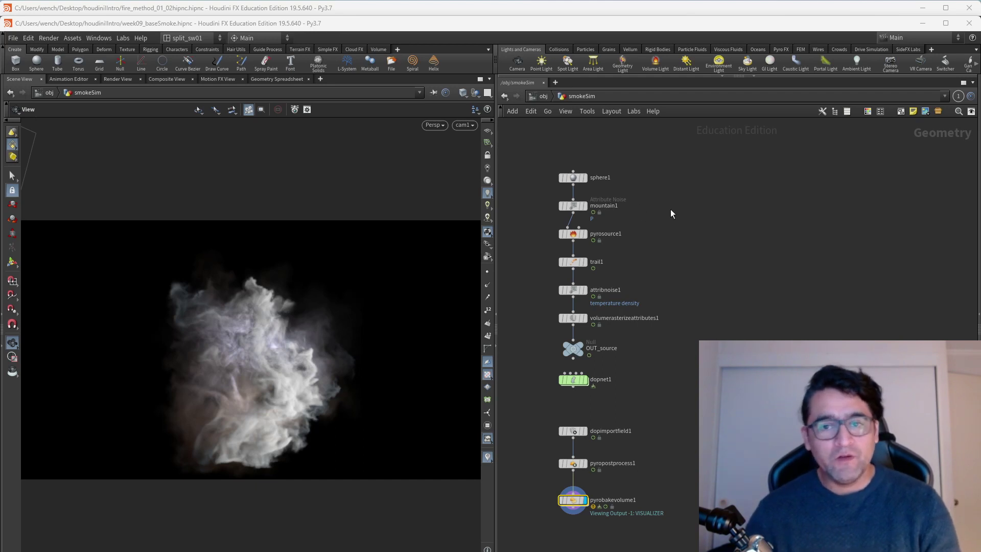
- Play and scrub through the rendered smoke sequence in MPlay, and close the player
middle_drag(728, 272, 701, 275)
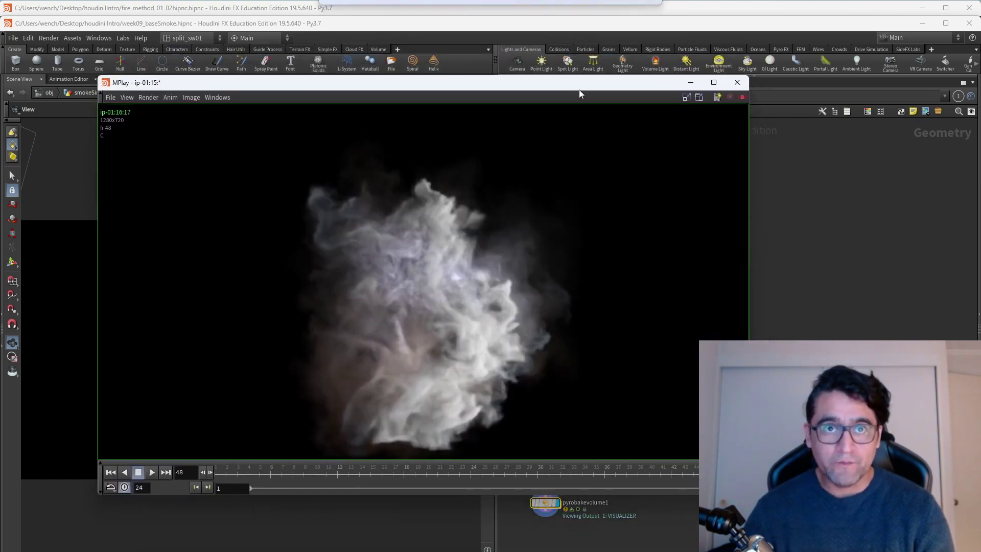
drag(578, 90, 503, 90)
click(77, 473)
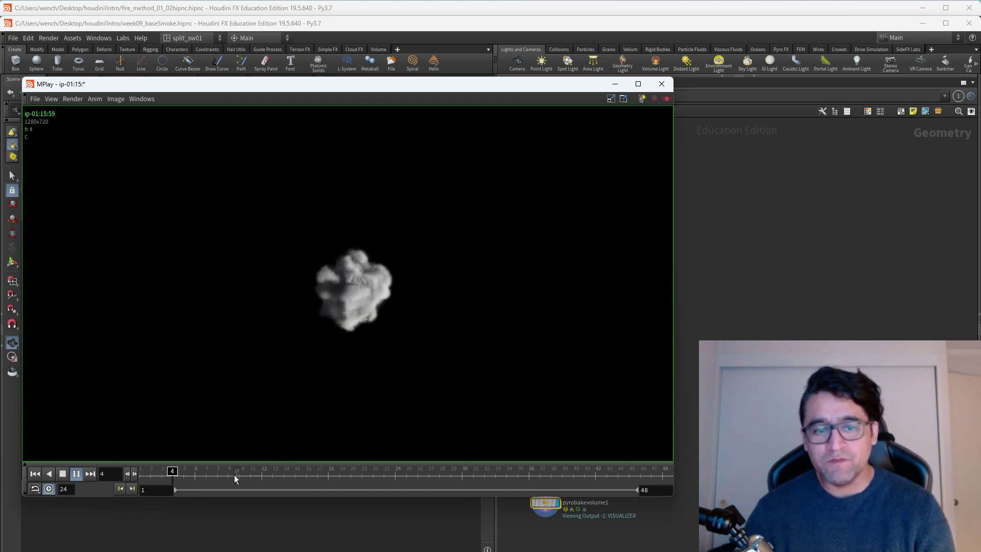
drag(236, 477, 638, 470)
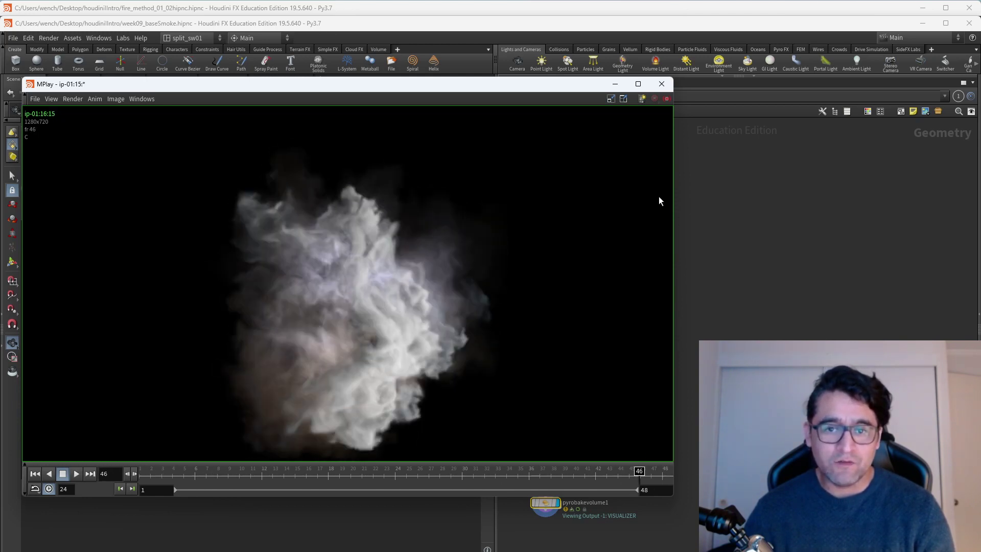
click(663, 87)
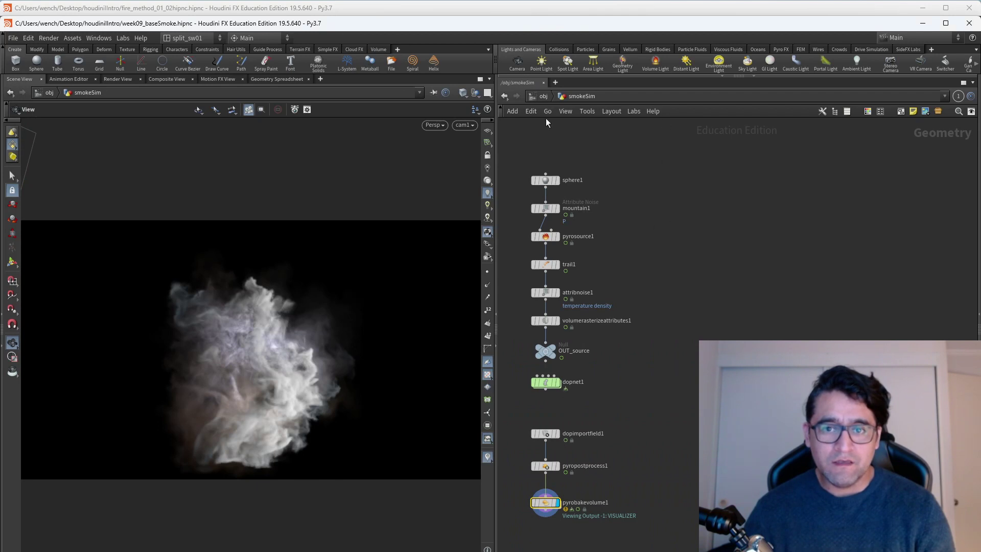
- Go up to the object level and move the arealight2 node down toward cam1
click(542, 96)
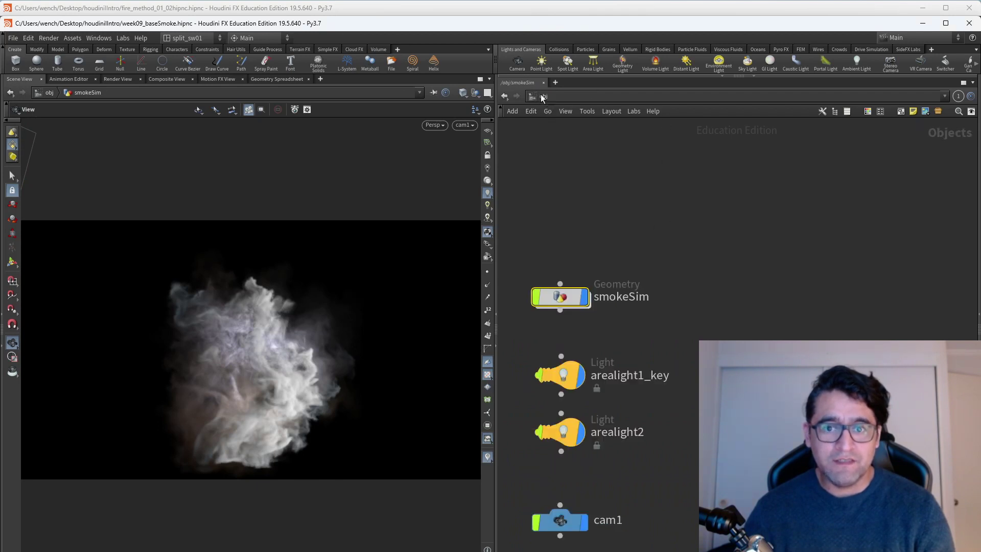
middle_drag(654, 284, 651, 258)
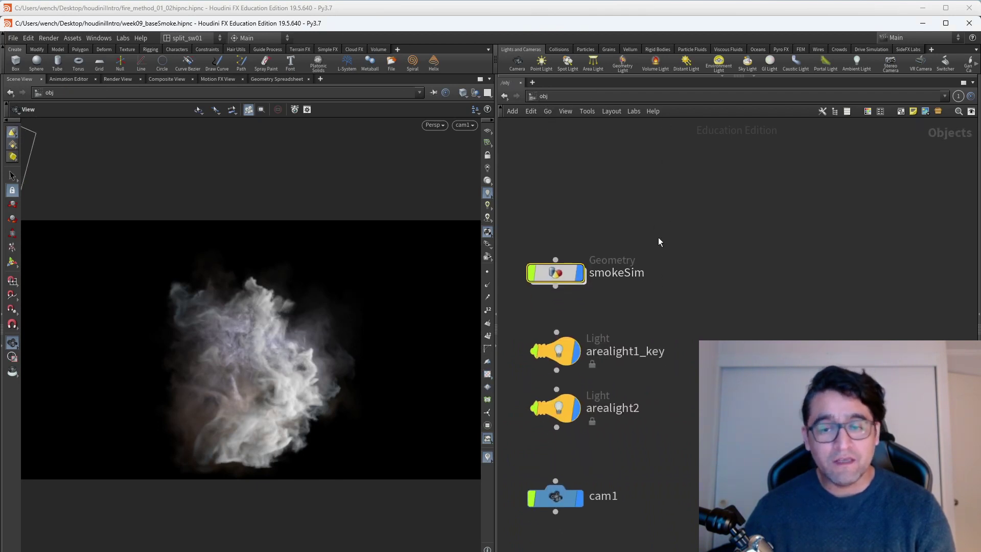
drag(704, 208, 592, 293)
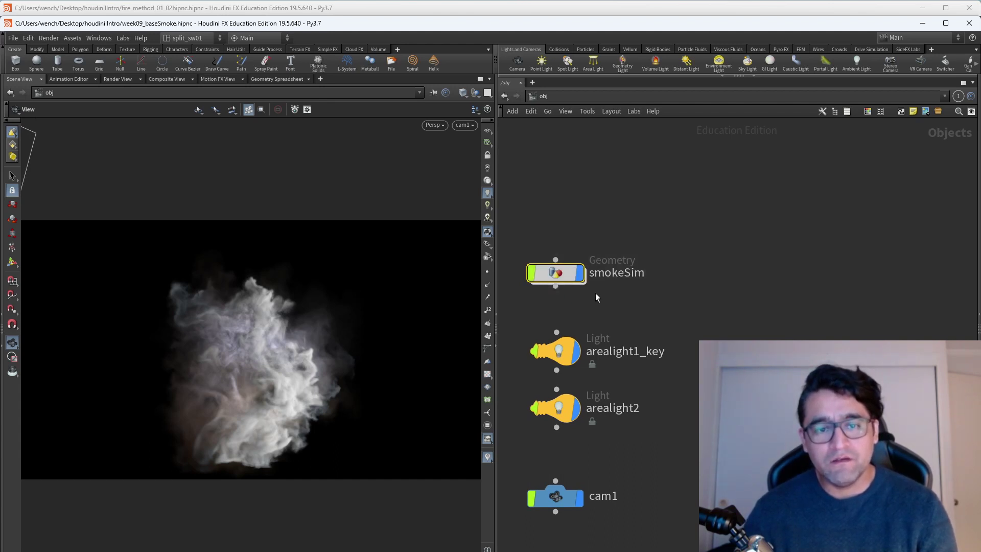
drag(583, 421, 577, 444)
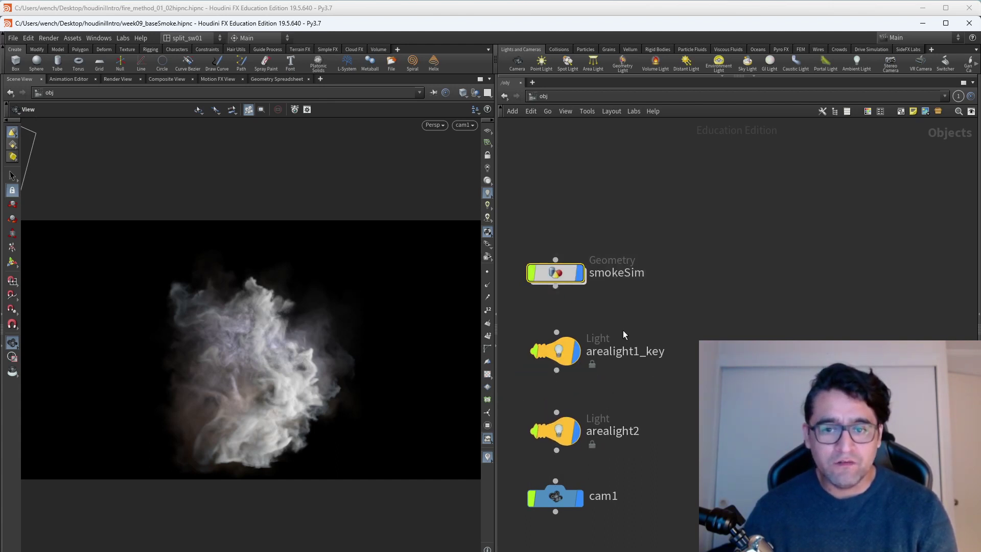
drag(620, 228, 531, 299)
- Enter the smokeSim network and widen the gap between the OUT_source chain and dopnet1
double_click(556, 276)
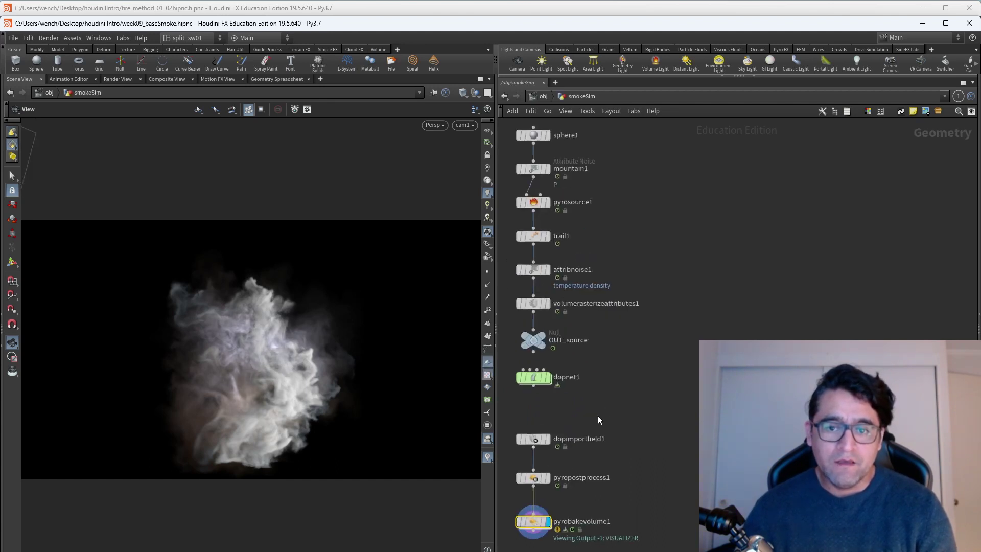
middle_drag(597, 415, 619, 494)
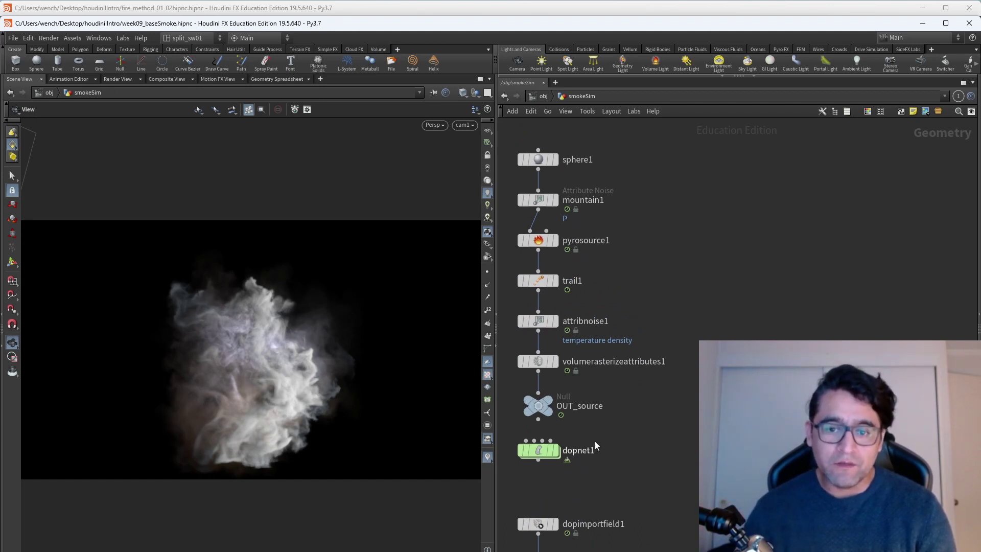
drag(594, 440, 509, 476)
middle_drag(675, 385, 686, 452)
drag(666, 200, 557, 418)
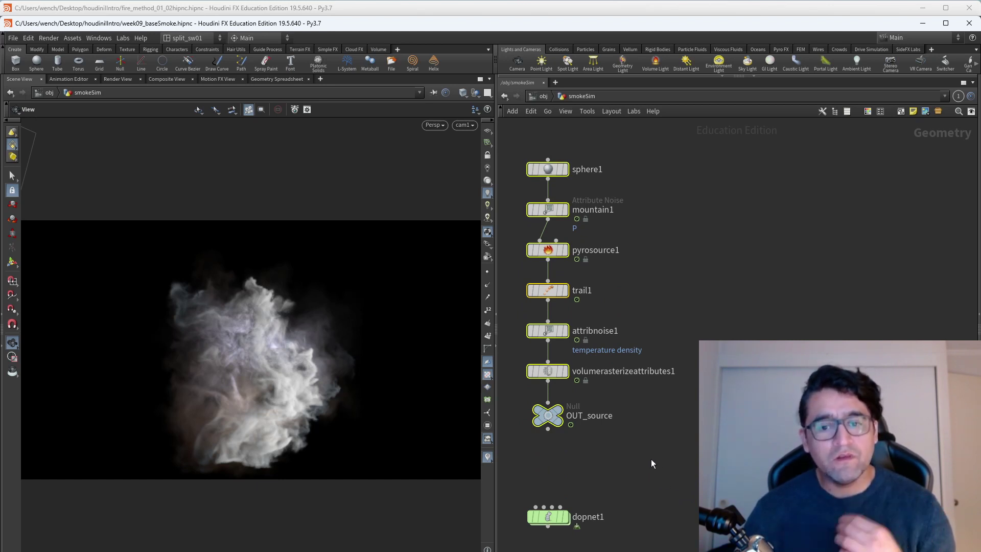
drag(648, 473, 555, 540)
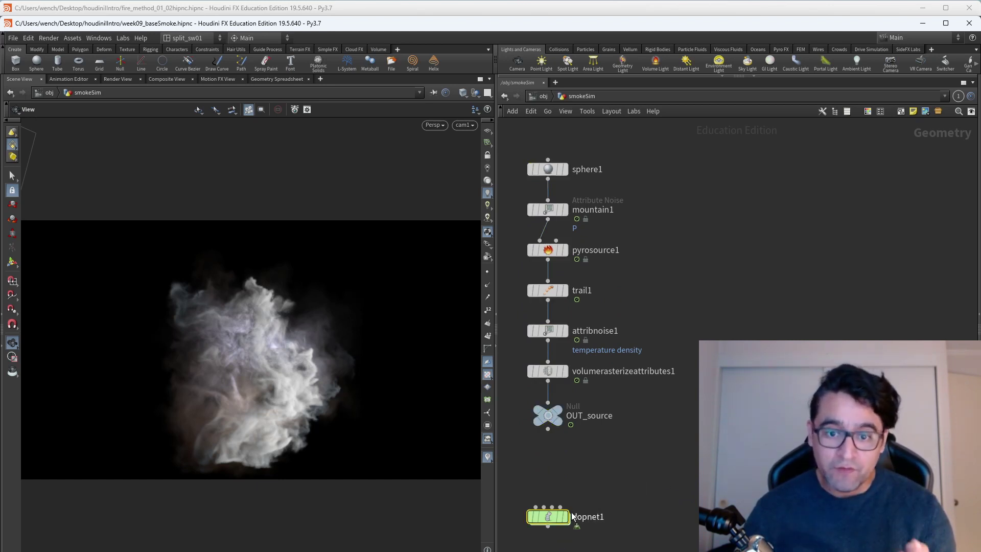
middle_drag(611, 488, 621, 416)
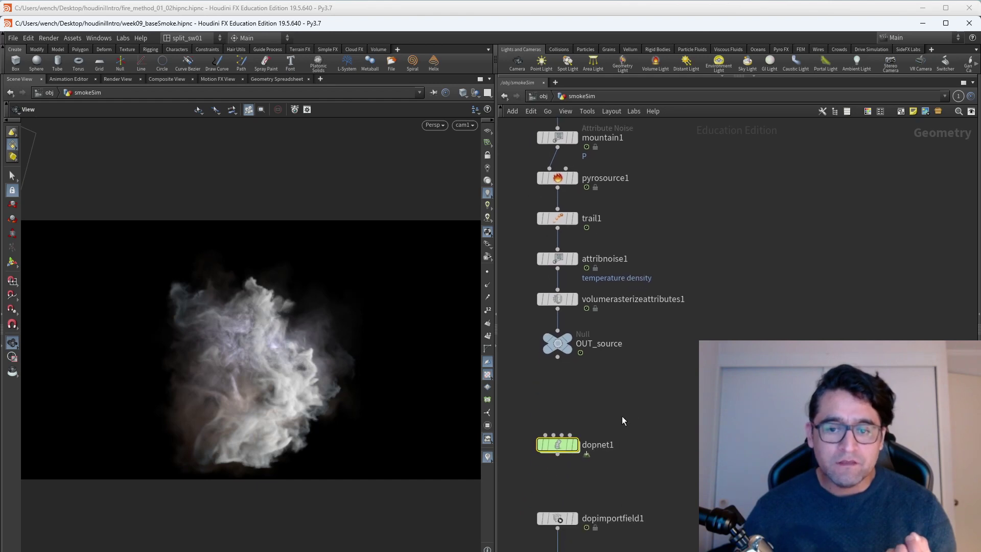
- Enter dopnet1 and widen the network editor to show the nodes around pyrosolver1
double_click(543, 451)
scroll(565, 464, up, 3)
scroll(661, 480, down, 3)
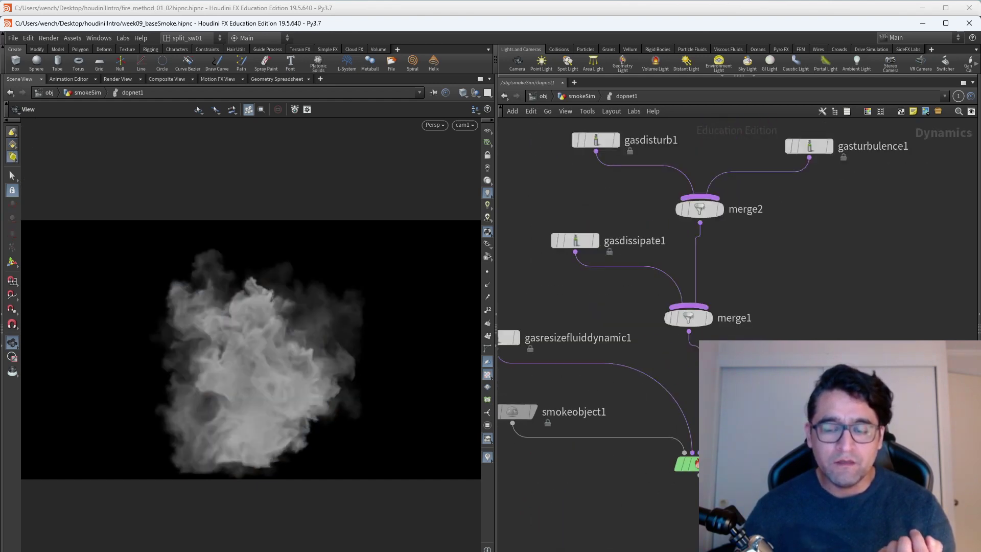
middle_drag(935, 452, 813, 269)
scroll(855, 468, up, 2)
scroll(868, 467, down, 1)
scroll(891, 262, down, 1)
drag(497, 283, 378, 283)
middle_drag(746, 299, 787, 300)
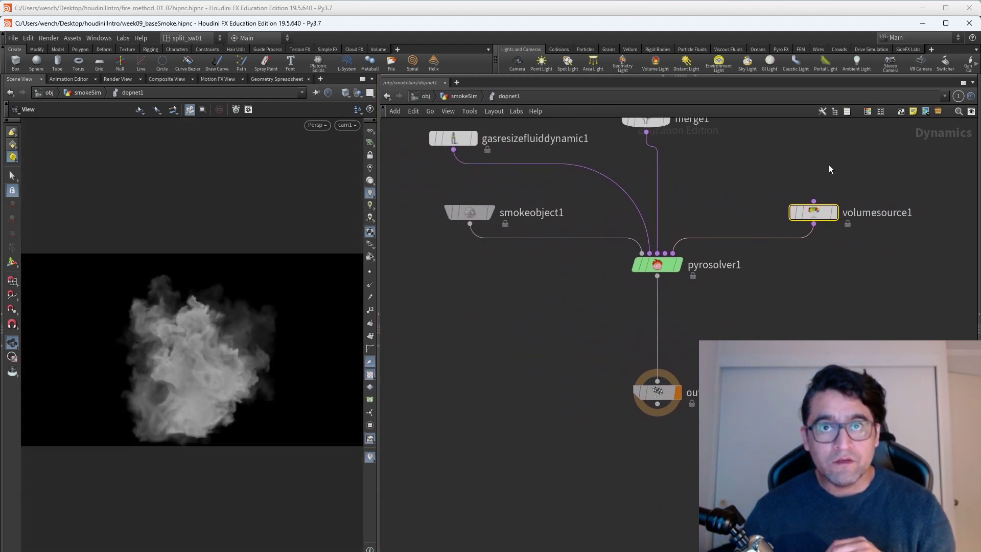
- Show the parameters of volumesource1 and examine its SOP path and volume operations
middle_drag(863, 249, 831, 252)
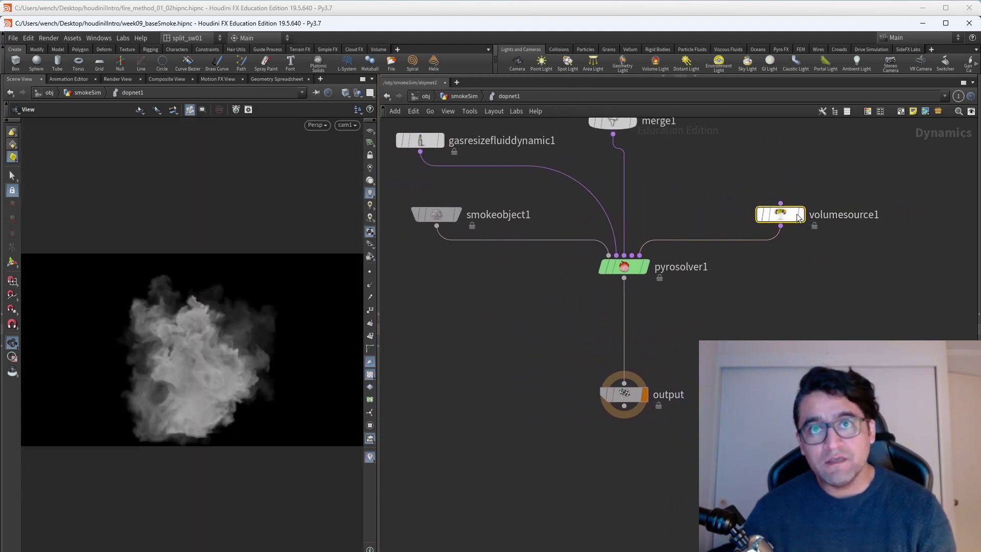
mouse_move(793, 213)
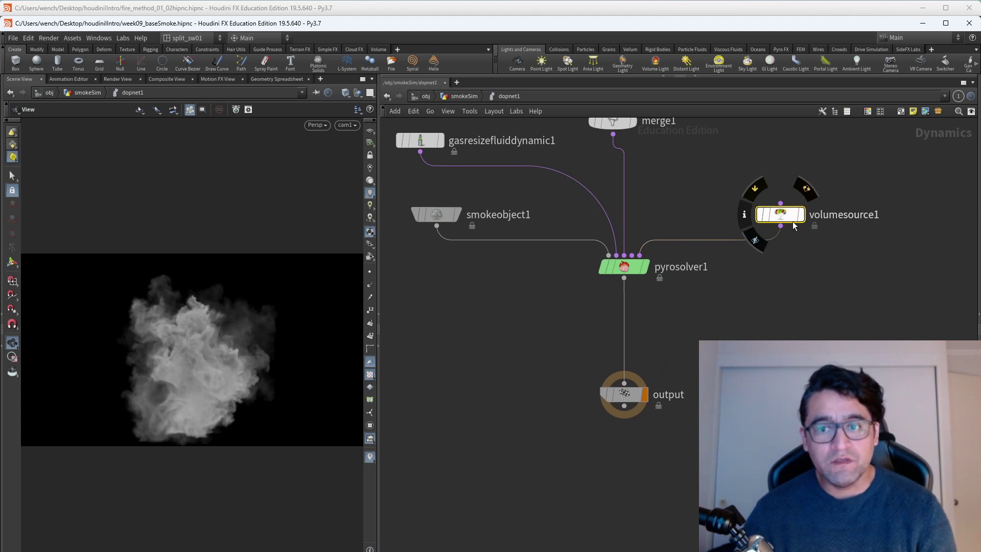
middle_drag(834, 276, 736, 280)
key(p)
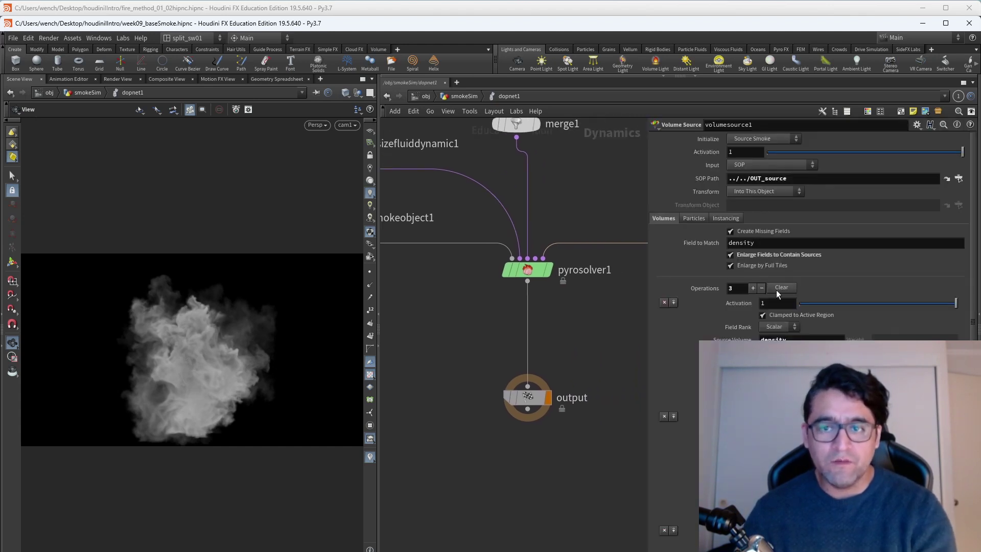
middle_drag(599, 318, 521, 314)
middle_drag(571, 334, 576, 363)
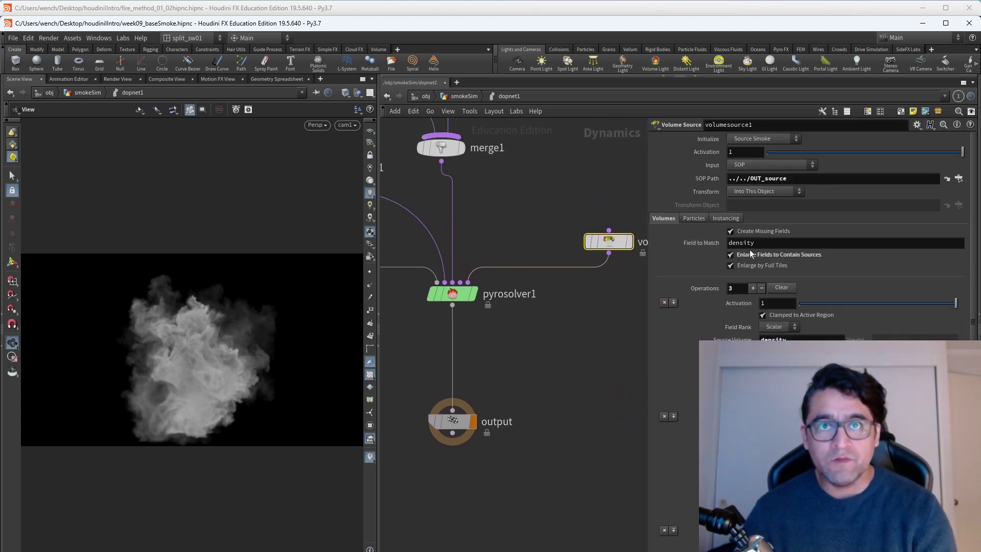
scroll(734, 278, down, 3)
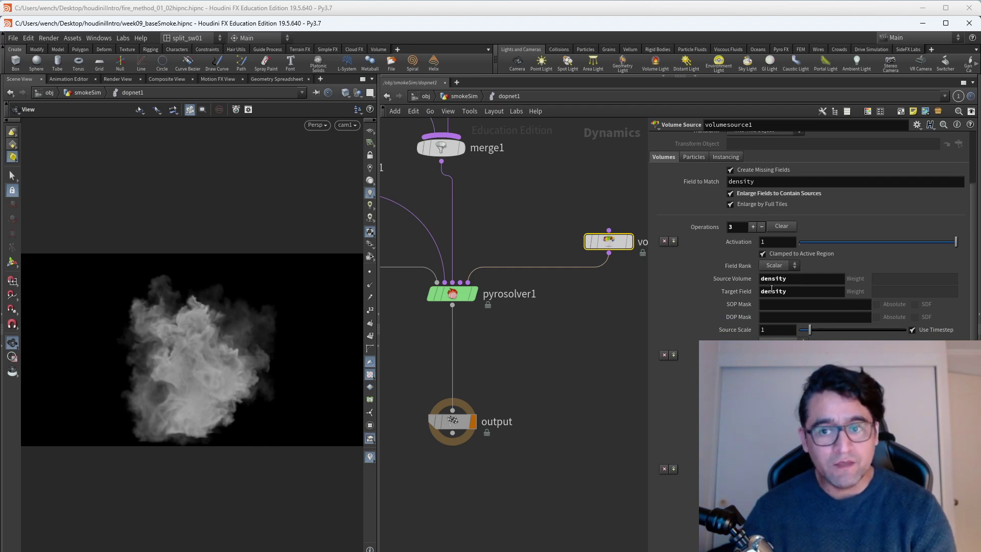
- Return to the smokeSim network and review the parameters of pyrosource1, volumerasterizeattributes1 and dopnet1
key(u)
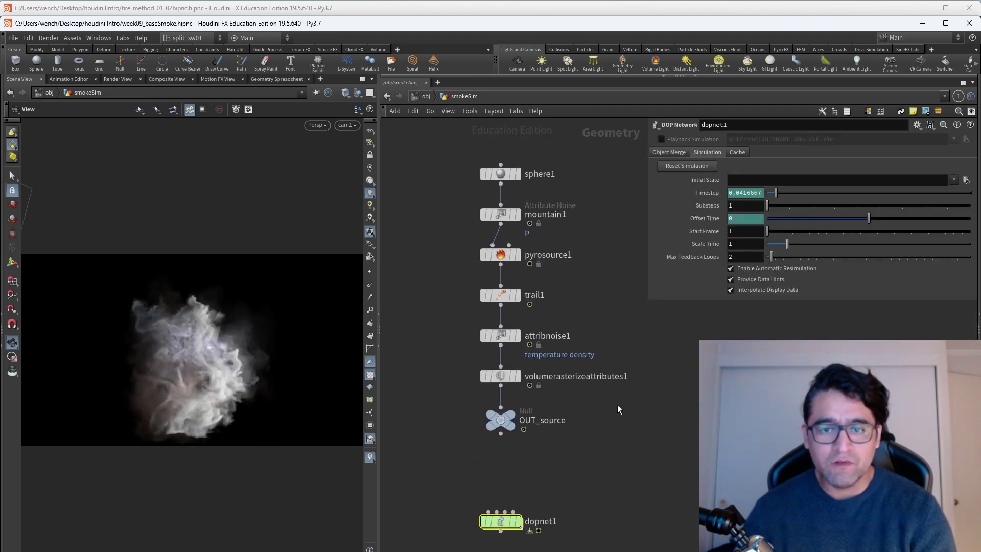
click(501, 255)
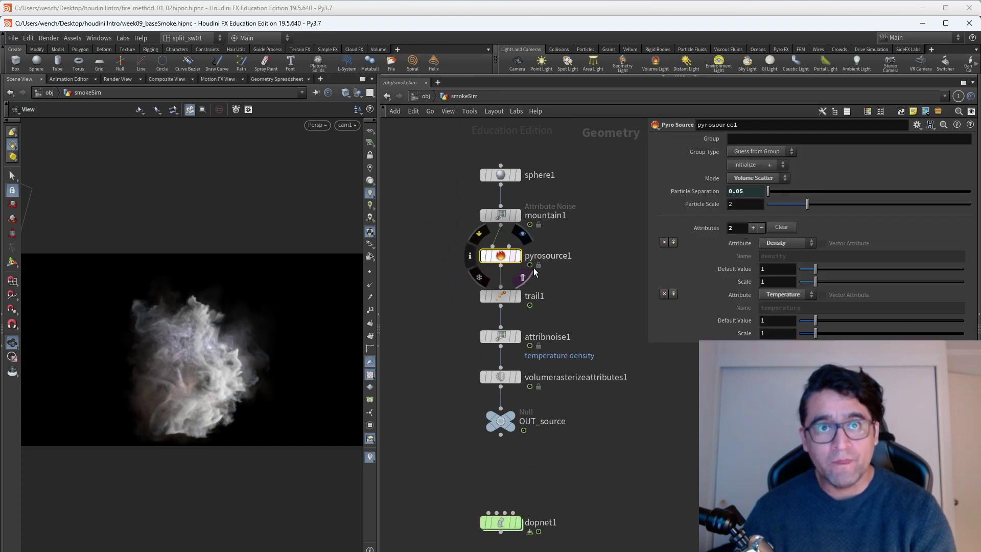
middle_drag(581, 313, 574, 294)
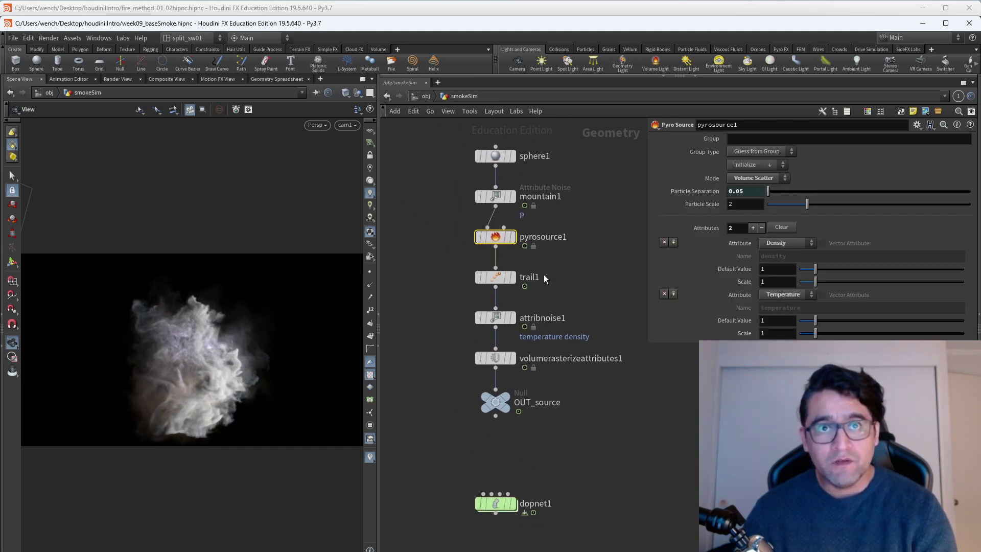
click(495, 358)
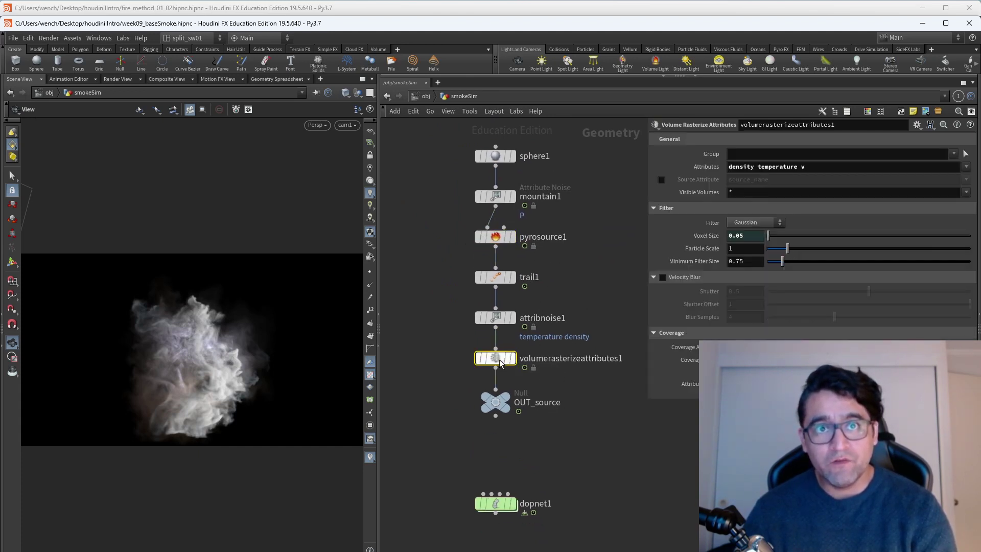
middle_drag(588, 387, 567, 318)
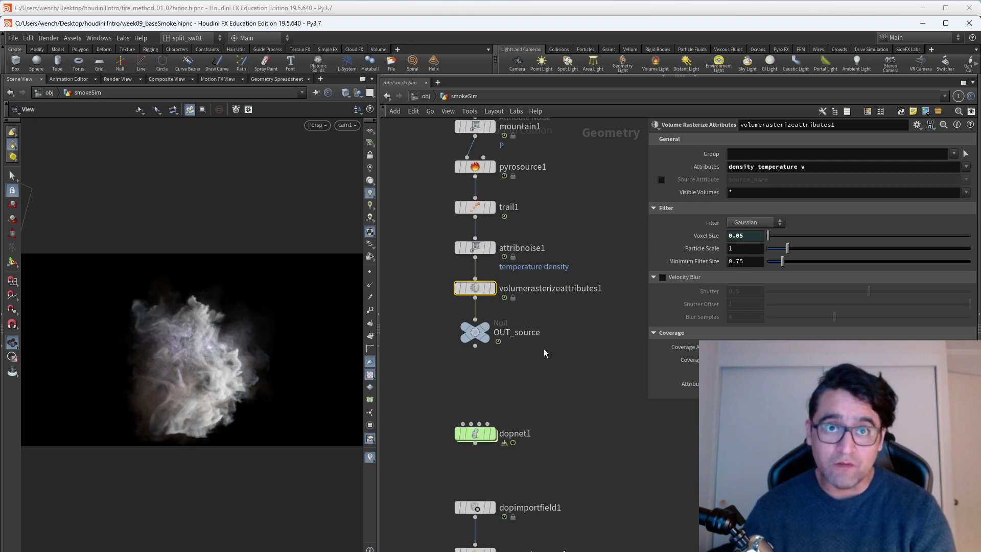
click(476, 434)
middle_drag(556, 433, 538, 316)
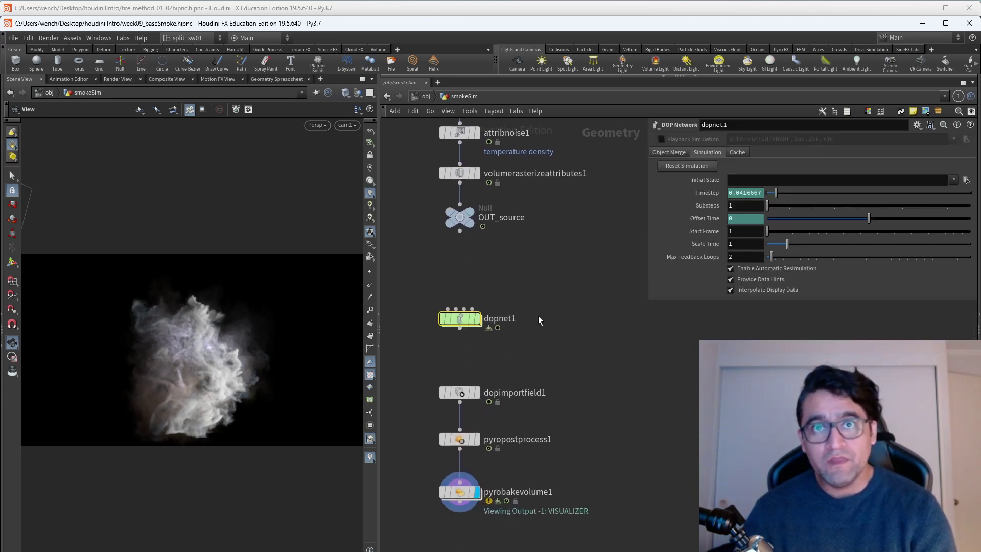
- Go back inside dopnet1 and hide the parameters to view the volumesource1 connection to the solver
double_click(464, 320)
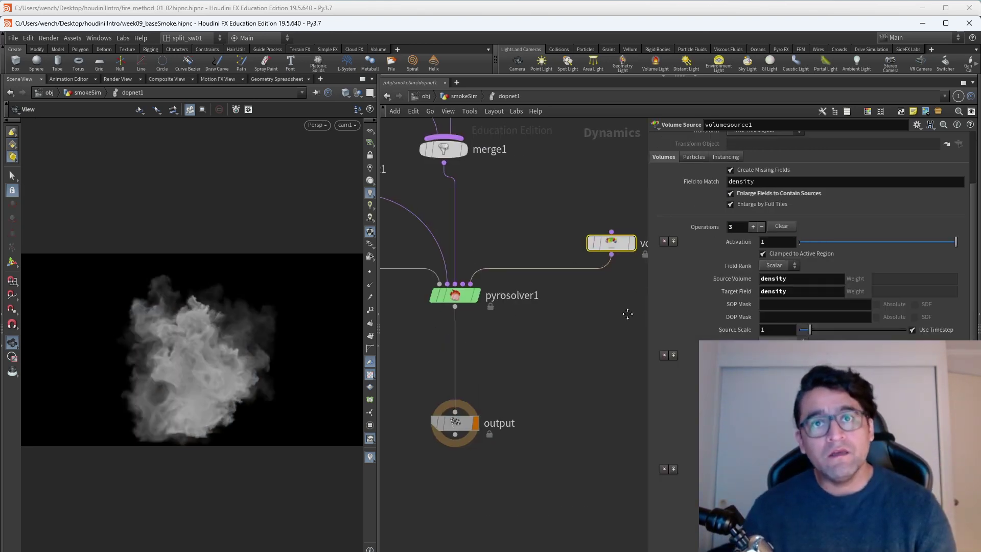
middle_drag(580, 265, 759, 275)
key(p)
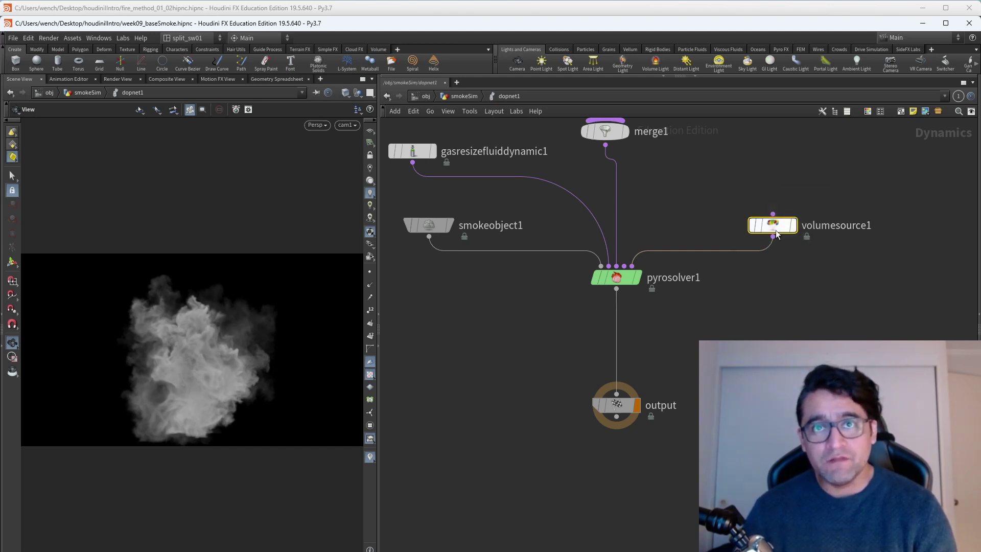
mouse_move(783, 230)
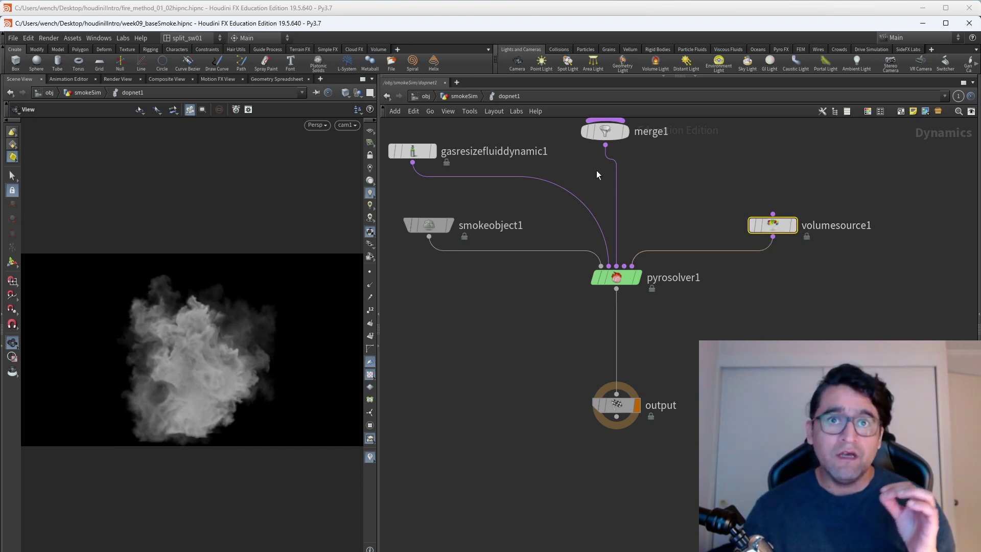
- Examine the division size, size and guide settings of smokeobject1, and hide its parameters again
click(418, 224)
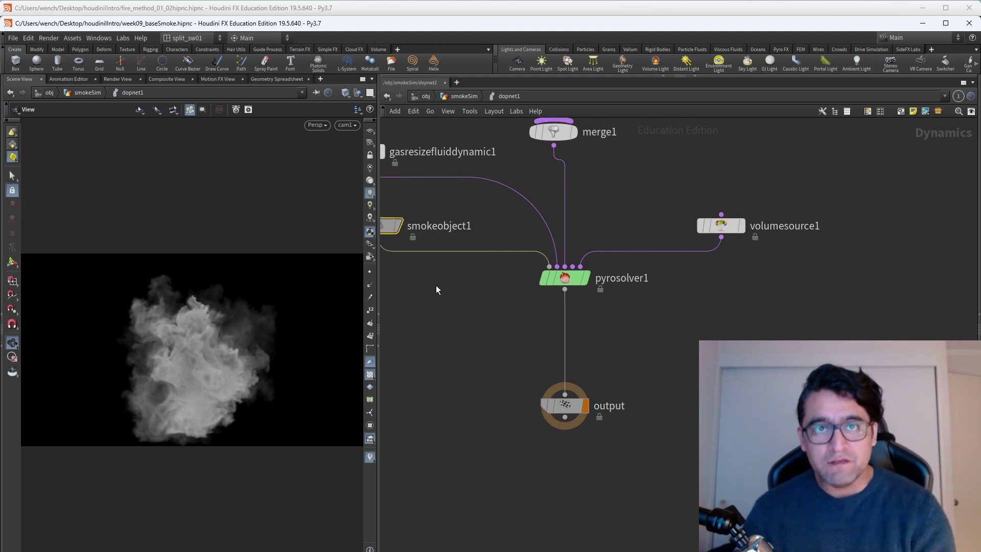
key(p)
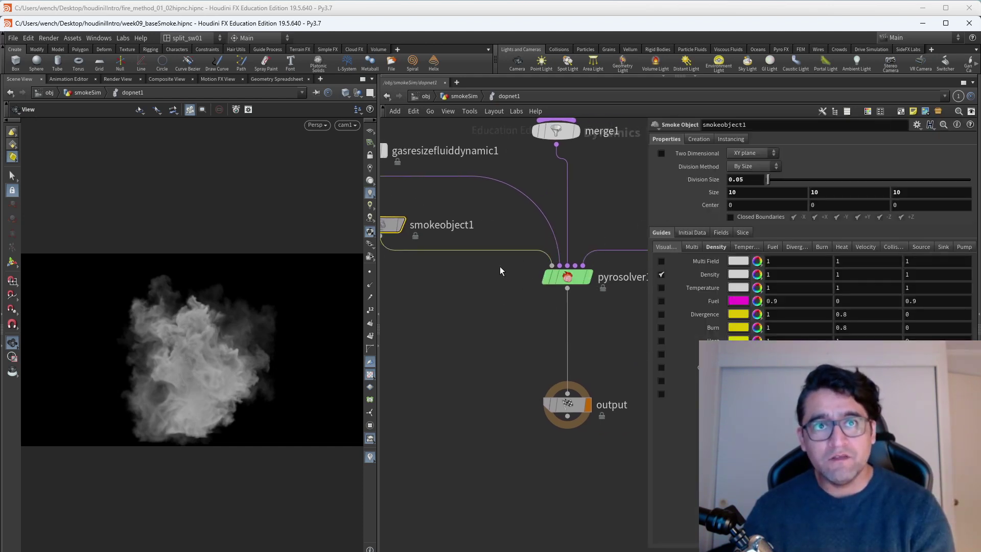
key(p)
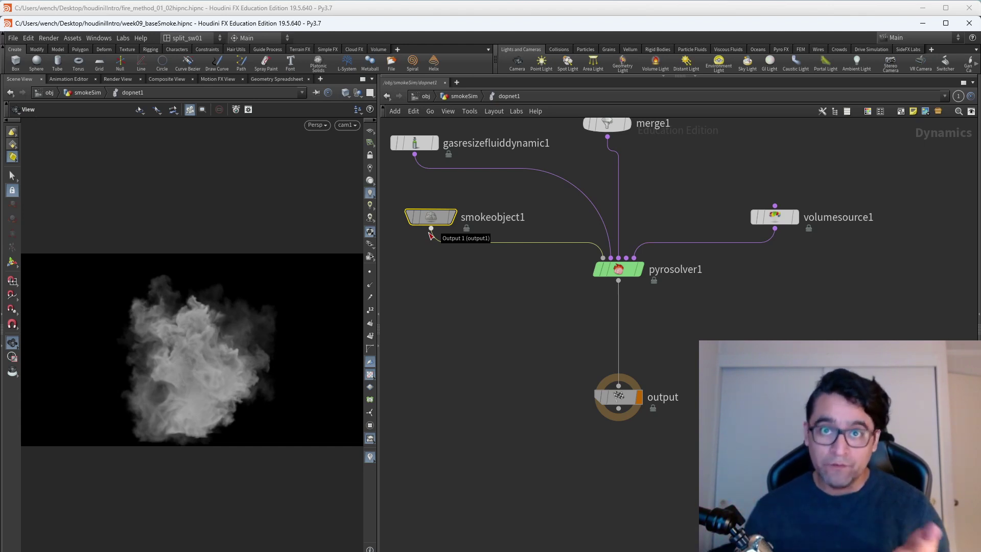
- Select the pyrosolver1 node and nudge it slightly down
click(616, 275)
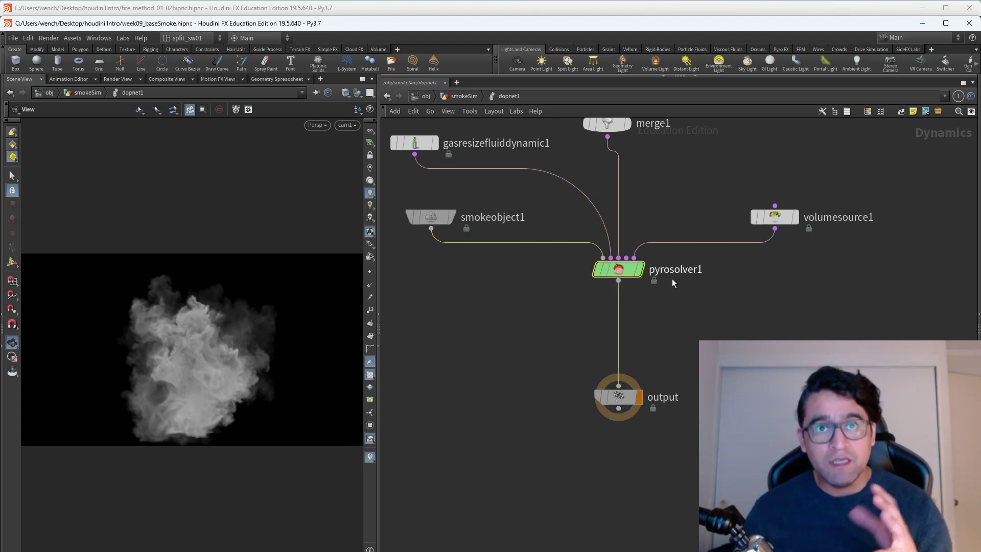
drag(618, 270, 618, 274)
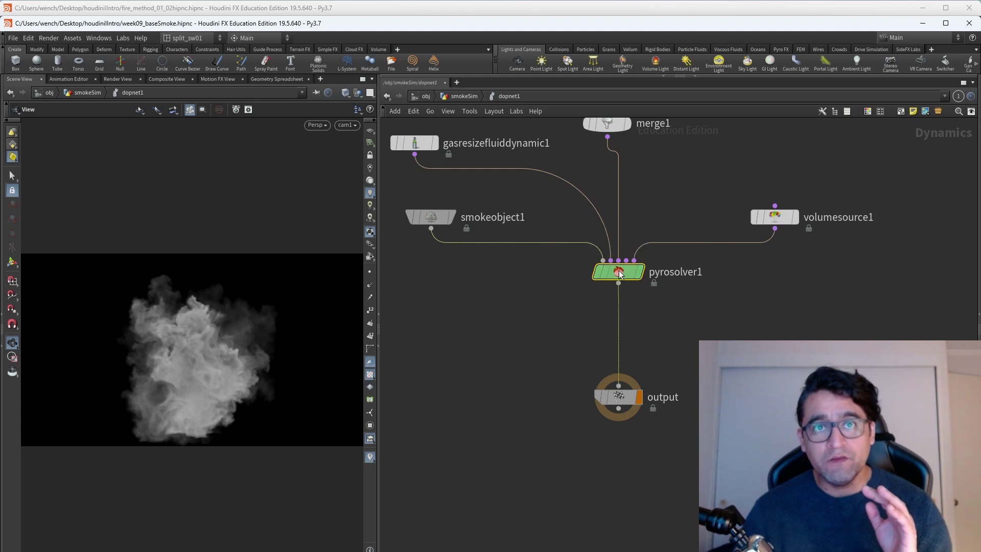
drag(676, 299, 624, 281)
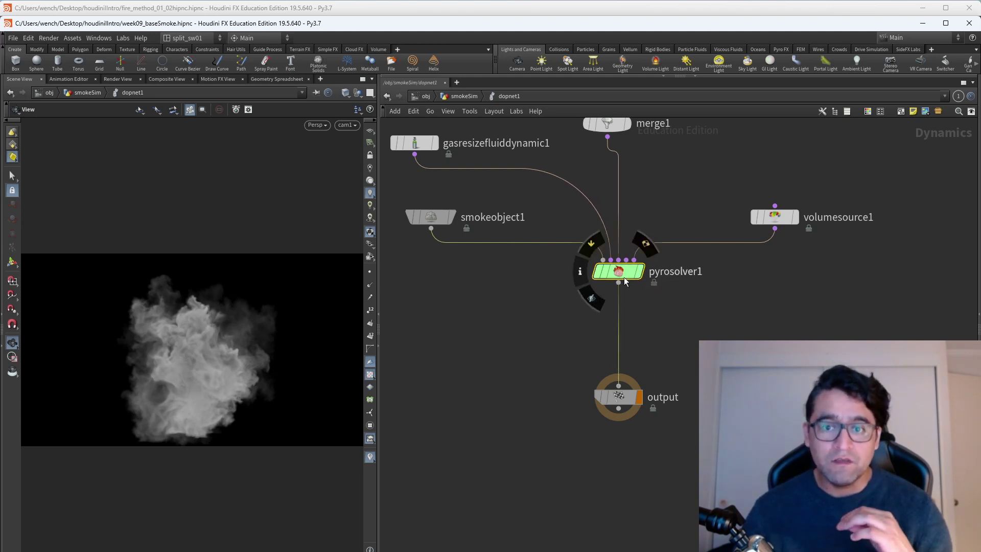
- Move gasdissipate1 and gasdisturb1 farther left of their merge nodes in dopnet1
middle_drag(712, 300, 723, 410)
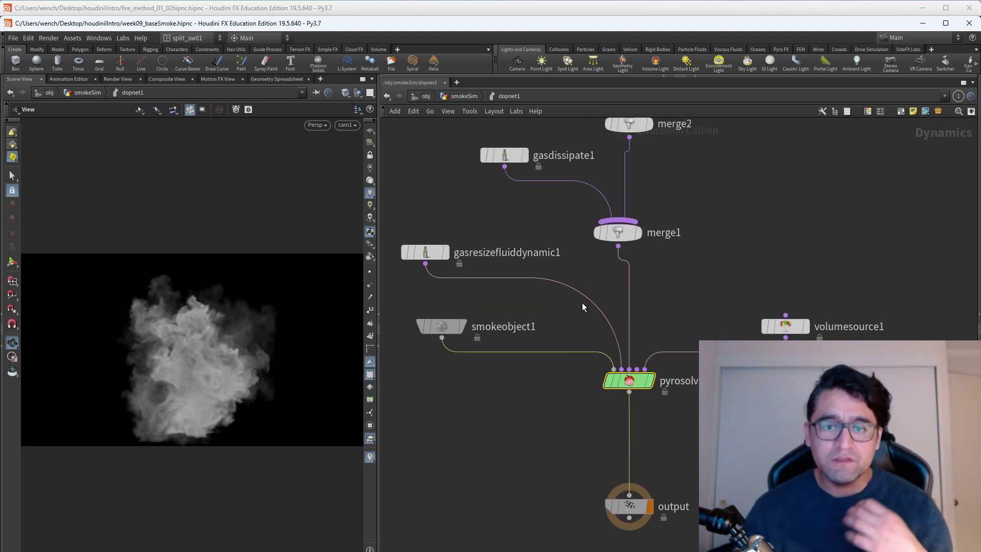
scroll(582, 285, up, 2)
scroll(582, 284, down, 3)
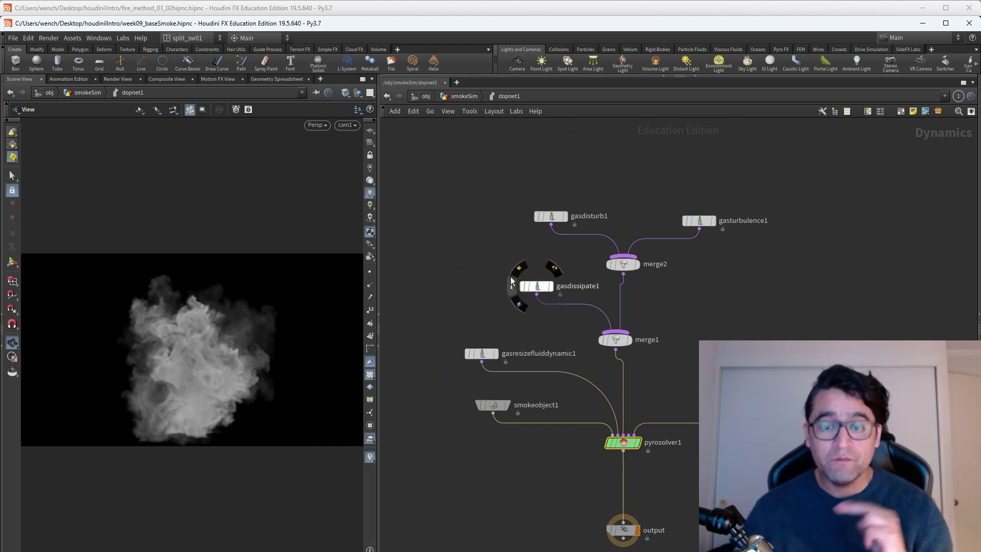
drag(548, 292, 496, 292)
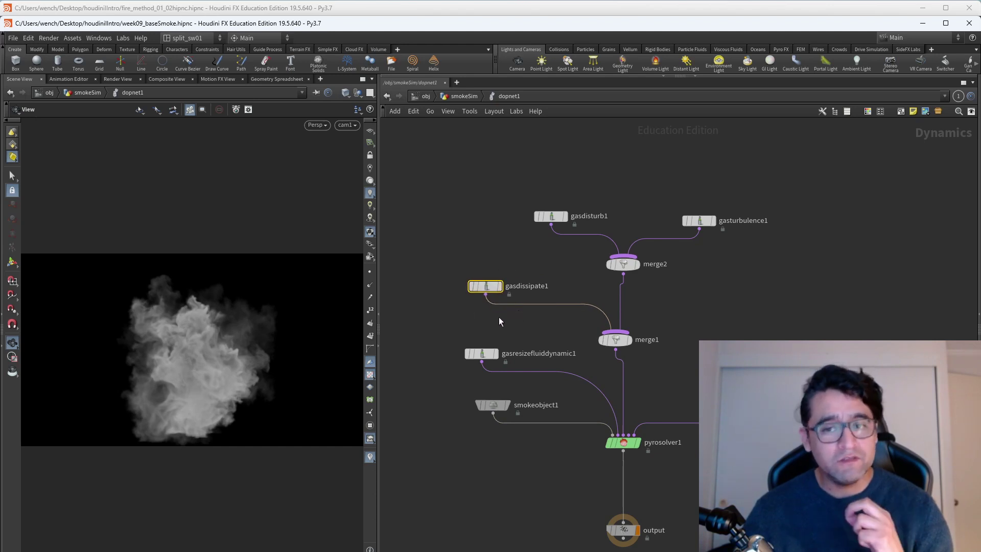
drag(504, 316, 506, 316)
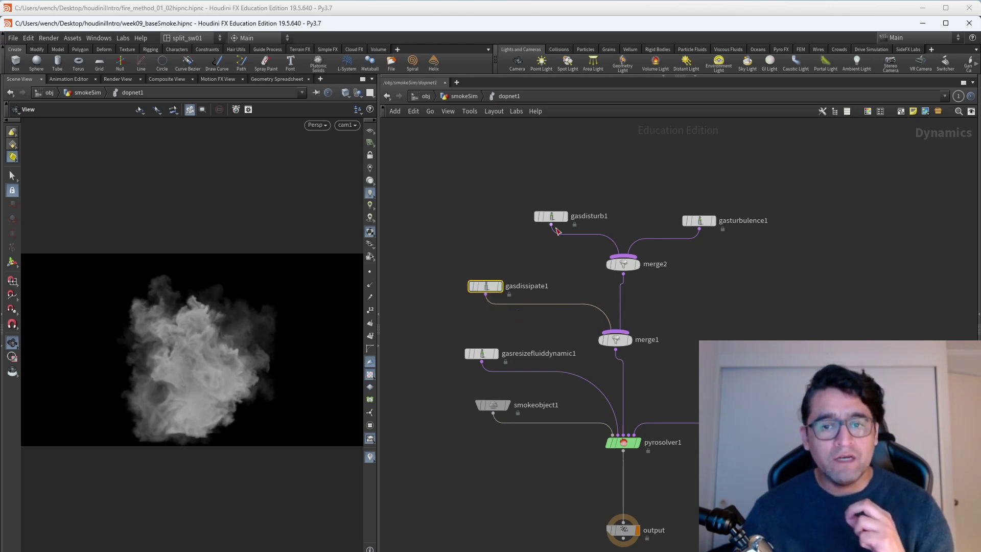
drag(532, 237, 533, 236)
scroll(540, 261, up, 2)
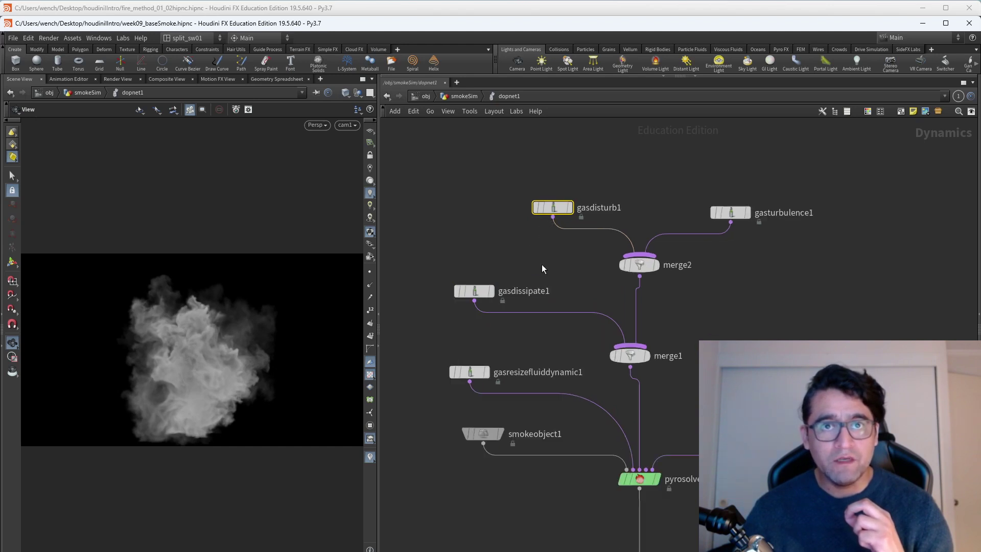
drag(529, 217, 520, 222)
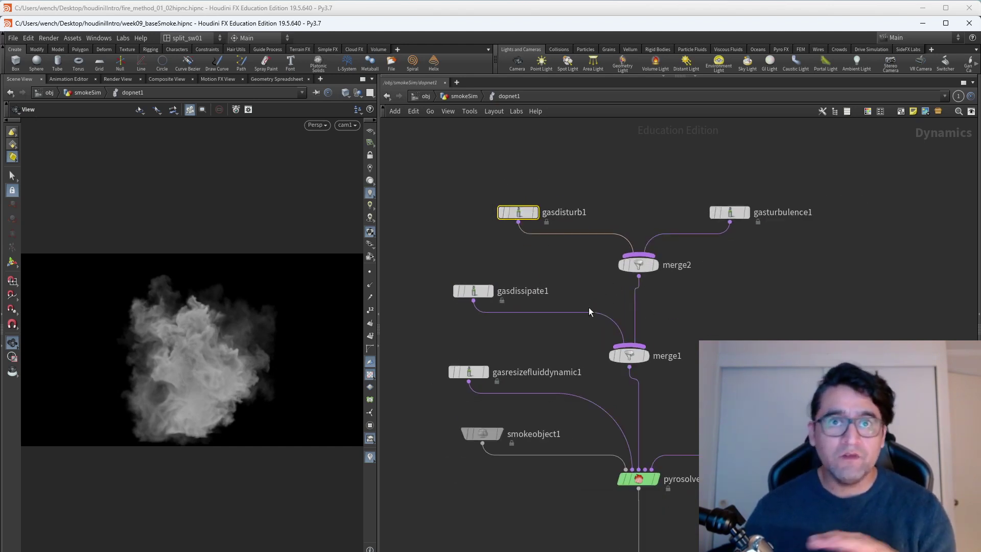
- Go through the gas nodes feeding the merges and solver, nudging gasresizefluiddynamic1 slightly right
click(473, 291)
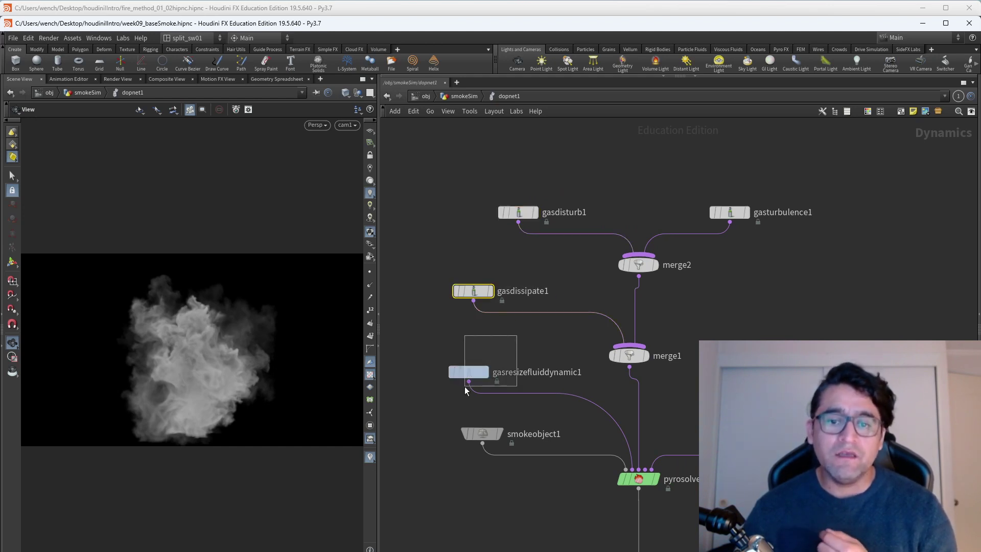
click(469, 372)
drag(469, 372, 482, 377)
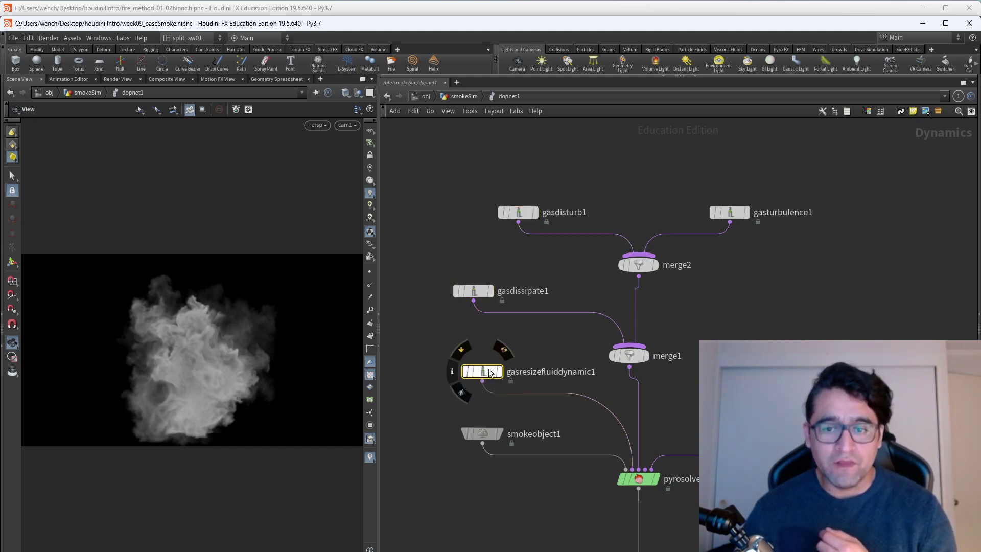
click(520, 214)
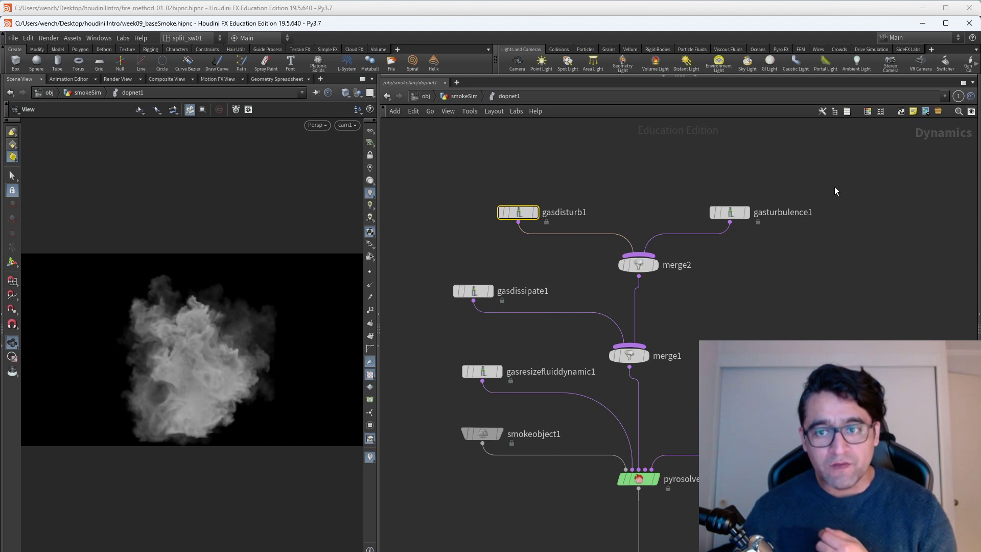
click(751, 233)
- Move the volumesource1 node closer to pyrosolver1
middle_drag(864, 231, 773, 293)
scroll(803, 286, down, 2)
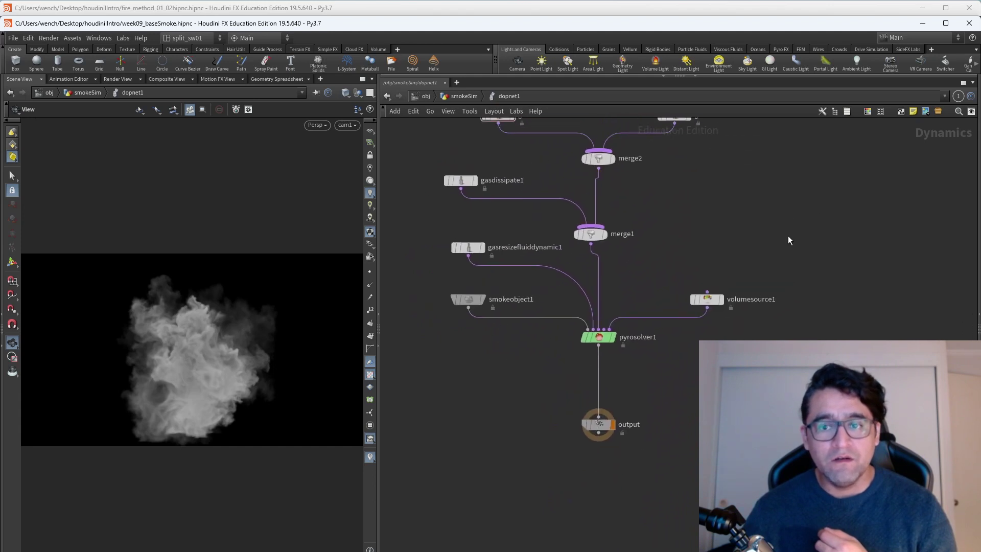
click(688, 300)
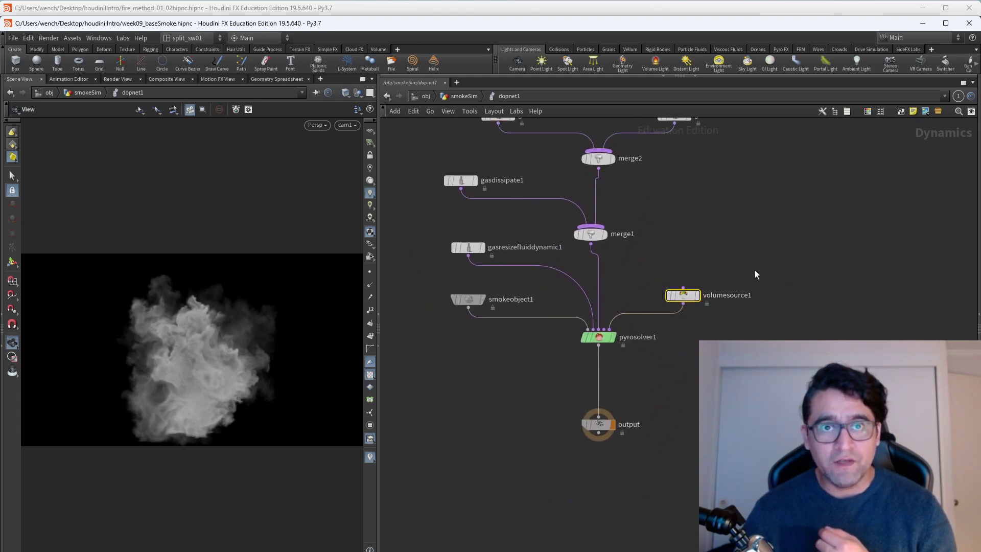
middle_drag(755, 274, 744, 294)
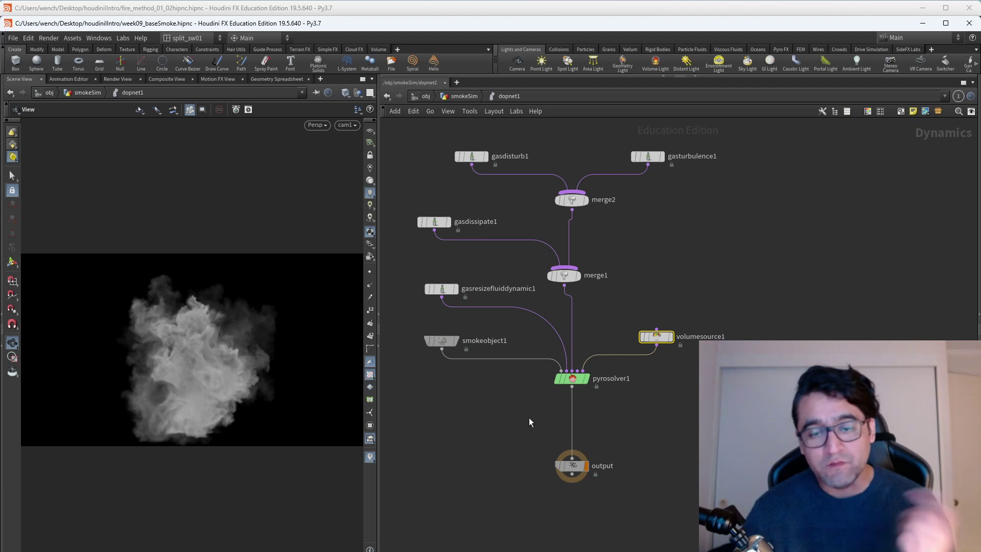
- Nudge gasdisturb1 slightly left and look over the complete DOP network down to the output
middle_drag(511, 412, 492, 456)
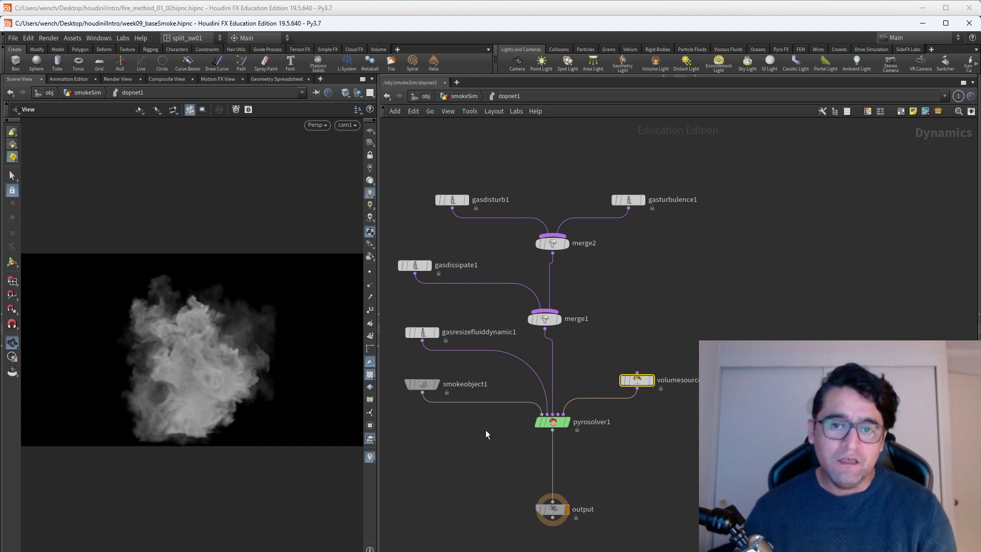
drag(453, 199, 447, 200)
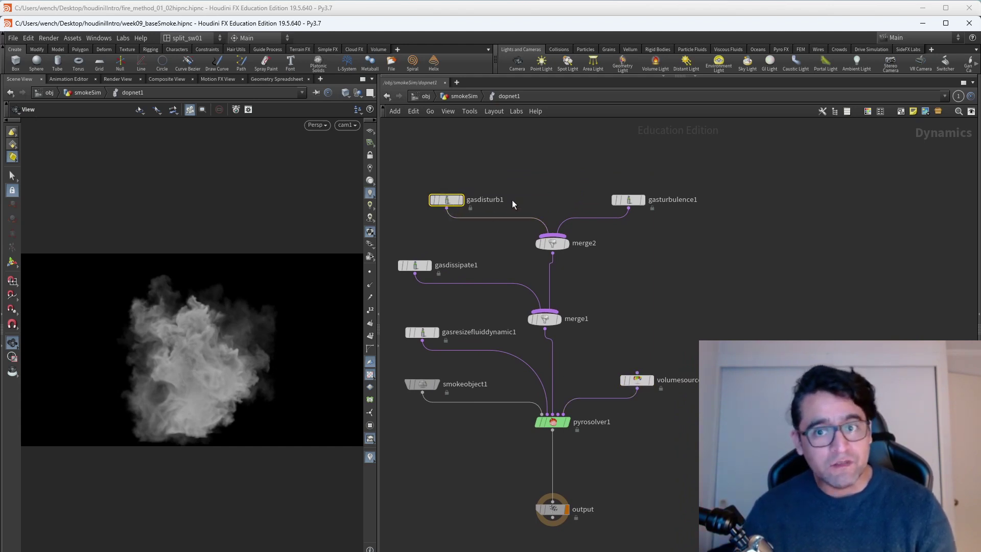
mouse_move(635, 237)
middle_down()
mouse_move(648, 233)
mouse_move(642, 251)
middle_up()
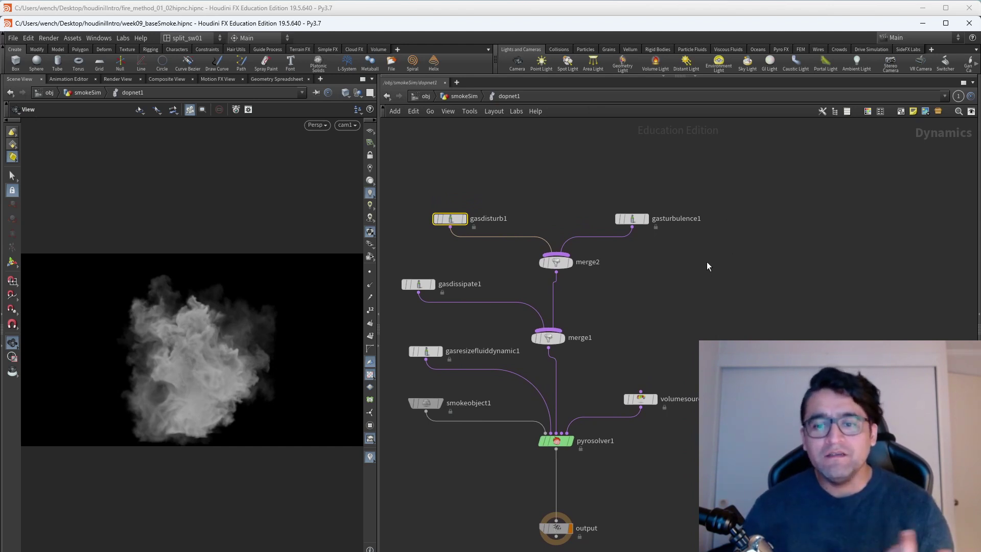
middle_drag(686, 229, 679, 214)
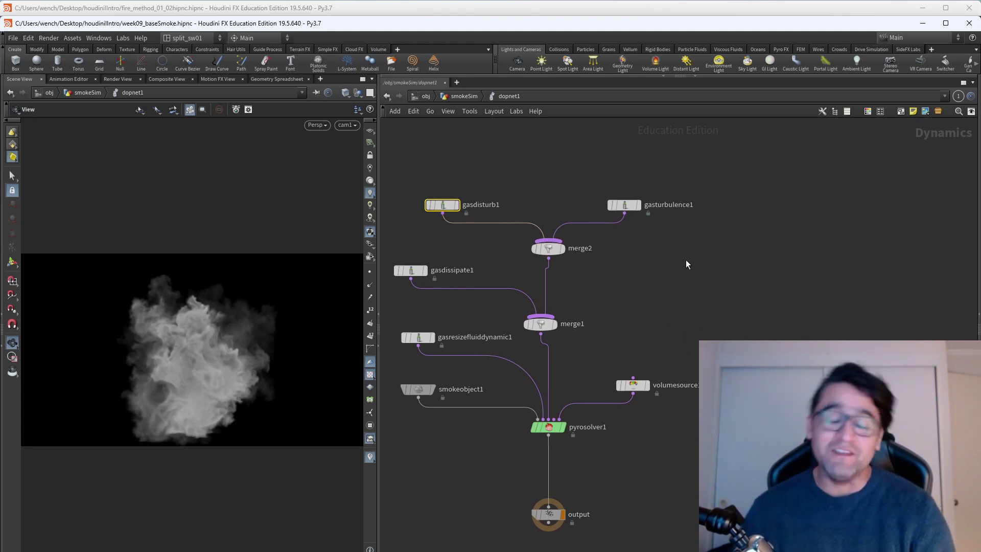
middle_drag(729, 251, 726, 221)
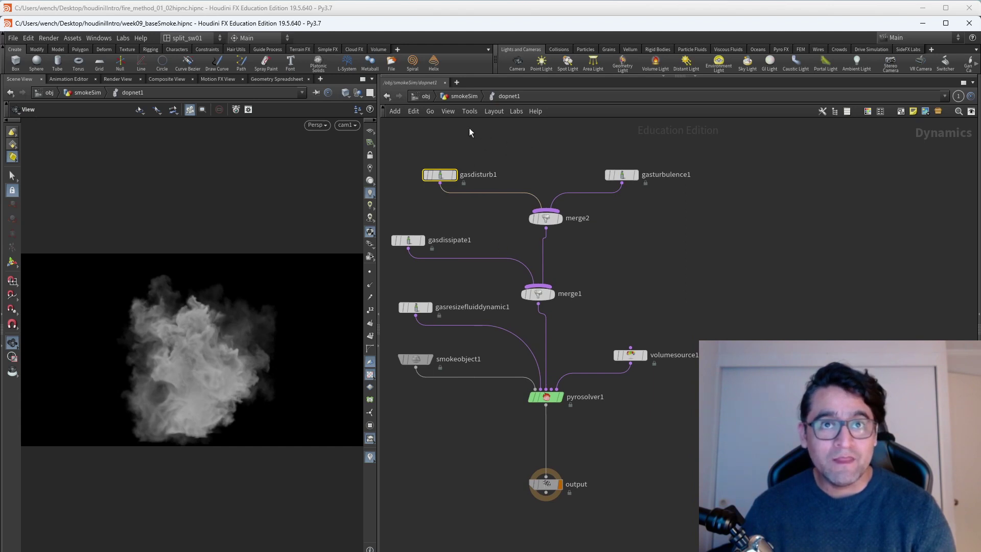
- Return to the smokeSim network and examine the source chain from sphere1 through OUT_source to dopnet1
click(463, 97)
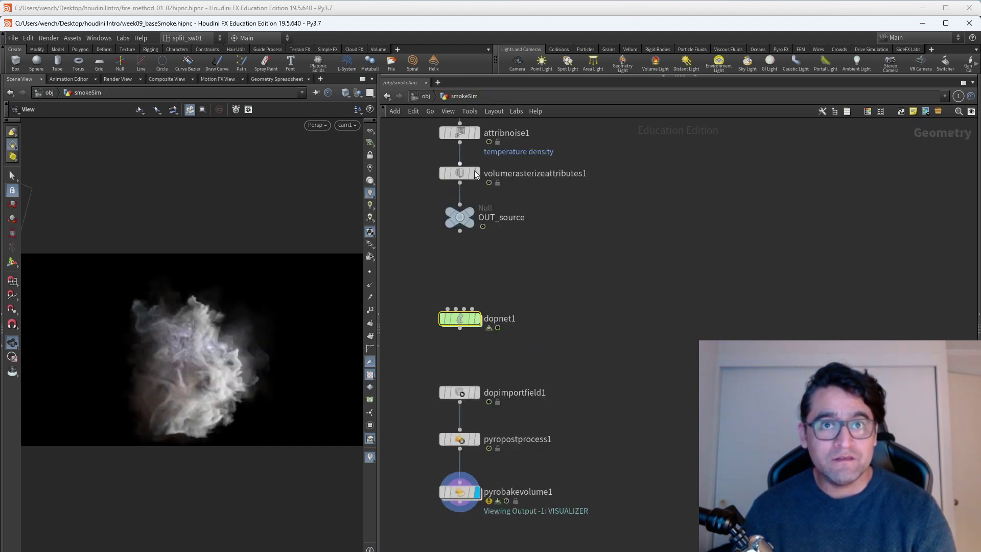
middle_drag(557, 262, 580, 416)
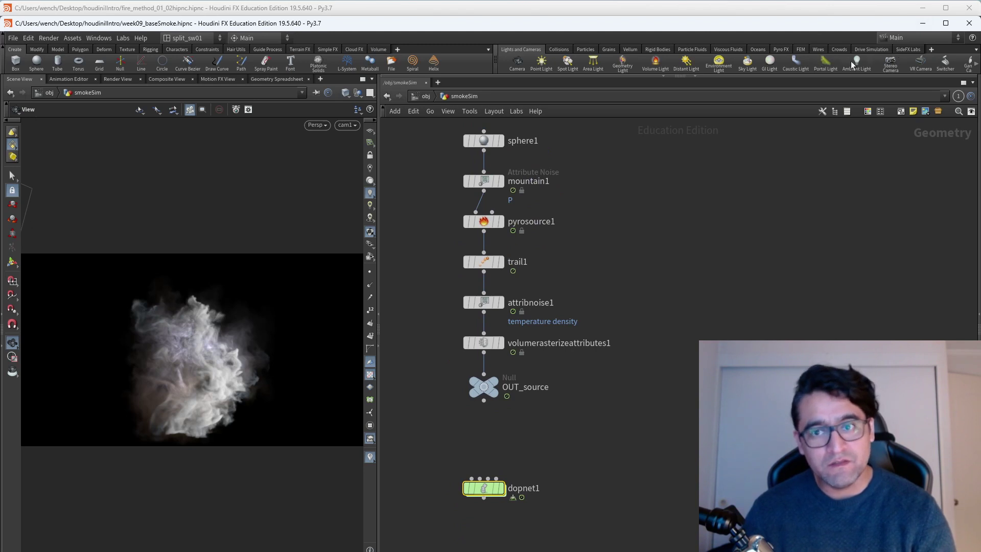
scroll(722, 319, down, 2)
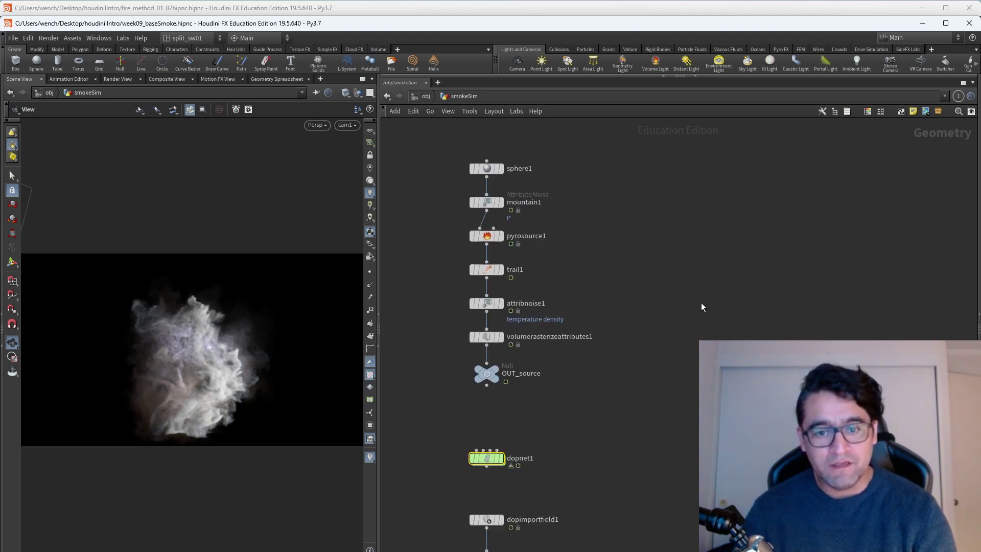
middle_drag(701, 304, 639, 346)
middle_drag(641, 309, 646, 340)
scroll(585, 270, up, 1)
middle_drag(580, 291, 639, 237)
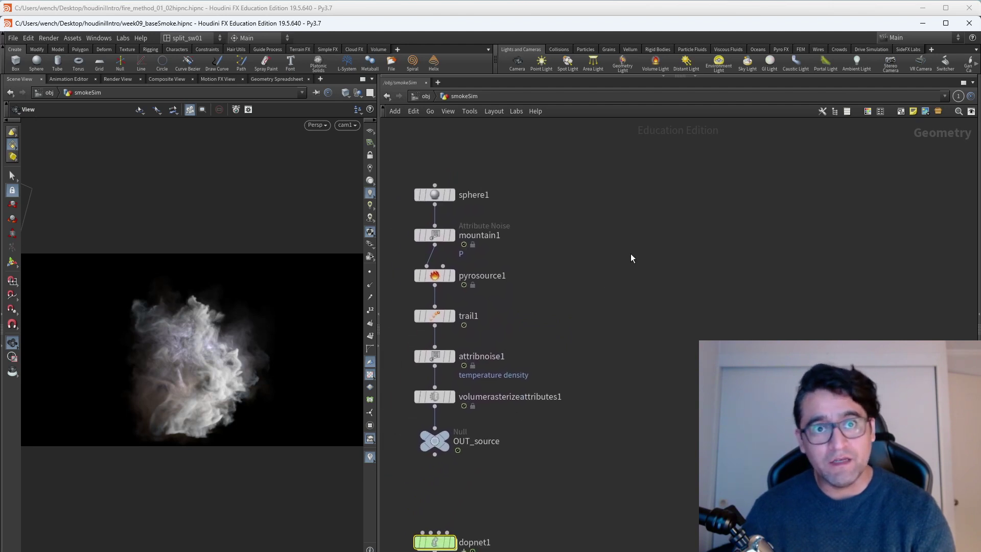
scroll(619, 250, down, 2)
scroll(539, 319, up, 2)
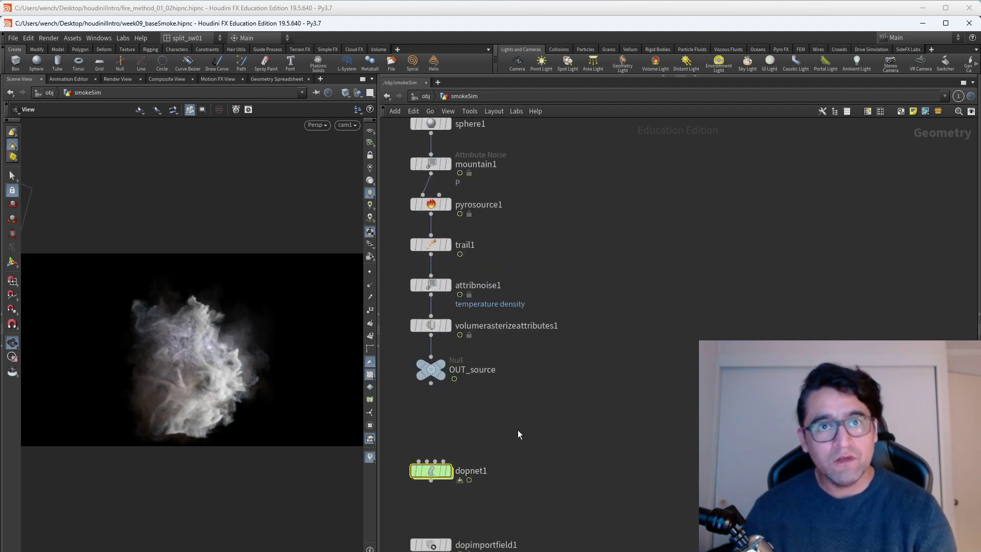
drag(528, 427, 416, 511)
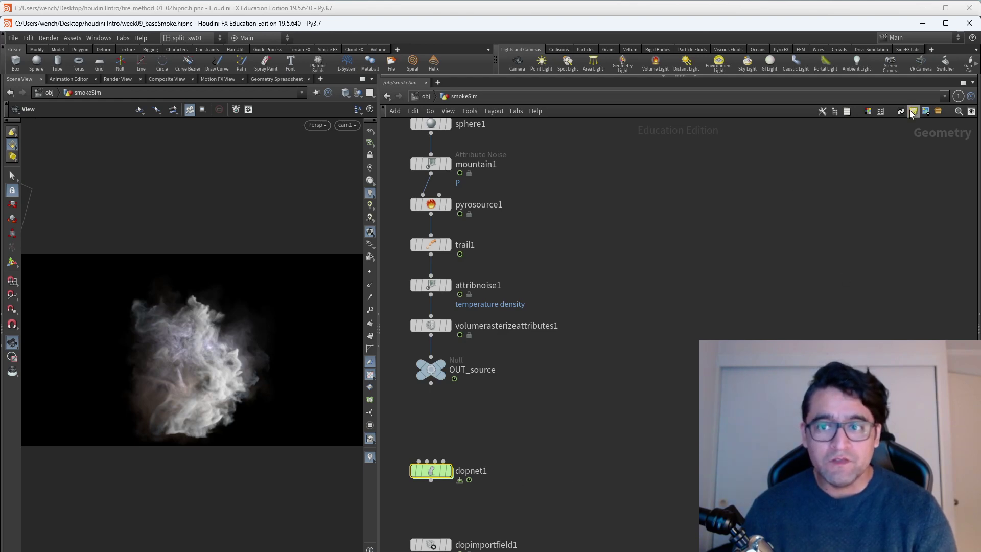
- Switch to the fire_method_01_02 scene by minimizing the other two Houdini windows, and enlarge its network pane
click(923, 23)
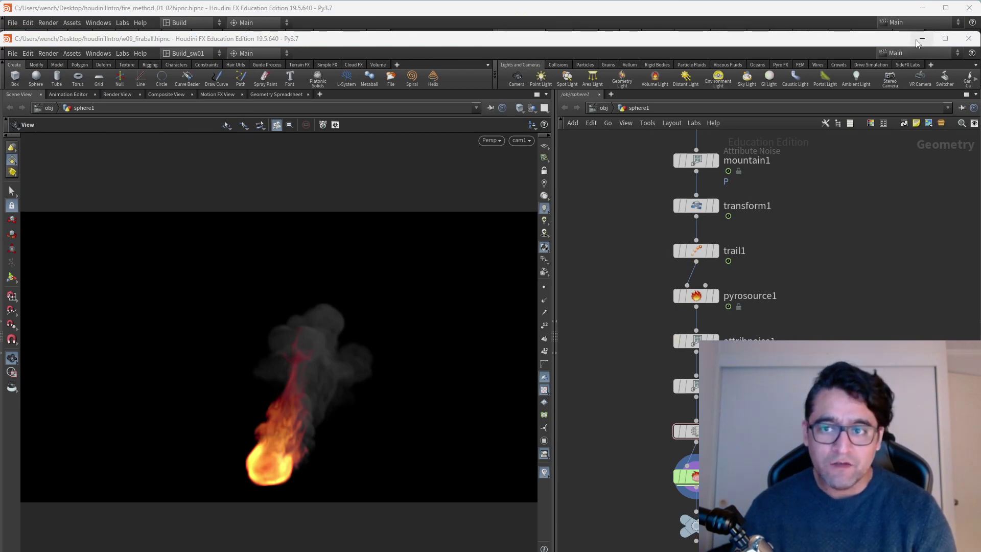
click(922, 38)
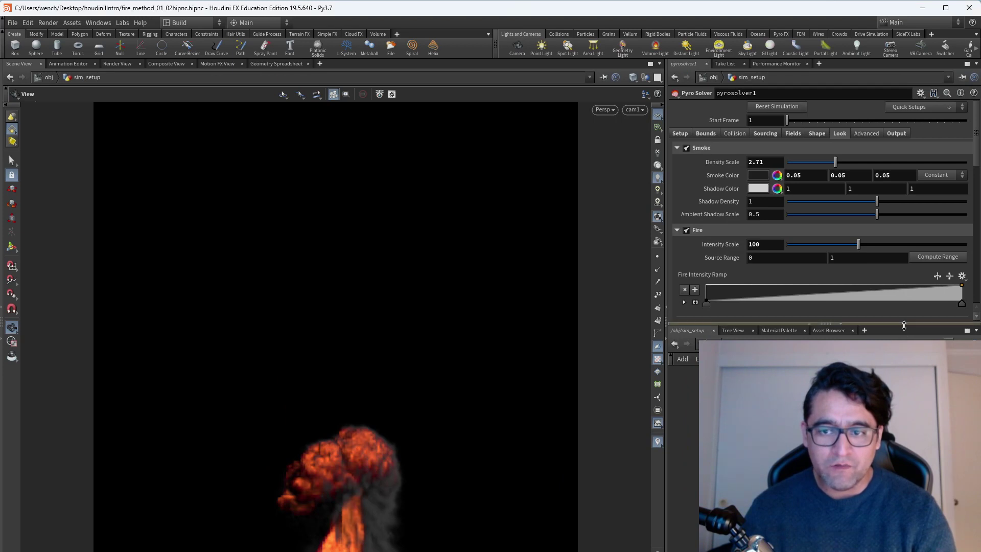
drag(903, 325, 903, 254)
drag(666, 373, 578, 373)
scroll(690, 357, up, 3)
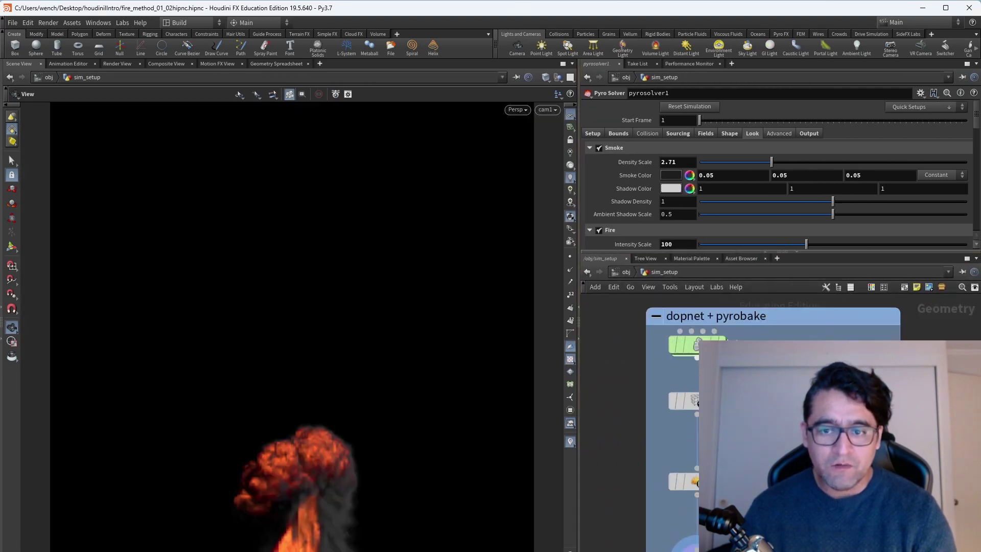
- Enter dopnet_A and move pyrosolver_sparse1 and the output node together so they line up below merge1
double_click(687, 335)
middle_drag(833, 419, 724, 405)
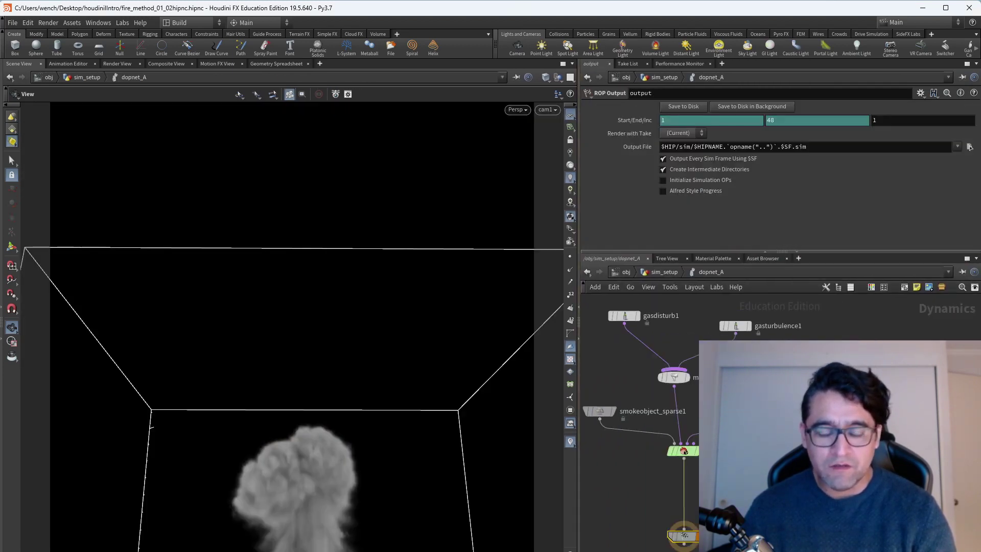
shift+click(682, 451)
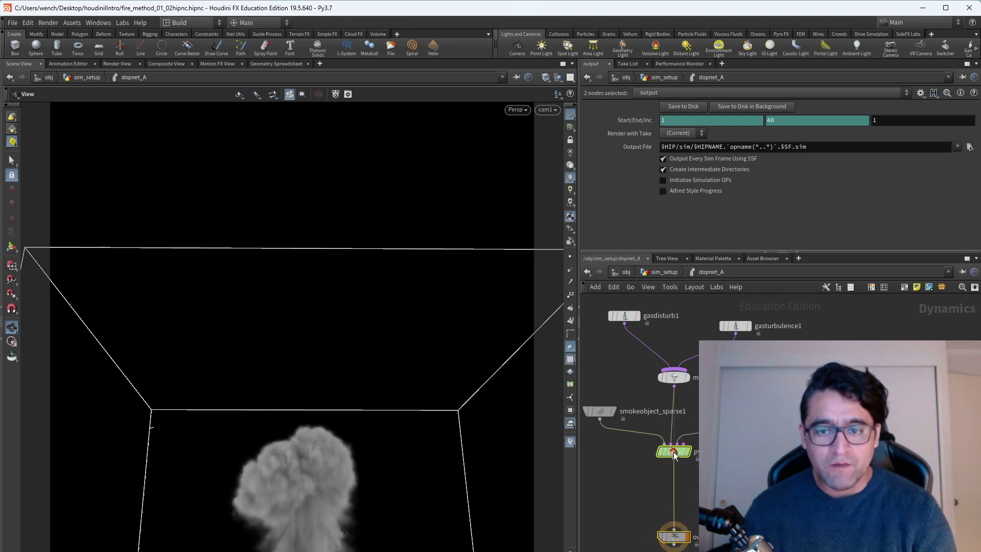
scroll(685, 472, up, 4)
middle_drag(685, 472, 810, 507)
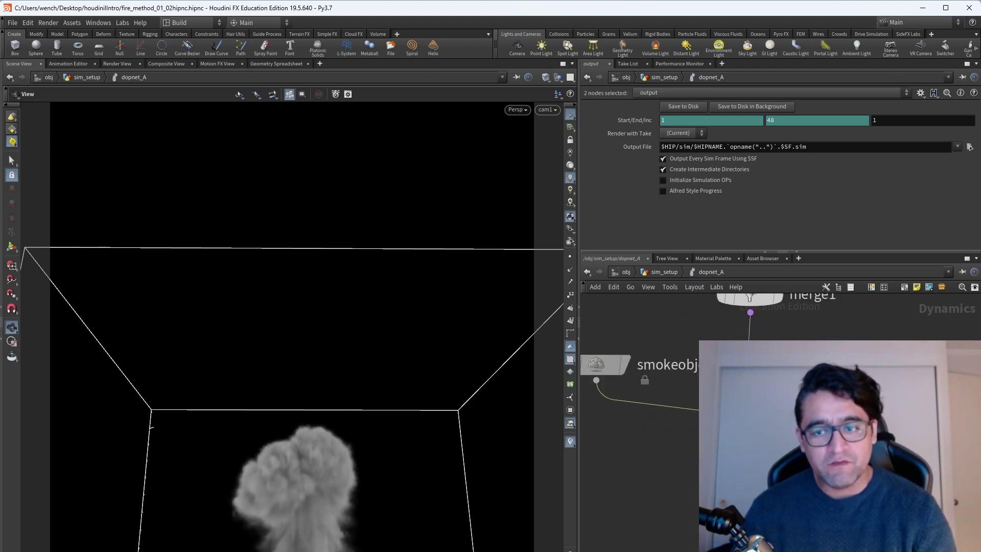
- Examine the sparse solving and boundary settings of smokeobject_sparse1, and return to the sim_setup network
click(605, 365)
scroll(618, 394, down, 3)
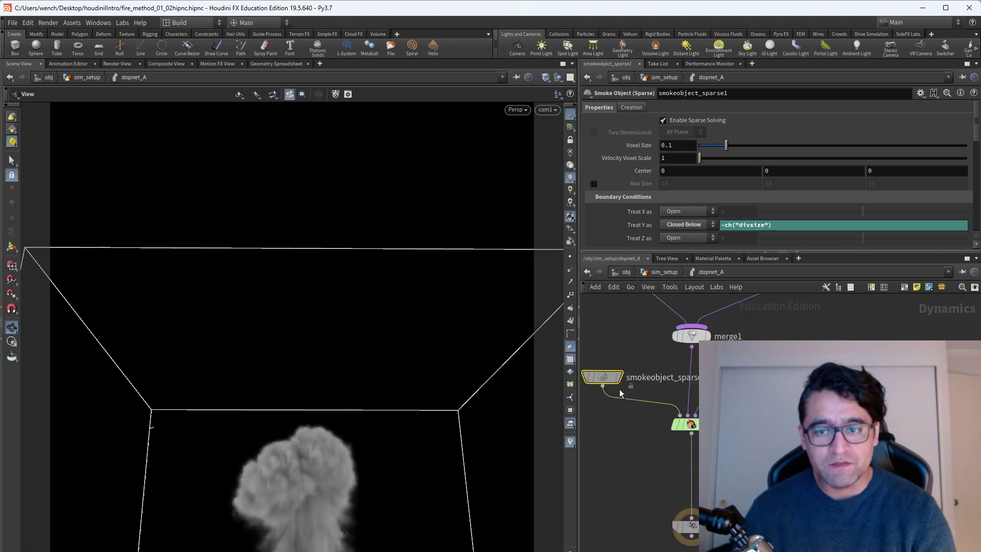
click(664, 273)
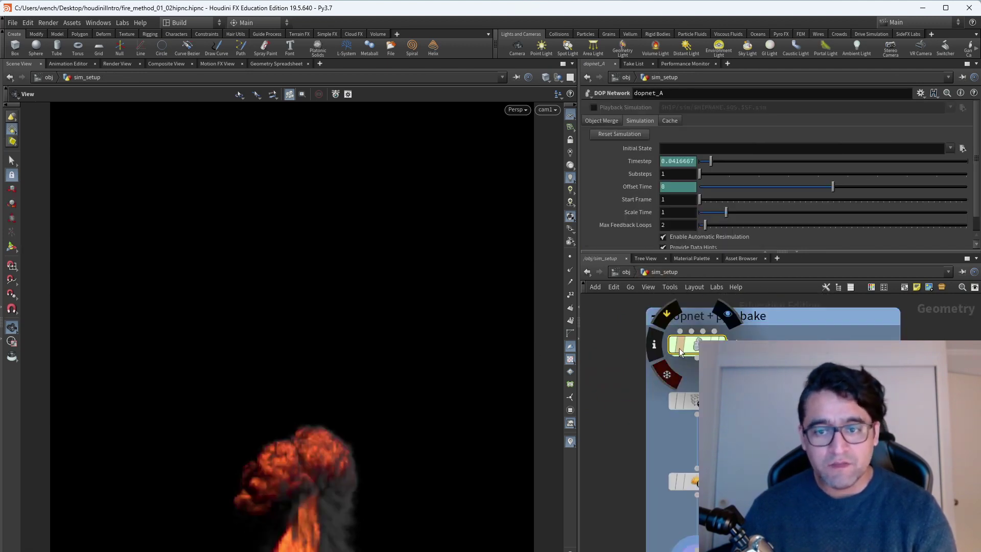
- Go back inside dopnet_A and examine the SOP path and volume settings of volumesource1
double_click(696, 347)
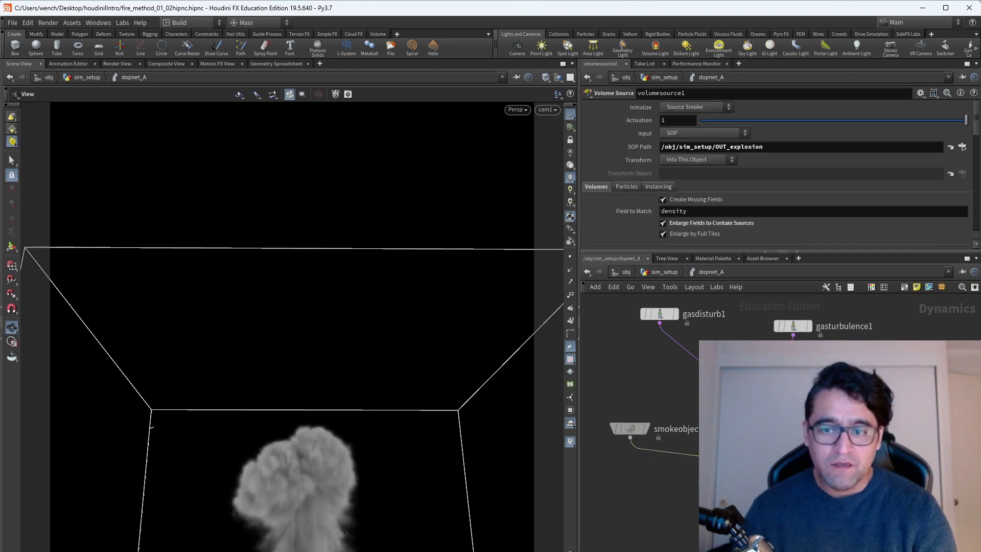
scroll(823, 211, down, 2)
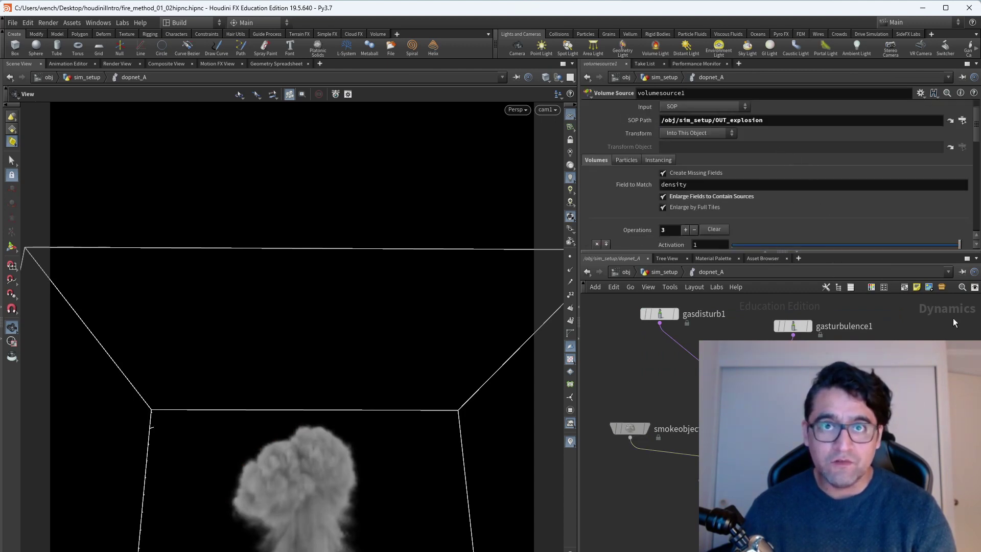
middle_drag(953, 396, 901, 281)
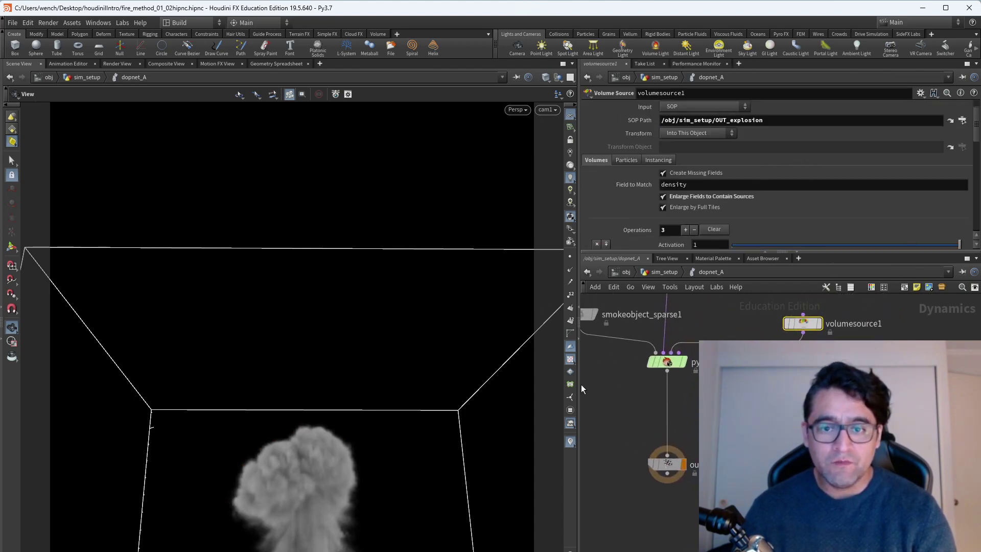
- Widen the parameter and network panes, and select smokeobject_sparse1 to show its properties beside the solver network
drag(579, 389, 347, 389)
middle_drag(478, 442, 385, 471)
drag(536, 415, 438, 361)
drag(666, 325, 581, 368)
drag(406, 388, 365, 334)
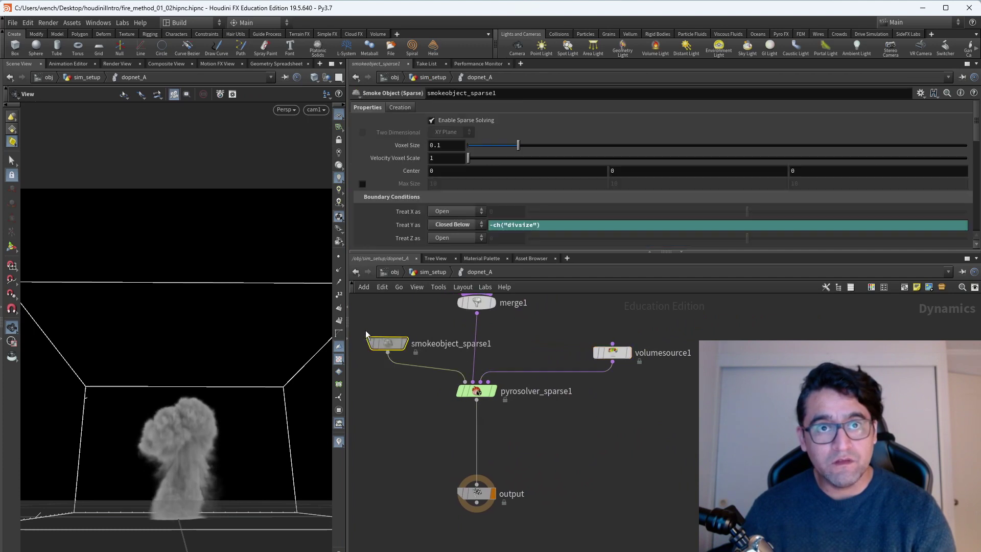
- Move volumesource1 closer to pyrosolver_sparse1 in the dopnet_A network
drag(610, 351, 560, 347)
middle_drag(593, 389, 611, 408)
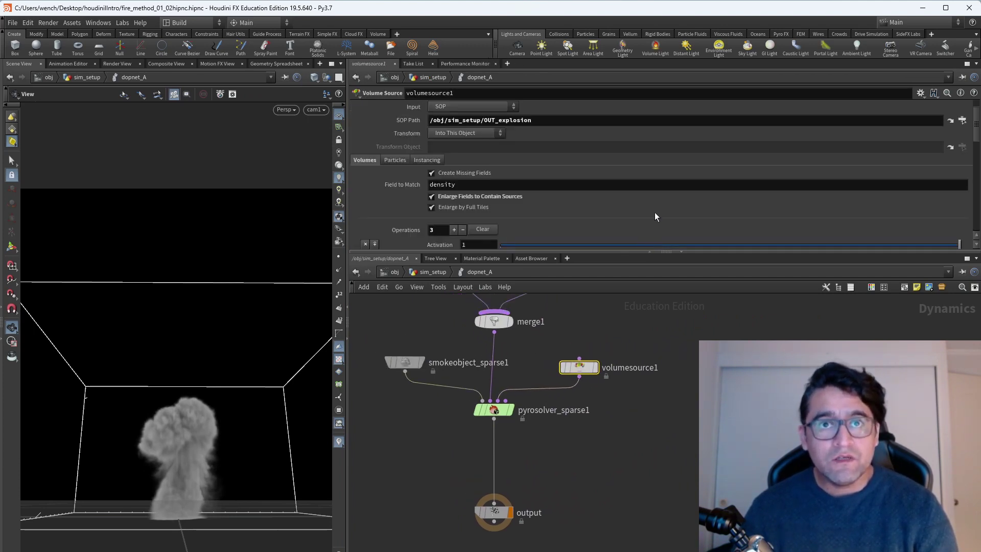
middle_drag(553, 330, 566, 387)
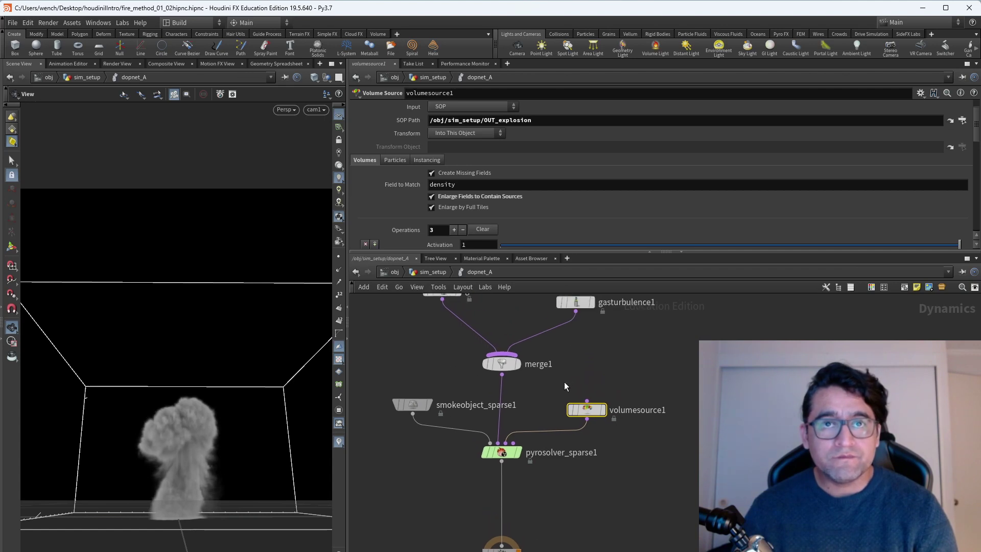
- Select pyrosolver_sparse1 and examine its Flames settings, including the smoke emission and flame range
click(517, 453)
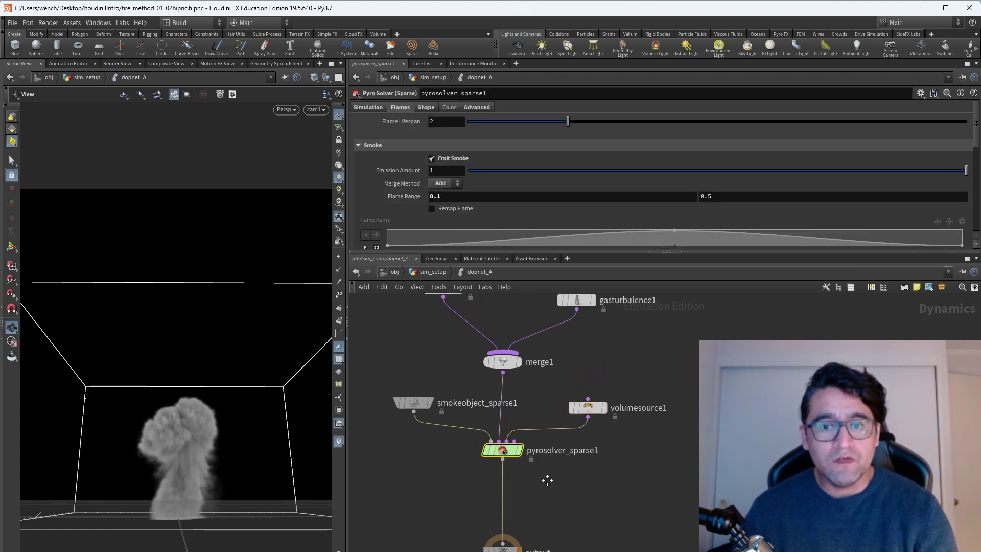
middle_drag(546, 483, 491, 468)
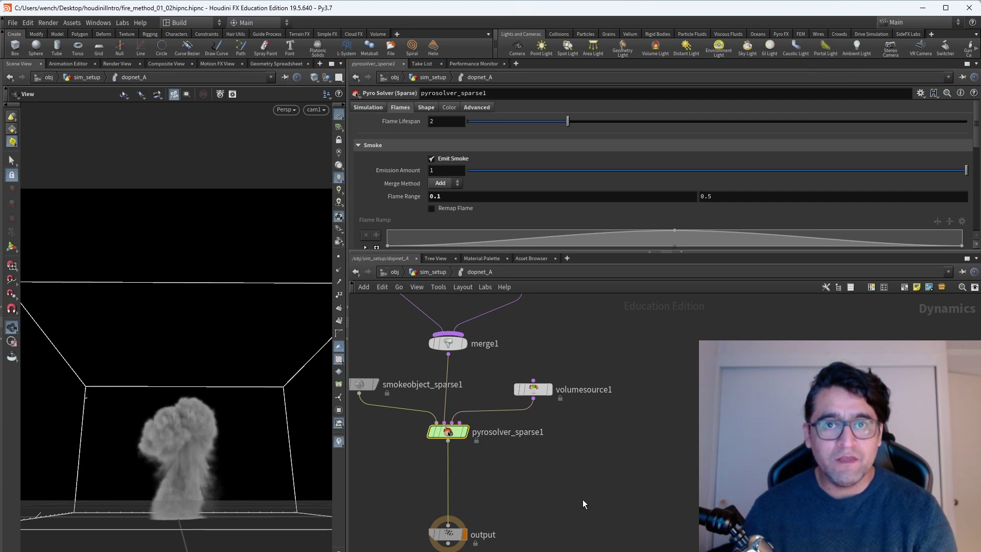
middle_drag(584, 504, 579, 462)
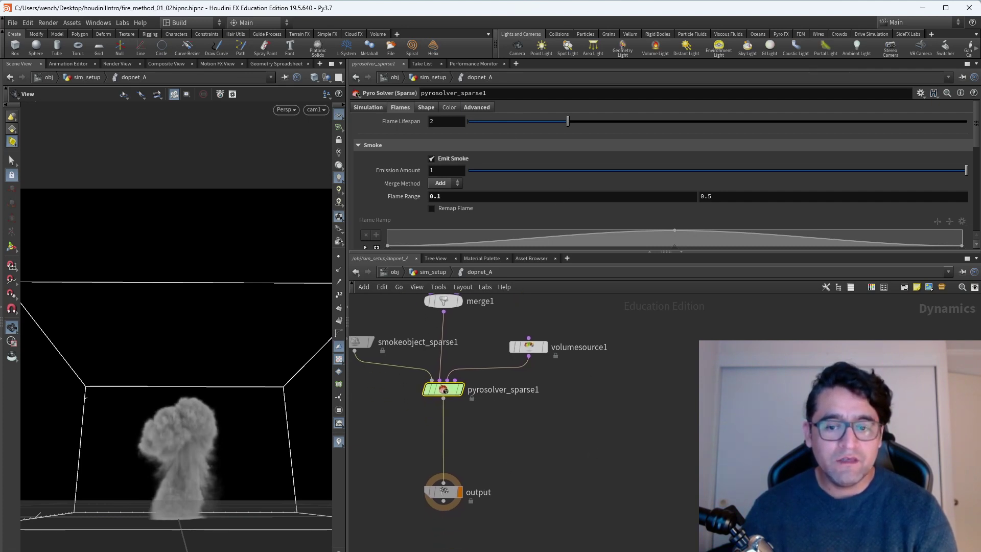
- Bring the playbar into view, widen the scene view and look at the smoke outside cam1
click(15, 549)
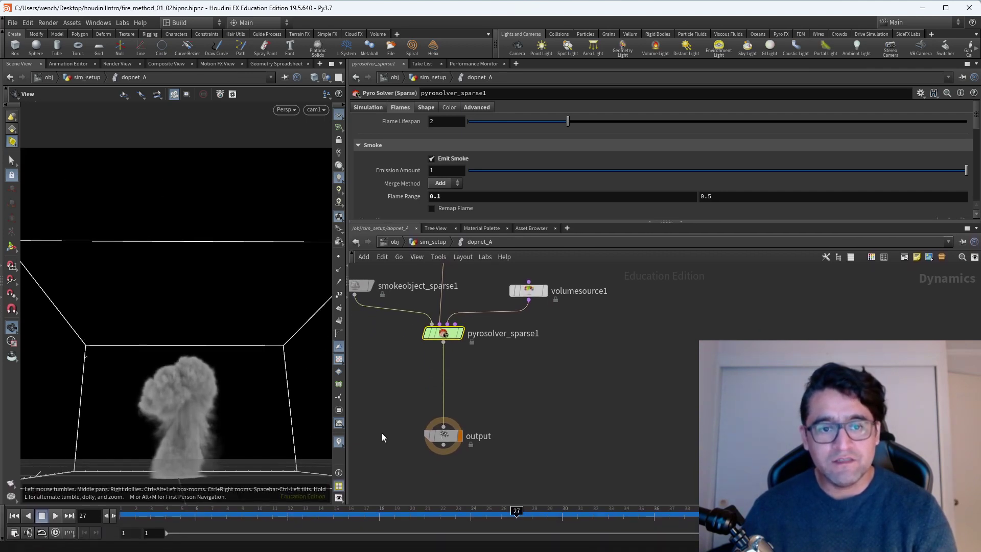
drag(347, 369, 415, 368)
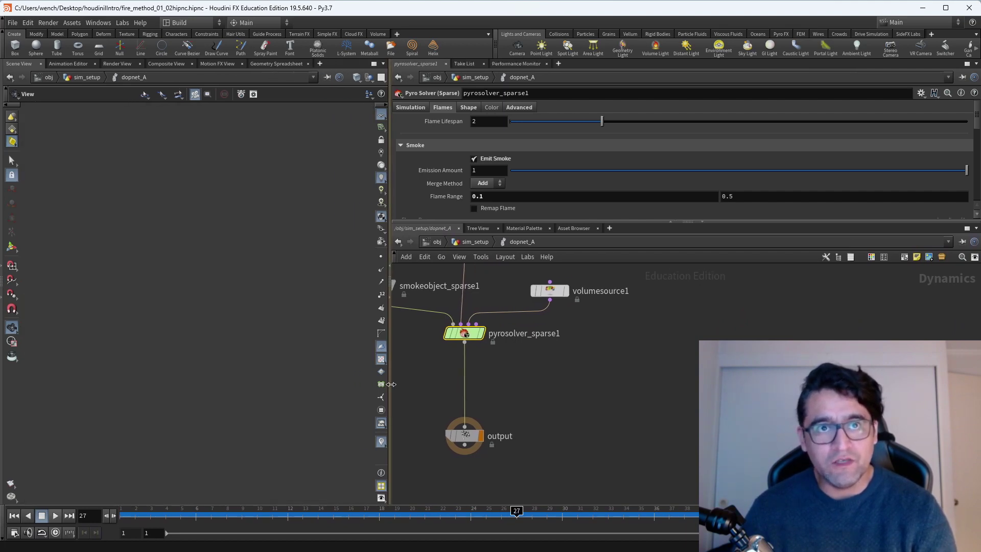
drag(324, 331, 317, 352)
- Collapse the parameter pane so that the dopnet_A network uses the full pane height
middle_drag(571, 378, 608, 416)
scroll(588, 303, down, 2)
mouse_move(587, 304)
middle_down()
mouse_move(595, 376)
mouse_move(575, 300)
middle_up()
scroll(596, 388, up, 2)
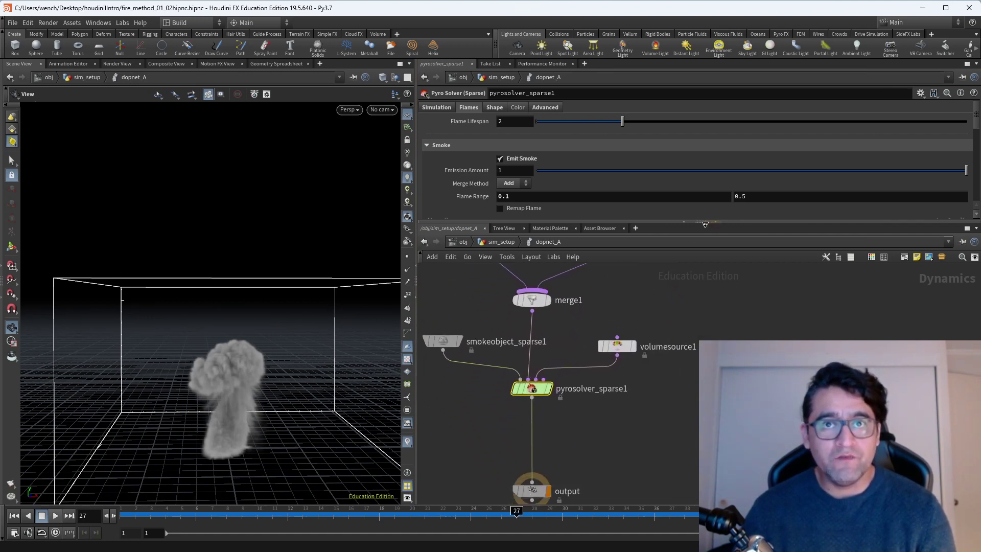
click(684, 220)
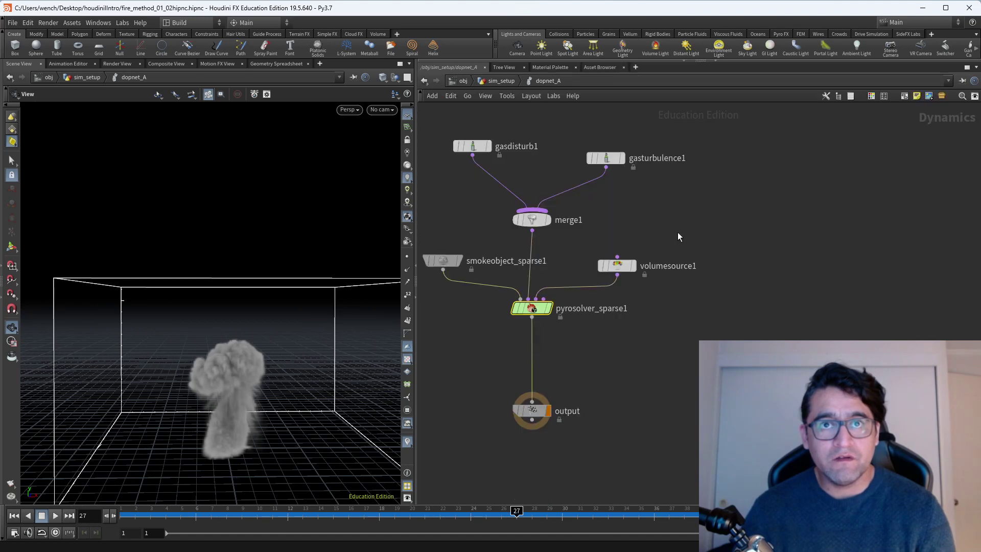
scroll(736, 331, up, 1)
middle_drag(739, 251, 730, 247)
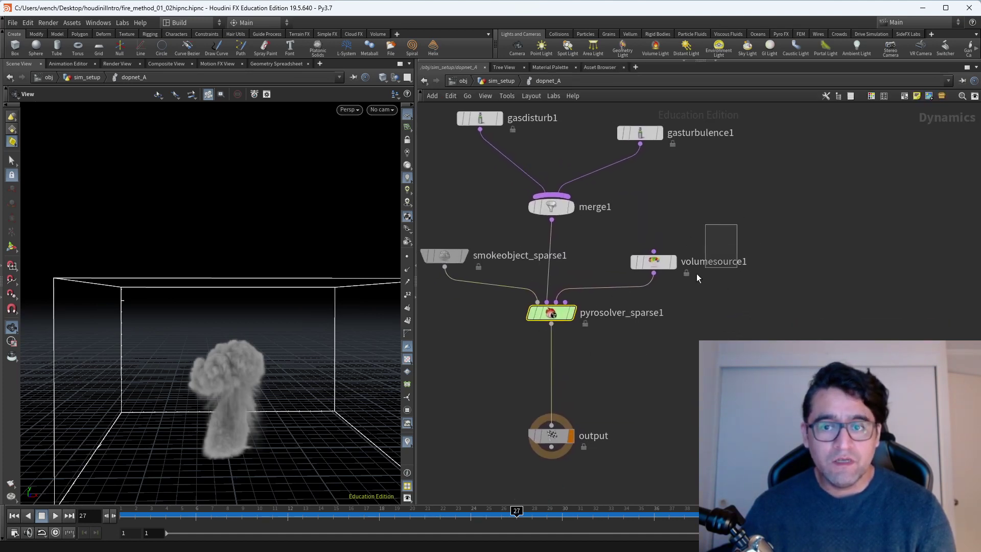
- Select volumesource1, smokeobject_sparse1 and pyrosolver_sparse1 in turn to review how they are wired together
drag(697, 277, 696, 278)
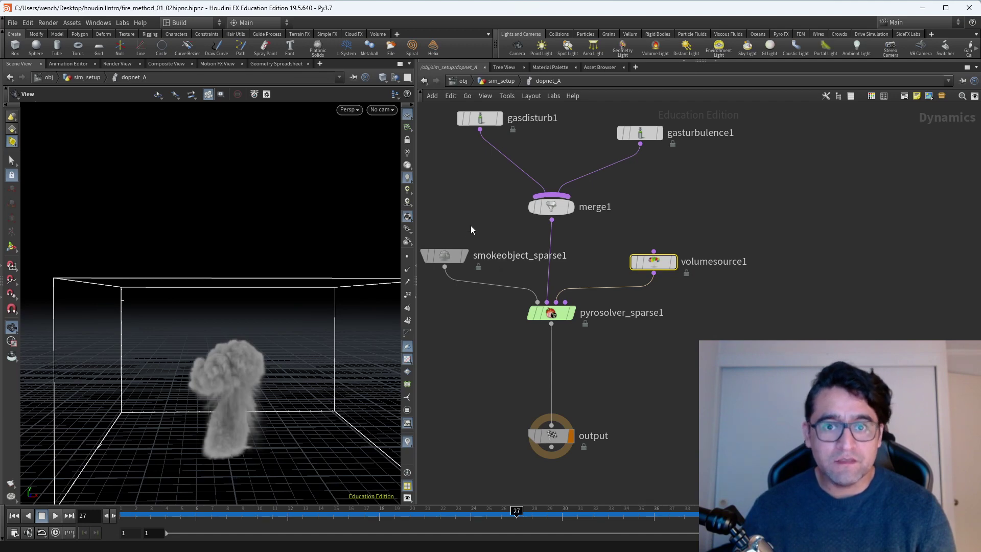
drag(485, 223, 423, 284)
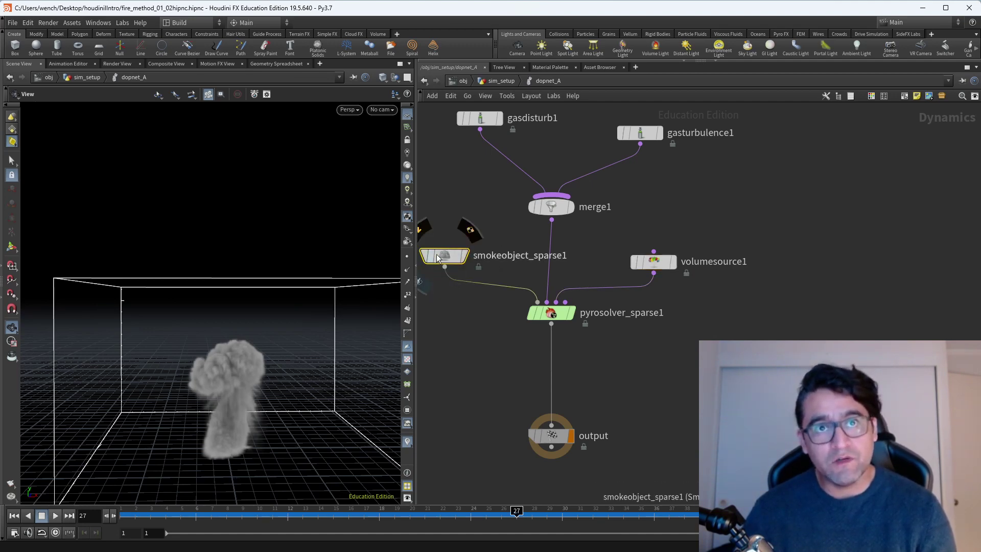
click(572, 311)
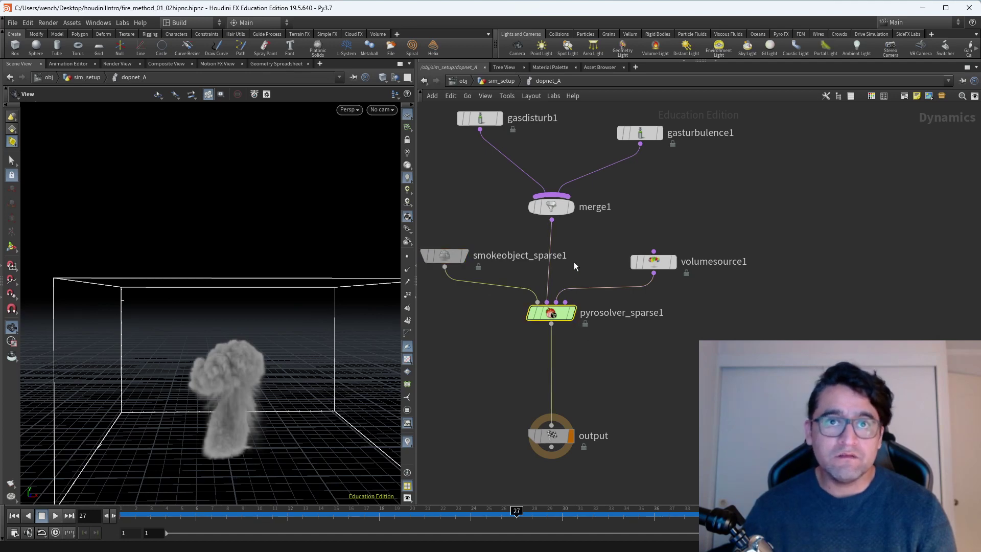
middle_drag(588, 245, 595, 245)
- Go to frame 48 and compare the baked result in sim_setup with the raw smoke inside dopnet_A
mouse_move(516, 516)
mouse_down()
mouse_move(272, 516)
mouse_move(841, 516)
mouse_up()
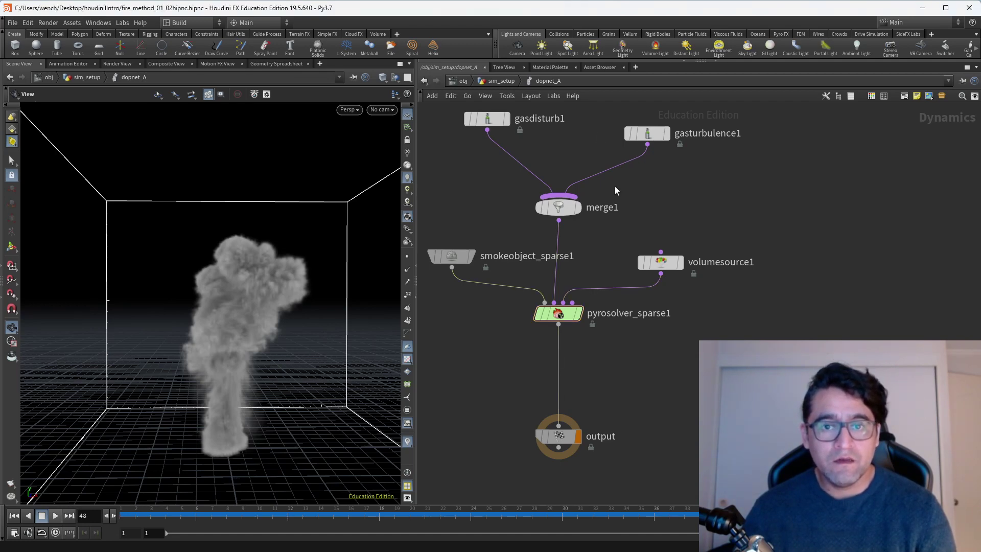
key(u)
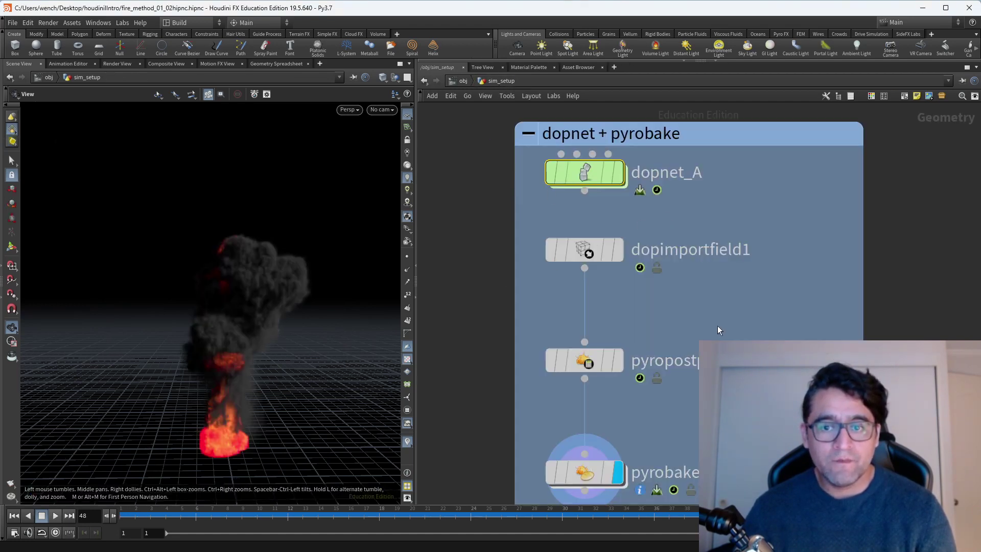
middle_drag(717, 330, 678, 262)
middle_drag(667, 223, 602, 175)
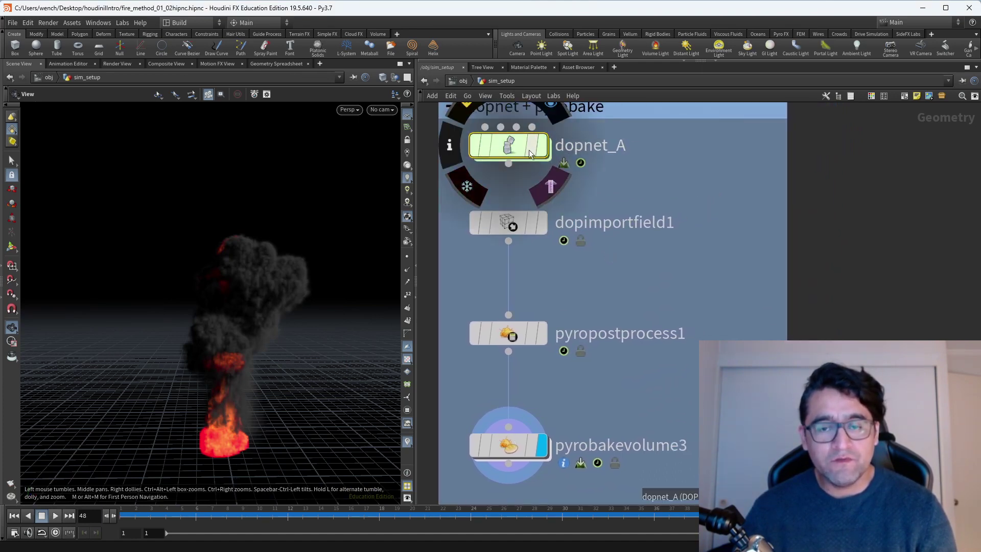
scroll(642, 186, up, 2)
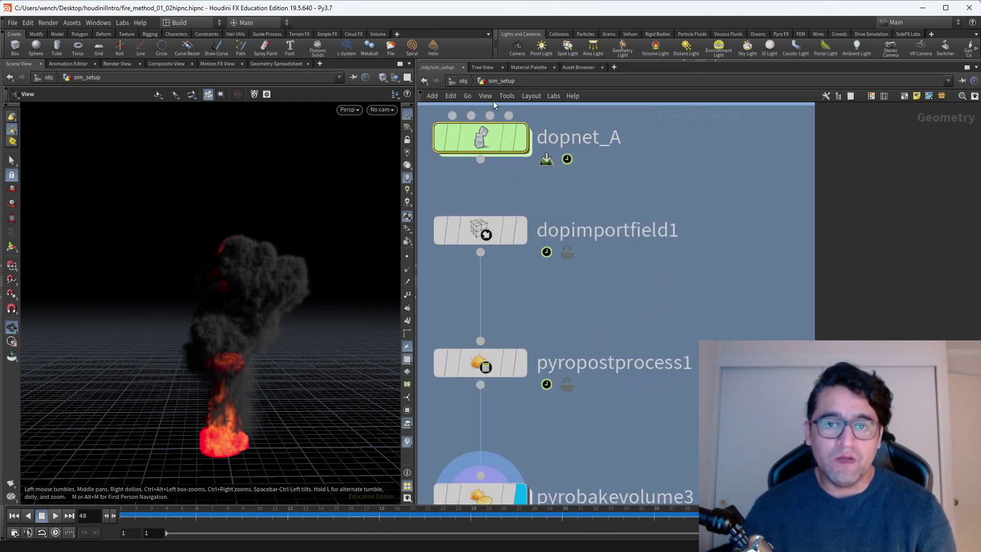
double_click(470, 134)
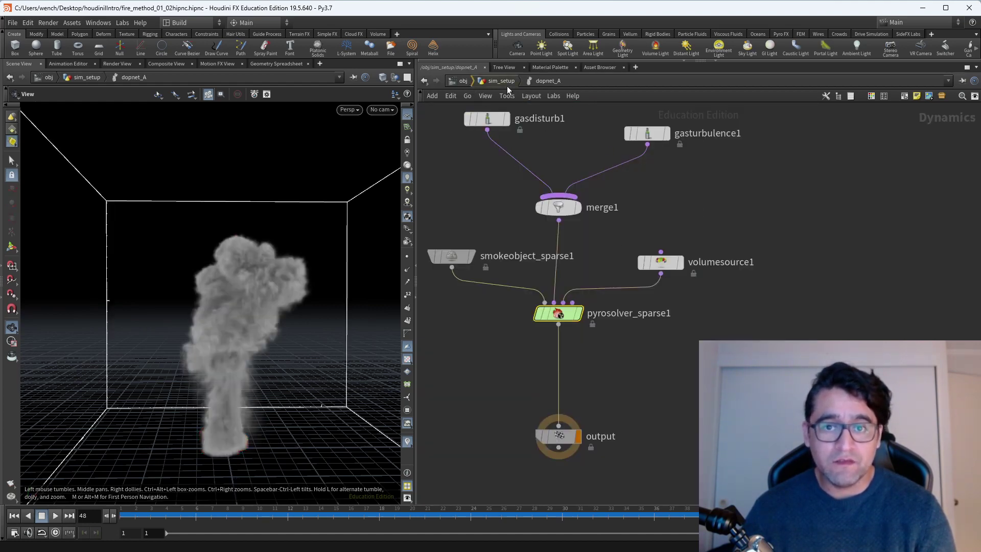
- Return to sim_setup, display dopimportfield1 and examine its DOP source and the fields it imports
key(u)
click(508, 239)
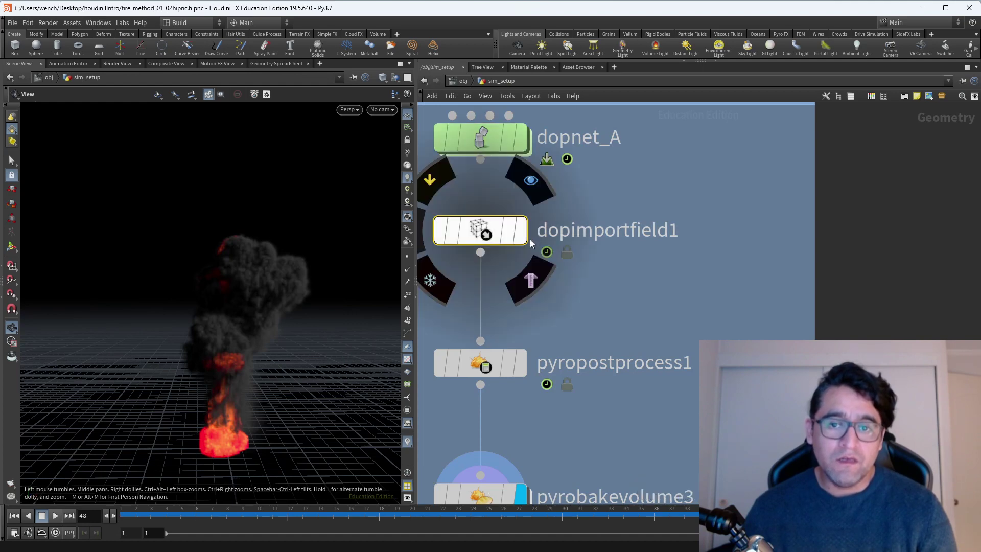
click(525, 236)
key(p)
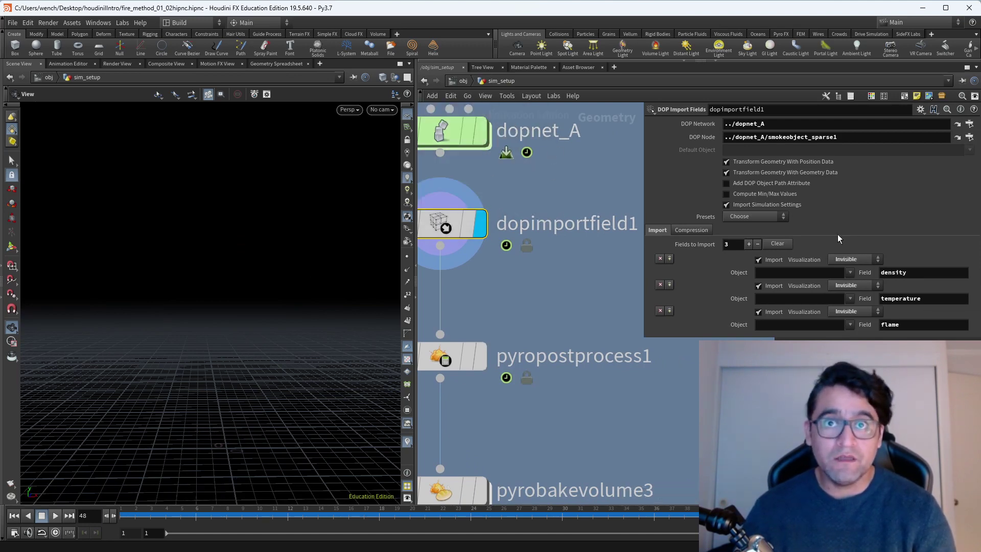
click(916, 323)
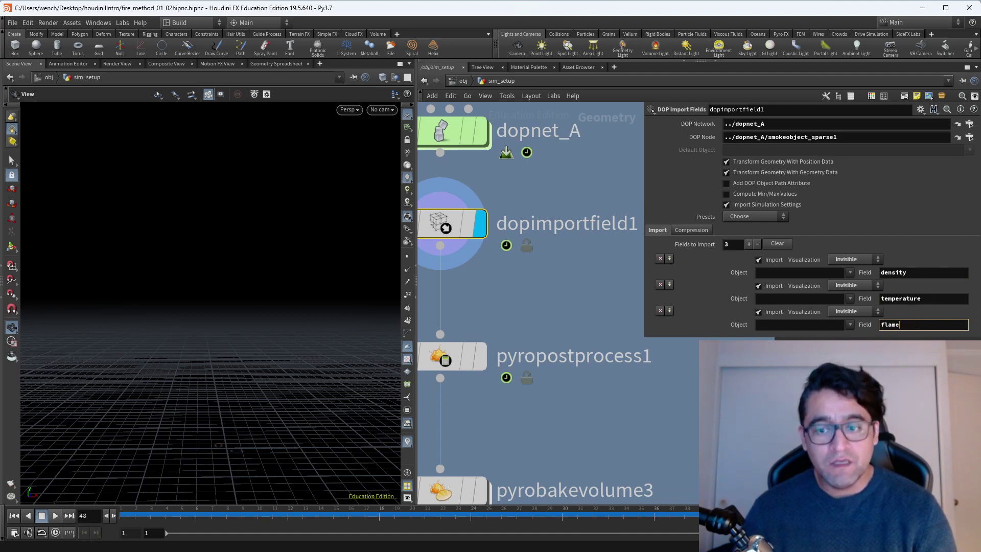
key(p)
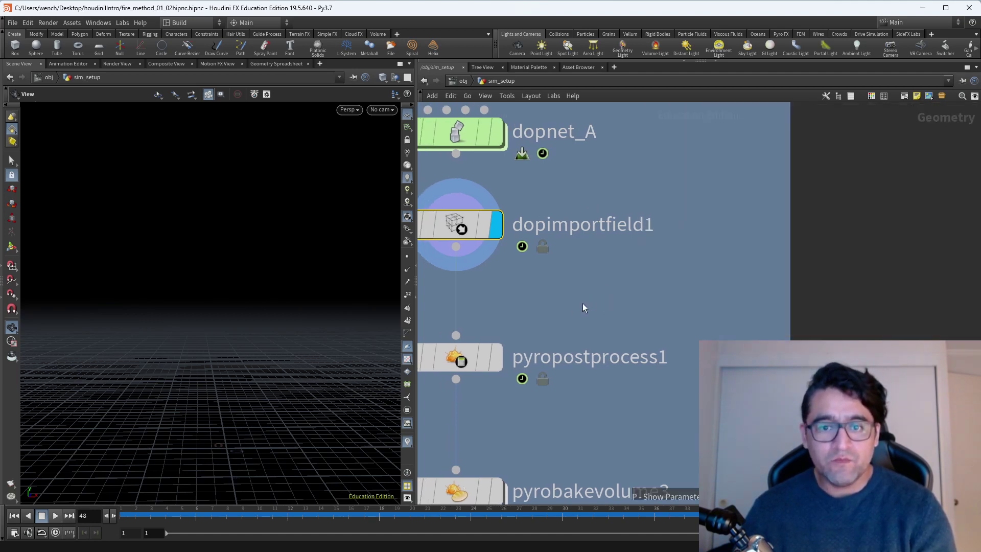
- Display pyropostprocess1 with its parameters beside a narrower scene view, and go to frame 2
click(595, 343)
key(p)
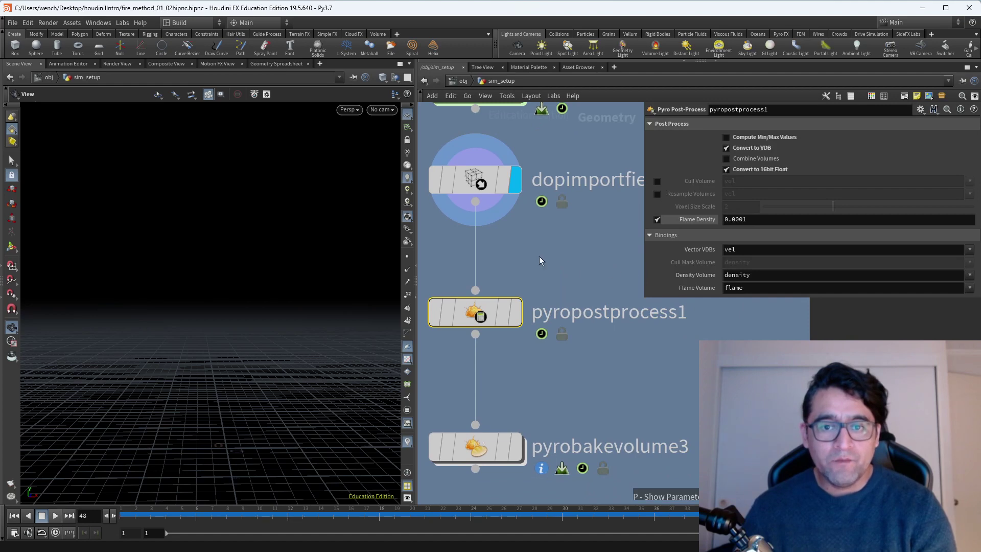
drag(415, 202, 369, 201)
mouse_move(475, 319)
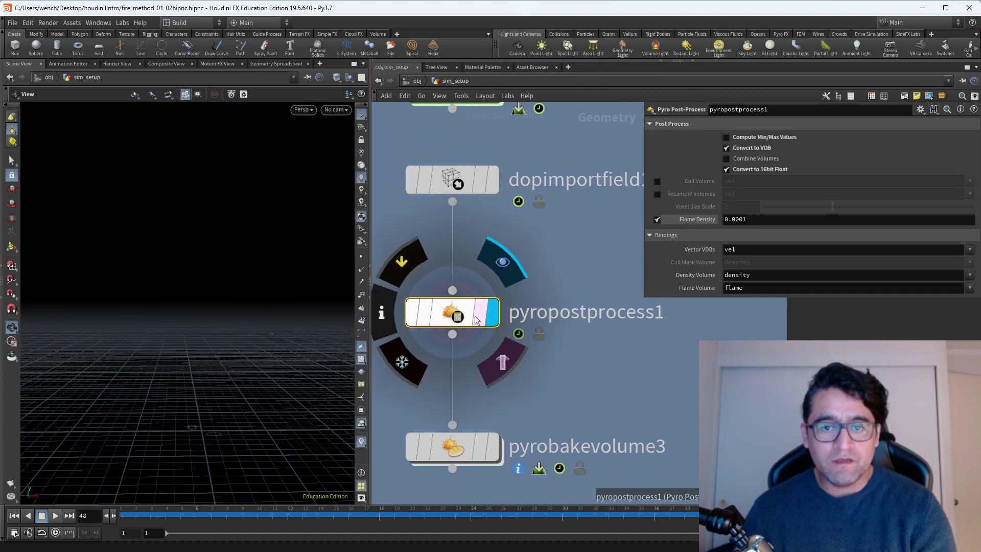
drag(224, 511, 134, 510)
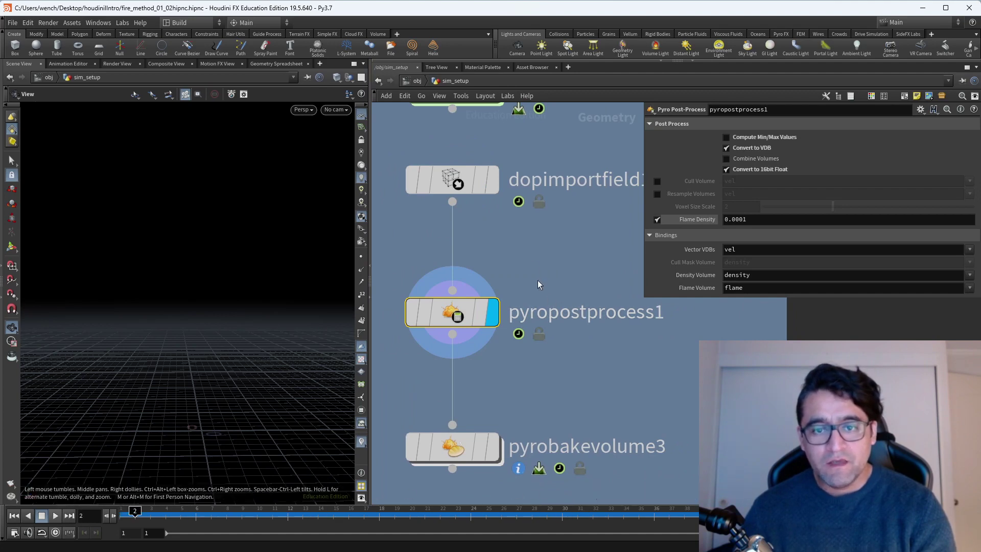
- Examine the smoke settings of pyrobakevolume3, and move pyropostprocess1 slightly closer to it
scroll(533, 270, down, 2)
drag(576, 367, 421, 441)
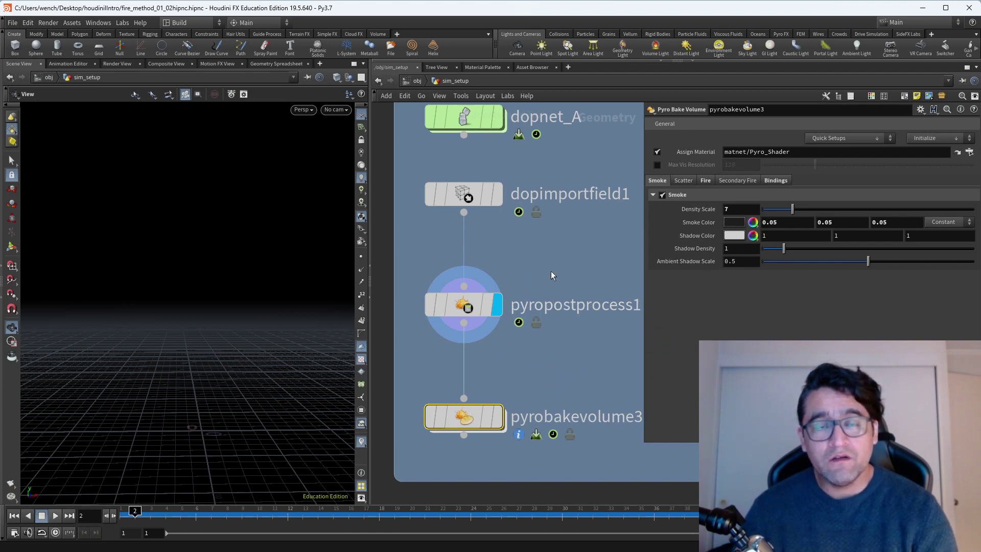
click(471, 313)
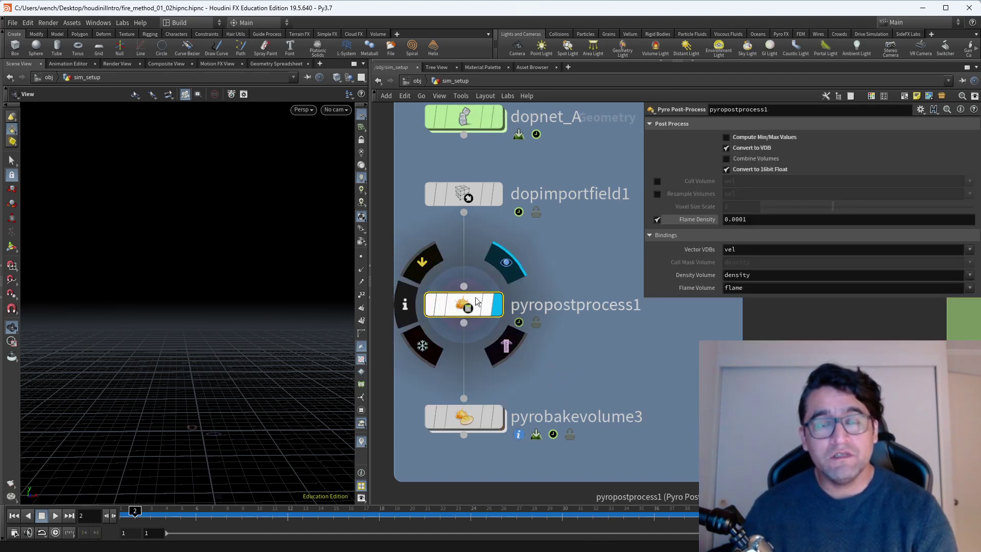
drag(476, 301, 470, 312)
- Select pyropostprocess1 and pyrobakevolume3 together, and display the result of pyrobakevolume3
drag(542, 272, 457, 417)
middle_drag(569, 371, 547, 384)
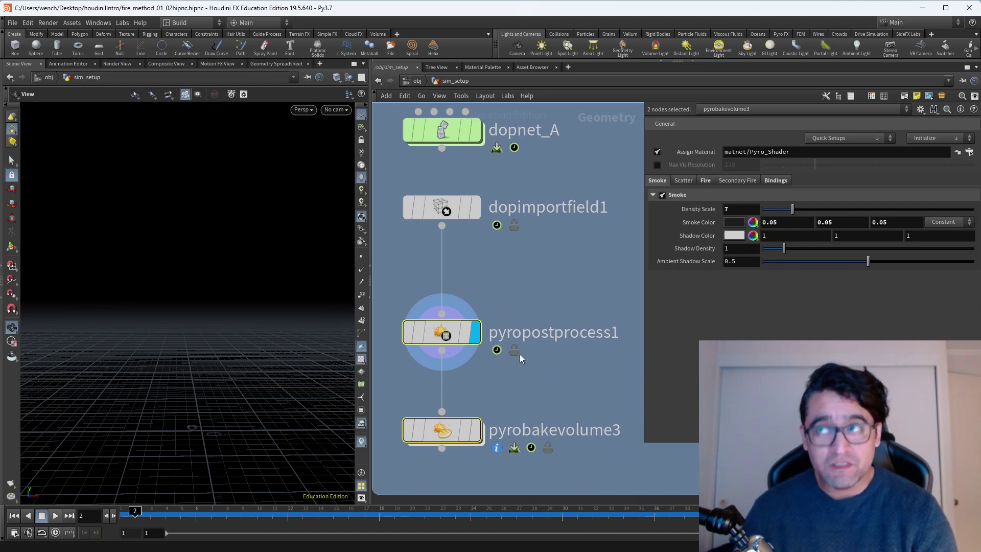
drag(525, 284, 422, 427)
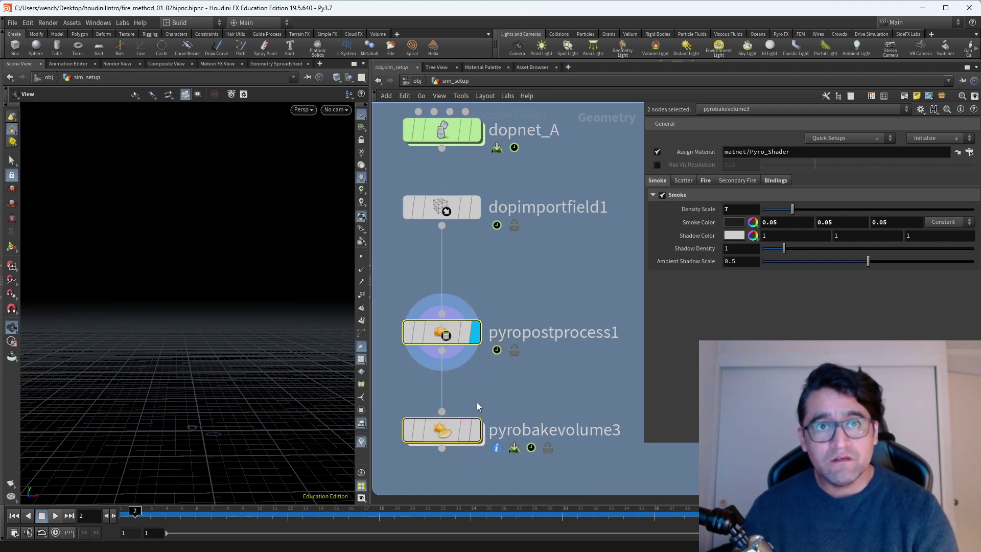
mouse_move(474, 442)
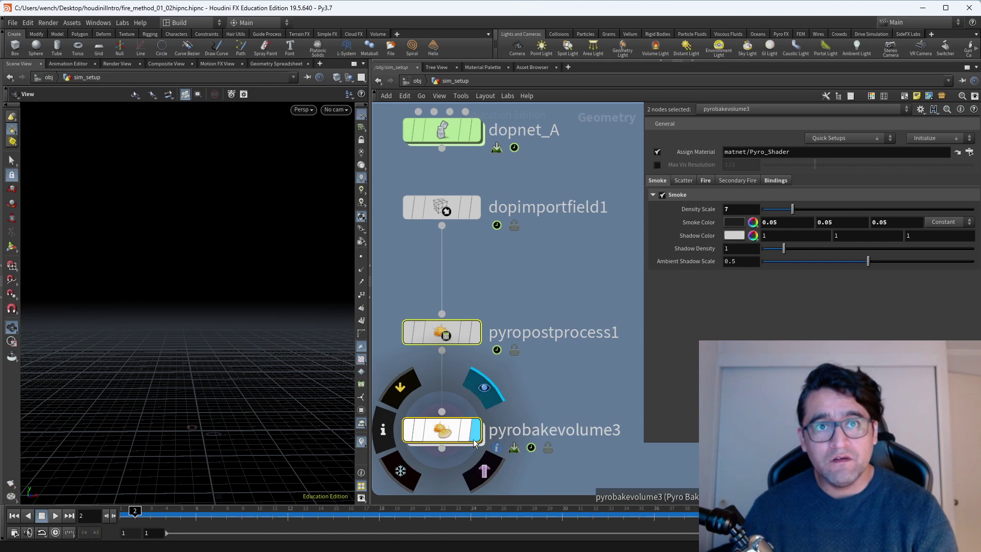
- Display dopimportfield1, go to frame 21 and inspect the node's information
click(444, 333)
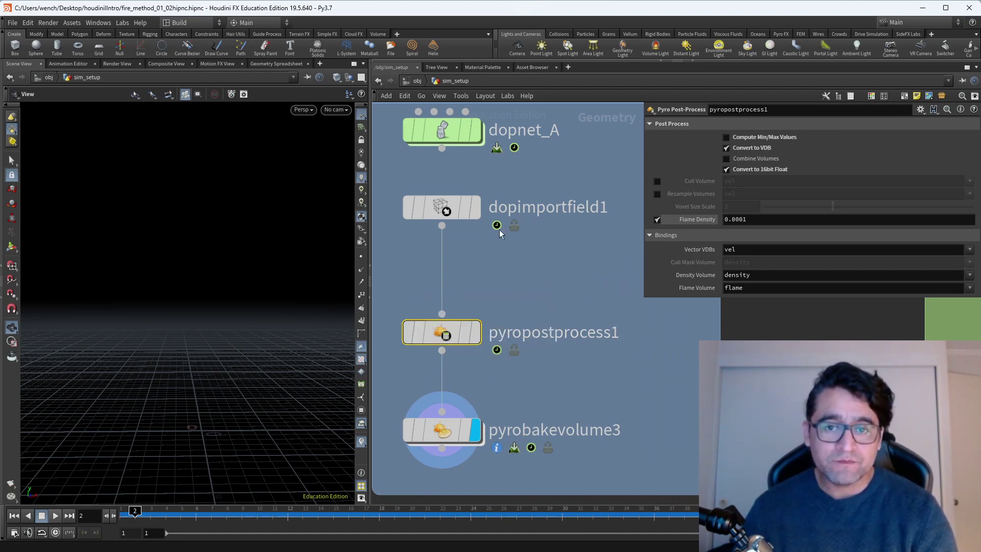
click(449, 205)
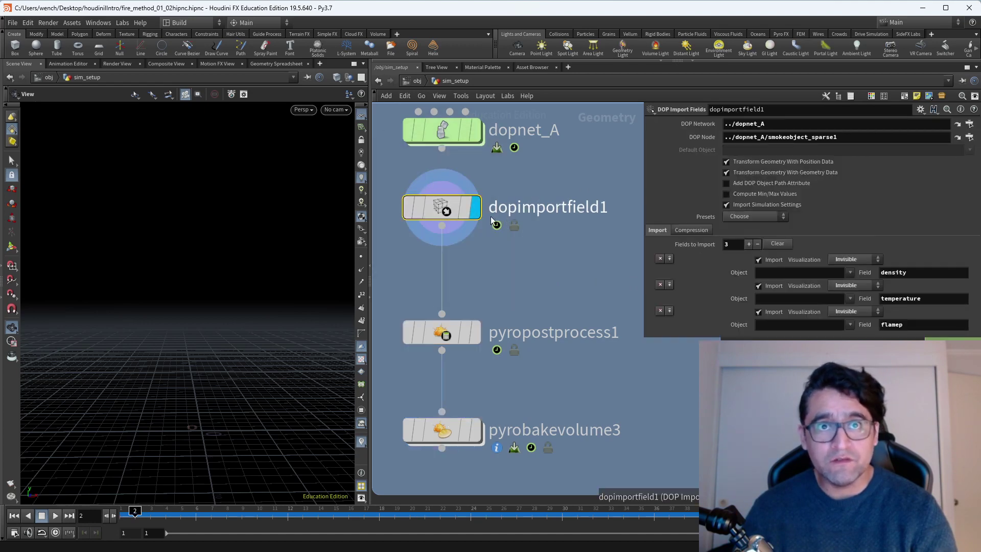
click(425, 512)
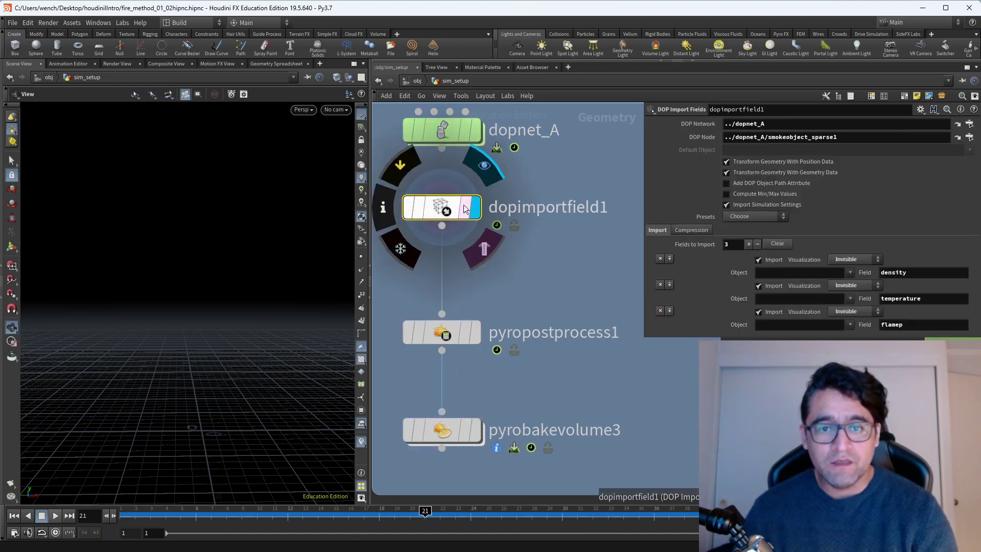
middle_click(465, 208)
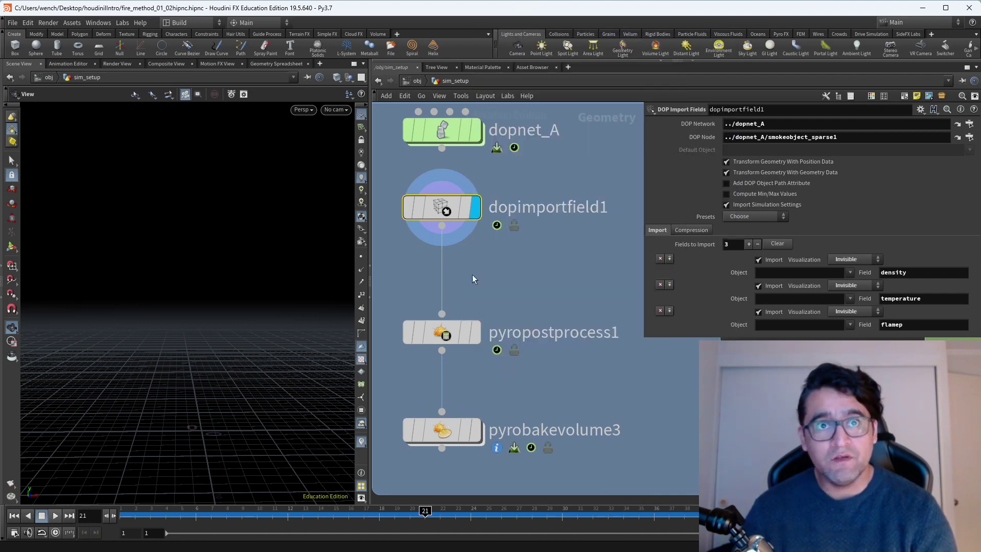
- Display pyropostprocess1 and inspect its node information for comparison with dopimportfield1
click(479, 330)
click(443, 337)
middle_click(443, 337)
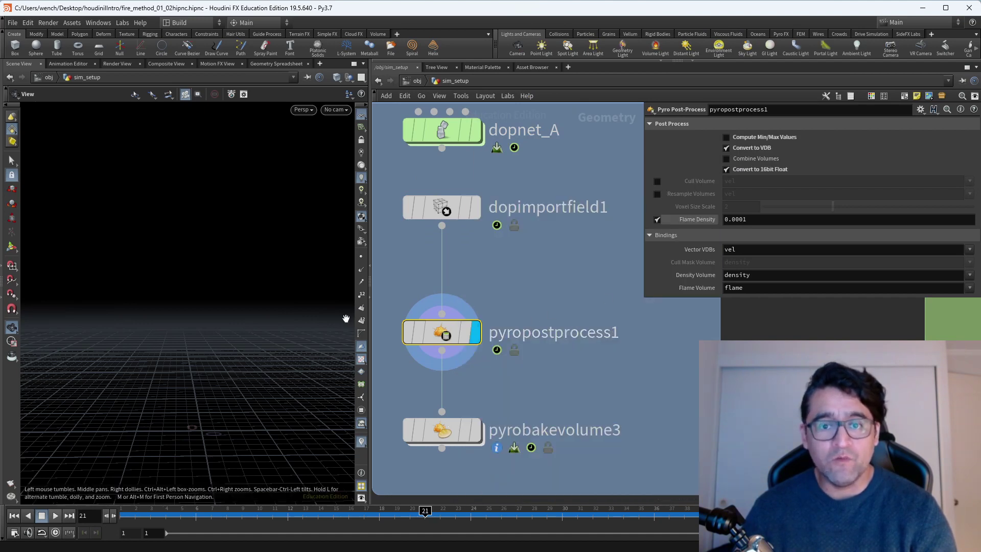
- Display dopimportfield1 and compare its node information with that of pyropostprocess1
middle_drag(526, 272, 519, 296)
click(444, 232)
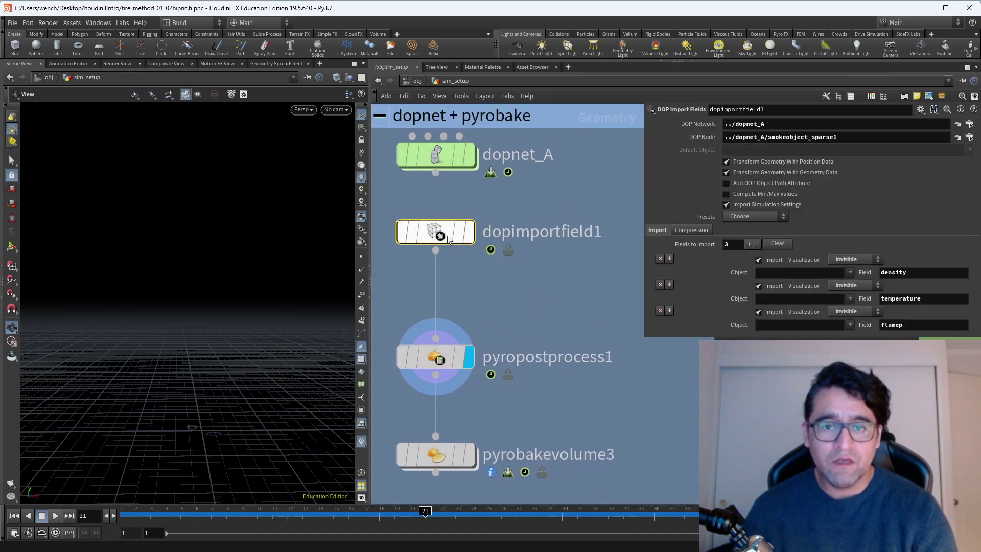
click(470, 236)
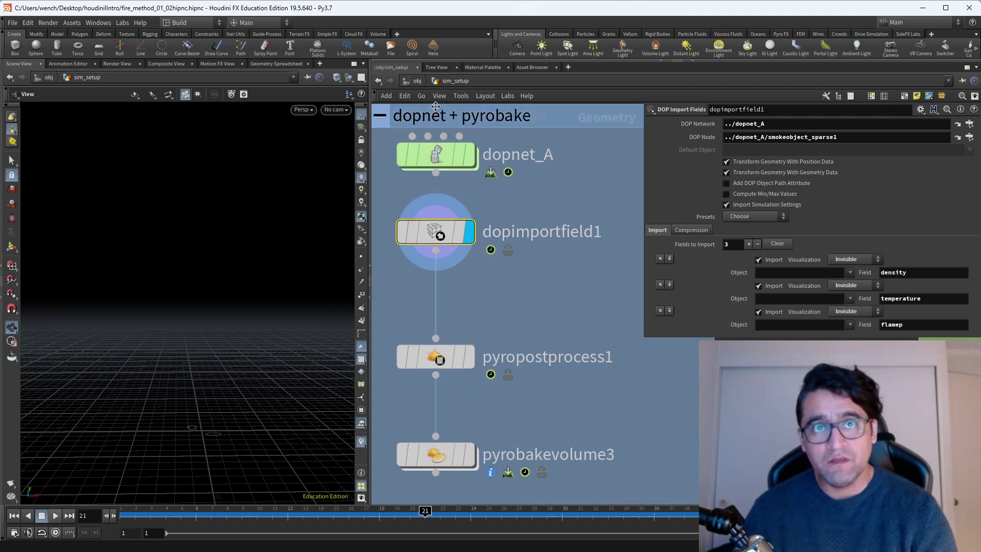
middle_click(457, 236)
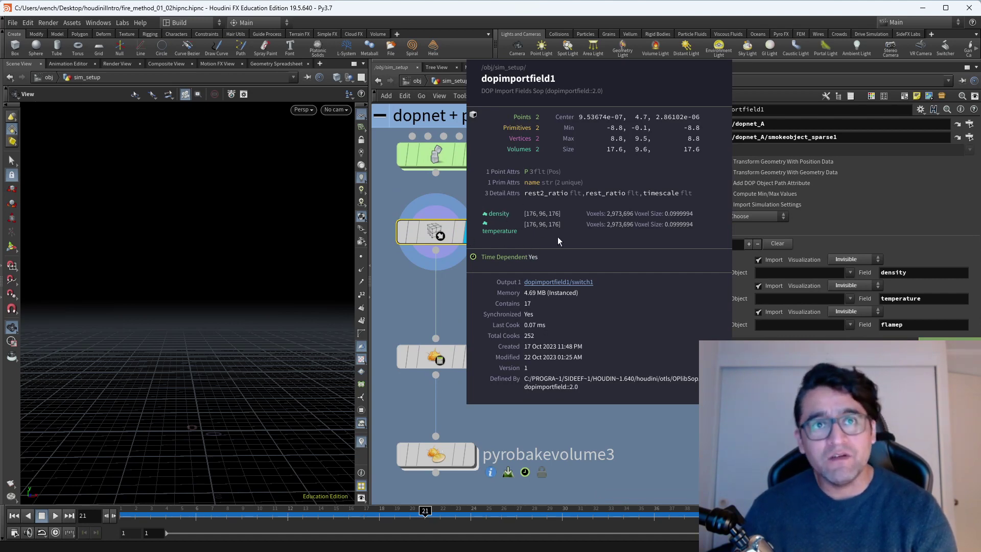
middle_click(462, 361)
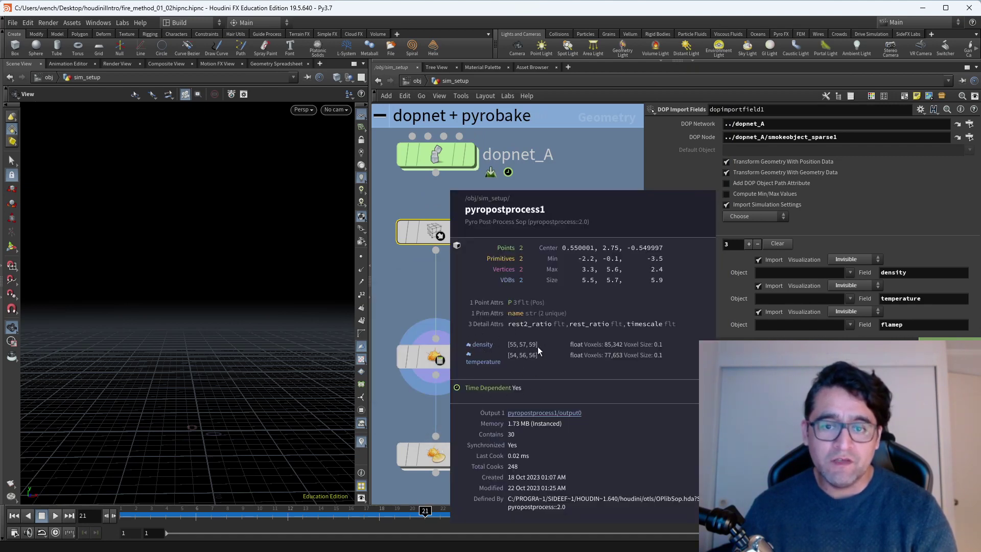
- Select and display pyrobakevolume3, and scrub the simulation to frame 39
middle_drag(532, 414, 540, 324)
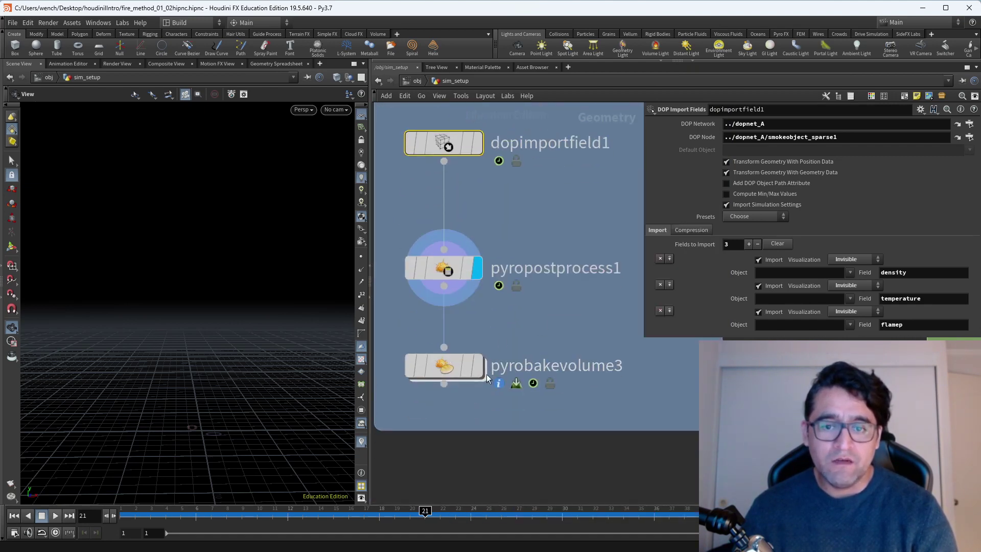
click(479, 372)
click(449, 368)
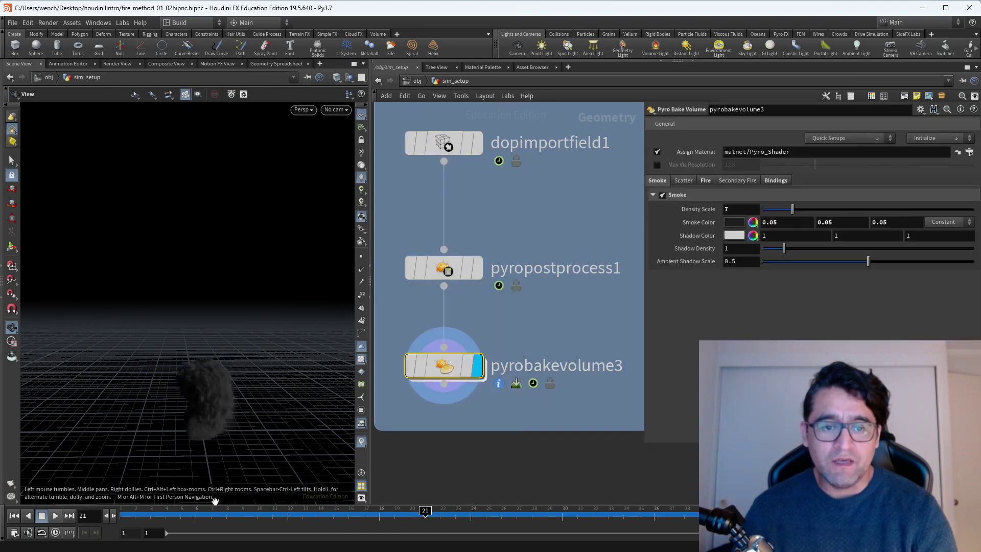
click(284, 520)
drag(284, 520, 696, 520)
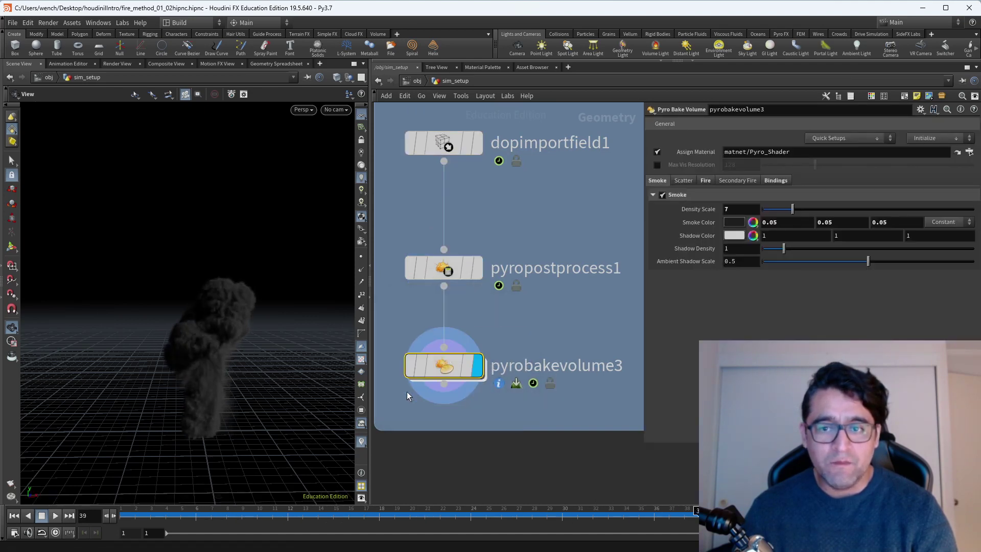
- Show the Fire settings of pyrobakevolume3, look through cam1 in the viewport, and go to frame 21
click(710, 180)
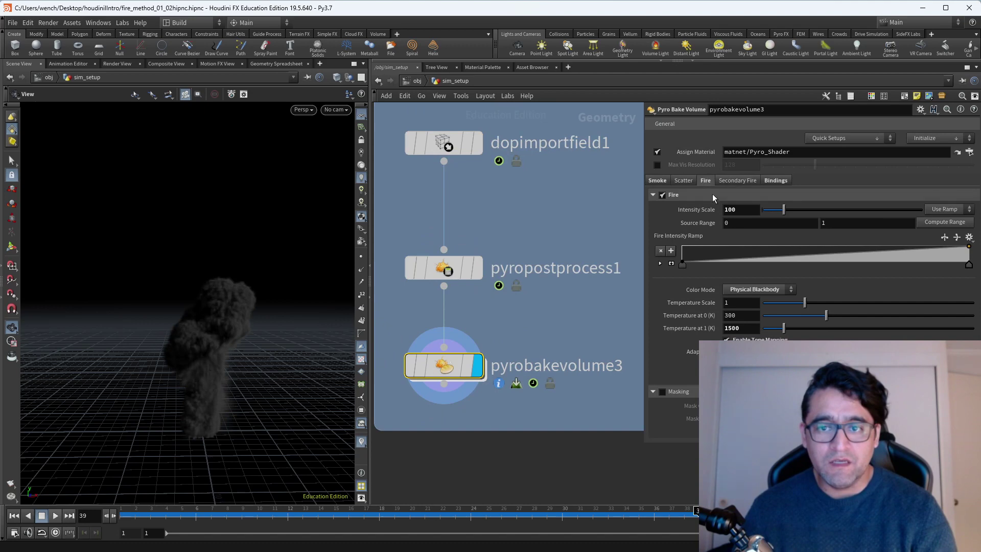
click(333, 111)
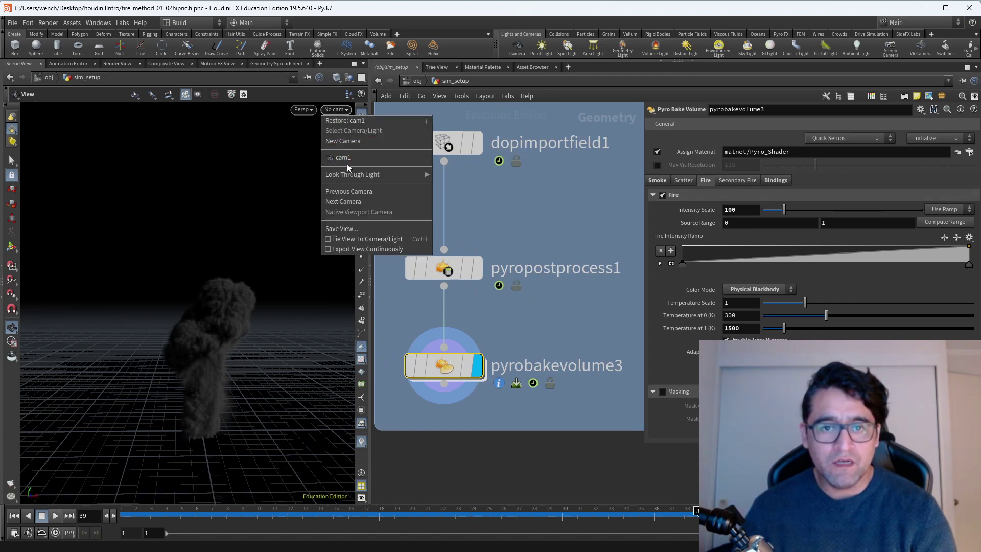
click(347, 158)
drag(153, 517, 425, 513)
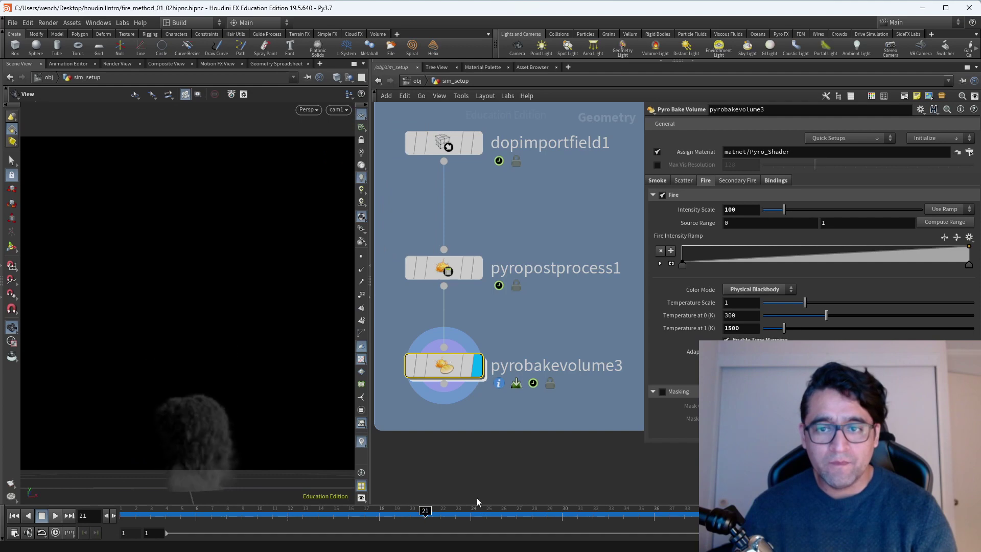
- Check the Secondary Fire and Scatter settings of pyrobakevolume3, and scrub to frame 48
click(749, 182)
click(684, 181)
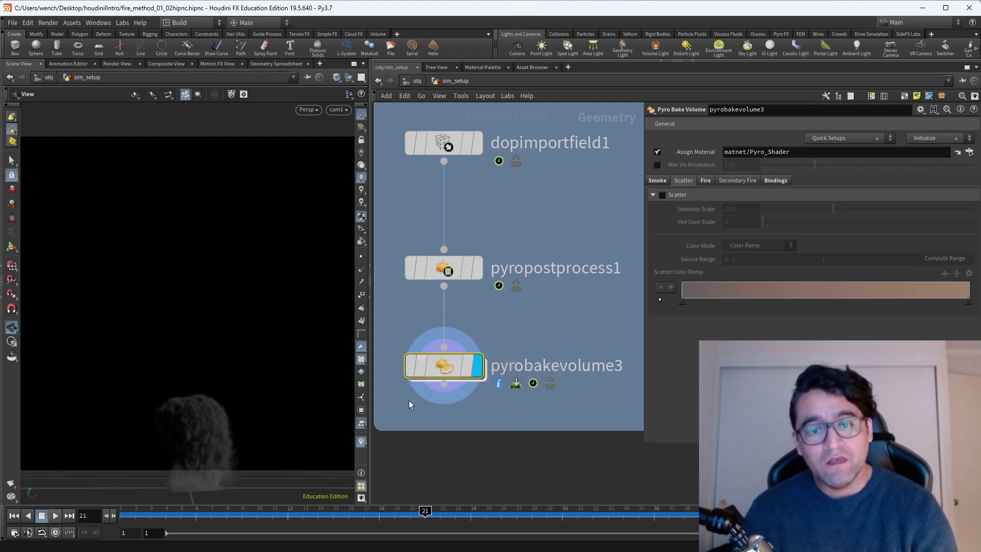
drag(331, 516, 836, 516)
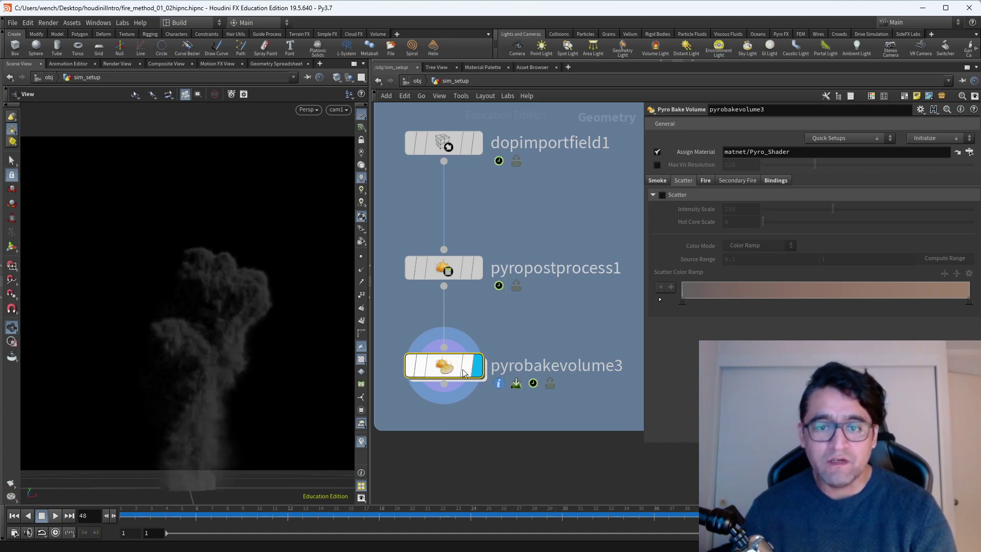
- Select and display pyrosolver1 in the pyrosolver network box, and examine its Look settings for smoke and fire
scroll(497, 373, down, 4)
middle_drag(552, 428, 410, 350)
middle_drag(522, 337, 632, 448)
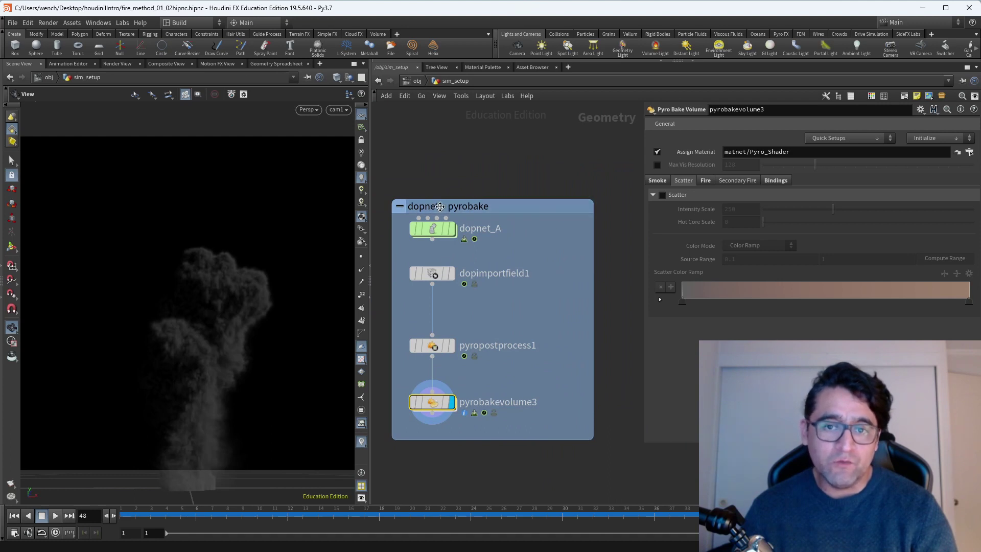
scroll(571, 180, down, 3)
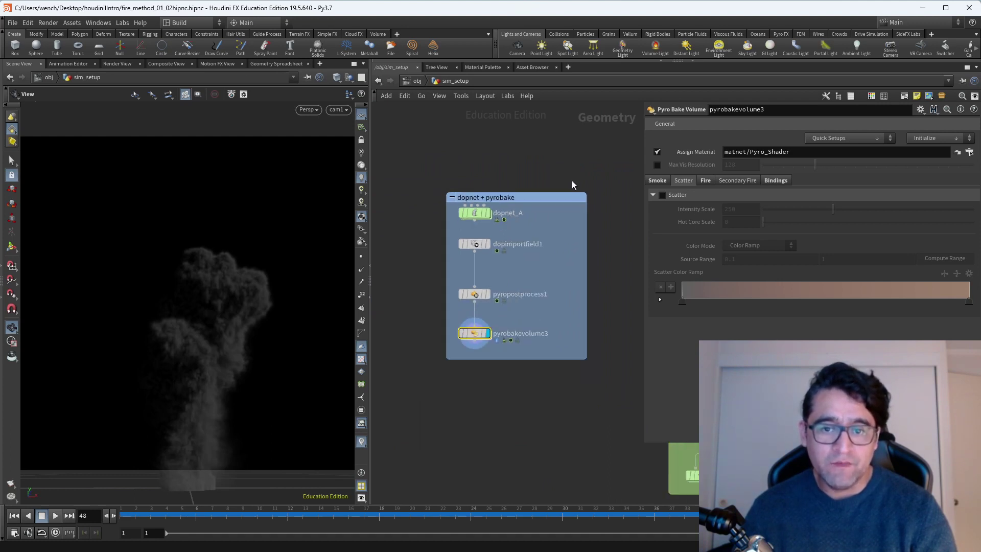
middle_drag(571, 180, 326, 180)
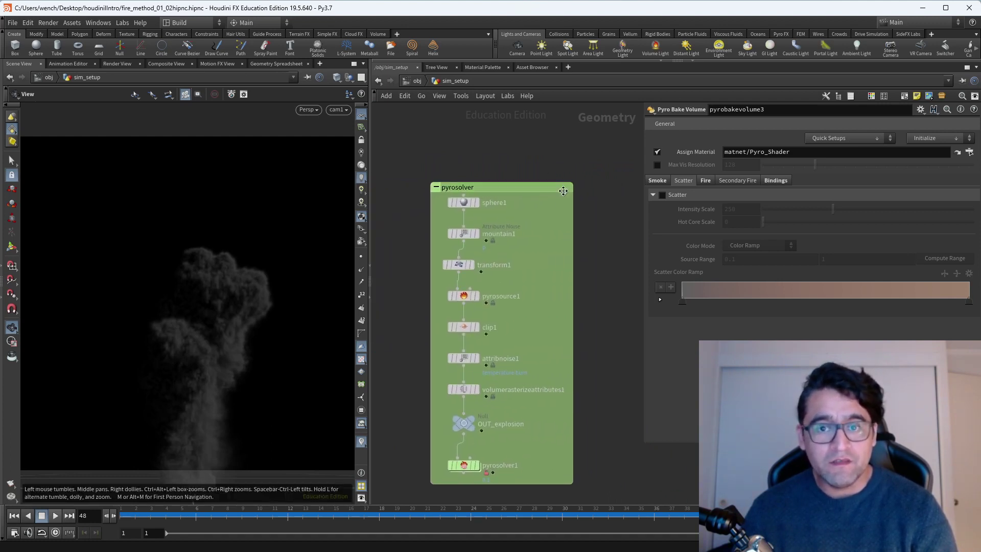
middle_drag(547, 170, 564, 164)
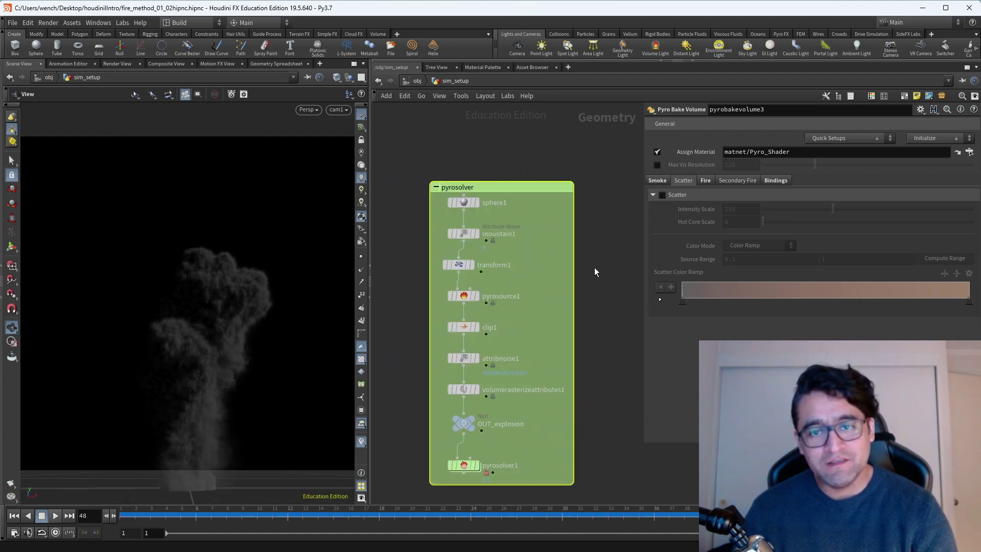
middle_drag(593, 270, 596, 229)
scroll(486, 396, up, 3)
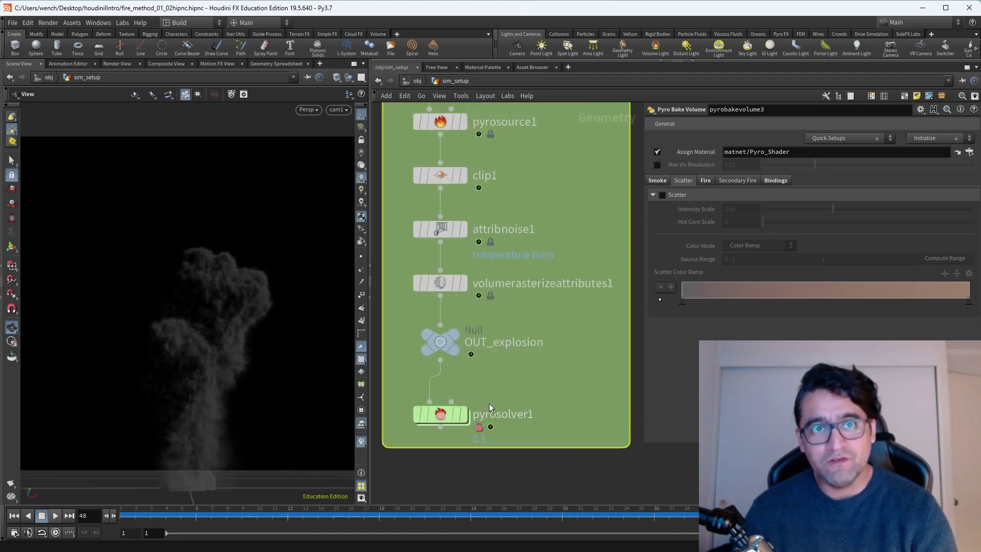
click(465, 415)
click(442, 415)
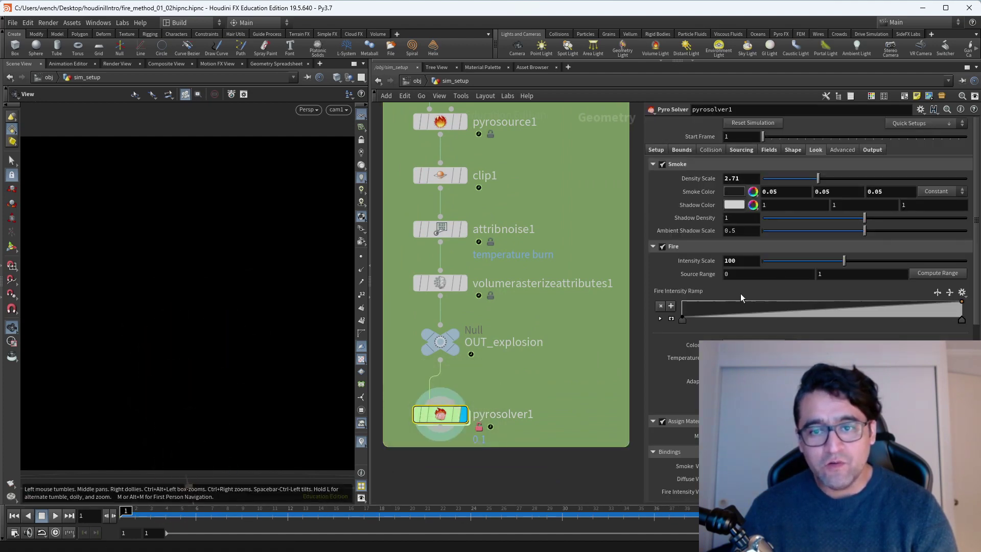
middle_drag(546, 365, 544, 317)
mouse_move(445, 348)
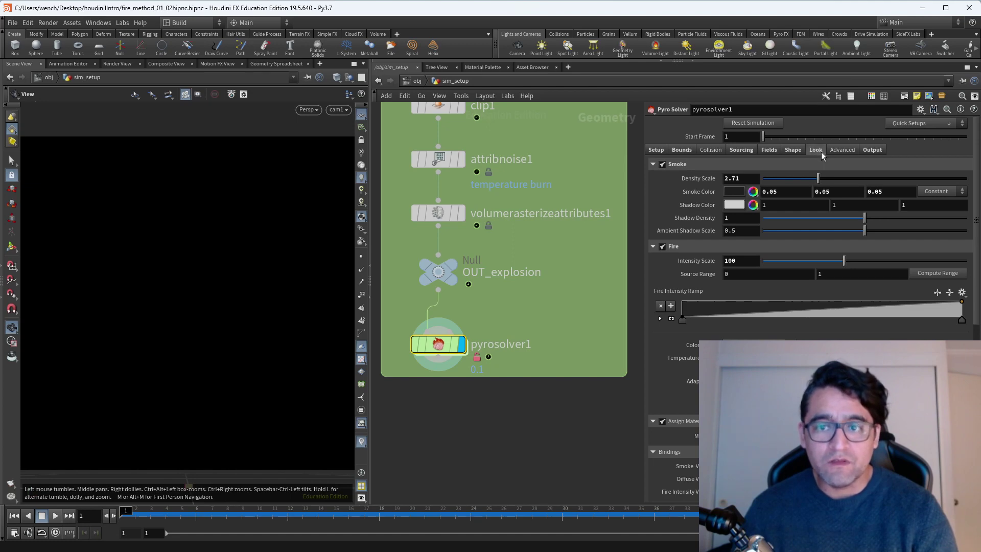
- Examine the Output settings of pyrosolver1 against the import and post-process nodes in the dopnet + pyrobake box
middle_drag(515, 395, 732, 398)
middle_drag(509, 369, 585, 473)
middle_drag(490, 371, 594, 496)
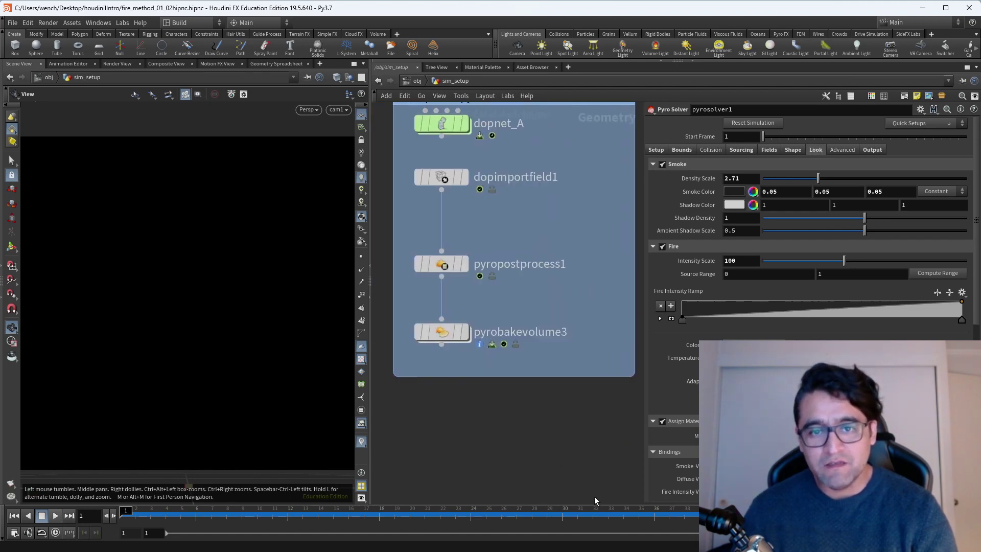
key(f)
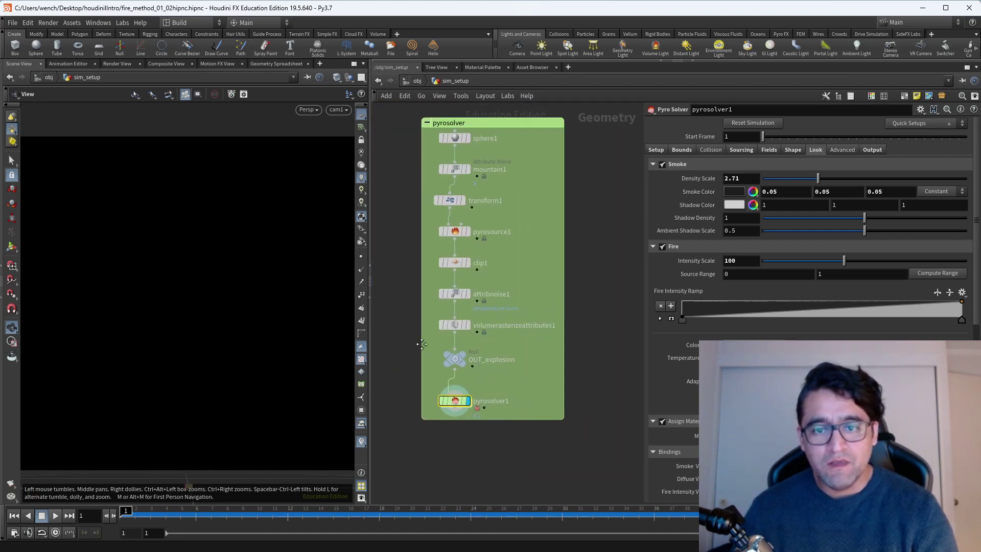
click(873, 150)
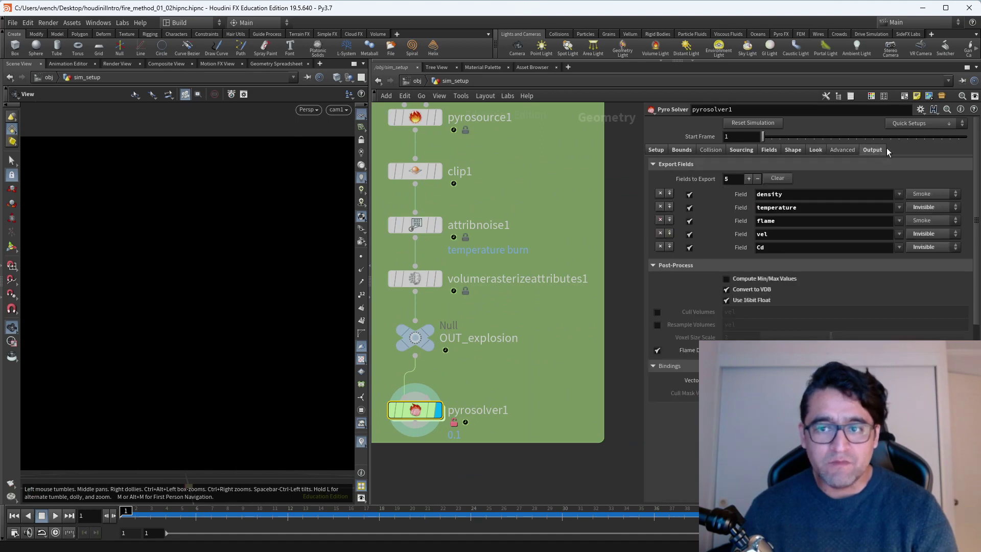
key(grave)
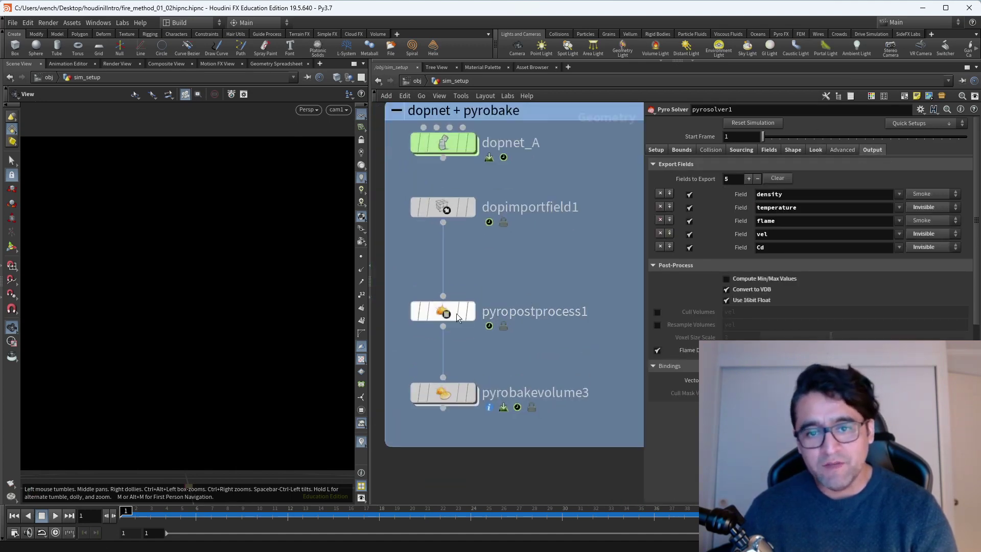
key(grave)
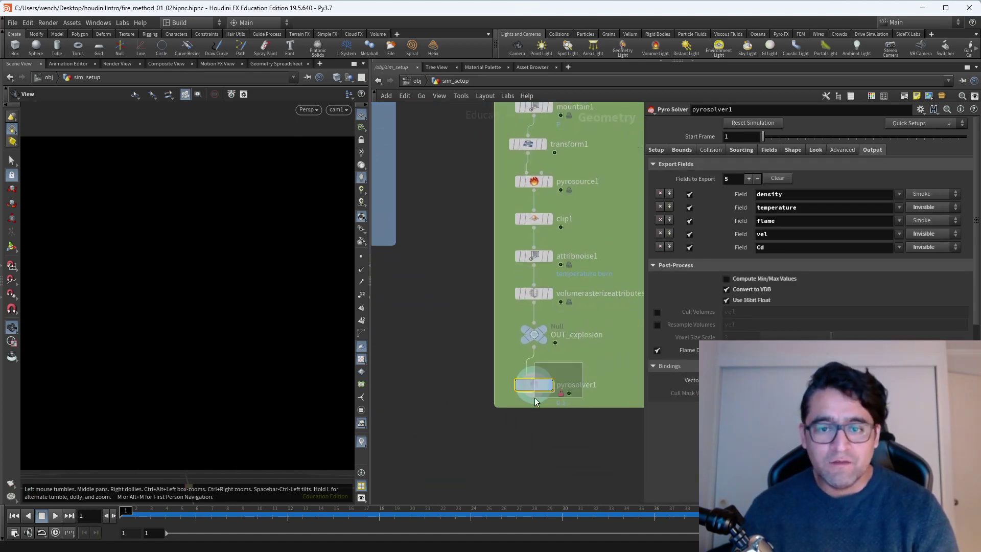
- Compare the Sourcing settings of pyrosolver1 with the volumesource1 node inside dopnet_A
click(740, 150)
key(grave)
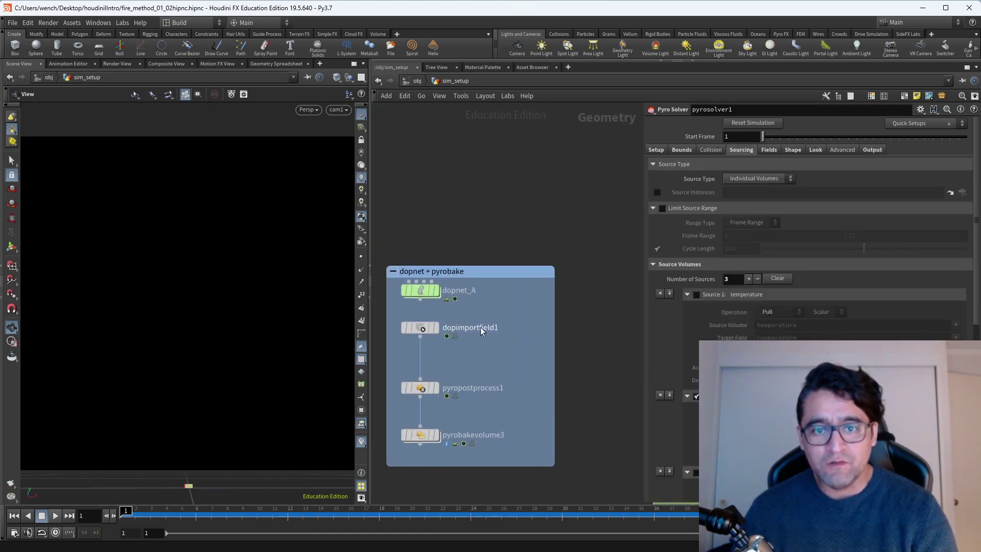
double_click(419, 288)
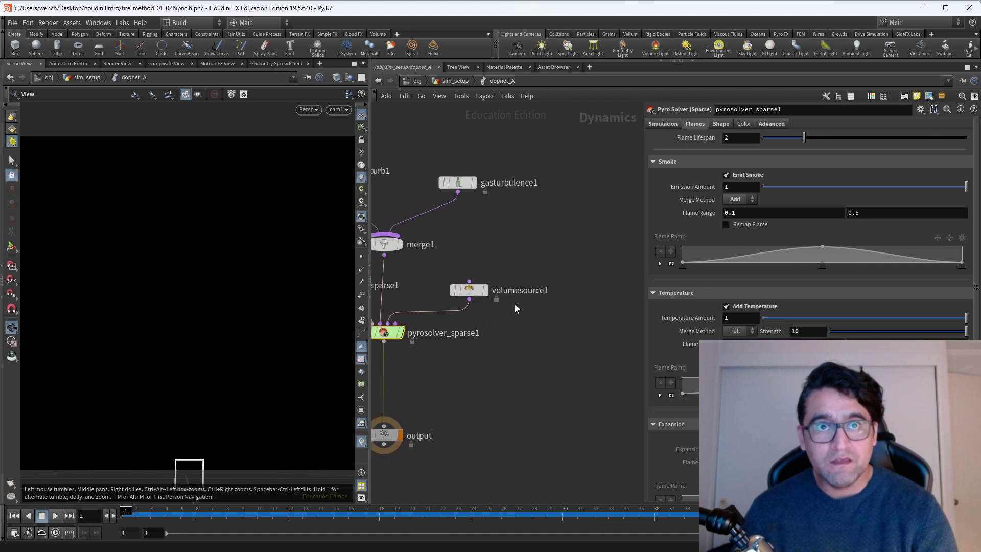
click(474, 294)
key(u)
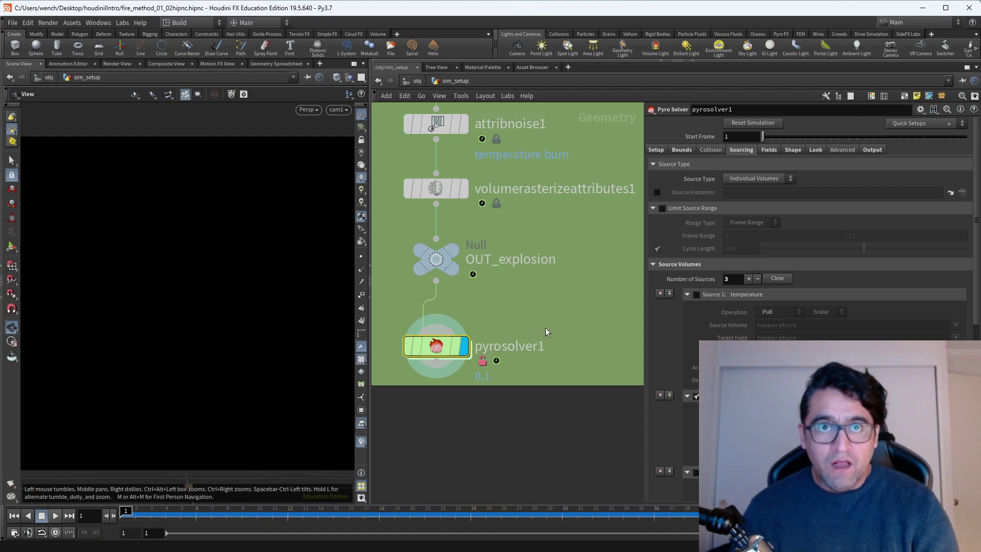
scroll(732, 306, down, 5)
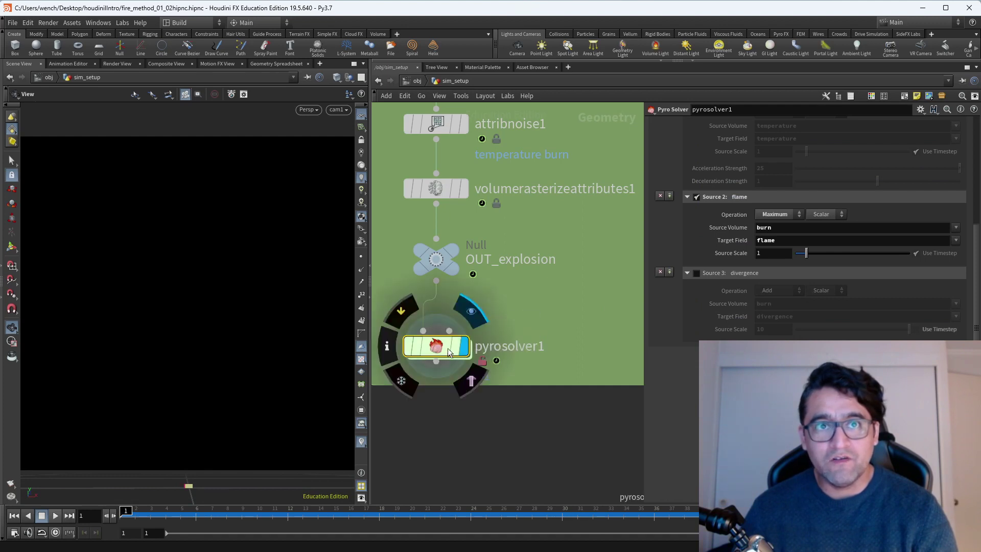
- Widen the network editor and enter pyrosolver1's internal network to inspect dopnet1 and dopimportfield1
drag(369, 235, 290, 235)
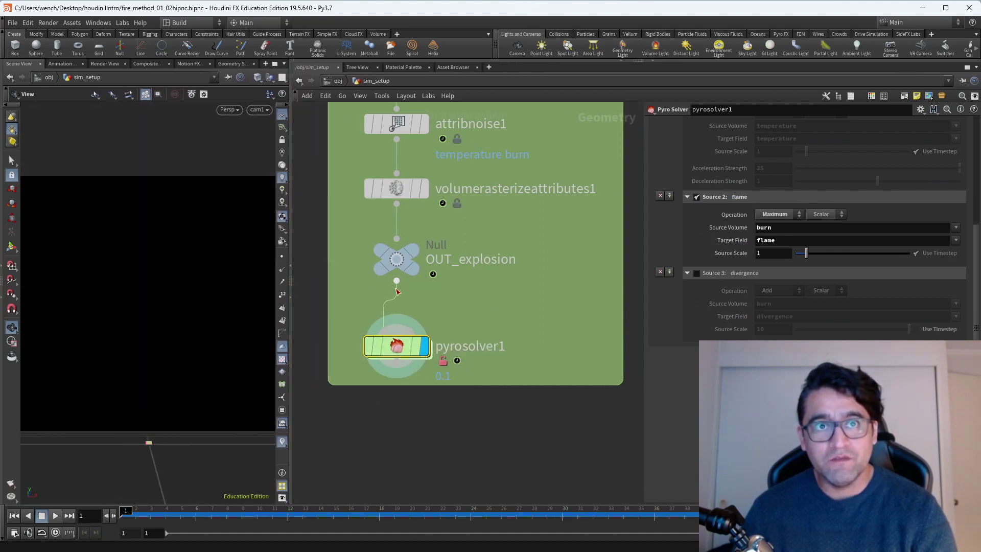
double_click(398, 353)
middle_drag(532, 343, 427, 321)
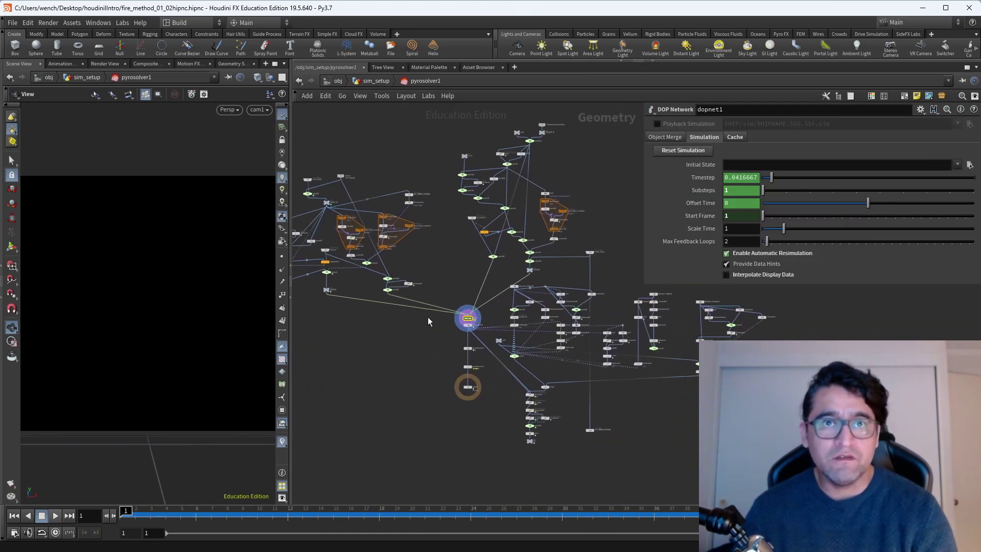
click(375, 82)
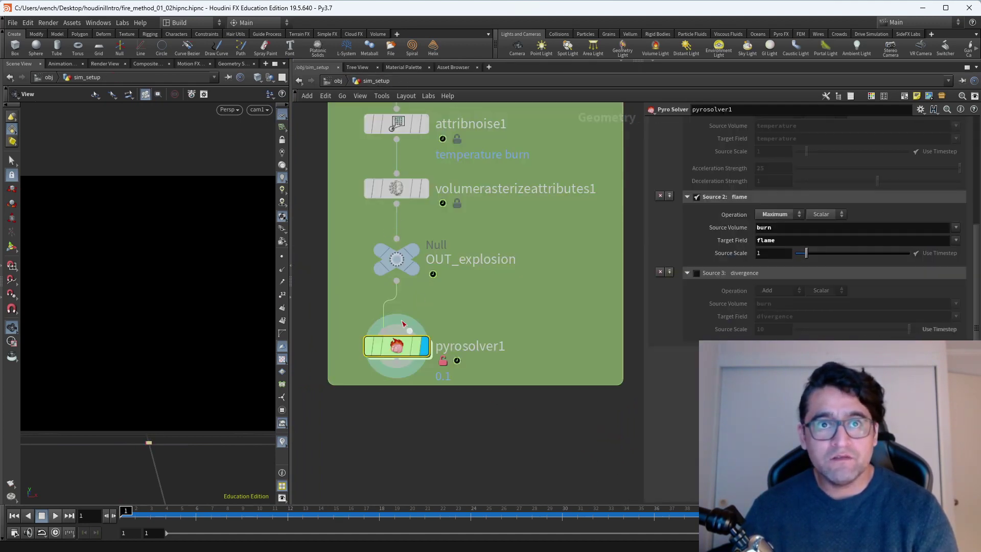
double_click(404, 349)
scroll(450, 286, up, 8)
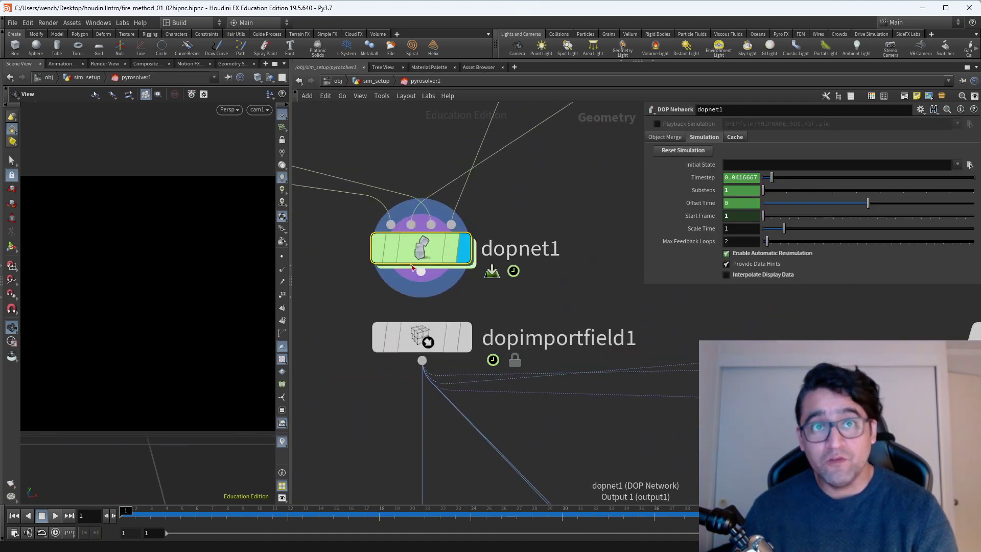
- Enter dopnet1 inside pyrosolver1, and examine pyro_solver's Shape settings and its surrounding network
double_click(428, 255)
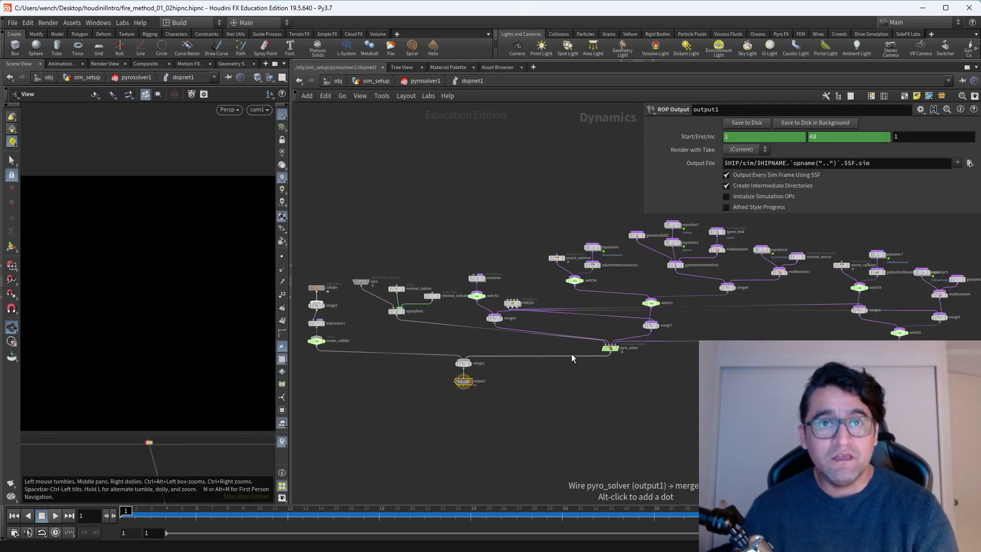
scroll(571, 354, up, 6)
click(450, 341)
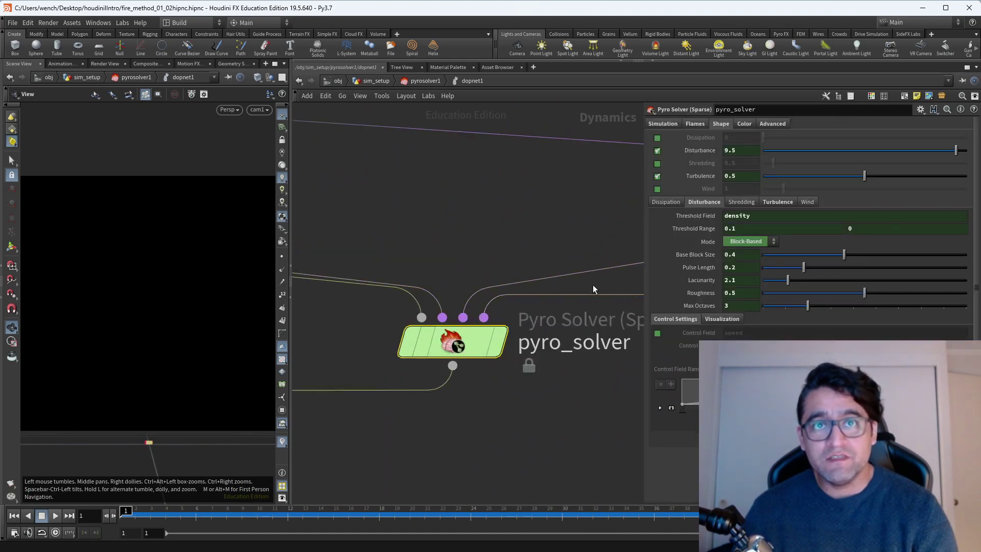
middle_drag(592, 284, 476, 212)
scroll(568, 320, down, 8)
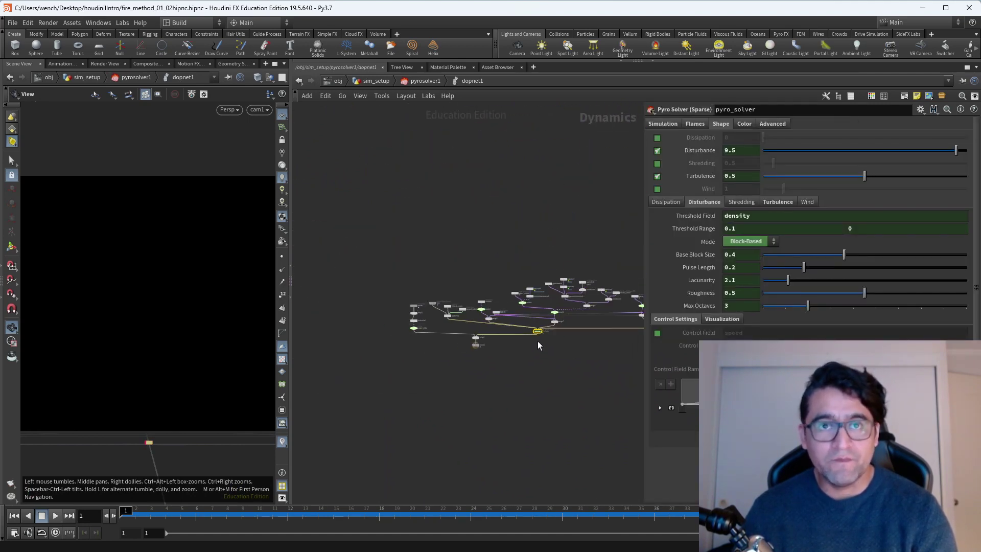
- Return from pyrosolver1's internal dopnet1 to sim_setup and review the dopnet + pyrobake and pyrosolver network boxes together
scroll(523, 351, up, 3)
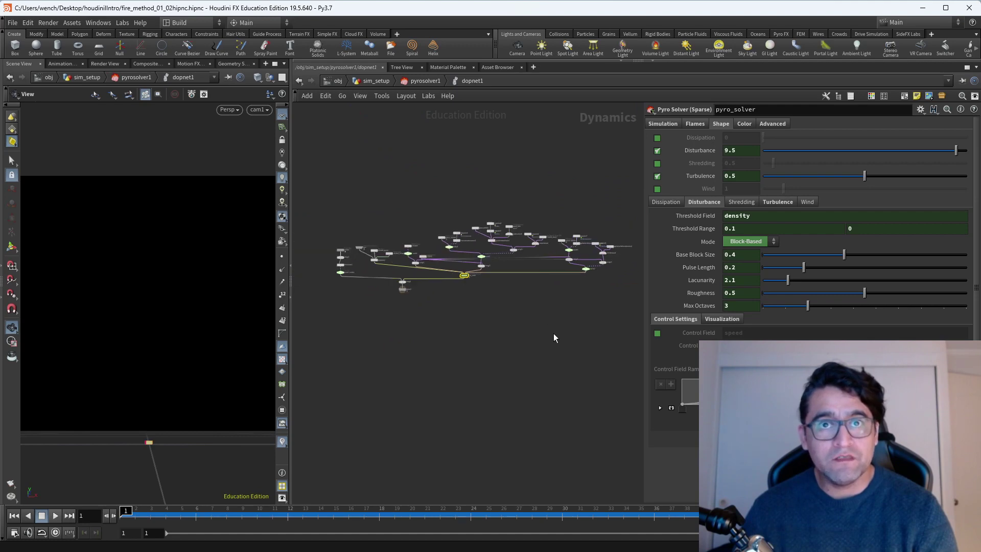
key(u)
key(u)
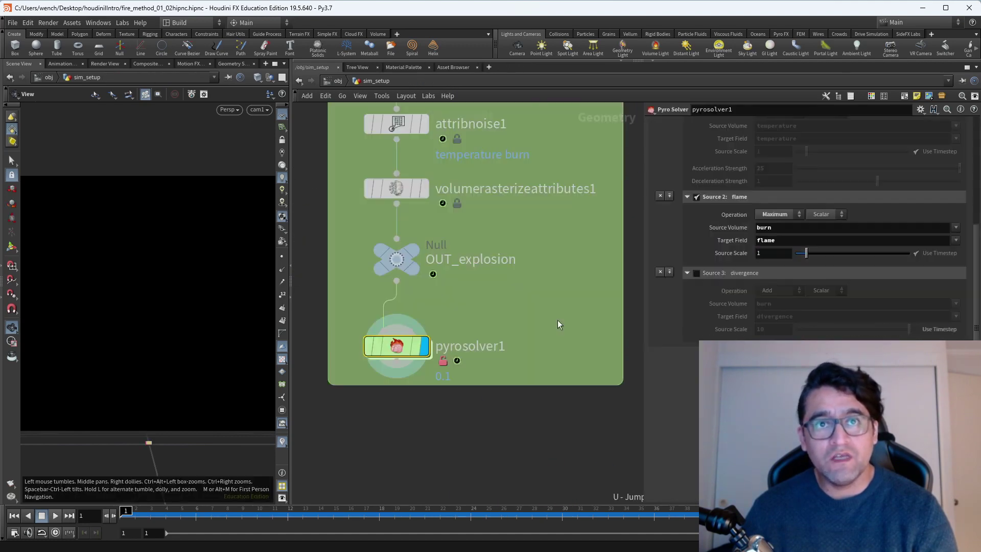
scroll(544, 324, down, 5)
scroll(537, 307, up, 5)
drag(415, 350, 433, 342)
scroll(570, 307, down, 4)
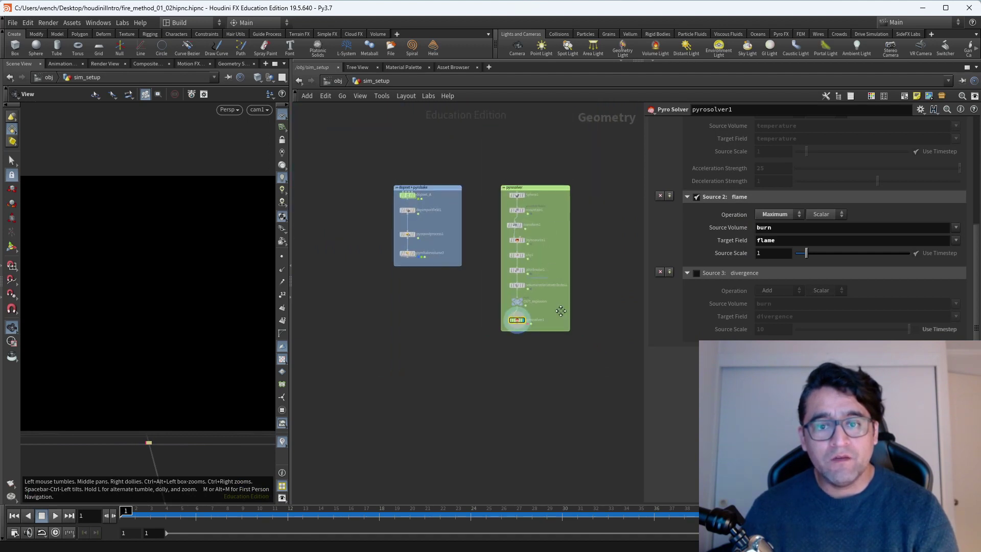
key(h)
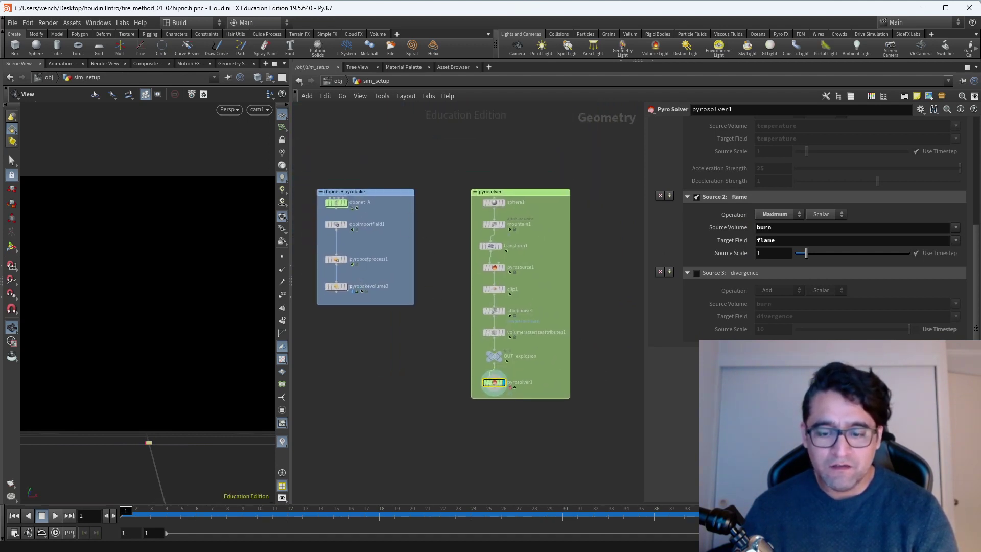
- Switch to the week09_baseSmoke.hipnc scene and examine the smokeSim chain from sphere1 to pyrobakevolume1
key(alt+Tab)
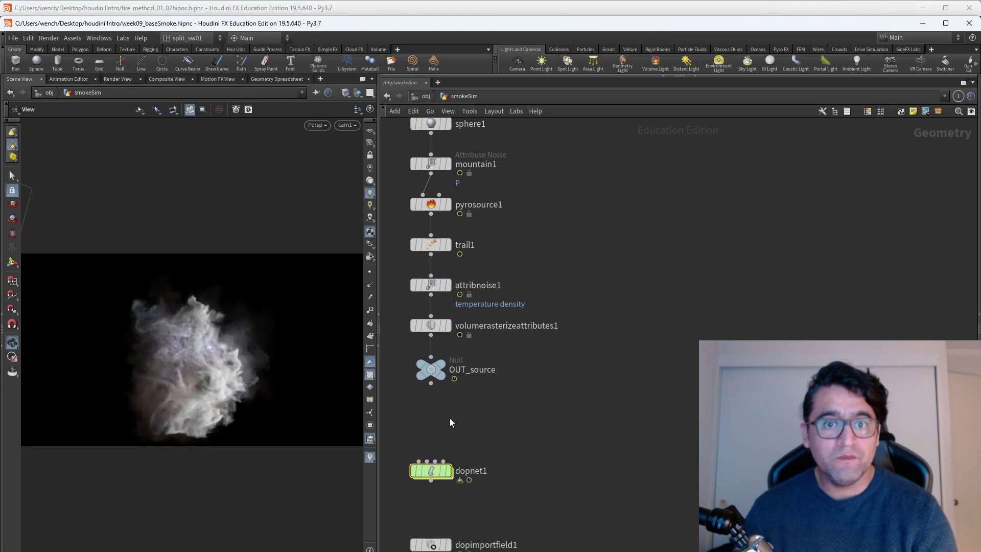
scroll(572, 360, down, 2)
scroll(610, 401, up, 2)
scroll(600, 313, down, 3)
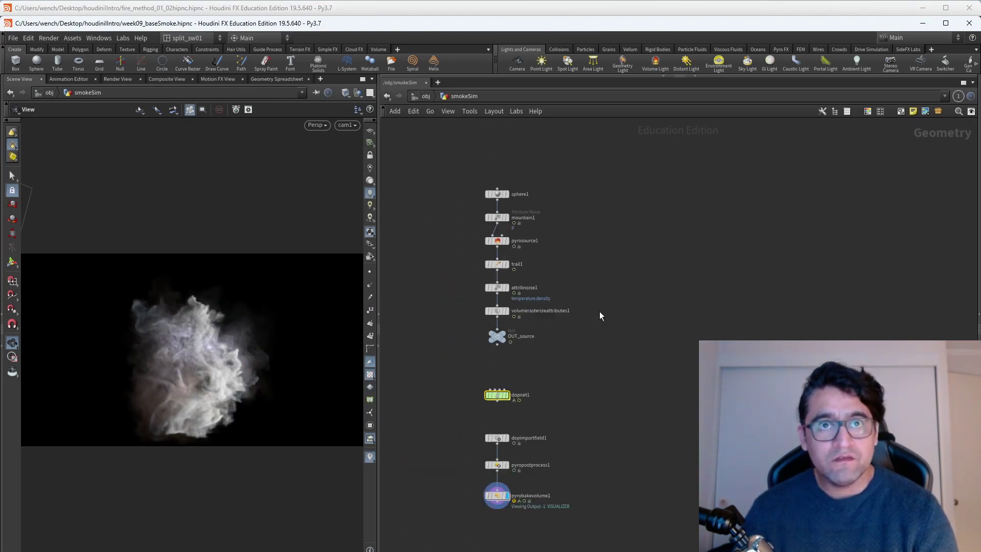
middle_drag(600, 313, 546, 286)
scroll(546, 289, up, 4)
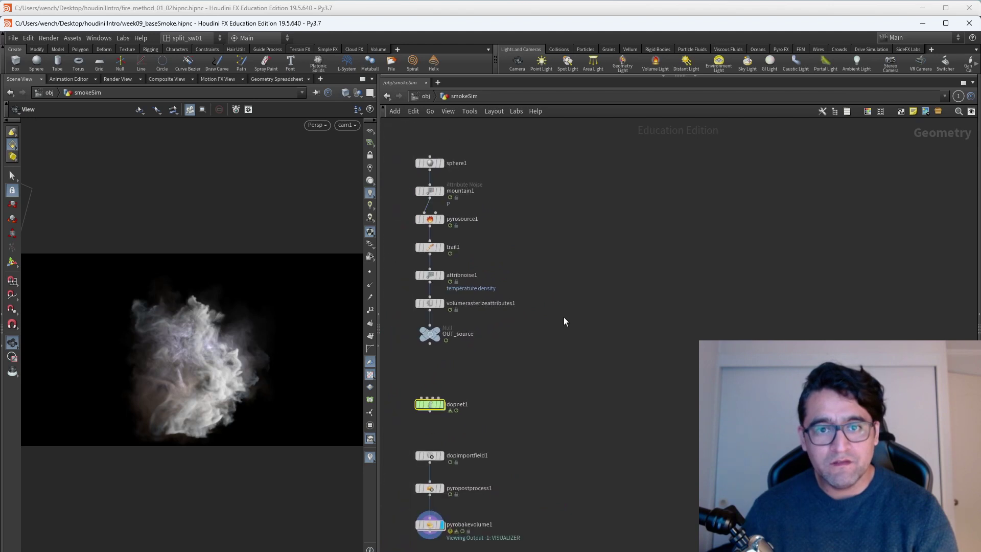
scroll(558, 302, down, 2)
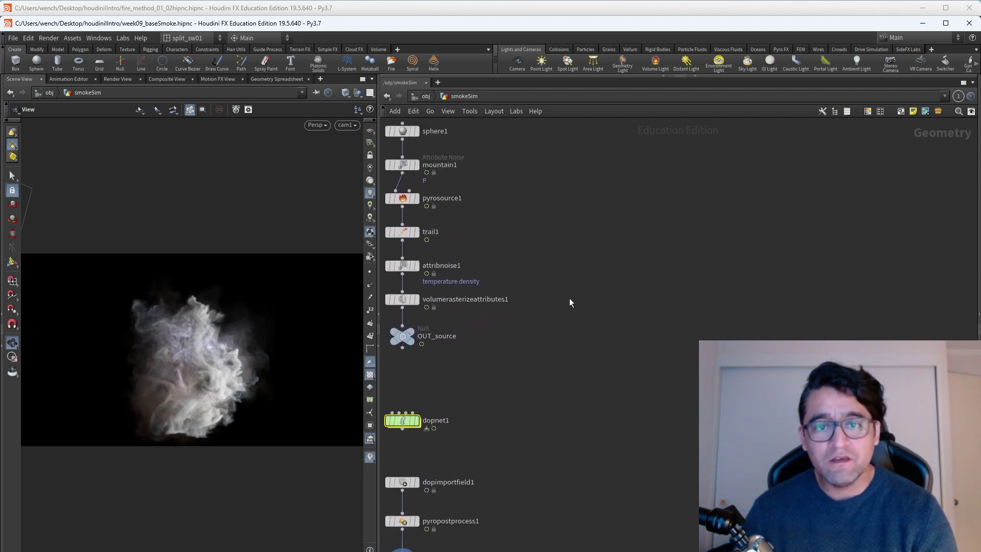
scroll(569, 300, down, 1)
middle_drag(584, 301, 557, 302)
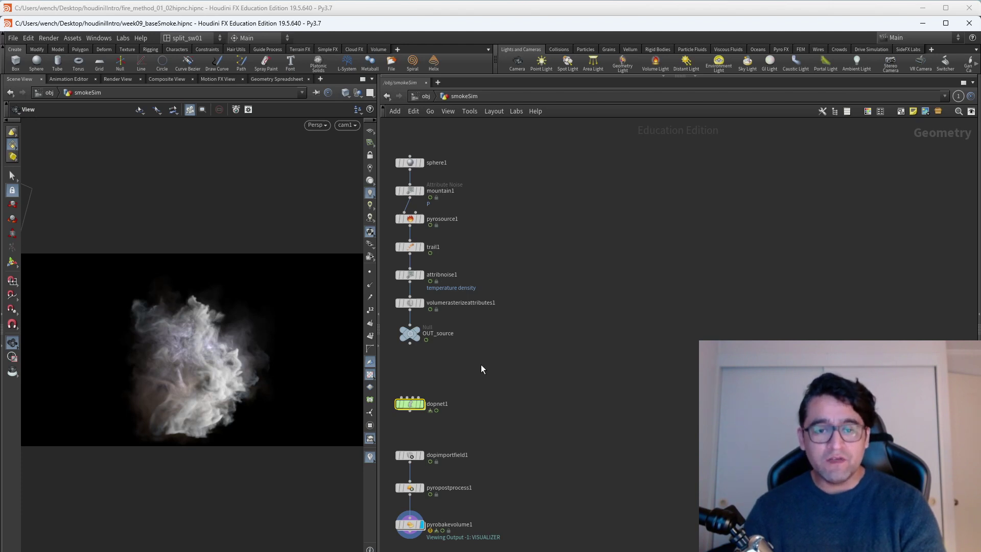
- Examine dopnet1's place between OUT_source and dopimportfield1 in the smokeSim network
drag(482, 370, 415, 410)
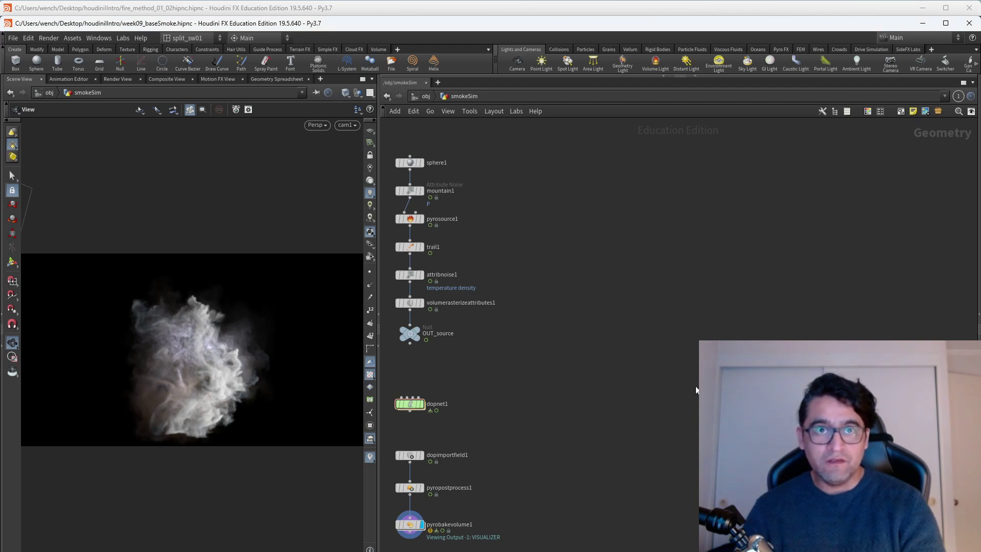
mouse_move(635, 347)
middle_down()
mouse_move(656, 356)
mouse_move(632, 335)
middle_up()
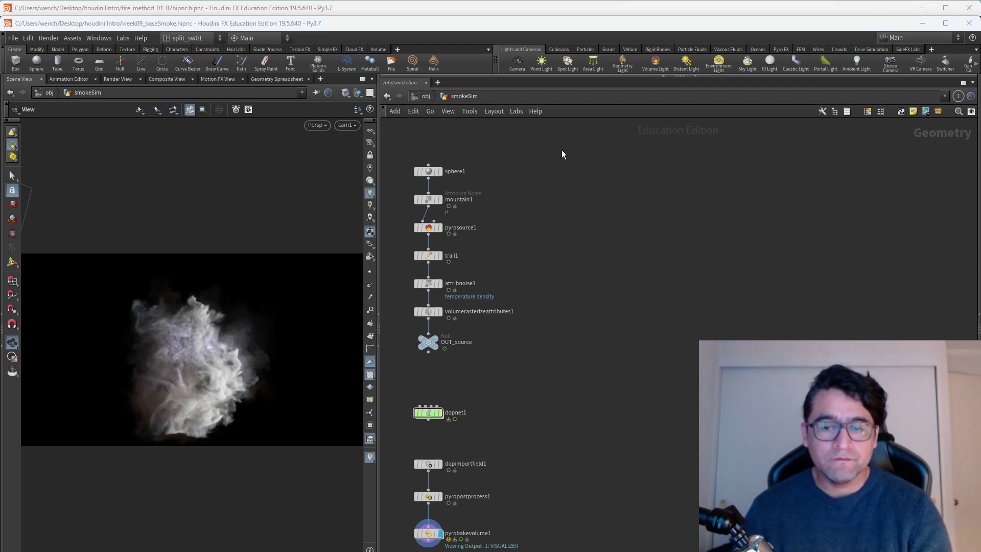
middle_drag(653, 360, 662, 368)
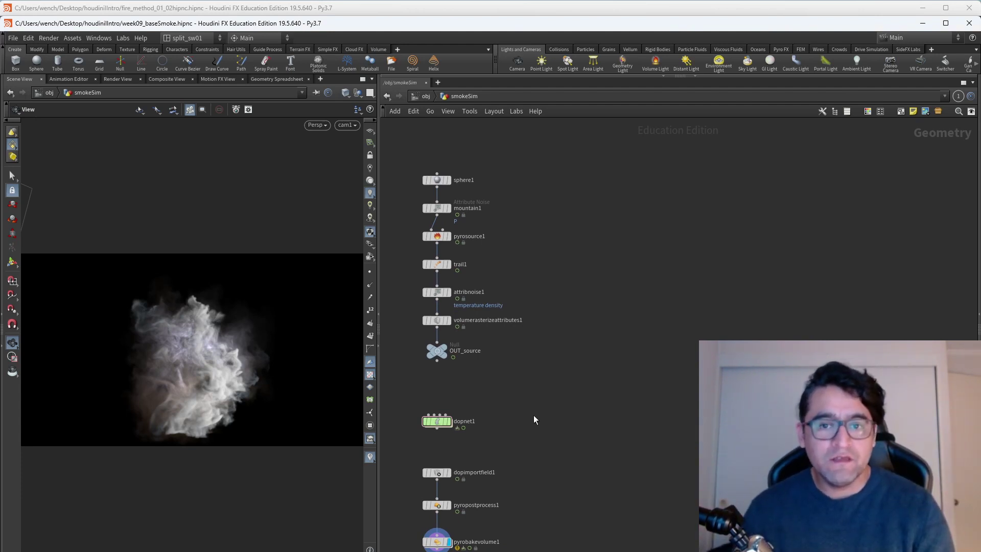
middle_drag(534, 416, 555, 371)
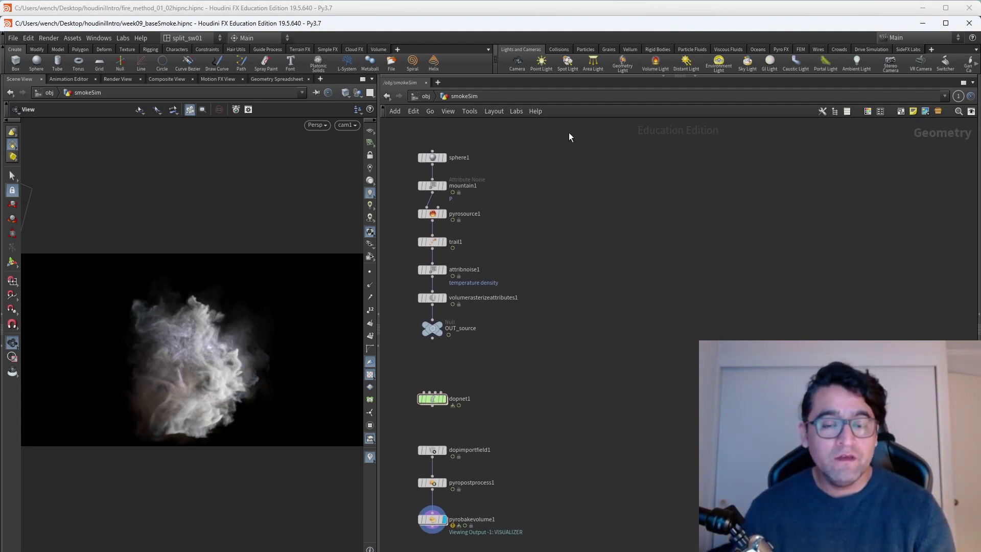
scroll(469, 383, up, 3)
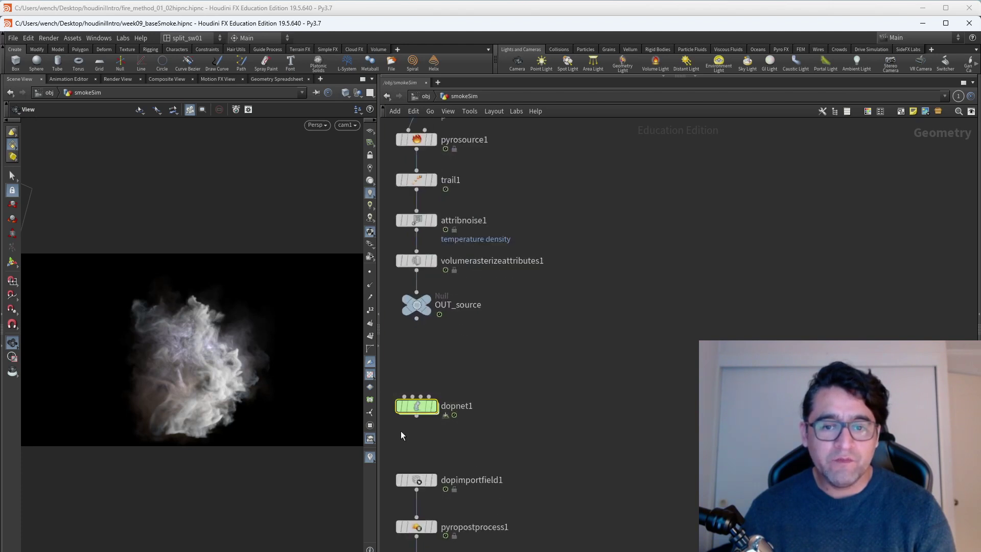
scroll(482, 409, down, 3)
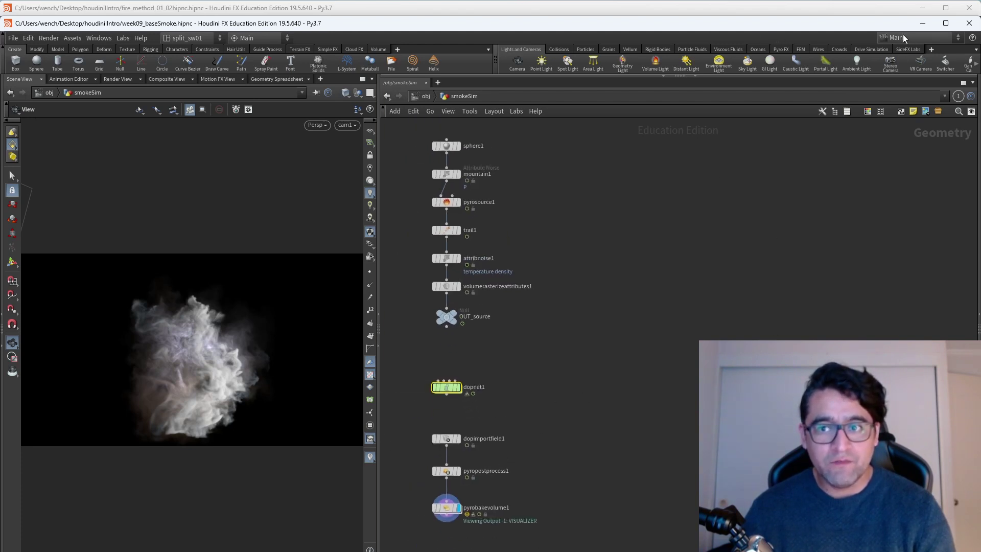
- Switch back to the fire_method_01_02hipnc.hipnc scene and close its window
click(540, 9)
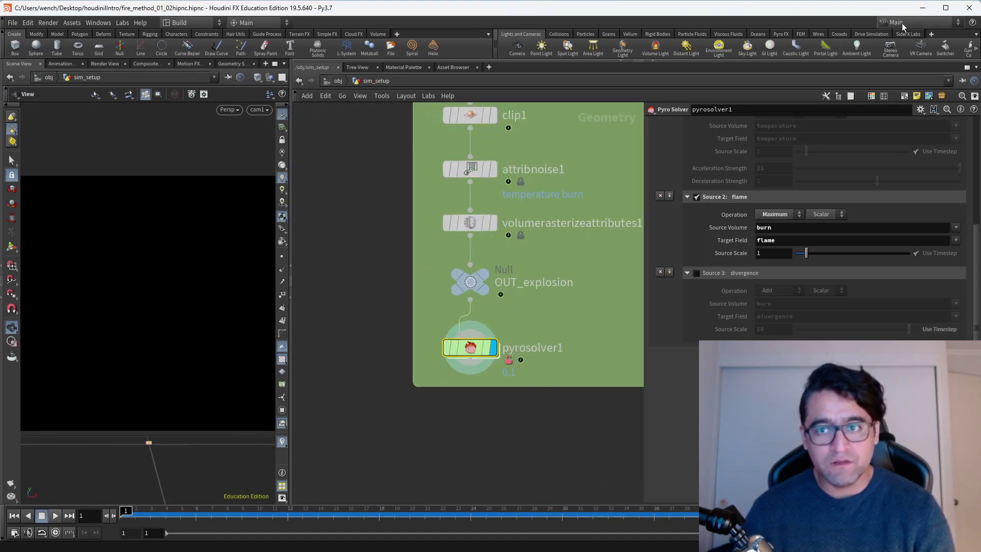
click(968, 8)
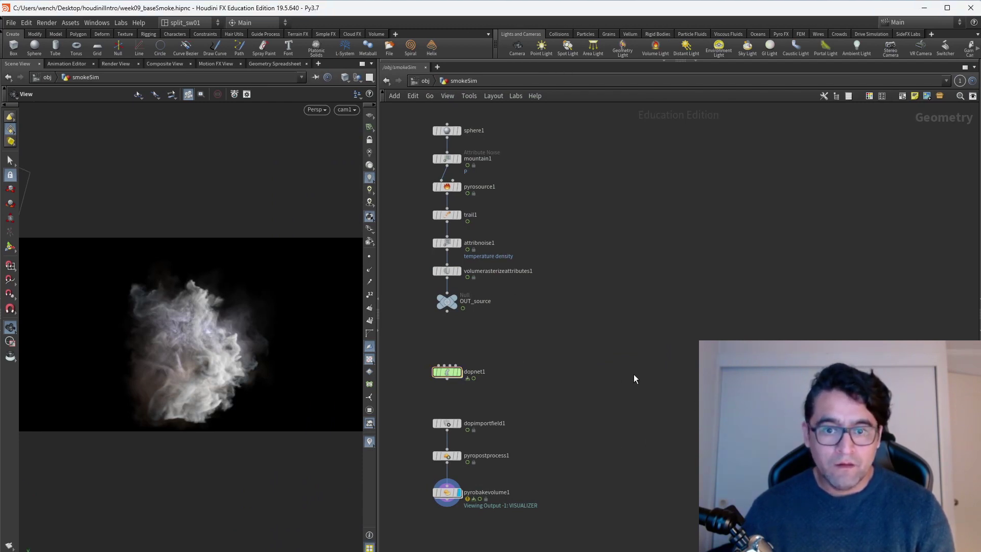
- Switch to the w09_firaball.hipnc scene and examine the node chain from sphere1 to pyrosolver1 alongside the fireball playback
key(alt+Tab)
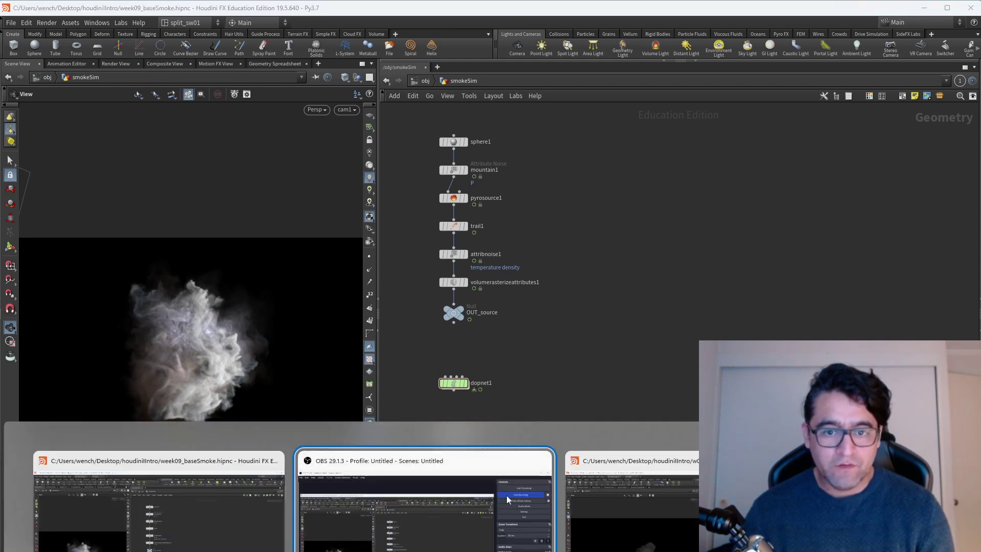
key(alt+Tab)
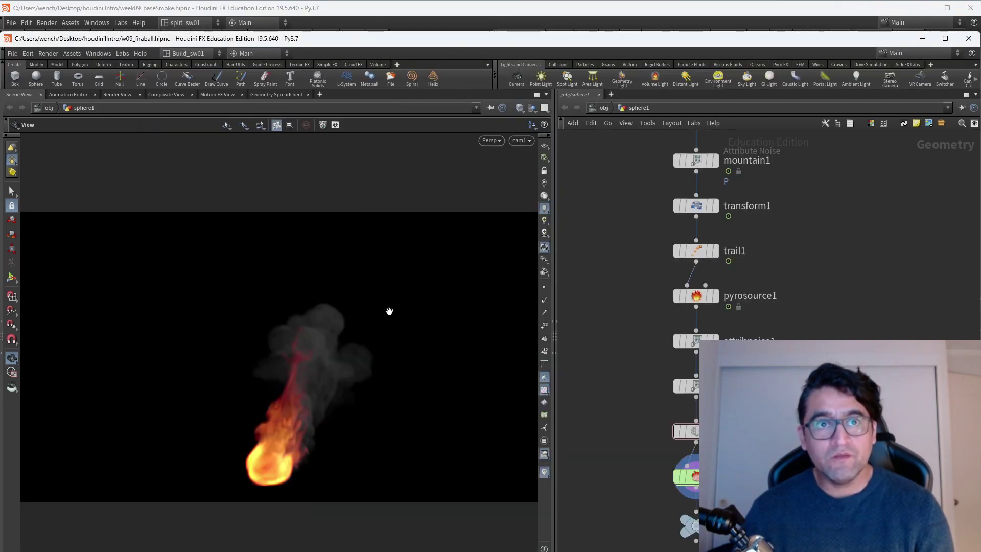
key(h)
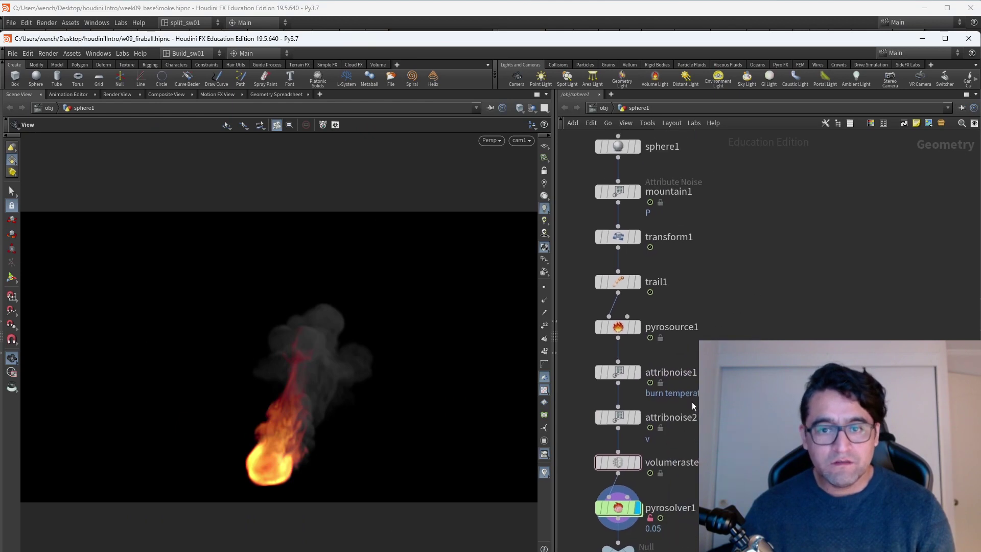
click(617, 508)
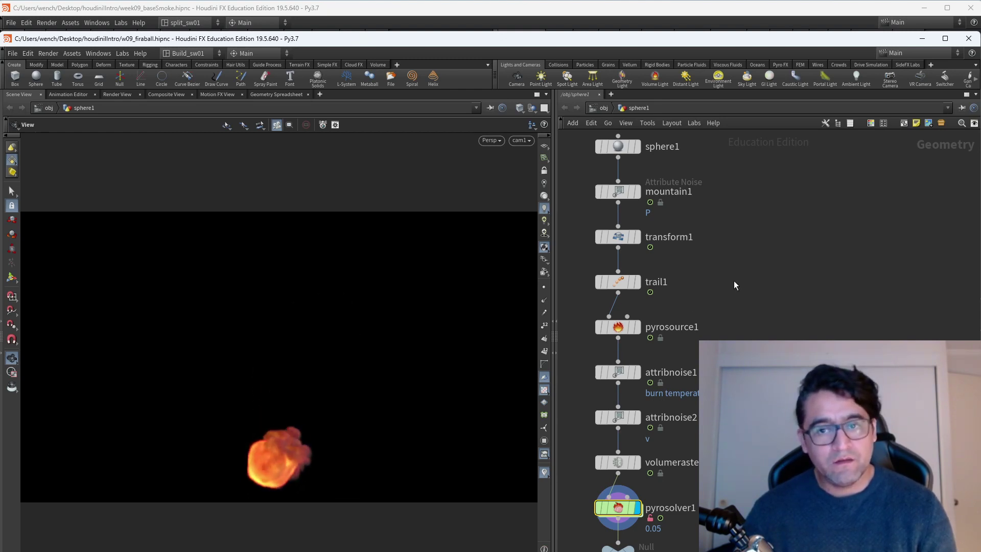
middle_drag(740, 265, 743, 267)
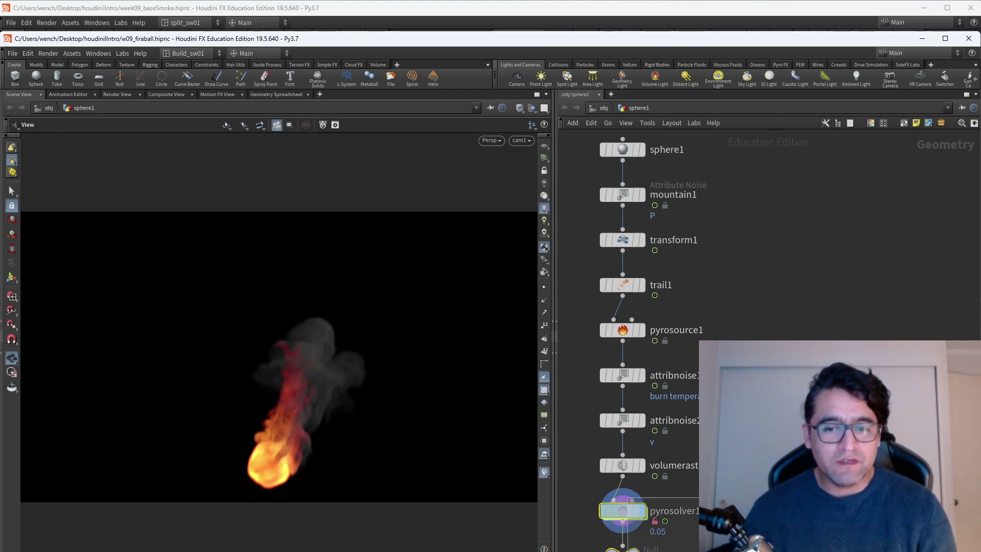
- Move pyrosolver1 and OUT_fireball slightly farther below the volume rasterize node, and leave only pyrosolver1 selected
drag(622, 520, 622, 528)
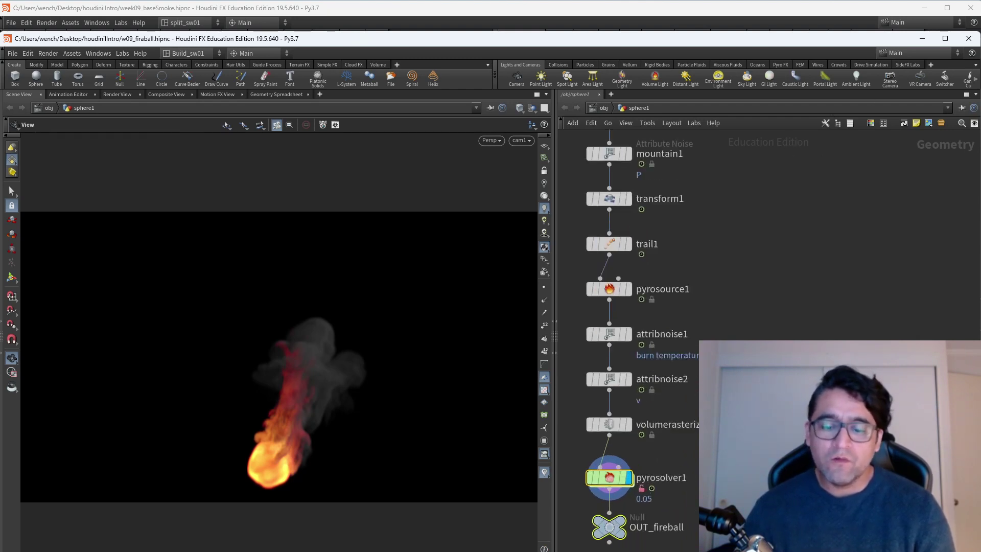
middle_drag(731, 546, 736, 535)
drag(735, 549, 662, 522)
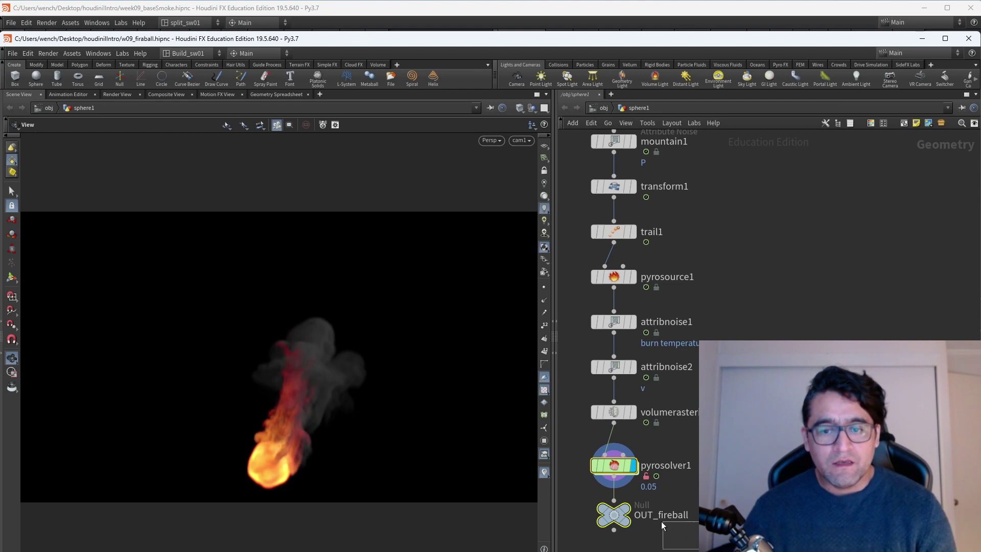
click(622, 470)
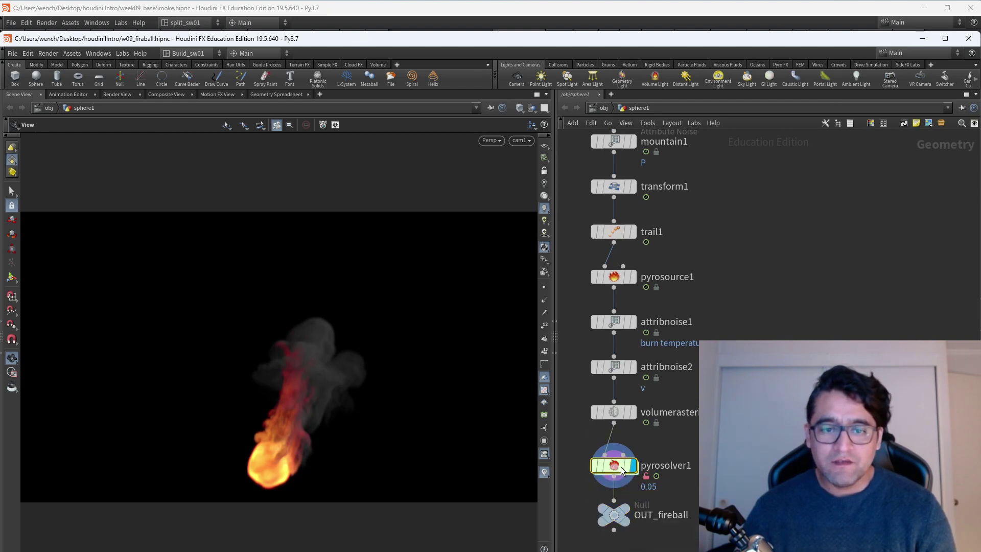
mouse_move(624, 464)
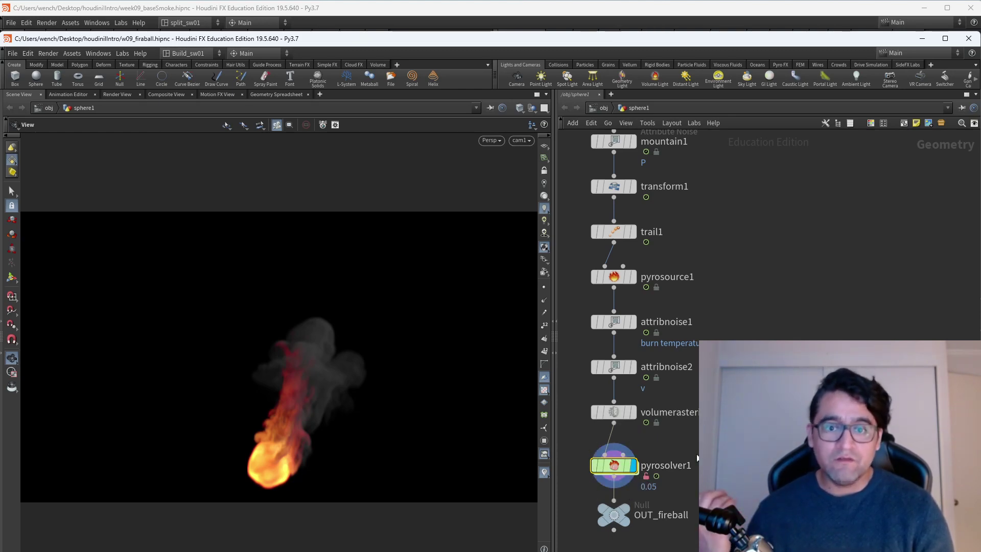
- Return to the week09_baseSmoke.hipnc scene and examine the solver, source and gas nodes inside dopnet1
click(679, 22)
scroll(402, 366, up, 5)
double_click(499, 411)
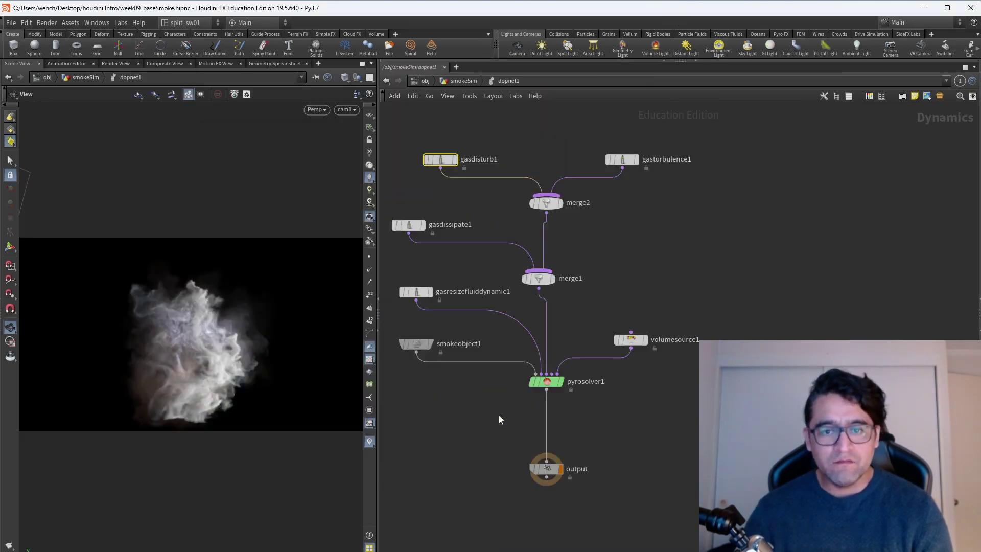
mouse_move(623, 383)
middle_down()
mouse_move(587, 353)
mouse_move(609, 372)
middle_up()
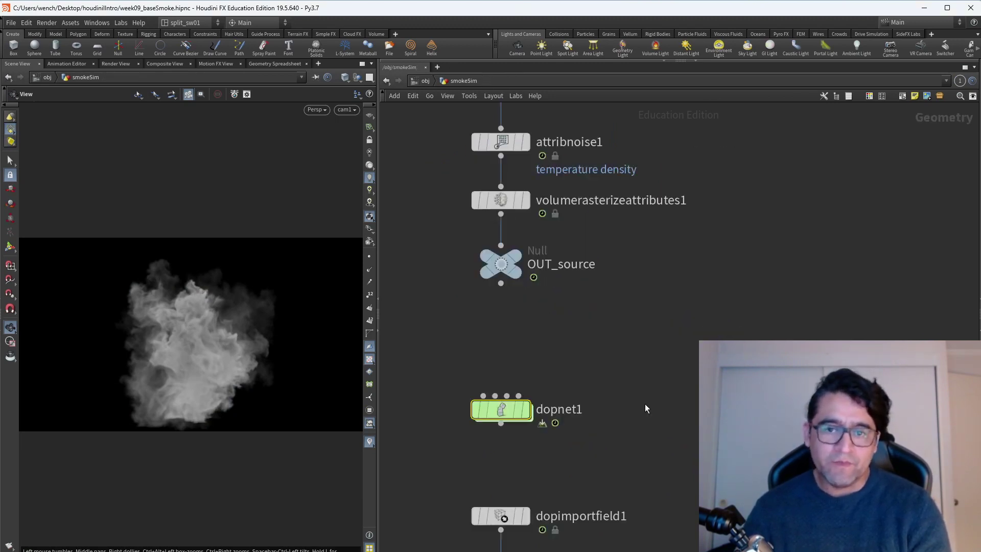
key(u)
key(i)
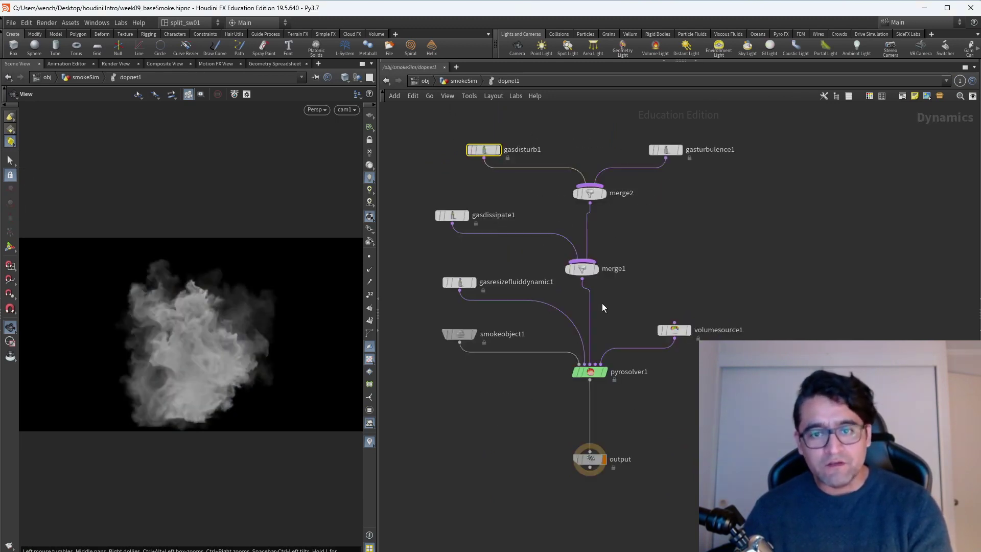
key(u)
scroll(673, 391, up, 2)
- Switch to the w09_firaball.hipnc scene and review the attribnoise1 and pyrosolver1 nodes against the fireball playback
key(alt+Tab)
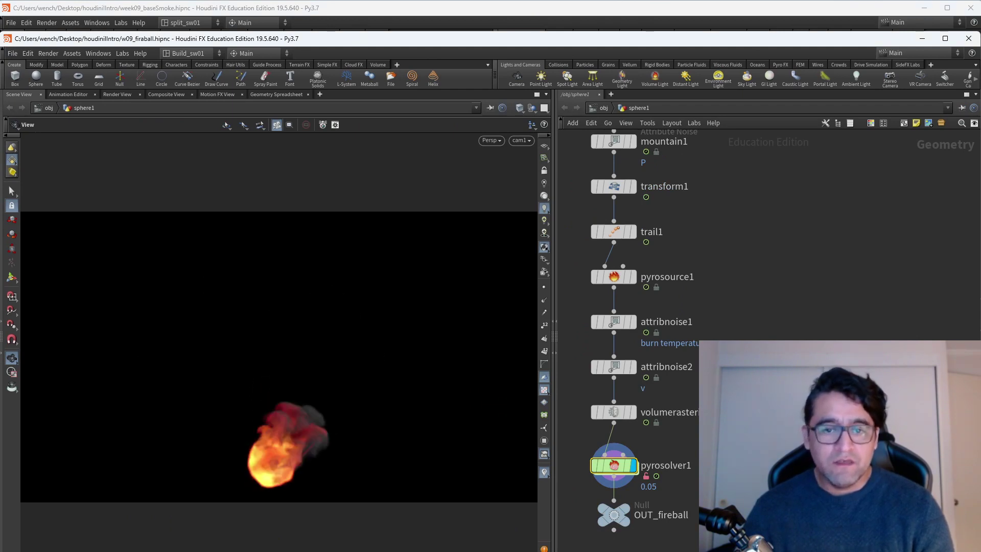
click(613, 322)
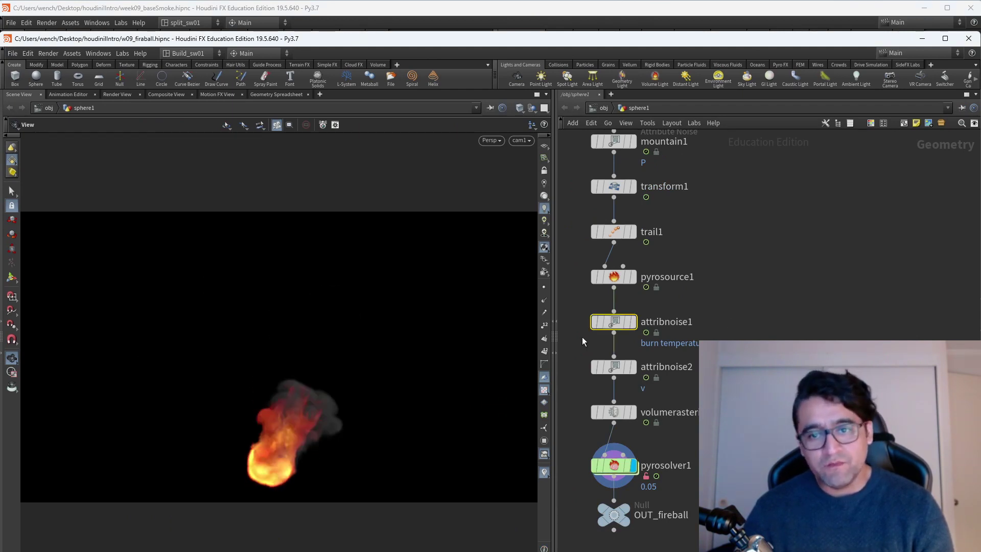
scroll(638, 328, up, 3)
scroll(674, 366, down, 5)
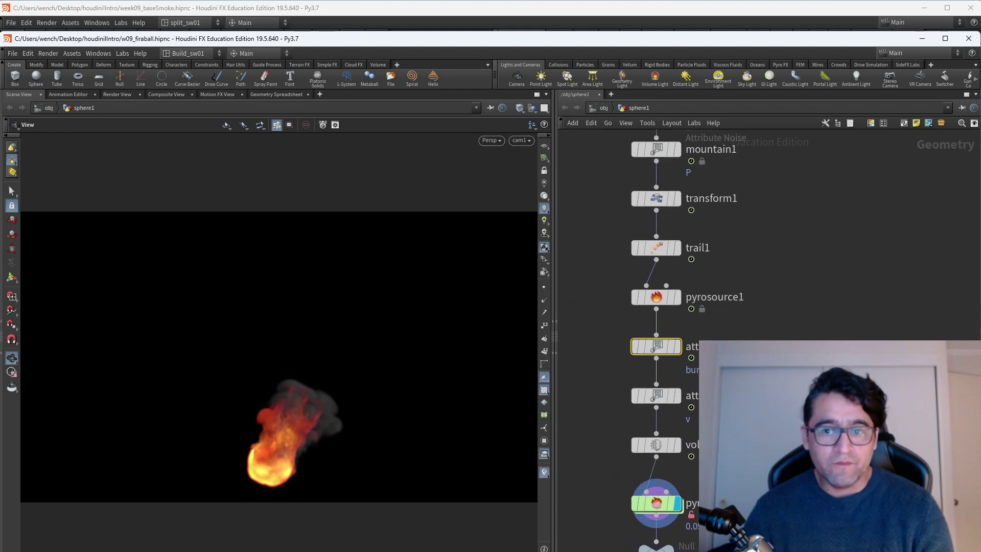
click(658, 503)
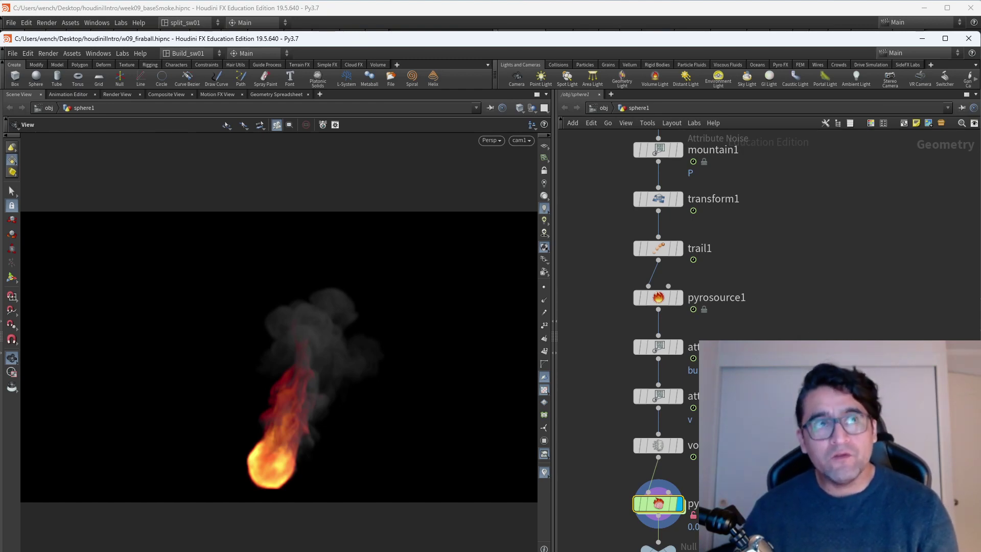
middle_drag(602, 486, 608, 463)
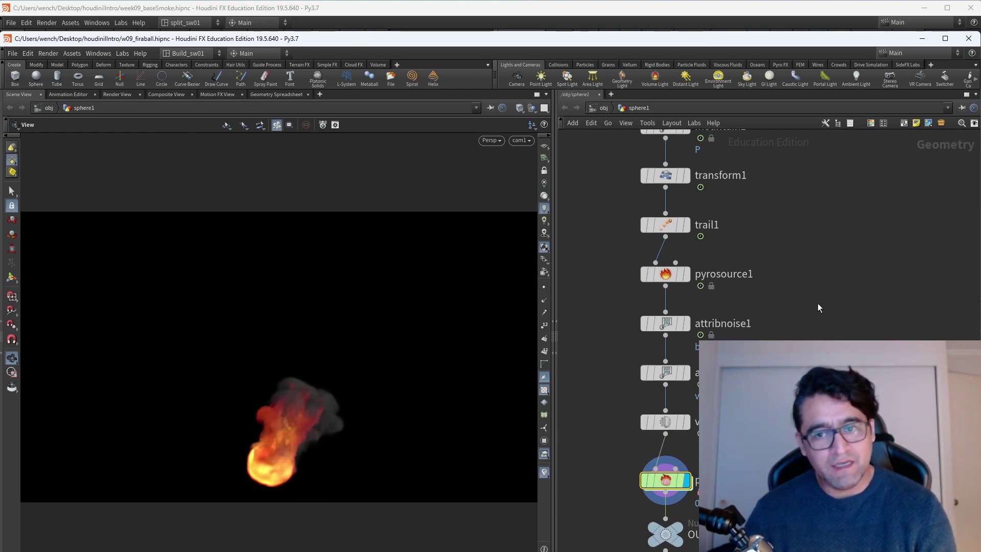
click(735, 325)
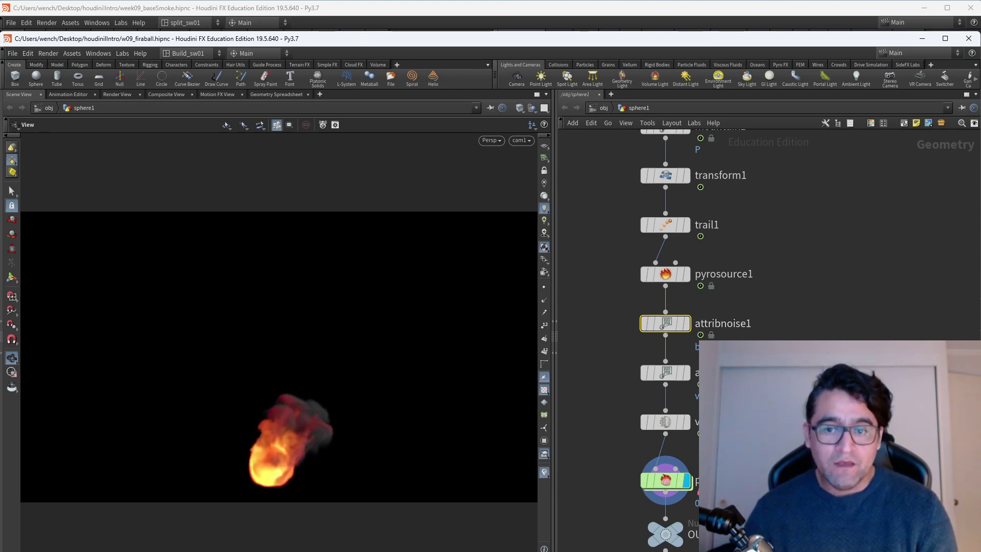
click(666, 480)
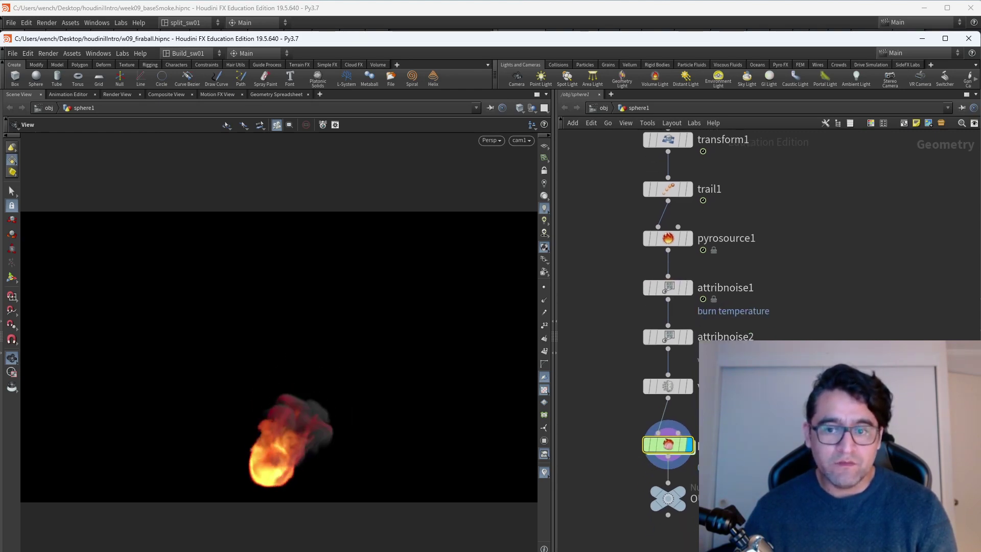
shift+drag(675, 451, 679, 450)
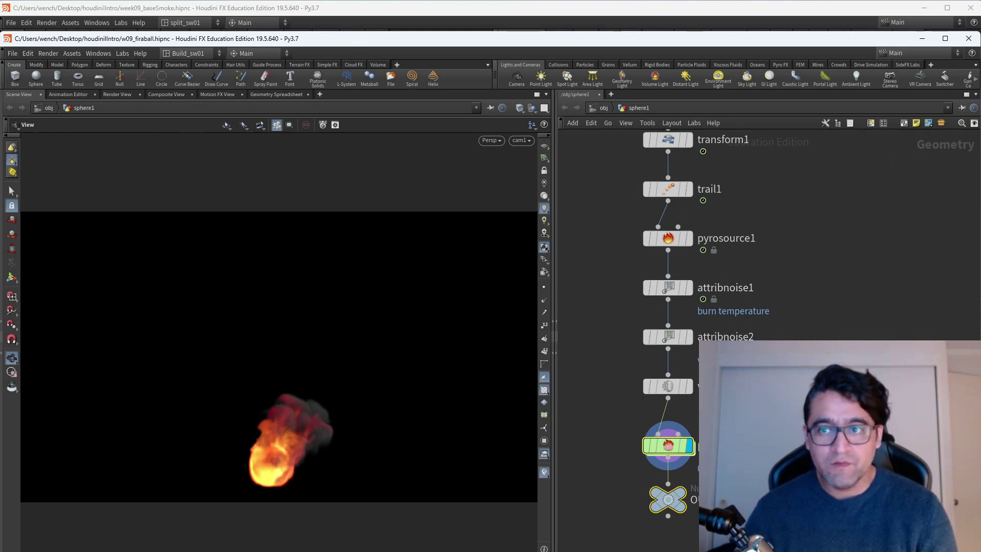
- Close the w09_firaball.hipnc session and replace the base smoke scene with a new empty scene
click(970, 38)
click(939, 66)
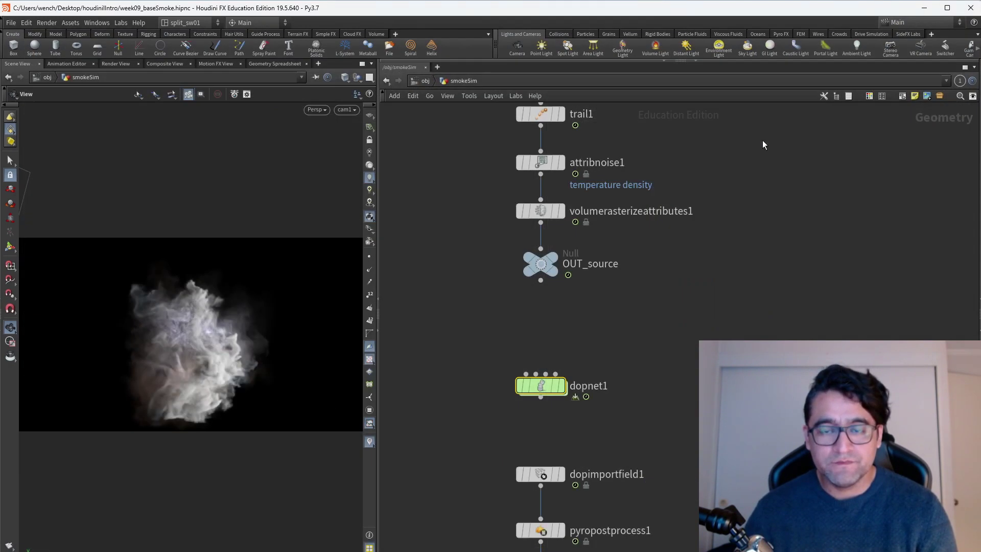
click(11, 23)
click(10, 23)
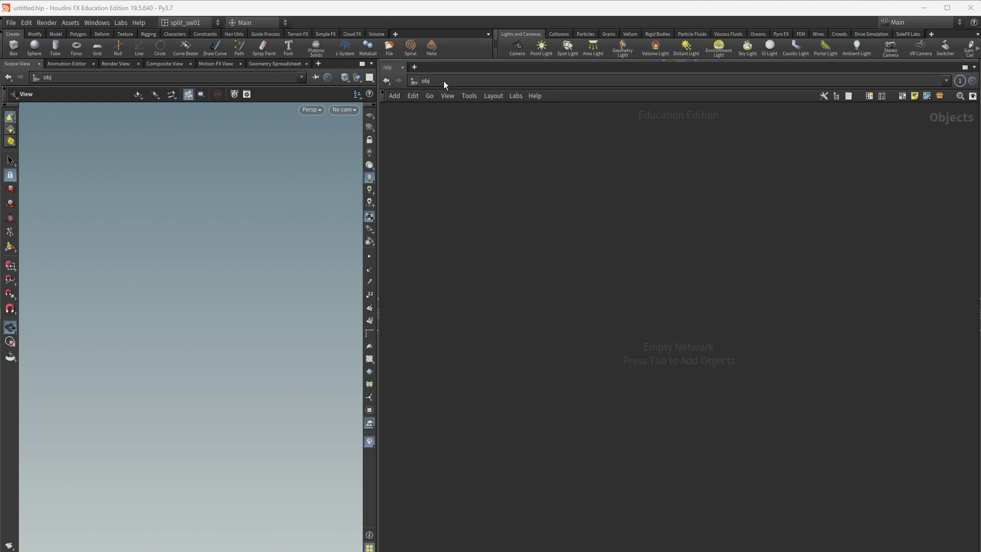
- Widen the scene view and create a Geometry object at the object level
drag(378, 173, 498, 177)
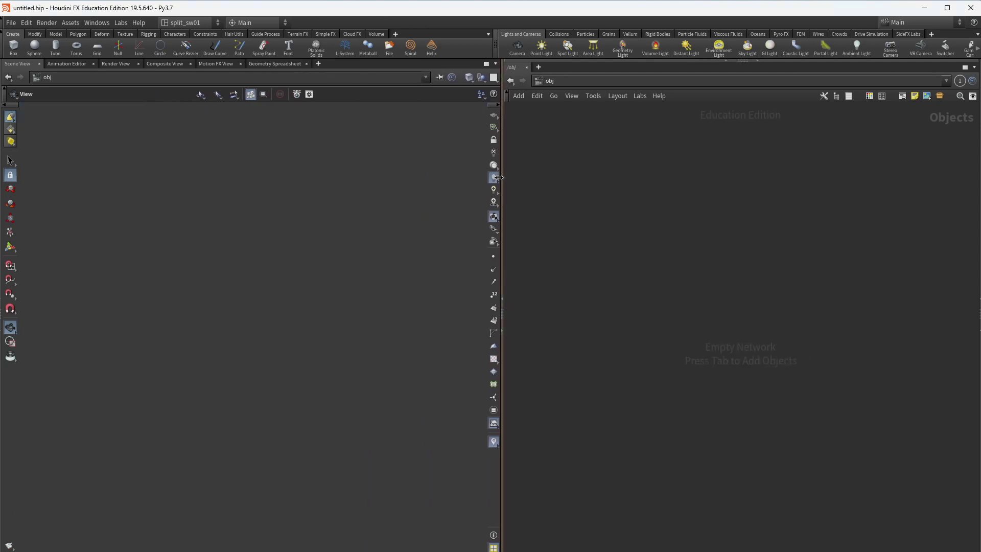
key(Tab)
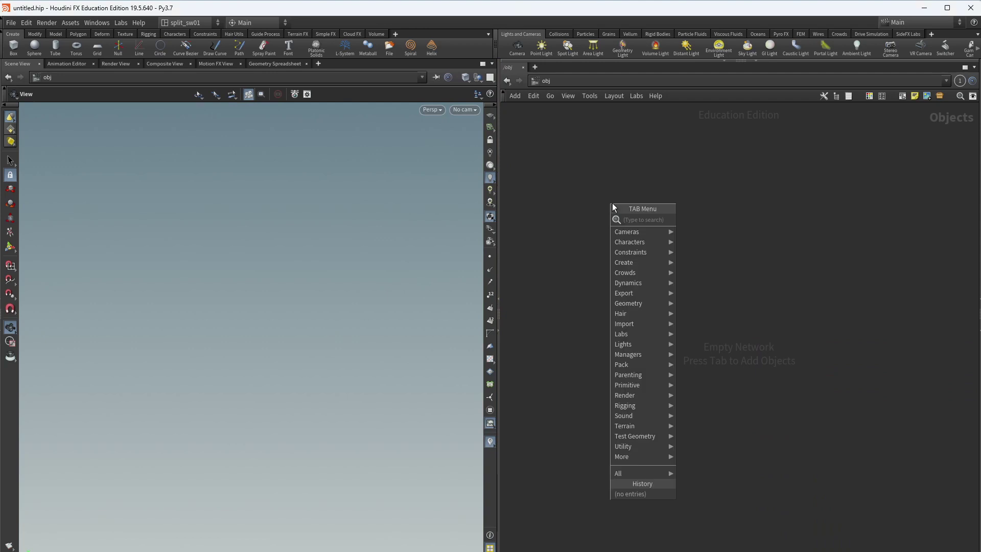
text(geo)
key(Return)
click(612, 203)
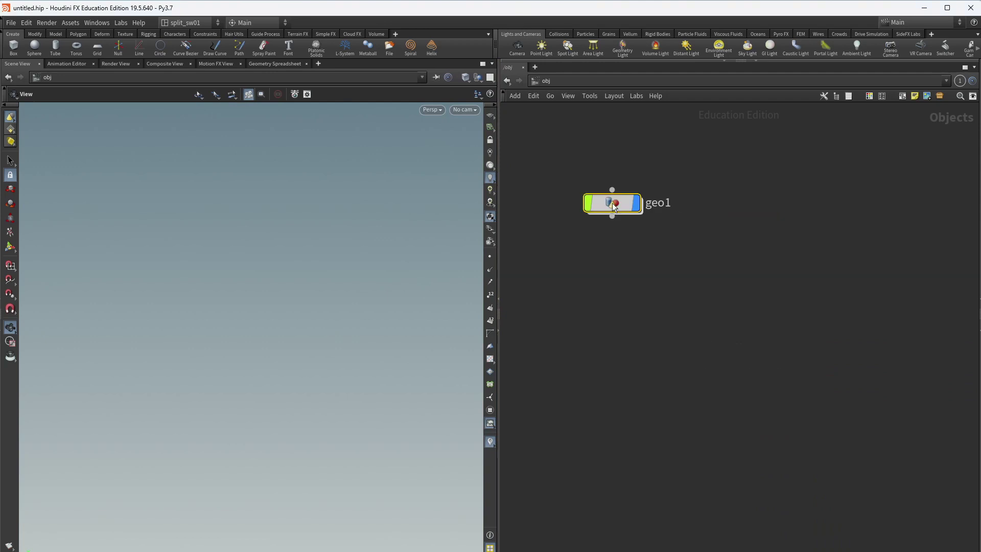
- Enter the geometry object's network and add a Sphere node
double_click(612, 204)
key(Tab)
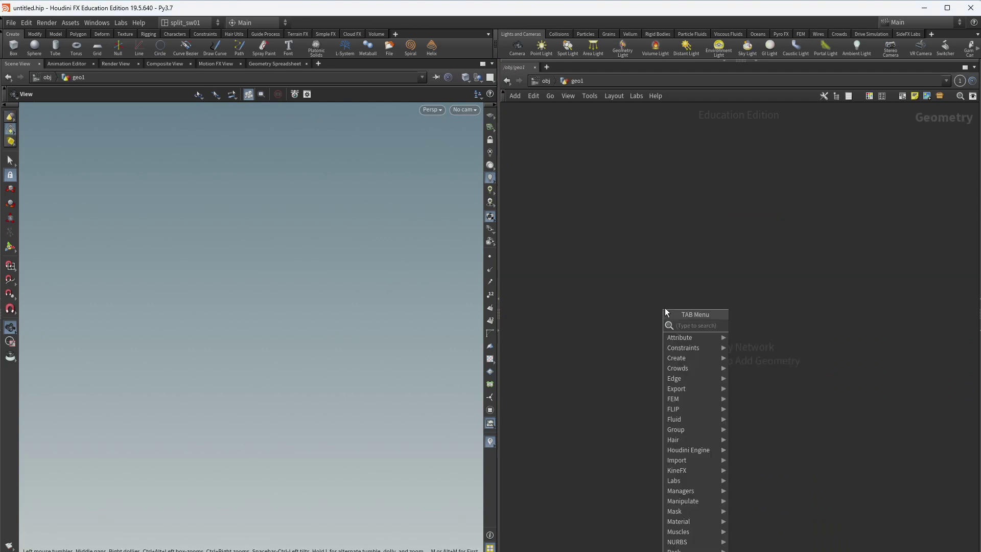
text(sphere)
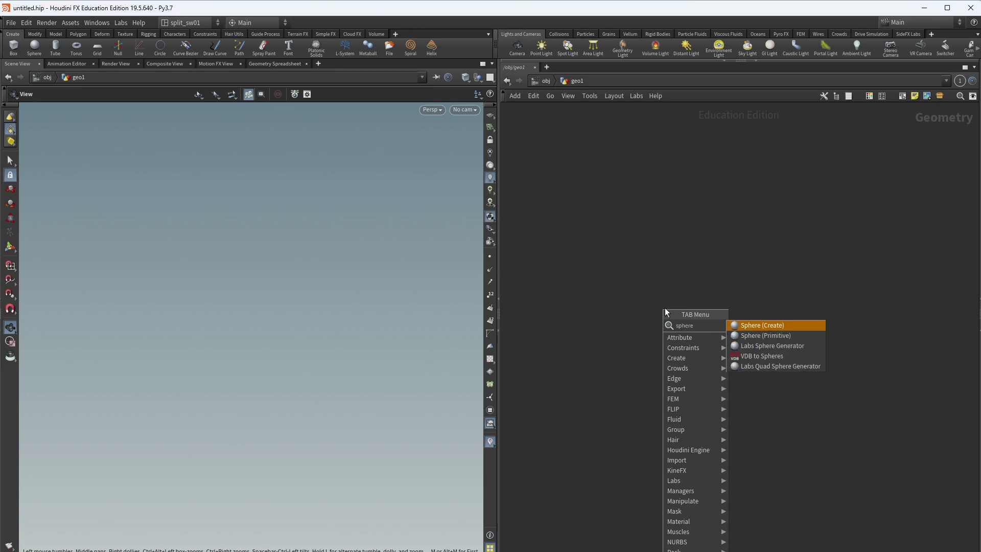
key(Return)
click(665, 310)
- Display the sphere's parameters over the network view and narrow the overlay to leave room for the nodes
drag(802, 216, 616, 375)
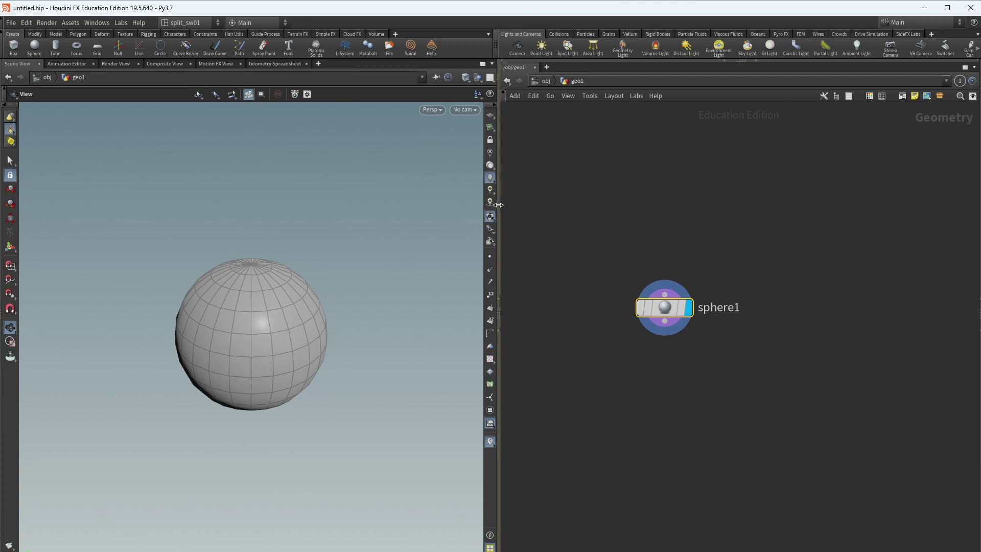
drag(499, 205, 494, 204)
middle_drag(797, 207, 758, 233)
key(p)
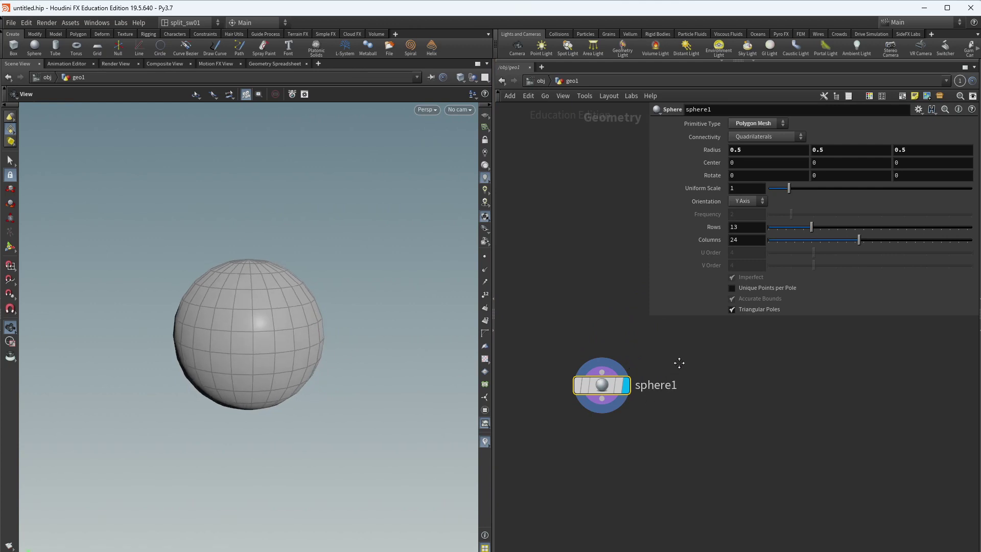
scroll(679, 362, down, 3)
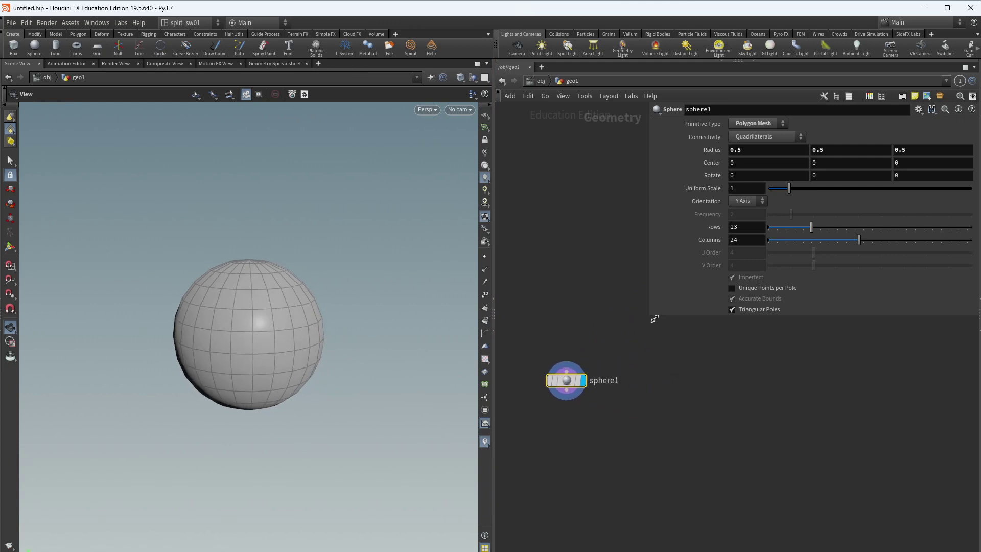
drag(654, 318, 709, 380)
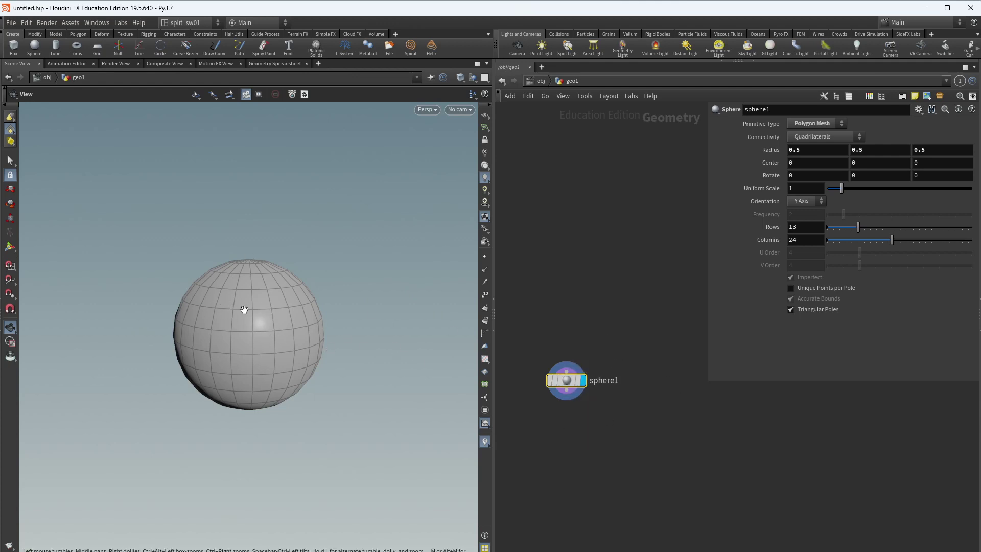
- Turn on the reference grid in the scene view around the sphere
scroll(209, 332, down, 10)
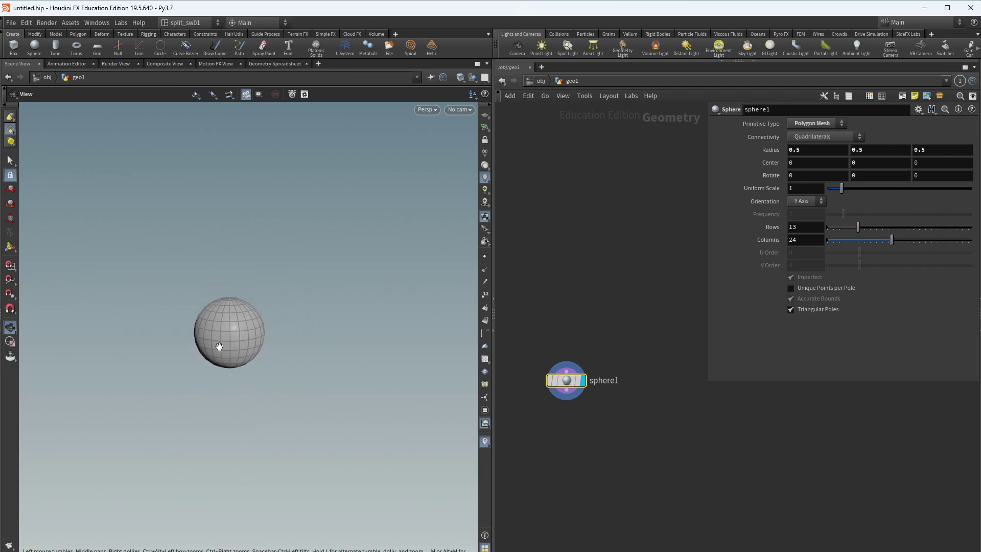
click(485, 115)
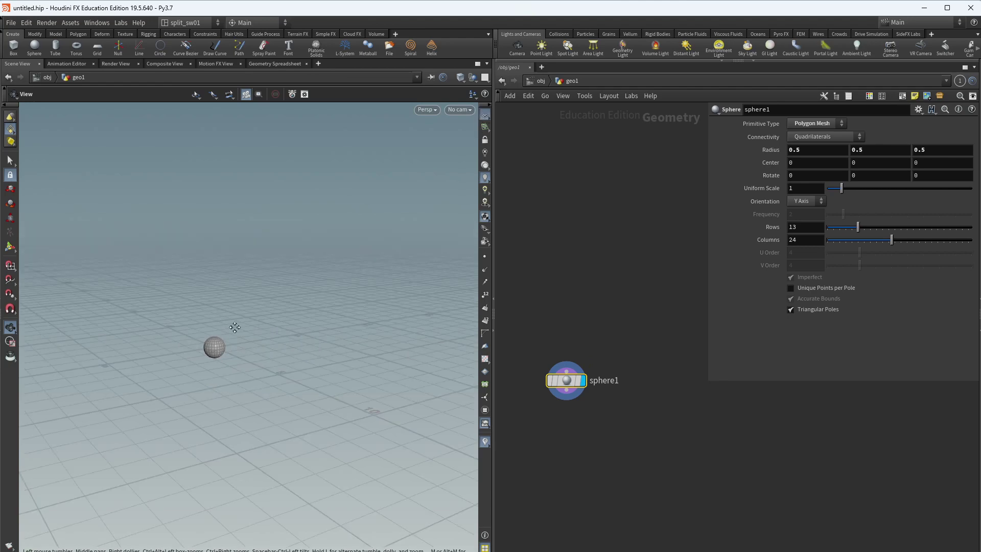
drag(234, 328, 573, 358)
scroll(582, 382, up, 3)
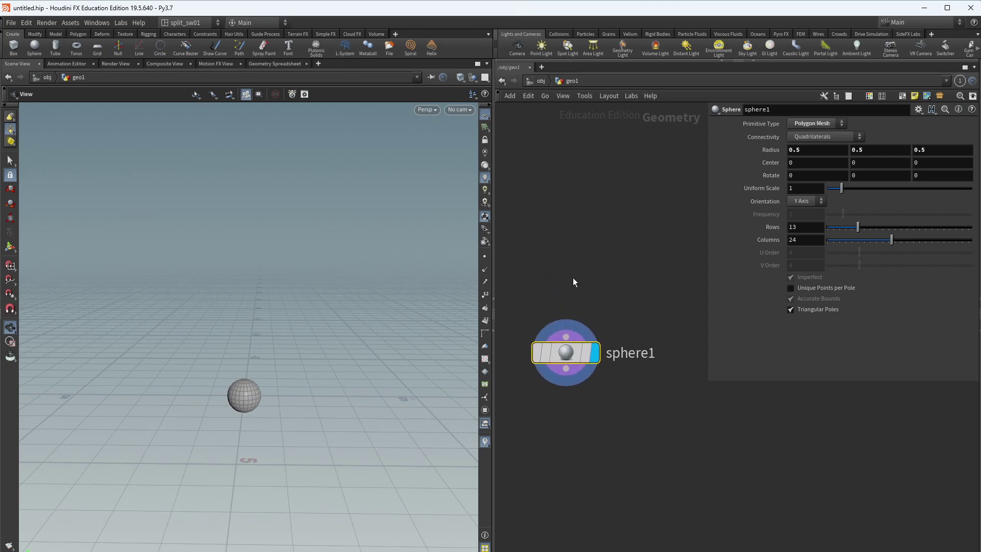
- Set the sphere's radius to 1 on all three axes
drag(642, 258, 524, 401)
drag(619, 409, 518, 336)
text(1)
key(Tab)
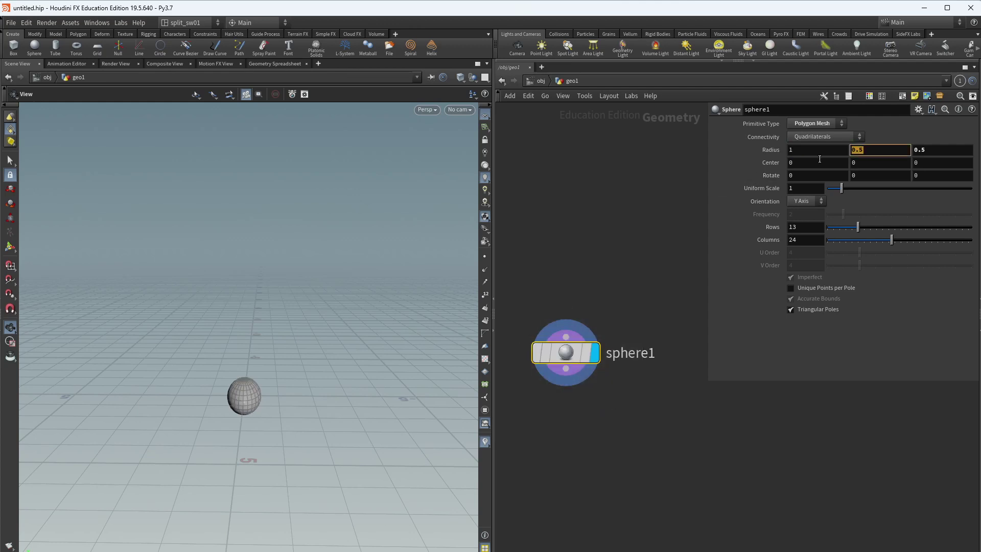
key(Tab)
key(Return)
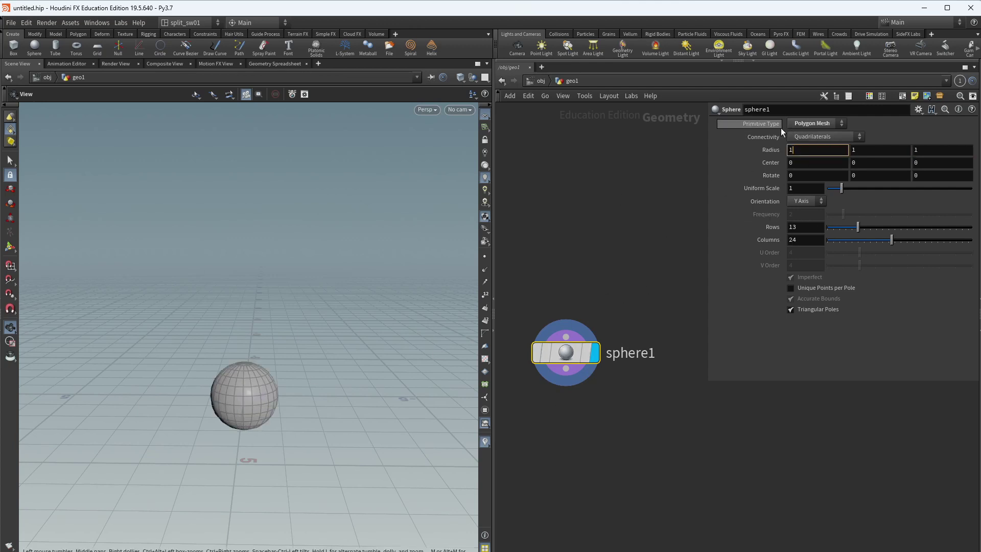
- Change the sphere's primitive type to Polygon and set its frequency to 10
click(826, 126)
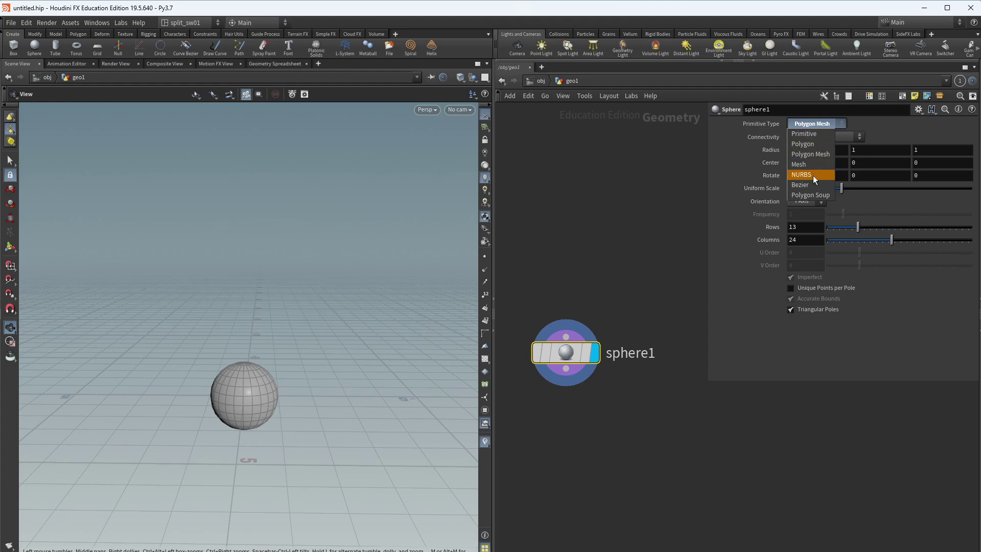
click(816, 142)
drag(857, 214, 971, 214)
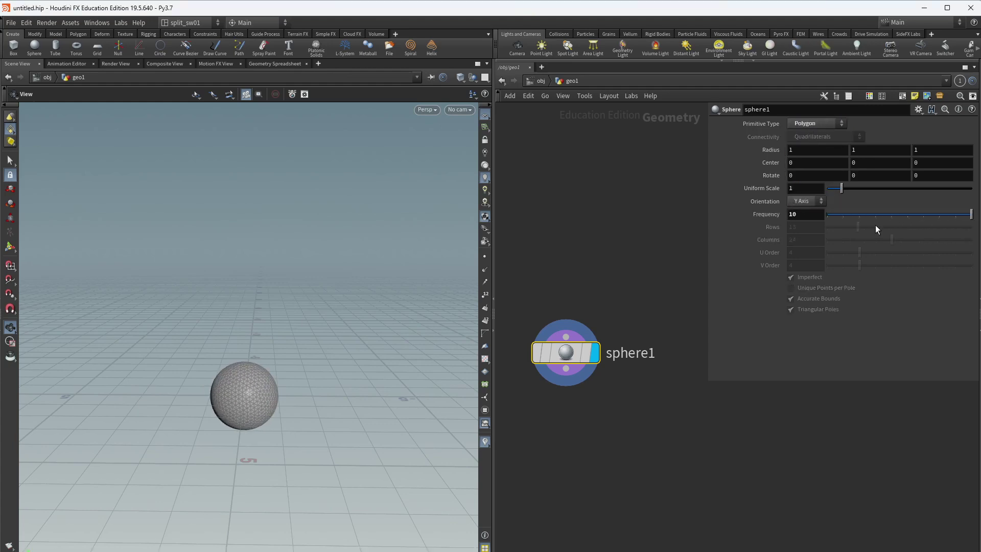
- Create a camera from the current view and reframe it on the sphere, at a translation of about 20.15, 1.75, -0.15
drag(324, 358, 313, 373)
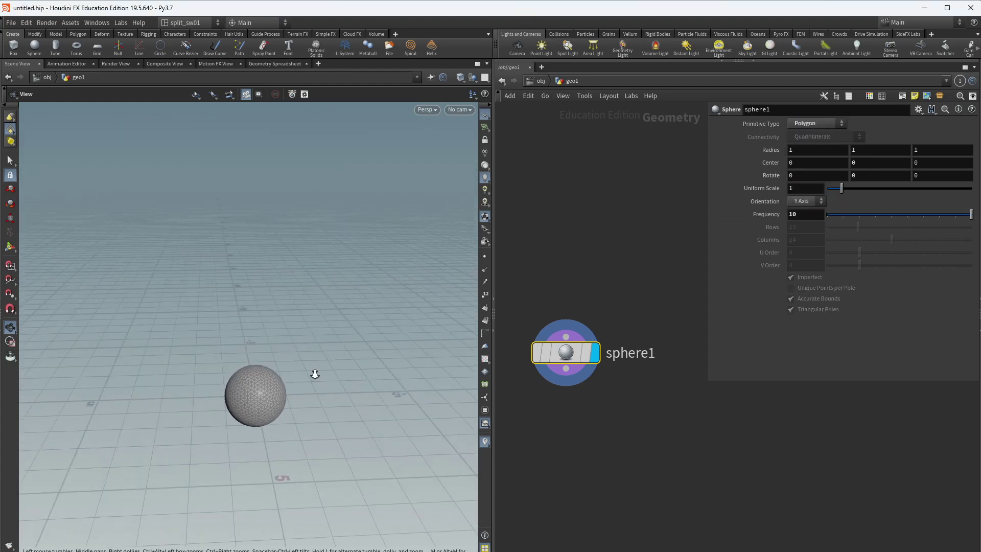
right_drag(313, 373, 276, 416)
drag(275, 416, 348, 358)
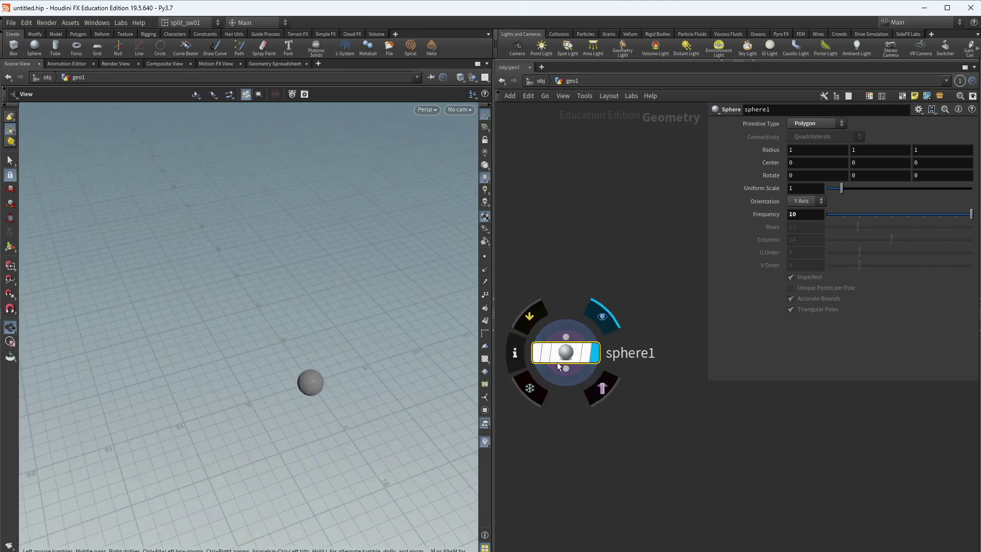
drag(301, 438, 347, 404)
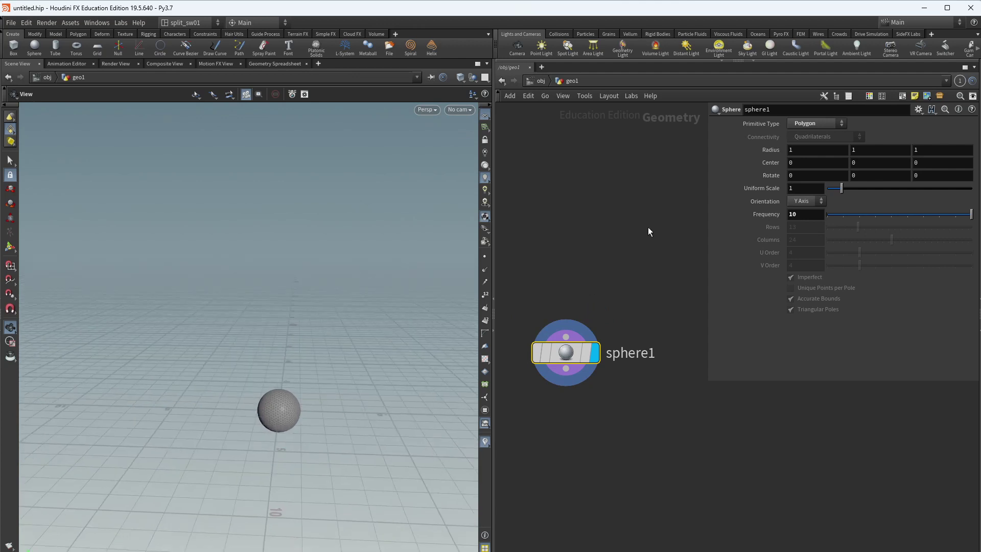
click(517, 49)
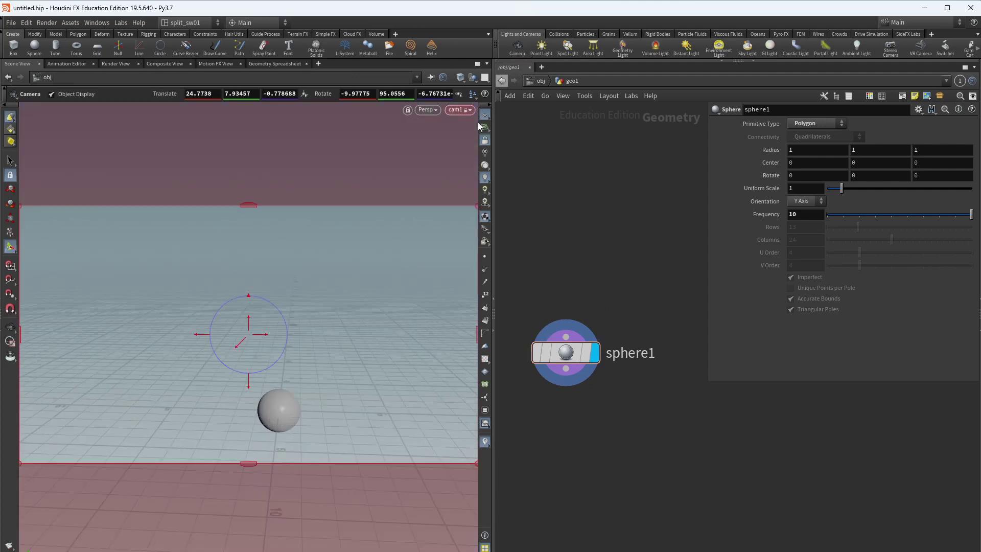
key(Escape)
drag(363, 326, 321, 309)
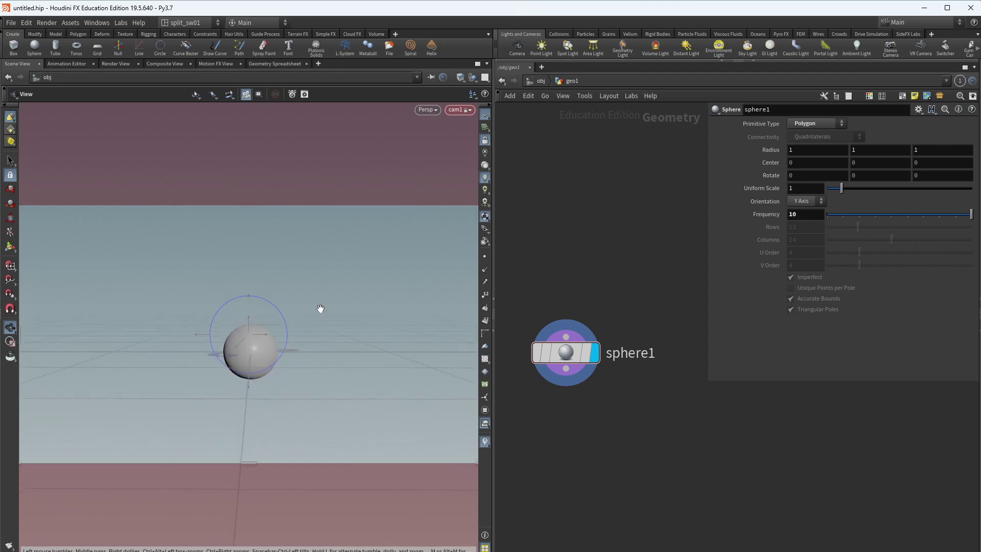
key(Return)
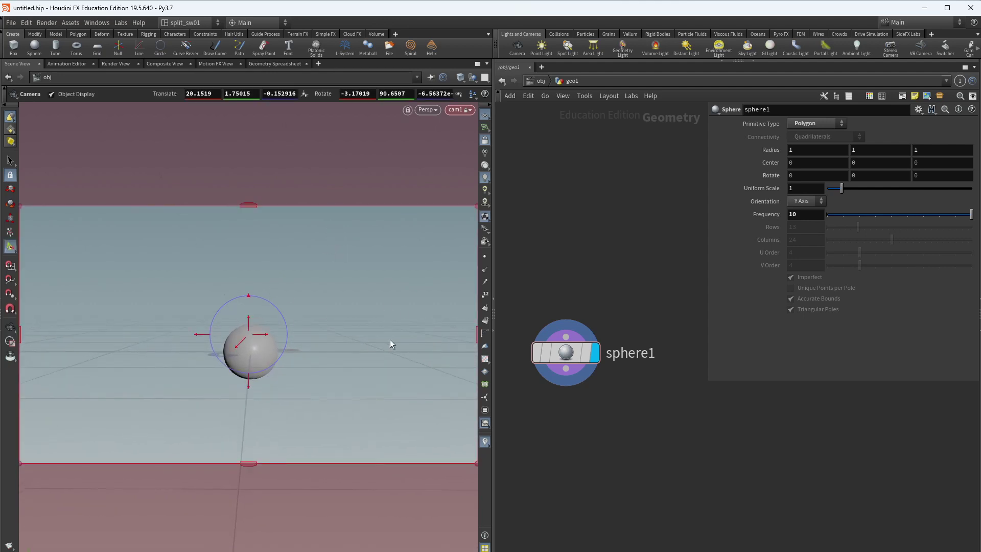
- Unlock the camera from the view and examine its placement relative to the sphere from outside
click(483, 143)
alt+drag(259, 382, 352, 405)
scroll(400, 381, down, 5)
alt+middle_drag(400, 381, 167, 391)
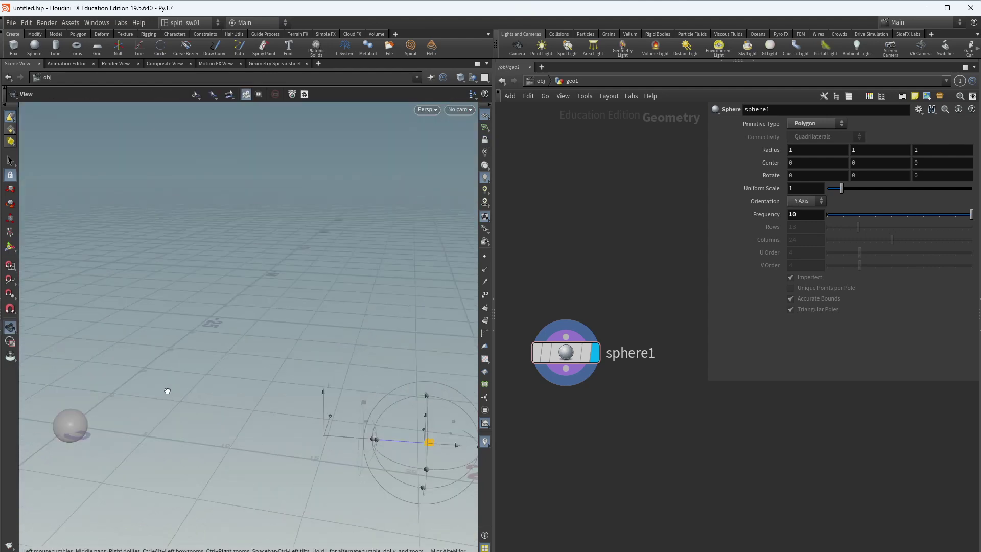
alt+middle_drag(295, 438, 236, 365)
alt+drag(363, 408, 382, 476)
alt+middle_drag(393, 438, 355, 358)
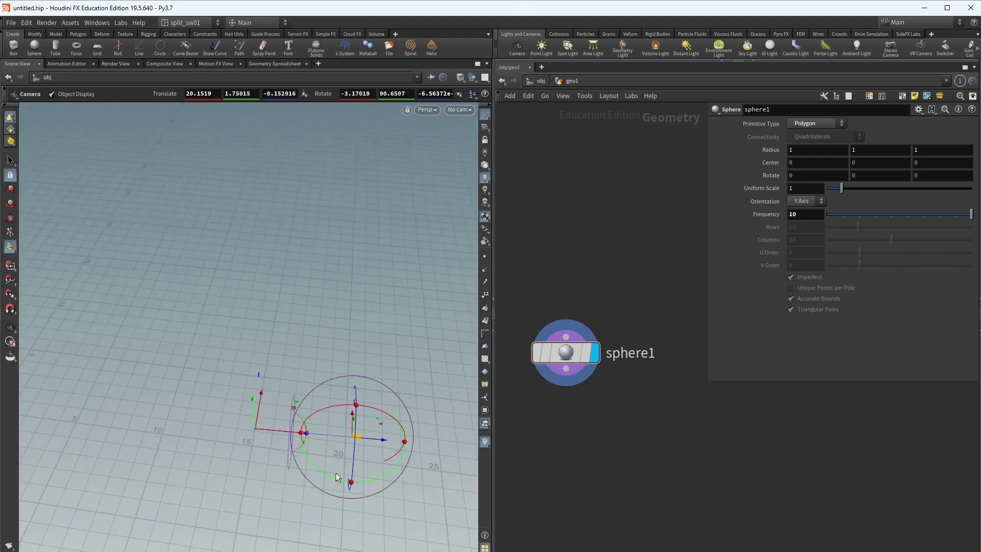
alt+middle_drag(223, 345, 168, 276)
alt+drag(169, 276, 146, 318)
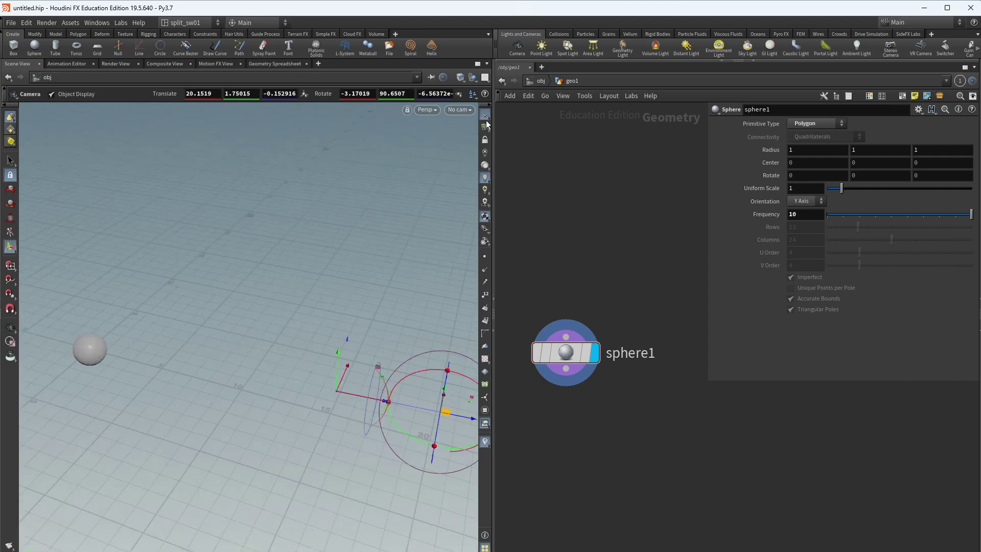
- Look through cam1 to check its framing, and leave the camera view to see the camera from behind
click(461, 110)
click(476, 155)
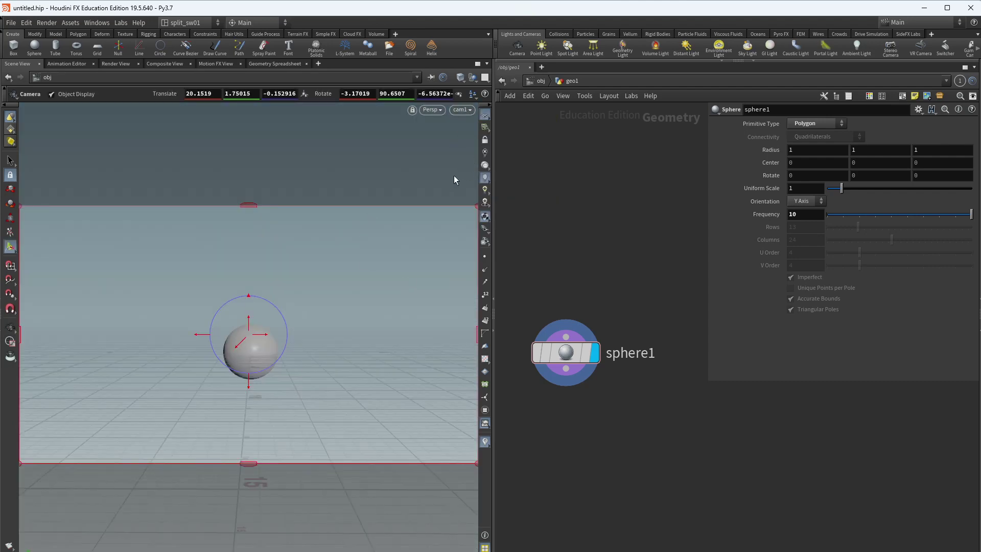
alt+drag(407, 320, 175, 326)
alt+middle_drag(175, 326, 320, 327)
alt+drag(332, 327, 259, 336)
- Look through cam1 again and reframe it on the sphere, at a translation of about 21.88, 1.86, 0.19
click(461, 110)
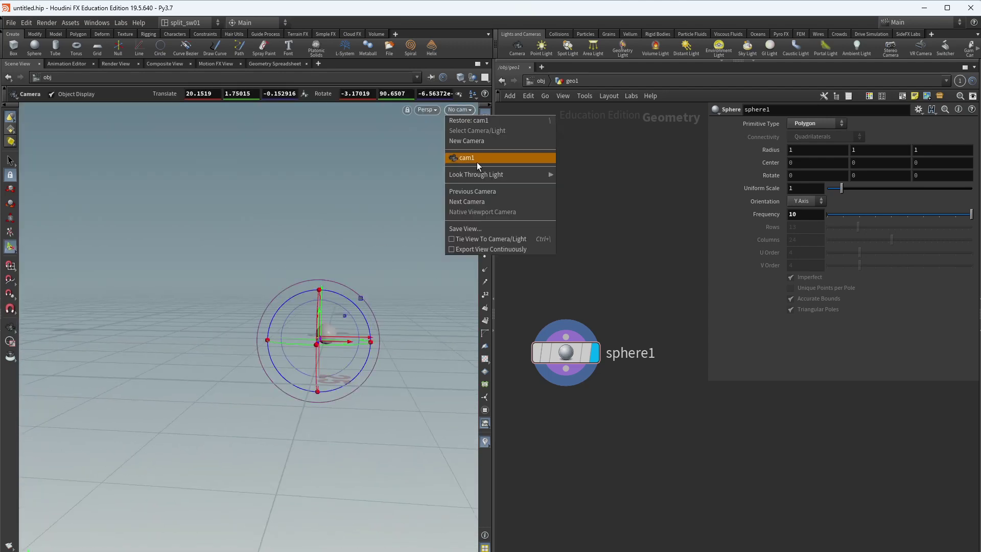
click(476, 158)
key(Escape)
drag(423, 265, 237, 361)
key(Return)
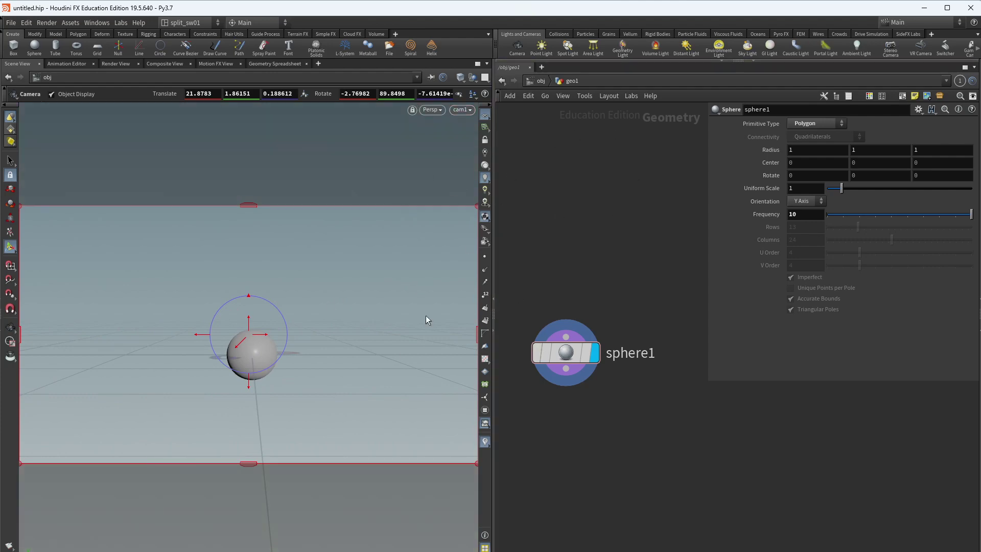
- Leave the camera view and examine cam1 and the sphere from several angles around the grid
key(Escape)
drag(384, 279, 291, 422)
key(Return)
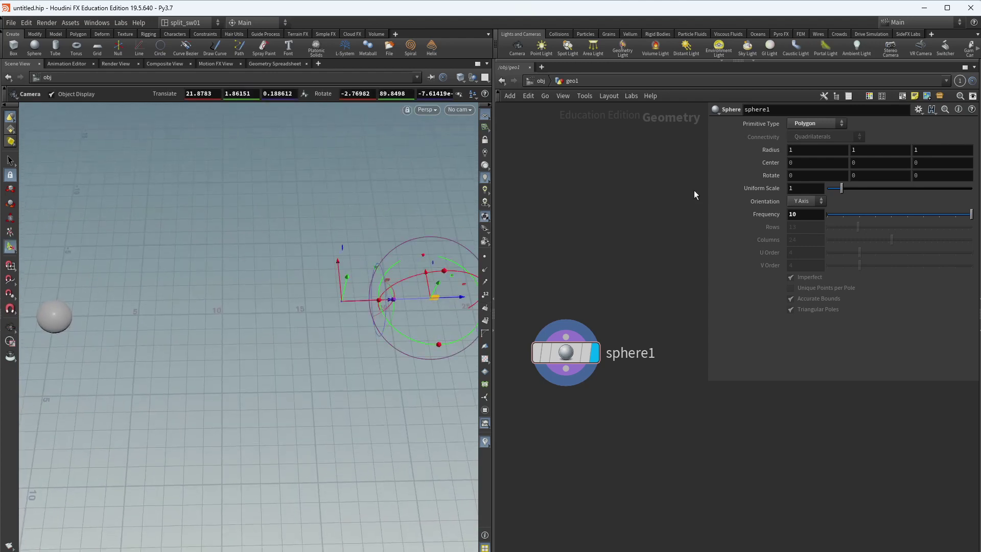
click(459, 110)
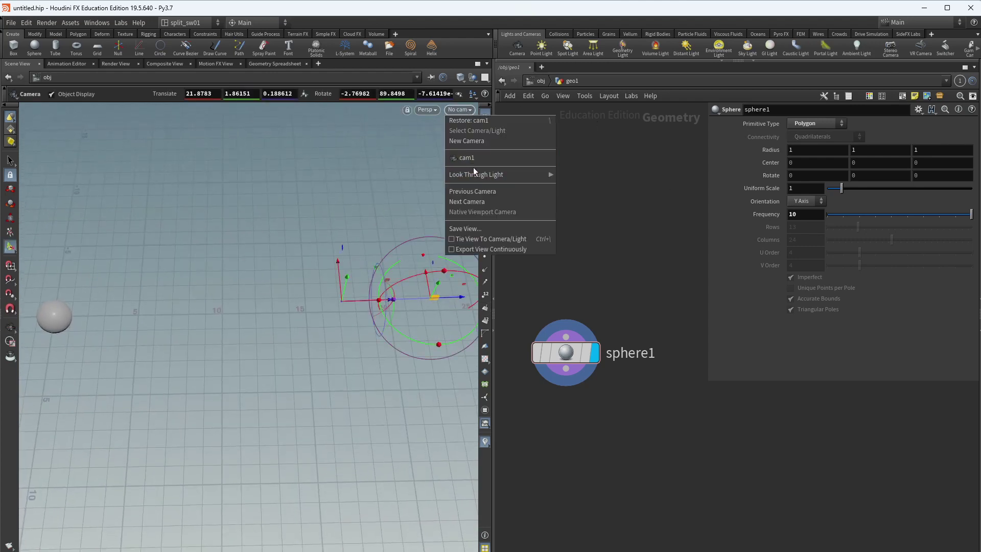
key(Escape)
key(Escape)
drag(224, 286, 24, 271)
drag(327, 307, 291, 315)
drag(286, 378, 312, 306)
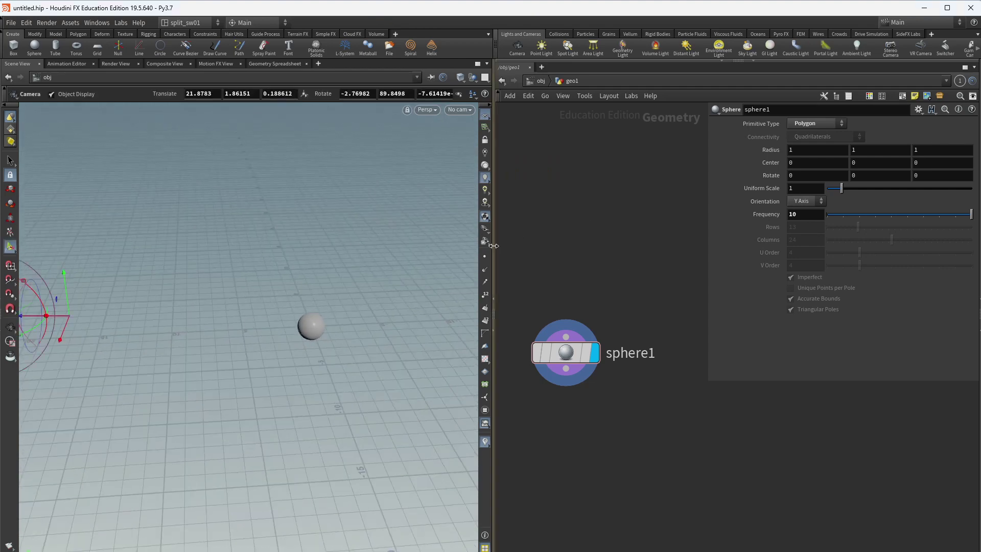
- Enlarge the network area and add an area light aimed at the sphere from the current view
drag(498, 250, 452, 256)
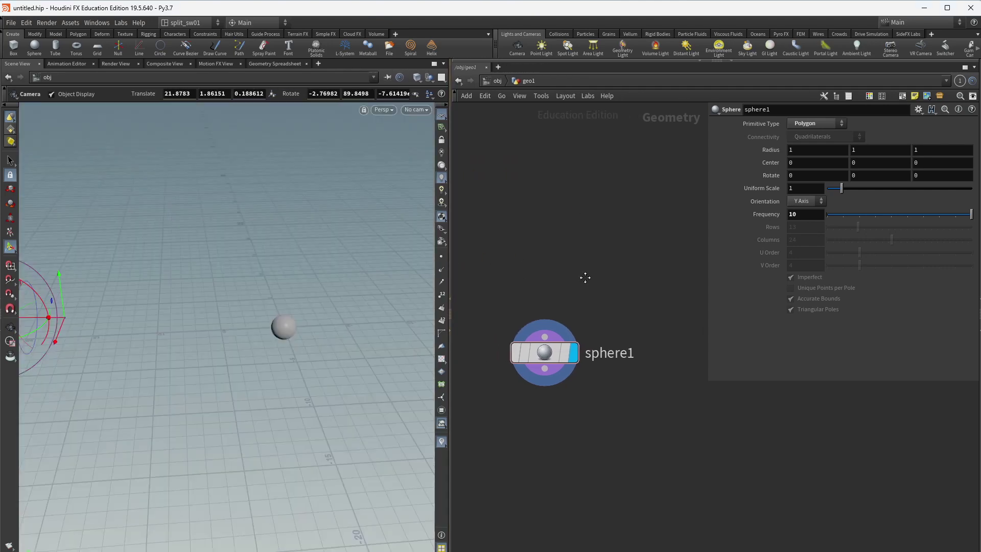
key(Escape)
drag(310, 302, 286, 357)
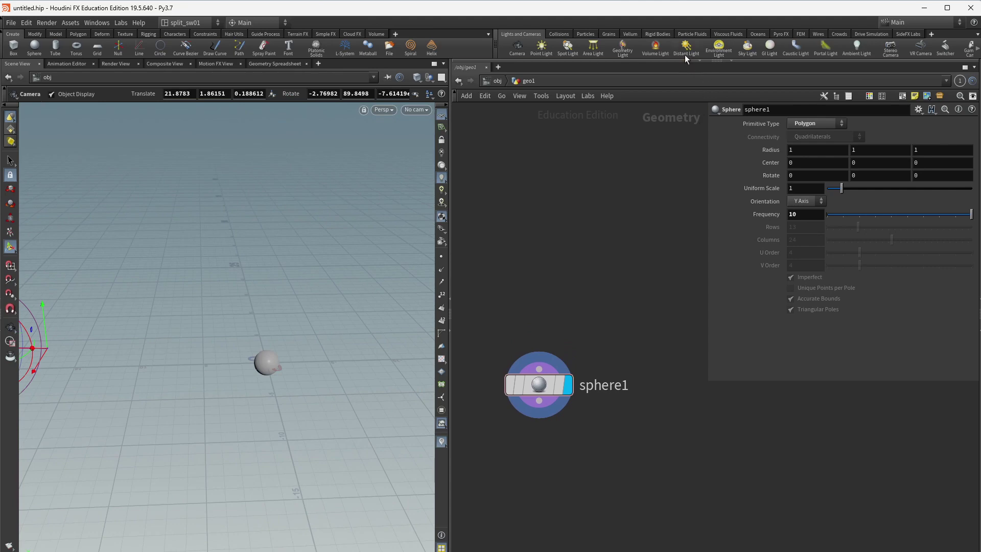
click(593, 49)
alt+drag(360, 312, 264, 261)
key(Return)
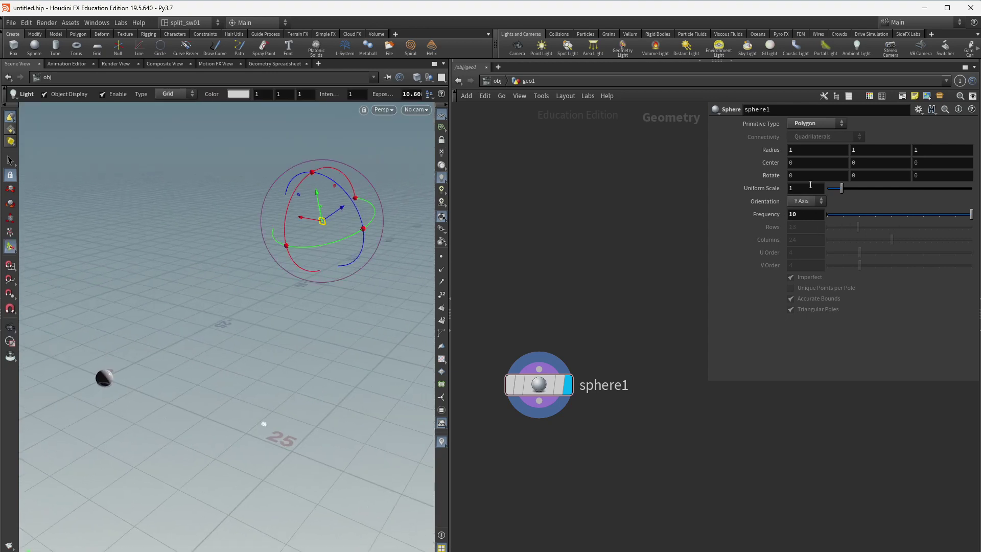
- Return to the object level and line up the geometry, camera and light nodes in a column
scroll(608, 319, down, 3)
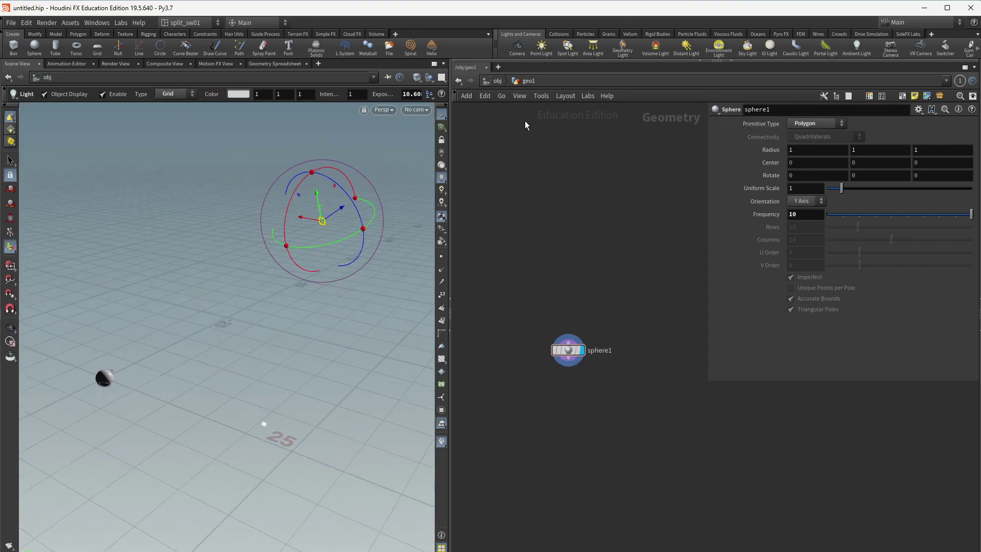
click(495, 81)
drag(586, 221, 507, 238)
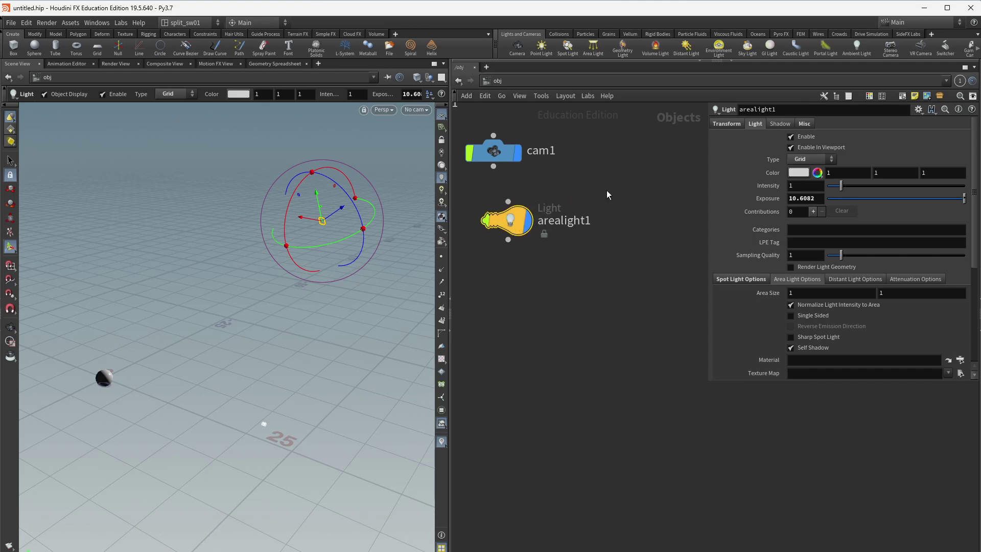
middle_drag(603, 202, 664, 245)
drag(581, 270, 564, 284)
shift+click(549, 193)
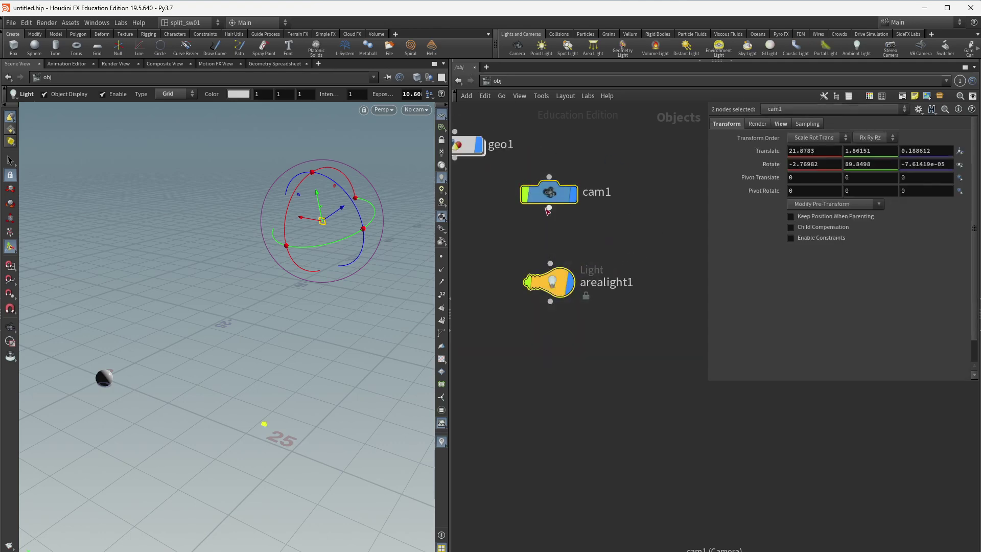
key(l)
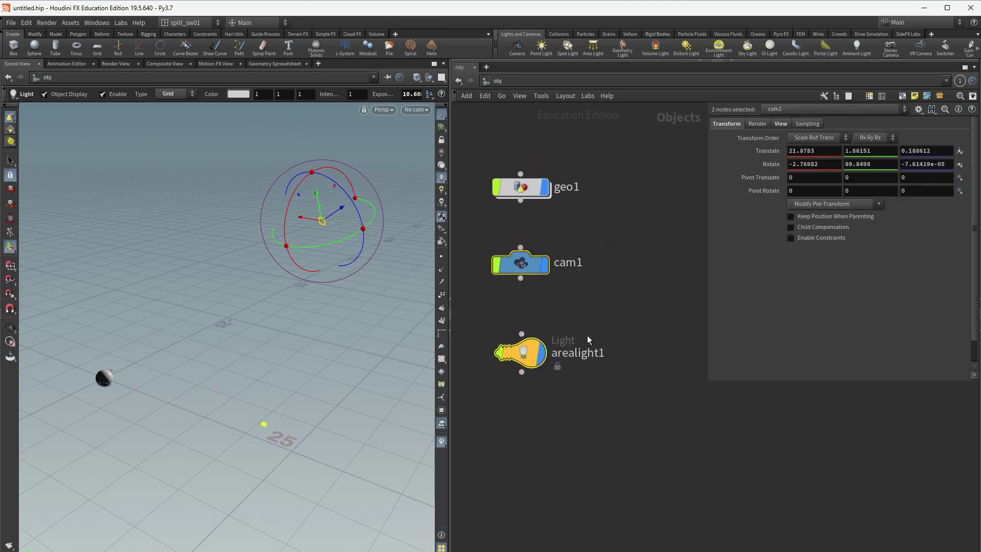
- Set arealight1's area size to 13.4 by 13.4 and its exposure to 7
click(577, 353)
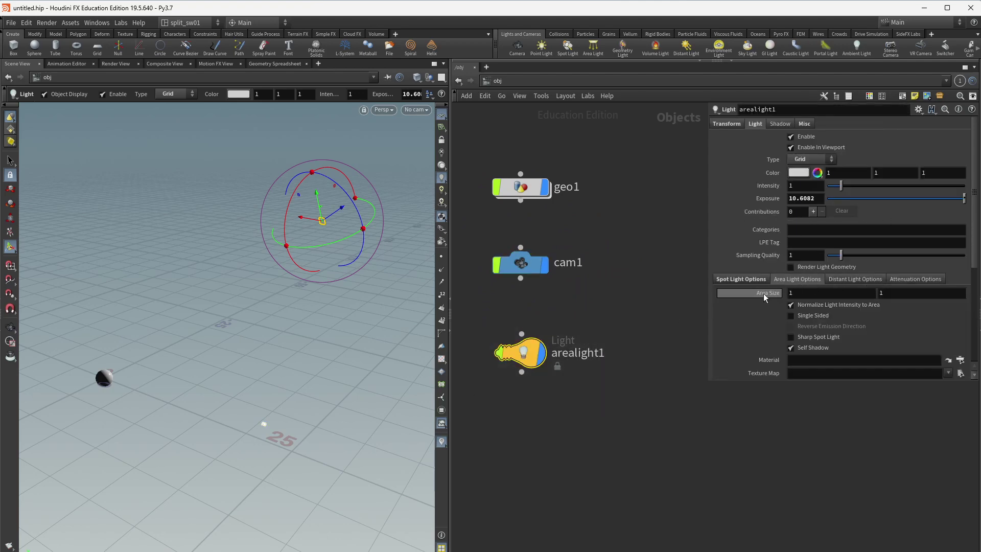
middle_drag(764, 295, 559, 262)
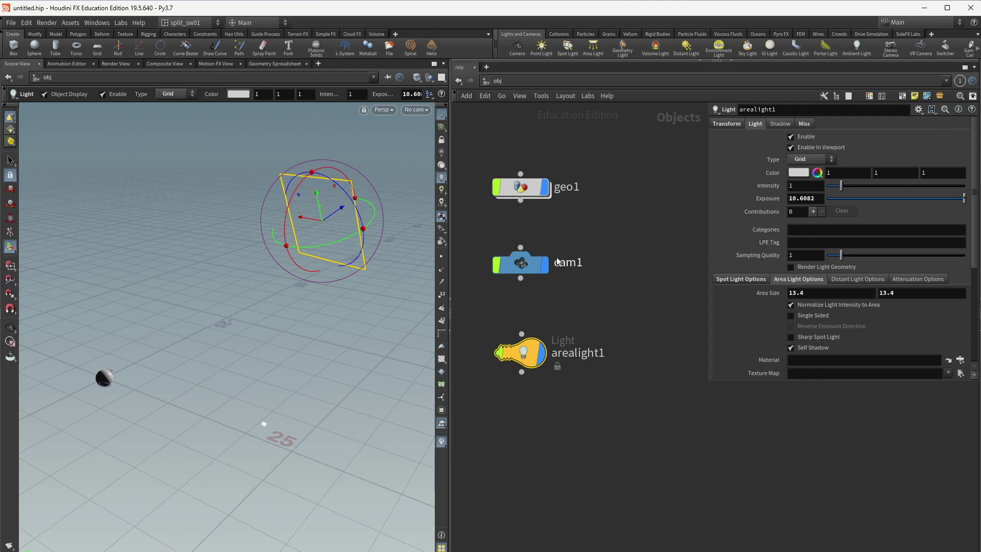
click(818, 198)
text(7)
key(Return)
key(Escape)
drag(204, 316, 214, 364)
drag(324, 342, 309, 338)
key(Return)
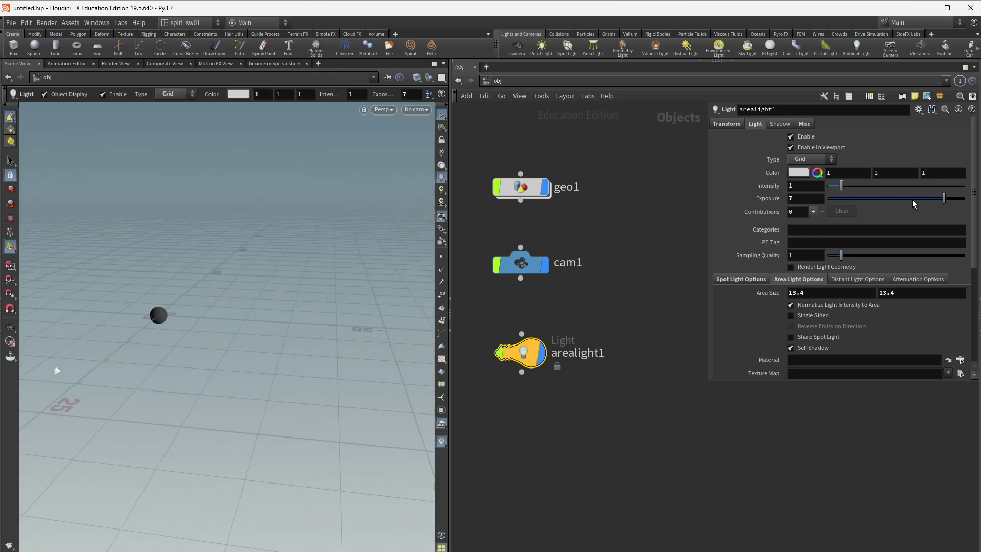
- Raise arealight1's exposure, check the shading on the sphere up close, and settle on an exposure of 9.4
middle_drag(806, 194, 859, 197)
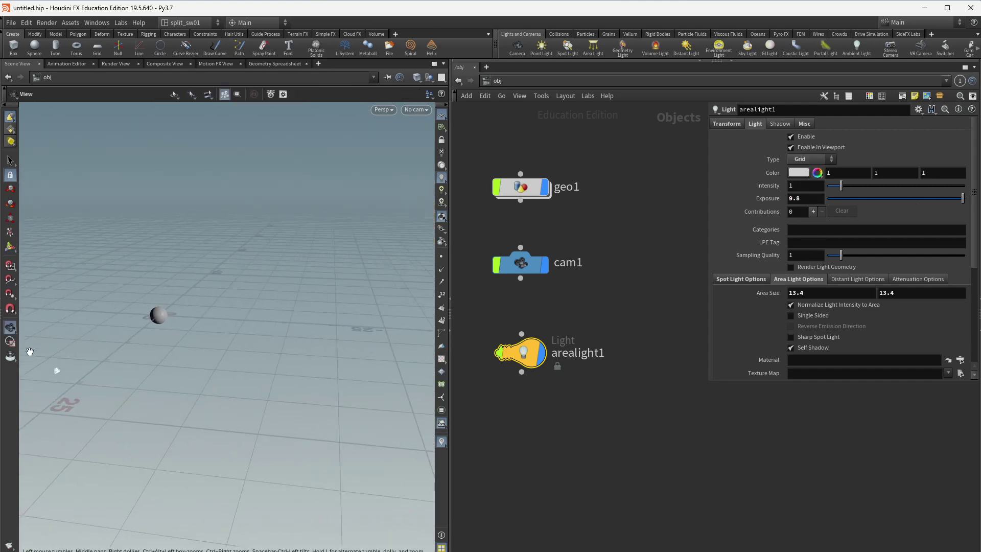
right_drag(504, 319, 358, 318)
middle_drag(293, 317, 378, 335)
right_drag(289, 324, 78, 282)
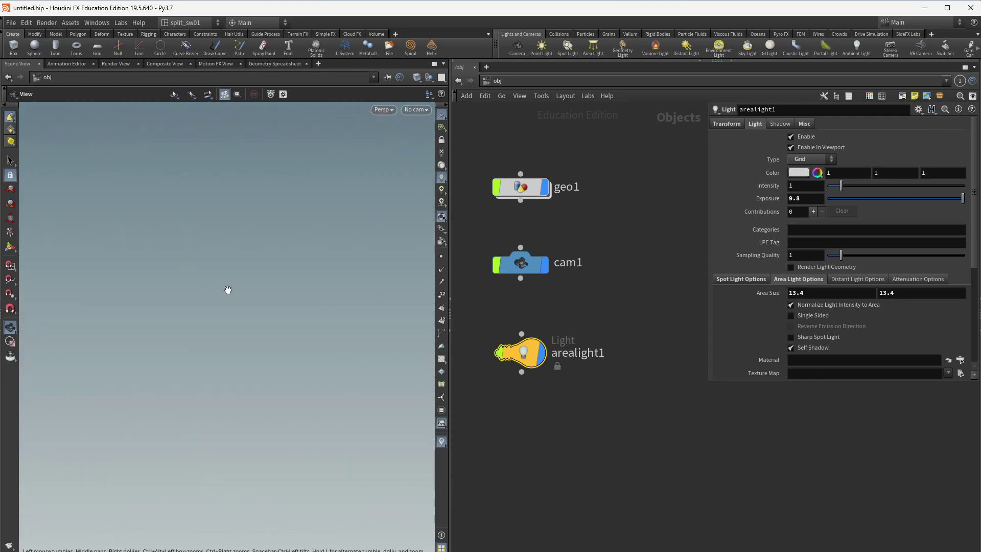
right_drag(228, 290, 202, 295)
alt+middle_drag(201, 295, 202, 392)
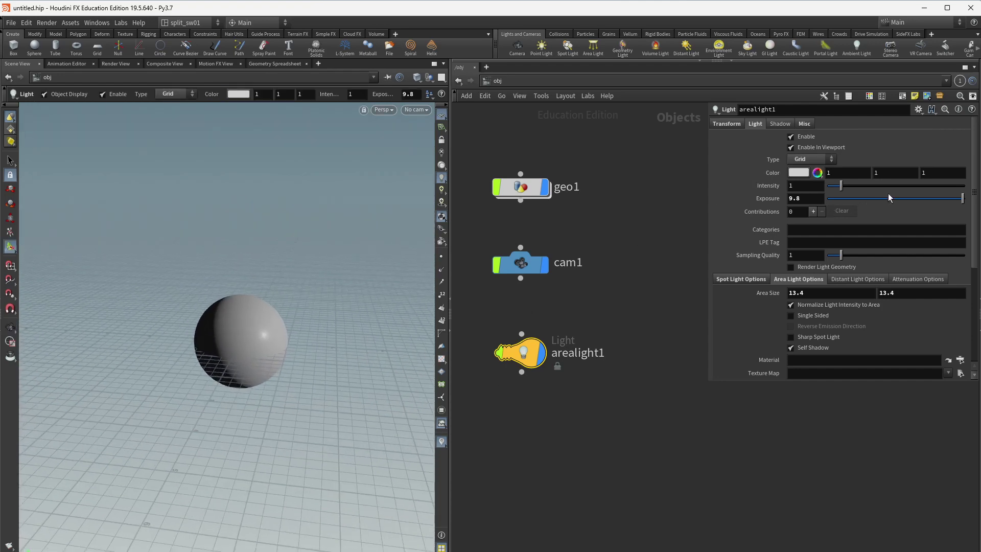
mouse_move(953, 201)
mouse_down()
mouse_move(944, 200)
mouse_move(960, 202)
mouse_up()
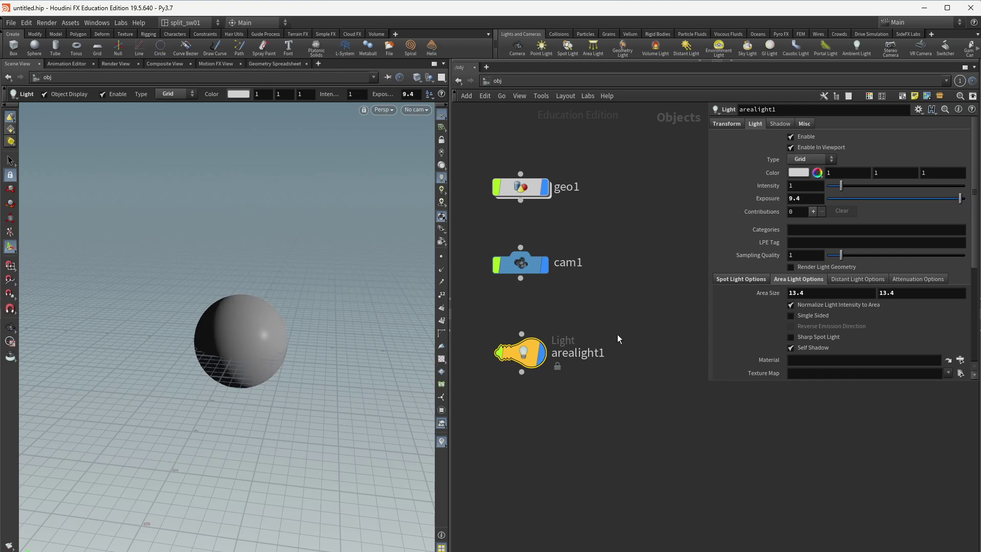
- Add a second area light facing the unlit side of the sphere, and view it from outside
scroll(587, 330, down, 10)
scroll(622, 331, up, 5)
key(Escape)
drag(247, 330, 243, 350)
key(Return)
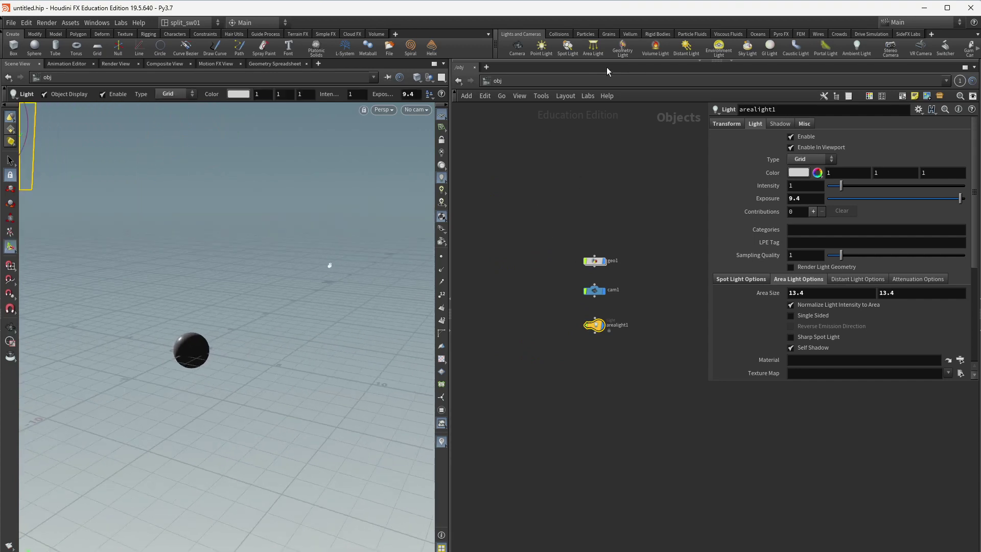
ctrl+click(592, 47)
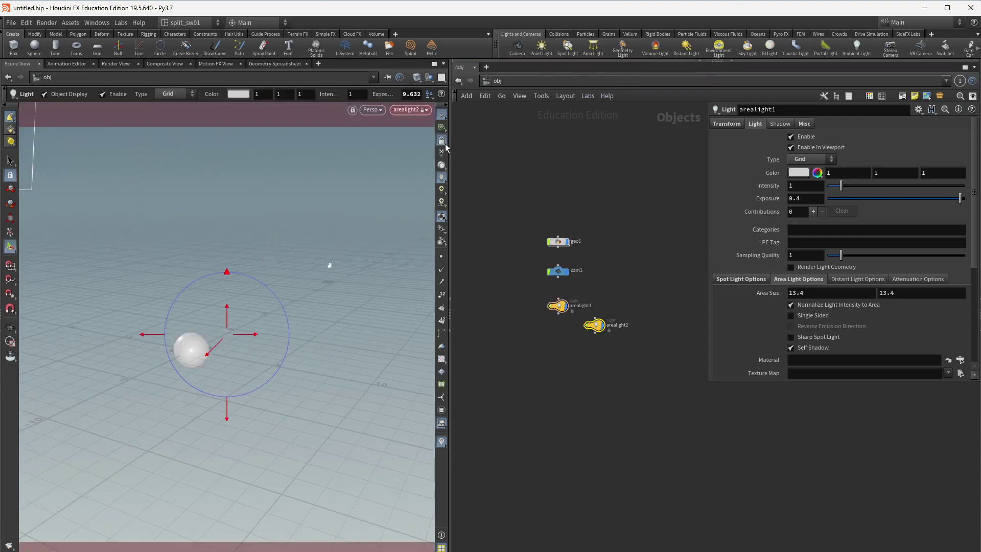
key(Escape)
drag(383, 220, 231, 286)
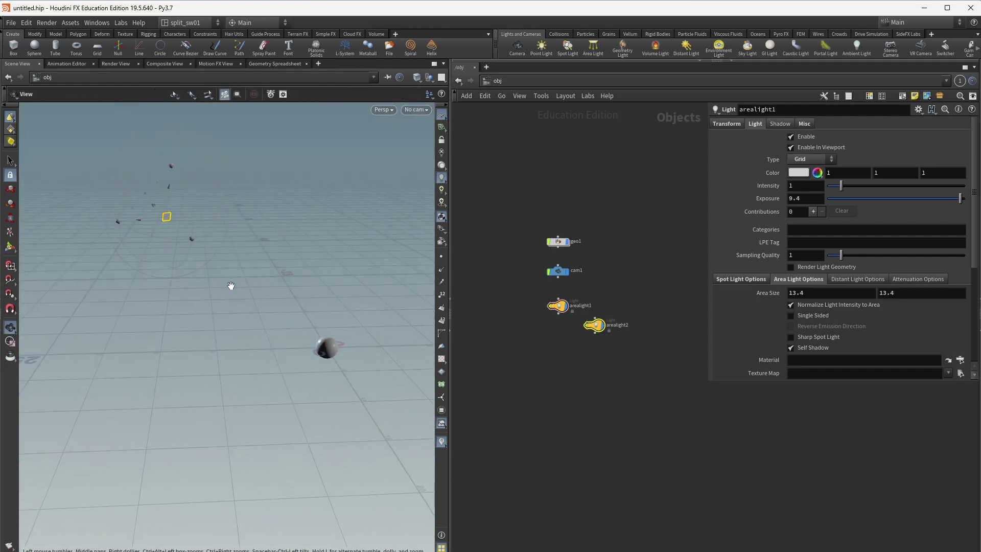
key(Return)
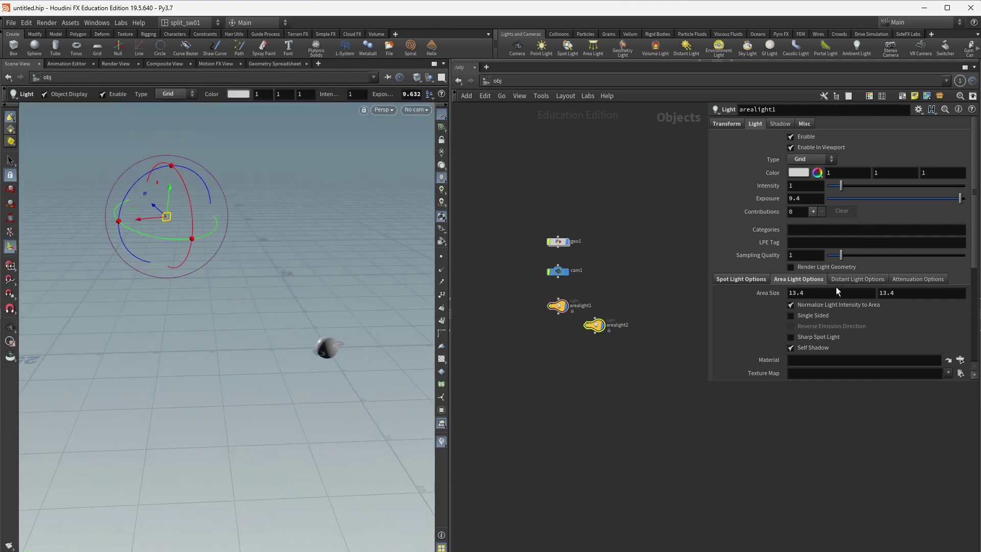
- Align the arealight2 node below arealight1 and set its area size to 4.1 by 4.1
middle_drag(762, 293, 804, 293)
scroll(617, 309, up, 4)
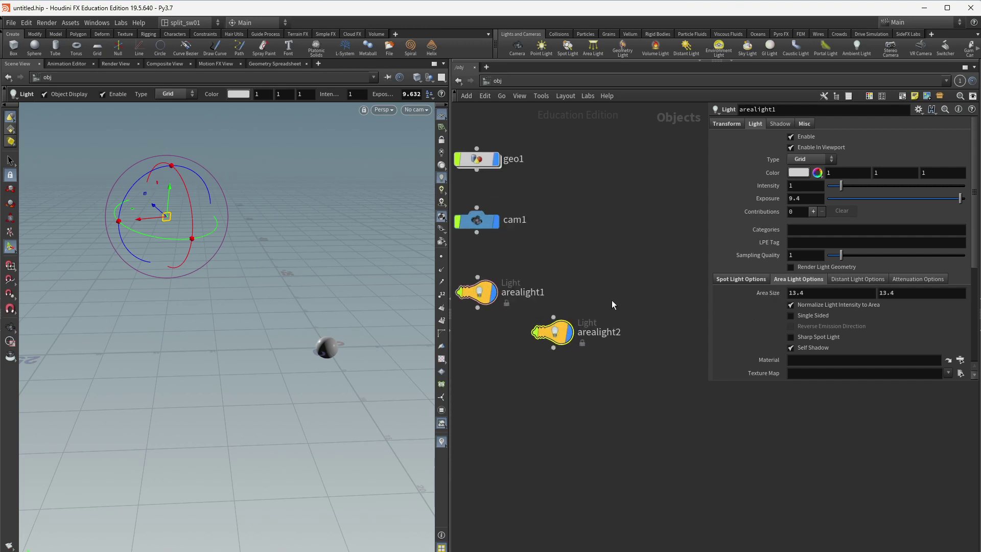
drag(654, 305, 577, 347)
key(l)
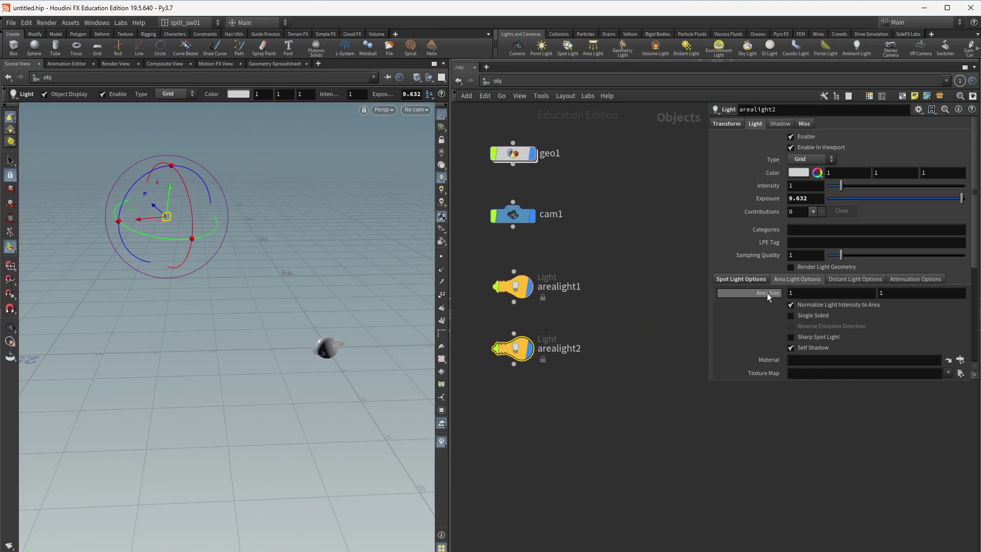
middle_drag(768, 297, 802, 296)
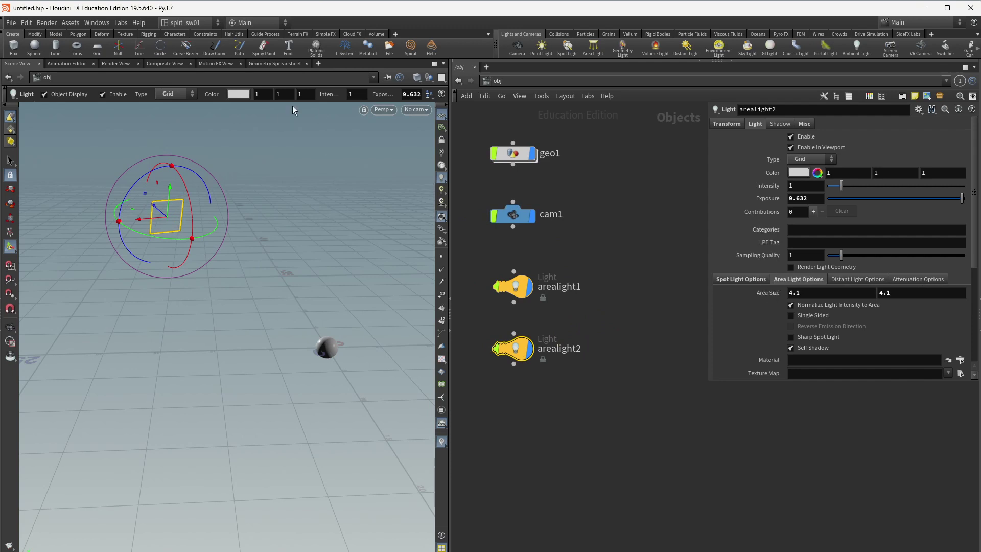
- Look through cam1 to check how the two area lights illuminate the sphere
click(416, 110)
click(432, 157)
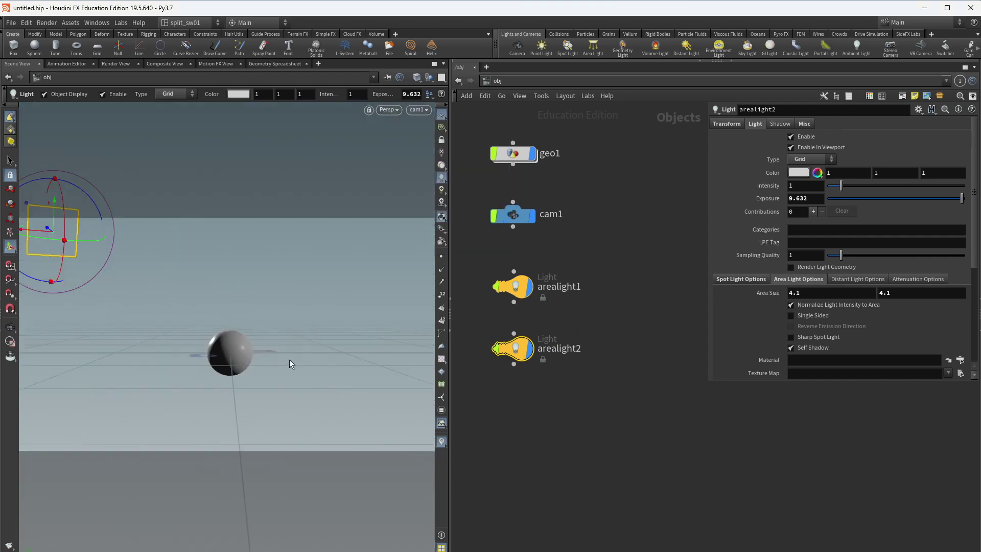
click(606, 359)
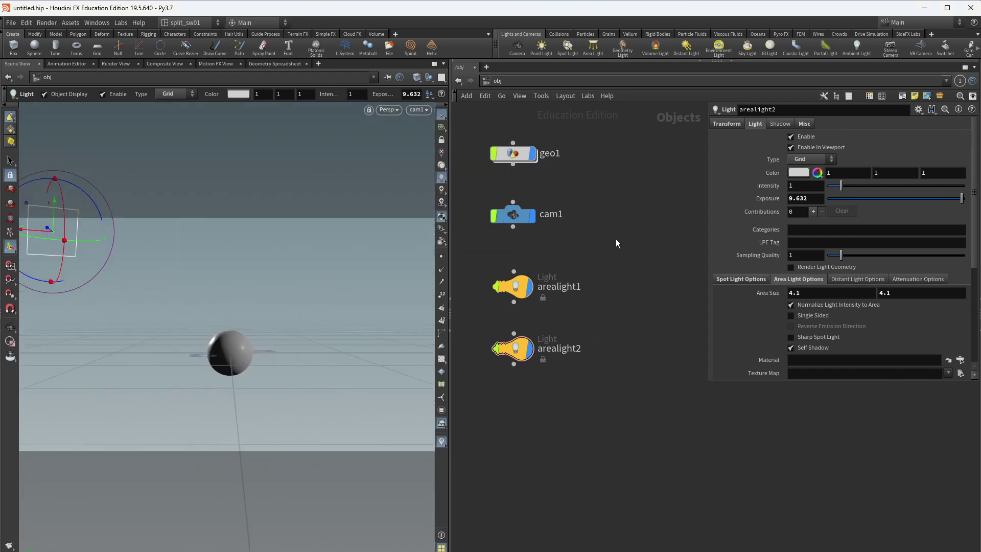
key(Escape)
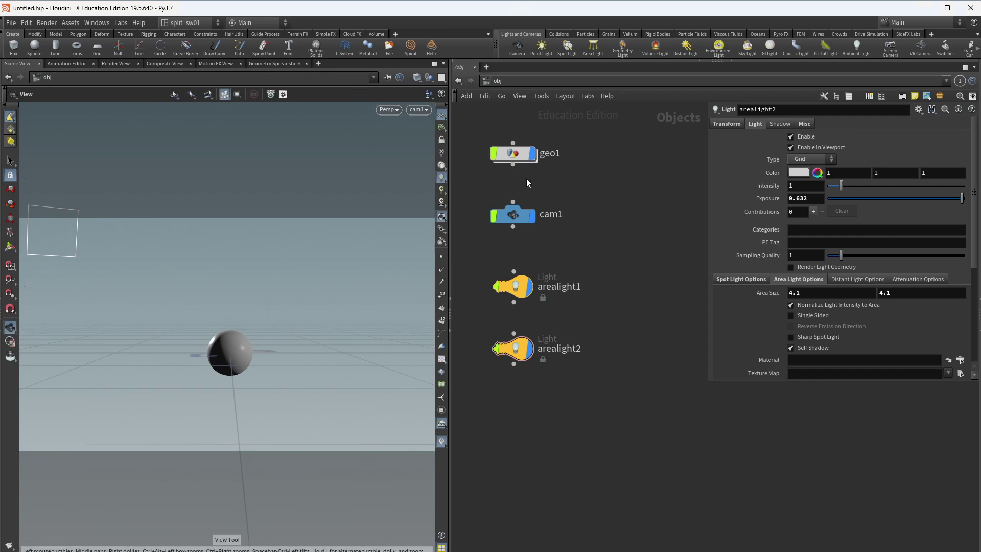
- Rename the geometry object geo1 as sim
double_click(545, 157)
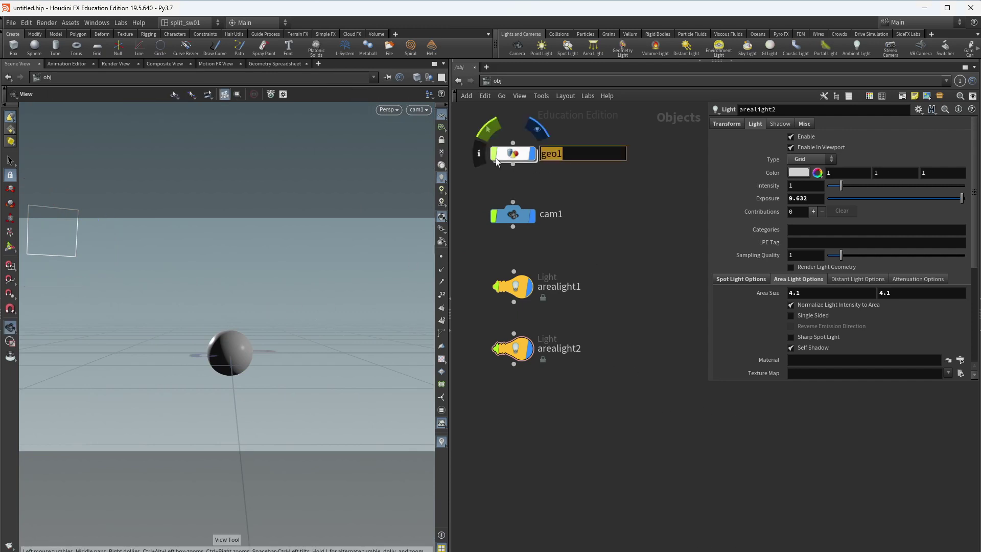
text(sim)
key(Return)
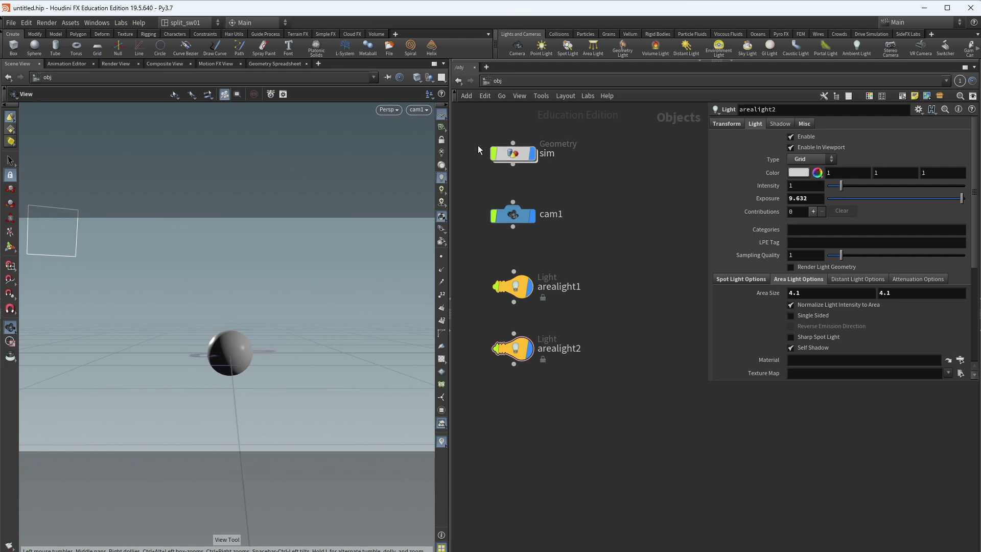
- Open the sim object's network with more room for nodes, and hide the viewport's reference grid
double_click(497, 160)
key(h)
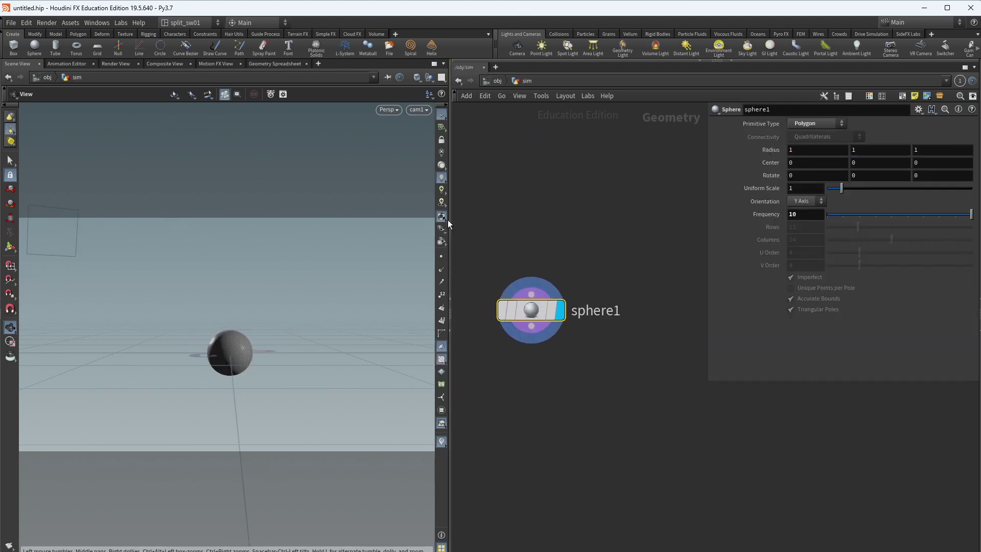
drag(449, 220, 374, 219)
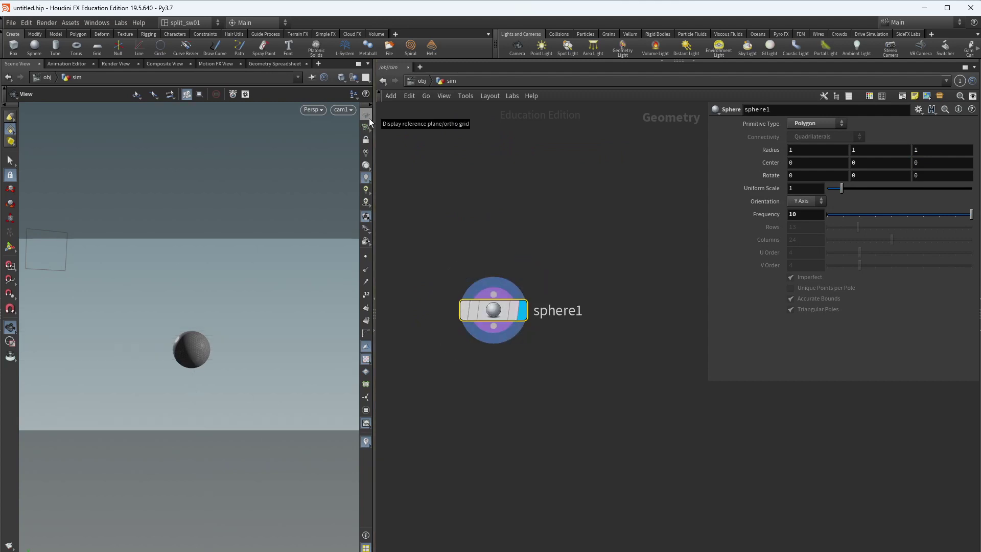
drag(537, 261, 489, 316)
- Add a Pyro Source node below sphere1, connect the sphere to its first input and display its result
key(Tab)
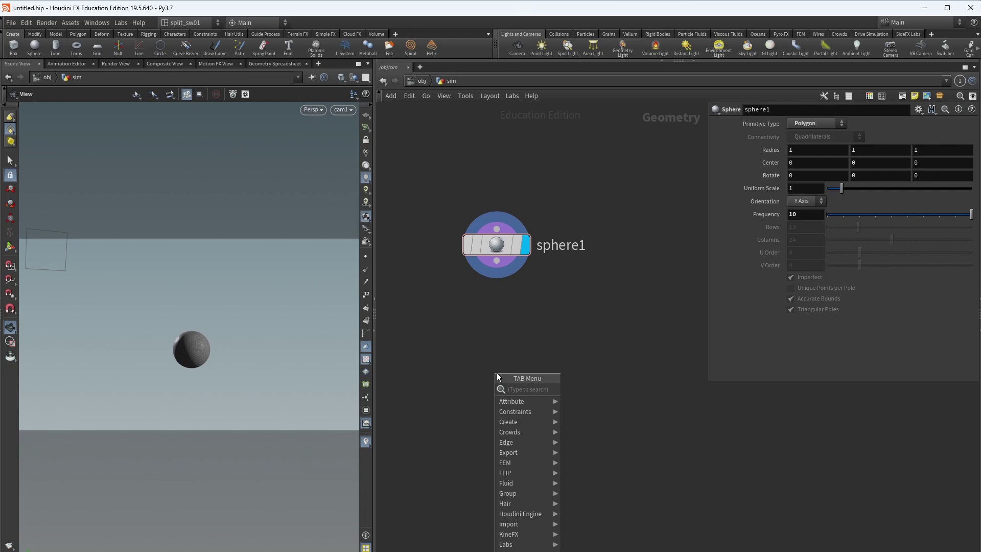
text(pyr)
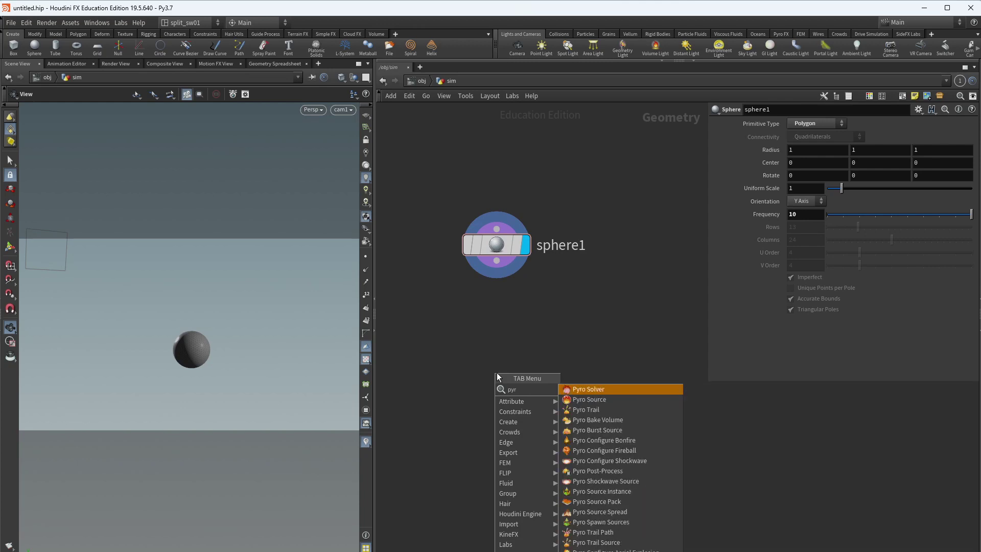
key(Down)
key(Return)
click(496, 396)
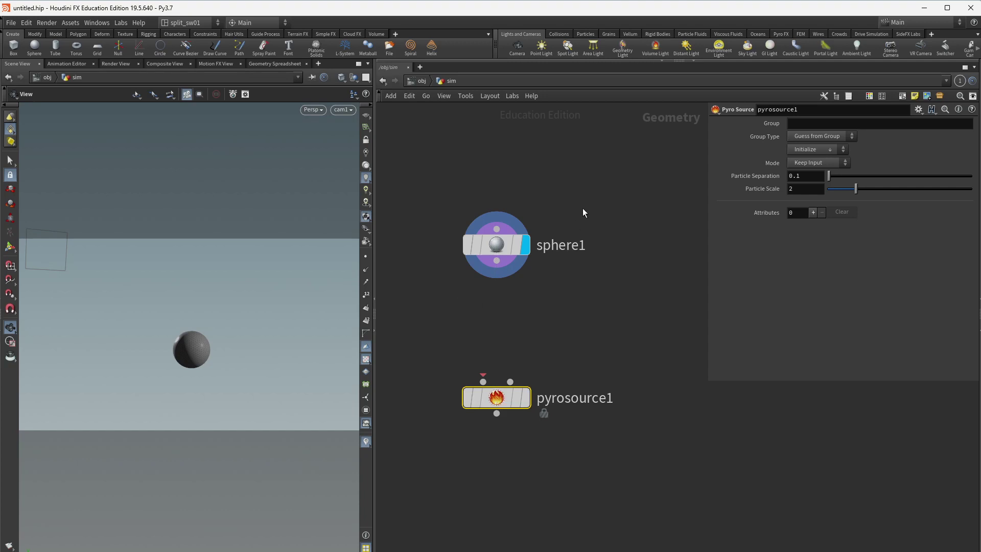
click(496, 244)
drag(496, 261, 491, 349)
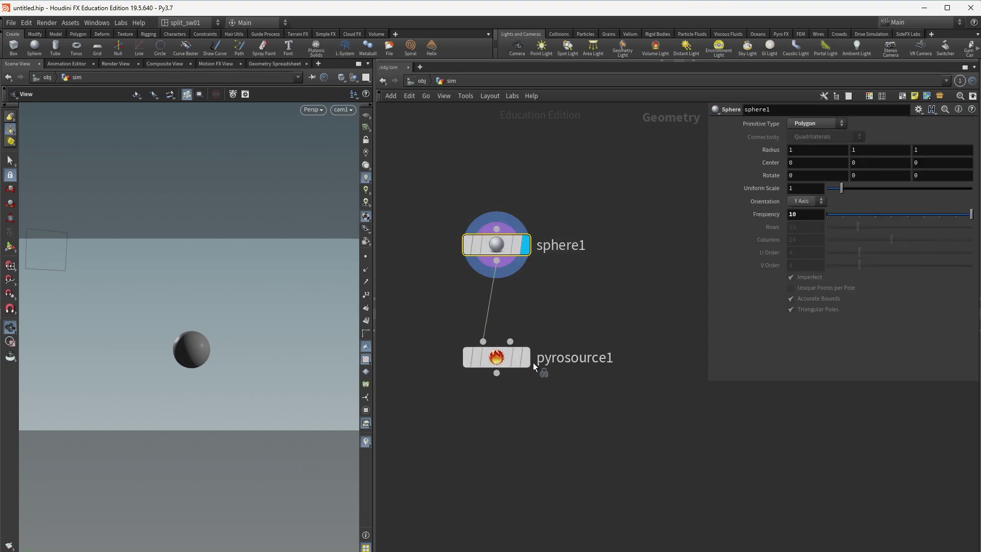
click(526, 357)
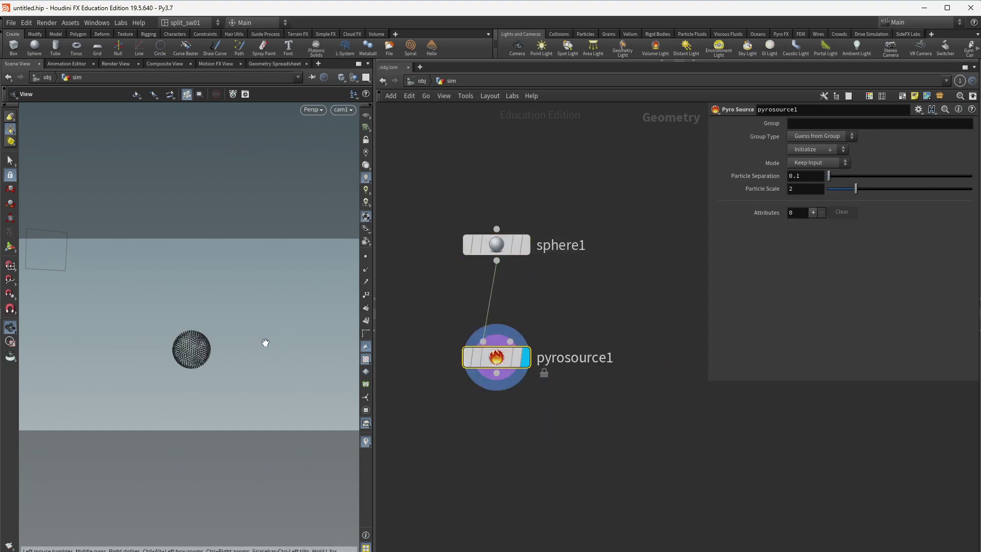
- Leave the camera view and examine the pyro source points up close
drag(265, 342, 197, 313)
right_drag(197, 313, 240, 332)
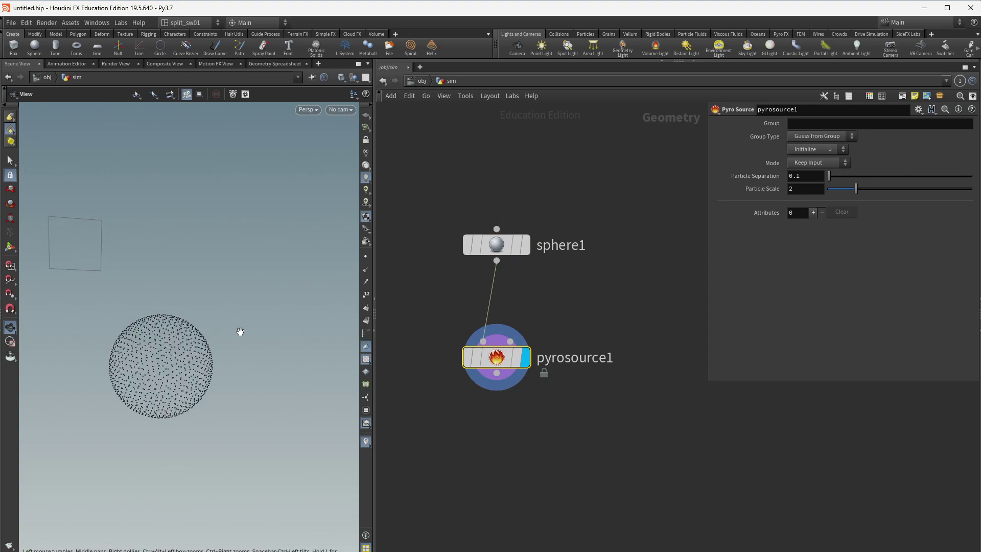
mouse_move(240, 332)
mouse_down()
mouse_move(197, 339)
mouse_move(246, 328)
mouse_up()
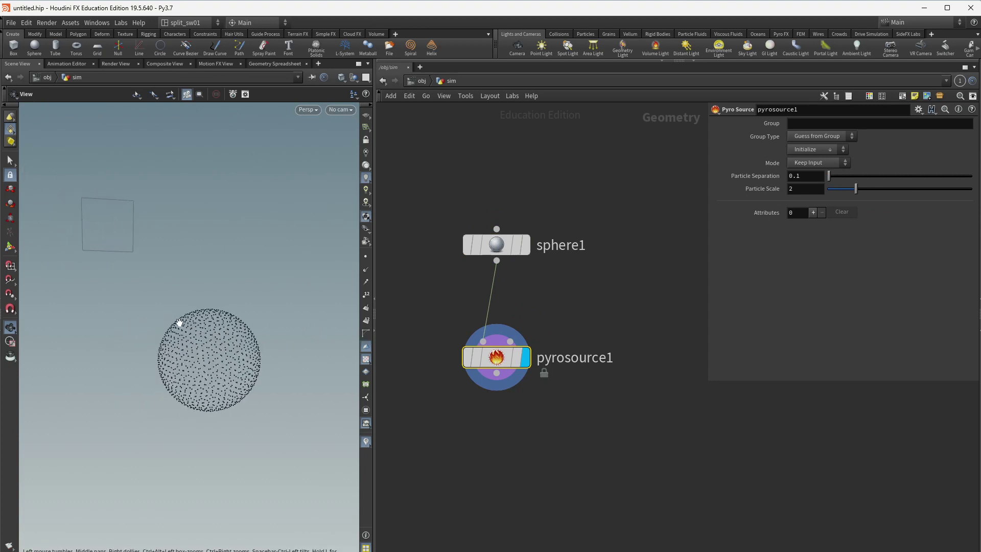
- Try the Surface Scatter mode on pyrosource1 and inspect the resulting points up close
middle_drag(226, 345, 219, 324)
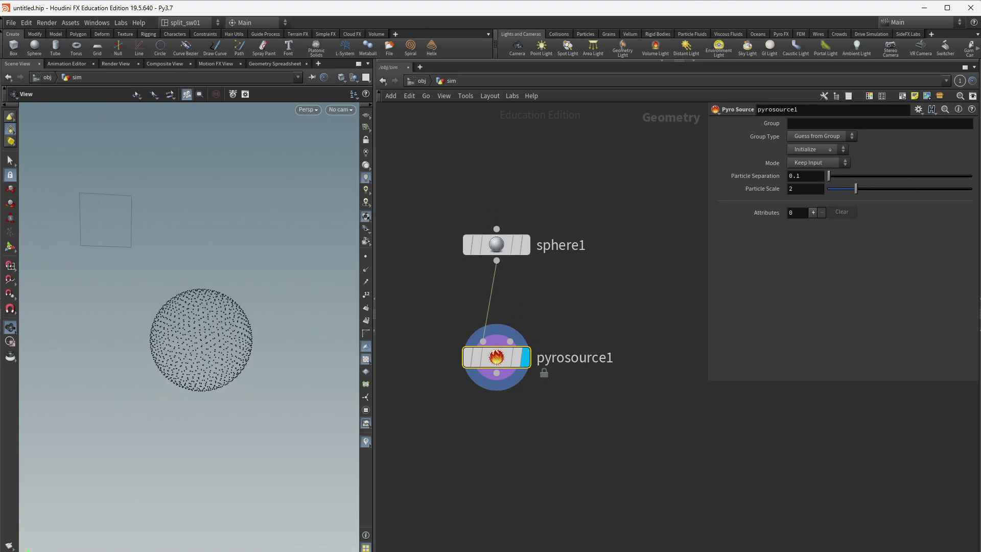
click(515, 549)
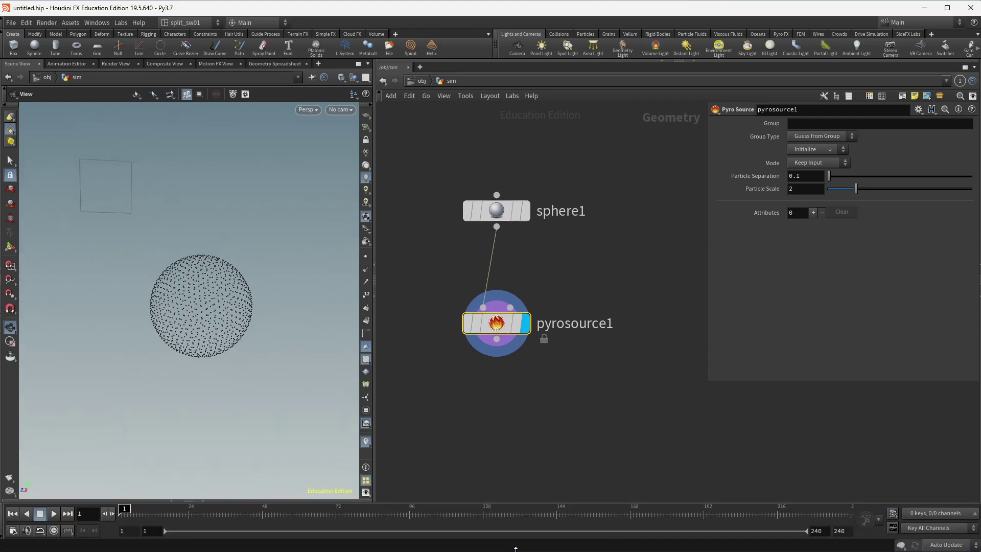
drag(267, 383, 264, 373)
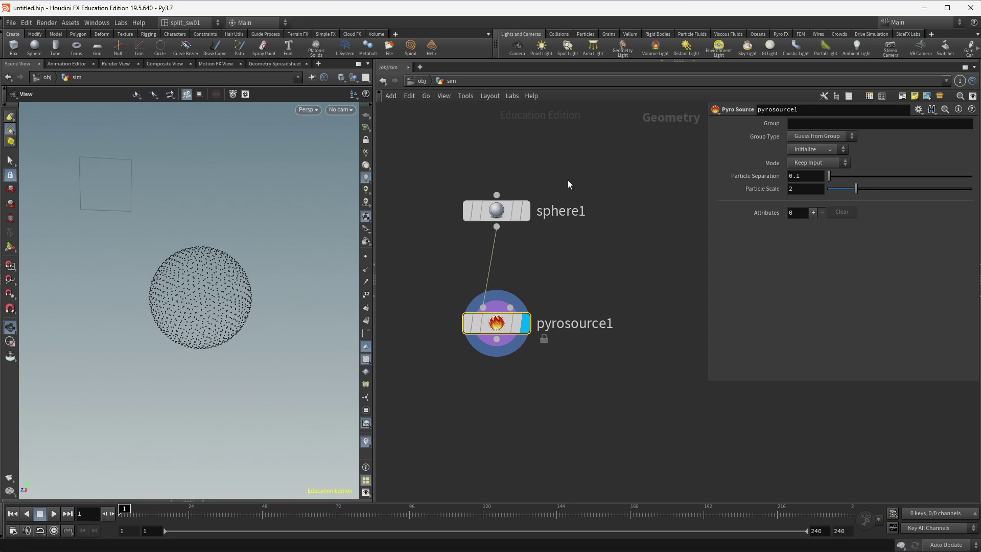
click(526, 211)
click(525, 323)
click(818, 163)
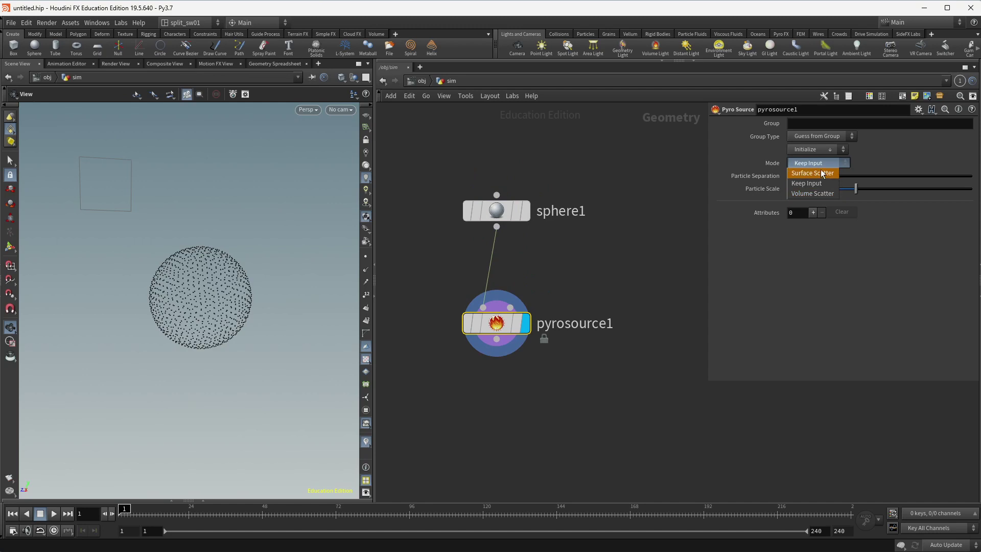
click(817, 173)
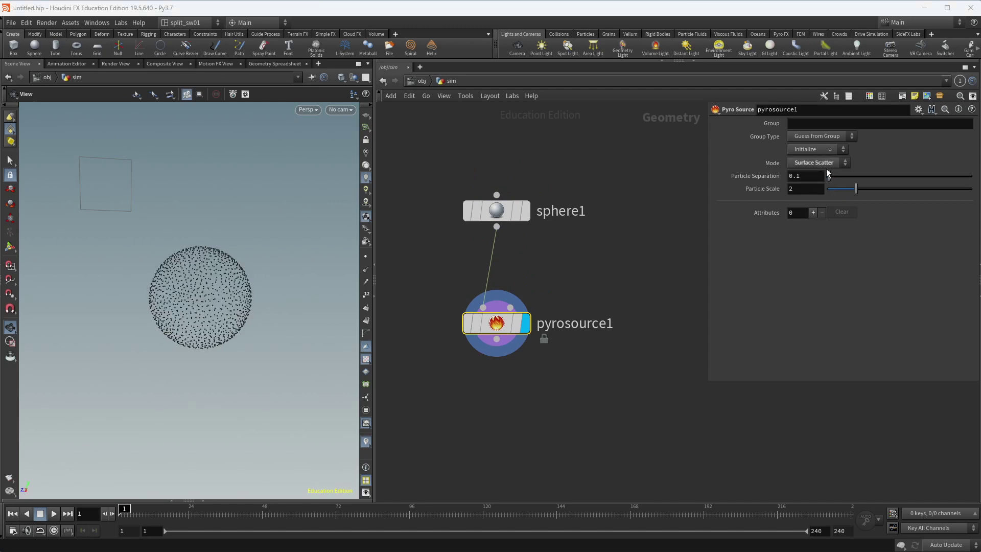
scroll(257, 291, up, 3)
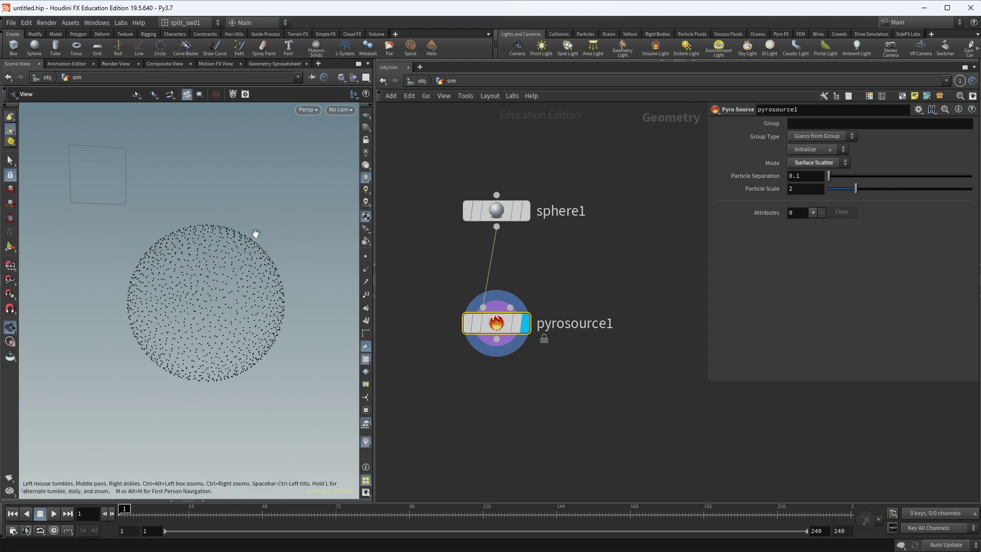
- Set pyrosource1's mode to Volume Scatter and inspect the points filling the sphere
click(822, 163)
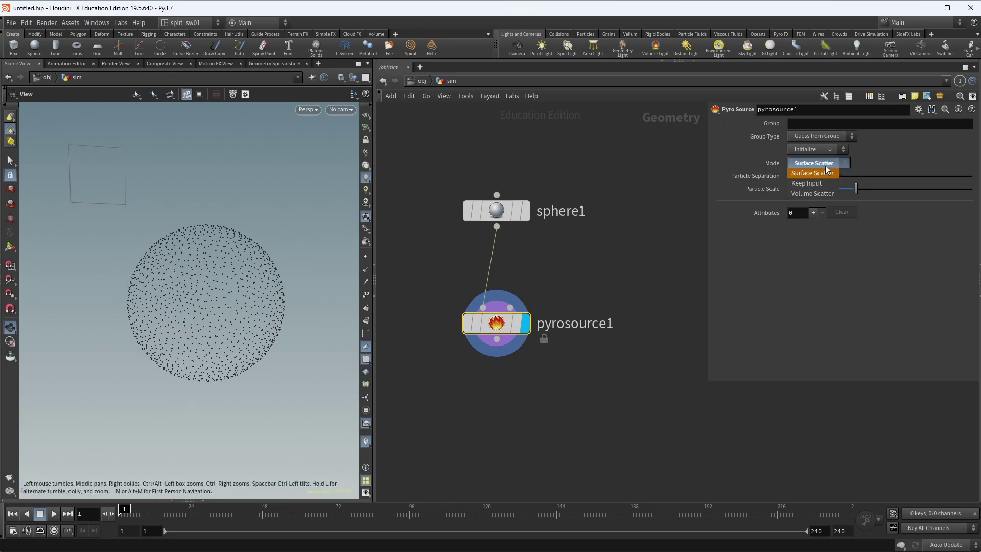
click(812, 193)
drag(210, 308, 192, 245)
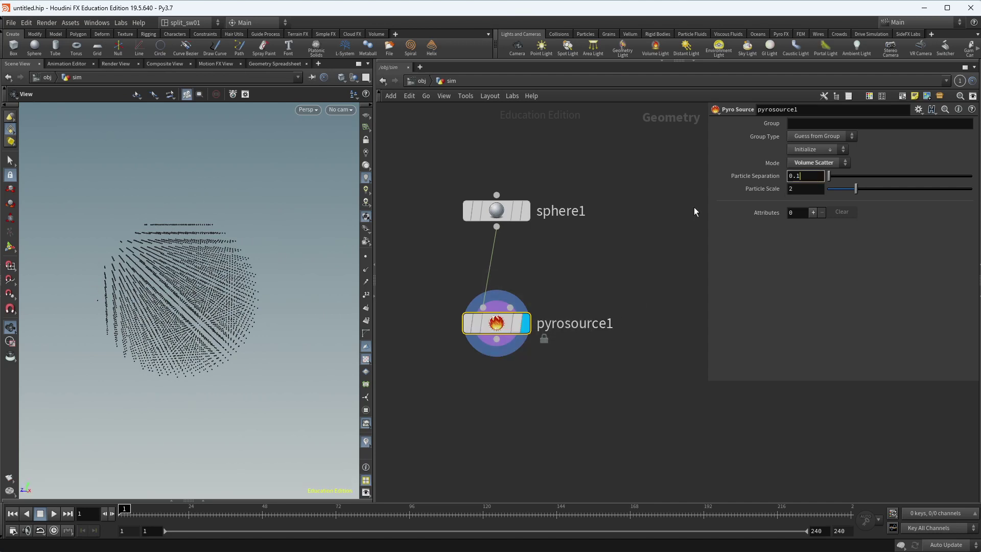
scroll(335, 245, up, 5)
scroll(215, 239, up, 3)
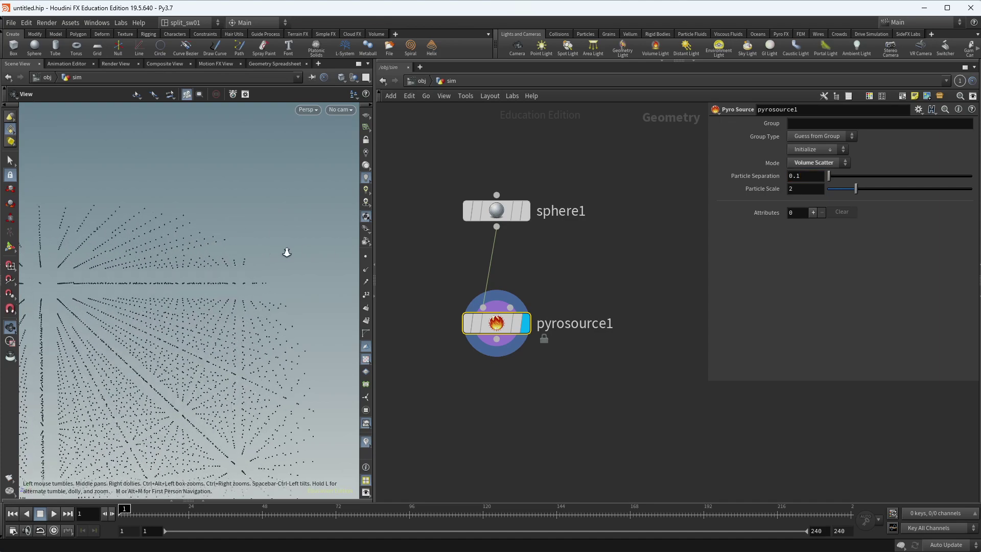
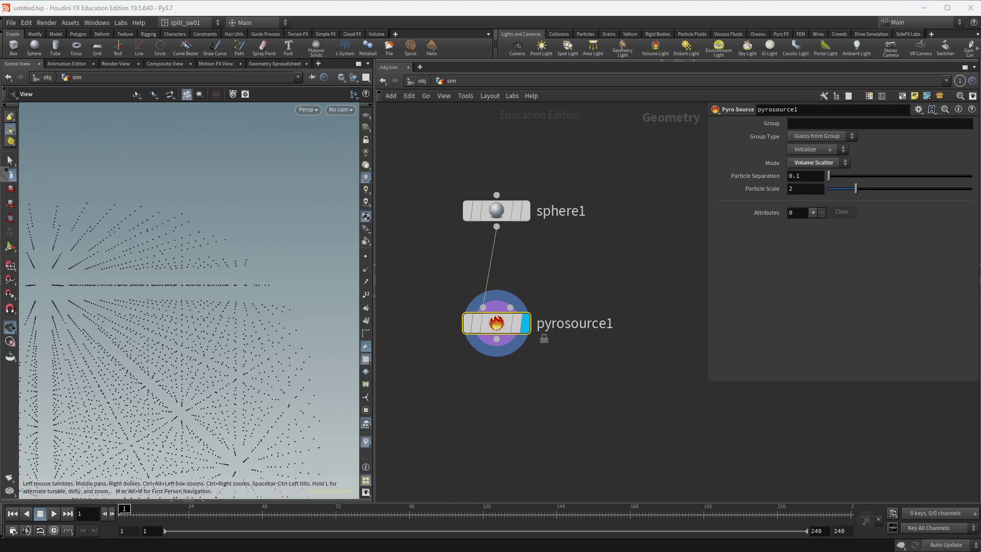
click(182, 214)
click(188, 93)
mouse_move(141, 178)
mouse_down()
mouse_move(247, 259)
mouse_move(169, 147)
mouse_move(125, 166)
mouse_move(244, 261)
mouse_move(231, 156)
mouse_move(153, 196)
mouse_up()
mouse_move(183, 155)
mouse_down()
mouse_move(208, 207)
mouse_move(187, 266)
mouse_up()
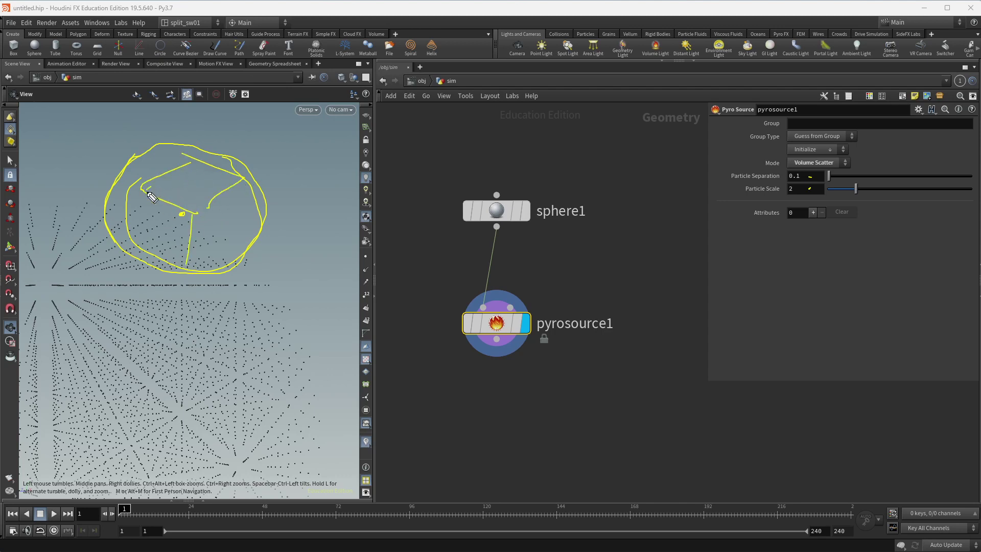
mouse_move(148, 189)
mouse_down()
mouse_move(188, 269)
mouse_move(245, 232)
mouse_up()
drag(249, 176, 250, 241)
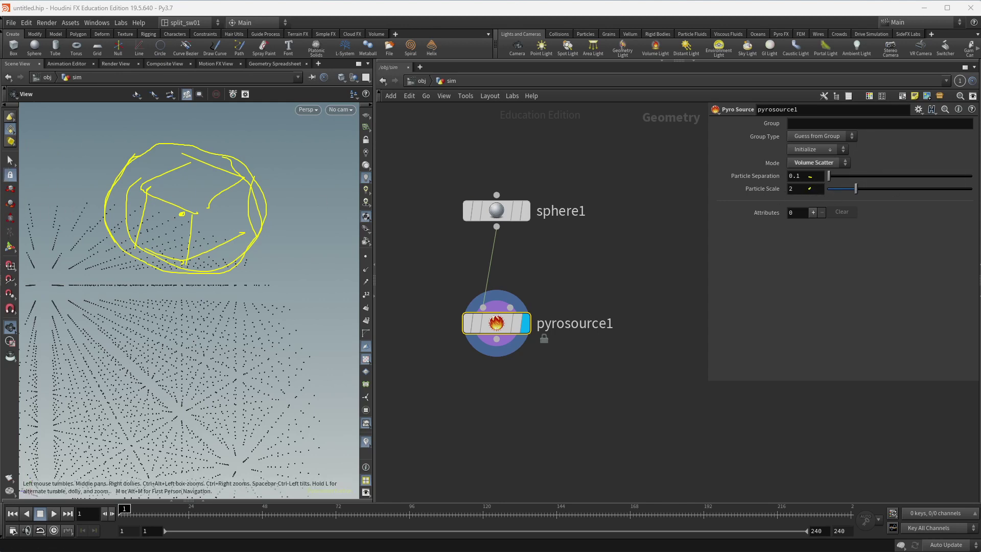
key(Escape)
- Add a Volume Rasterize Attributes node below pyrosource1, connect the pyro source's output to it and display its result
drag(593, 285, 480, 380)
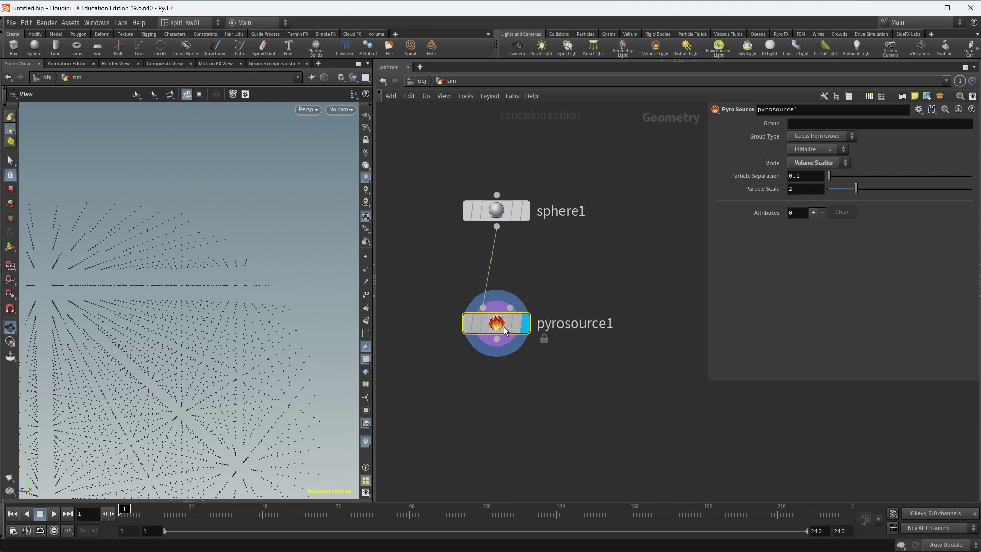
middle_drag(539, 416, 549, 384)
key(Tab)
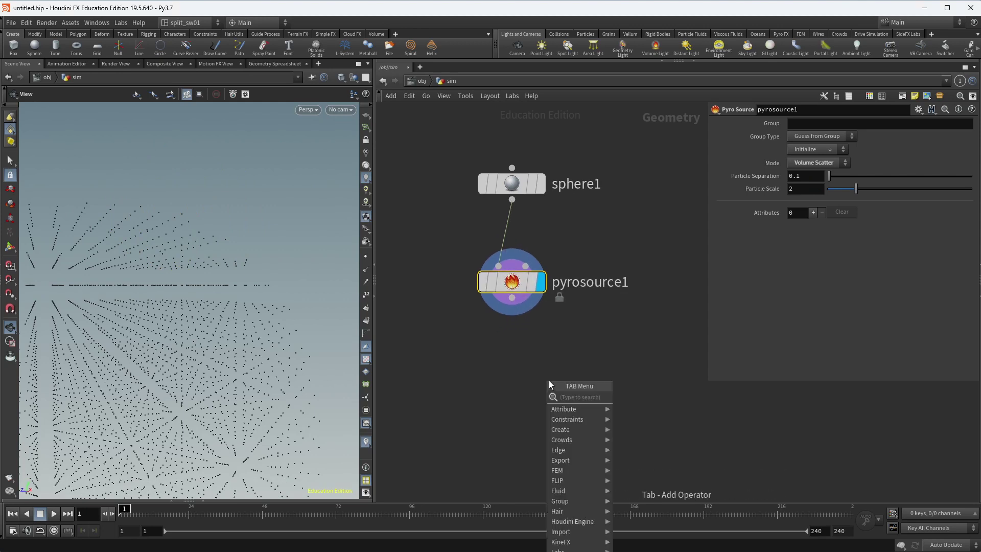
text(rast)
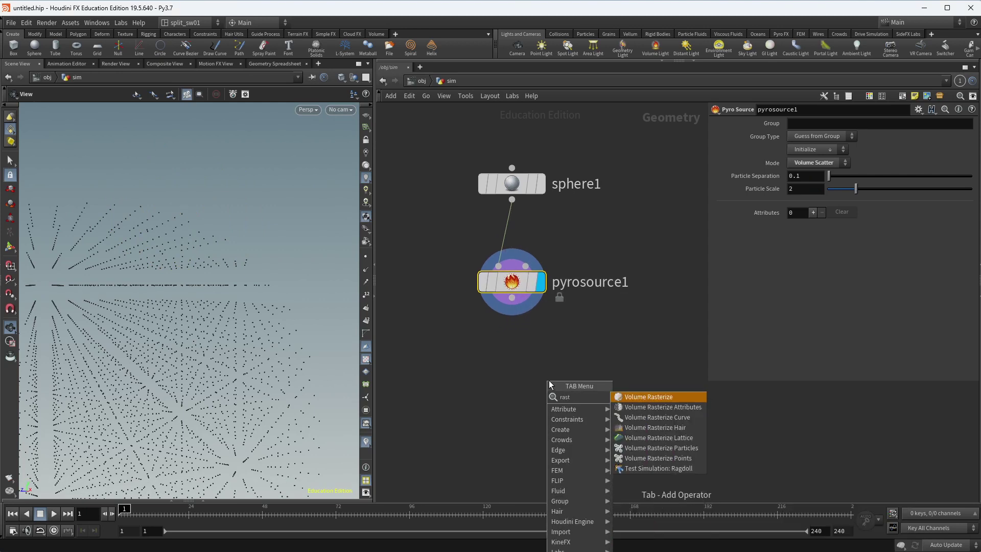
key(Down)
key(Return)
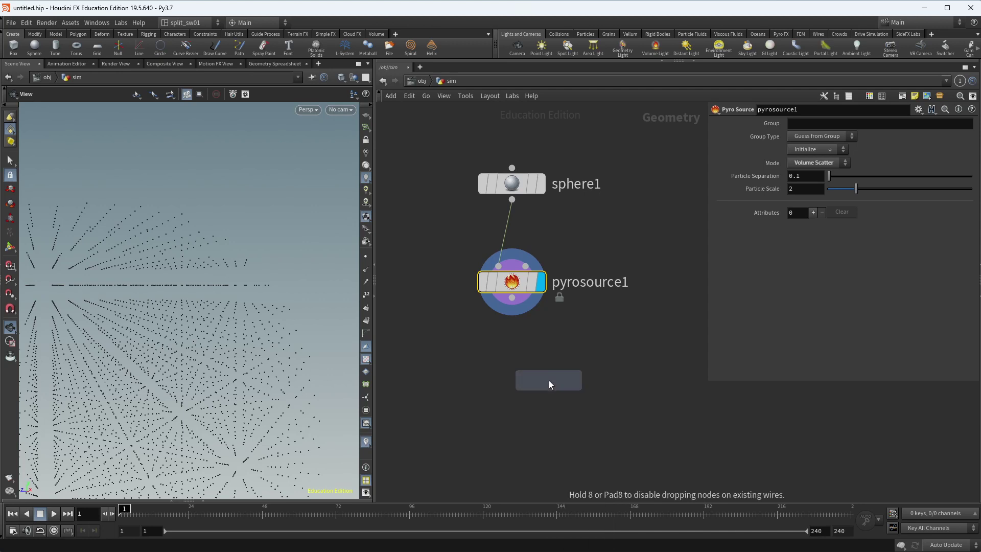
click(548, 380)
drag(511, 298, 509, 404)
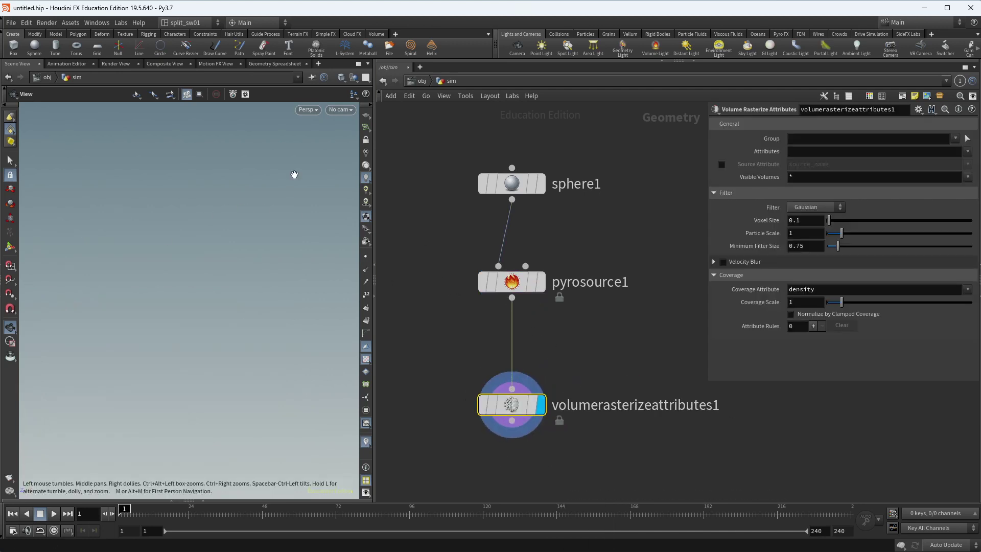
- Initialize pyrosource1 with the Source Smoke preset to add density and temperature attributes
click(797, 222)
click(491, 280)
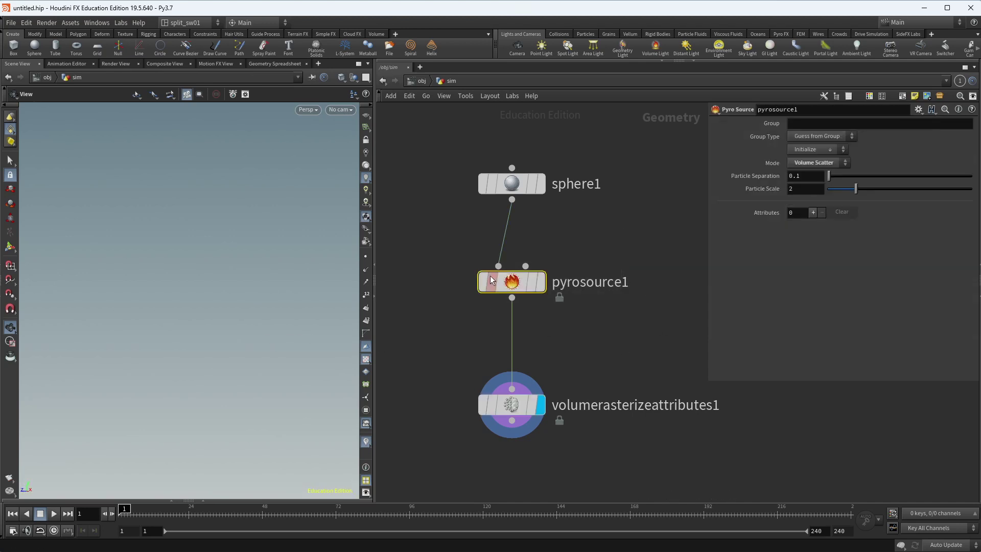
click(823, 150)
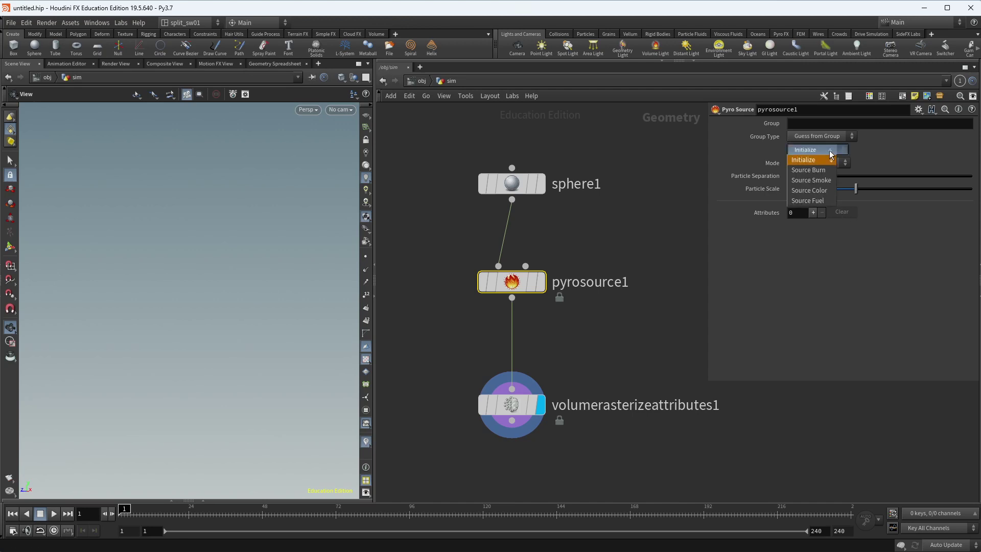
click(822, 180)
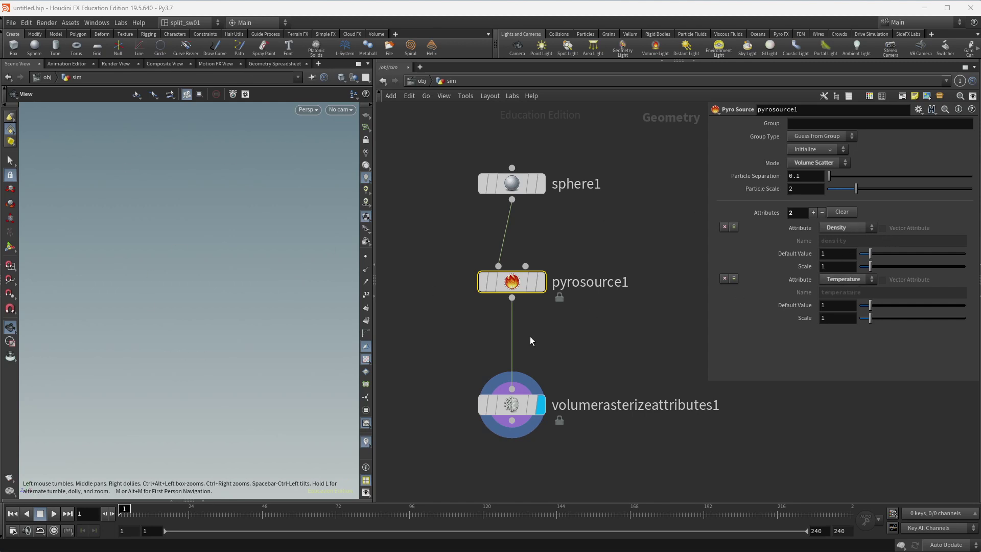
drag(604, 335, 532, 411)
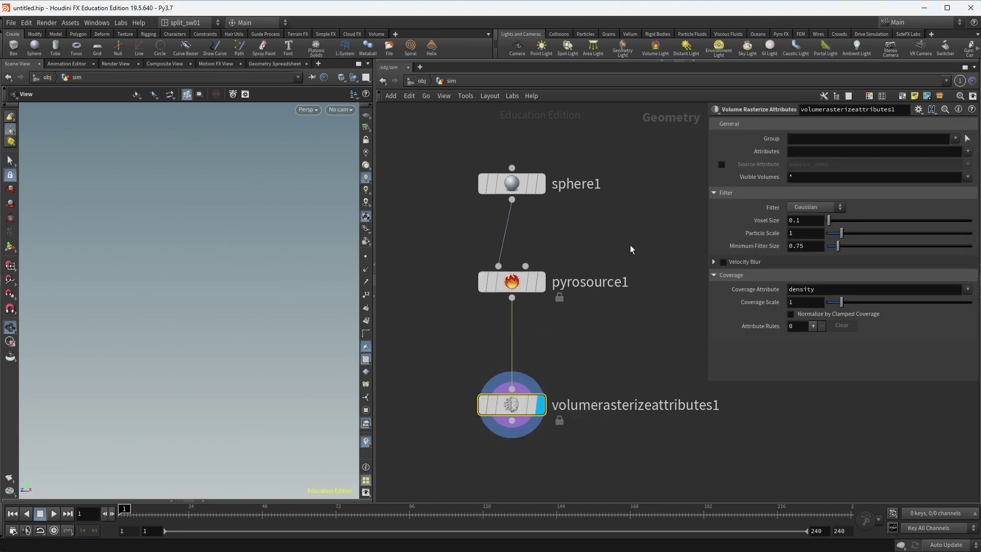
key(ctrl+z)
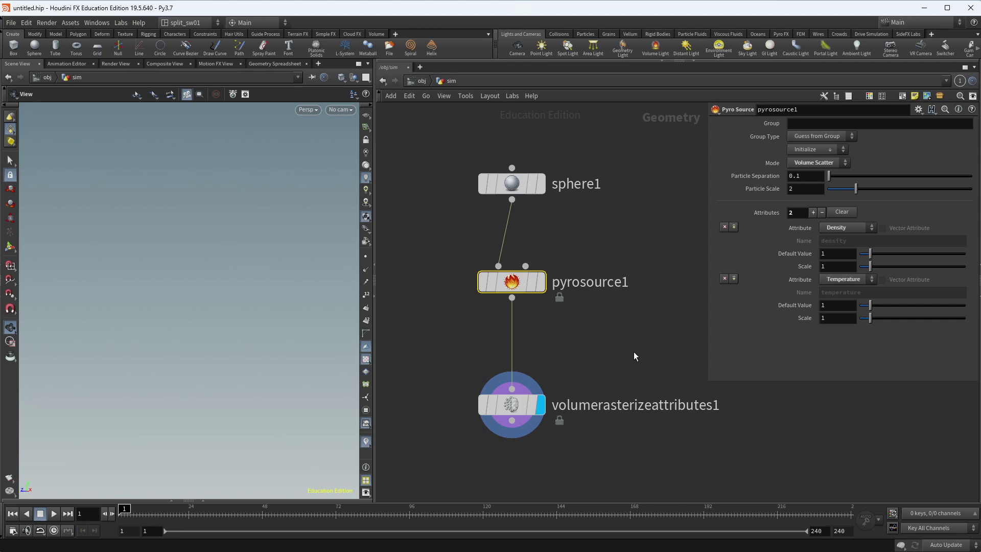
drag(634, 352, 532, 412)
key(ctrl+z)
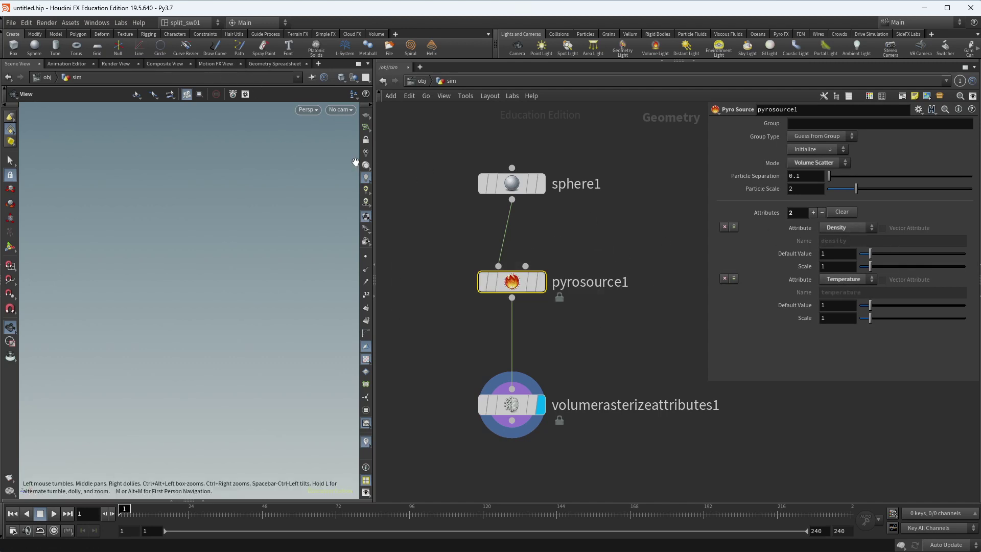
- Check the density and temperature values of pyrosource1's points in the Geometry Spreadsheet, and return to the scene view
click(278, 65)
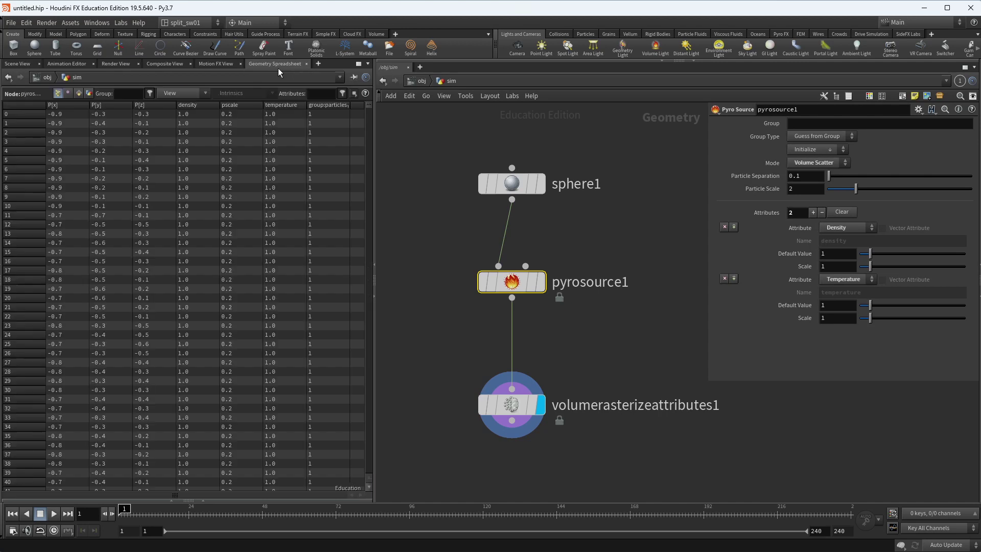
click(283, 105)
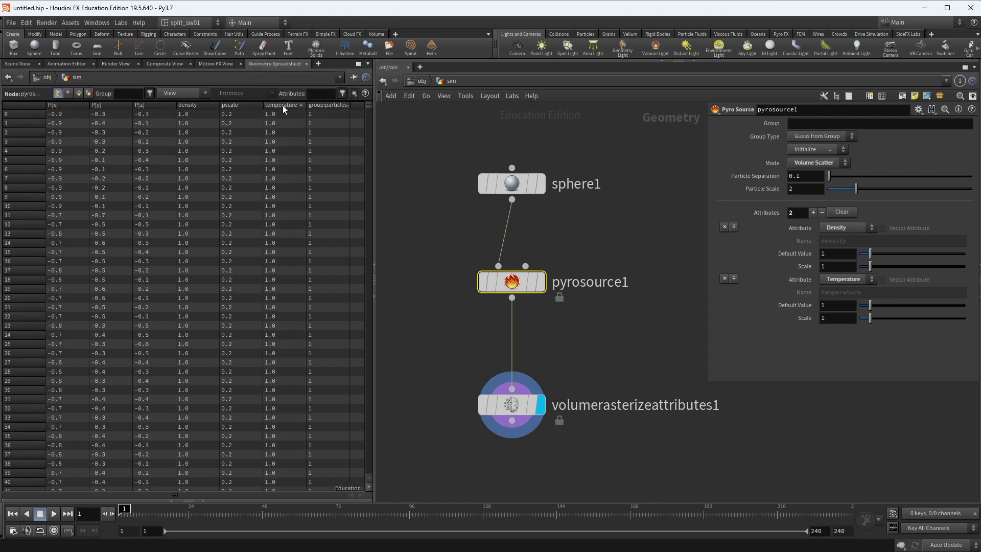
click(183, 105)
click(192, 105)
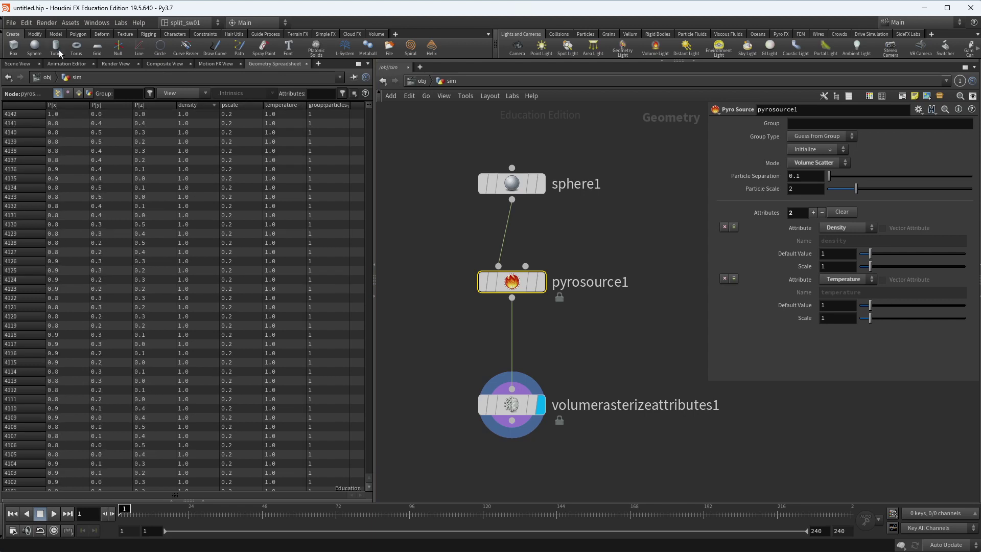
click(18, 64)
- Set the attributes to rasterize on volumerasterizeattributes1 to density
middle_drag(713, 302, 723, 266)
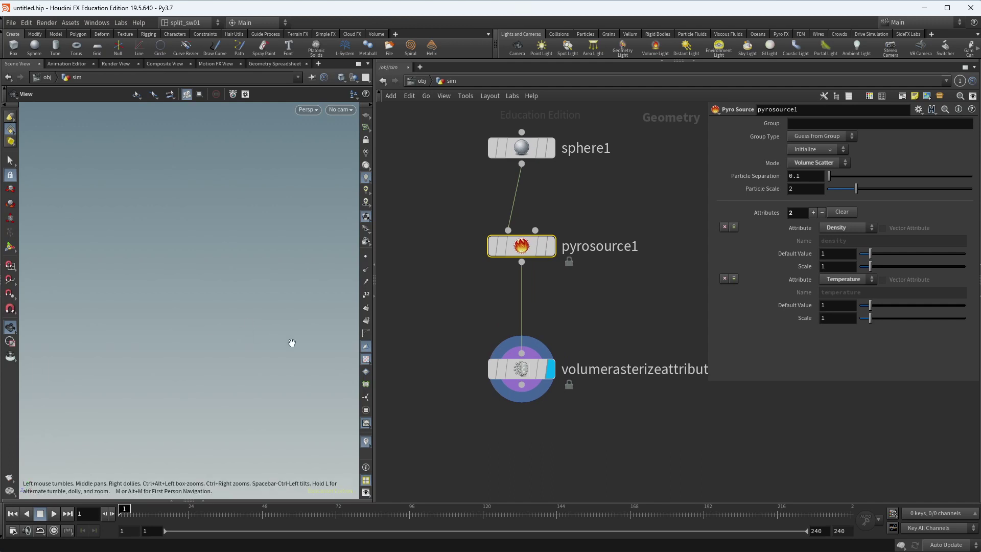
drag(621, 329, 560, 375)
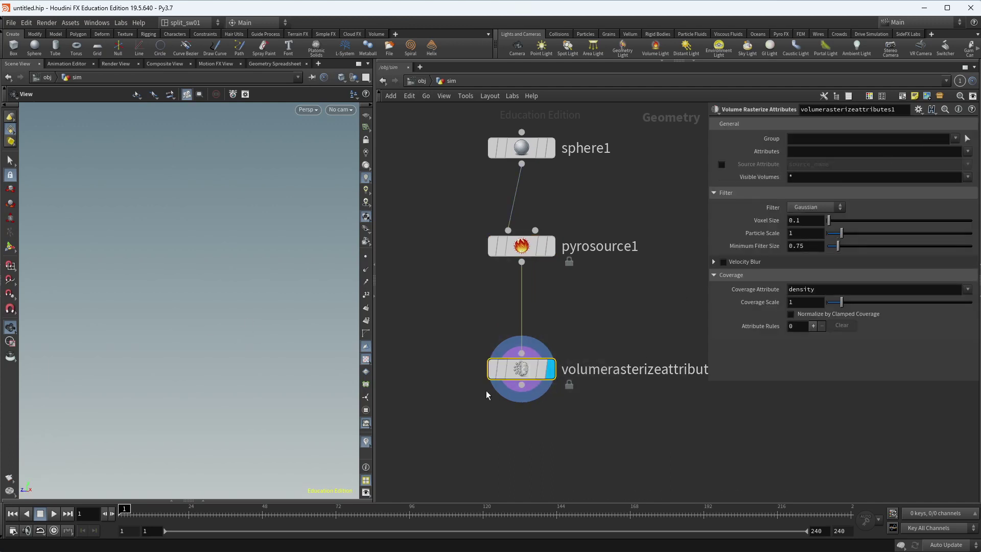
middle_drag(620, 328, 549, 347)
mouse_move(442, 380)
scroll(442, 383, up, 2)
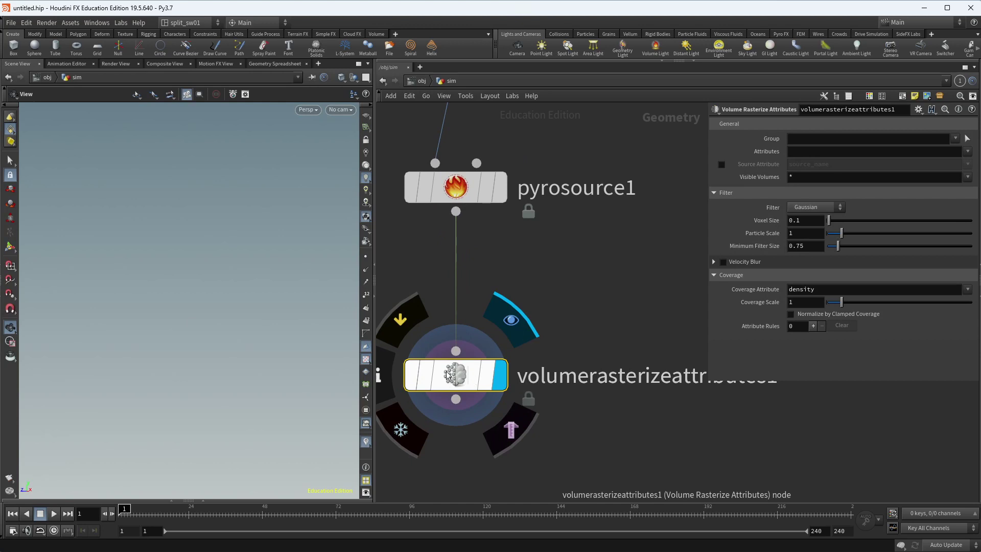
click(968, 153)
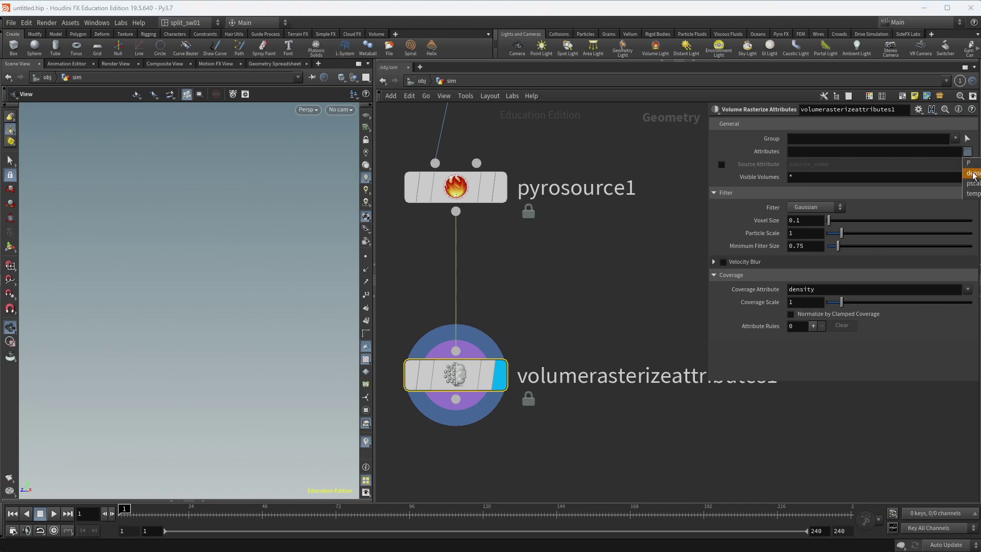
click(973, 174)
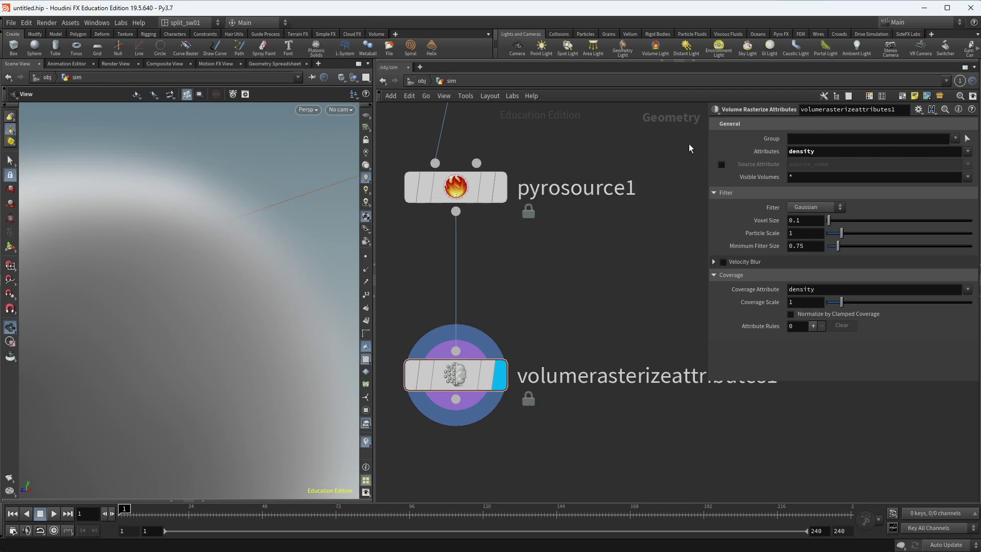
- Hide the parameter overlay in the network editor and switch the desktop layout to Build
key(p)
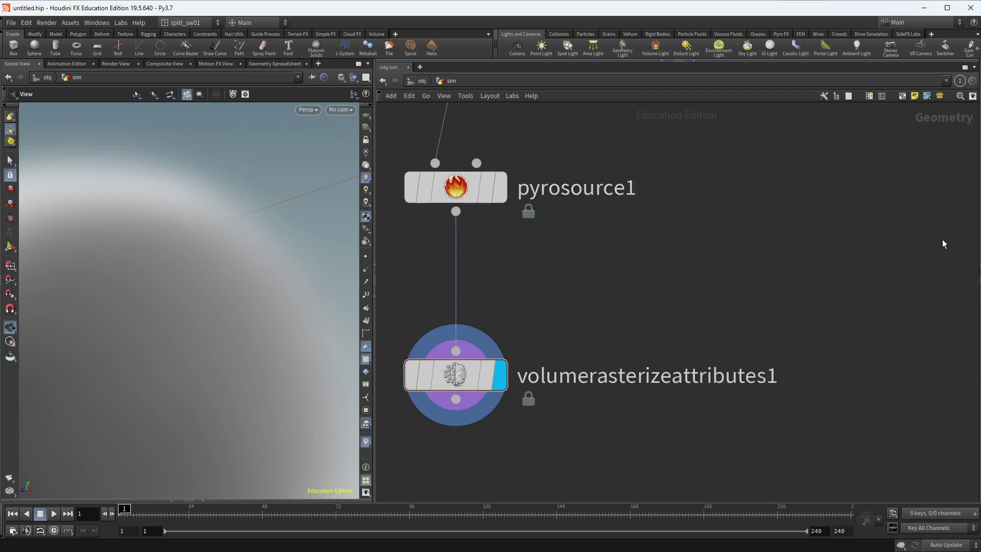
drag(977, 260, 654, 245)
drag(251, 231, 376, 231)
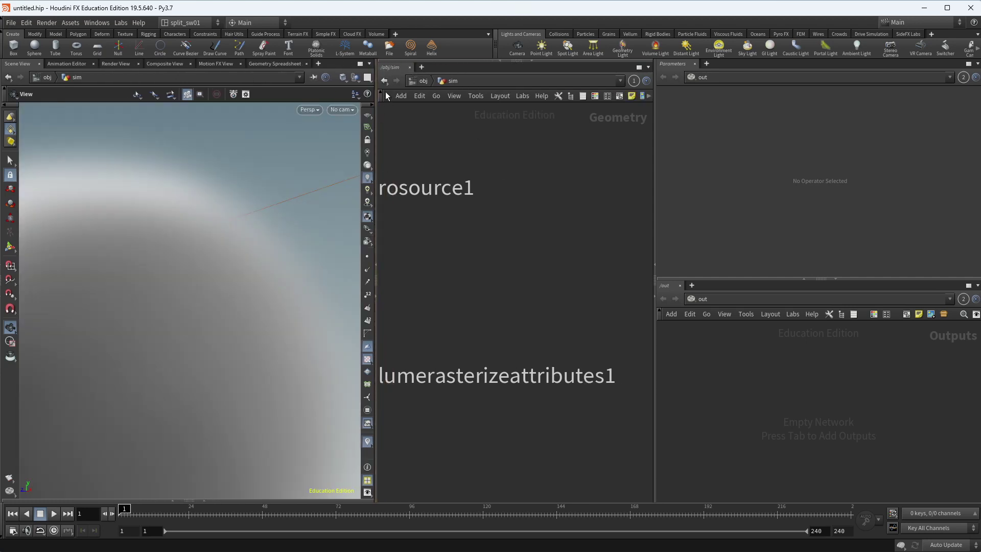
click(188, 23)
click(186, 54)
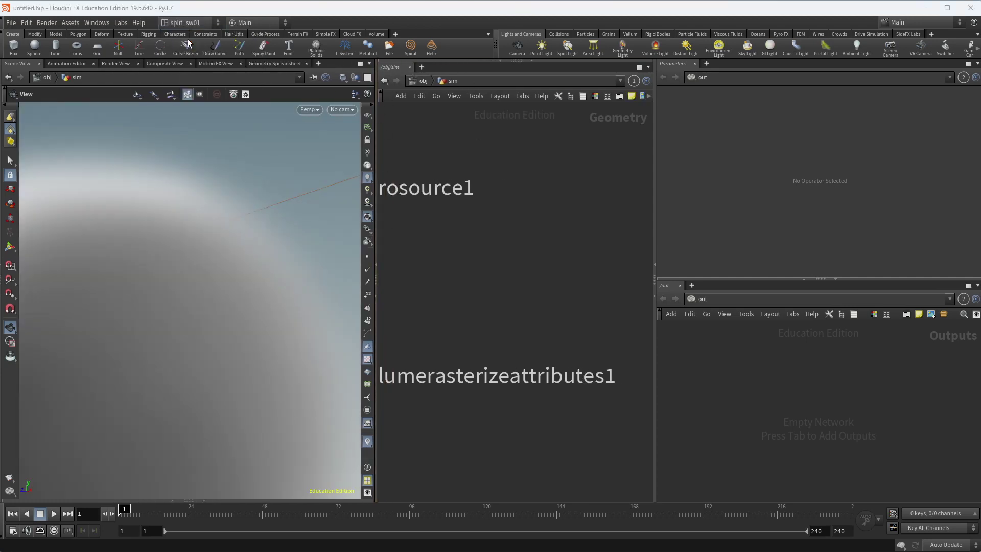
click(192, 26)
click(194, 43)
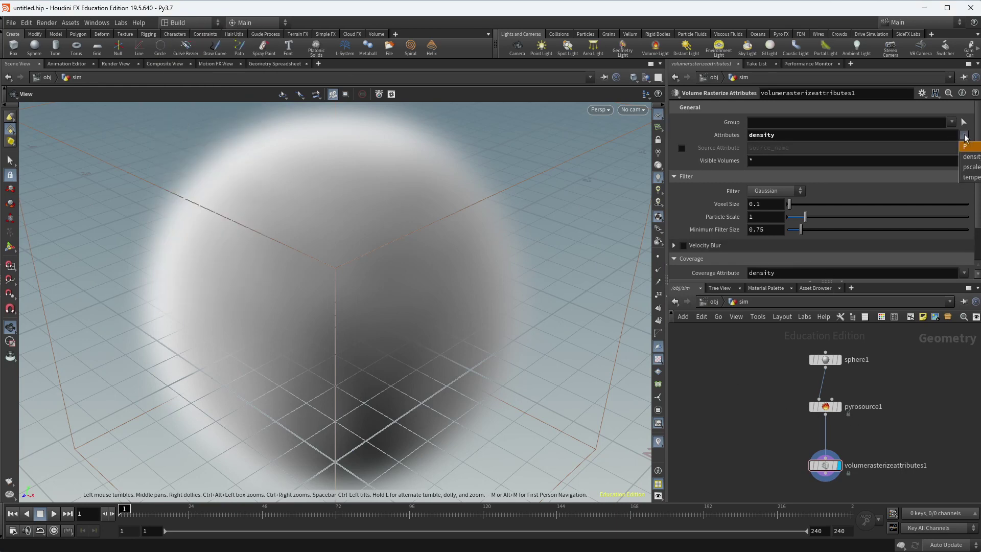
- Switch the desktop layout to Build_sw01, enter the sim network and widen the viewport and parameter area
click(185, 22)
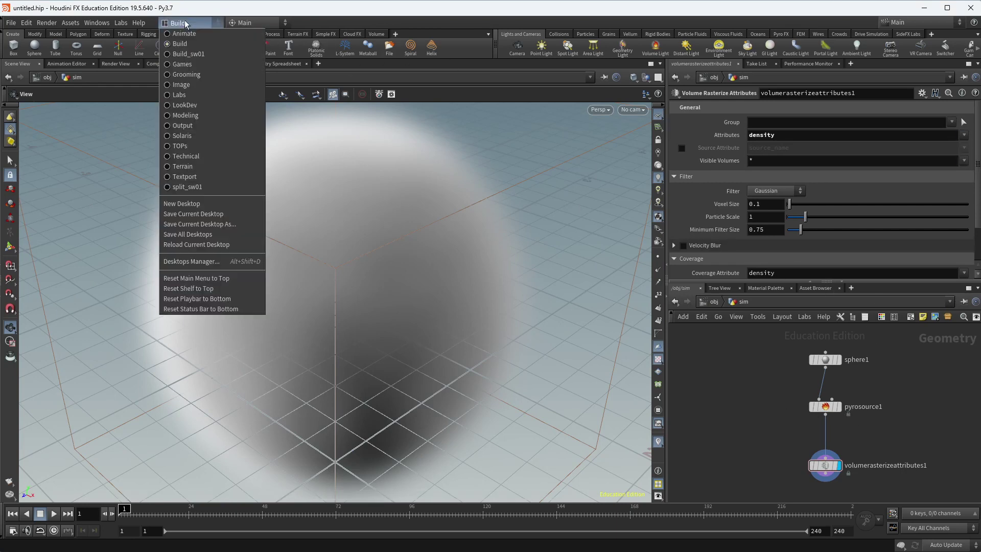
click(208, 56)
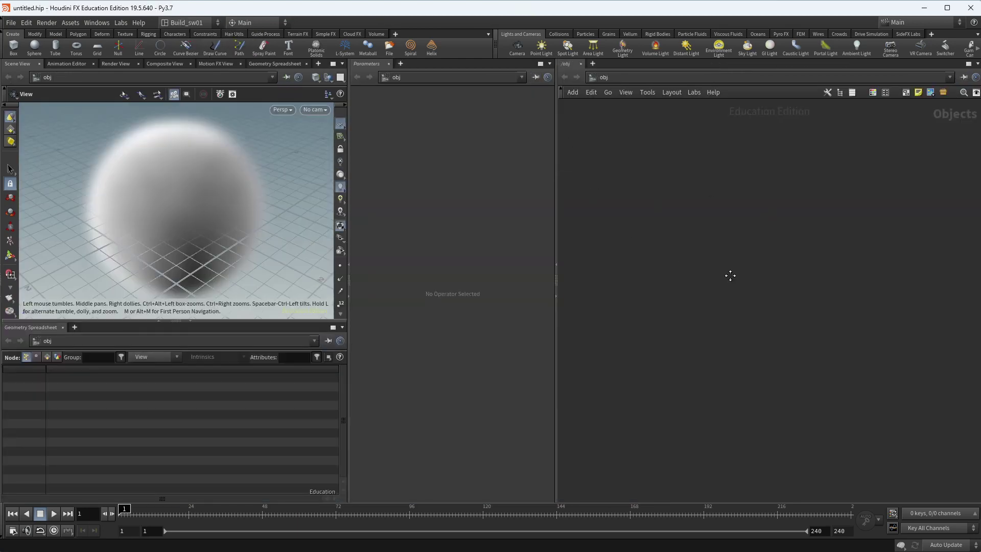
double_click(770, 204)
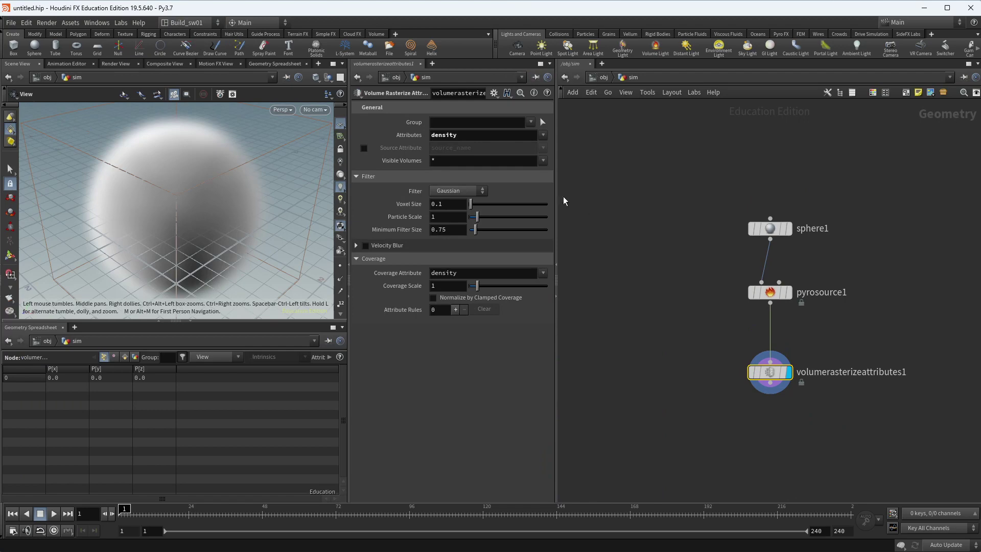
drag(556, 199, 616, 246)
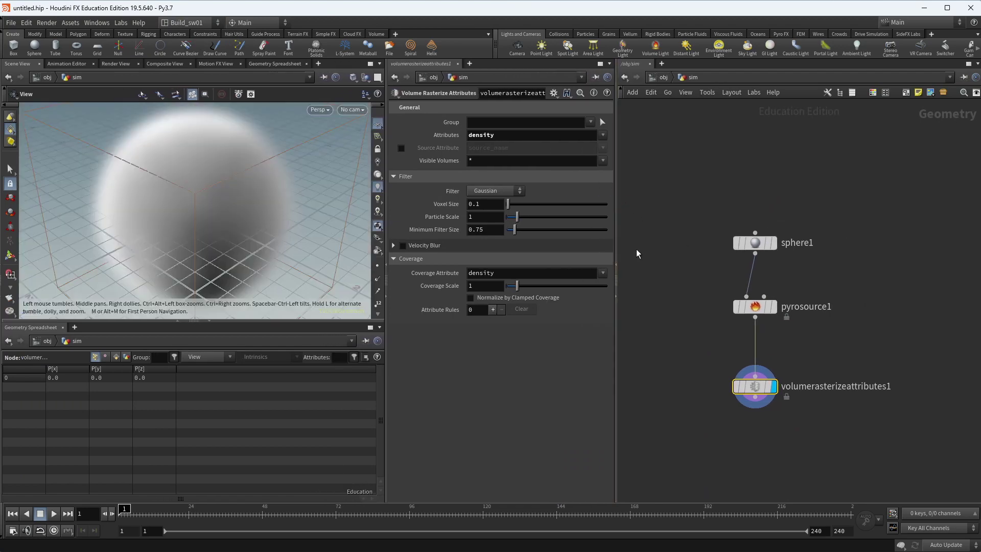
- Add temperature to the density attribute rasterized by volumerasterizeattributes1, and enlarge the viewport above the Geometry Spreadsheet
drag(838, 271, 729, 316)
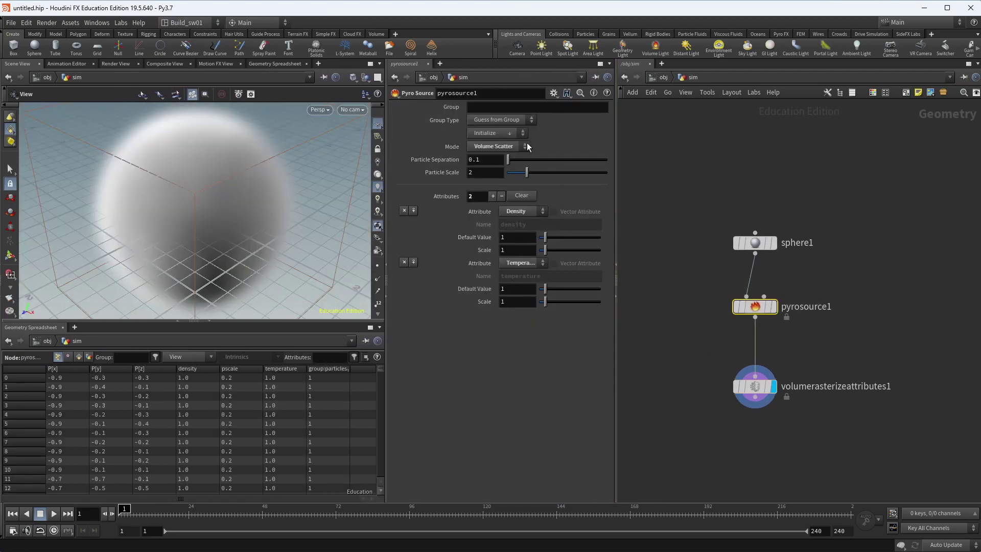
drag(836, 356, 728, 404)
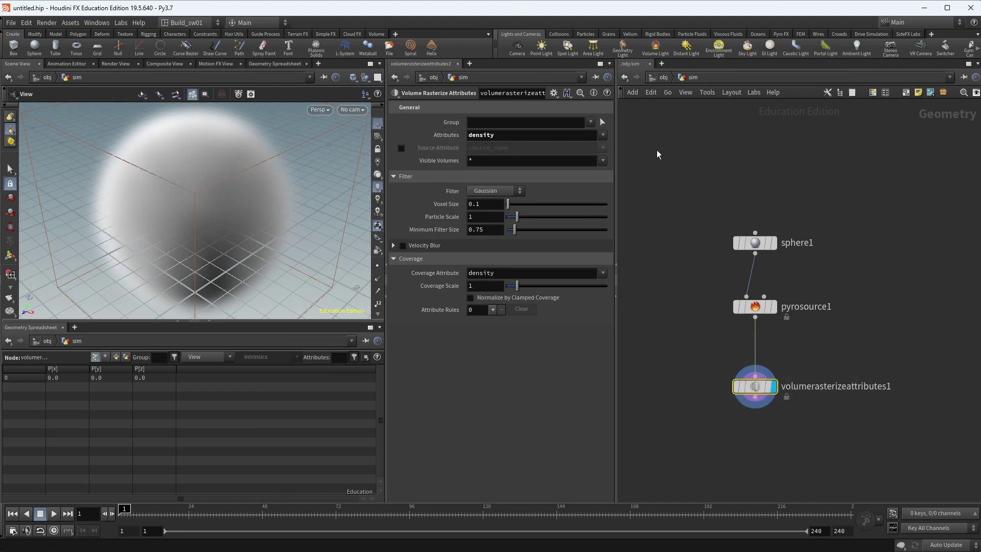
click(603, 135)
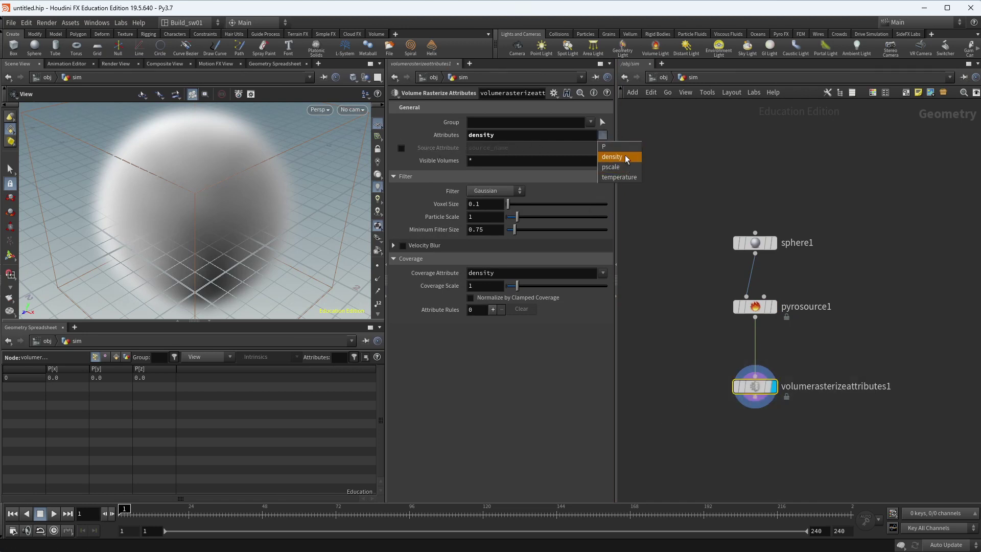
click(619, 177)
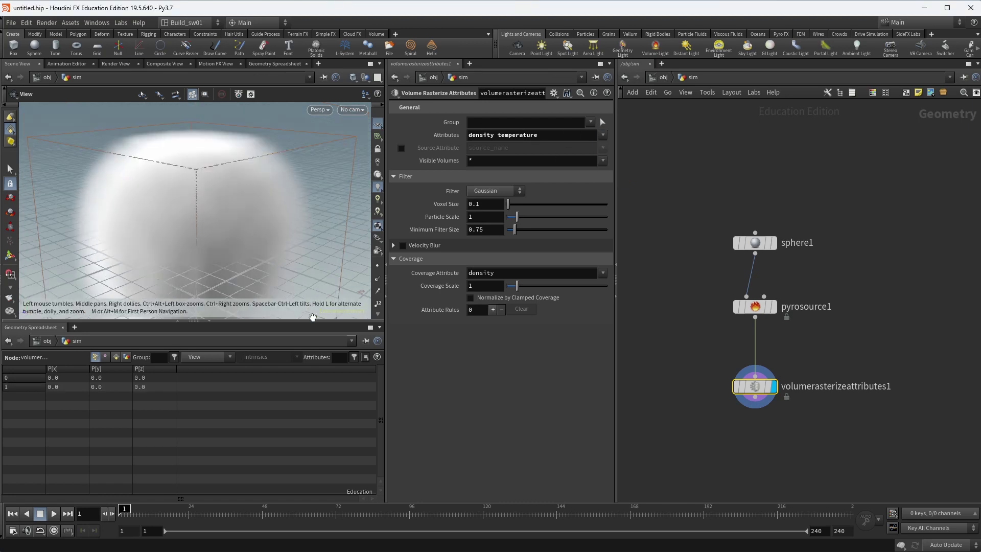
drag(233, 329, 232, 353)
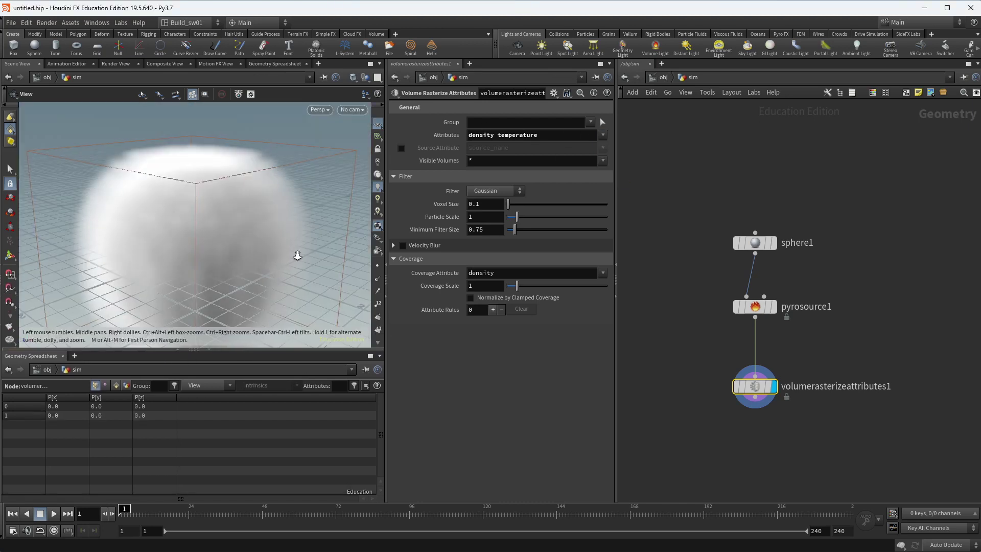
drag(293, 246, 317, 230)
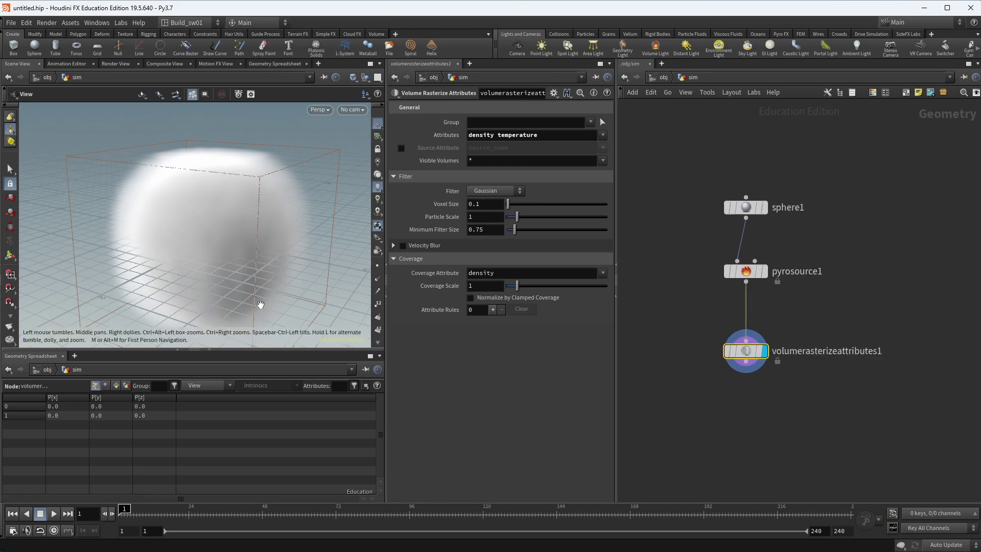
- Expand the Velocity Blur settings of volumerasterizeattributes1 and enable Normalize by Clamped Coverage
click(392, 246)
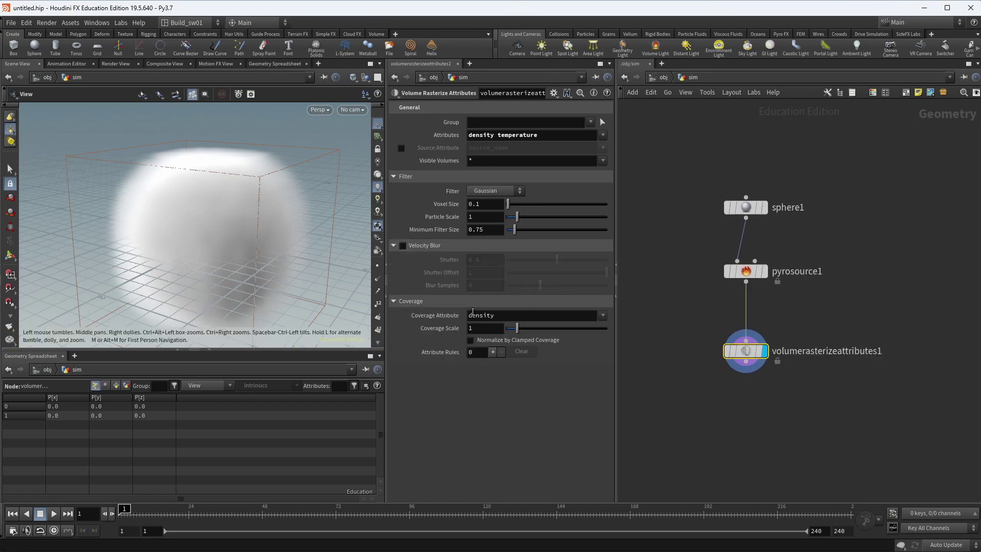
scroll(810, 367, up, 3)
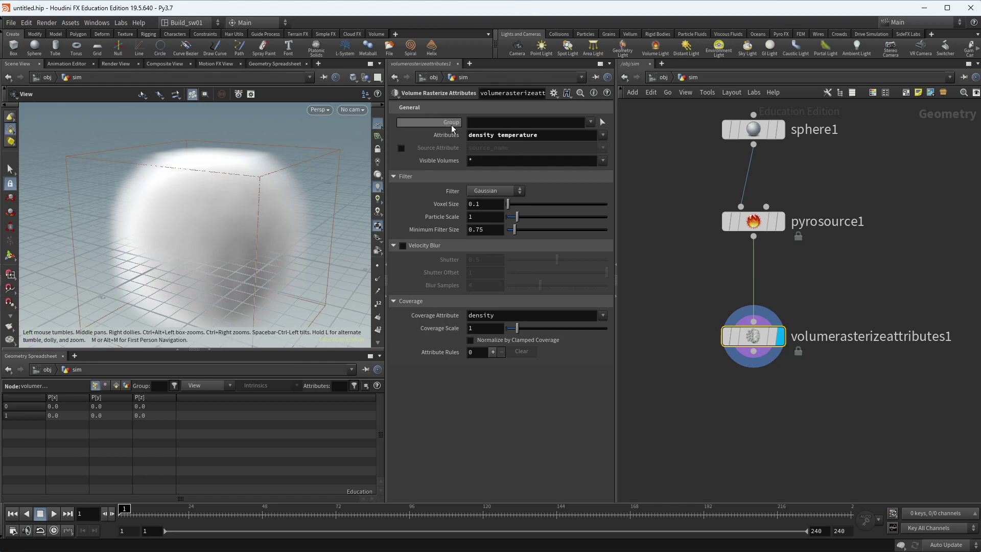
click(526, 340)
drag(259, 215, 289, 221)
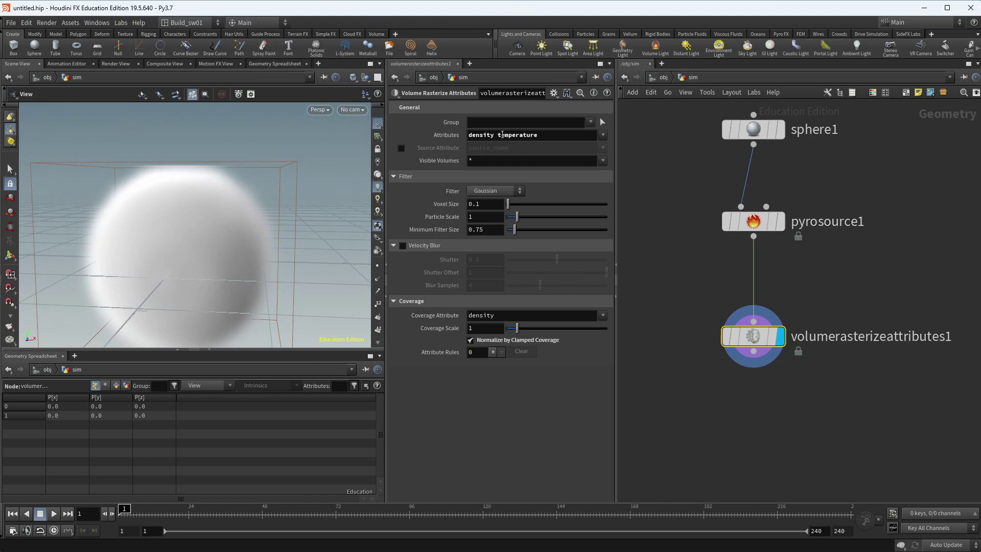
click(499, 134)
drag(499, 134, 568, 134)
double_click(512, 317)
drag(346, 300, 267, 257)
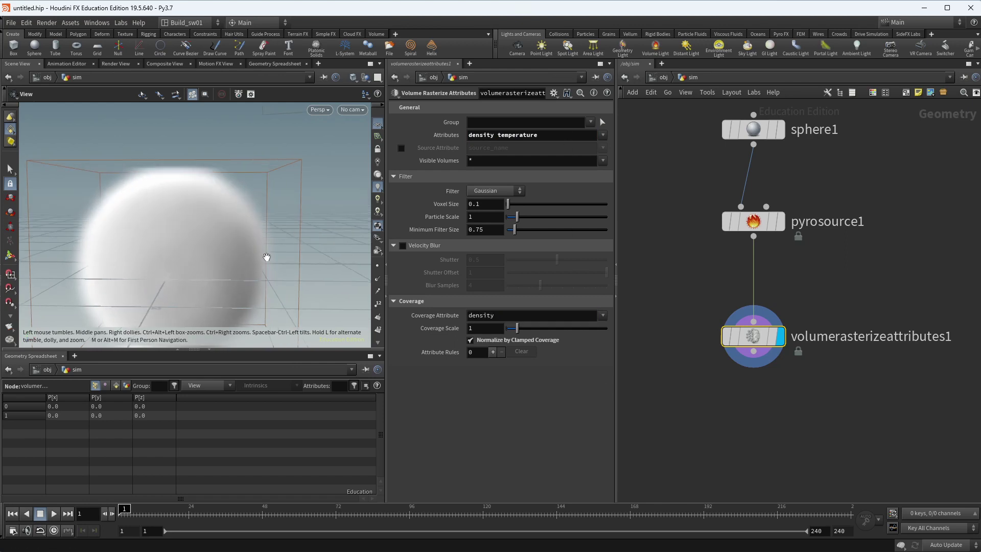
- Examine the rasterized sphere volume up close in the front view
key(space+3)
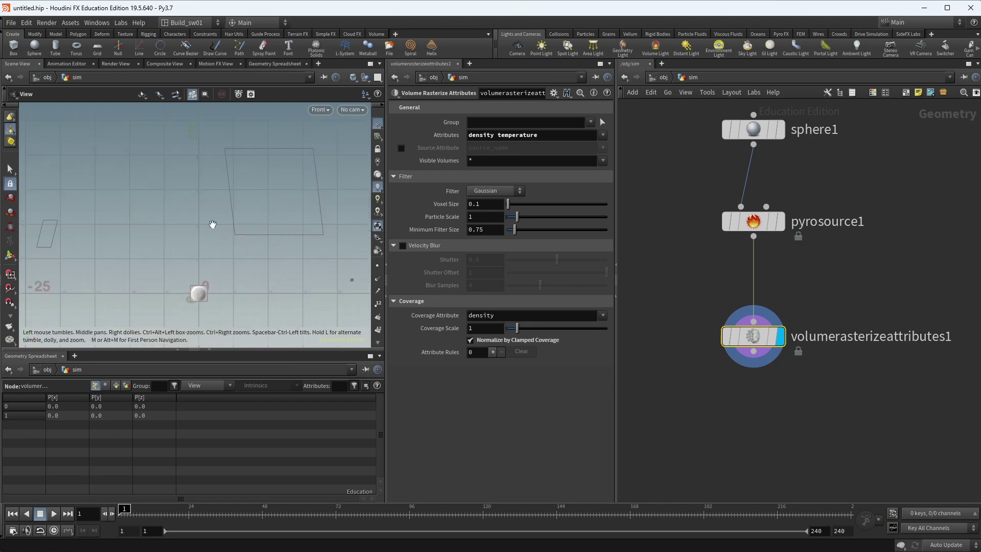
scroll(188, 274, up, 6)
middle_drag(176, 271, 166, 135)
right_drag(166, 135, 230, 221)
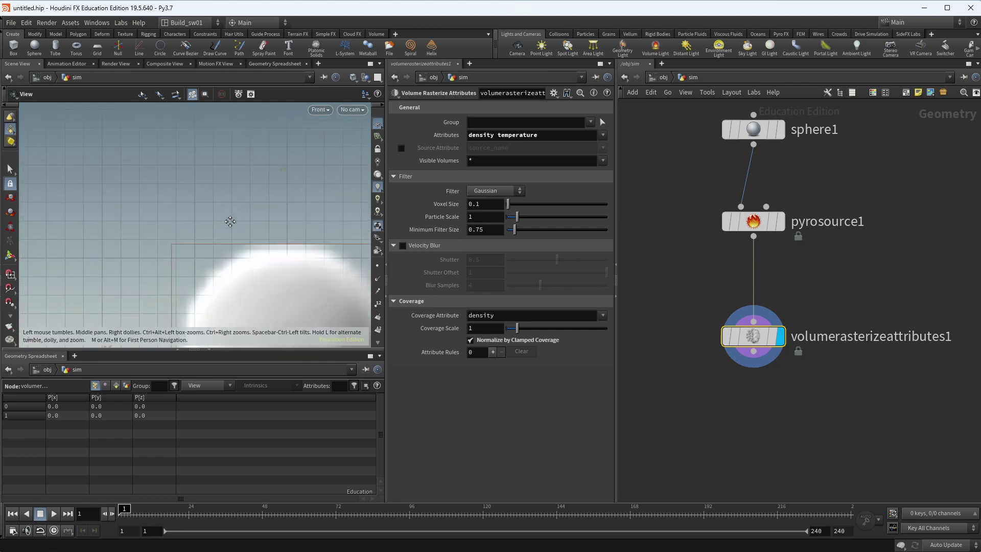
middle_drag(229, 221, 208, 179)
middle_drag(289, 183, 254, 149)
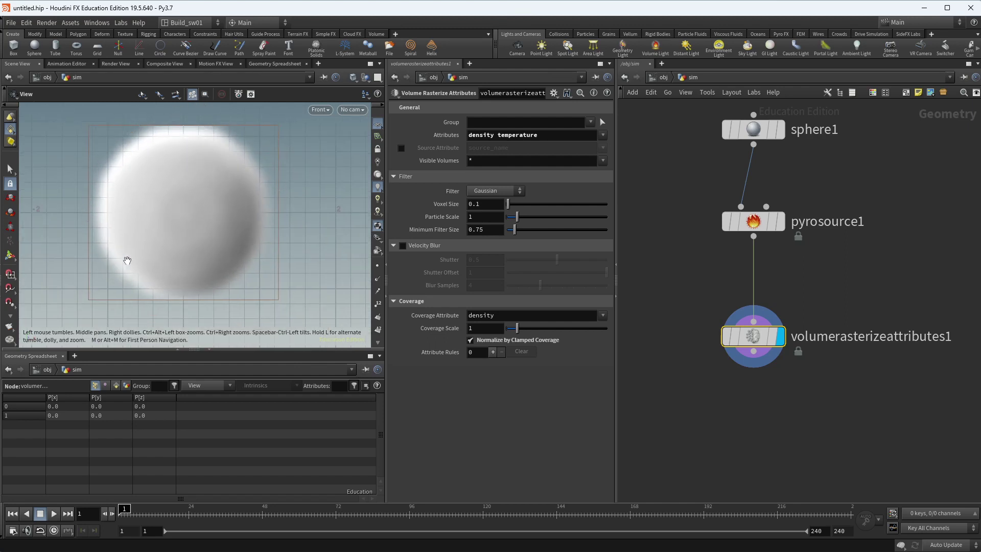
middle_drag(229, 204, 232, 213)
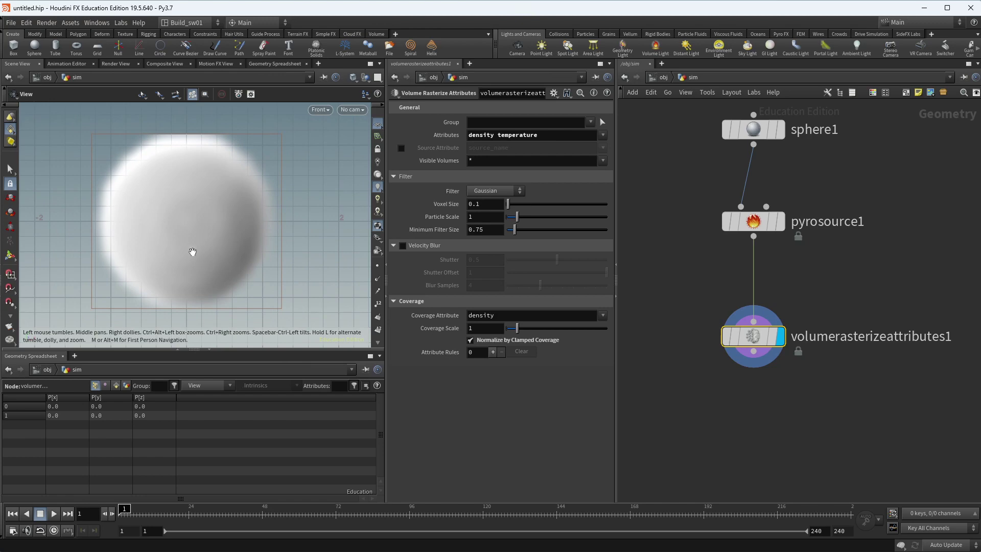
- Set the viewport's volume quality to High and turn volume filtering off in the display options
key(d)
drag(183, 151, 317, 158)
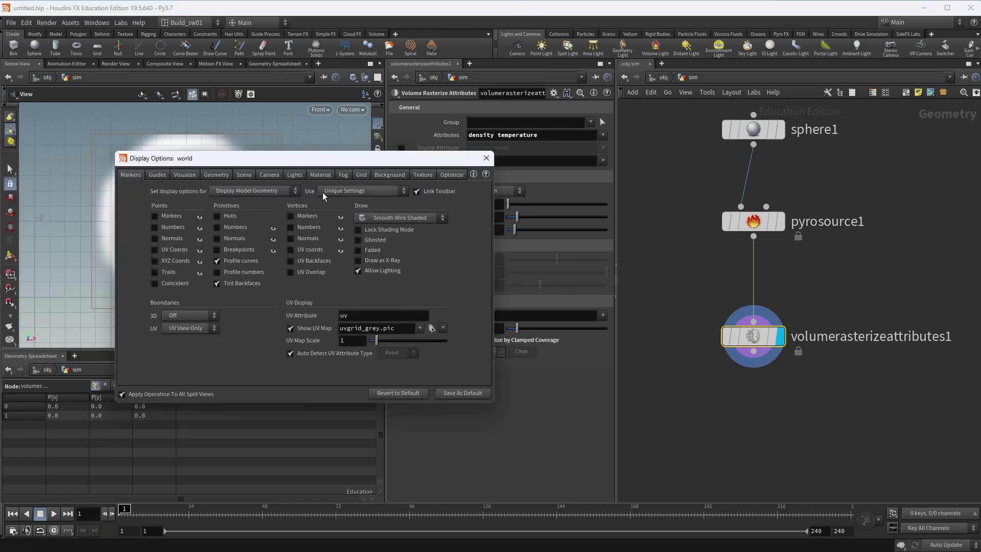
click(216, 174)
click(206, 259)
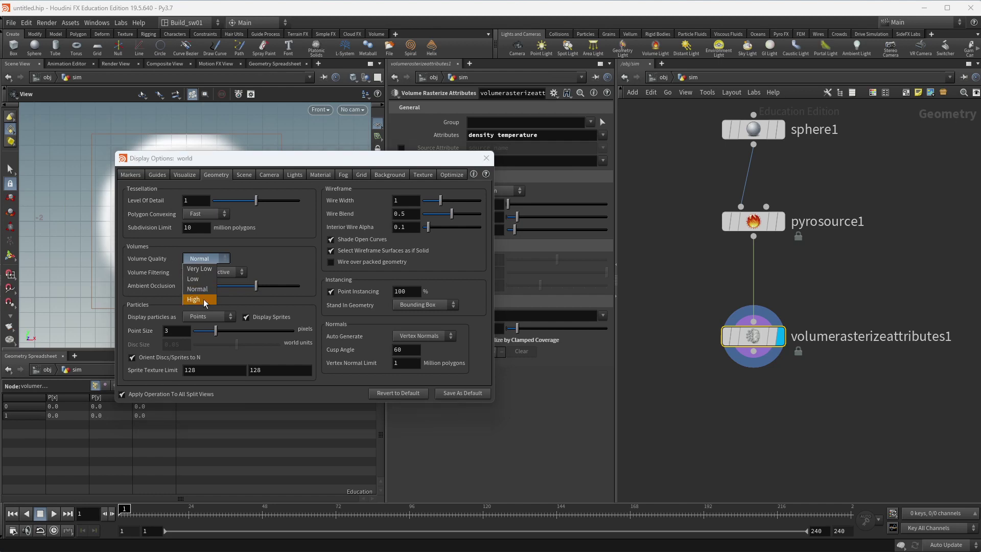
click(196, 299)
click(207, 272)
click(202, 270)
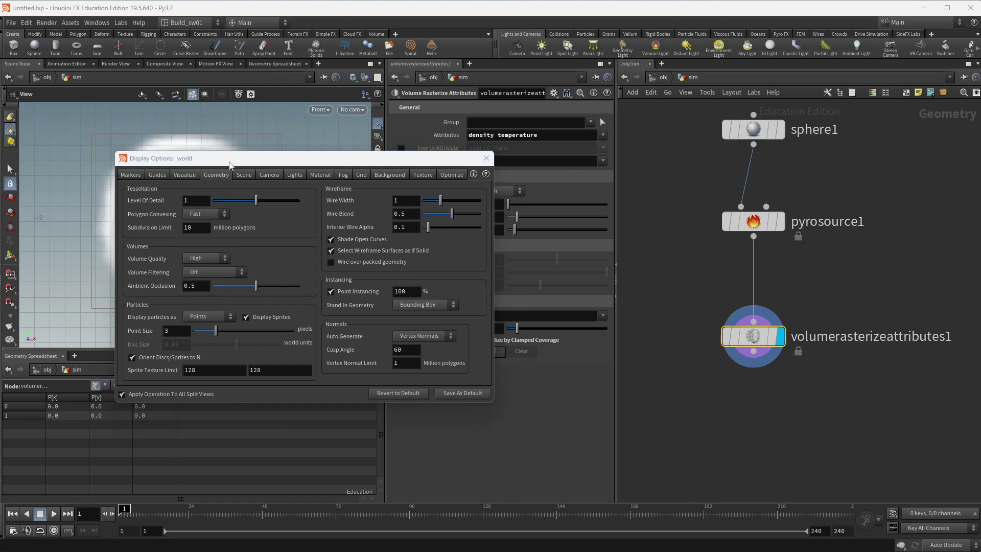
drag(230, 162, 452, 161)
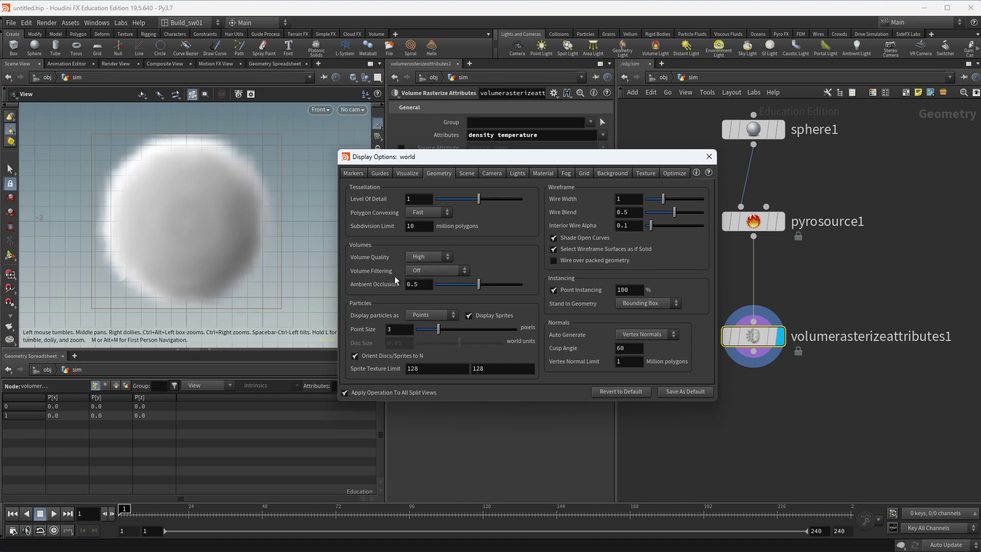
click(709, 157)
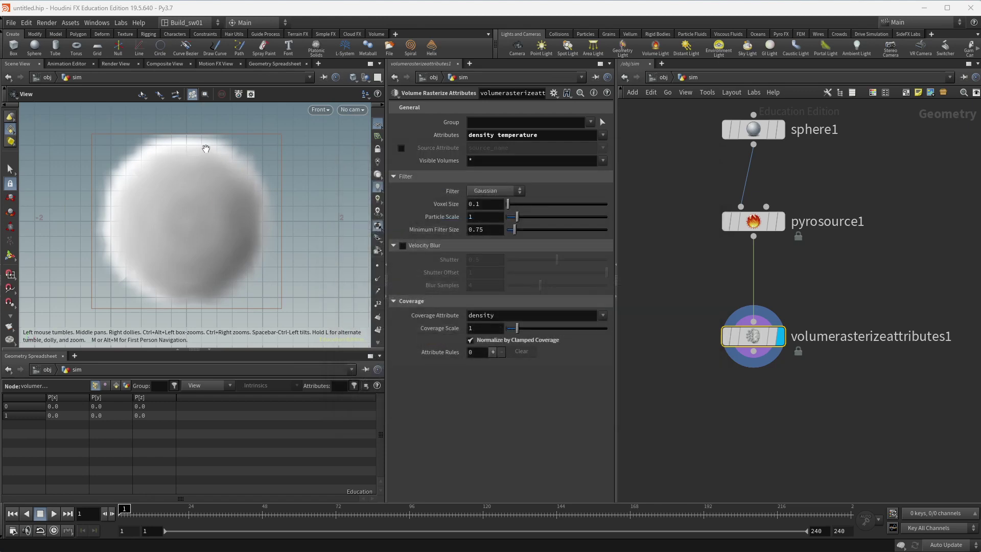
- Compare the volume's edges with Normalize by Clamped Coverage off and on in the front and perspective views
click(550, 344)
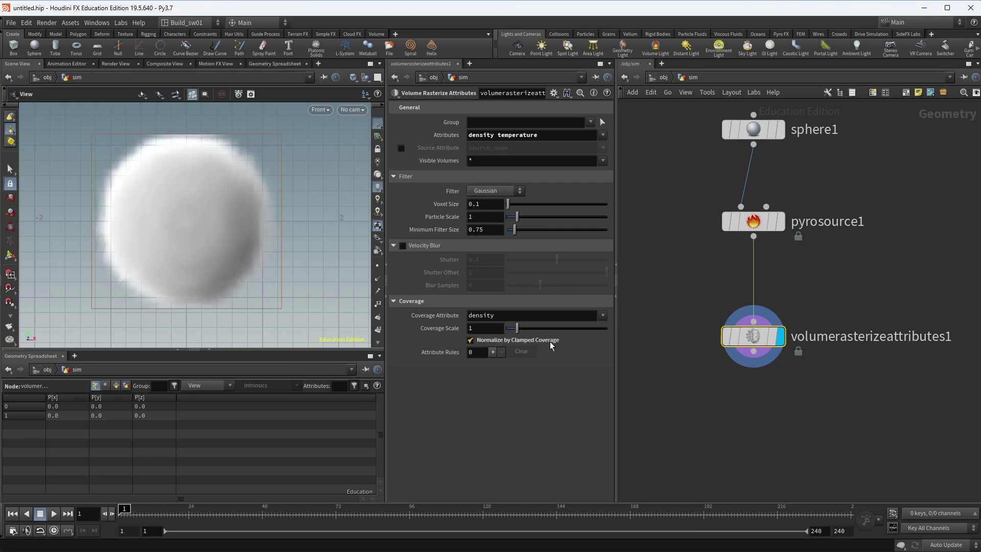
scroll(241, 152, up, 5)
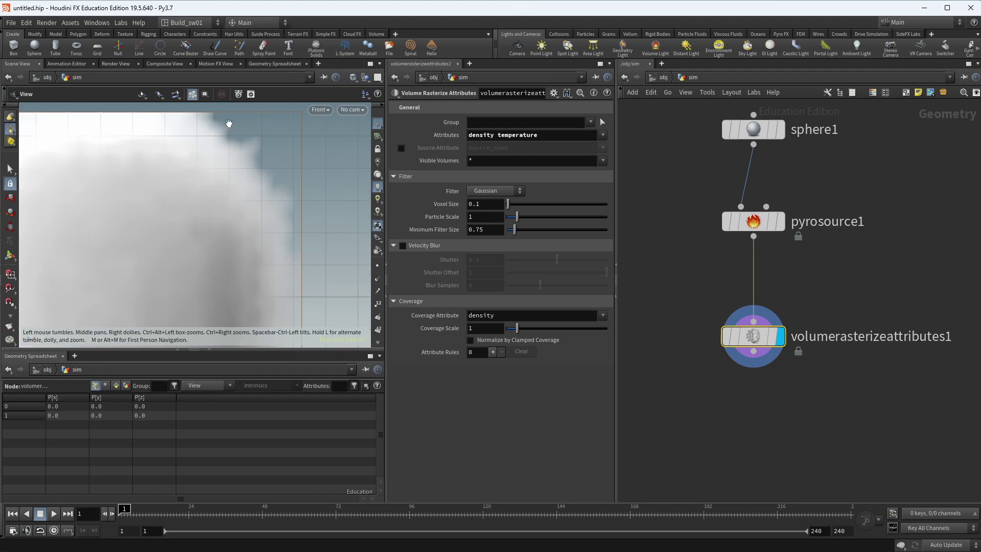
scroll(300, 234, down, 5)
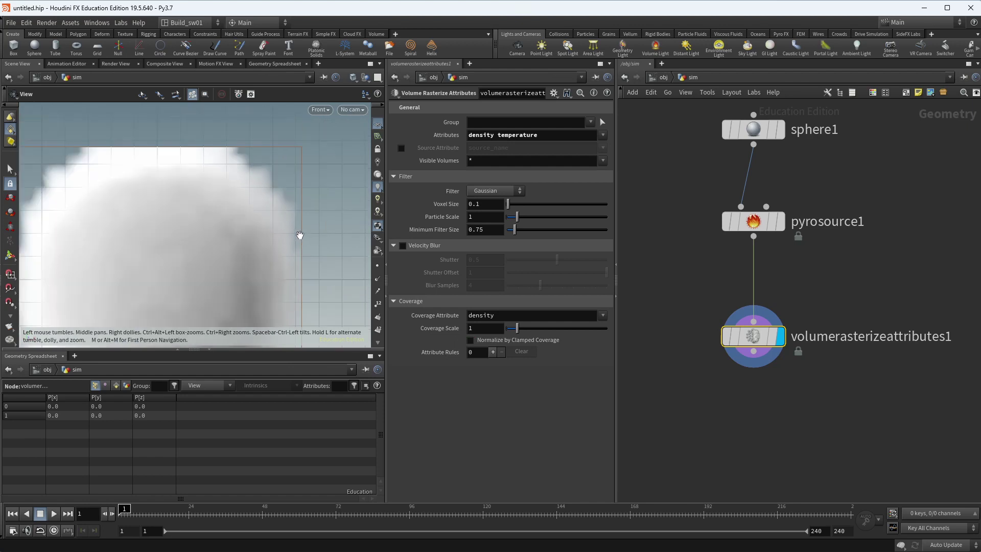
click(519, 340)
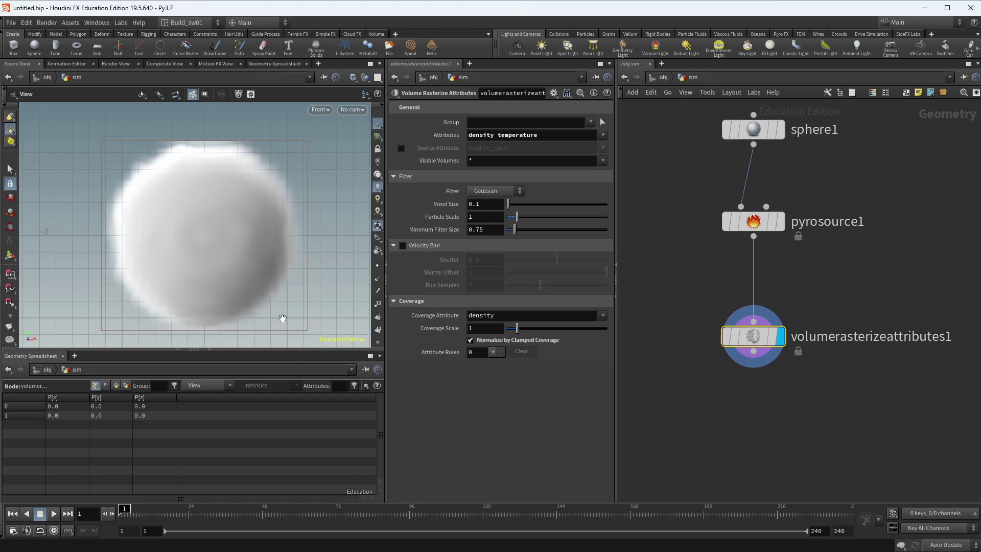
key(space+1)
key(space+2)
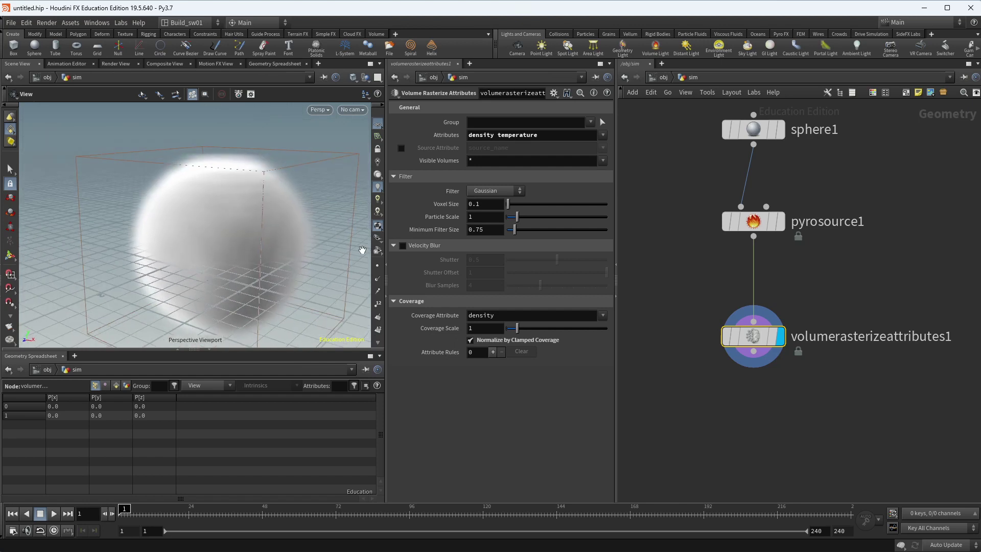
key(space+3)
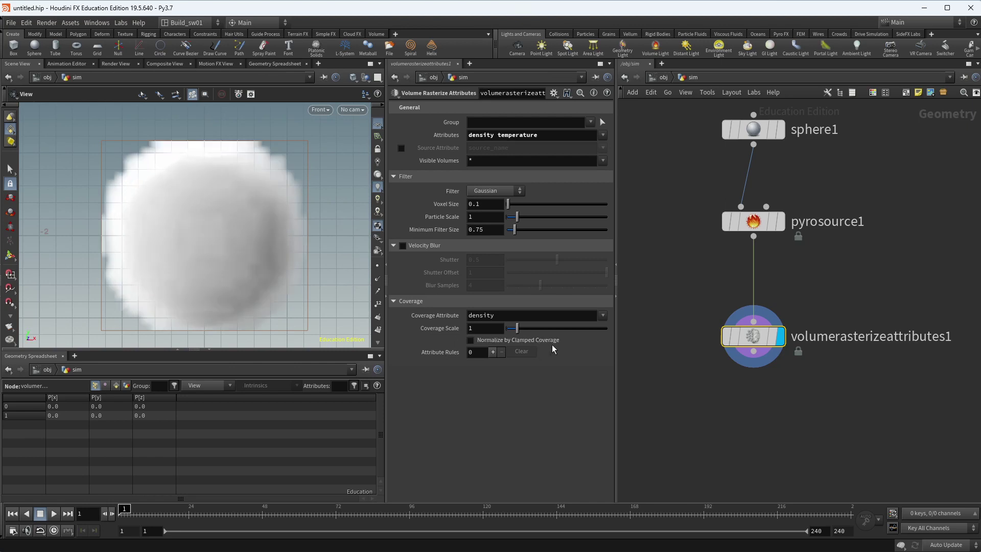
key(space+1)
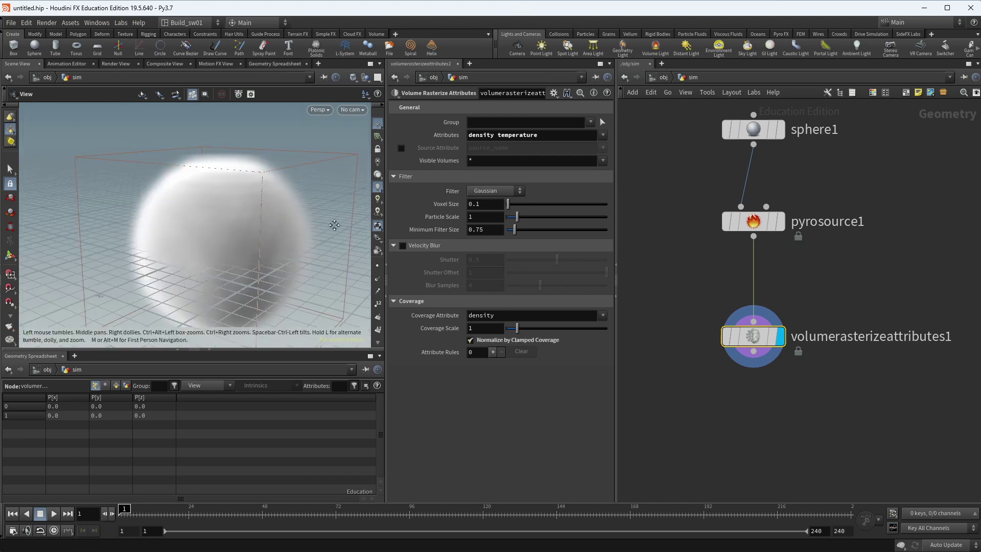
- Switch the perspective viewport to plain shaded display without wireframe
right_drag(333, 226, 258, 205)
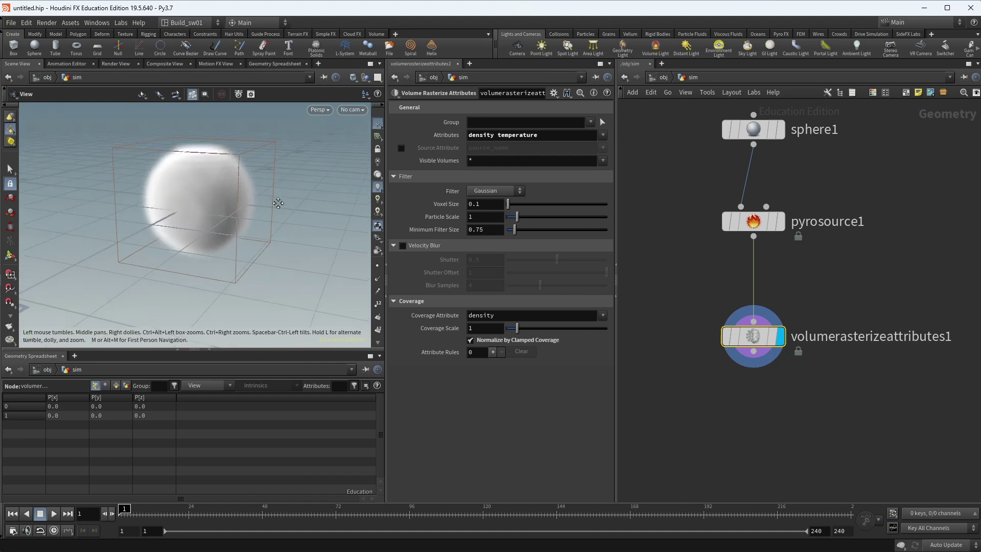
key(shift+w)
key(shift+w)
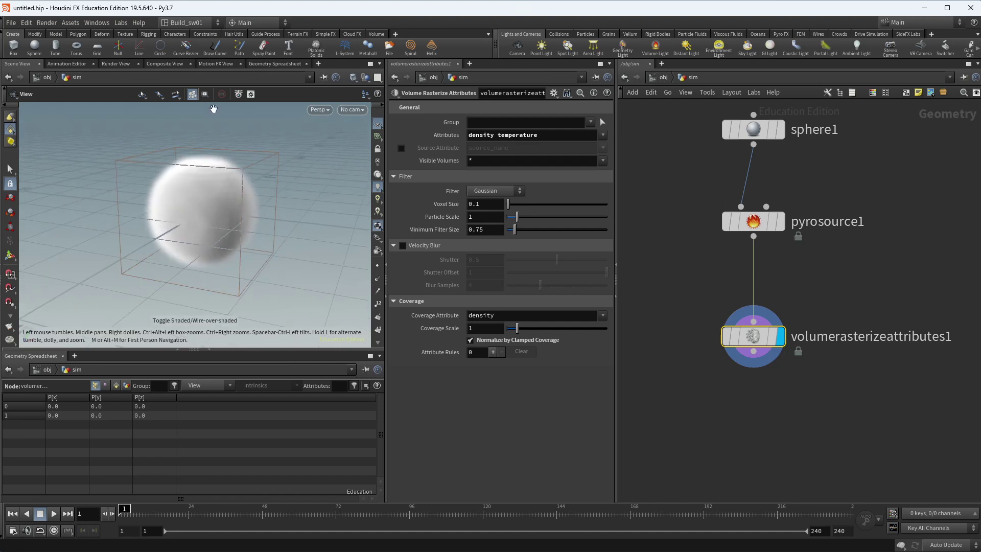
key(shift+w)
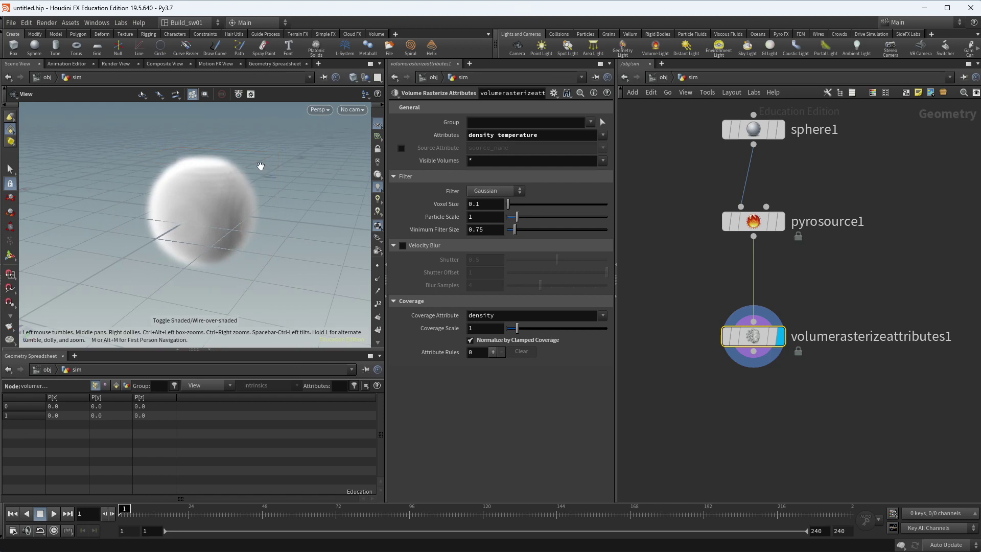
- Select the sphere1, pyrosource1 and volumerasterizeattributes1 nodes, lay them out in an aligned column and reposition them
key(h)
drag(816, 154, 728, 390)
key(l)
drag(845, 248, 762, 170)
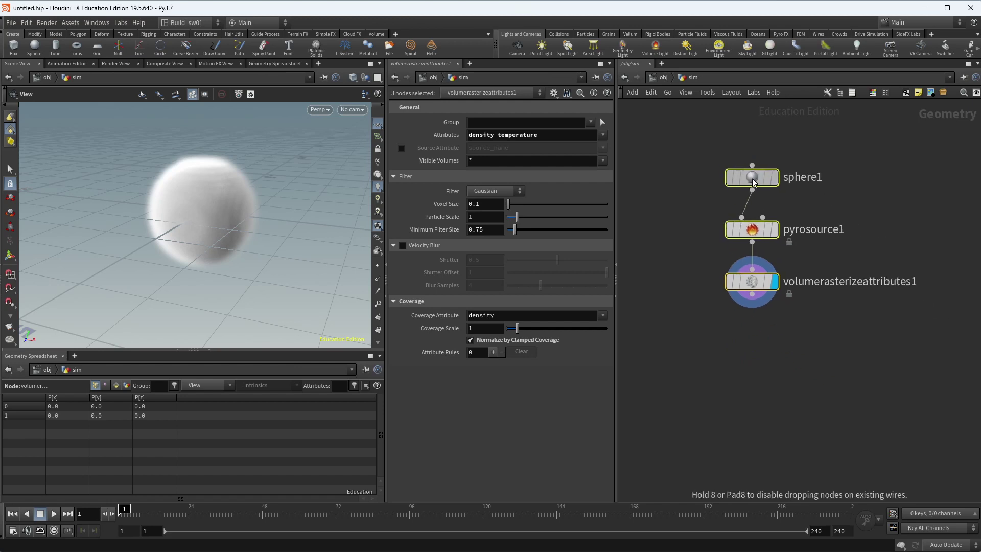
- Add a DOP Network node and position it below volumerasterizeattributes1, leaving space between the two
scroll(738, 350, down, 1)
key(Tab)
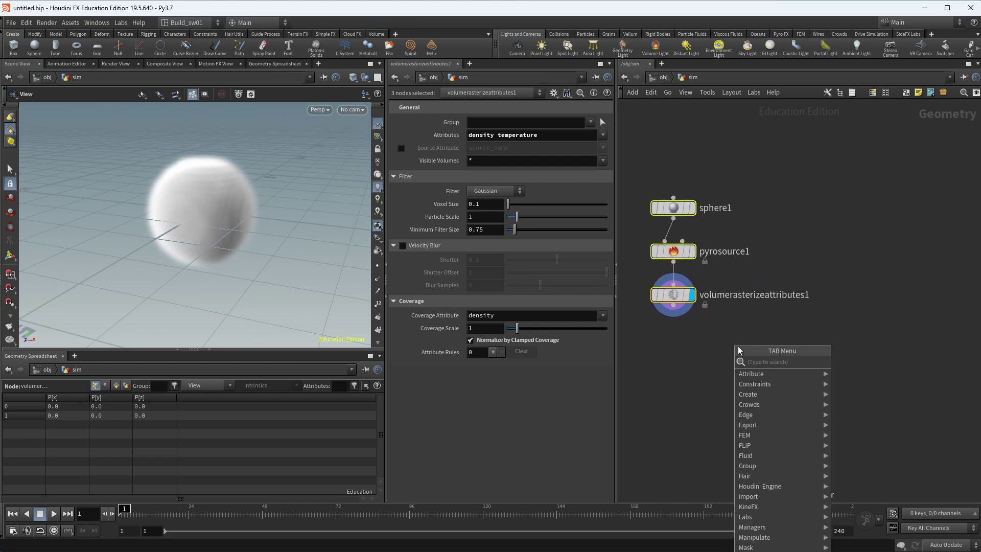
text(dop)
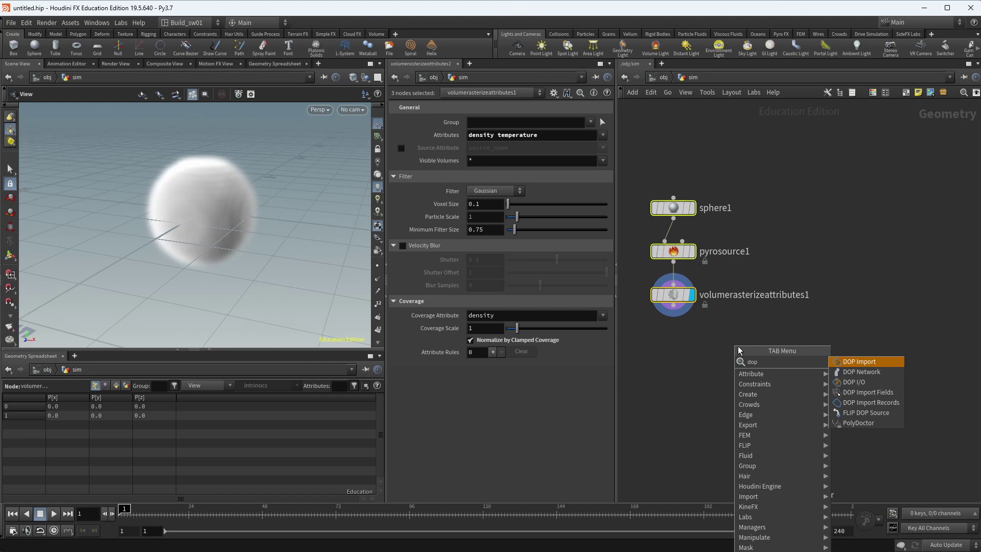
key(Return)
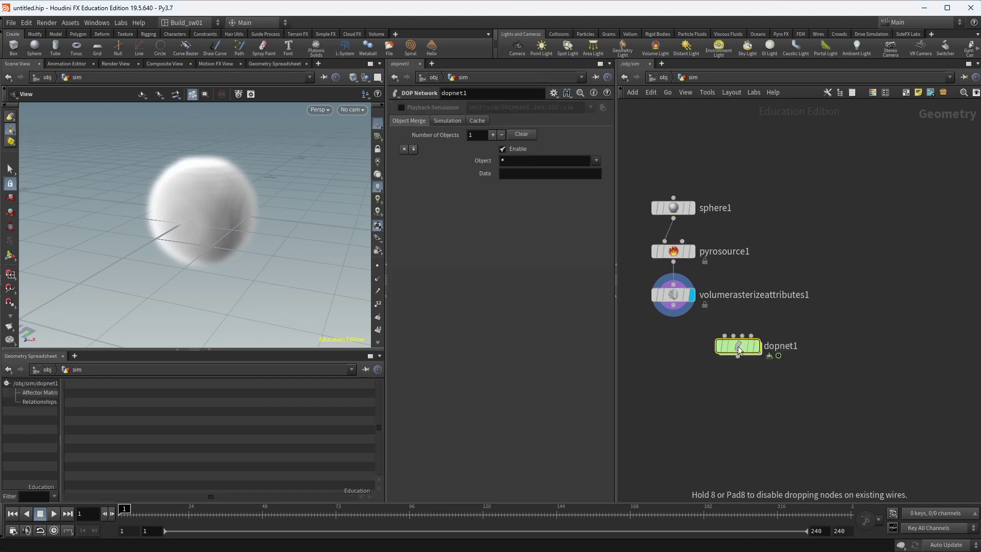
click(685, 376)
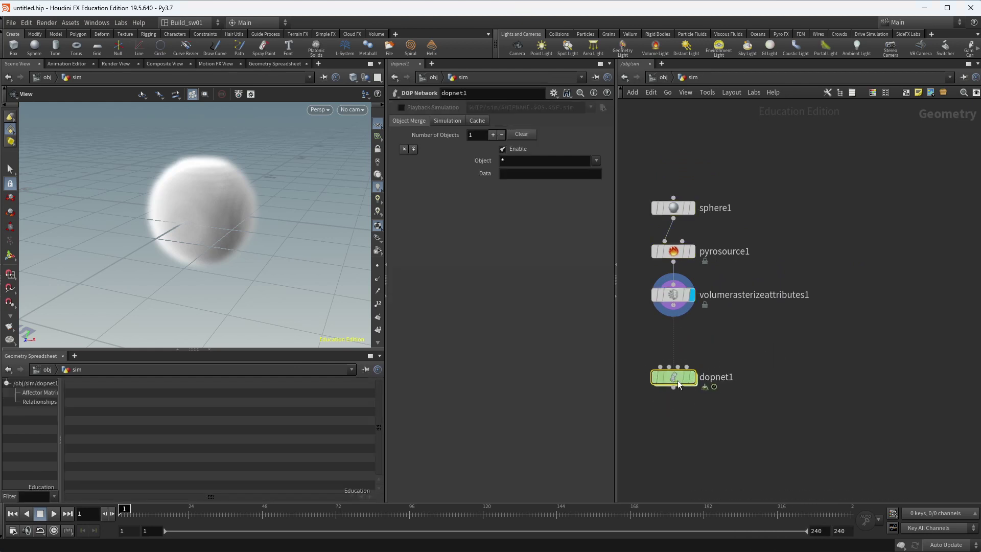
drag(678, 380, 671, 413)
- Add a Null node, connect it to the output of volumerasterizeattributes1 and rearrange the source nodes above it
key(Tab)
text(null)
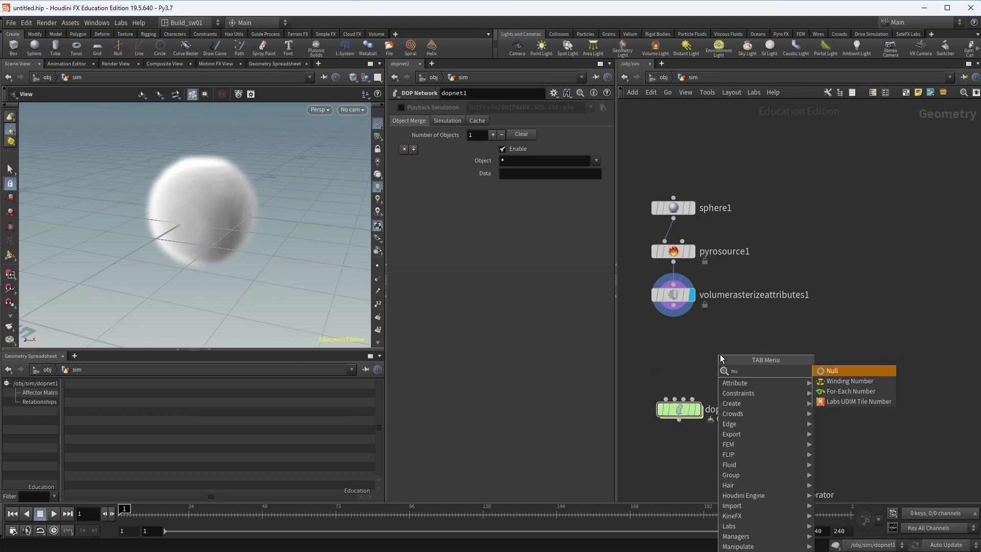
key(Return)
click(719, 354)
drag(766, 165, 648, 316)
drag(673, 251, 687, 210)
mouse_move(687, 272)
mouse_down()
mouse_move(720, 344)
mouse_move(668, 349)
mouse_move(670, 324)
mouse_up()
- Rename the null OUT_source and align it and the DOP network beneath volumerasterizeattributes1
click(794, 309)
double_click(670, 324)
text(O)
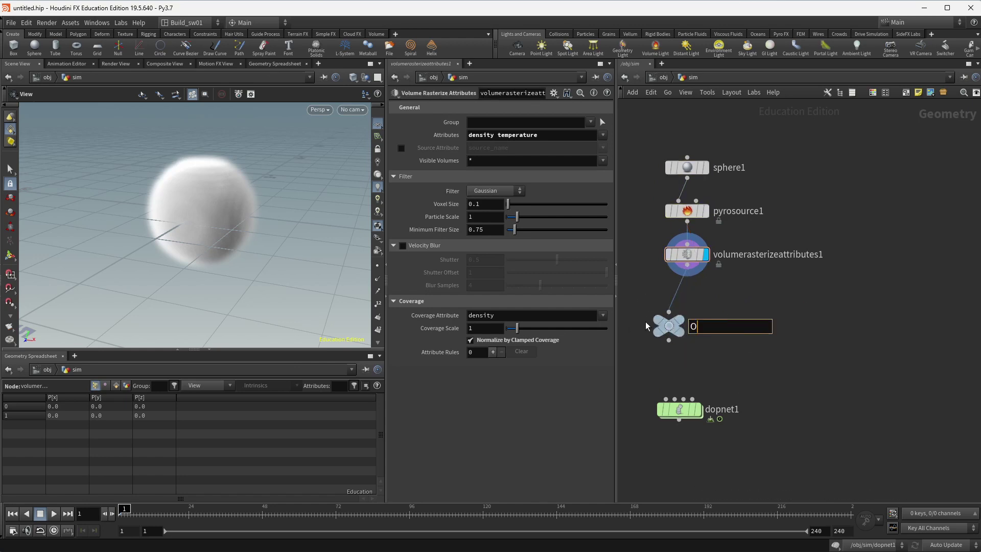
text(UT_source)
key(Return)
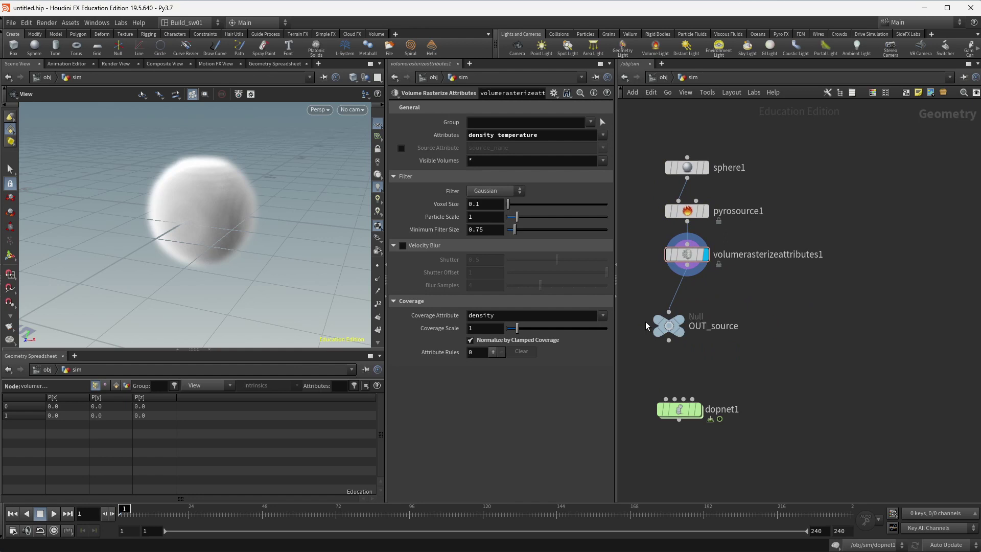
drag(664, 327, 682, 321)
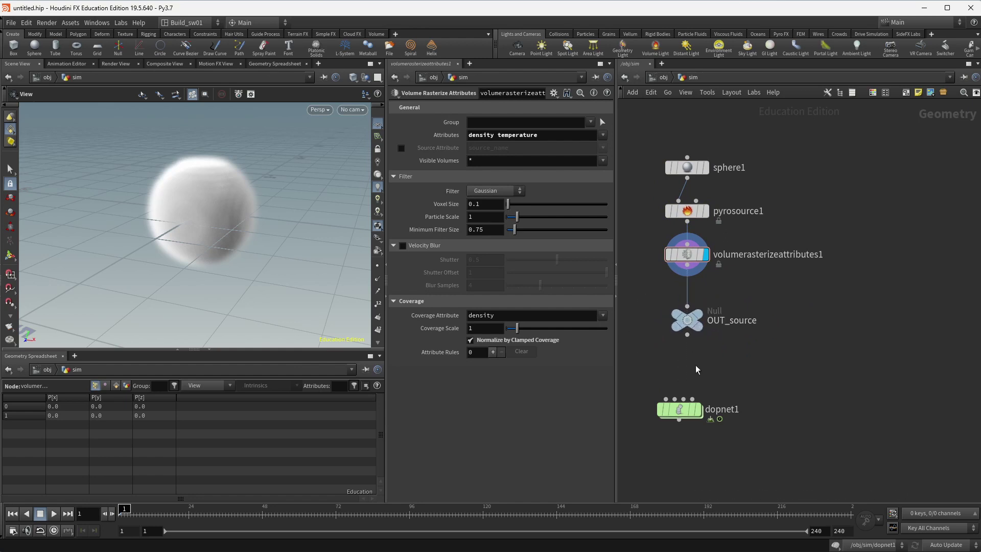
drag(685, 414, 698, 405)
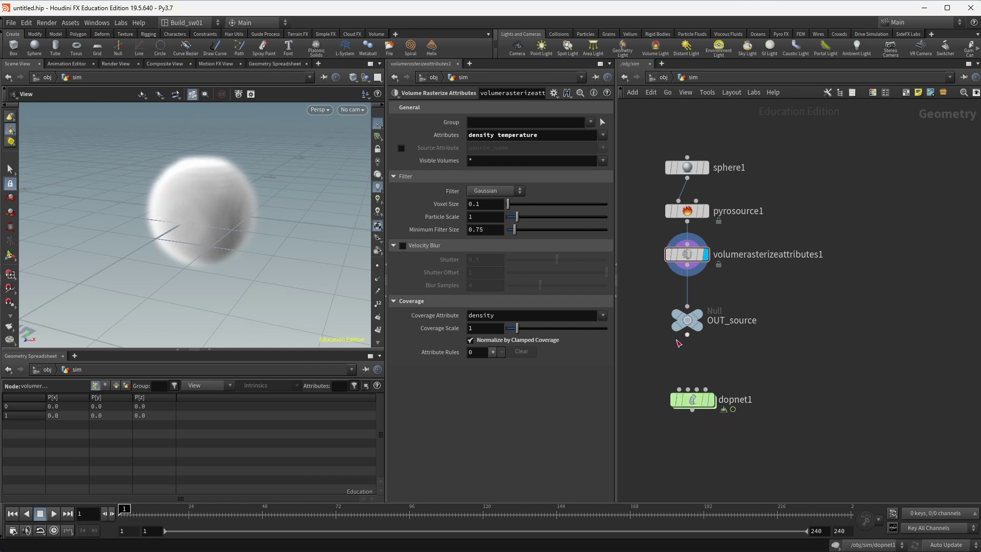
mouse_move(687, 336)
mouse_down()
mouse_move(672, 418)
mouse_move(679, 396)
mouse_move(739, 369)
mouse_up()
key(y)
- Enter the dopnet1 network and add a Smoke Object node above the output node
mouse_move(687, 402)
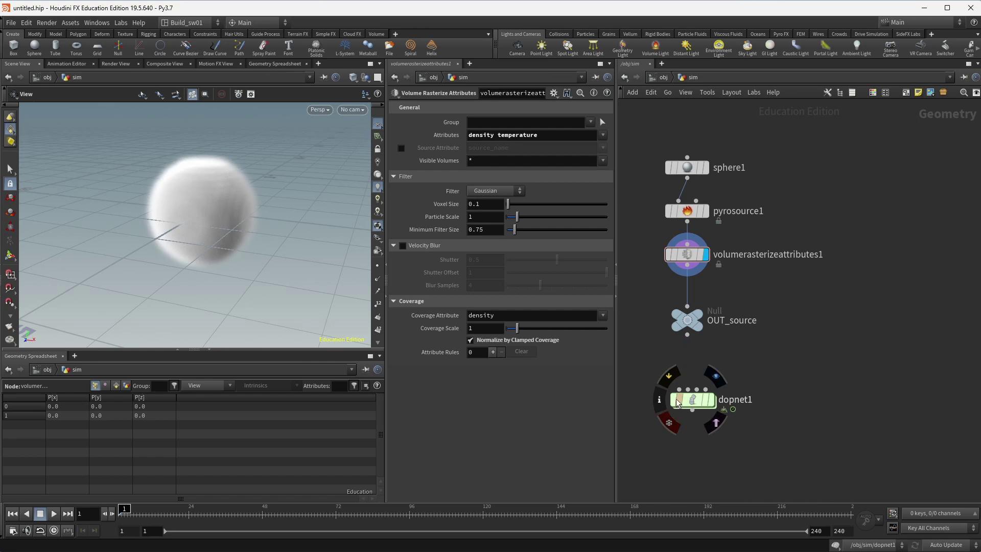
double_click(687, 402)
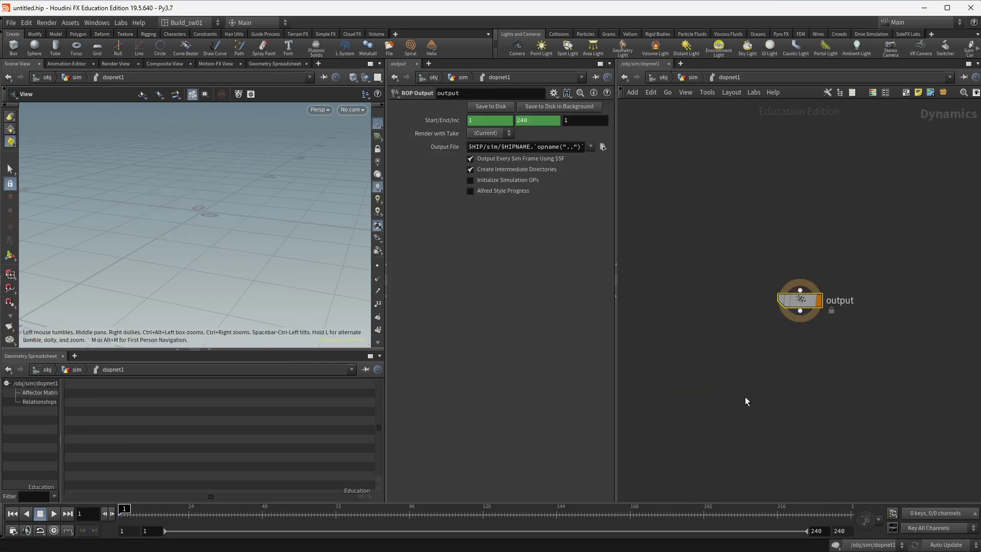
key(Tab)
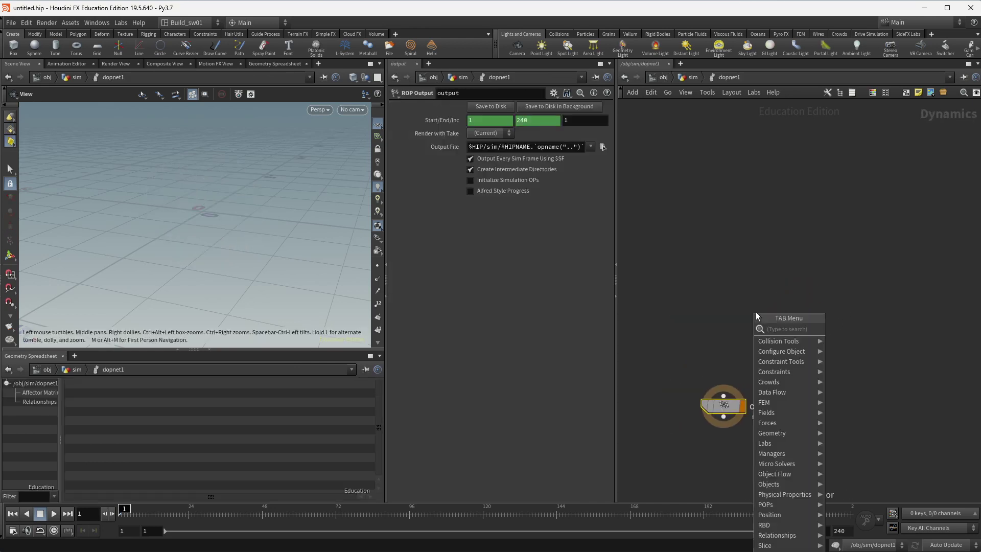
text(s)
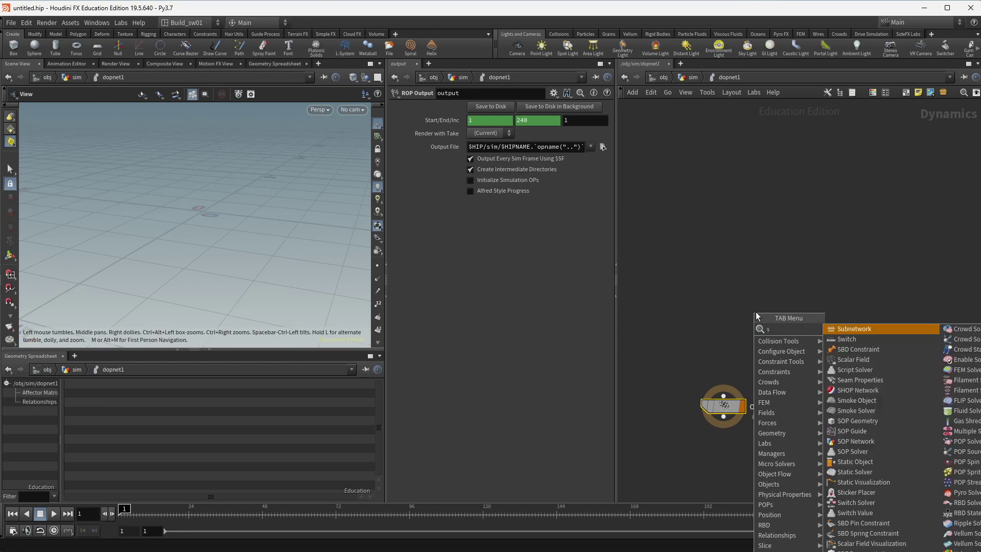
text(moke)
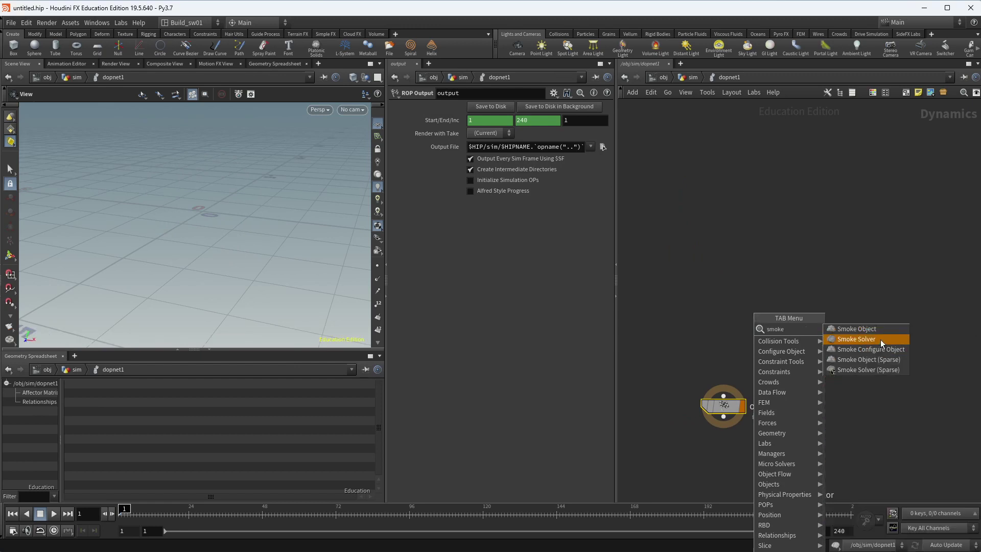
click(853, 327)
click(704, 317)
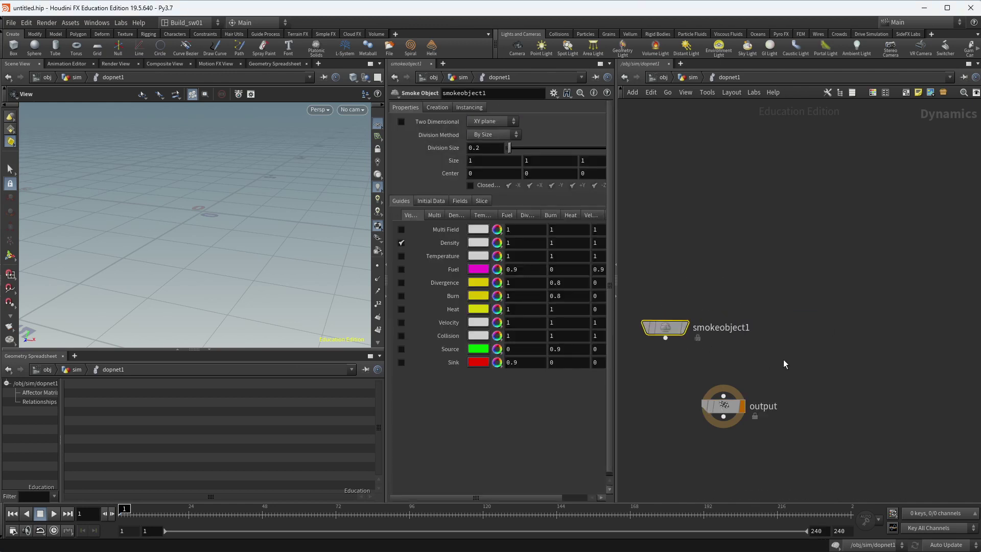
- Add a non-sparse Pyro Solver node between the smoke object and the output node
key(Tab)
text(pyr)
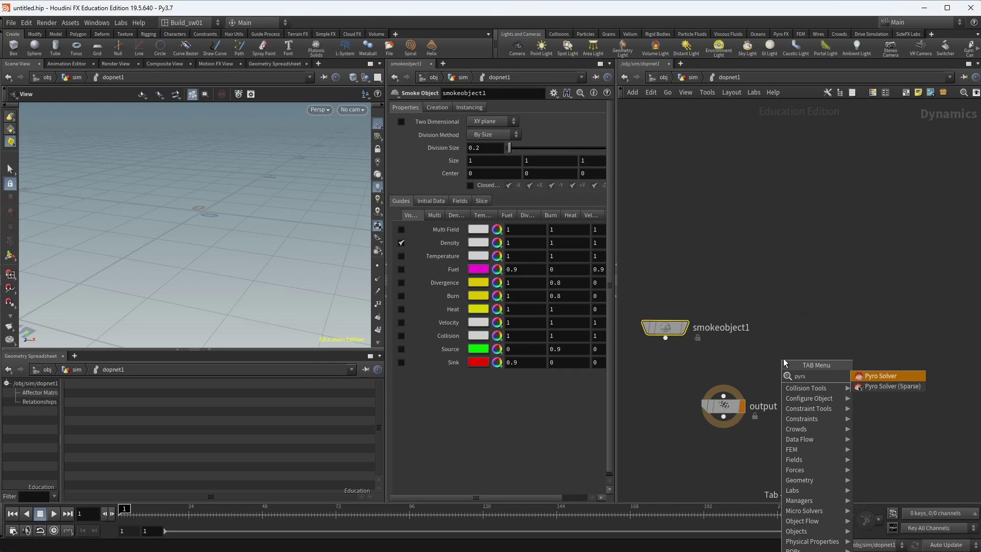
text(s)
key(Return)
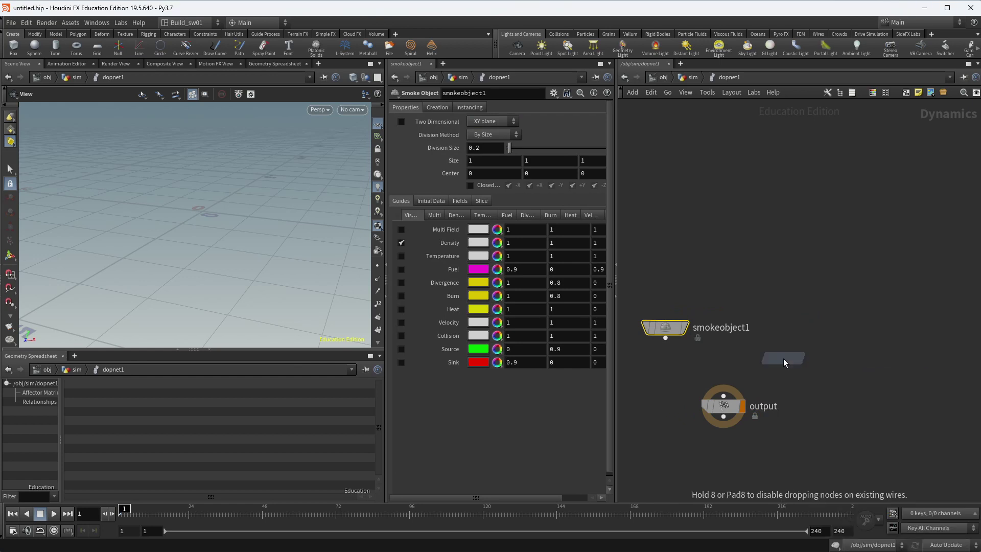
click(783, 358)
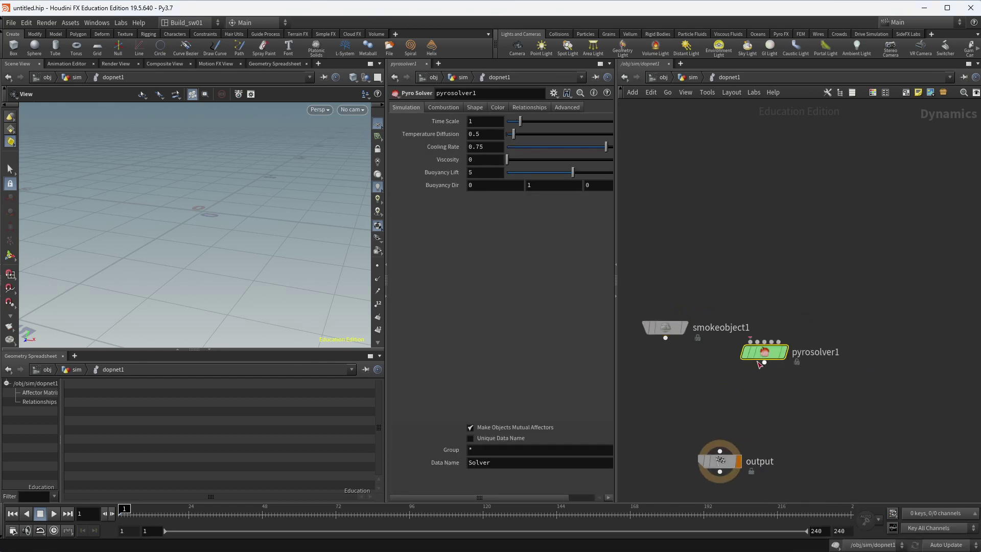
- Add a Volume Source node to the DOP network, off to the right of the smoke object and above the pyro solver
key(Tab)
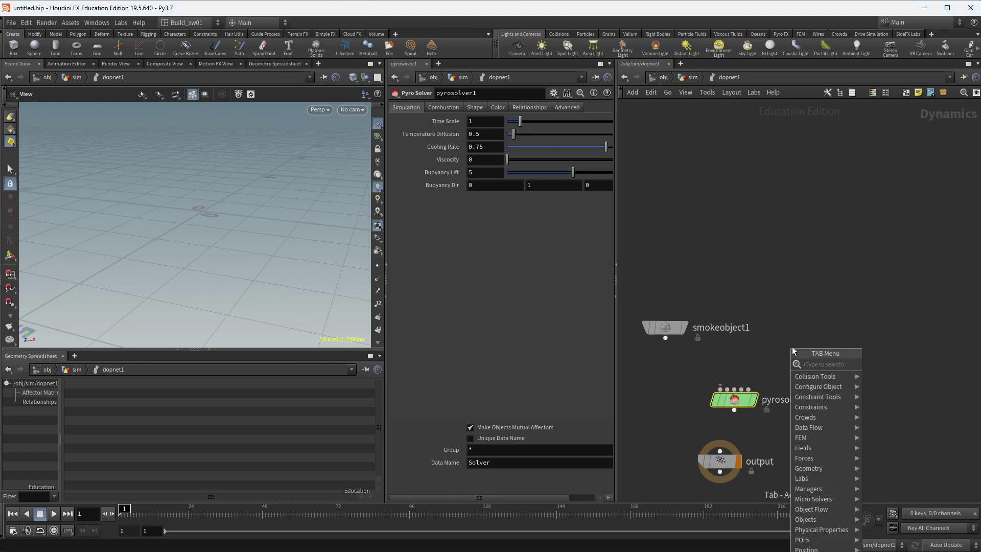
text(vole)
key(BackSpace)
key(BackSpace)
key(BackSpace)
key(BackSpace)
text(sour)
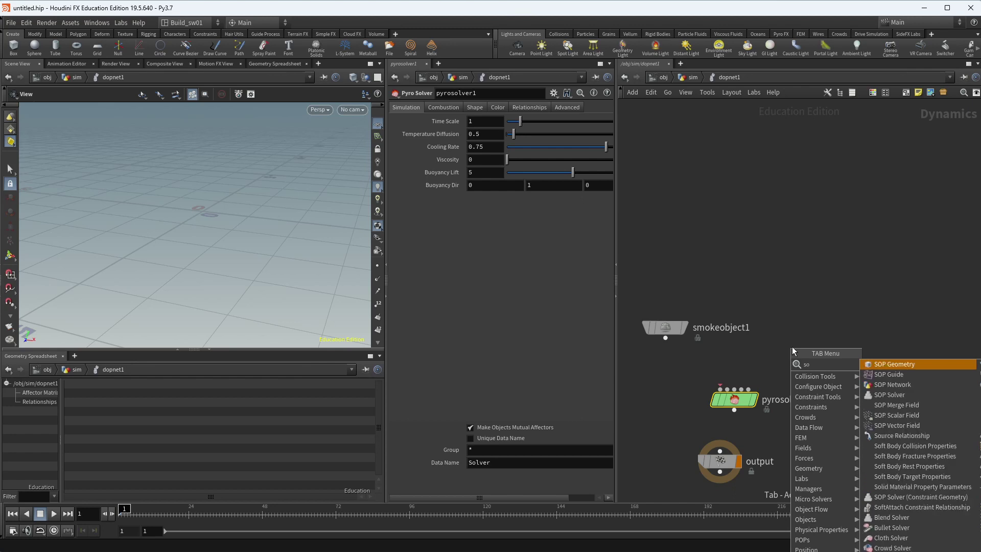
key(Down)
key(Down)
key(Down)
key(Down)
key(Down)
key(Return)
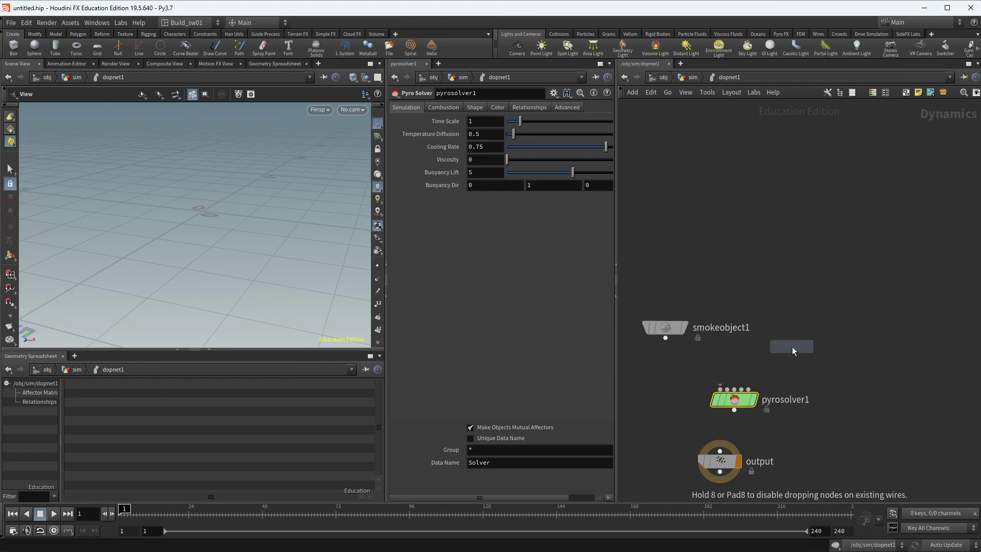
click(792, 346)
drag(792, 347, 848, 351)
- Wire the pyro solver into the output node, aligning output beneath the solver and shifting the smoke object slightly left
drag(720, 461, 734, 467)
drag(733, 412, 734, 462)
drag(665, 327, 652, 328)
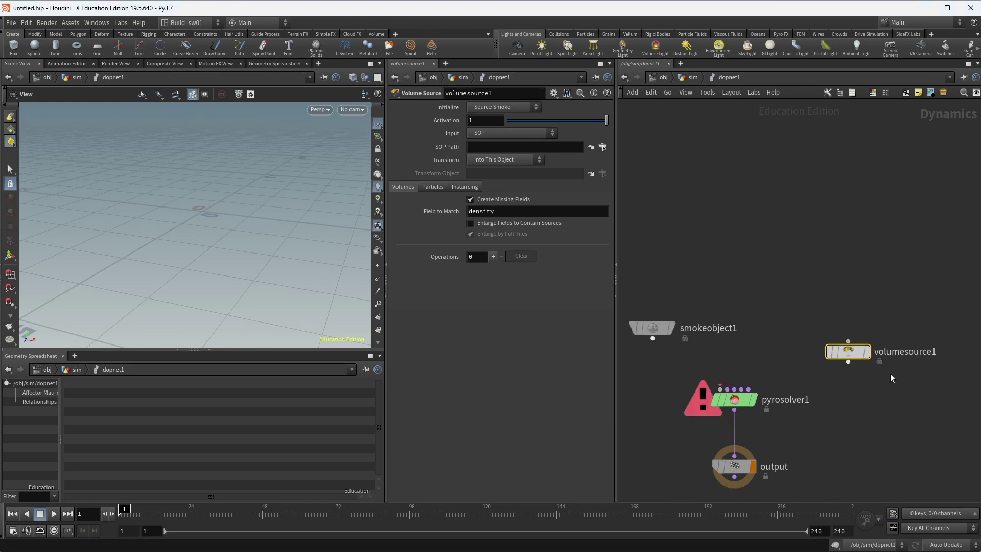
- Connect the volume source to the pyro solver's last input and the smoke object to its first input
drag(847, 352, 749, 390)
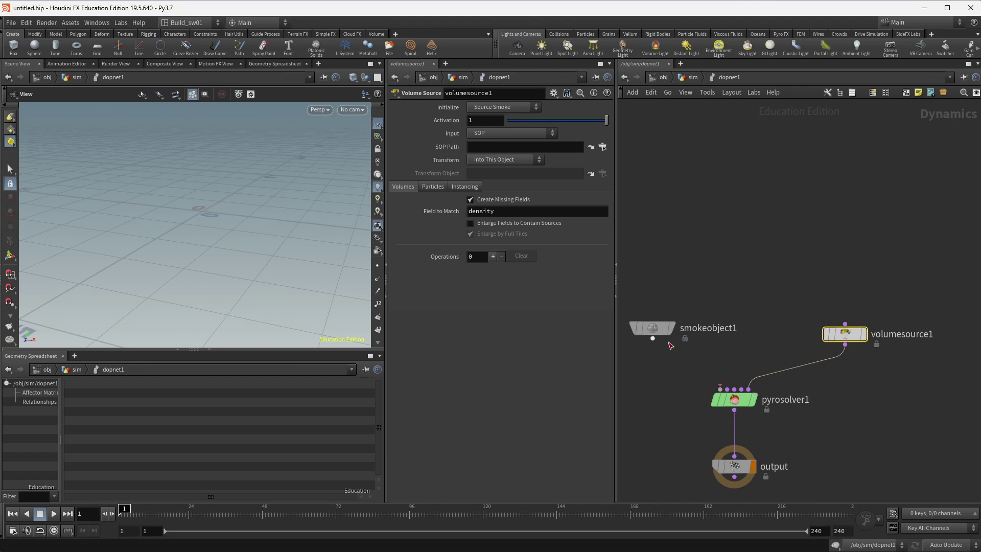
drag(653, 338, 699, 378)
drag(715, 312, 721, 388)
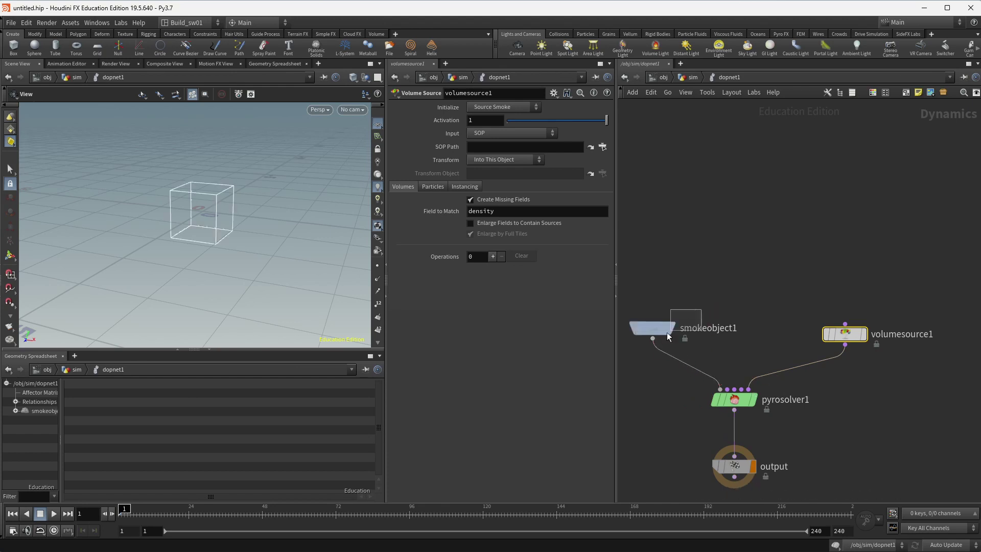
- Tidy the network by repositioning the smoke object and volume source nodes above the pyro solver
drag(654, 328, 640, 348)
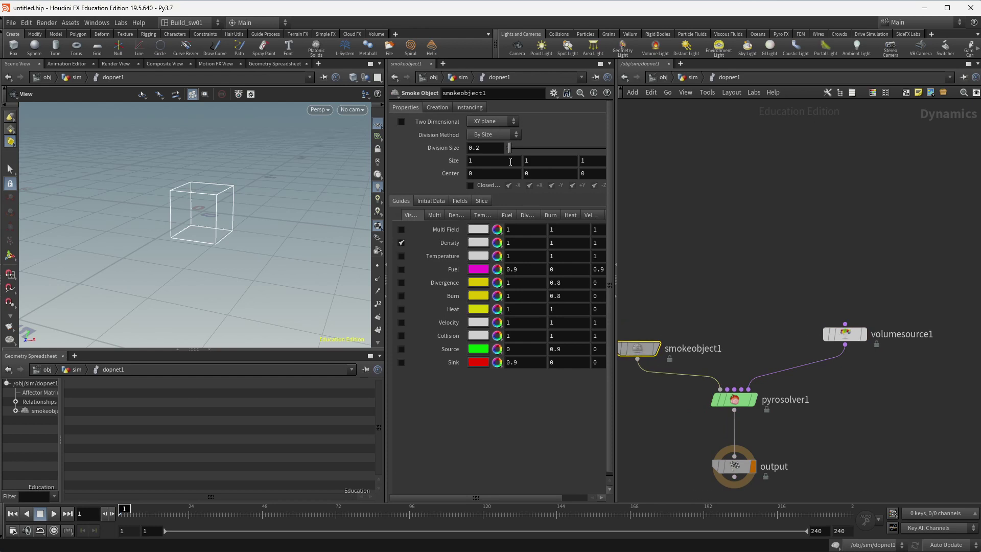
middle_drag(823, 409, 857, 392)
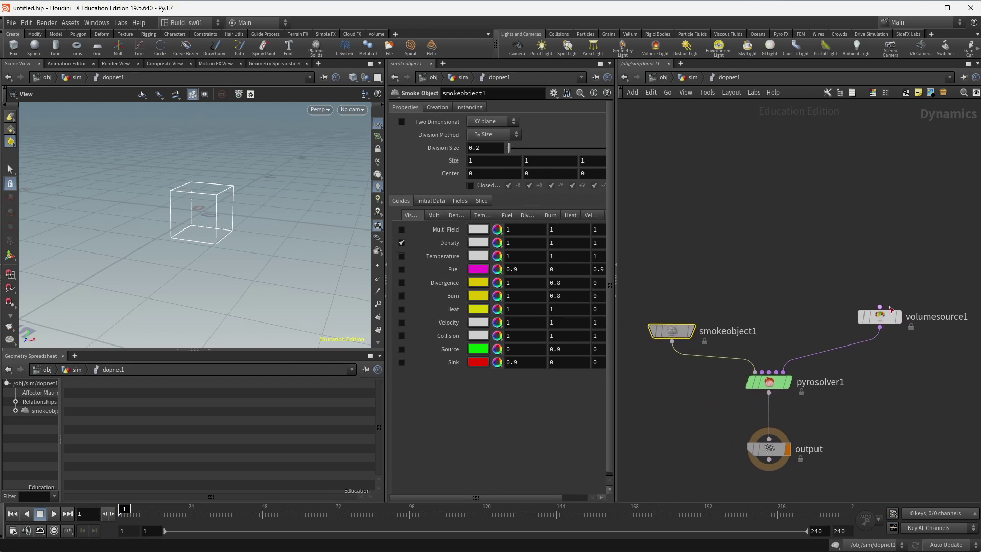
drag(932, 277, 883, 313)
drag(881, 317, 884, 325)
drag(875, 403, 787, 379)
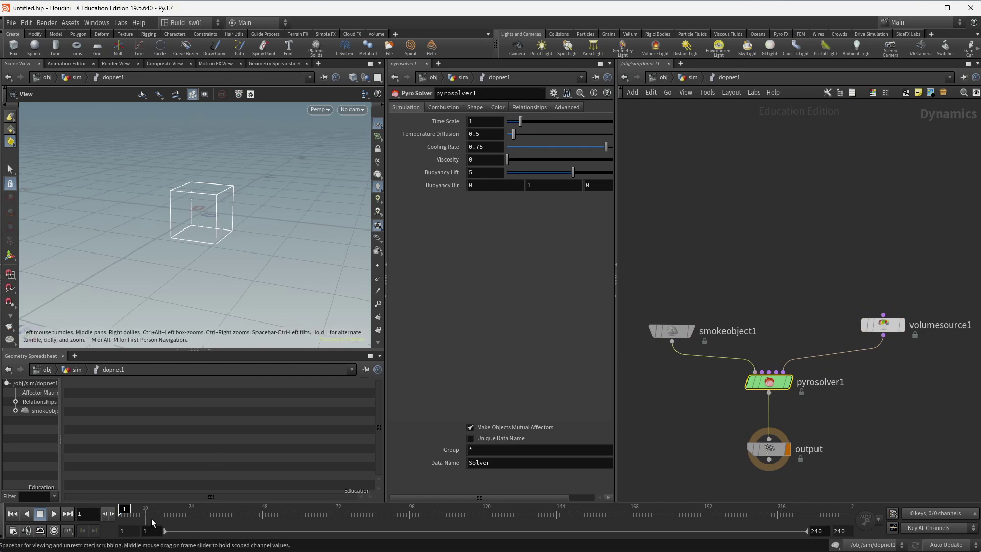
middle_drag(879, 407, 818, 417)
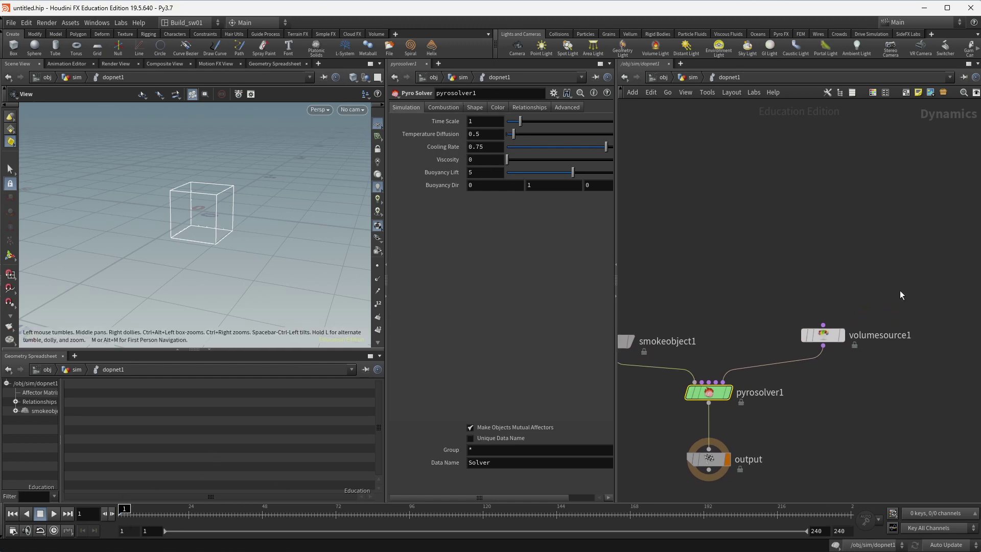
- Initialize the volume source with the Source Smoke preset
drag(901, 295, 815, 359)
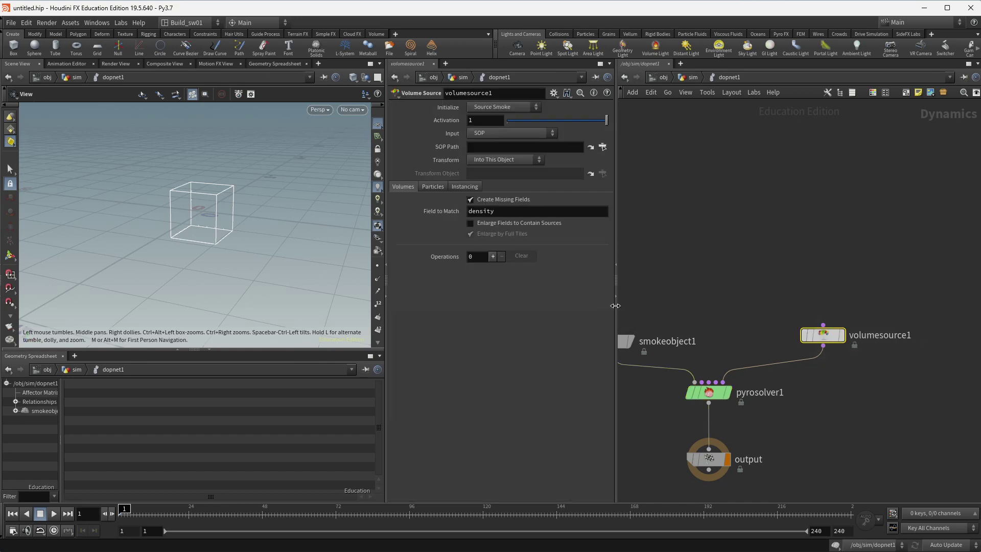
drag(618, 314, 621, 310)
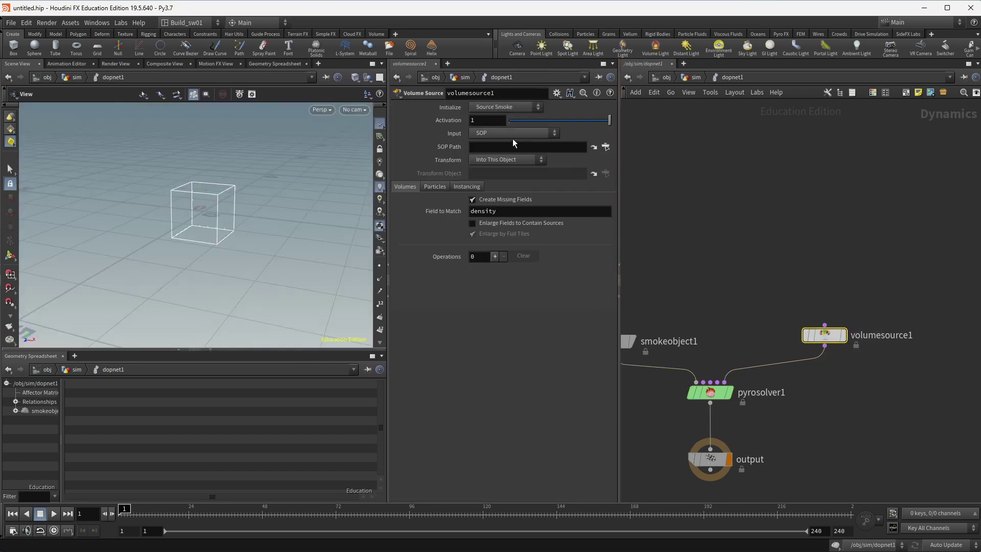
click(507, 108)
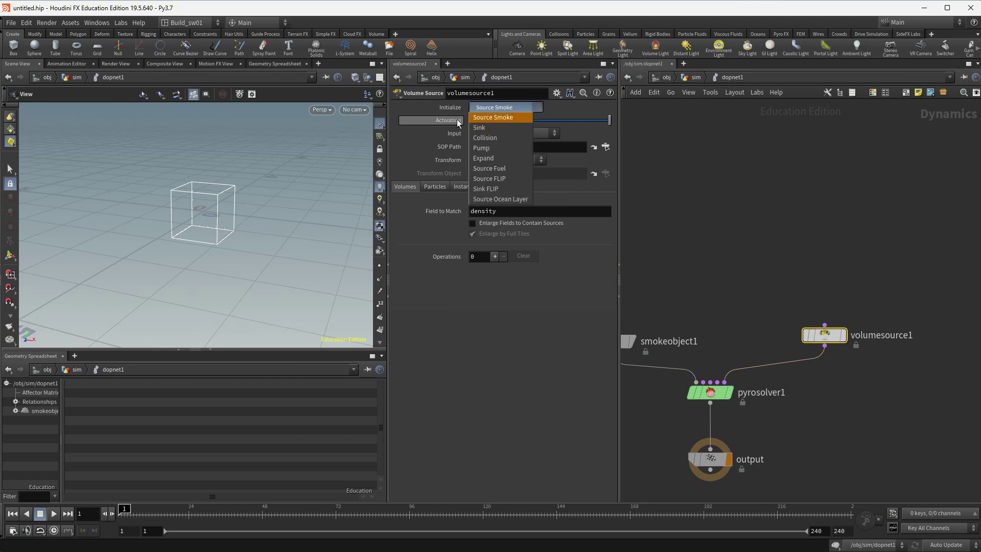
click(492, 113)
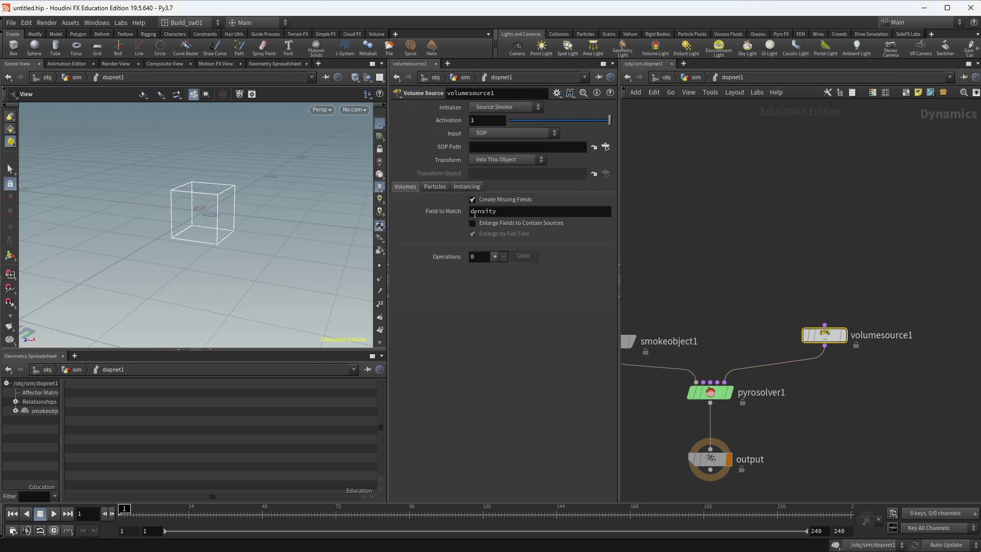
click(503, 108)
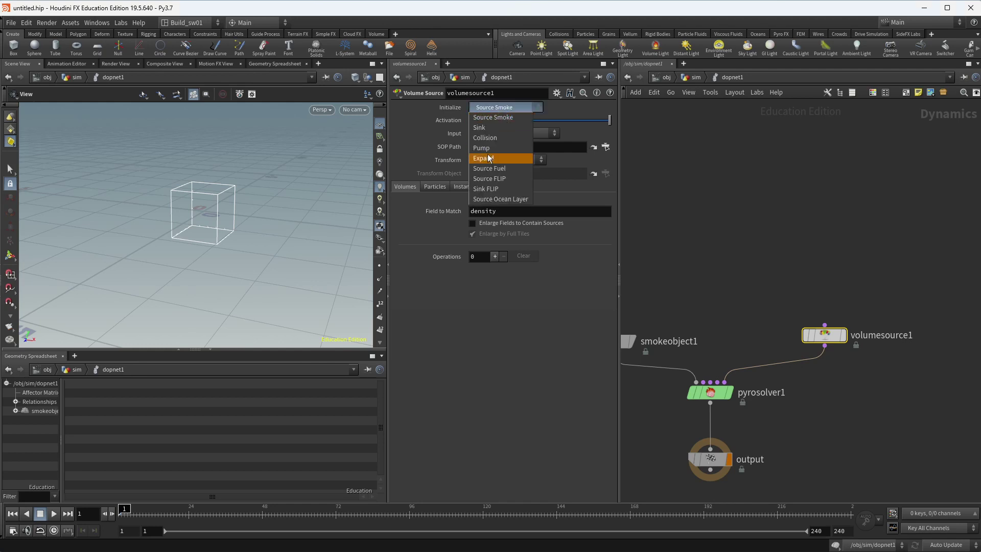
click(498, 159)
click(505, 107)
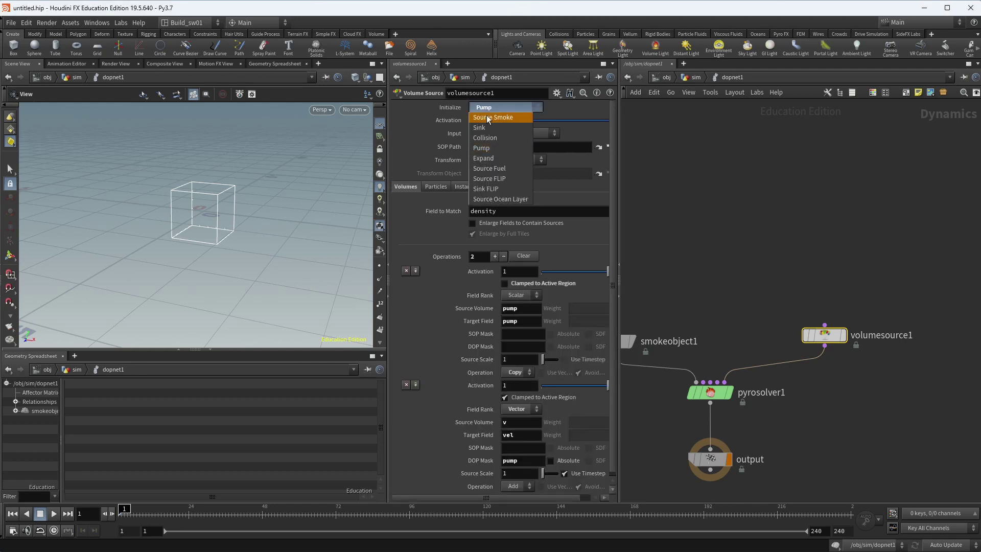
click(496, 118)
- Widen the parameter area and set the Source Scale of the v to vel operation to 0
scroll(596, 334, down, 3)
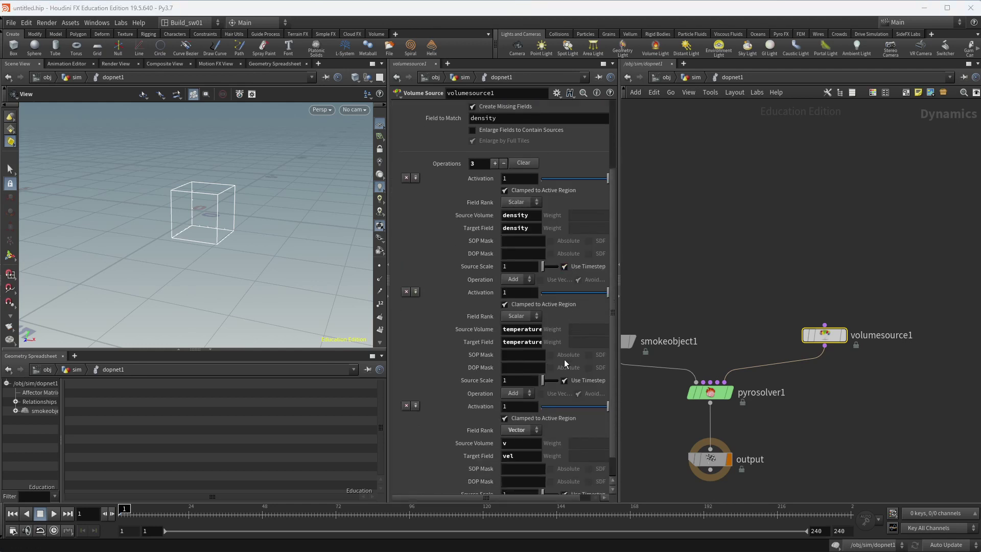
drag(620, 289, 681, 290)
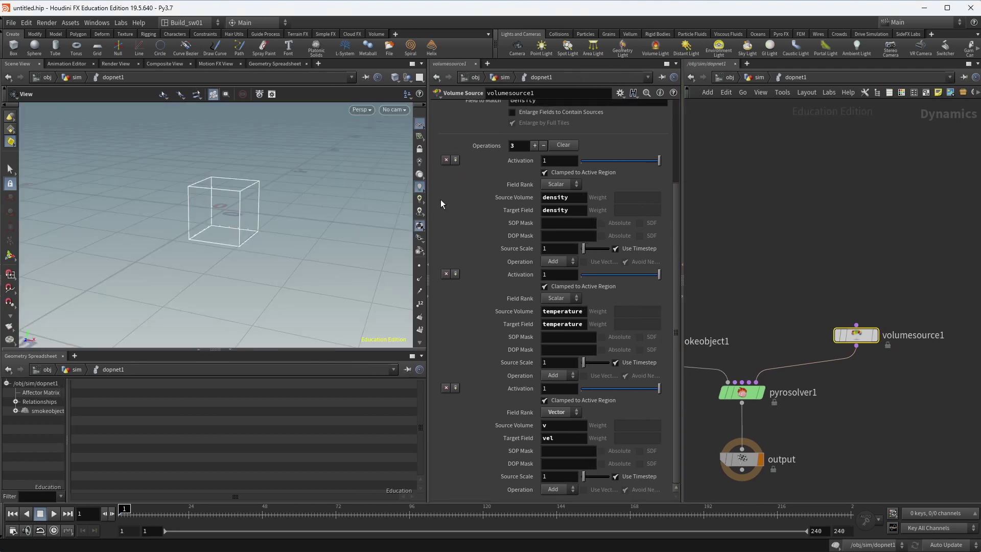
drag(428, 198, 348, 197)
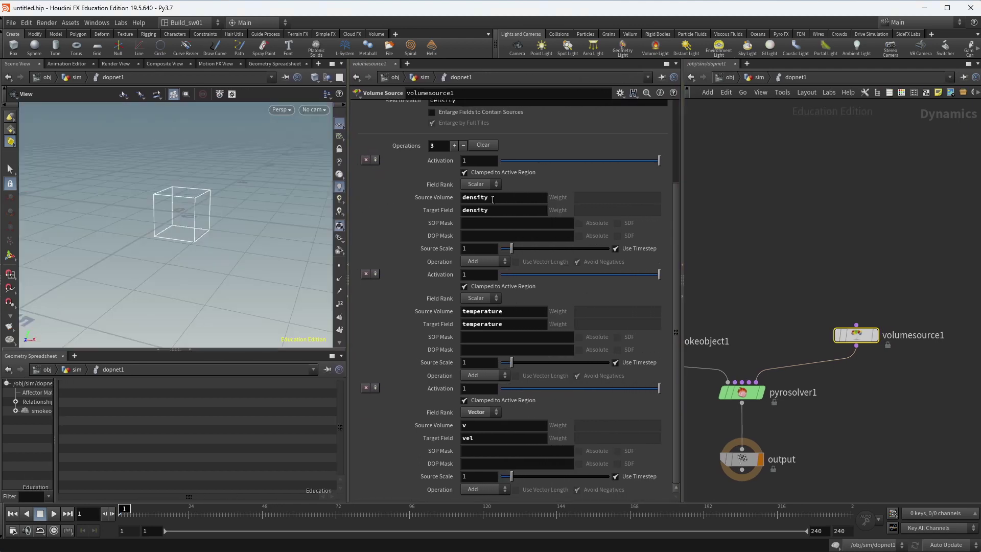
click(491, 426)
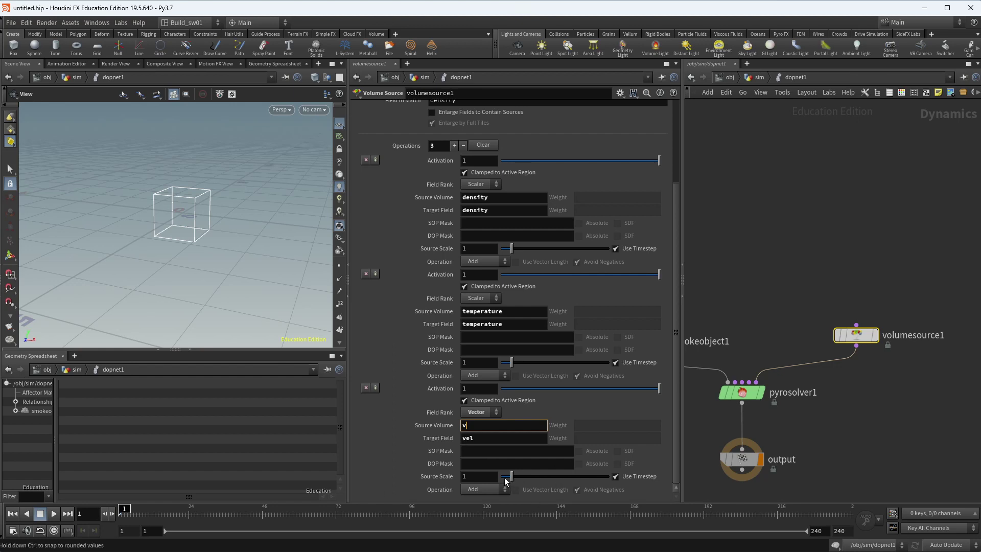
click(480, 476)
text(0.05)
key(Return)
drag(502, 478, 494, 479)
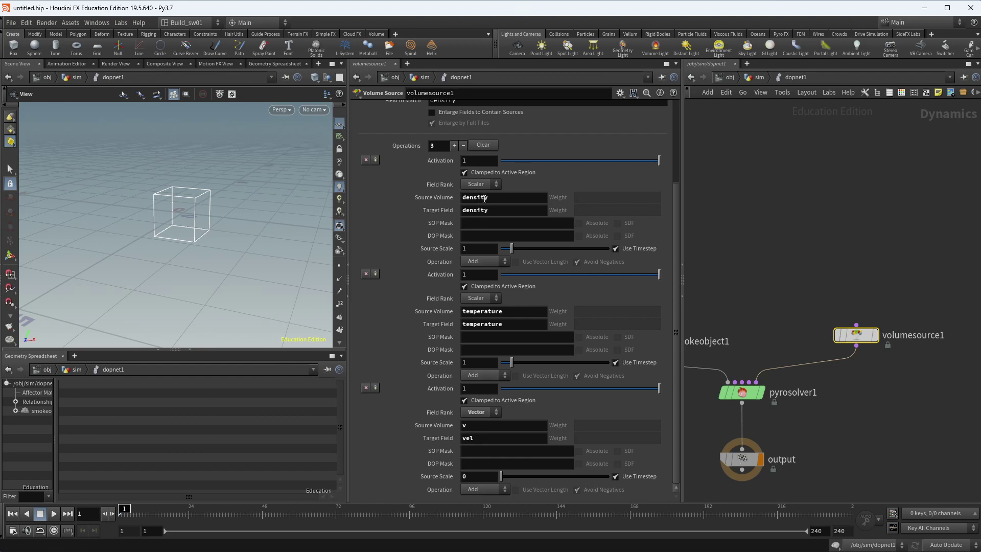
click(512, 312)
double_click(478, 214)
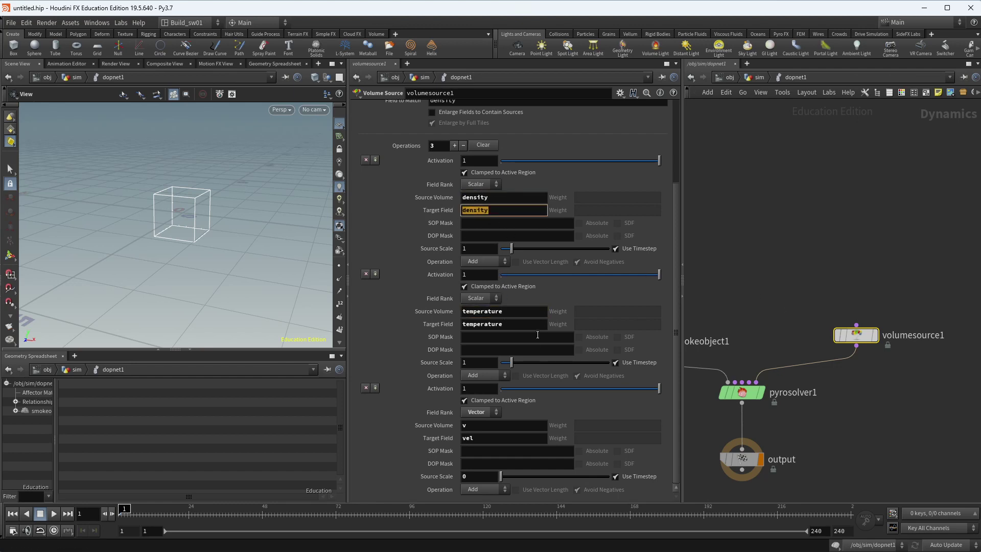
double_click(515, 324)
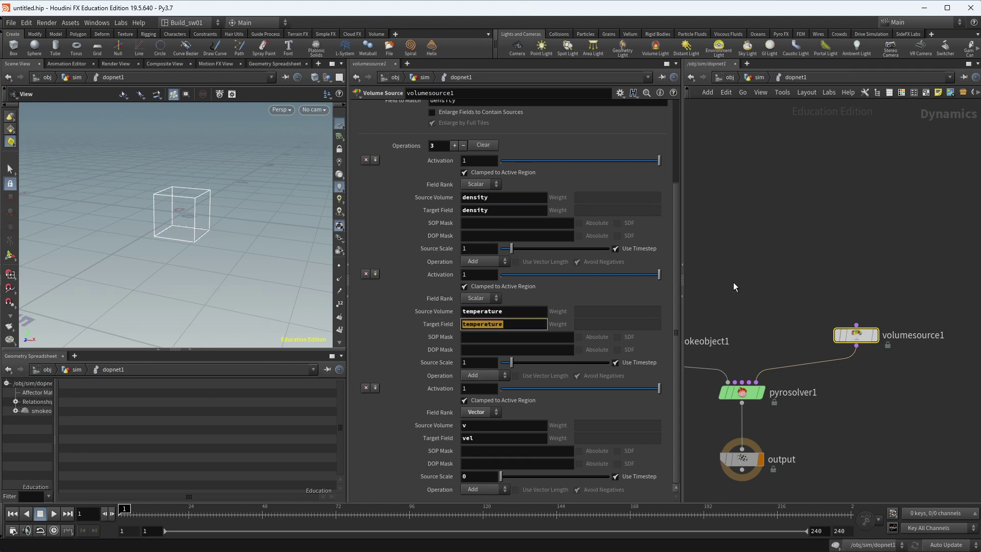
- Set the timeline's end frame to 72 and play the simulation
middle_drag(815, 287, 870, 279)
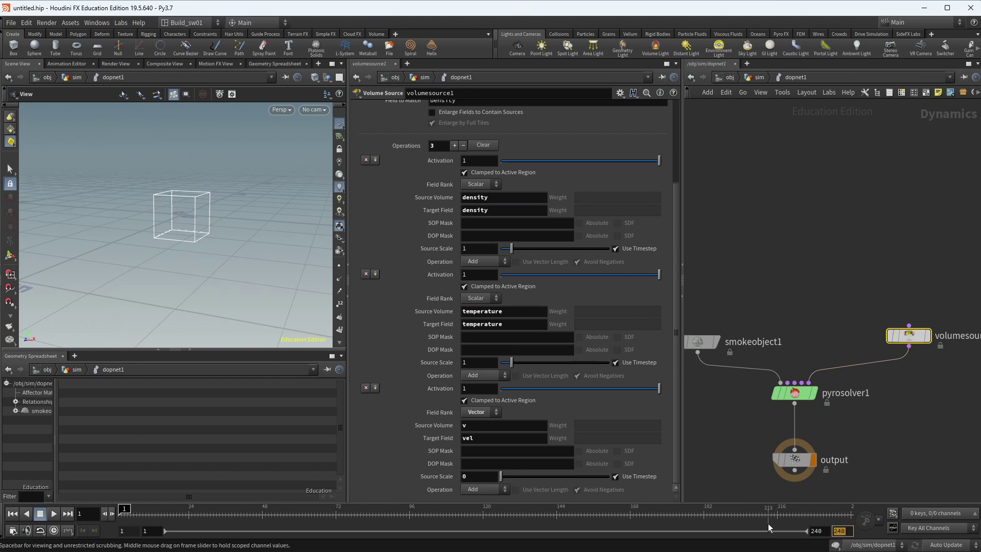
text(72)
key(Return)
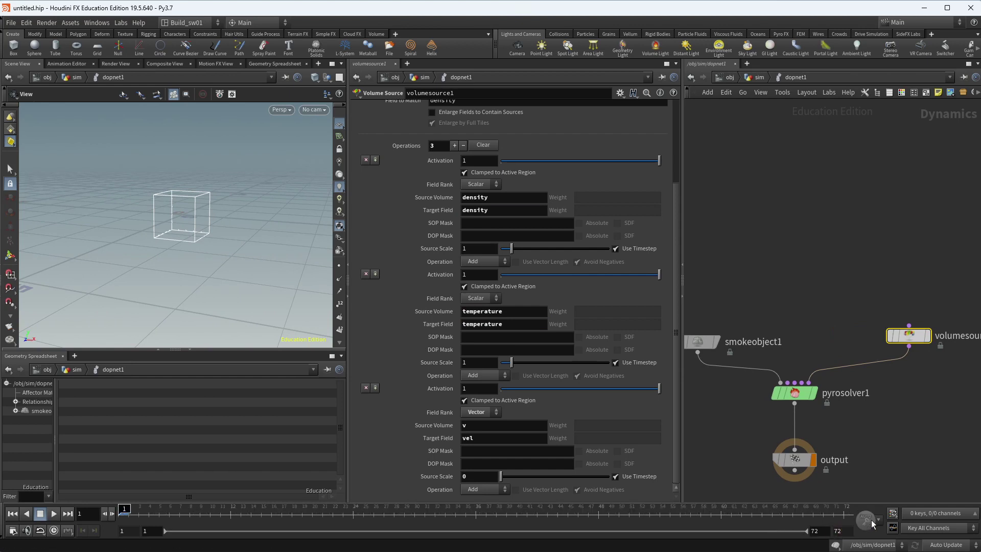
click(54, 513)
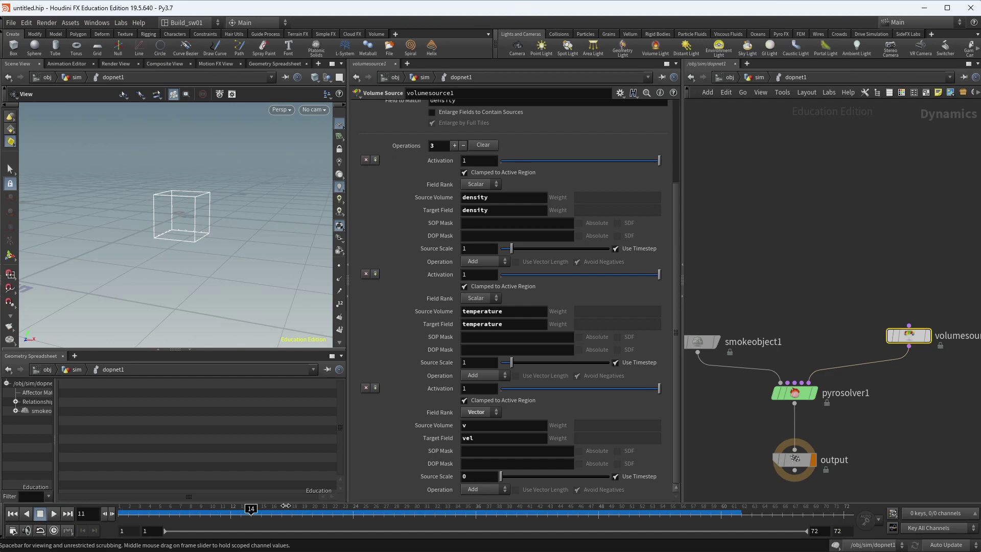
- Set the volume source's SOP Path to the OUT_source null inside sim
scroll(853, 309, up, 3)
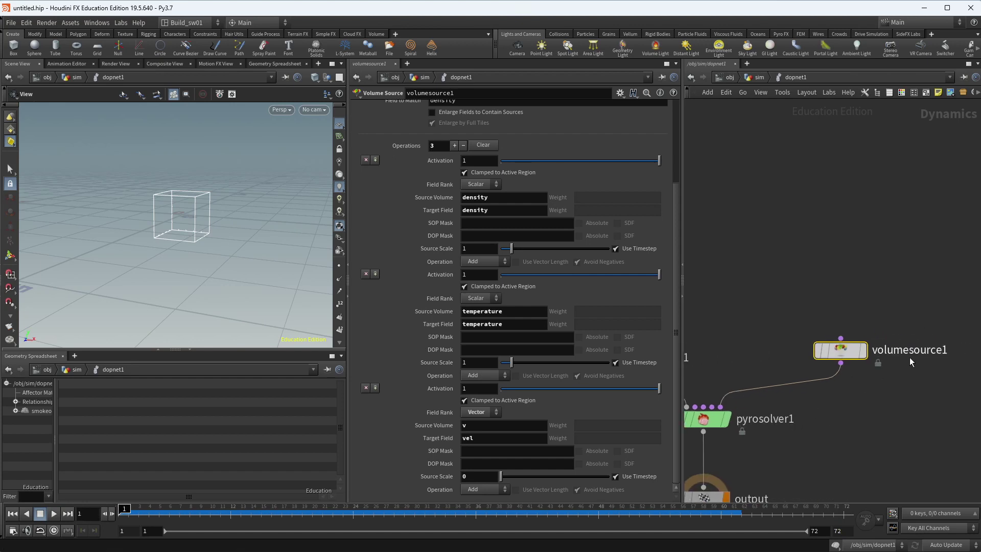
scroll(651, 260, up, 3)
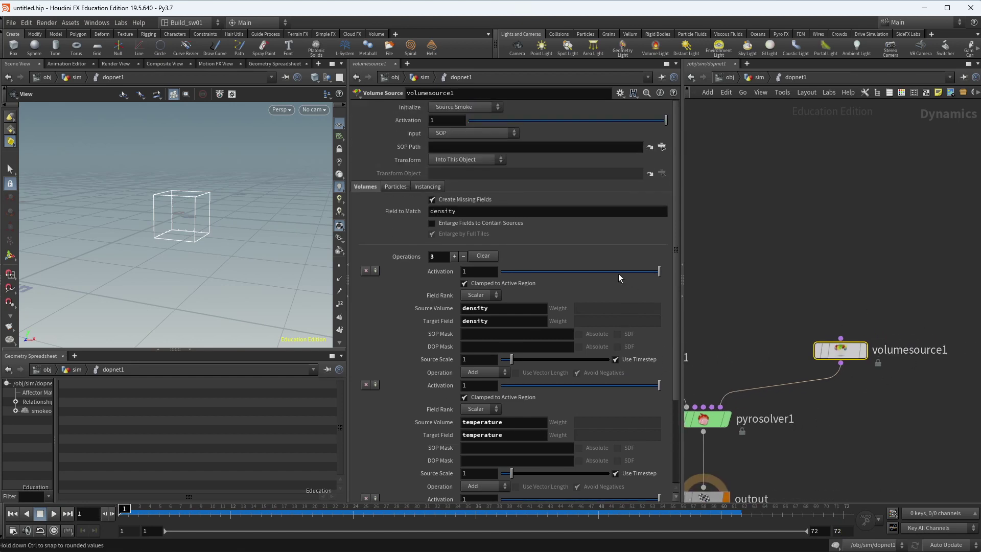
click(661, 146)
click(608, 114)
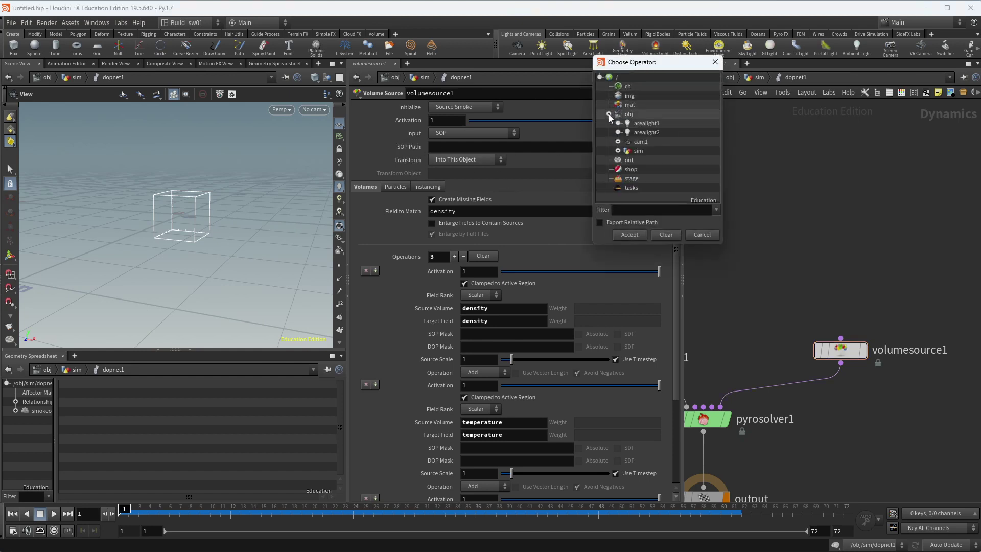
click(618, 151)
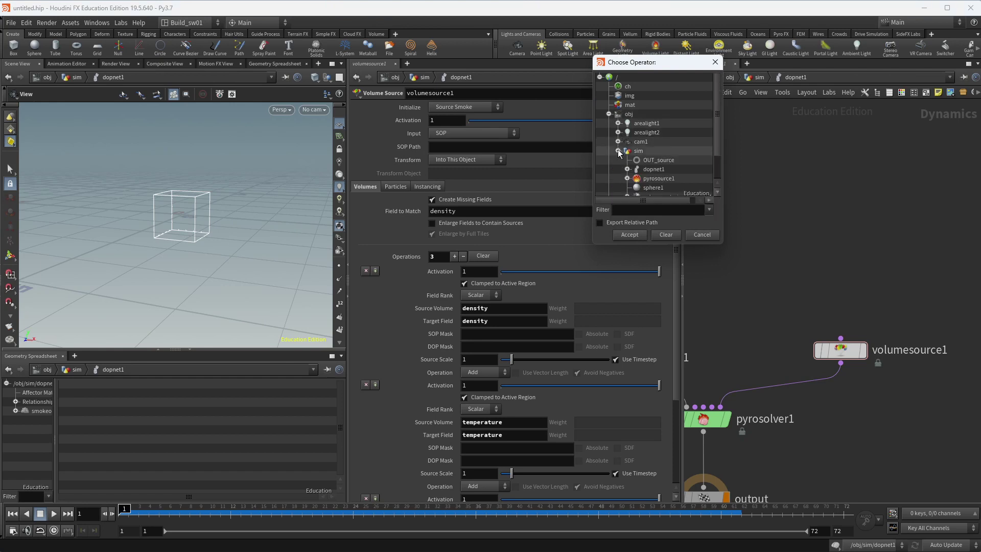
click(680, 160)
click(631, 235)
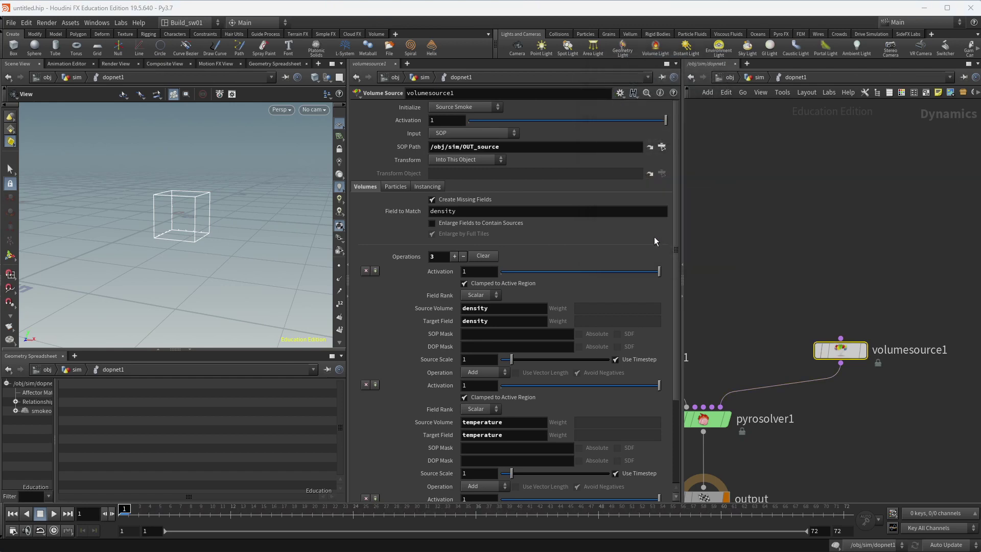
- Go up to the sim geometry network and inspect the OUT_source null
middle_drag(808, 245, 866, 283)
key(u)
click(738, 316)
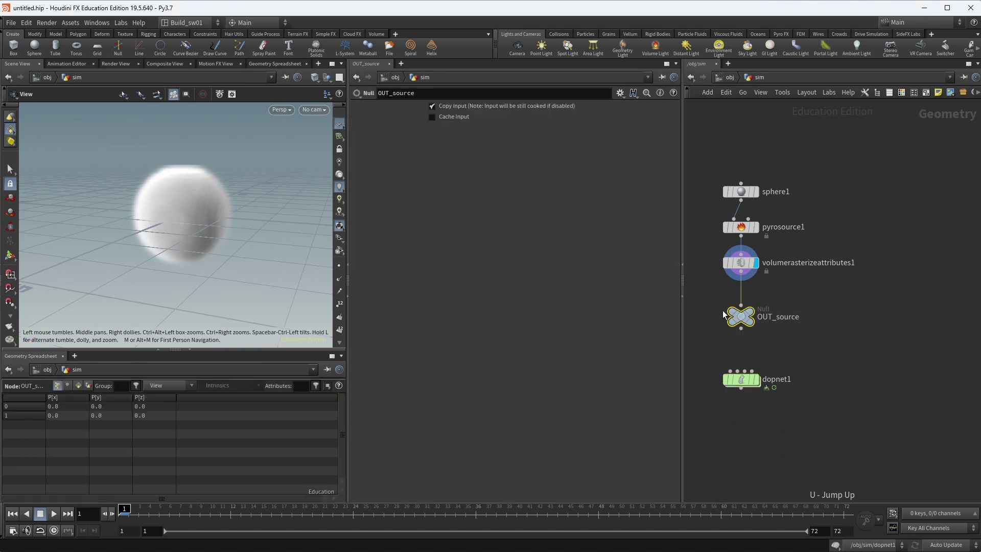
- Return inside dopnet1, play the simulation to check the smoke sourcing, and stop playback
double_click(739, 380)
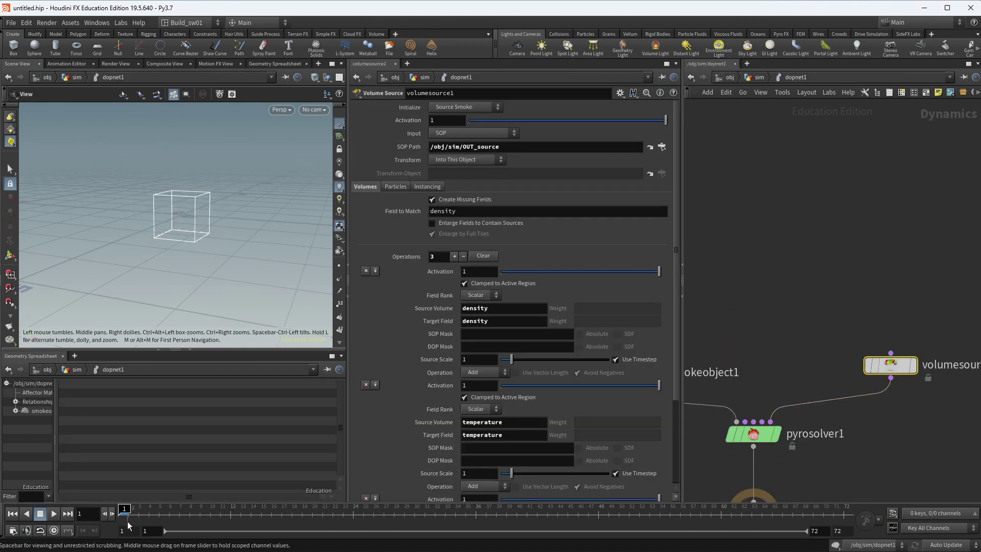
click(54, 514)
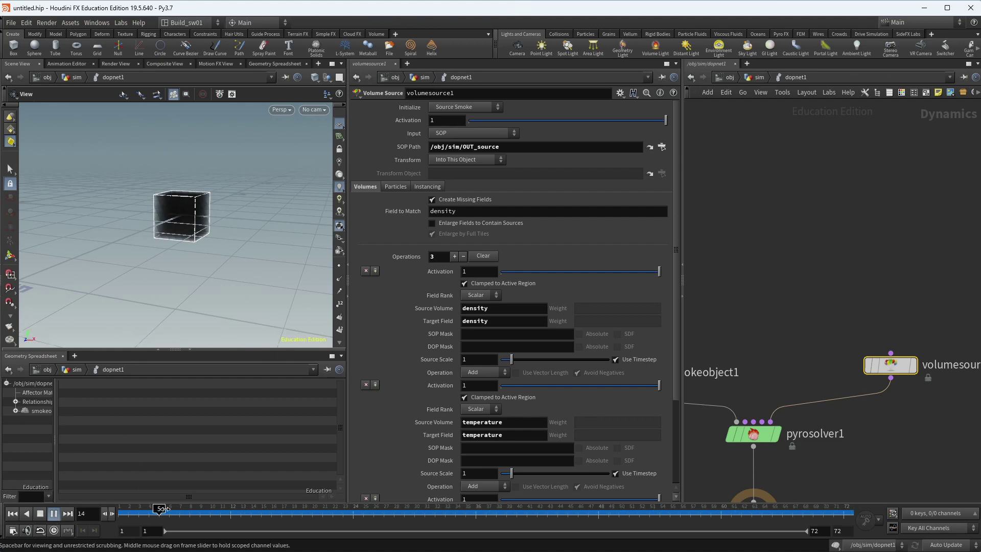
click(40, 513)
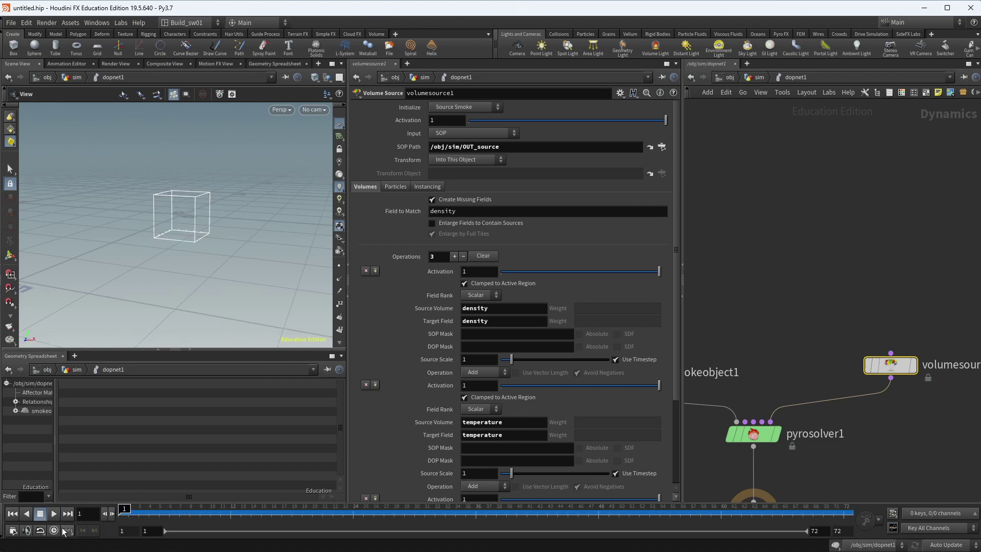
- Set the smokeobject1 container's size to 10 in X, Y and Z
drag(153, 510, 126, 511)
scroll(785, 321, down, 2)
middle_drag(785, 321, 783, 292)
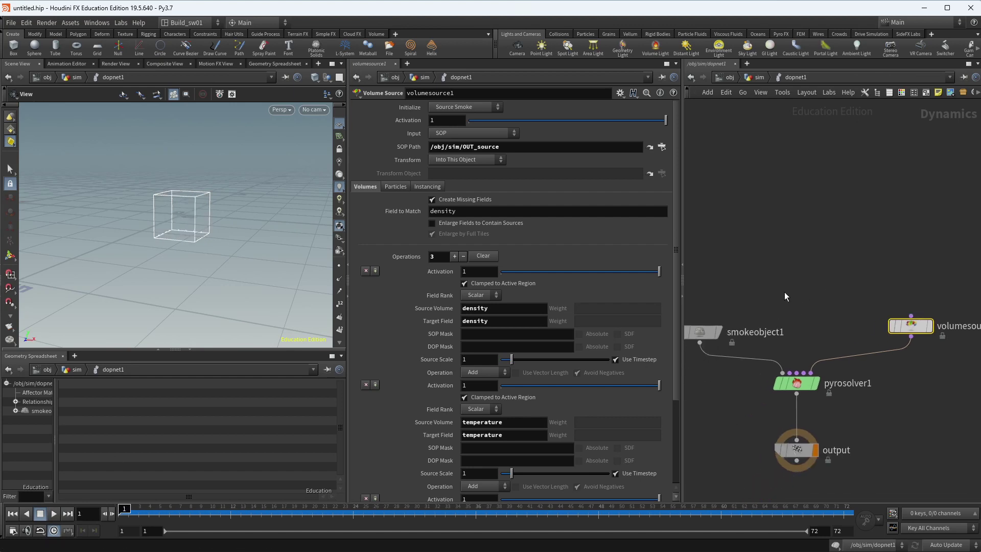
click(702, 332)
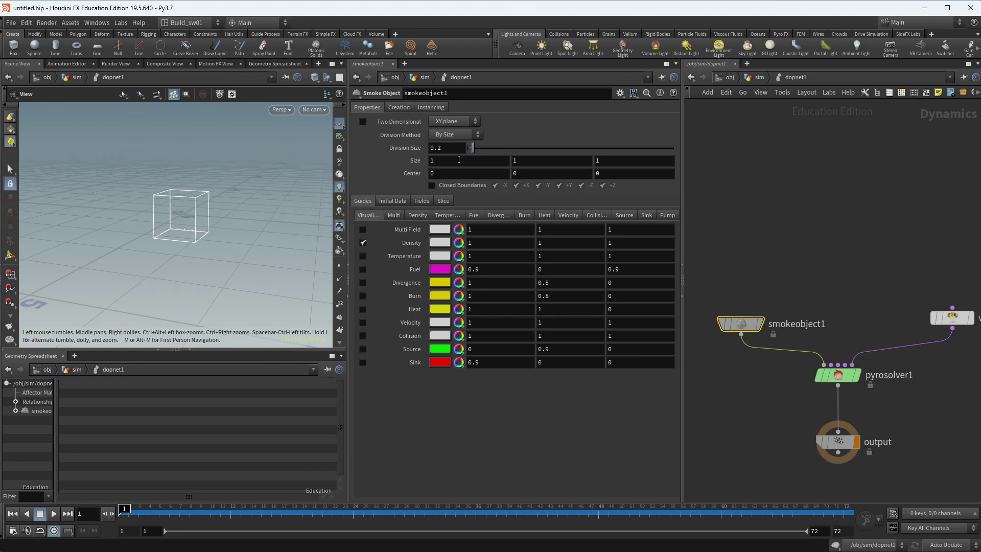
click(471, 160)
text(0)
click(559, 165)
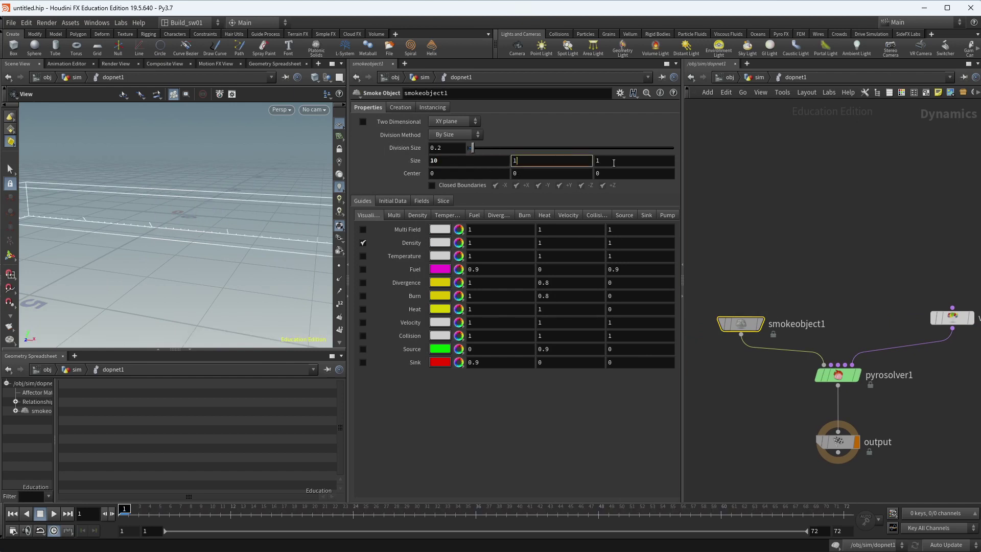
text(0)
click(627, 163)
scroll(123, 201, down, 5)
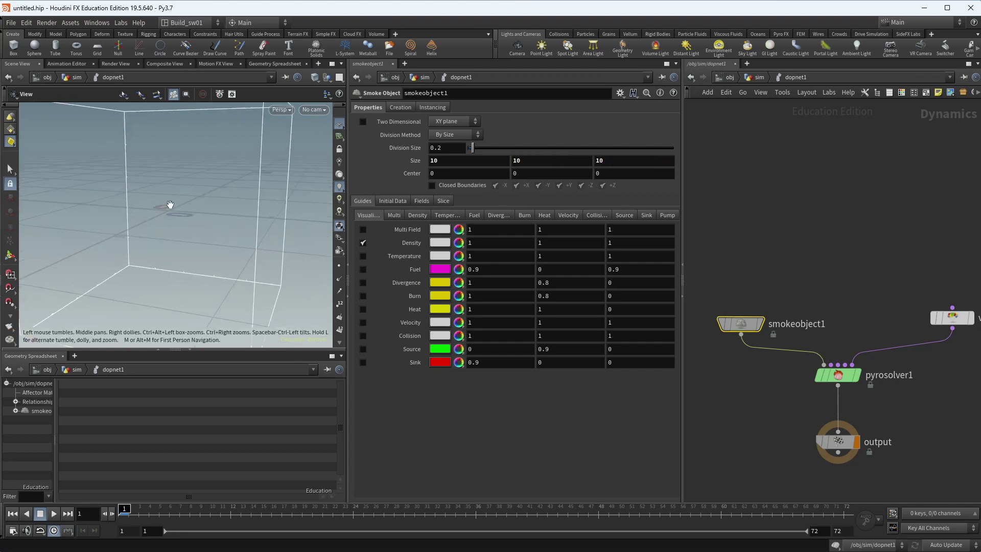
- Play and scrub the simulation to examine how the smoke rises and spreads inside the enlarged container
scroll(214, 185, up, 3)
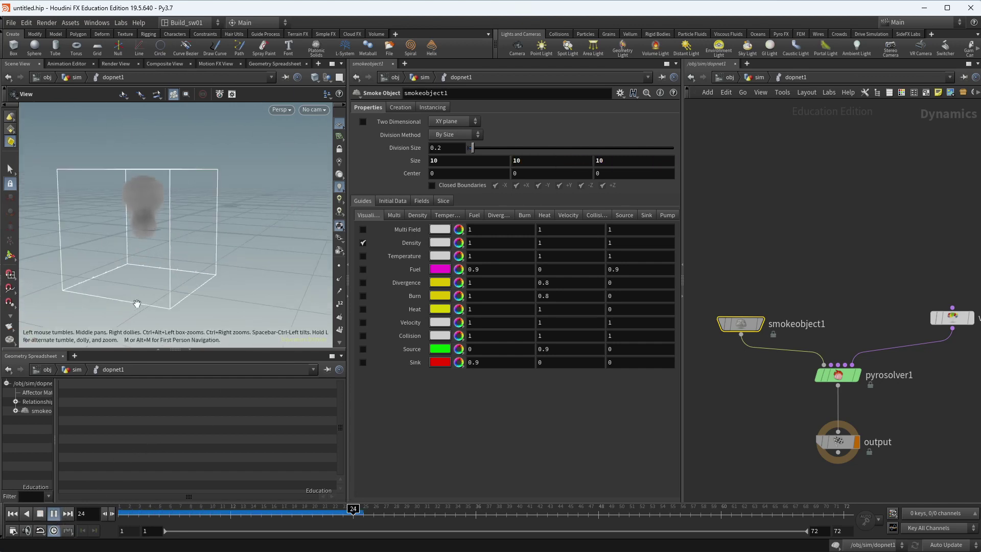
drag(136, 306, 219, 246)
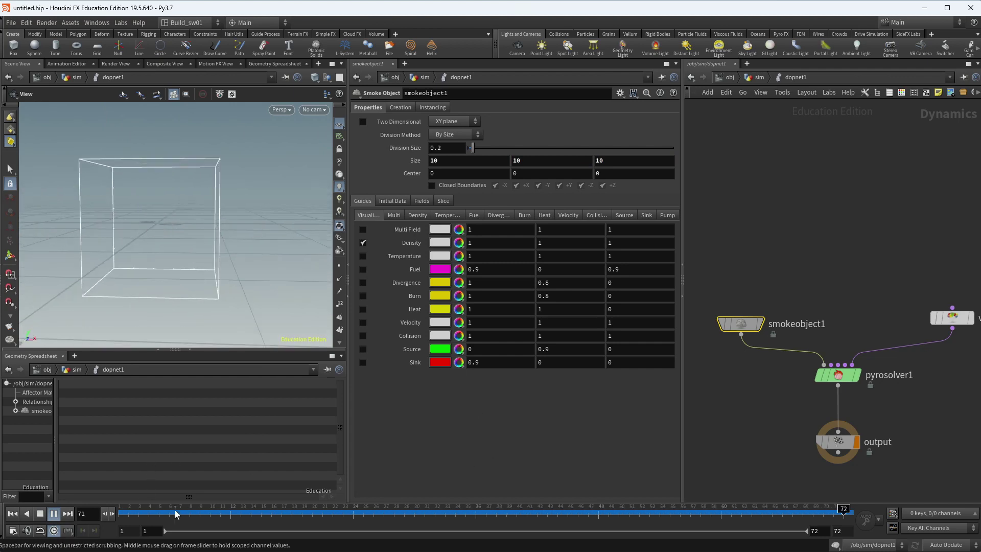
drag(175, 513, 670, 509)
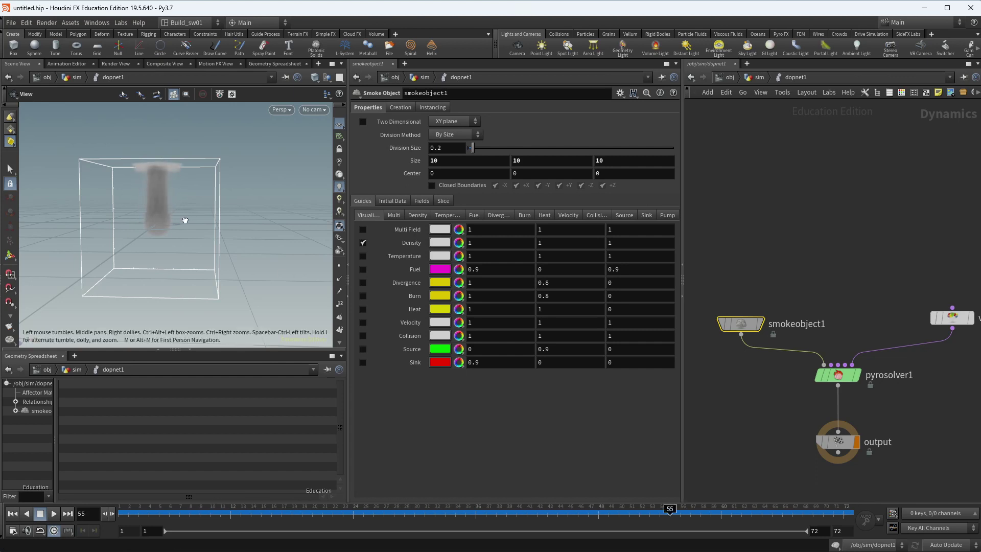
drag(184, 219, 192, 138)
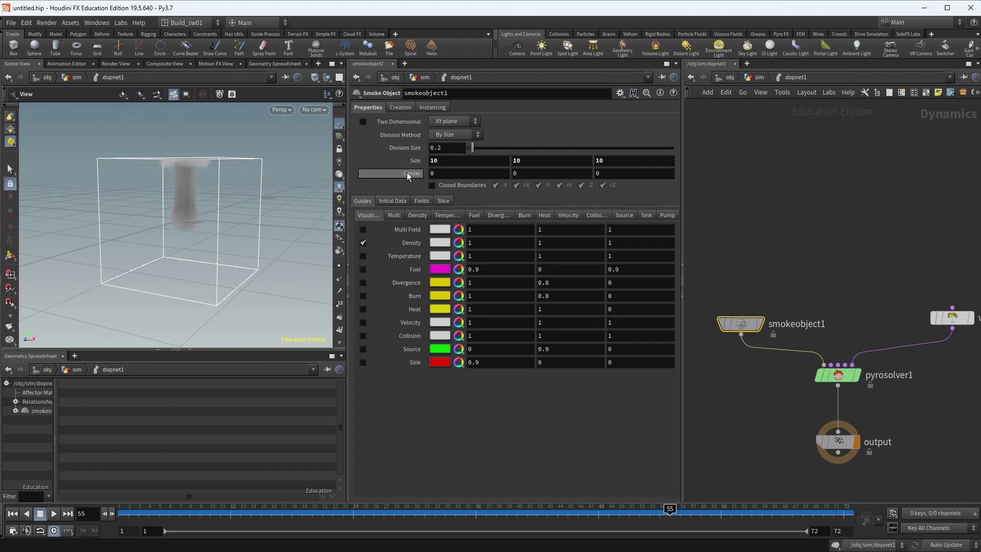
drag(178, 262, 223, 158)
drag(157, 512, 322, 511)
drag(209, 250, 273, 232)
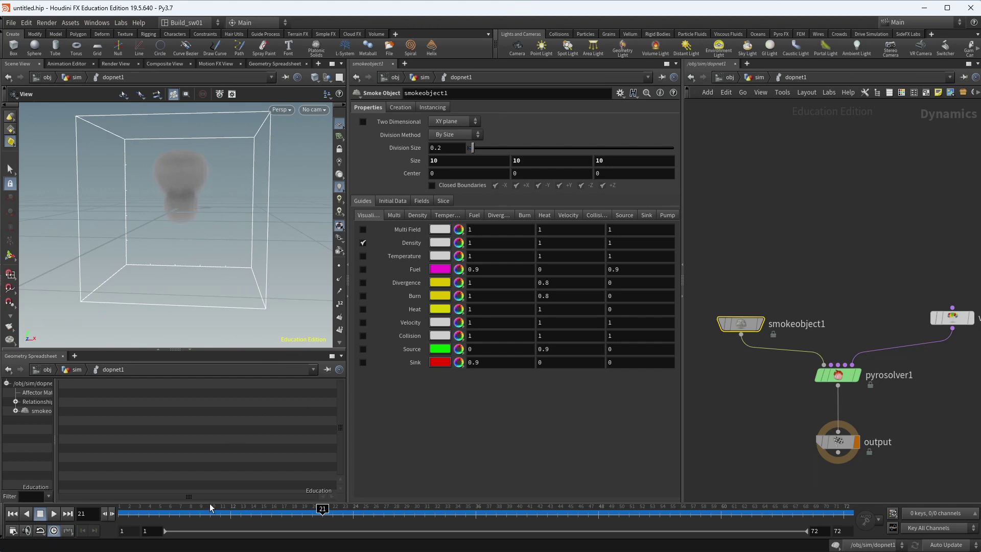
drag(296, 513, 599, 524)
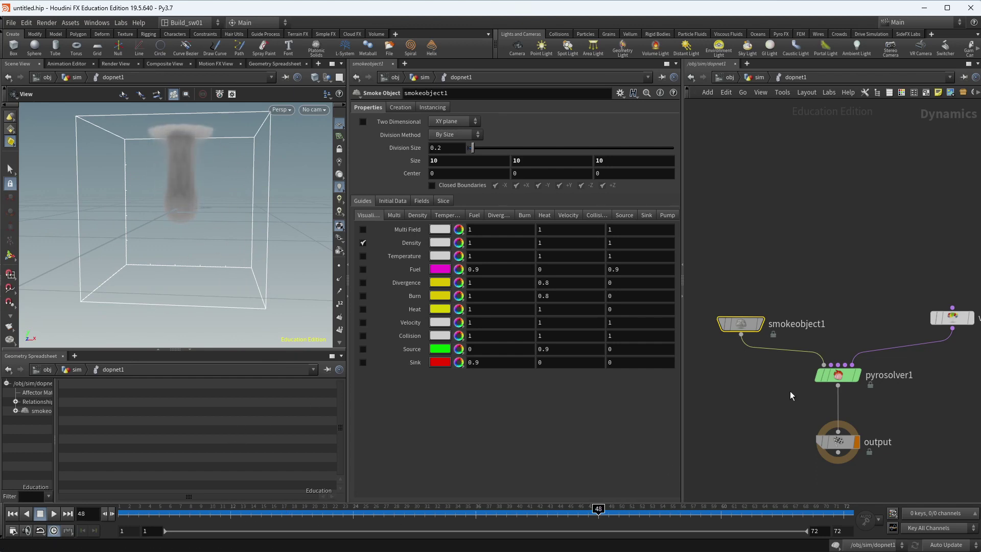
- Inspect pyrosolver1's node info for its simulated fields and scrub the timeline to review the smoke at frame 46
middle_drag(843, 375, 878, 382)
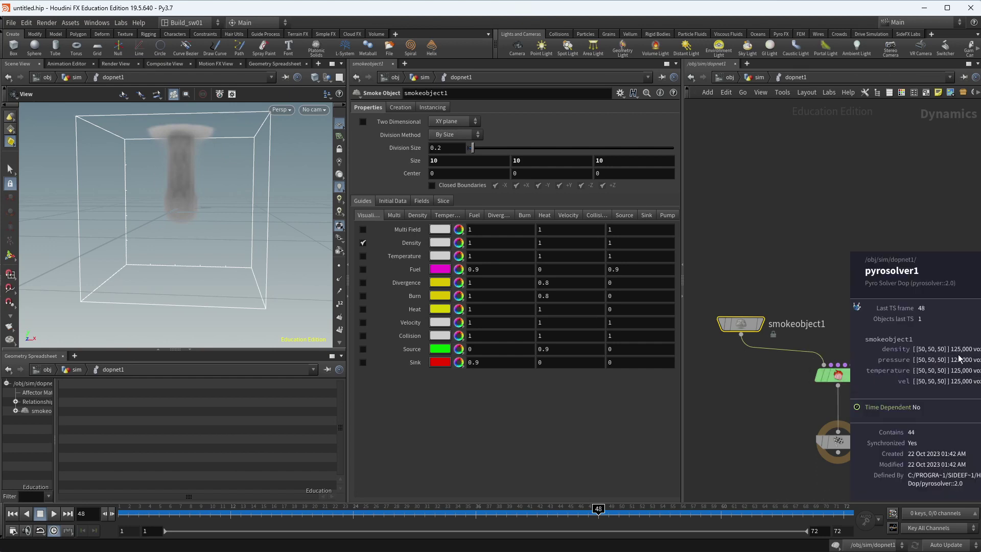
middle_drag(965, 354, 960, 355)
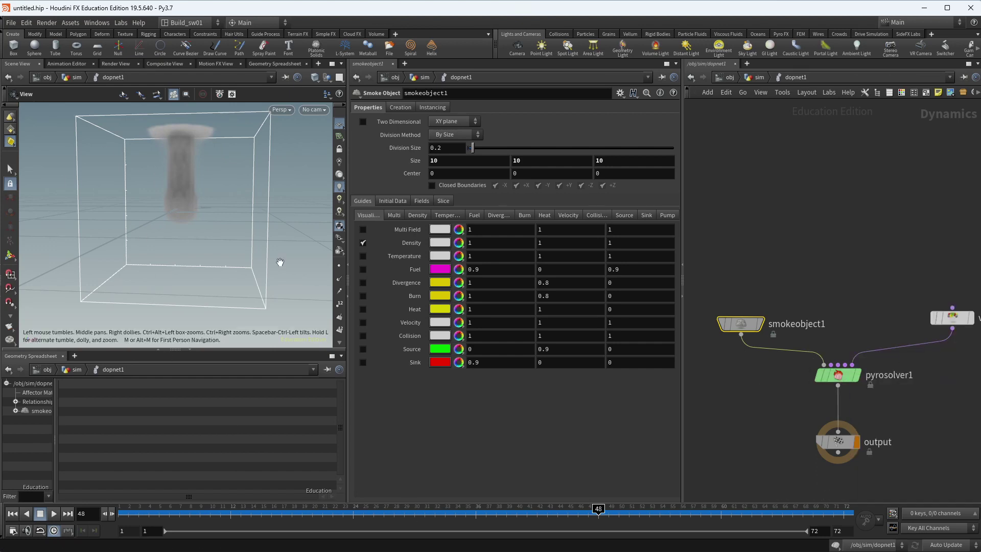
drag(598, 511, 466, 510)
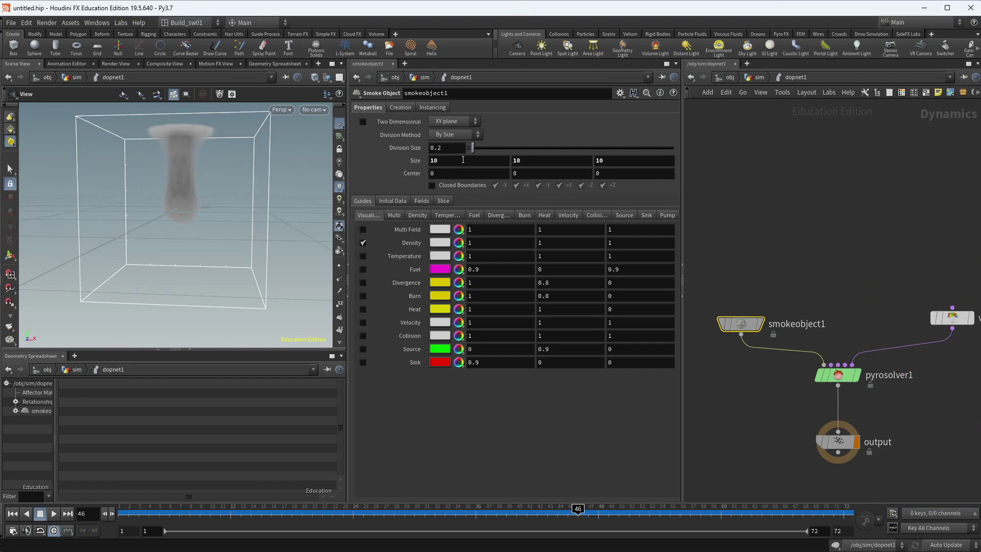
drag(177, 514, 577, 512)
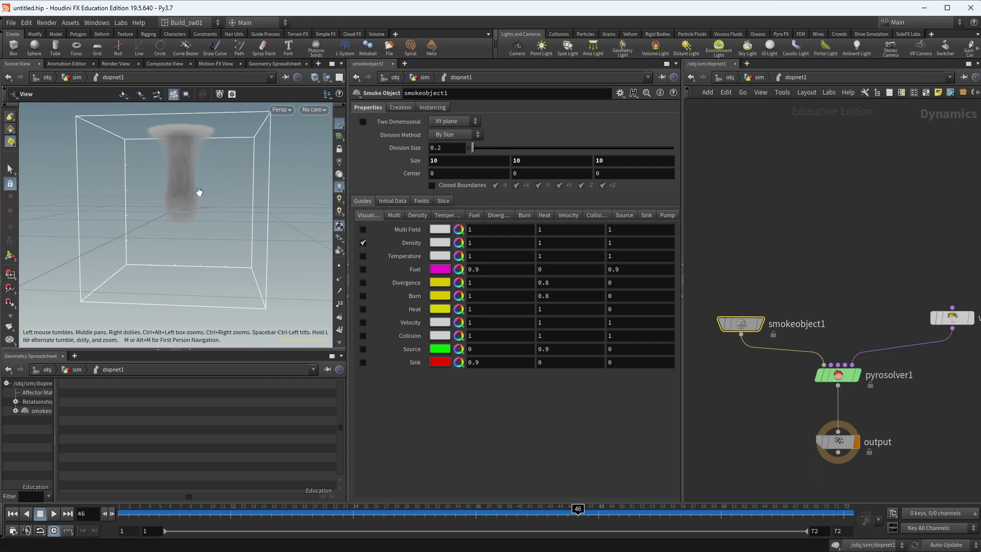
- Collapse the Geometry Spreadsheet pane to enlarge the viewport and switch to the Front view, framing the smoke container
right_drag(180, 185, 342, 235)
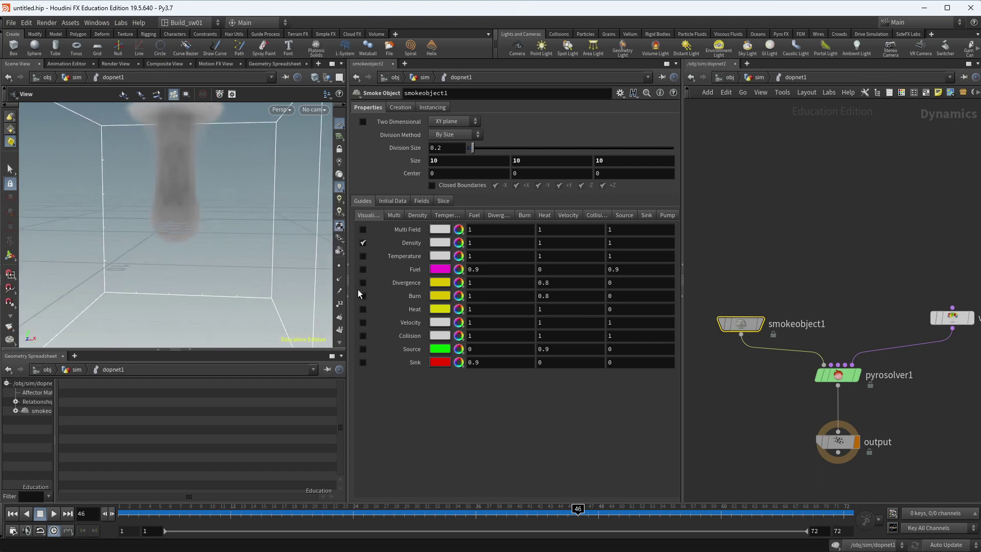
drag(349, 323, 483, 322)
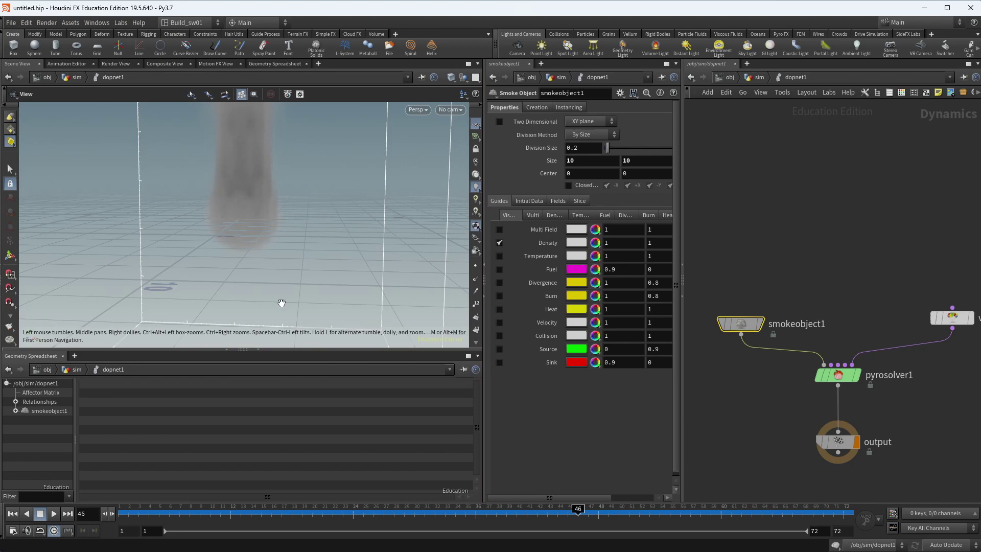
click(257, 350)
right_drag(265, 324, 165, 302)
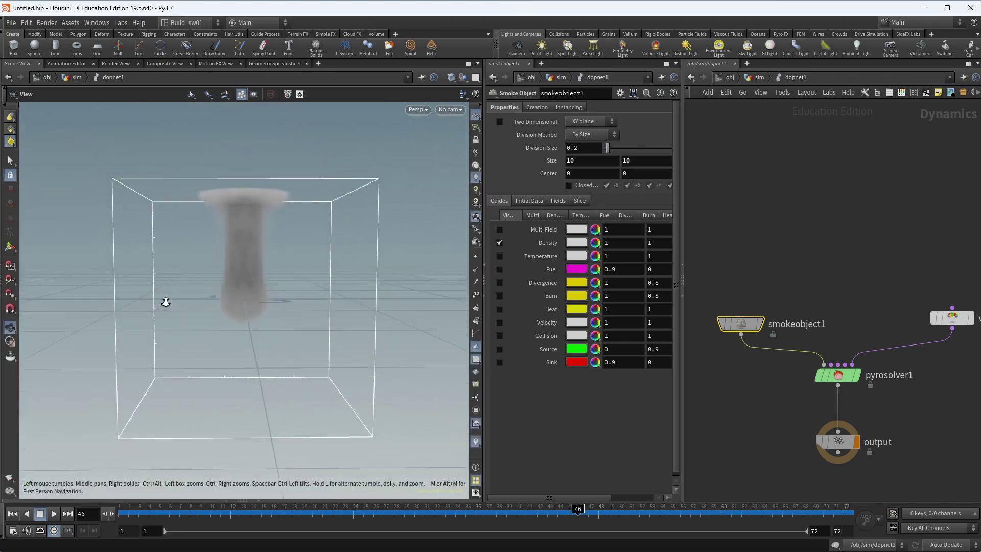
key(space+3)
right_drag(394, 287, 317, 295)
scroll(316, 295, up, 2)
middle_drag(306, 291, 299, 285)
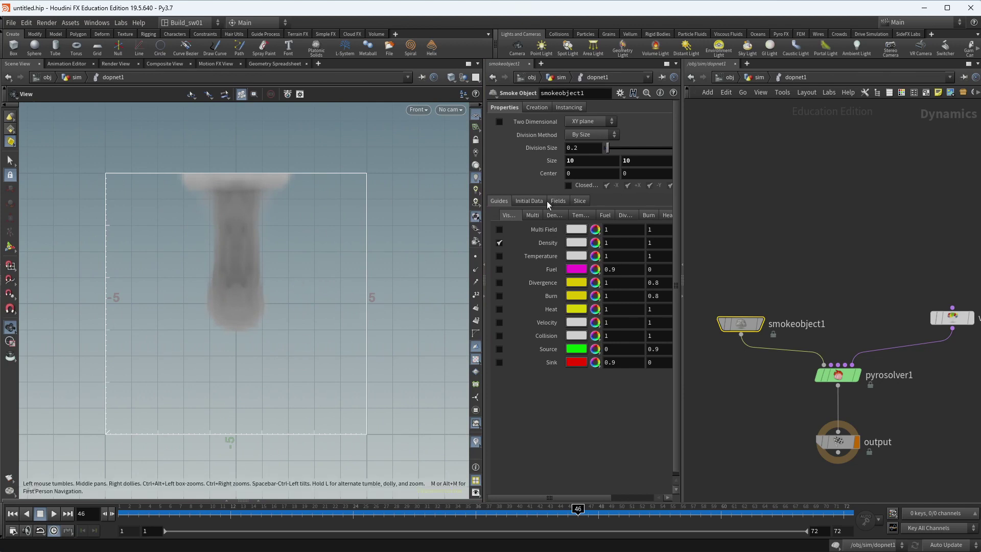
- In smokeobject1's Density guide options, disable Use Smoke and enable Use Plane, keeping the bounding box shown
drag(483, 212, 364, 225)
click(428, 216)
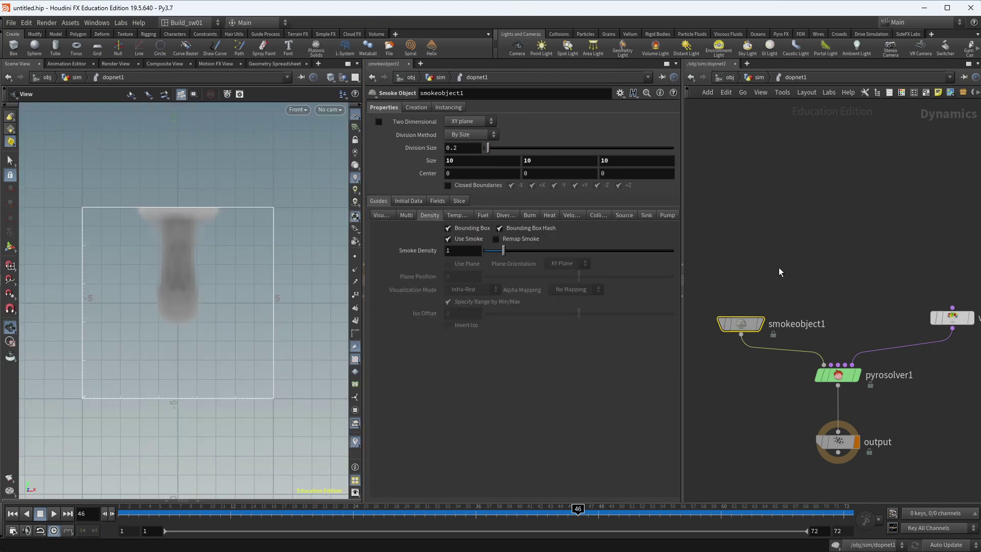
click(382, 215)
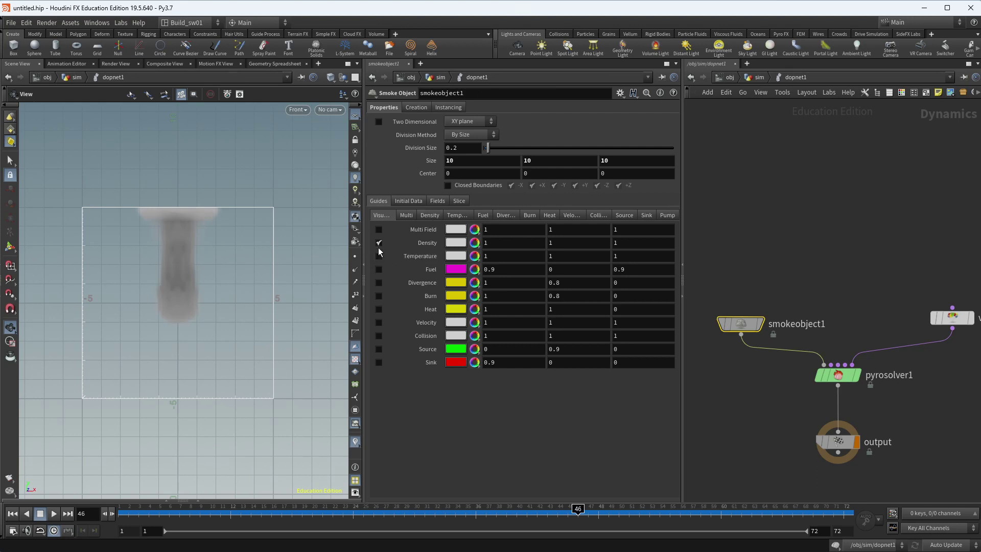
click(429, 215)
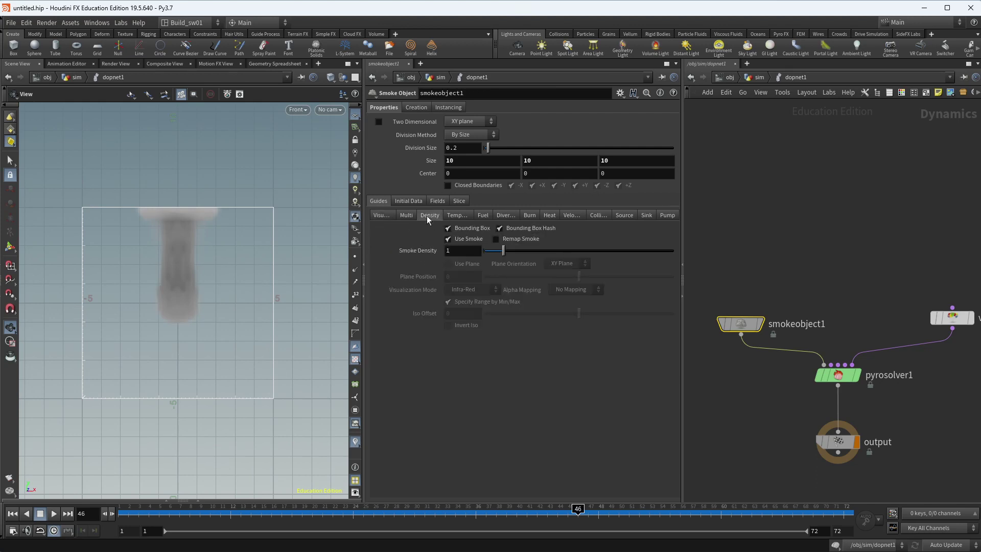
click(481, 226)
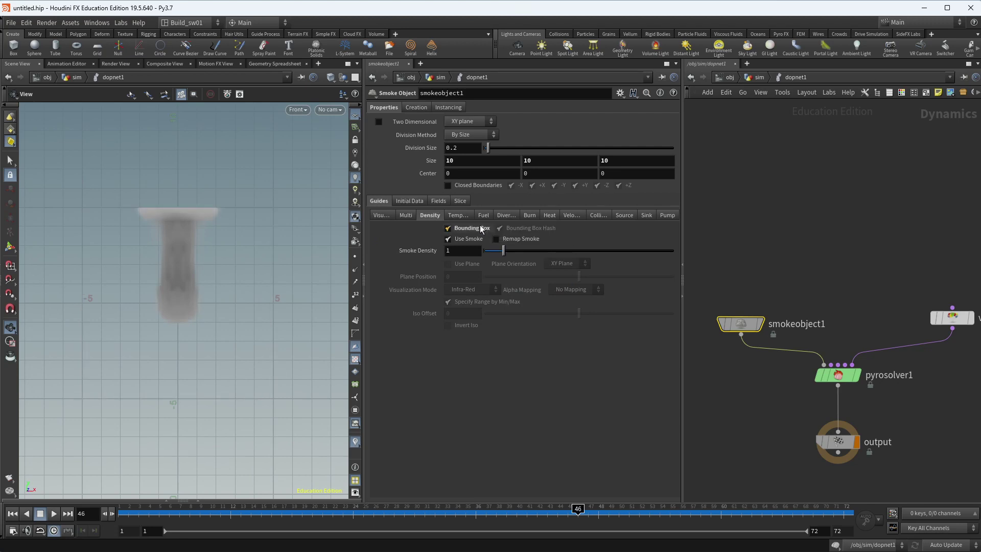
click(480, 228)
click(480, 240)
click(474, 264)
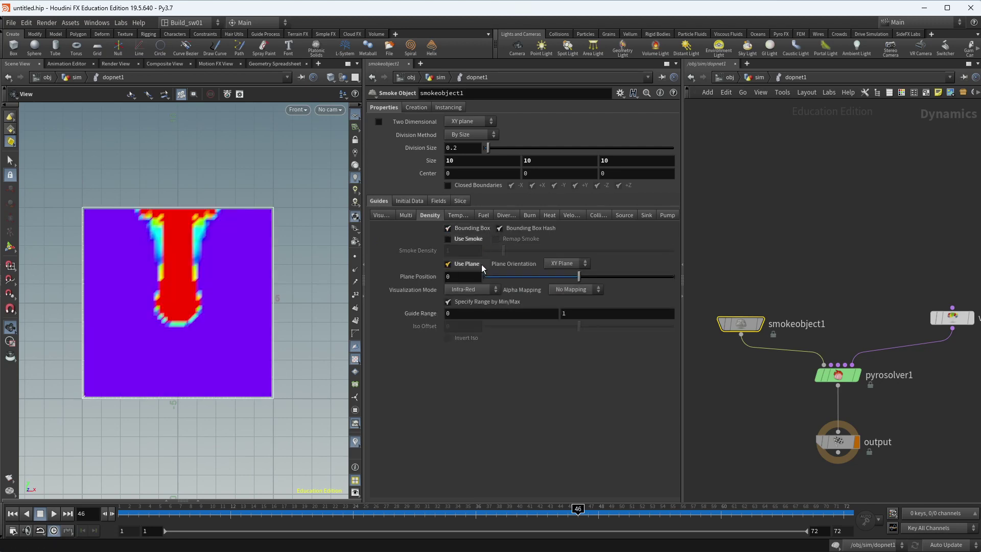
- Display the density plane in wireframe to expose its voxel grid
scroll(240, 271, up, 3)
key(w)
key(w)
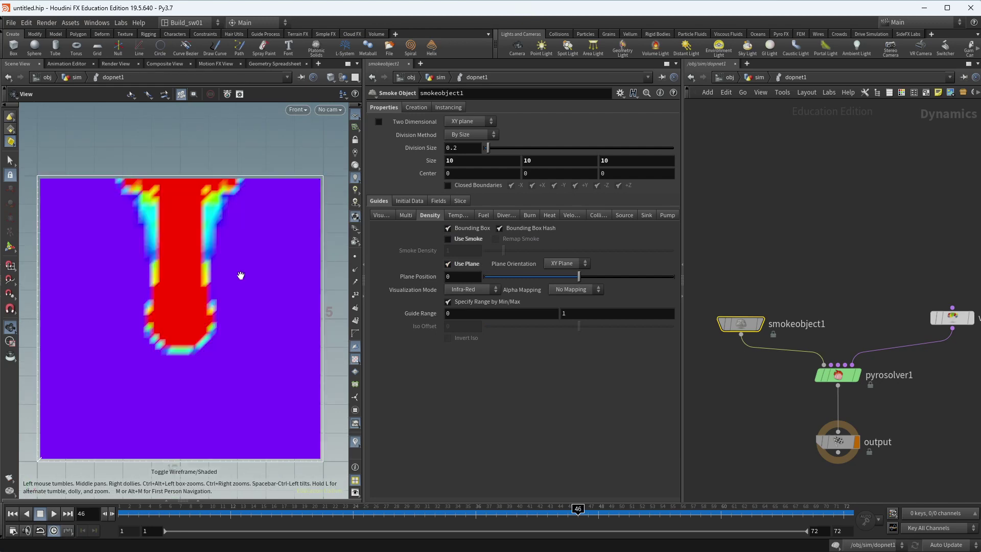
key(w)
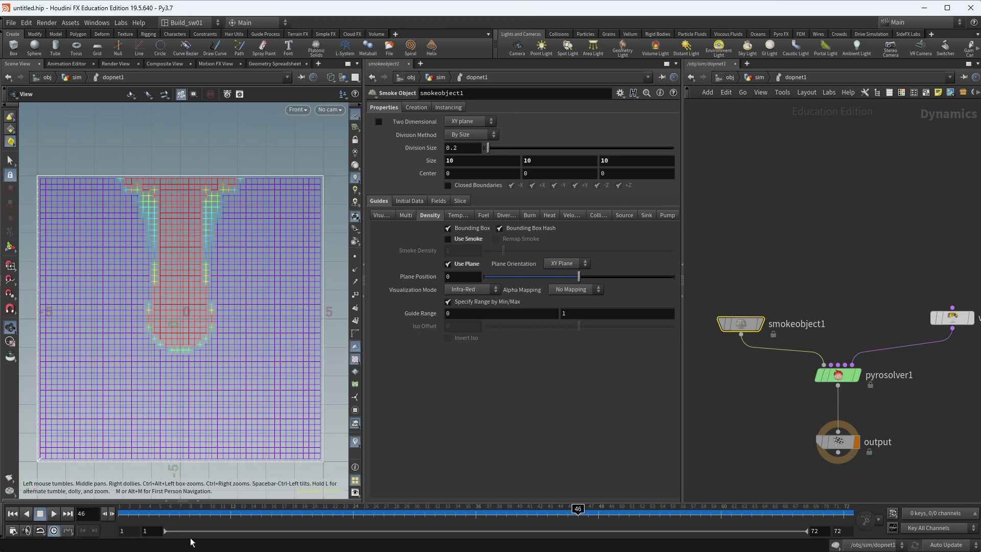
- Scrub the timeline to frame 28 and then back to frame 14, examining the density values across the voxel grid
drag(148, 511, 393, 512)
scroll(298, 252, up, 5)
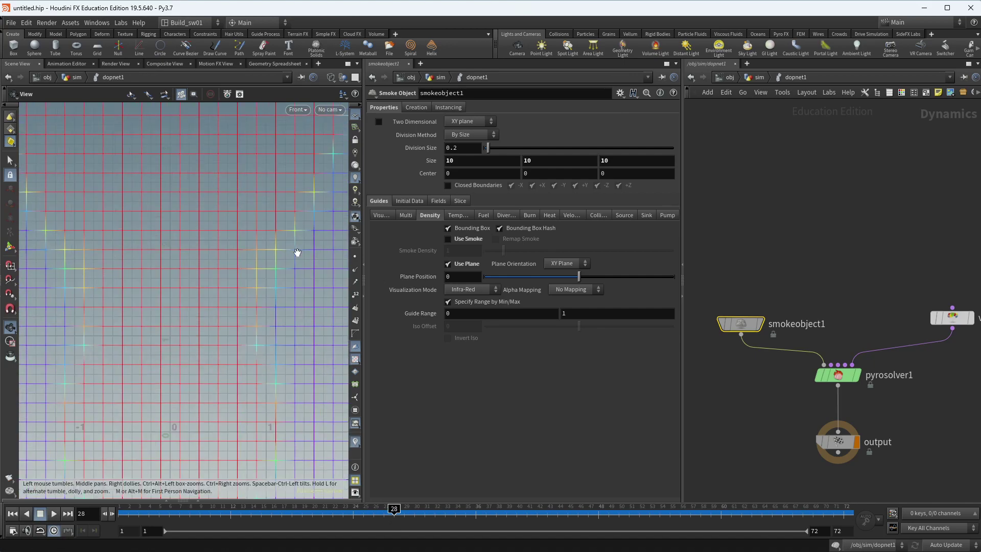
scroll(297, 252, down, 8)
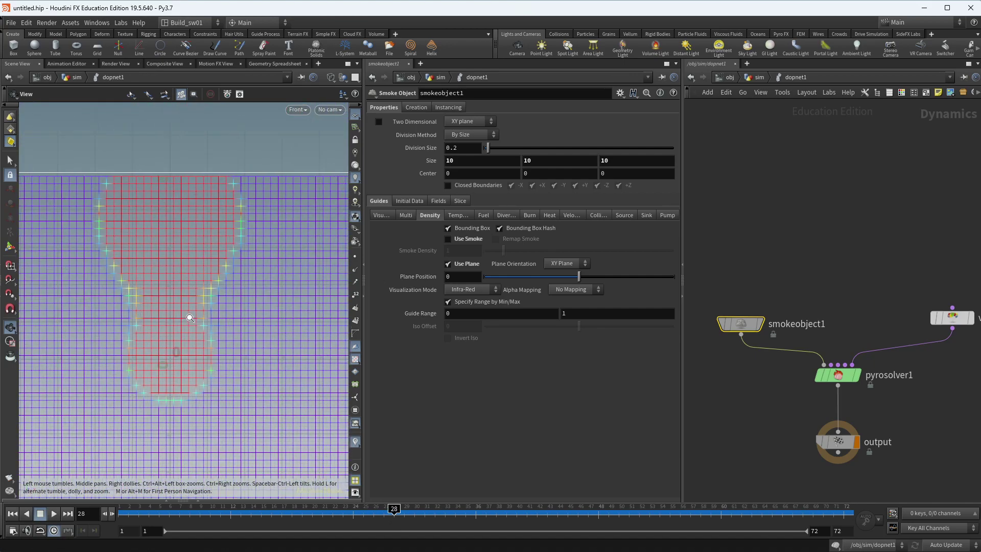
scroll(190, 317, up, 2)
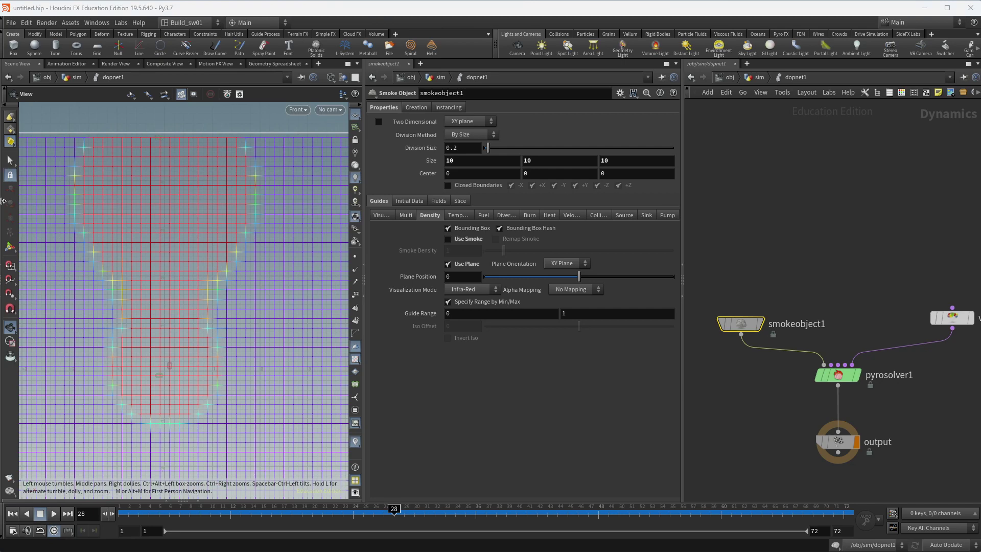
drag(271, 510, 250, 509)
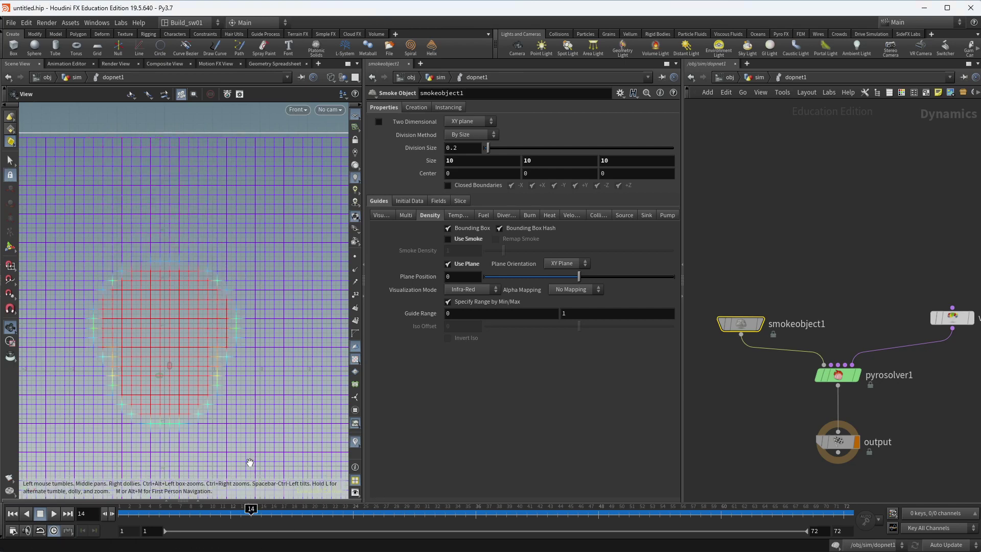
right_drag(177, 207, 136, 328)
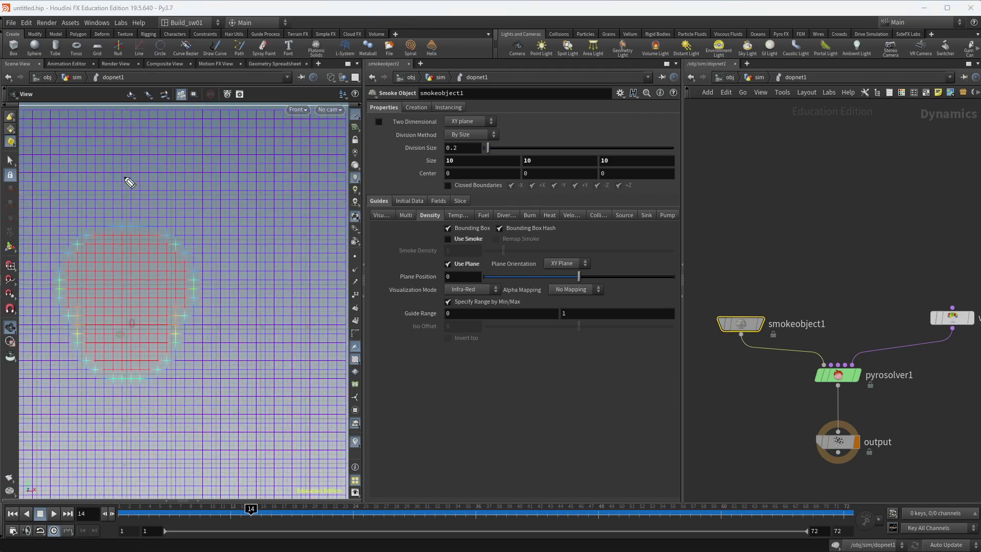
mouse_move(87, 146)
mouse_down()
mouse_move(103, 173)
mouse_move(144, 160)
mouse_move(173, 164)
mouse_move(210, 207)
mouse_move(208, 178)
mouse_move(287, 163)
mouse_up()
mouse_move(334, 132)
mouse_down()
mouse_move(321, 181)
mouse_move(342, 149)
mouse_move(367, 167)
mouse_up()
drag(403, 135, 393, 167)
mouse_move(423, 157)
mouse_down()
mouse_move(406, 171)
mouse_move(424, 156)
mouse_up()
drag(426, 146, 422, 170)
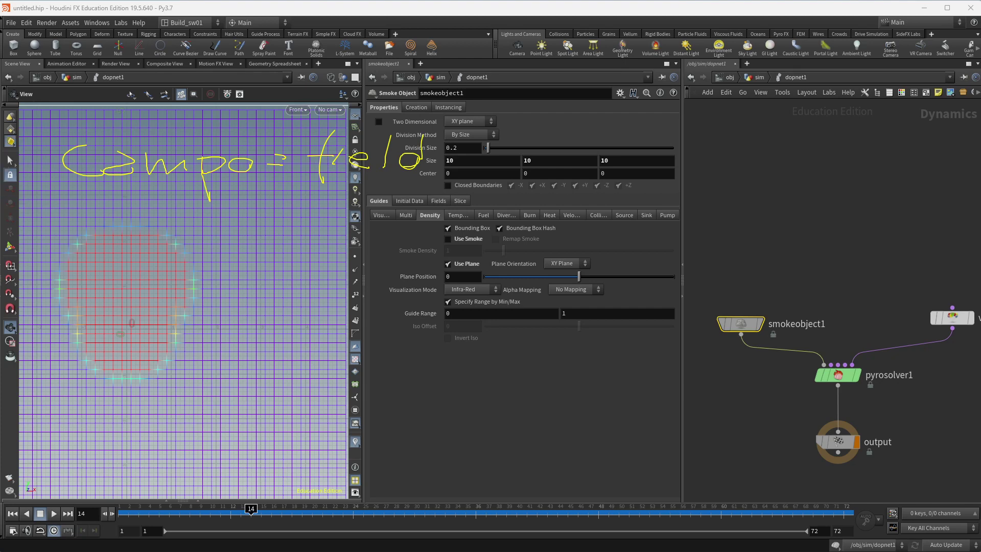
key(Escape)
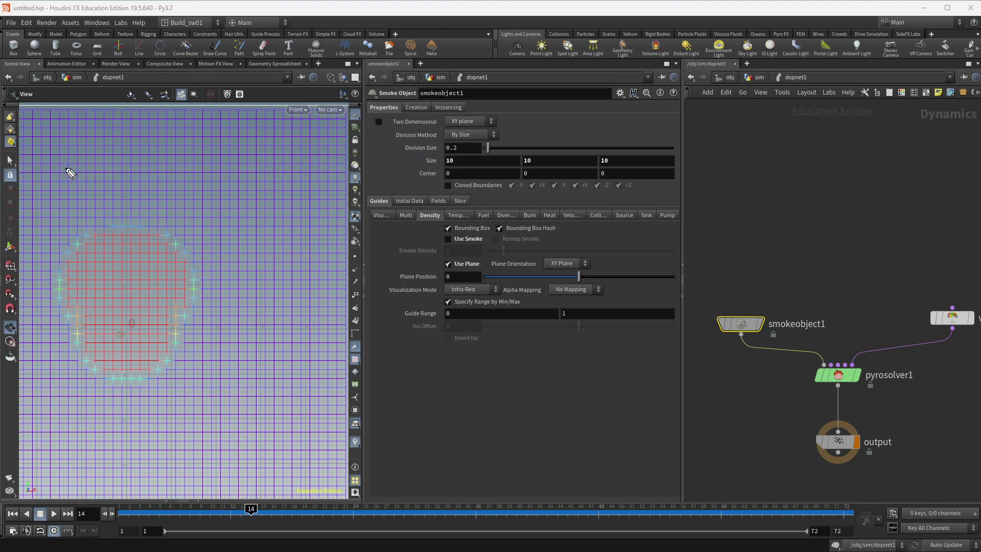
mouse_move(67, 140)
mouse_down()
mouse_move(65, 189)
mouse_move(83, 167)
mouse_move(96, 186)
mouse_up()
drag(107, 179, 133, 187)
mouse_move(148, 146)
mouse_down()
mouse_move(148, 187)
mouse_move(215, 176)
mouse_move(266, 183)
mouse_up()
click(251, 158)
mouse_move(269, 171)
mouse_down()
mouse_move(297, 187)
mouse_move(315, 179)
mouse_move(338, 186)
mouse_up()
mouse_move(341, 171)
mouse_down()
mouse_move(341, 204)
mouse_move(354, 185)
mouse_up()
mouse_move(379, 176)
mouse_down()
mouse_move(365, 188)
mouse_move(380, 179)
mouse_up()
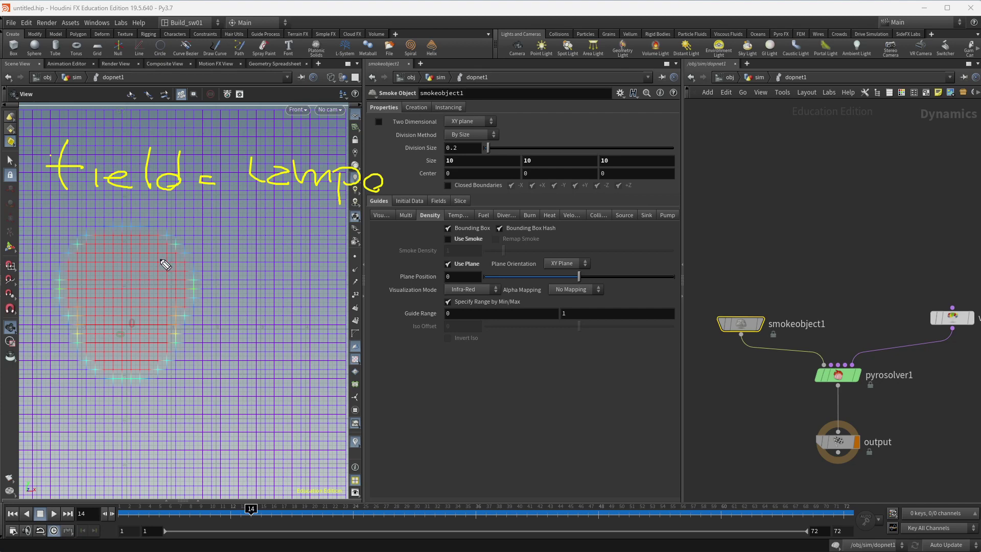
drag(148, 246, 152, 247)
click(149, 256)
click(128, 248)
click(128, 262)
click(158, 264)
click(147, 266)
click(135, 266)
click(126, 268)
mouse_move(238, 224)
mouse_down()
mouse_move(235, 285)
mouse_move(319, 299)
mouse_up()
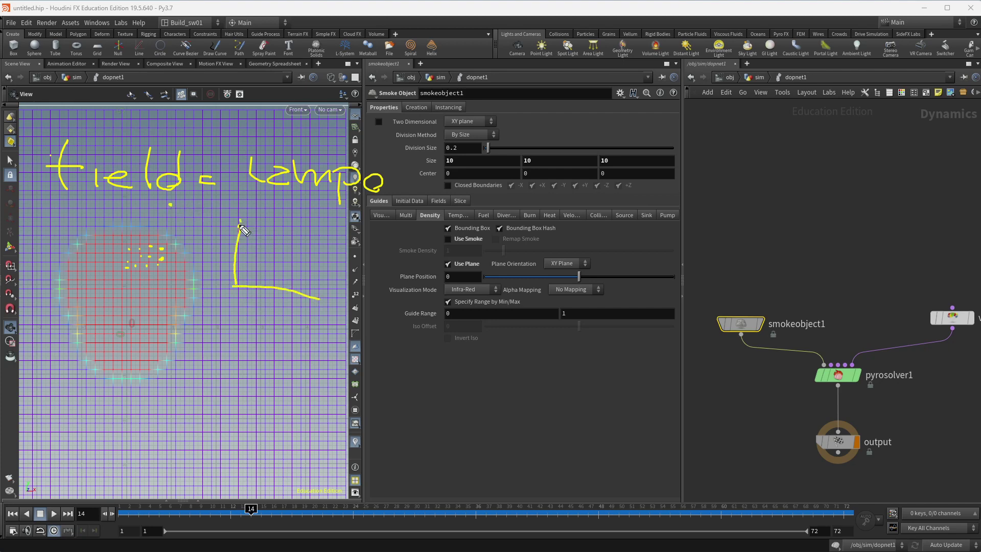
drag(240, 221, 222, 366)
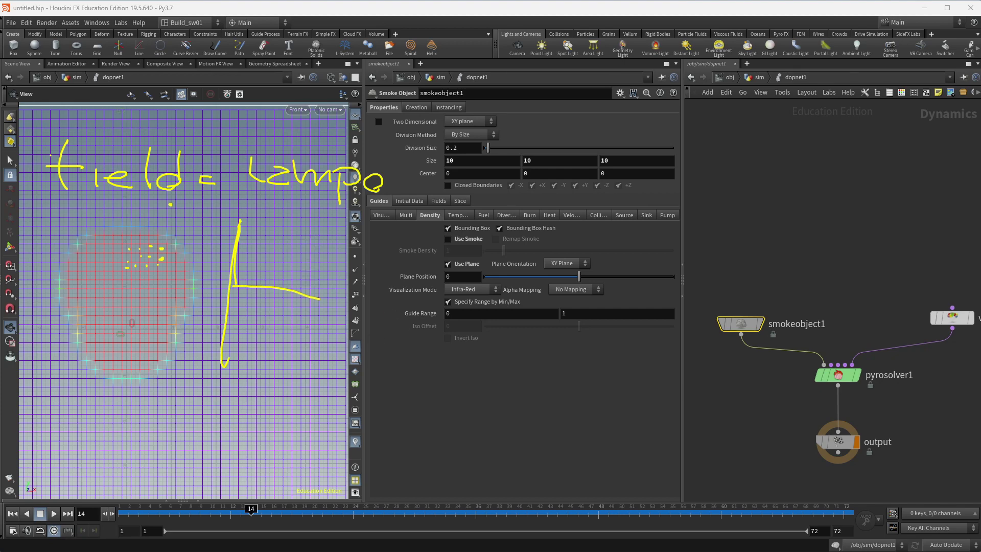
- Try a coarse Division Size of 1.87 on smokeobject1 and simulate up to frame 15
key(Escape)
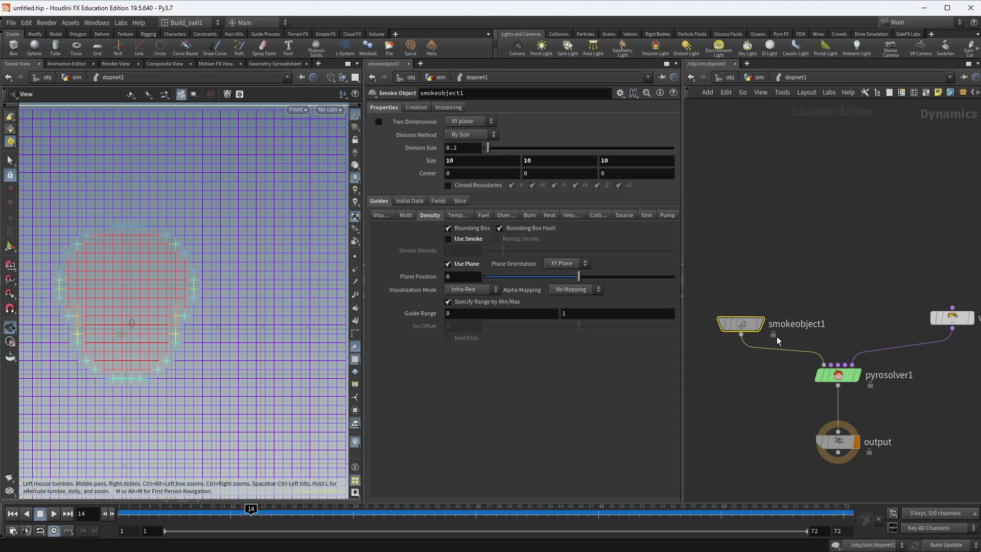
drag(492, 150, 524, 154)
drag(124, 509, 261, 508)
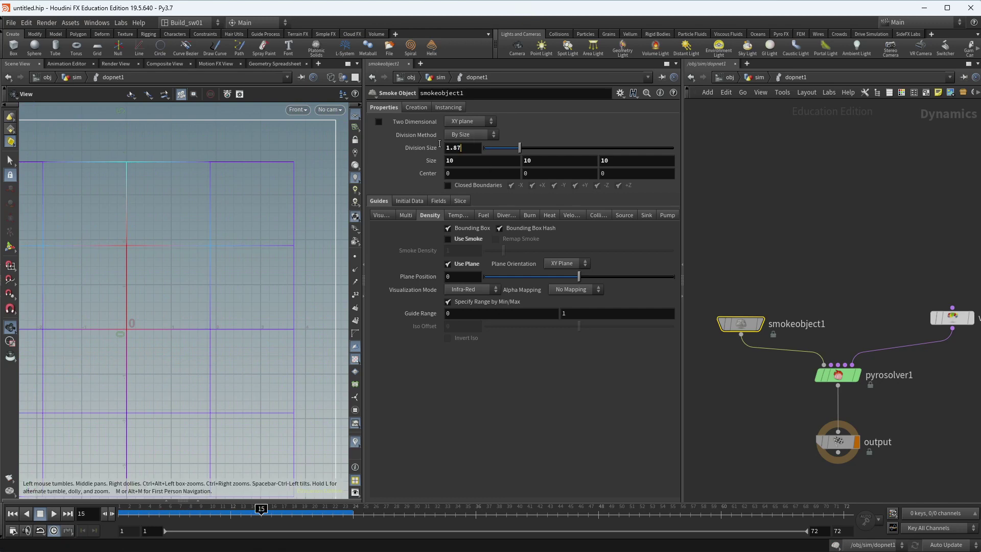
- Set smokeobject1's Division Size to 0.5 and simulate up to frame 21 to inspect the coarser voxel grid
key(ctrl+a)
text(.5)
key(Return)
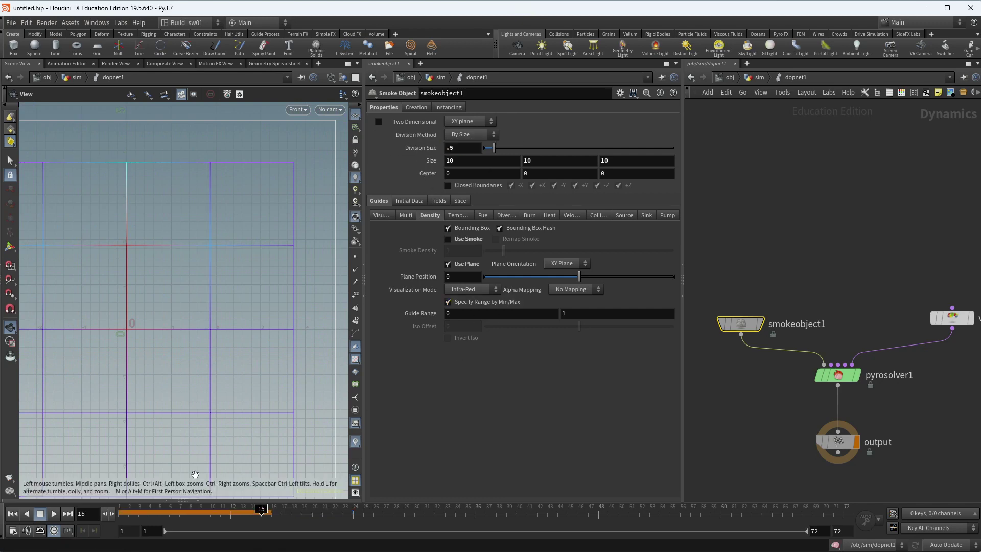
drag(139, 513, 322, 511)
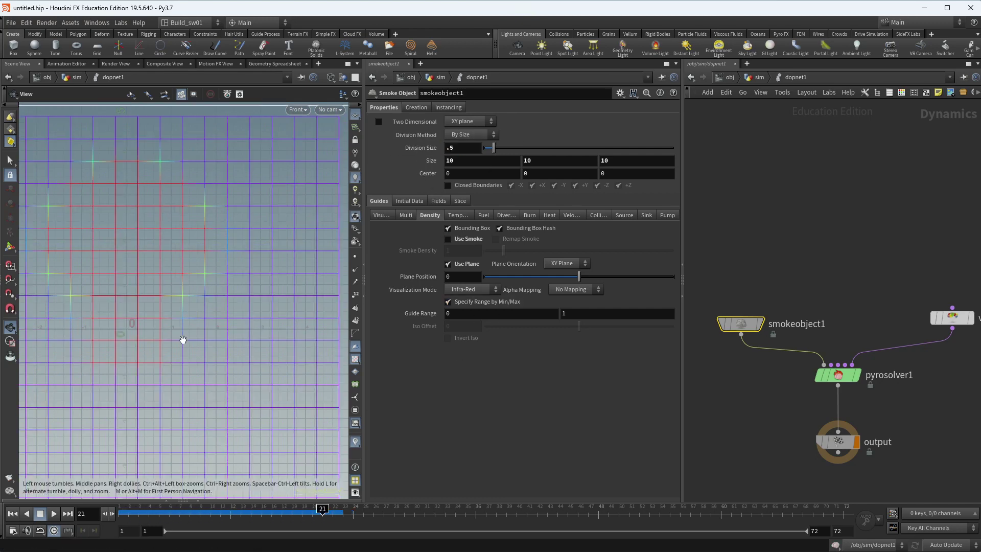
scroll(221, 307, down, 3)
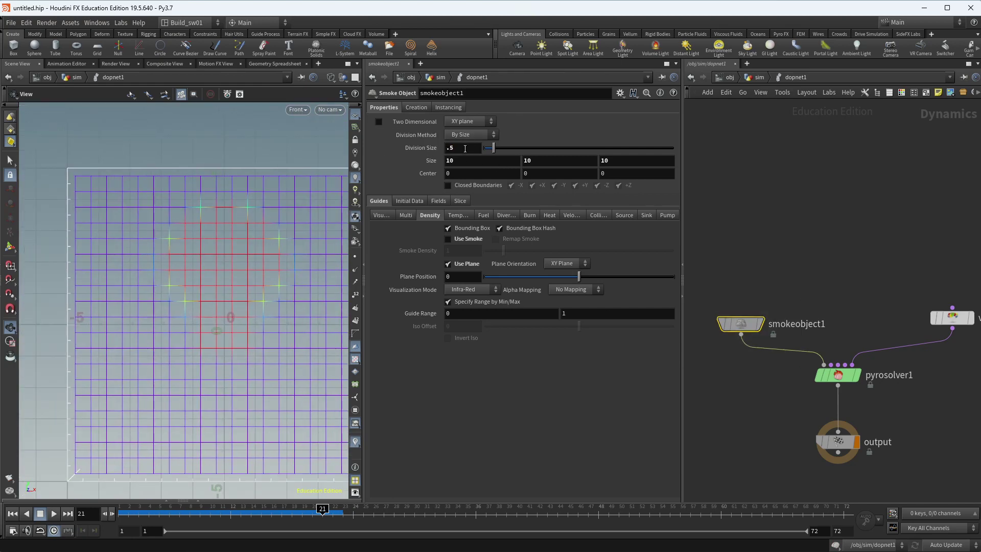
scroll(219, 252, up, 3)
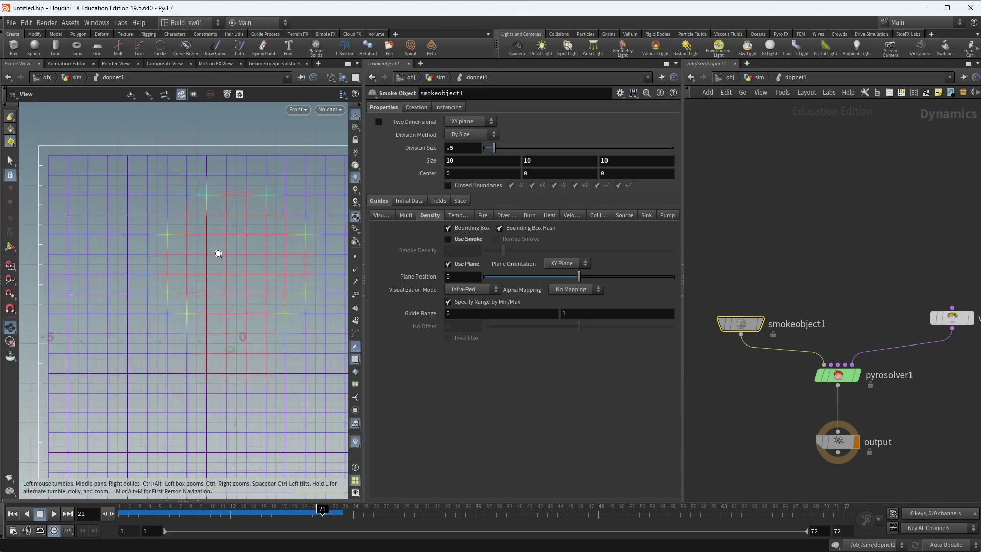
- Display the density plane shaded with its wireframe overlaid and move the timeline to frame 17
key(w)
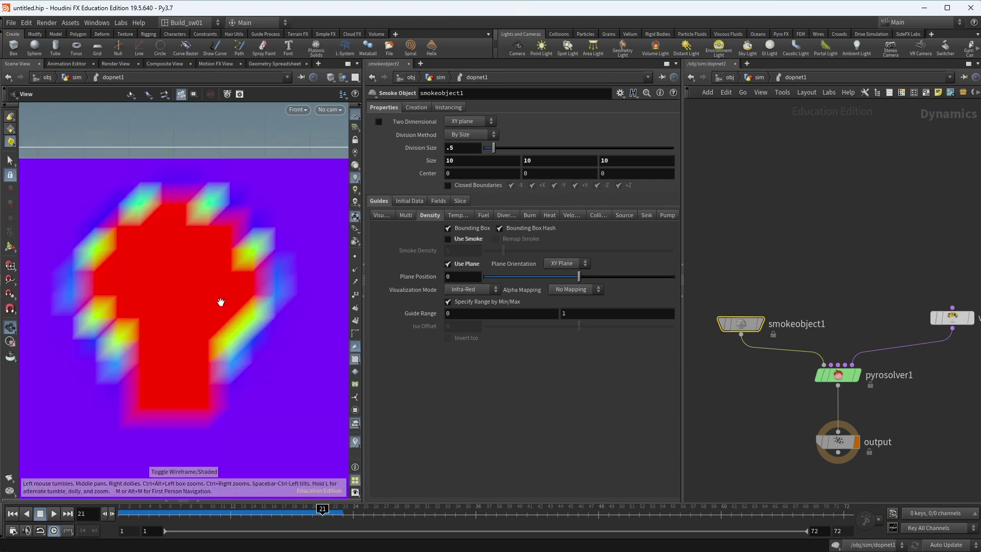
key(w)
scroll(184, 297, up, 3)
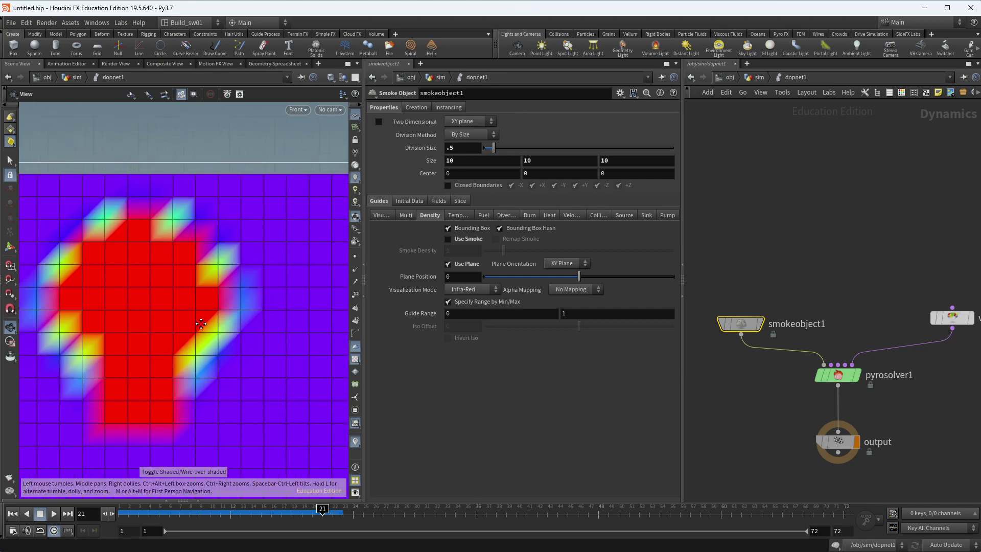
drag(199, 514, 282, 513)
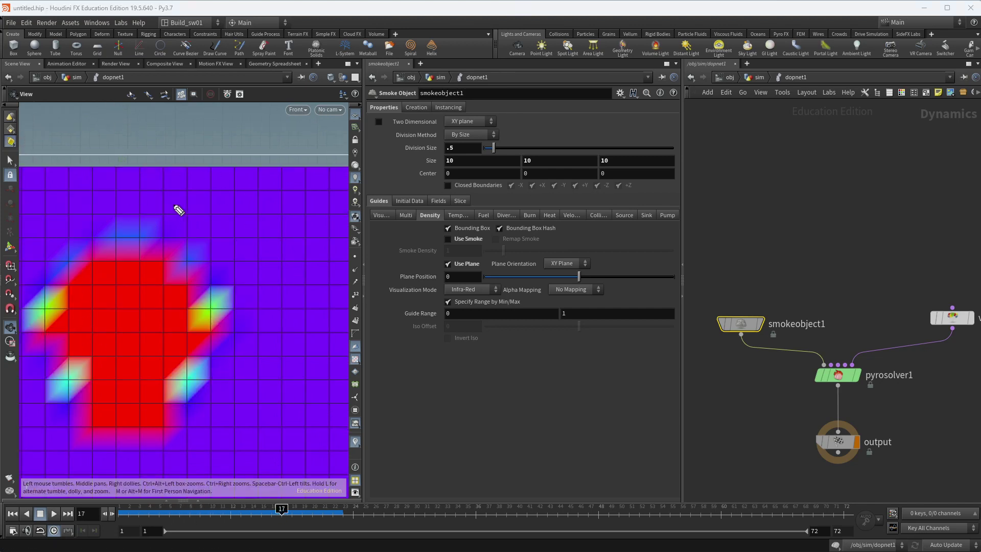
- Examine how density values pass between neighbouring voxels on the plane, comparing frame 17 with frame 10
mouse_move(182, 205)
mouse_down()
mouse_move(174, 198)
mouse_move(224, 223)
mouse_up()
drag(140, 322, 147, 331)
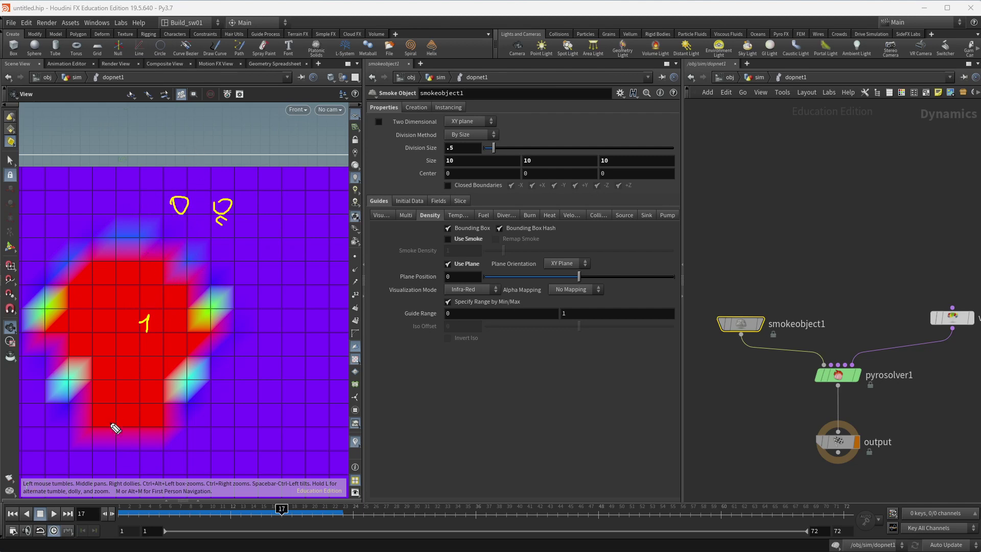
middle_drag(209, 413, 229, 284)
mouse_move(280, 513)
mouse_down()
mouse_move(323, 513)
mouse_move(281, 512)
mouse_up()
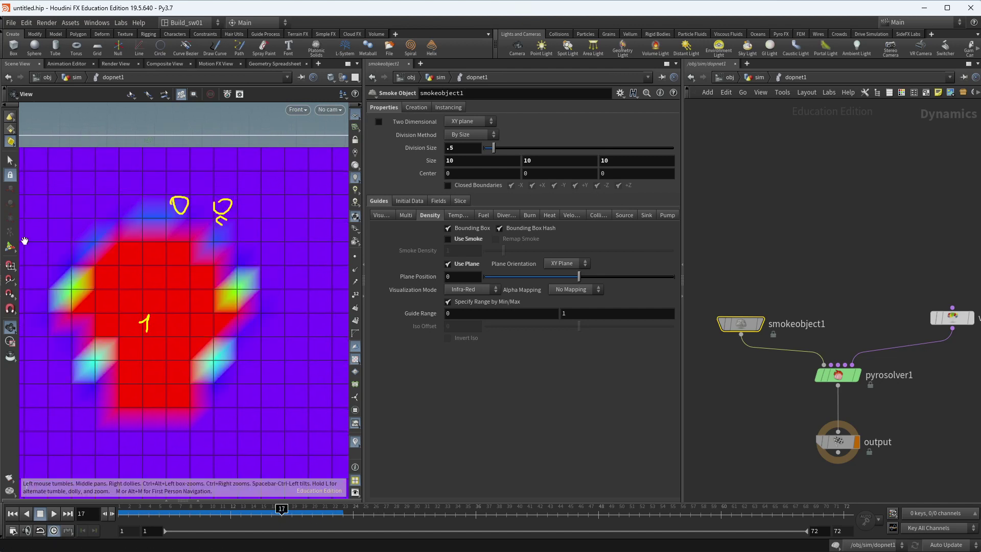
mouse_move(181, 195)
mouse_down()
mouse_move(175, 204)
mouse_move(190, 207)
mouse_up()
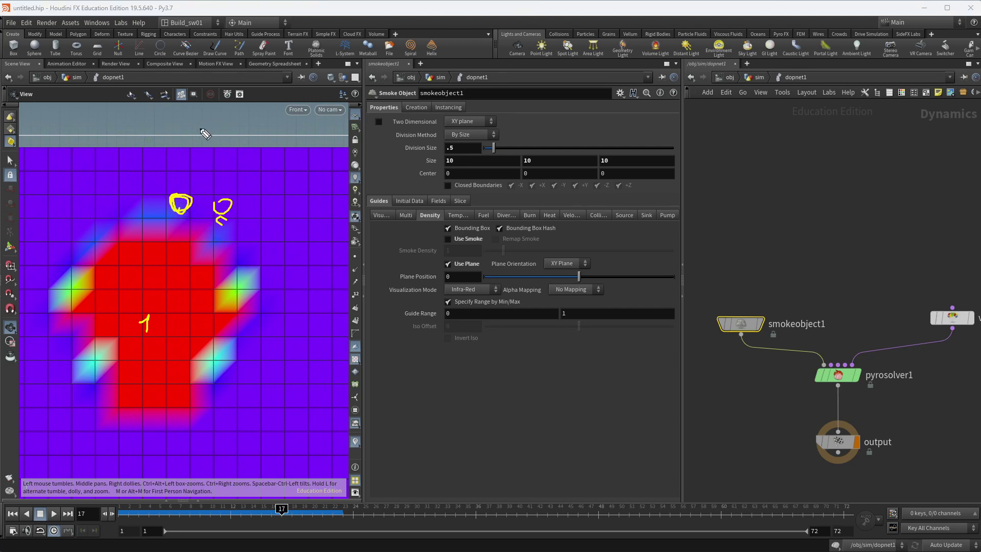
mouse_move(199, 131)
mouse_down()
mouse_move(208, 150)
mouse_move(238, 138)
mouse_up()
drag(226, 145, 313, 137)
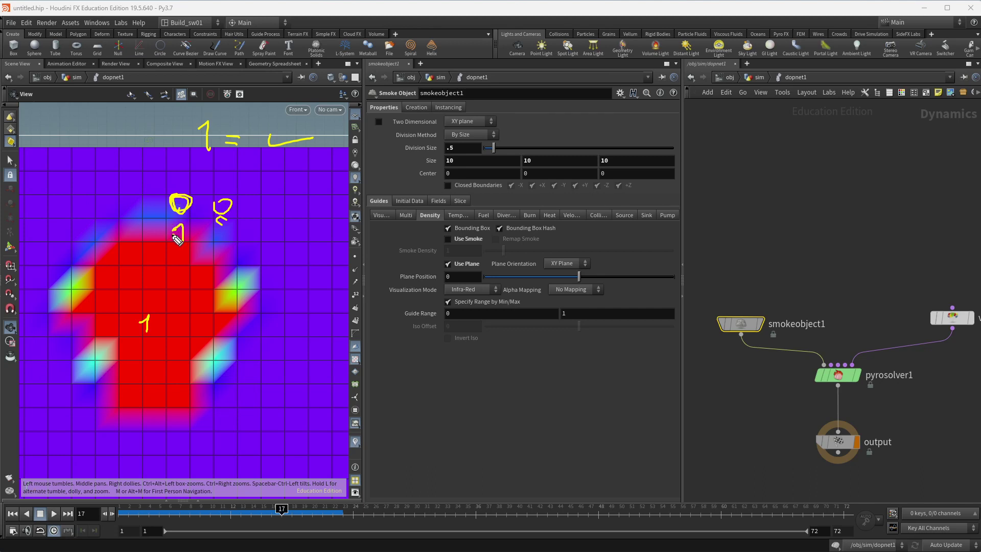
mouse_move(173, 229)
mouse_down()
mouse_move(146, 217)
mouse_move(169, 206)
mouse_move(158, 204)
mouse_up()
mouse_move(173, 238)
mouse_down()
mouse_move(188, 236)
mouse_move(180, 224)
mouse_move(182, 234)
mouse_up()
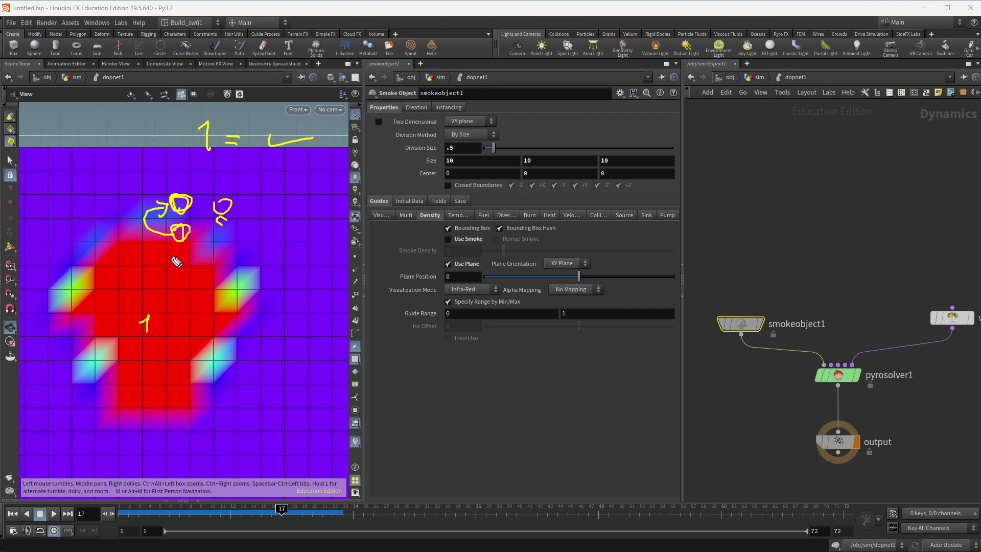
mouse_move(178, 249)
mouse_down()
mouse_move(174, 263)
mouse_move(210, 250)
mouse_move(194, 229)
mouse_move(209, 228)
mouse_move(175, 265)
mouse_up()
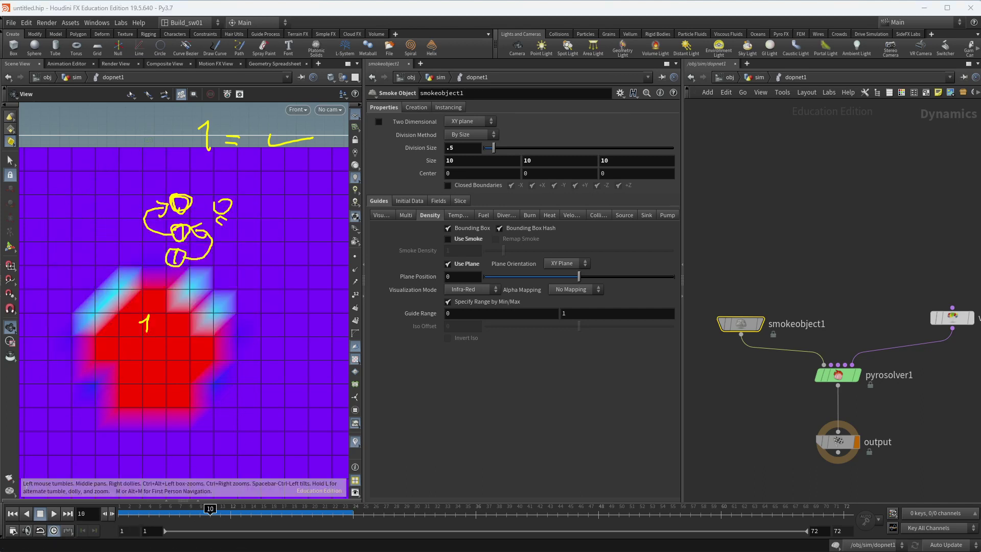
key(Escape)
right_drag(204, 313, 128, 297)
middle_drag(214, 274, 226, 251)
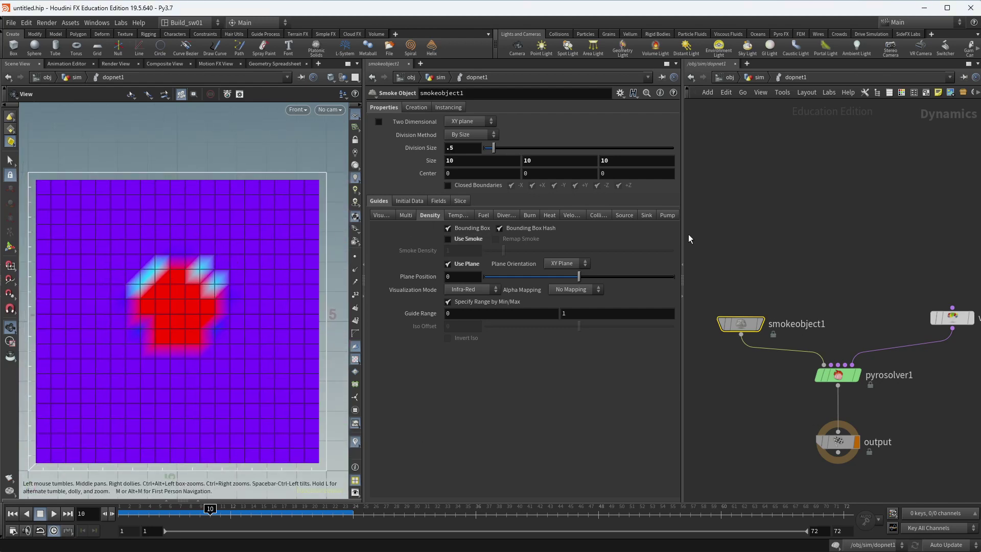
- Inspect the sphere1 source's node information in the sim geometry network and return inside dopnet1
click(730, 78)
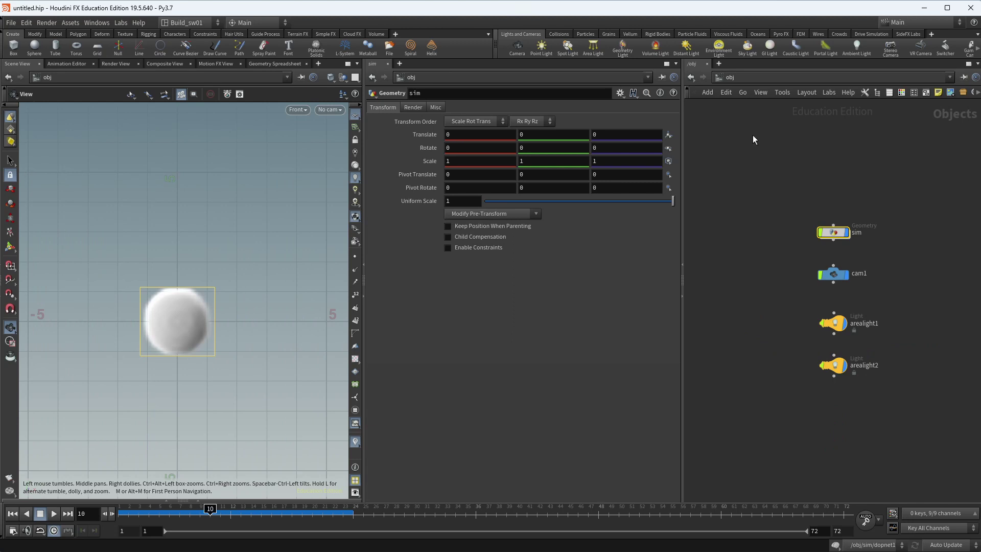
double_click(834, 230)
click(745, 214)
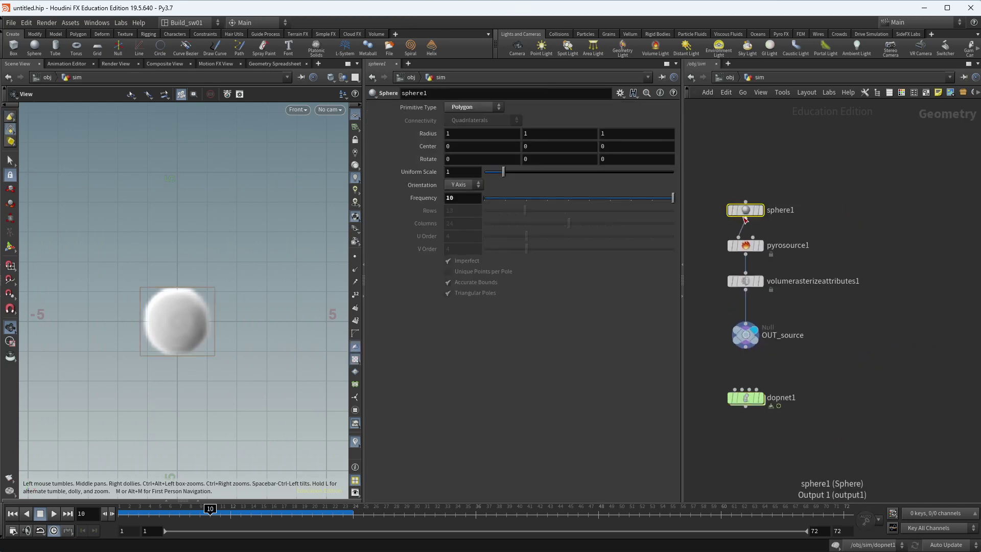
middle_click(746, 211)
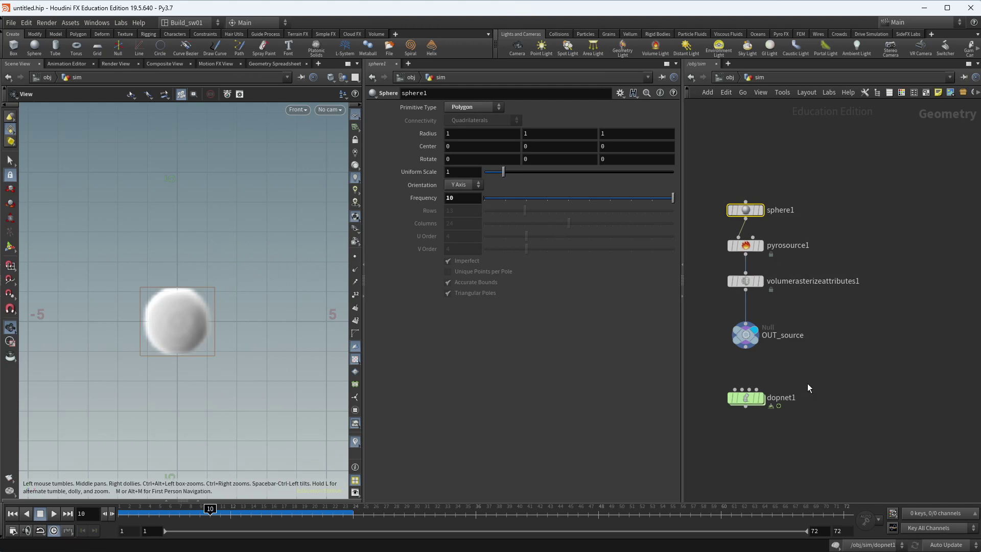
double_click(746, 399)
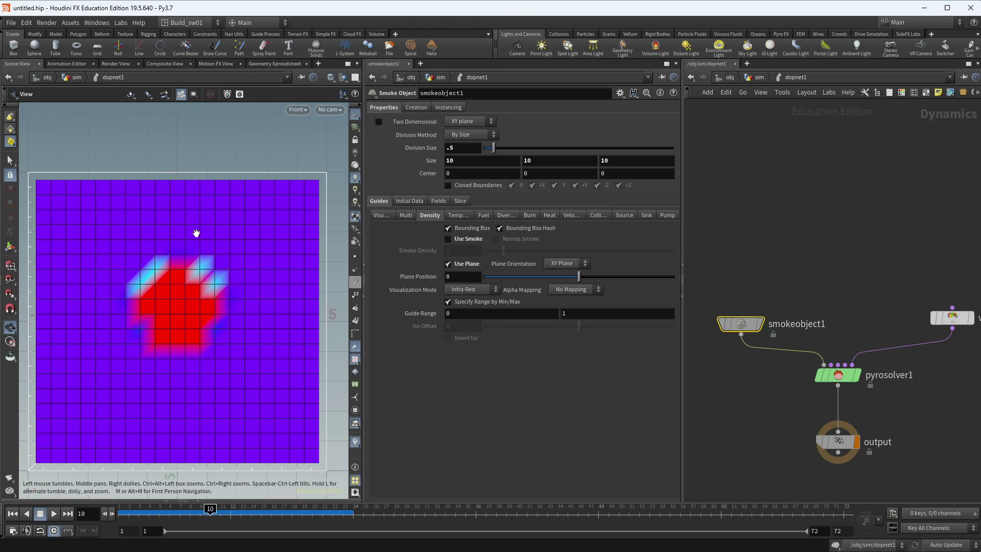
- Switch smokeobject1's Density guide from Use Plane to Use Smoke in perspective, play the simulation and return to frame 3
drag(209, 267, 272, 341)
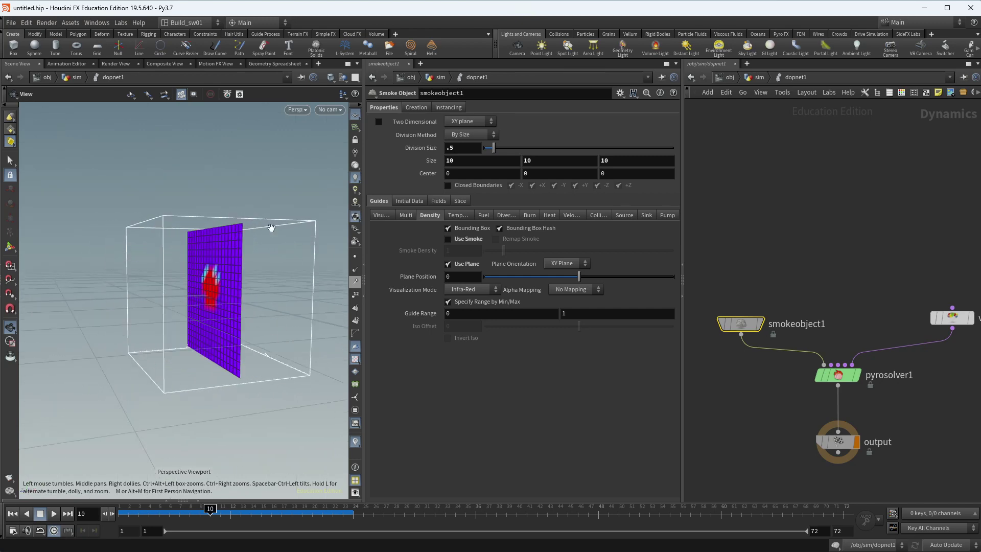
click(465, 240)
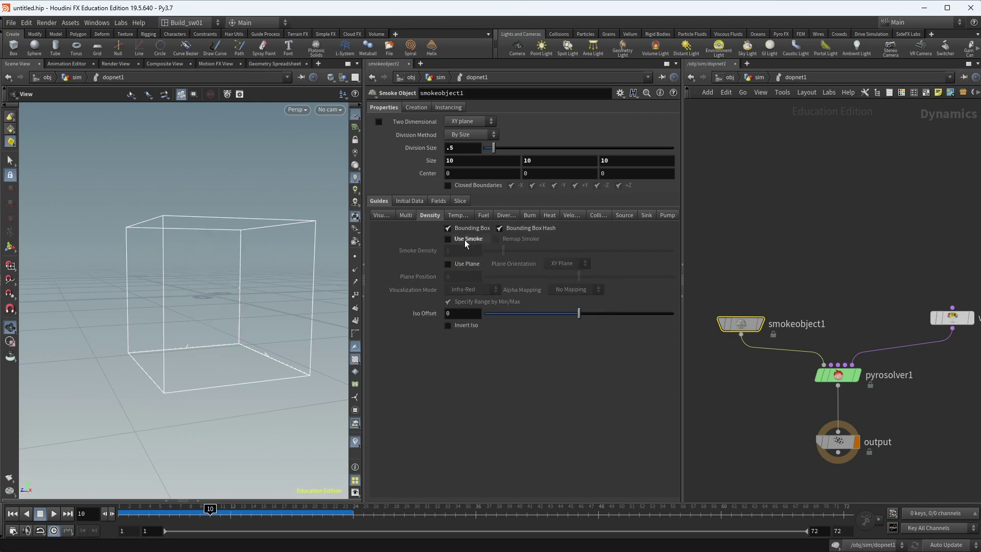
drag(171, 248, 138, 474)
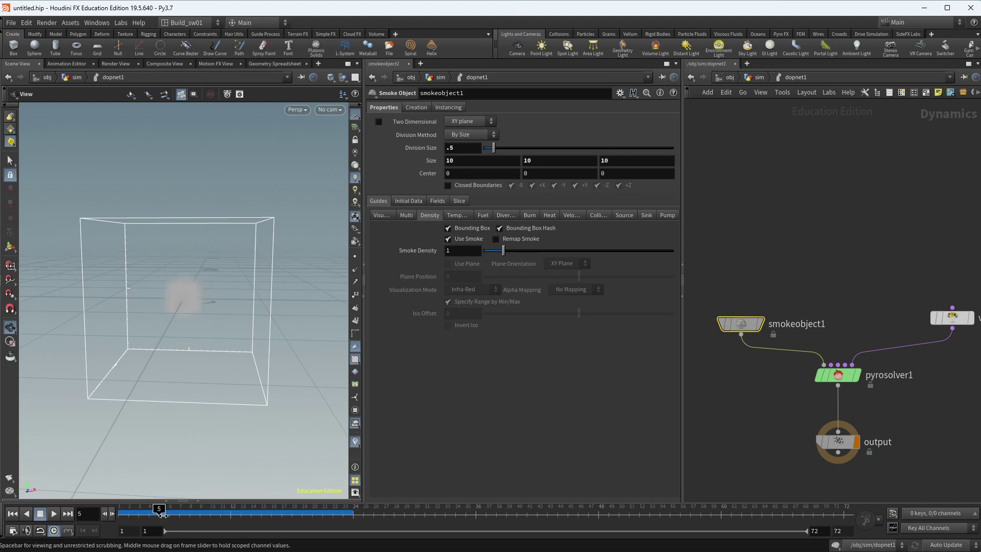
click(54, 514)
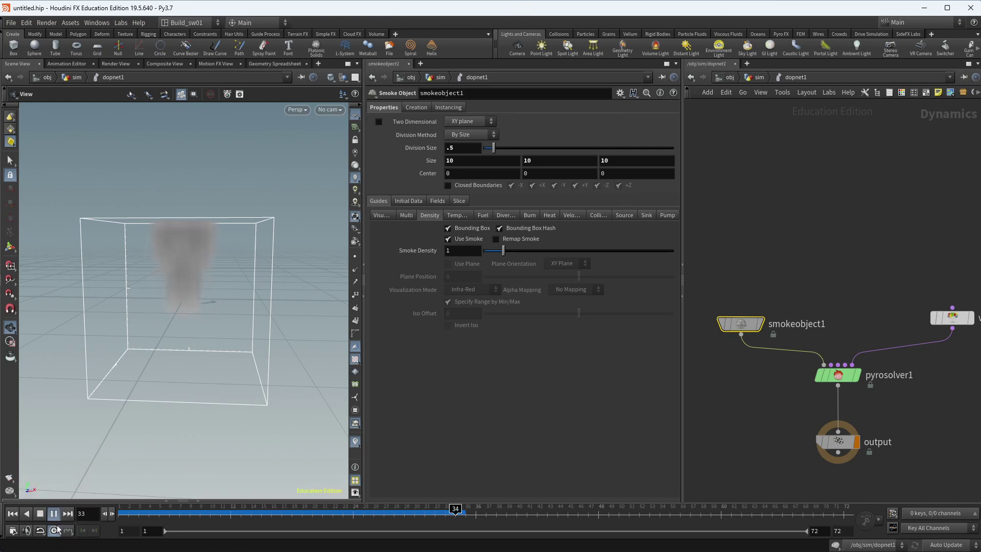
drag(172, 521, 138, 513)
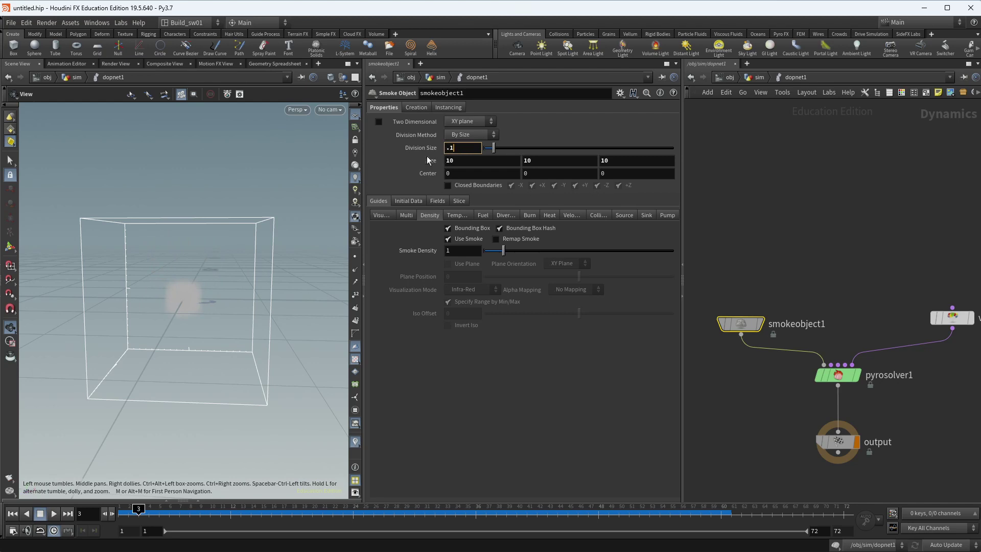
- Set smokeobject1's Division Size to 0.1 and play the simulation, stopping on frame 31 to view the finer smoke
text(.1)
key(Return)
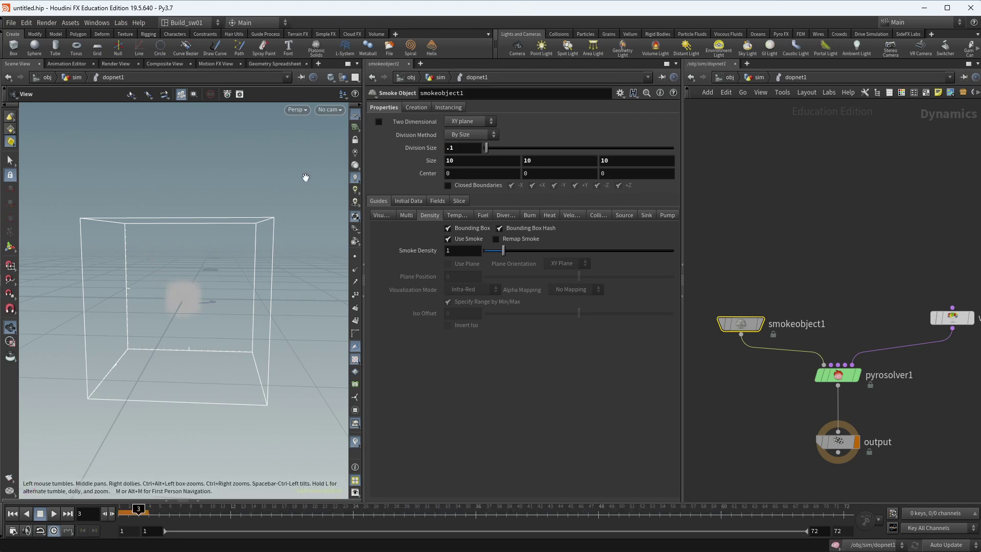
click(57, 515)
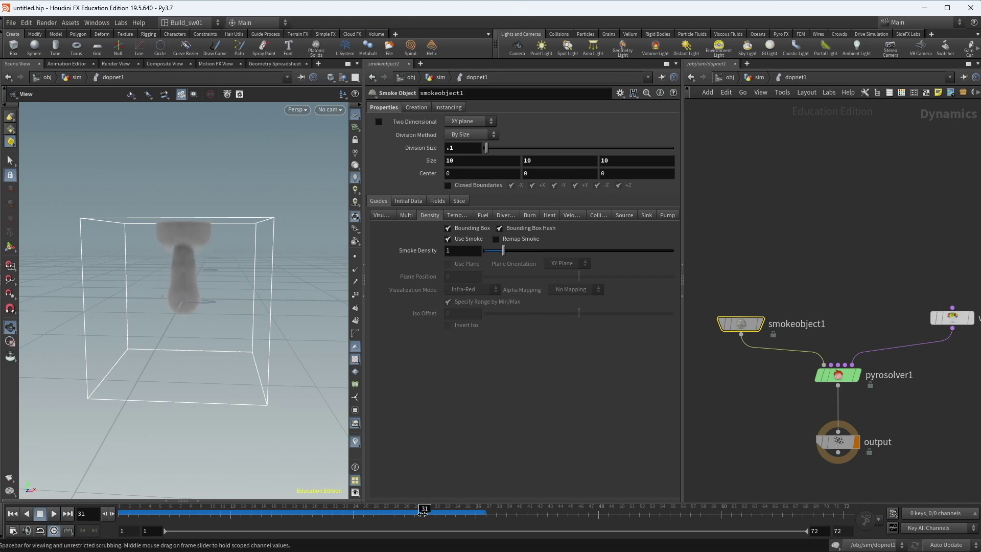
mouse_move(211, 253)
mouse_down()
mouse_move(206, 239)
mouse_move(225, 255)
mouse_up()
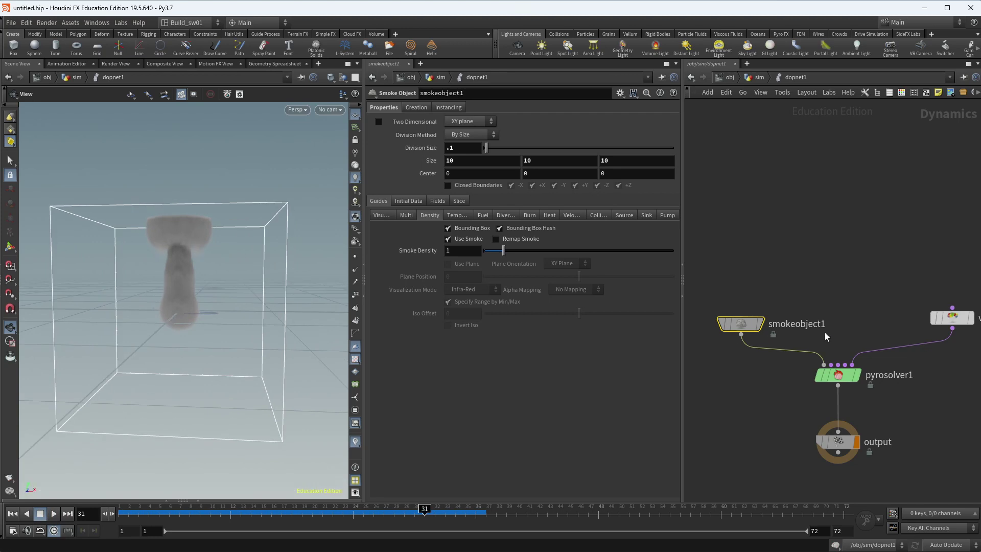
- Widen the network editor pane and rebalance the widths of the viewport and parameter panes
scroll(825, 317, down, 3)
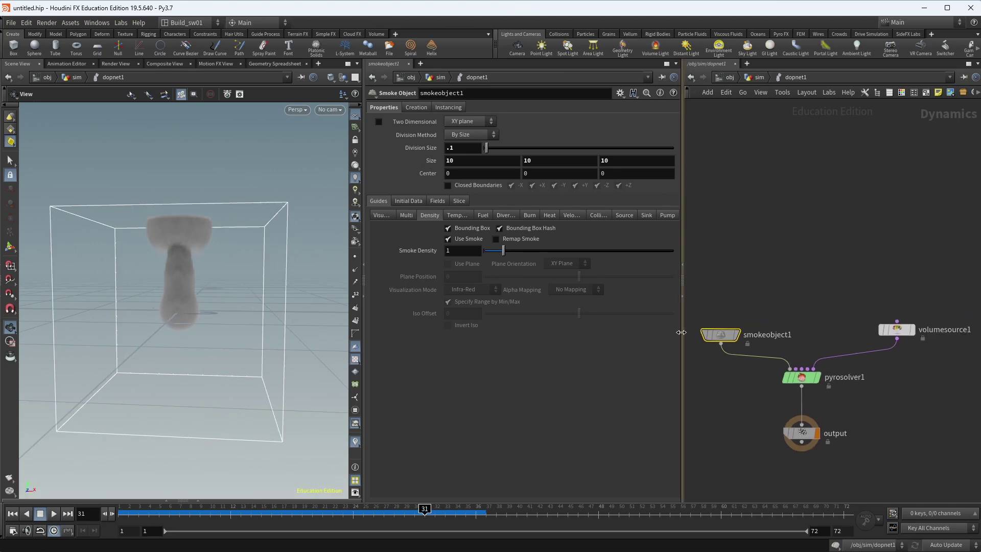
drag(681, 332, 618, 339)
drag(328, 350, 353, 350)
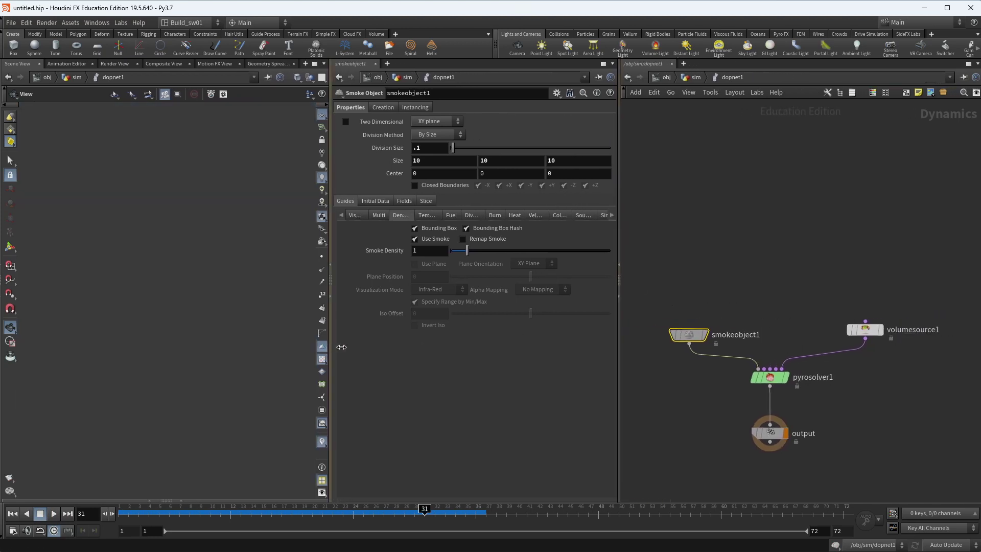
scroll(683, 285, up, 3)
- Add a Gas Resize Fluid Dynamic node above smokeobject1 in the DOP network
key(Tab)
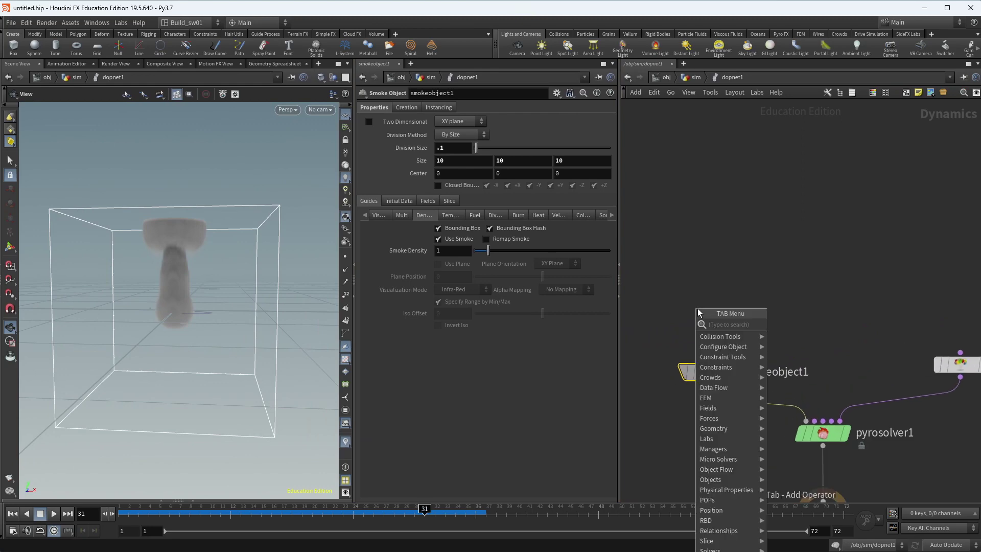
text(resiz)
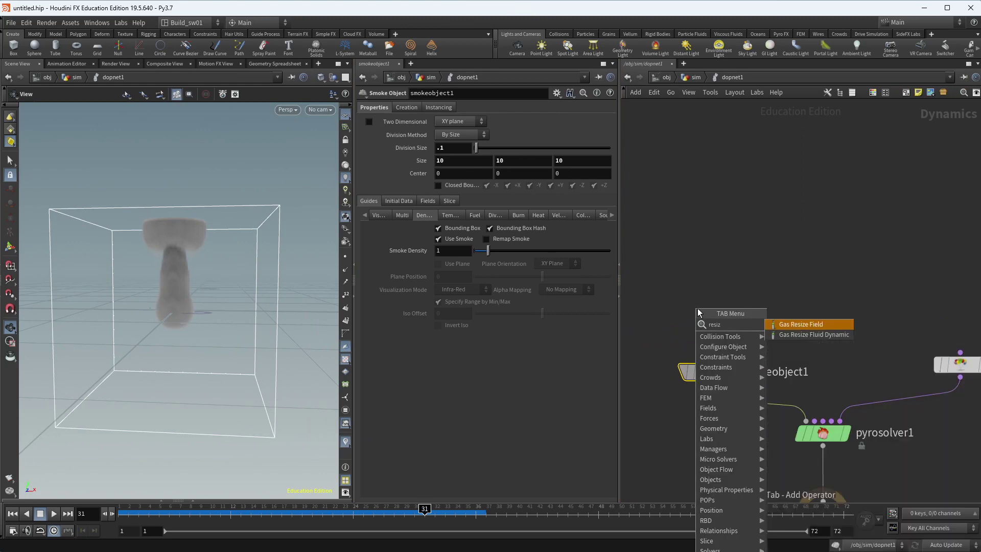
key(Down)
key(Return)
click(699, 310)
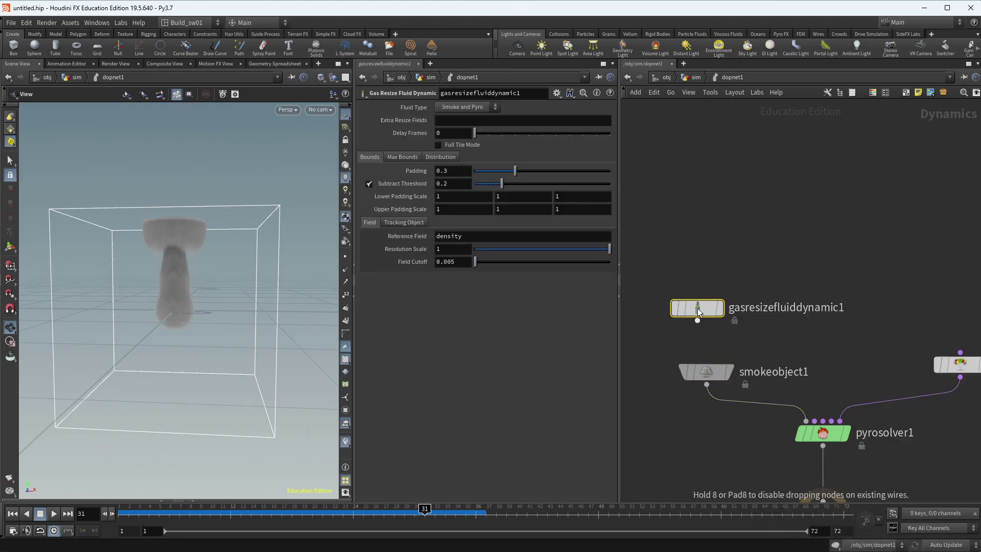
- Space gasresizefluiddynamic1 apart from smokeobject1 and connect its output to pyrosolver1's second input
drag(698, 309, 714, 306)
drag(718, 375, 714, 383)
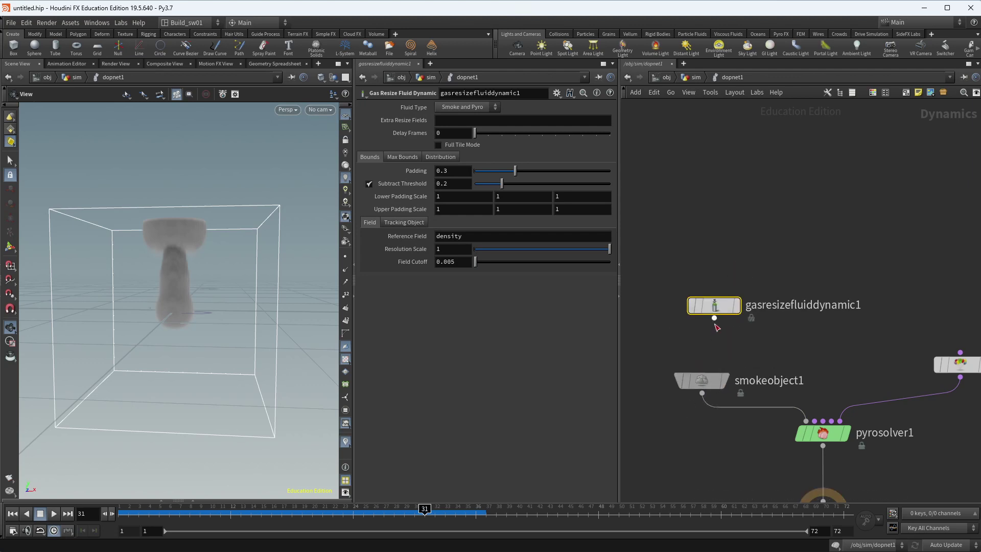
drag(714, 306, 818, 424)
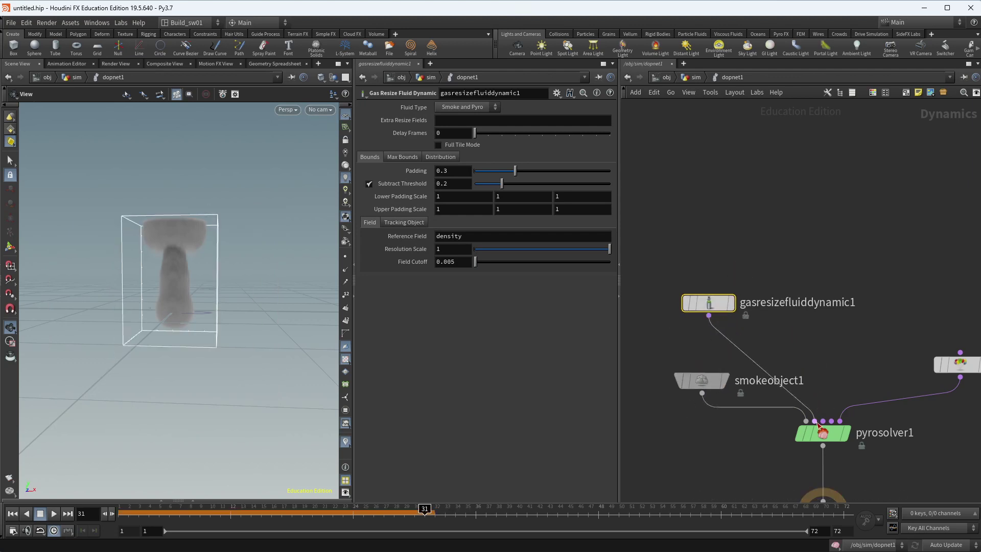
- Switch the network wires to the curved style and align gasresizefluiddynamic1 directly above smokeobject1
key(shift+s)
drag(709, 306, 703, 307)
- Play the simulation from frame 1 and scrub through frames 14 and 23 to examine how the container follows the smoke
drag(173, 508, 123, 508)
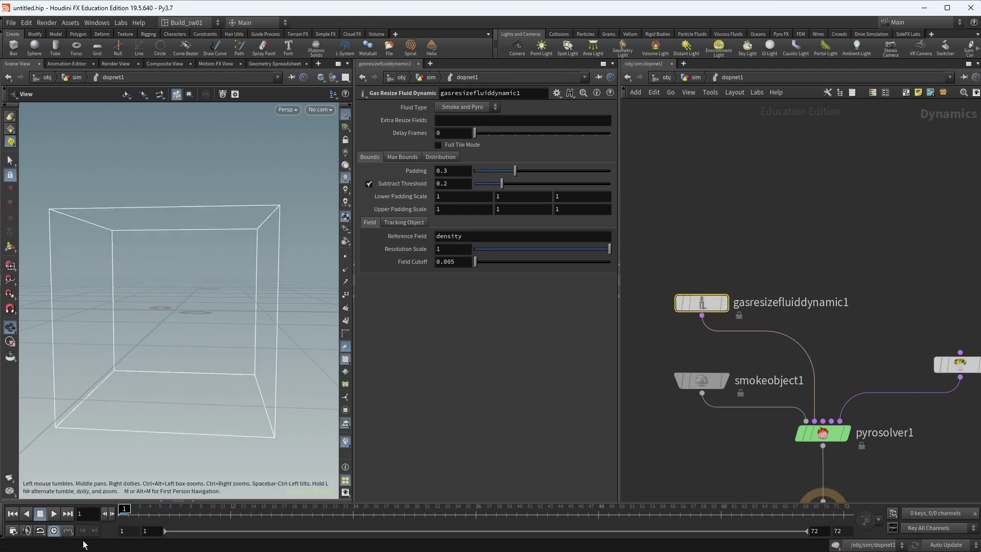
click(54, 513)
drag(179, 510, 251, 512)
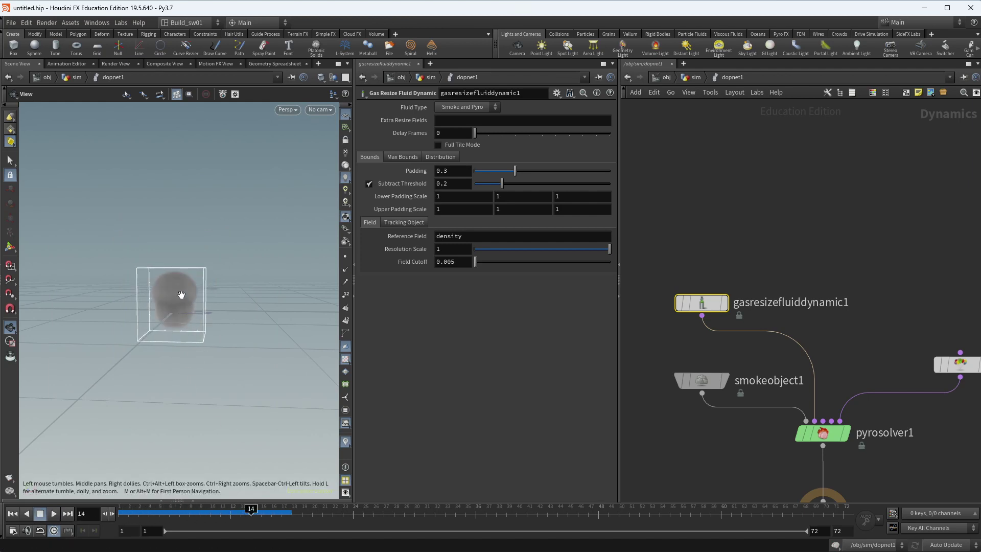
drag(181, 295, 229, 285)
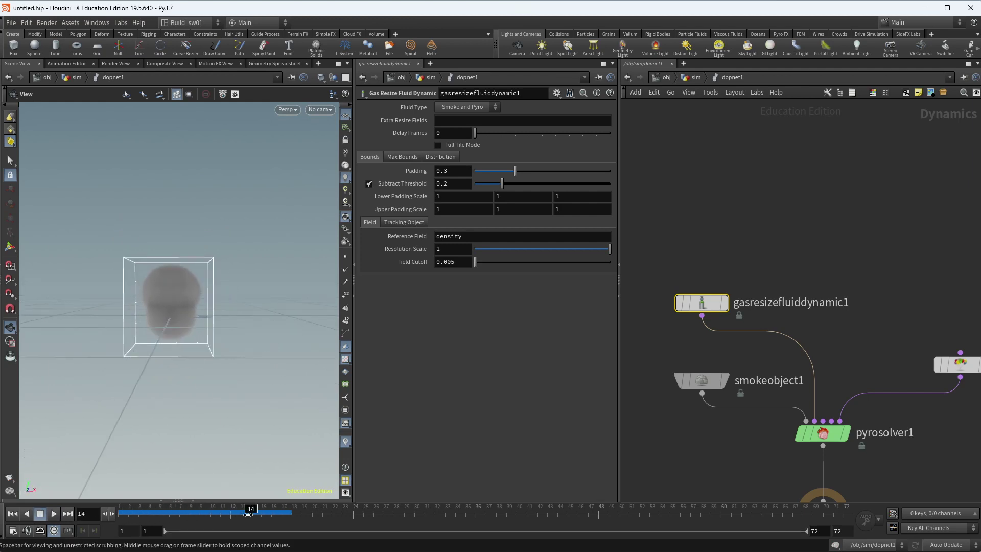
click(53, 513)
drag(225, 518, 251, 518)
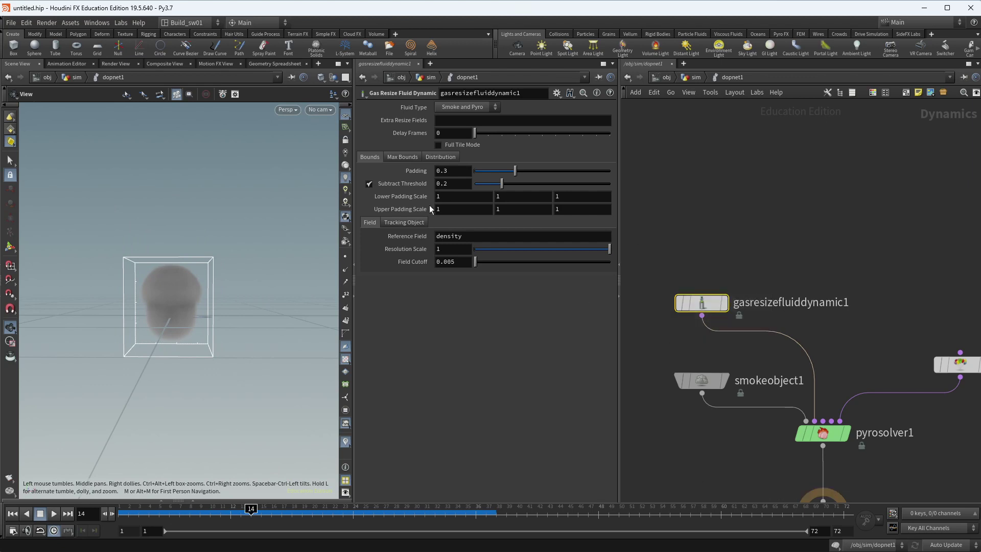
click(343, 511)
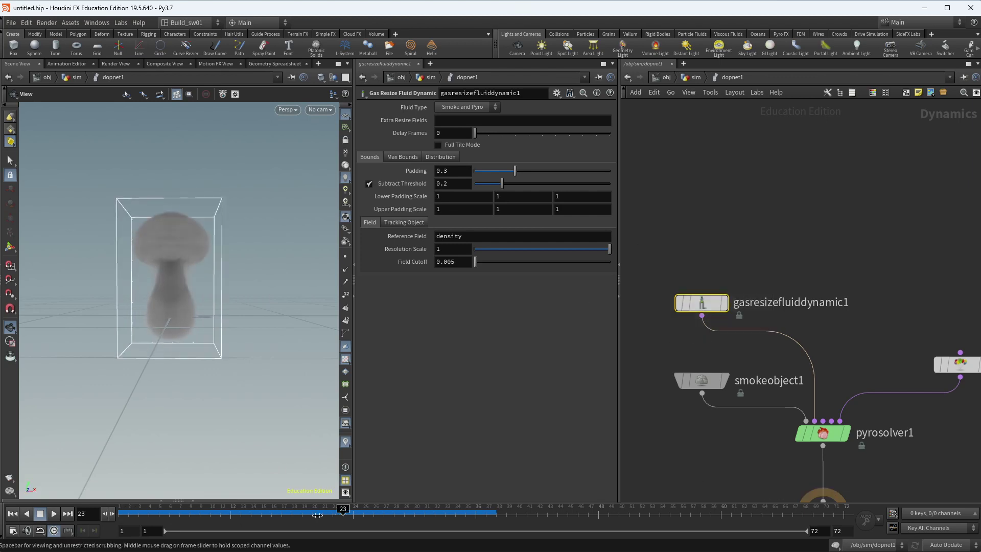
mouse_move(317, 515)
mouse_down()
mouse_move(109, 514)
mouse_move(128, 514)
mouse_move(118, 513)
mouse_up()
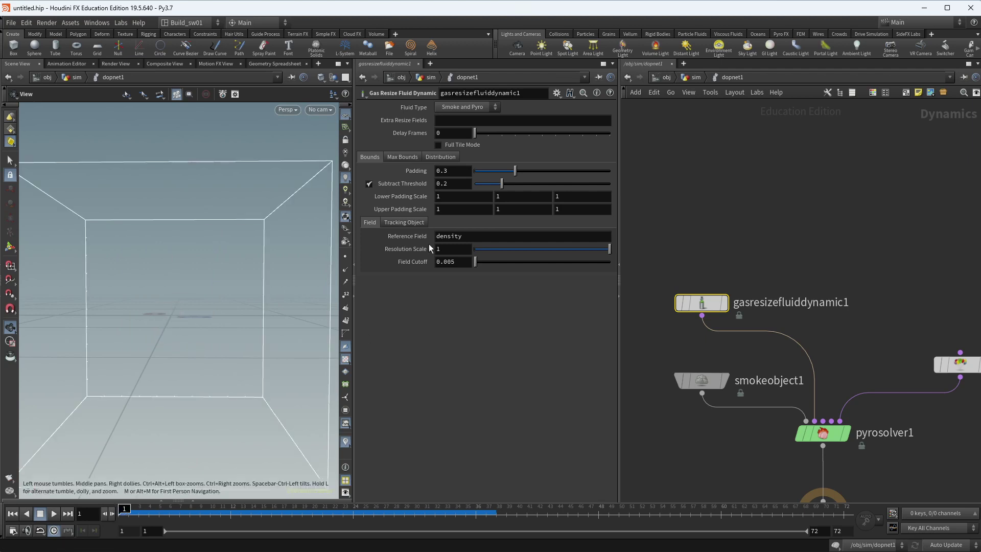
- Enable Track by Object on gasresizefluiddynamic1 and set its Sop Path to /obj/sim/OUT_source
click(396, 223)
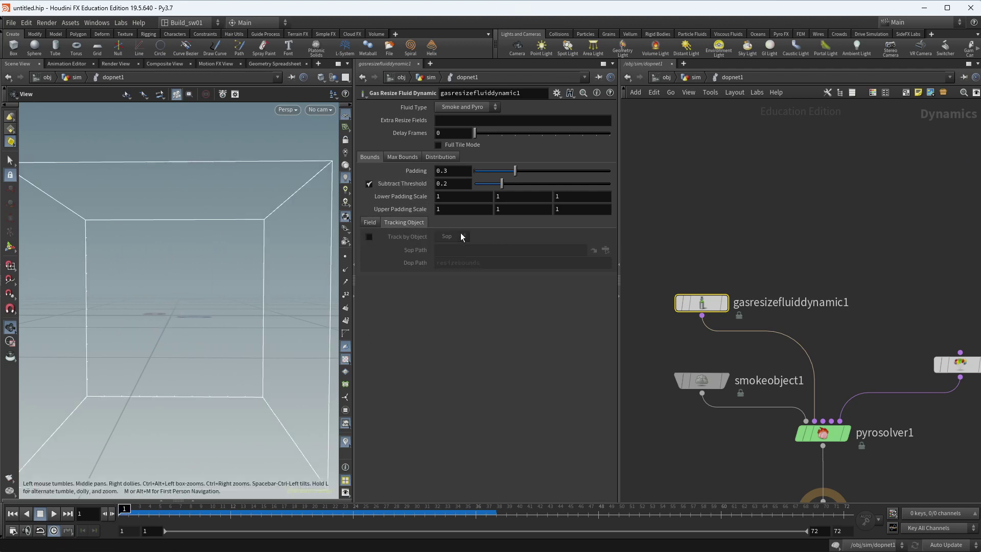
click(368, 237)
click(605, 250)
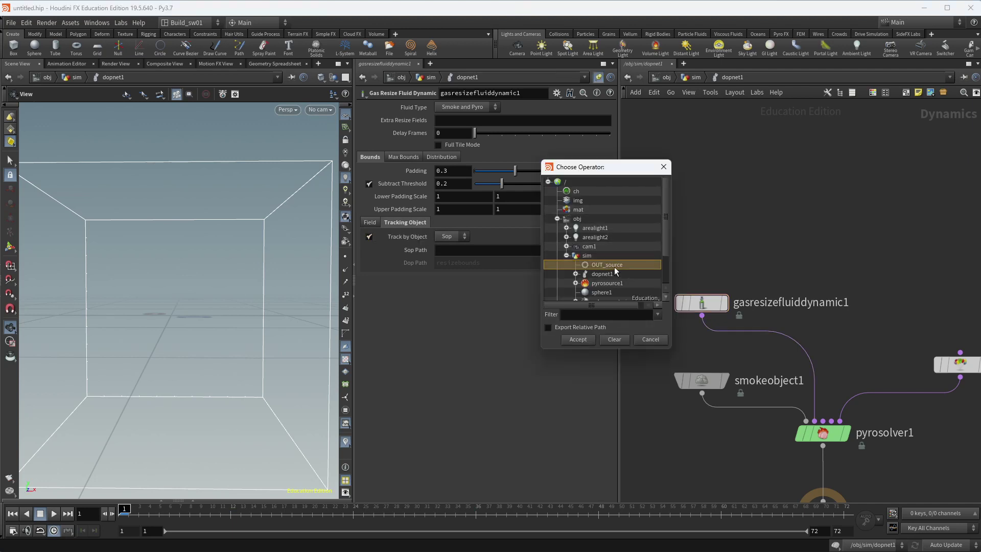
double_click(614, 266)
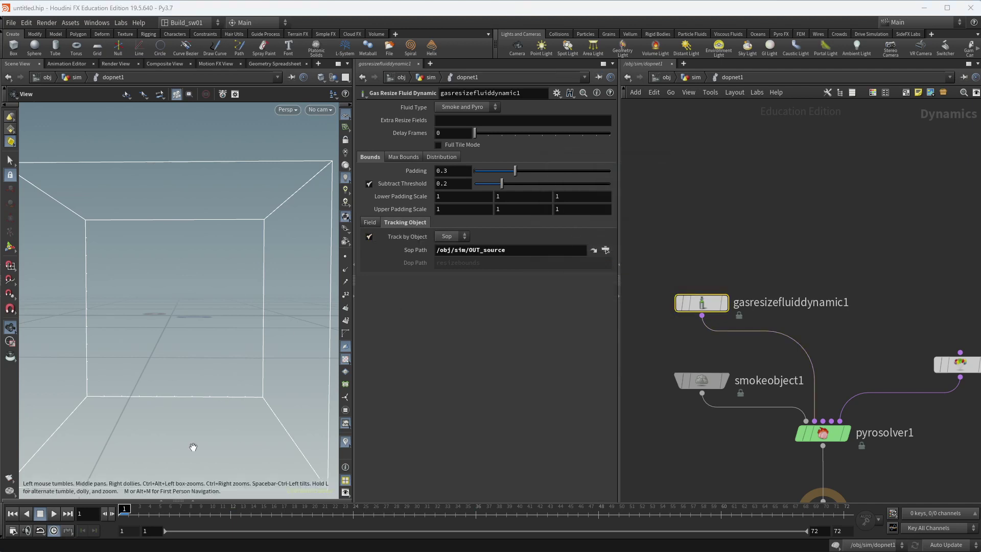
- Replay the simulation from frame 1 with source tracking and park on frame 31 to check the container
click(139, 509)
mouse_move(139, 509)
mouse_down()
mouse_move(124, 509)
mouse_move(204, 510)
mouse_move(124, 509)
mouse_up()
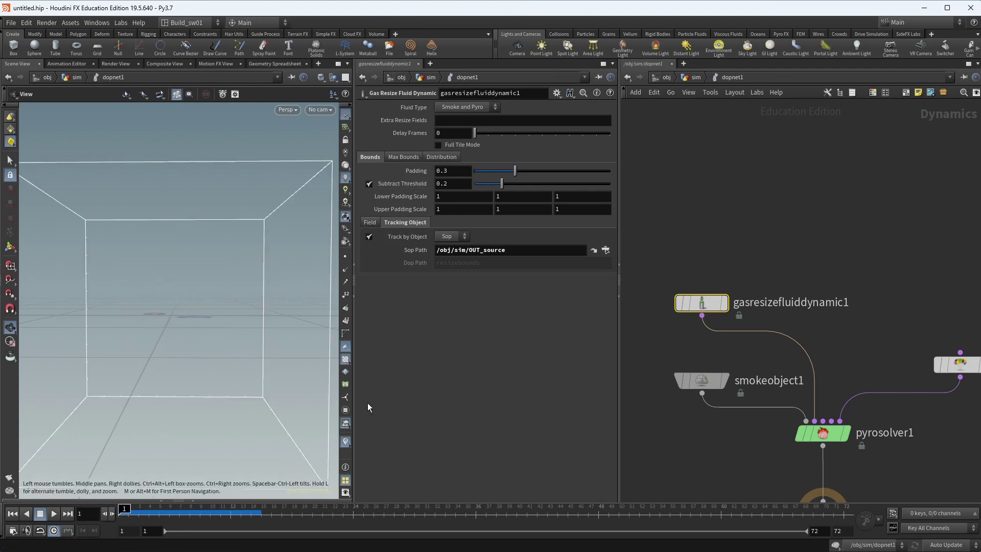
click(53, 513)
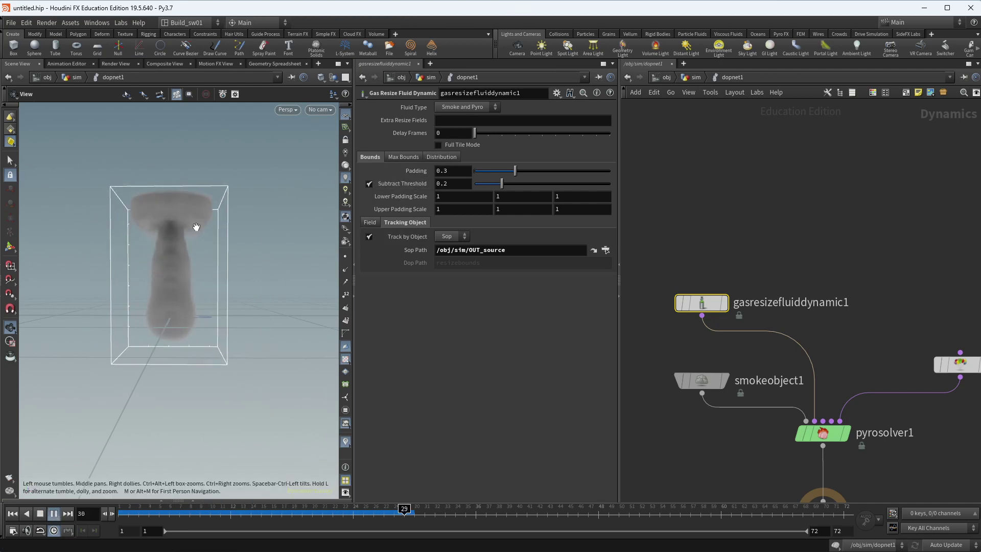
key(Escape)
drag(349, 514, 424, 513)
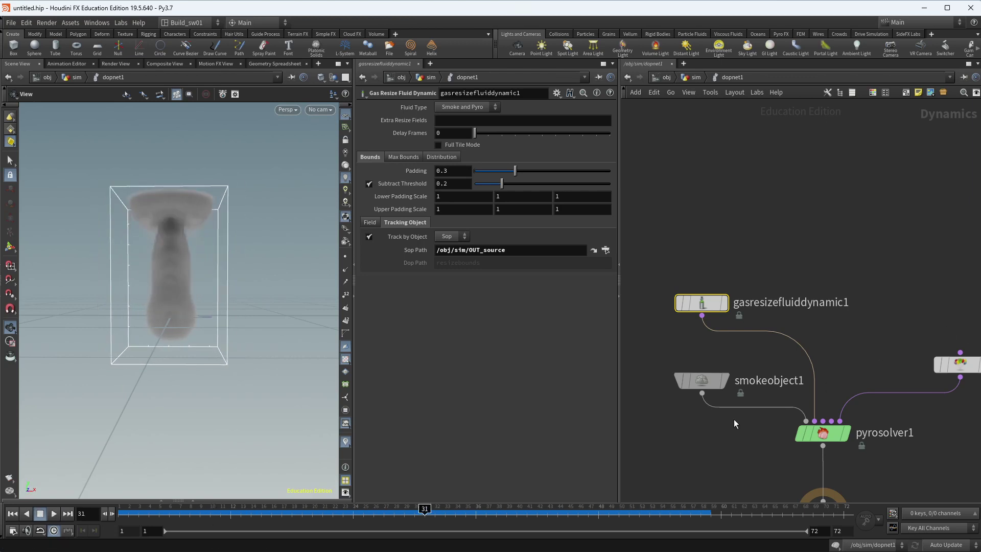
- Compare smokeobject1's Size with gasresizefluiddynamic1's Max Bounds settings and scrub to frame 39 to examine the upper limit
click(701, 380)
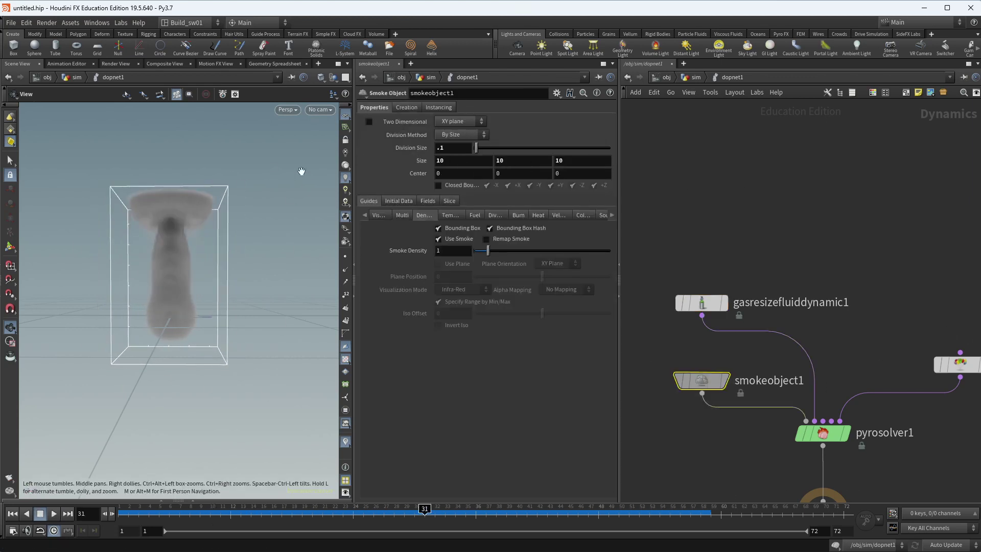
drag(843, 257, 674, 312)
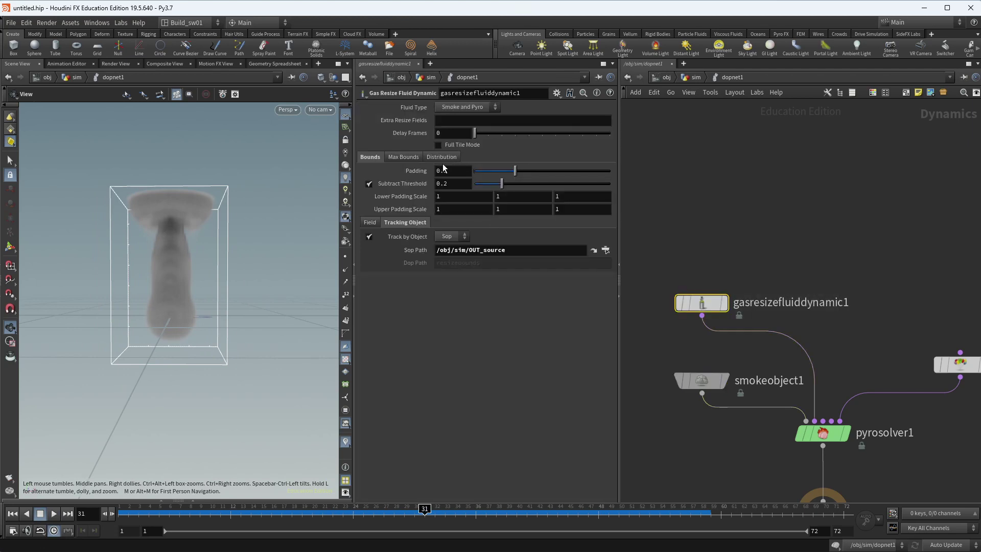
click(404, 158)
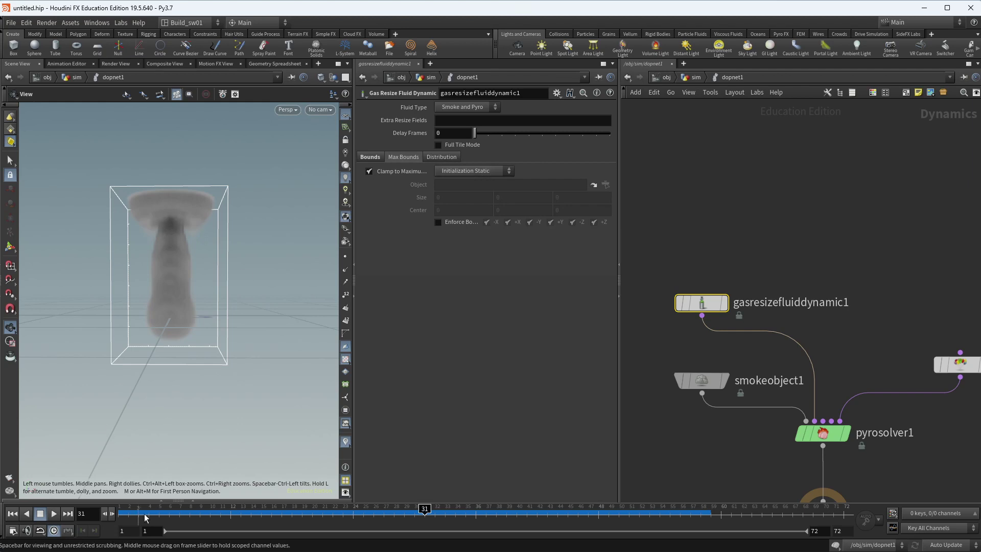
drag(149, 513, 506, 514)
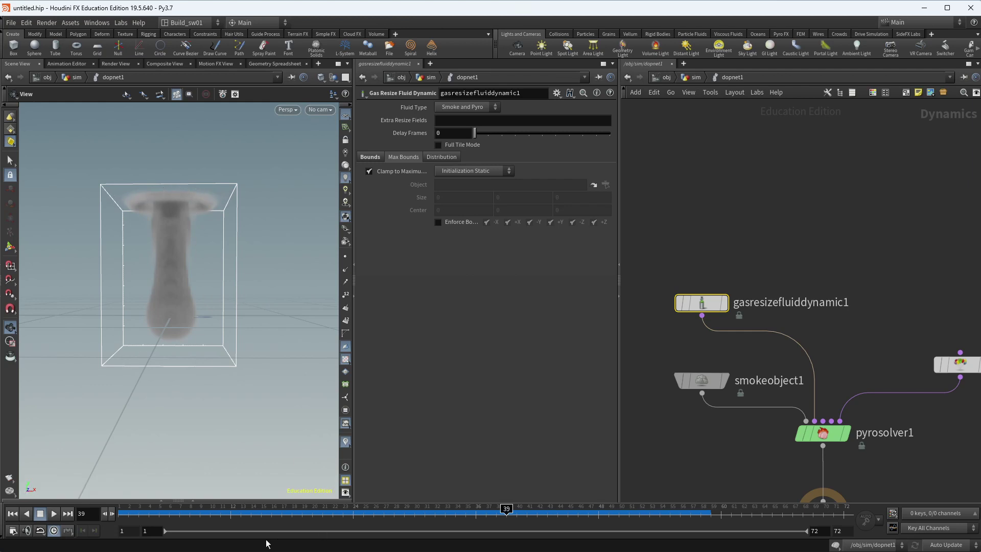
- Set smokeobject1's Y Size to 15 and replay the simulation from the first frame
click(701, 380)
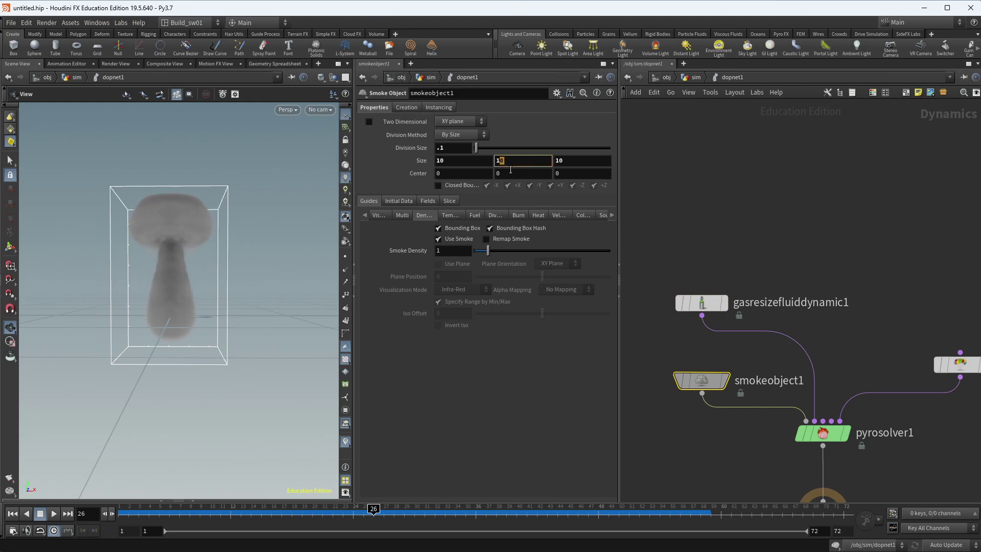
key(Return)
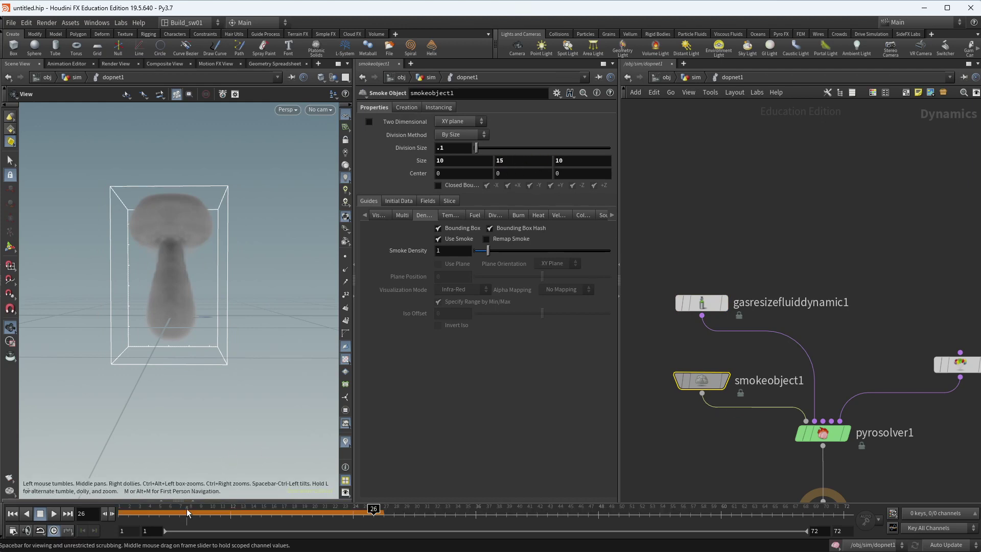
click(12, 513)
click(53, 514)
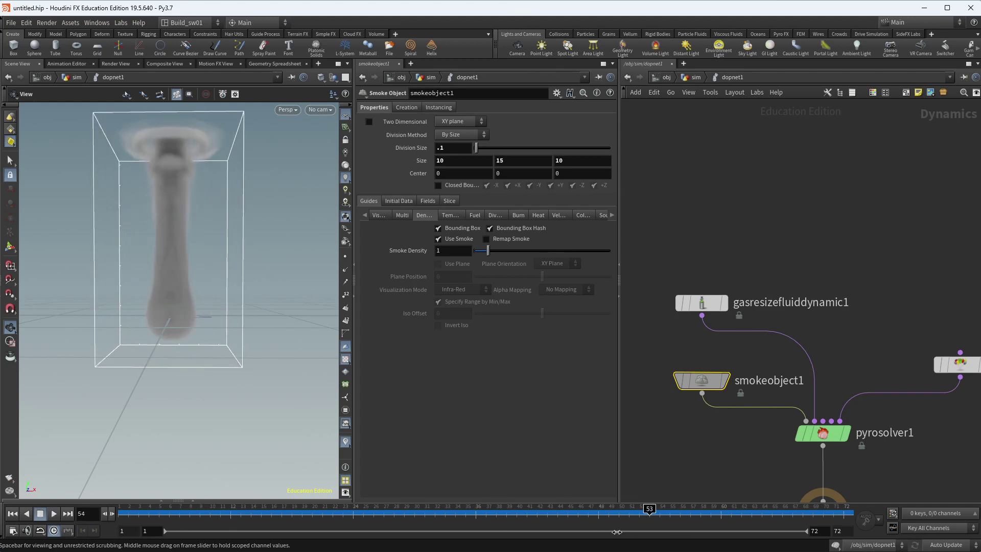
click(39, 514)
- Review gasresizefluiddynamic1's Bounds padding settings while scrubbing between frames 15 and 35
click(817, 305)
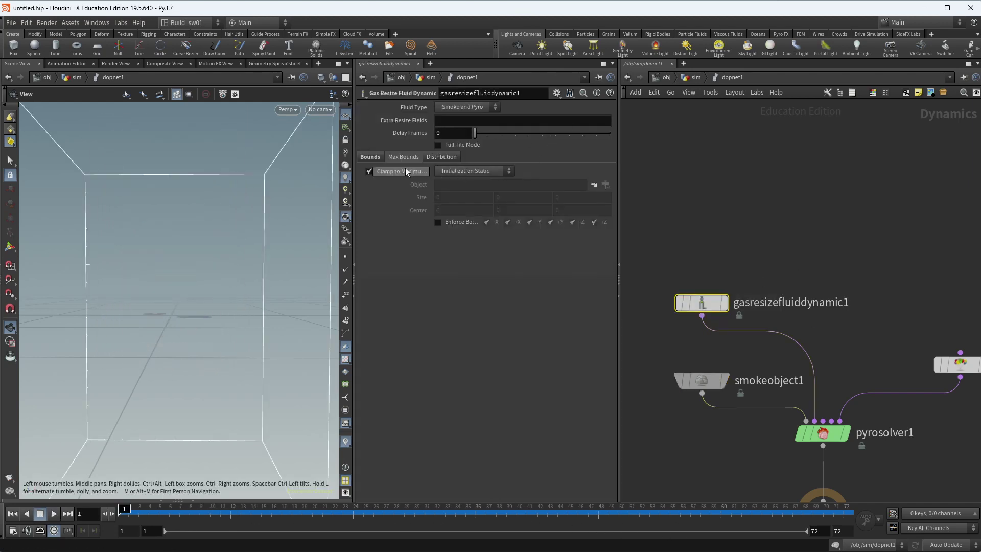
click(372, 158)
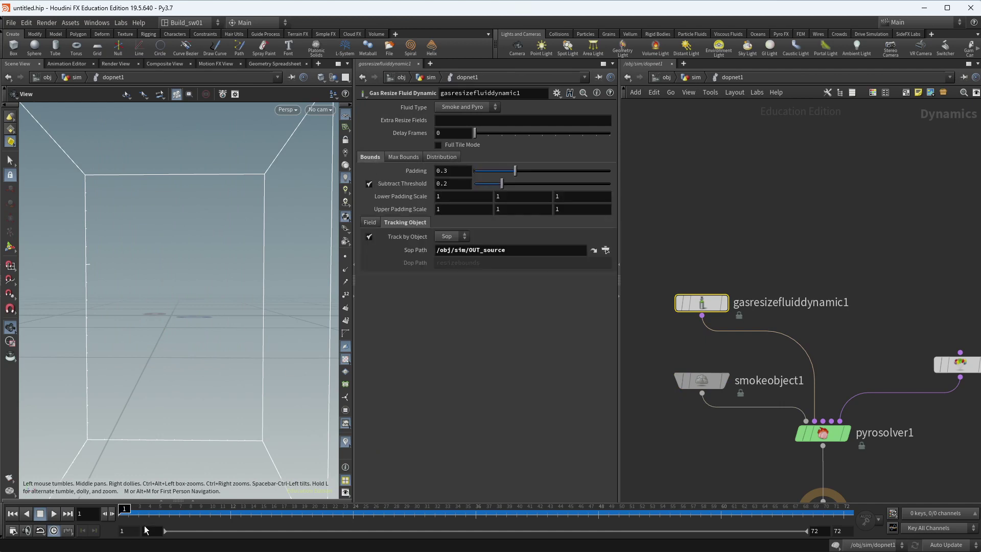
key(Up)
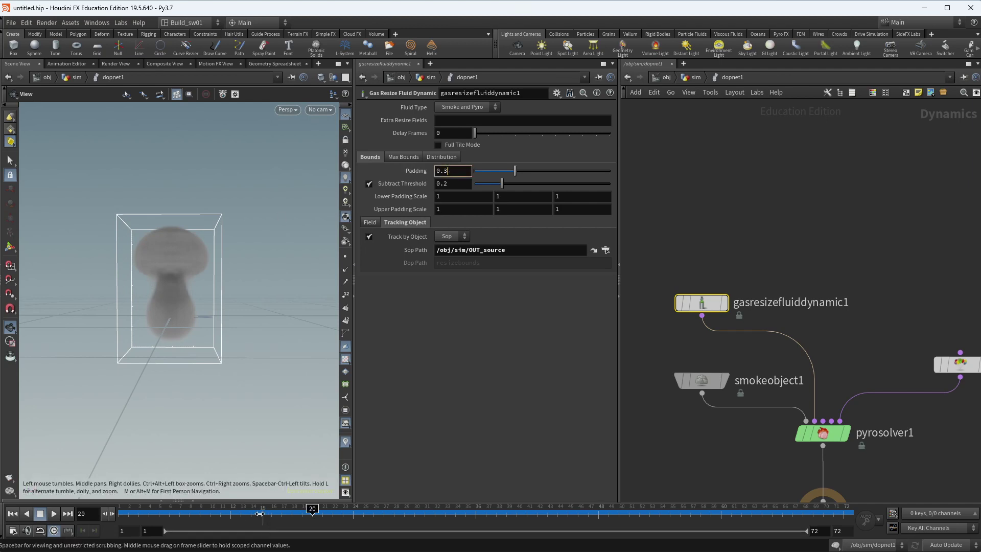
click(232, 512)
drag(232, 513, 261, 512)
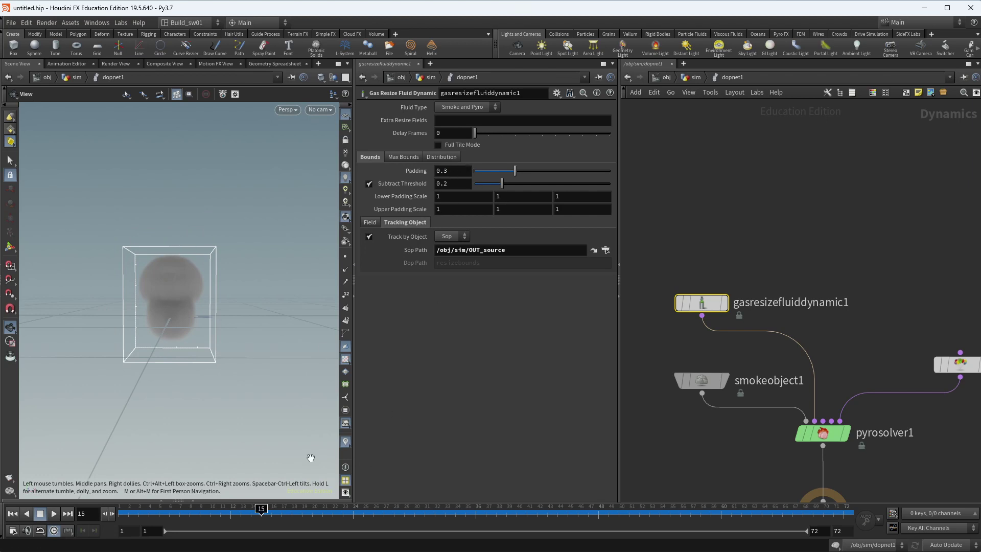
drag(271, 513, 465, 513)
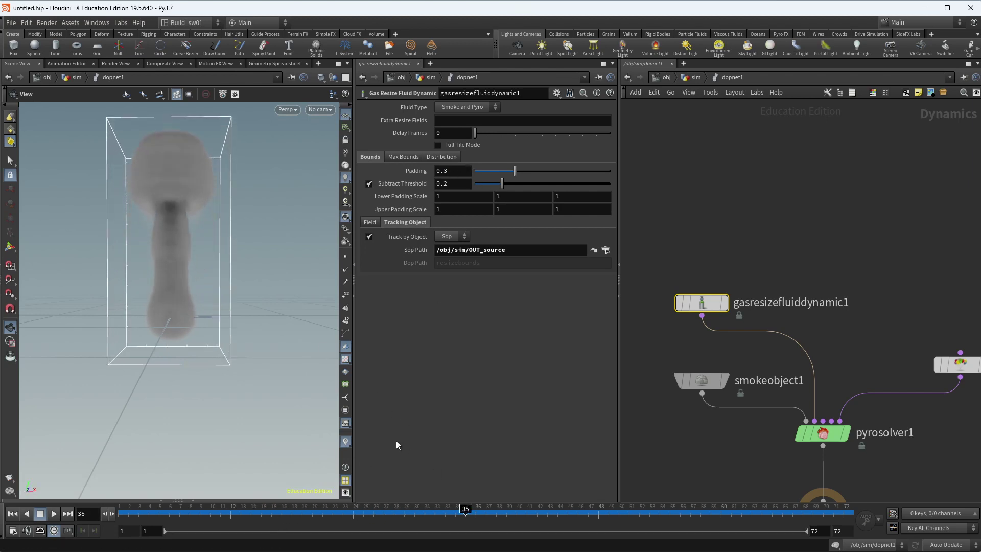
click(285, 512)
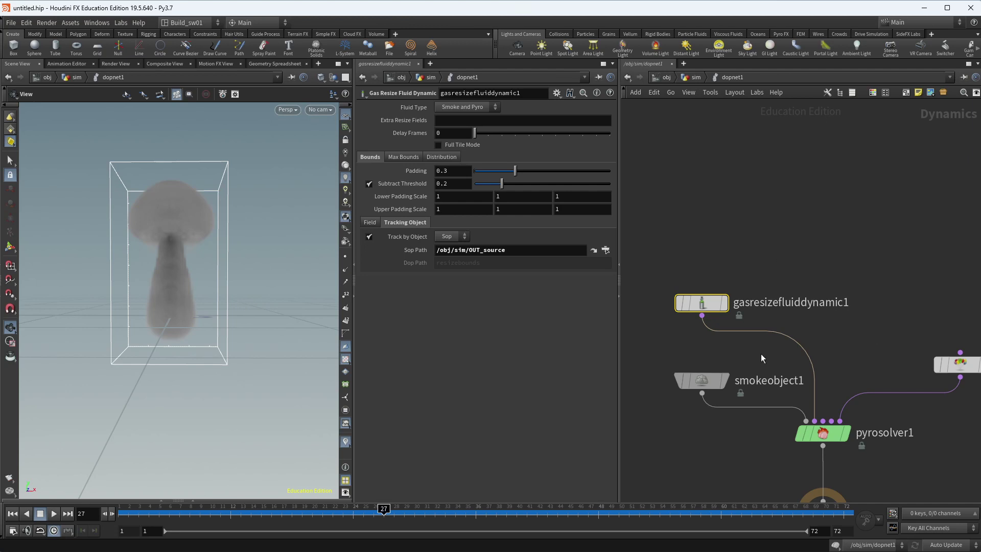
- Review the resize node at frame 24, replay the simulation from frame 1, and return to the start
drag(684, 399, 684, 399)
click(689, 303)
drag(457, 508, 353, 508)
scroll(795, 269, down, 2)
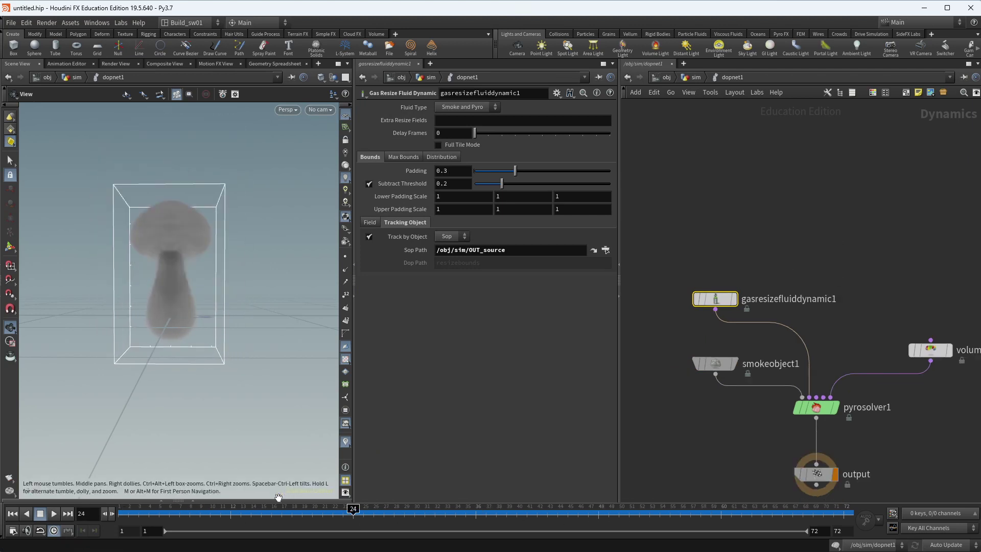
drag(275, 514, 55, 522)
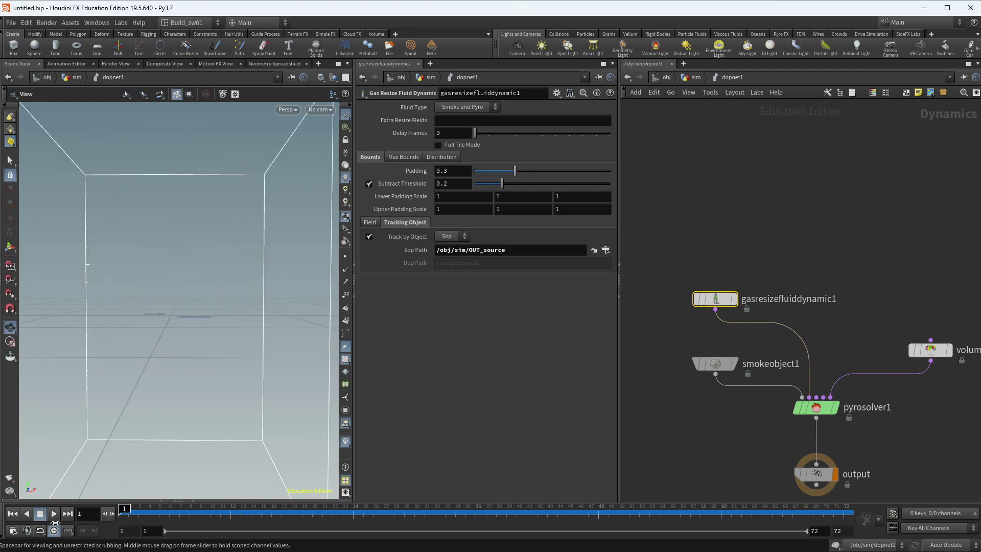
click(54, 513)
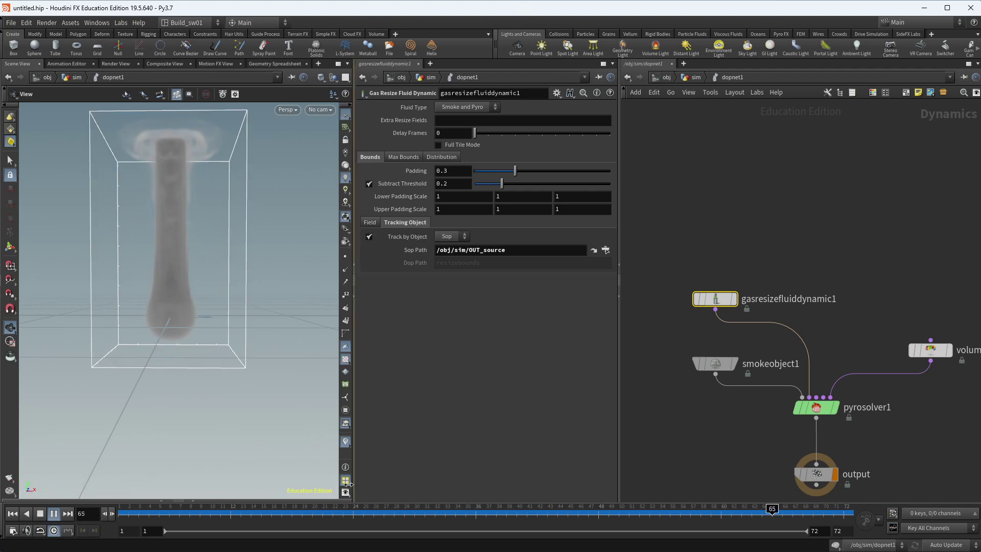
drag(327, 516, 110, 515)
- Show pyrosolver1's Simulation parameters and scrub to frame 25 to examine how the smoke rises
drag(841, 425, 834, 412)
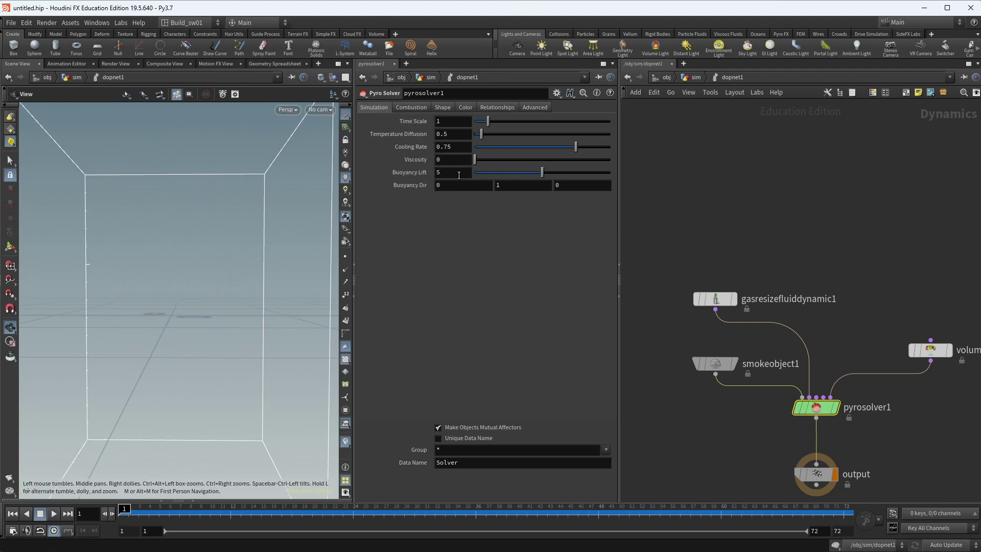
drag(148, 509, 322, 509)
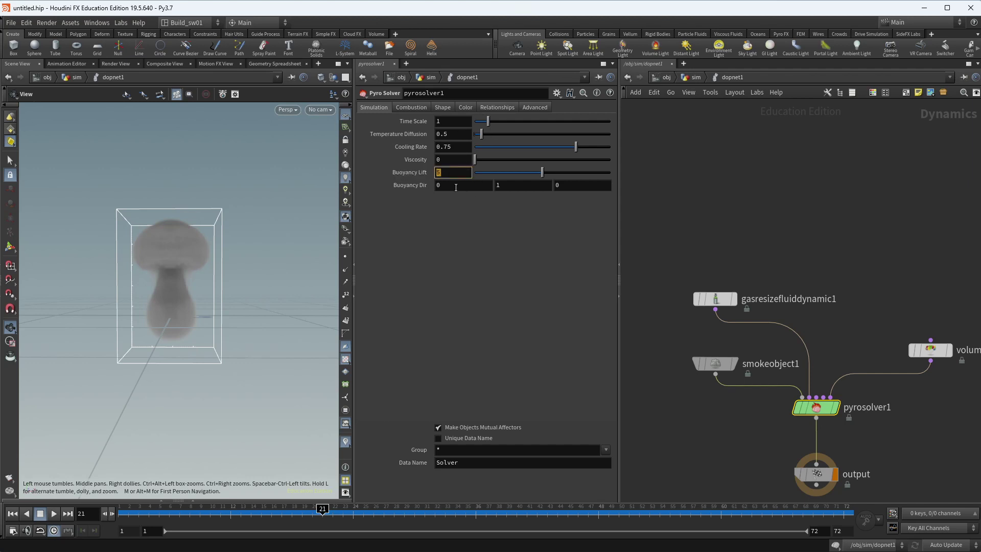
drag(197, 508, 363, 511)
- Set pyrosolver1's Buoyancy Lift to 100 and replay the simulation from the first frame
click(435, 172)
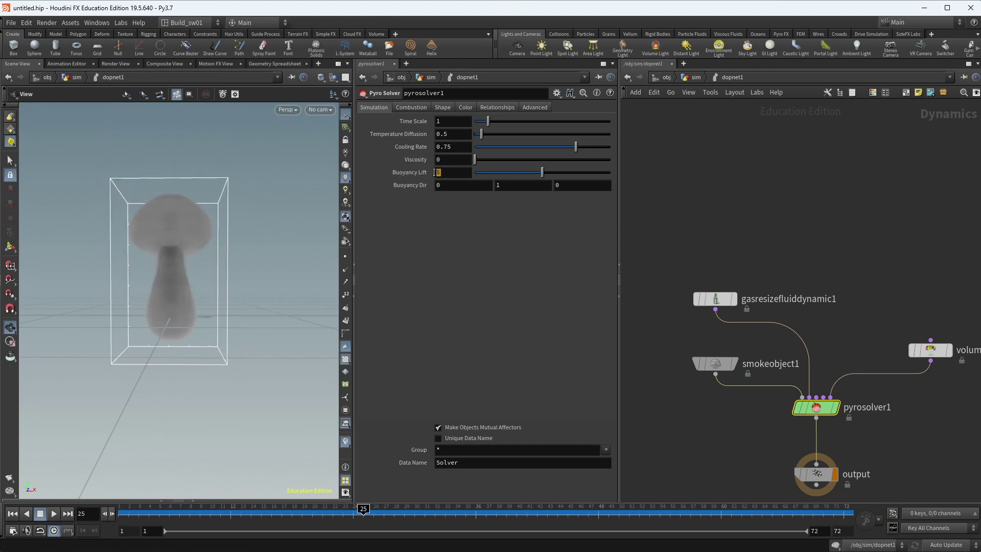
text(100)
key(Return)
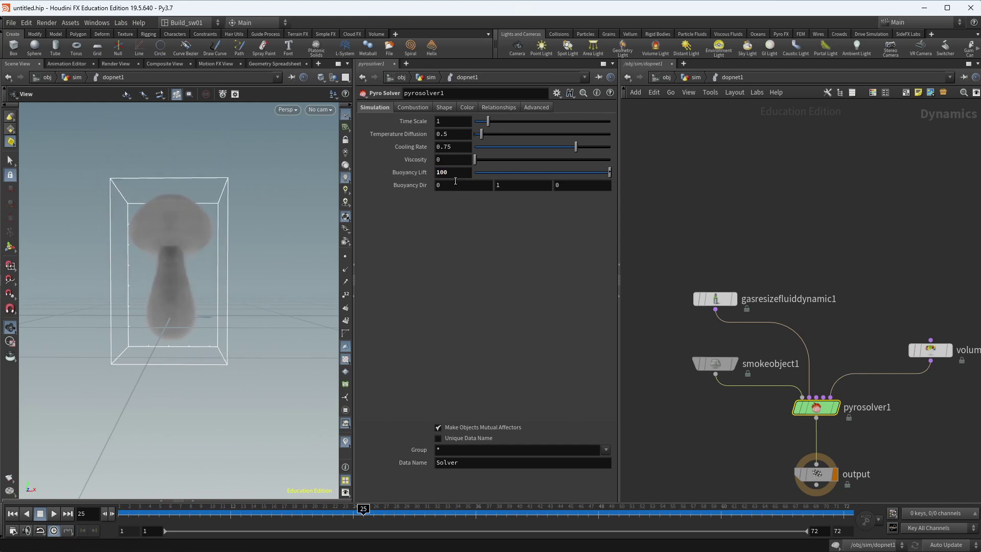
click(13, 513)
click(54, 514)
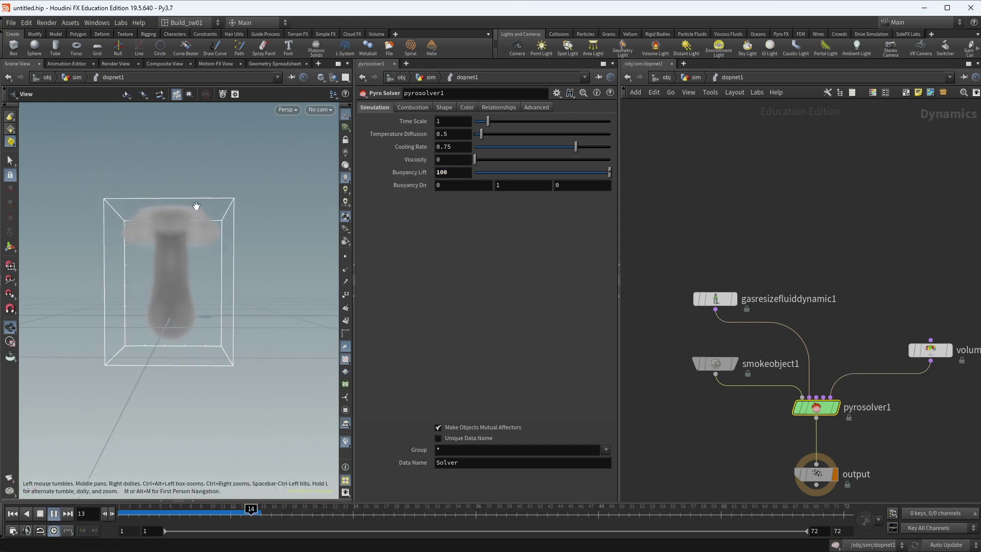
click(40, 514)
scroll(60, 455, up, 3)
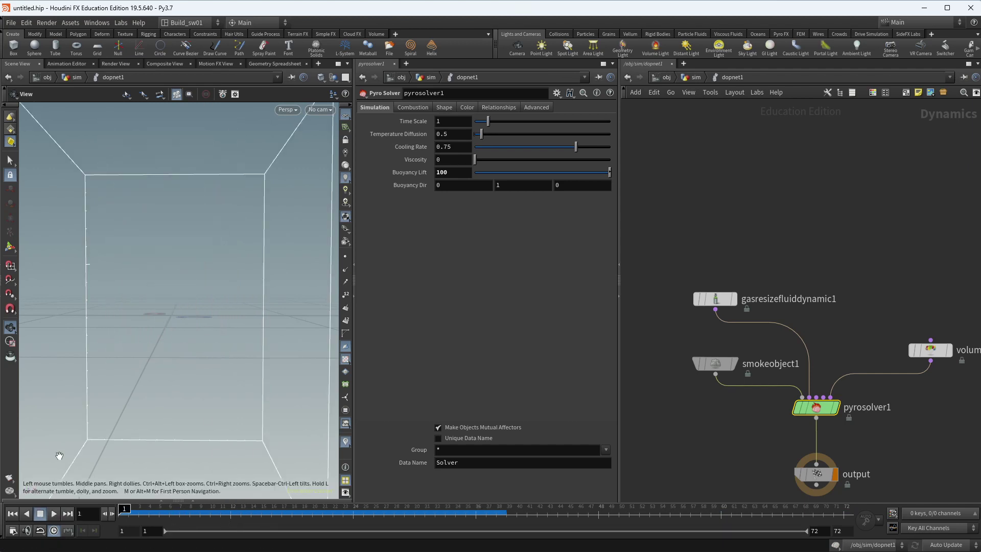
- Set pyrosolver1's Buoyancy Lift to 5 and the Y component of Buoyancy Dir to -1, and replay the simulation
text(5)
click(438, 184)
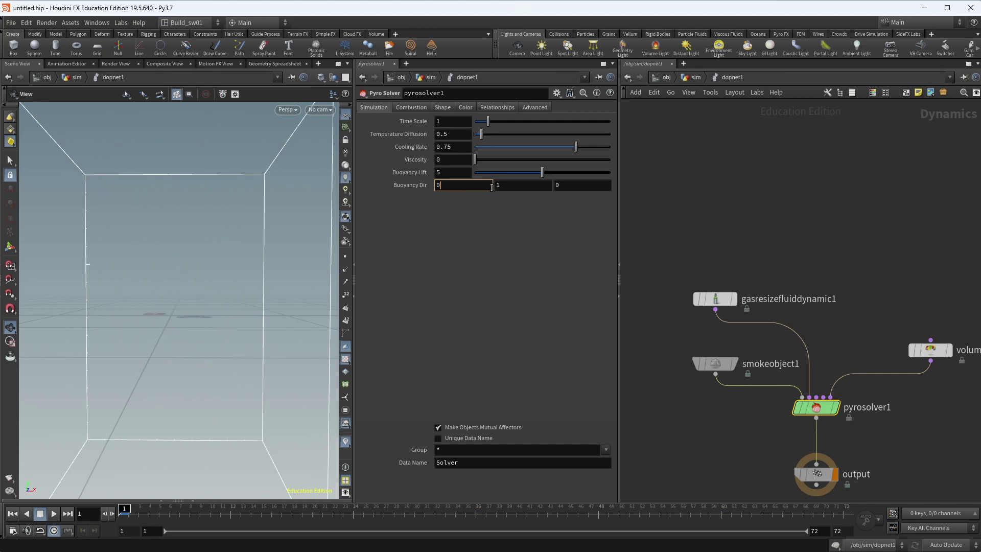
text(-)
click(54, 514)
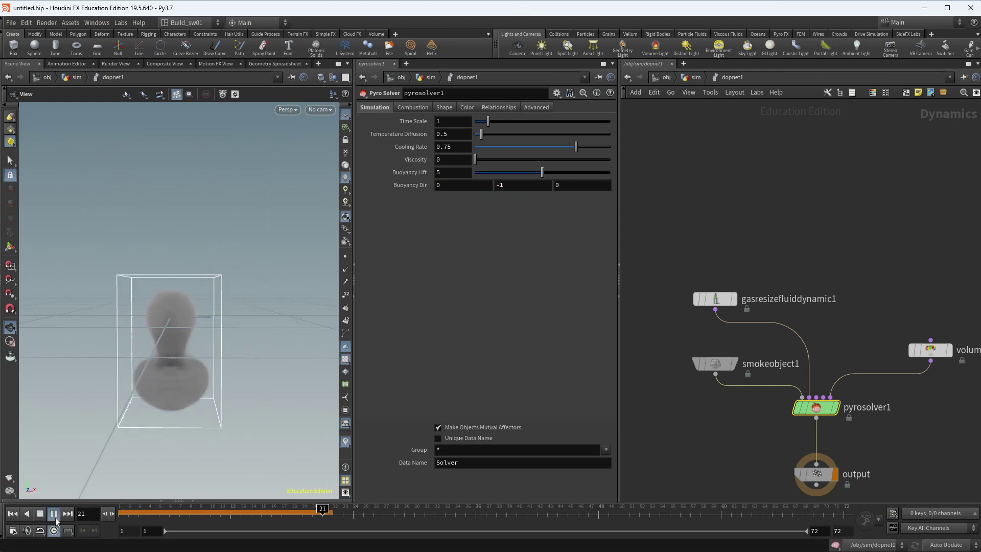
drag(258, 516, 121, 513)
- Set the X and Z components of pyrosolver1's Buoyancy Dir to 1, replaying the simulation to examine the drift
click(449, 185)
text(1)
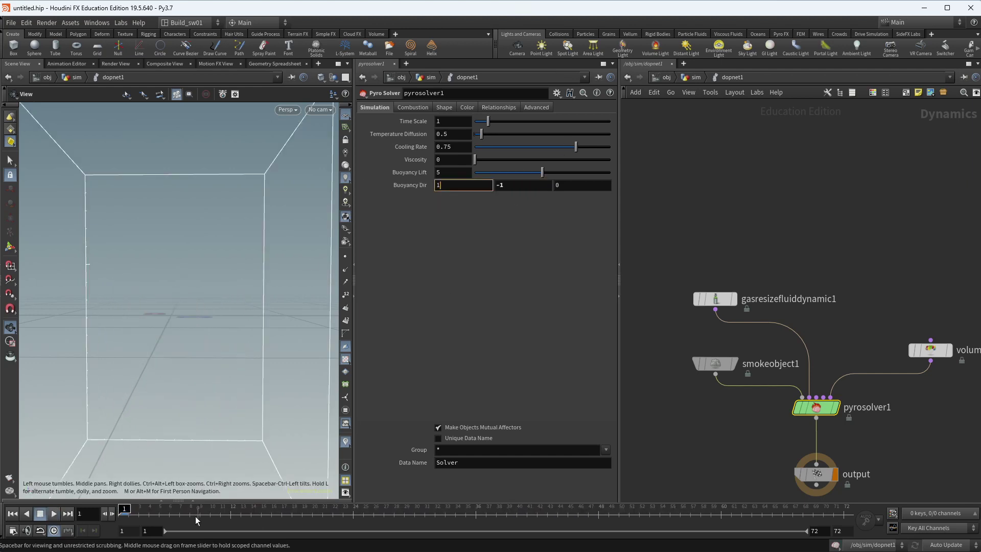
click(55, 514)
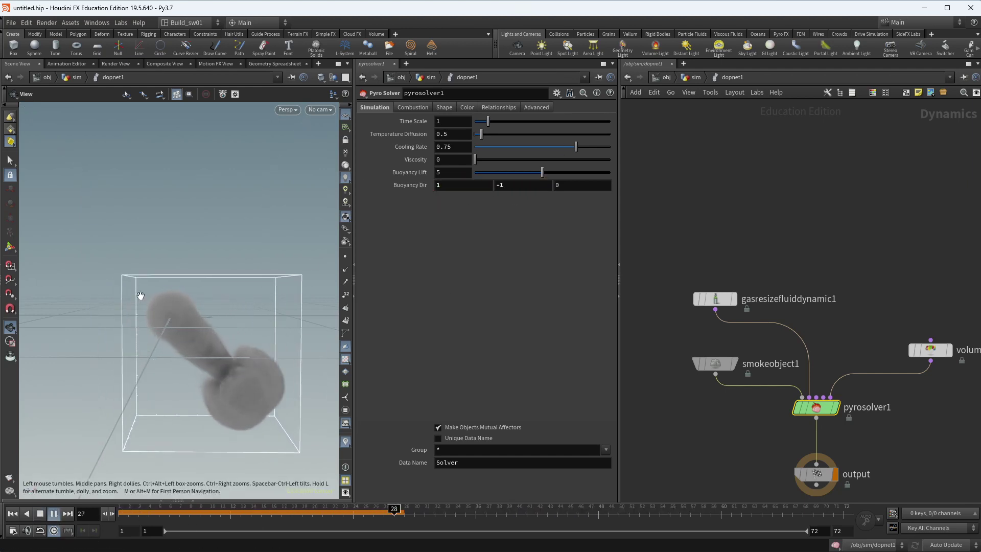
click(579, 190)
text(1)
key(Tab)
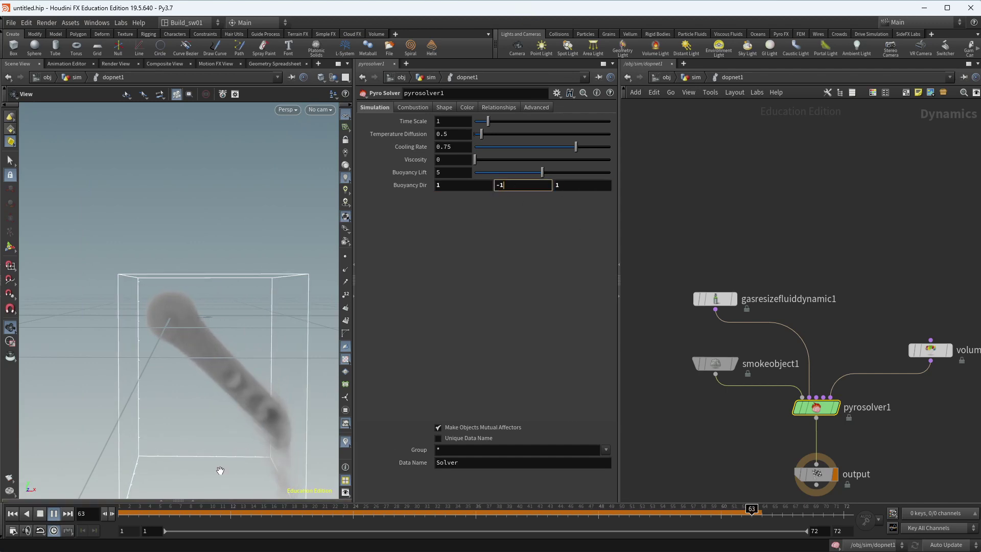
drag(153, 450, 268, 395)
- Restore pyrosolver1's Buoyancy Dir to 0, 1, 0 and replay the simulation up to frame 34
click(578, 185)
text(0)
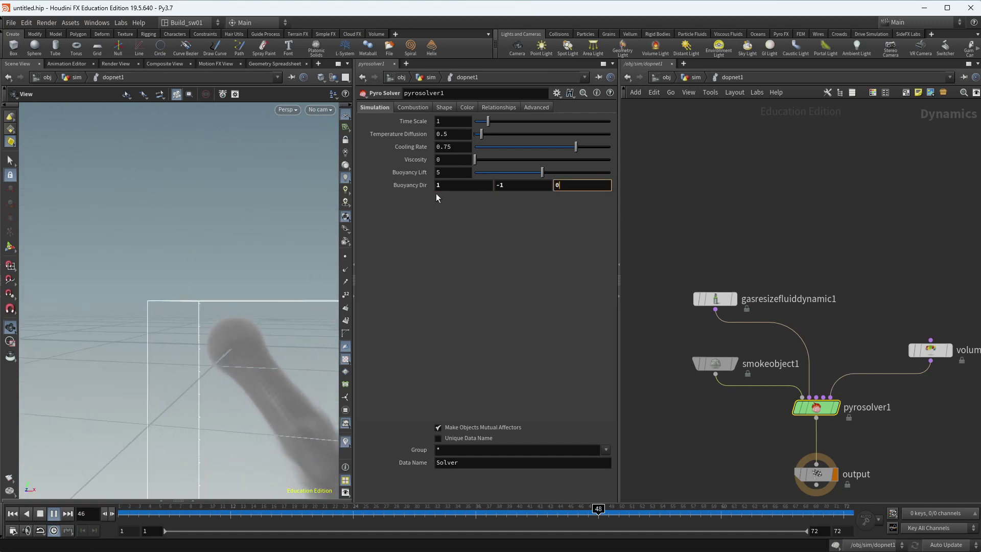
click(467, 190)
text(0)
click(541, 189)
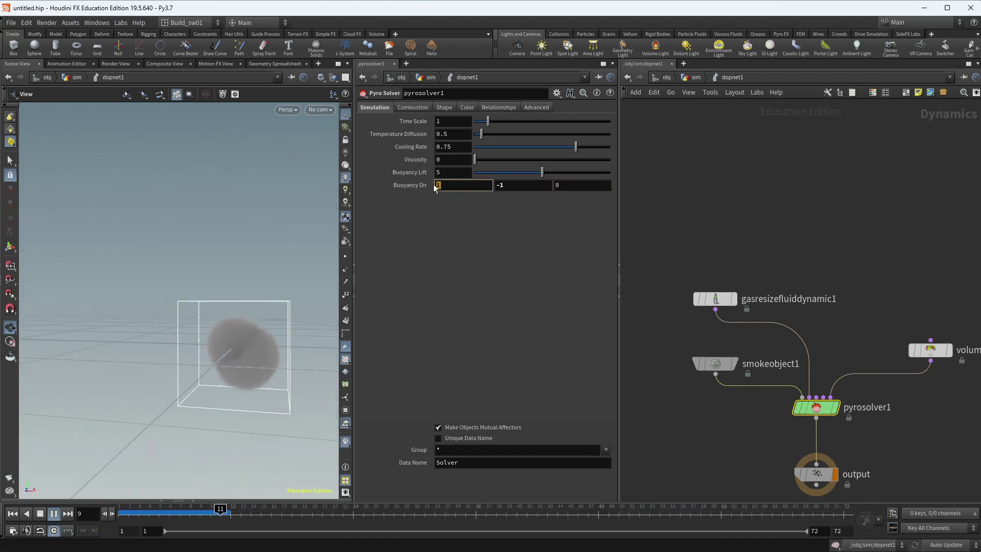
text(1)
key(Tab)
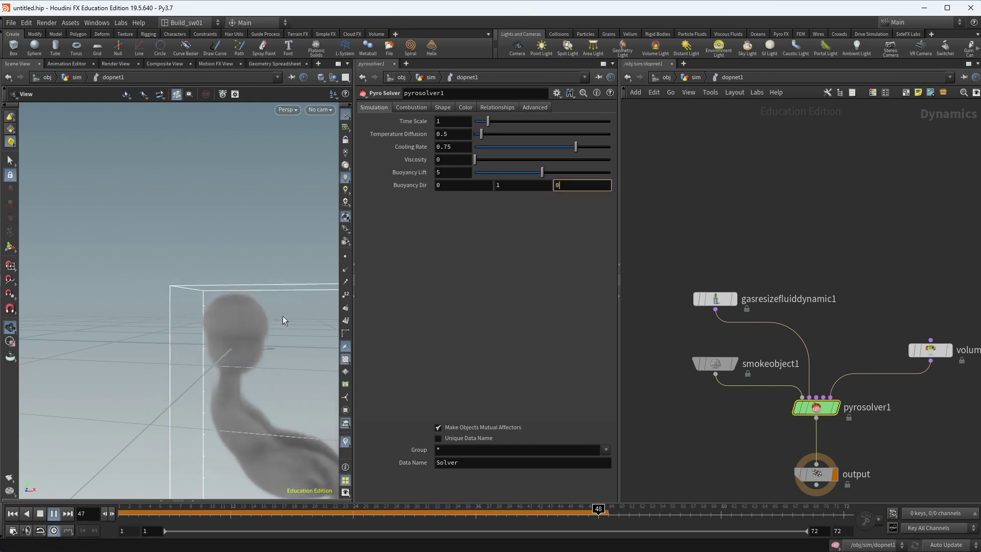
drag(283, 316, 455, 511)
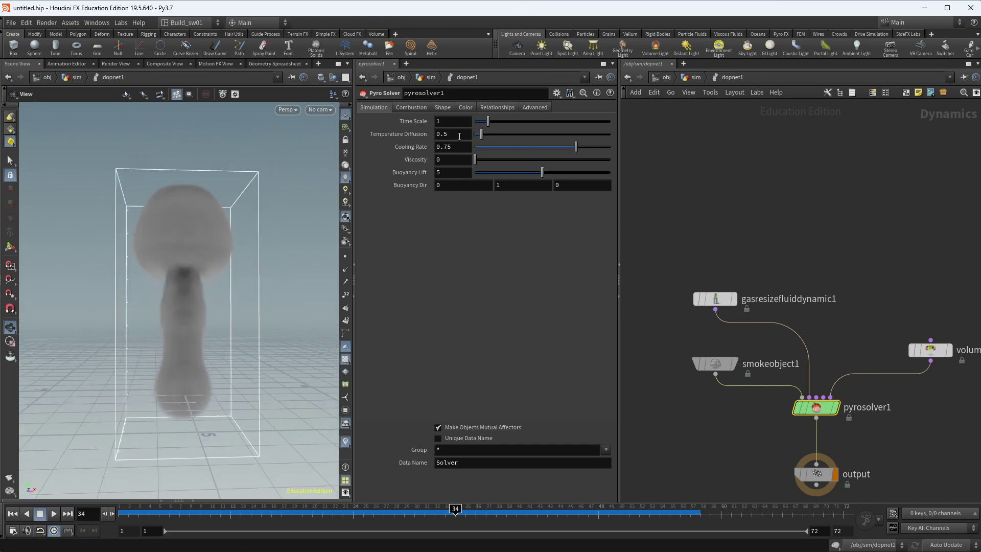
- Scrub and replay the rising smoke to examine how it cools, stopping at frame 42
mouse_move(419, 133)
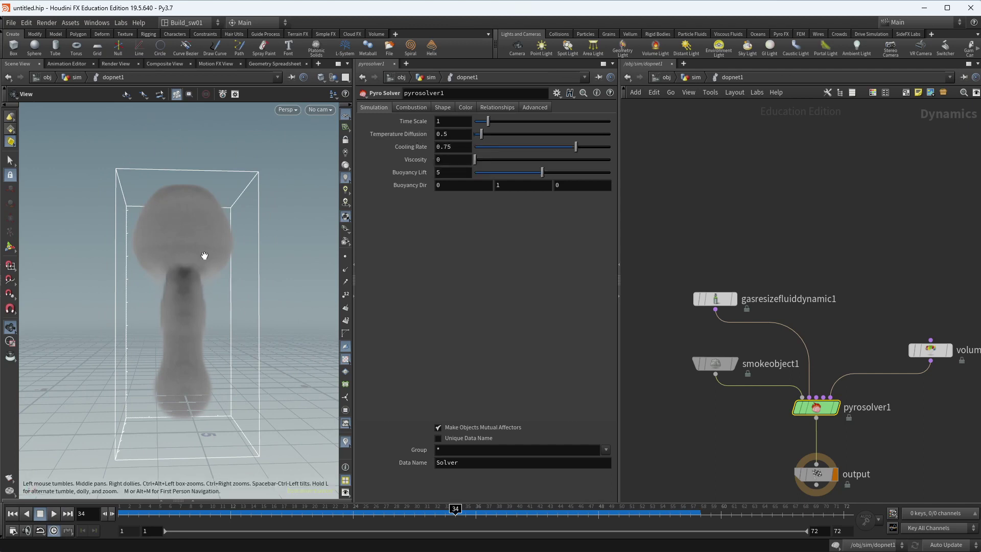
drag(237, 259, 221, 281)
drag(134, 513, 466, 512)
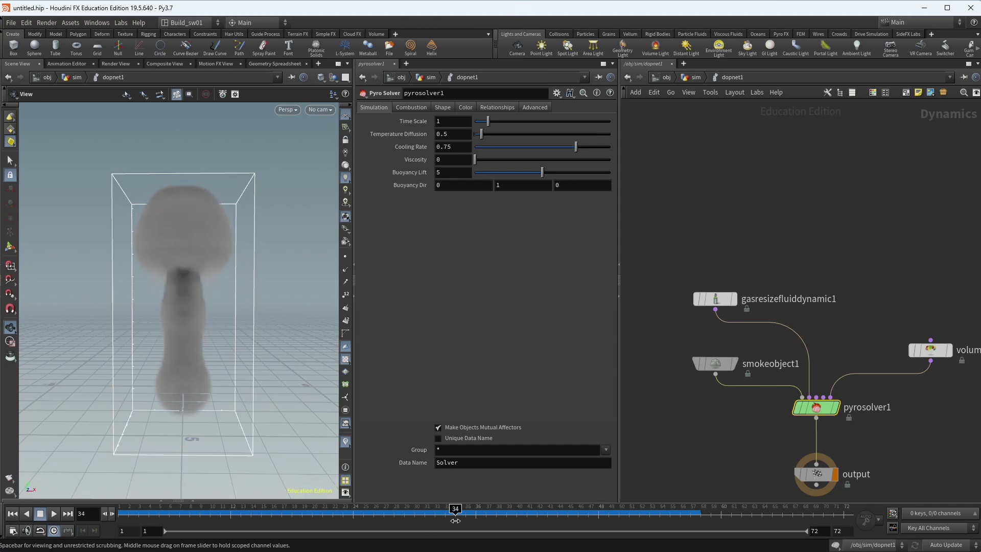
drag(463, 511, 261, 536)
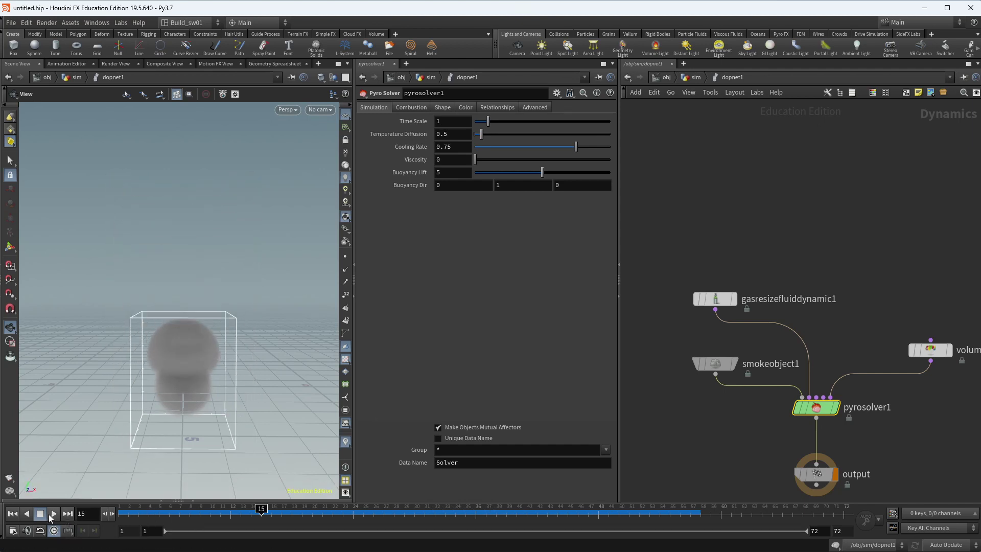
click(54, 513)
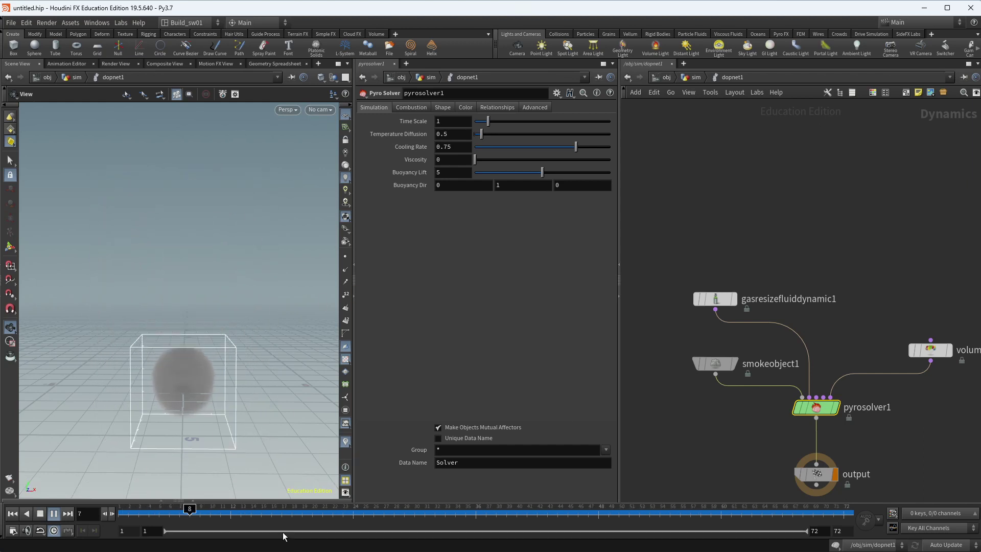
drag(296, 515, 534, 497)
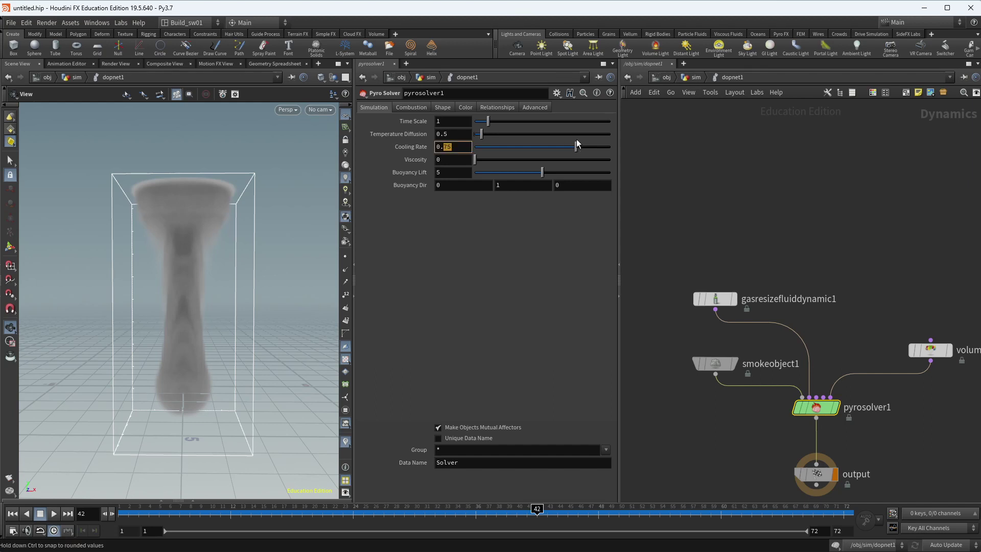
- Set pyrosolver1's Cooling Rate to 0.9, replay the simulation, and scrub back to frame 7
text(9)
key(Return)
drag(153, 517, 74, 518)
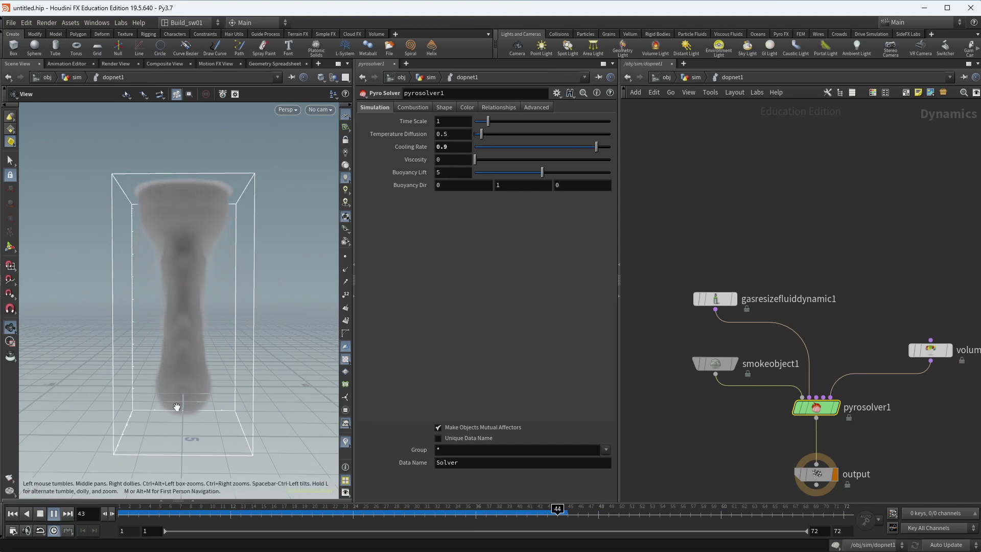
click(163, 507)
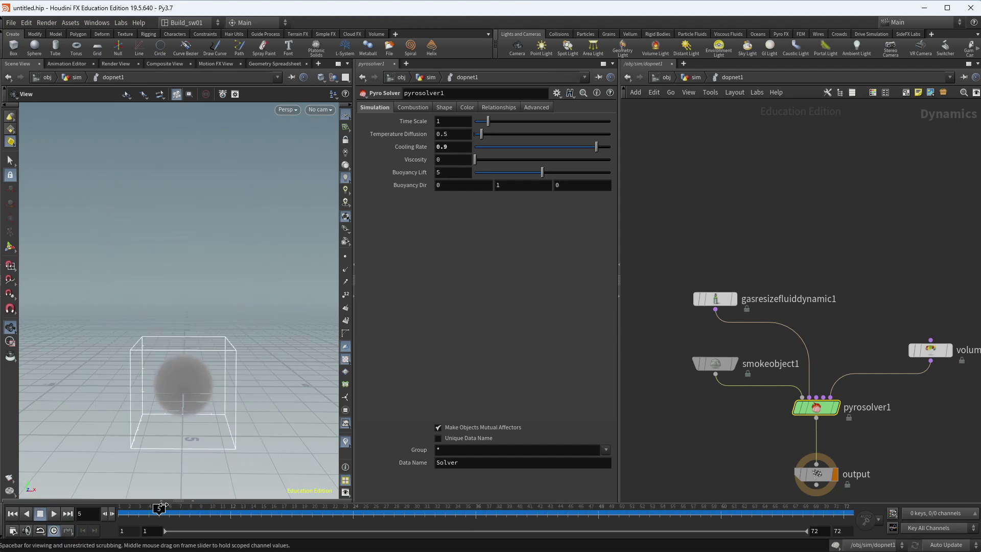
drag(163, 508, 179, 507)
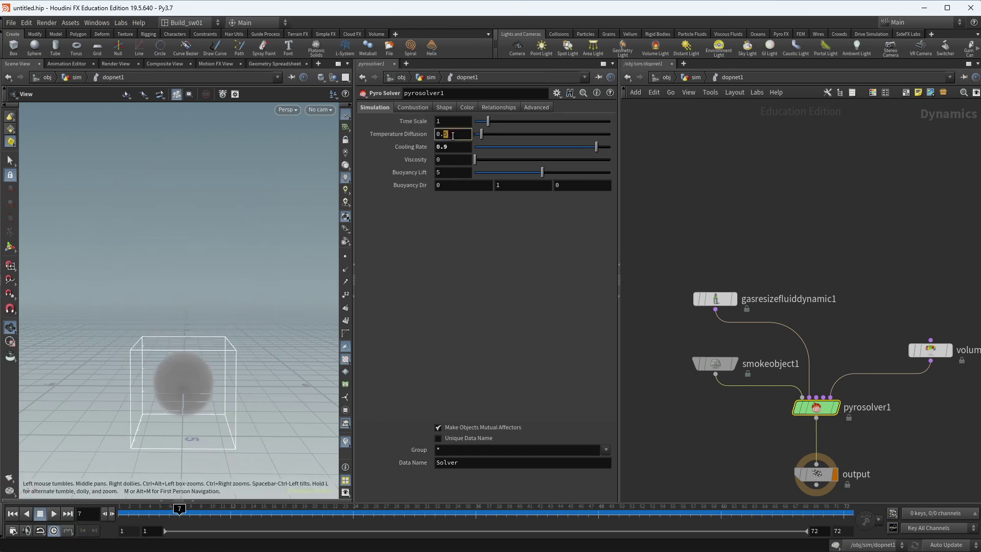
- Set pyrosolver1's Temperature Diffusion to 1, replay the simulation, and return to frame 1
key(Return)
click(54, 514)
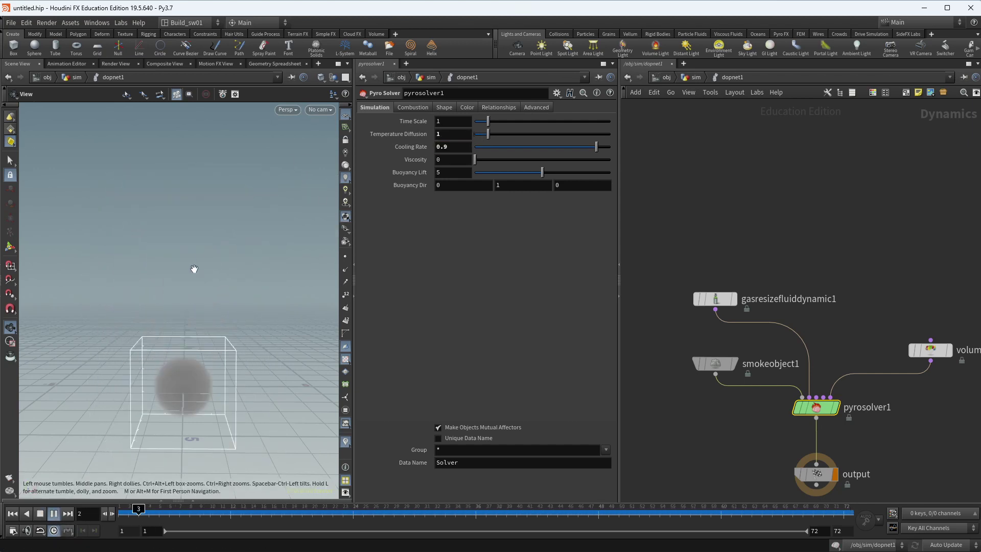
drag(145, 514, 121, 514)
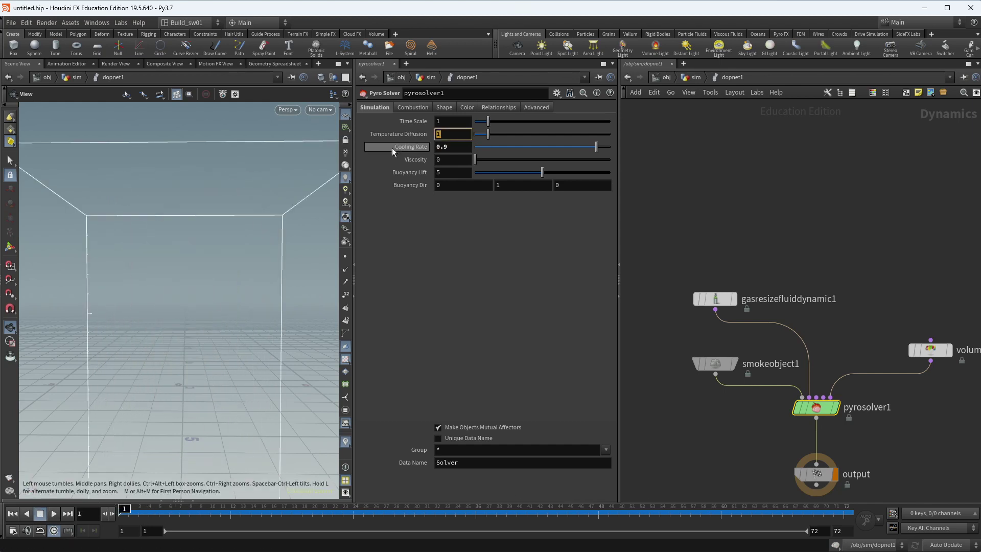
- Revert pyrosolver1's Temperature Diffusion and Cooling Rate to their default values
text(.)
right_click(410, 136)
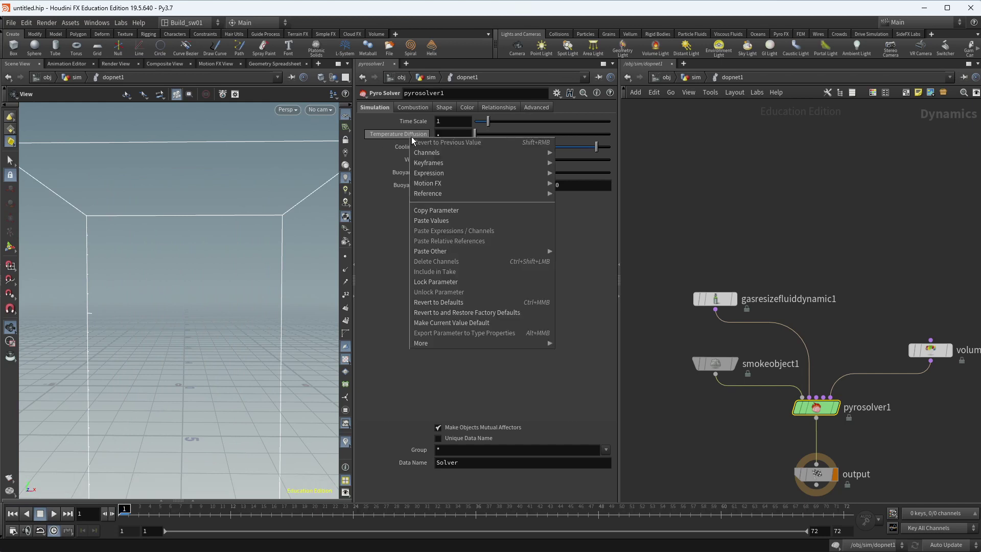
click(450, 300)
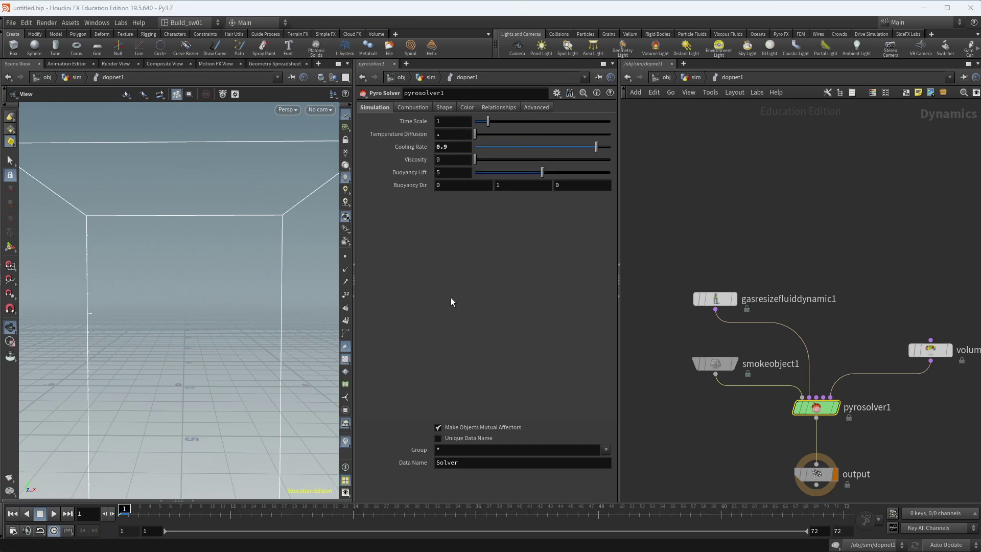
right_click(401, 148)
click(516, 309)
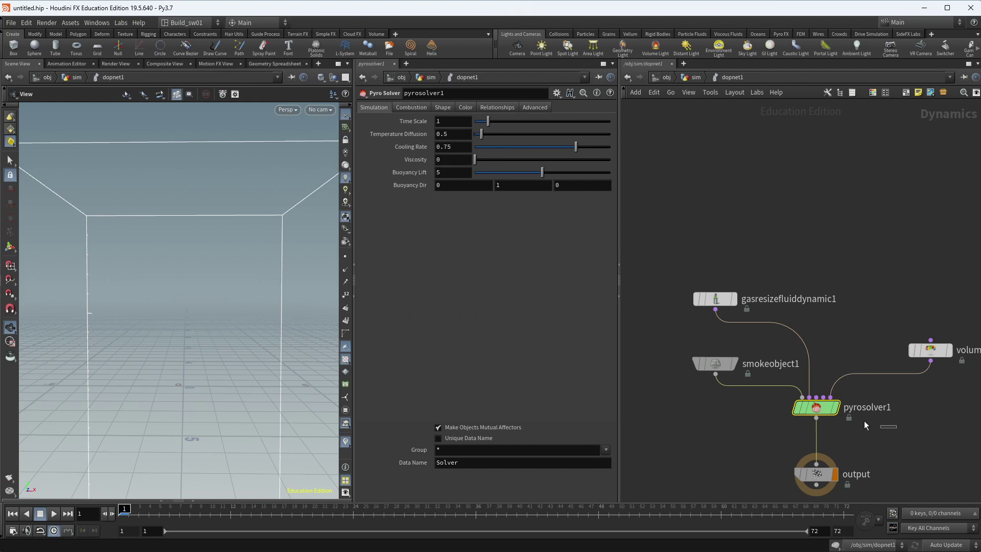
- Show pyrosolver1's Shape parameters and check the global animation options with the smoke at frame 24
click(443, 109)
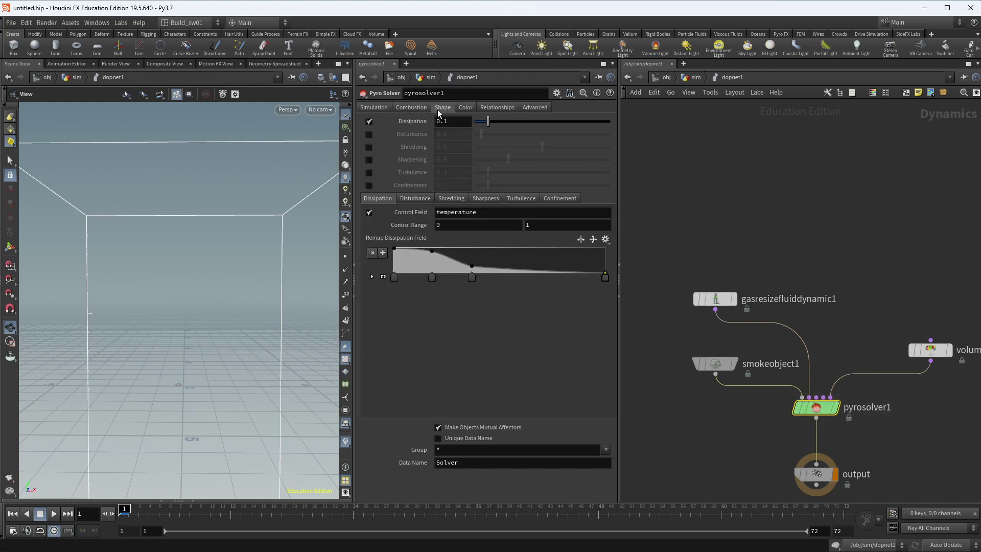
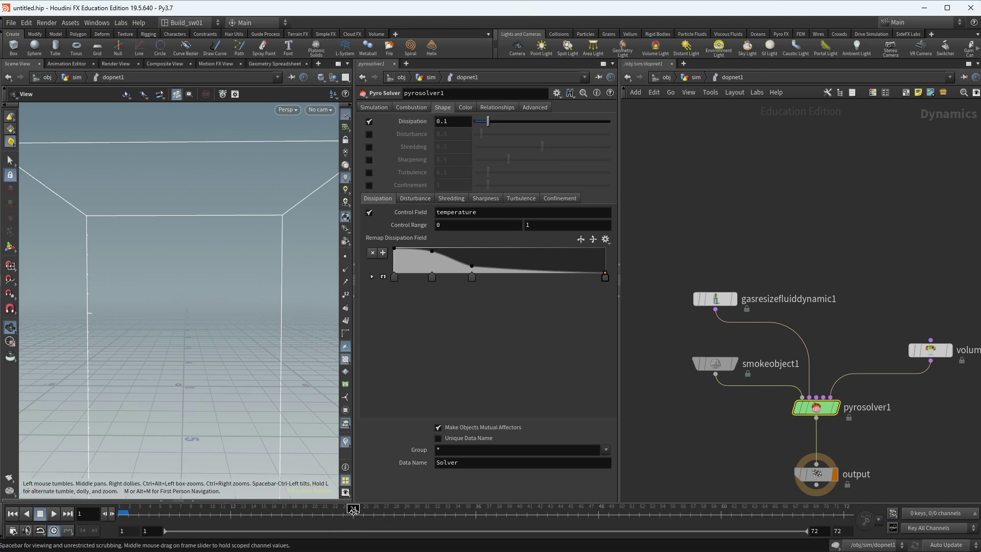
click(15, 533)
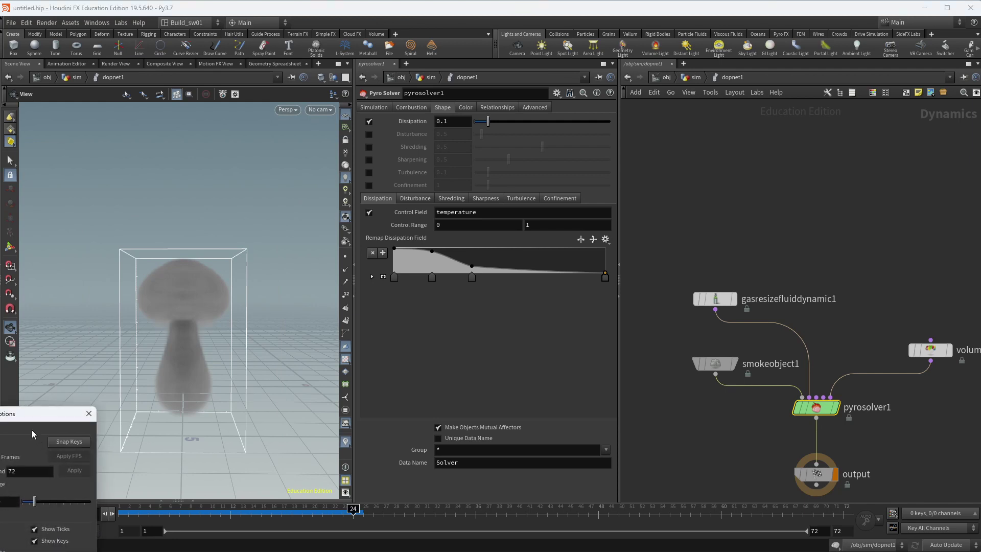
drag(32, 415, 400, 251)
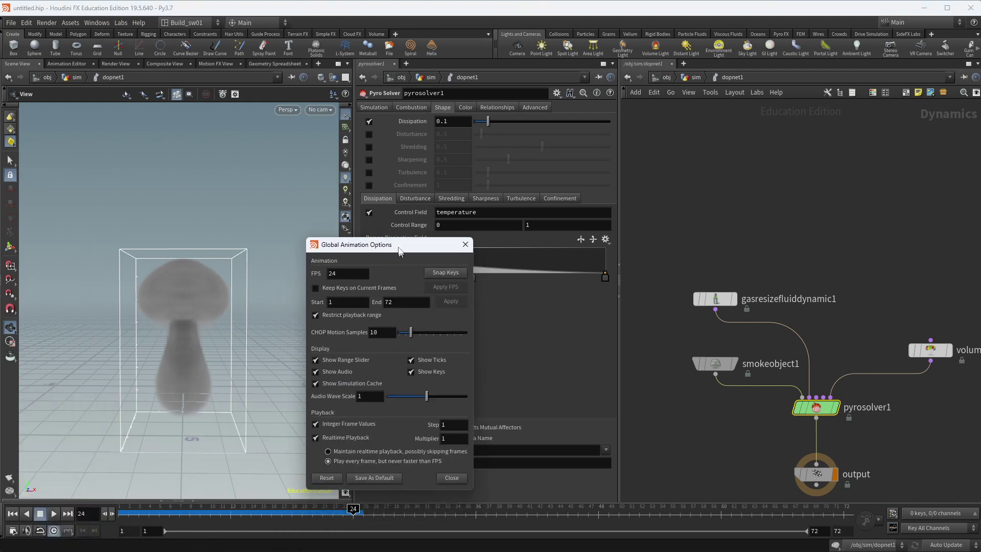
click(465, 247)
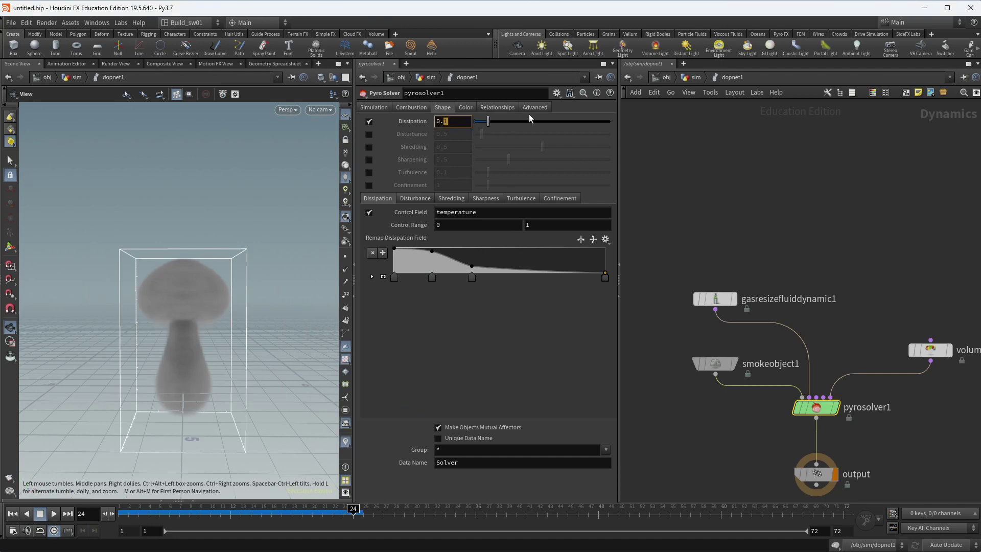
- Set pyrosolver1's Dissipation to 0.9 and replay the simulation
text(9)
key(Return)
key(Up)
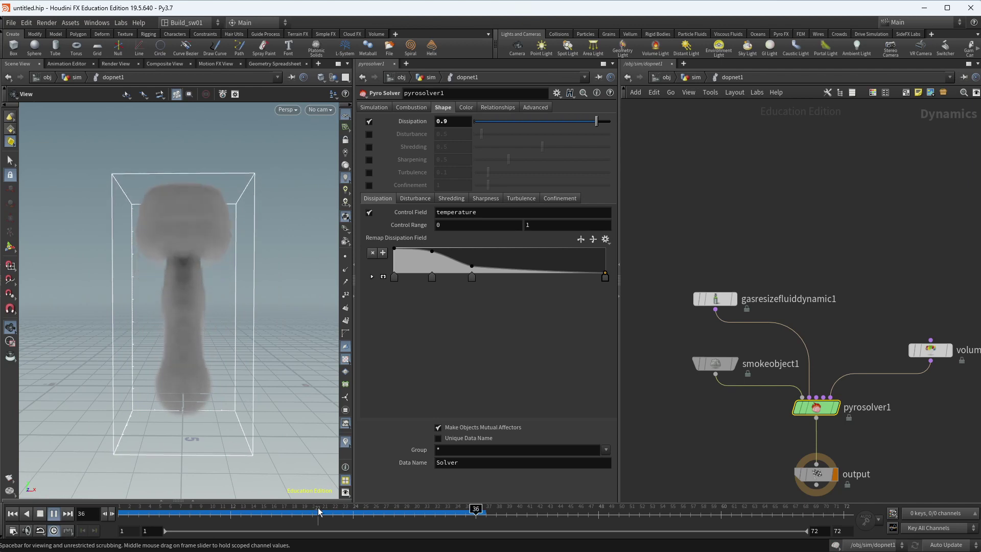
scroll(318, 496, up, 5)
scroll(319, 496, down, 5)
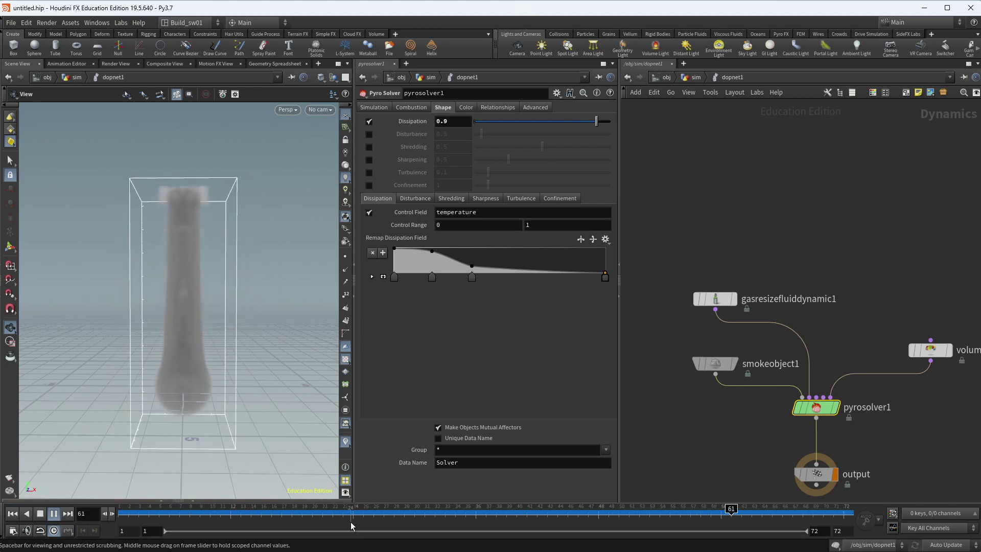
- Scrub the simulation to frame 20 to examine how the smoke dissipates, and return to frame 1
mouse_move(352, 522)
mouse_down()
mouse_move(654, 521)
mouse_move(434, 522)
mouse_move(555, 524)
mouse_up()
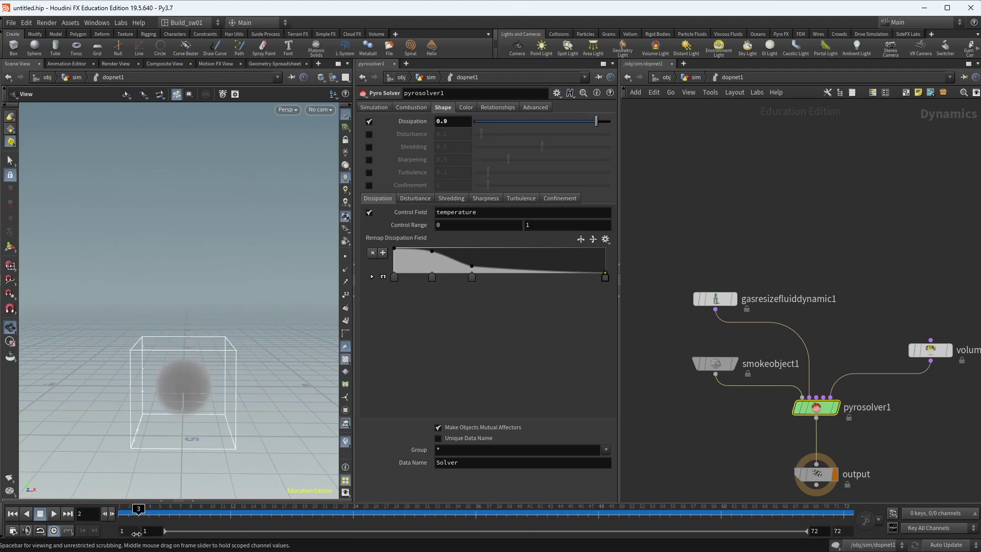
click(310, 512)
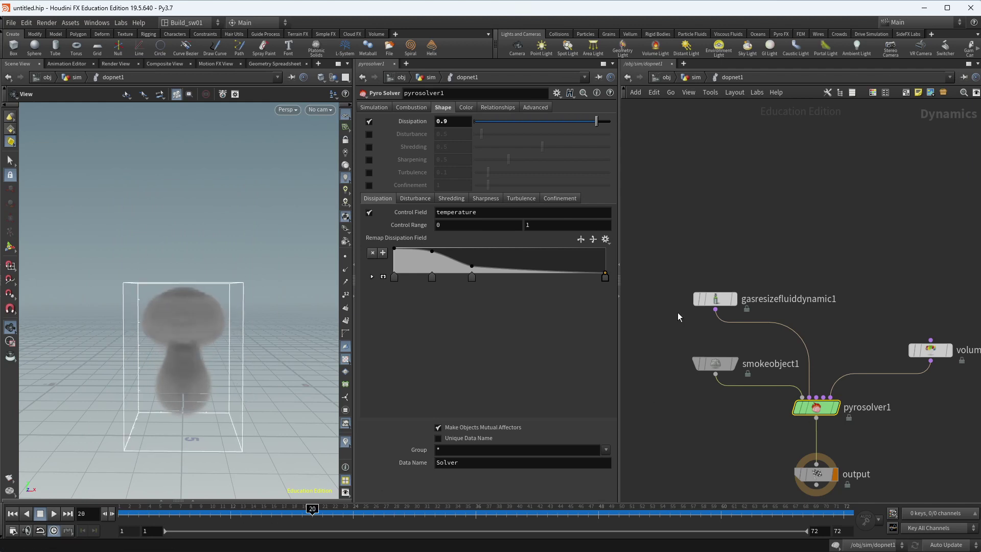
drag(284, 514, 124, 511)
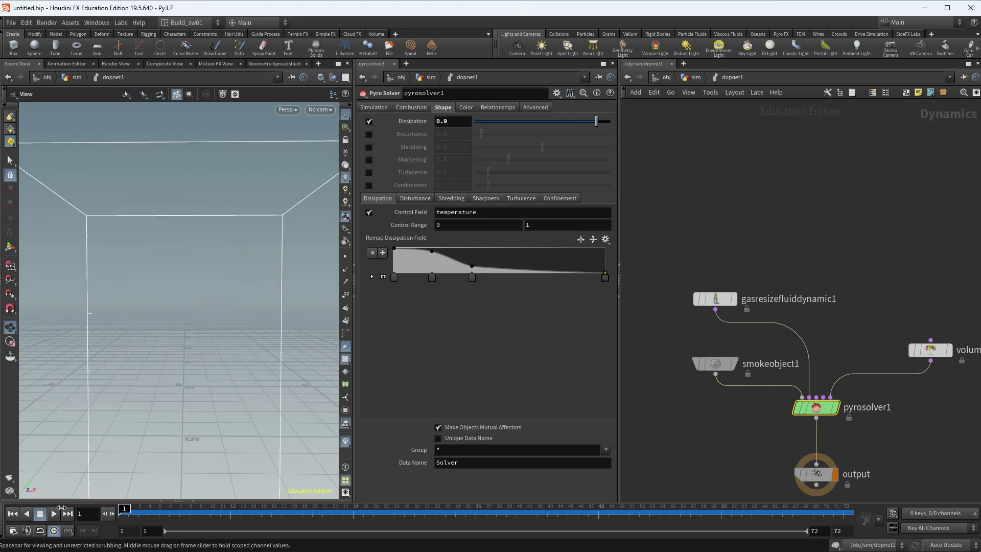
- Go up to the sim network and inspect pyrosource1's point attributes in the Geometry Spreadsheet, sorted by temperature
key(u)
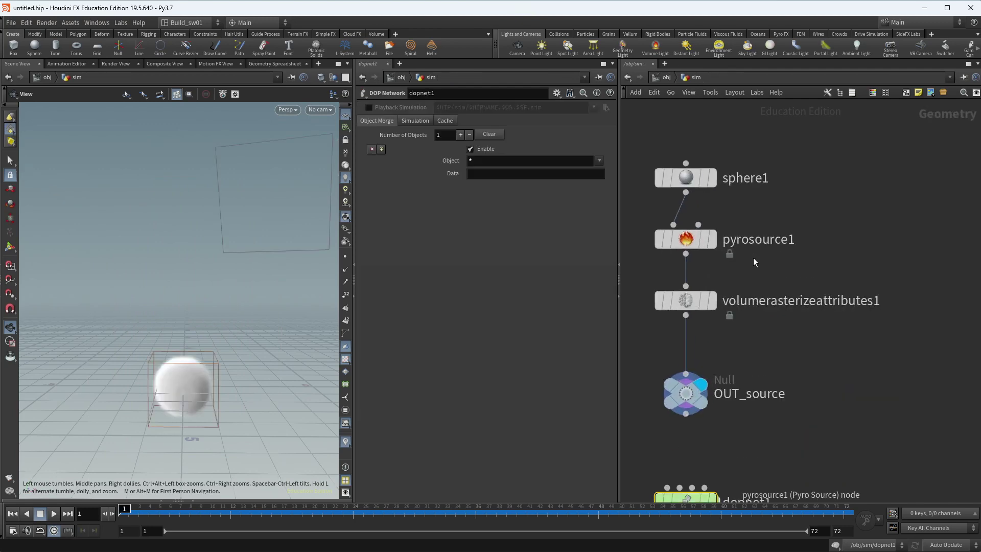
scroll(736, 258, up, 3)
click(721, 258)
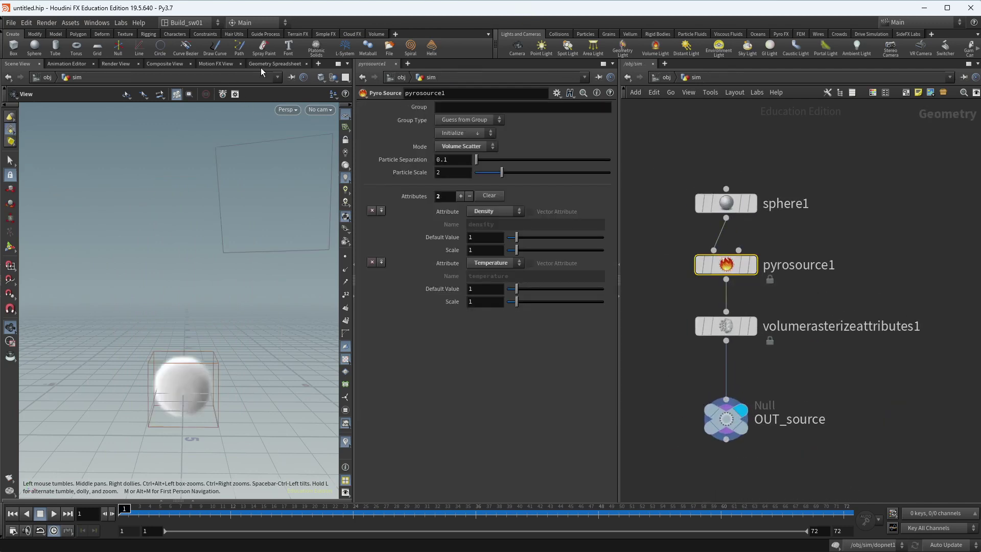
click(263, 64)
click(293, 105)
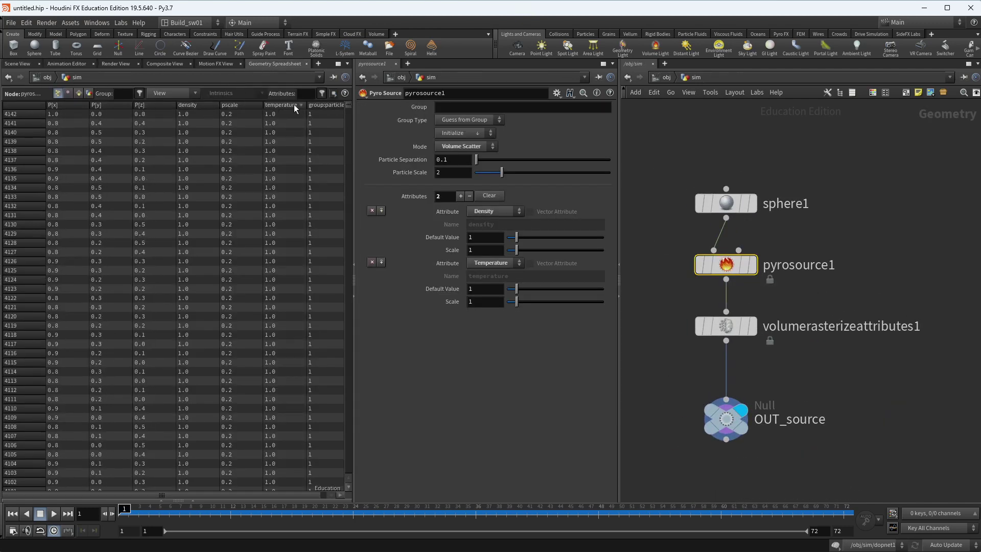
- Reverse the temperature sort of pyrosource1's points, and move sphere1 up to leave space above pyrosource1
click(293, 103)
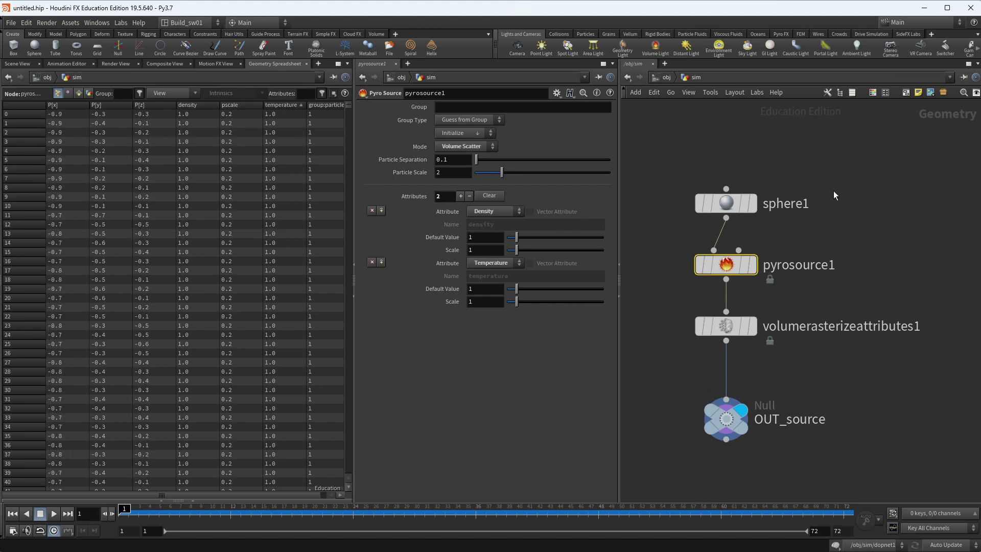
click(19, 63)
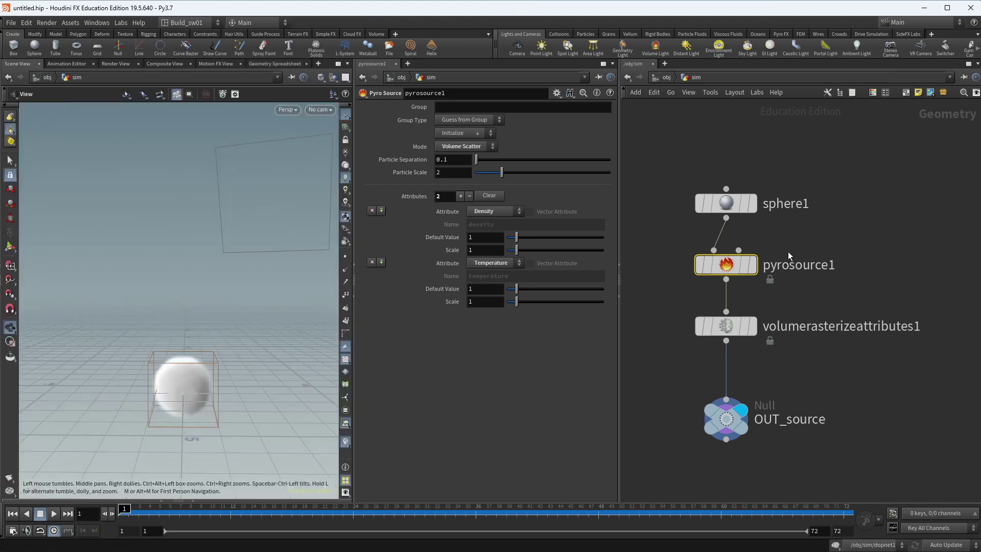
middle_drag(854, 183, 866, 270)
drag(852, 235, 755, 292)
drag(755, 292, 753, 218)
- Recheck pyrosource1's point attributes and insert a Mountain (Attribute Noise) node between sphere1 and pyrosource1
click(739, 352)
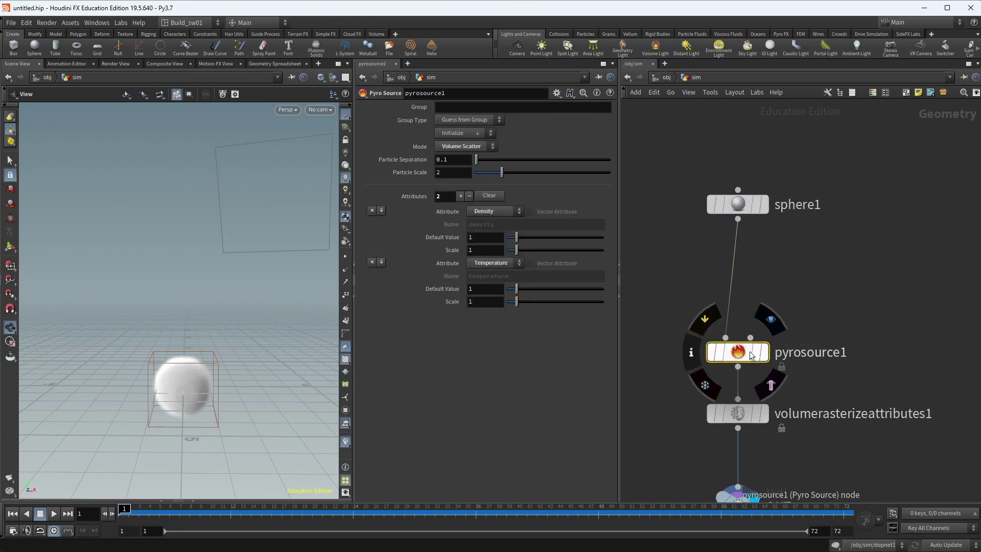
click(275, 64)
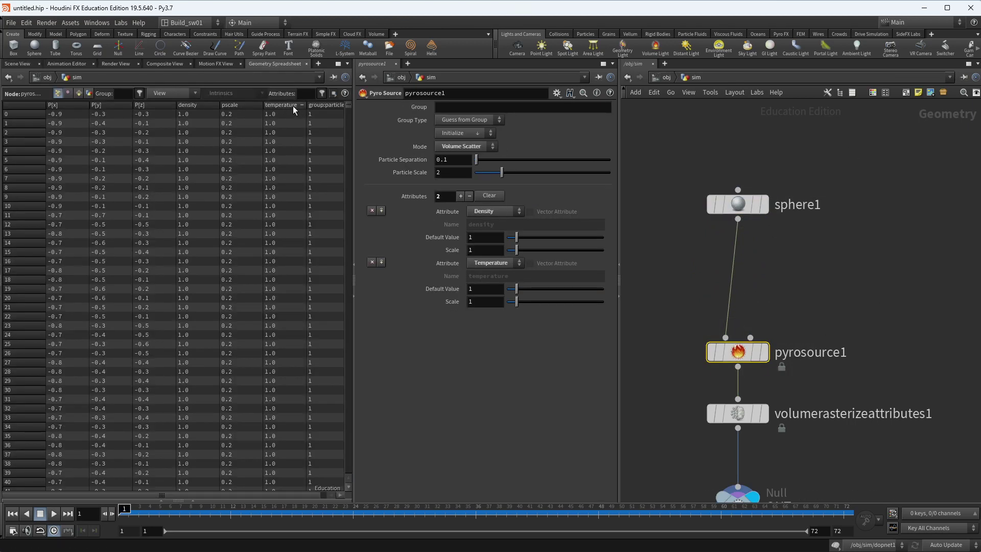
key(Tab)
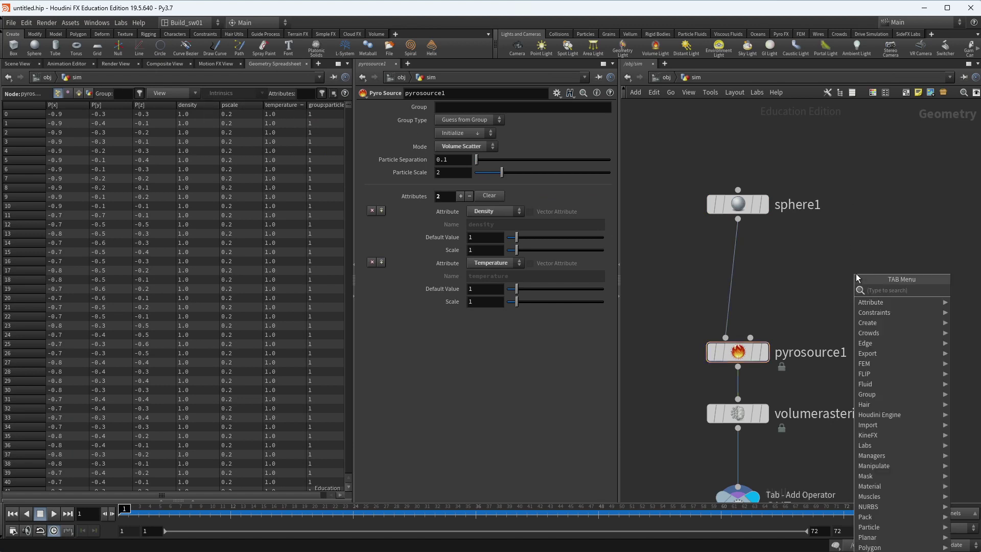
key(Return)
click(856, 274)
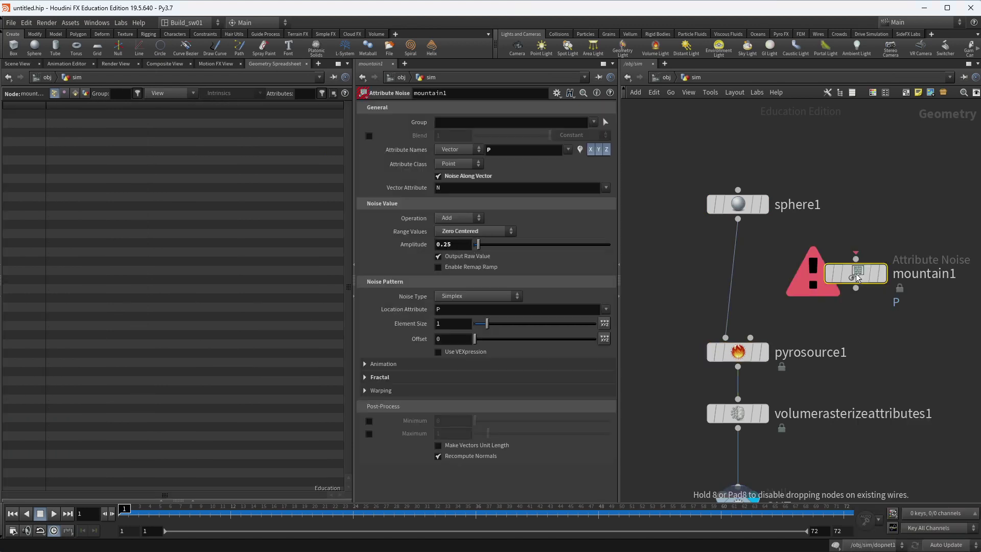
drag(843, 276, 753, 280)
- Display mountain1 in the scene view and examine the deformed sphere framed up close
click(17, 64)
click(749, 271)
key(f)
drag(135, 413, 197, 383)
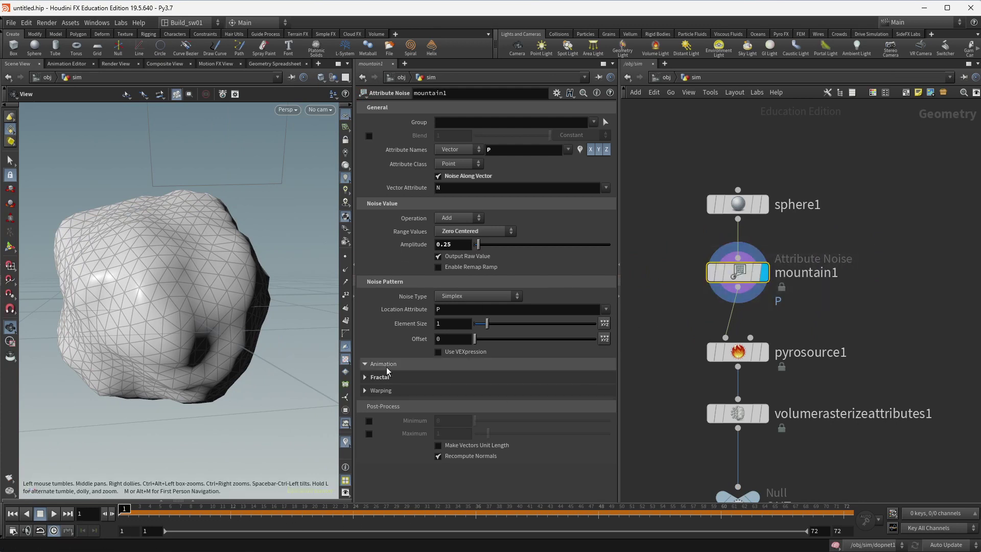
- Enable Animate Noise on mountain1 and play the timeline to preview the moving shape
click(370, 364)
click(438, 378)
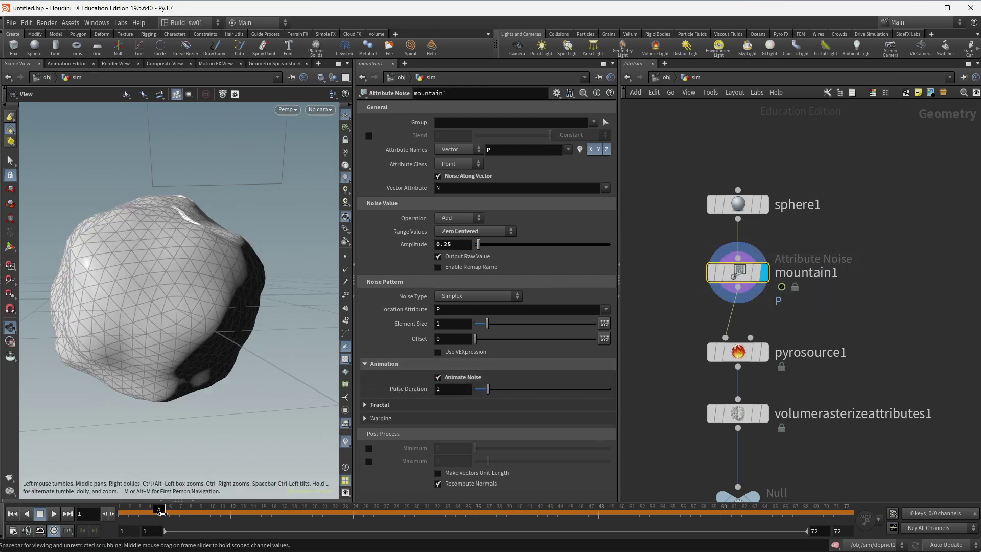
mouse_move(153, 517)
mouse_down()
mouse_move(628, 522)
mouse_move(61, 521)
mouse_up()
click(53, 513)
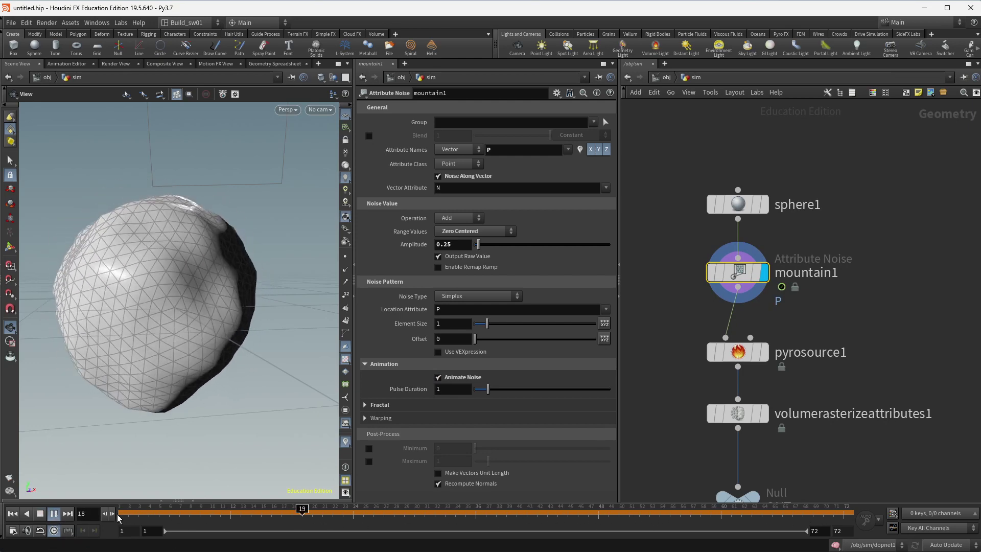
click(40, 513)
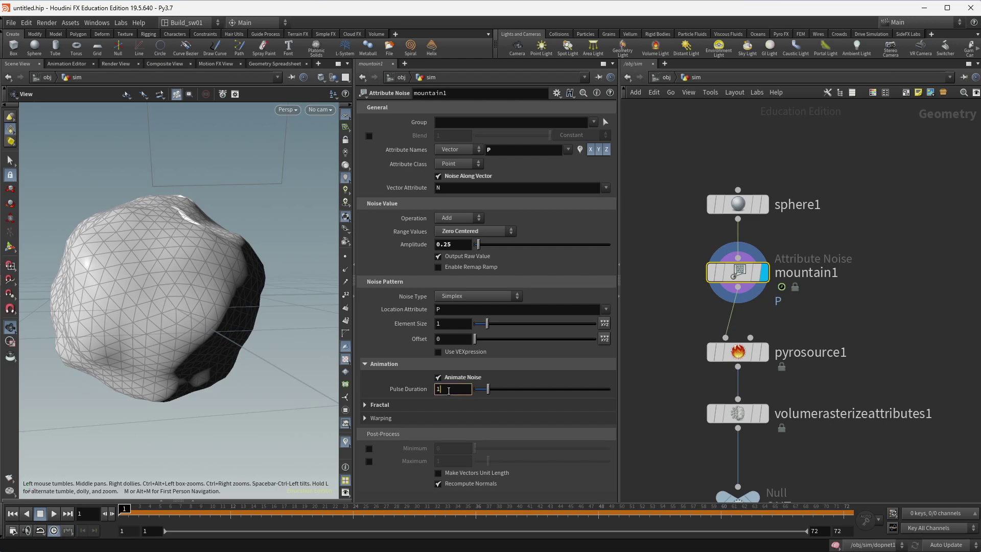
- Set mountain1's Pulse Duration to .5, replay the noise, and raise the Amplitude to 0.49
key(ctrl+a)
click(53, 513)
click(761, 510)
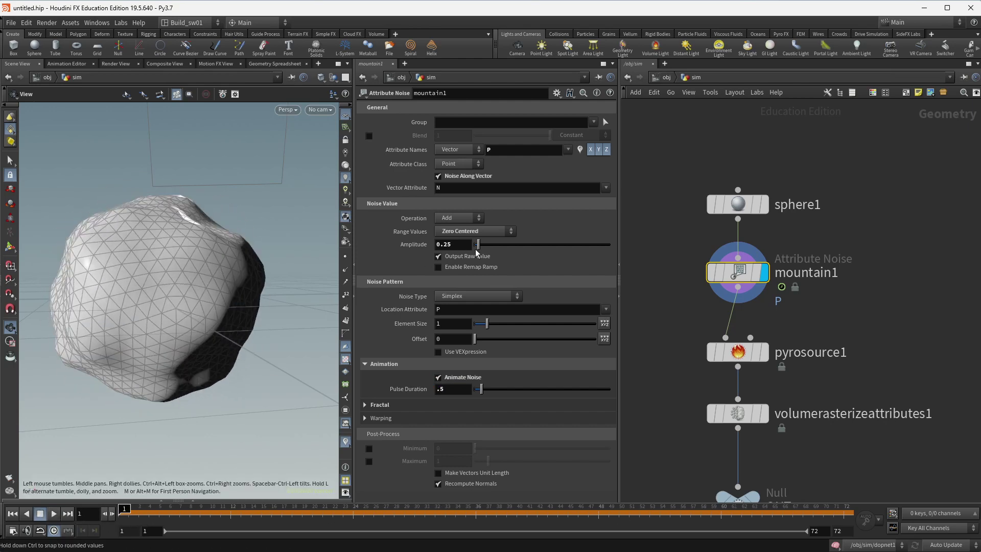
drag(477, 249, 481, 250)
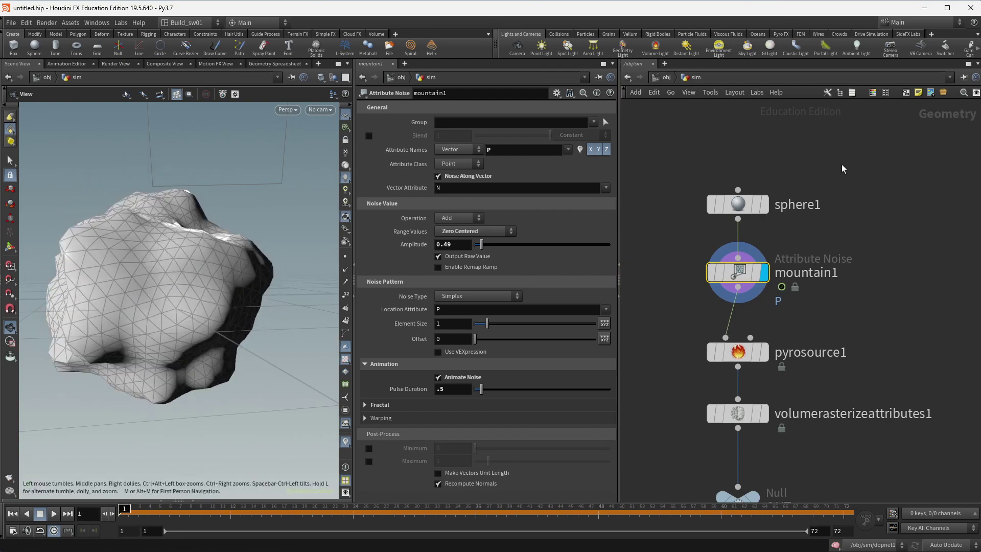
- Set sphere1's Frequency to 20 and scrub to frame 72 to check the denser deformed mesh
click(738, 204)
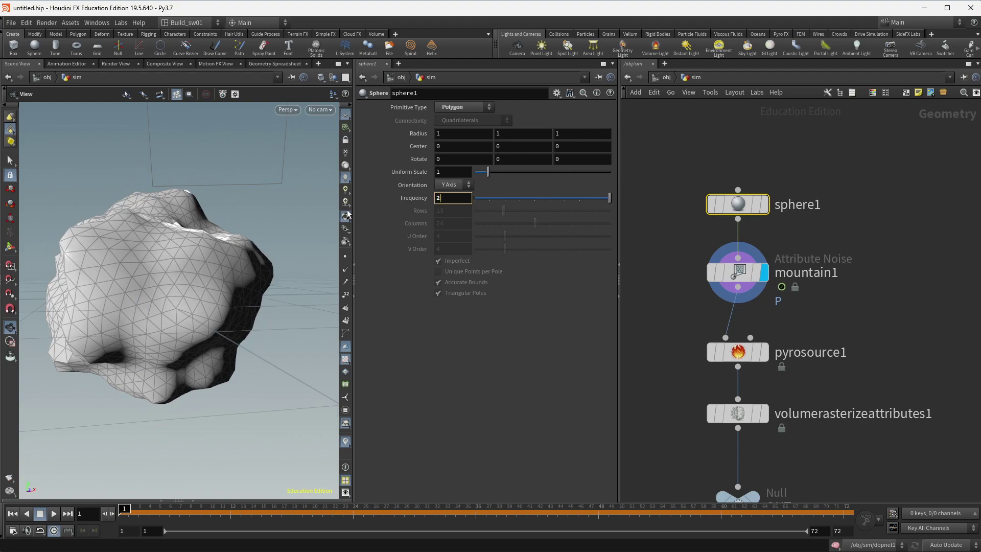
text(0)
key(Return)
drag(151, 510, 843, 515)
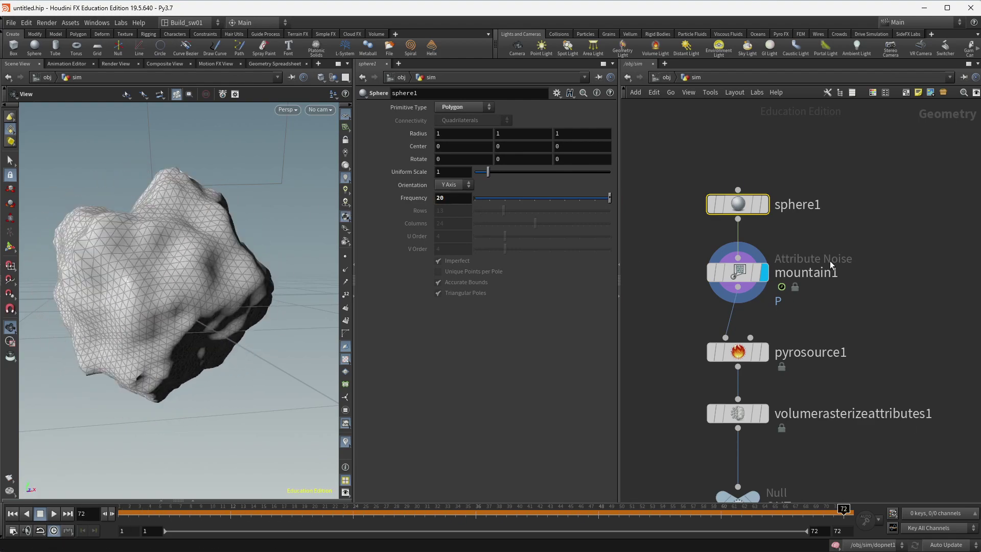
scroll(830, 264, down, 2)
scroll(252, 306, down, 3)
scroll(857, 327, up, 2)
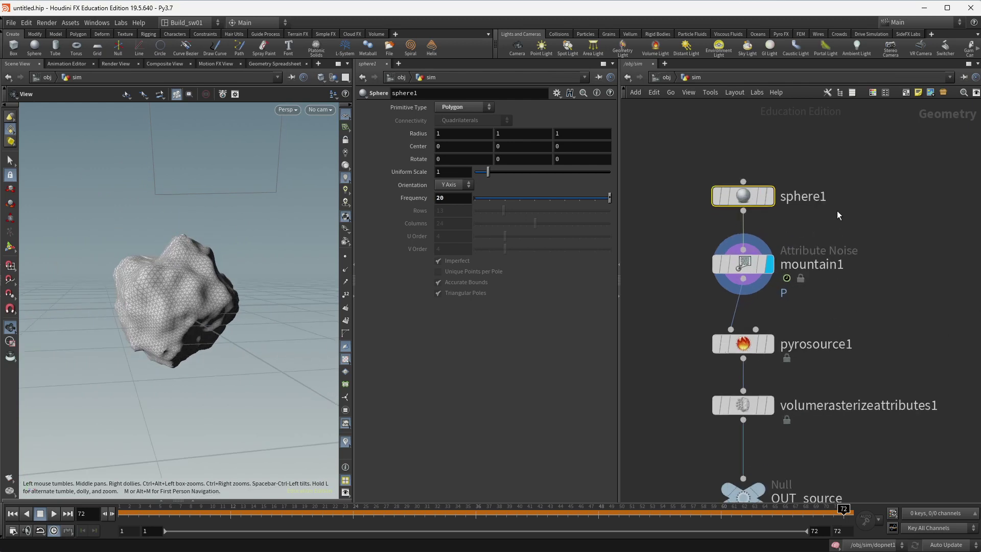
- Move mountain1 and its input up, display pyrosource1's points, and shift the nodes below pyrosource1 further down
shift+drag(747, 271, 747, 239)
click(769, 345)
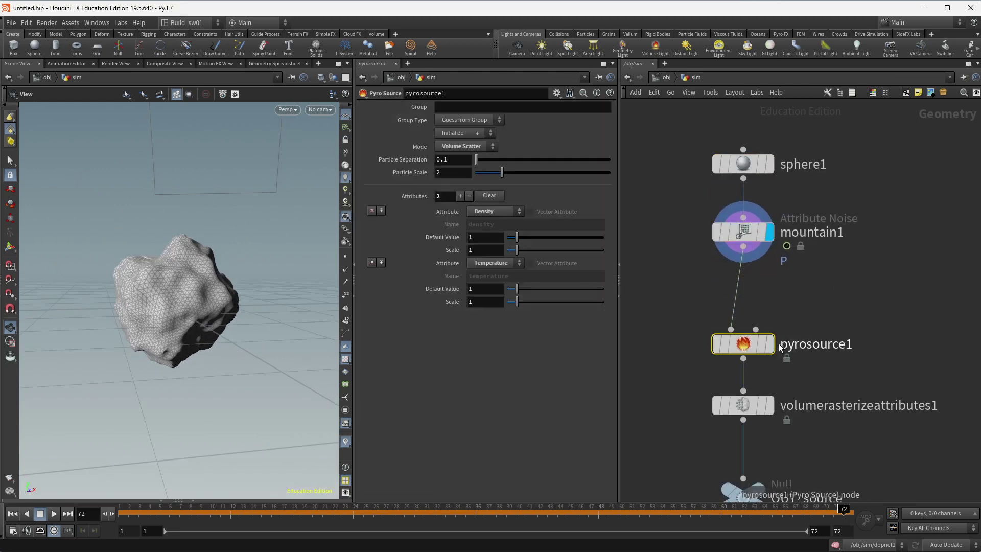
click(771, 343)
key(h)
drag(847, 304, 768, 476)
drag(778, 327, 779, 384)
middle_drag(829, 291, 817, 345)
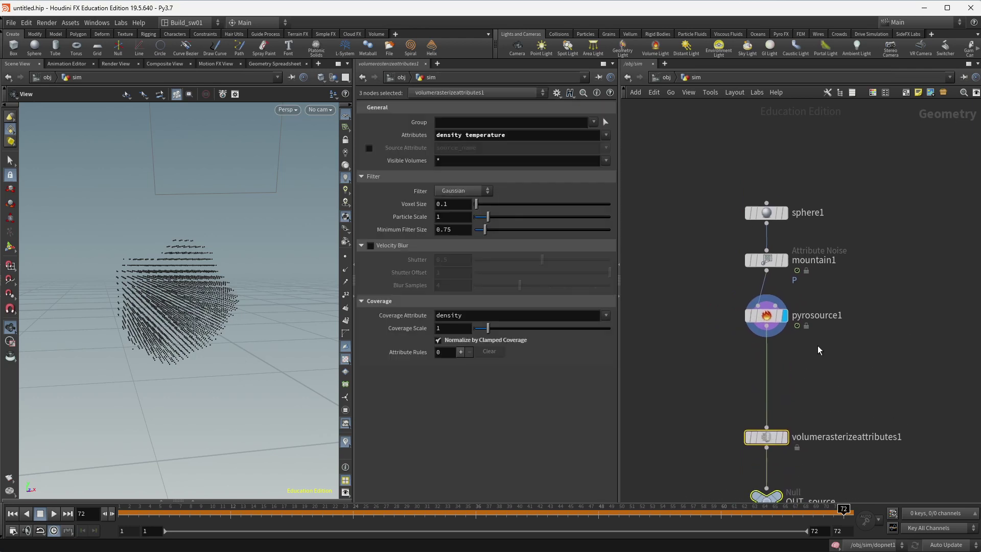
scroll(817, 345, up, 3)
click(738, 295)
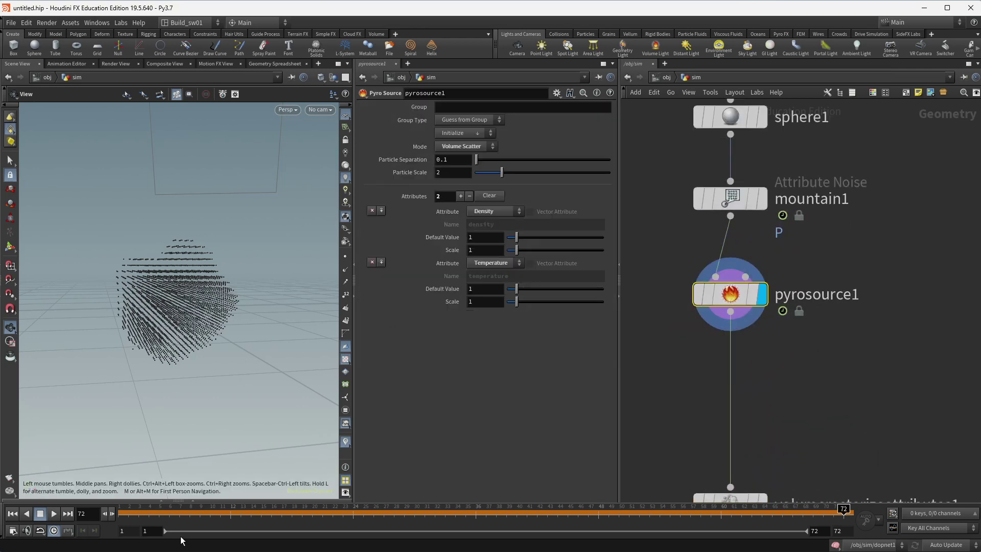
- Scrub the source points to frame 11, play the smoke simulation inside dopnet1 to frame 24, and return to frame 1
scroll(749, 449, down, 3)
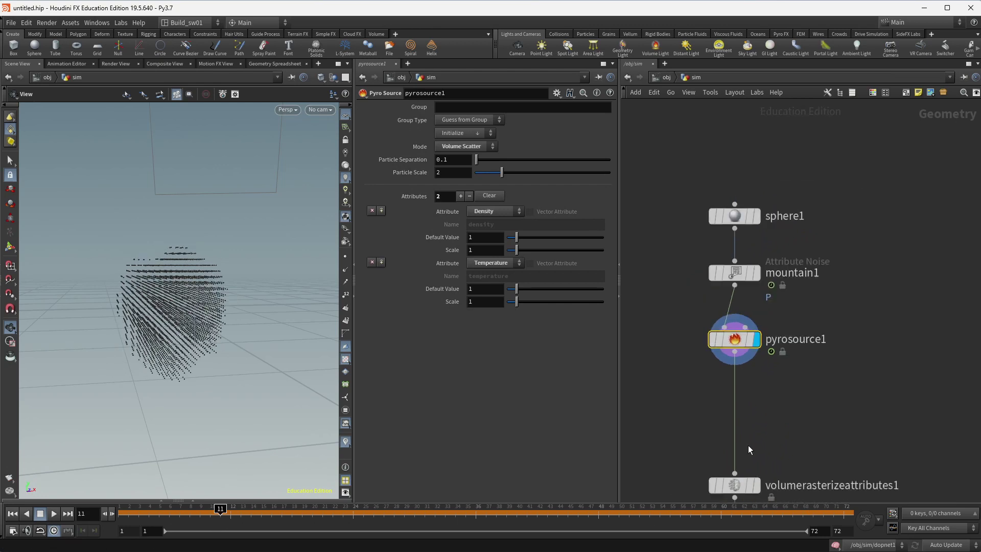
scroll(748, 445, up, 1)
middle_drag(748, 445, 748, 323)
middle_drag(819, 429, 821, 297)
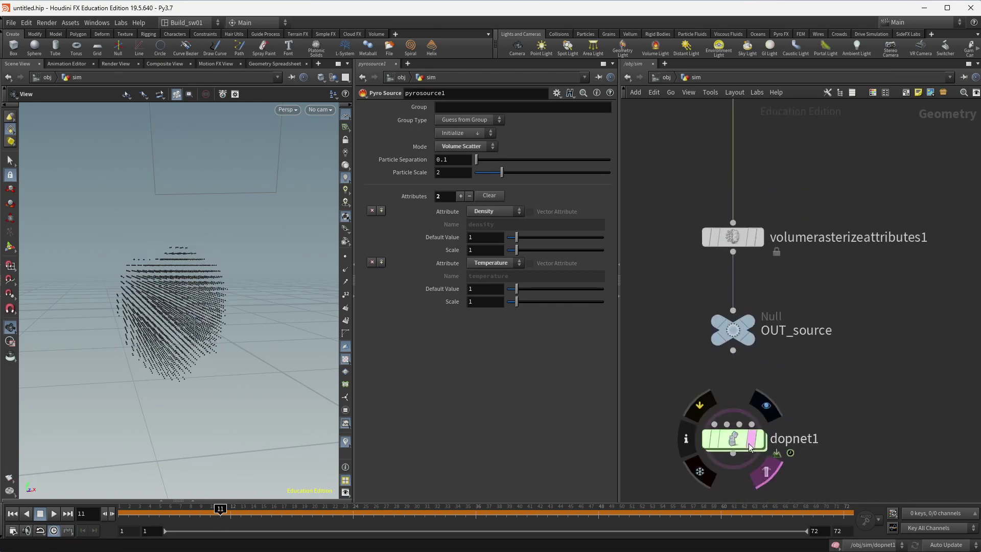
double_click(743, 444)
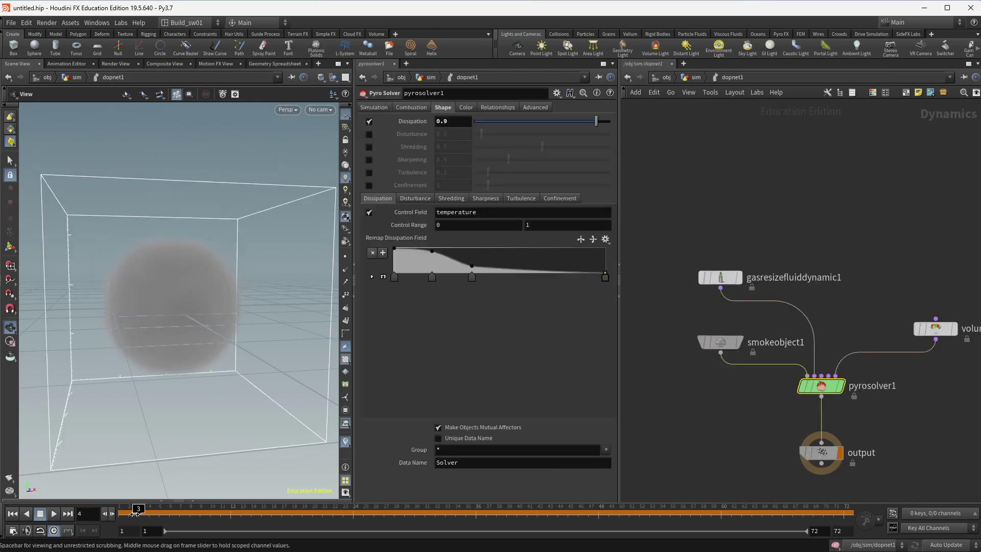
scroll(148, 289, down, 4)
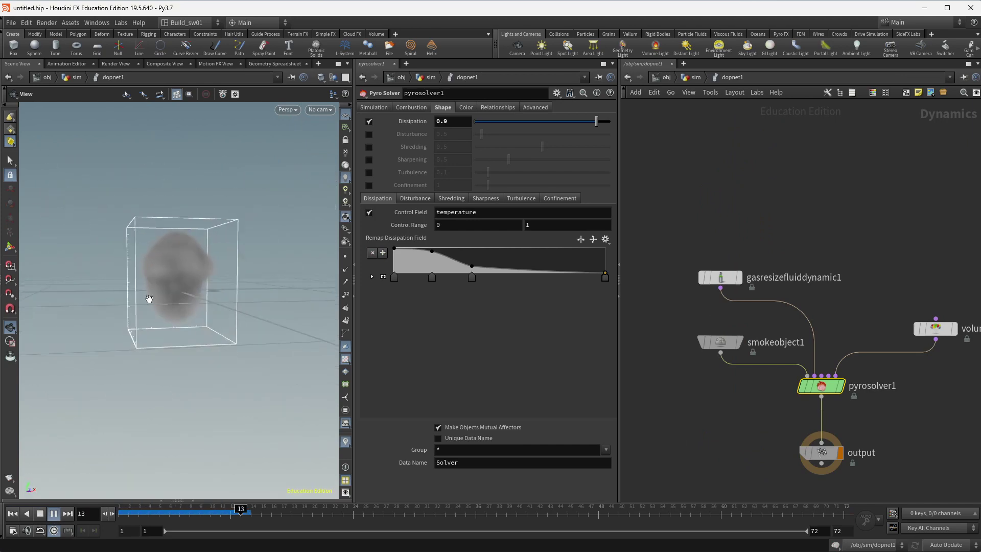
drag(149, 299, 230, 348)
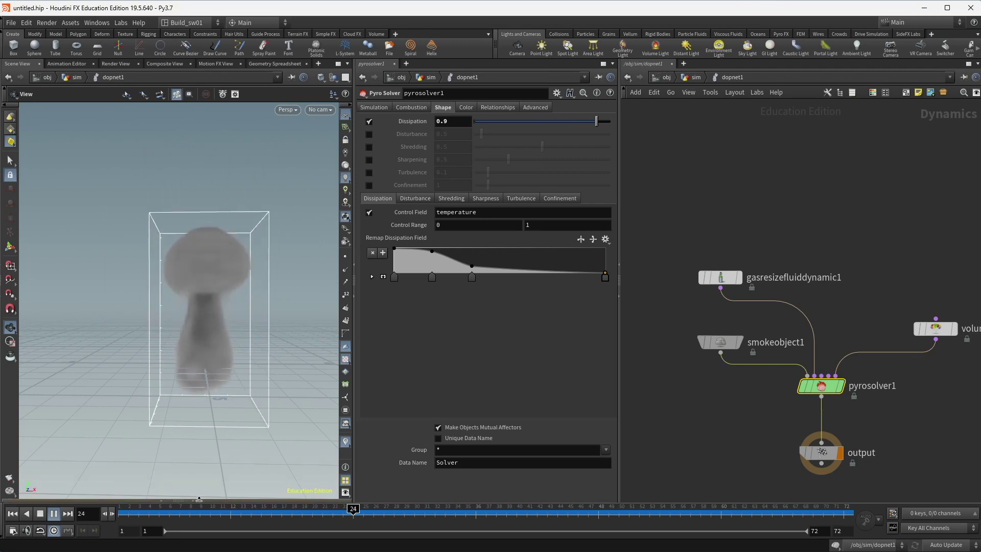
key(ctrl+Up)
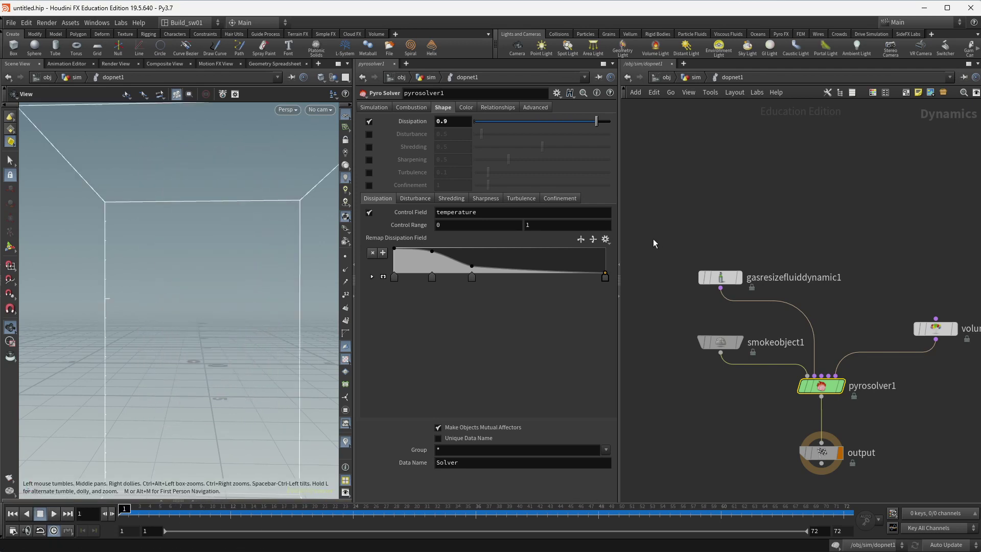
- Return to the sim network and examine pyrosource1's scattered points up close
key(u)
middle_drag(747, 287, 751, 493)
scroll(842, 323, down, 1)
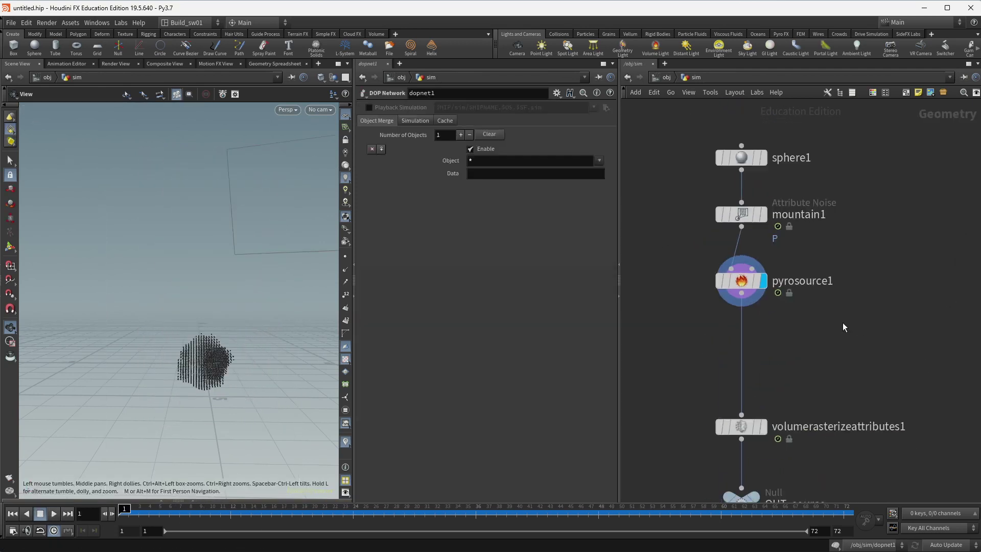
middle_drag(822, 386, 833, 354)
scroll(843, 356, up, 1)
click(743, 409)
key(Tab)
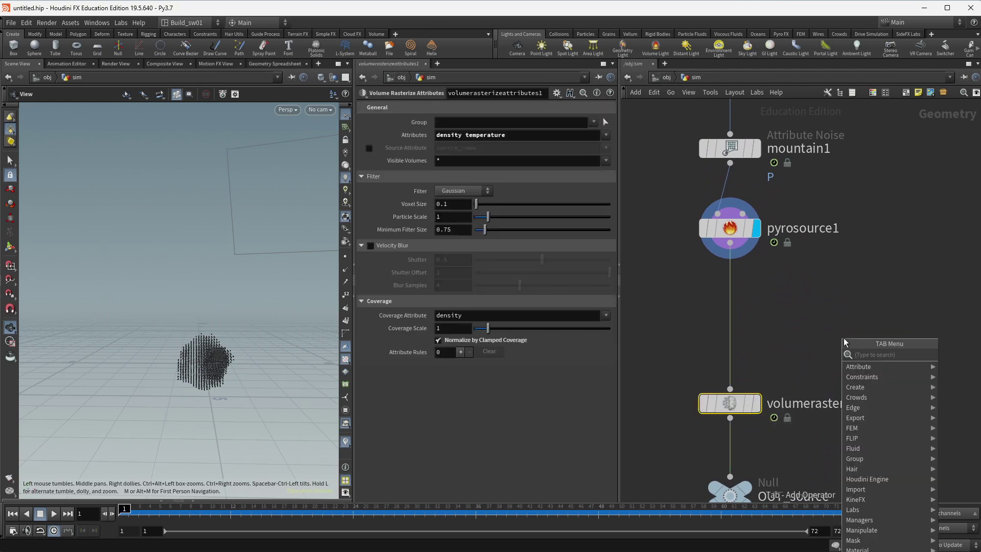
click(757, 244)
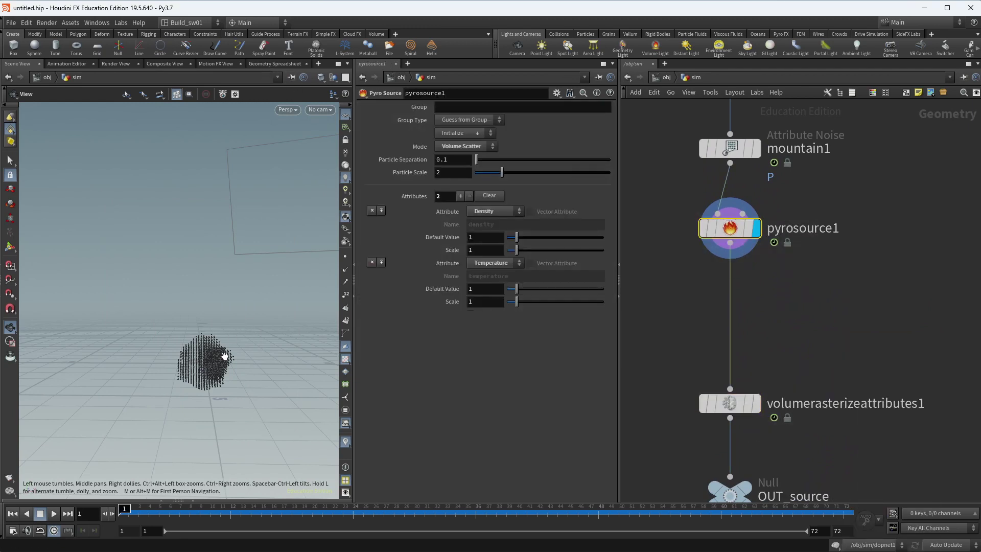
scroll(201, 357, up, 5)
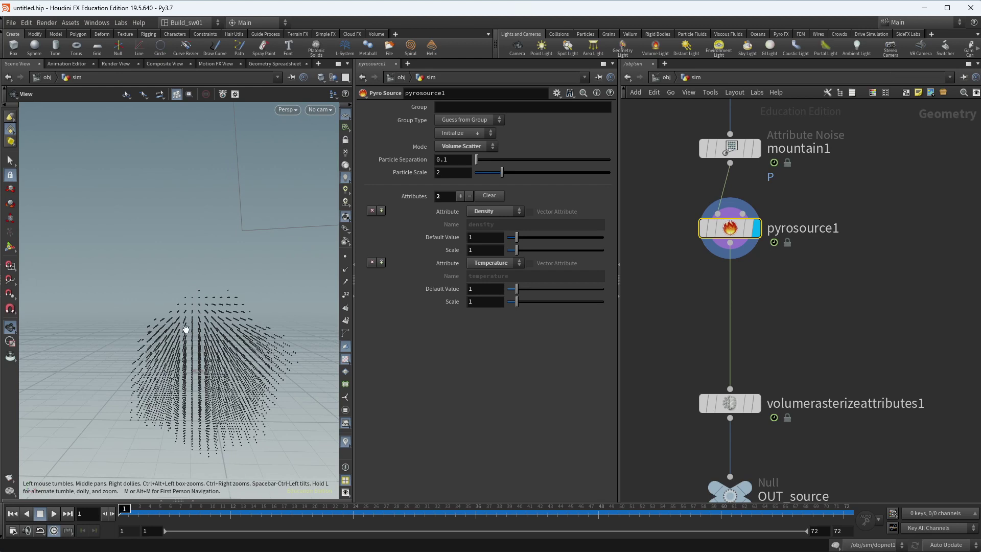
scroll(750, 327, down, 1)
- Review gasresizefluiddynamic1's tracking object settings and pyrosolver1's dissipation control range in dopnet1, and go back up to the sim network
middle_drag(922, 329, 898, 254)
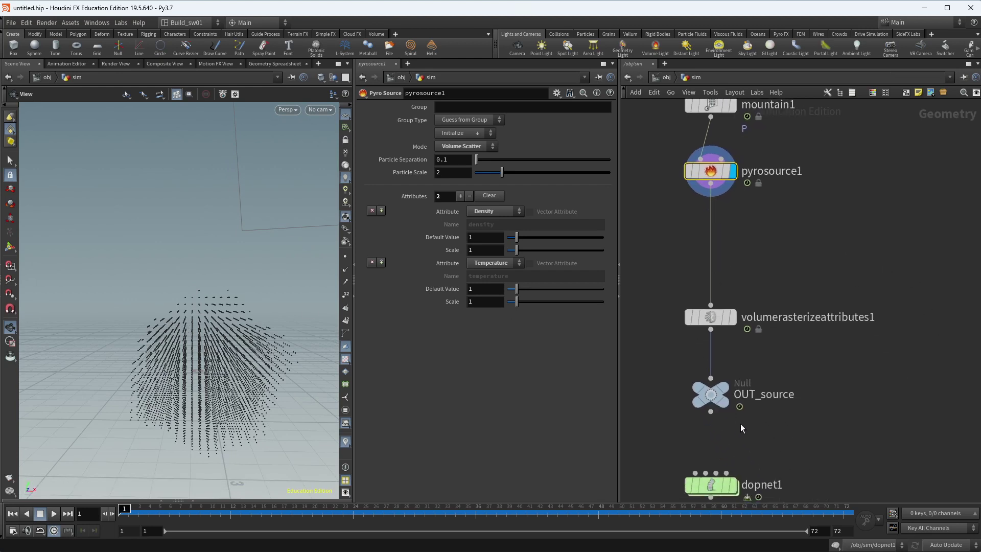
middle_drag(740, 425, 756, 367)
drag(800, 390, 736, 428)
double_click(728, 431)
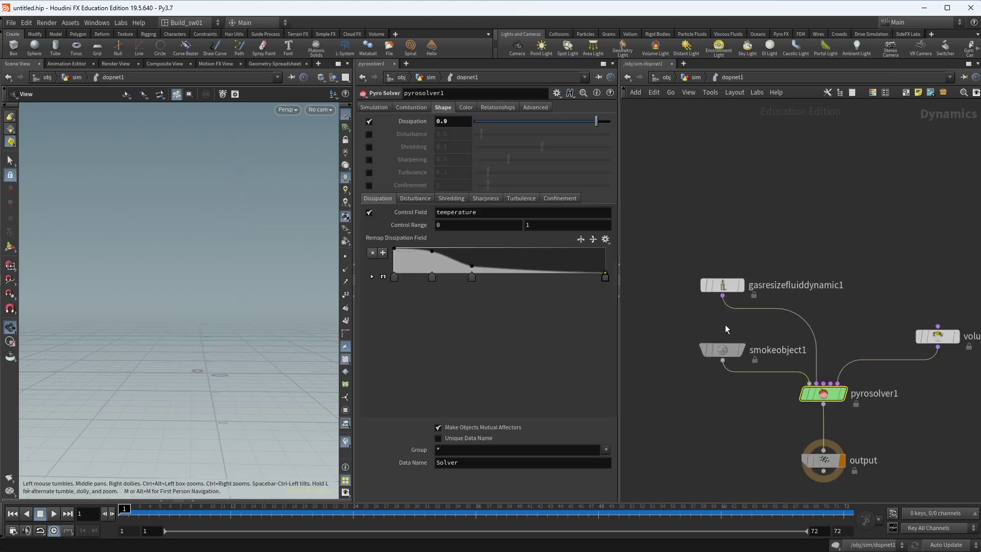
drag(727, 303, 725, 309)
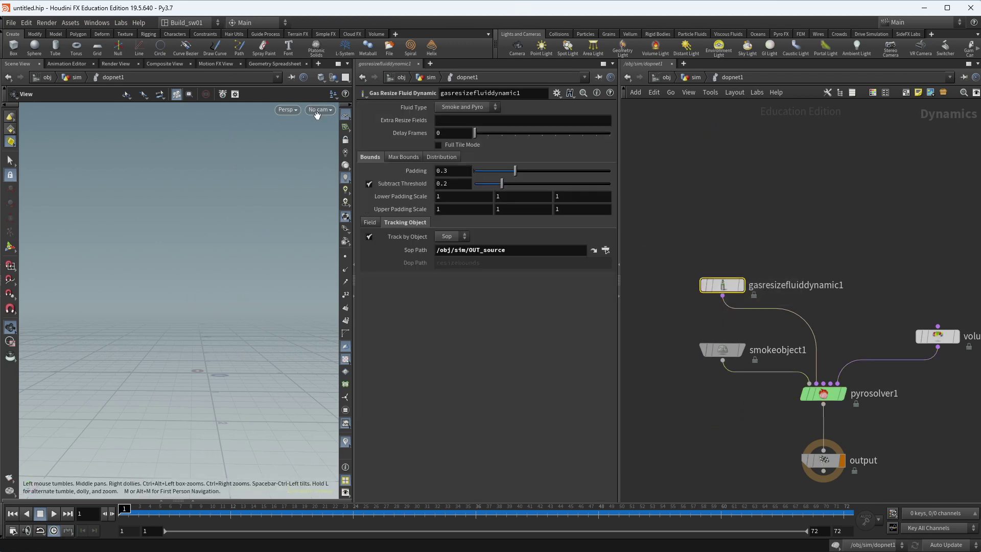
key(h)
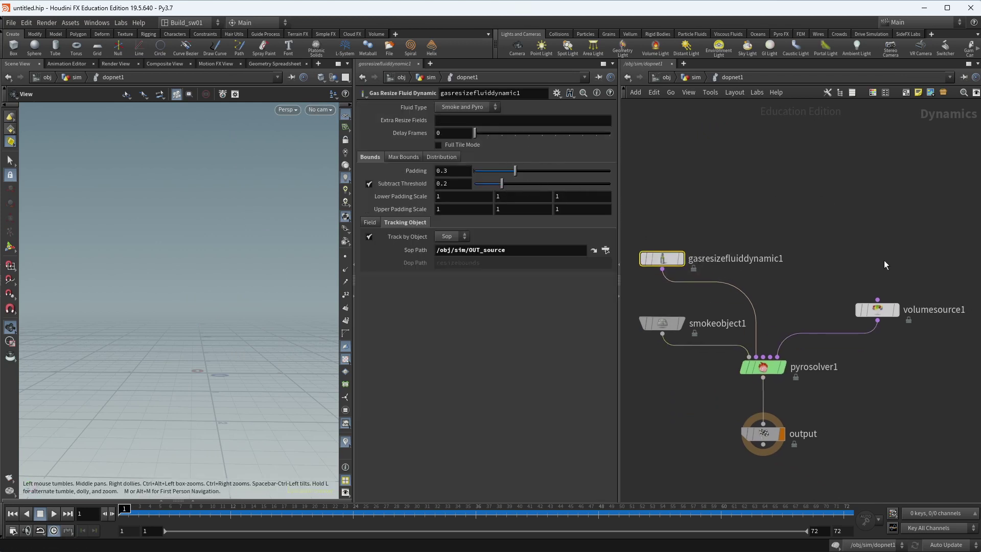
click(769, 367)
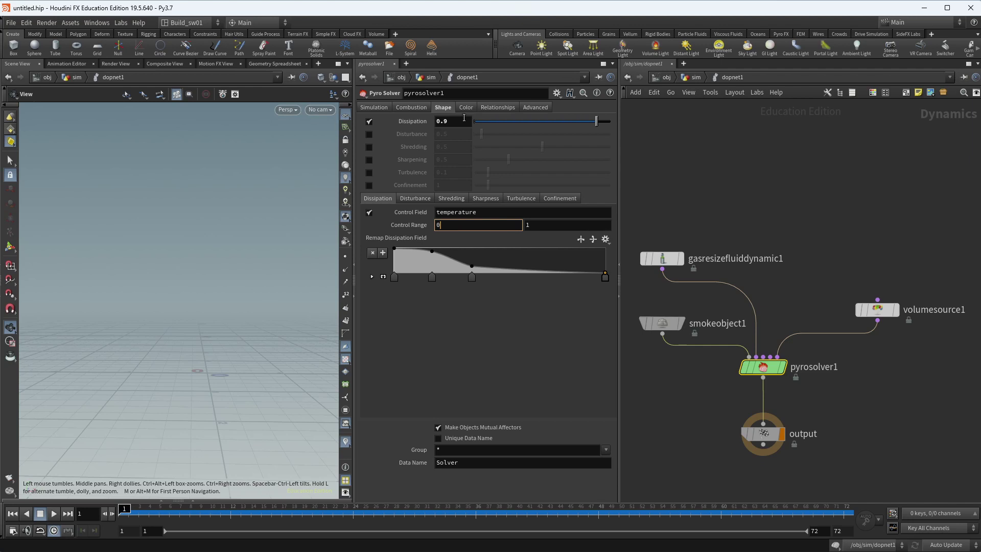
middle_drag(761, 255, 769, 255)
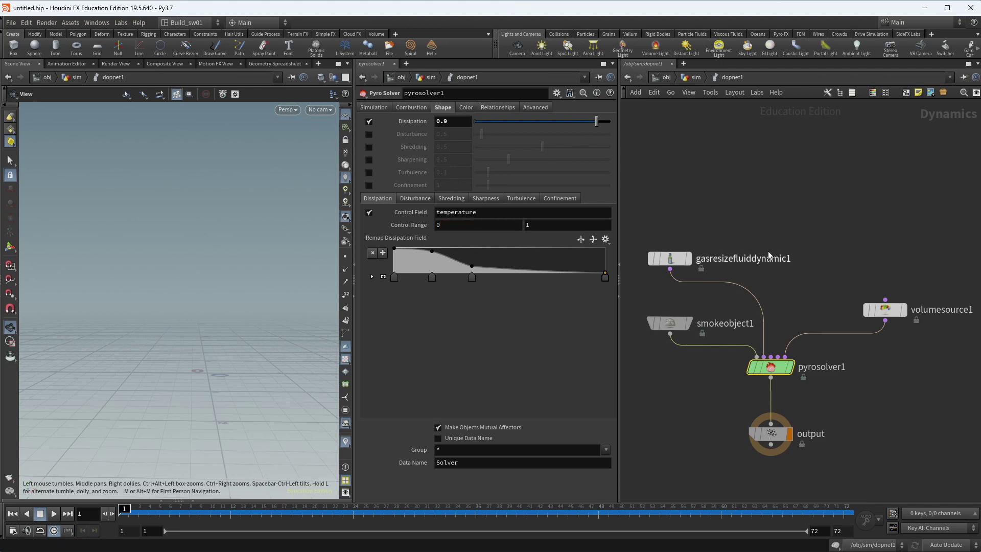
key(u)
middle_drag(781, 204, 776, 287)
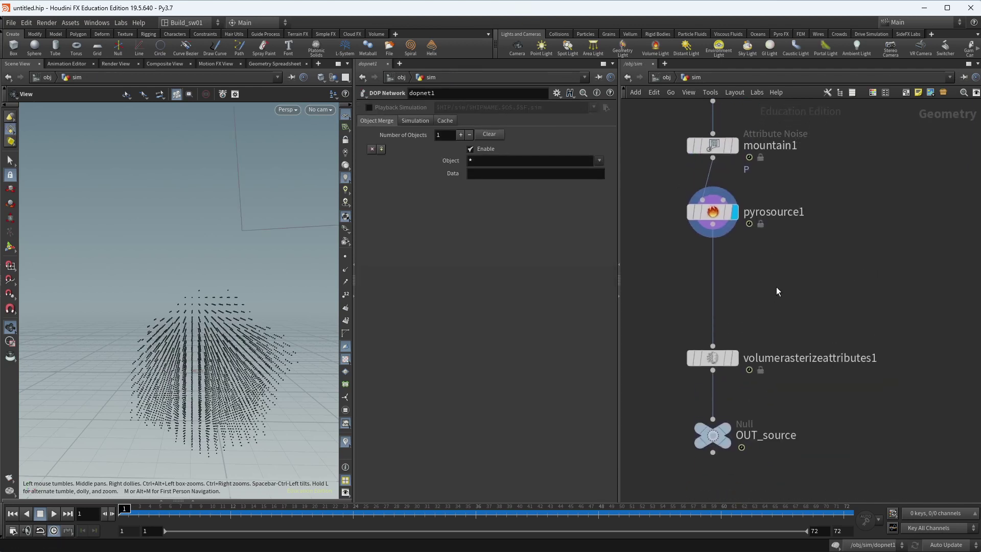
- Examine pyrosource1's point attributes in the Geometry Spreadsheet, sorted by temperature
click(713, 211)
click(275, 64)
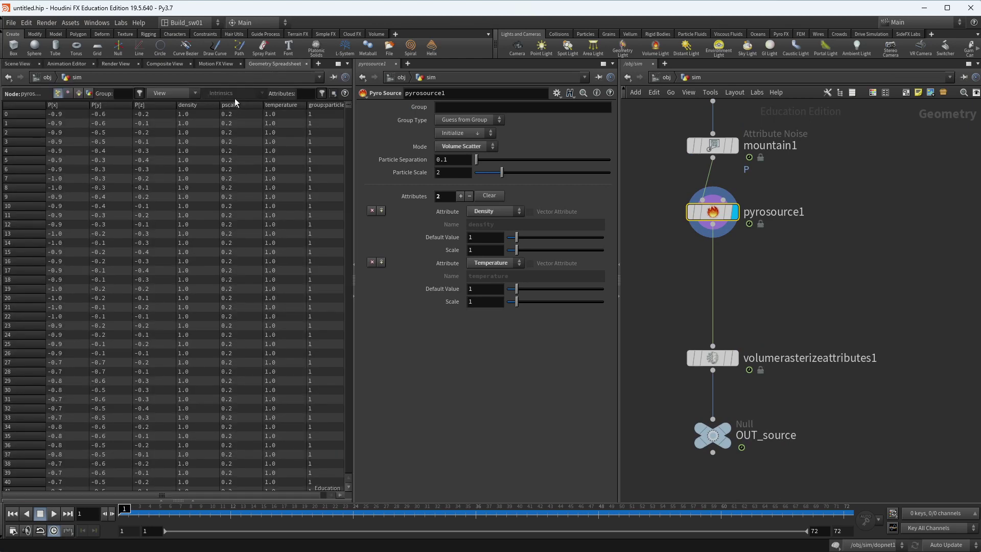
click(275, 105)
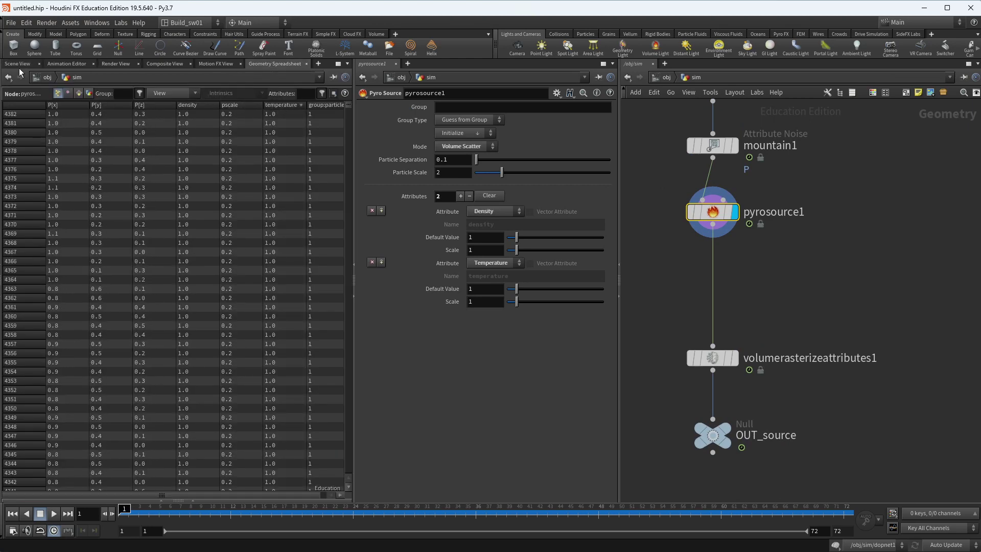
- Return to the scene view and insert an Attribute Noise node between pyrosource1 and volumerasterizeattributes1
click(18, 64)
key(Tab)
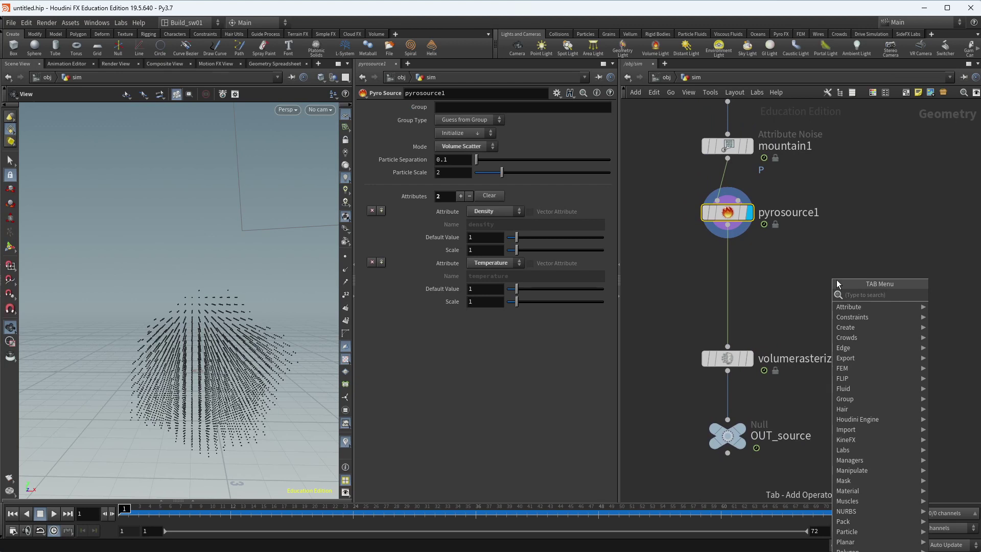
text(noise)
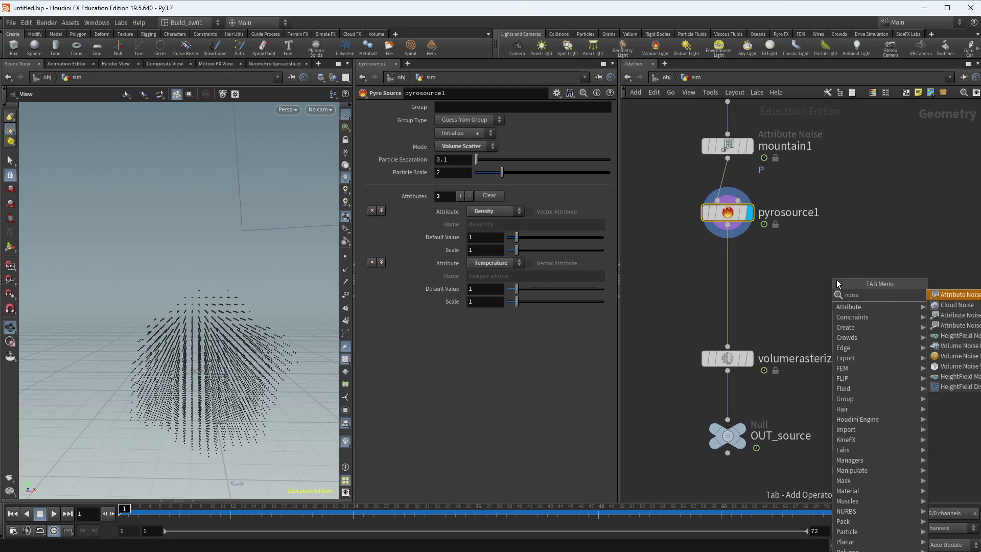
key(Return)
click(836, 278)
drag(834, 278, 722, 277)
scroll(790, 225, down, 2)
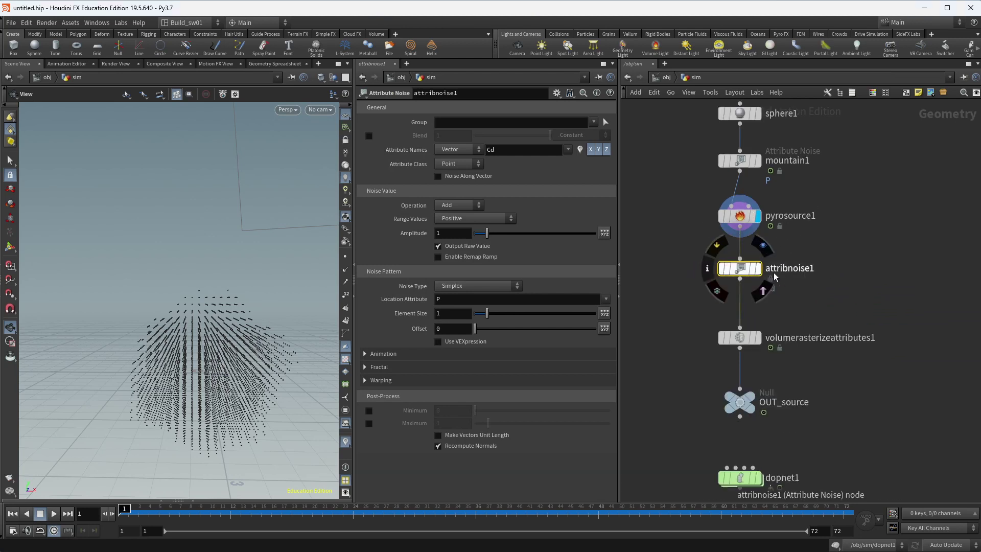
- Check pyrosource1's temperature values again in the Geometry Spreadsheet, re-sorting the temperature column
click(795, 211)
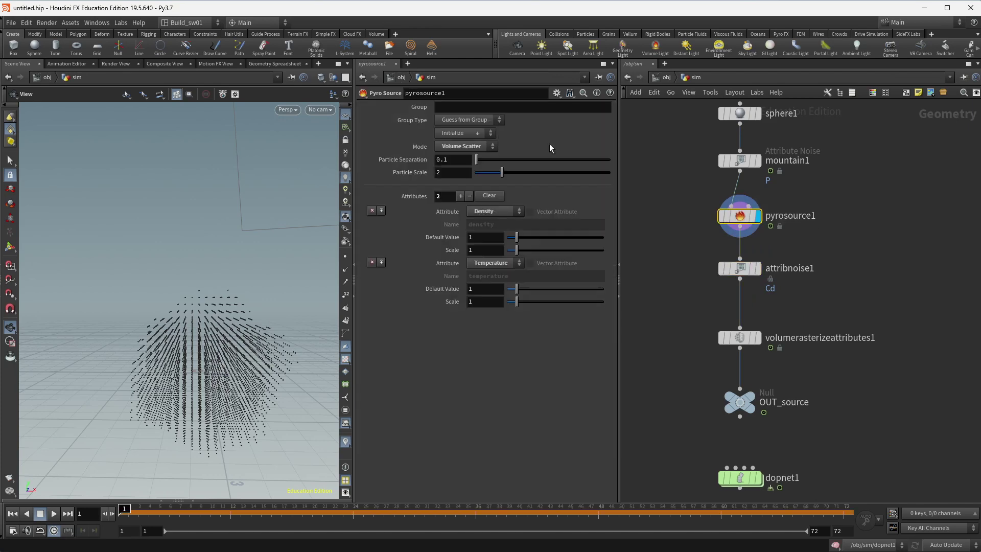
click(273, 65)
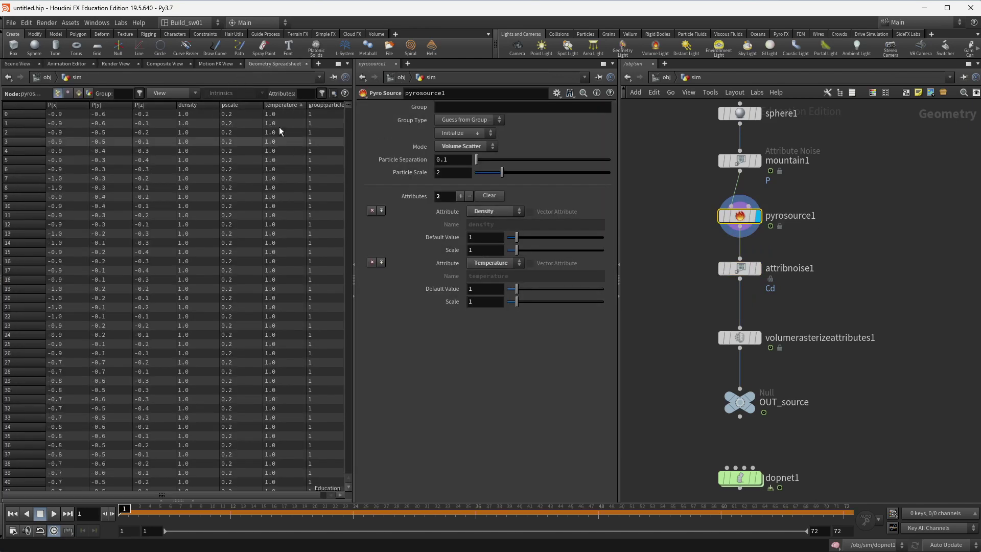
click(284, 105)
- Set attribnoise1's attribute type to Float and target the density and temperature attributes
click(737, 271)
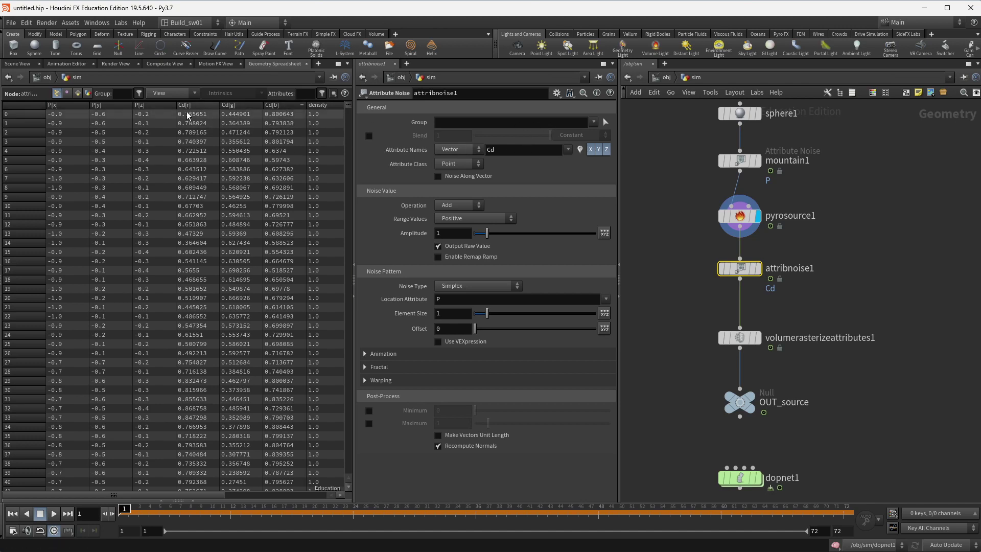
click(471, 151)
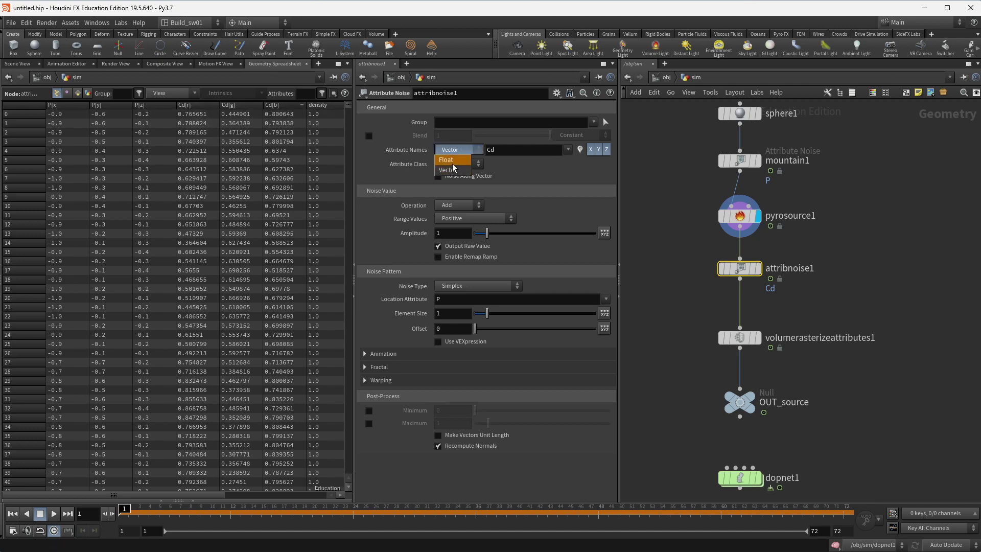
click(459, 160)
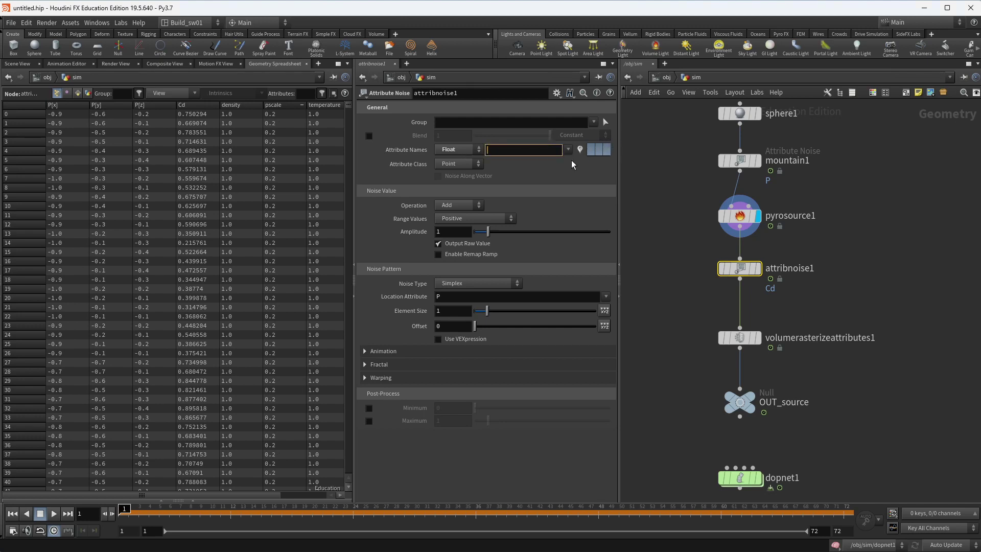
click(568, 149)
click(577, 161)
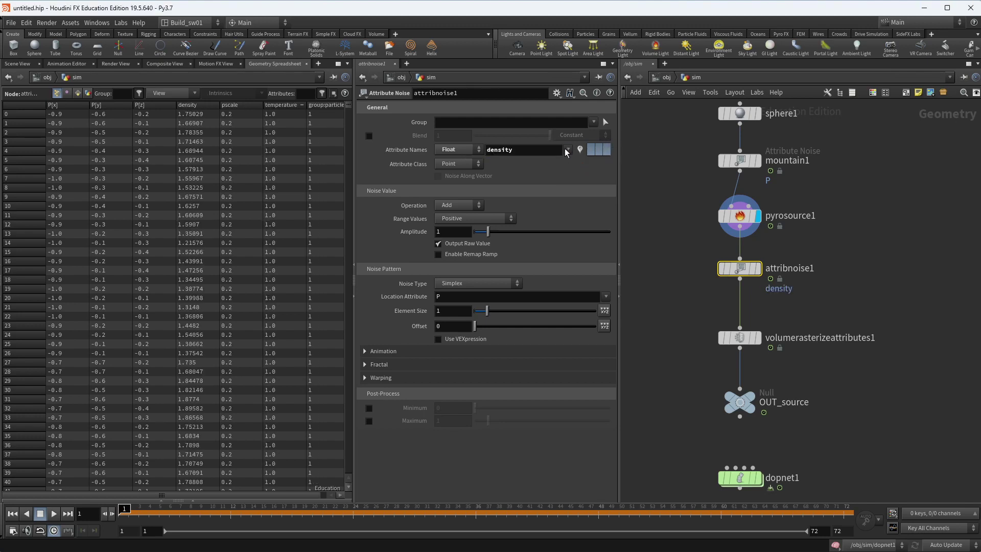
click(568, 149)
click(575, 182)
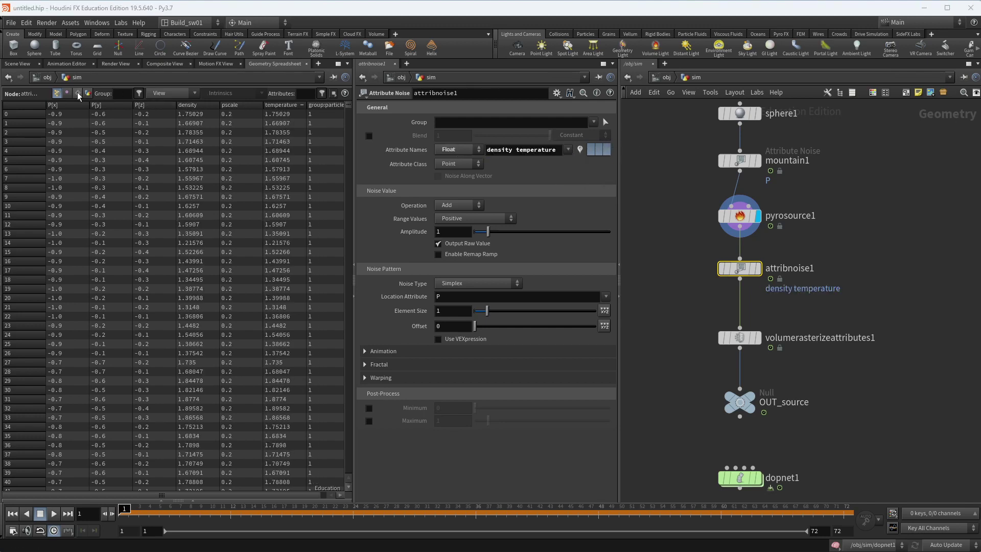
- Inspect the range of attribnoise1's noised values by sorting the points by temperature and by density in both directions
click(286, 106)
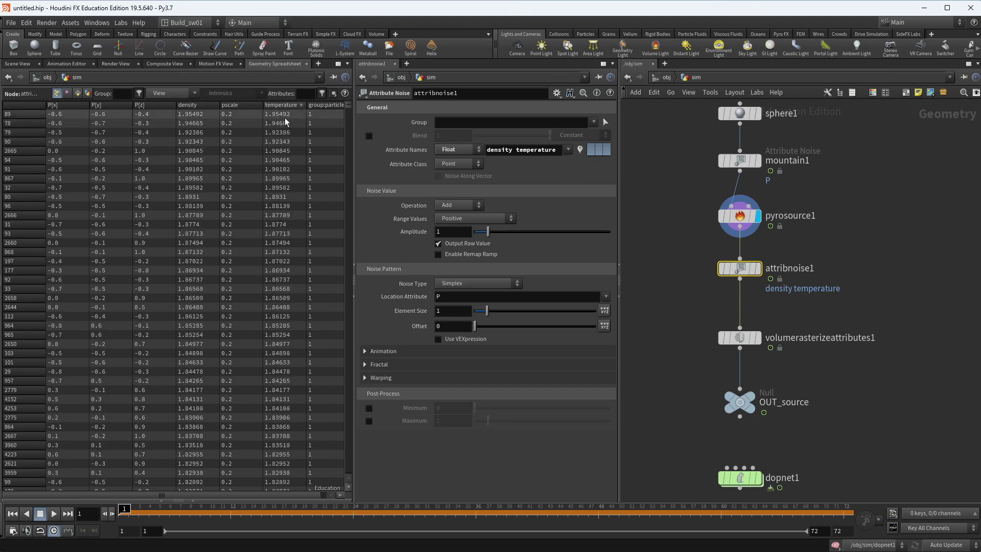
drag(355, 126, 340, 126)
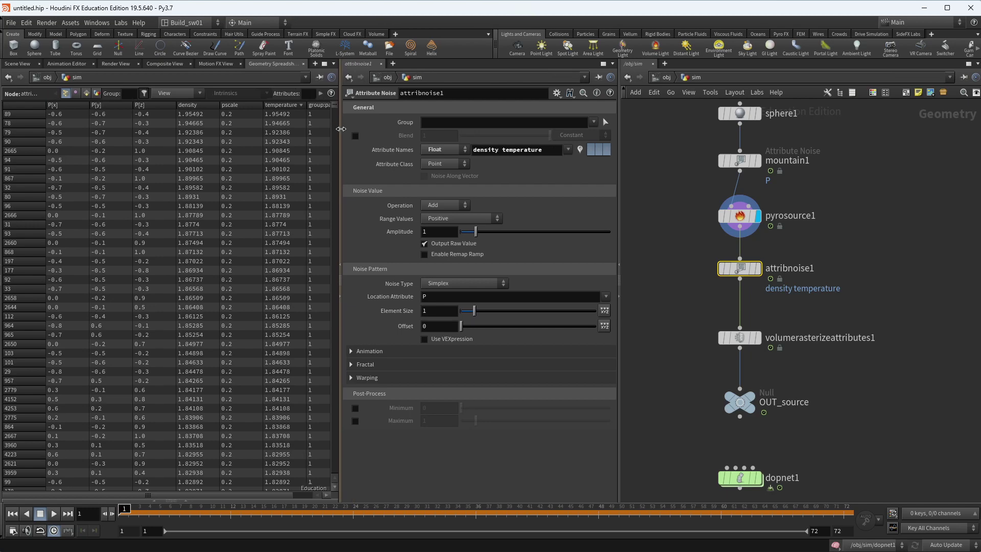
click(279, 105)
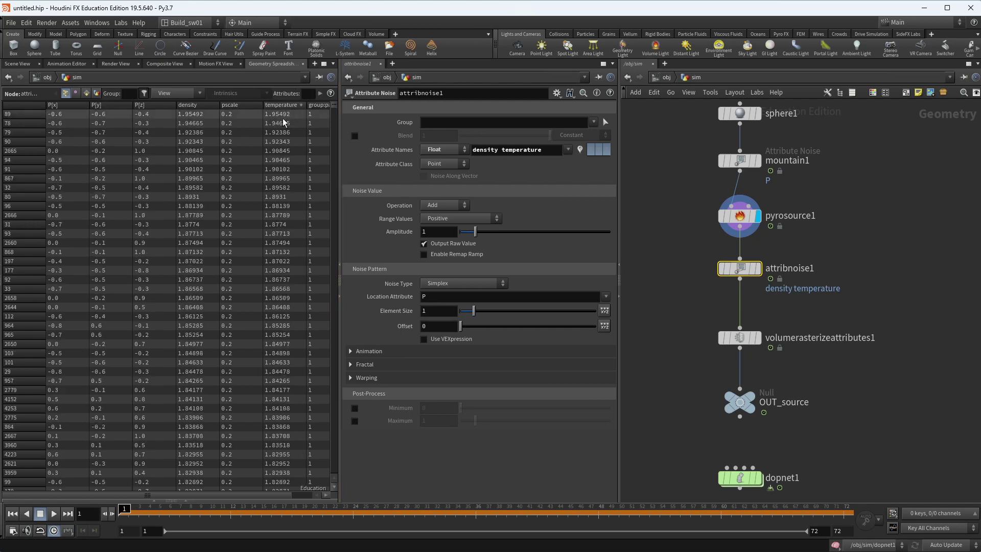
click(284, 104)
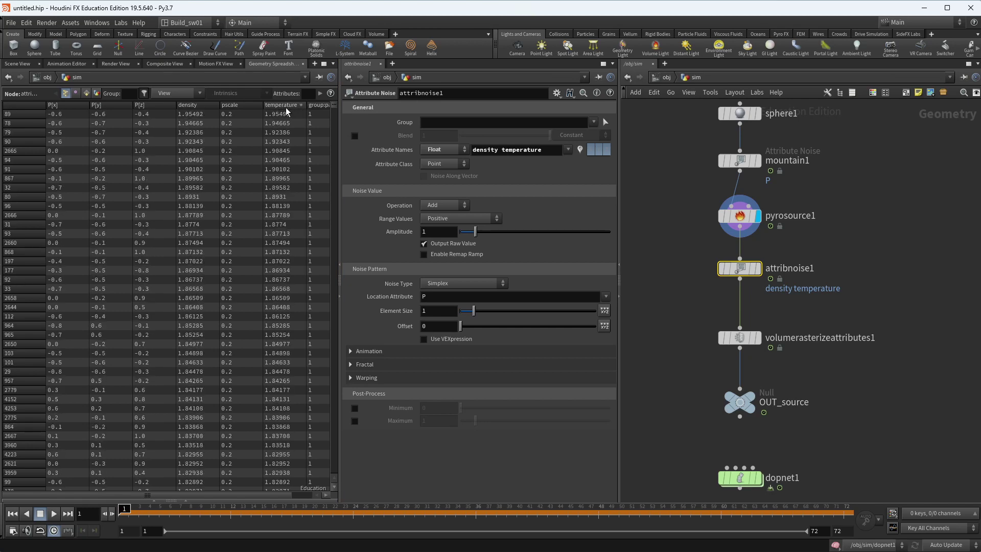
click(207, 106)
click(203, 105)
click(197, 105)
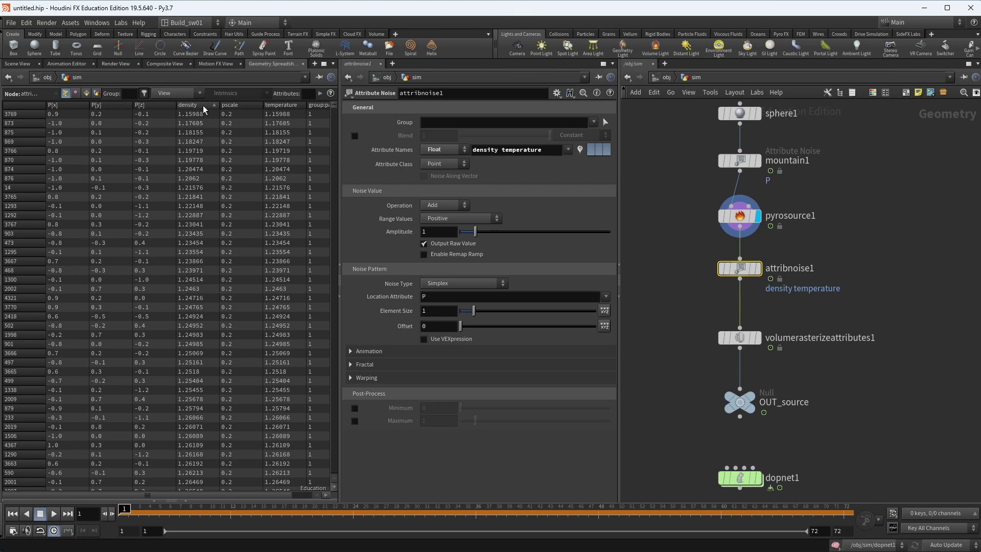
click(204, 105)
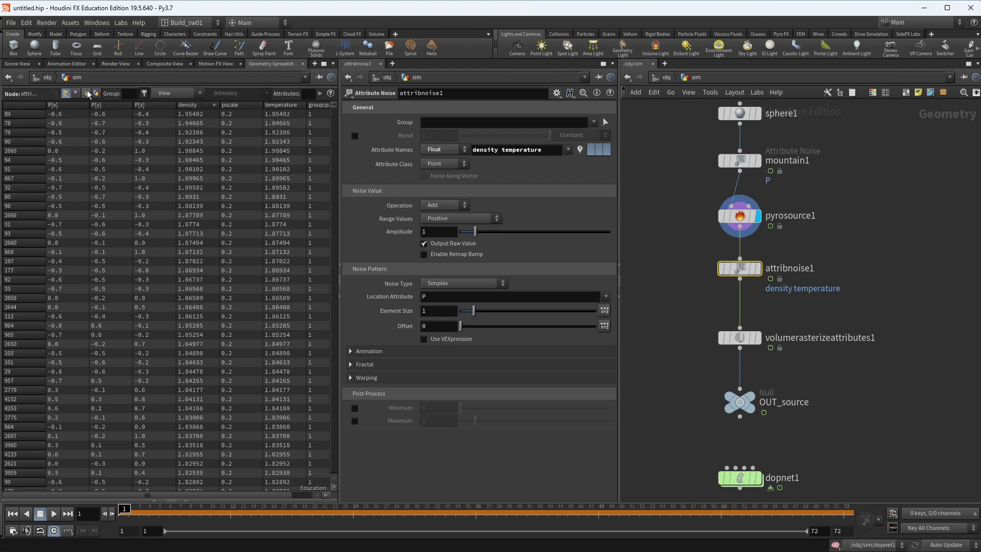
- Play the noised smoke simulation inside dopnet1 past frame 50 in the scene view and return to frame 1
click(17, 64)
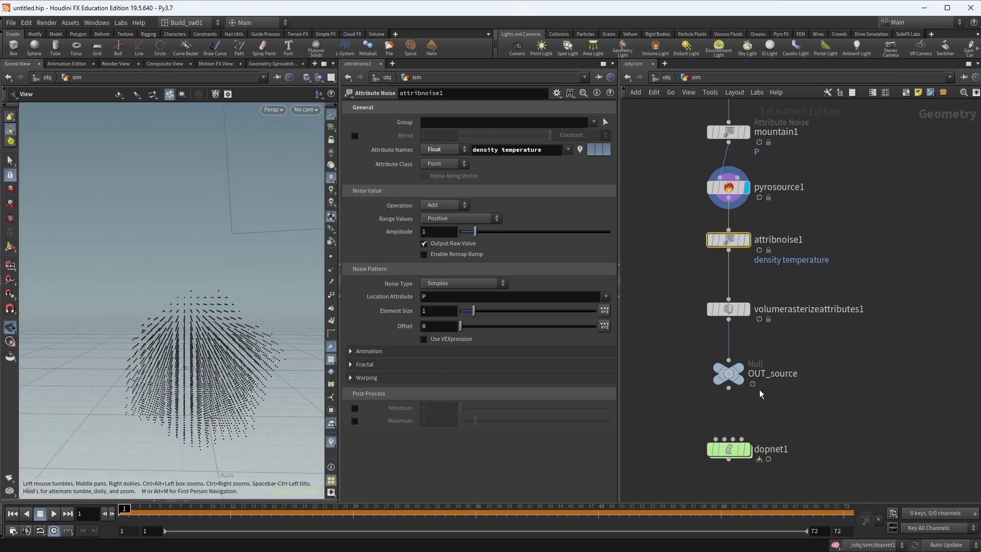
double_click(740, 477)
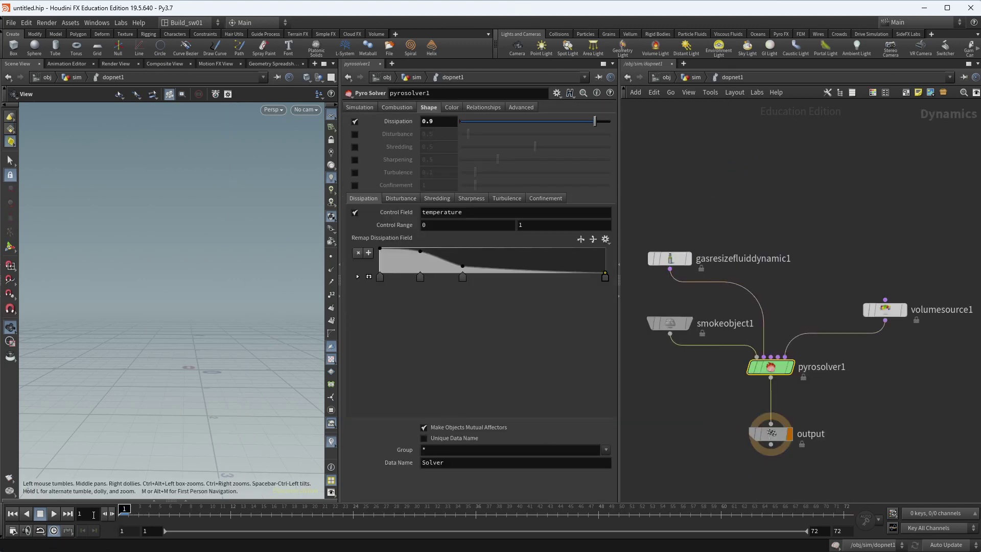
click(54, 514)
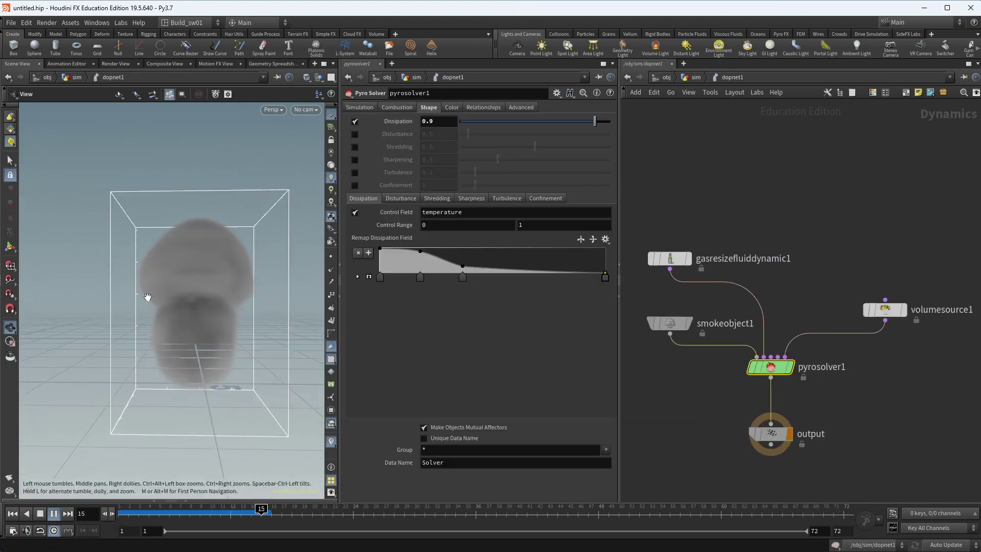
right_drag(12, 262, 4, 262)
middle_drag(175, 269, 163, 323)
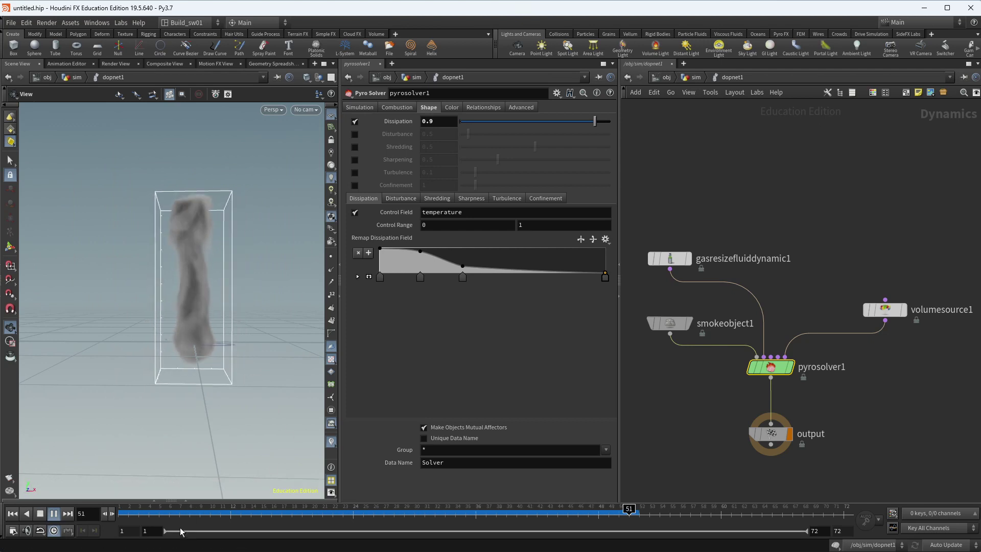
click(155, 518)
click(125, 511)
- Go back up to the sim network and review attribnoise1's settings alongside its point values in the Geometry Spreadsheet
key(u)
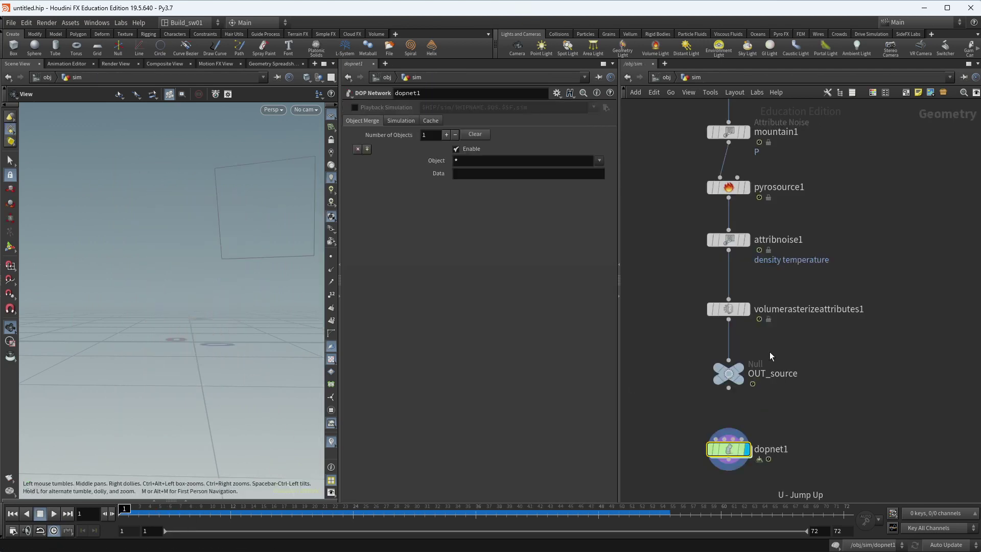
middle_drag(822, 275, 830, 330)
drag(830, 332, 735, 279)
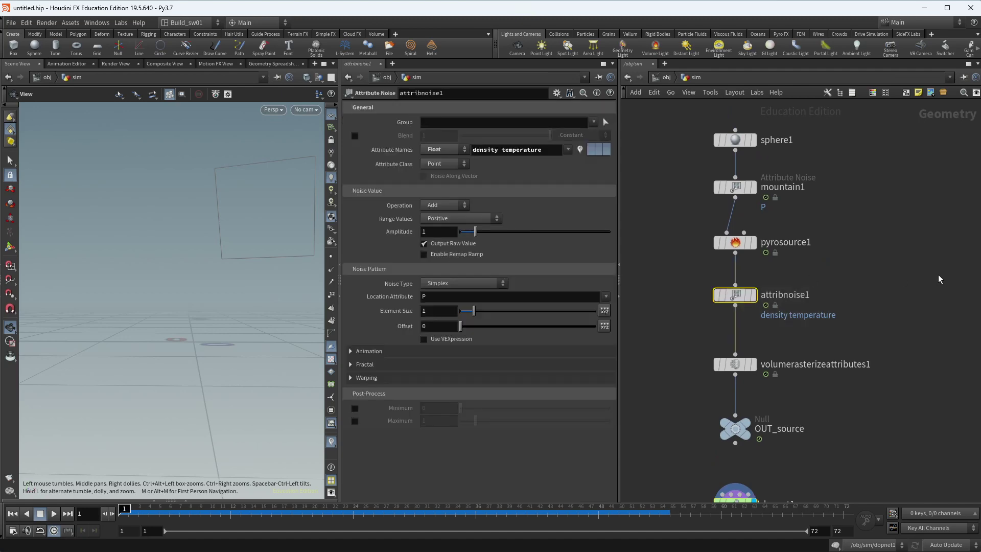
scroll(916, 277, up, 1)
middle_drag(914, 277, 866, 314)
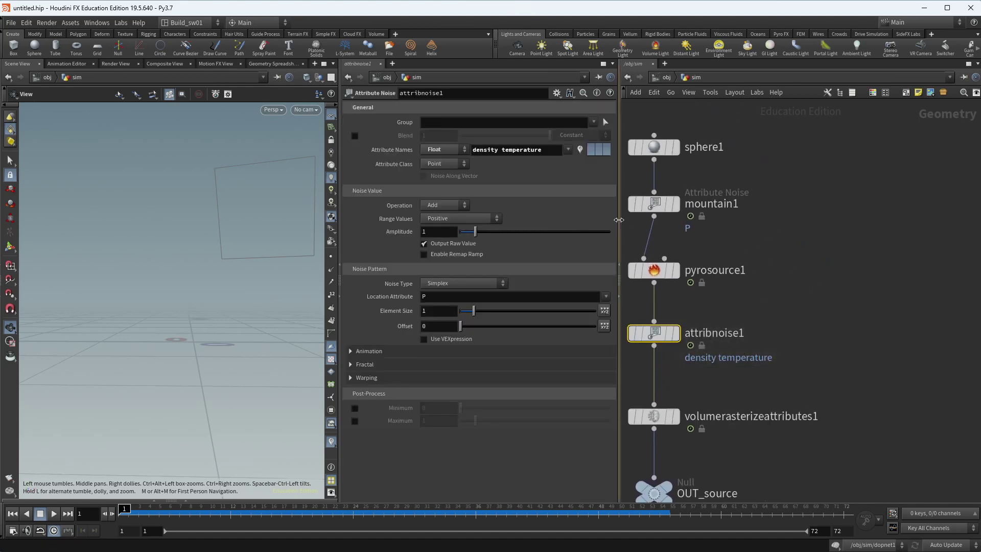
click(262, 65)
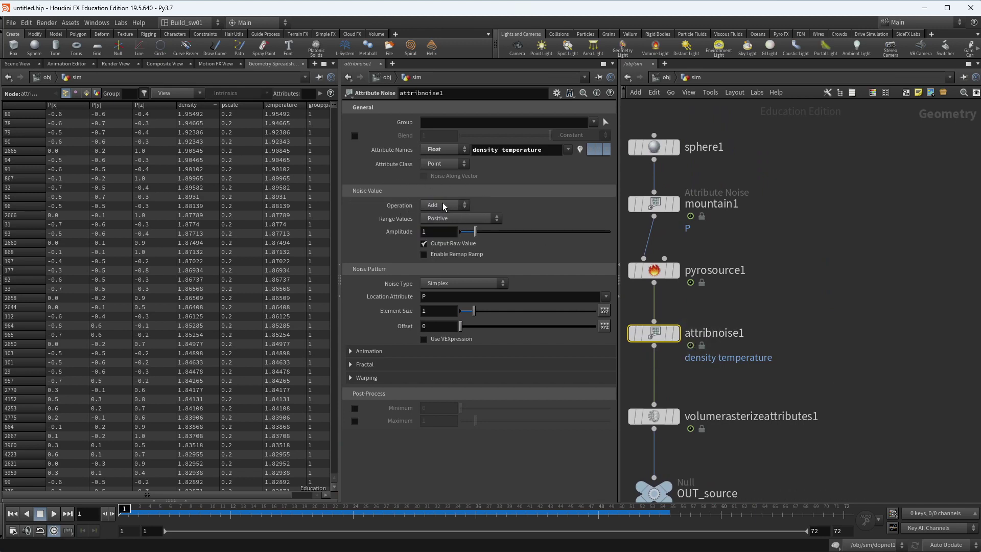
middle_drag(783, 251, 818, 448)
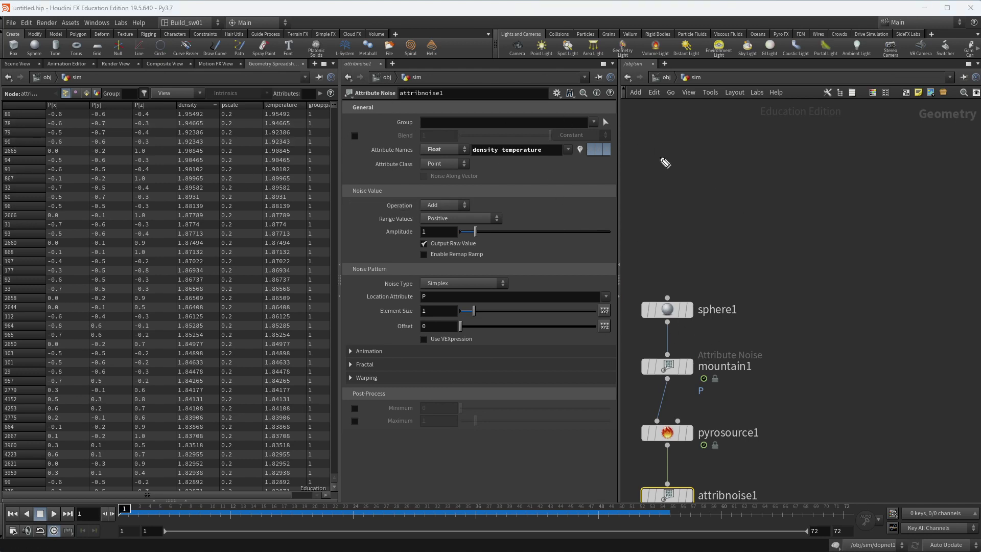
drag(636, 162, 644, 171)
drag(649, 135, 661, 153)
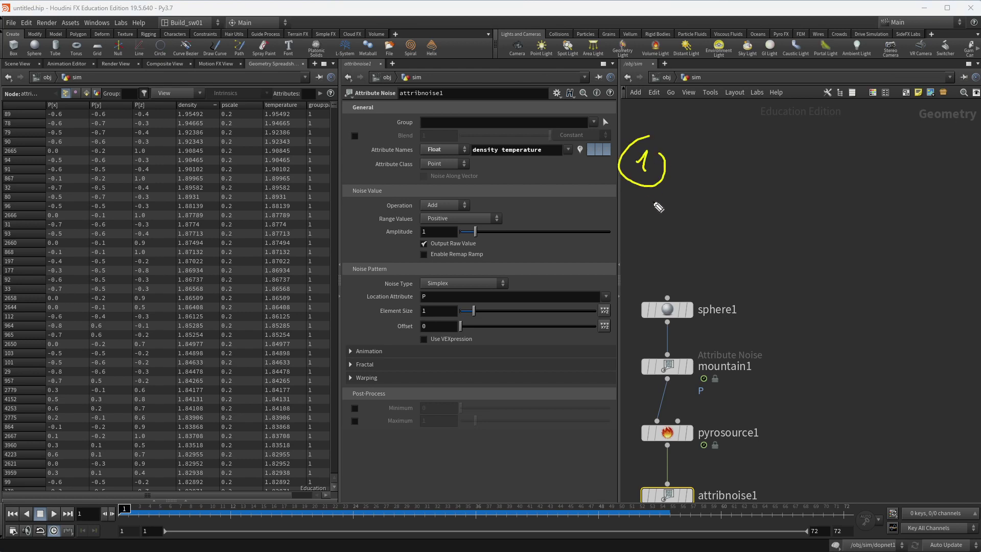
drag(633, 211, 661, 234)
drag(658, 197, 665, 205)
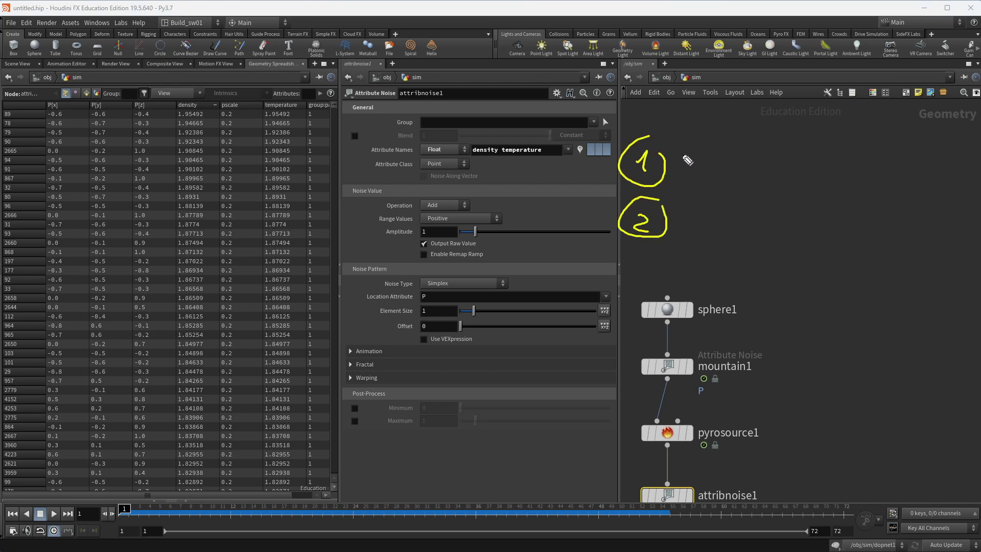
click(709, 176)
mouse_move(682, 162)
mouse_down()
mouse_move(693, 180)
mouse_move(728, 178)
mouse_move(738, 160)
mouse_up()
mouse_move(683, 109)
mouse_down()
mouse_move(693, 133)
mouse_move(707, 123)
mouse_move(747, 129)
mouse_up()
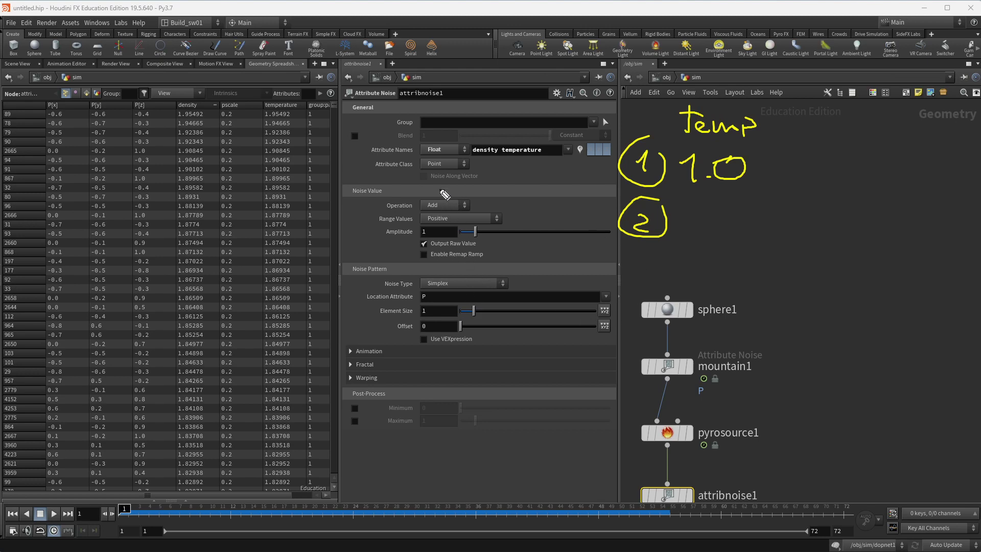
mouse_move(767, 163)
mouse_down()
mouse_move(766, 179)
mouse_move(776, 171)
mouse_up()
drag(815, 153, 819, 160)
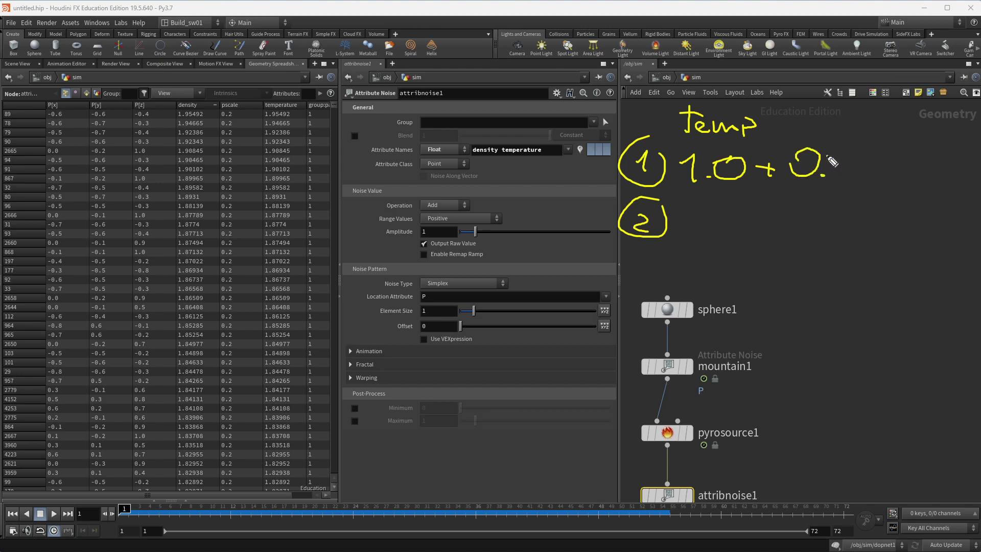
drag(828, 156, 826, 176)
mouse_move(828, 154)
mouse_down()
mouse_move(844, 154)
mouse_move(860, 176)
mouse_move(905, 182)
mouse_up()
click(895, 180)
drag(912, 162, 929, 160)
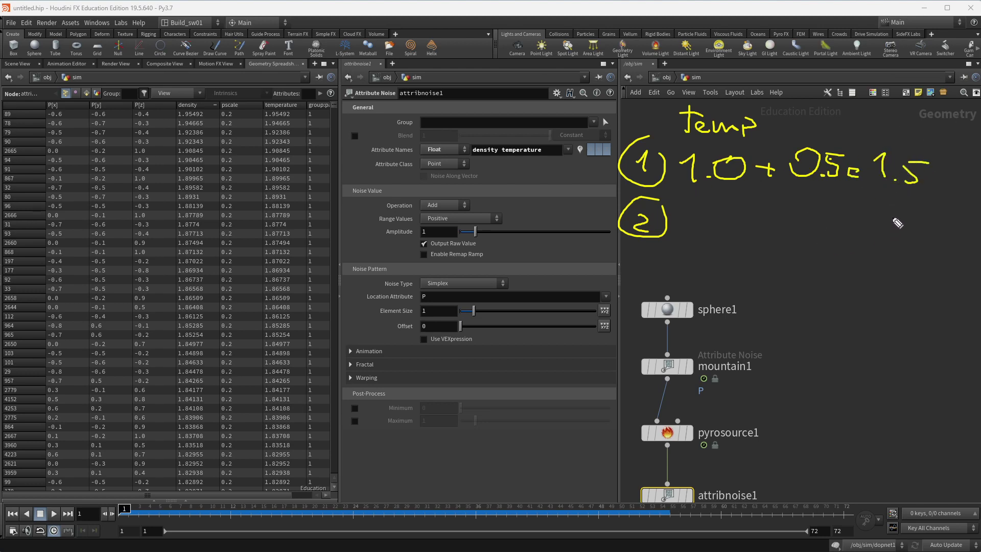
mouse_move(792, 451)
mouse_down()
mouse_move(812, 464)
mouse_move(793, 452)
mouse_up()
mouse_move(836, 456)
mouse_down()
mouse_move(889, 452)
mouse_move(924, 464)
mouse_up()
click(907, 451)
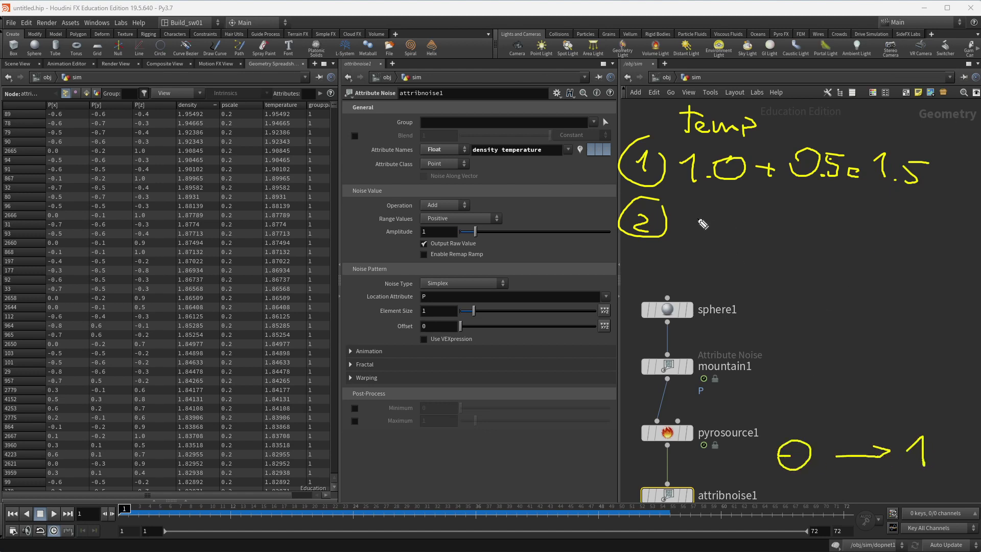
mouse_move(685, 211)
mouse_down()
mouse_move(693, 231)
mouse_move(728, 221)
mouse_move(774, 233)
mouse_up()
mouse_move(775, 215)
mouse_down()
mouse_move(759, 233)
mouse_move(814, 214)
mouse_move(825, 232)
mouse_move(873, 233)
mouse_move(883, 217)
mouse_up()
click(816, 231)
mouse_move(895, 234)
mouse_down()
mouse_move(891, 245)
mouse_move(925, 218)
mouse_up()
drag(938, 216, 935, 236)
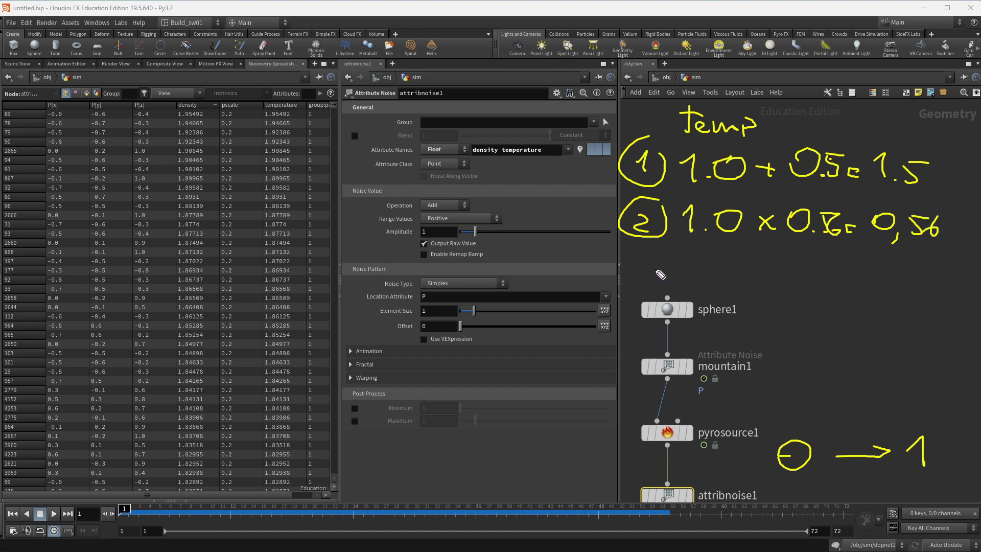
mouse_move(634, 257)
mouse_down()
mouse_move(642, 264)
mouse_move(633, 274)
mouse_move(644, 250)
mouse_move(692, 280)
mouse_move(720, 254)
mouse_move(761, 274)
mouse_up()
click(712, 275)
mouse_move(761, 265)
mouse_down()
mouse_move(748, 275)
mouse_move(784, 259)
mouse_move(792, 285)
mouse_move(878, 259)
mouse_move(894, 287)
mouse_move(929, 284)
mouse_up()
click(912, 272)
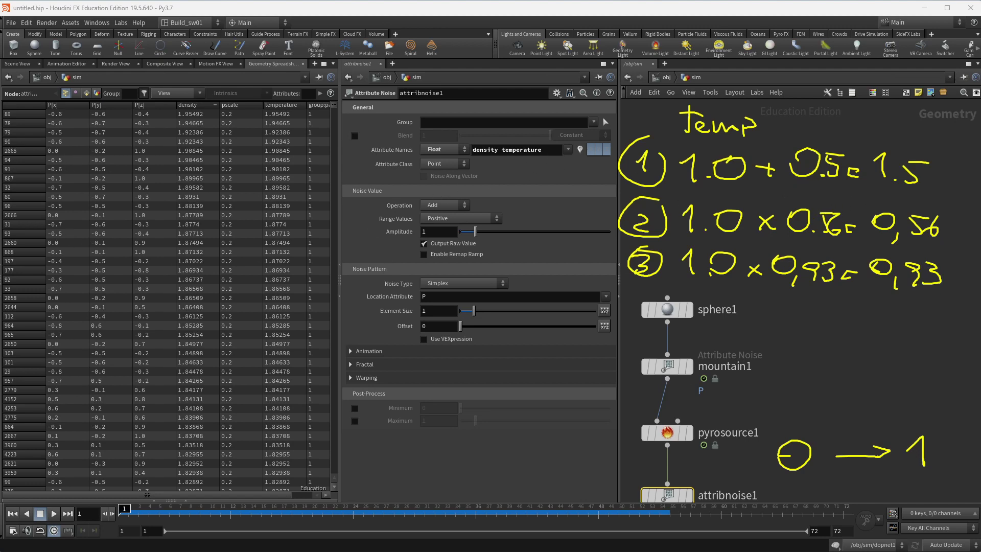
- Set attribnoise1's noise operation to Multiply and check the noised values by sorting the points by temperature in both directions
click(439, 204)
click(438, 242)
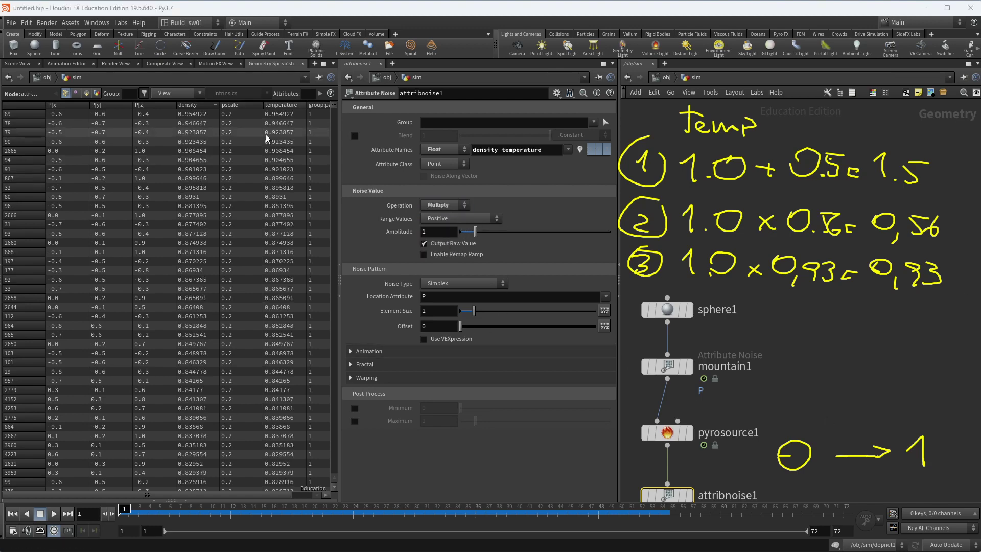
click(278, 105)
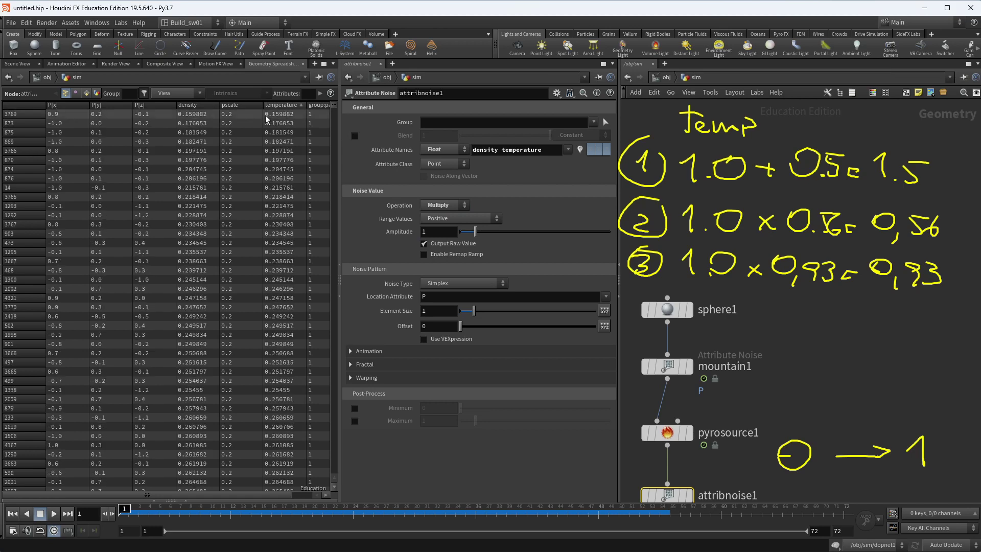
click(287, 105)
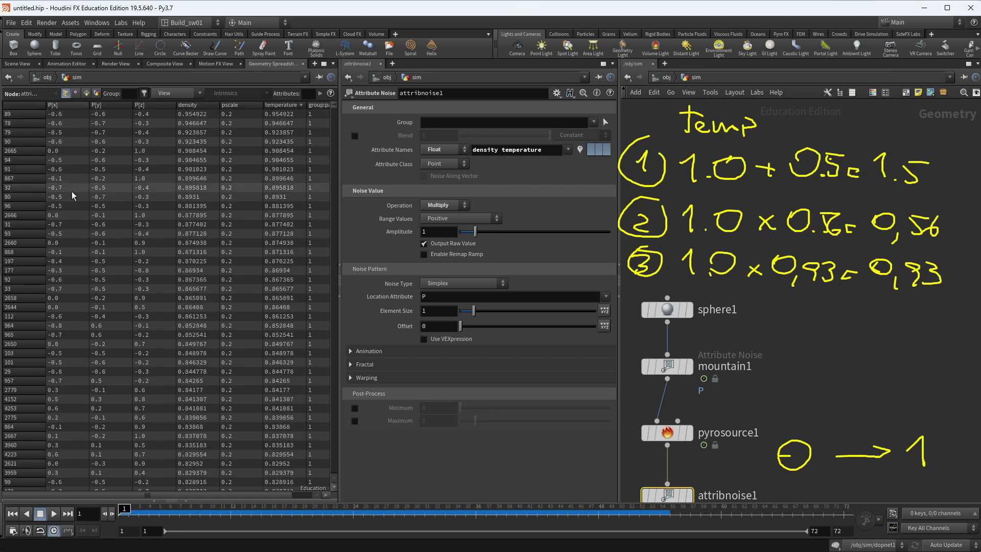
key(Escape)
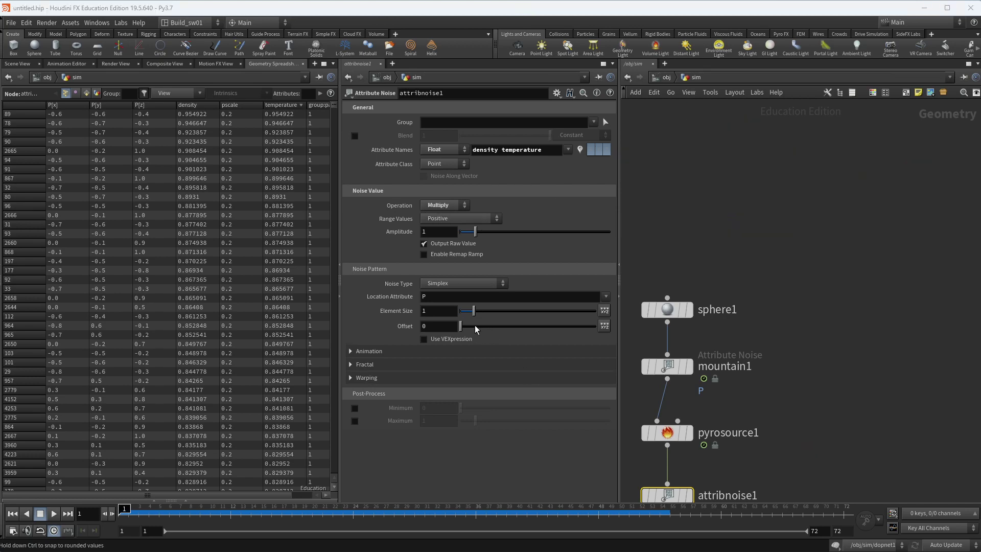
- Lower attribnoise1's Element Size to 0.15 and inspect the temperature values in ascending and descending order
drag(472, 315, 462, 313)
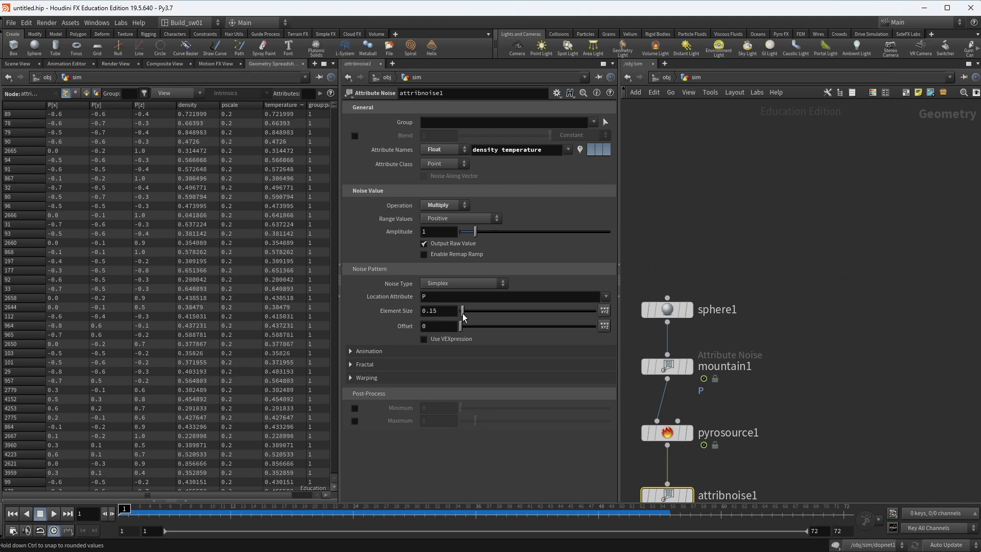
click(283, 105)
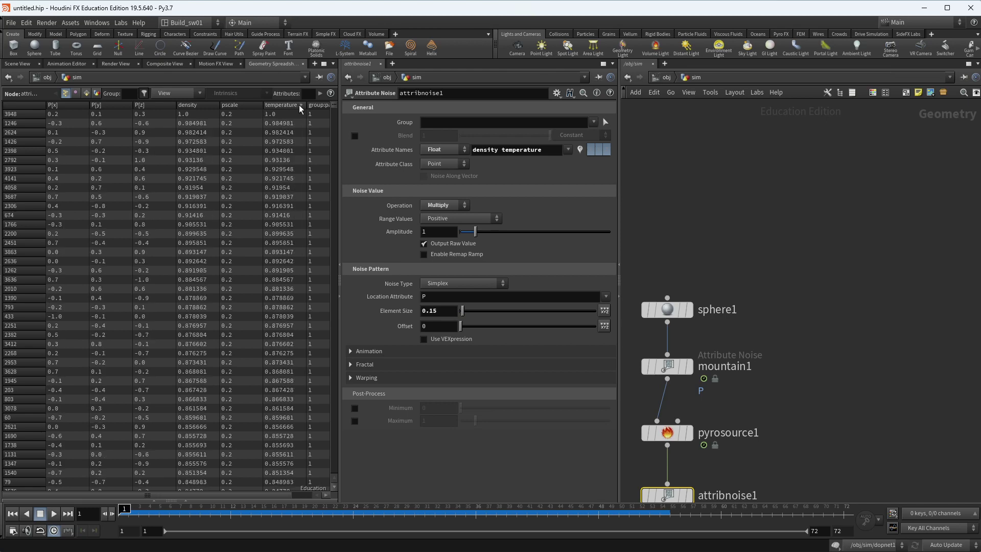
click(299, 106)
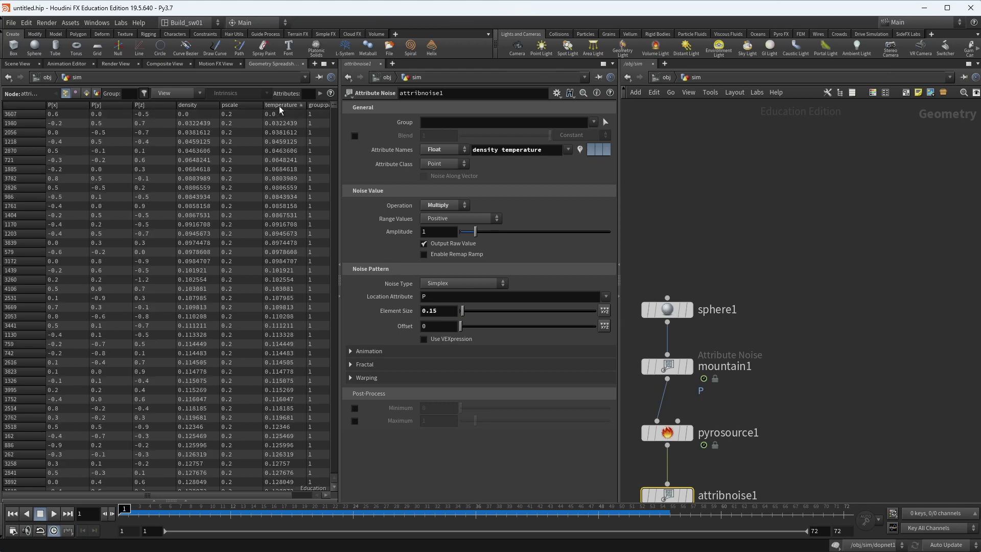
click(283, 105)
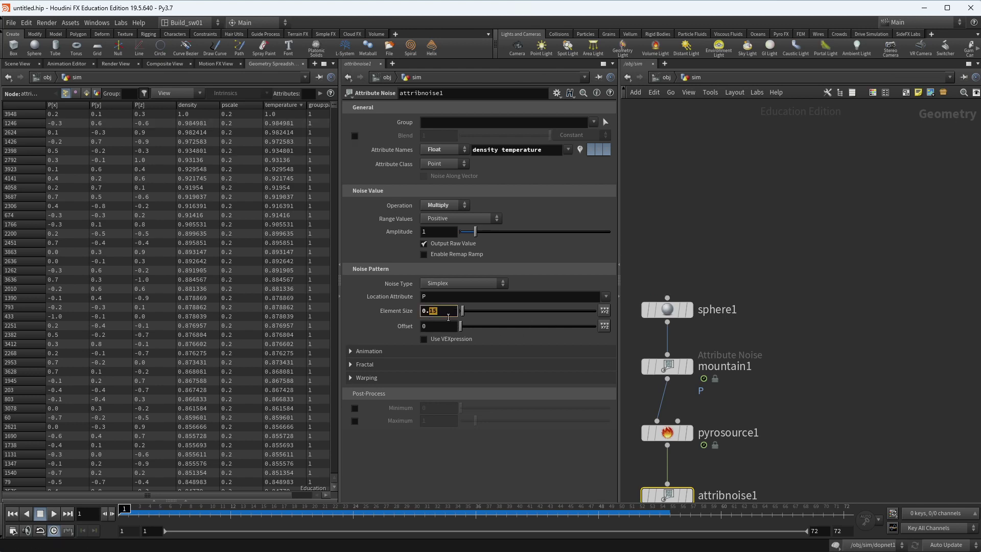
- Try an Element Size of 0.2 on attribnoise1, check the sorted temperature values, and return the size to 0.15
key(Return)
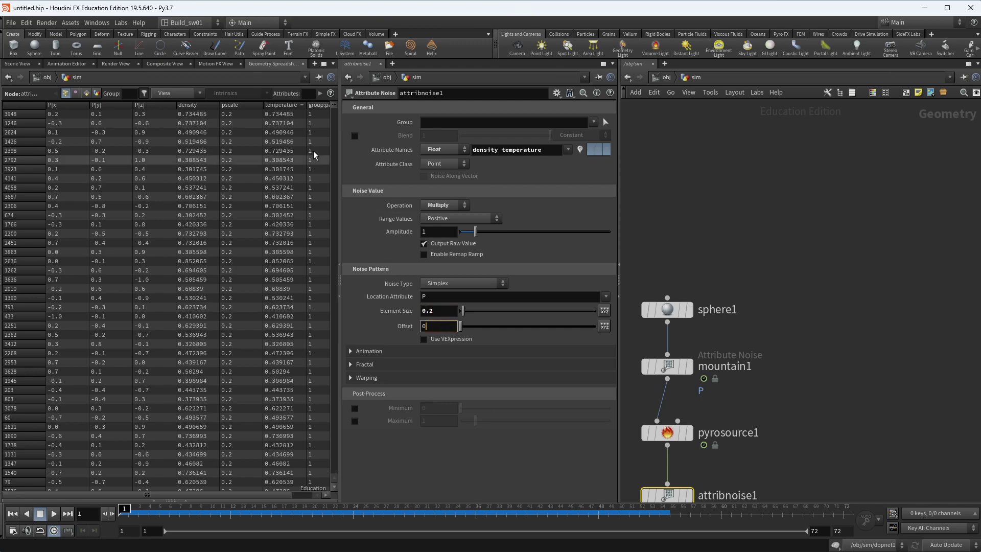
click(300, 107)
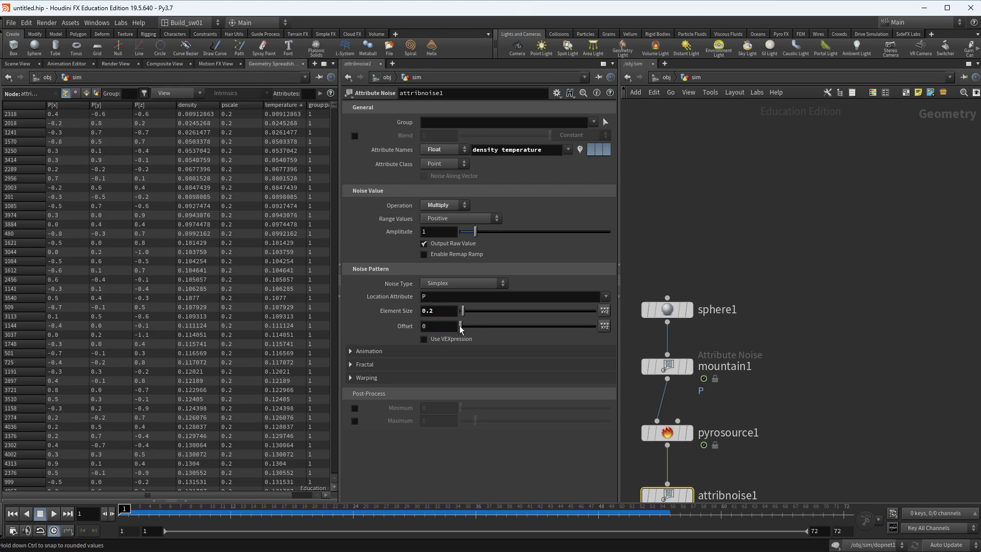
click(446, 313)
text(0.1)
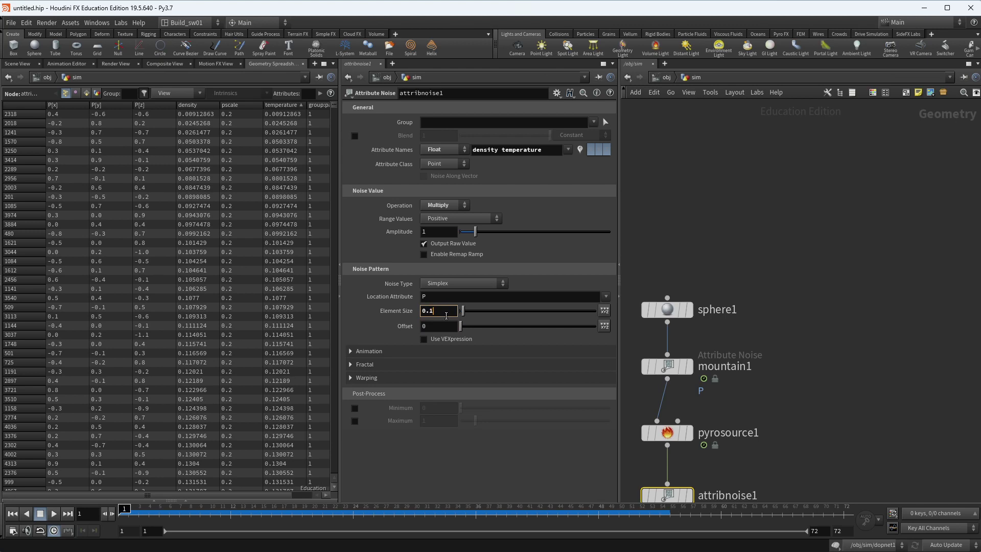
text(5)
key(Return)
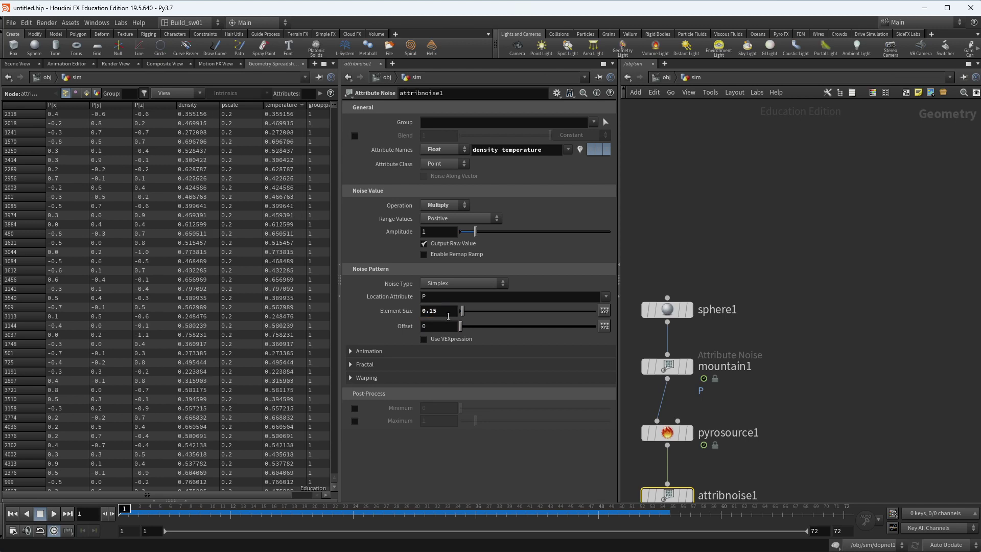
- Revert attribnoise1's Element Size to its default and try a value of 0.25
right_click(406, 309)
click(435, 320)
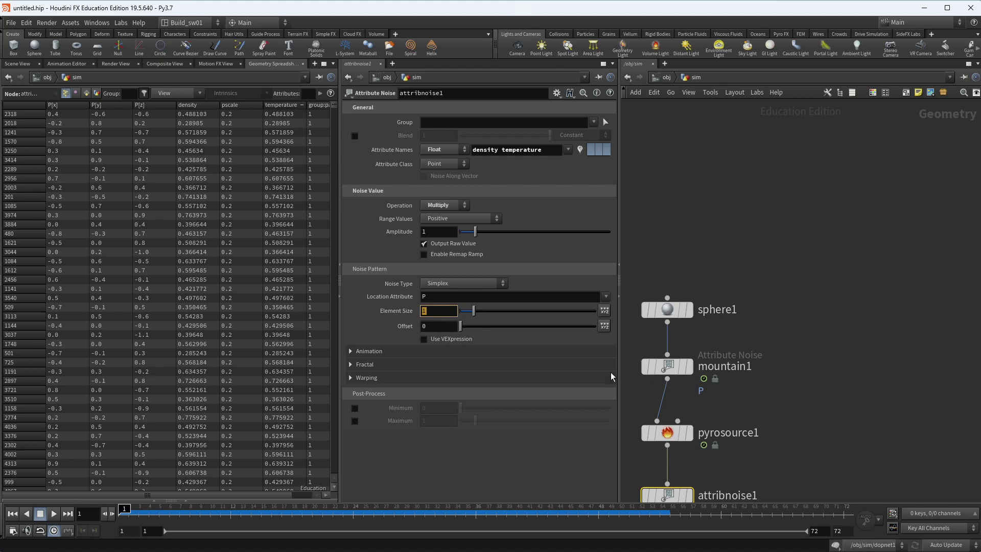
right_click(404, 311)
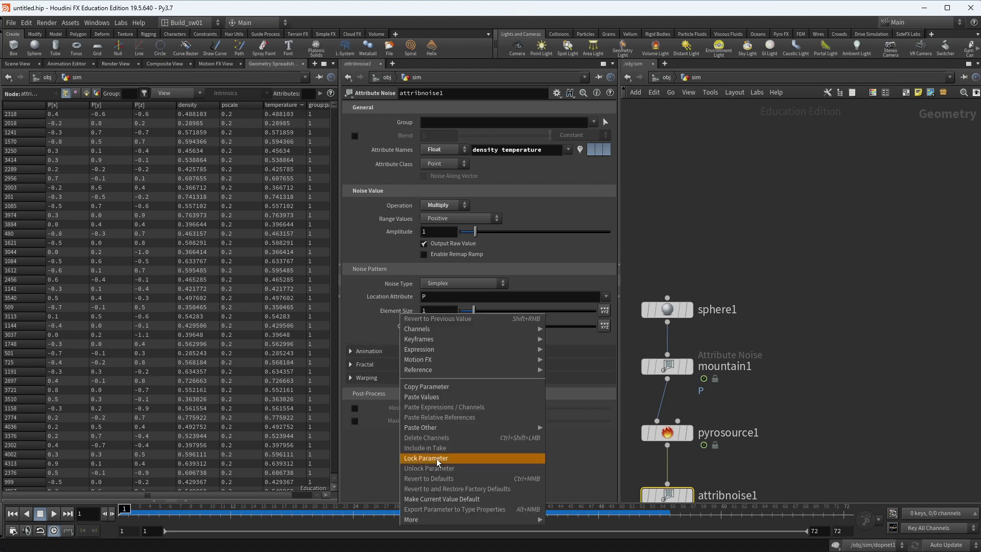
click(490, 488)
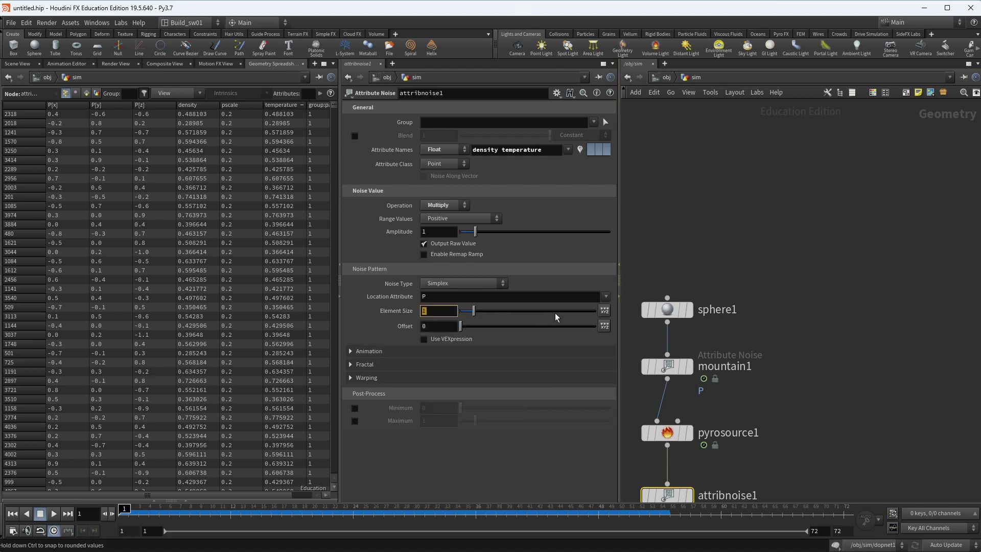
text(.25)
key(Return)
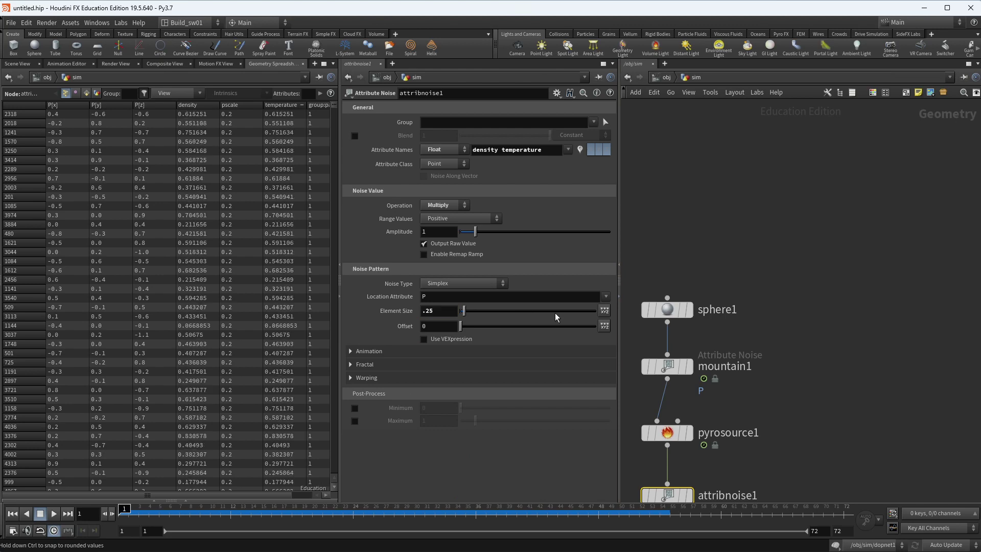
click(440, 327)
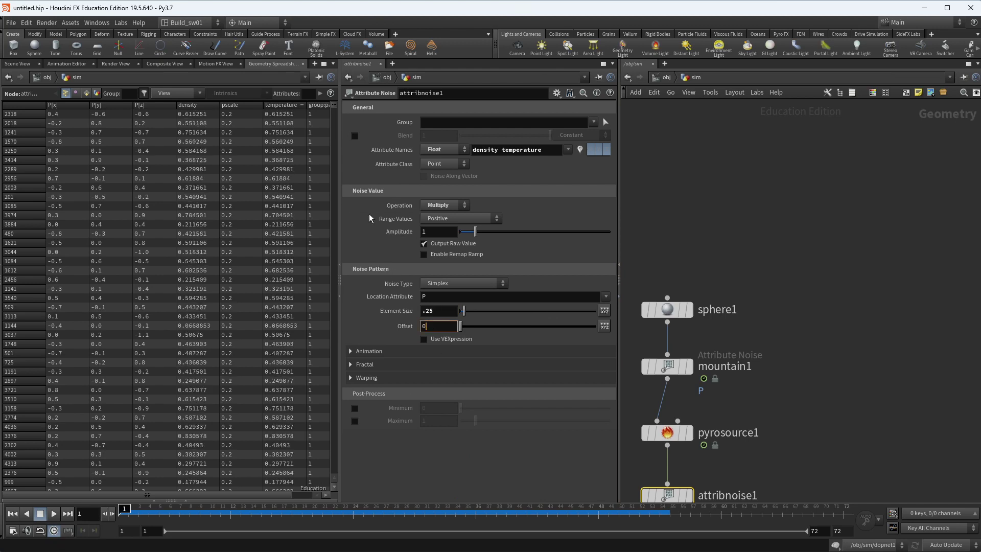
- Set attribnoise1's Element Size to 0.15 and sort the points by temperature to check the value range
double_click(424, 313)
text(.15)
key(Return)
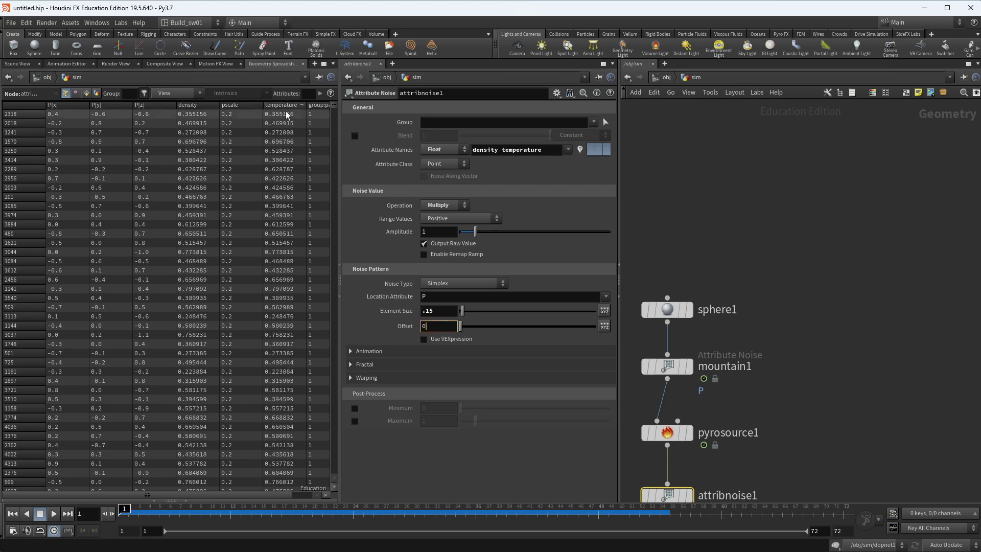
click(284, 106)
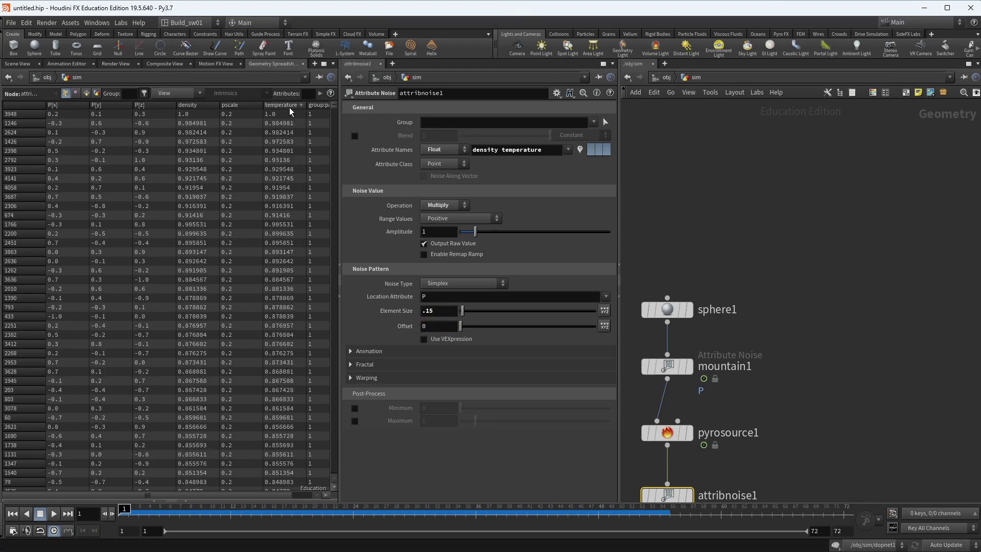
click(289, 108)
- Return to the scene view and display attribnoise1's output points
click(23, 64)
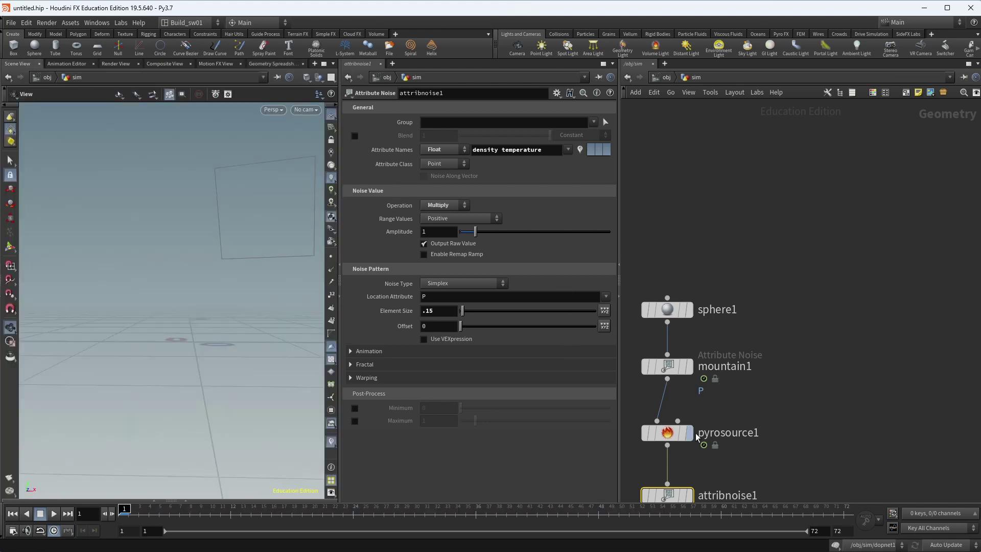
middle_drag(749, 461, 775, 349)
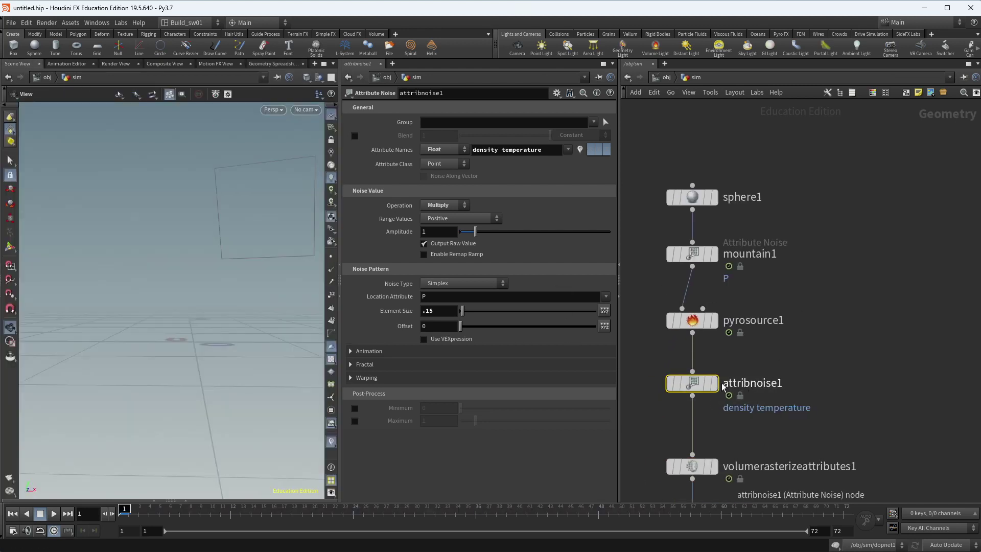
click(719, 356)
- Enter dopnet1 and play the smoke simulation with the multiplied density and temperature noise
scroll(721, 408, down, 6)
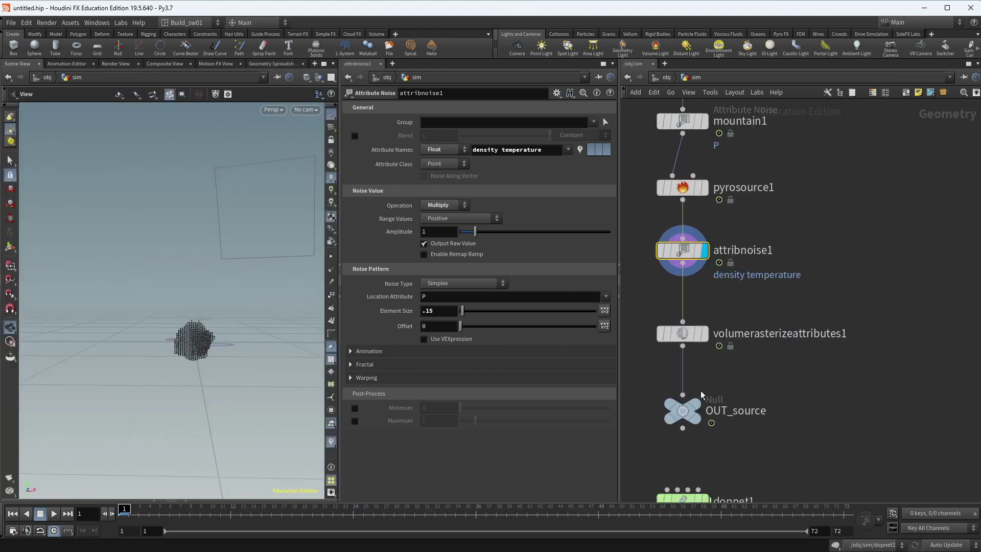
click(710, 417)
double_click(687, 417)
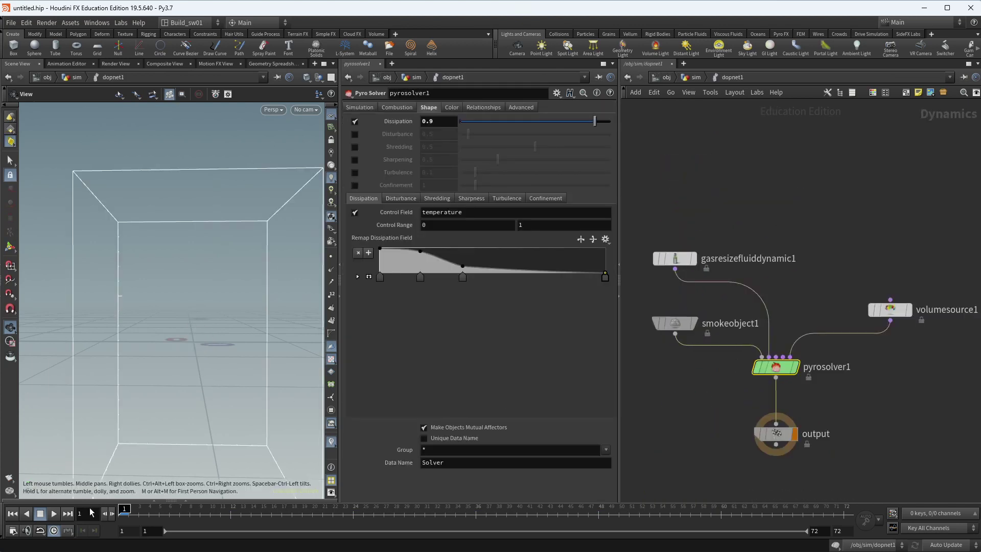
click(54, 514)
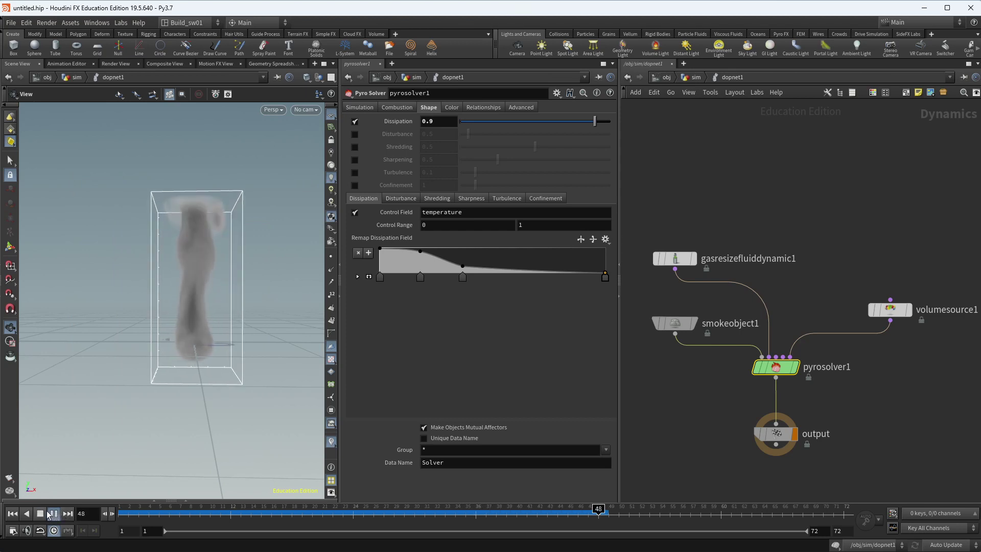
- Set pyrosolver1's Dissipation to 0.95 while the simulation plays
scroll(220, 205, up, 3)
scroll(220, 205, up, 2)
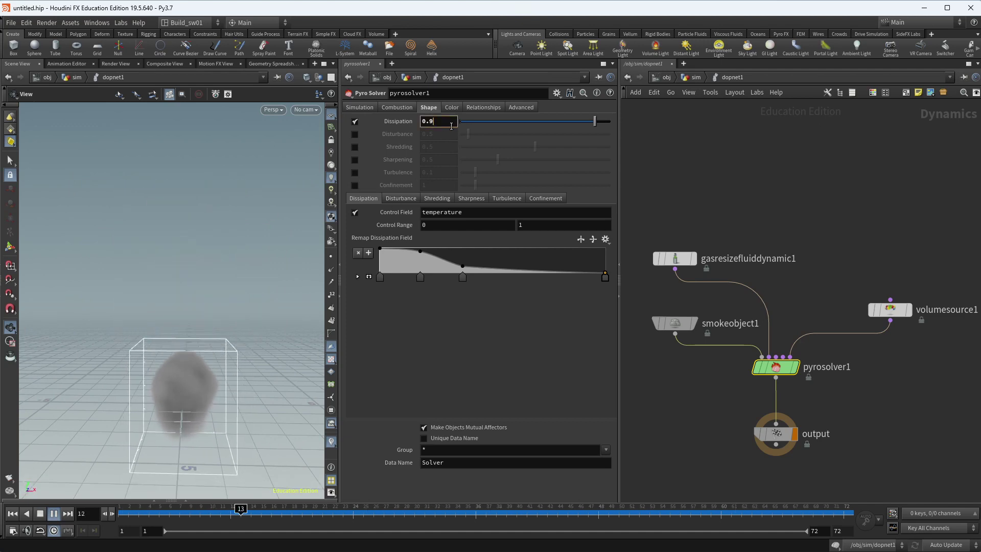
text(5)
key(Return)
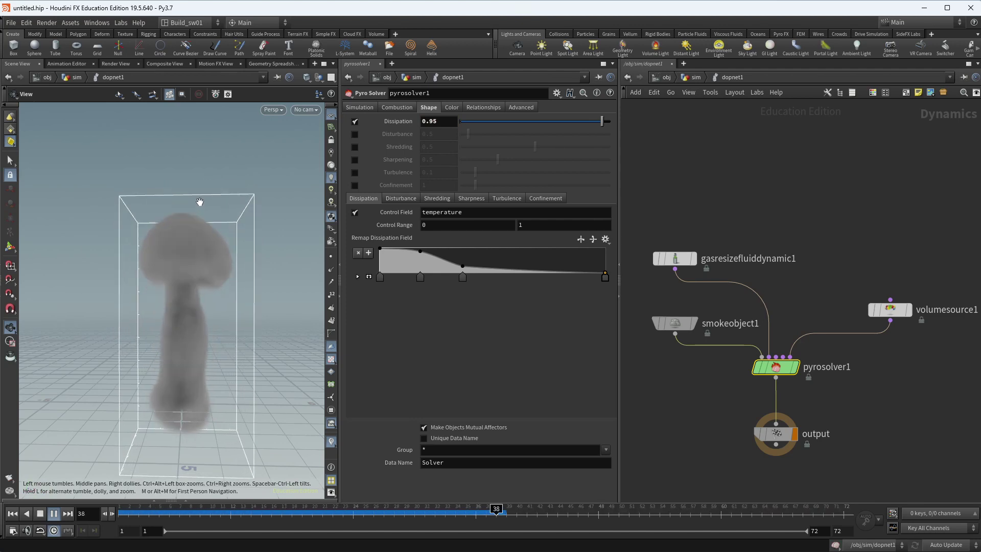
- Set smokeobject1's Y size to 20 and scrub the resimulated smoke up to frame 40
click(660, 330)
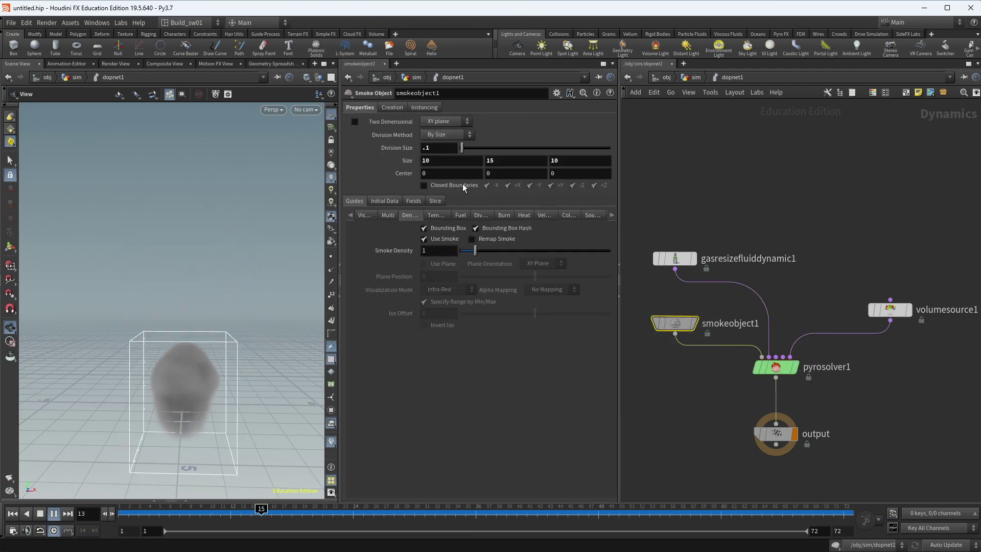
double_click(510, 164)
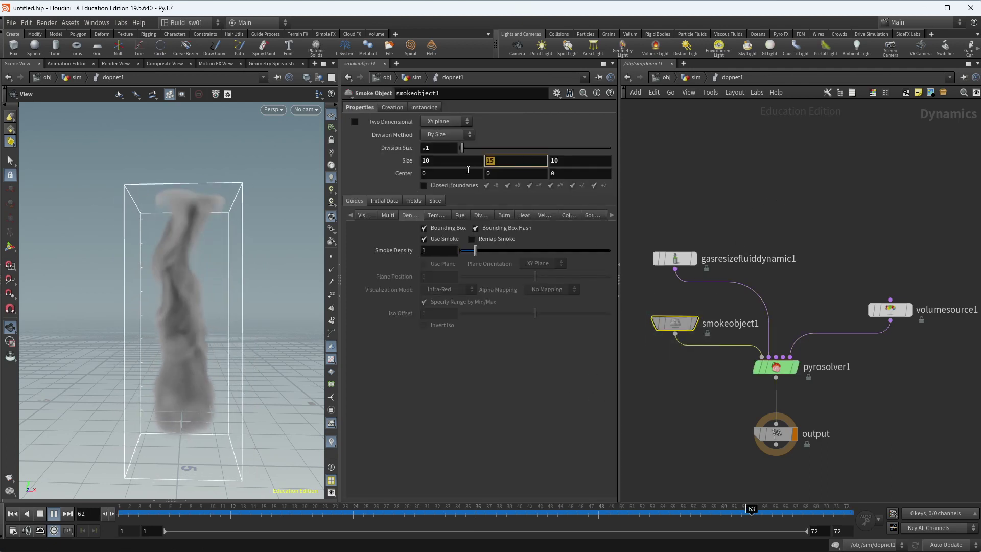
text(20)
key(Return)
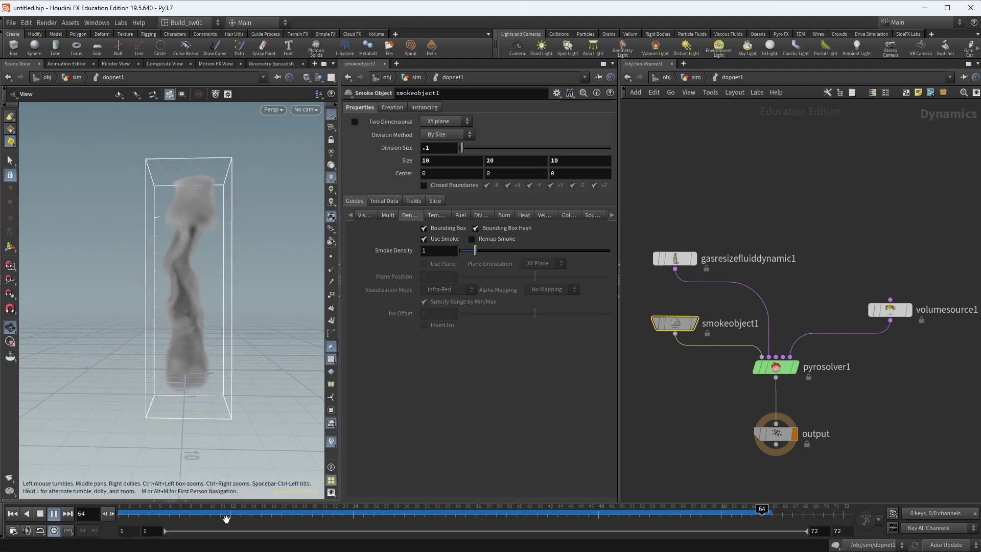
drag(526, 523, 394, 523)
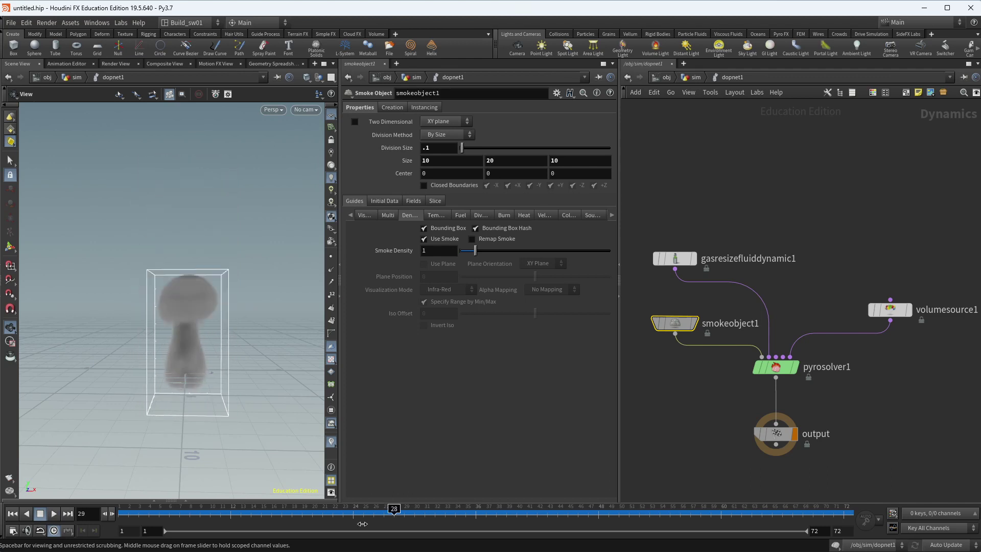
drag(195, 505, 517, 508)
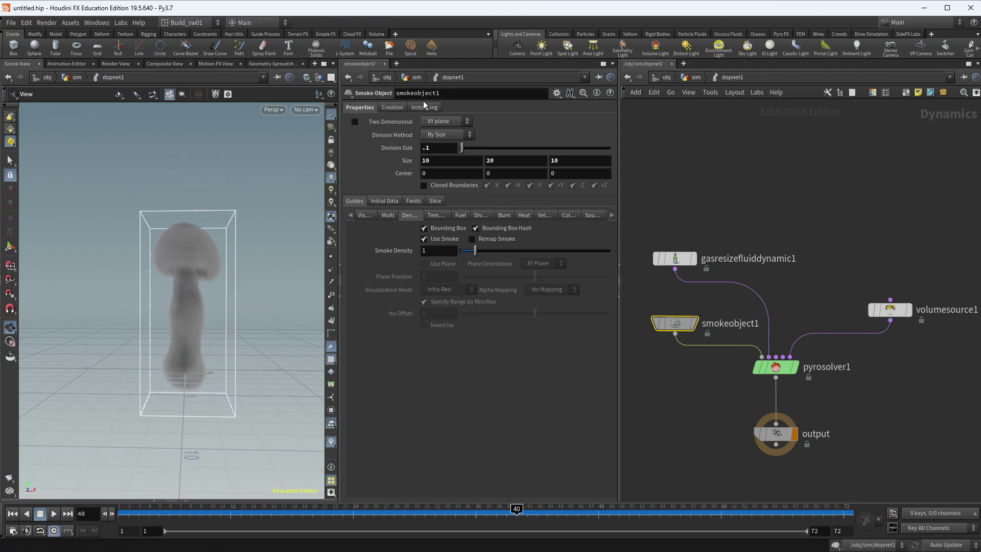
- From frame 1, enable smokeobject1's Closed Boundaries on every side except +Y and play the simulation
key(ctrl+Up)
click(423, 185)
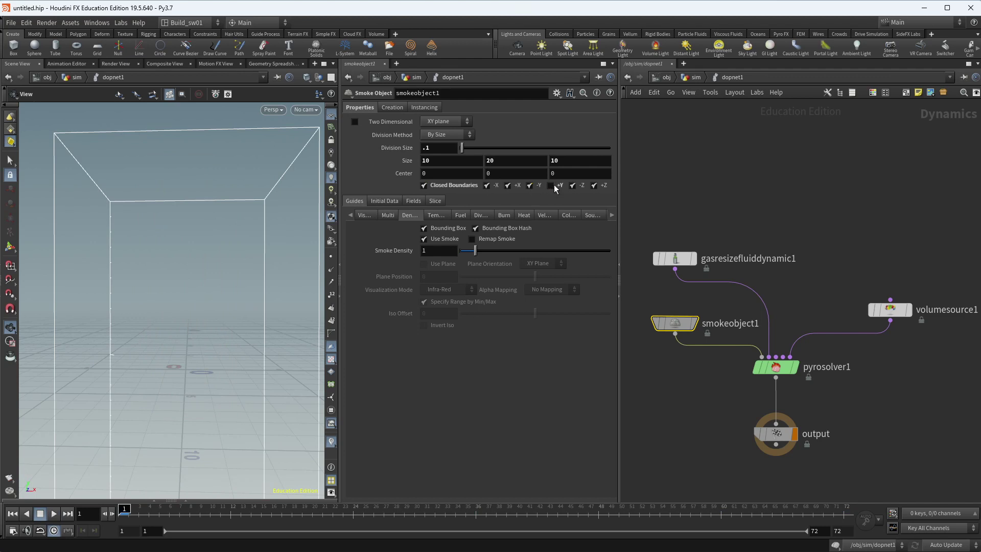
click(54, 513)
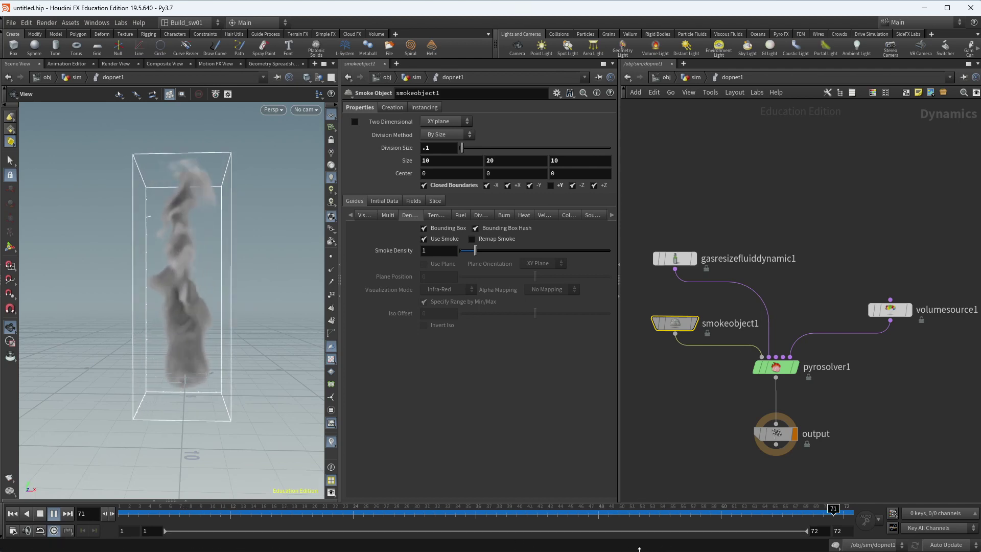
- Stop playback at frame 64 and extend the animation's end frame to 96
drag(743, 513, 761, 513)
drag(849, 533, 741, 534)
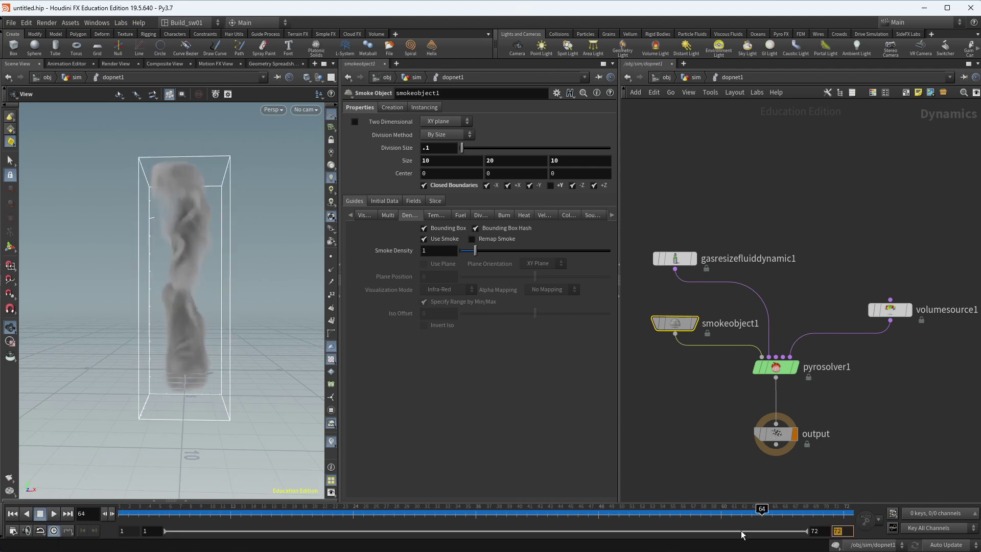
text(96)
key(Return)
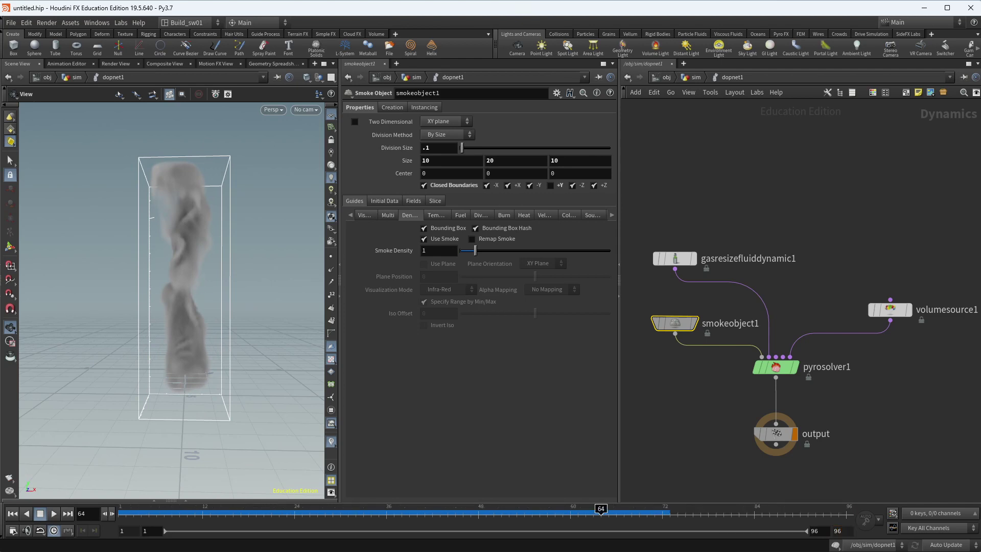
- Play the simulation, set pyrosolver1's Dissipation to 1 and replay it to see the effect
click(52, 515)
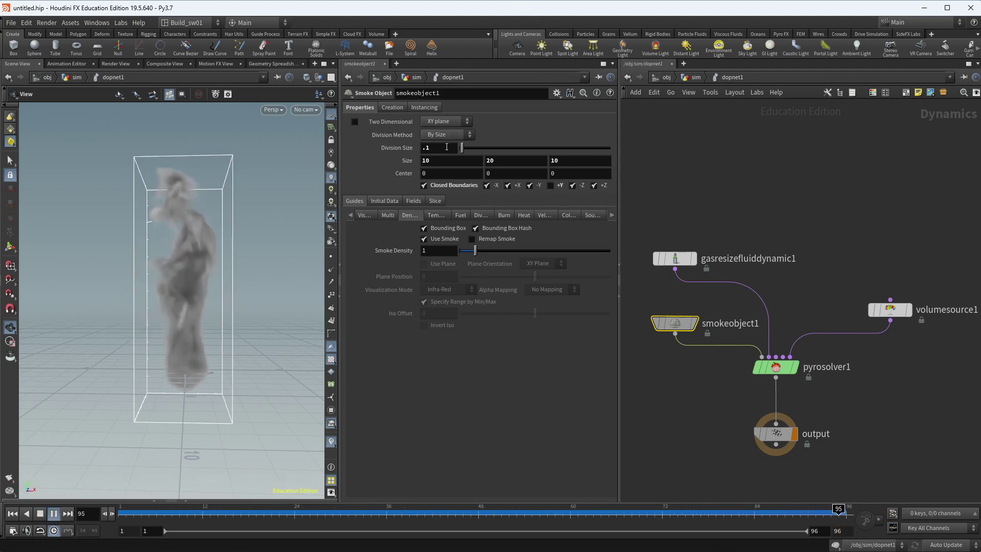
click(775, 367)
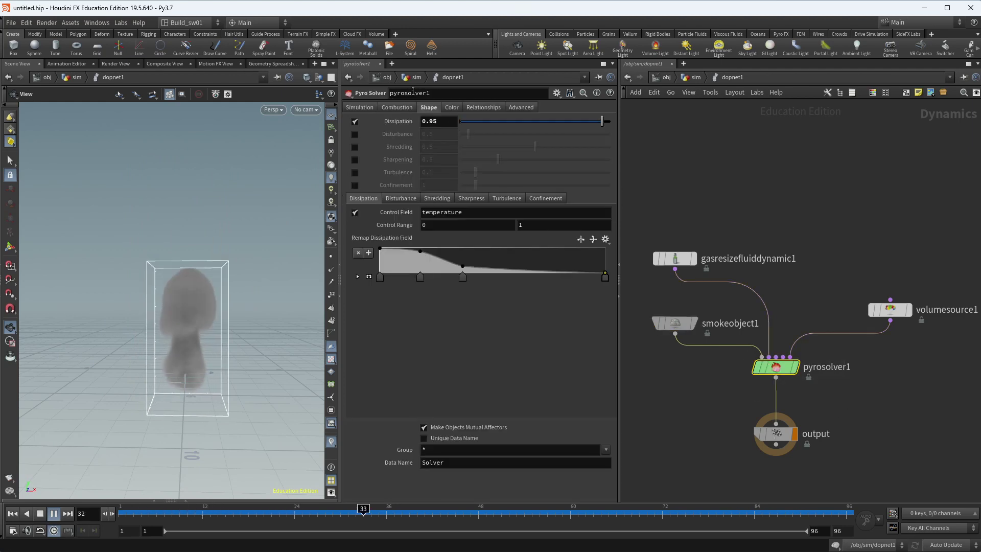
click(432, 121)
text(1)
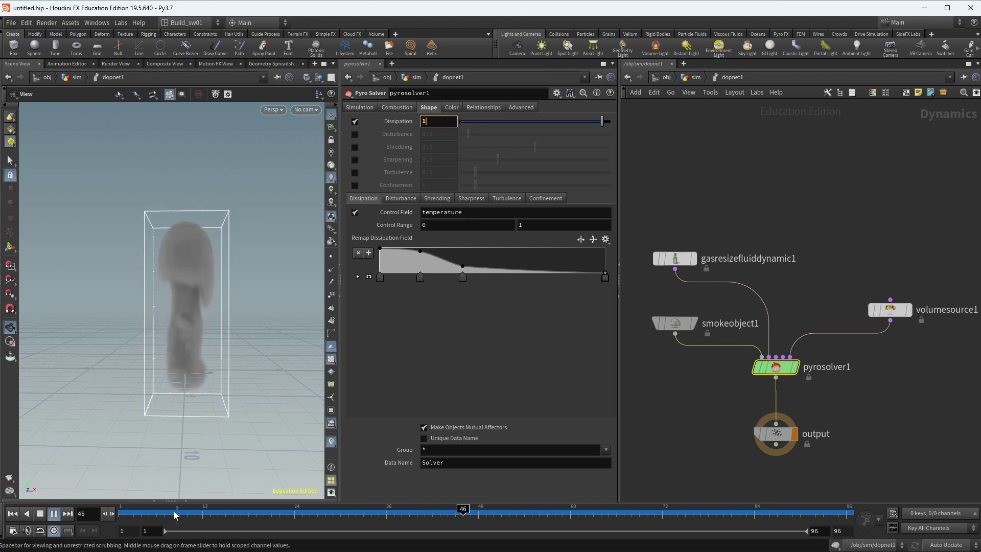
click(40, 514)
click(53, 514)
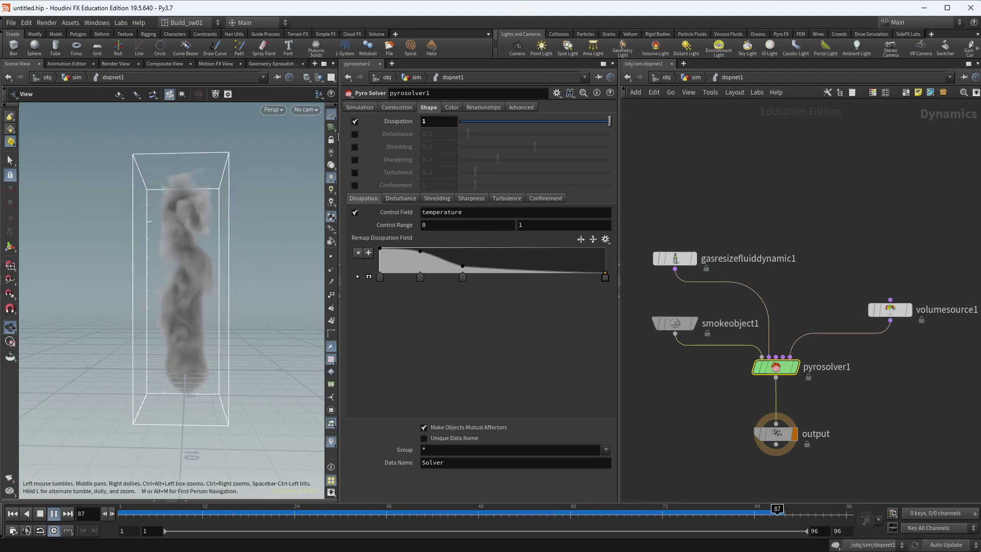
- Try a Dissipation of 3.5 on pyrosolver1 during playback, set it back to 1 and return to frame 1
middle_drag(447, 121, 480, 123)
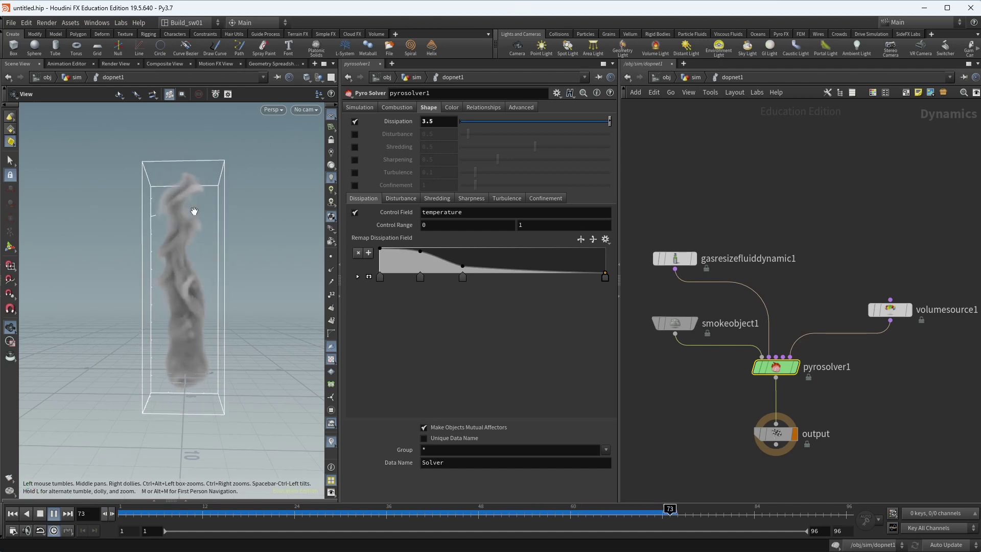
double_click(445, 121)
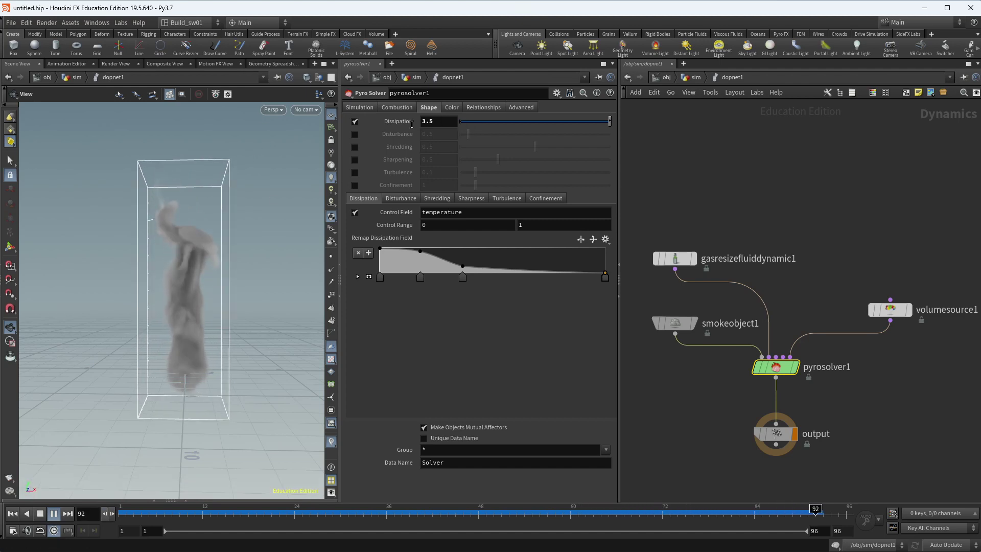
text(1)
key(Return)
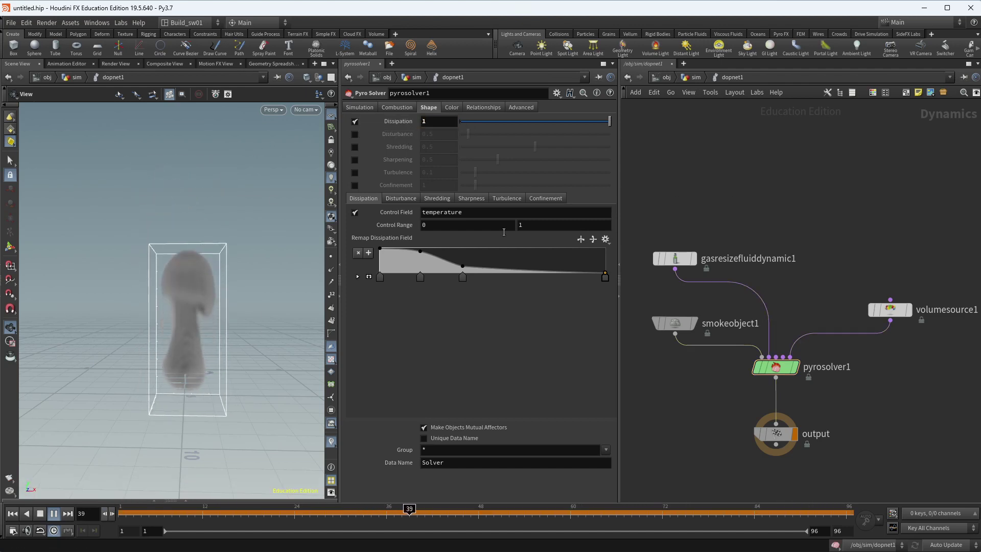
click(396, 506)
click(13, 513)
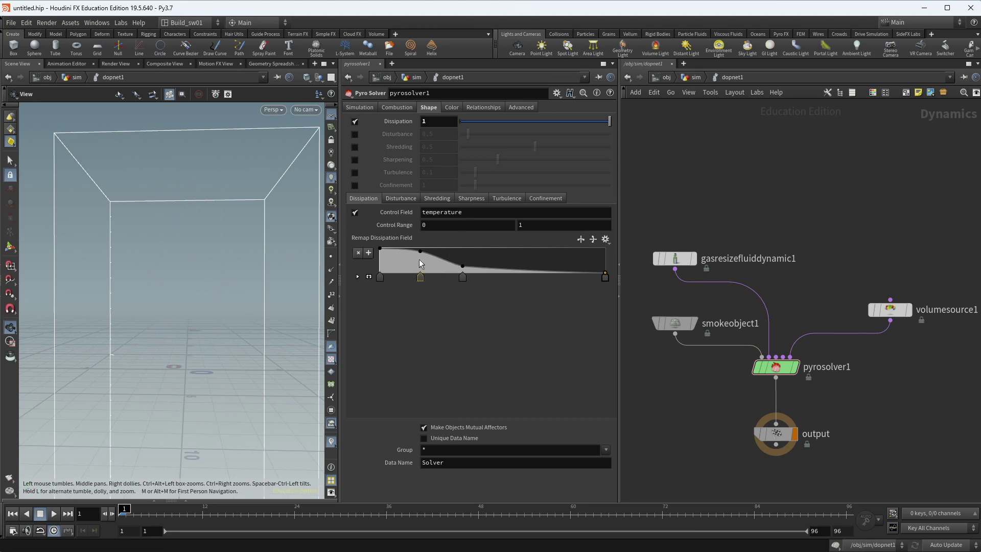
- Lower the two middle points of the Remap Dissipation Field ramp for a steep early falloff and play the simulation
drag(416, 264, 402, 270)
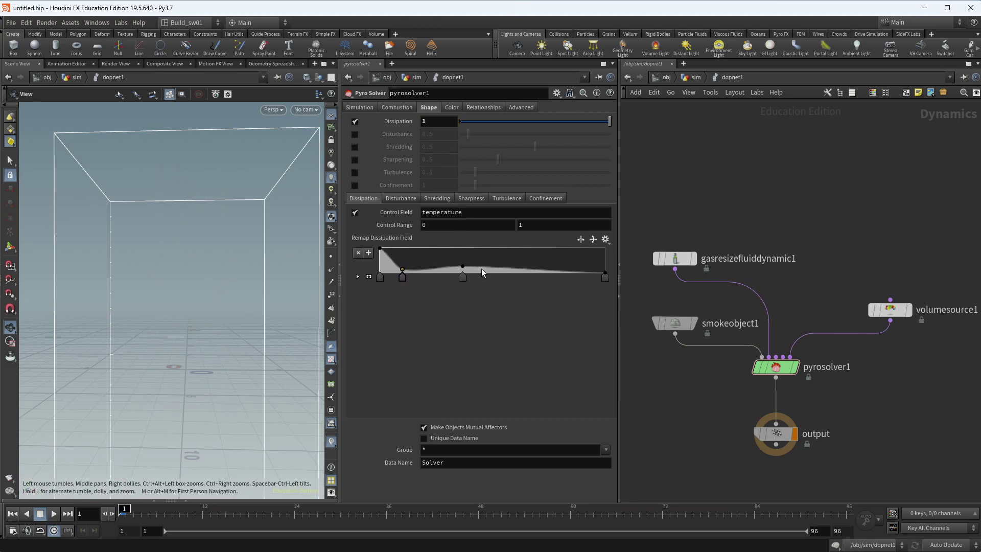
drag(462, 266, 461, 271)
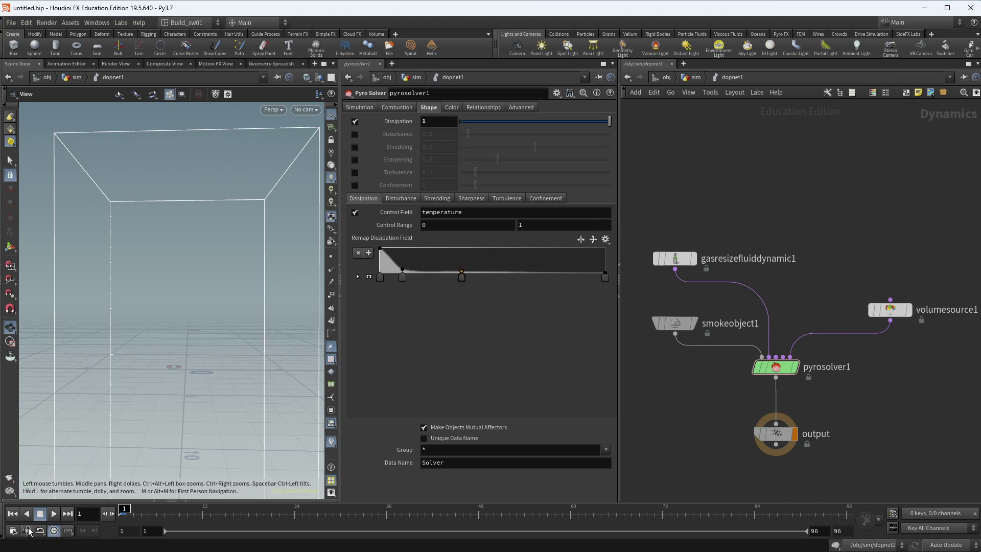
click(53, 514)
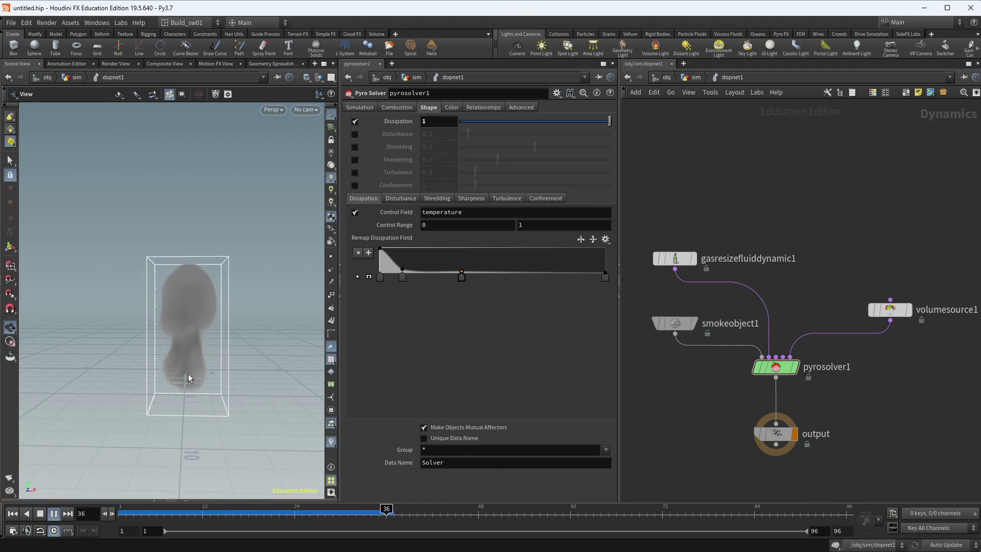
right_drag(219, 329, 271, 332)
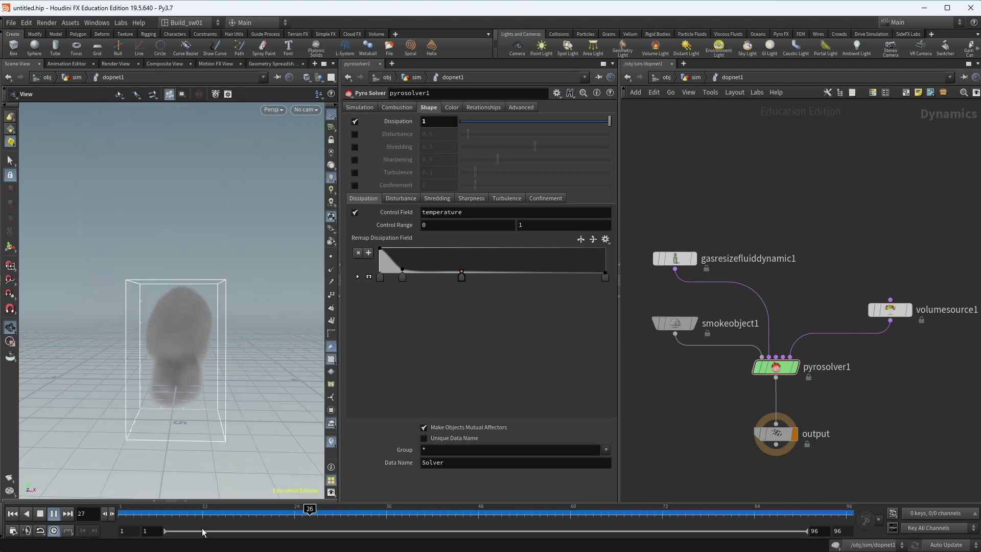
- Reshape the Remap Dissipation Field ramp into a gradual falloff and, at frame 1, set pyrosolver1's Dissipation to .1
drag(402, 269, 543, 272)
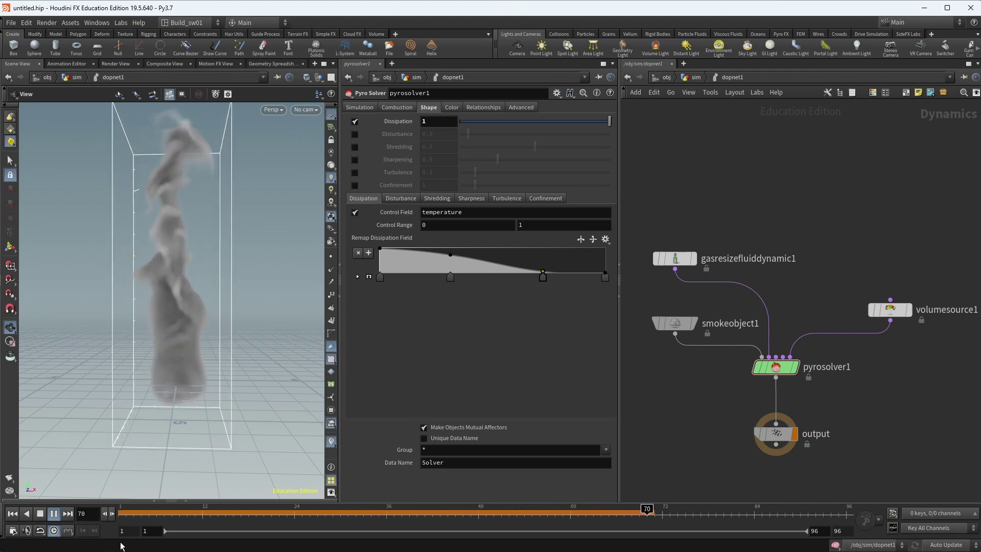
drag(155, 515, 120, 514)
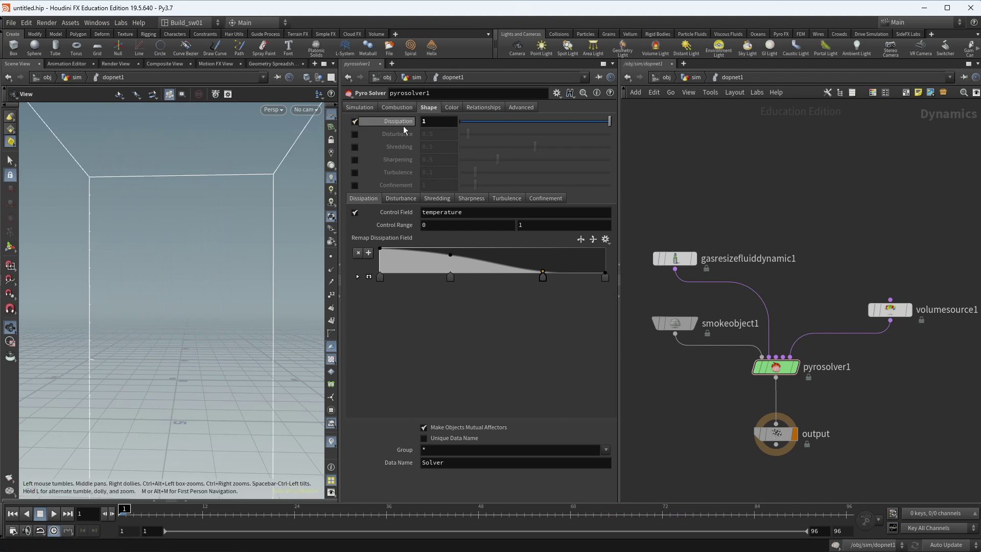
click(439, 121)
text(.1)
key(Return)
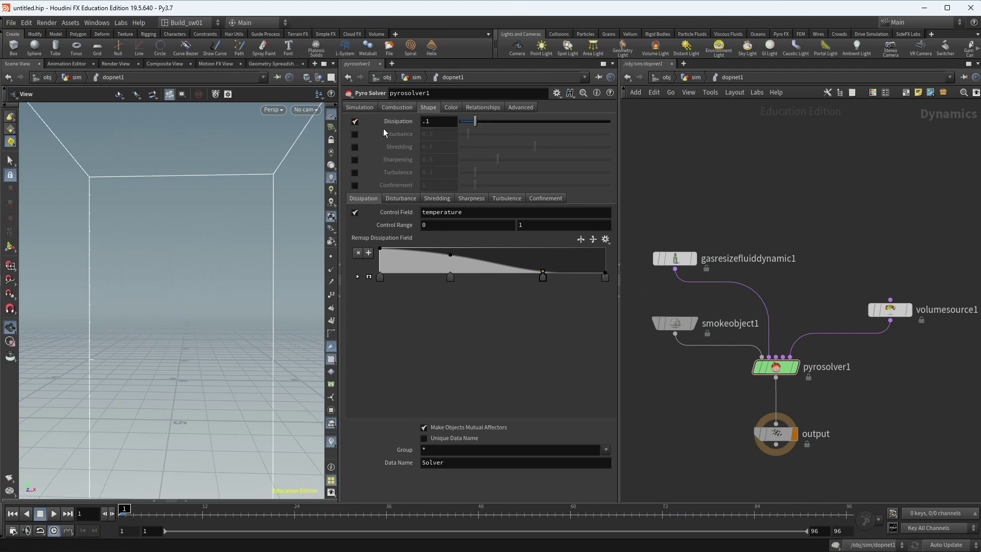
- Check the smokeobject1 and gasresizefluiddynamic1 settings, play the resimulated smoke and return to frame 1
click(674, 323)
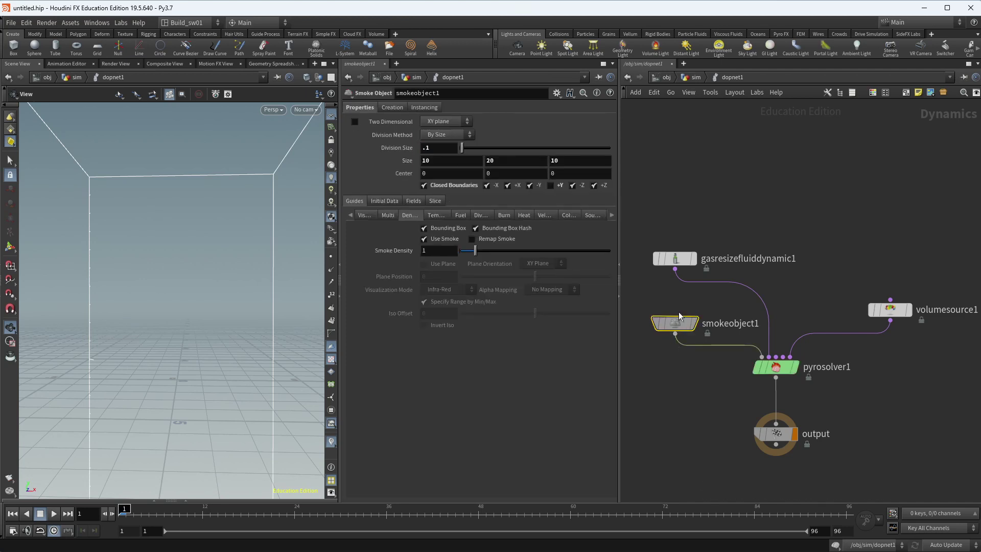
click(672, 263)
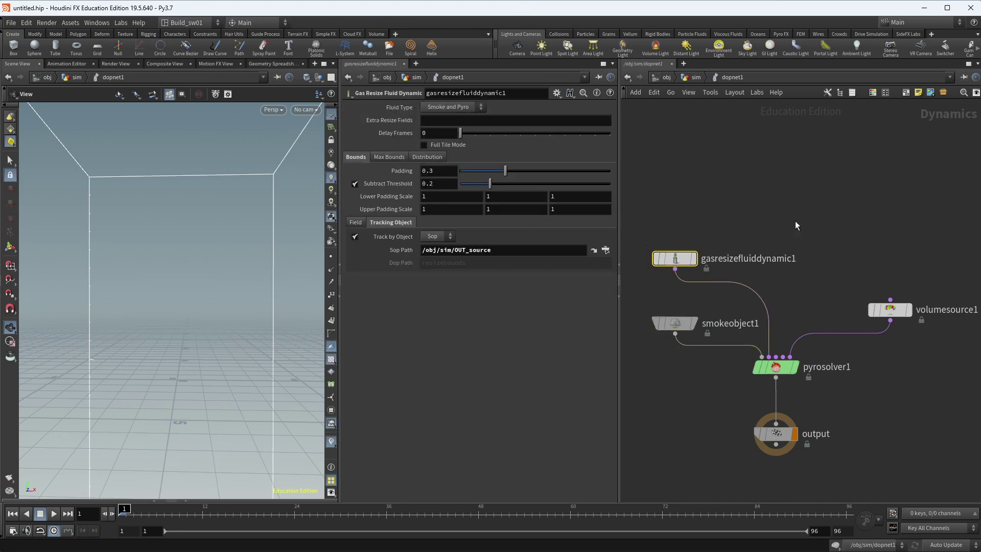
scroll(100, 377, down, 3)
middle_drag(101, 377, 206, 308)
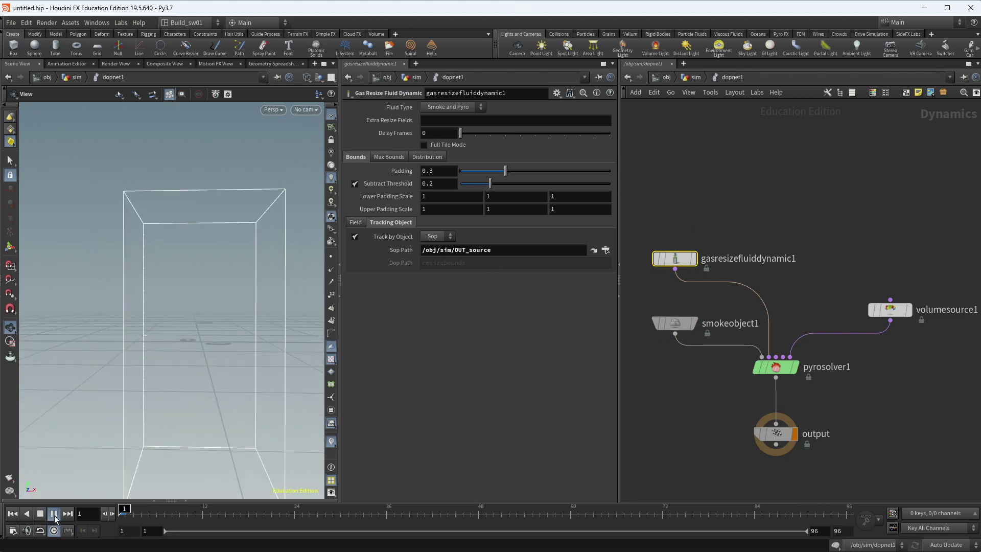
click(54, 513)
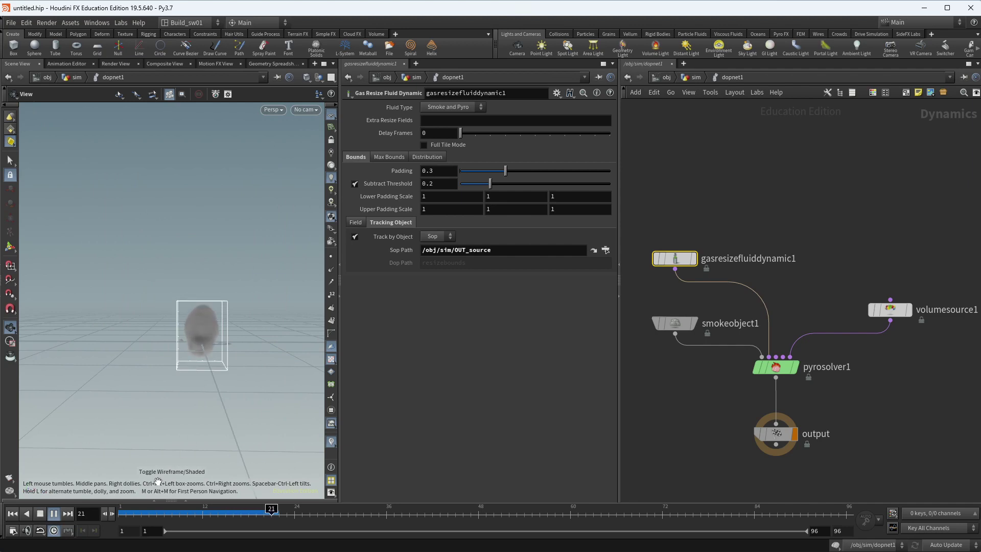
click(295, 510)
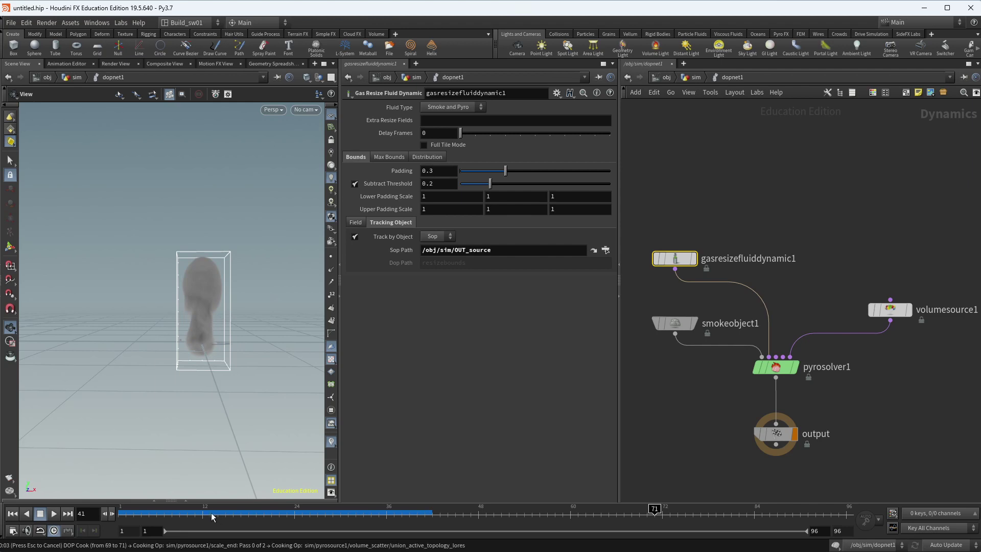
drag(212, 513, 122, 514)
- Examine volumesource1's velocity operation, and check the attributes handled by volumerasterizeattributes1 and attribnoise1 in the sim network
click(890, 310)
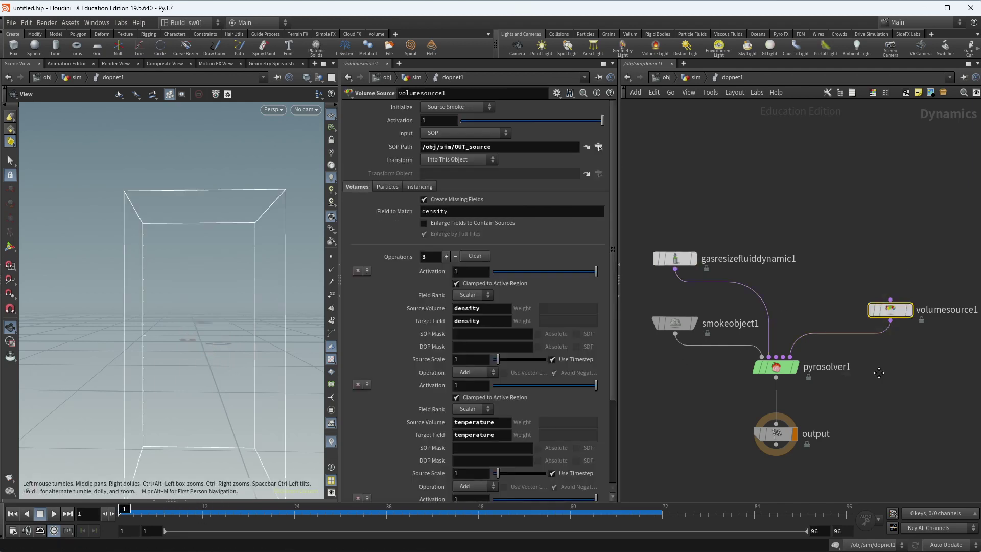
middle_drag(879, 372, 854, 377)
scroll(503, 383, down, 4)
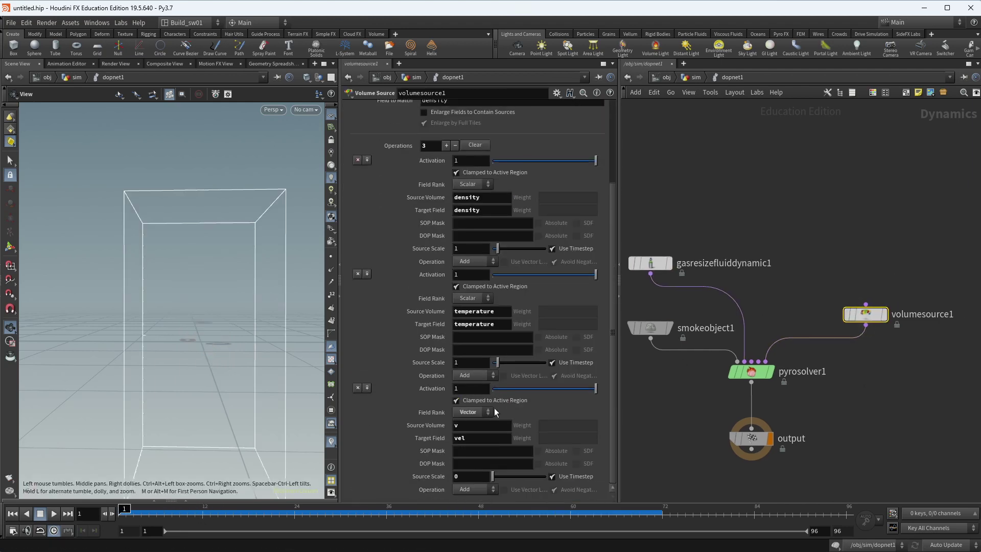
middle_drag(783, 195, 797, 197)
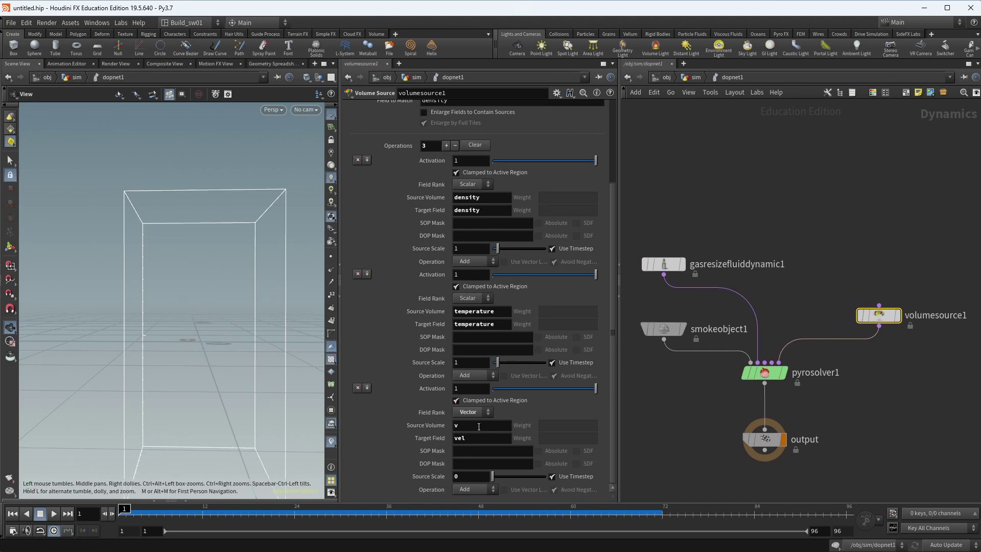
key(u)
middle_drag(727, 265, 762, 327)
click(717, 310)
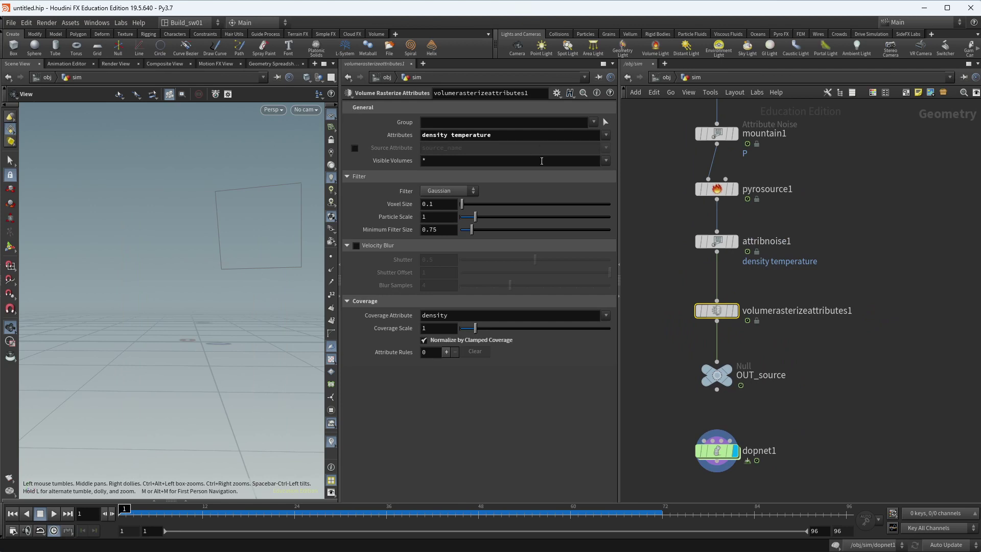
click(716, 241)
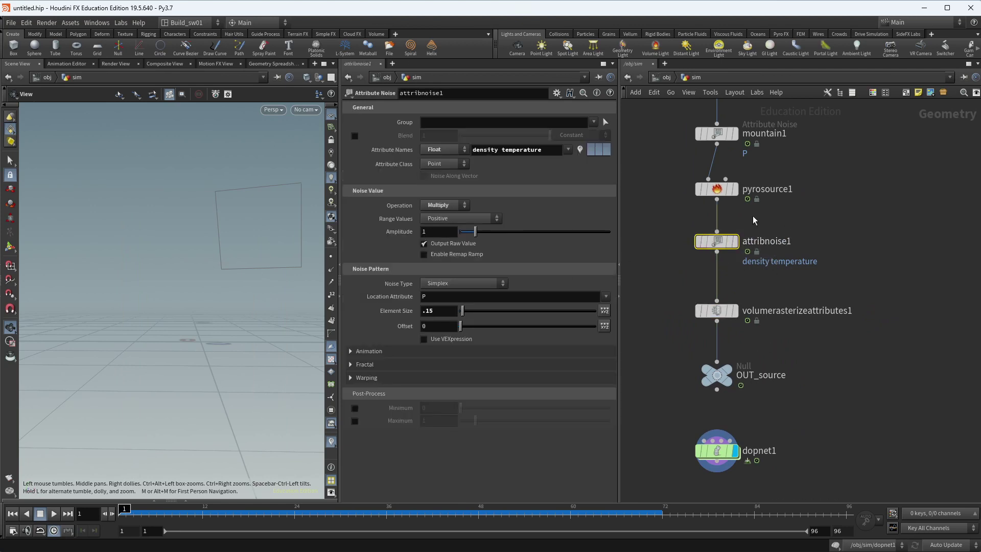
- Move sphere1, mountain1 and pyrosource1 up to make room, display pyrosource1 and insert a Trail node between pyrosource1 and attribnoise1
middle_drag(782, 220, 798, 380)
drag(792, 182, 718, 288)
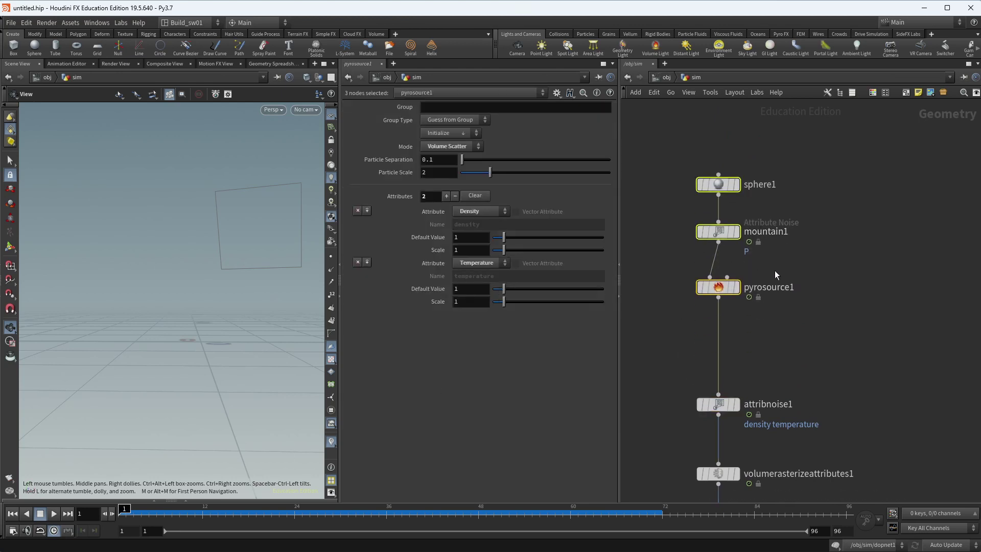
click(718, 288)
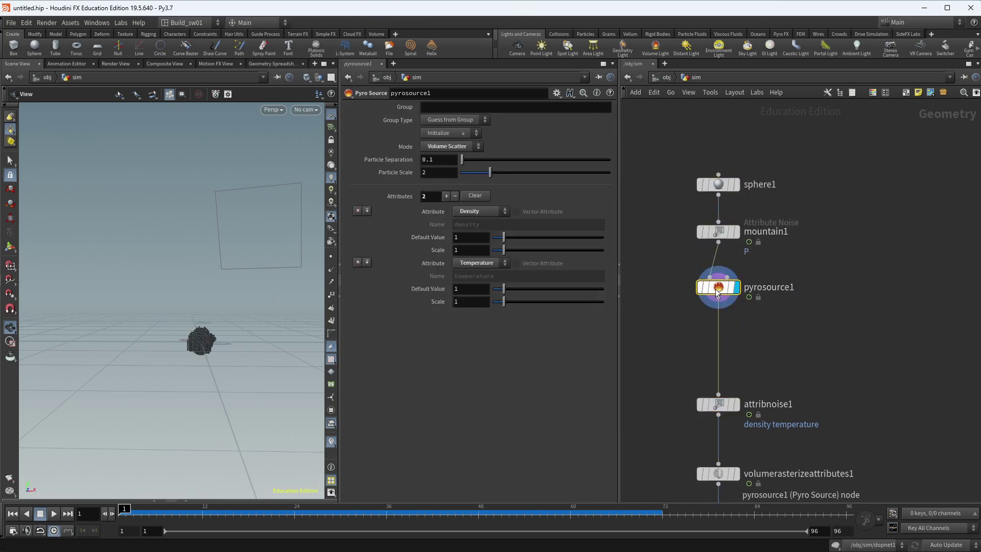
key(Tab)
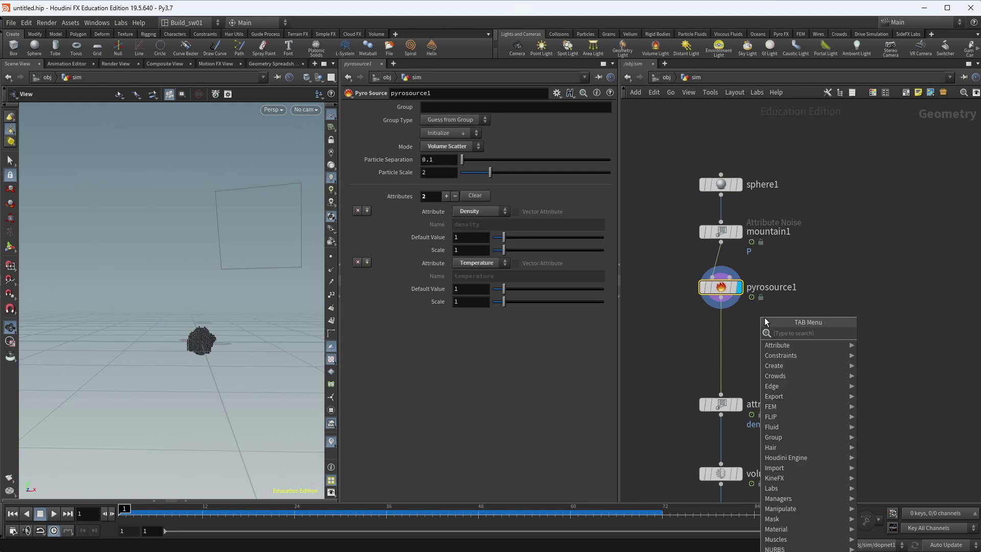
key(Escape)
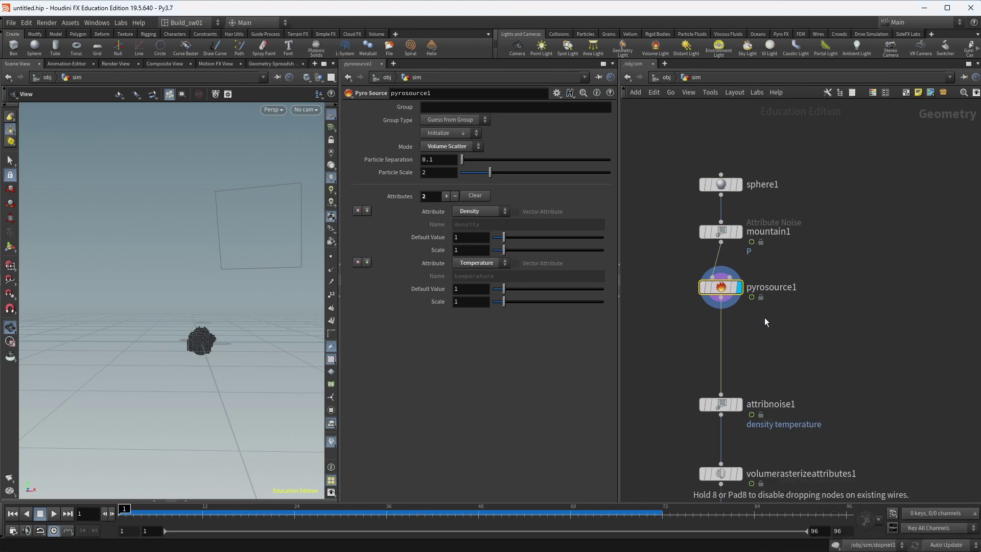
click(729, 339)
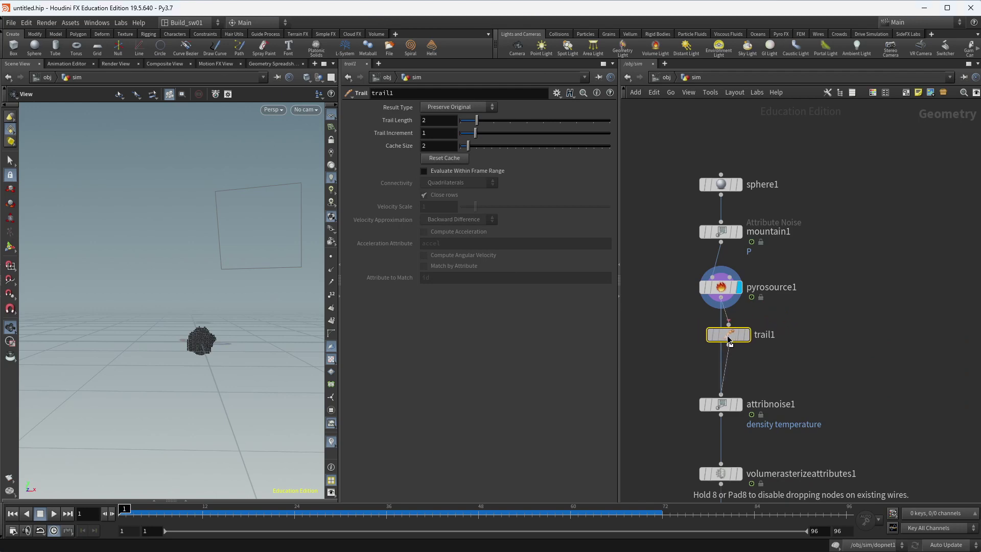
click(721, 339)
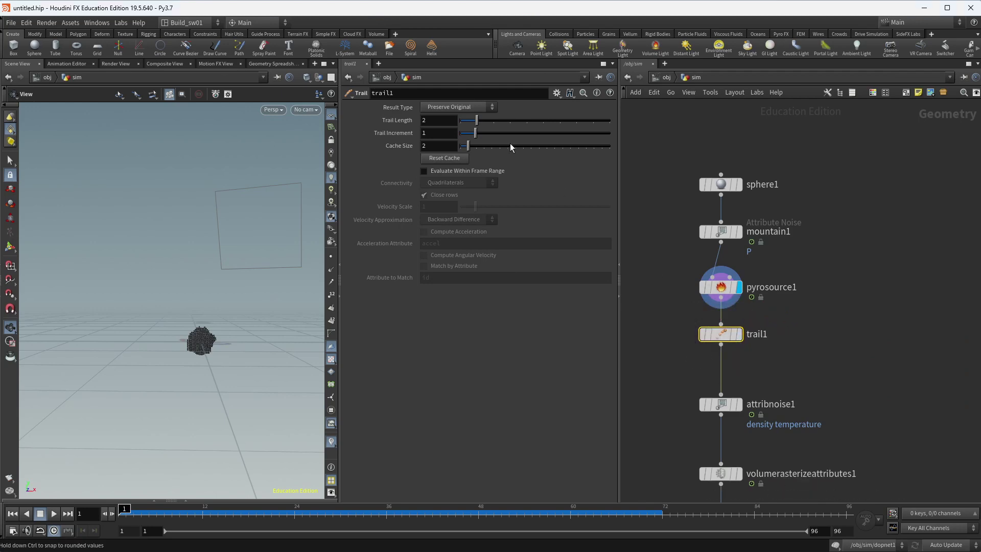
- Display trail1, show its point attributes in the Geometry Spreadsheet and set its Result Type to Compute Velocity
click(739, 334)
click(263, 65)
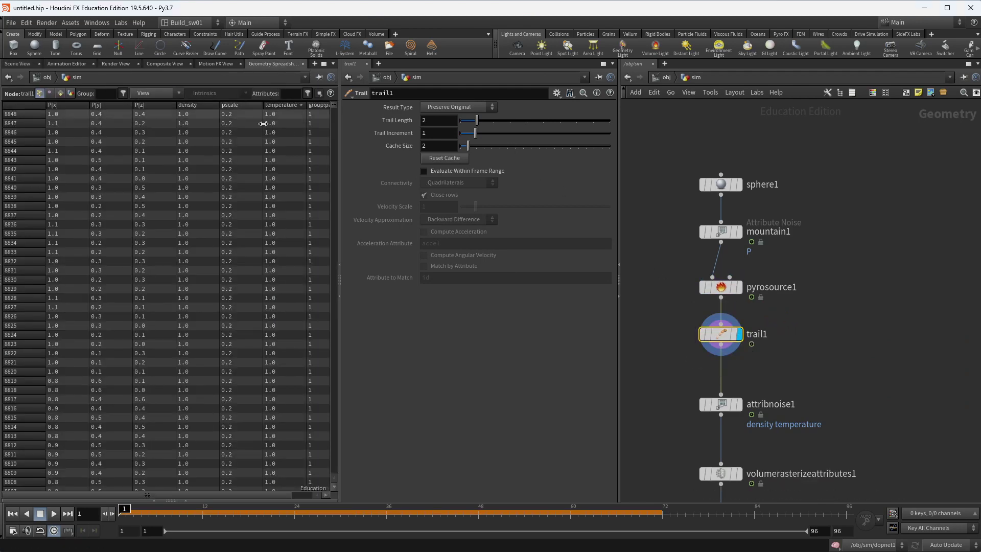
drag(240, 495, 258, 494)
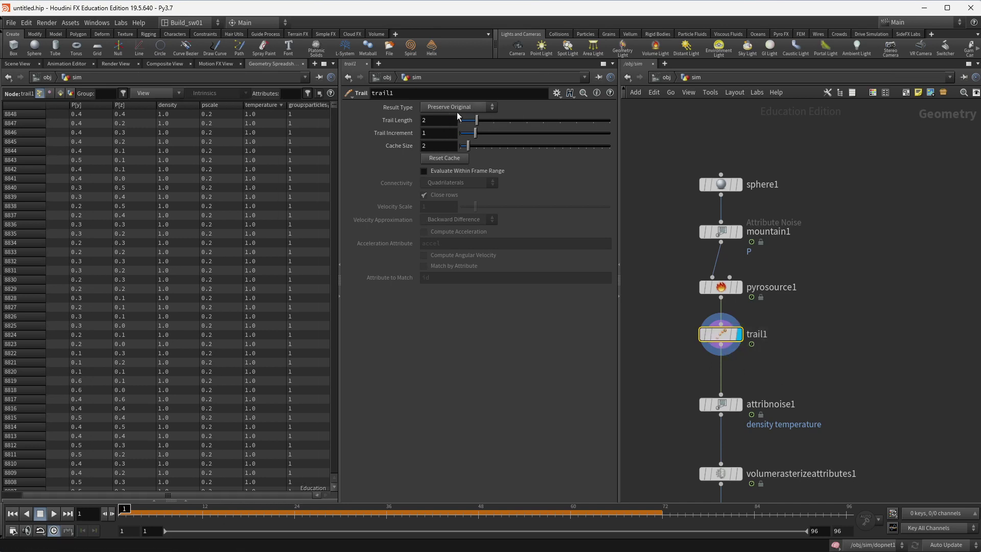
click(444, 108)
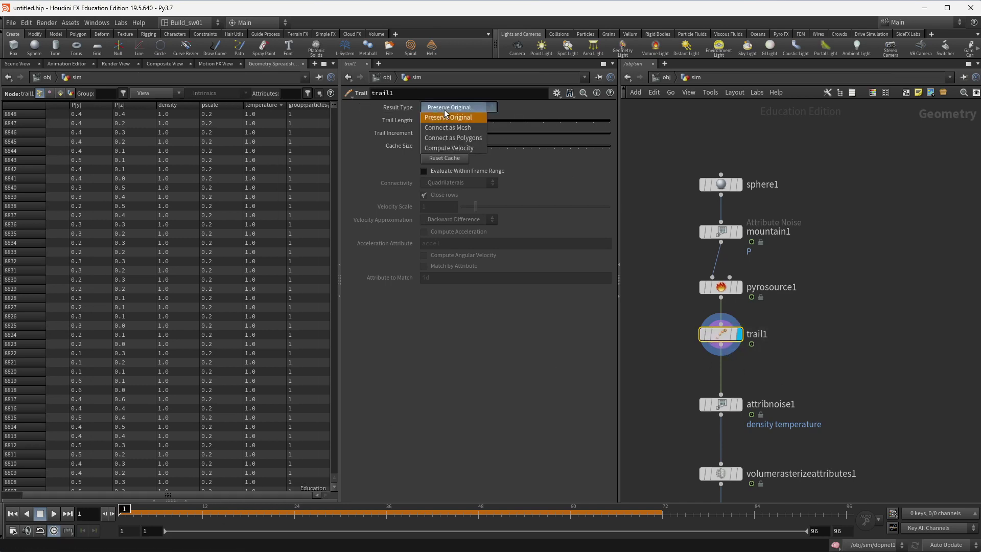
click(454, 146)
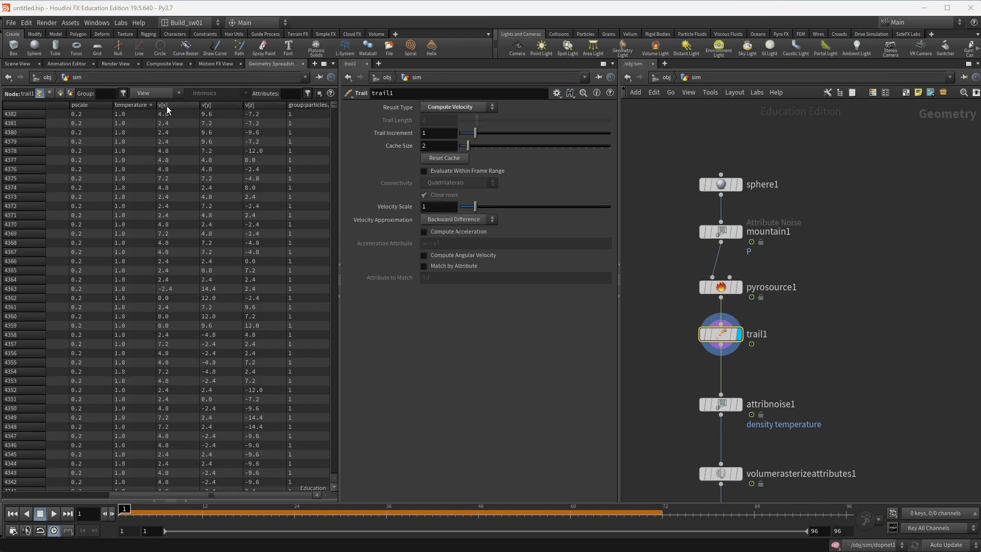
- Return to the 3D scene view and move volumerasterizeattributes1, OUT_source and dopnet1 down to make room below attribnoise1
drag(154, 516, 123, 515)
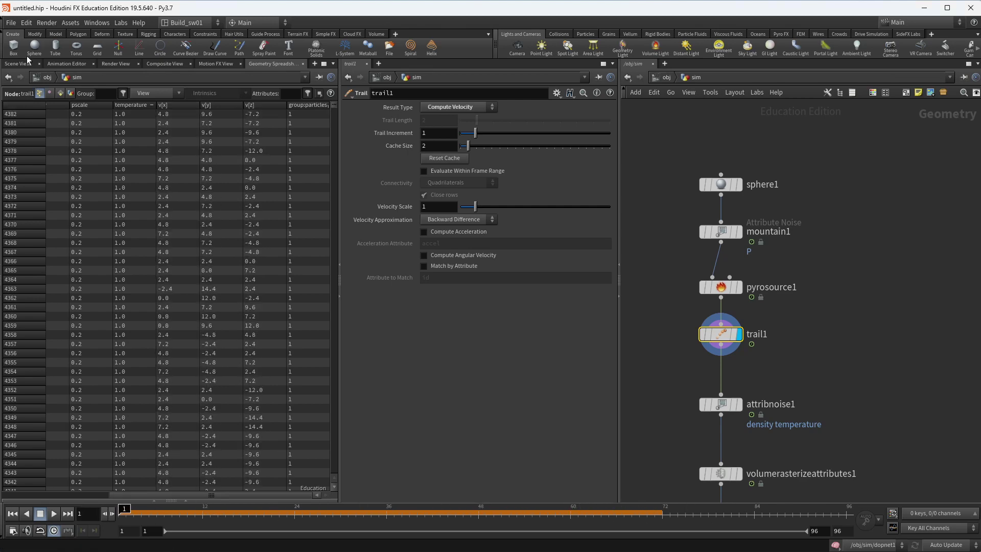
click(18, 65)
middle_drag(826, 386, 818, 289)
click(776, 302)
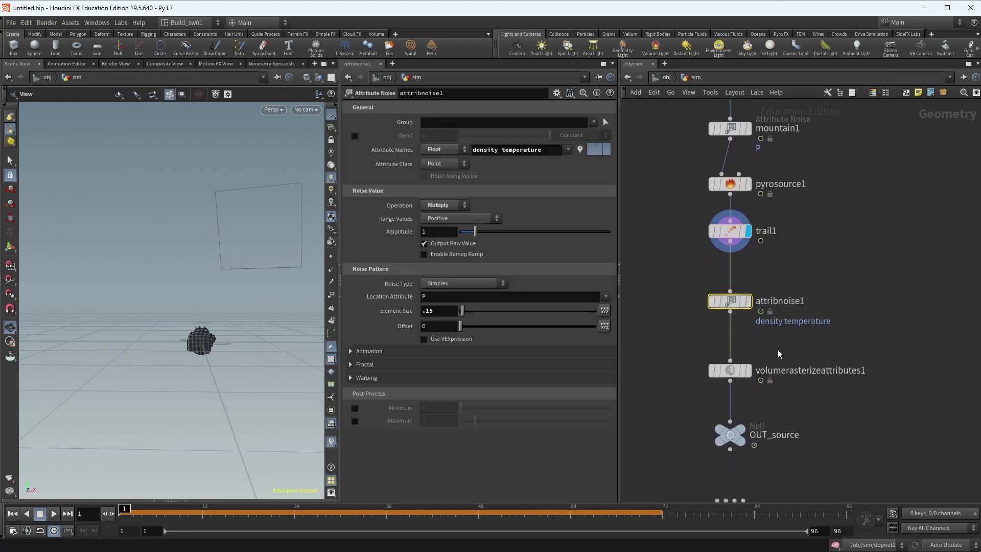
middle_drag(777, 349, 820, 316)
drag(820, 315, 728, 490)
drag(734, 344, 735, 396)
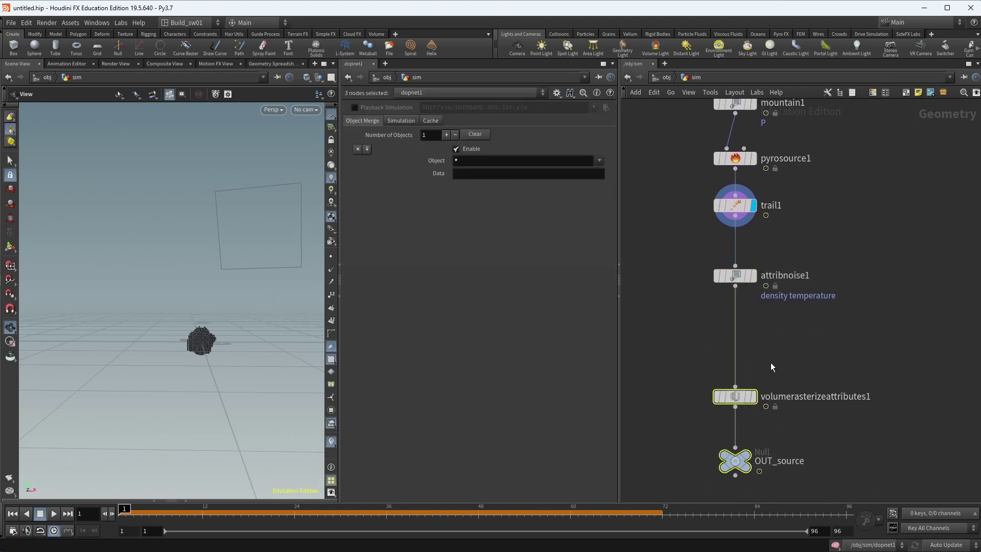
- Place a second Attribute Noise node beside the chain below attribnoise1, leaving it unconnected, and compare both noise nodes' settings
key(Tab)
text(volume)
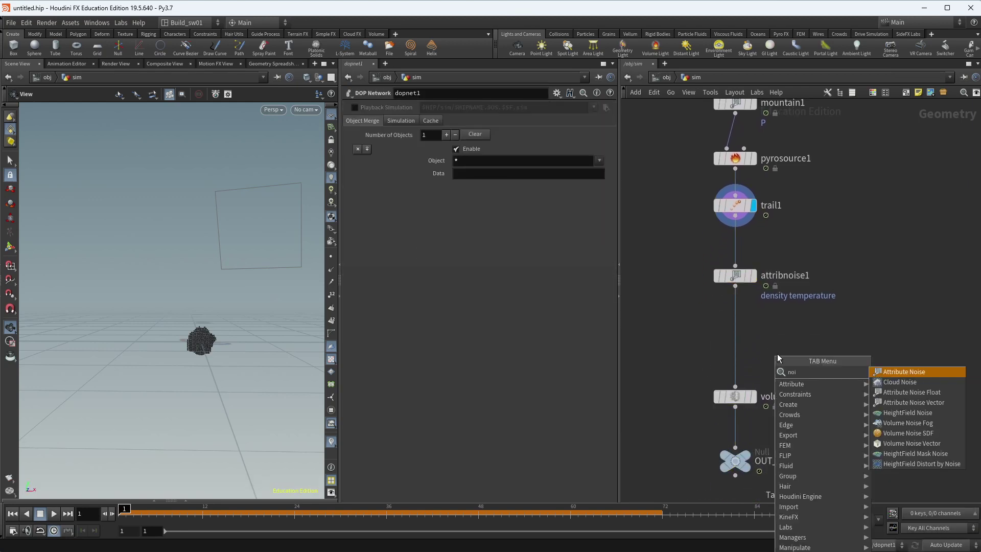
key(Return)
click(777, 353)
click(735, 276)
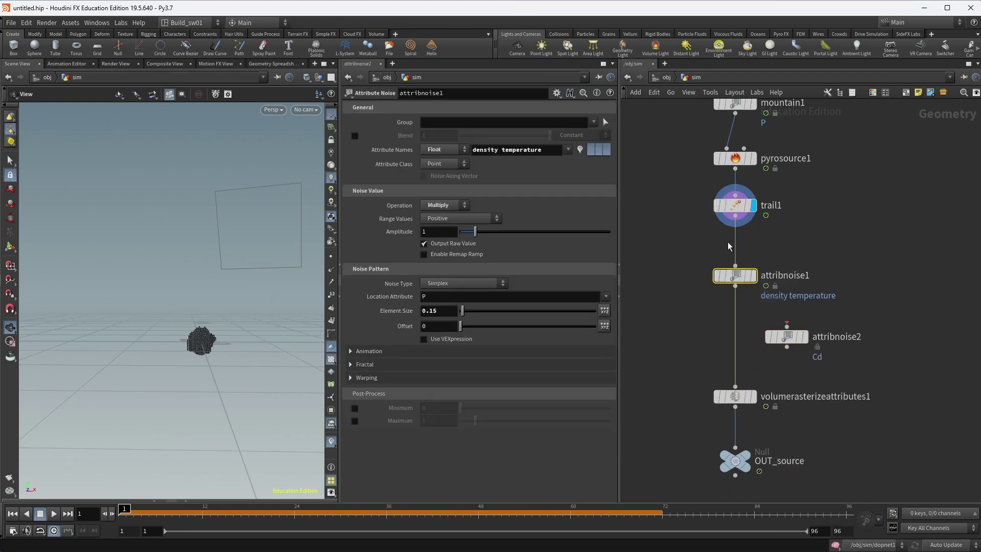
click(791, 338)
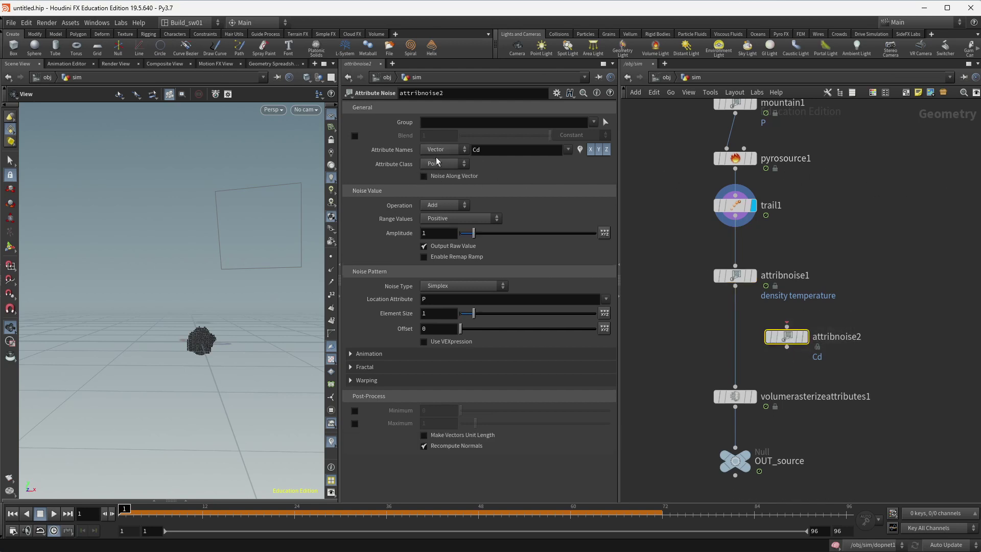
click(751, 287)
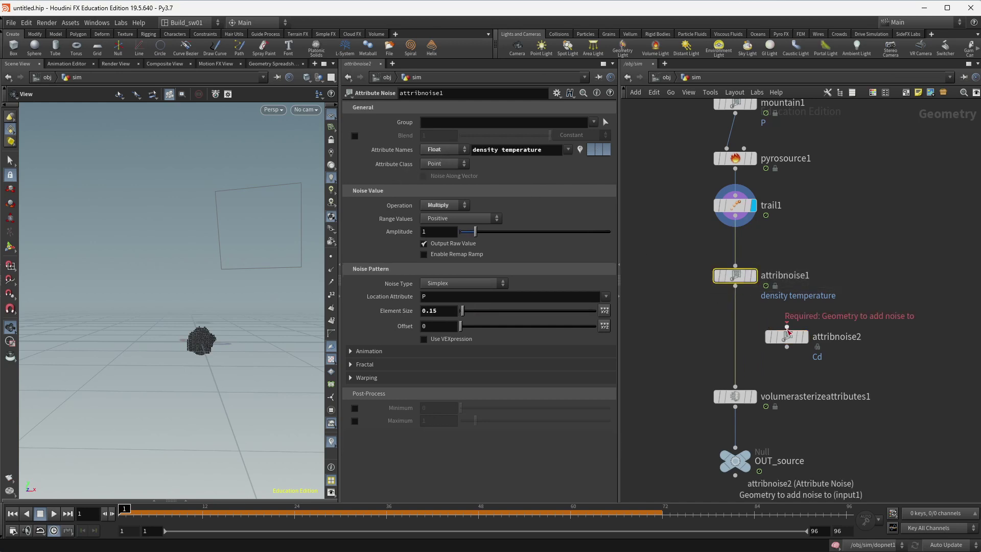
drag(790, 336, 789, 343)
- Add the v attribute to the attributes rasterized by volumerasterizeattributes1, alongside density and temperature
middle_drag(780, 382, 777, 320)
click(736, 334)
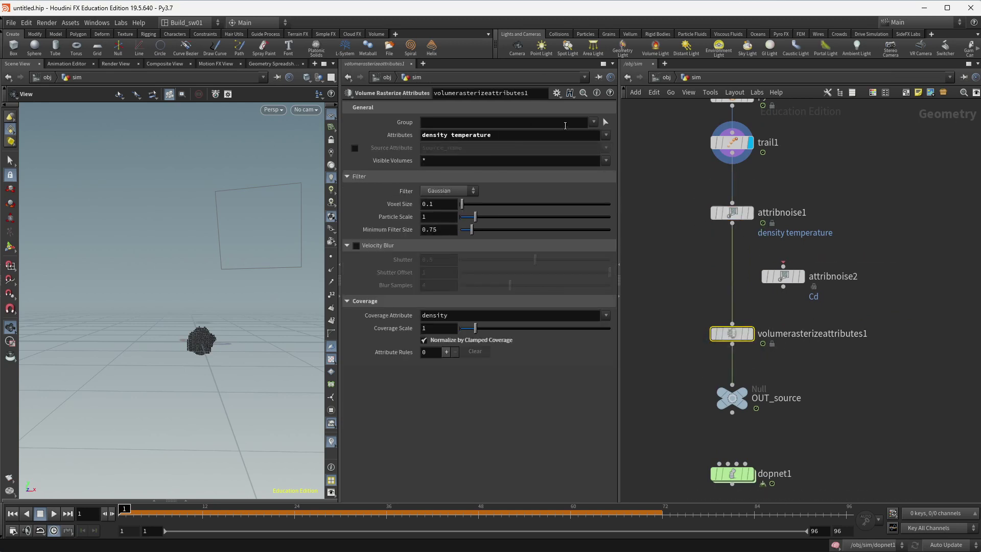
click(605, 135)
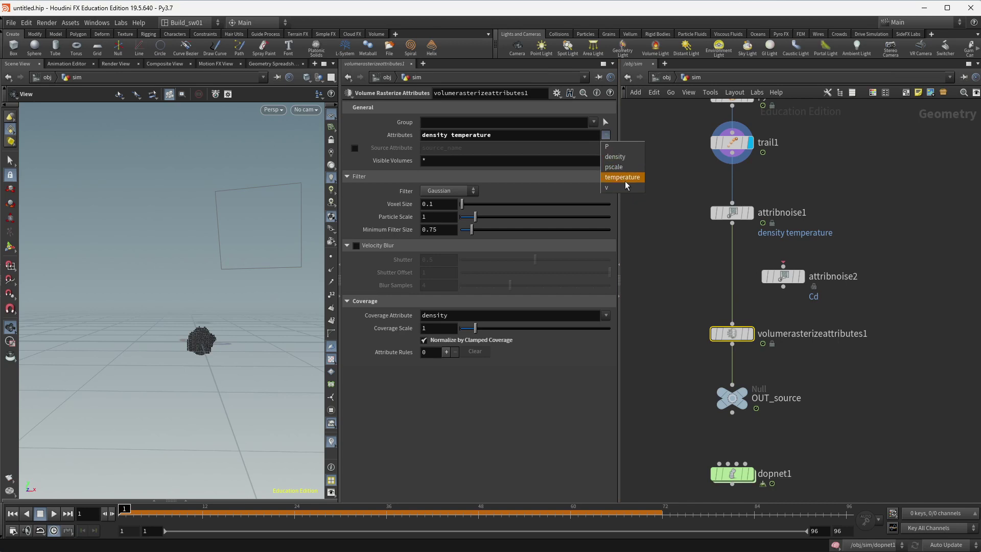
click(609, 187)
- Display dopnet1, open its network and play the resimulated smoke with volumesource1's velocity operation at its current scale
mouse_move(743, 403)
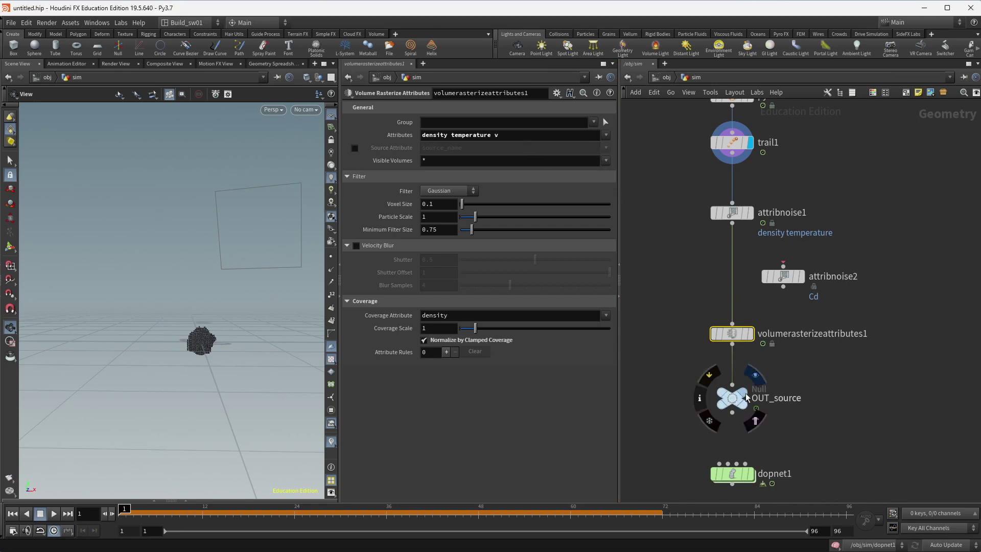
click(755, 376)
click(749, 474)
click(735, 478)
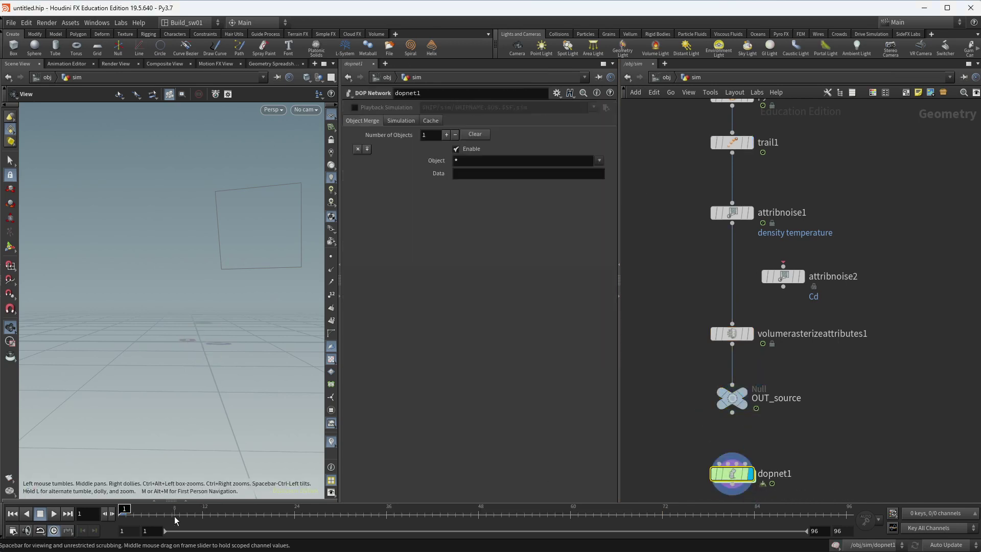
double_click(734, 482)
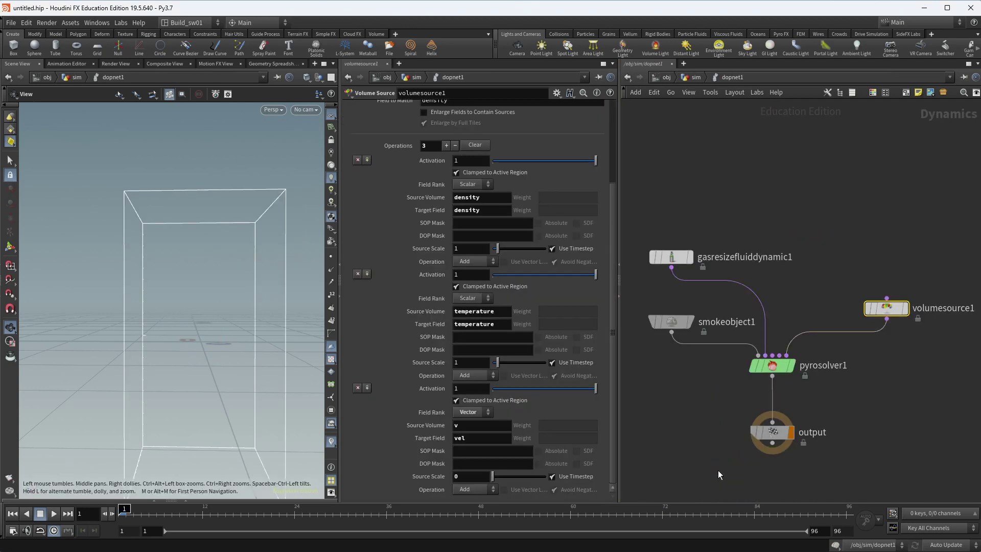
click(56, 513)
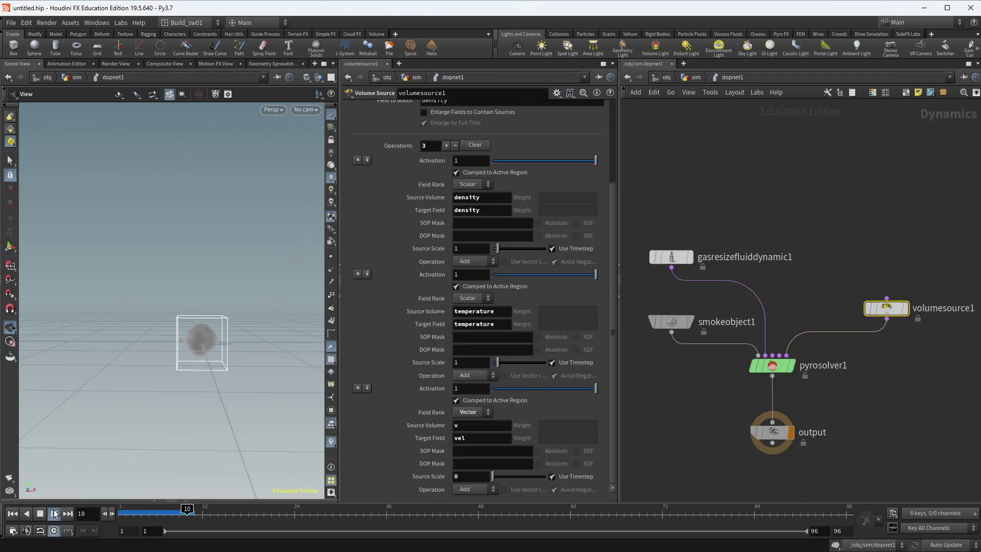
scroll(230, 338, up, 5)
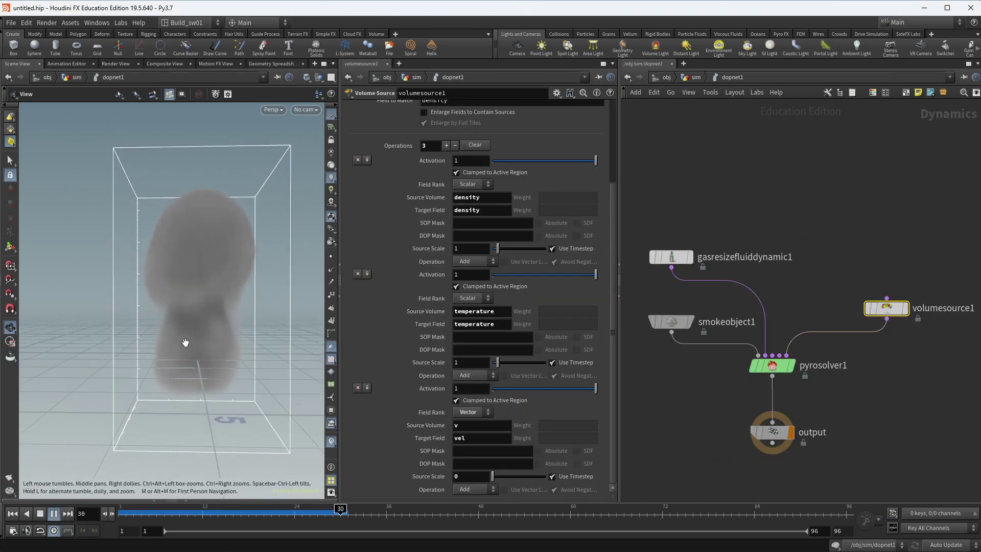
- Set the Source Scale of volumesource1's v-to-vel operation to 1 and replay the simulation, viewing the smoke up close
click(142, 511)
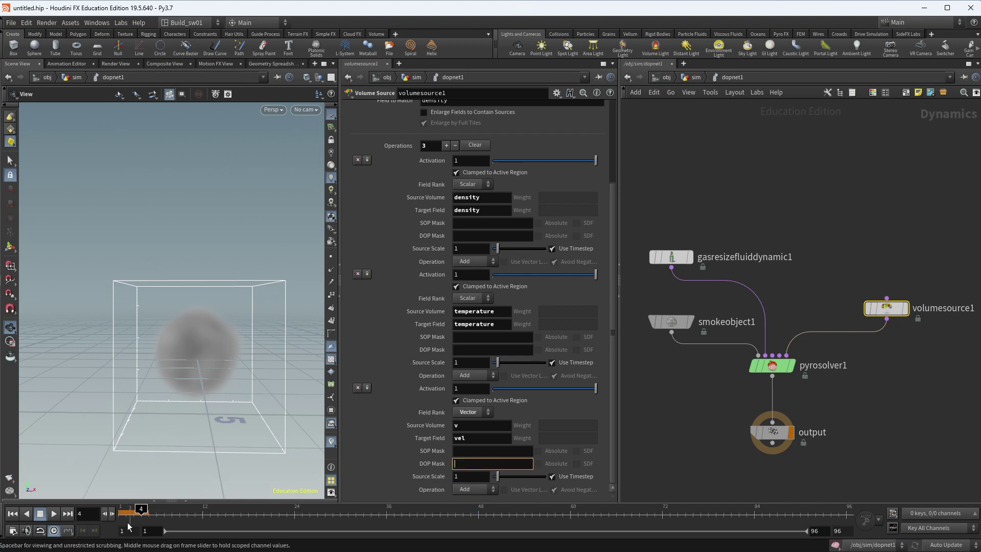
click(54, 513)
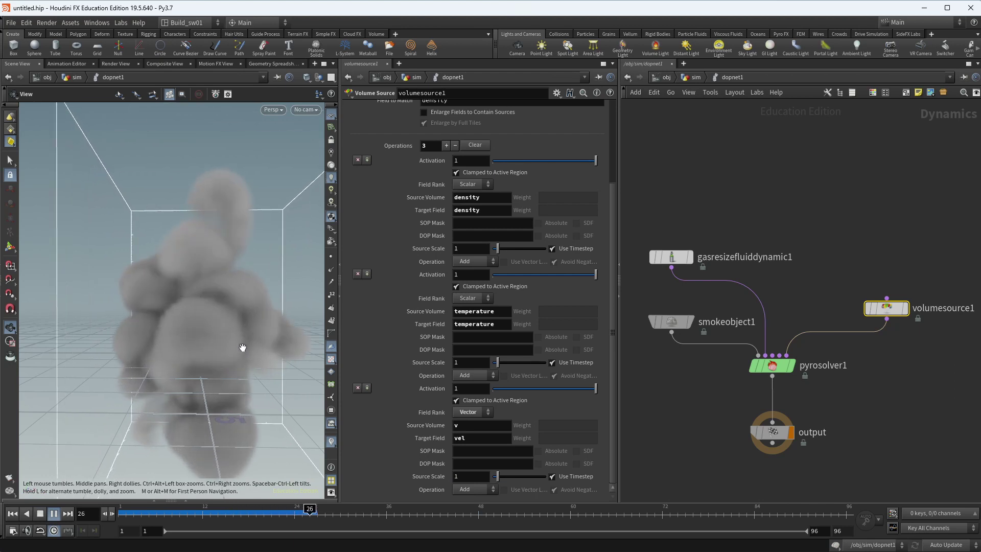
right_drag(241, 346, 182, 345)
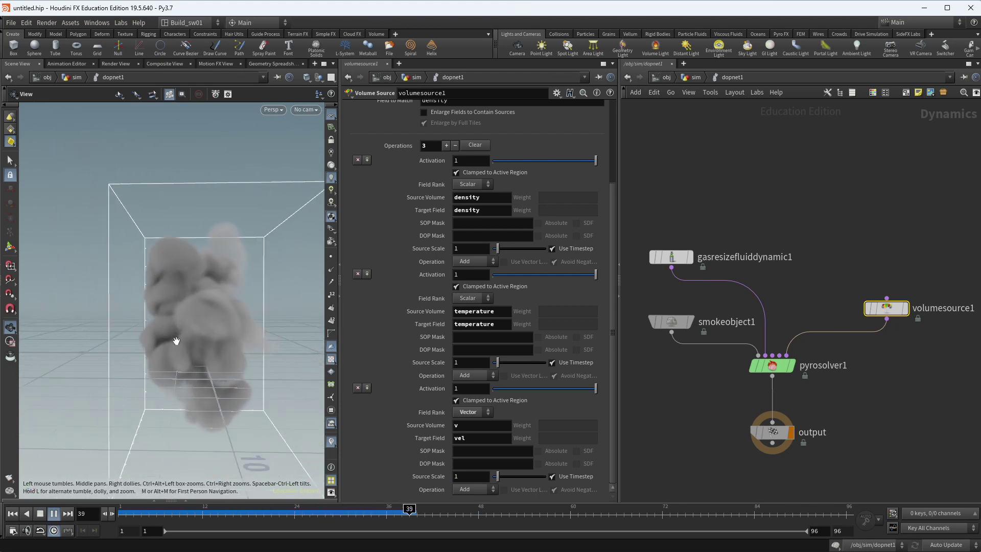
scroll(173, 339, up, 3)
scroll(174, 339, up, 4)
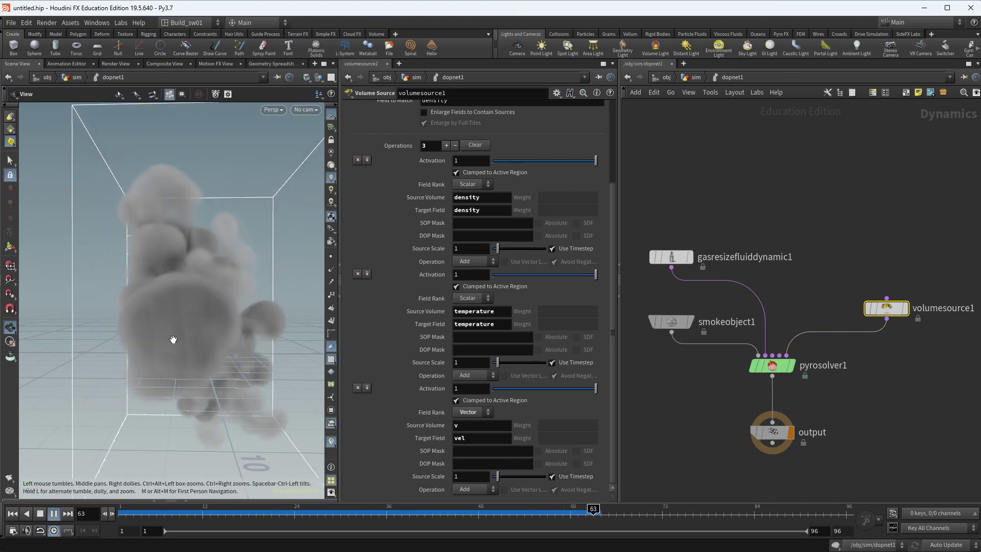
- Review the smoke simulation from several angles, scrubbing through the cached frames up to frame 90
scroll(173, 339, up, 2)
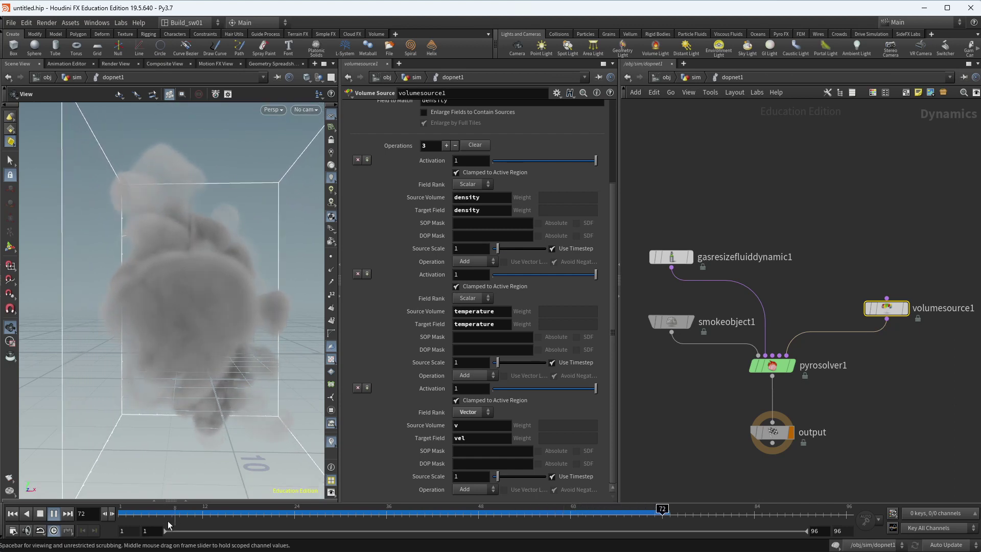
scroll(196, 286, up, 3)
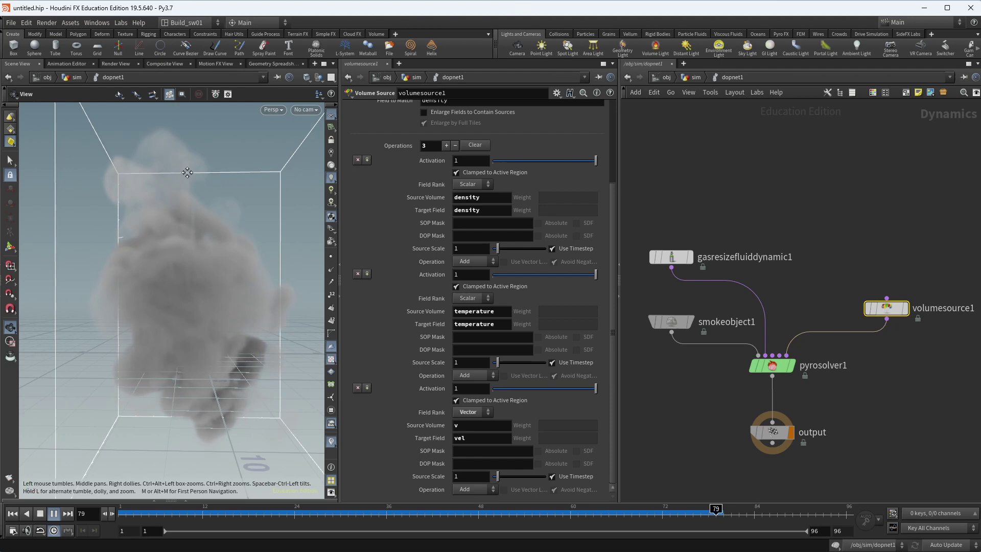
drag(188, 172, 159, 185)
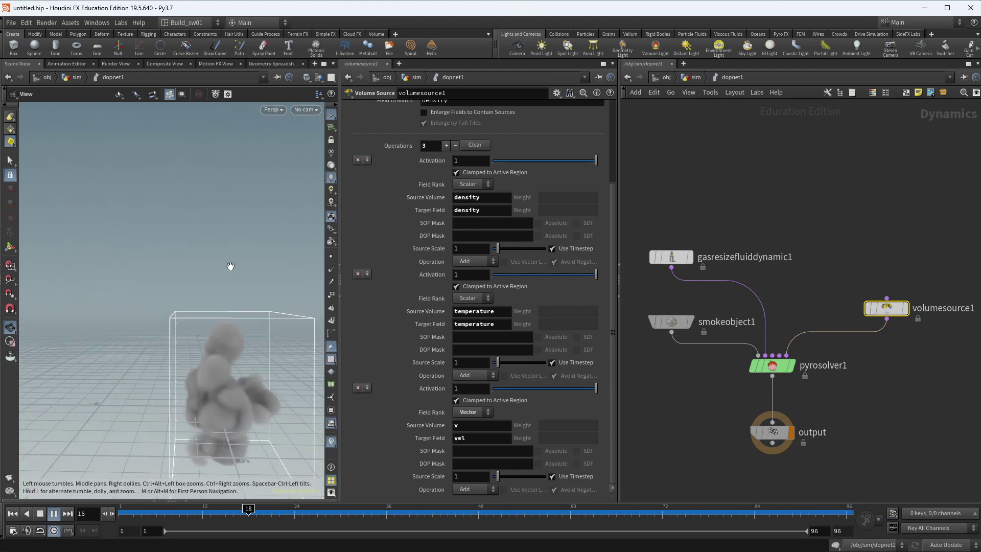
click(616, 512)
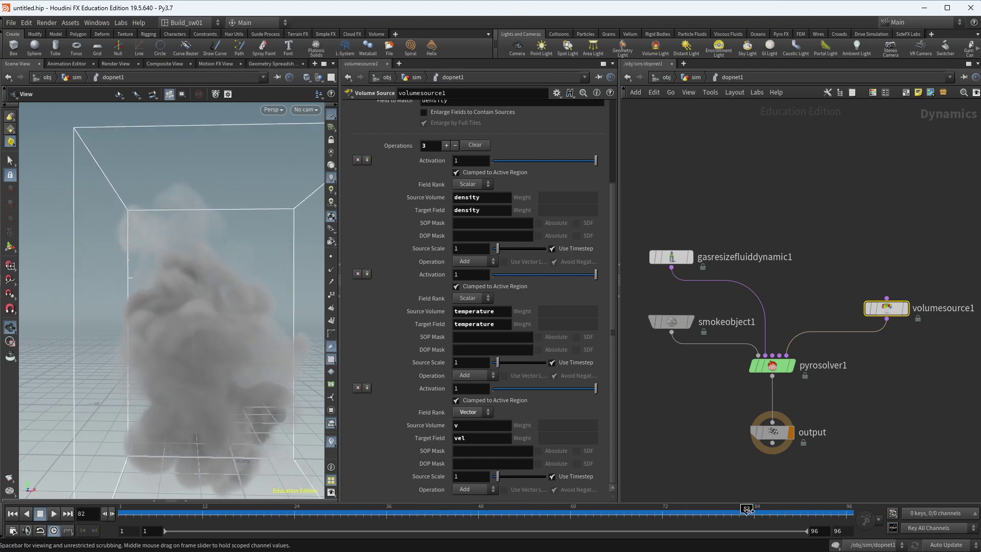
scroll(177, 207, up, 4)
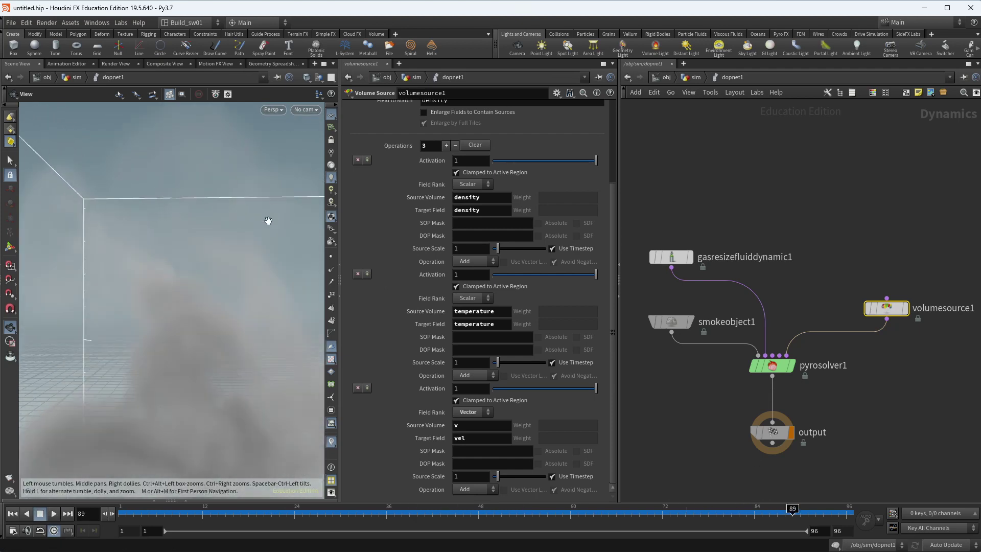
scroll(200, 286, down, 5)
middle_drag(195, 308, 185, 243)
drag(481, 515, 800, 512)
- Examine the Gas Resize Fluid Dynamic settings and the Pyro Solver's shape settings, from dissipation through confinement
click(671, 256)
middle_drag(762, 234, 776, 255)
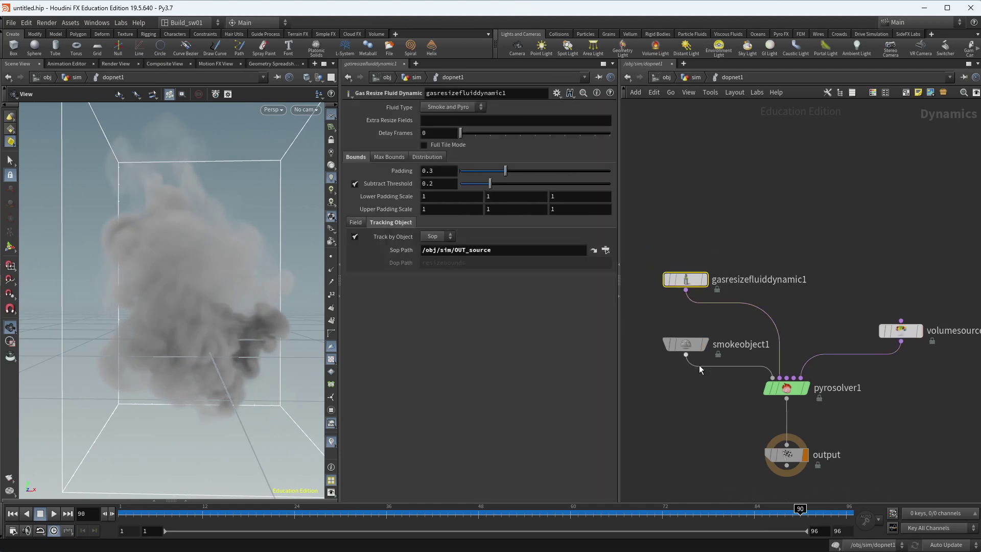
click(787, 388)
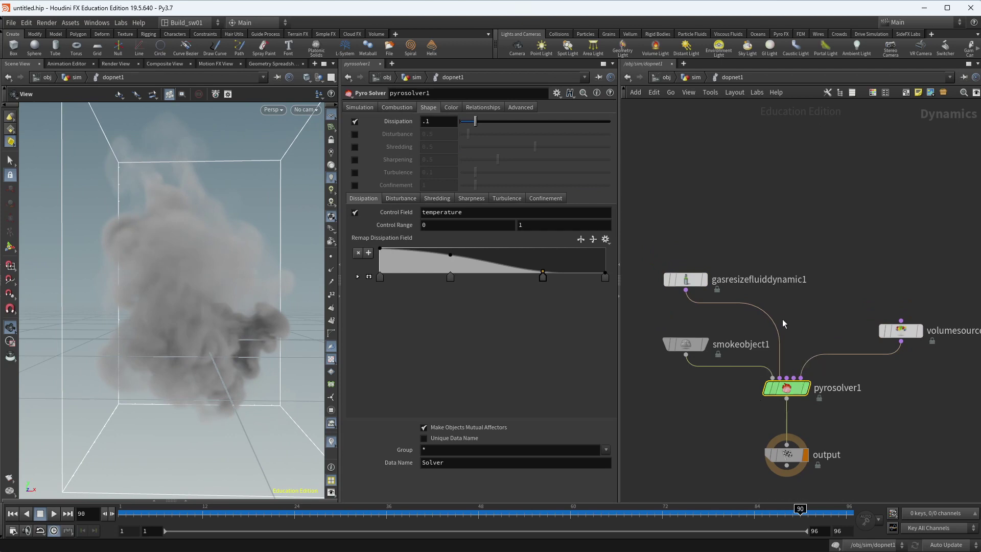
drag(726, 244, 700, 357)
drag(852, 412, 793, 379)
click(399, 199)
click(437, 198)
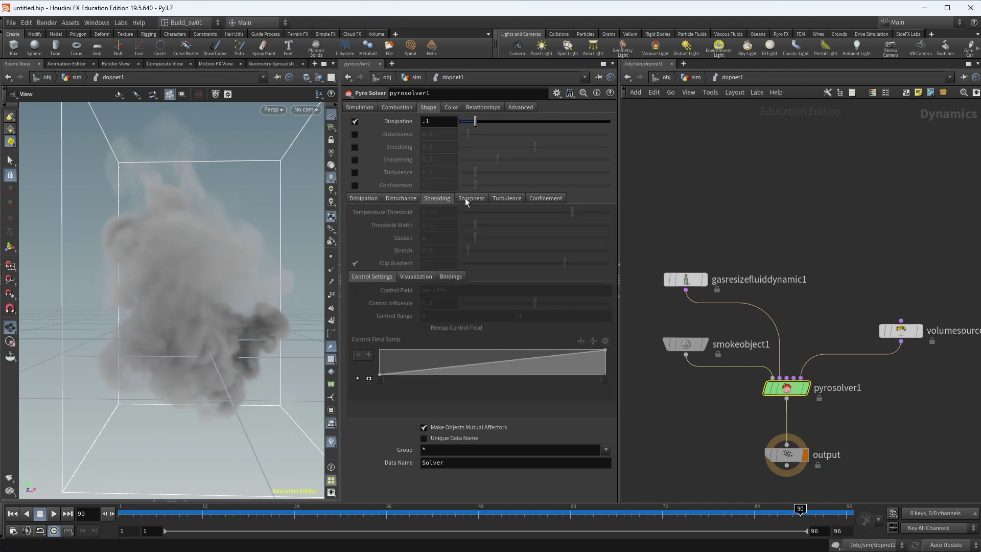
click(469, 198)
click(506, 198)
click(556, 200)
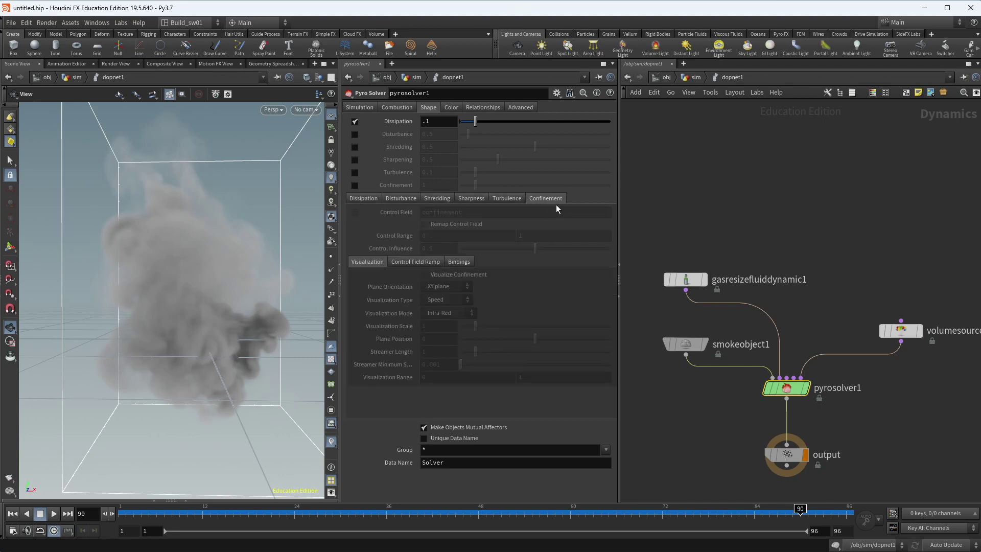
click(364, 198)
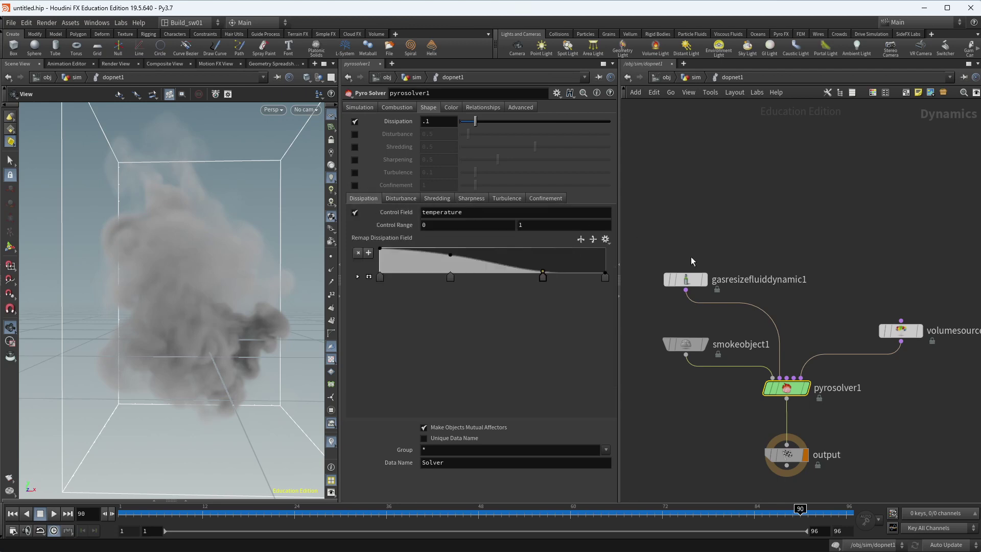
- Move the gasresizefluiddynamic1 and smokeobject1 nodes further away from the pyro solver
drag(726, 244, 681, 363)
mouse_move(685, 276)
mouse_down()
mouse_move(721, 265)
mouse_move(670, 272)
mouse_up()
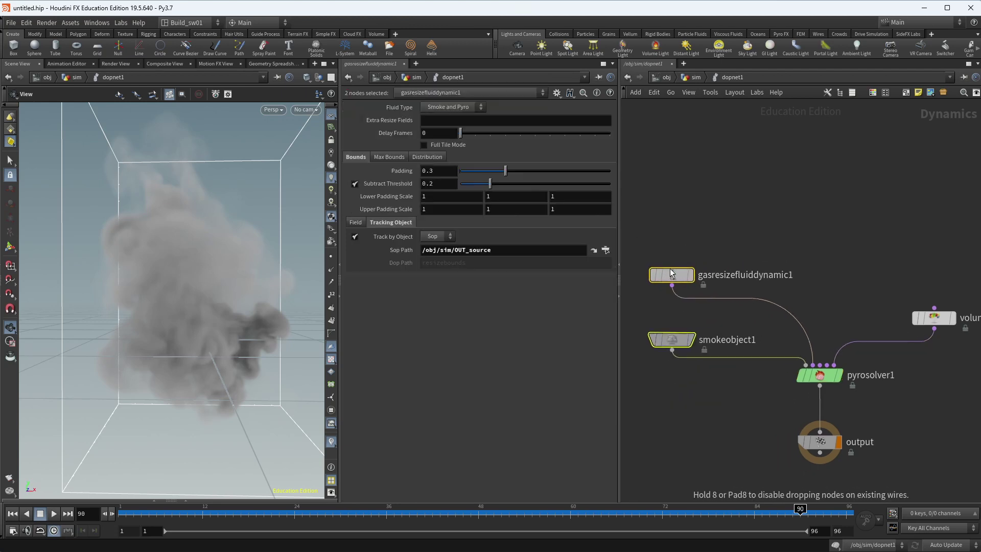
click(671, 272)
- Add a Gas Dissipate node to the DOP network above the gasresizefluiddynamic1 node
key(Tab)
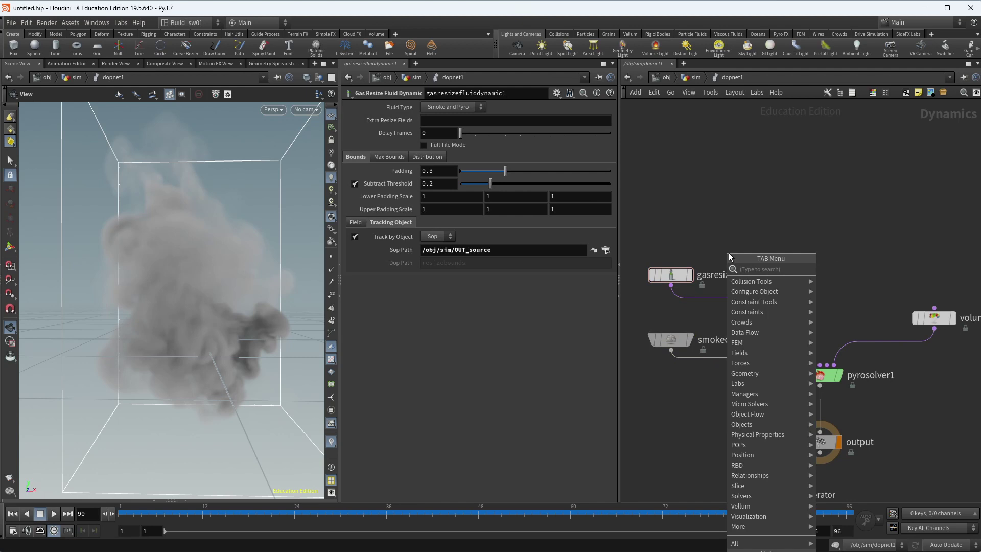
text(di)
key(Down)
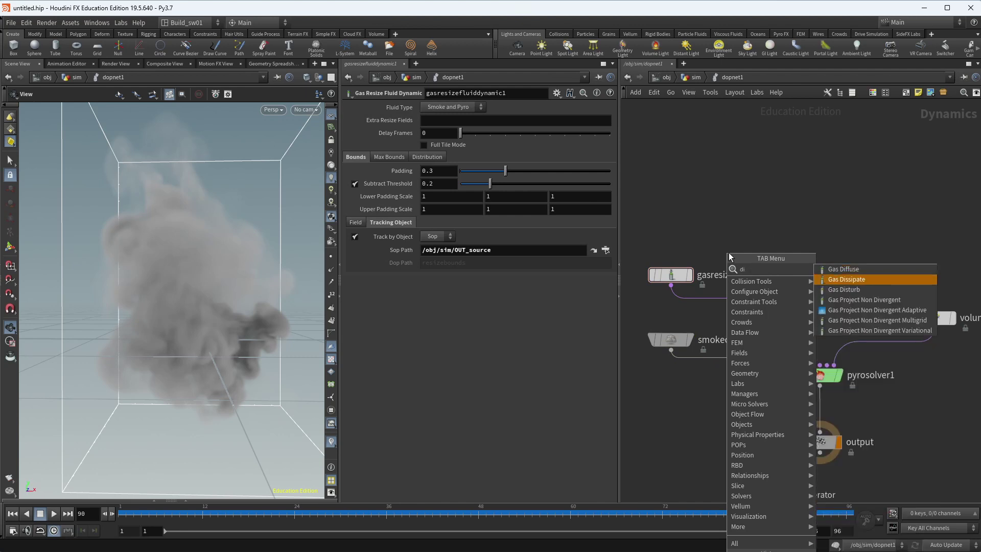
key(Return)
click(728, 252)
mouse_move(729, 253)
mouse_down()
mouse_move(727, 211)
mouse_move(727, 242)
mouse_up()
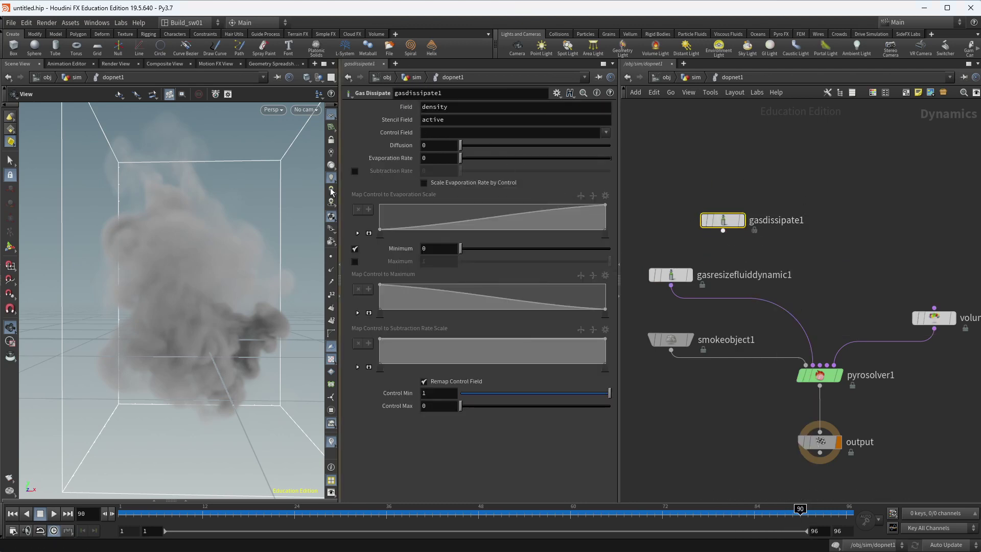
- Connect the Gas Dissipate node to the pyro solver's third input and position it above the resize node
click(820, 375)
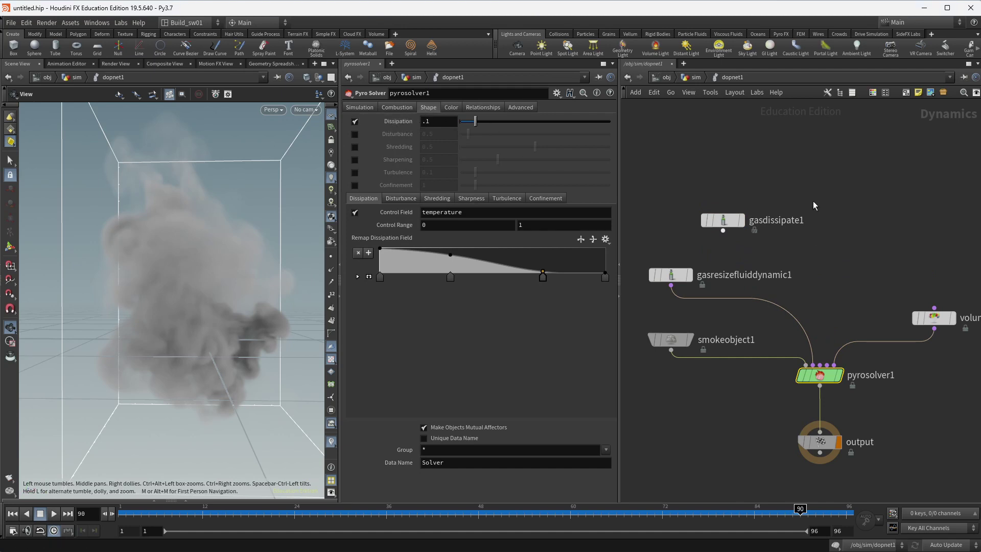
click(722, 220)
drag(723, 231, 820, 371)
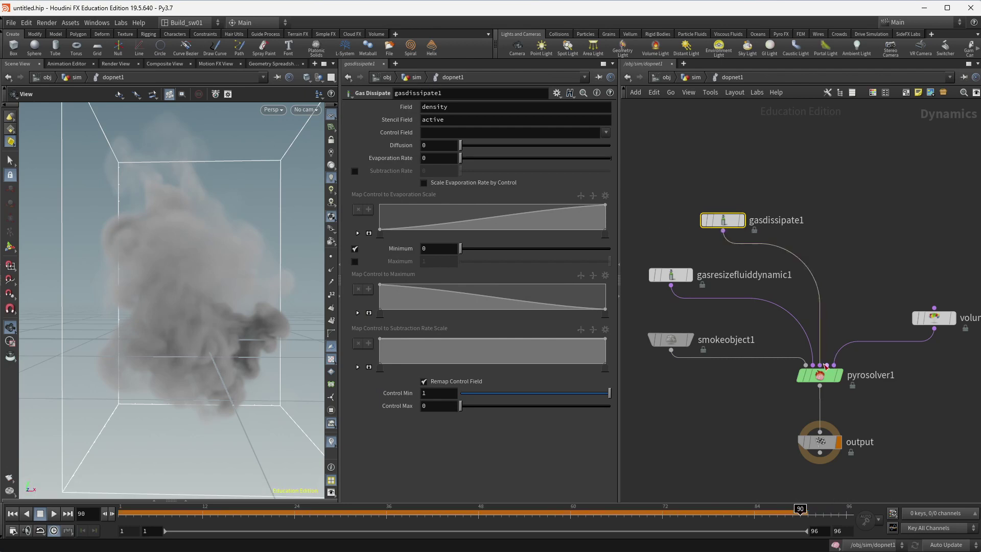
drag(721, 221, 695, 210)
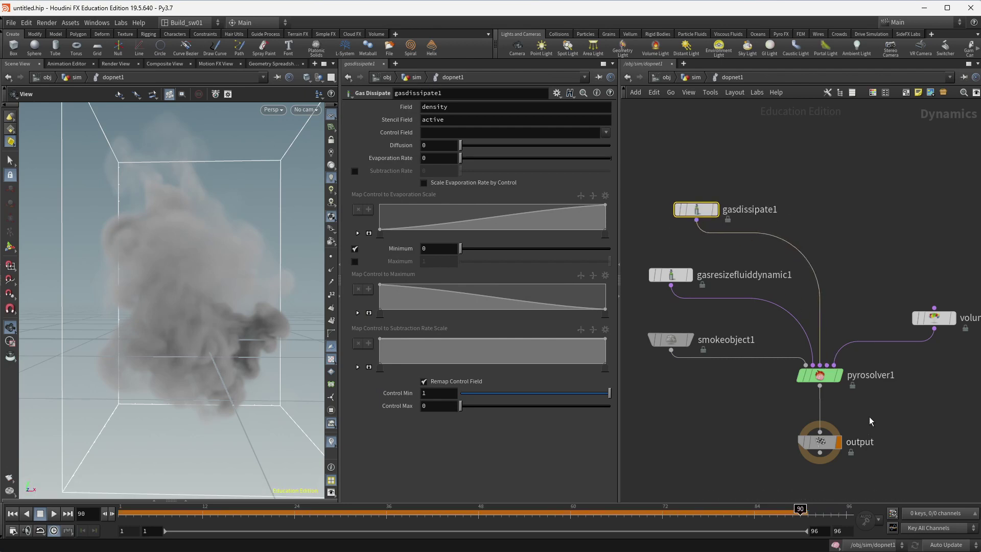
- Compare the pyro solver's built-in dissipation settings with the Gas Dissipate parameters and return the timeline to frame 1
click(819, 376)
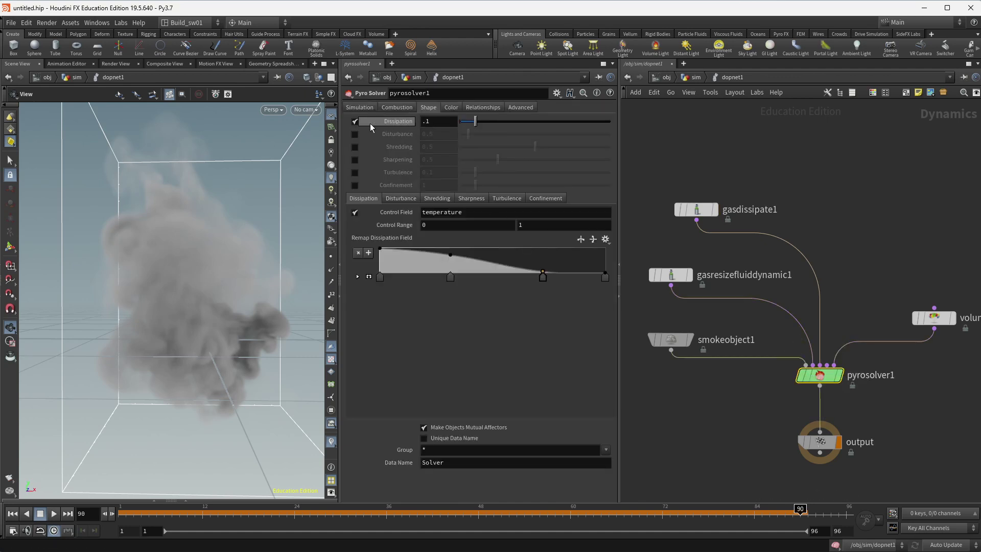
click(696, 210)
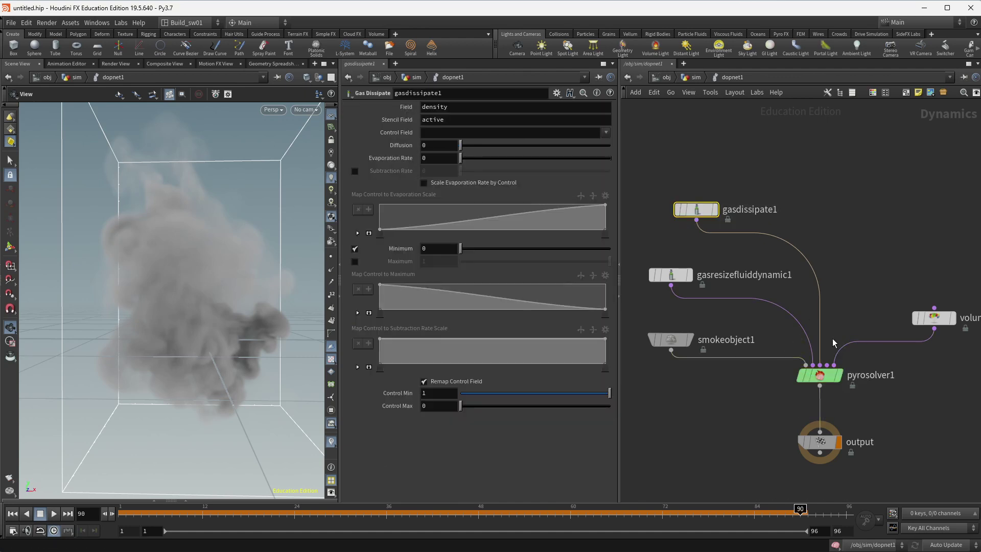
click(819, 376)
key(ctrl+Up)
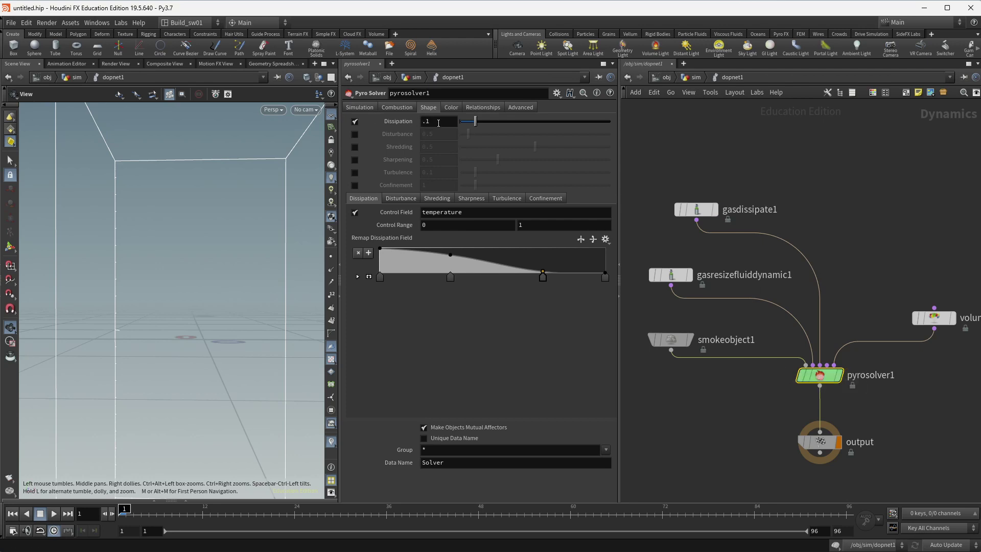
- Align the Gas Dissipate node directly above gasresizefluiddynamic1 and recheck the pyro solver's dissipation setting
drag(691, 214, 666, 210)
mouse_move(679, 214)
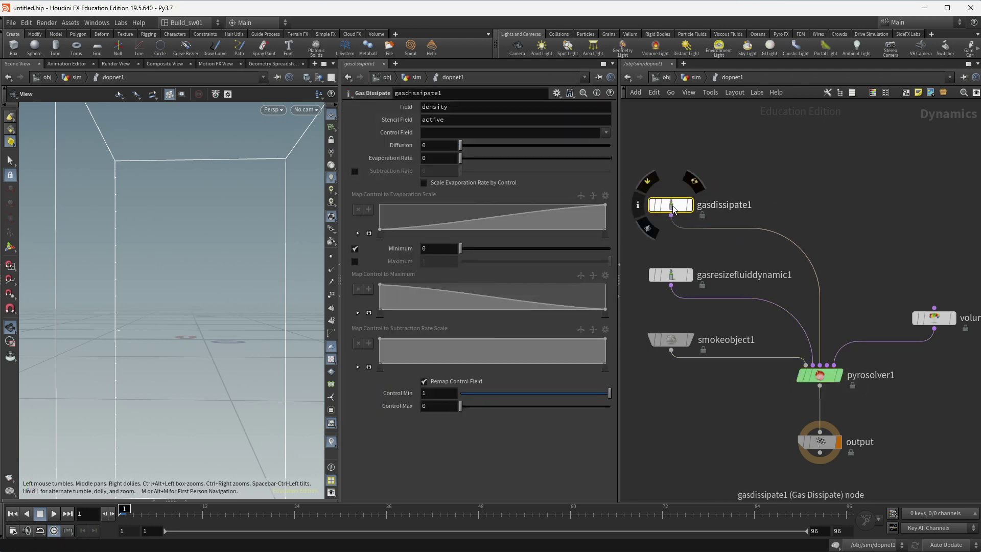
click(815, 376)
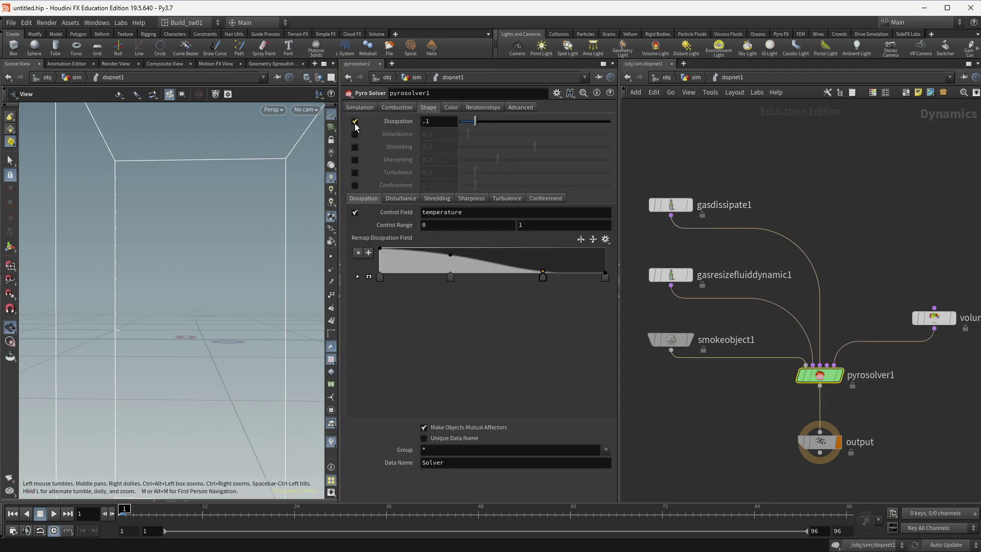
drag(758, 160, 660, 223)
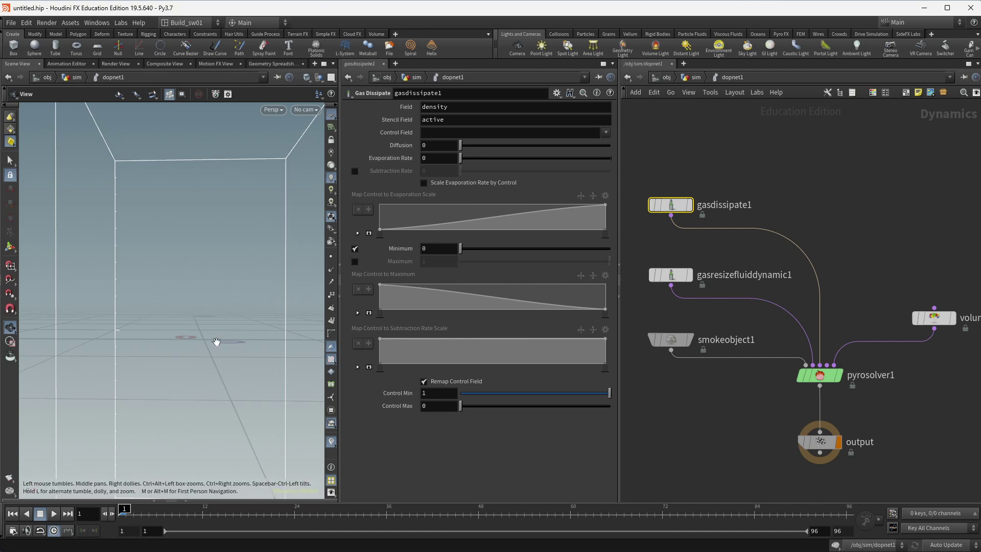
- Set the Gas Dissipate evaporation rate to 0.9 and play the simulation
scroll(215, 339, down, 2)
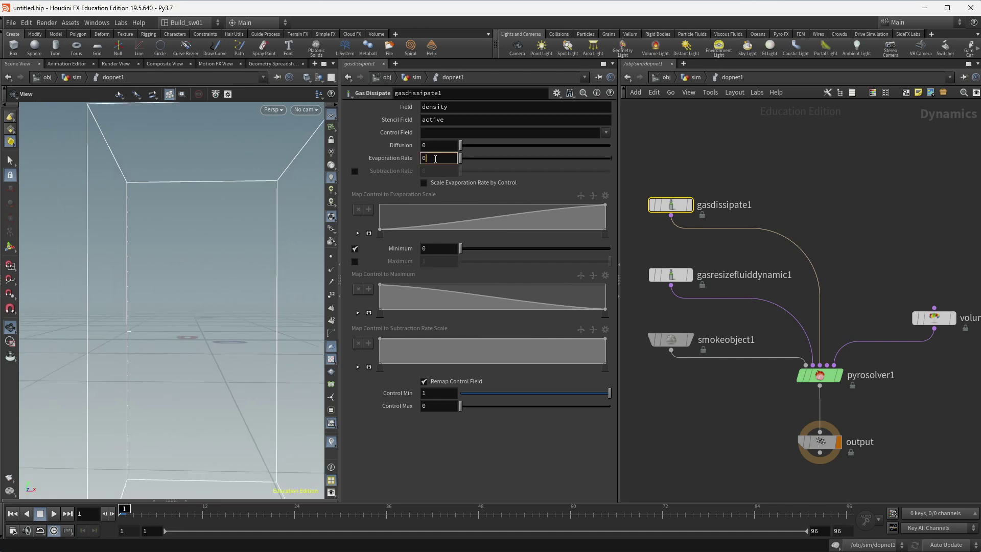
key(Return)
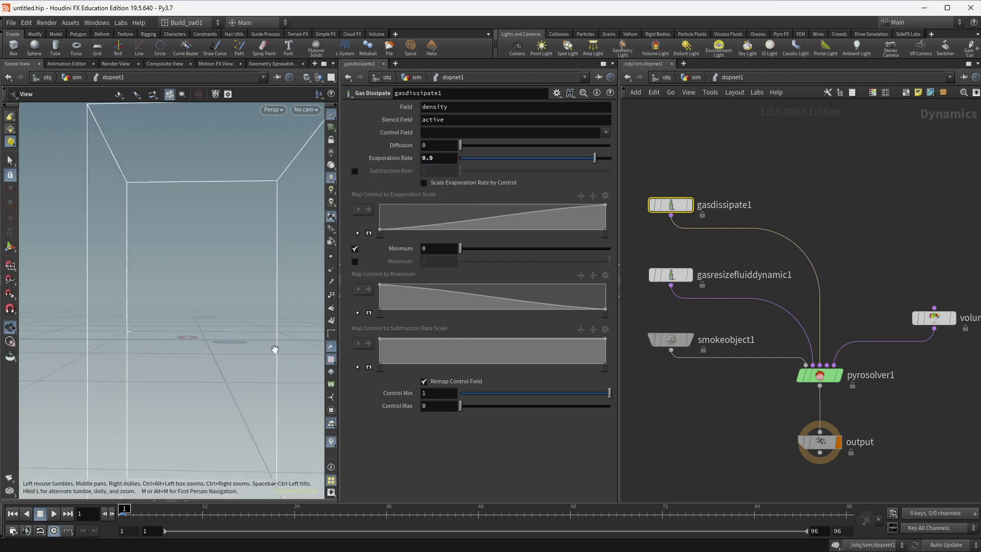
click(52, 513)
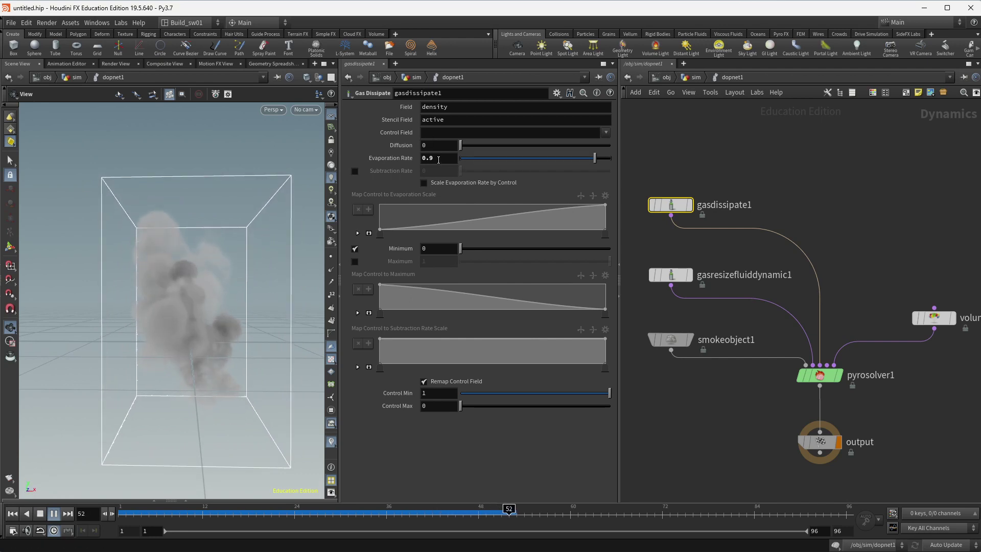
- Scrub and replay the cached frames to examine how the smoke dissipates over time
click(293, 511)
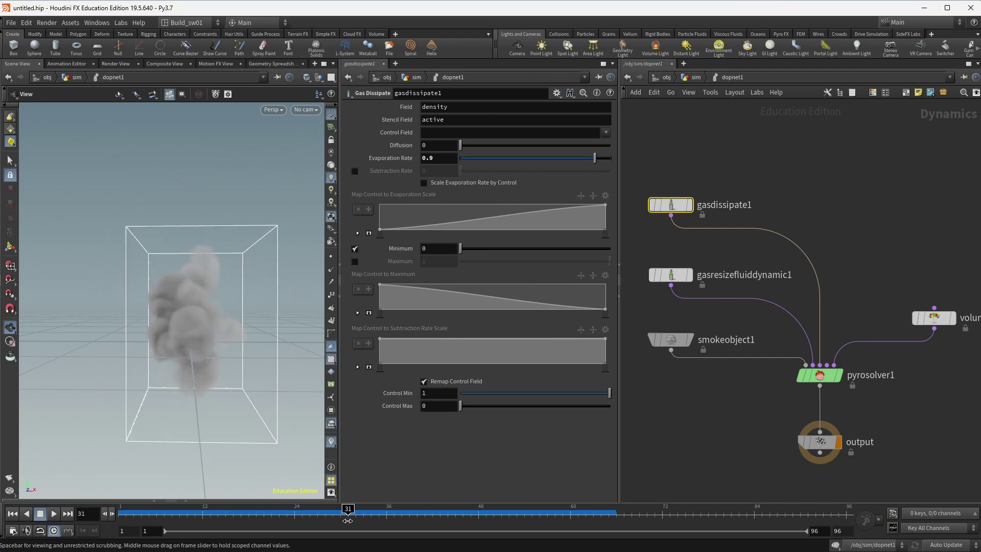
click(53, 514)
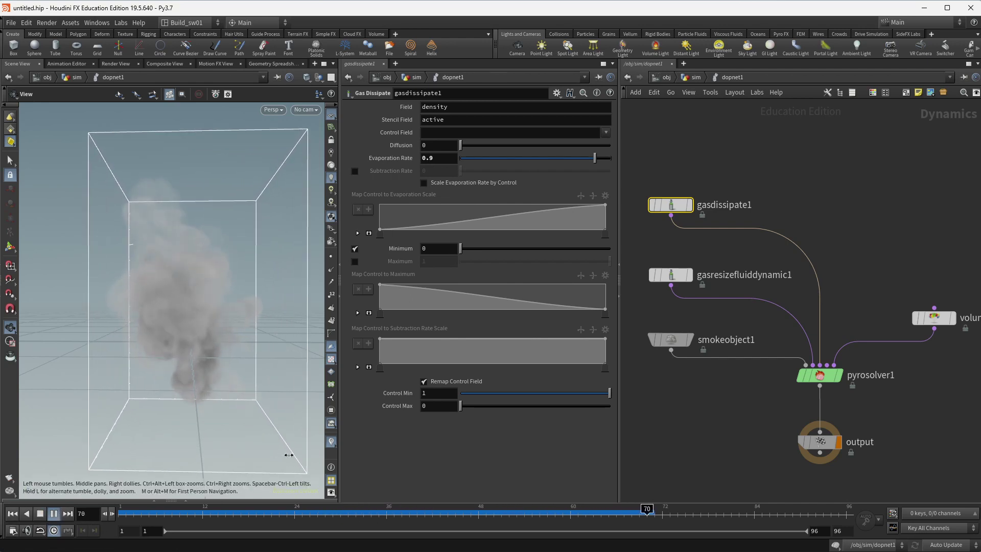
drag(295, 513, 386, 511)
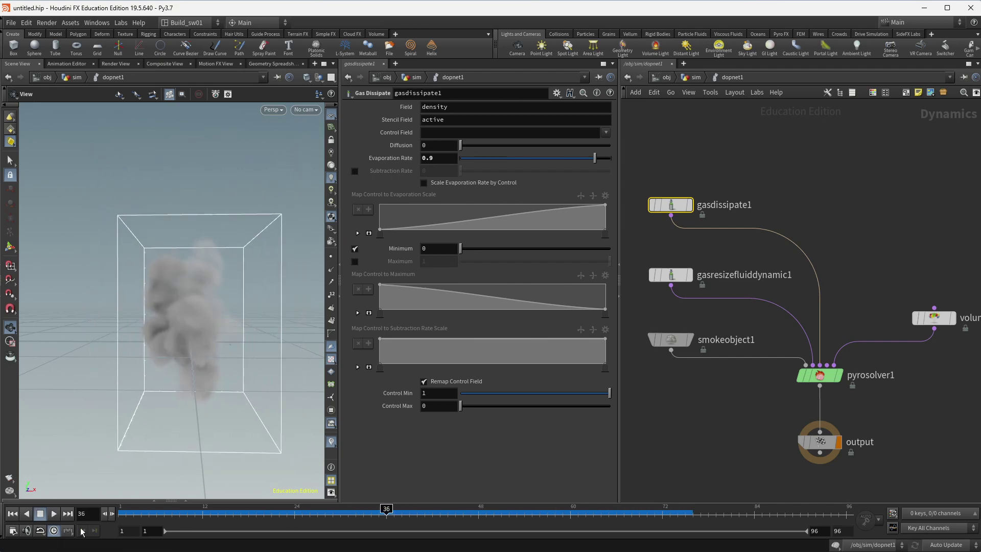
click(54, 514)
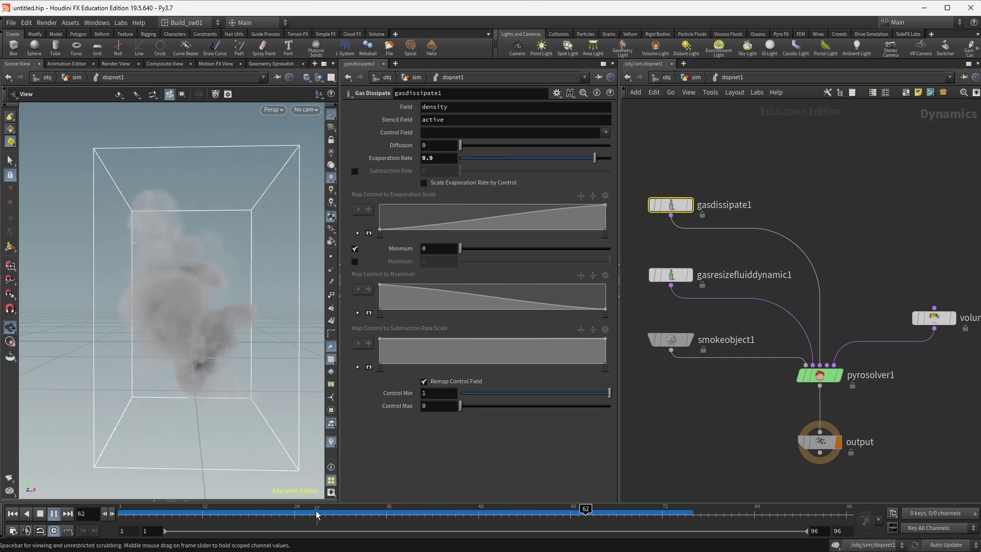
drag(320, 514, 609, 513)
- Try an evaporation rate of 1 on the Gas Dissipate node and replay the simulation
click(439, 158)
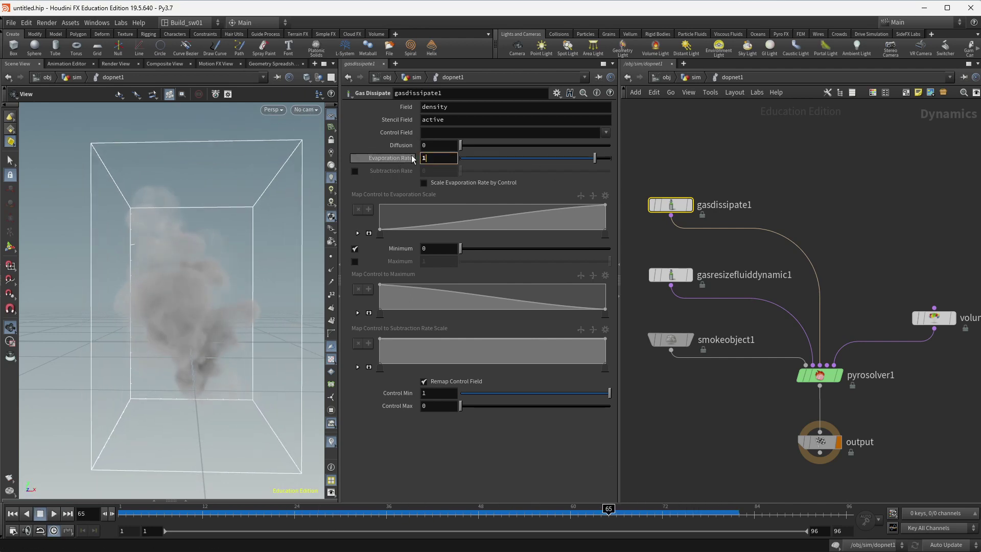
text(1)
key(Return)
click(54, 512)
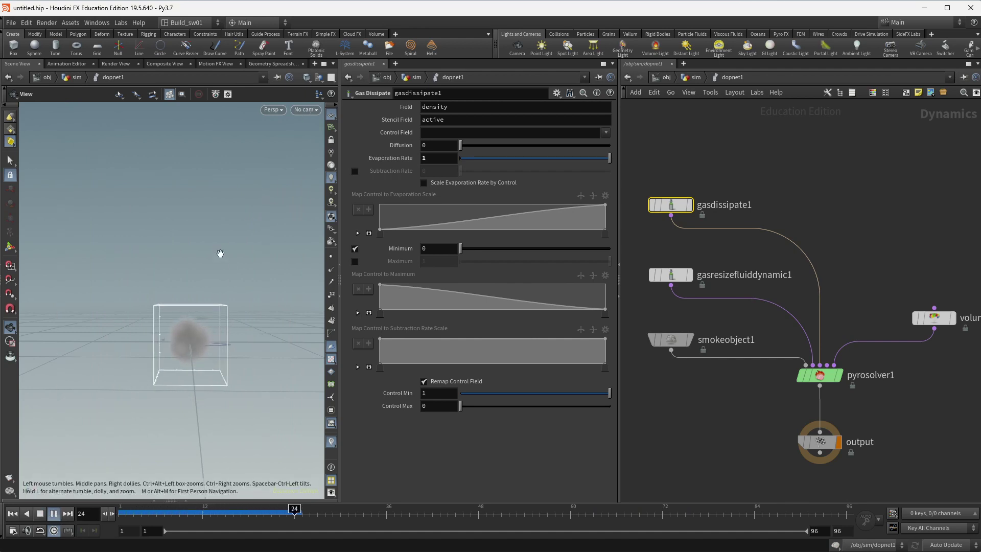
click(235, 513)
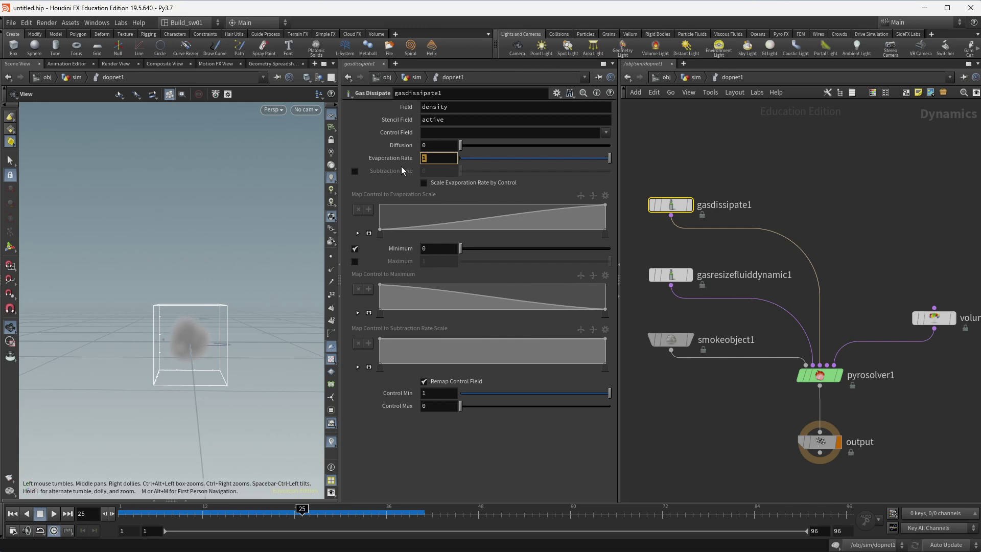
- Set the evaporation rate back to .9 and replay the simulation from the first frame
text(.9)
key(Return)
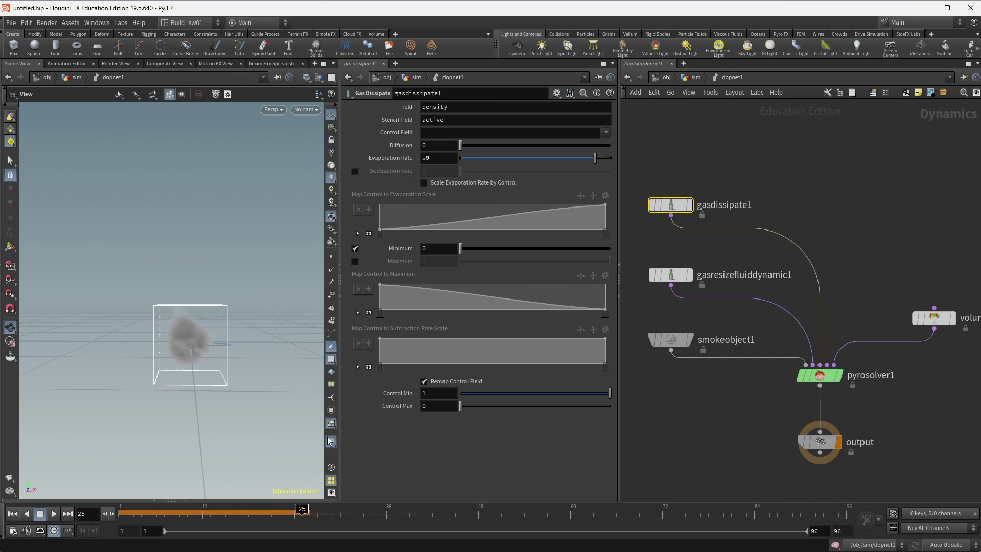
click(12, 513)
click(54, 513)
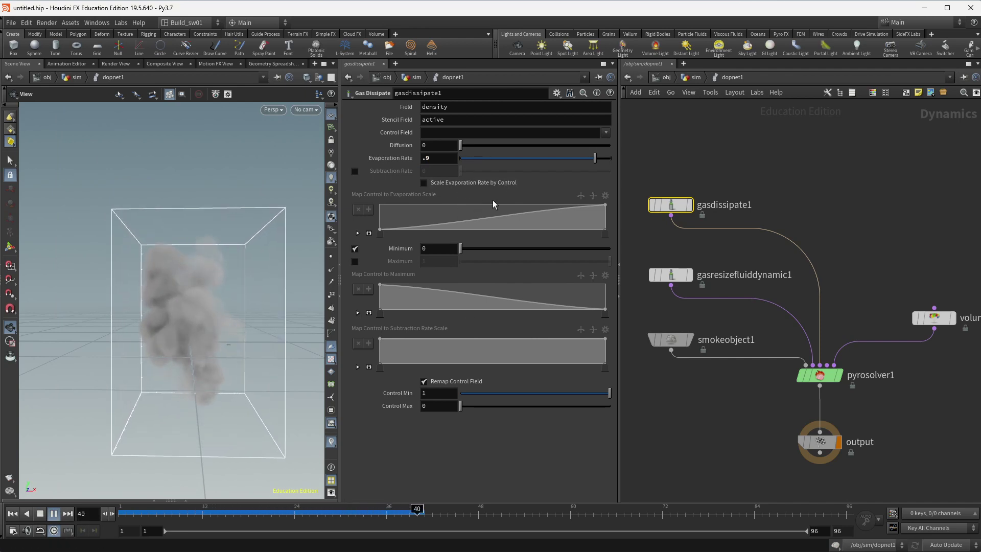
- Enable scaling the evaporation rate by control, add a full-height point near the evaporation scale ramp's start, and replay the simulation
click(373, 513)
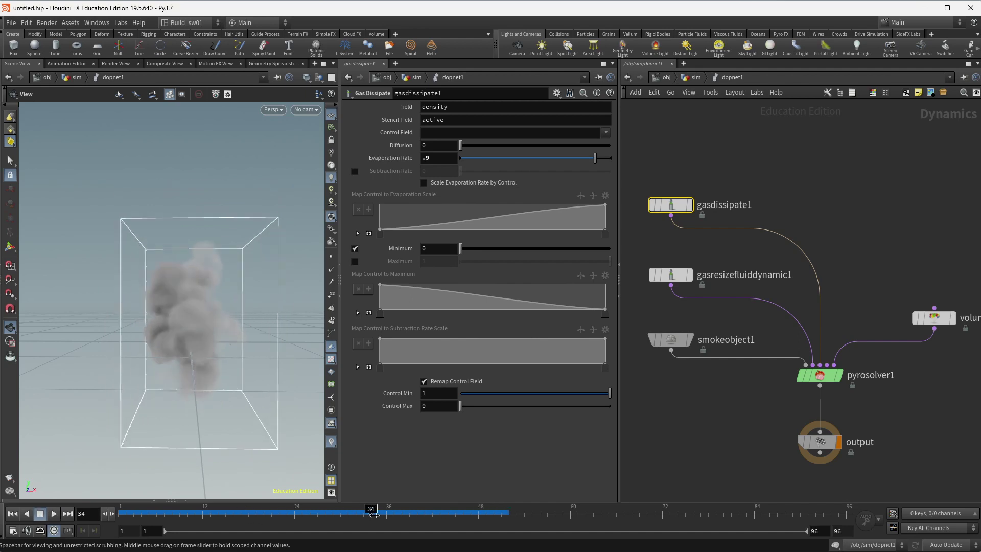
click(465, 181)
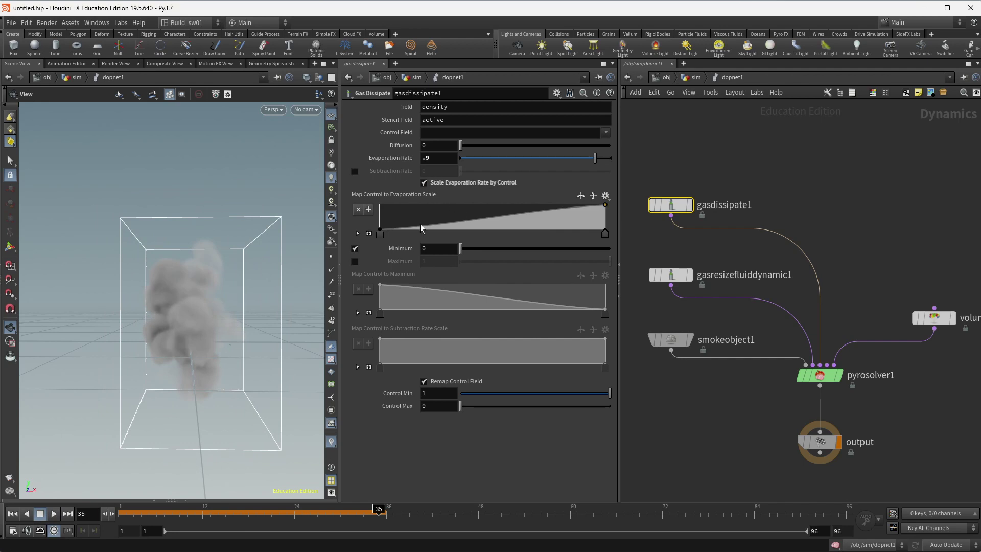
drag(420, 225, 402, 209)
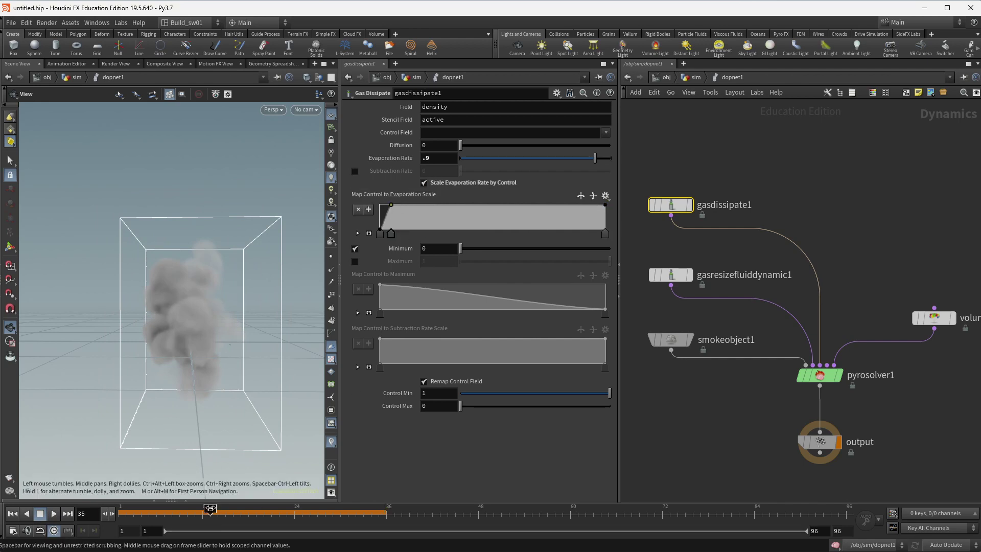
click(13, 514)
click(54, 514)
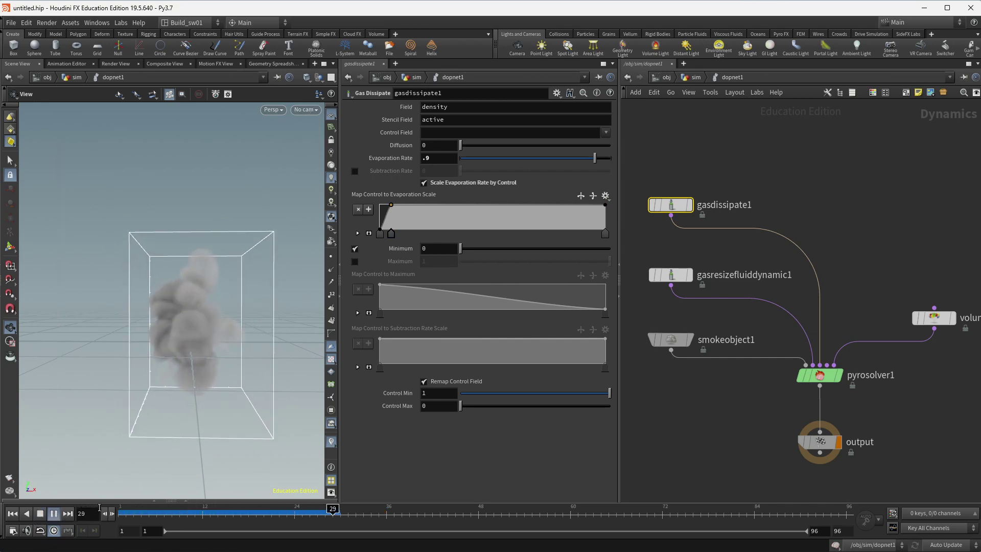
click(13, 514)
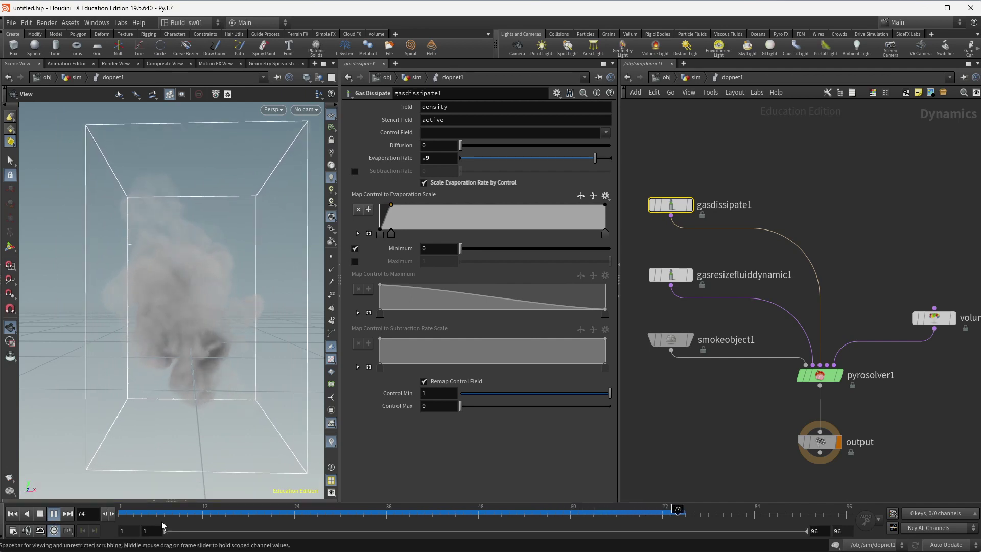
click(127, 517)
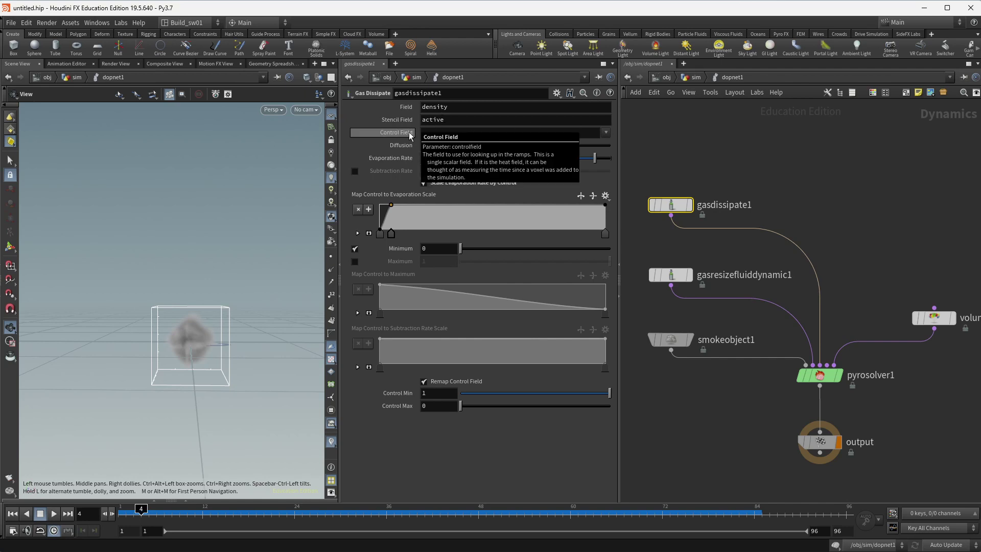
- Set the Gas Dissipate control field to heat and replay the simulation from the first frame, inspecting the smoke up close
click(605, 132)
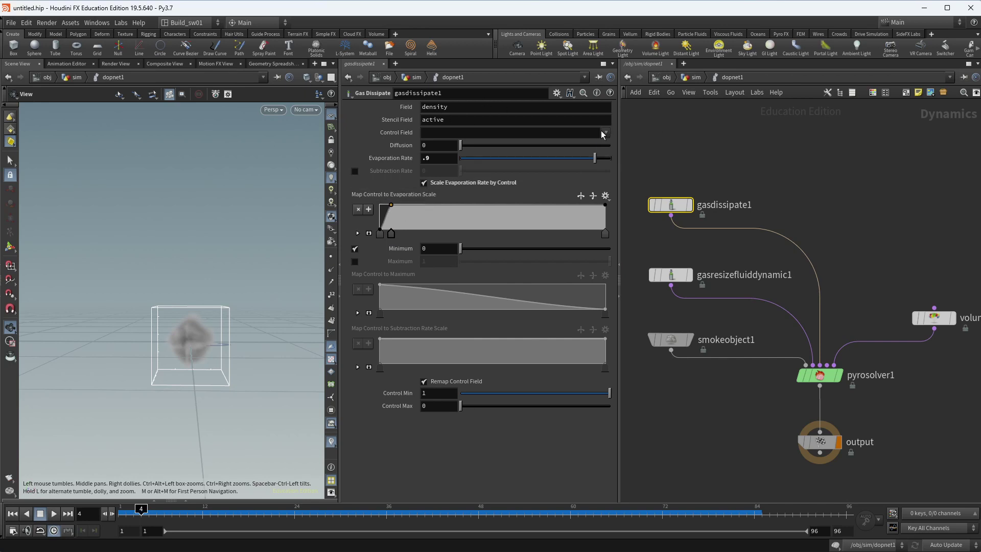
click(615, 145)
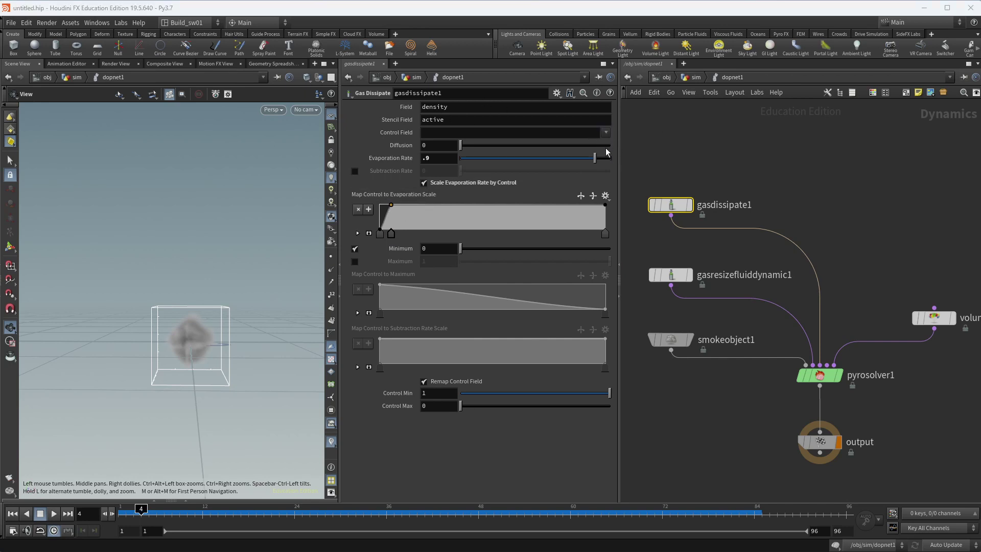
drag(152, 515, 76, 514)
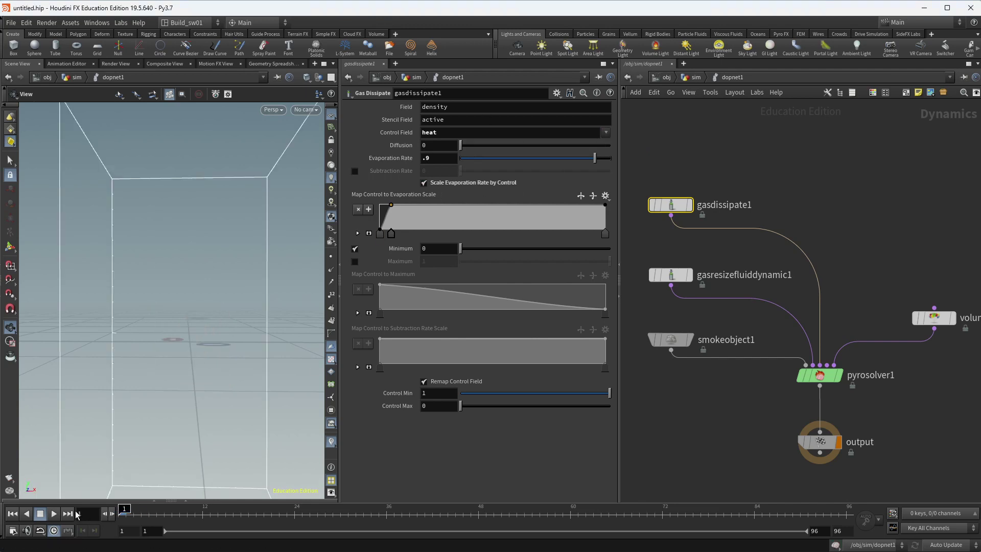
click(53, 513)
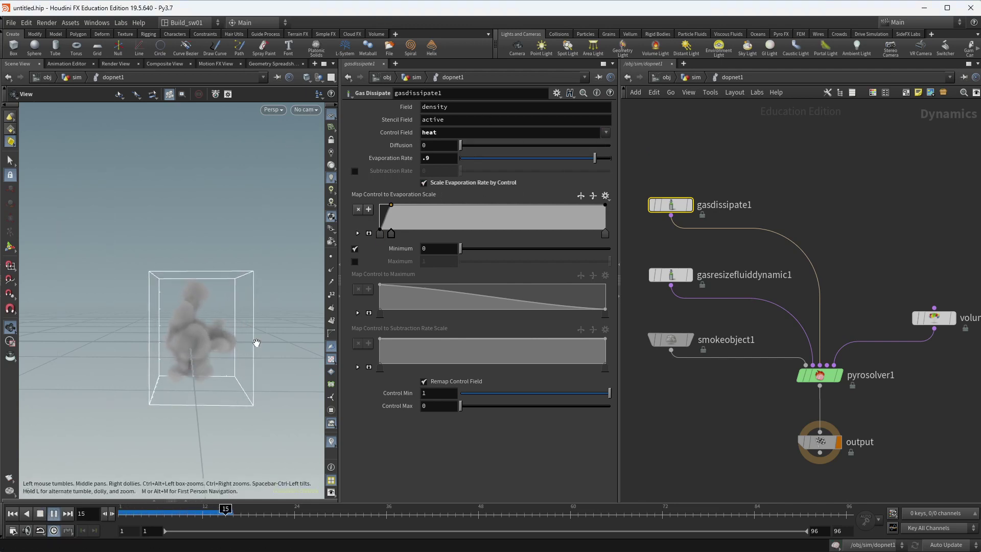
scroll(212, 322, up, 5)
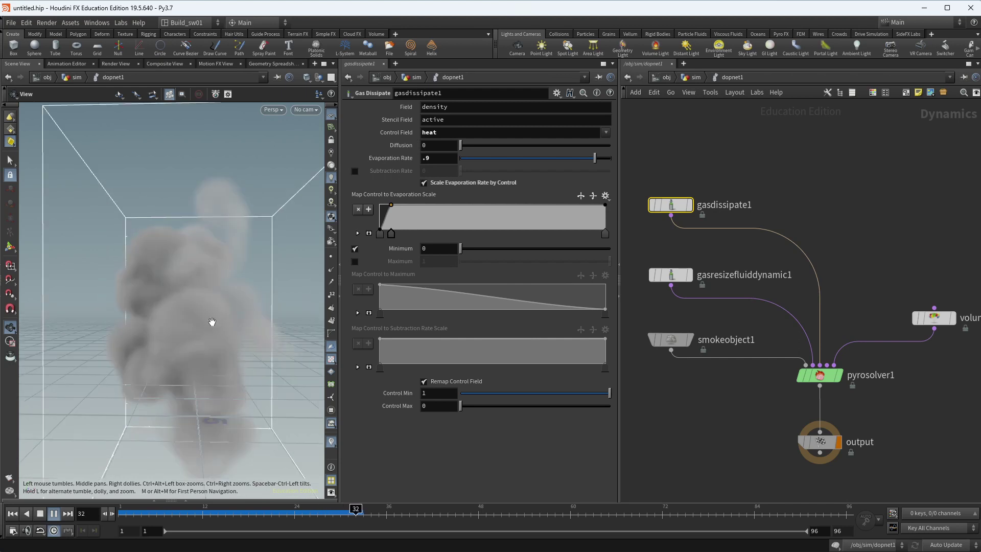
scroll(222, 327, down, 2)
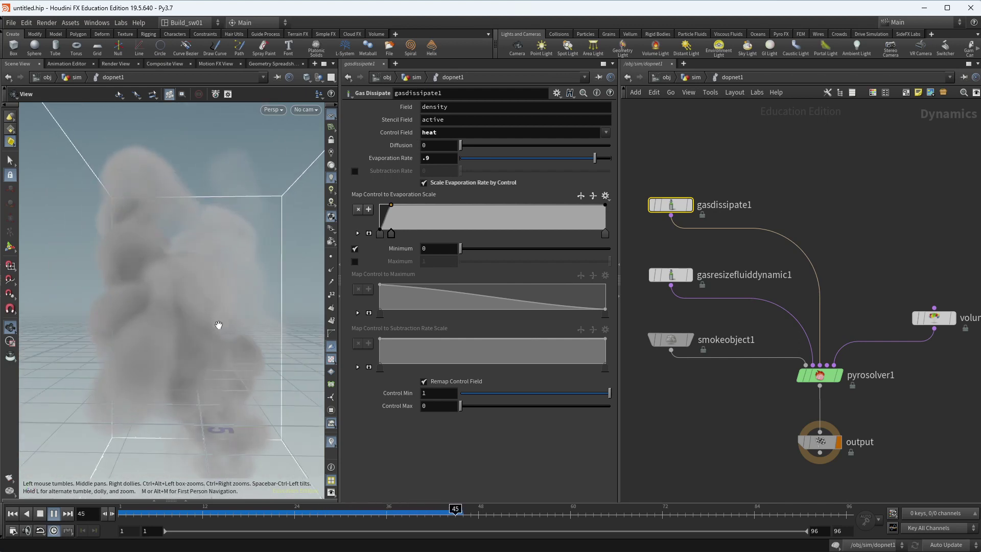
scroll(226, 330, up, 2)
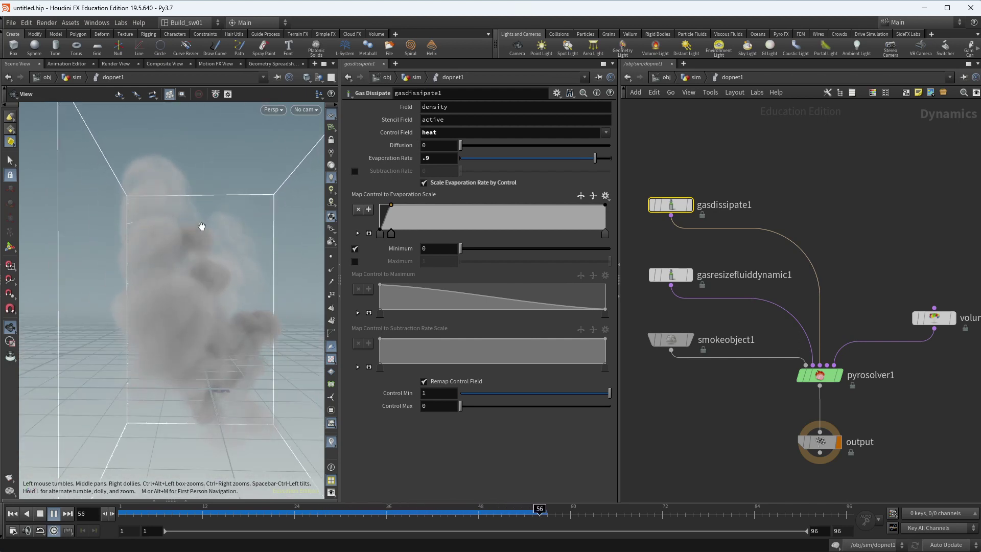
scroll(165, 131, up, 2)
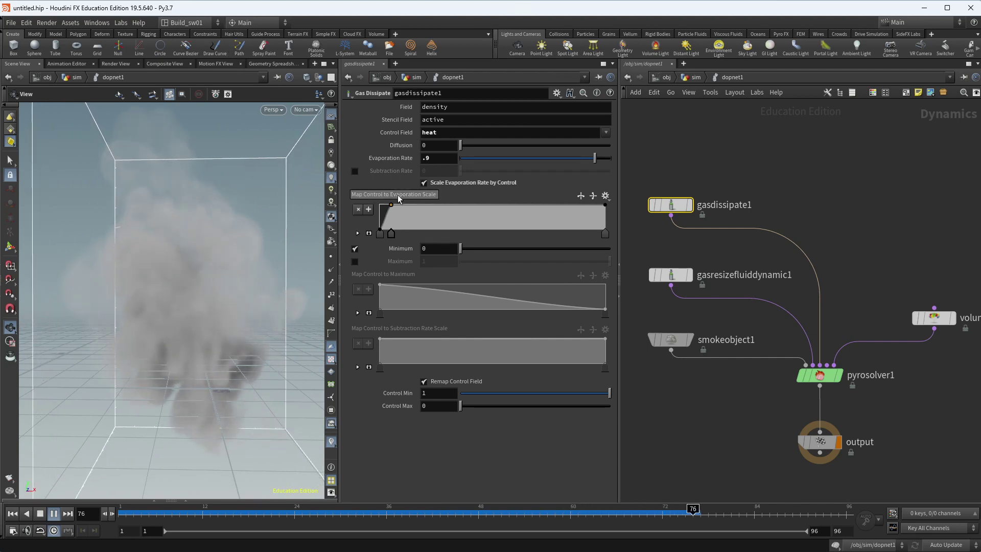
- Try temperature as the control field, return it to heat, and review the early frames
click(605, 133)
click(618, 154)
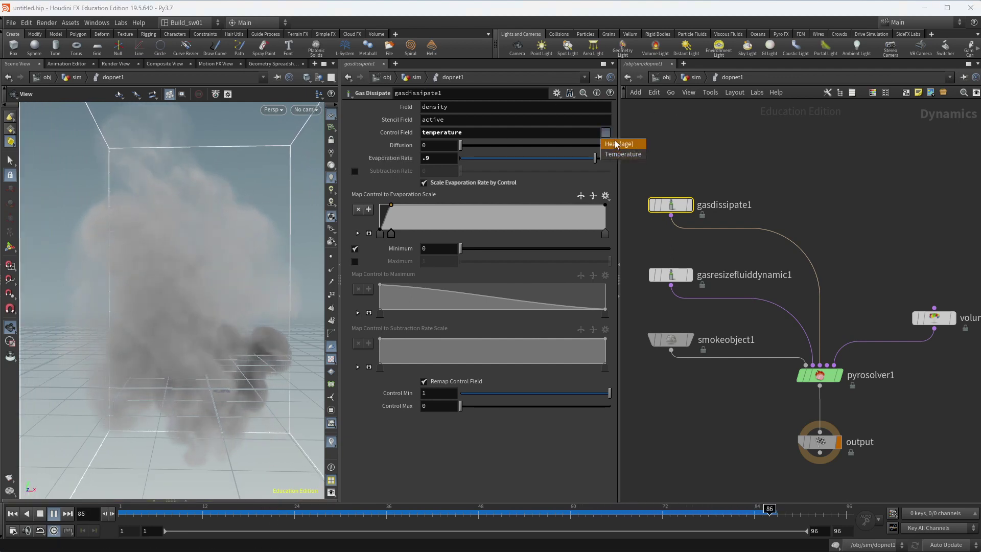
click(616, 148)
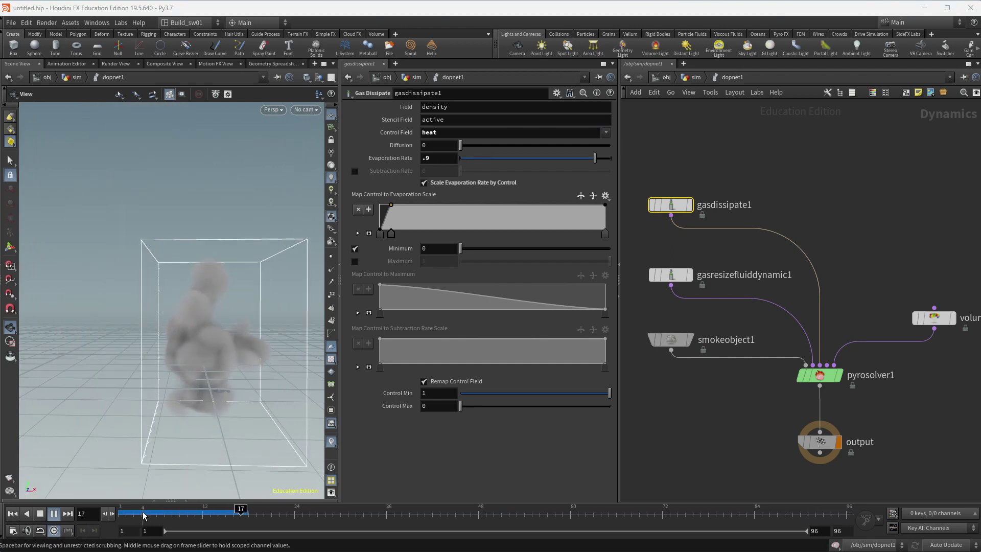
drag(143, 515, 164, 512)
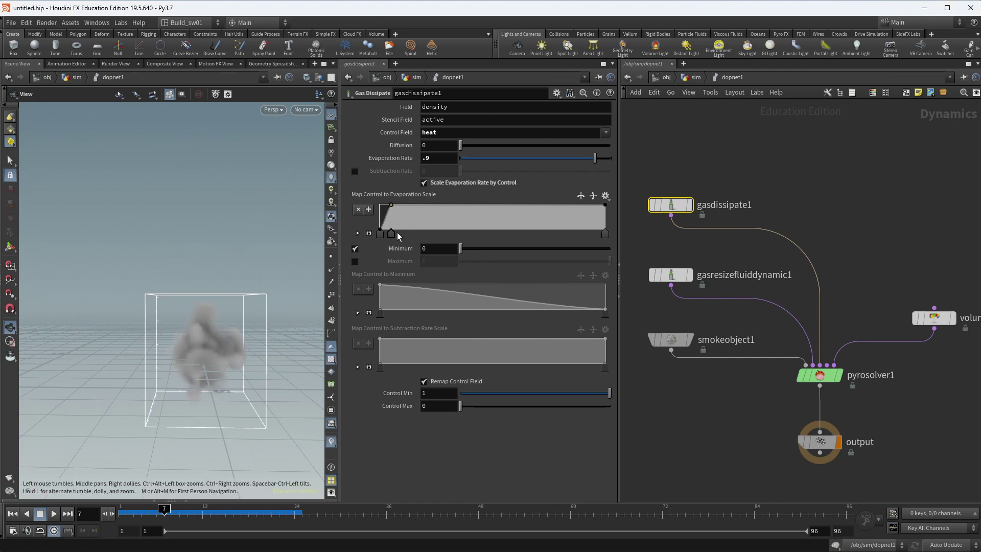
- Try moving the evaporation scale ramp's inner point to about the middle and replay the simulation from frame 1
key(ctrl+Up)
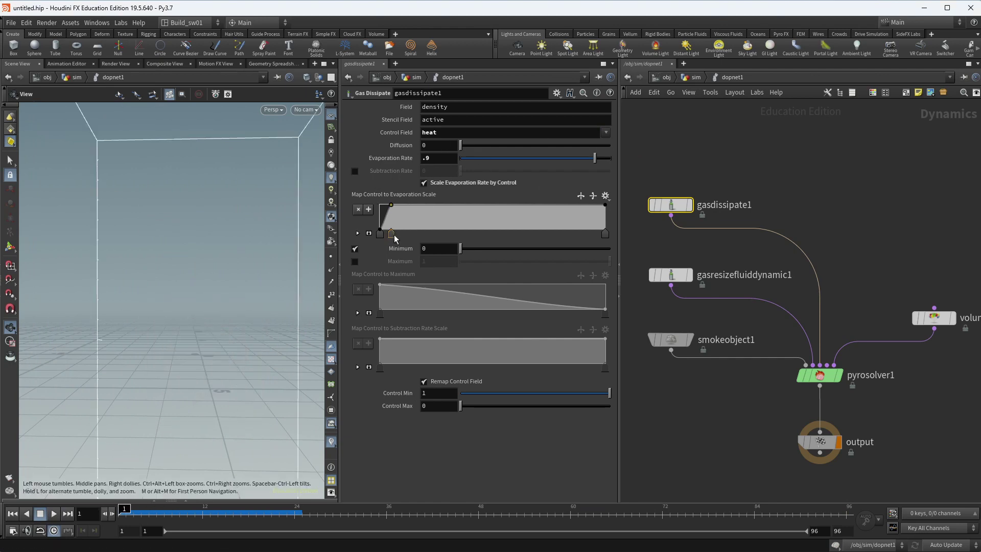
drag(395, 238, 489, 238)
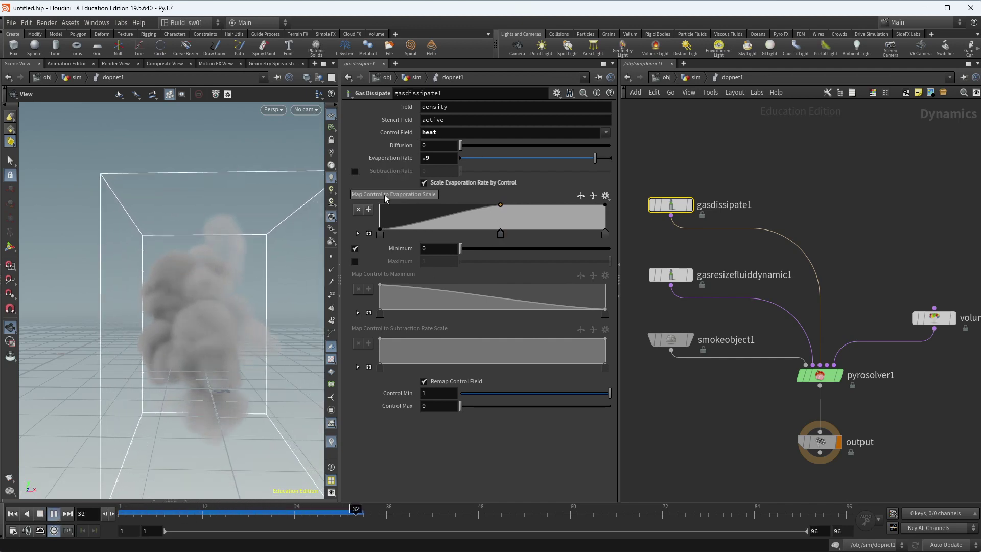
click(12, 514)
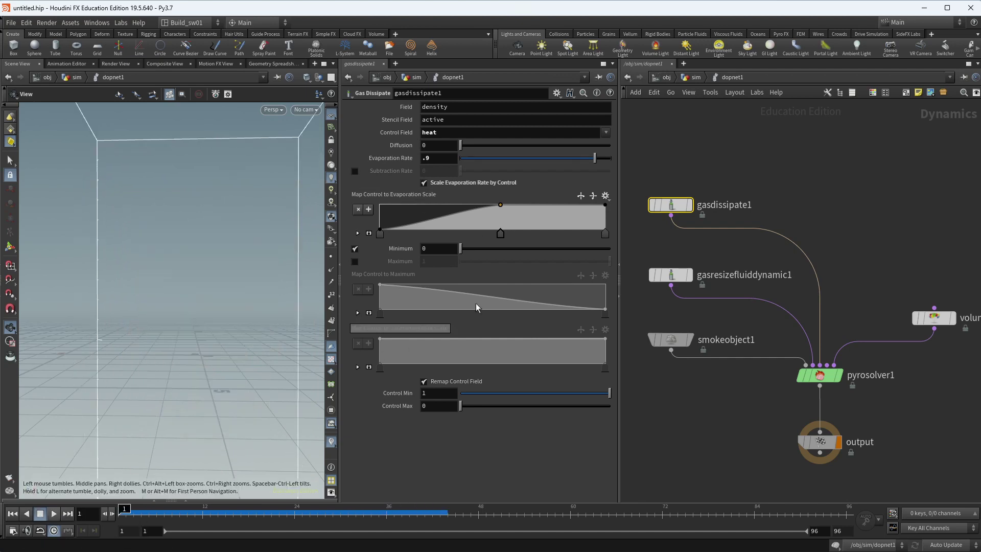
- Try moving the ramp's inner point close to the start for a steep rise and replay the simulation
drag(501, 238, 417, 238)
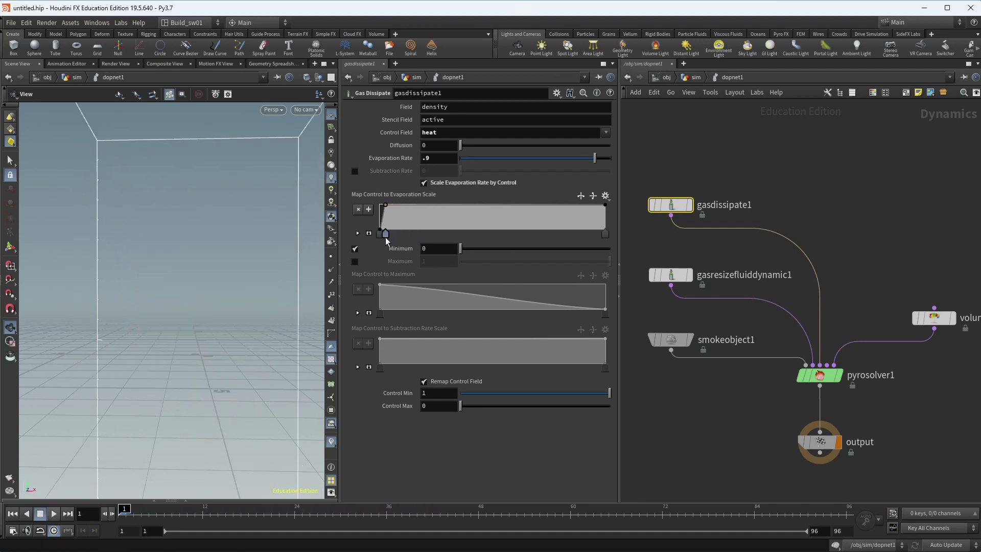
click(55, 513)
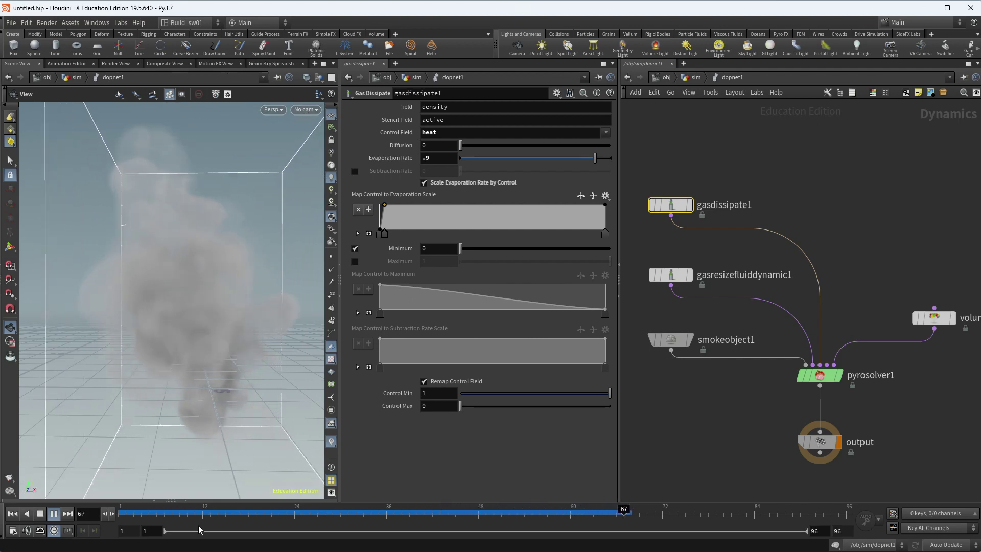
click(13, 513)
- Move the evaporation scale ramp's inner point almost to the end, replay the simulation, and scrub through the cached frames
drag(385, 234, 599, 233)
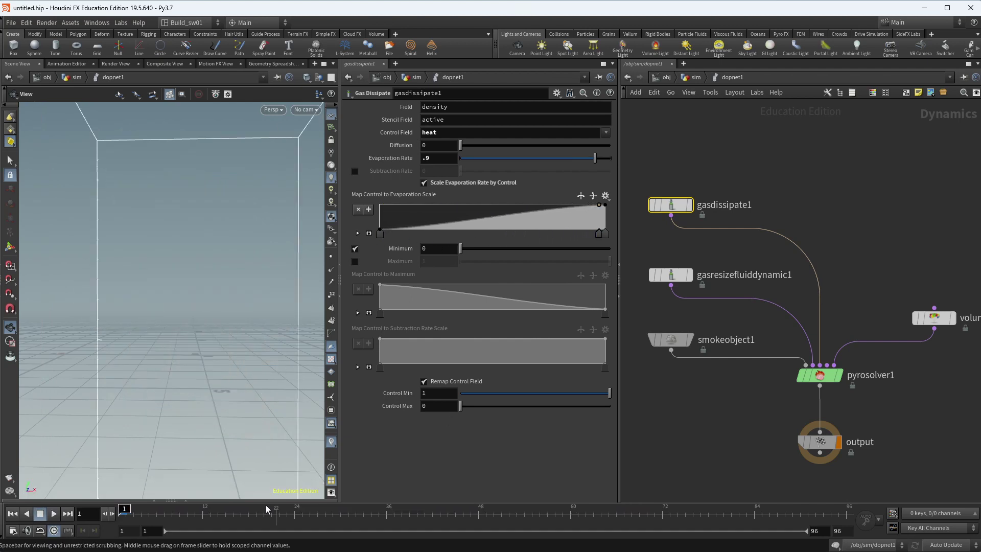
click(56, 514)
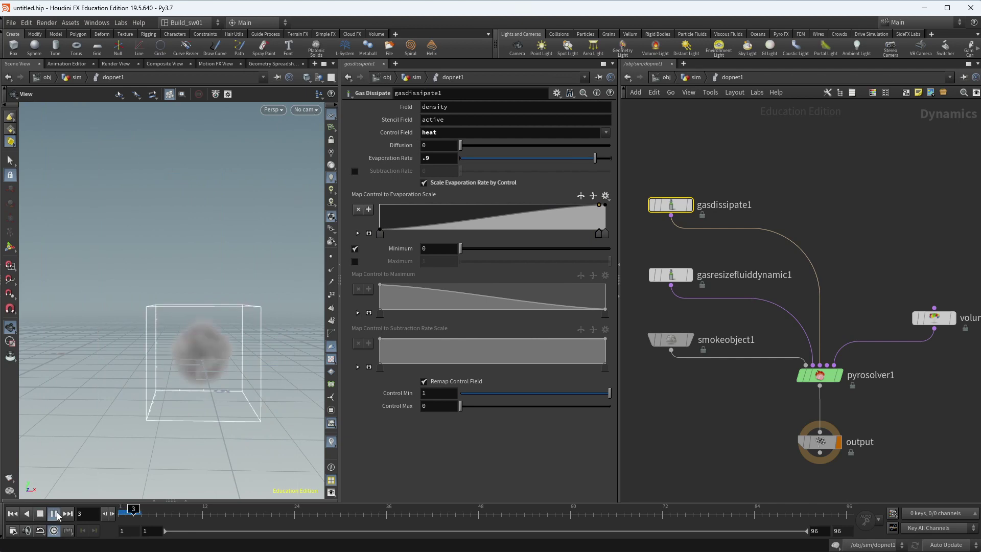
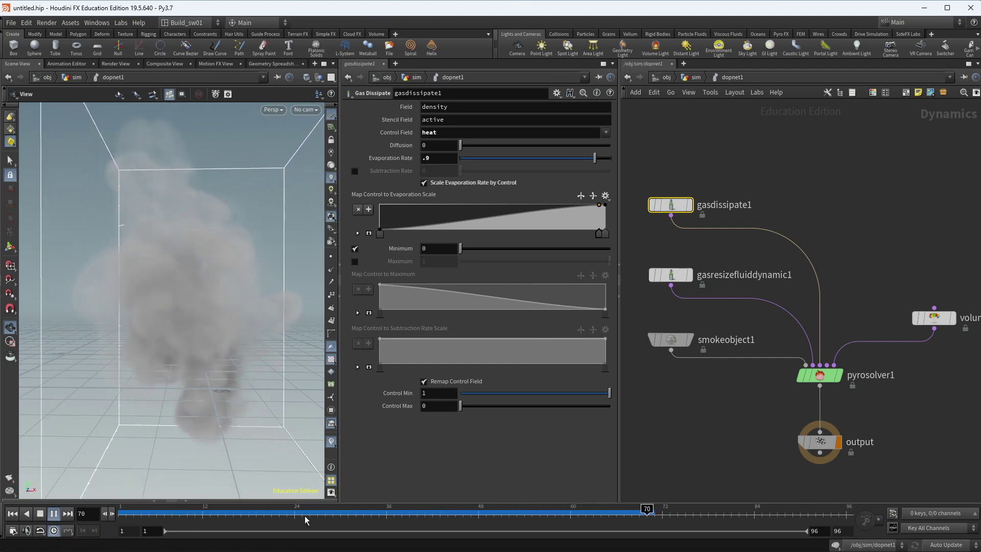
drag(511, 511, 455, 507)
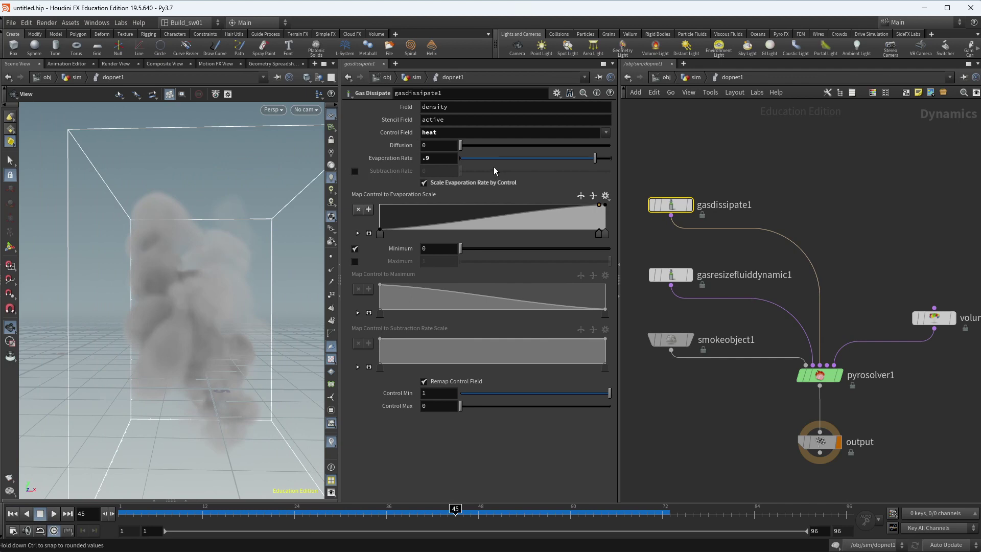
drag(457, 512, 50, 526)
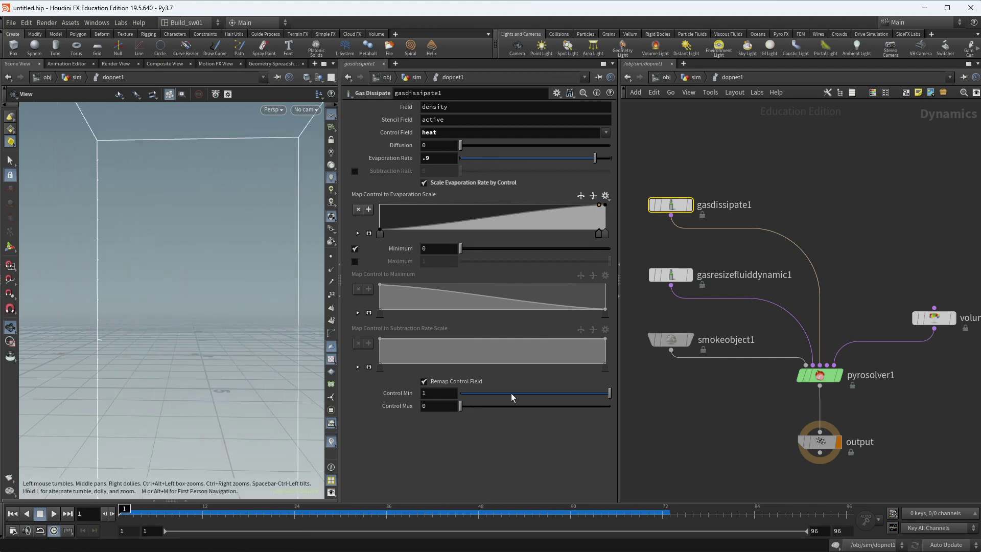
drag(265, 515, 194, 515)
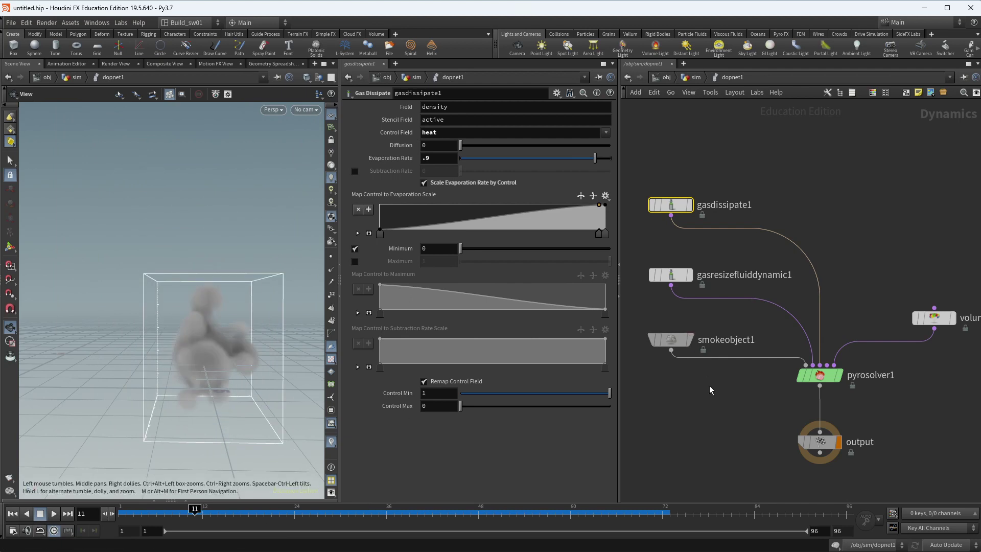
- Add a Gas Disturb node above the pyro solver in the DOP network and select pyrosolver1 to show its Shape settings
scroll(709, 385, down, 3)
scroll(755, 331, up, 1)
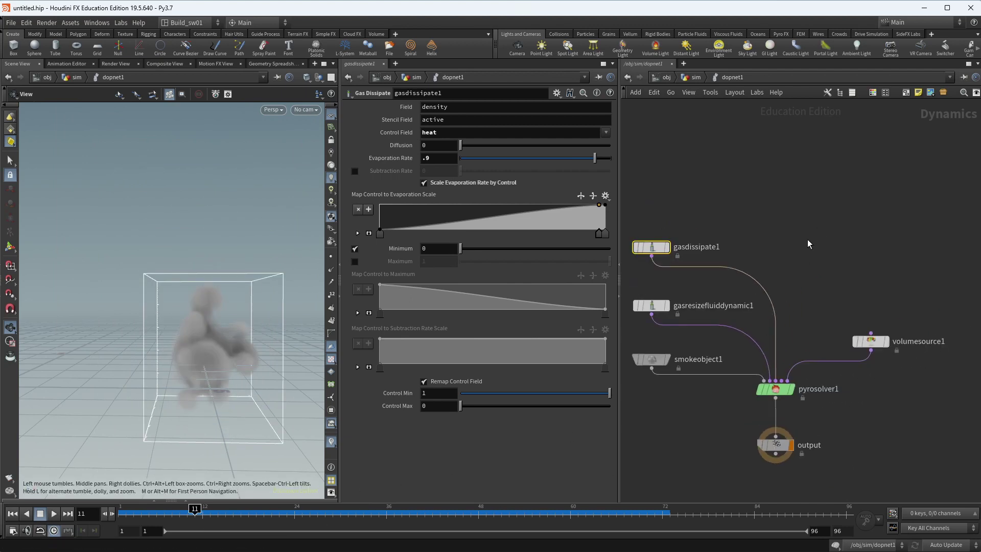
key(Tab)
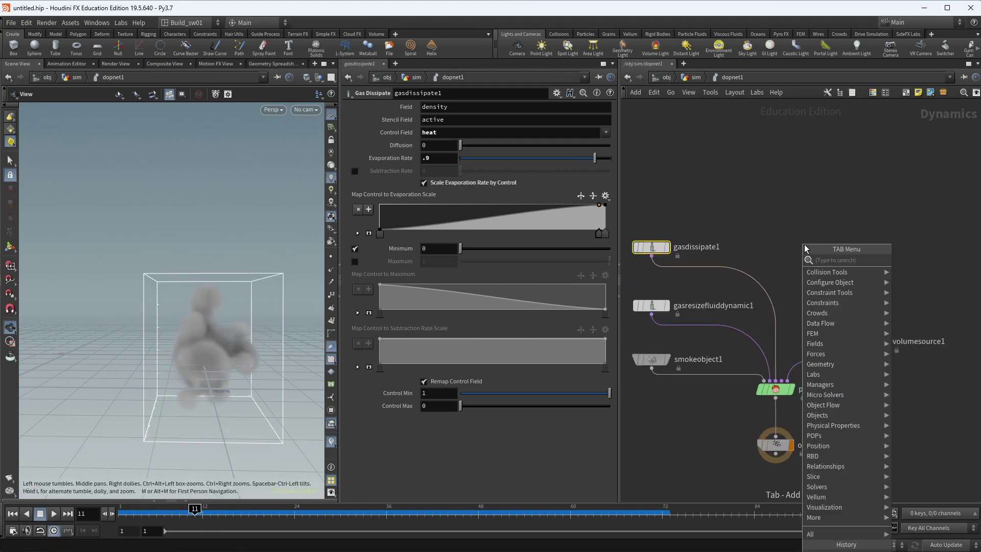
key(Escape)
click(785, 392)
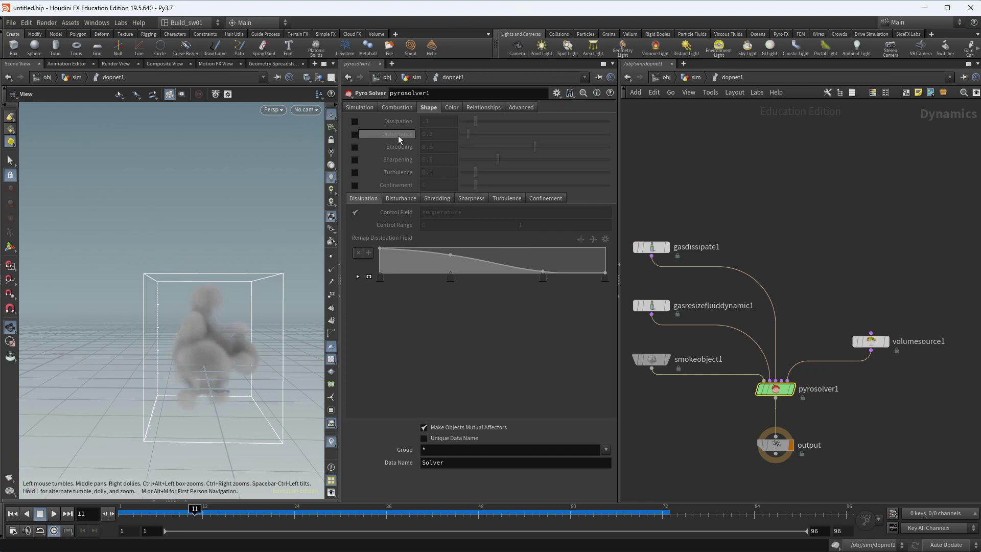
key(Tab)
text(dis)
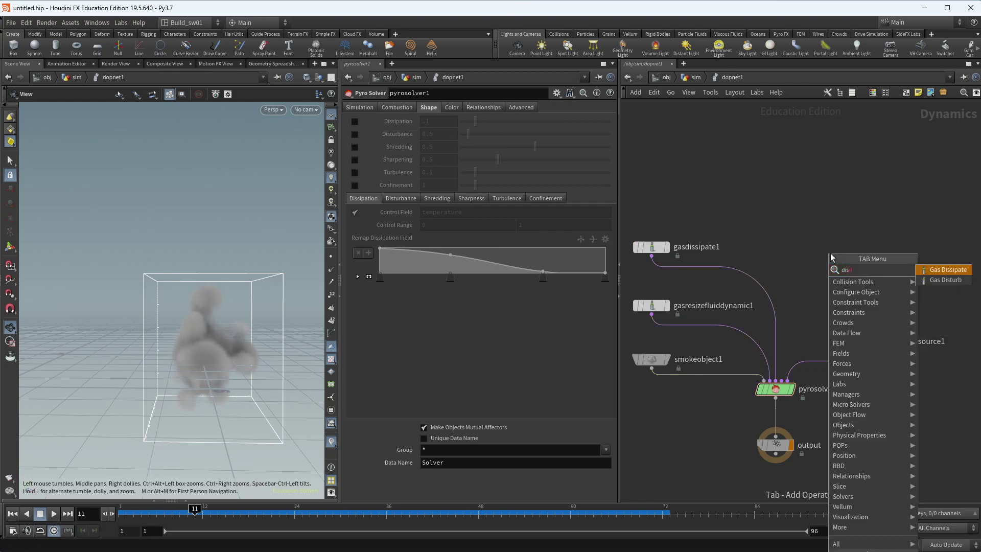
key(Return)
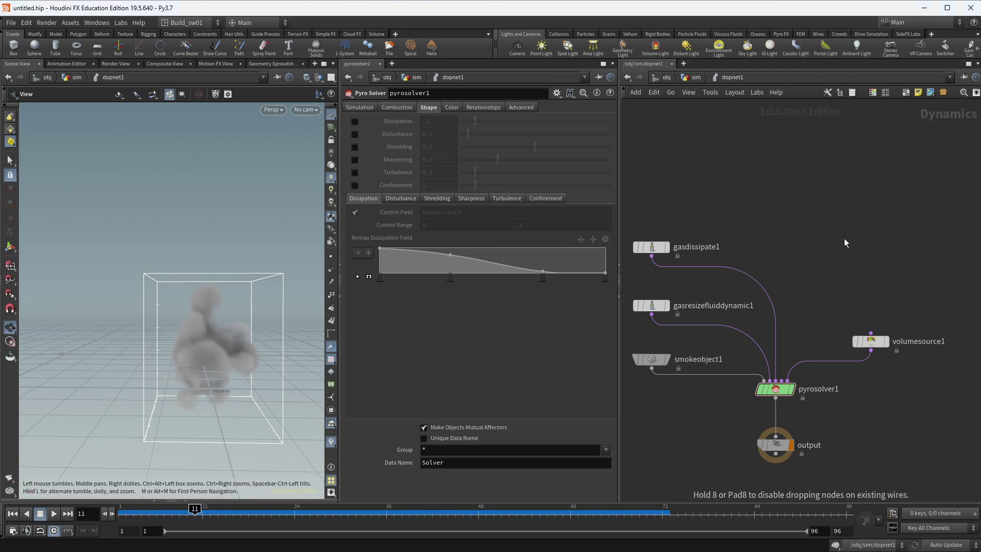
drag(844, 238, 789, 202)
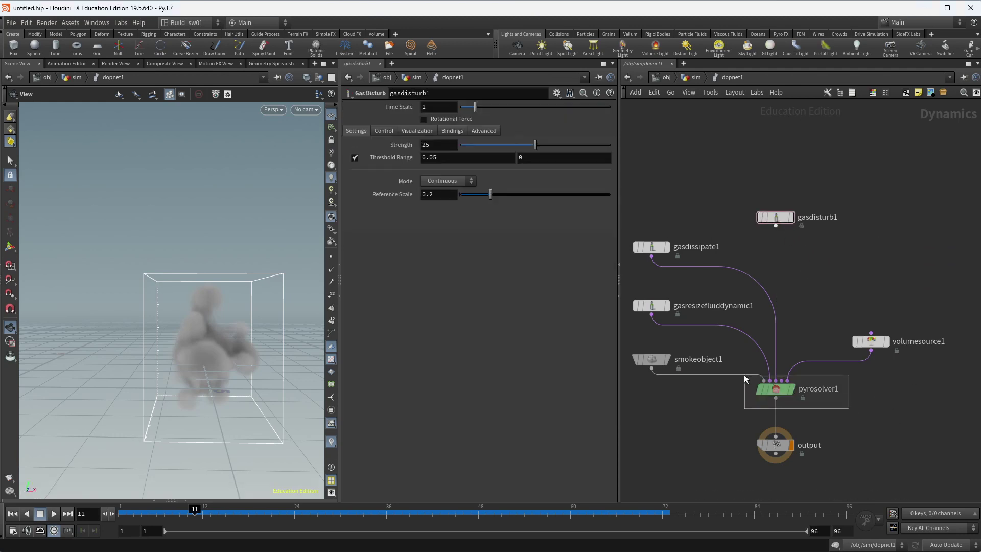
drag(744, 376, 744, 375)
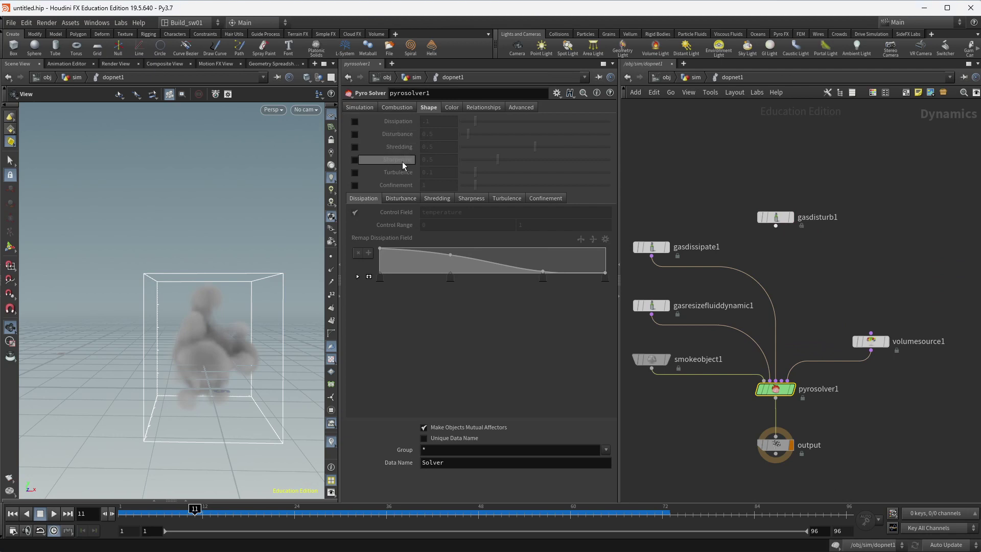
- Compare gasdisturb1's settings with pyrosolver1's Shape parameters, shifting gasdisturb1 slightly in the network
mouse_move(402, 161)
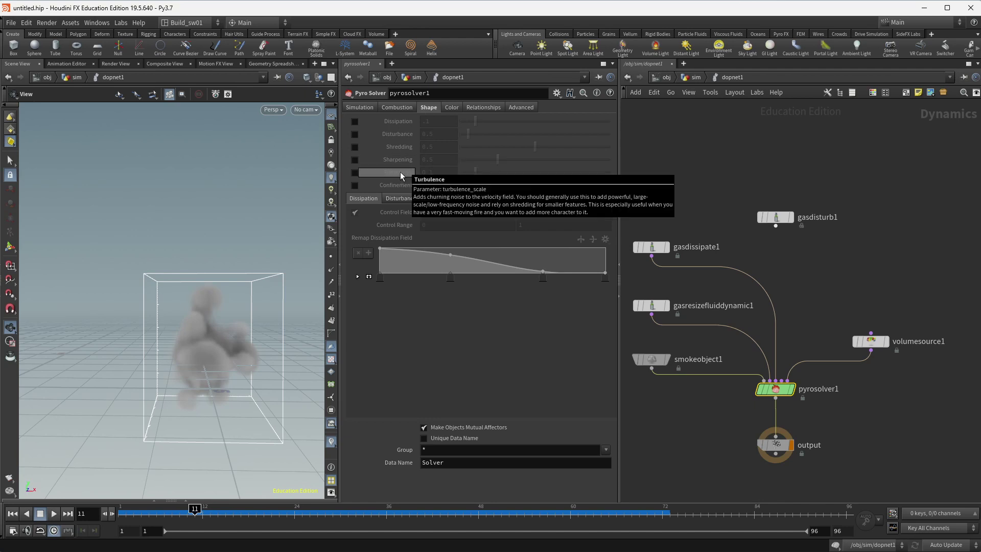
click(817, 217)
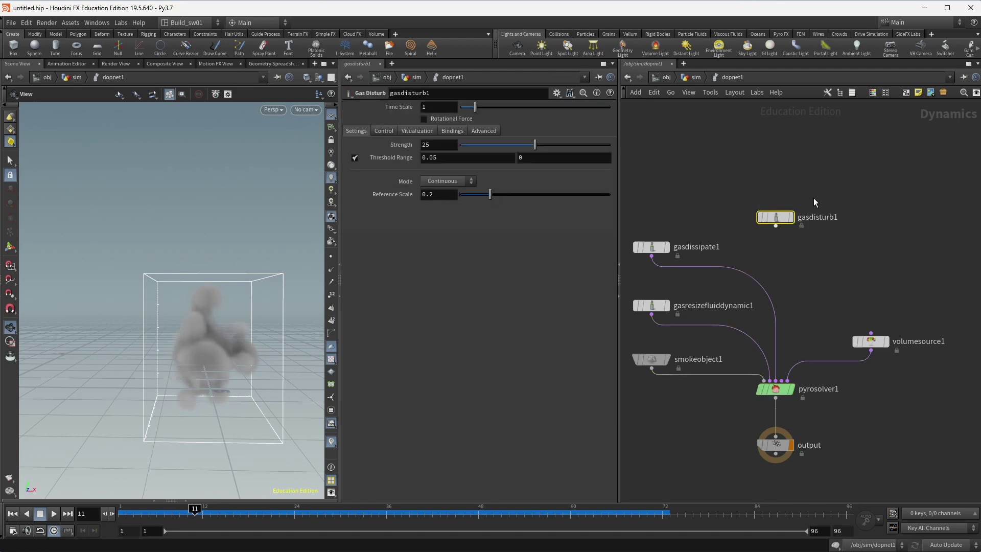
drag(782, 217, 781, 222)
middle_drag(724, 228, 768, 216)
drag(737, 210, 648, 411)
drag(713, 290, 667, 295)
drag(817, 228, 797, 205)
click(818, 377)
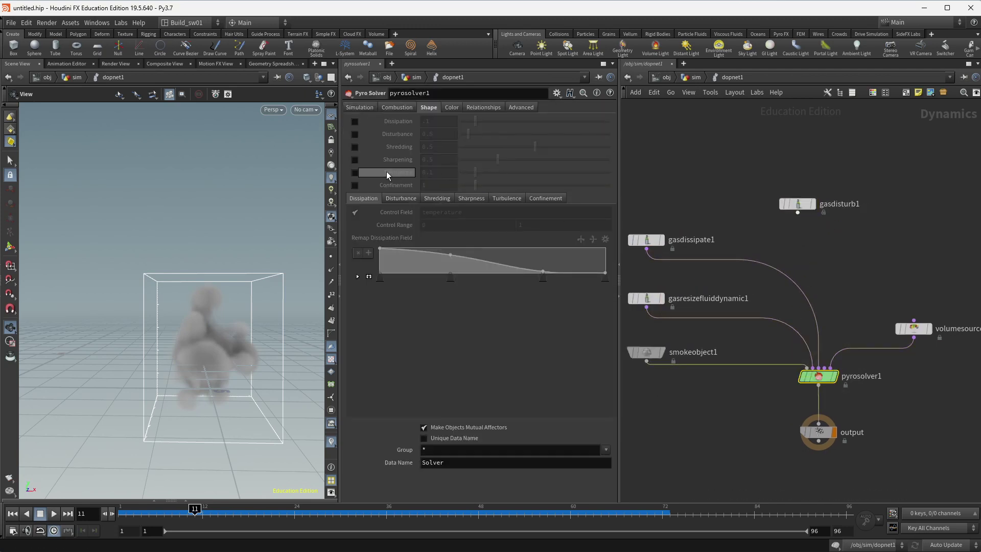
- Try pyrosolver1's built-in Disturbance and Turbulence one at a time, switching each off again
click(355, 134)
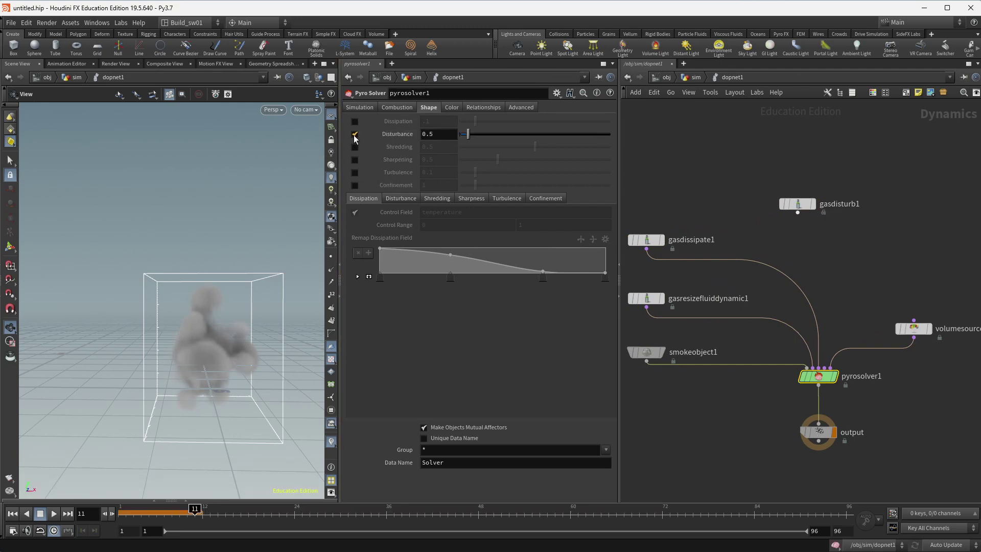
click(354, 134)
click(354, 173)
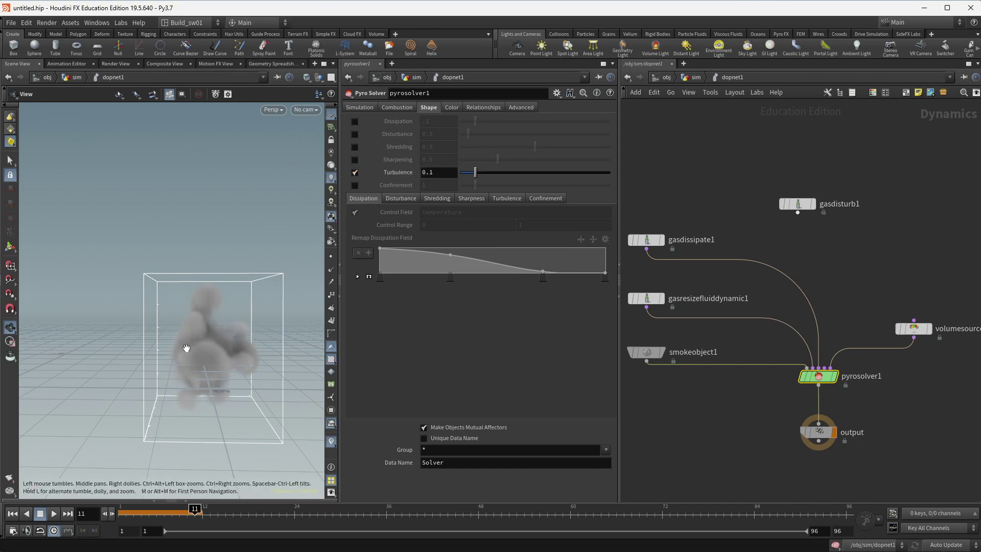
click(355, 173)
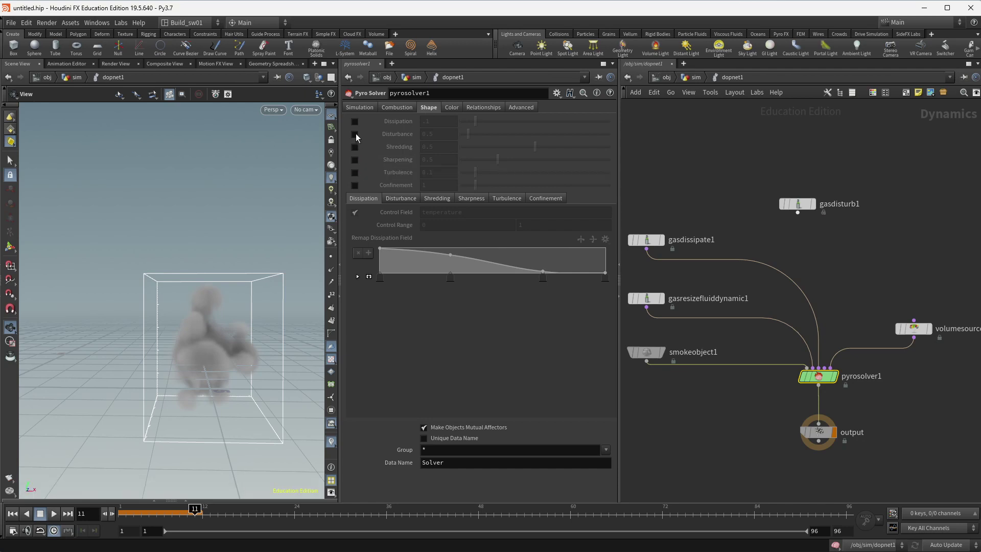
- Try enabling Disturbance and Shredding together on pyrosolver1 and switch both off again
click(355, 134)
click(355, 146)
scroll(228, 312, up, 5)
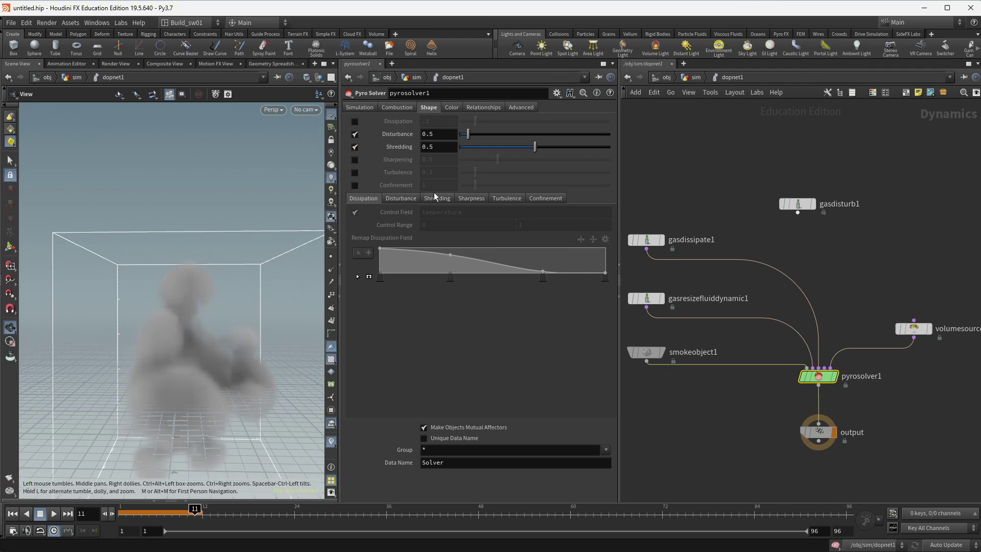
click(355, 147)
click(355, 134)
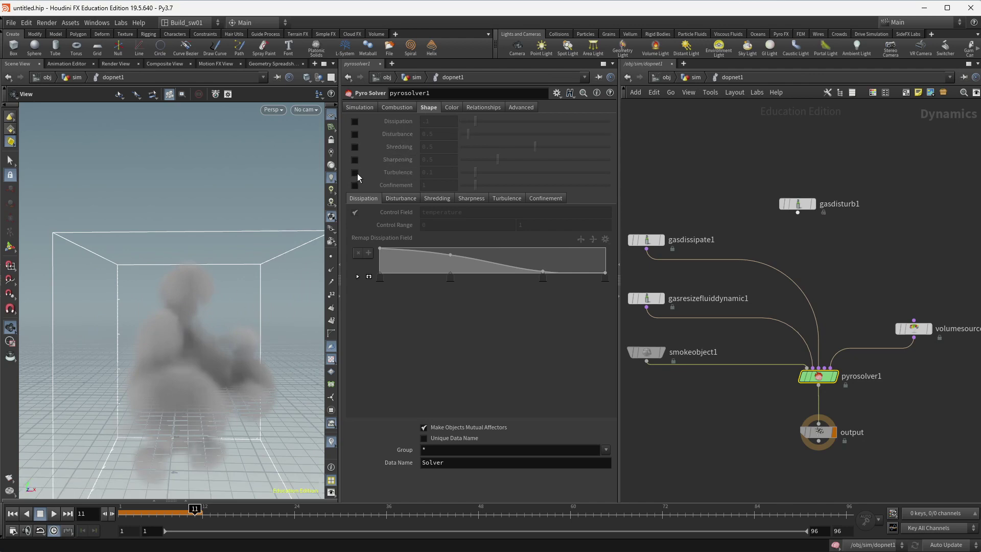
- Try Turbulence alone and Confinement alone on pyrosolver1, switching each off again
click(354, 172)
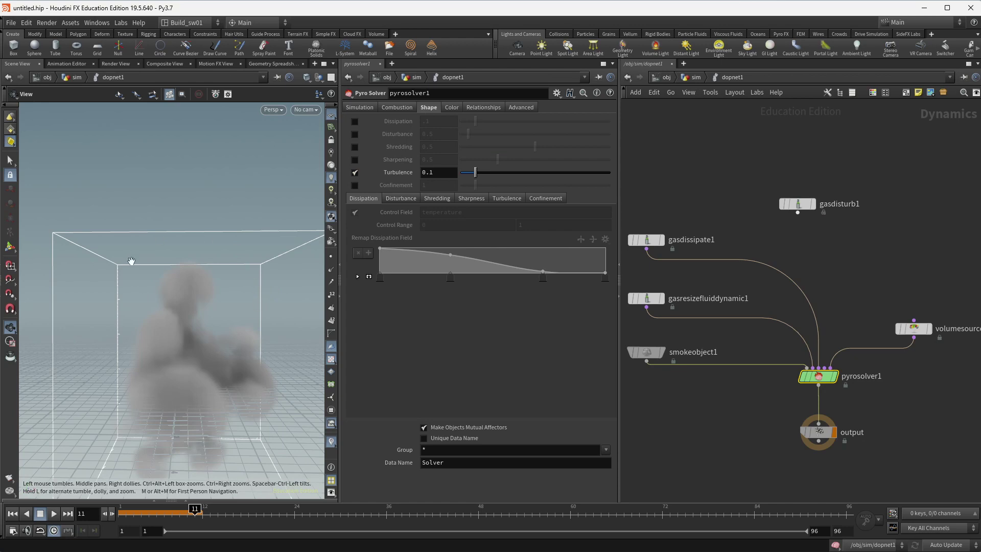
click(355, 172)
click(354, 185)
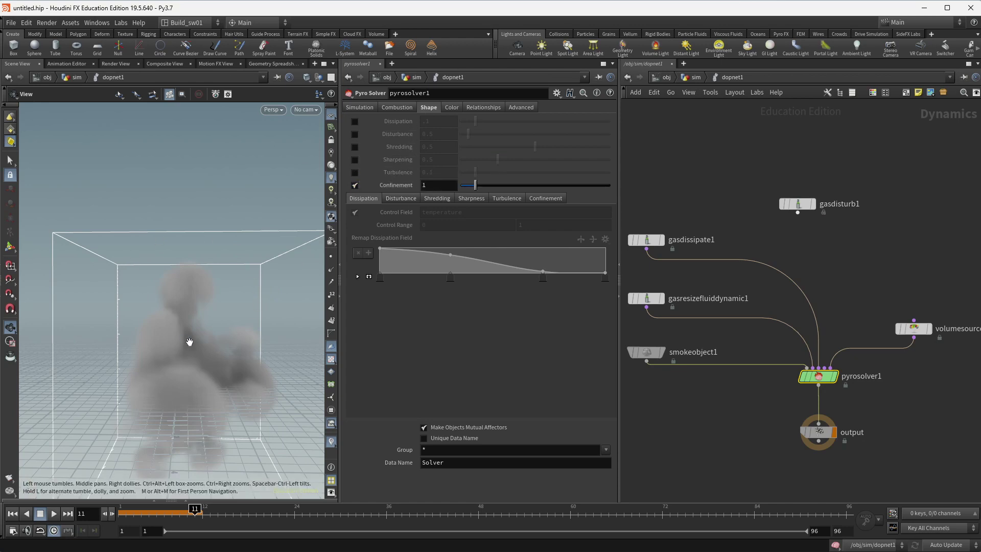
drag(188, 339, 229, 302)
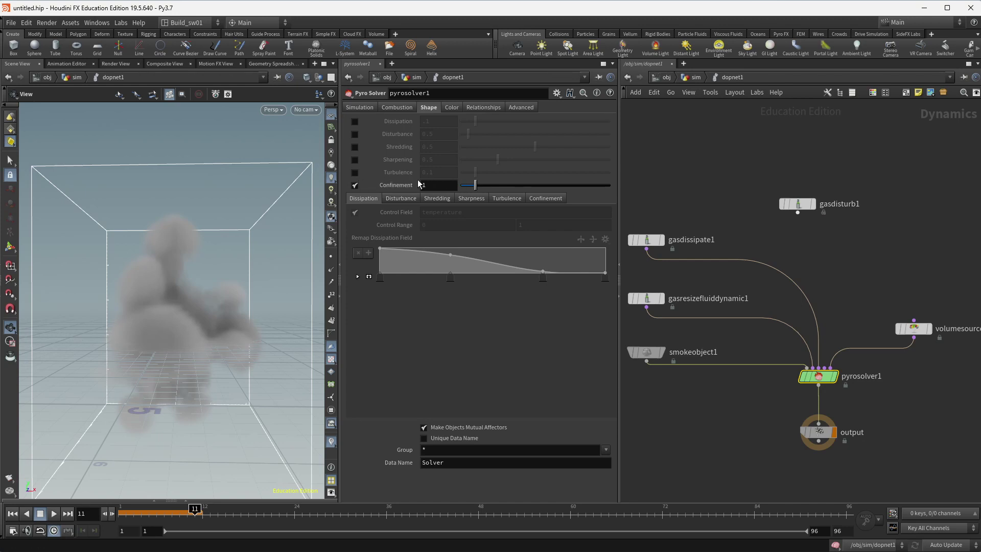
click(354, 185)
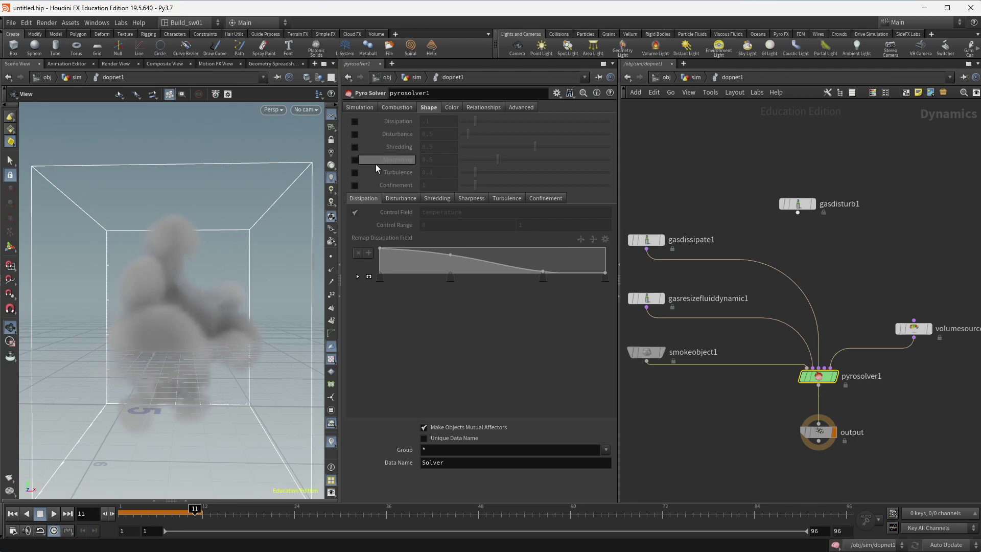
- Enable Confinement on pyrosolver1 once more to examine its control and visualization settings, and switch it off
click(353, 186)
click(542, 199)
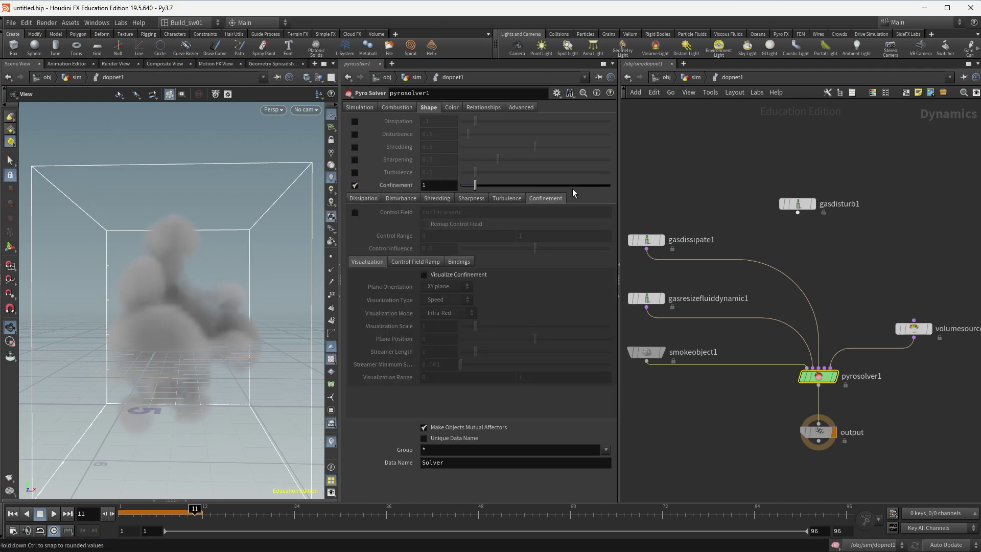
drag(360, 191, 358, 187)
middle_drag(835, 258, 769, 261)
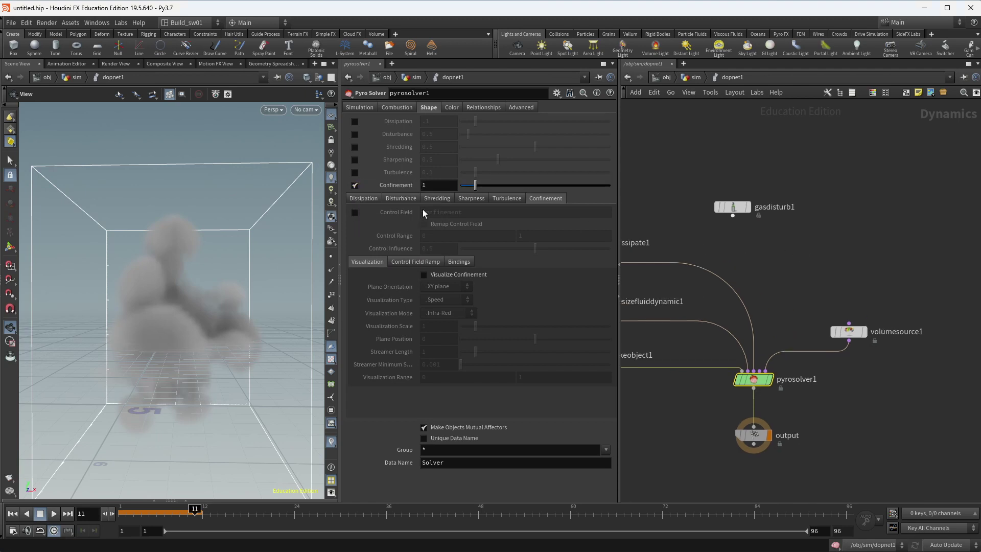
click(357, 187)
- Try adding a Gas Vortex Confinement node above volumesource1, delete it, and reselect pyrosolver1
middle_drag(878, 296, 858, 286)
key(Tab)
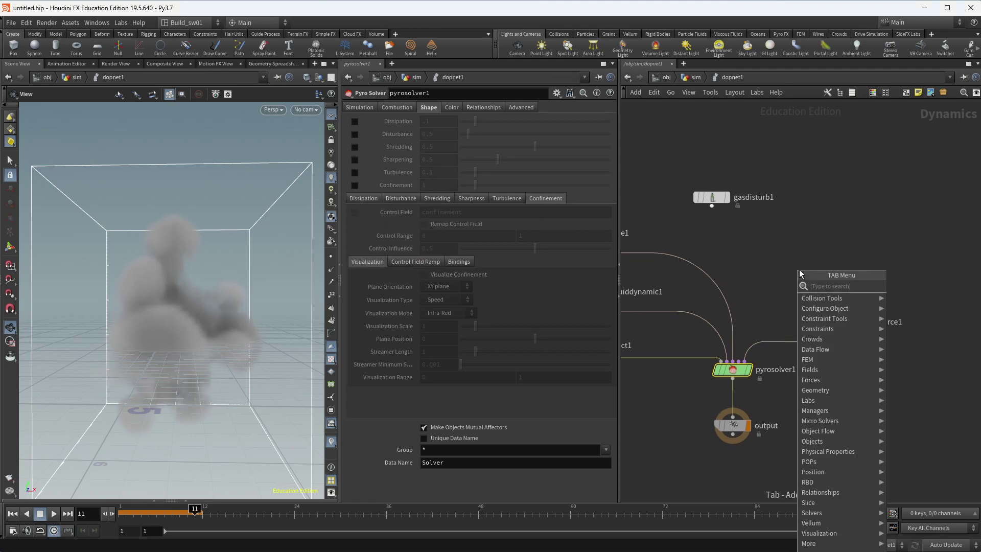
text(confi)
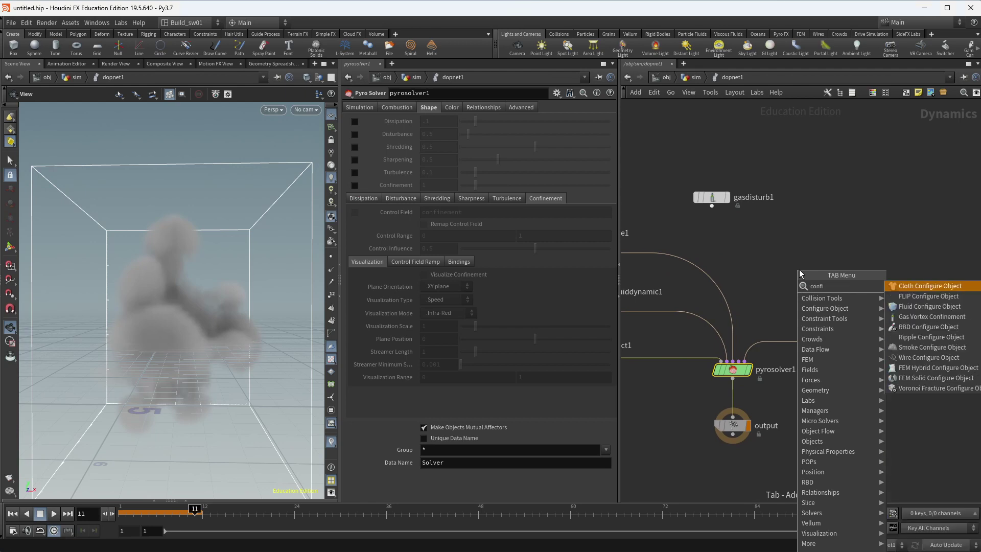
key(Down)
key(Down)
key(Down)
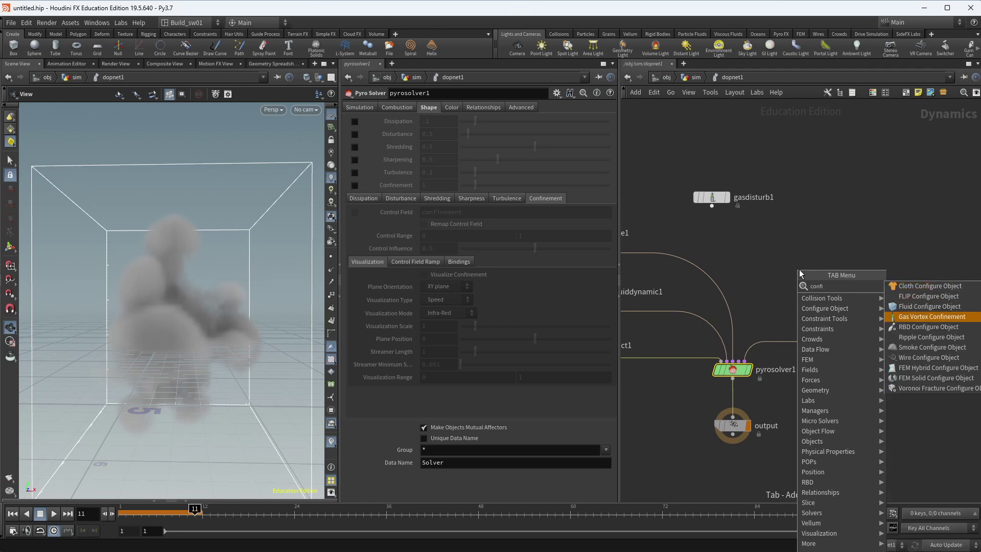
key(Return)
click(802, 270)
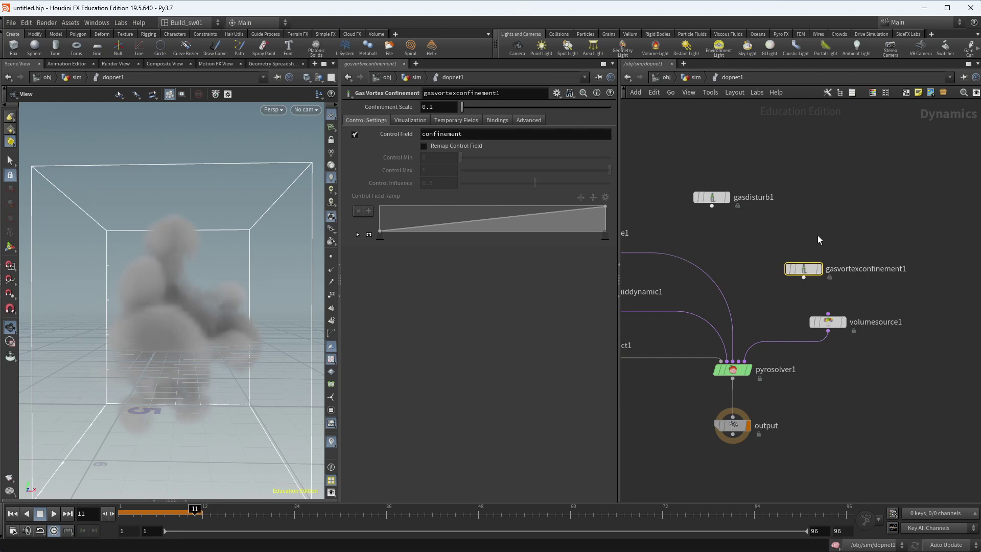
drag(816, 273, 907, 270)
key(Delete)
drag(783, 377, 701, 327)
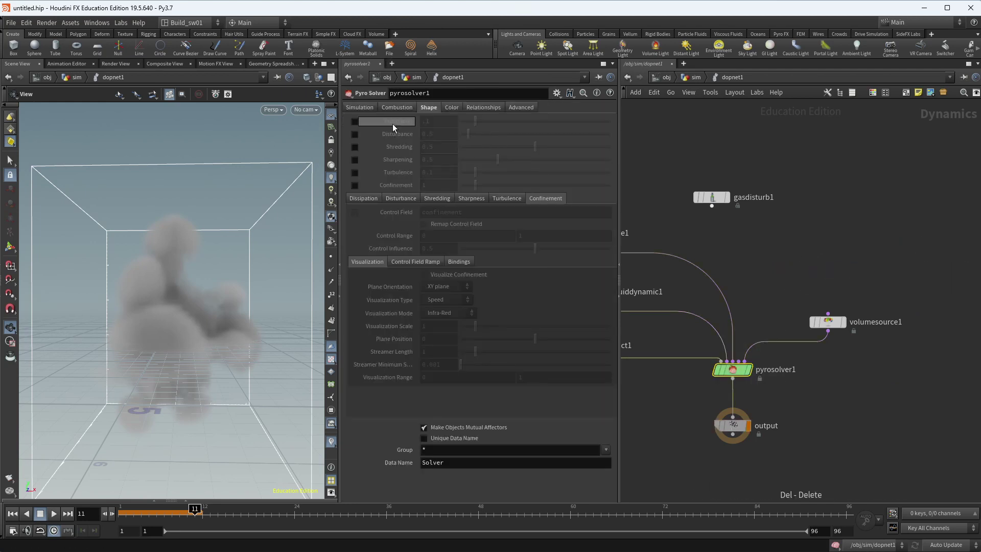
- Reposition gasdisturb1 in the network and add a Merge node fed by it
drag(727, 200, 706, 192)
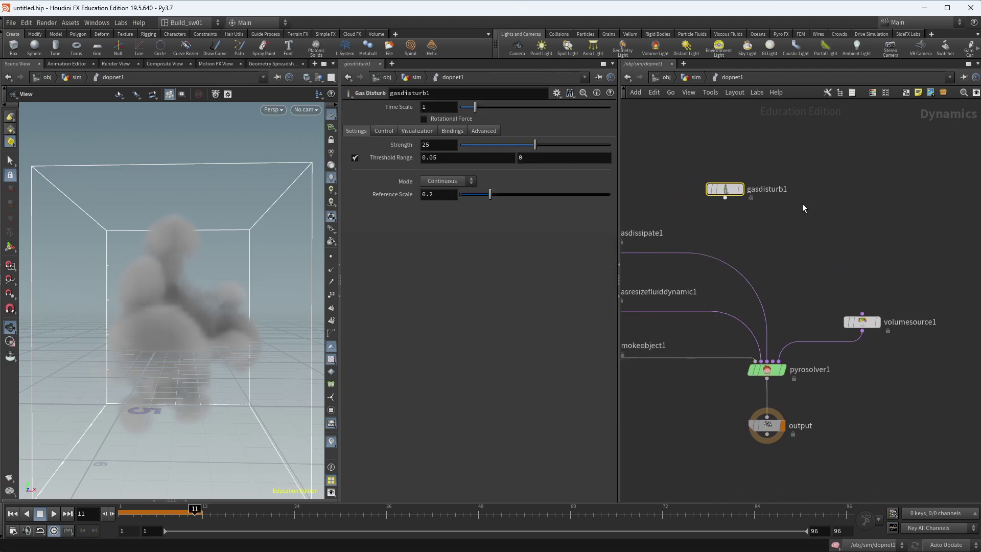
drag(789, 173, 789, 158)
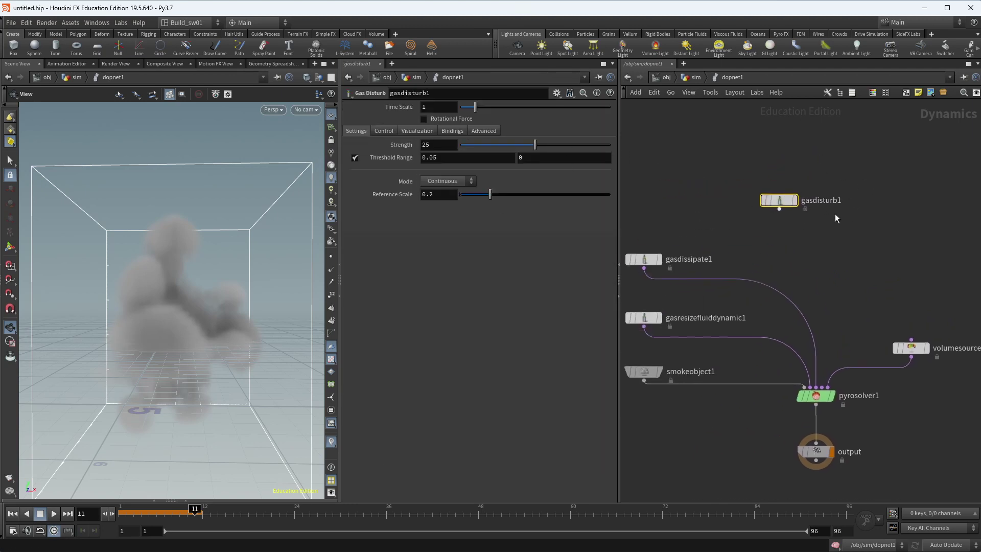
drag(779, 200, 786, 196)
key(Tab)
text(me)
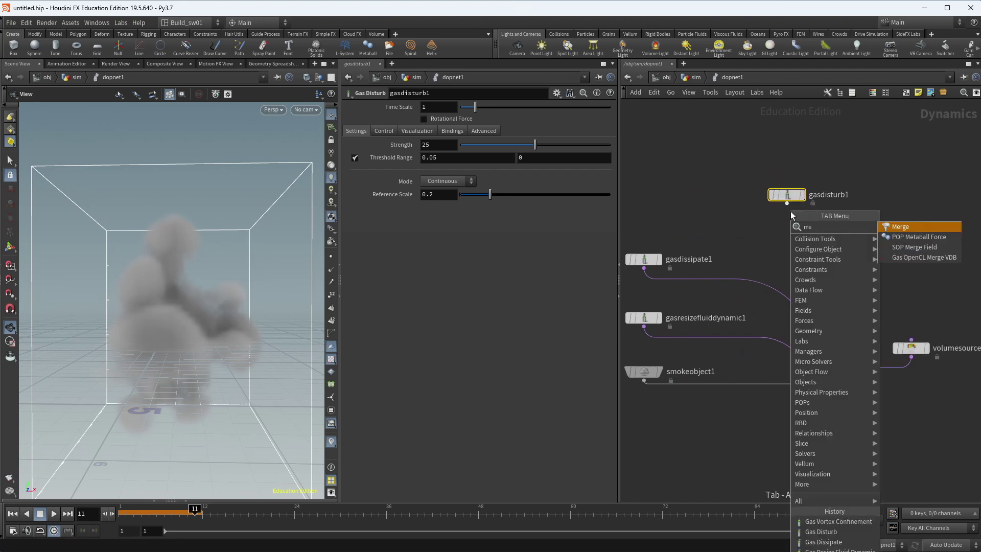
key(Return)
click(789, 233)
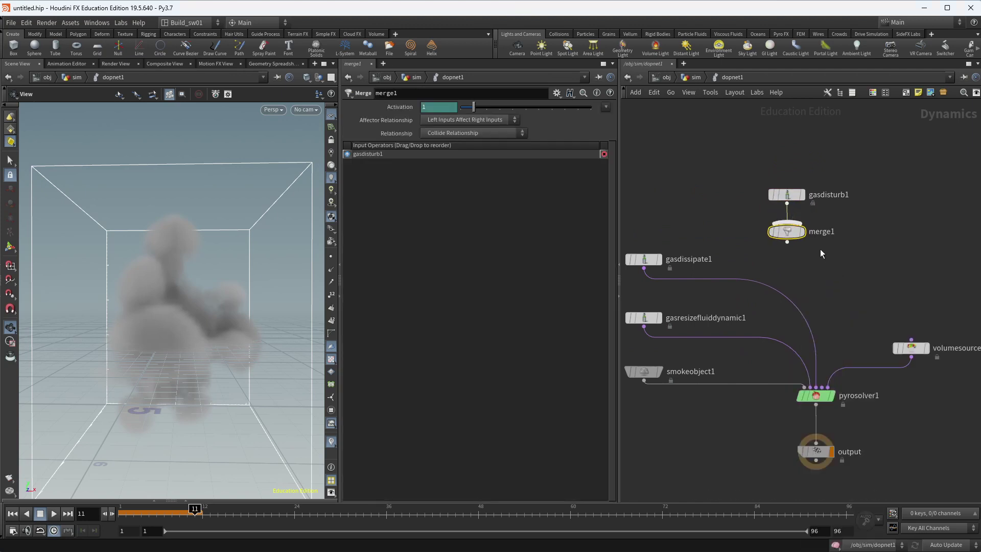
- Move merge1 directly above pyrosolver1, cut its wire from gasdisturb1, and move gasdisturb1 aside to make room
drag(785, 231, 814, 252)
key(y)
drag(869, 211, 759, 232)
drag(781, 192, 862, 199)
- Add a Gas Turbulence node beside gasdisturb1 and wire both nodes into merge1
key(Tab)
text(turb)
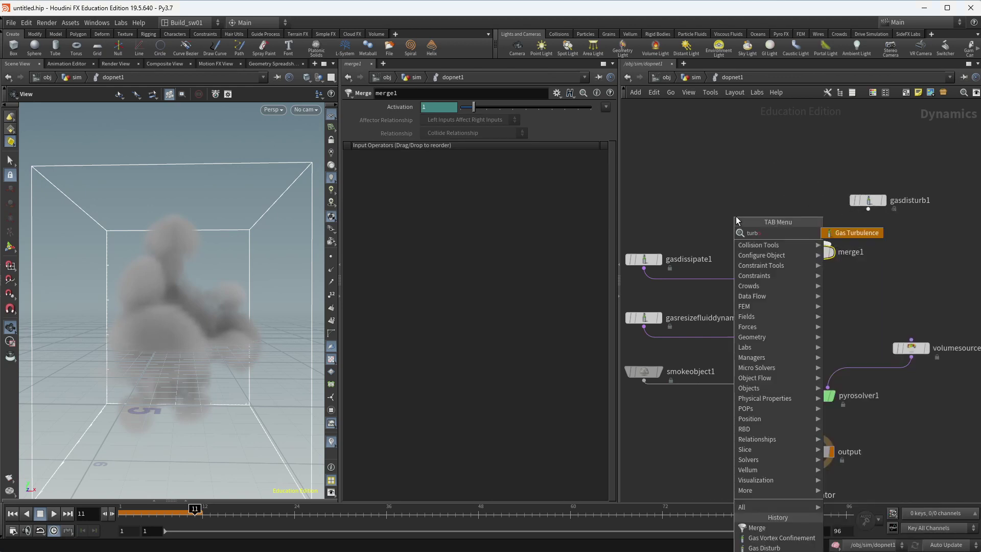
key(Return)
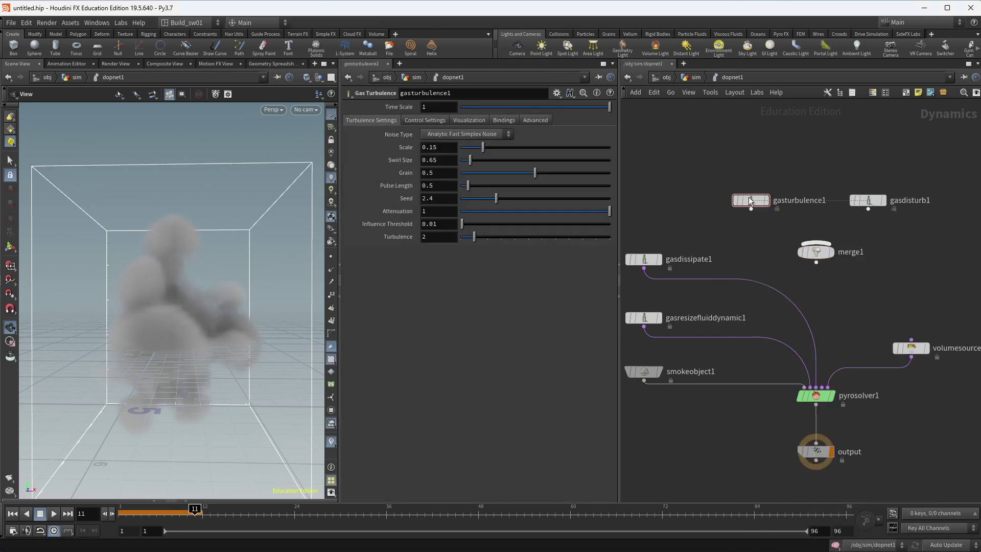
click(762, 190)
drag(761, 196, 815, 243)
click(868, 200)
drag(868, 209, 816, 245)
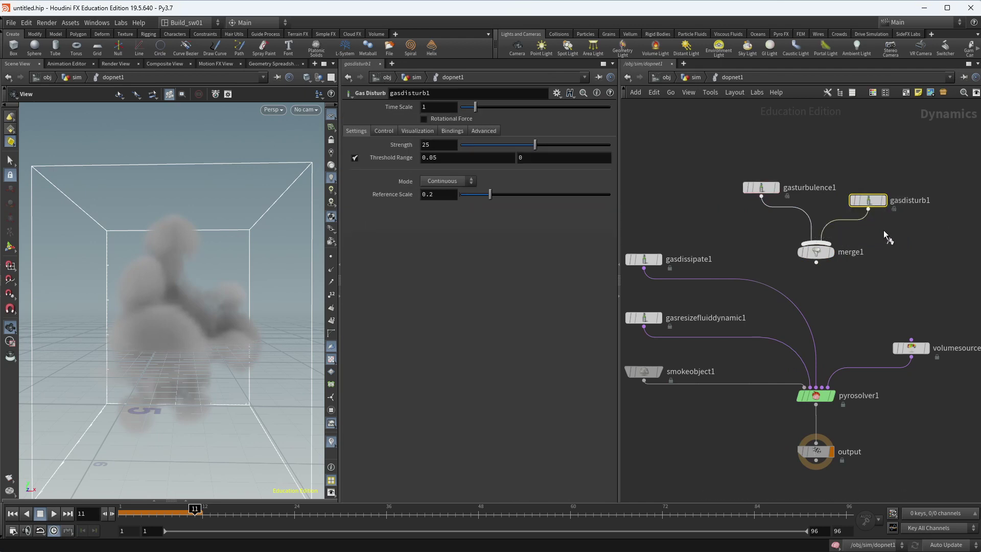
- Bypass gasdisturb1 and connect merge1 to pyrosolver1's Advection input
key(b)
drag(816, 262, 823, 385)
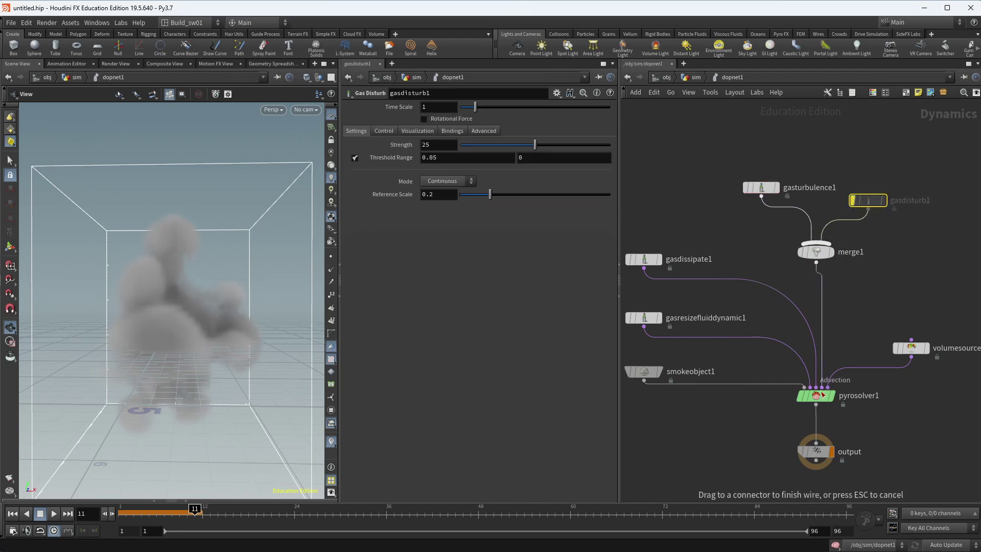
scroll(824, 381, up, 2)
scroll(830, 337, down, 2)
scroll(830, 296, up, 4)
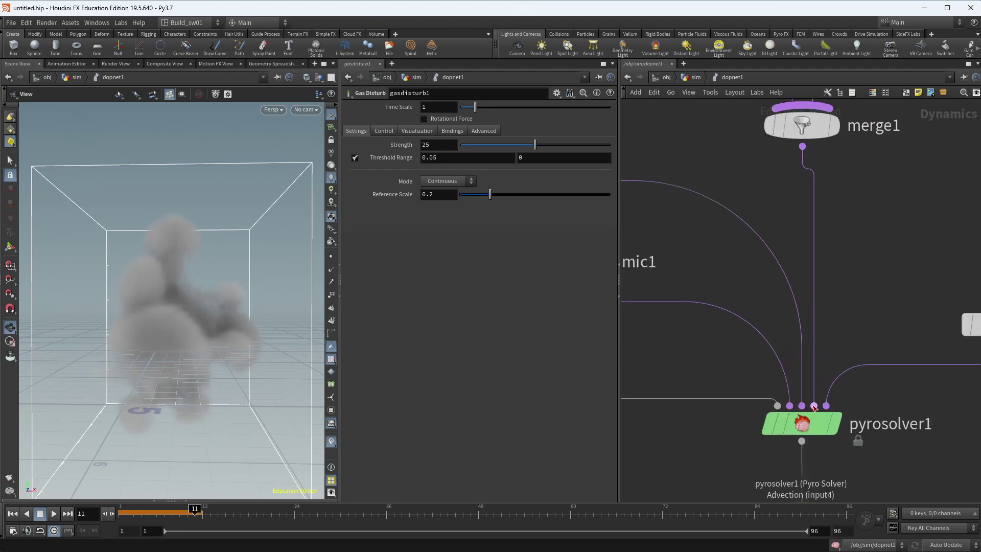
scroll(853, 281, down, 3)
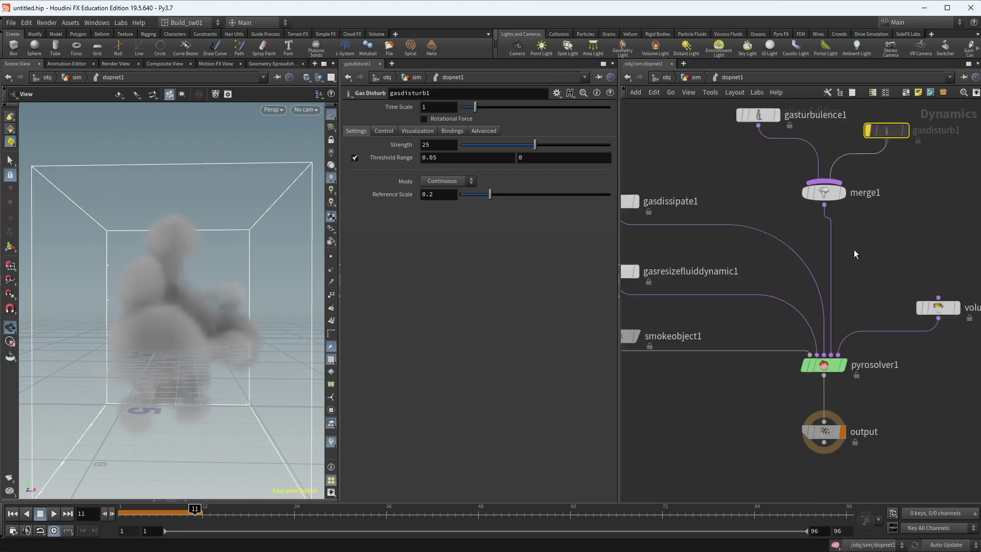
middle_drag(854, 249, 863, 332)
- Show gasturbulence1's parameters, play the simulation with its turbulence, and go to frame 22
click(767, 198)
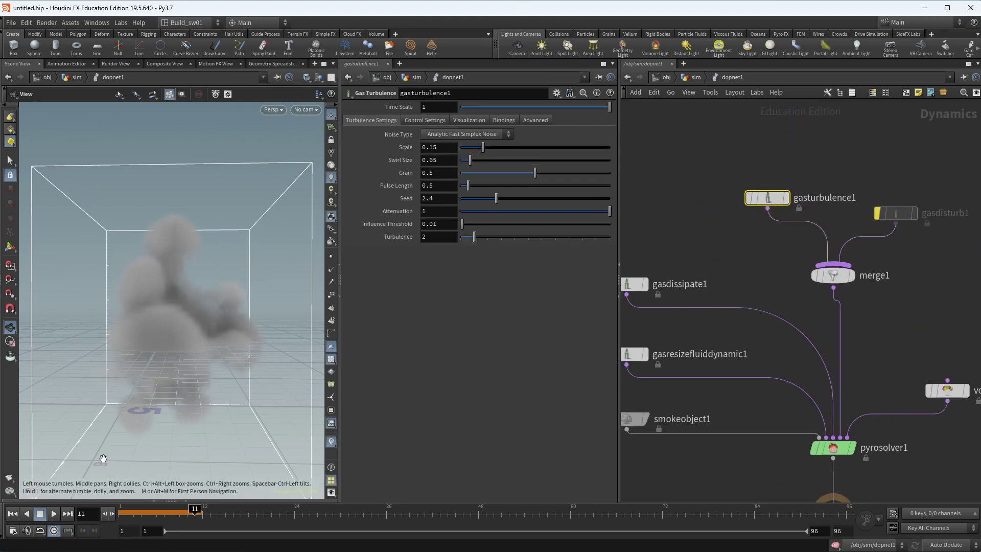
click(54, 514)
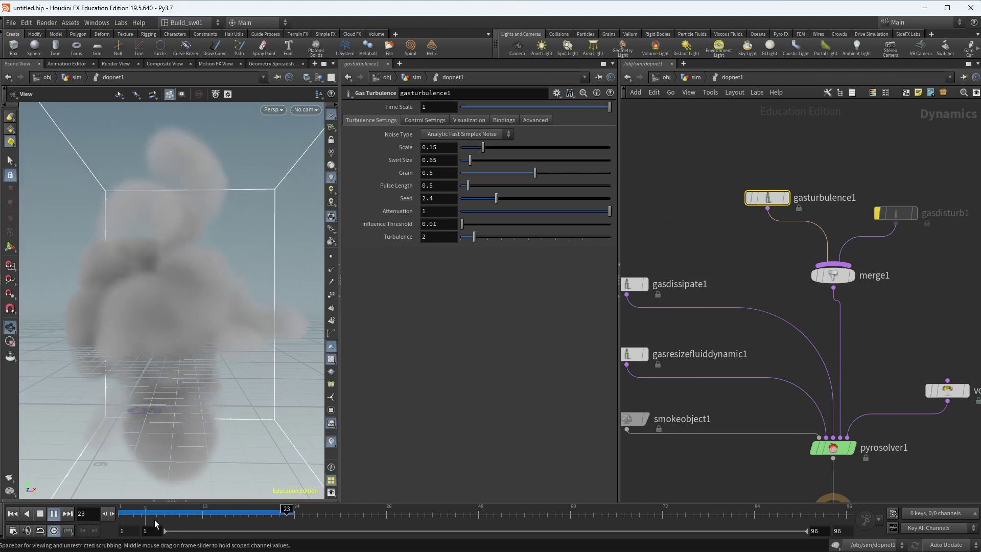
click(279, 512)
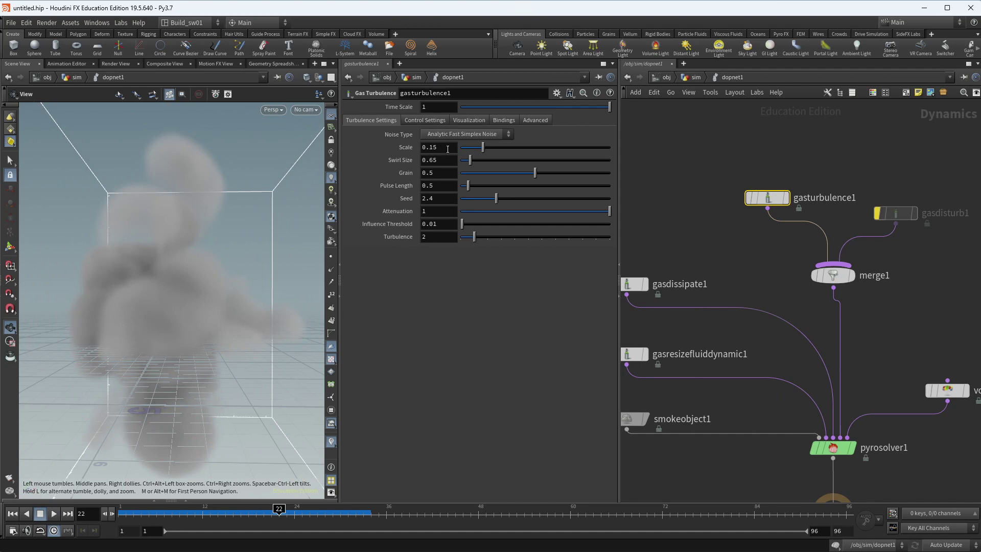
- Try a Pulse Length of 10 on gasturbulence1 and settle on 2
drag(447, 147, 413, 149)
click(439, 186)
text(10)
key(Return)
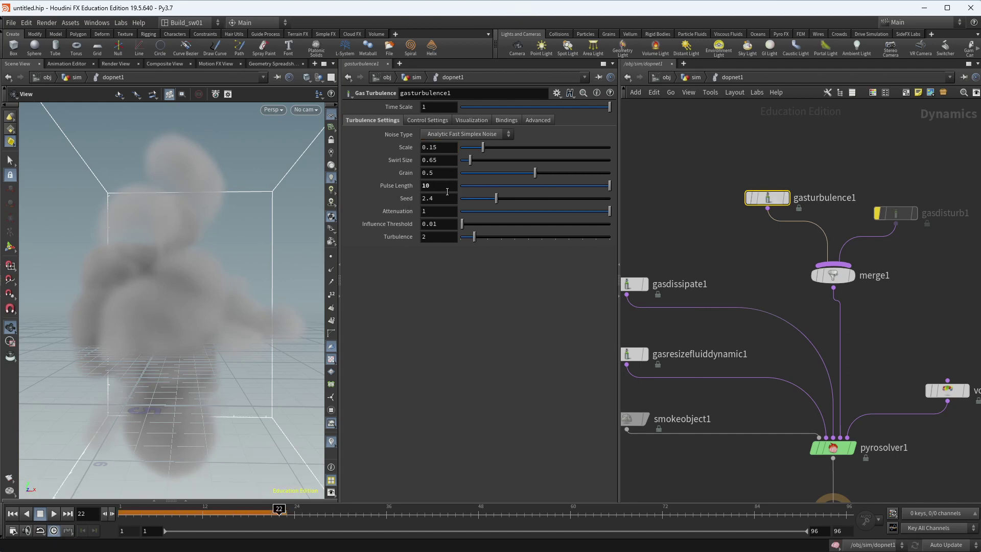
key(BackSpace)
key(BackSpace)
text(2)
click(441, 197)
- Set the turbulence Scale of gasturbulence1 to 1
drag(445, 148, 430, 154)
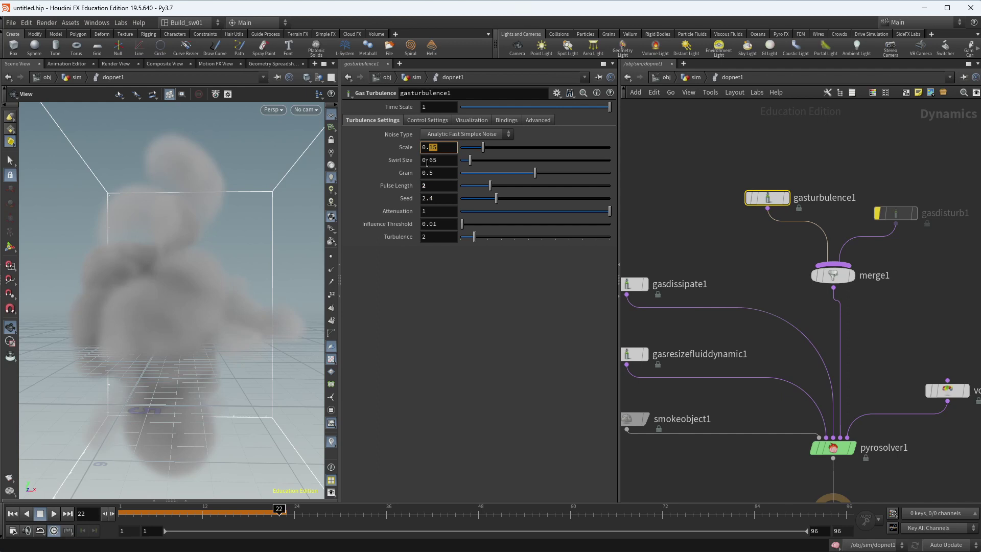
key(BackSpace)
key(BackSpace)
key(BackSpace)
text(1)
key(Tab)
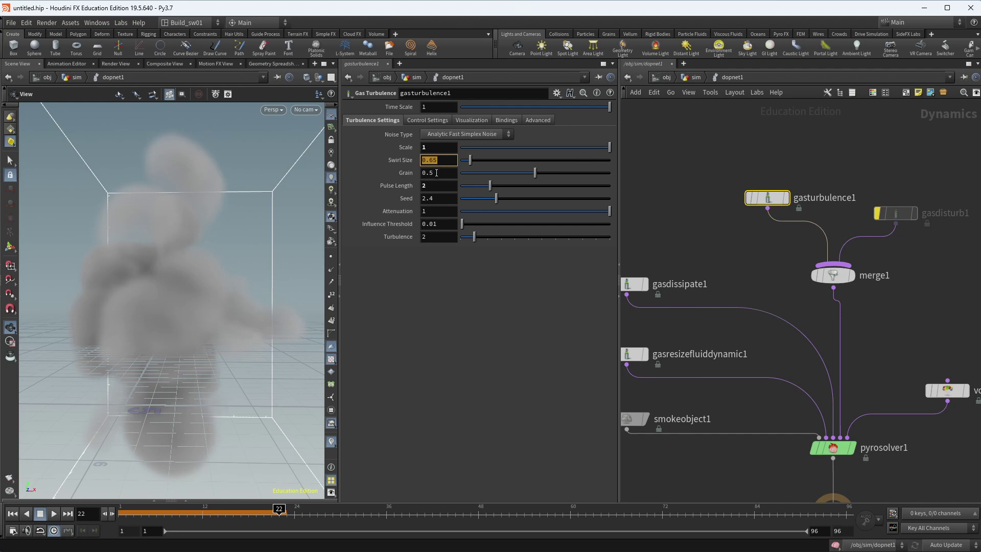
- Set the Swirl Size of gasturbulence1 to 3 and replay the simulation from the first frame
text(3)
key(Tab)
click(13, 513)
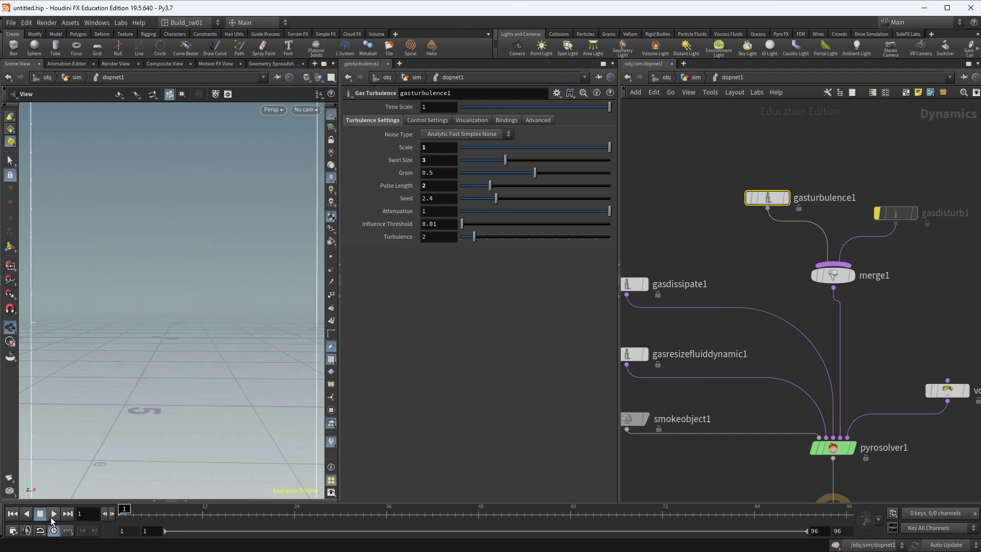
click(53, 514)
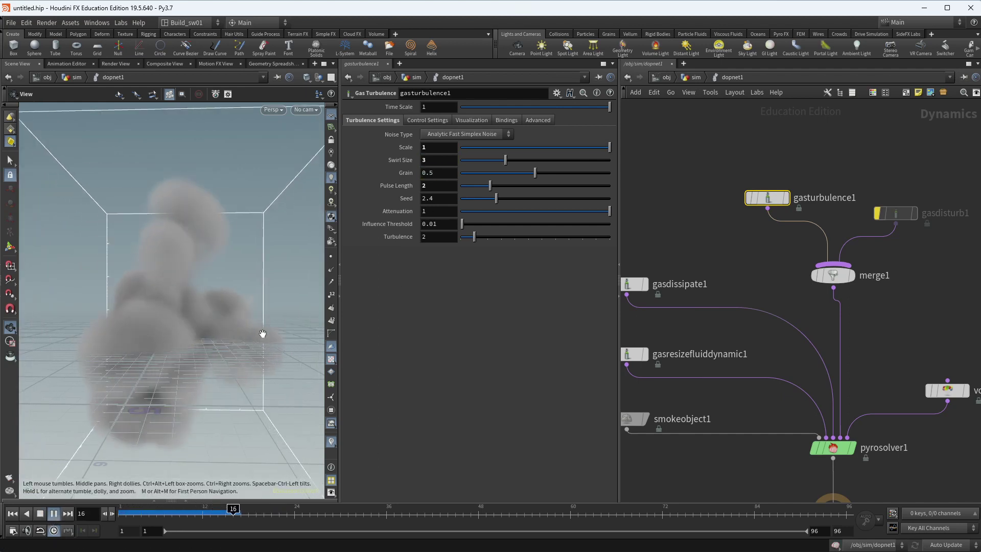
drag(263, 333, 154, 292)
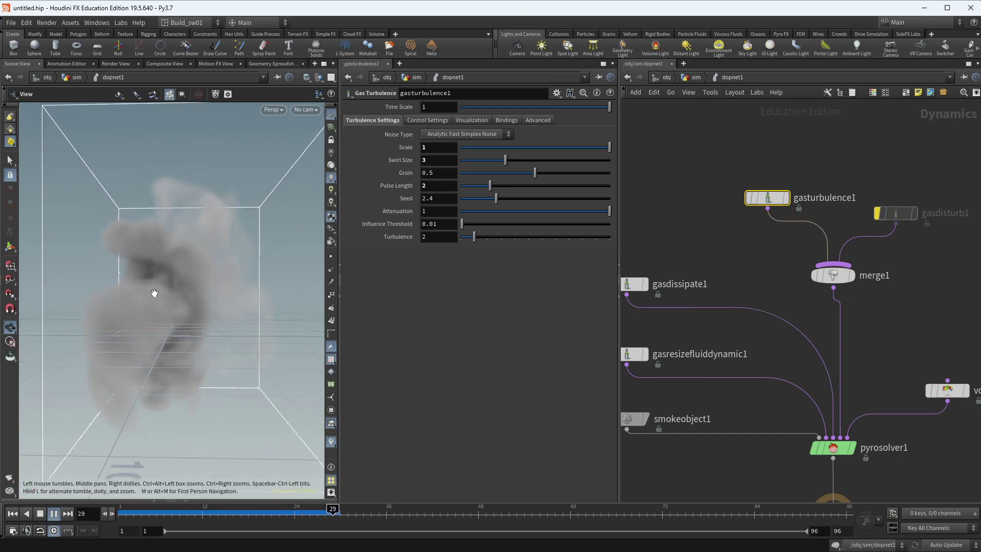
scroll(155, 292, up, 4)
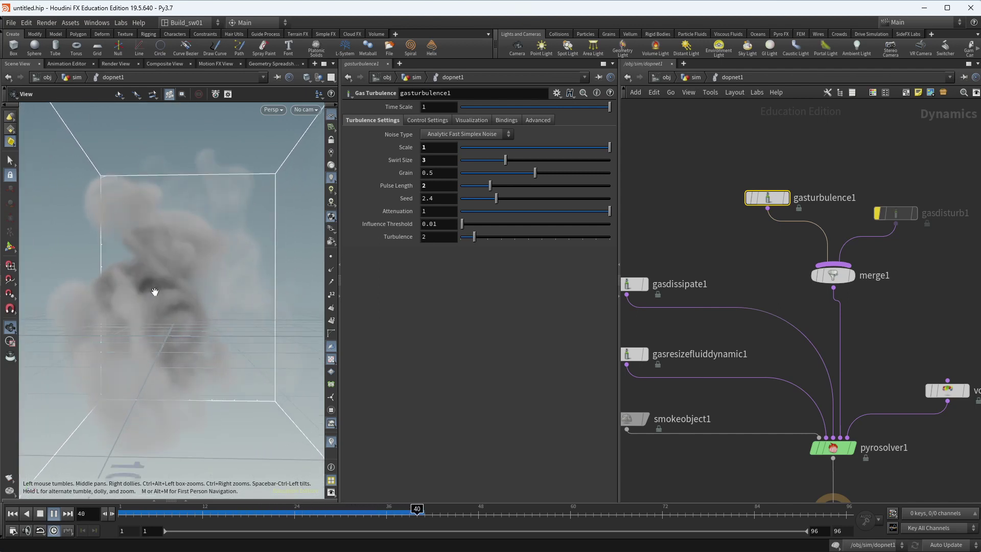
drag(121, 340, 137, 340)
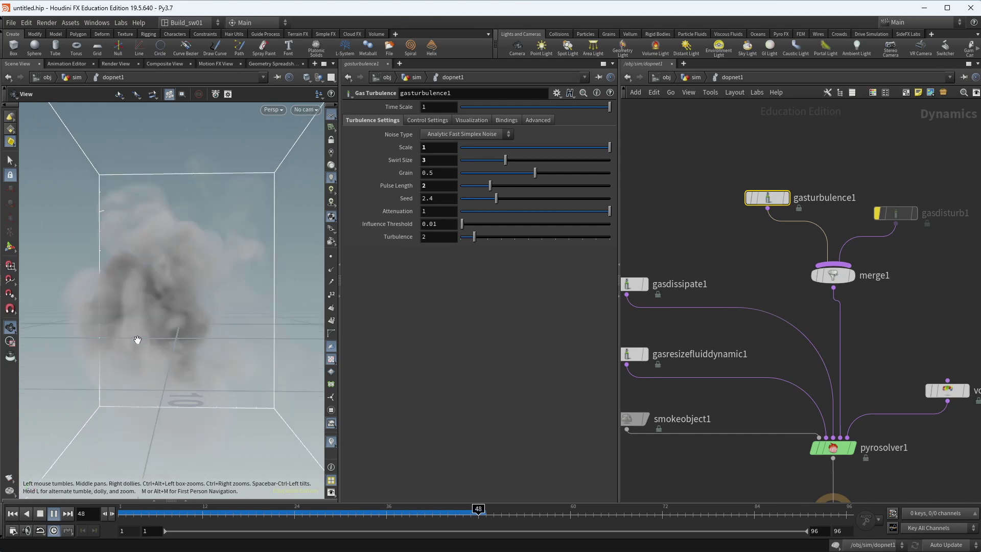
- Look through cam1 in the viewport and scrub the smoke simulation to frame 56
click(306, 110)
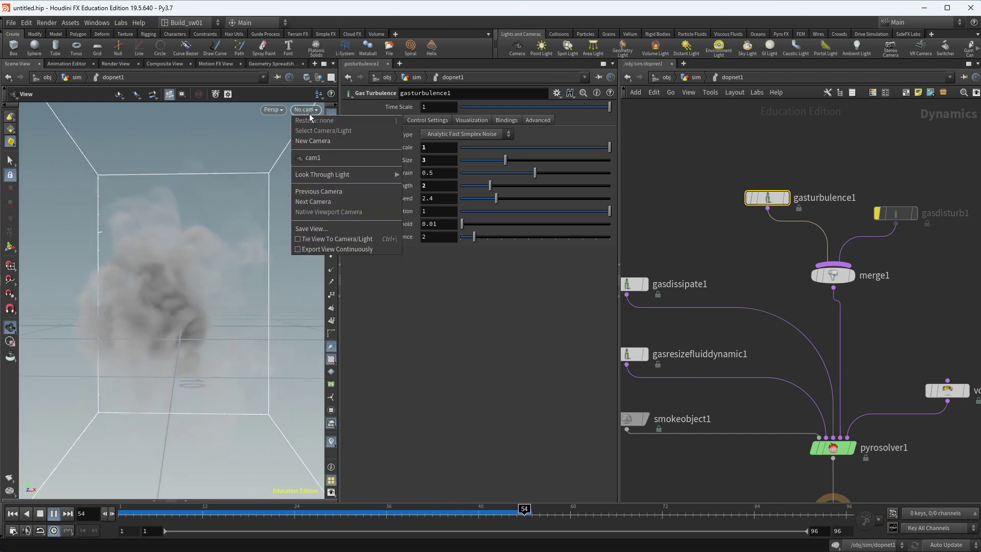
click(326, 159)
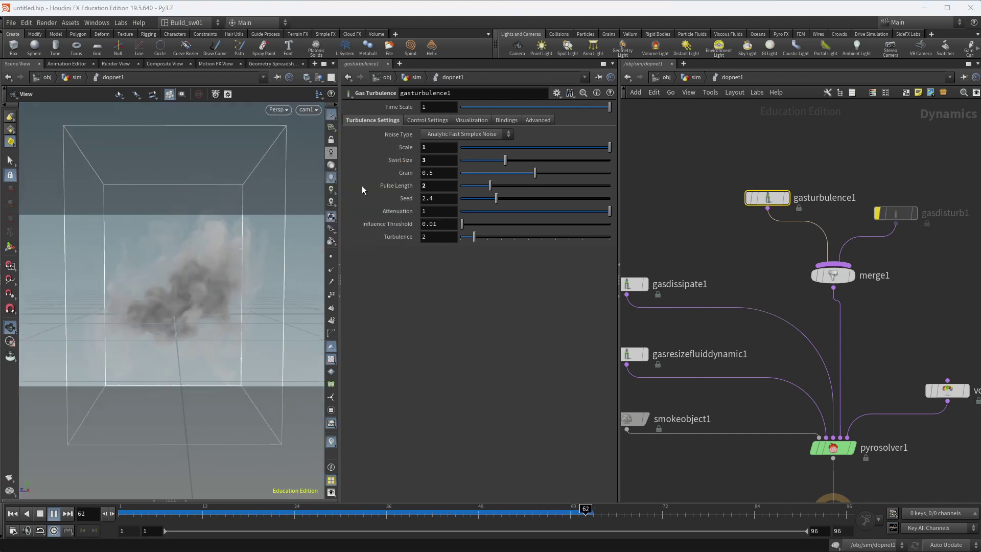
click(347, 510)
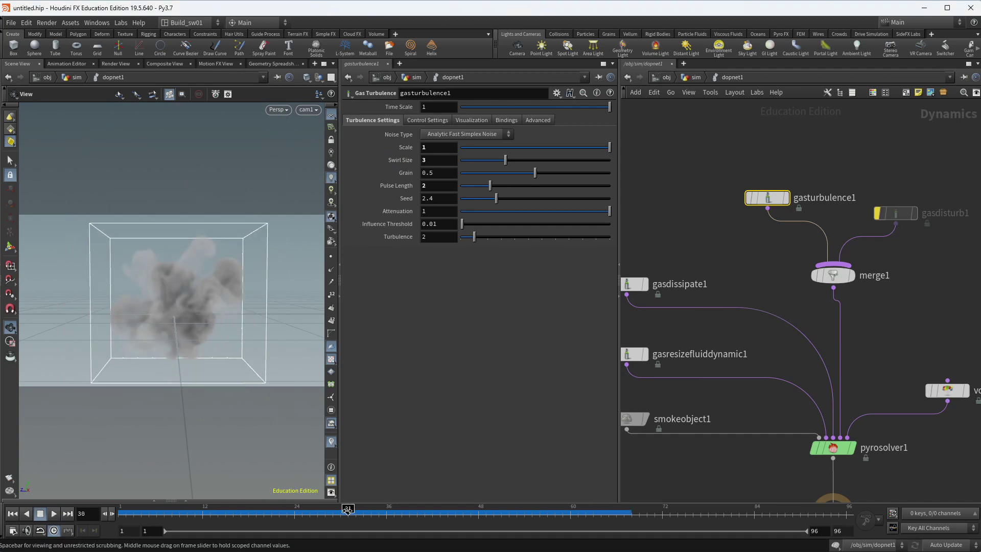
drag(347, 509, 540, 509)
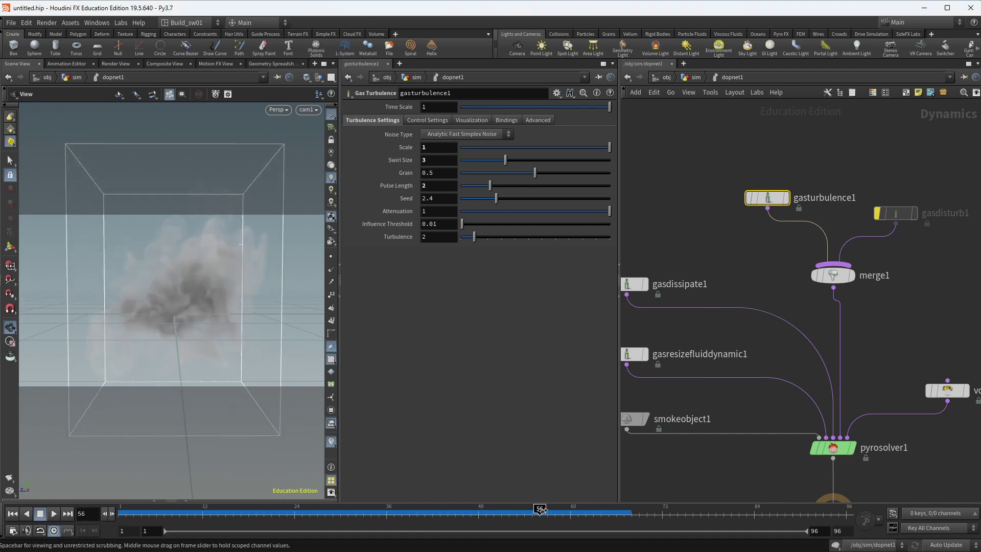
- Play the simulation through the camera, scrub to frame 31, and return to the first frame
click(53, 513)
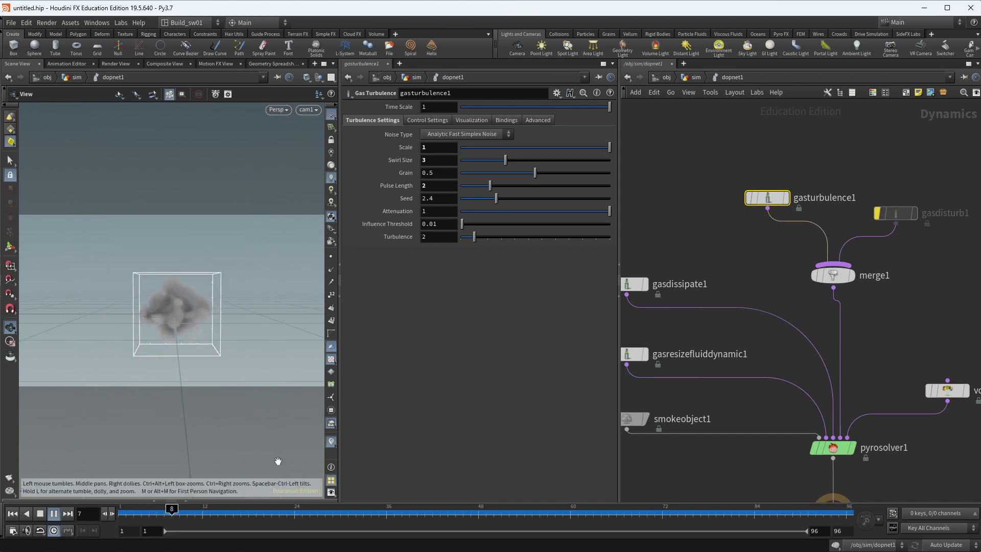
drag(199, 515, 348, 514)
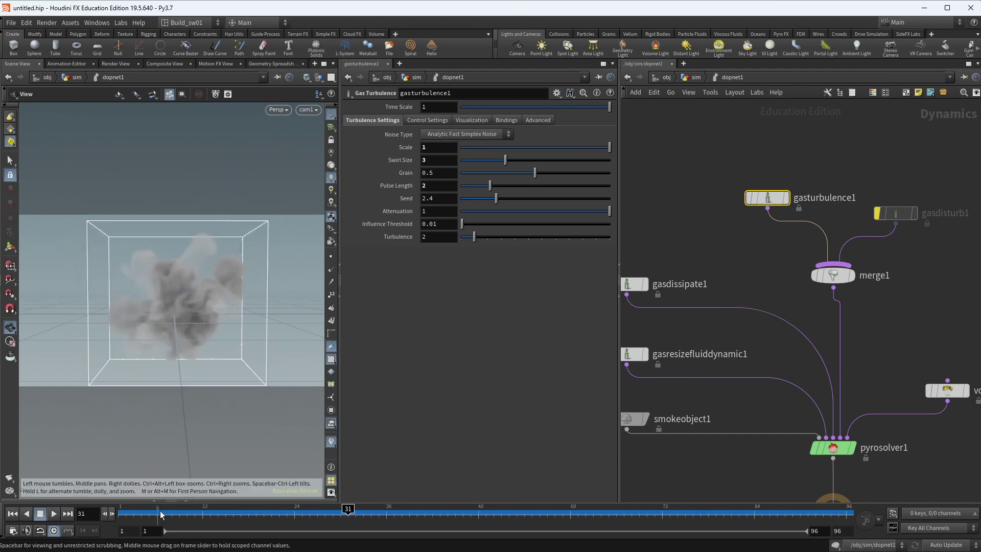
click(12, 513)
- Turn off the bypass on gasdisturb1 and align the node level with gasturbulence1 above merge1
click(899, 213)
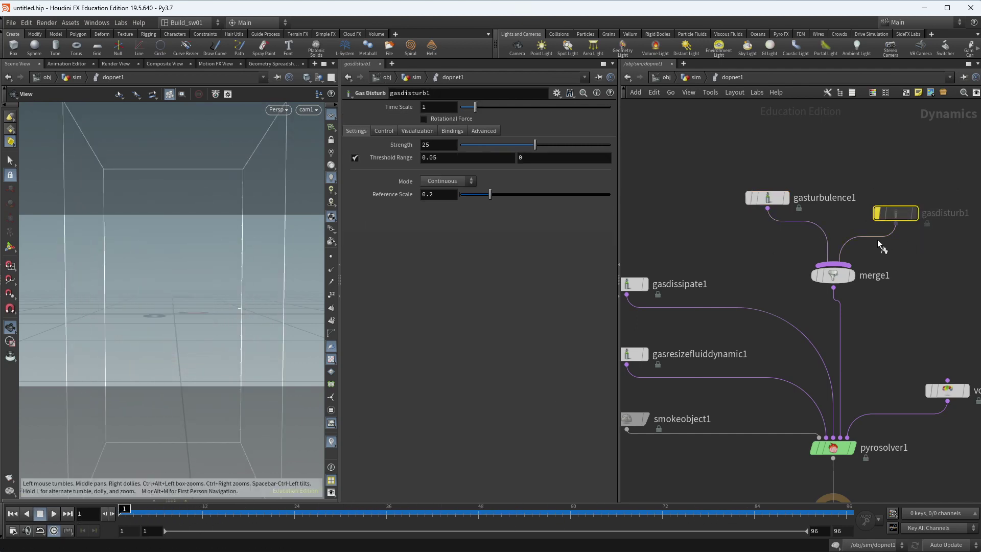
key(b)
click(766, 198)
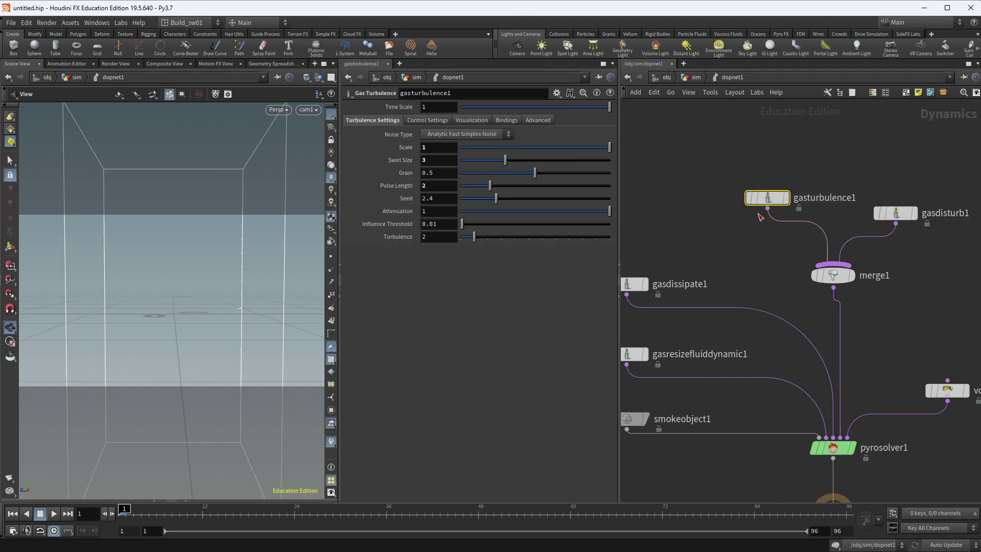
scroll(754, 211, up, 3)
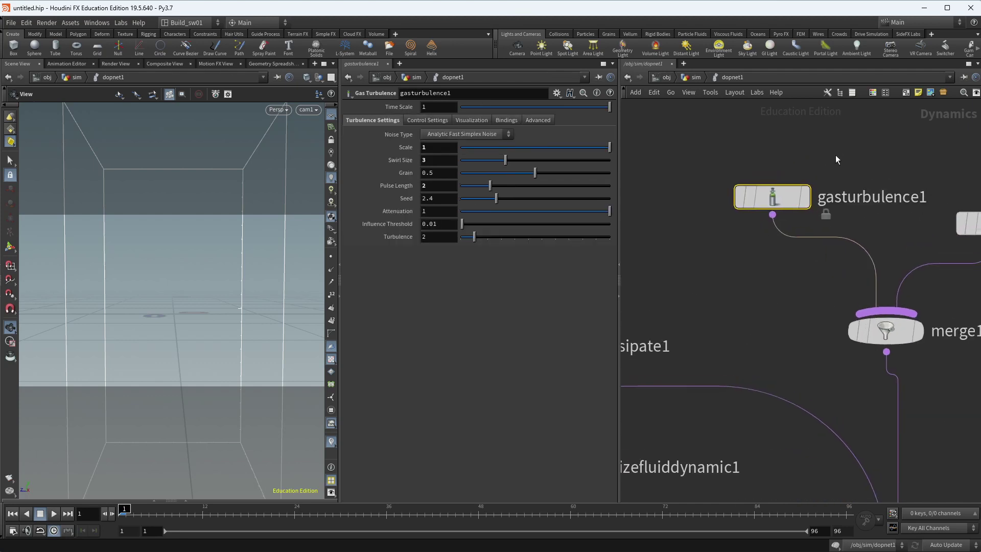
scroll(838, 158, down, 3)
click(886, 266)
drag(888, 266, 913, 232)
drag(702, 250, 700, 238)
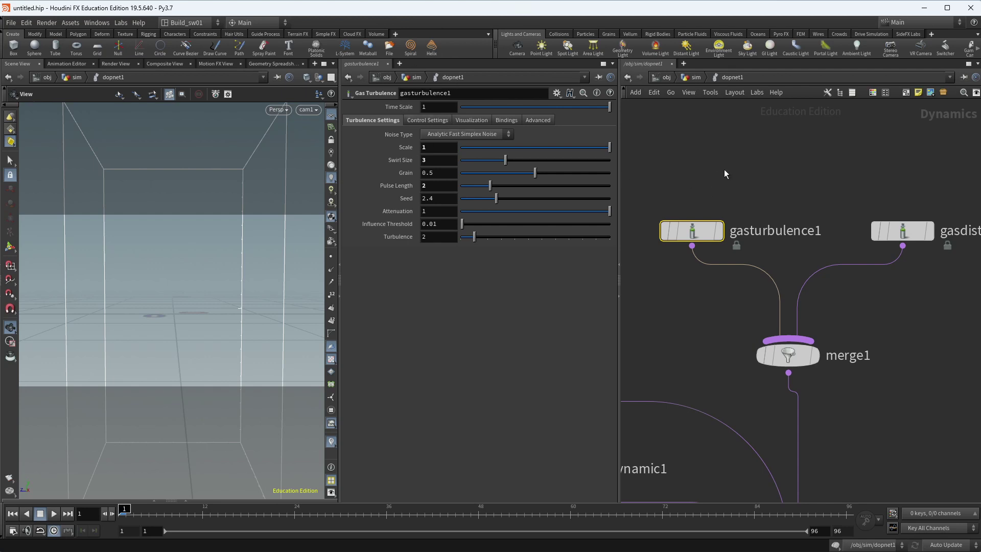
- Examine gasturbulence1's bindings, visualization, control and turbulence settings
click(538, 120)
click(508, 122)
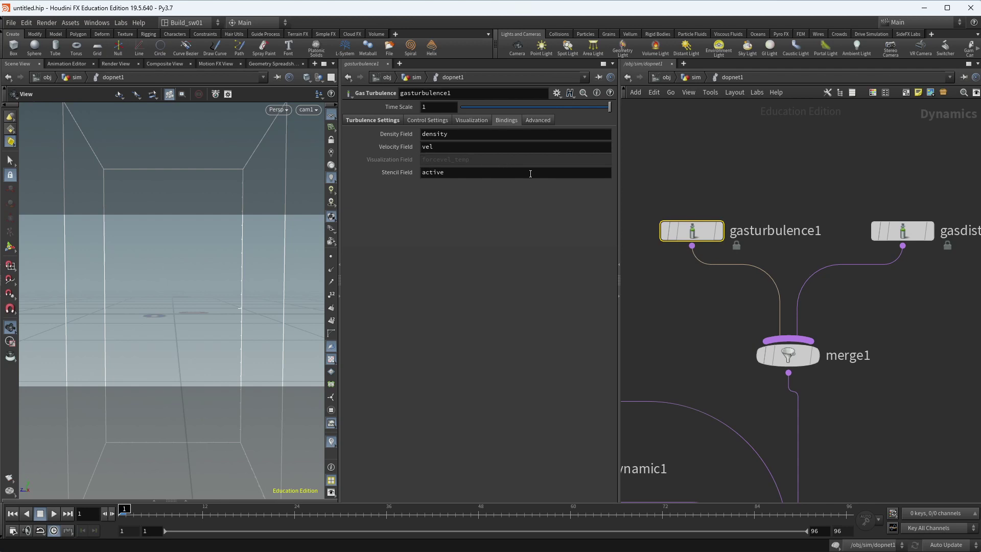
click(382, 122)
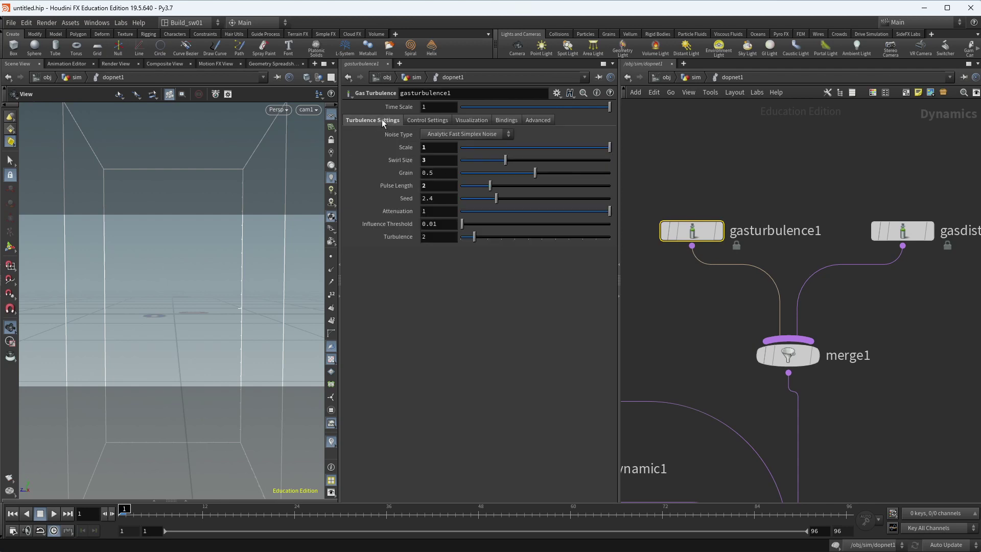
click(470, 120)
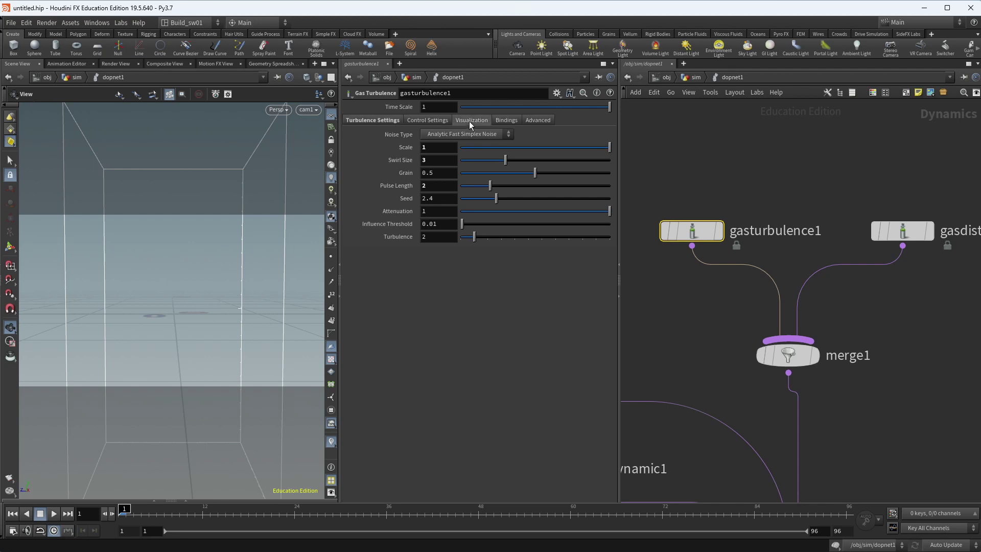
click(512, 121)
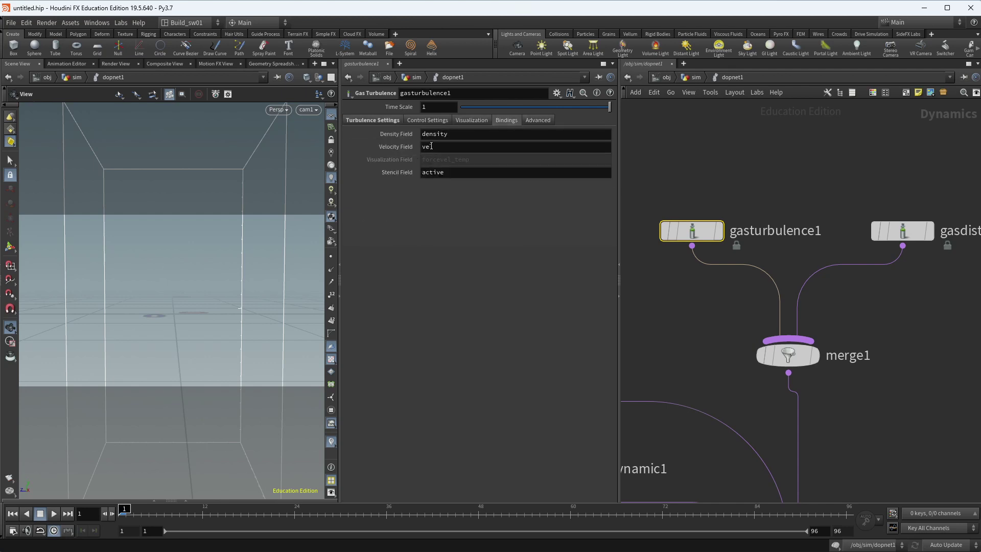
click(427, 120)
click(478, 120)
click(513, 121)
click(470, 121)
click(428, 120)
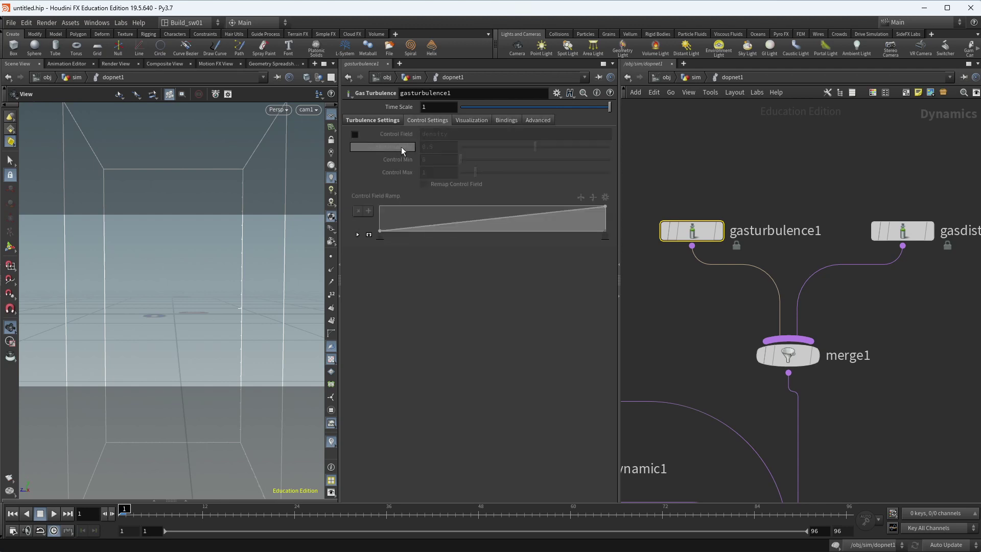
click(367, 121)
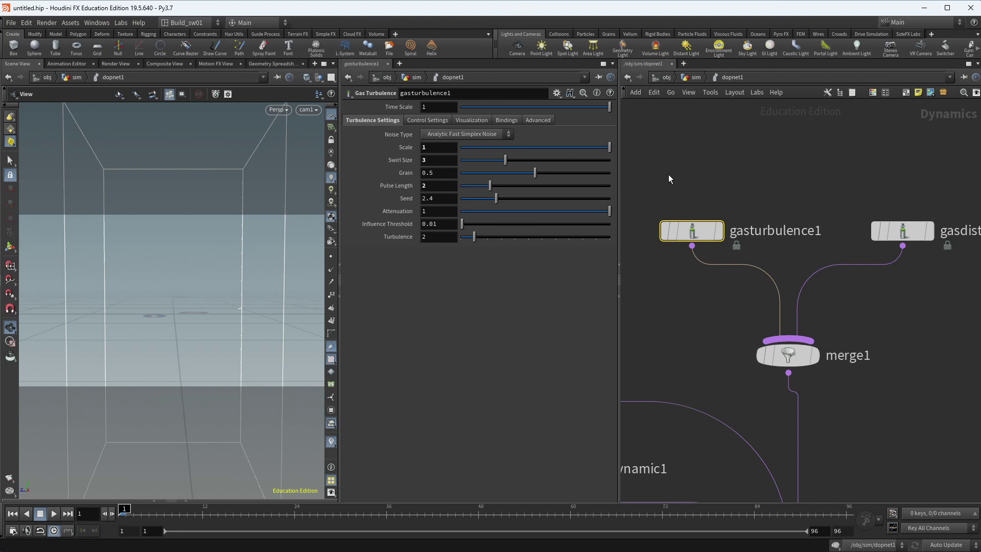
- Try enabling the density Control Field on gasturbulence1, with its Control Influence, and switch it back off
click(427, 121)
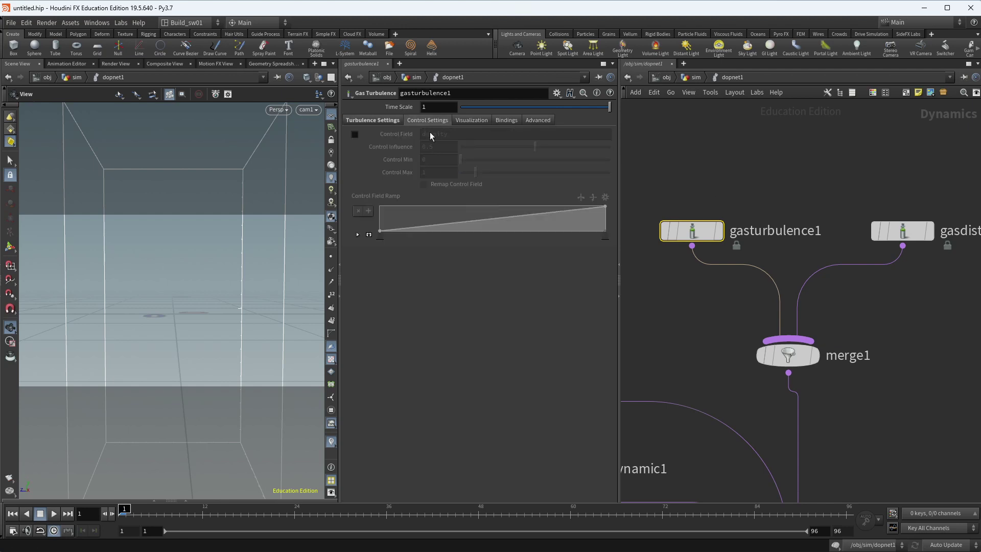
click(354, 134)
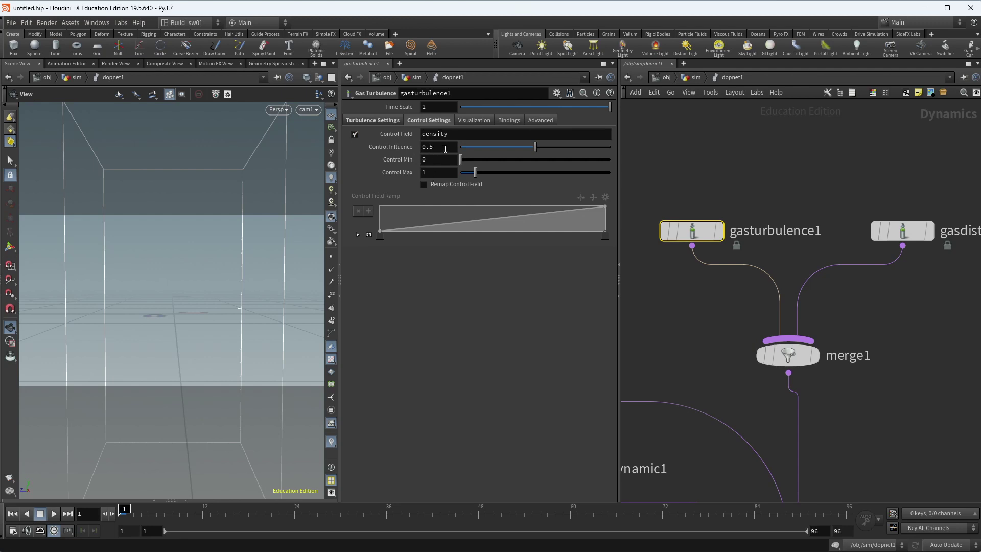
click(445, 149)
click(353, 135)
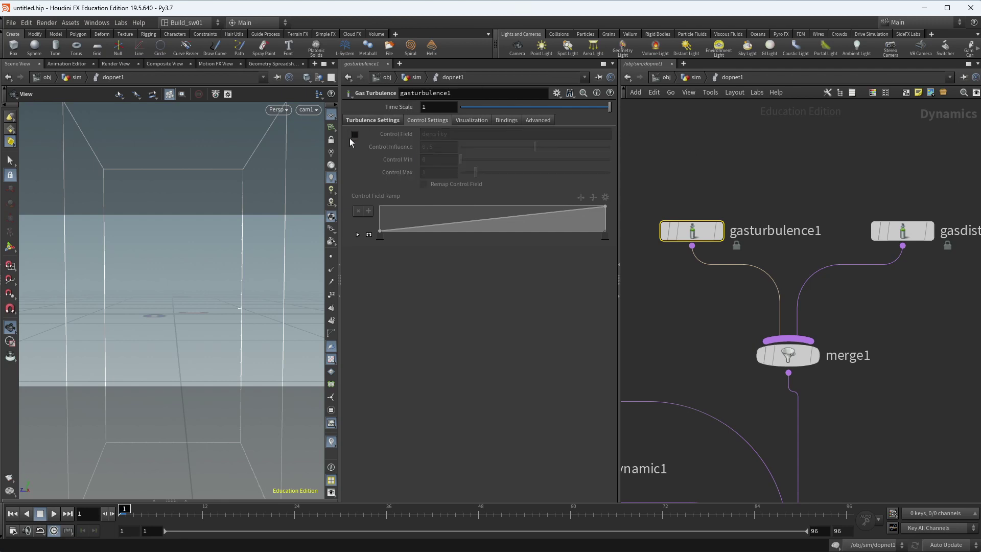
- Review gasturbulence1's velocity field binding and enable Use OpenCL for the node
click(506, 120)
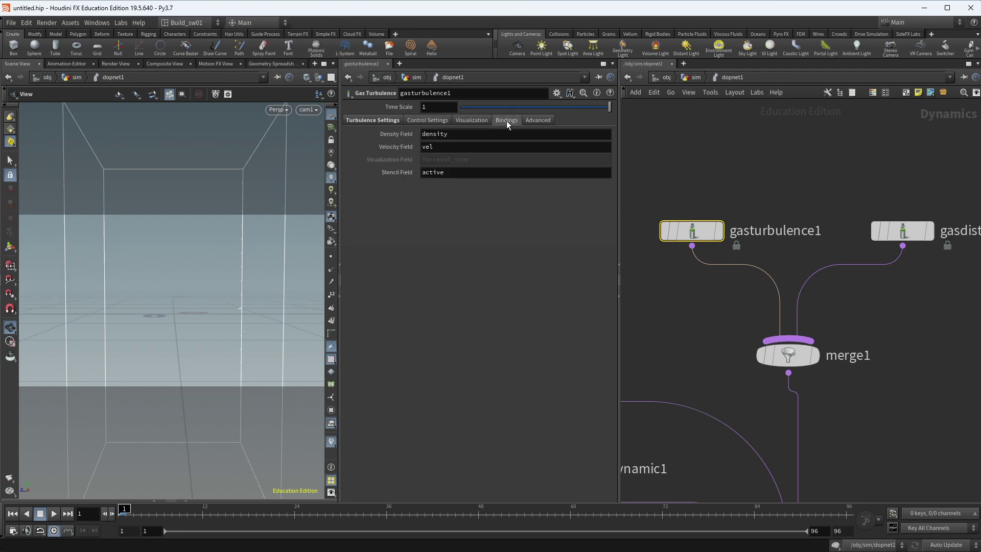
click(452, 147)
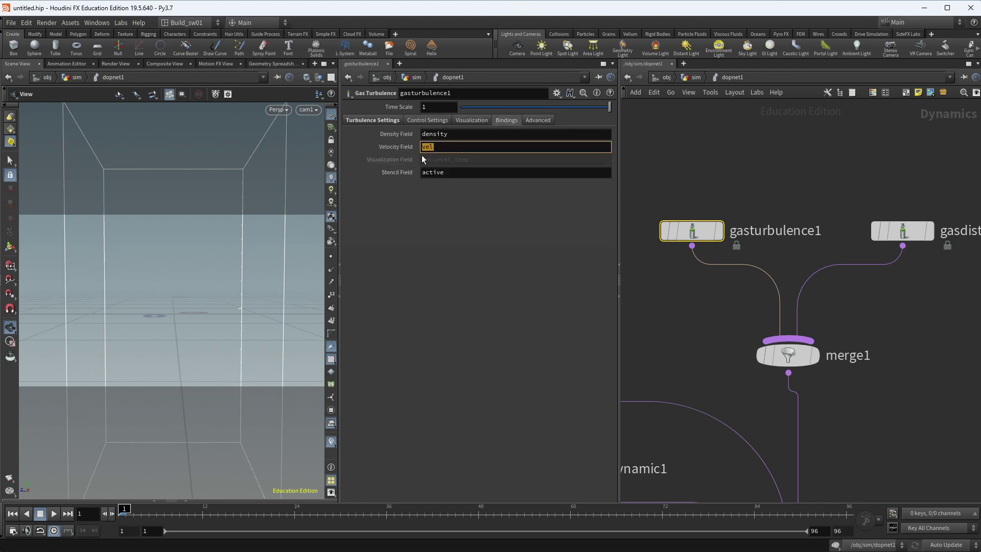
click(364, 119)
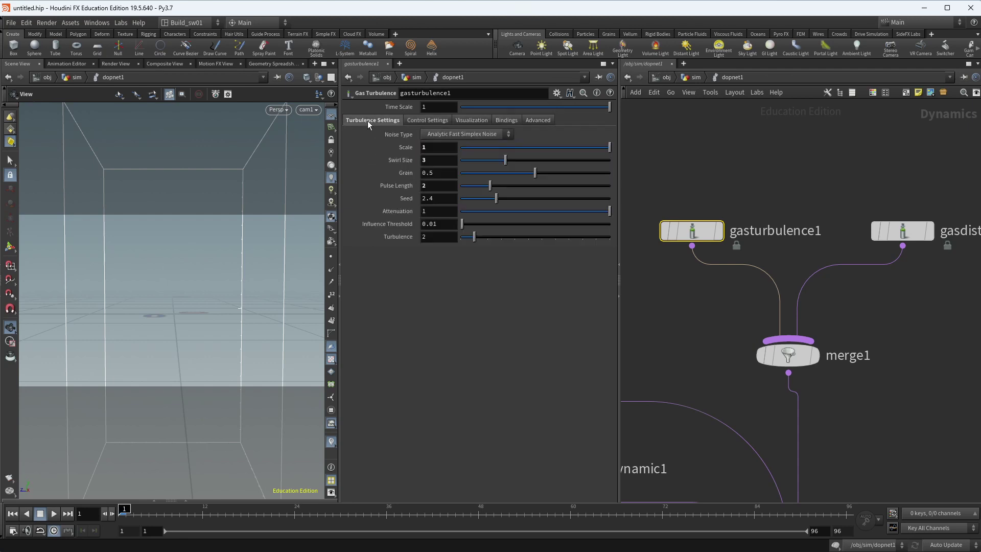
click(536, 123)
scroll(784, 212, down, 2)
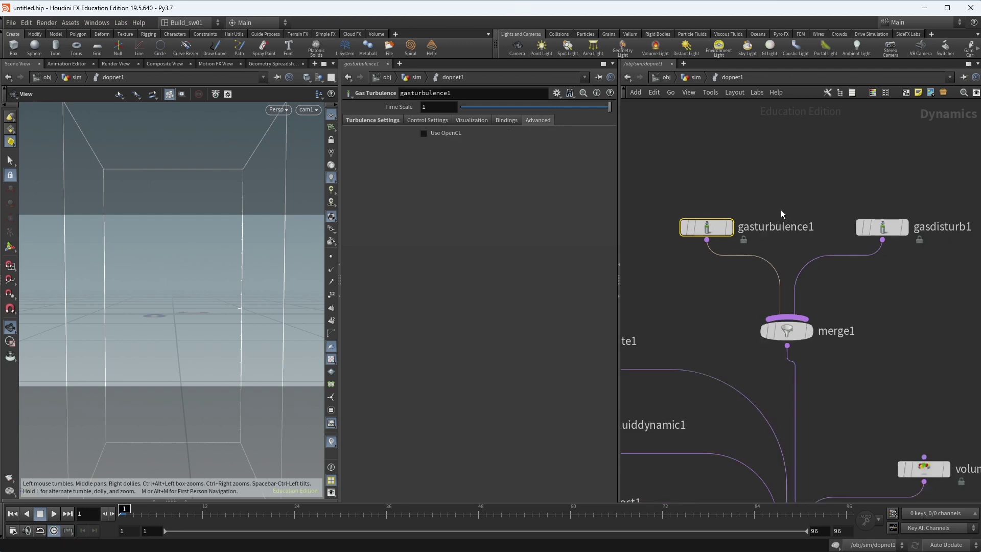
click(451, 134)
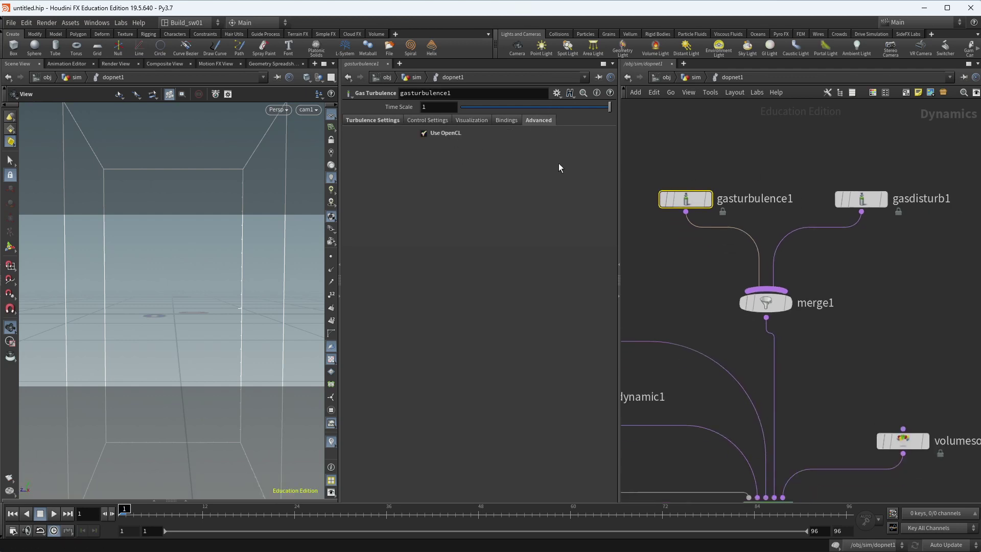
- Check the Use OpenCL option in pyrosolver1's advanced settings
scroll(661, 236, down, 1)
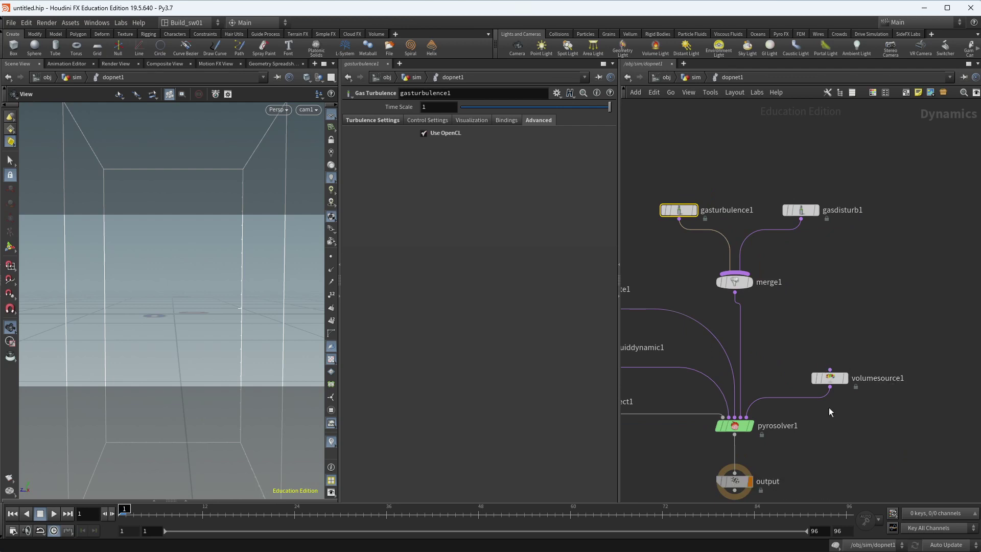
click(771, 425)
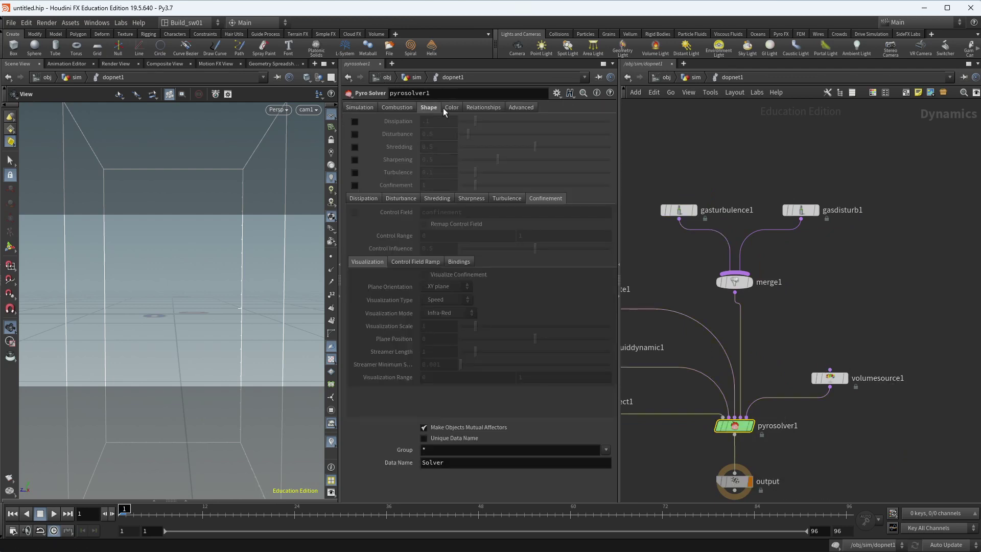
click(521, 107)
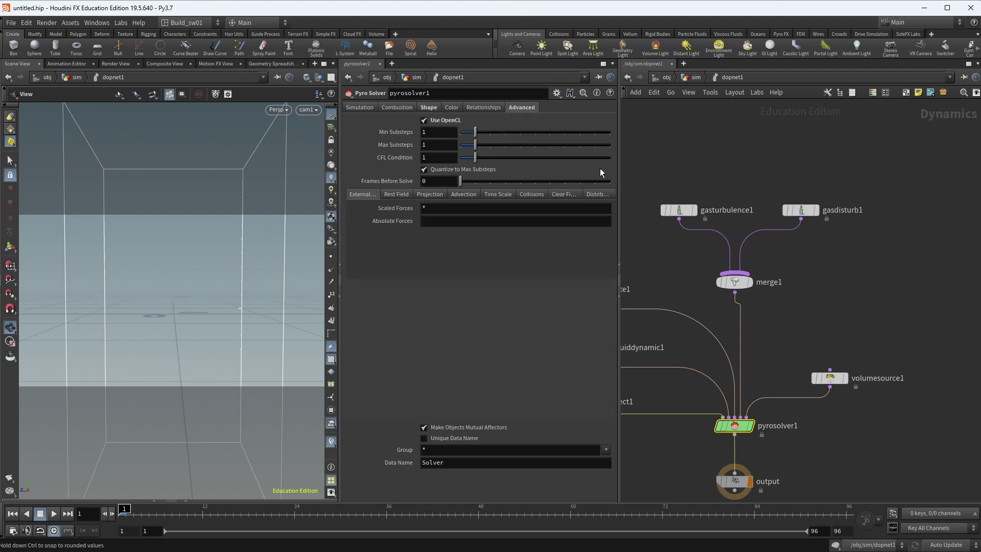
- Recheck gasturbulence1's OpenCL setting and bypass gasdisturb1
scroll(771, 317, up, 2)
click(724, 269)
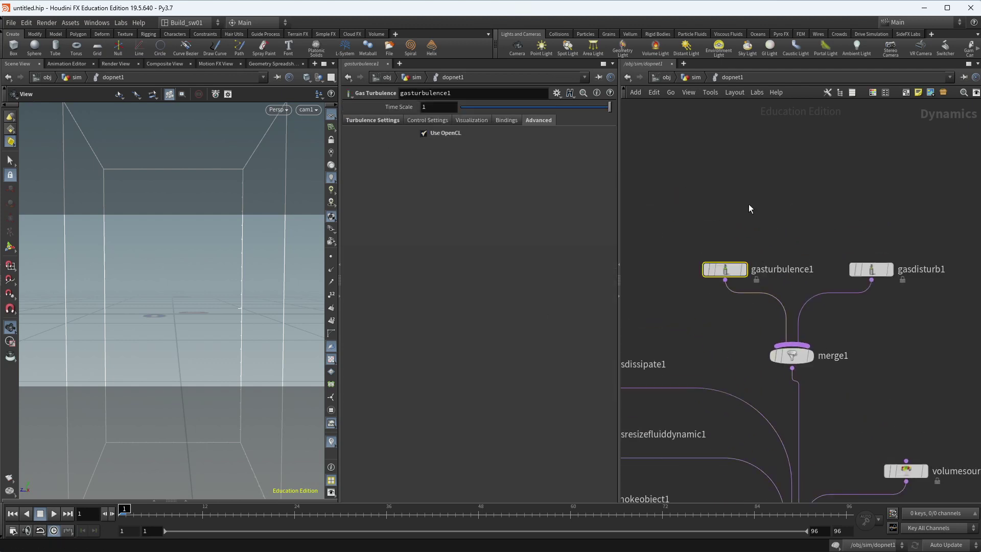
click(871, 269)
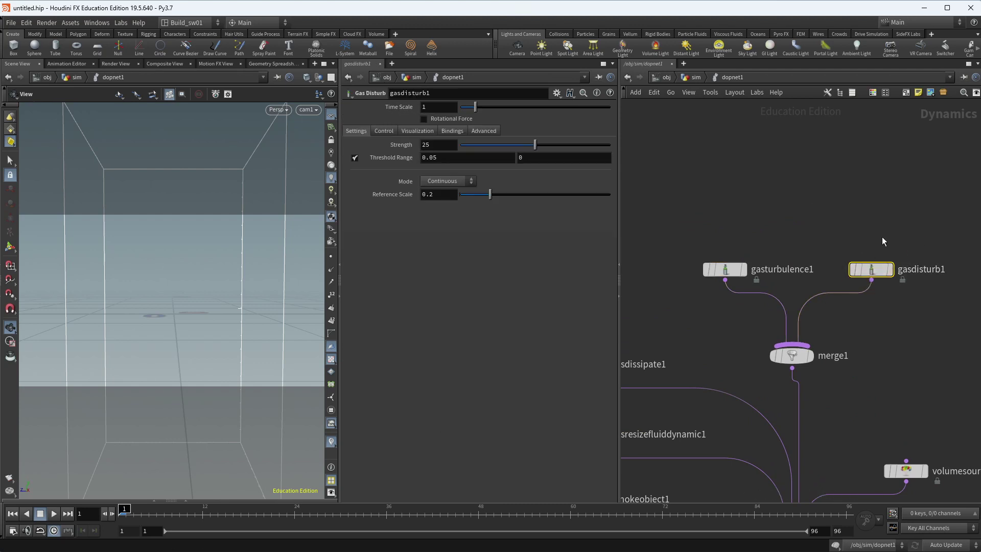
key(b)
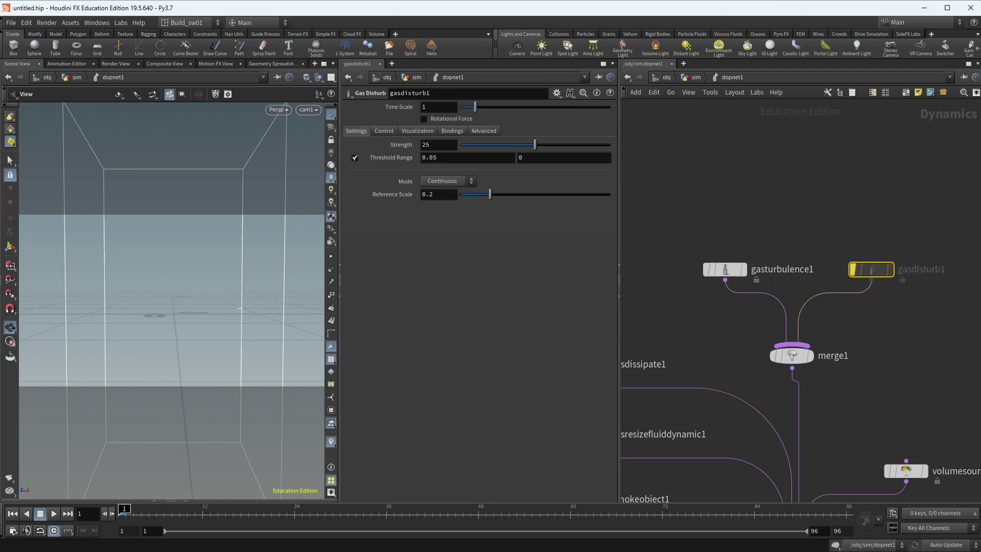
- Play the simulation with gasdisturb1 bypassed, return to frame 1 and review gasturbulence1's turbulence settings
click(54, 514)
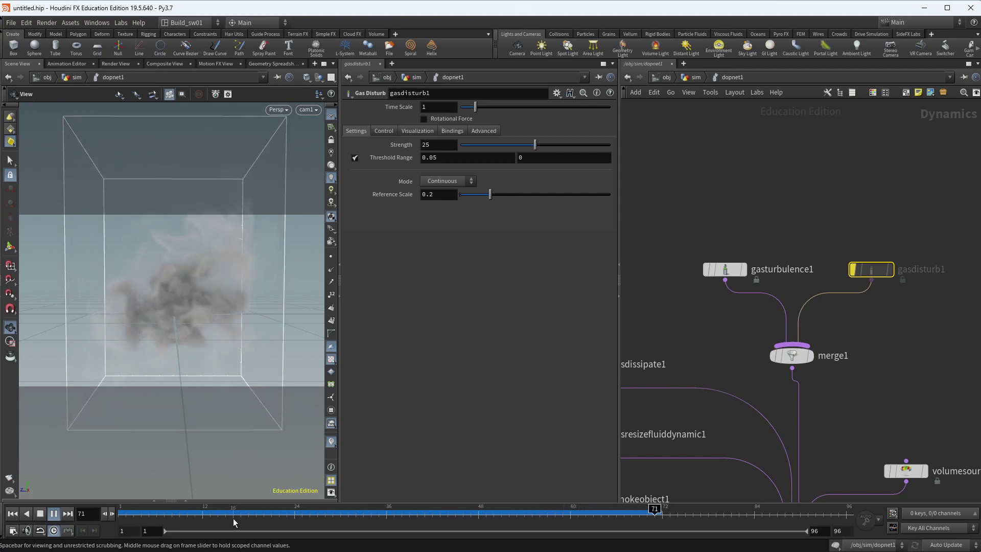
drag(235, 515, 121, 513)
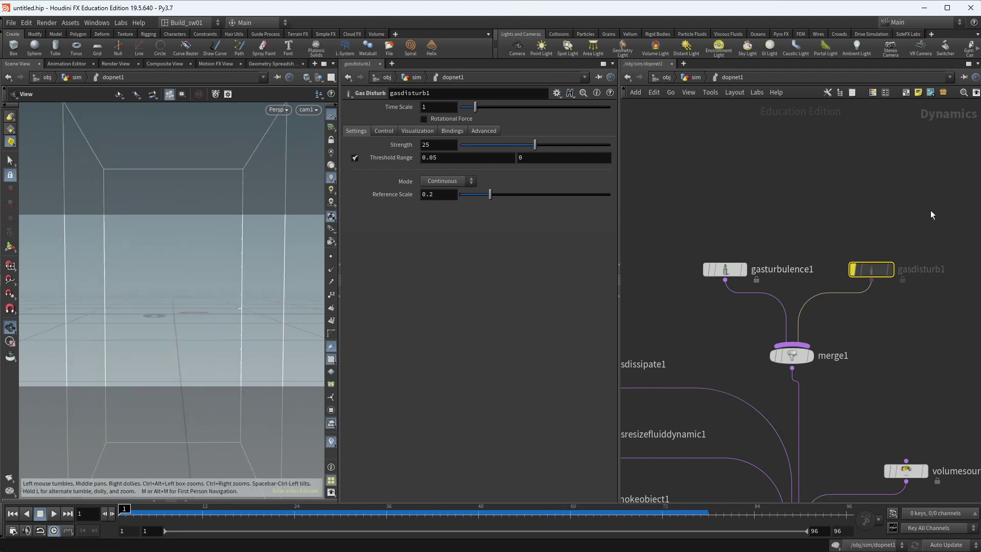
click(724, 269)
click(375, 120)
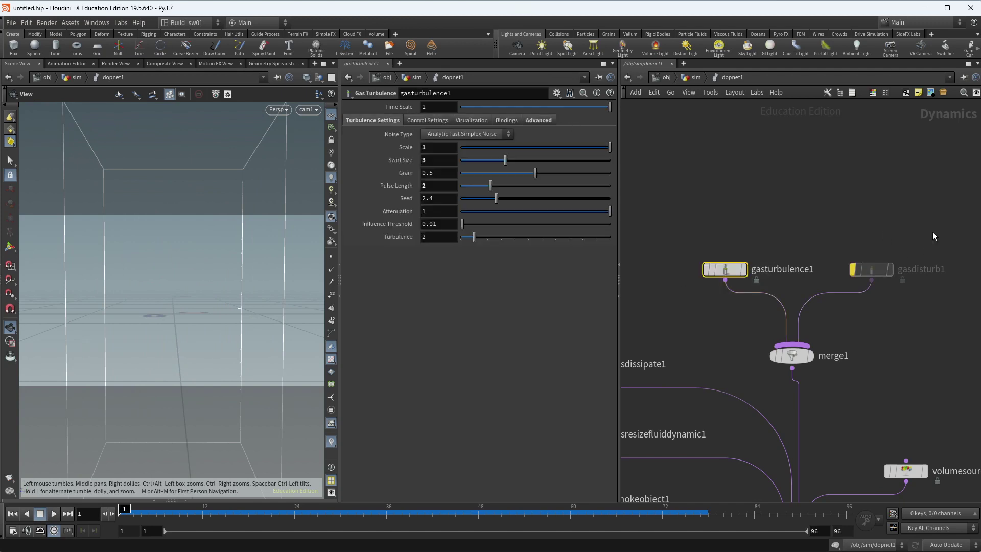
- Reactivate the bypassed gasdisturb1 node and enable Use OpenCL for it
click(871, 269)
click(852, 269)
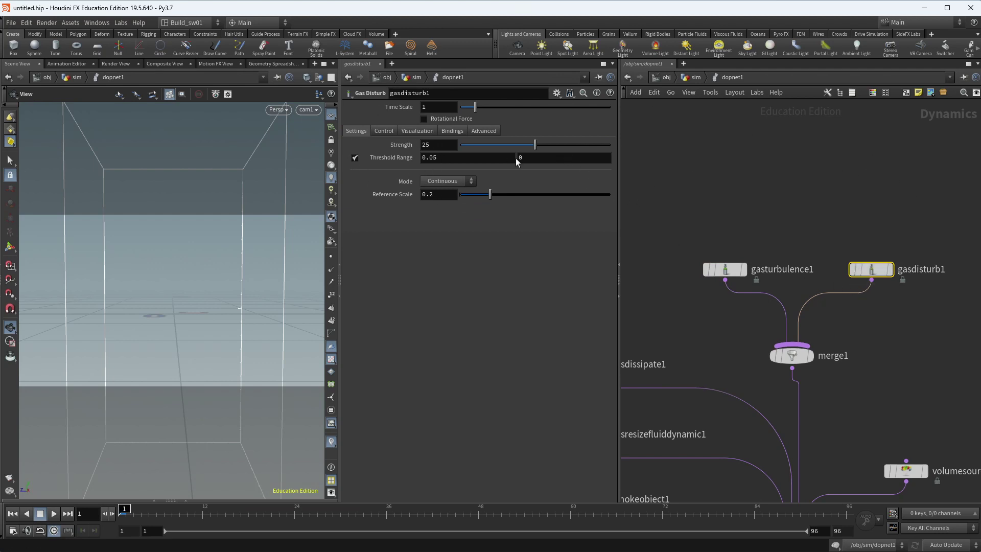
click(486, 131)
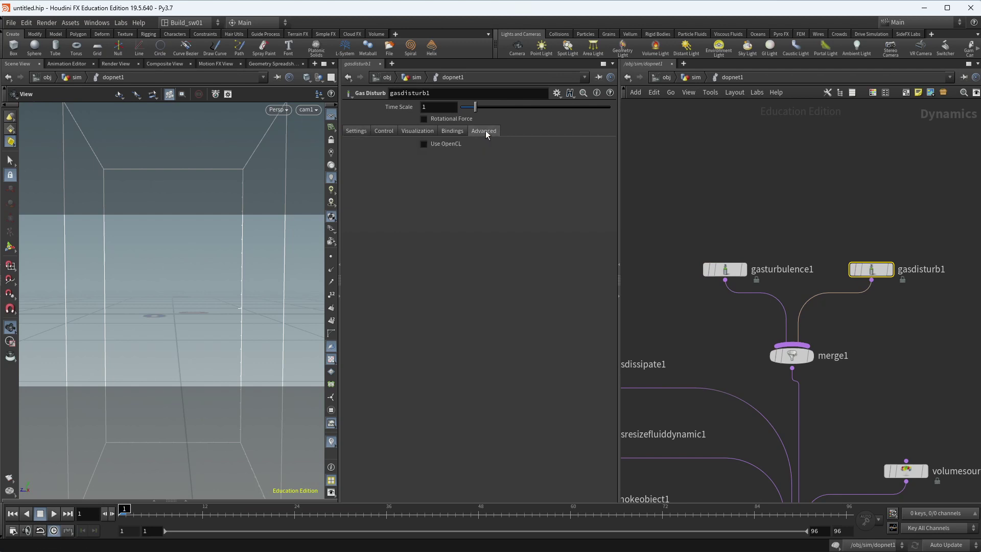
click(455, 131)
click(484, 131)
- Examine gasdisturb1's disturb and threshold field bindings, its Threshold Range and the available Mode options, keeping Continuous
click(453, 131)
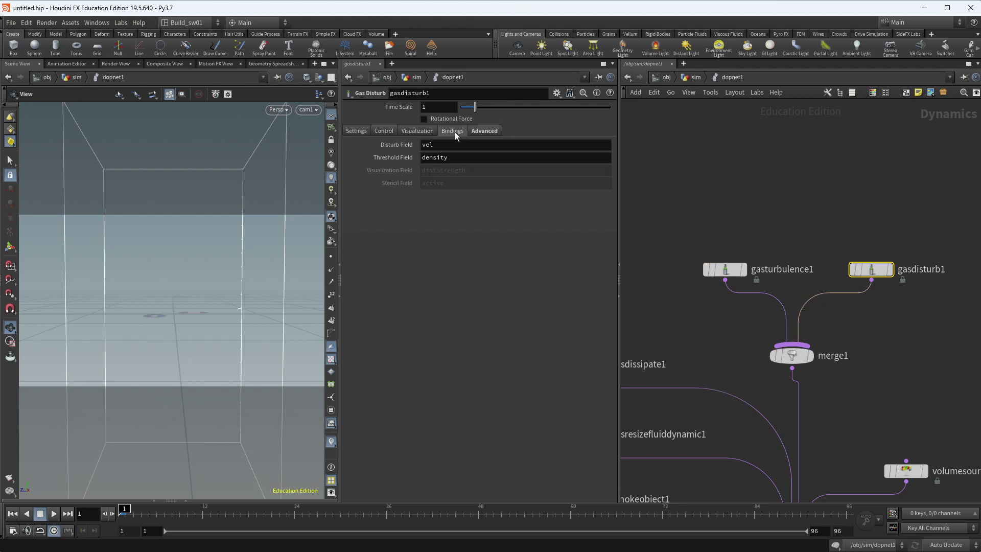
click(465, 159)
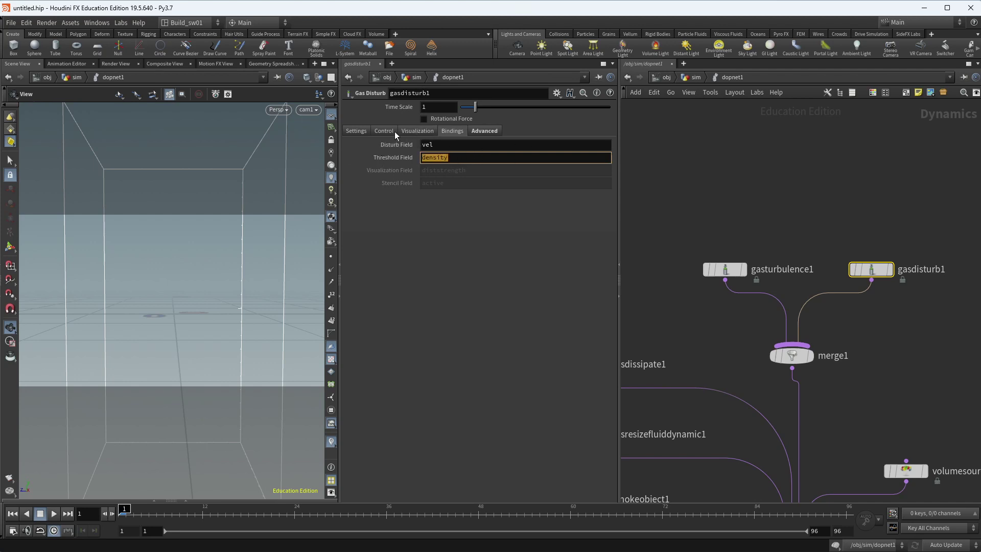
click(356, 132)
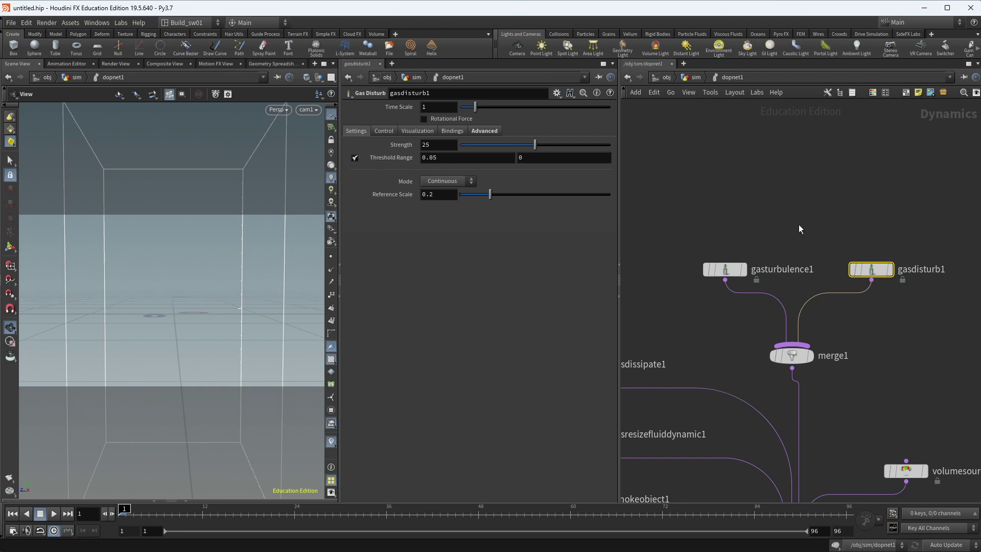
click(451, 132)
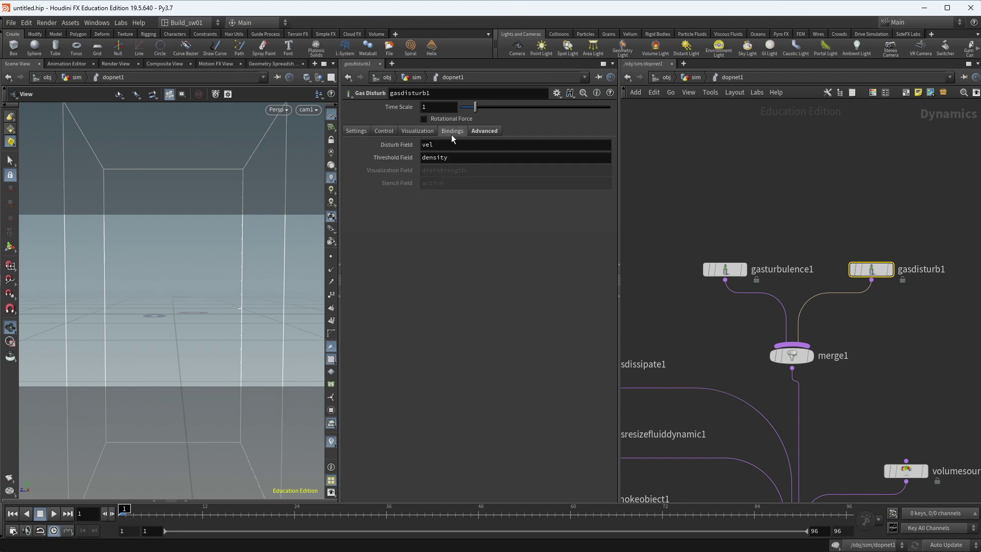
click(356, 131)
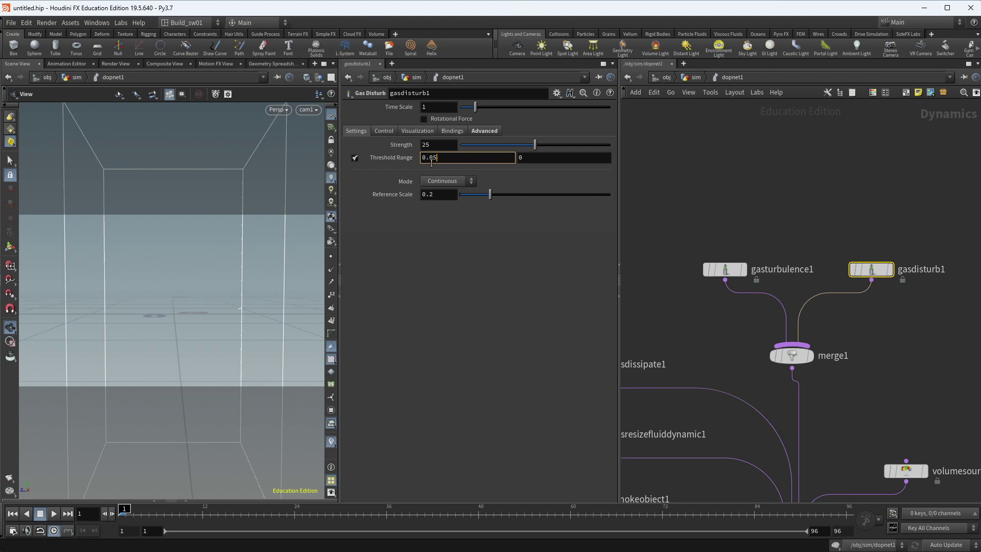
click(525, 158)
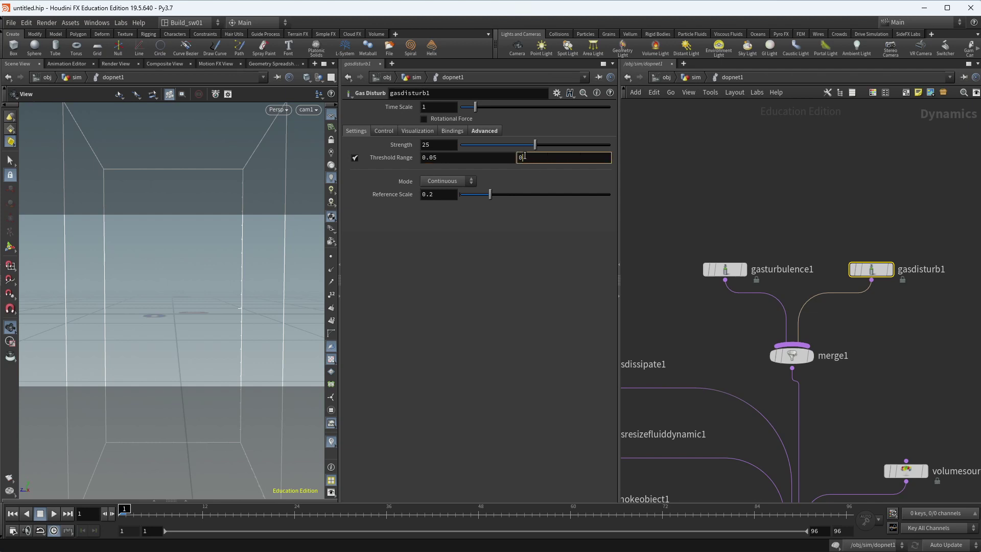
click(453, 157)
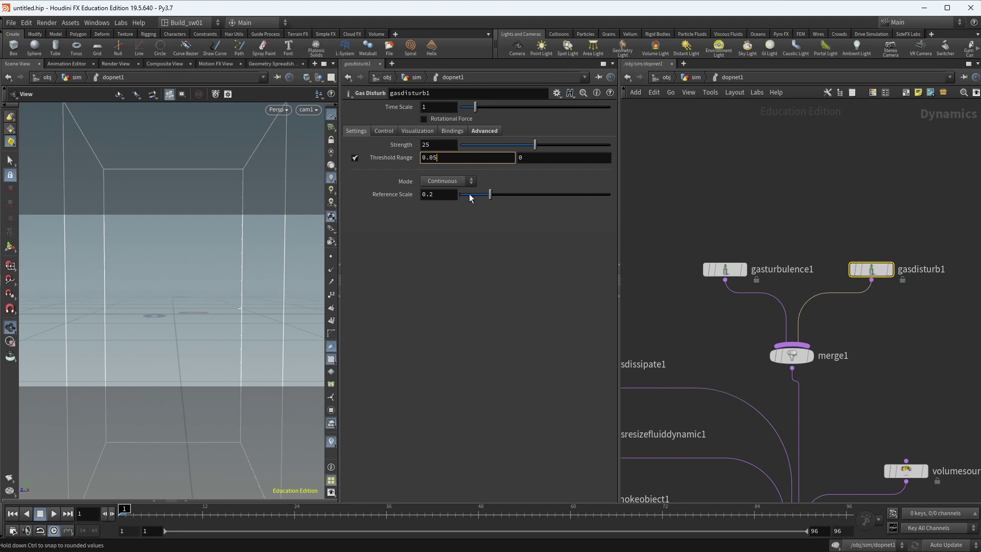
click(445, 184)
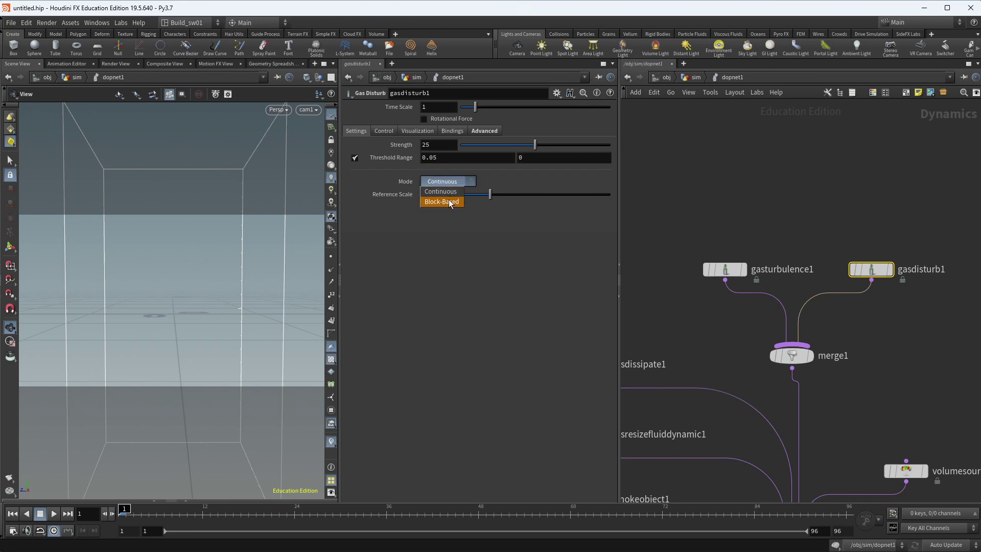
click(433, 192)
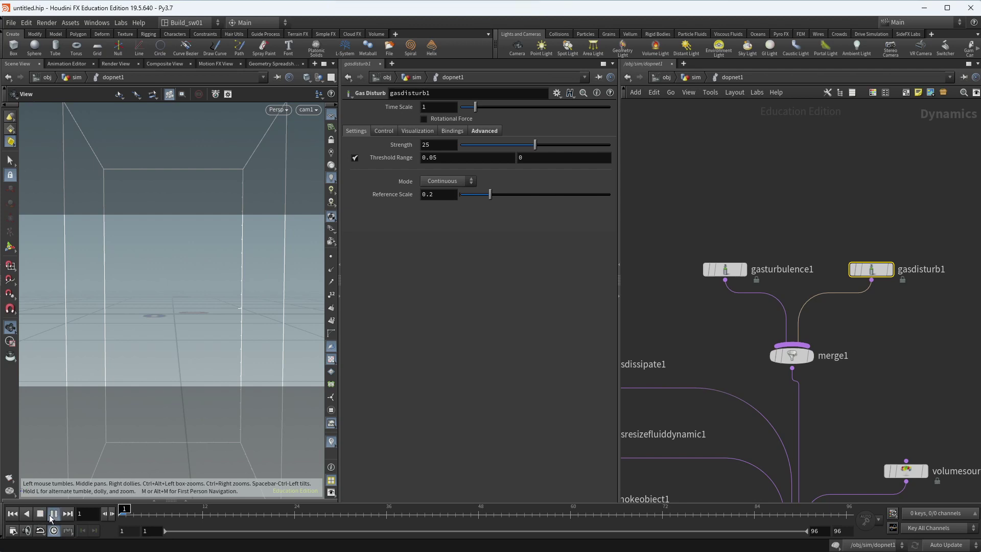
- Play the simulation to frame 22 and inspect the edge detail of the smoke up close
click(49, 514)
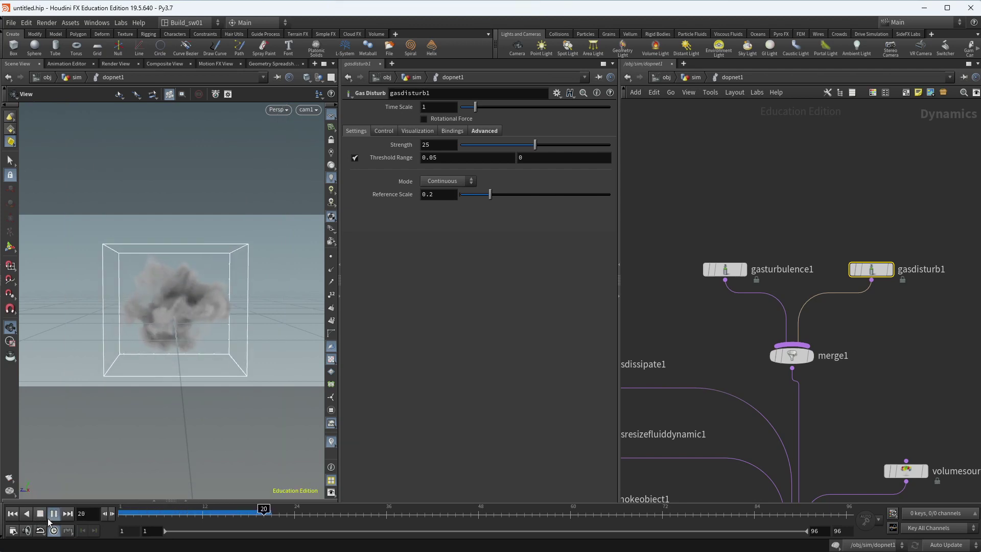
click(43, 516)
scroll(225, 311, up, 10)
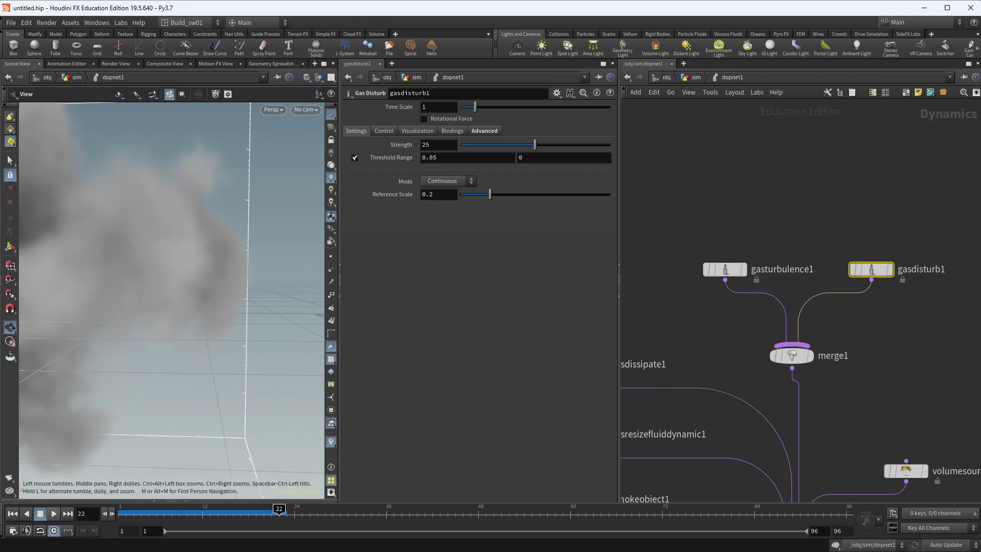
mouse_move(208, 304)
mouse_down()
mouse_move(215, 328)
mouse_move(229, 313)
mouse_move(211, 309)
mouse_up()
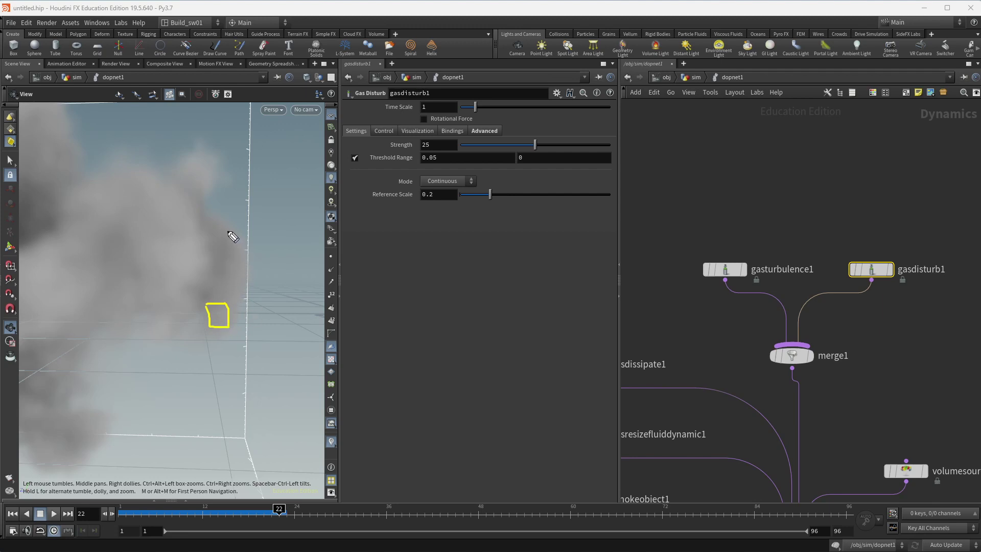
mouse_move(240, 251)
mouse_down()
mouse_move(219, 153)
mouse_move(120, 158)
mouse_move(59, 126)
mouse_up()
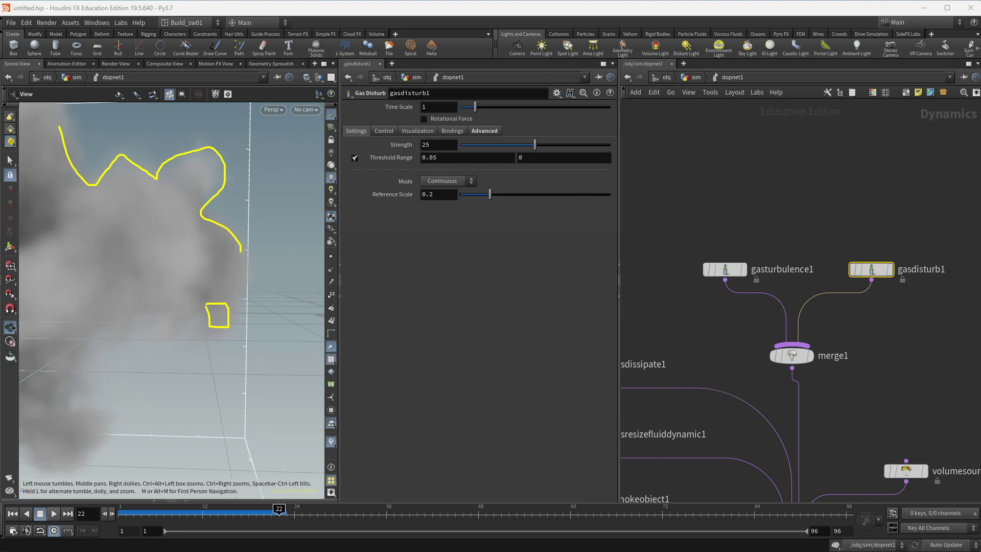
- Check smokeobject1's Division Size and rewind the simulation to frame 1
key(h)
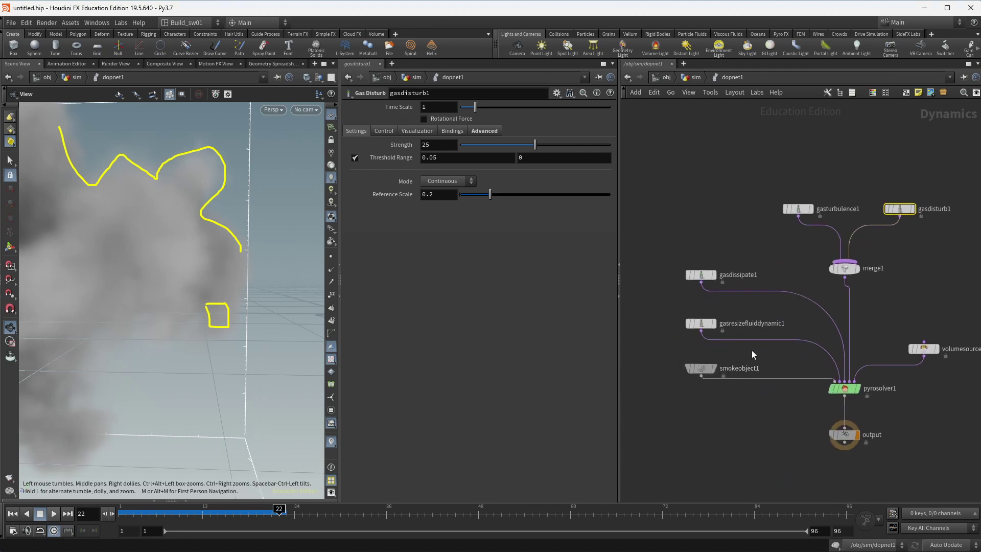
click(701, 368)
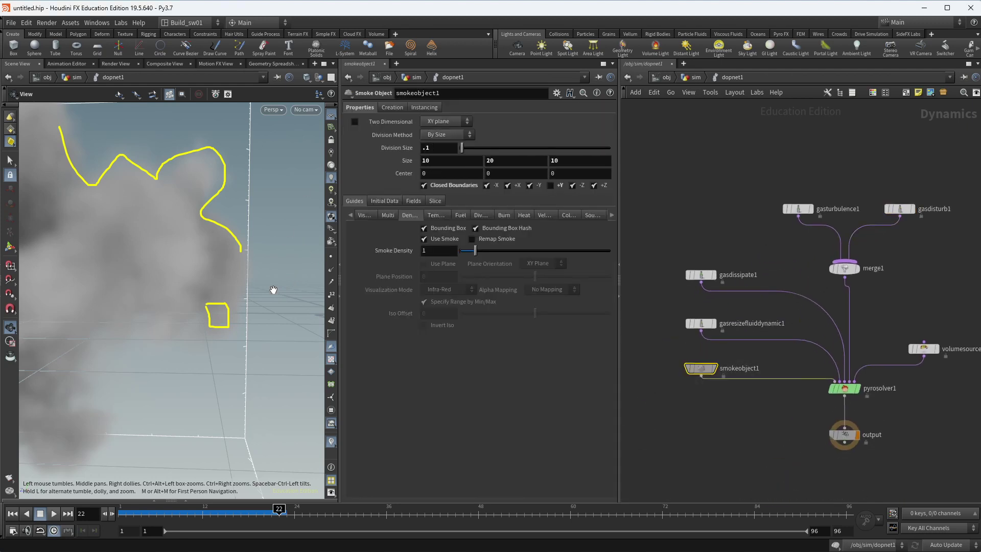
drag(160, 517, 121, 513)
key(Escape)
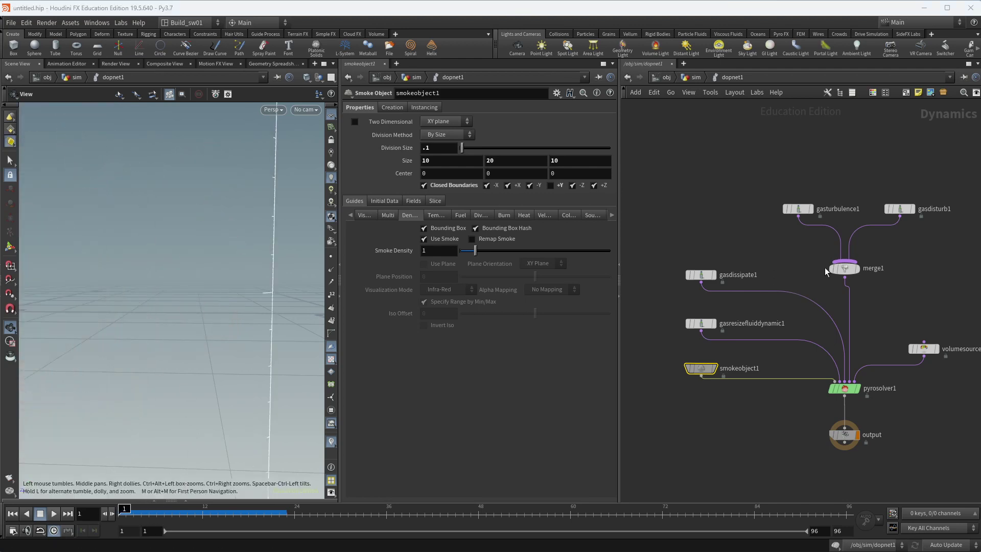
- Replay the simulation with gasdisturb1 active, restore the cam1 view and inspect the smoke at frame 18
click(899, 208)
right_drag(302, 261, 204, 278)
click(54, 514)
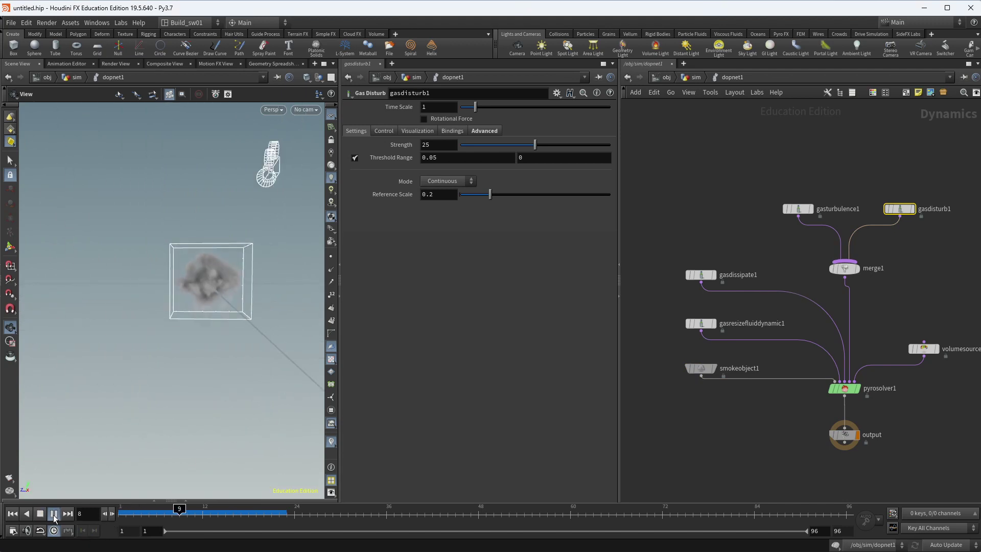
click(312, 109)
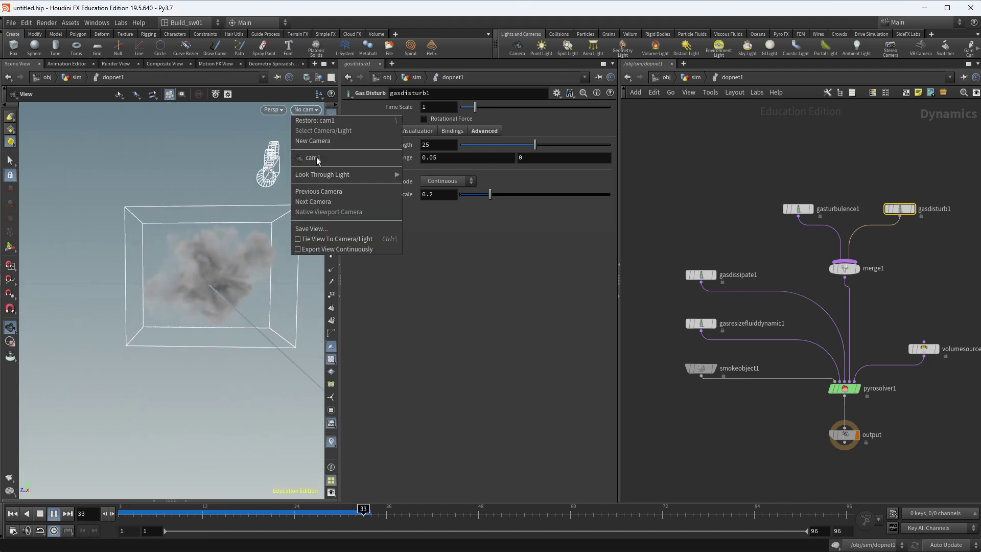
click(314, 121)
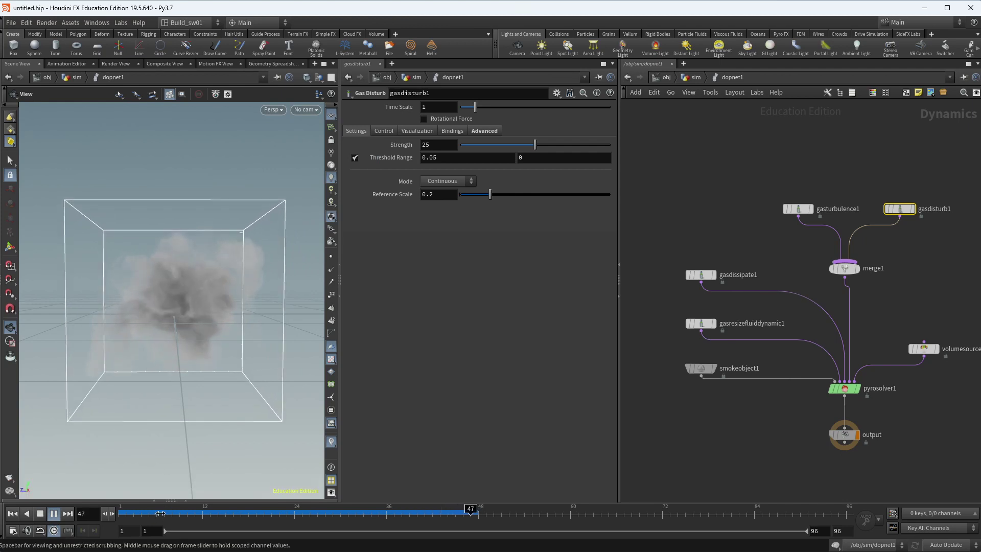
click(248, 511)
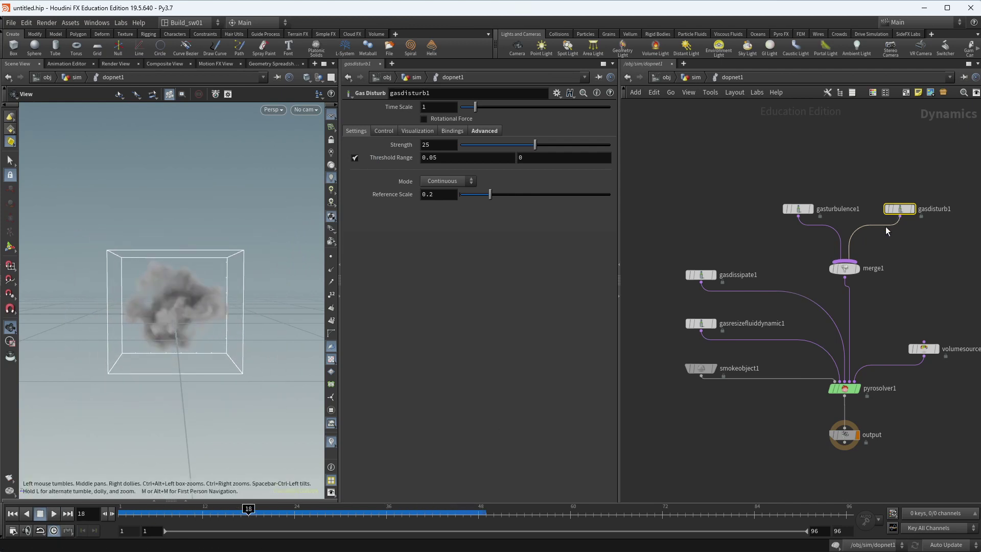
- Bypass gasdisturb1, widen the viewport and replay the simulation, inspecting the smoke at frame 23
key(q)
click(53, 514)
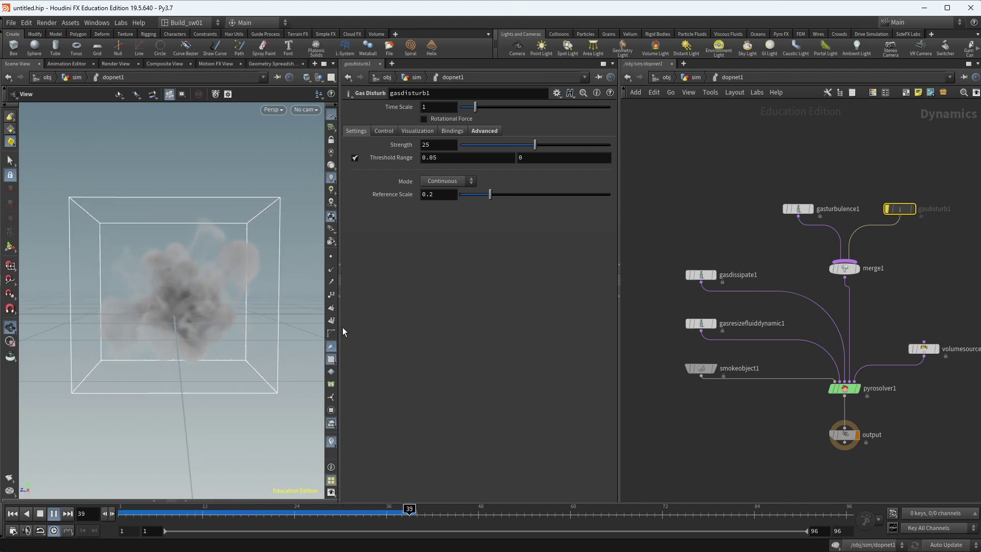
drag(340, 327, 466, 331)
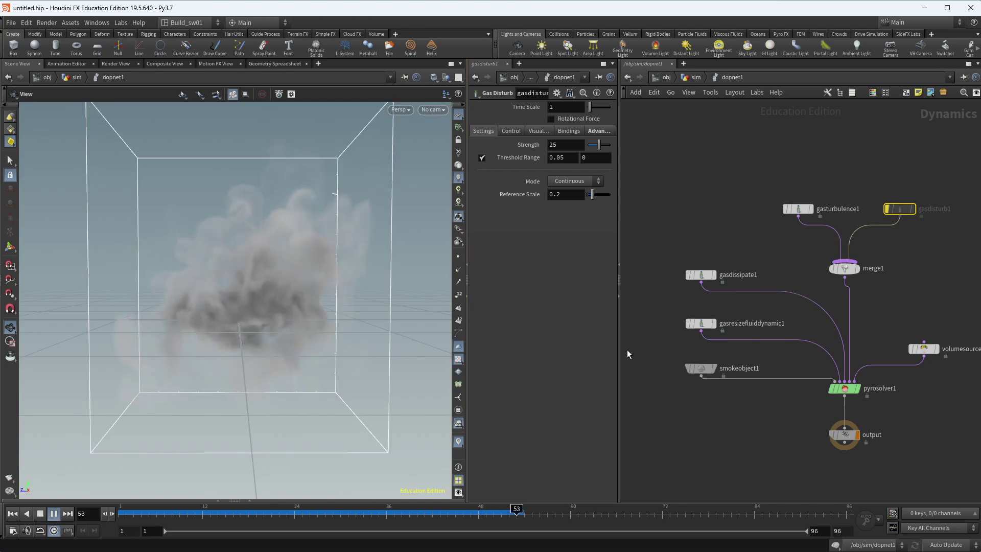
drag(618, 347, 706, 344)
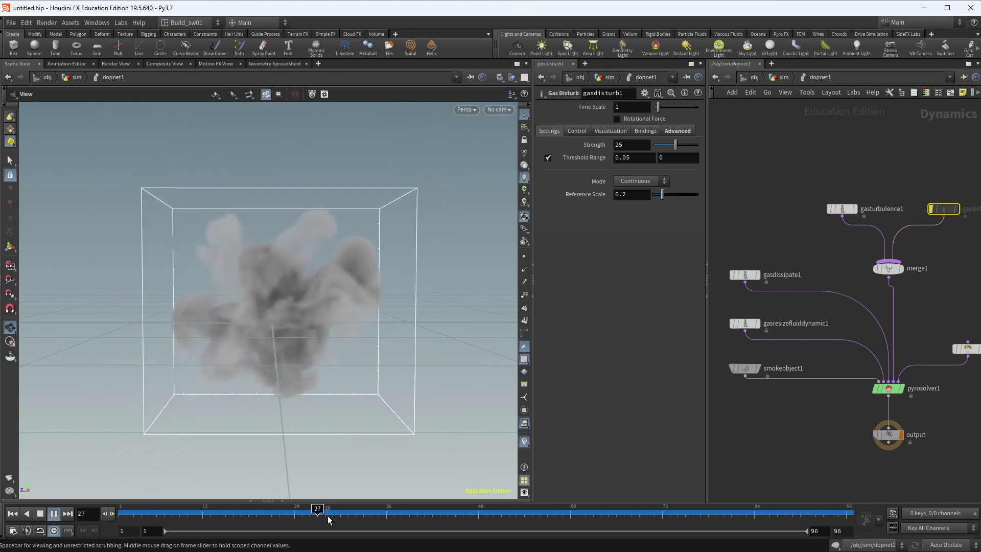
drag(327, 519, 287, 510)
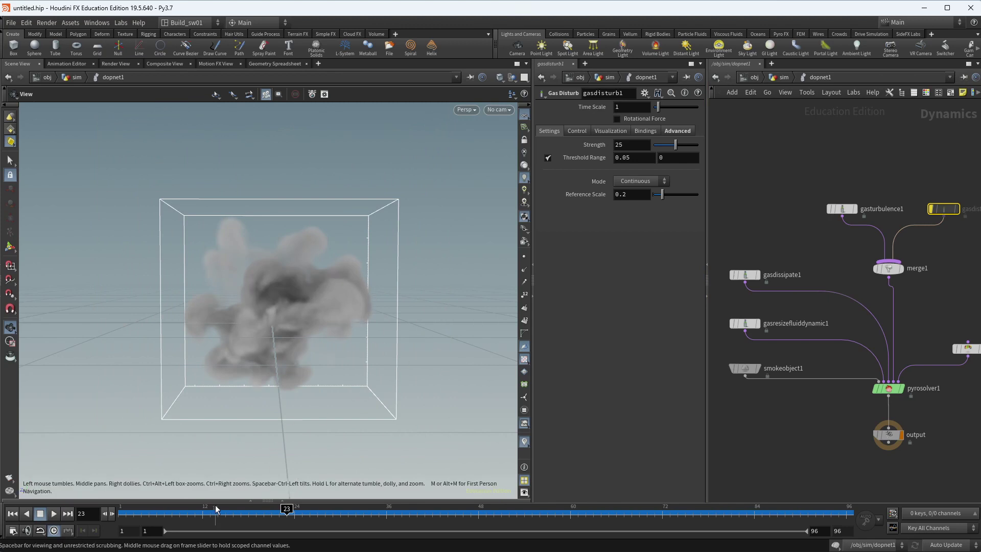
- Reactivate gasdisturb1, replay the simulation from frame 1 and inspect the smoke at frame 29
key(ctrl+Up)
key(b)
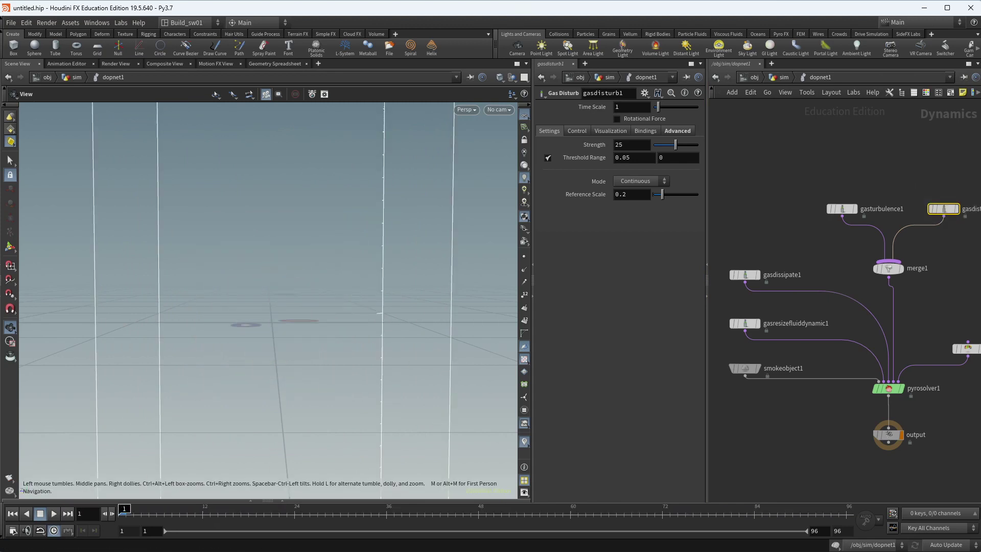
click(55, 514)
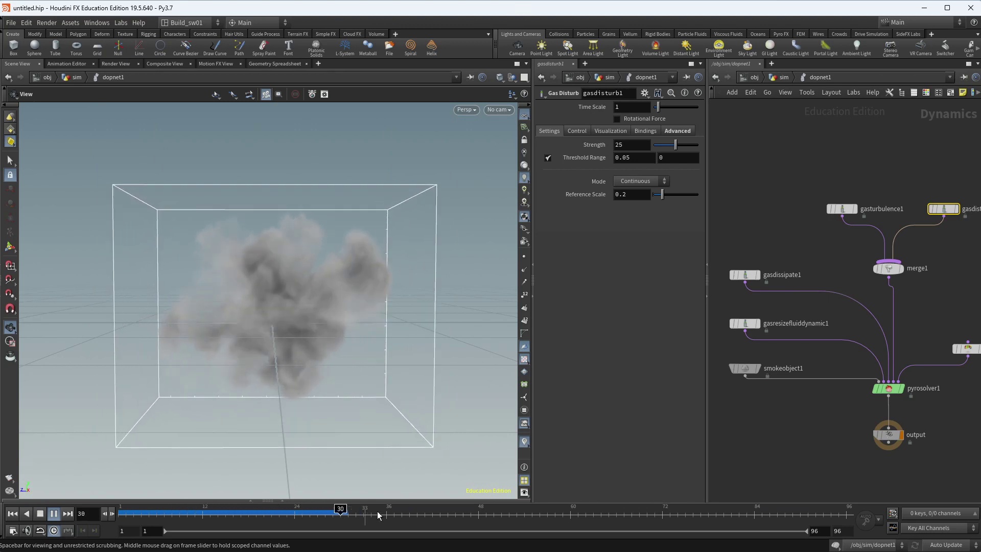
drag(382, 513, 332, 514)
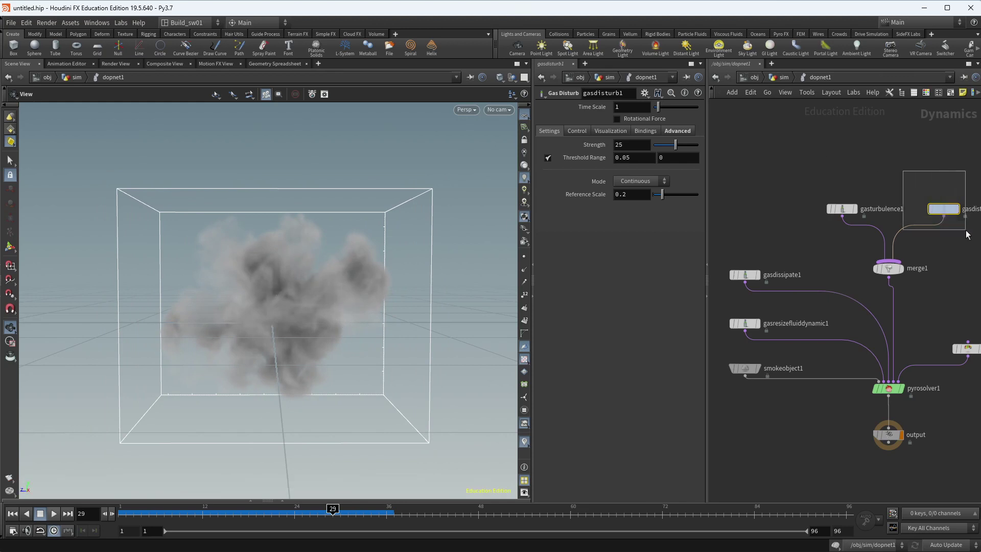
- Compare the parameters of gasturbulence1 and gasdisturb1 in the network
scroll(916, 157, up, 1)
scroll(919, 163, down, 1)
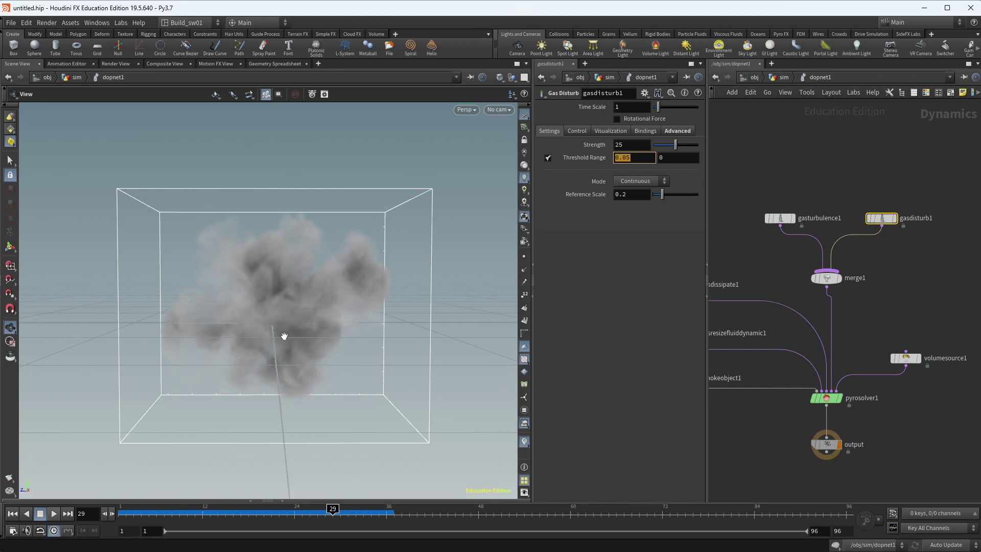
click(780, 218)
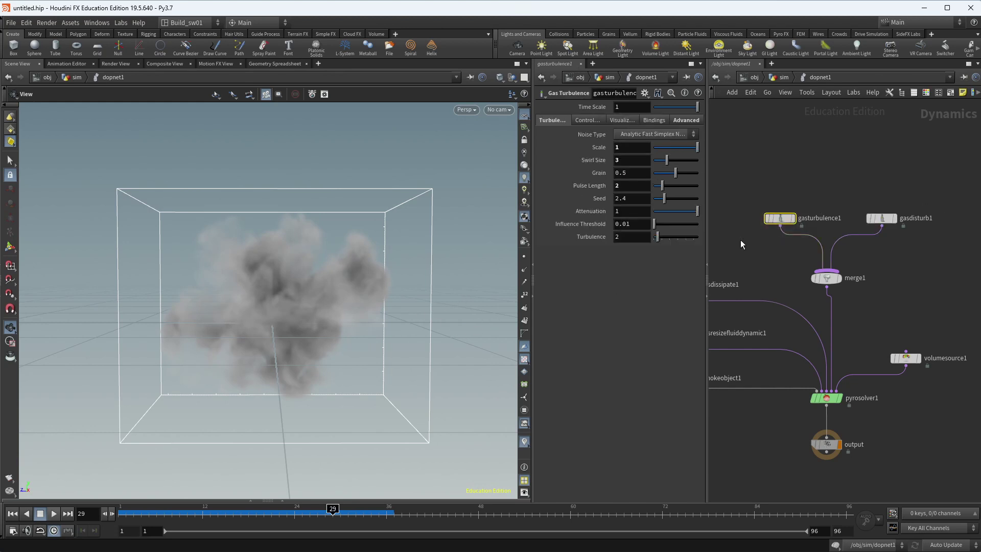
click(881, 218)
middle_drag(875, 249, 866, 250)
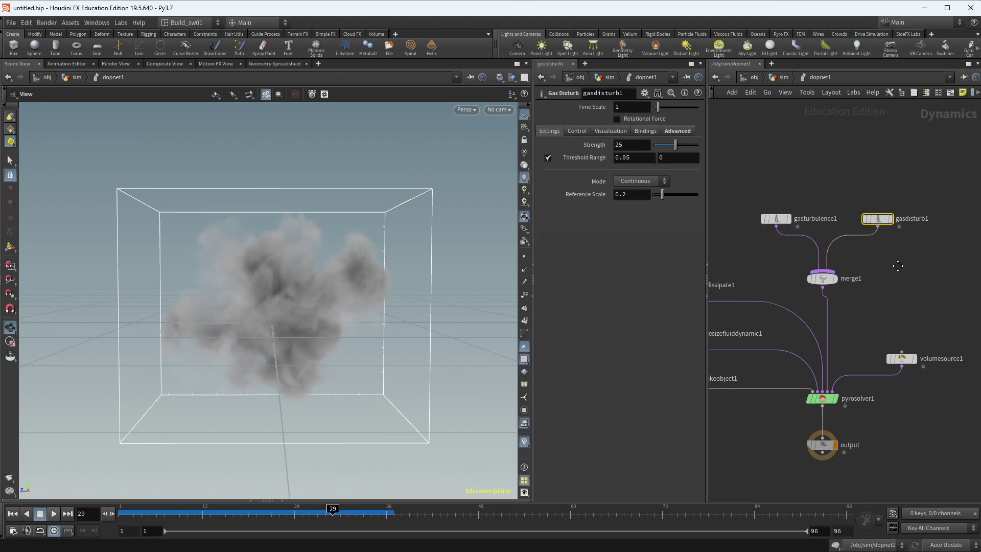
- Replay the simulation from frame 1, inspect the smoke motion and return to the first frame
click(13, 513)
click(54, 513)
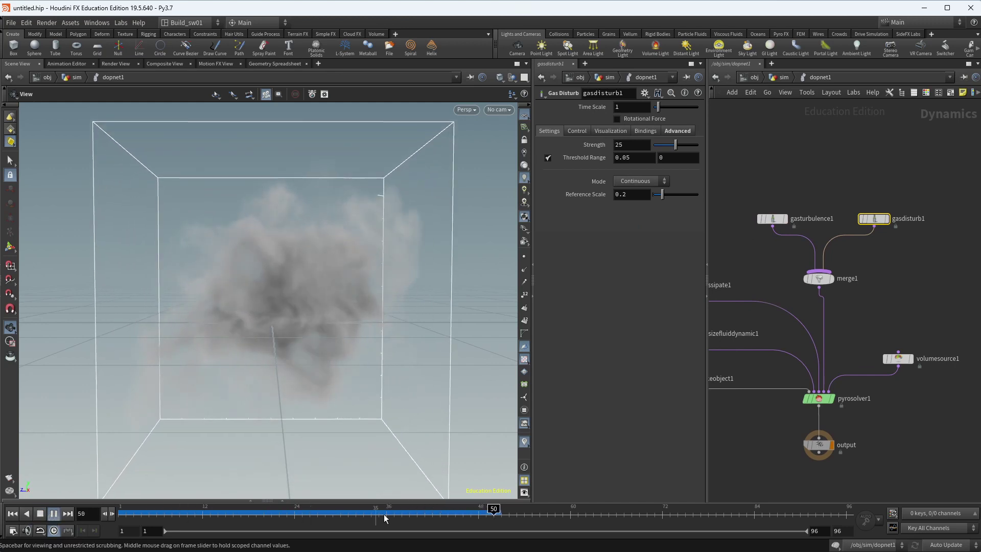
key(ctrl+Up)
- Spread gasturbulence1 and gasdisturb1 farther apart above merge1 in the network
click(776, 220)
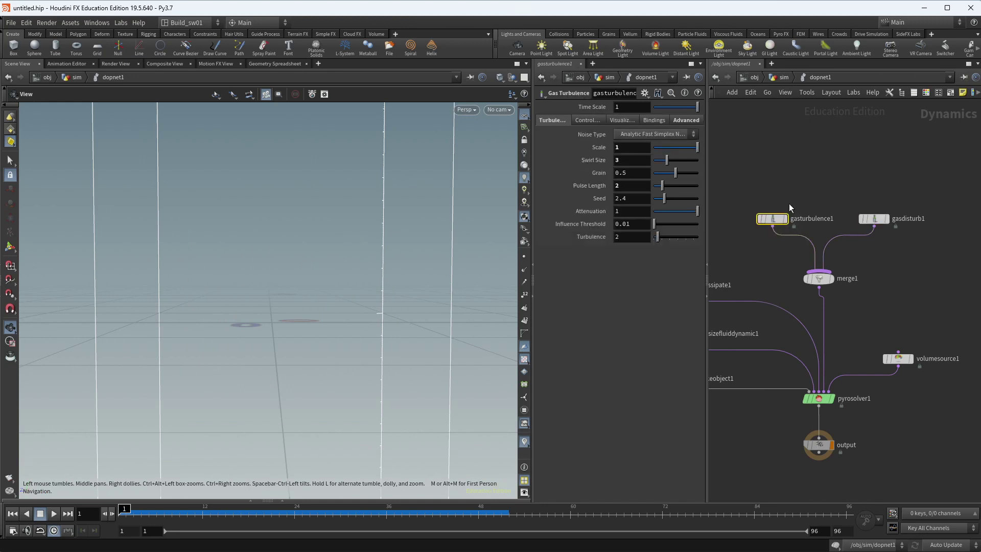
drag(772, 219, 758, 213)
drag(874, 219, 893, 216)
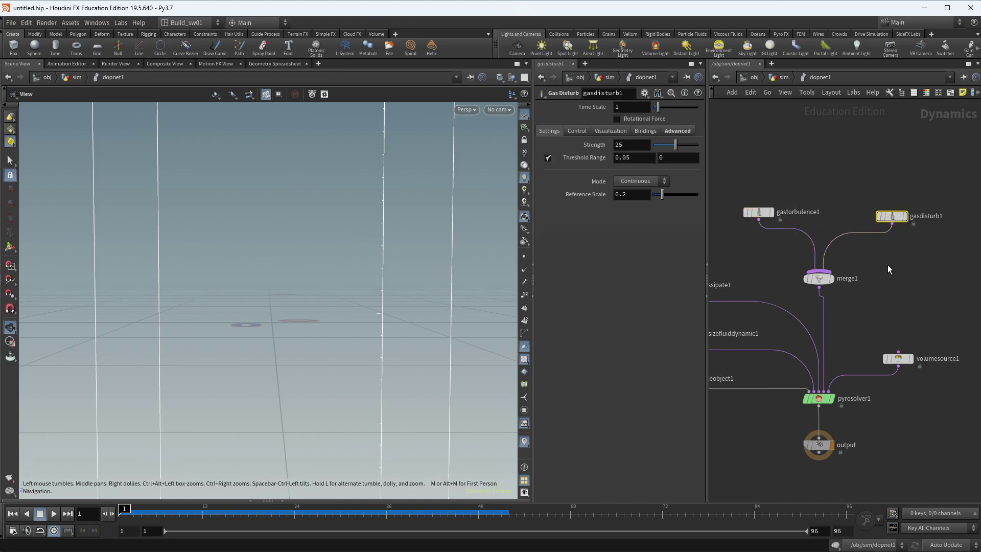
- Play the simulation through the frame range and scrub the timeline to inspect the smoke's evolution
click(53, 514)
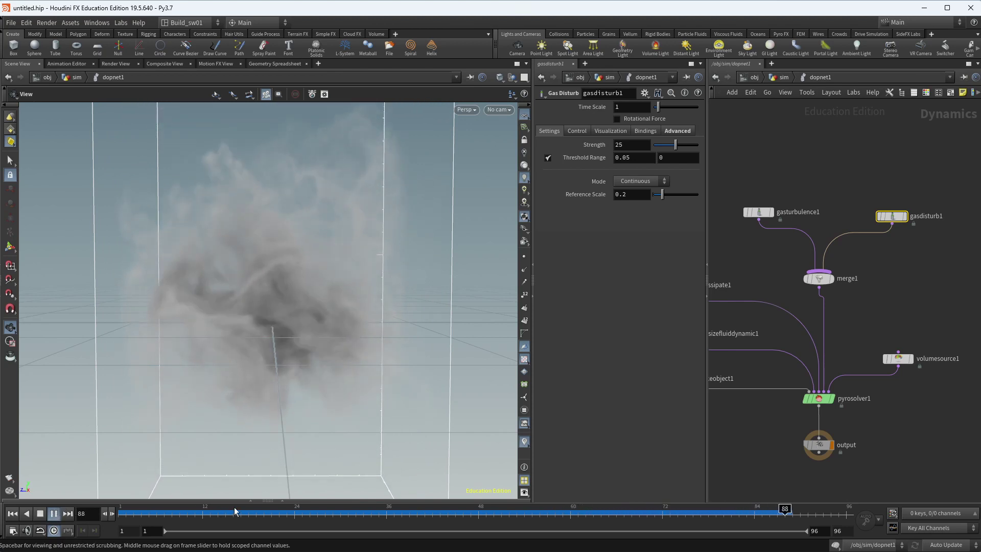
click(258, 511)
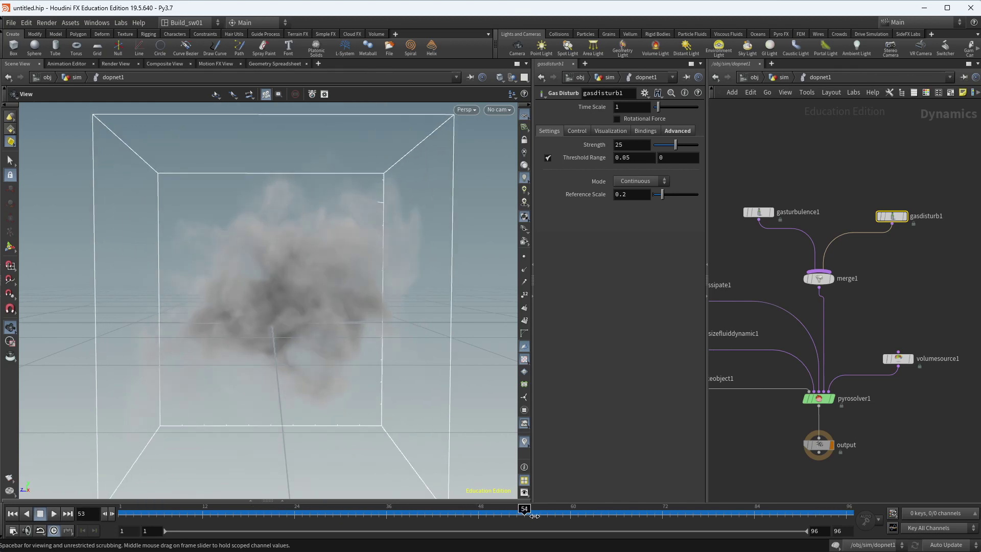
- Show the parameters of pyrosolver1 and widen the parameter pane
click(818, 398)
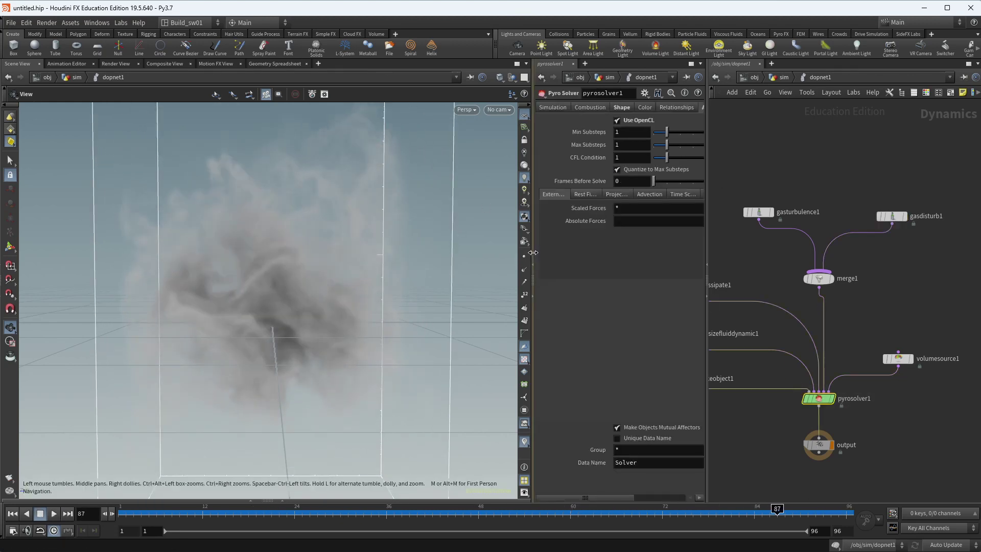
drag(532, 258, 384, 259)
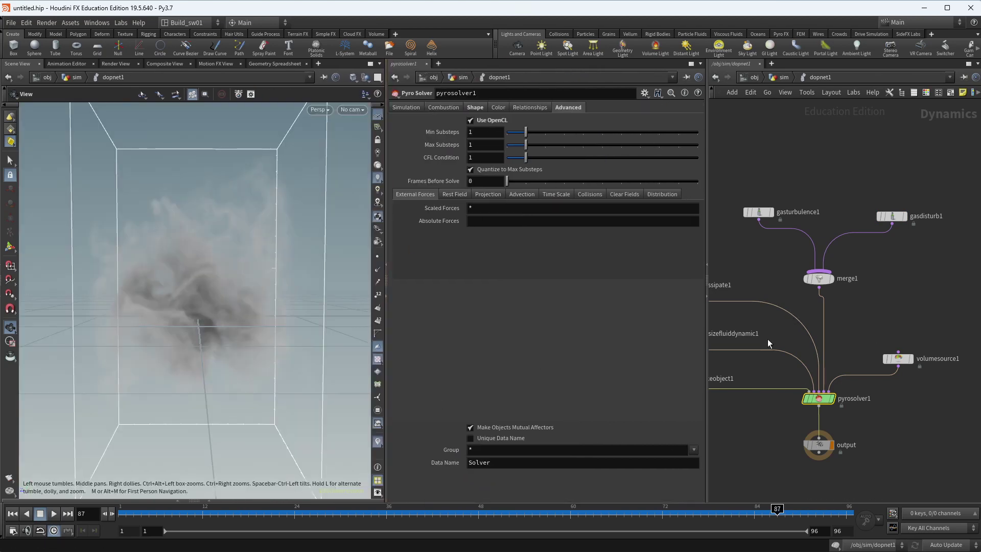
drag(384, 293, 392, 292)
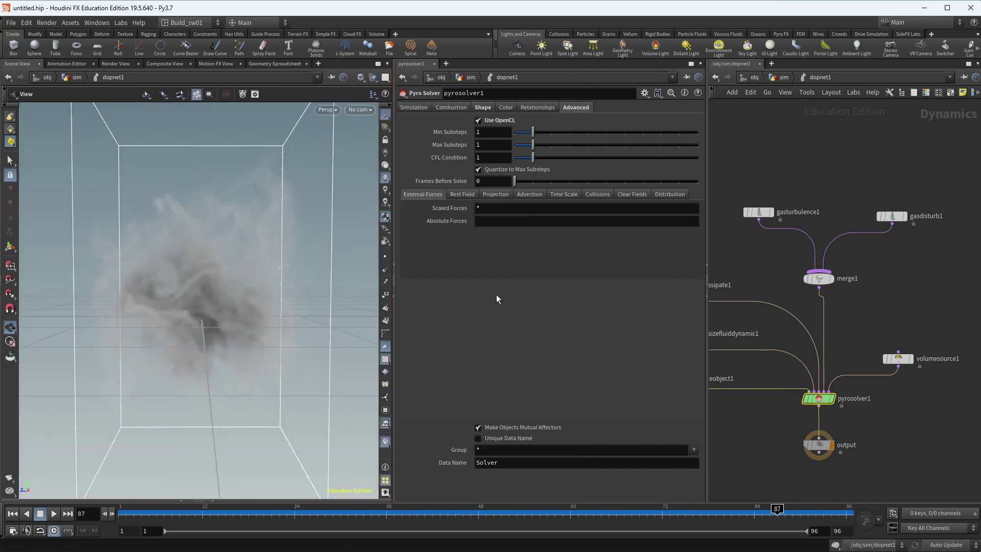
- Return to the sim network, display volumerasterizeattributes1 and scrub through frames to examine the source volume and its parameters
scroll(792, 243, down, 2)
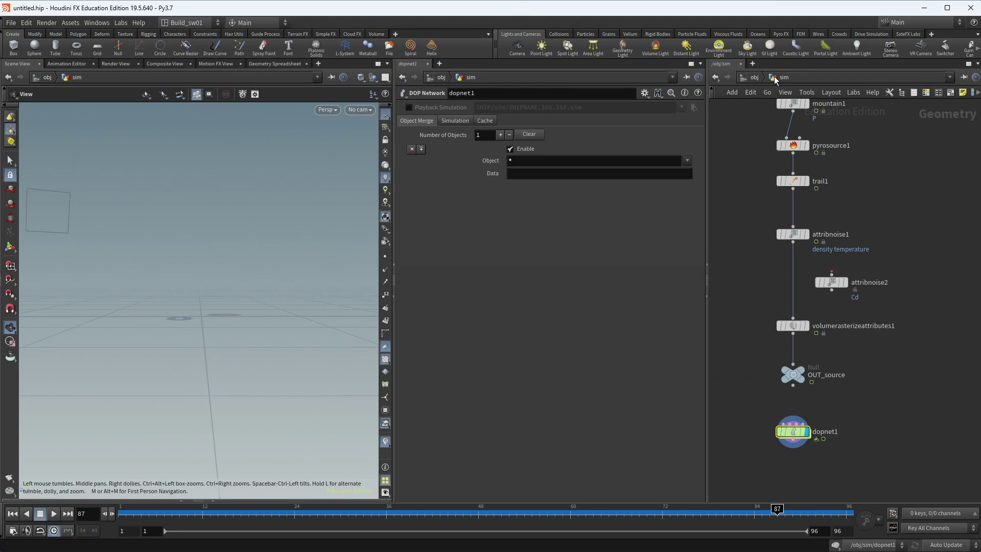
mouse_move(430, 512)
mouse_down()
mouse_move(272, 513)
mouse_move(341, 512)
mouse_up()
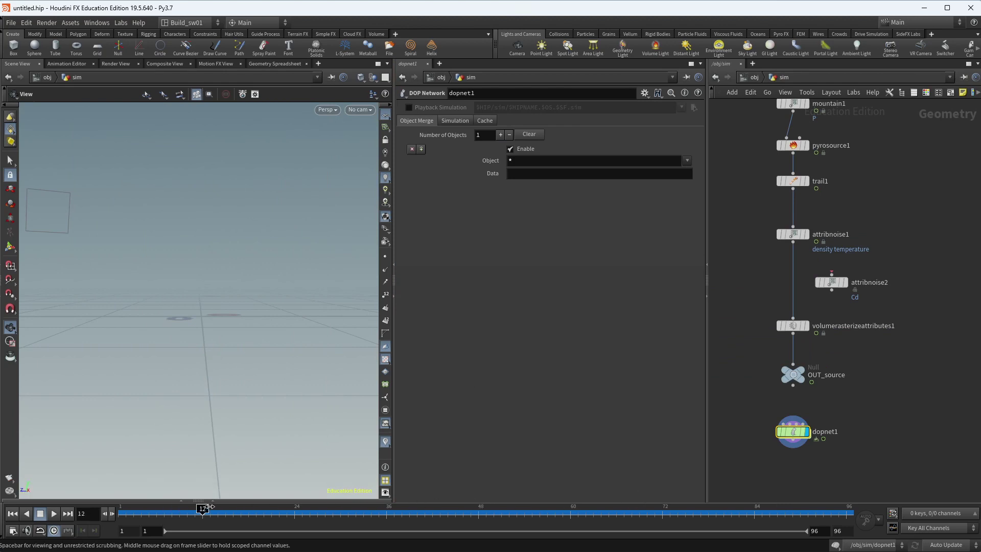
middle_drag(786, 208, 827, 399)
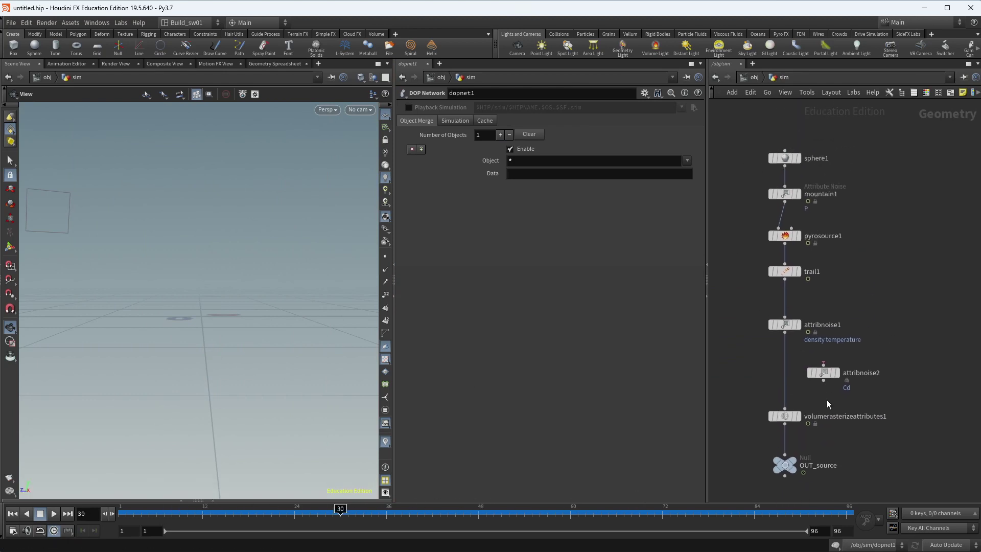
click(798, 417)
key(Up)
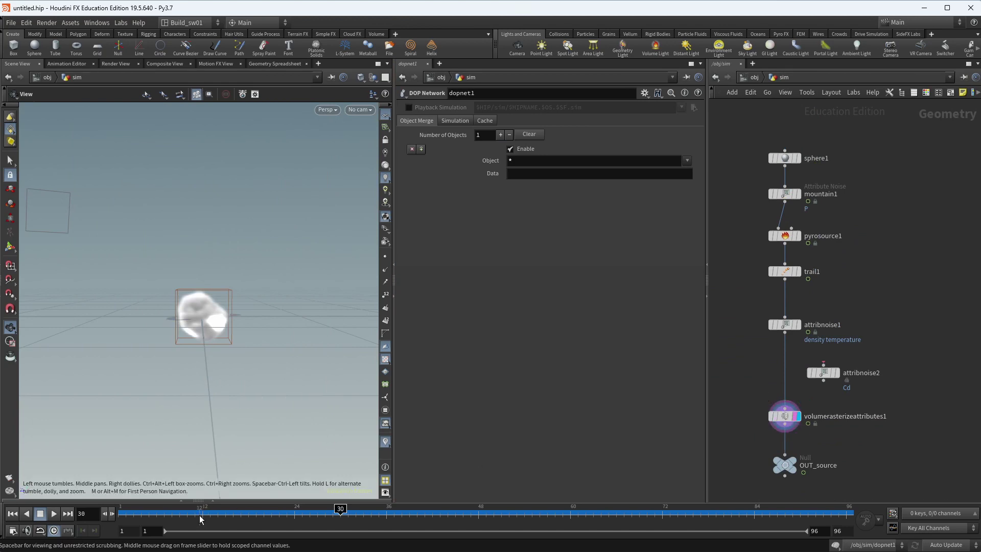
click(785, 418)
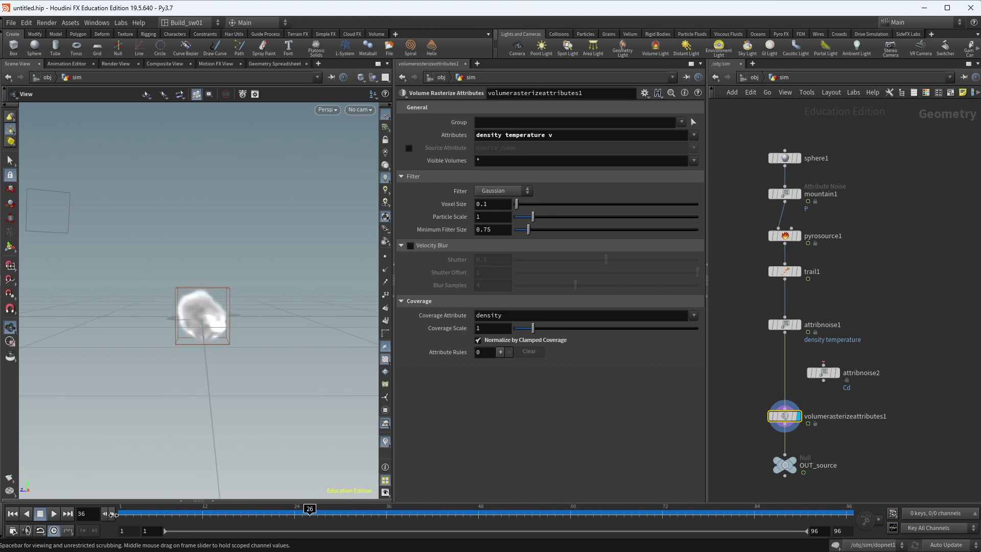
drag(113, 515, 110, 515)
- Make dopnet1 the displayed node again and move it slightly closer to OUT_source
middle_drag(811, 433, 827, 312)
click(812, 401)
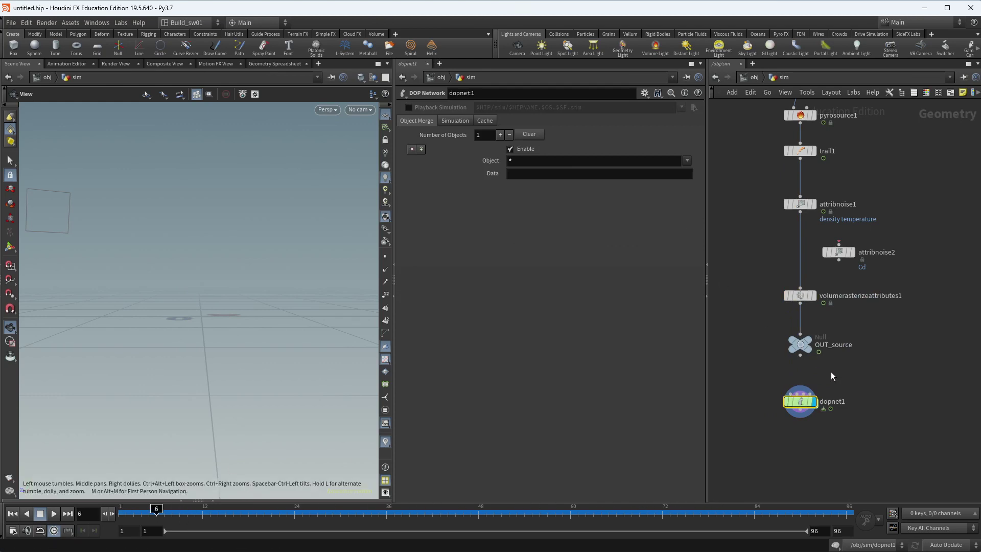
drag(800, 416, 811, 406)
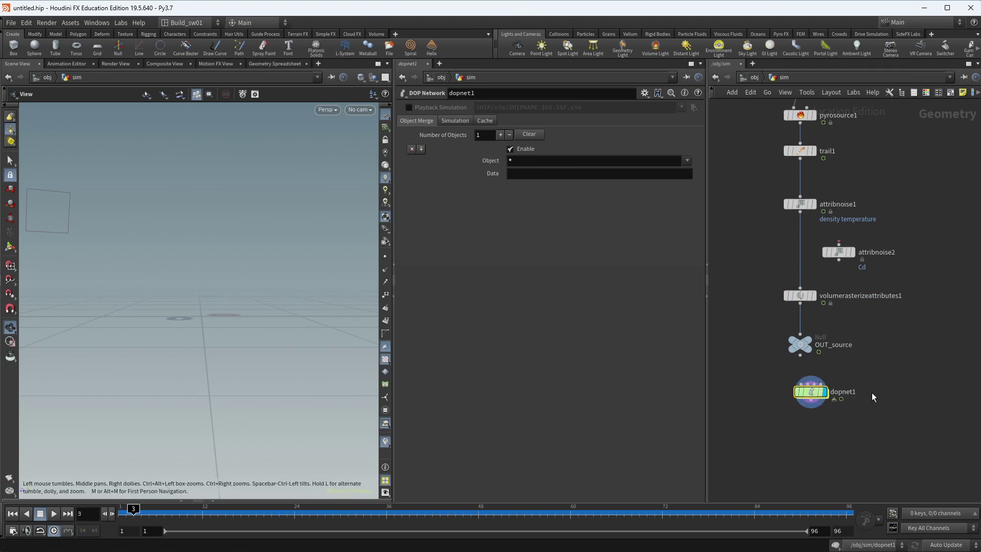
- Add a DOP Import Fields node below dopnet1 in the sim network
middle_drag(872, 392, 905, 323)
key(Tab)
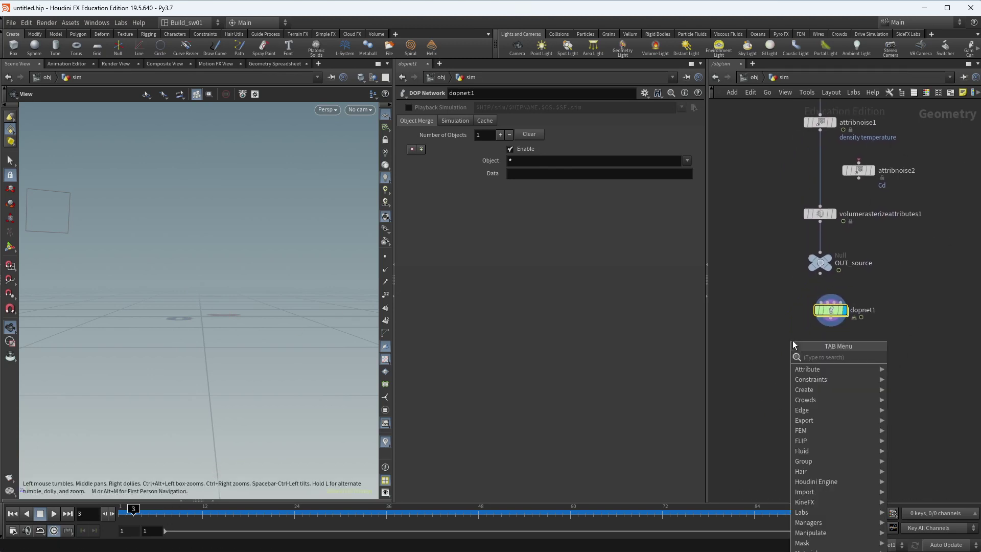
text(dop)
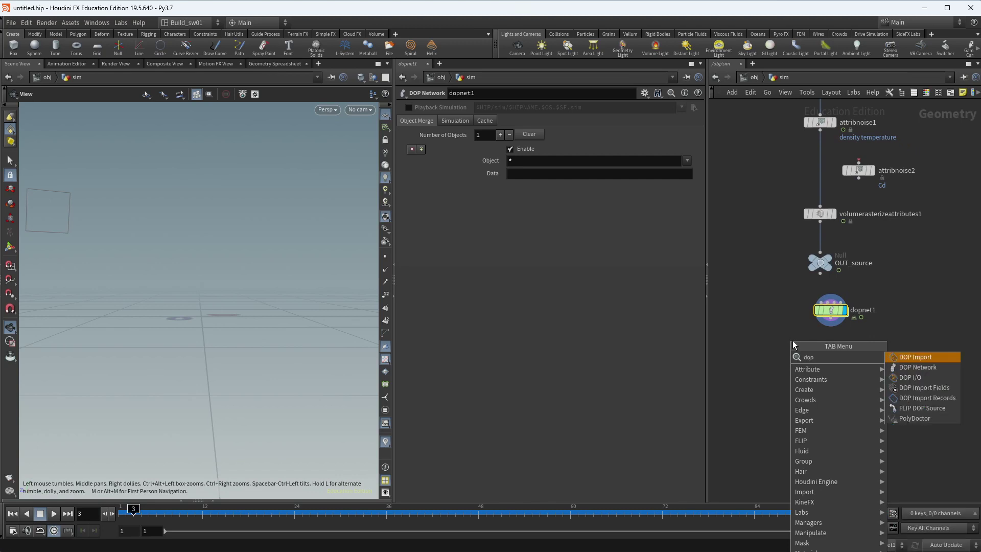
key(Down)
key(Down)
key(Down)
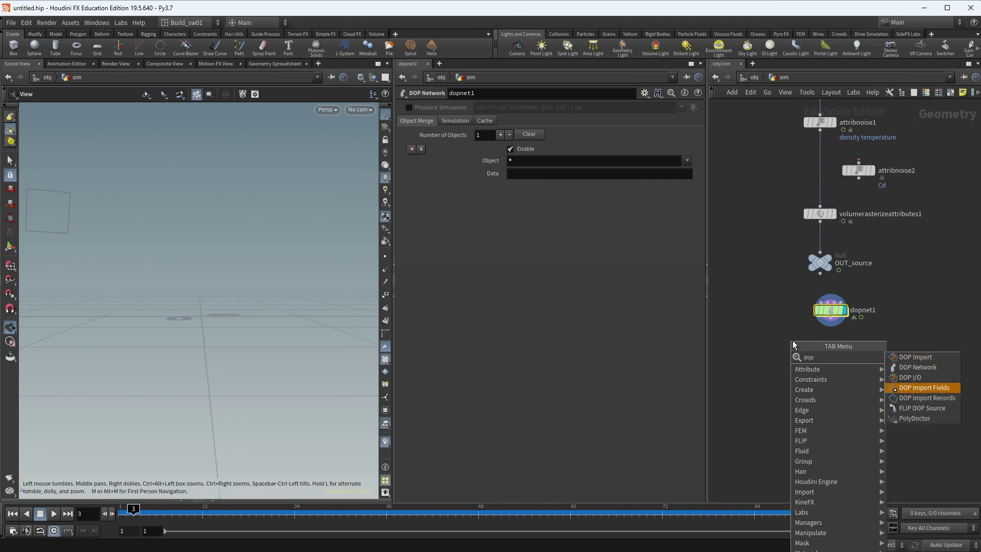
key(Return)
click(825, 365)
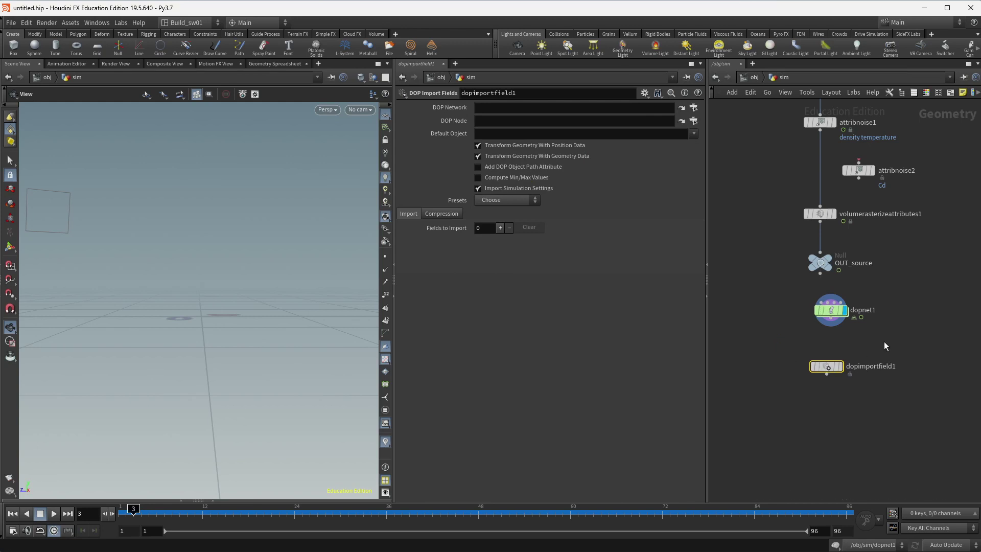
- Set the DOP Network of dopimportfield1 to ../dopnet1
scroll(843, 362, up, 3)
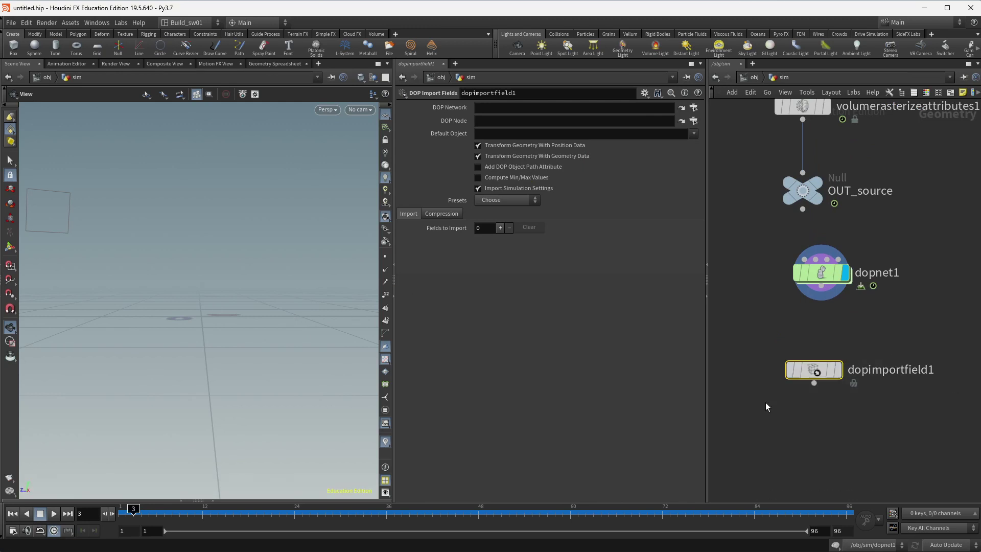
drag(824, 277, 560, 168)
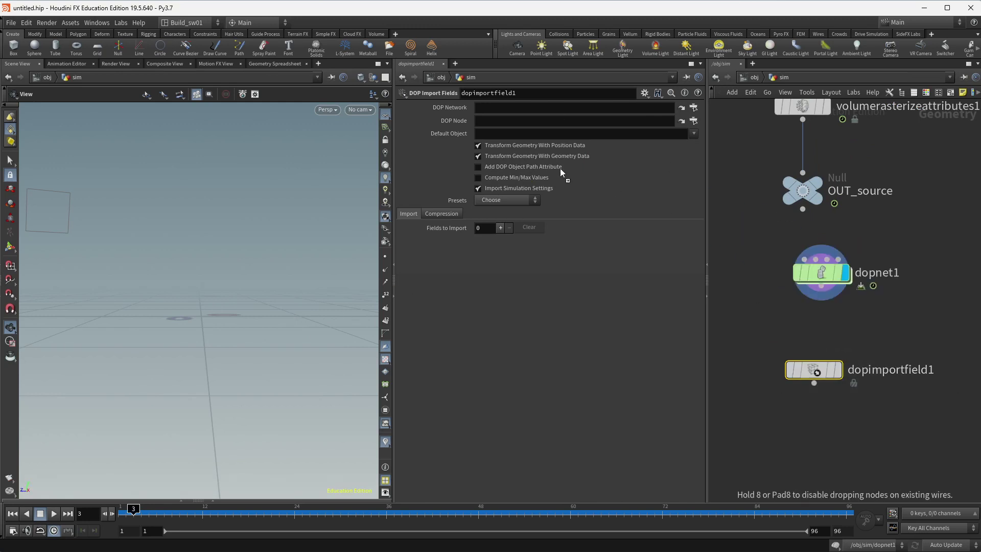
drag(489, 109, 499, 109)
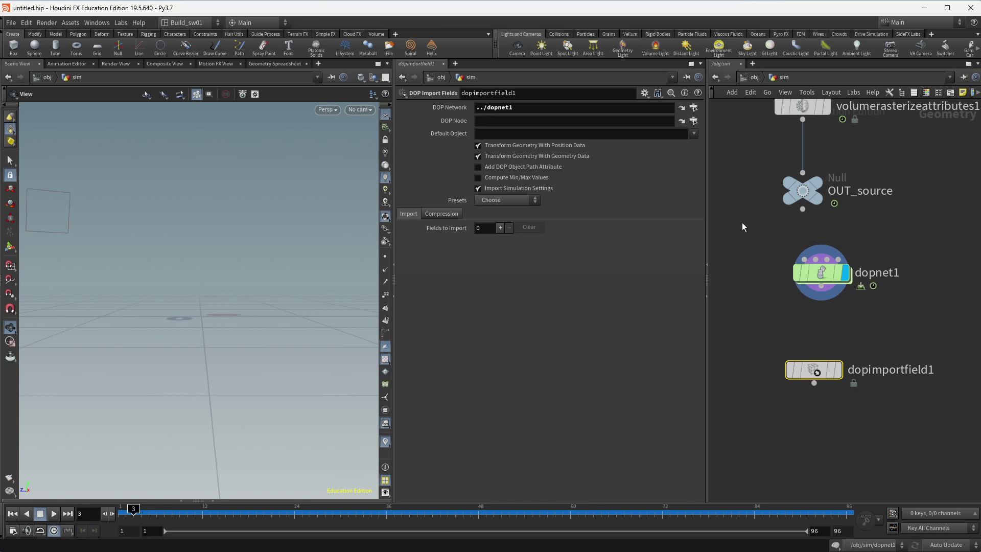
- Enter dopnet1 and move smokeobject1 lower beneath gasresizefluiddynamic1
double_click(821, 273)
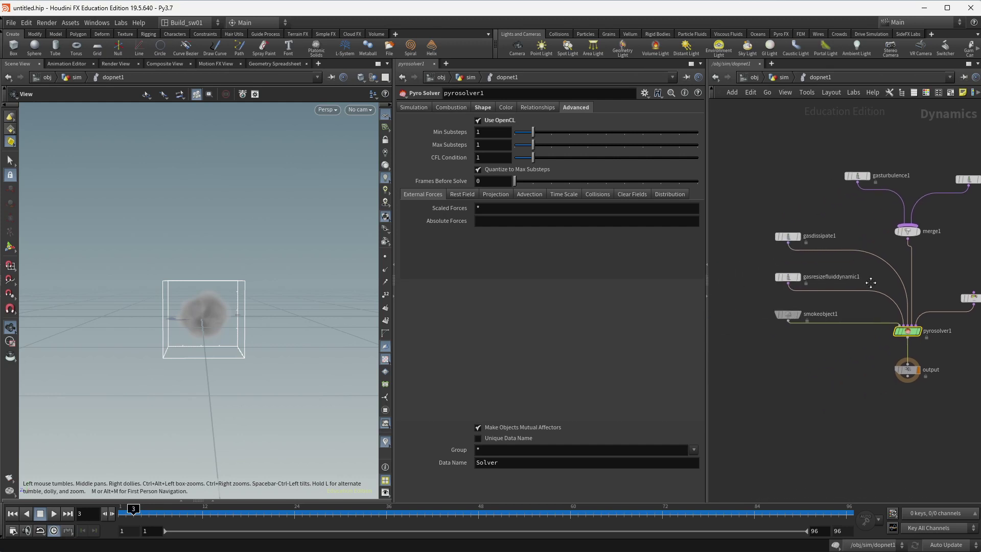
scroll(811, 353, up, 2)
drag(803, 159, 785, 190)
drag(758, 253, 837, 351)
drag(790, 303, 753, 281)
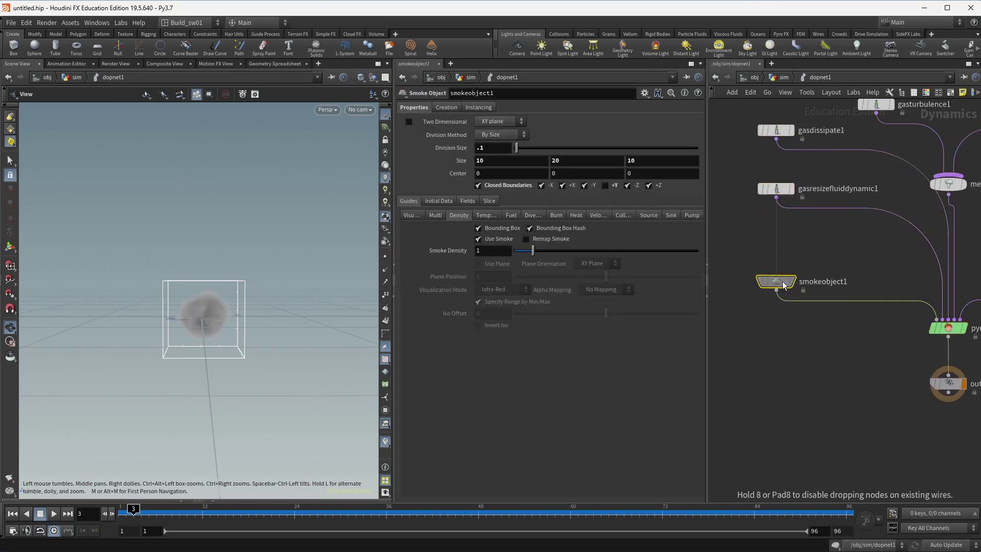
- Review the source operations of volumesource1 and the parameters of smokeobject1
middle_drag(970, 248, 858, 238)
click(938, 268)
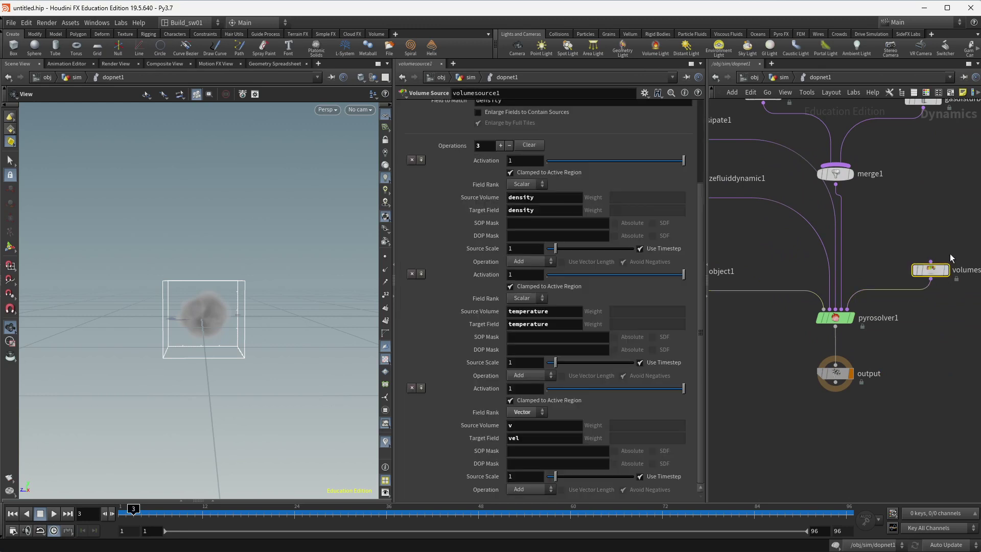
middle_drag(775, 337, 901, 386)
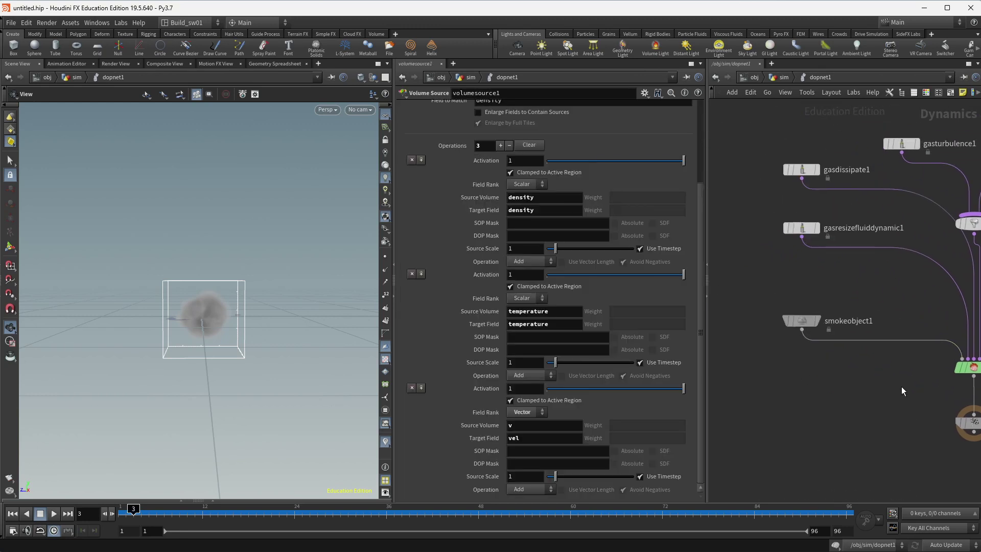
click(785, 321)
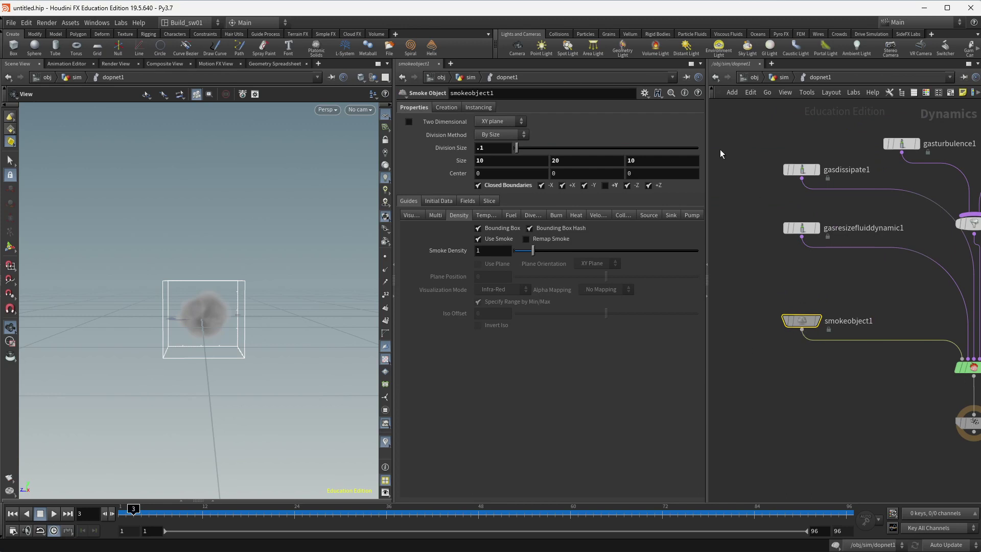
- Back in the sim network, set the DOP Node of dopimportfield1 to /obj/sim/dopnet1/smokeobject1
click(781, 77)
click(814, 371)
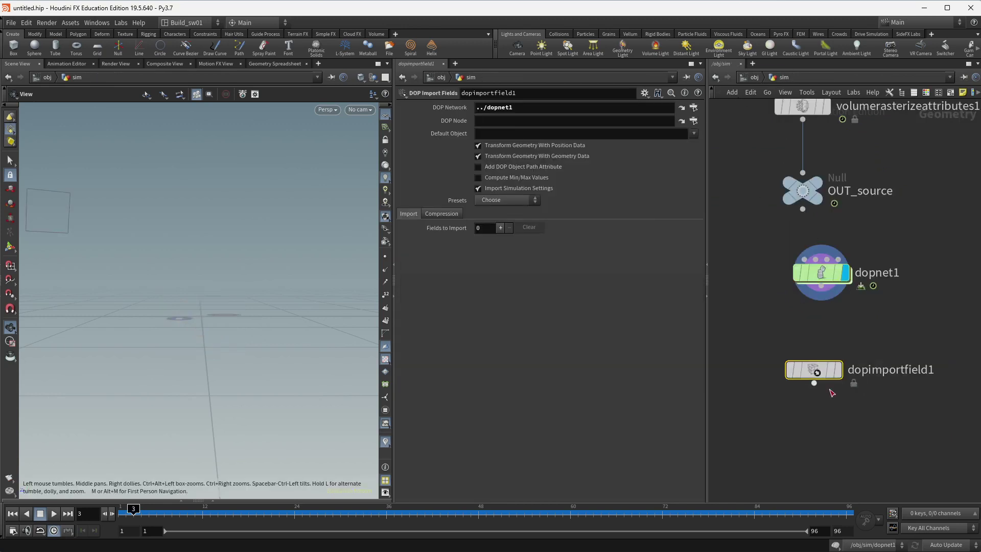
click(694, 120)
scroll(710, 123, down, 2)
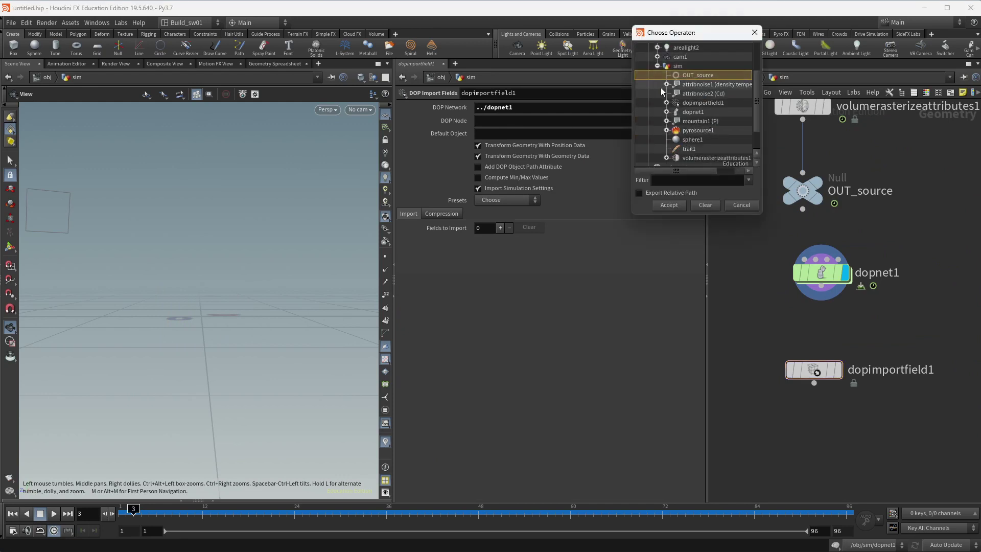
scroll(666, 113, down, 2)
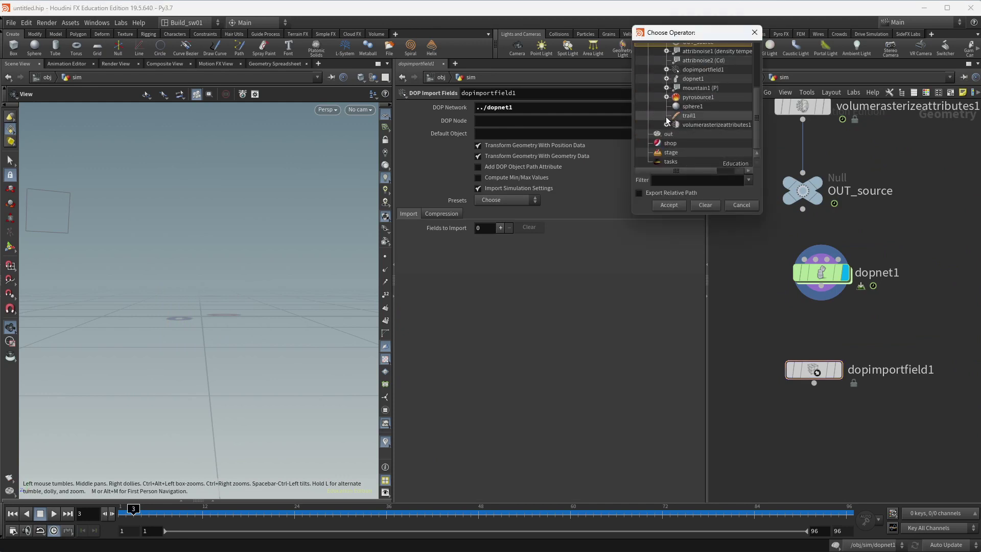
click(667, 79)
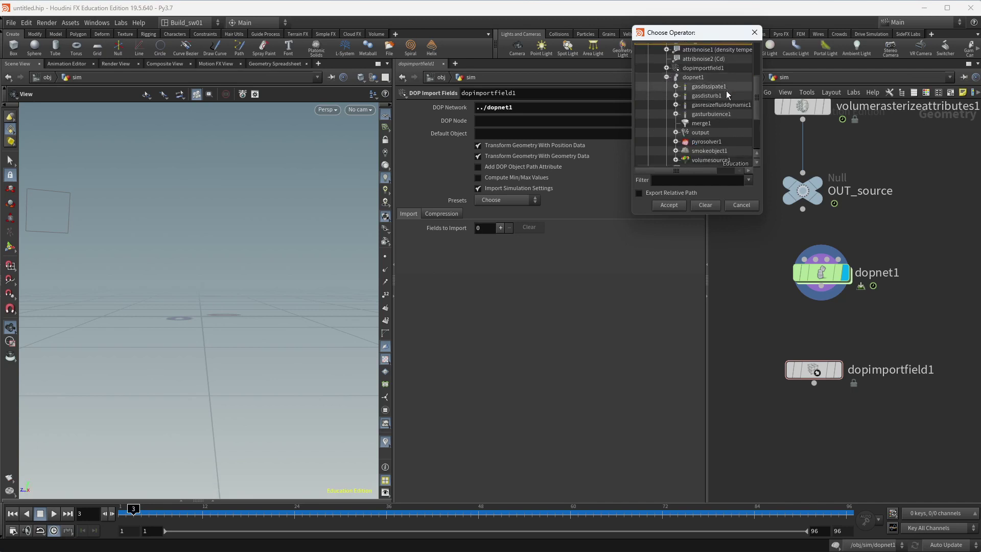
scroll(718, 137, down, 2)
scroll(722, 137, up, 2)
scroll(724, 134, down, 1)
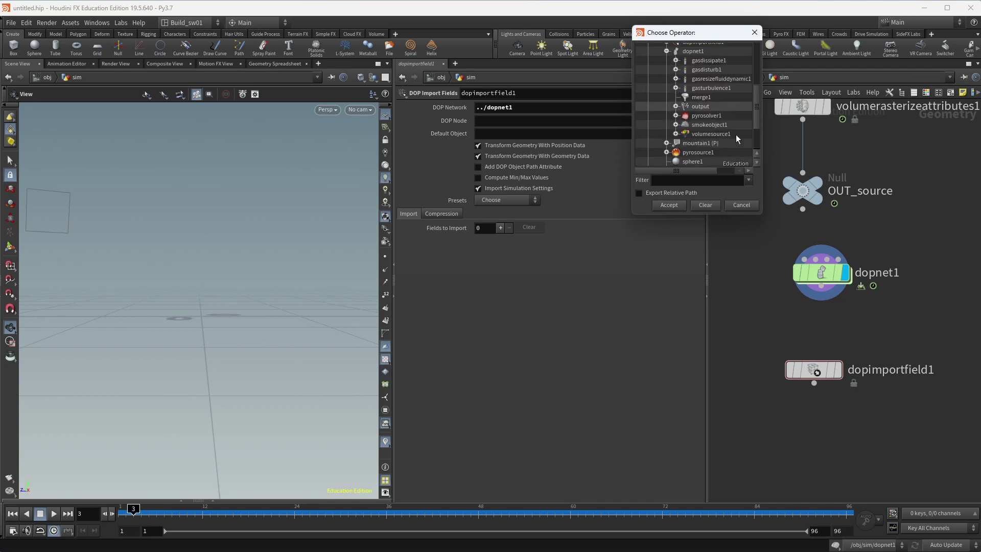
click(728, 125)
click(669, 205)
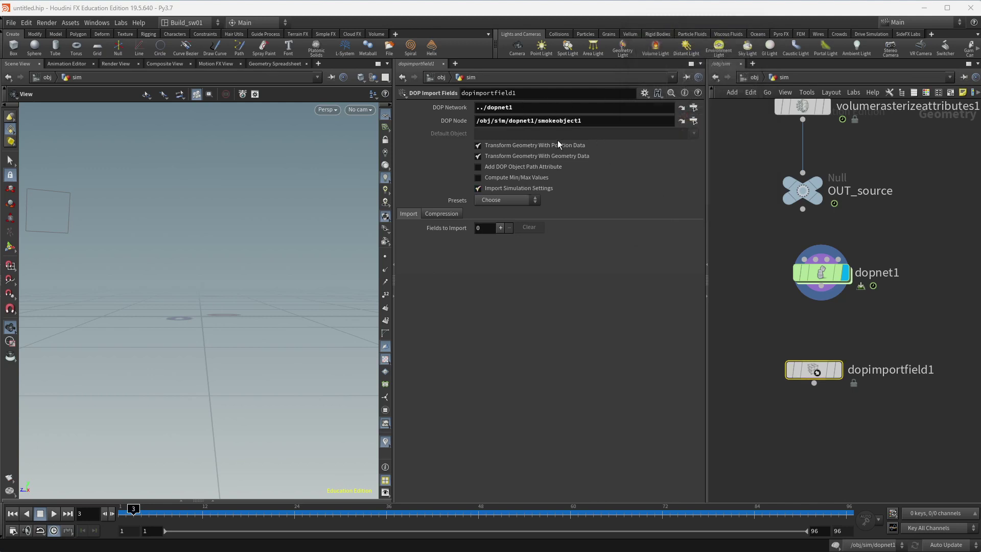
- Check smokeobject1 inside dopnet1 and return to the dopimportfield1 parameters in the sim network
double_click(821, 273)
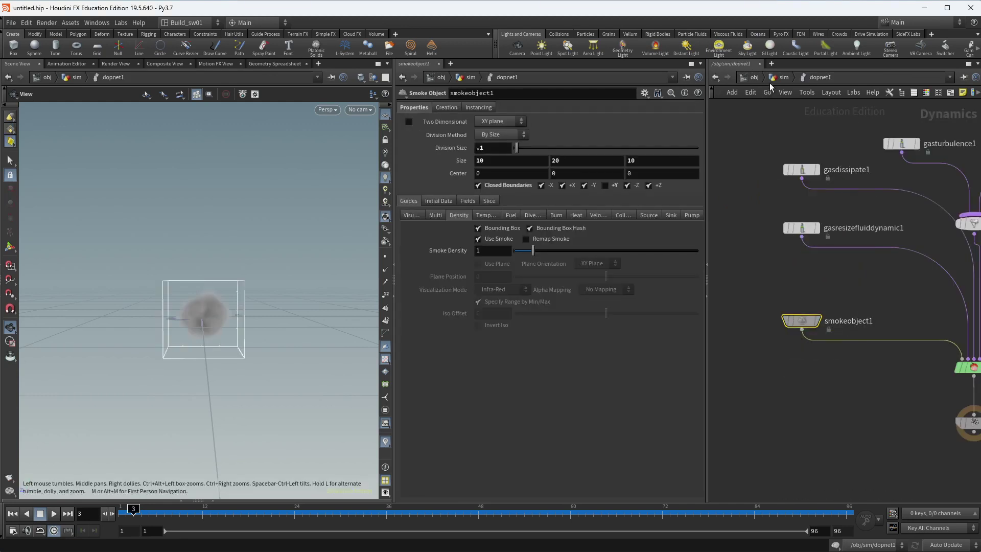
key(u)
click(814, 370)
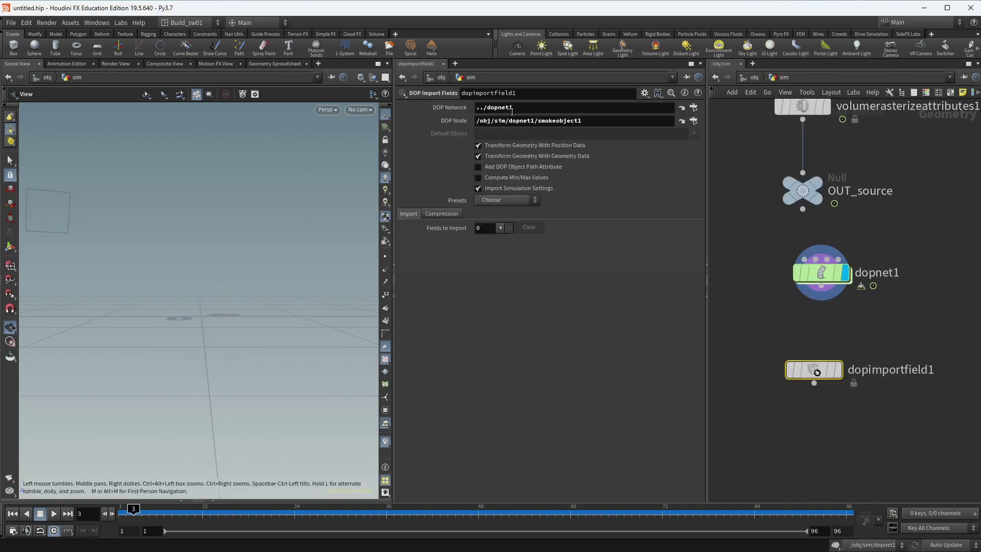
- Set the DOP Node of dopimportfield1 to smoke*, make the node displayed, and go to frame 1
click(603, 121)
text(smoke*)
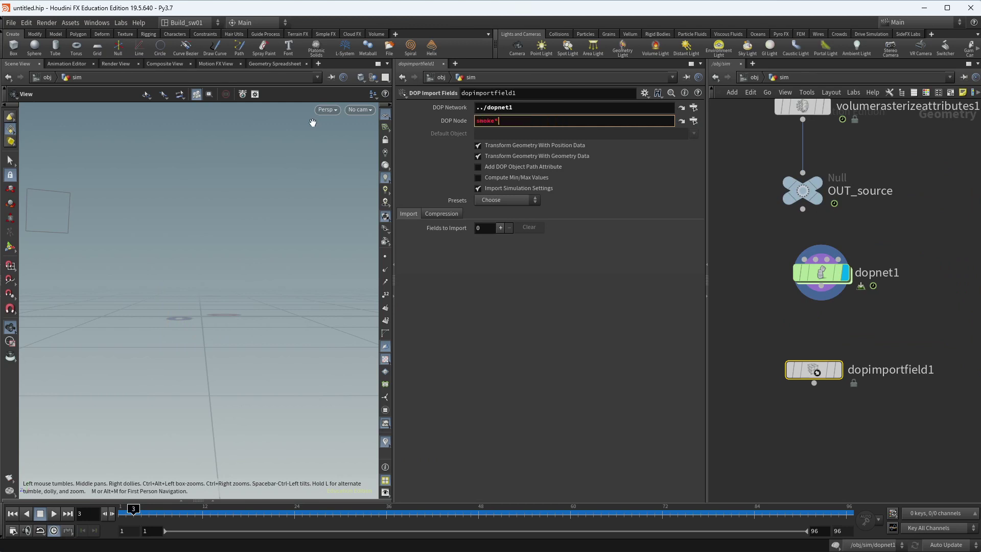
key(Return)
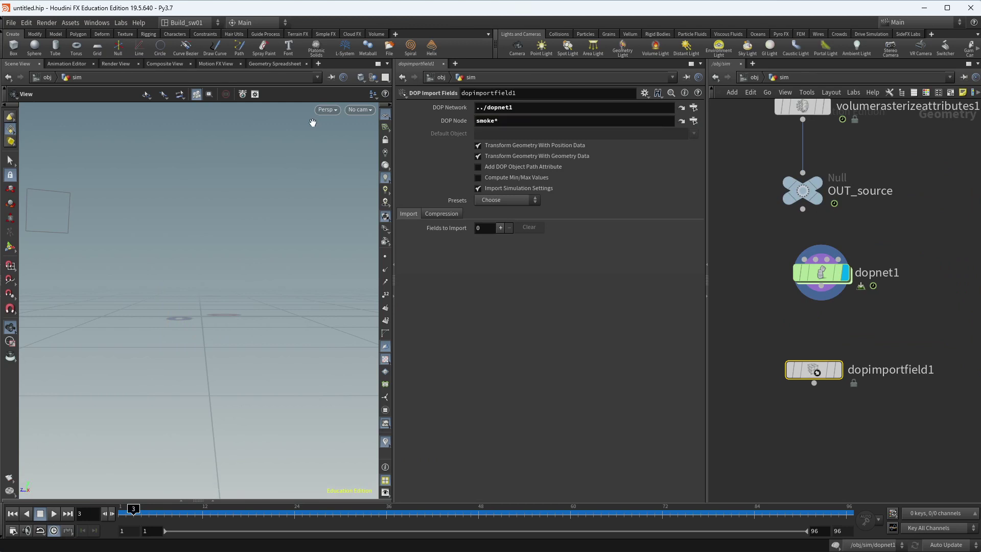
click(503, 124)
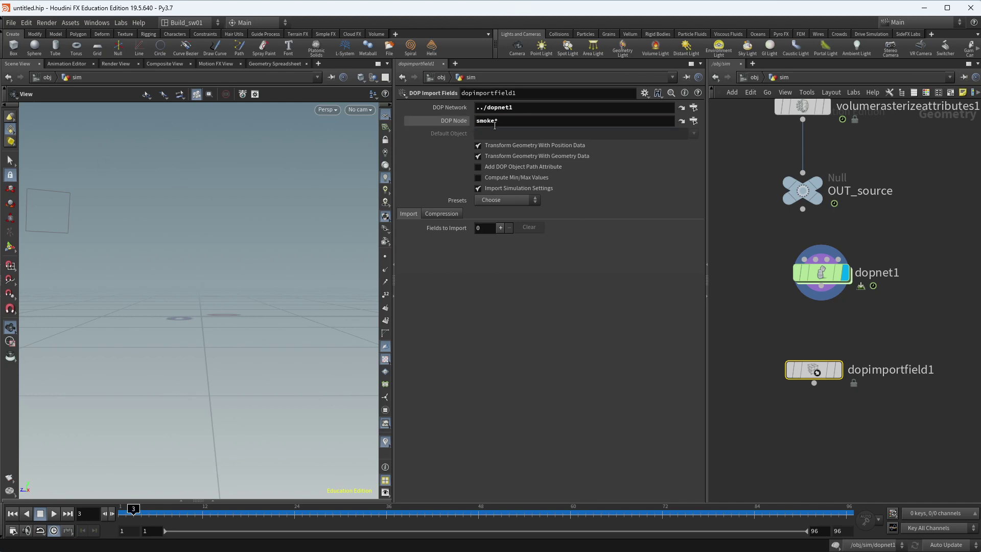
click(838, 370)
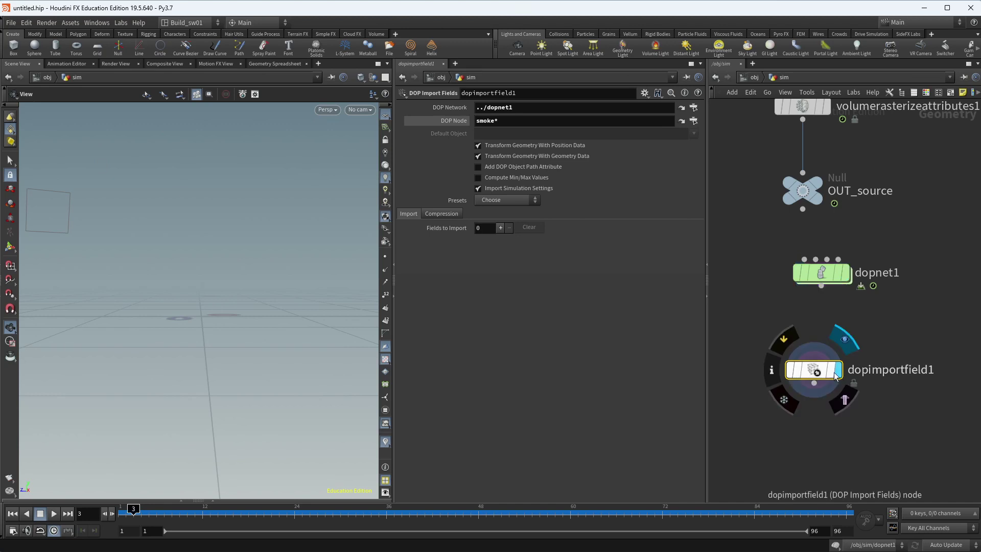
drag(147, 513, 124, 513)
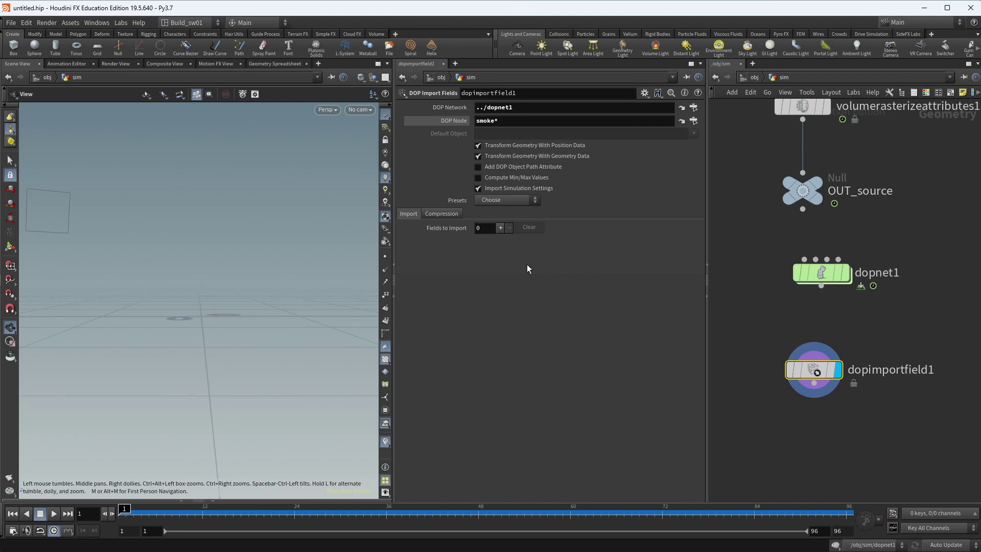
- Fill the fields to import with the Pyro preset and inspect the resulting field list
click(529, 202)
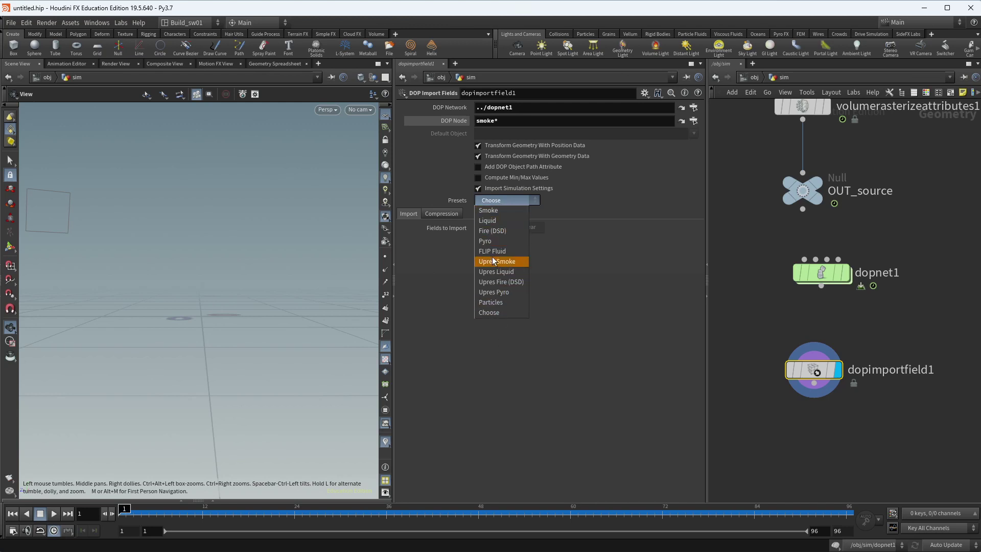
click(487, 241)
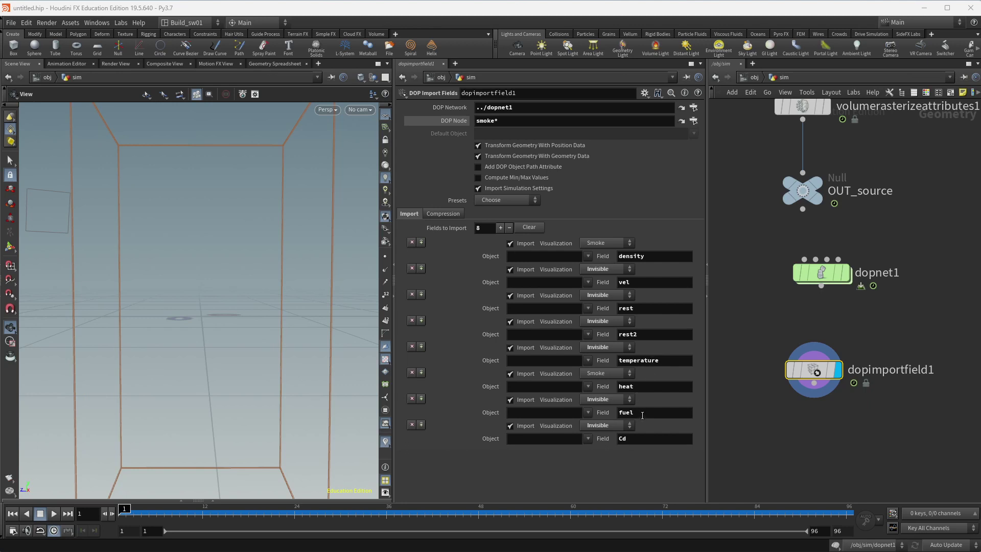
click(650, 438)
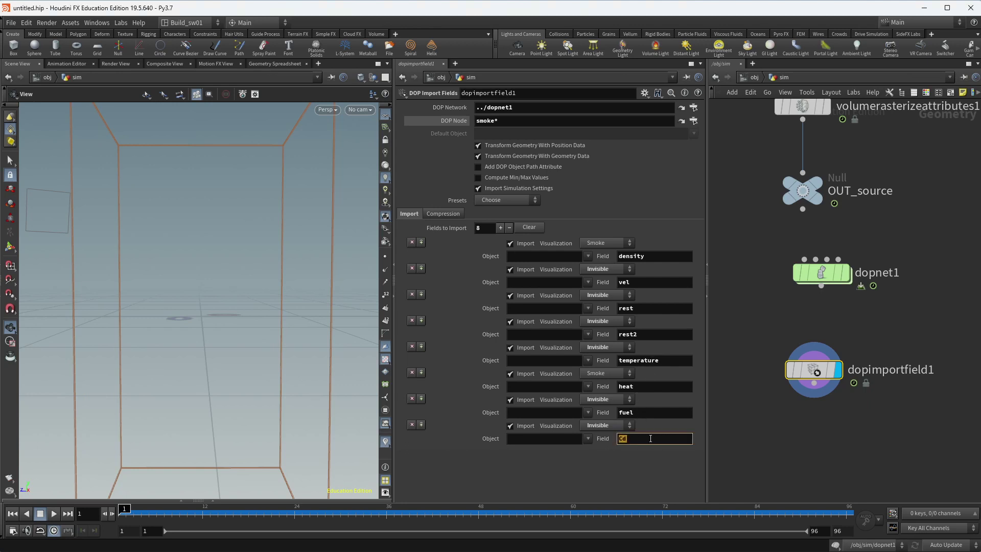
key(Return)
- Apply the Smoke preset to the fields to import on dopimportfield1
click(521, 199)
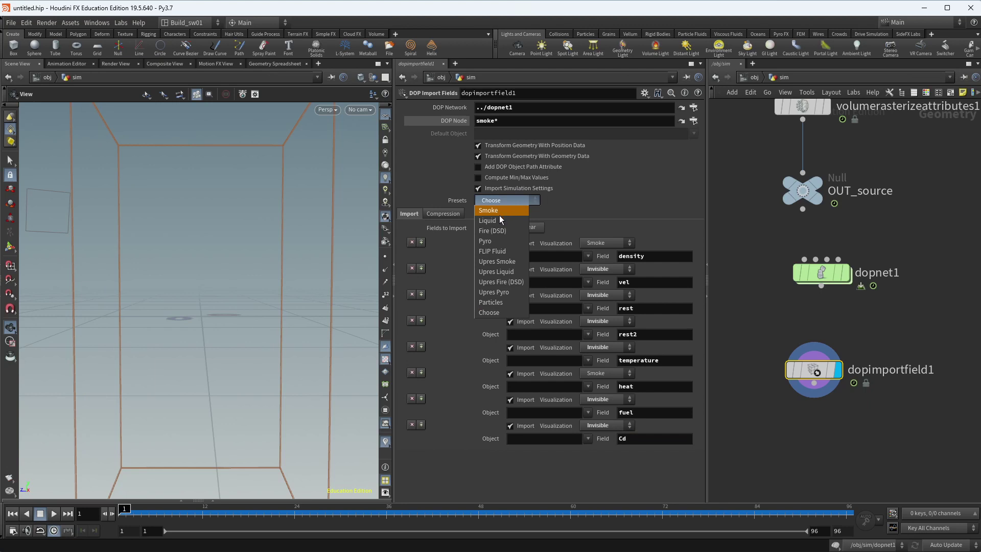
click(499, 214)
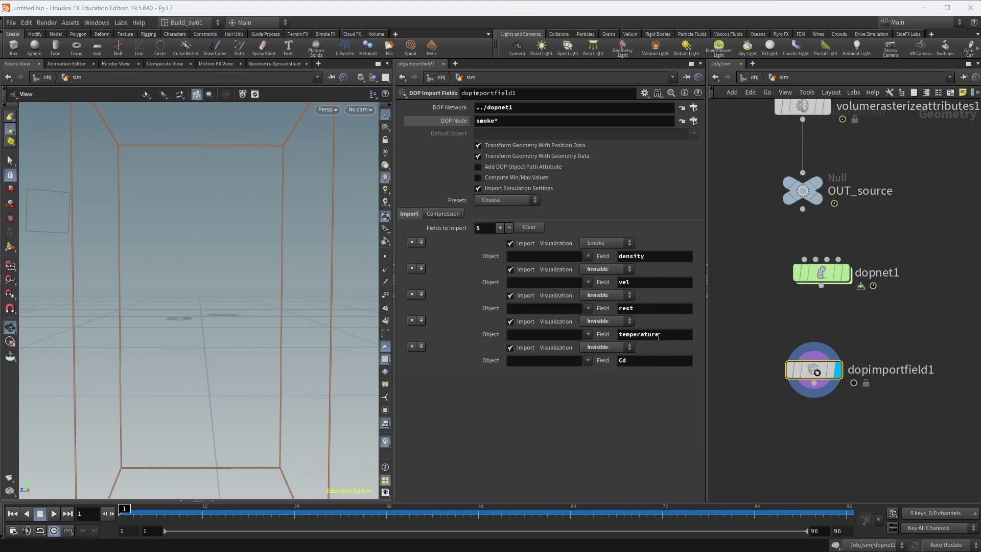
click(638, 363)
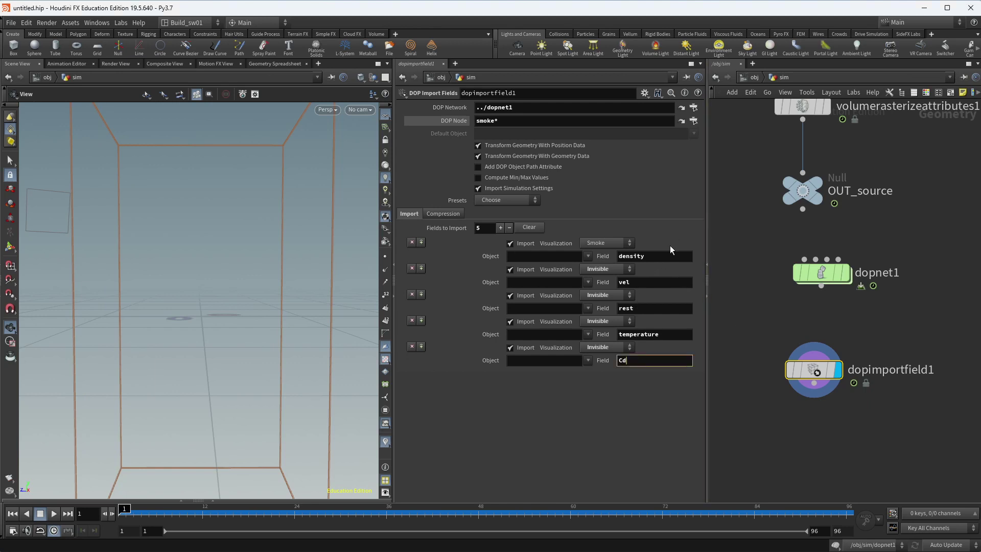
- Look through cam1 and scrub the timeline up to frame 96 to review the imported smoke
click(216, 513)
drag(216, 513, 171, 531)
click(360, 109)
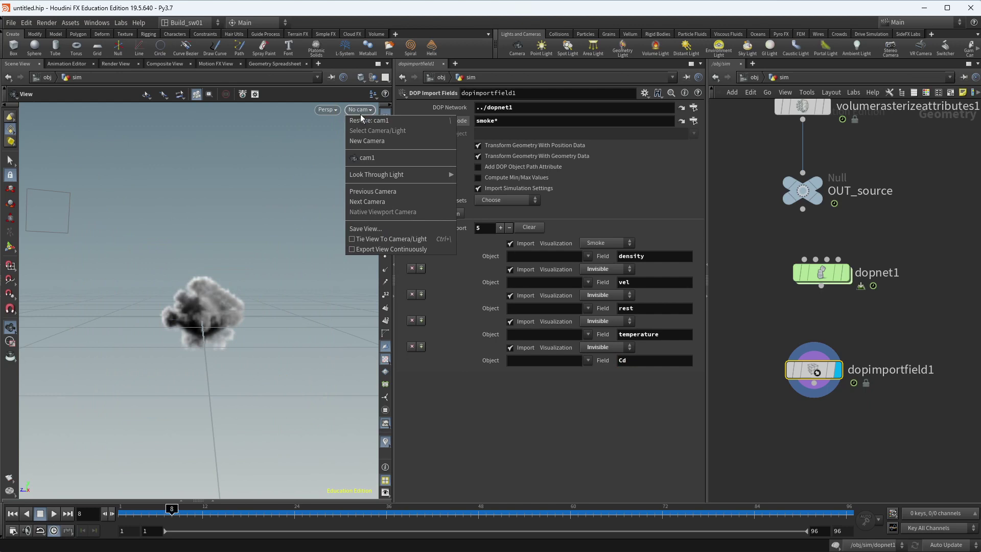
click(372, 158)
drag(189, 512, 485, 513)
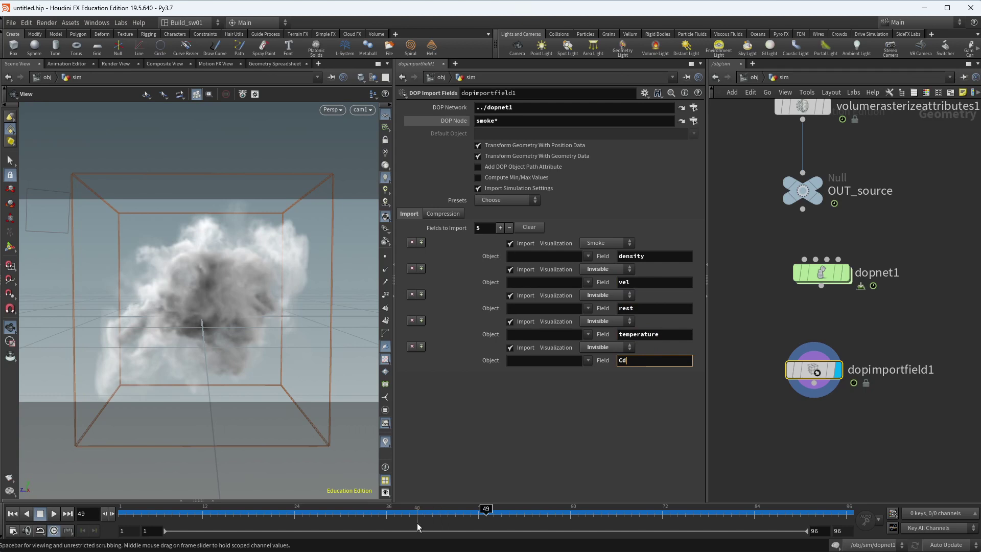
drag(415, 513, 532, 514)
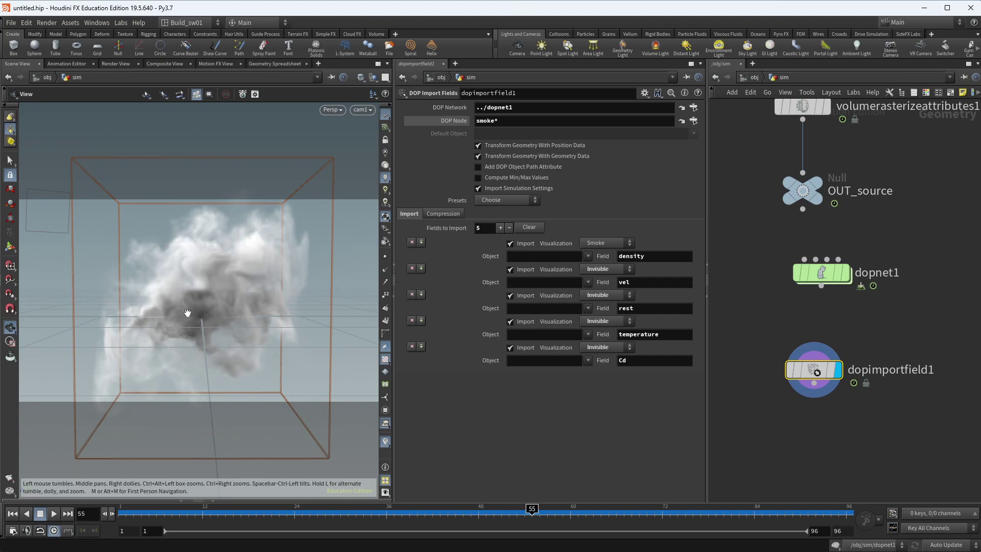
drag(435, 513, 846, 513)
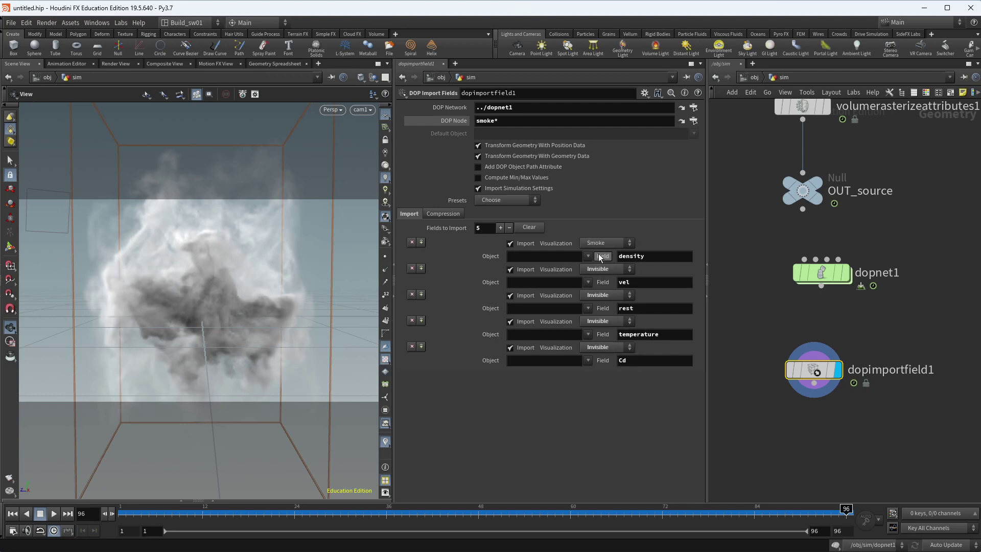
drag(846, 512, 771, 484)
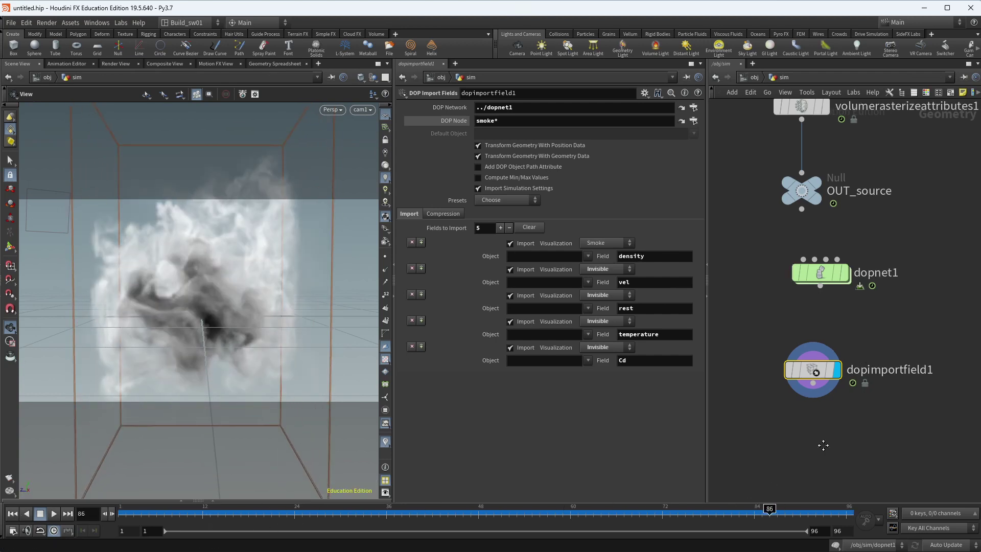
- Nudge dopimportfield1 in the network, check its field names, and go to frame 49
middle_drag(825, 444, 790, 400)
drag(773, 338, 787, 343)
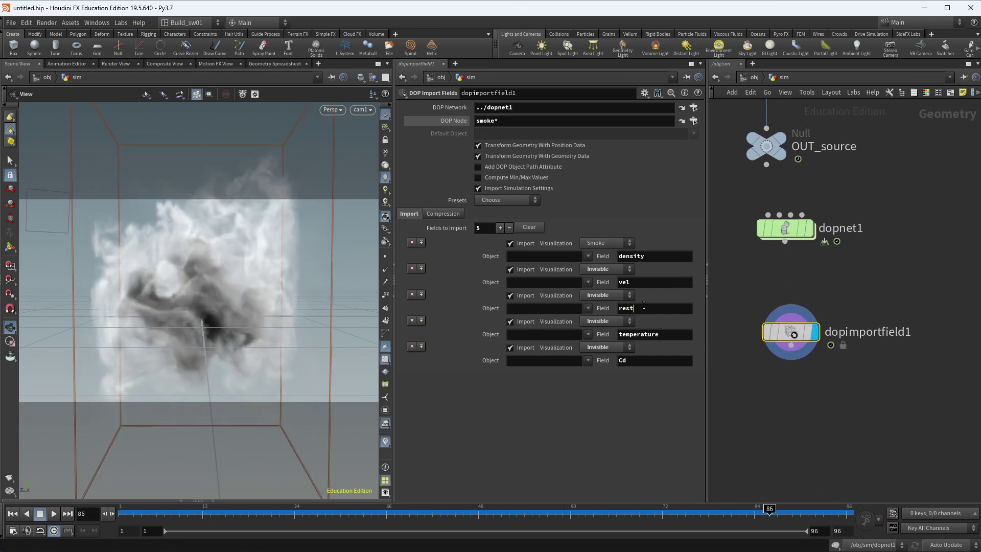
click(661, 334)
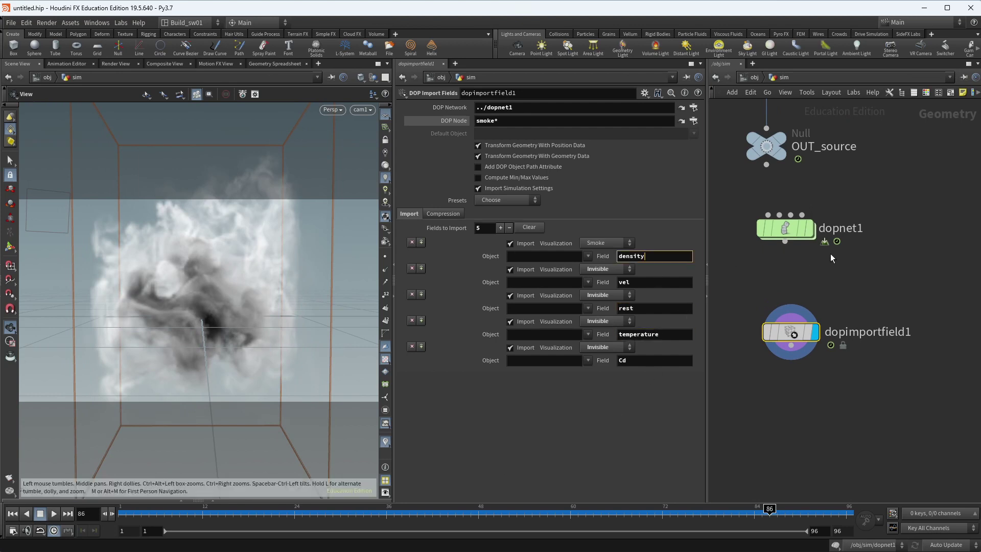
click(485, 510)
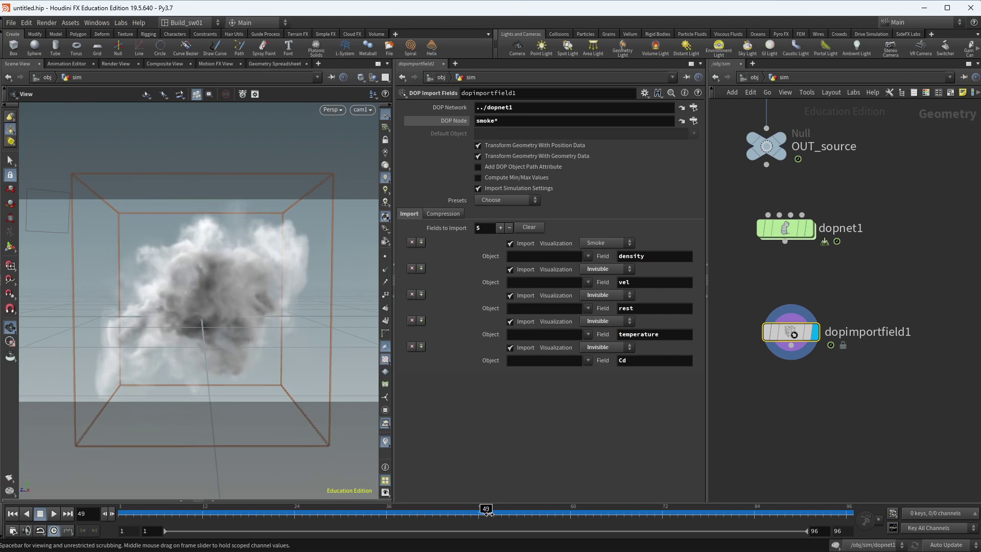
- Compare the node info of dopnet1 and dopimportfield1, examining the imported volumes and memory use
middle_click(789, 239)
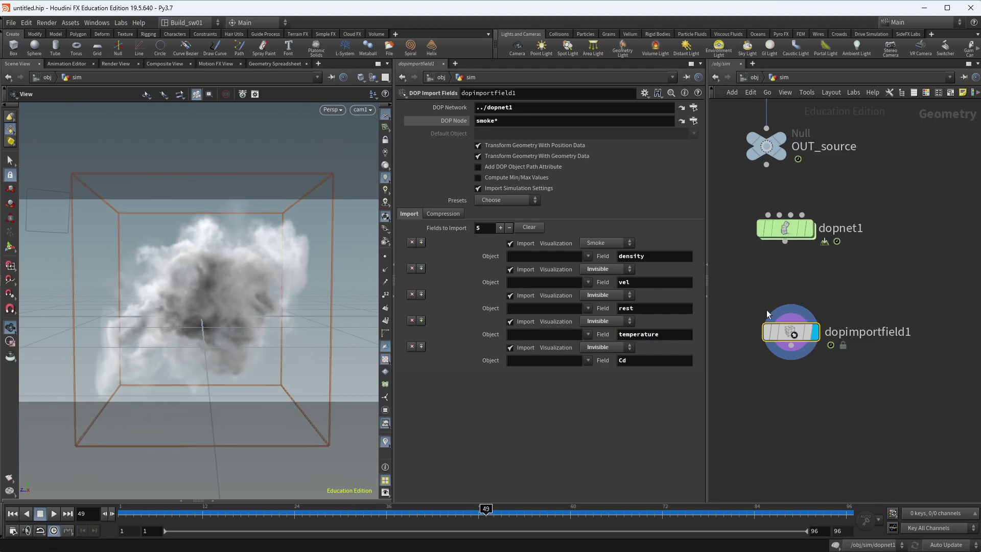
middle_click(790, 333)
mouse_move(792, 341)
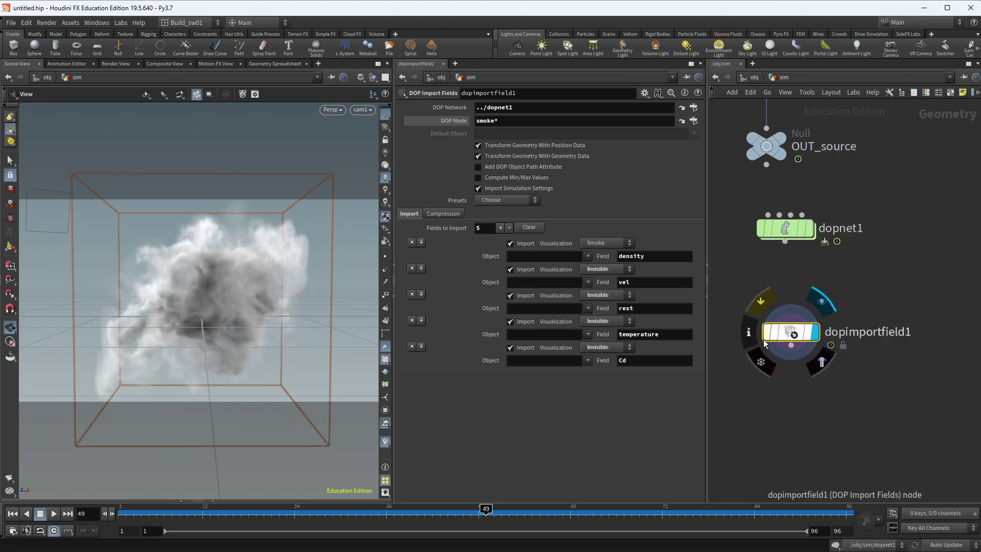
click(748, 332)
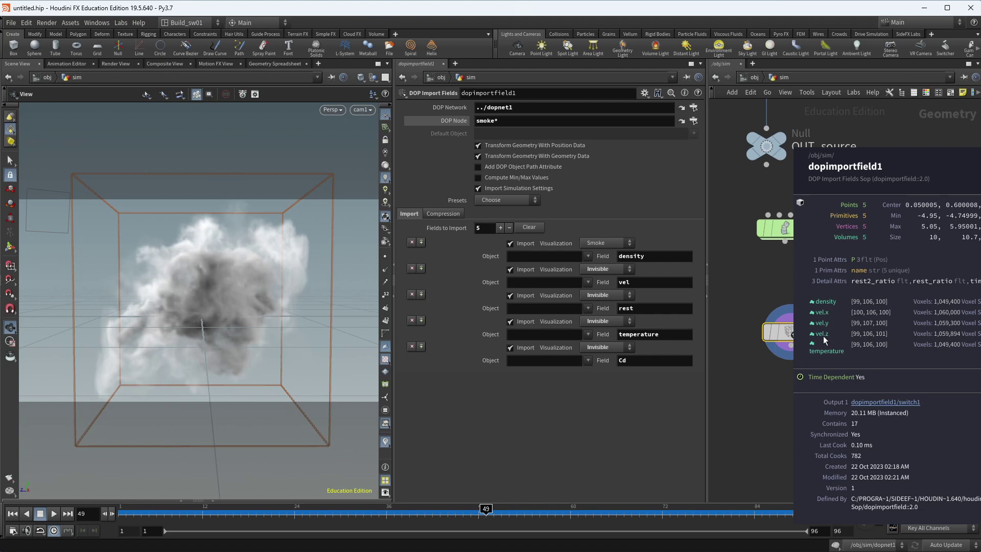
- Align dopimportfield1 directly beneath dopnet1 and check its node info again
middle_drag(850, 313, 844, 289)
drag(789, 309, 783, 292)
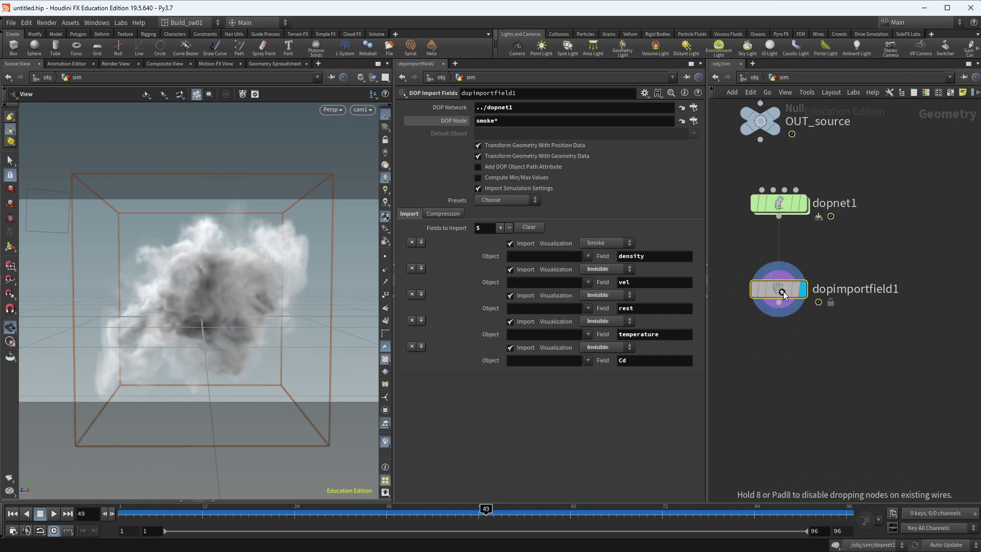
middle_click(777, 289)
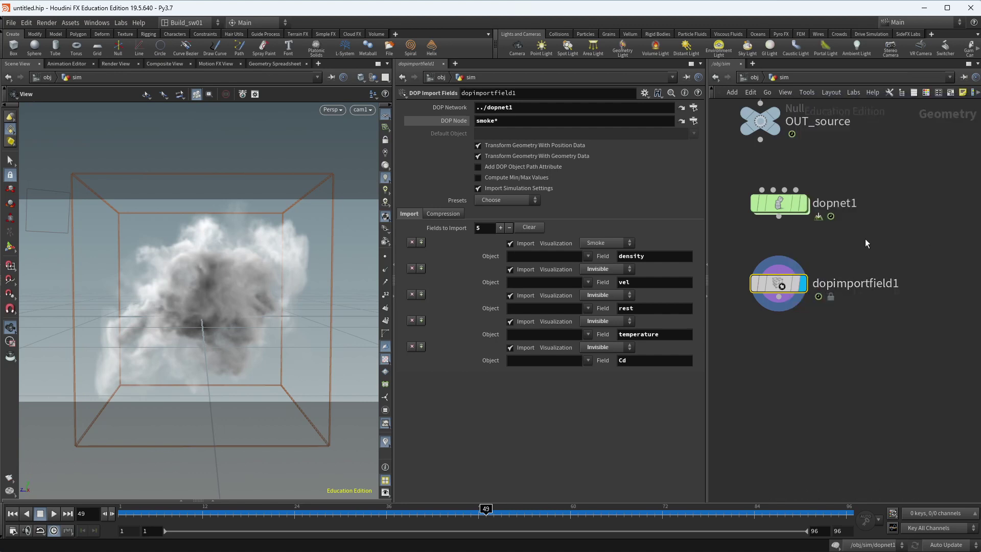
mouse_move(794, 297)
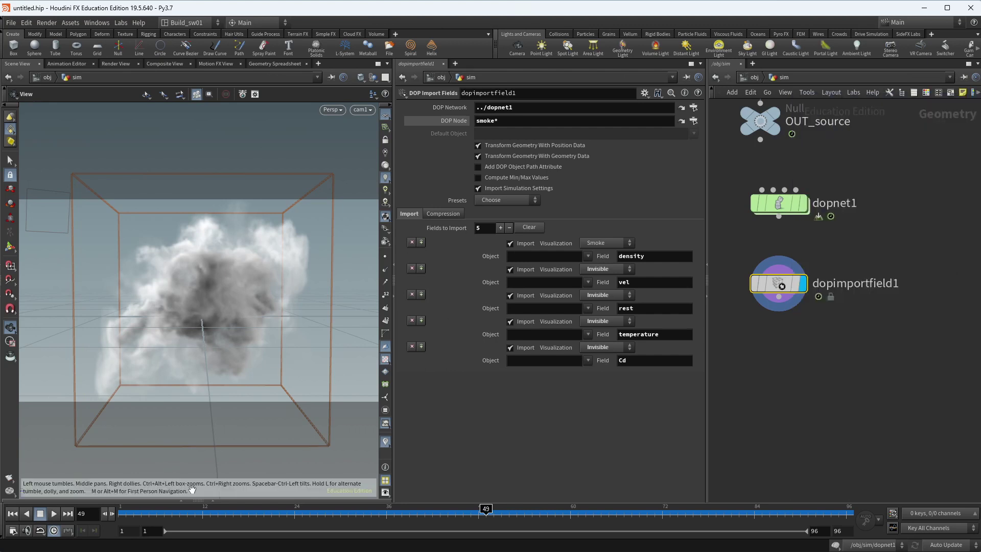
- Go to frame 6 and check in the node info of dopimportfield1 which fields are actually imported
click(250, 513)
drag(277, 513, 157, 511)
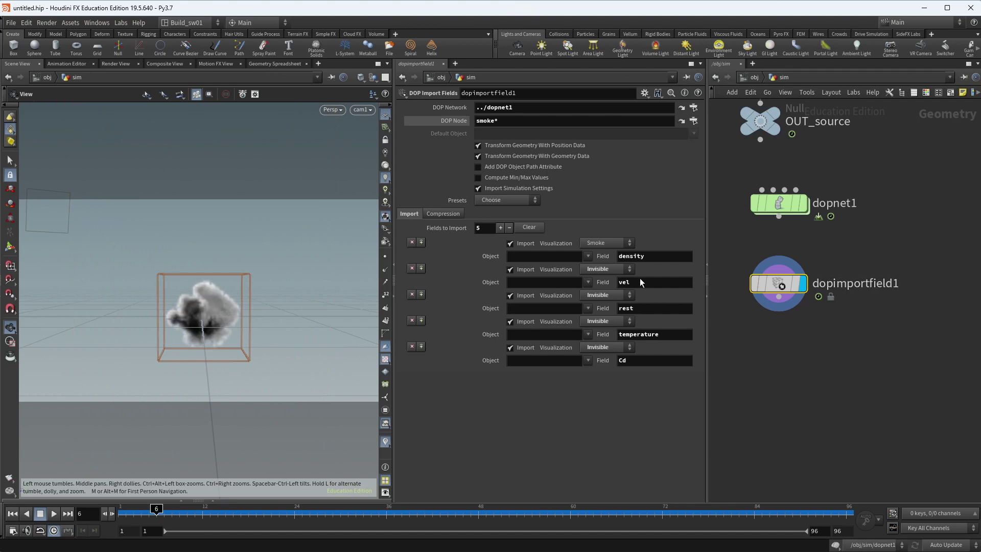
click(647, 307)
click(799, 283)
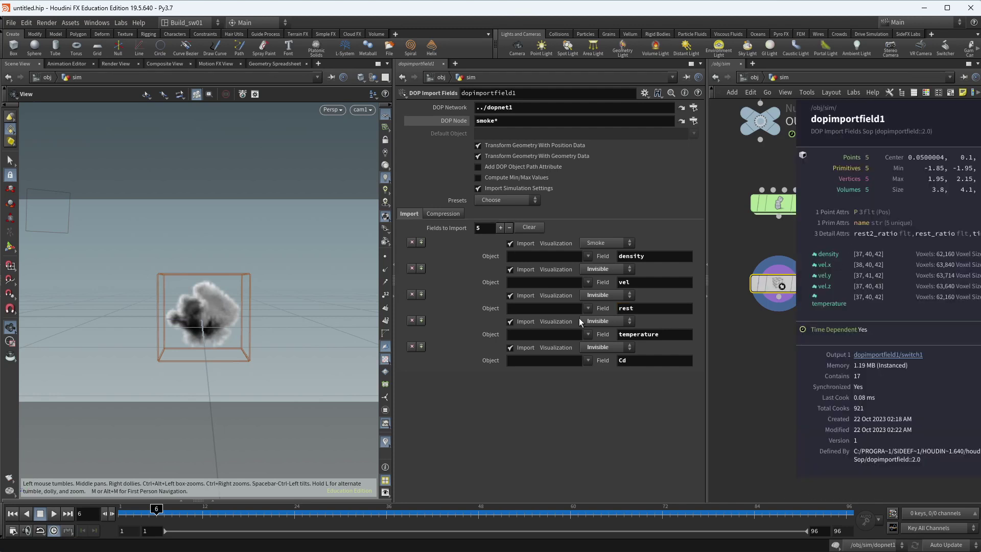
- Enter dopnet1 and examine the advanced settings of pyrosolver1, especially the Rest Field options
double_click(774, 203)
middle_drag(833, 272, 701, 221)
click(846, 317)
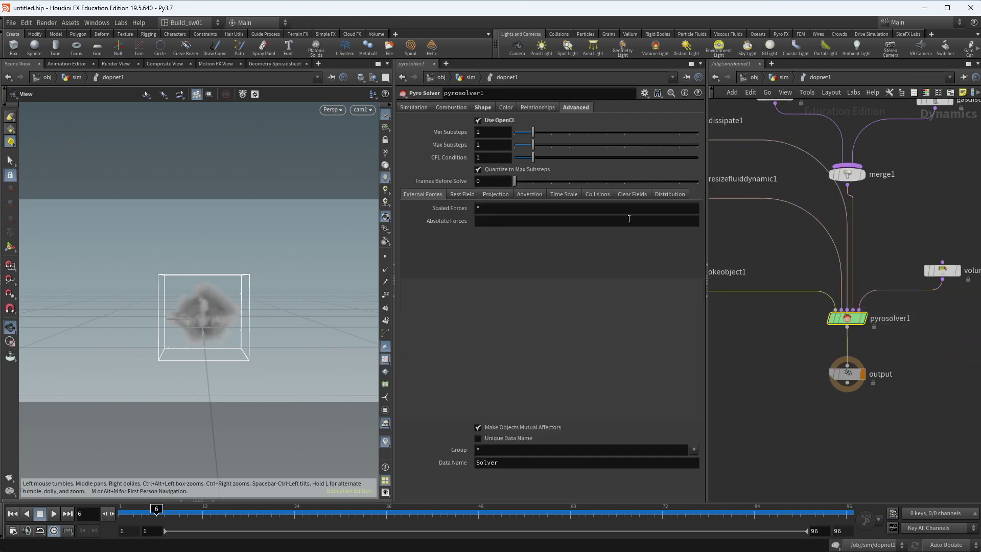
click(459, 195)
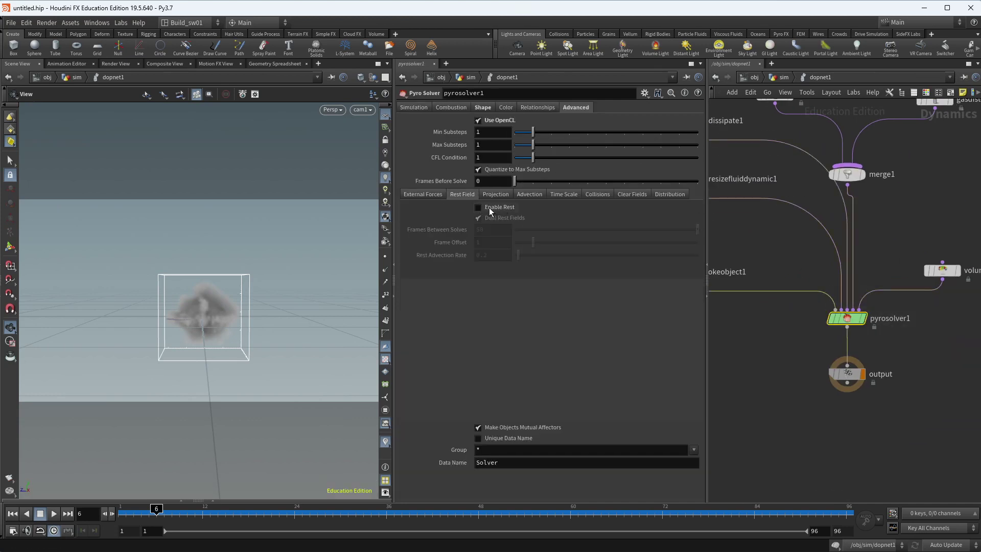
click(646, 194)
click(666, 195)
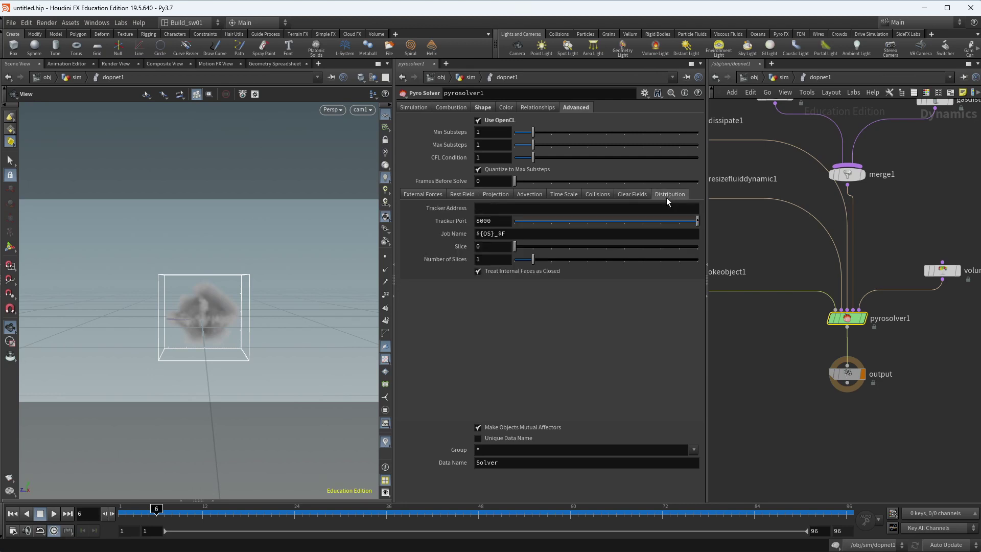
click(628, 195)
click(595, 195)
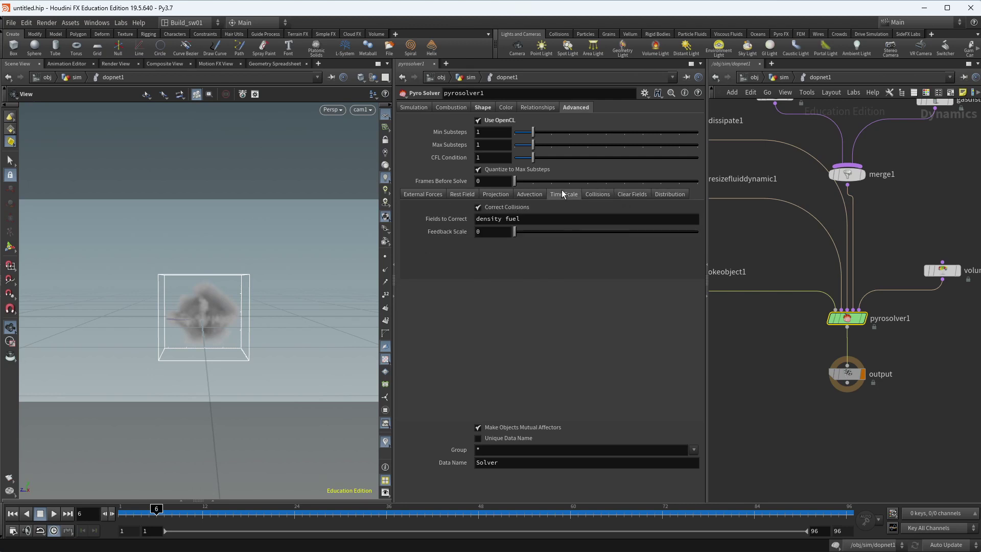
click(495, 195)
click(462, 195)
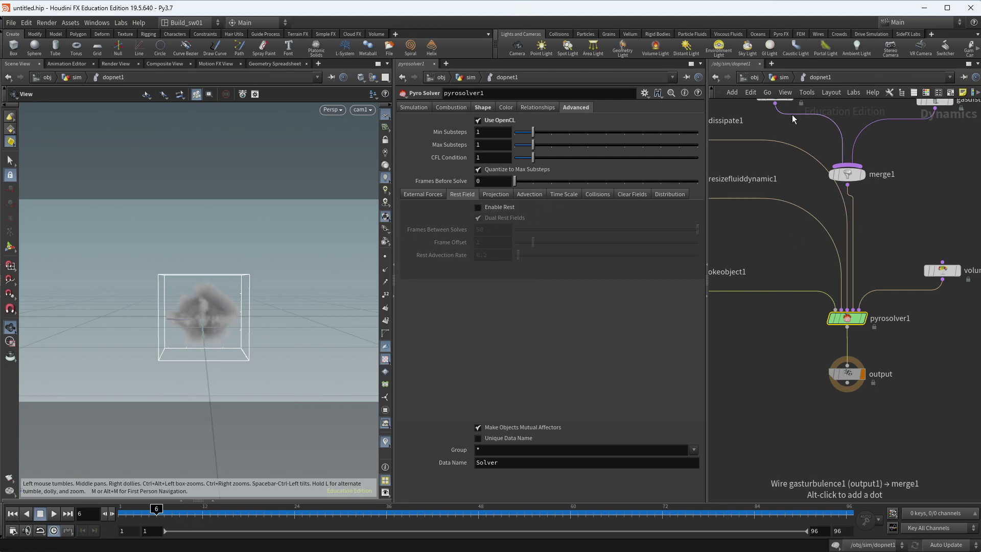
- Return to the sim network and remove the rest and Cd fields from dopimportfield1's import list
click(778, 79)
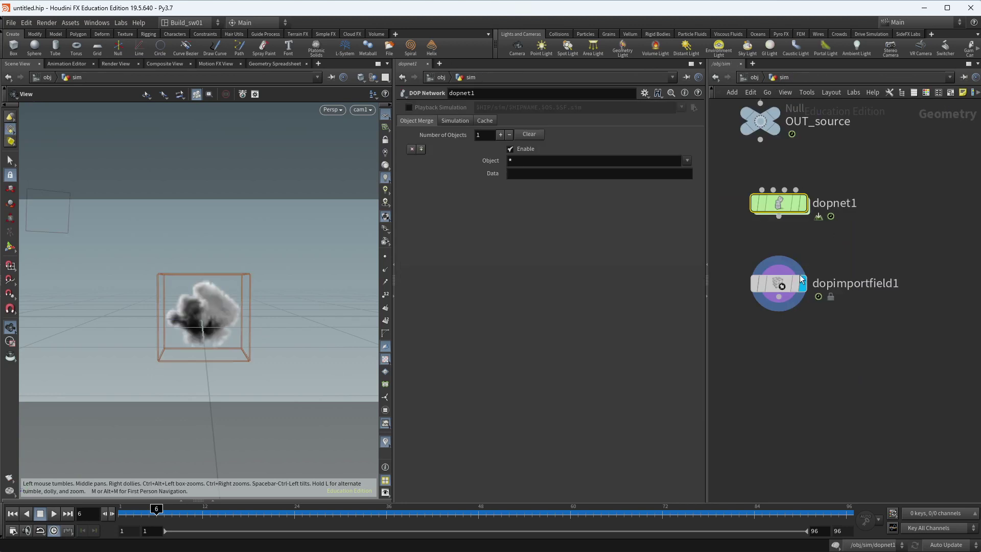
click(786, 284)
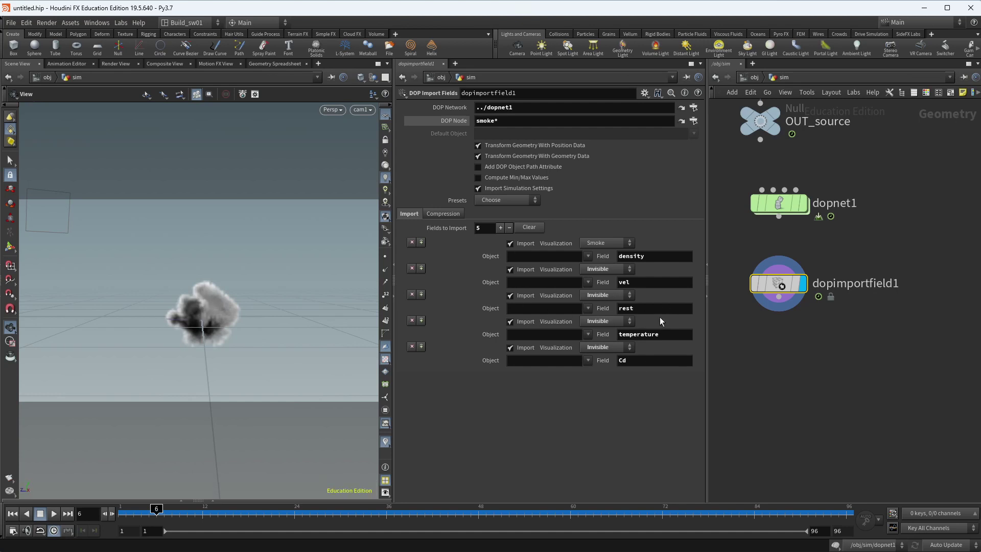
click(412, 294)
click(412, 321)
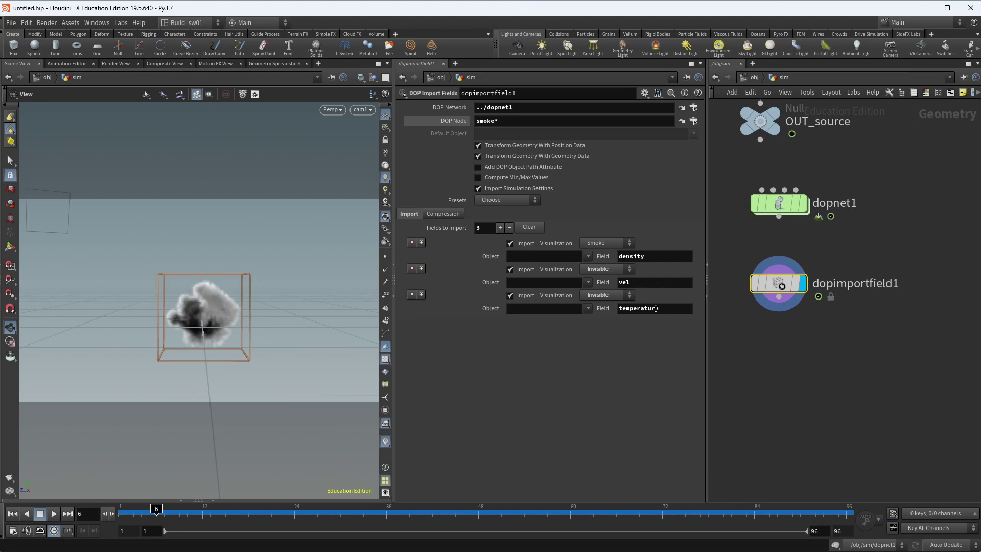
- Add a Pyro Post-Process node beneath dopimportfield1, wire it to that node's output and display it
middle_click(783, 295)
key(Tab)
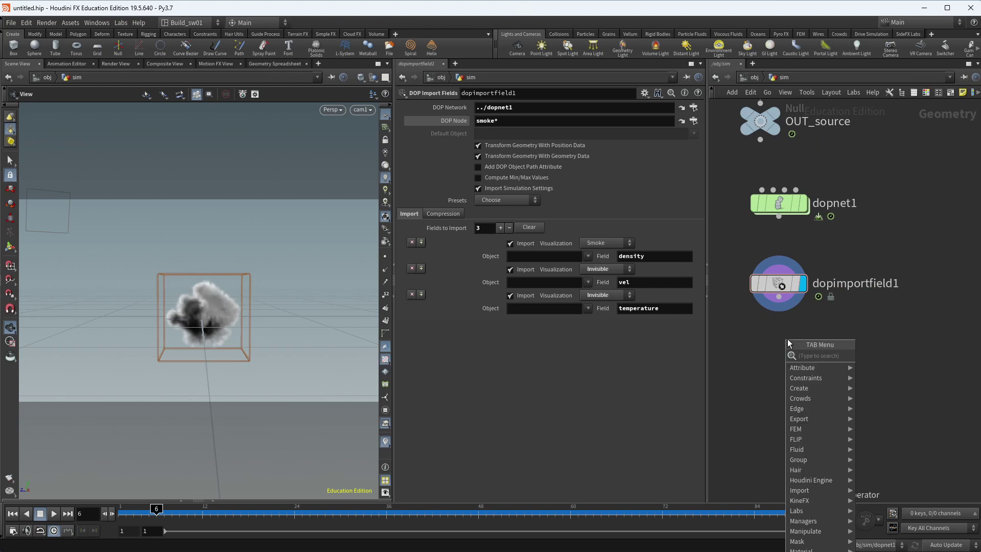
text(post)
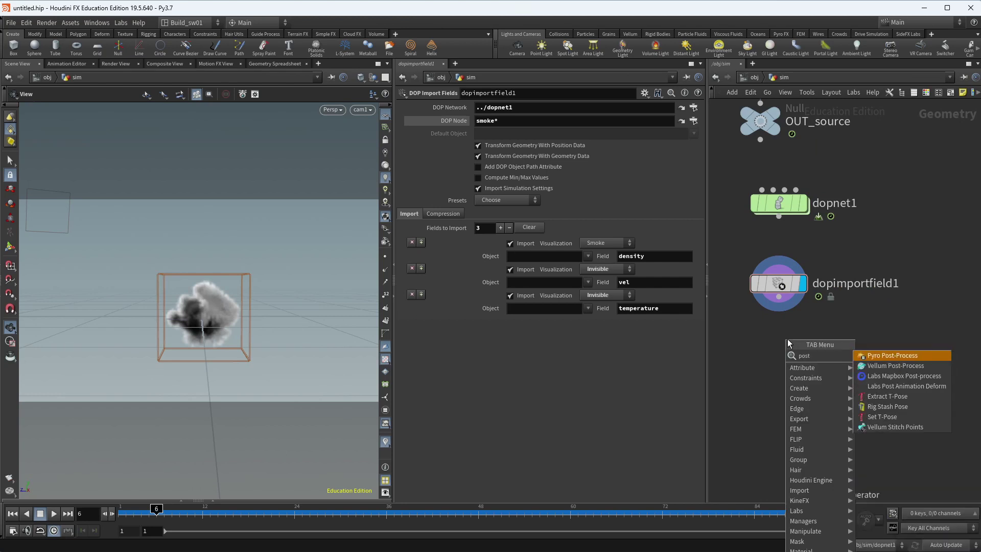
key(Return)
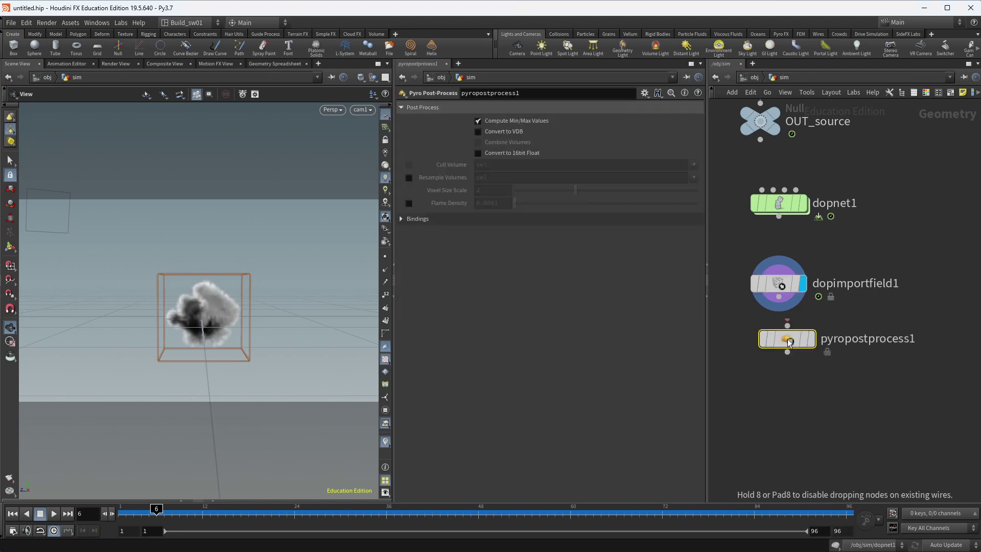
click(780, 372)
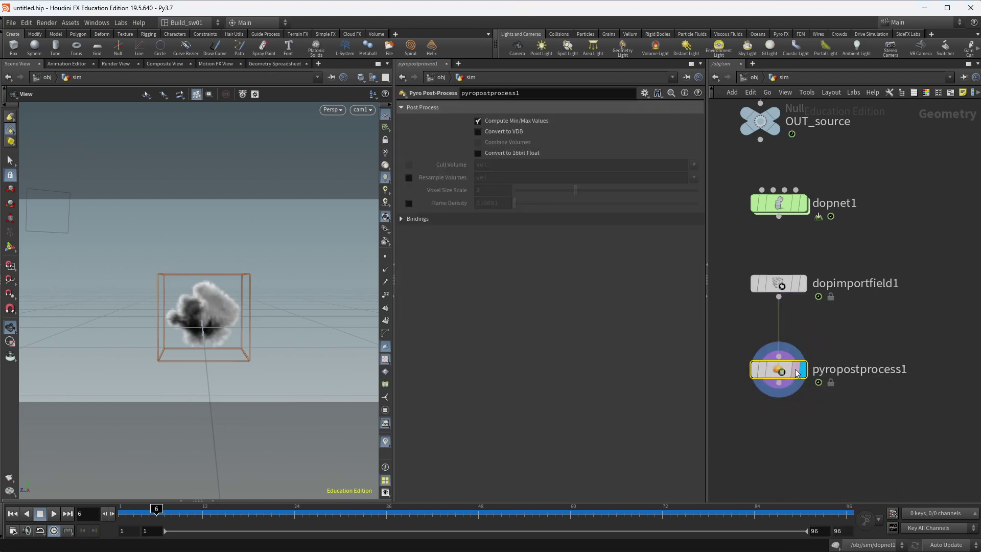
- Compare the node info of pyropostprocess1 and dopimportfield1 at frame 6, and check dopimportfield1's info again at frame 96
middle_click(789, 370)
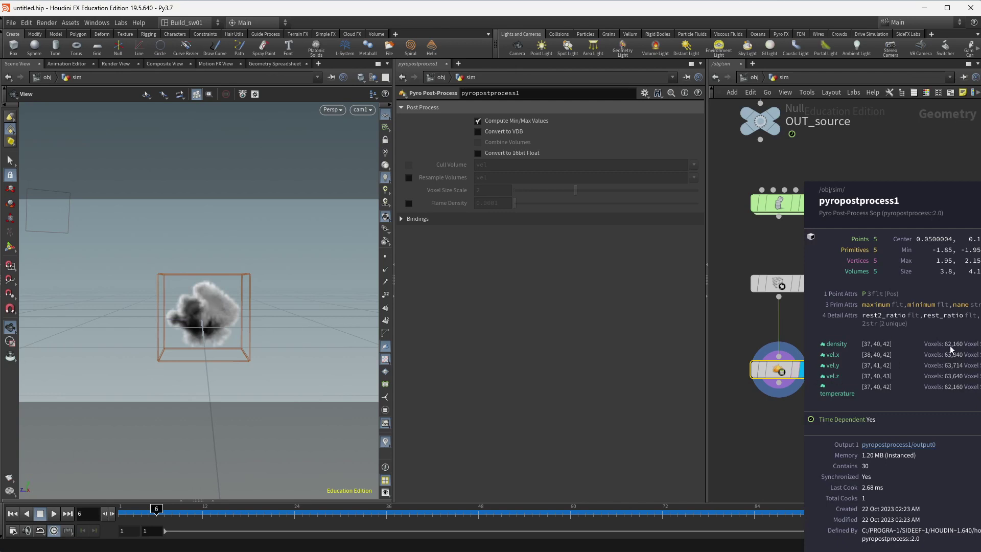
middle_click(781, 284)
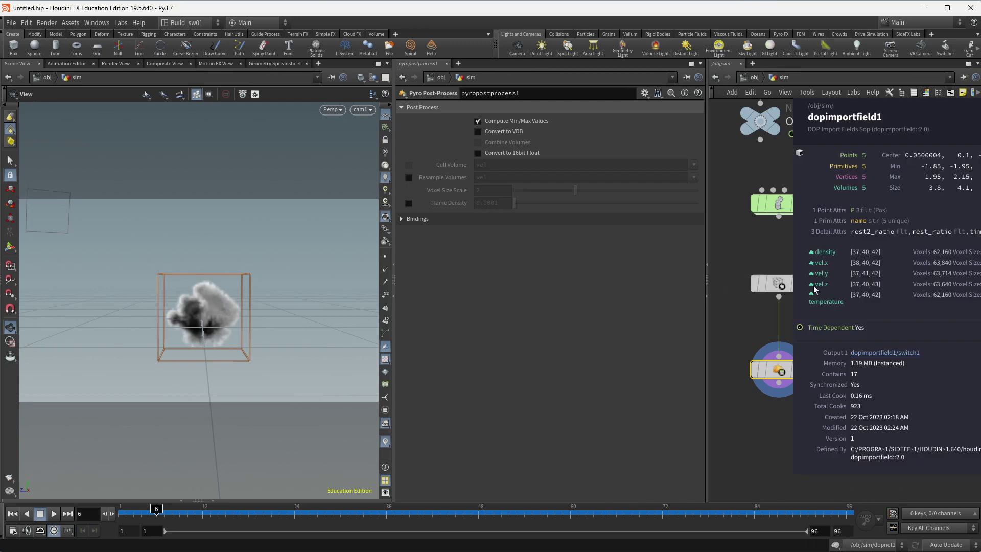
click(571, 513)
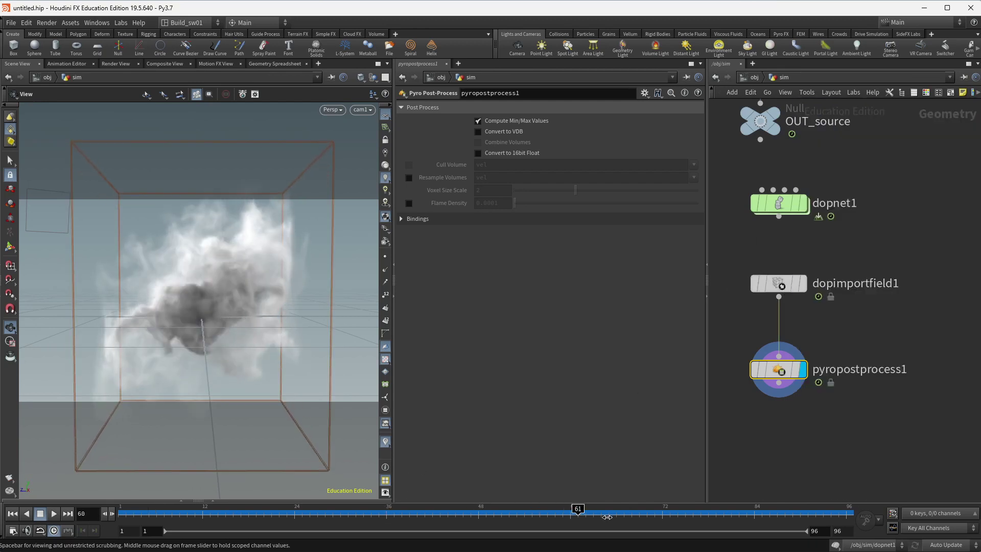
drag(607, 513, 847, 512)
middle_click(776, 284)
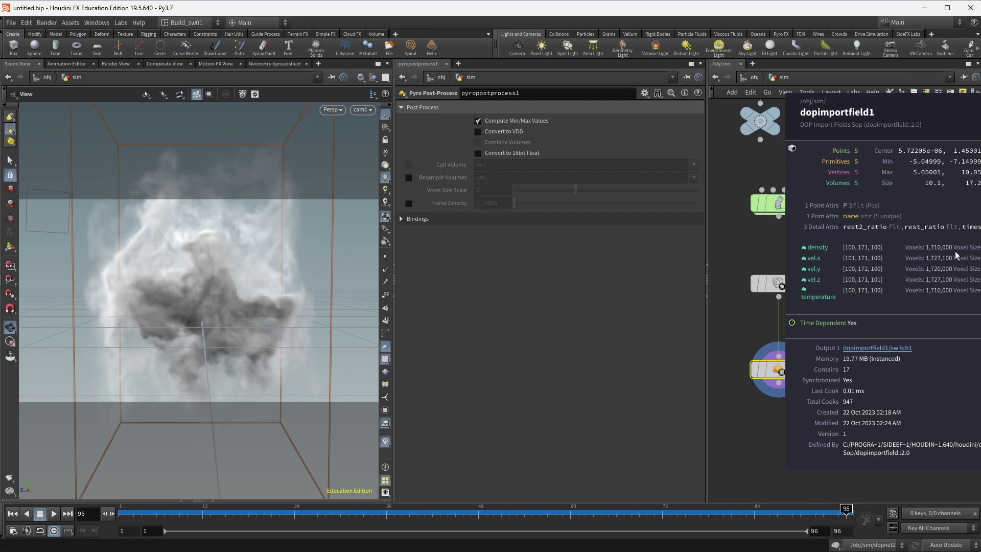
- Widen the network pane, and on pyropostprocess1 disable Compute Min/Max Values and enable Convert to VDB
drag(706, 306, 597, 307)
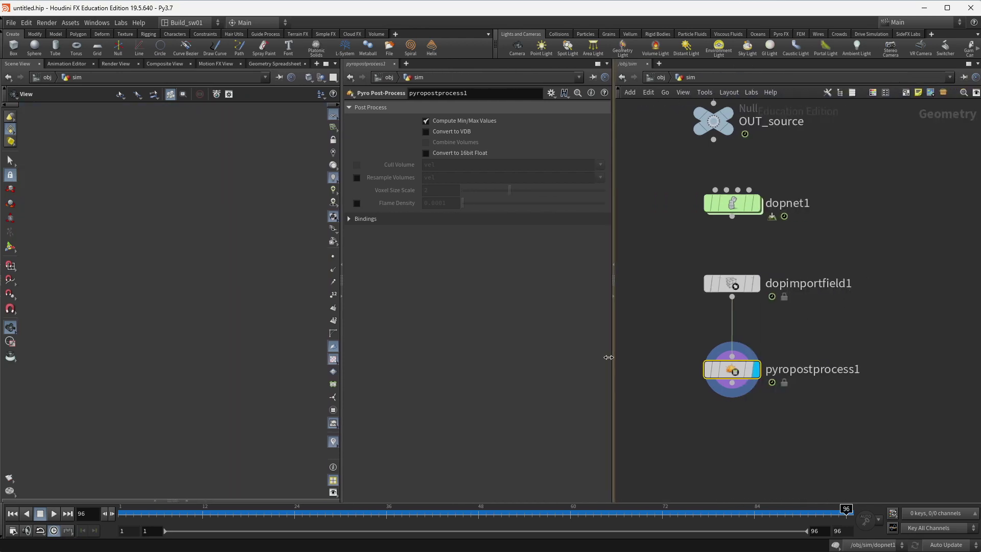
middle_click(637, 350)
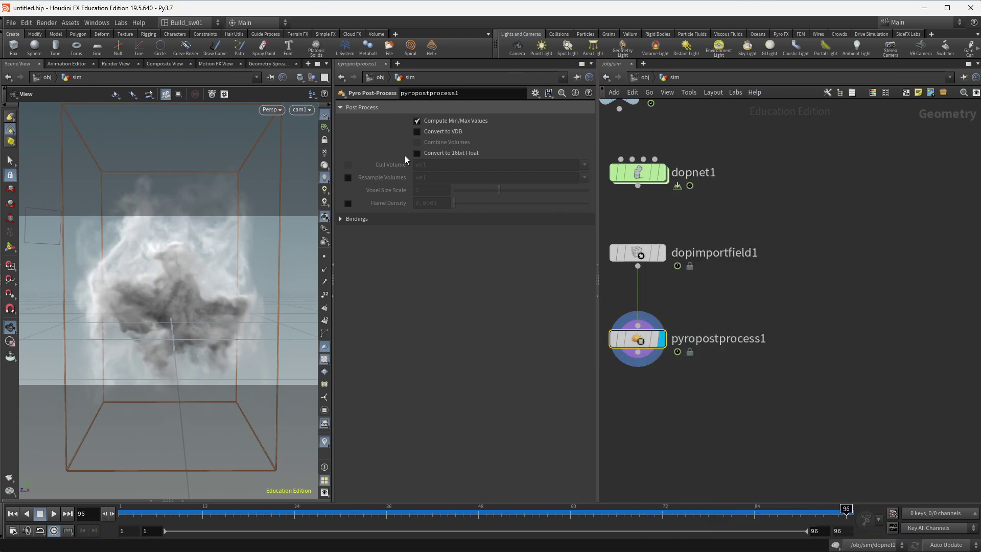
click(450, 122)
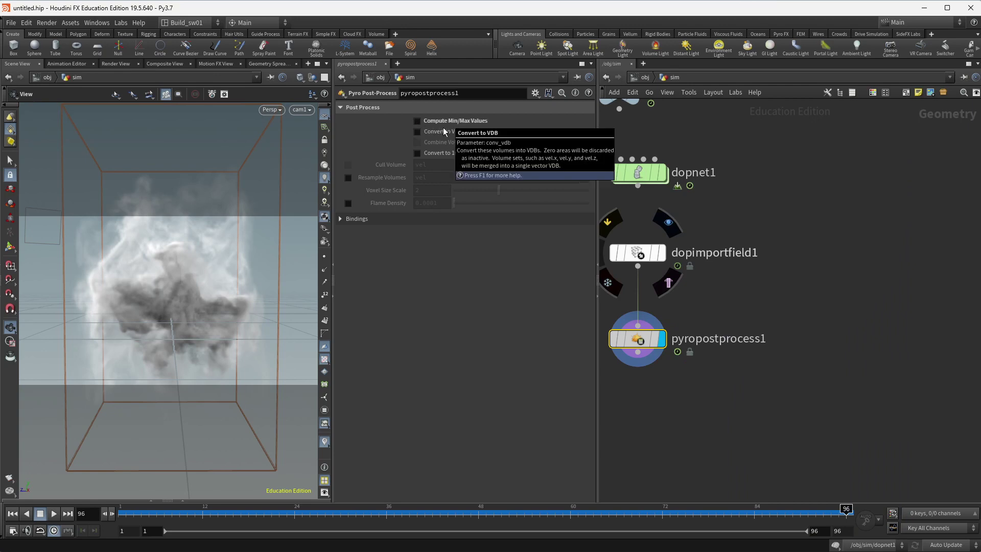
click(442, 131)
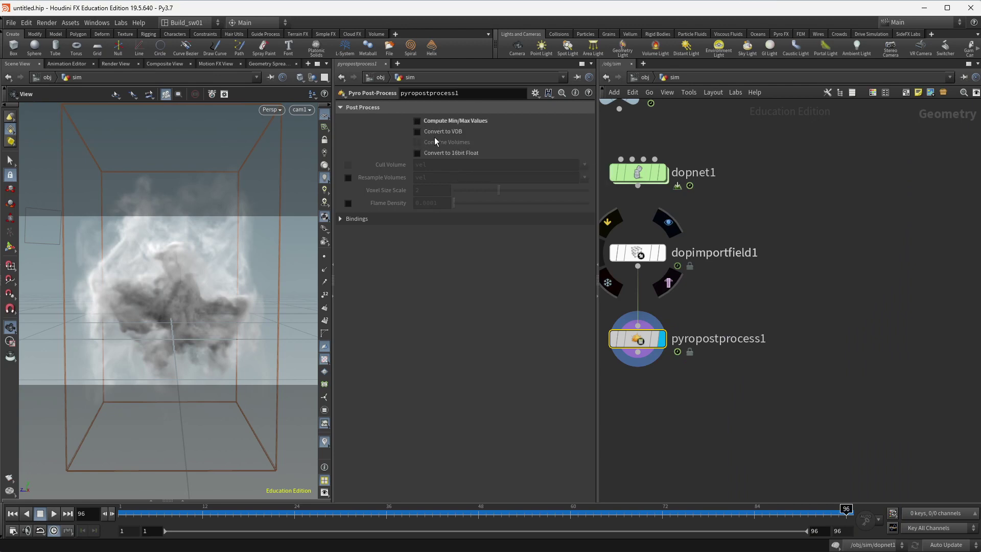
- Compare the volume types and voxel counts in the node info of pyropostprocess1 and dopimportfield1
middle_click(638, 340)
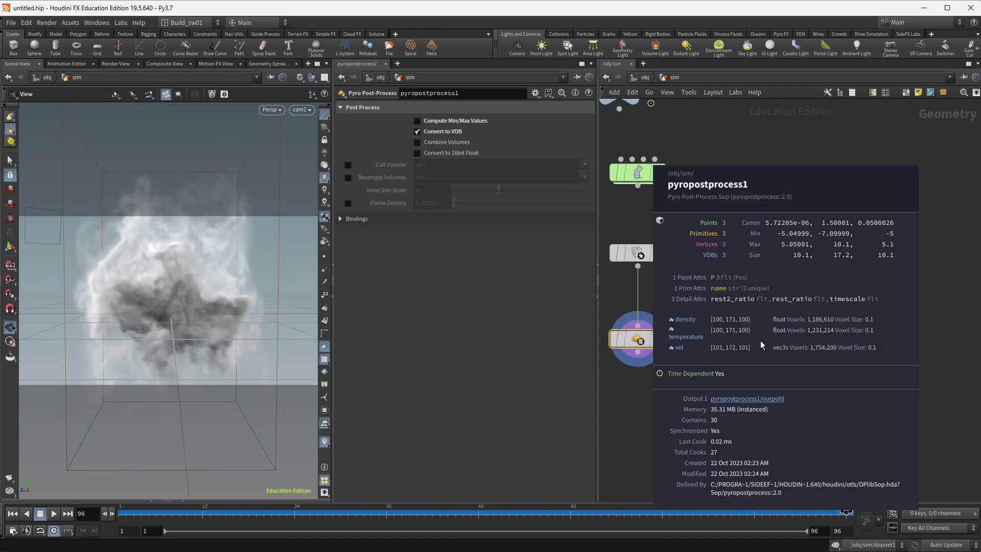
middle_click(643, 255)
middle_click(636, 341)
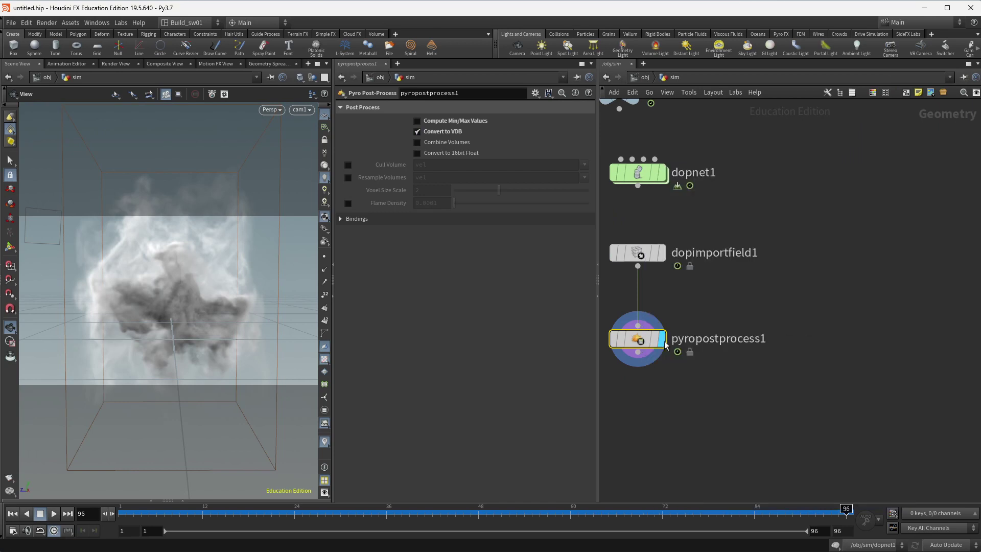
middle_click(635, 253)
middle_click(635, 341)
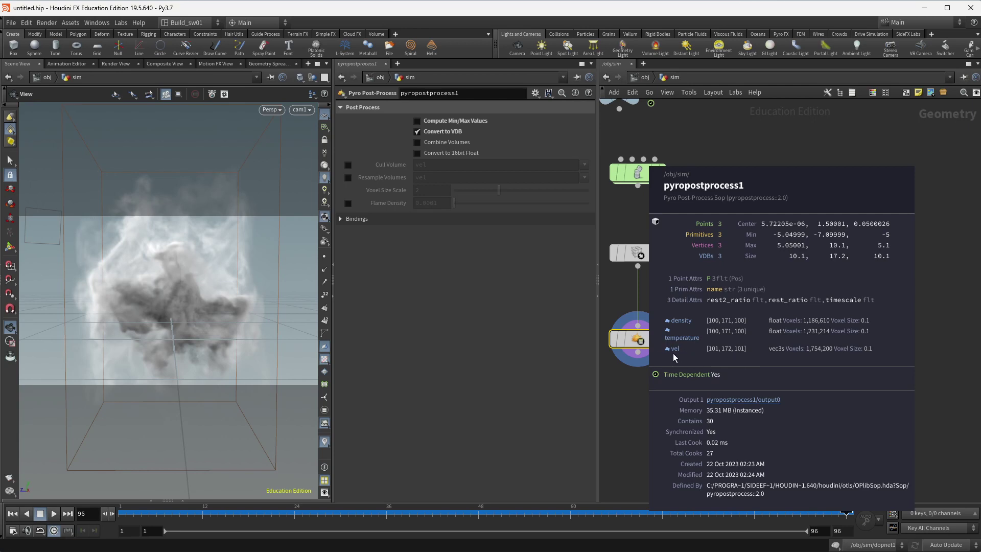
middle_click(641, 339)
middle_click(631, 253)
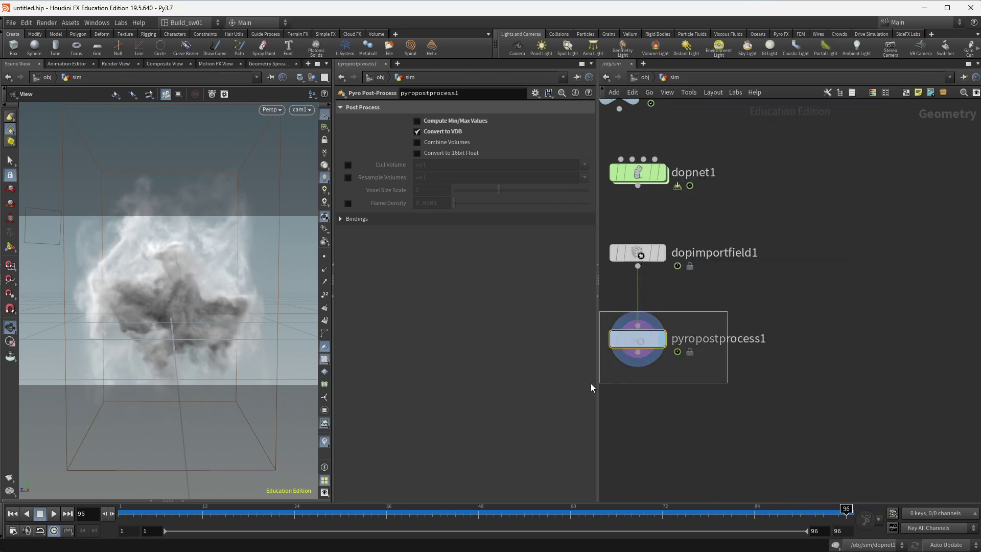
- Enable Convert to 16bit Float on pyropostprocess1 and expand its Bindings section
middle_drag(736, 327, 780, 300)
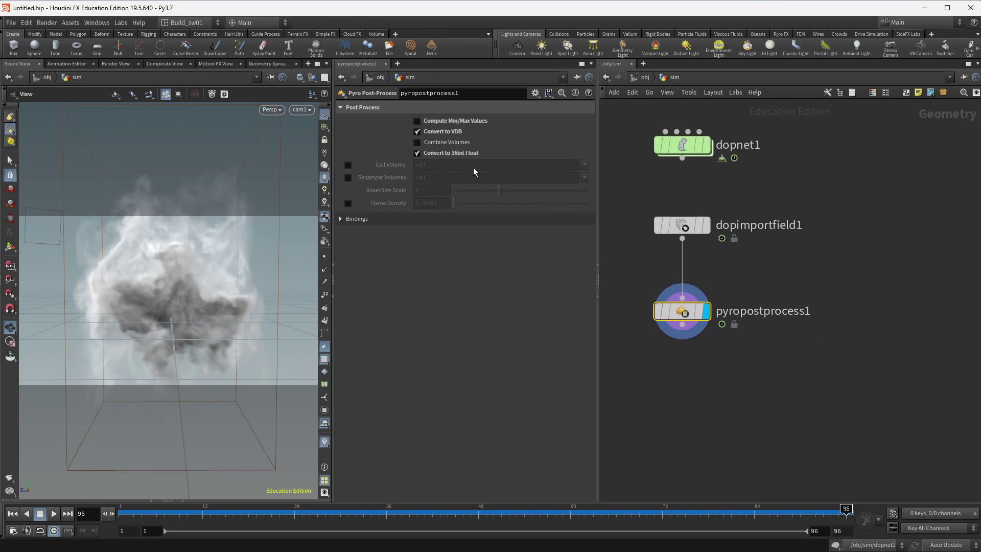
mouse_move(684, 228)
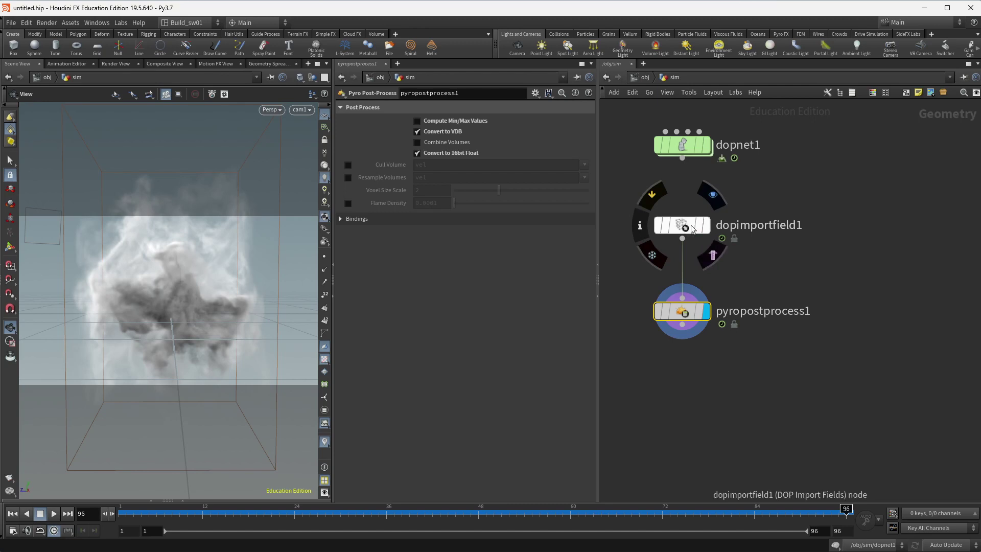
middle_drag(806, 230, 776, 229)
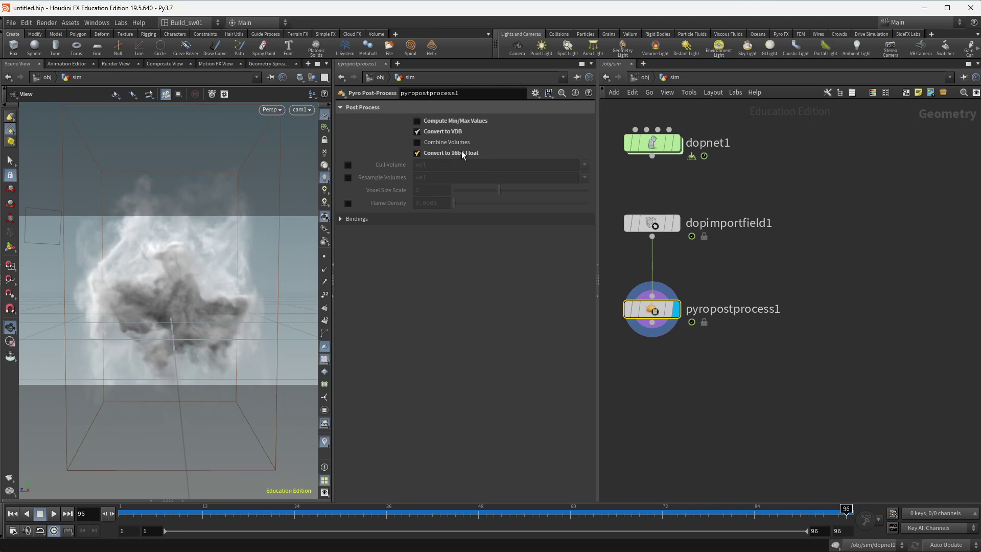
middle_drag(659, 312, 690, 313)
click(429, 218)
middle_drag(639, 369, 663, 339)
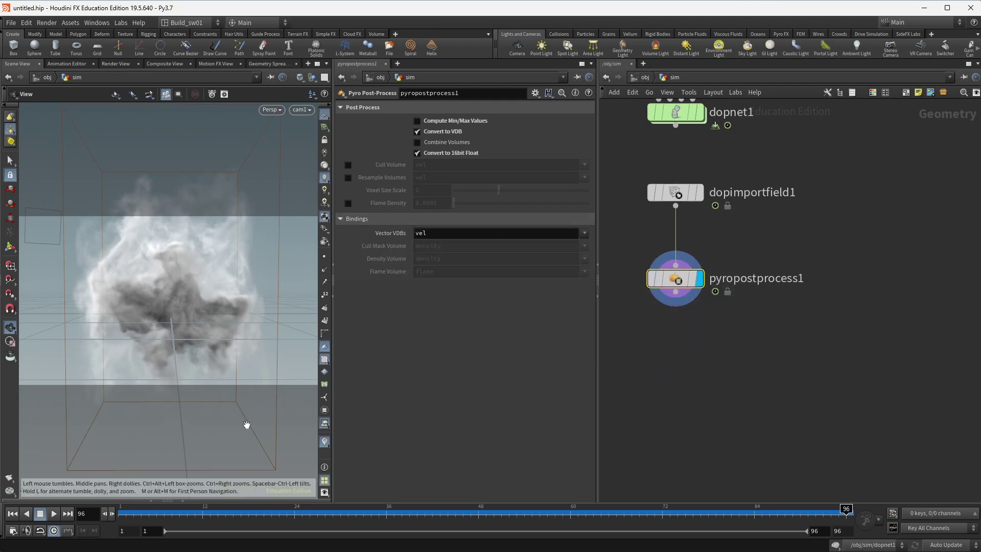
- Scrub through the animation to review the post-processed smoke and stop at frame 5
drag(217, 509, 570, 509)
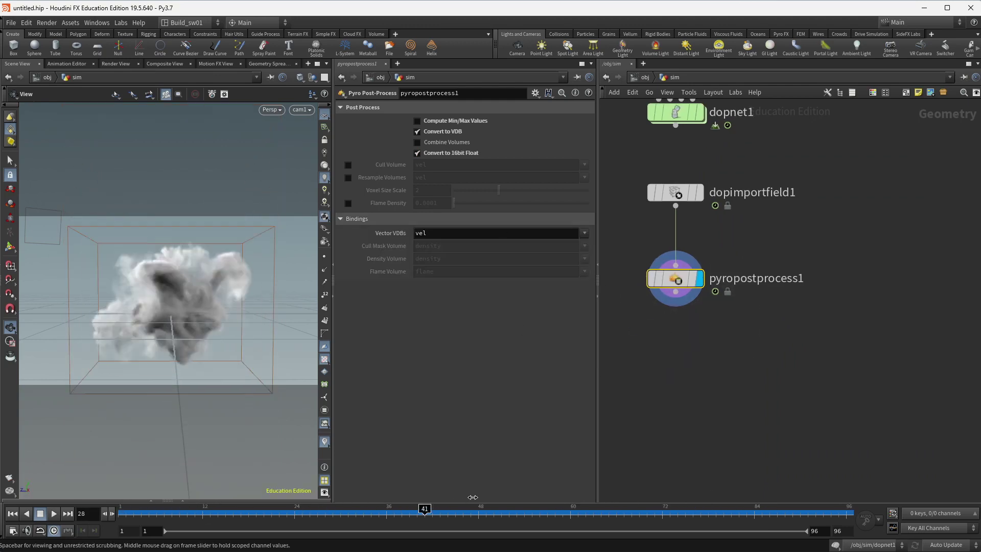
drag(194, 509, 515, 522)
click(148, 509)
- Add a Pyro Bake Volume node beneath pyropostprocess1, connect it to that node's output and display it
middle_drag(681, 371, 684, 367)
key(Tab)
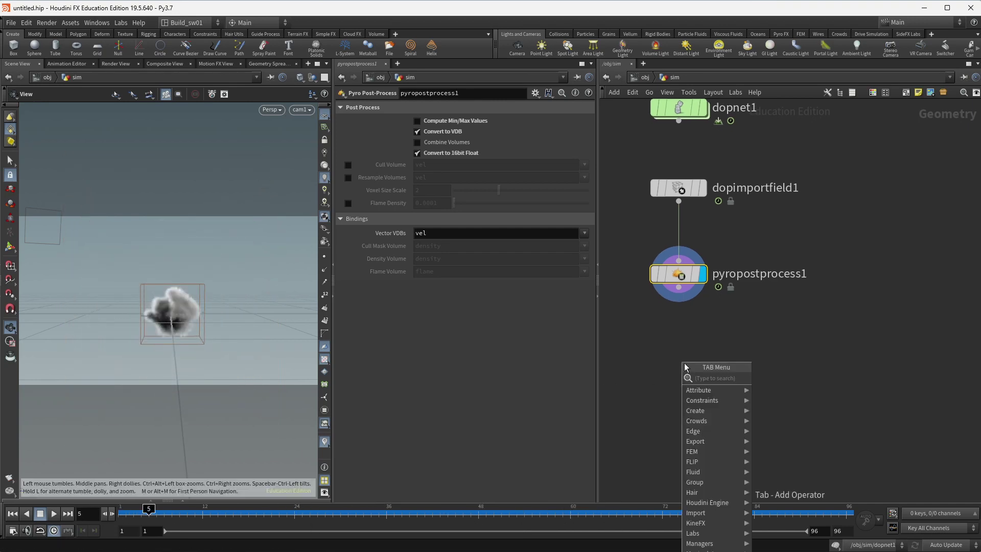
text(pyro)
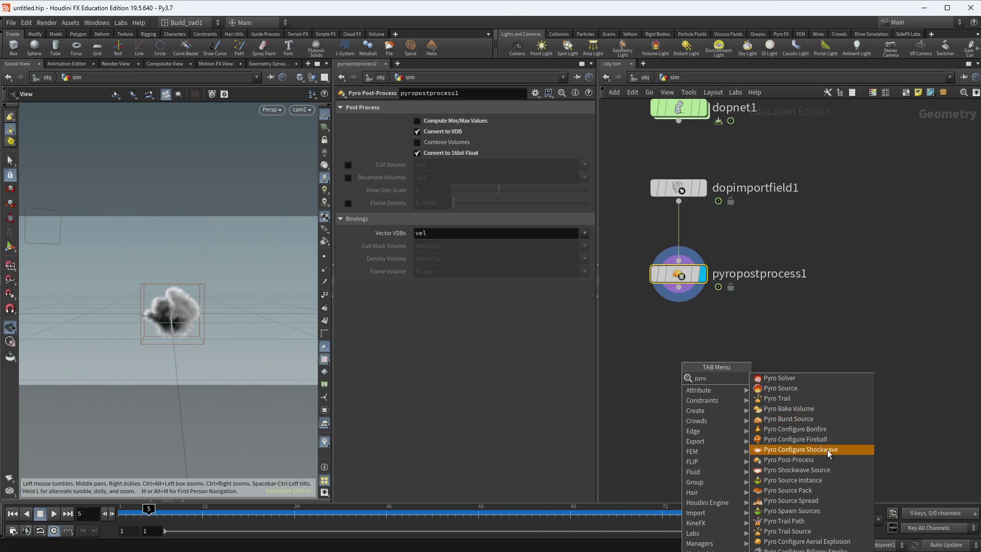
click(787, 409)
click(679, 360)
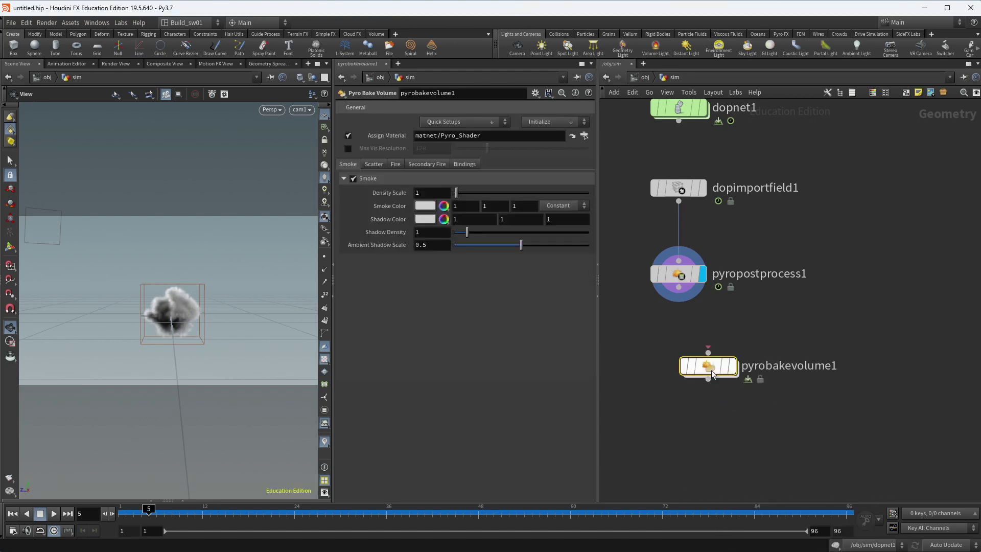
drag(678, 287, 679, 343)
click(702, 359)
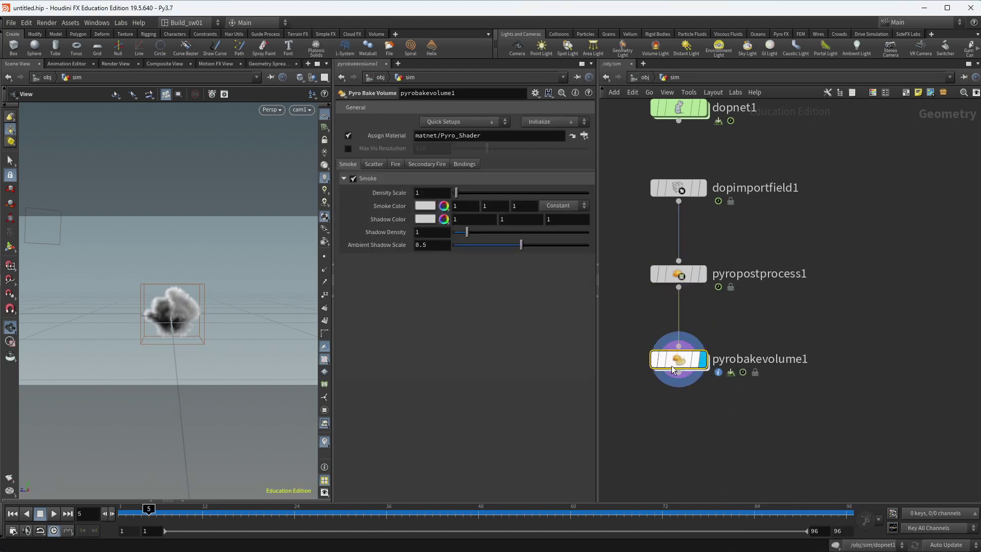
- Compare the smoke displayed by dopimportfield1, pyropostprocess1 and pyrobakevolume1 at frames 46 and 13
drag(149, 510, 463, 510)
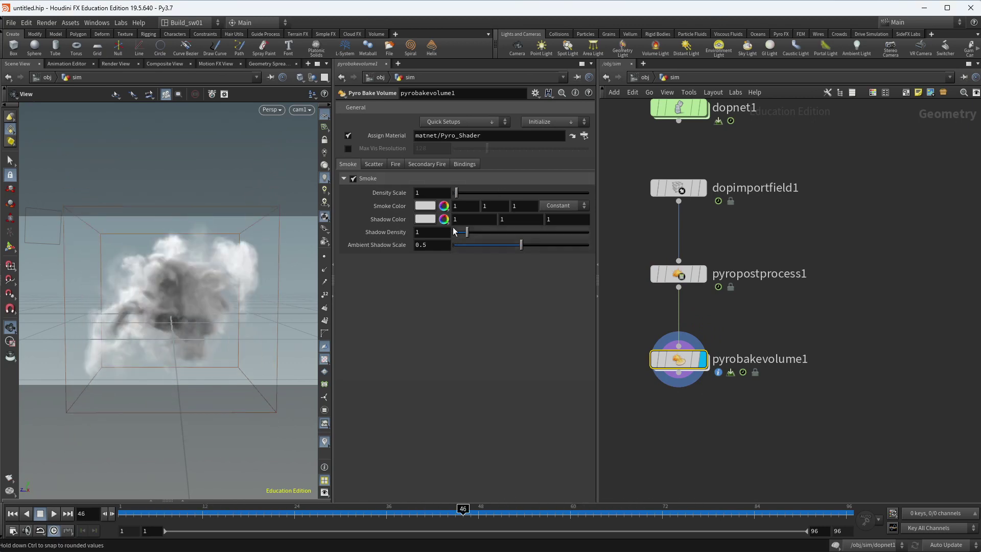
click(687, 276)
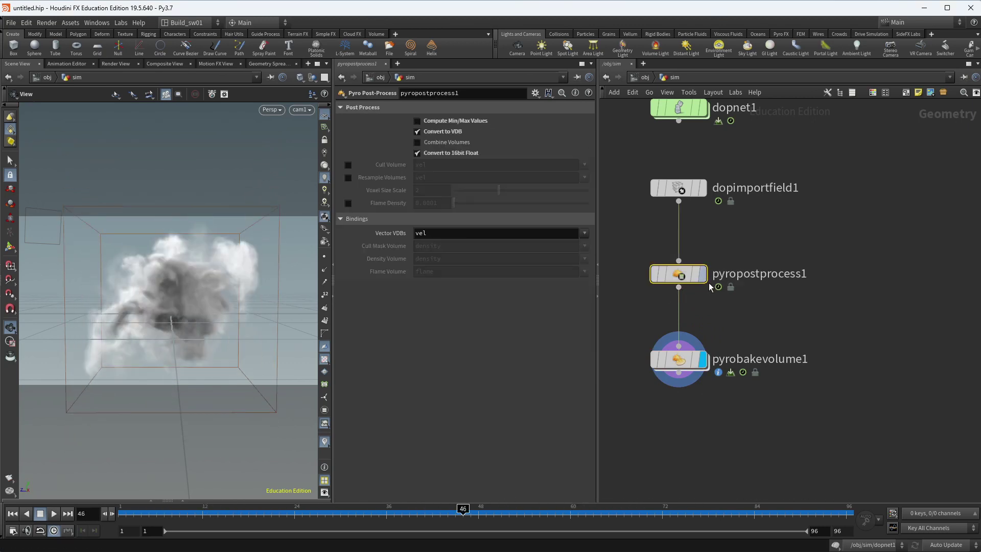
click(702, 188)
click(679, 188)
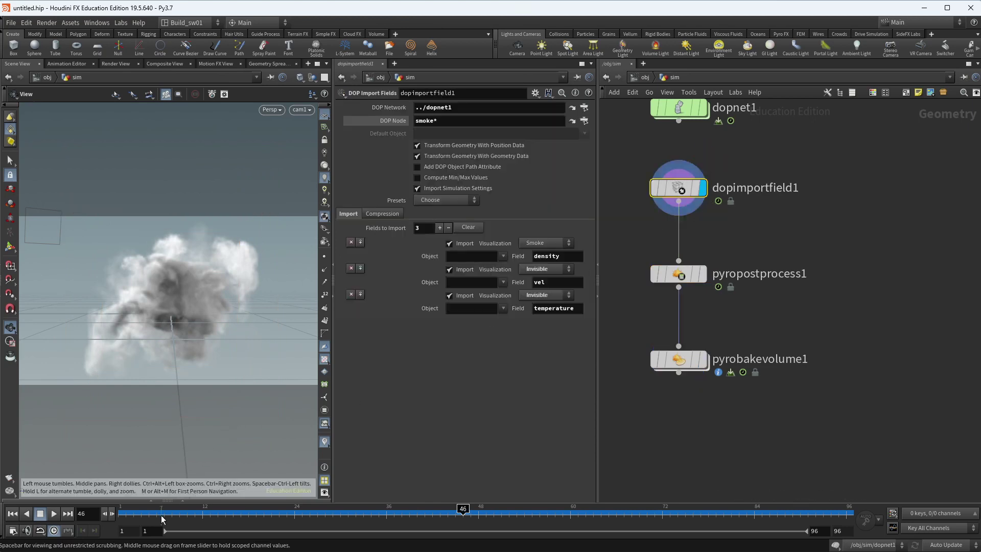
drag(361, 508, 209, 508)
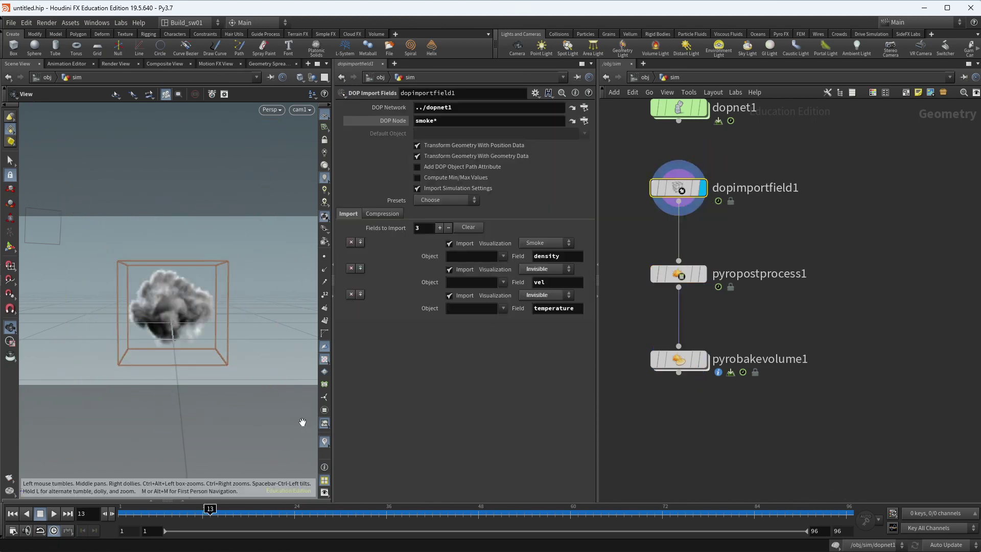
click(702, 273)
click(680, 274)
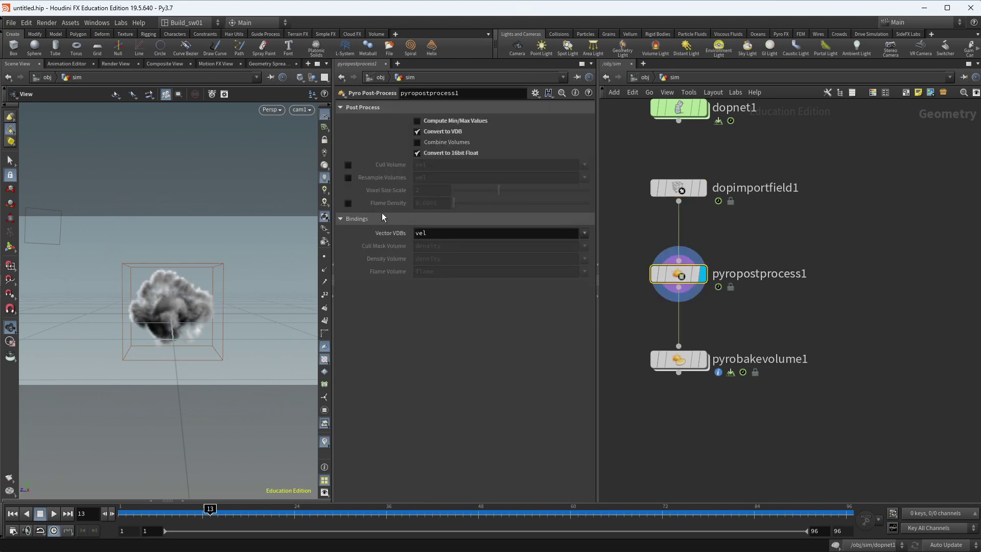
click(702, 359)
click(680, 359)
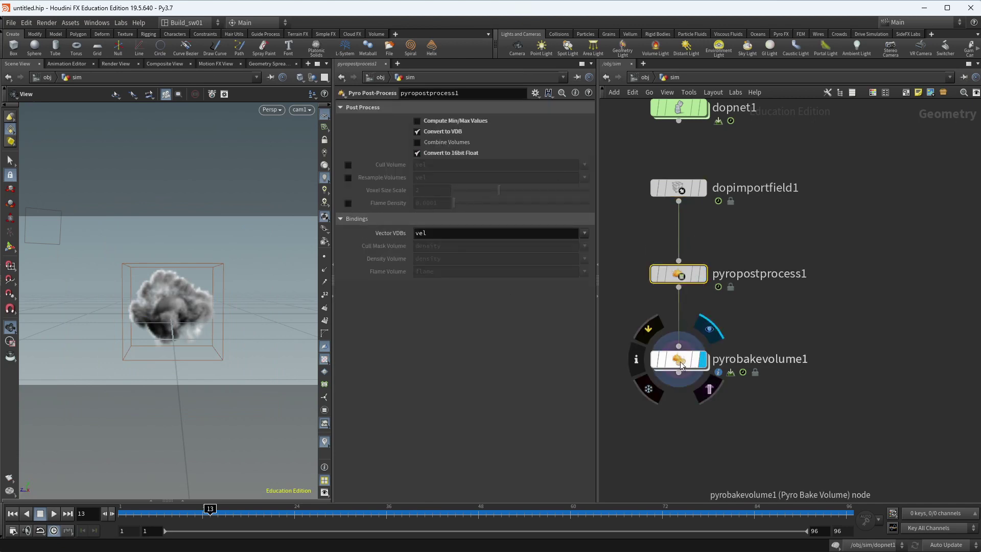
- At frame 59, raise pyrobakevolume1's Density Scale to 50 and review the smoke up to frame 74 in a wider viewport
drag(199, 511, 563, 510)
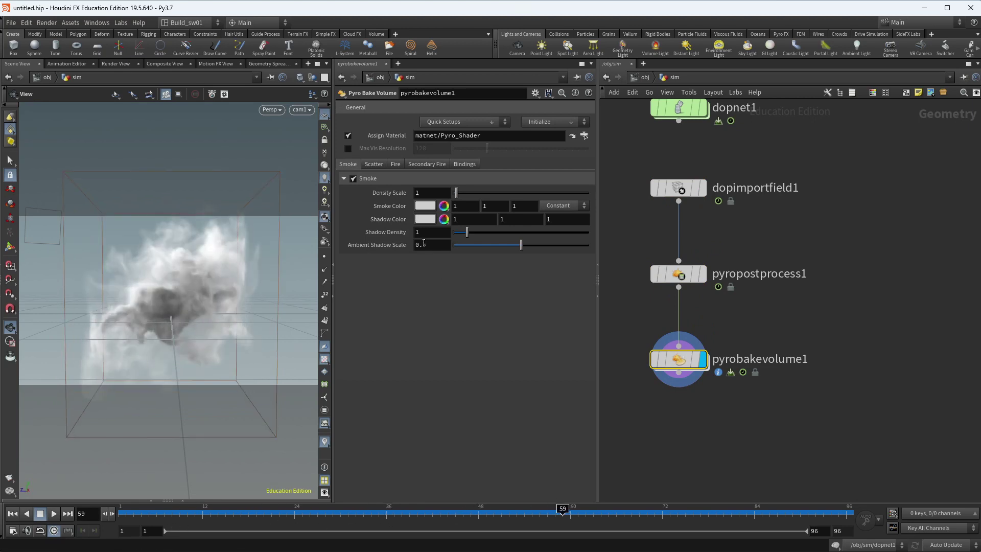
drag(483, 195, 599, 194)
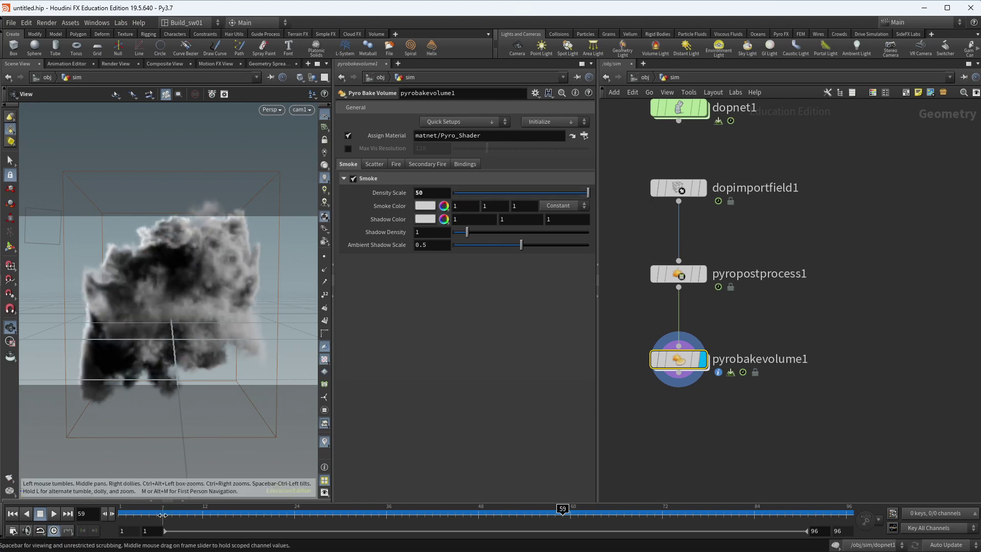
drag(312, 512, 677, 510)
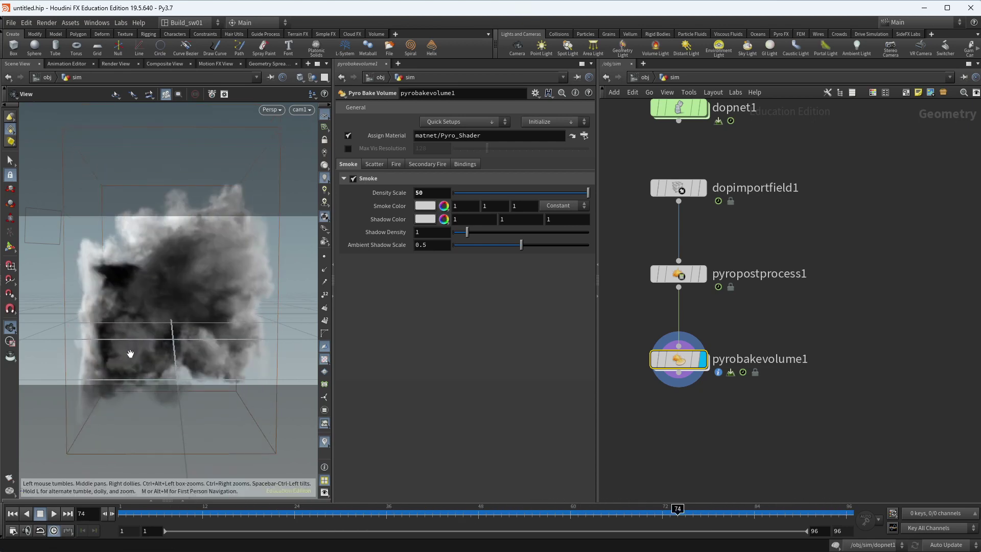
drag(333, 297, 359, 296)
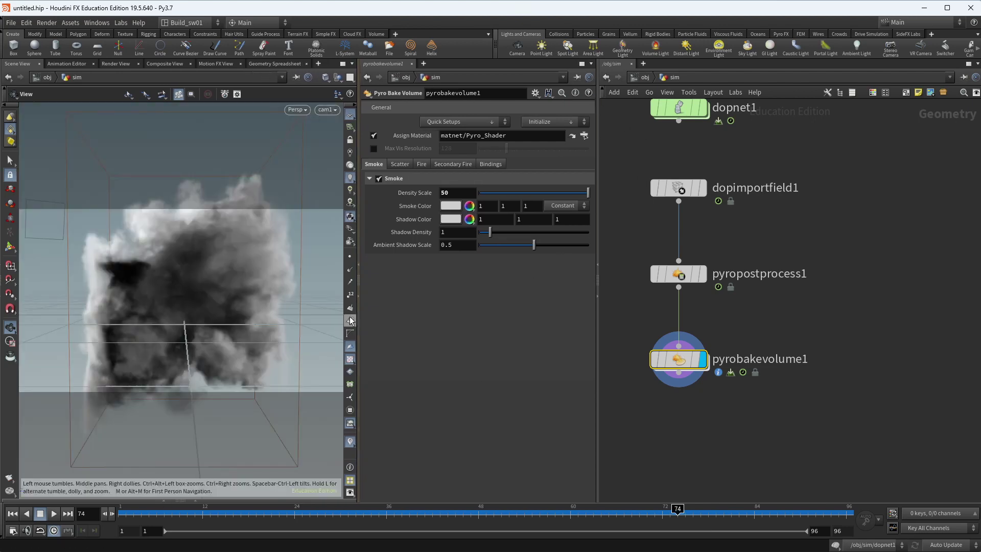
- Collapse the separate parameter pane, narrow the viewport, and show pyrobakevolume1's parameters inside the network editor
click(358, 299)
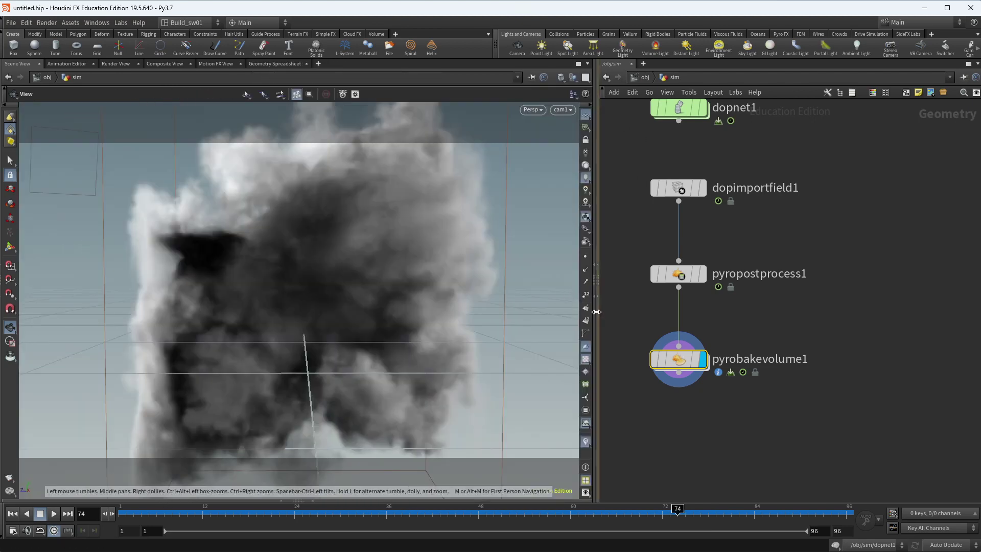
drag(596, 312, 514, 312)
key(h)
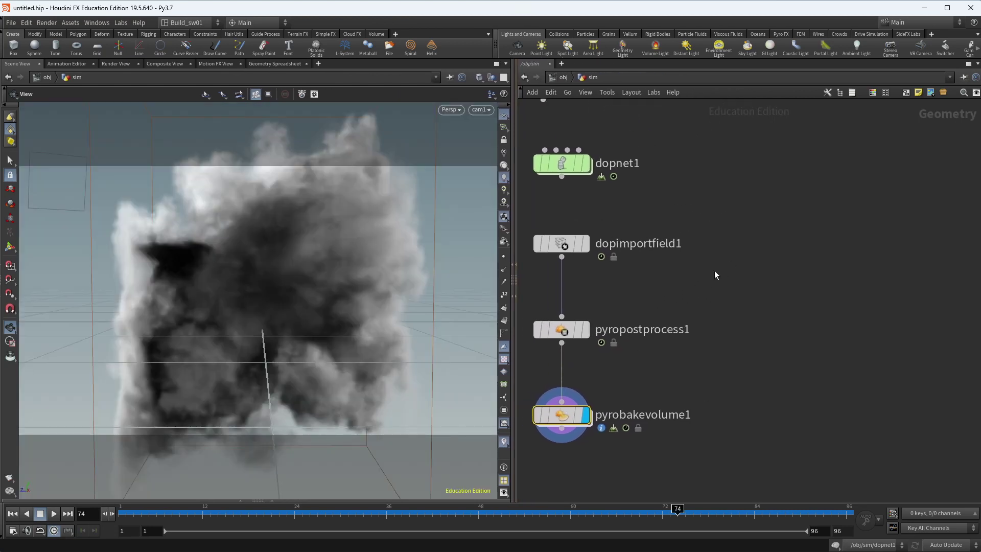
key(p)
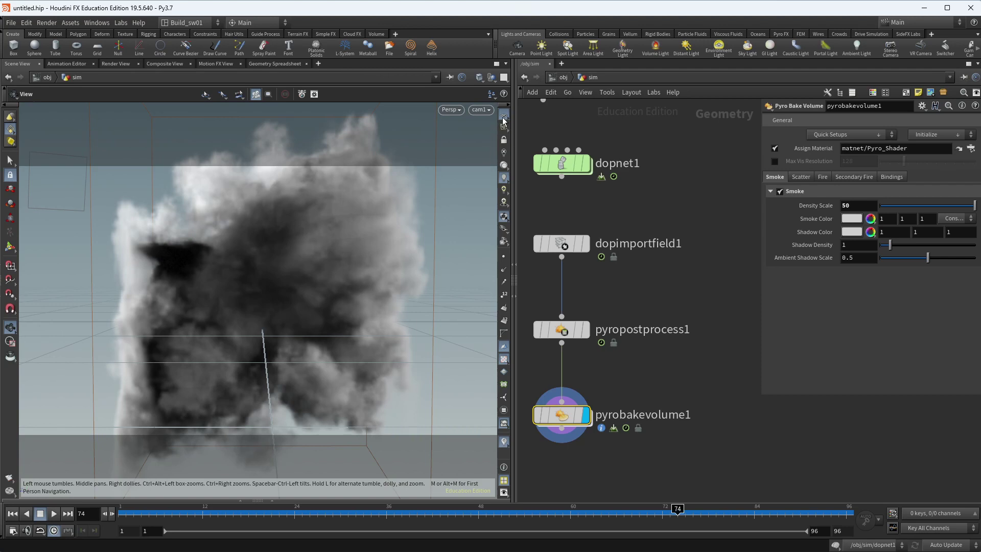
- Hide the reference grid, the wireframe outlines around the smoke and the light objects in the viewport
click(503, 117)
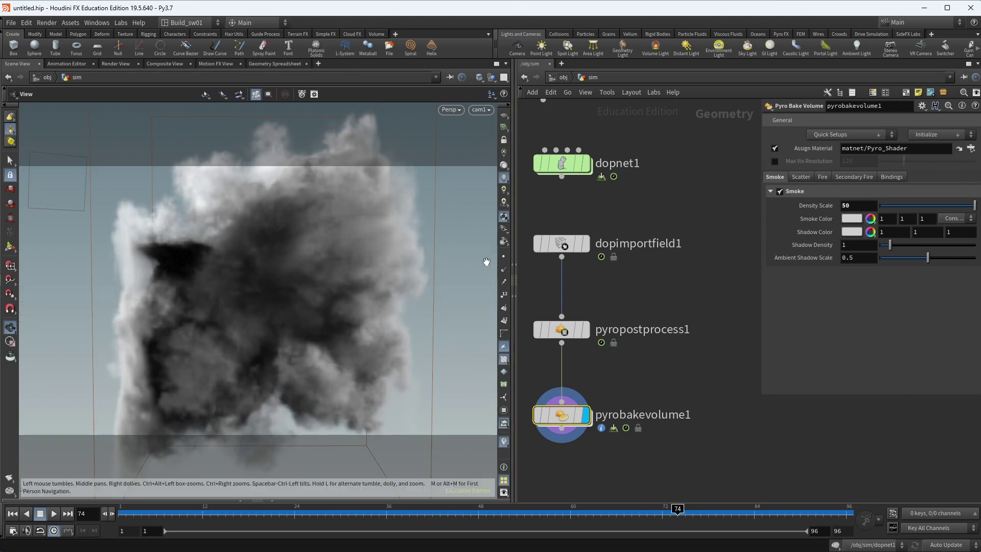
key(shift+w)
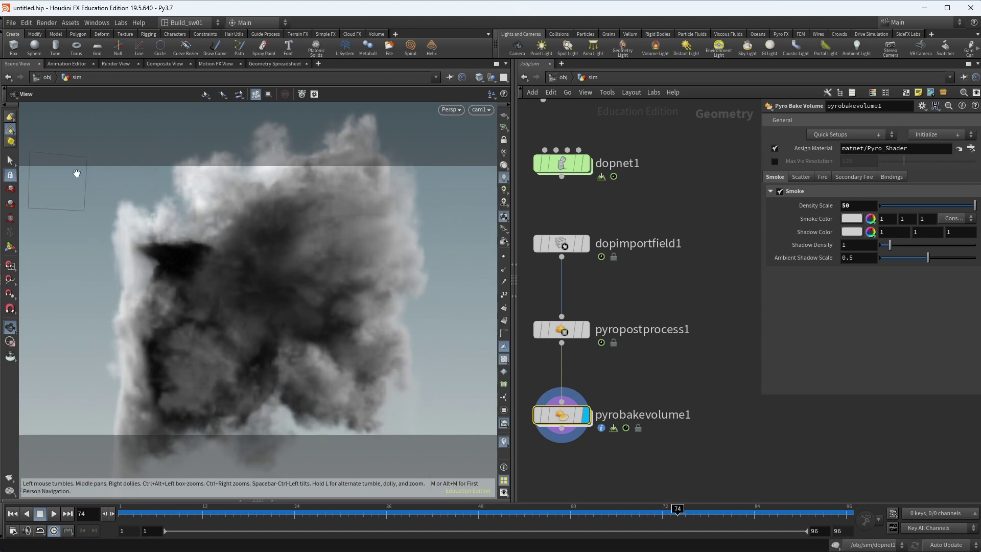
click(505, 231)
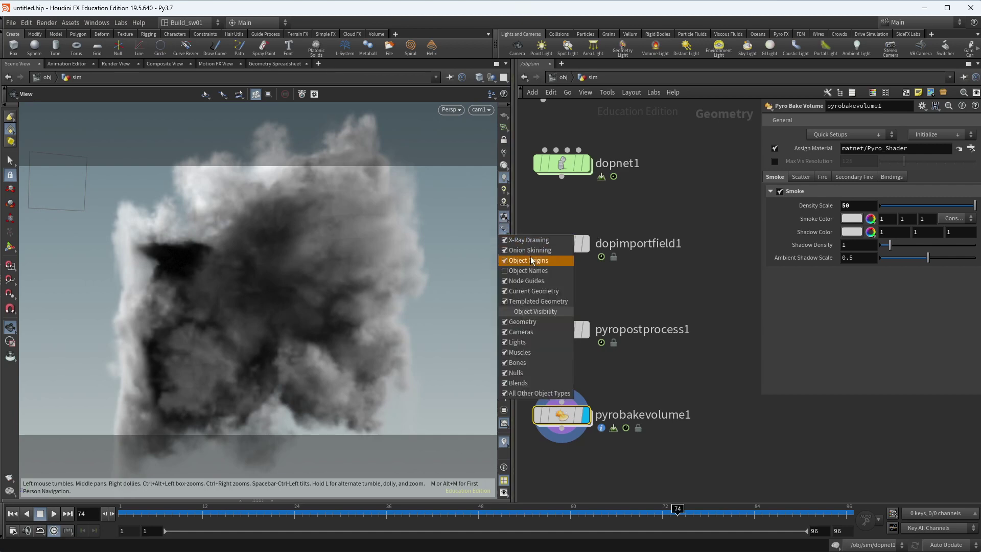
click(516, 342)
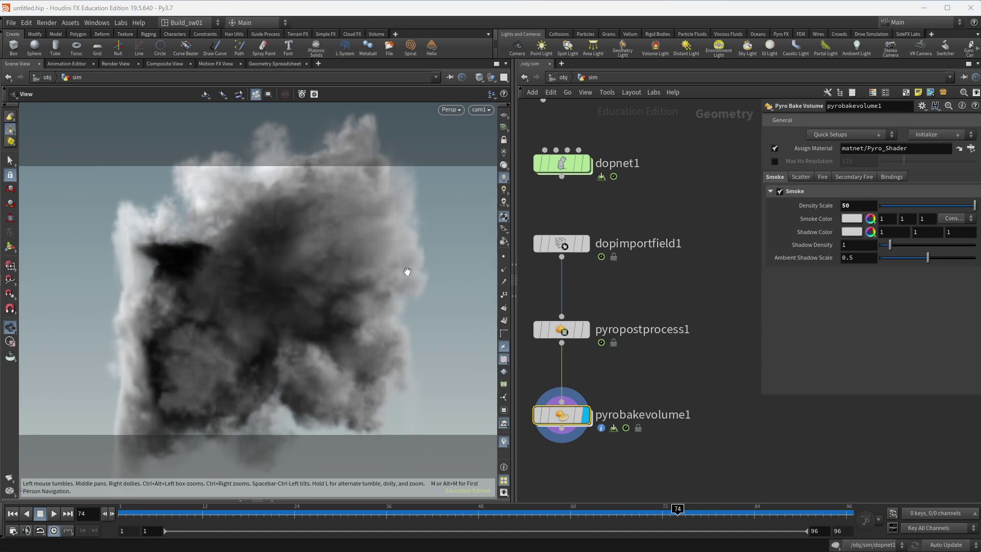
- Set the viewport's background color scheme to Dark in the display options
key(d)
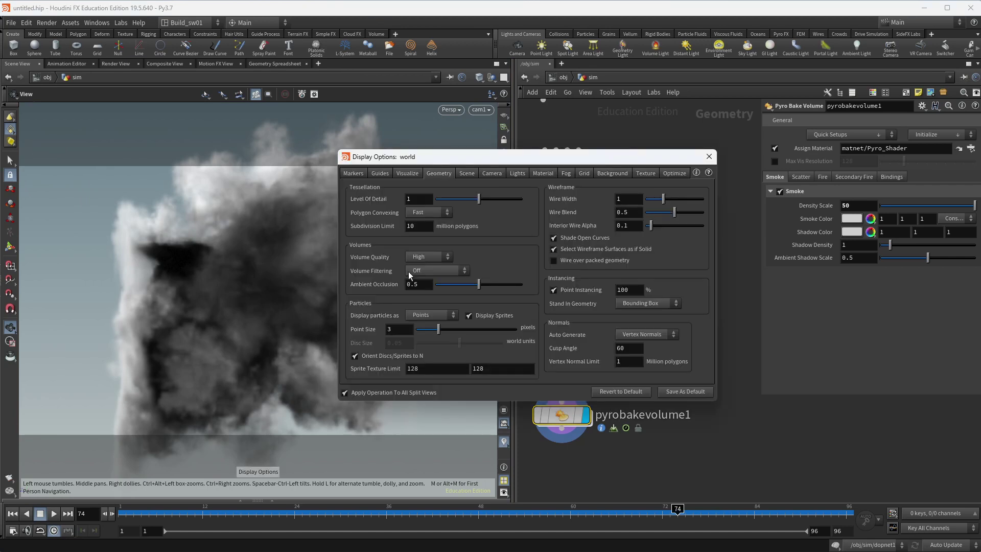
click(609, 174)
click(422, 189)
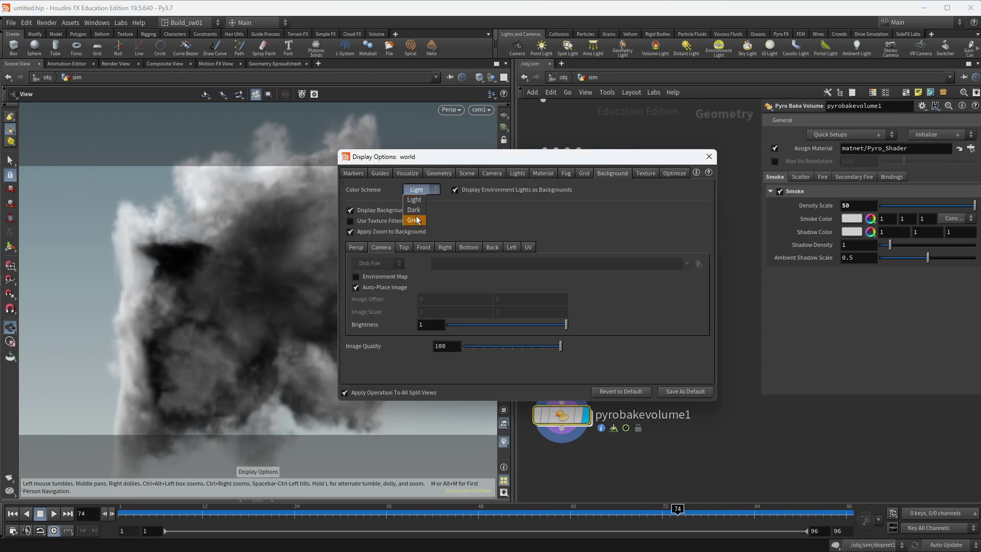
click(414, 209)
click(709, 157)
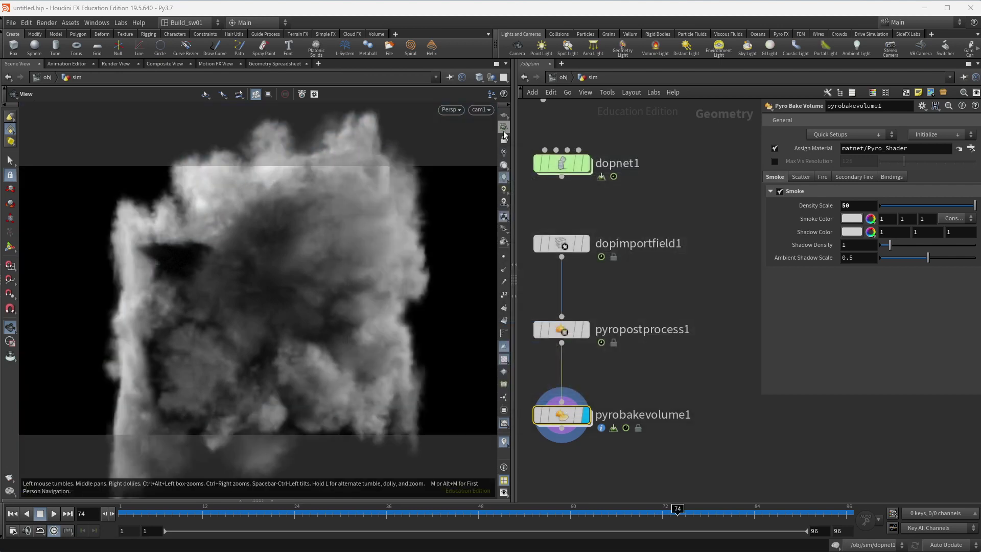
- Lock cam1 to the view and pull it back so the whole smoke fits in the frame
click(504, 139)
drag(423, 280, 313, 292)
- Reset pyrobakevolume1's Density Scale to 1 and scrub through the animation to review the smoke, ending at frame 1
drag(387, 512, 639, 512)
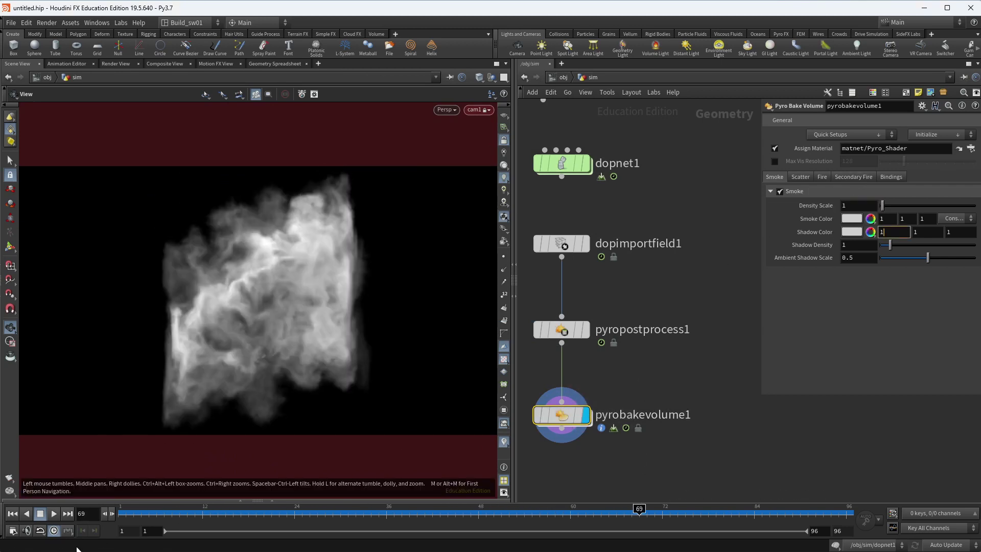
drag(164, 512, 616, 513)
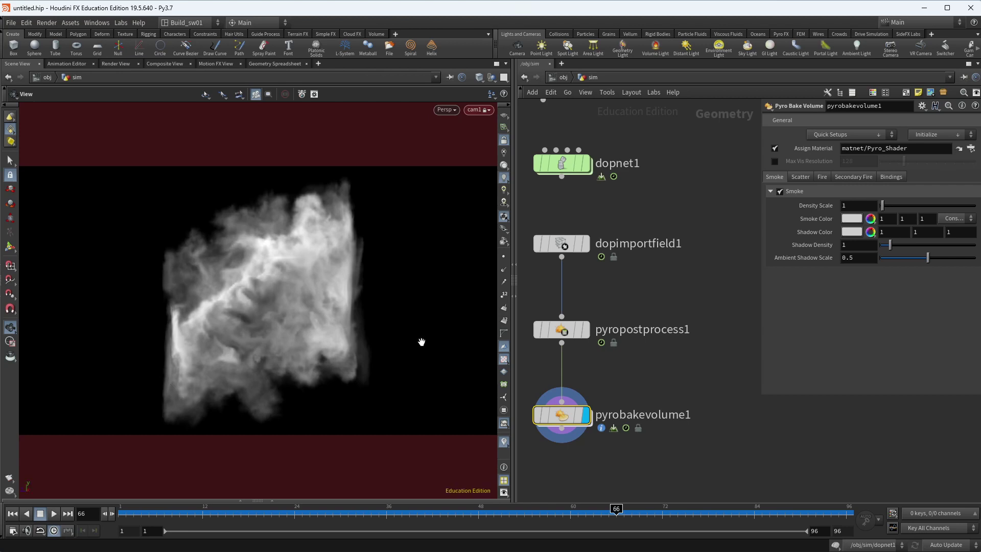
drag(159, 513, 124, 512)
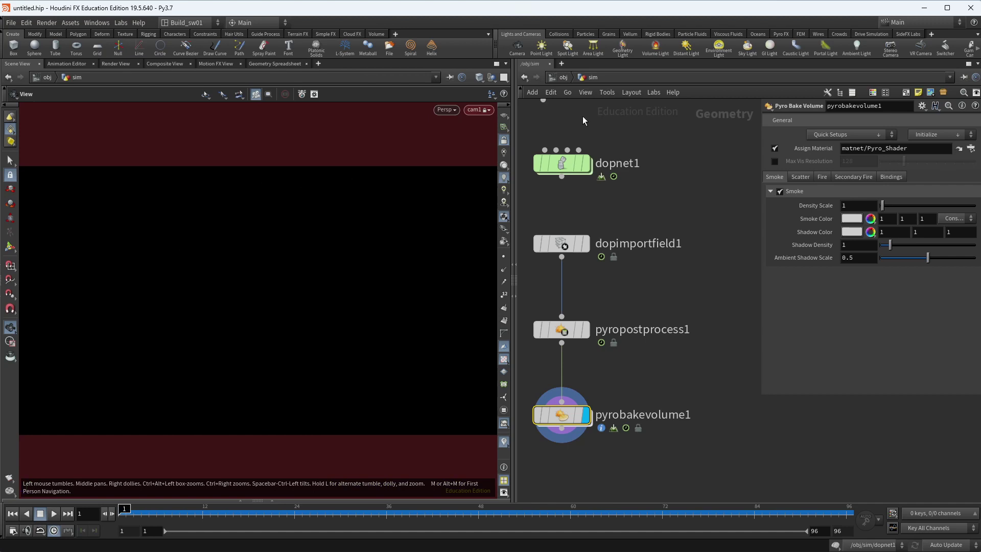
- Inside dopnet1, set smokeobject1's X and Z Size to 20
double_click(555, 167)
click(579, 271)
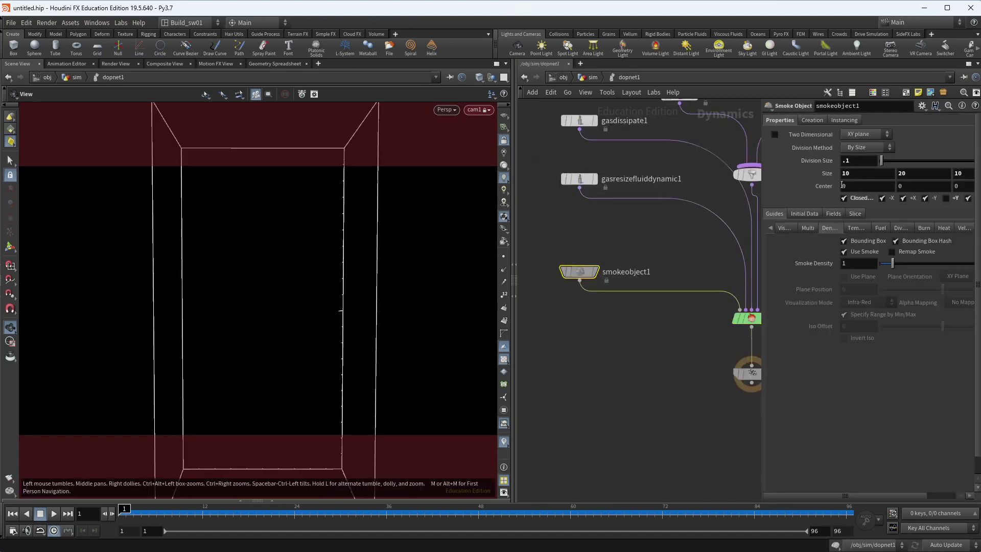
double_click(862, 175)
text(20)
double_click(962, 173)
text(20)
key(Return)
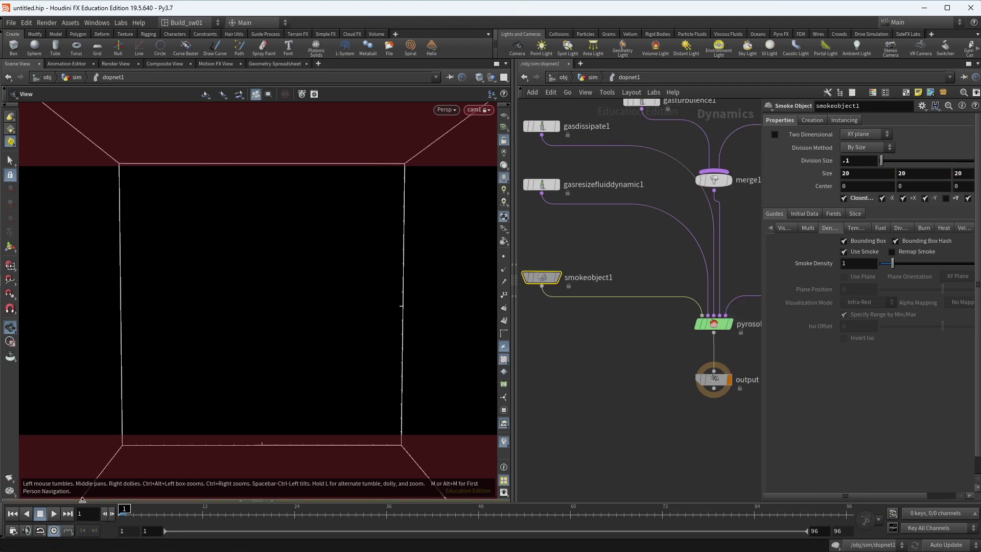
- Play the simulation and examine gasresizefluiddynamic1's Distribution and Max Bounds settings and smokeobject1's size
click(51, 513)
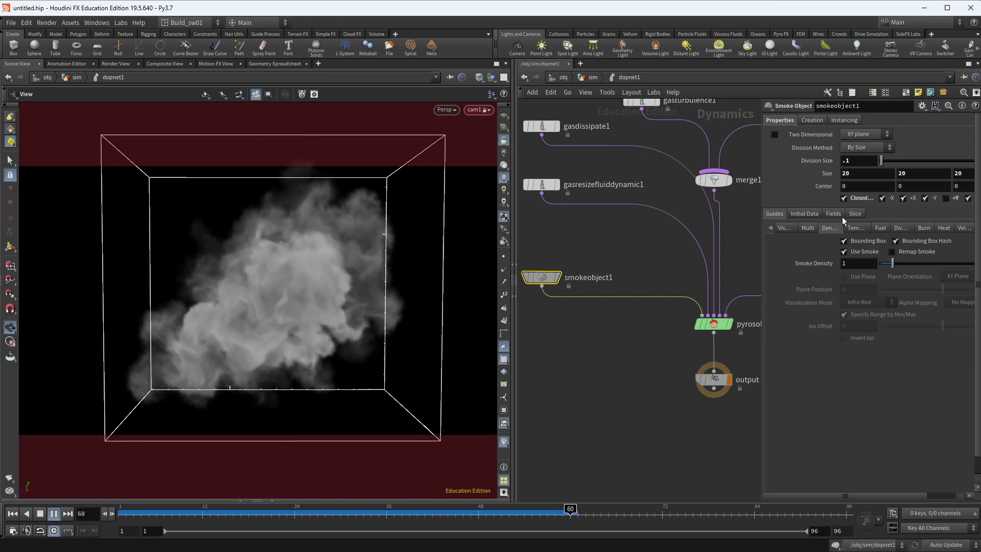
click(529, 185)
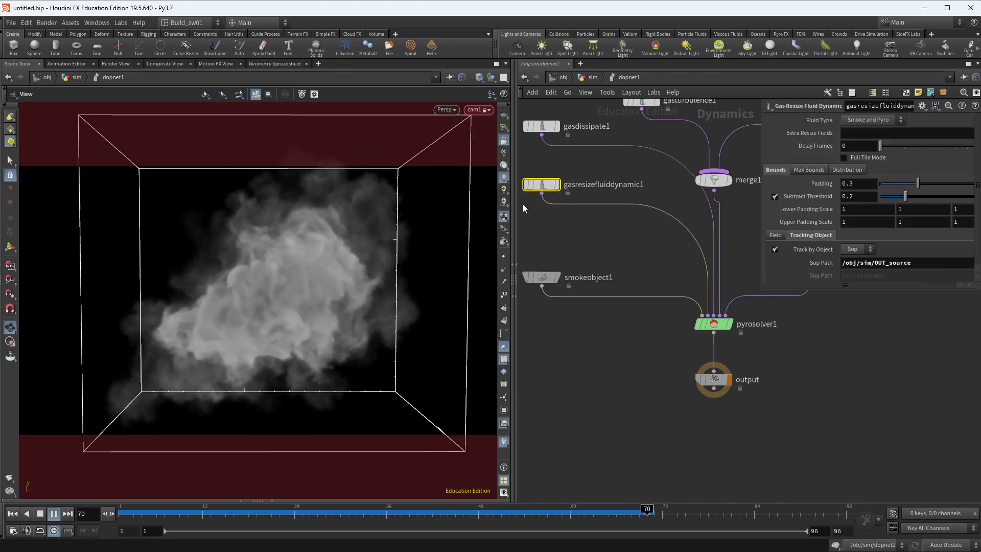
click(846, 169)
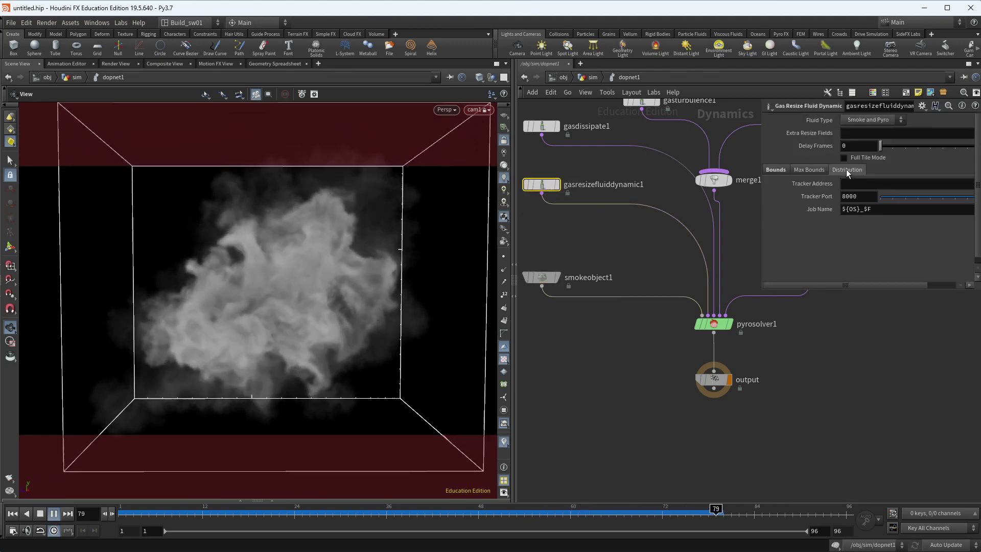
click(809, 171)
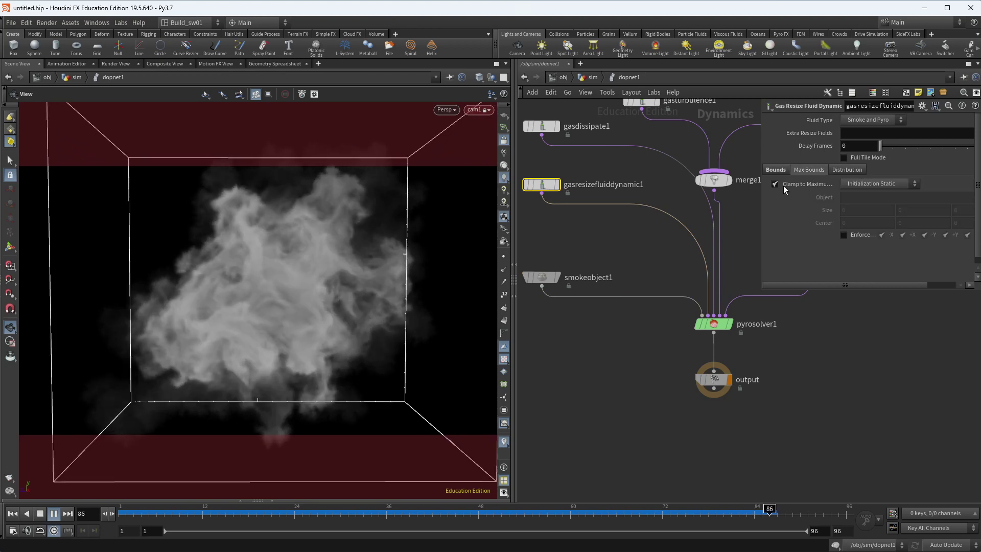
click(793, 185)
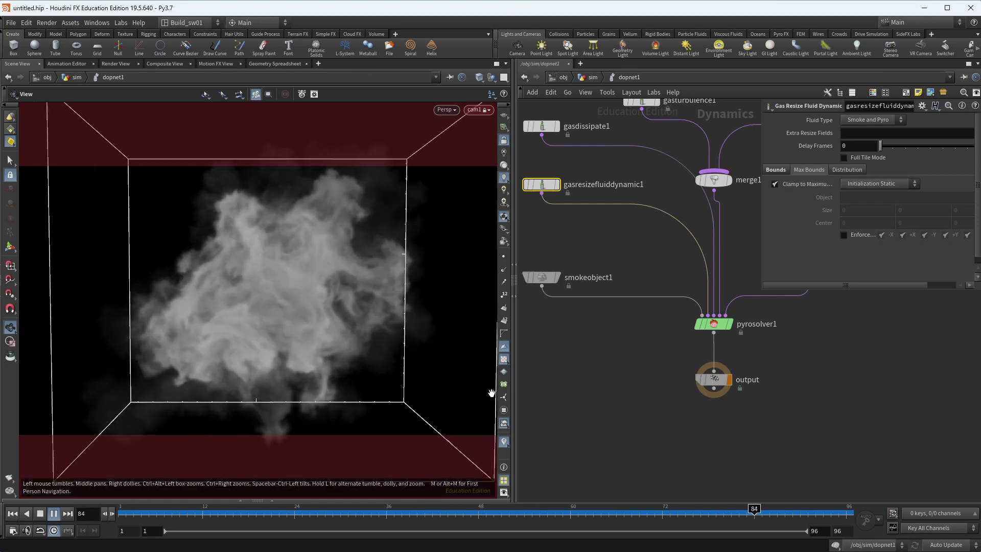
click(543, 278)
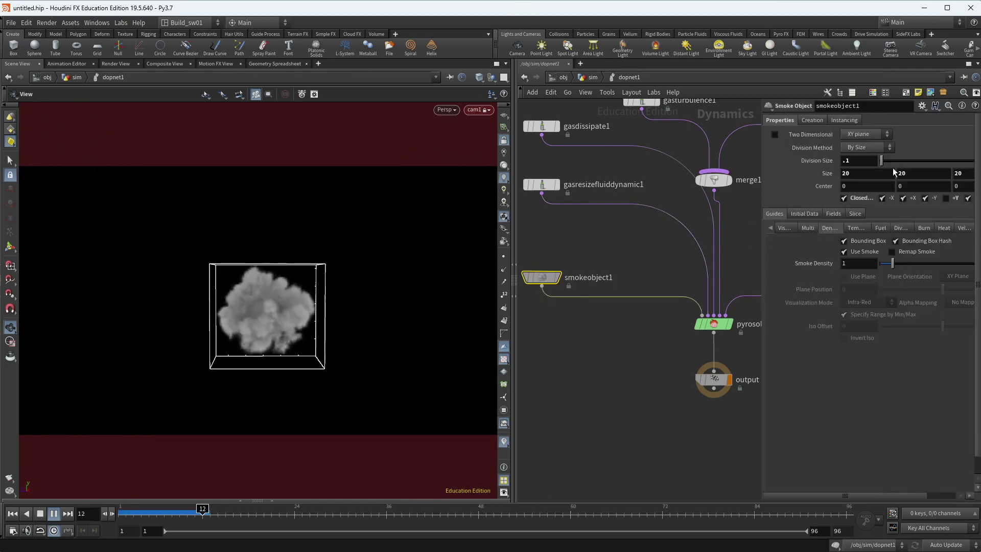
- Return to frame 1, turn off Clamp to Maximum on gasresizefluiddynamic1 and play the simulation again
drag(208, 512, 120, 512)
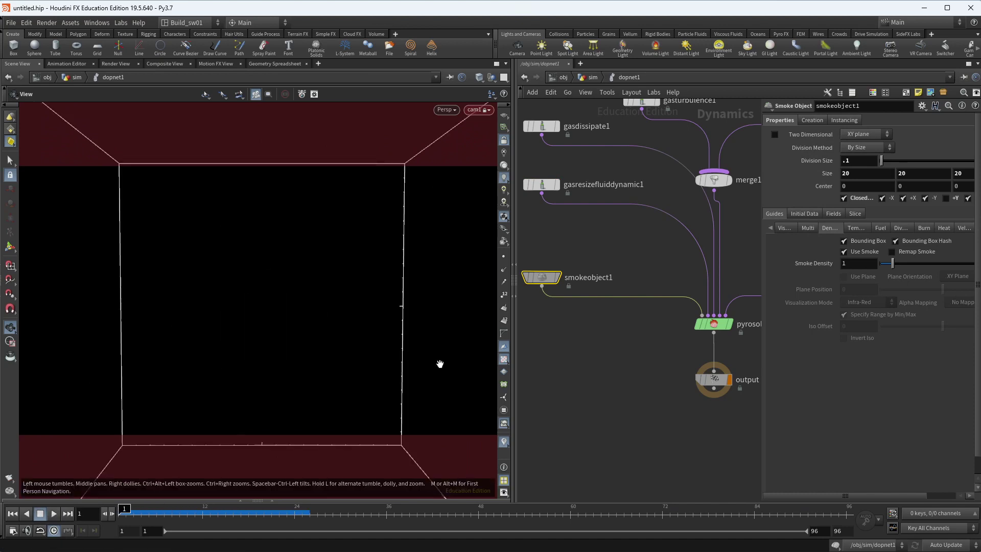
drag(533, 191, 534, 190)
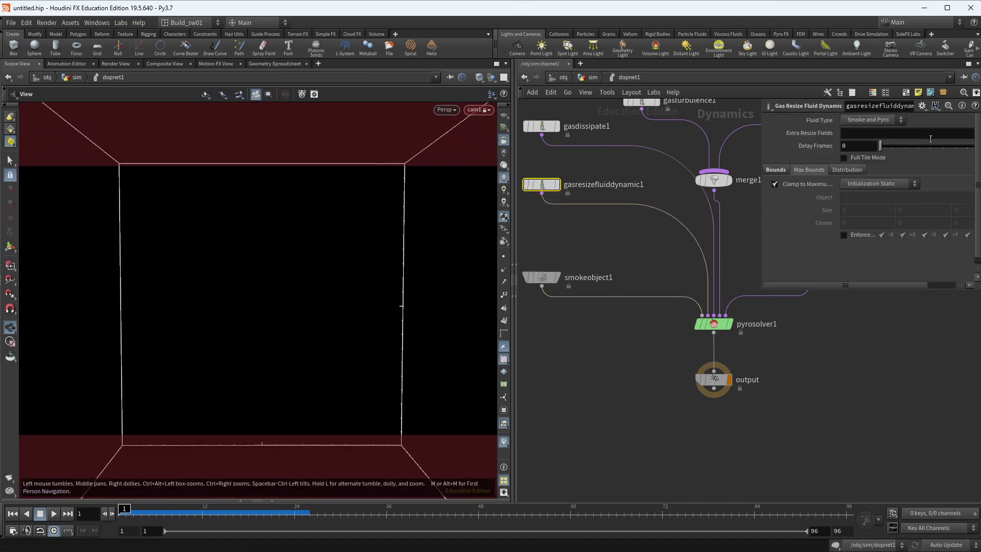
click(774, 184)
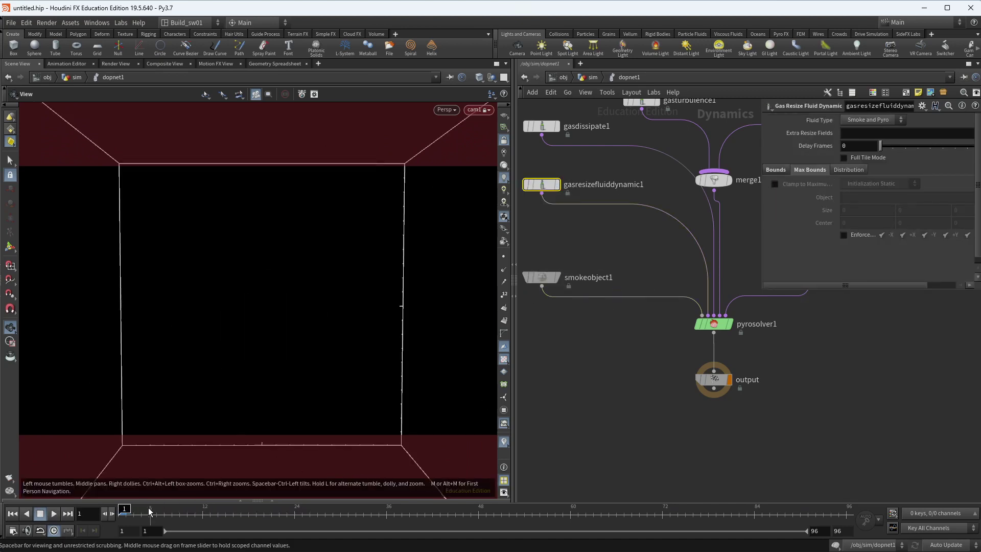
click(54, 513)
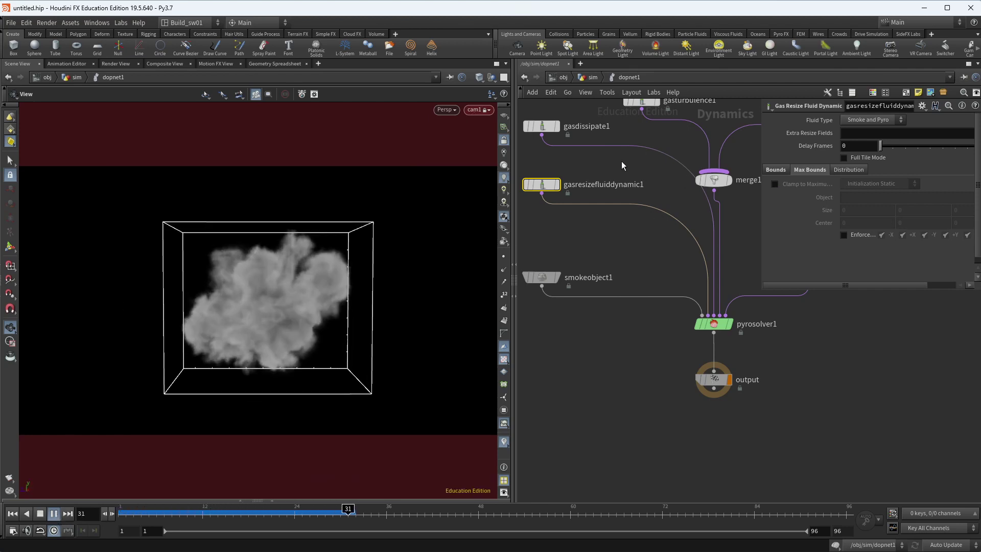
drag(621, 162, 547, 206)
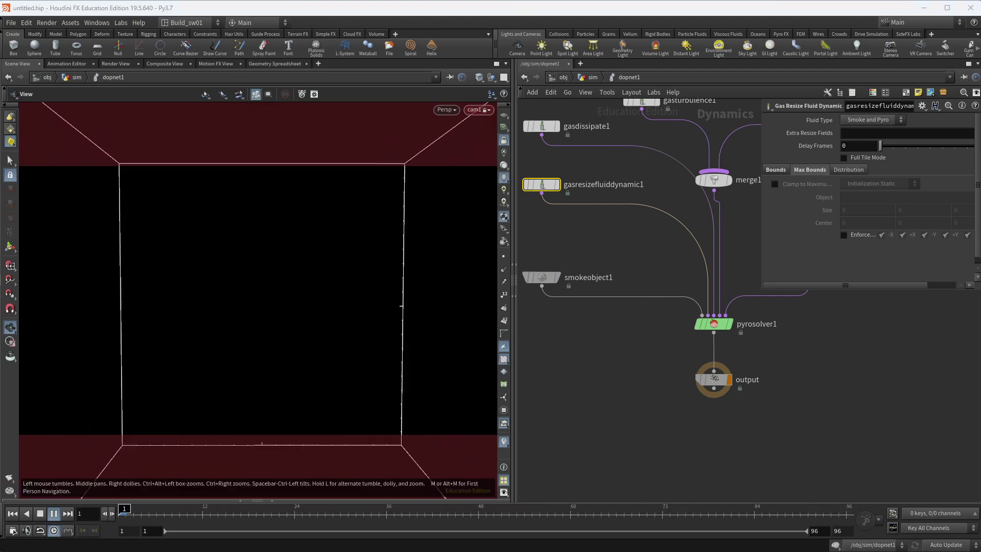
- Interrupt the playback and set the animation's end frame to 72
click(152, 517)
drag(152, 516, 218, 508)
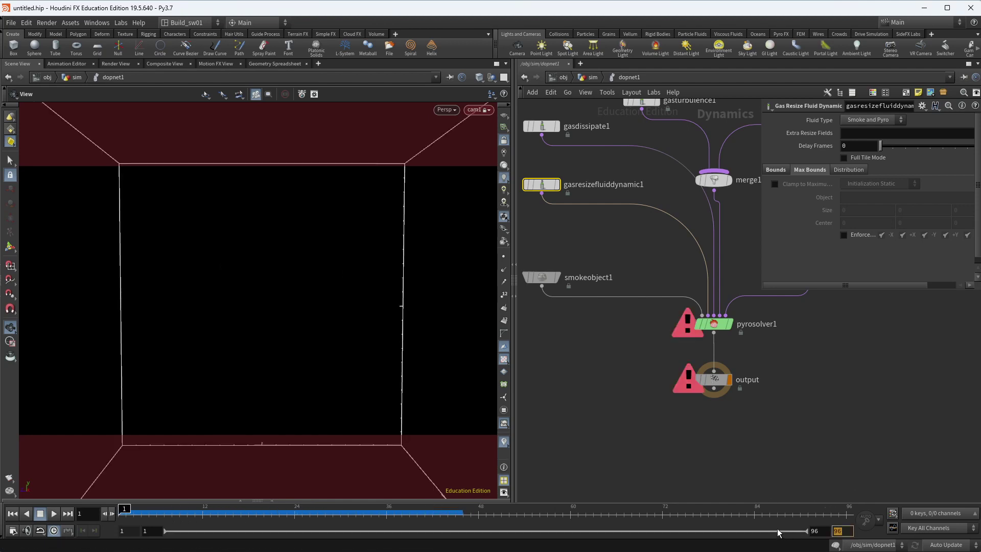
text(72)
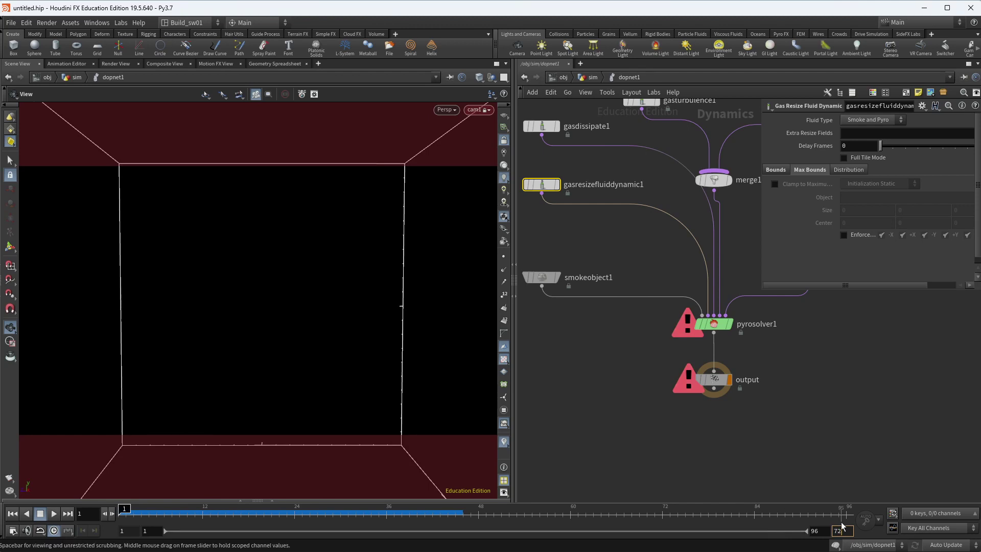
key(Return)
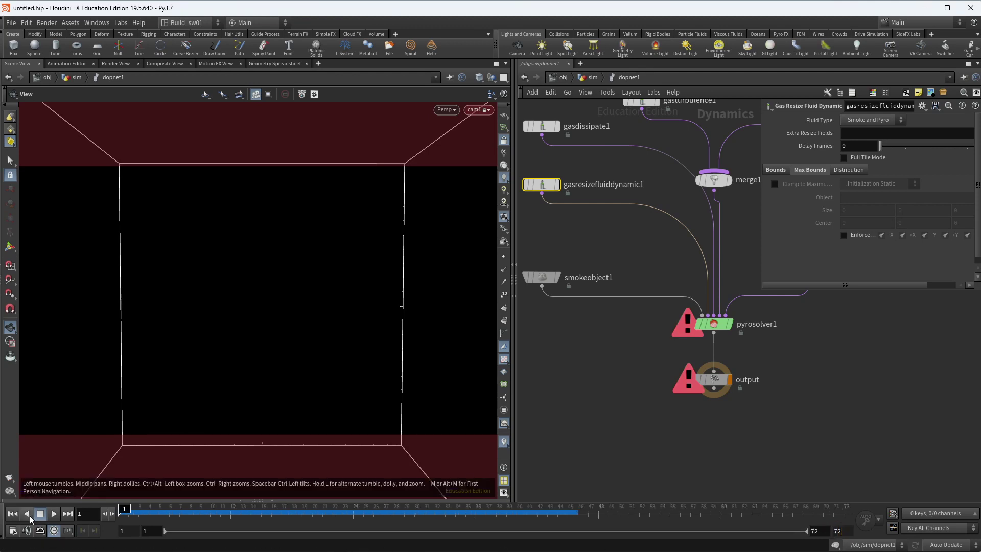
- Play and scrub the shortened simulation, then check the system's memory usage in Windows Task Manager
click(51, 516)
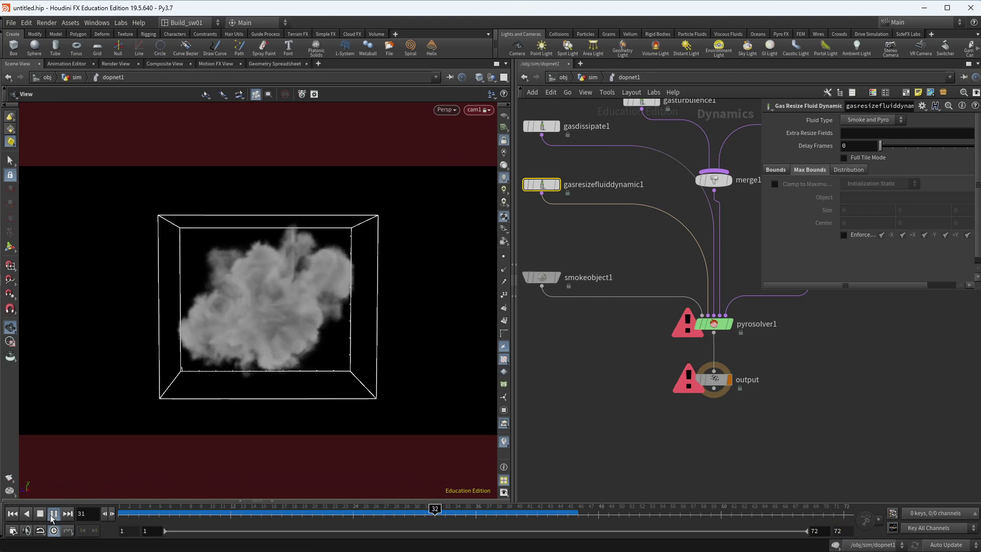
drag(378, 510, 170, 511)
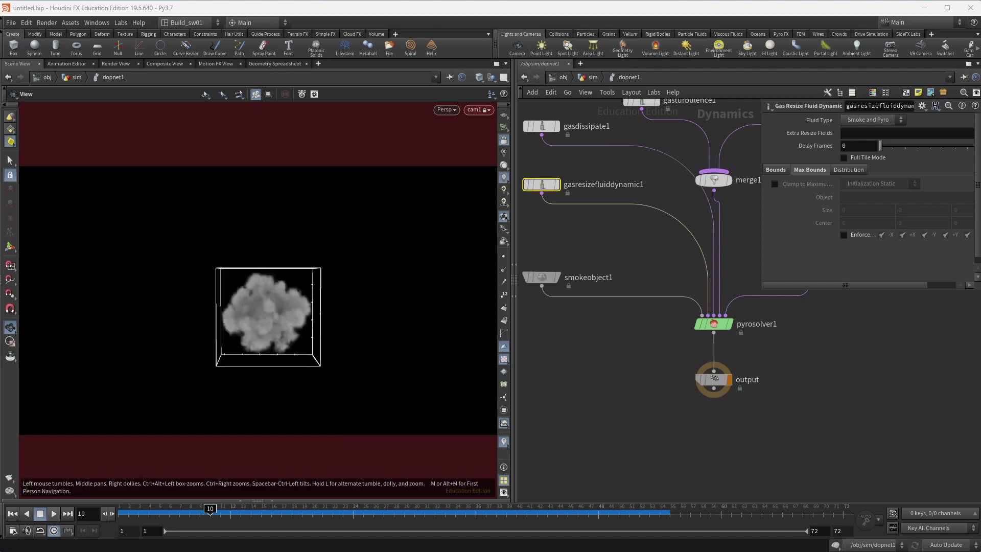
key(ctrl+shift+Escape)
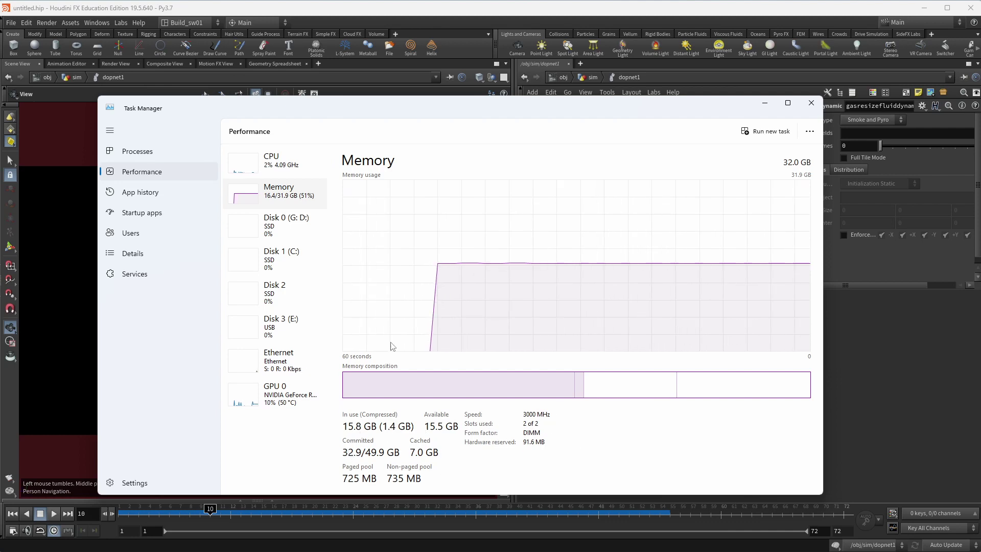
key(super+Down)
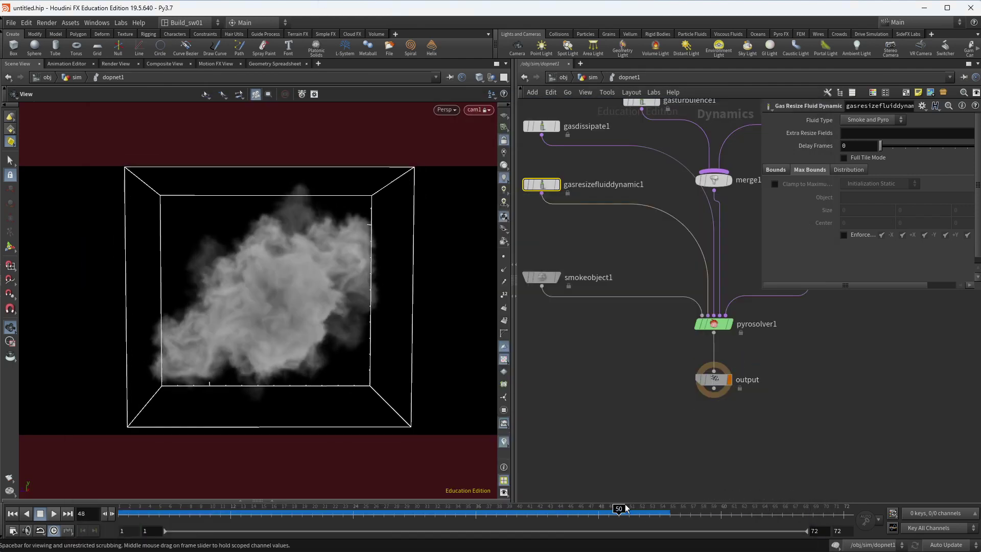
- Go up to the sim level and set dopnet1's simulation Cache Memory to 10000 MB
click(749, 324)
key(u)
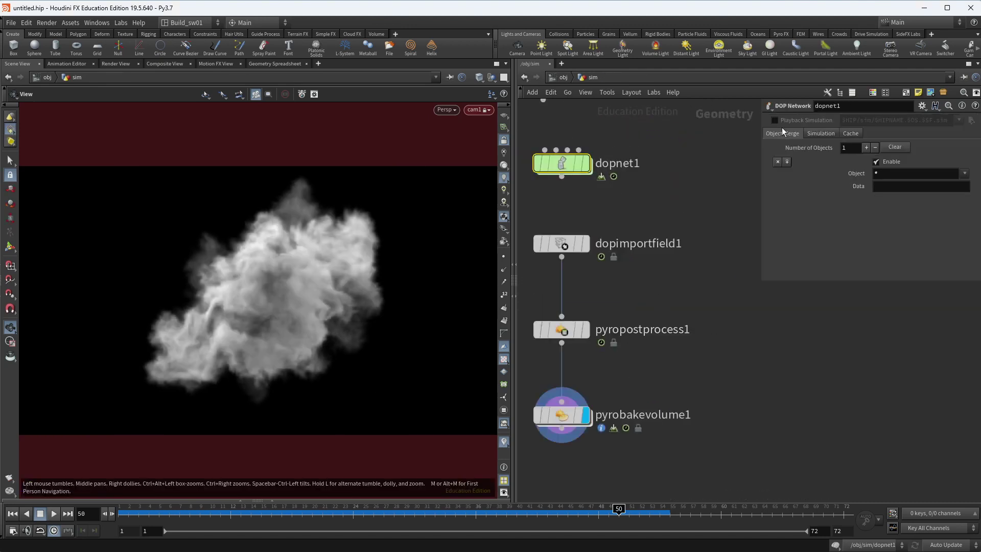
click(823, 133)
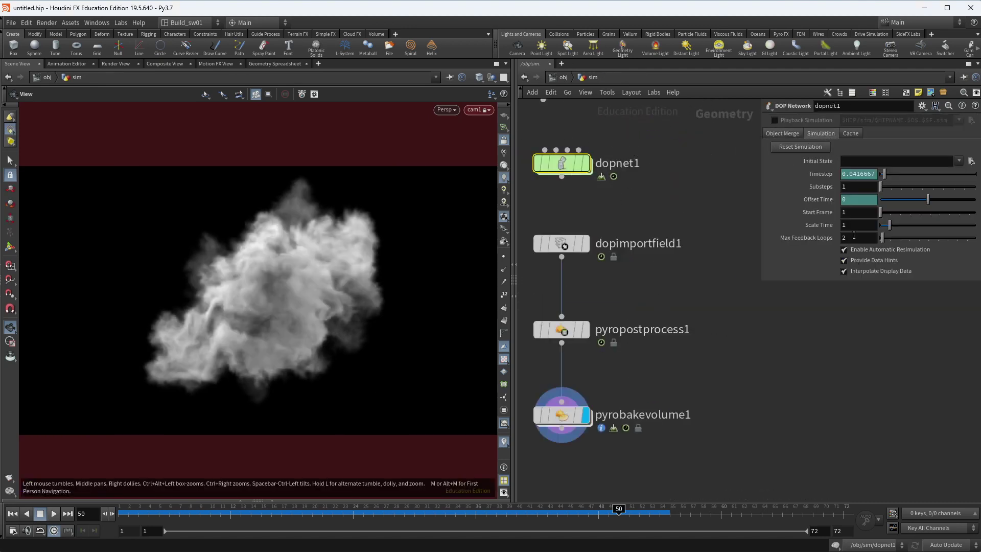
click(852, 134)
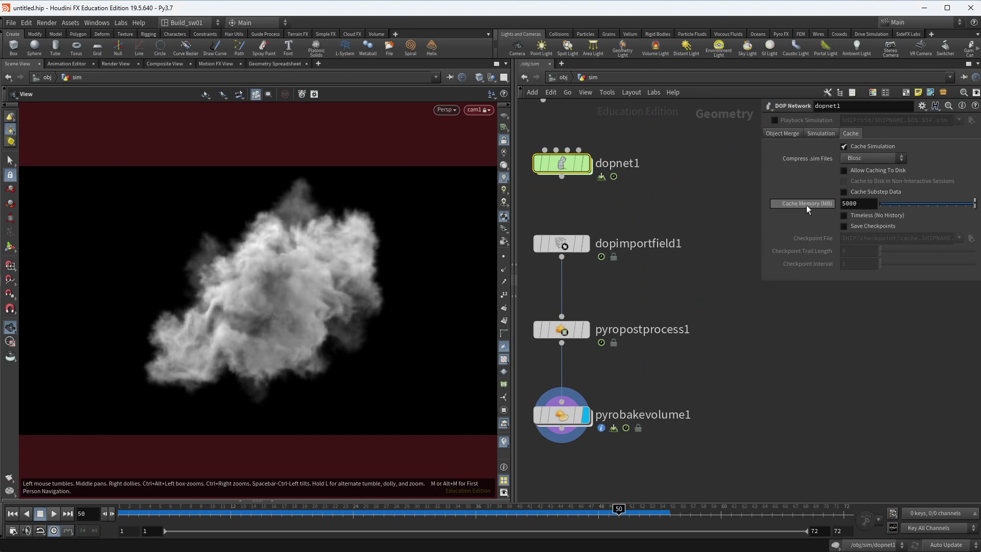
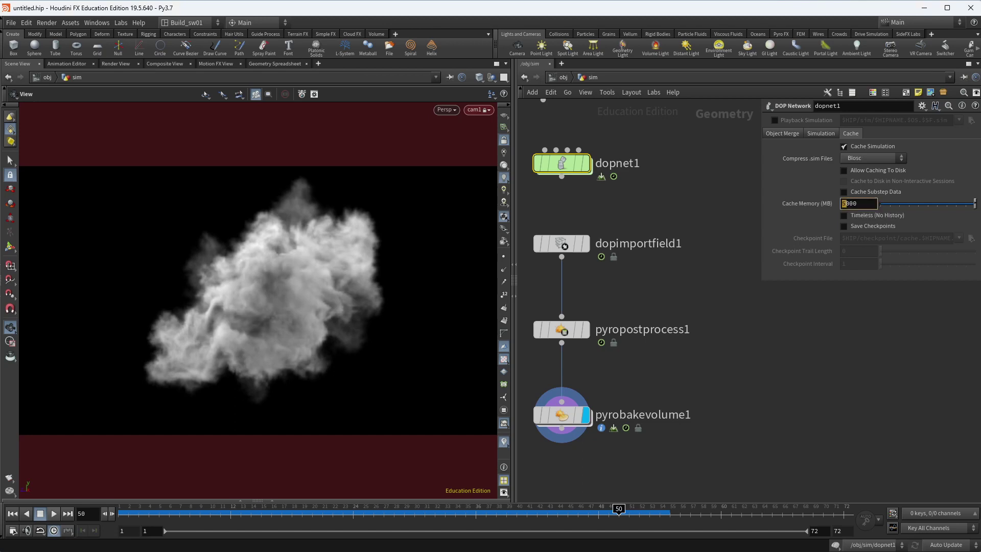
key(Return)
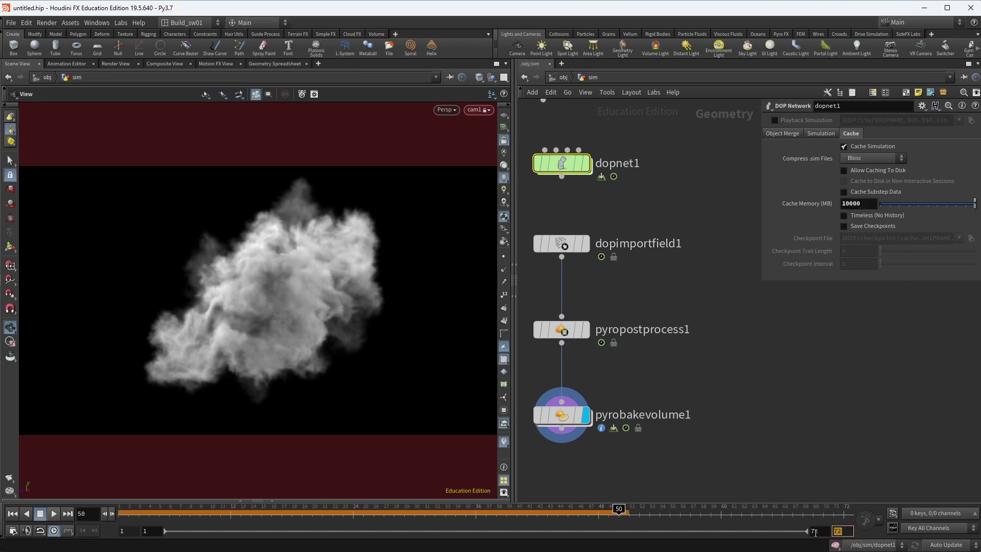
- Set the animation's end frame to 96 and play the simulation from frame 1
text(96)
key(Return)
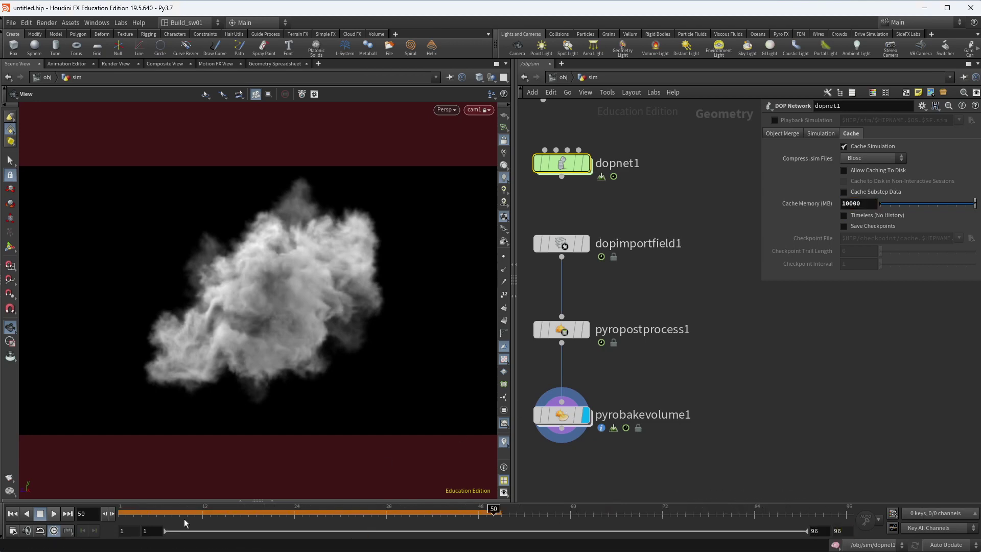
click(123, 514)
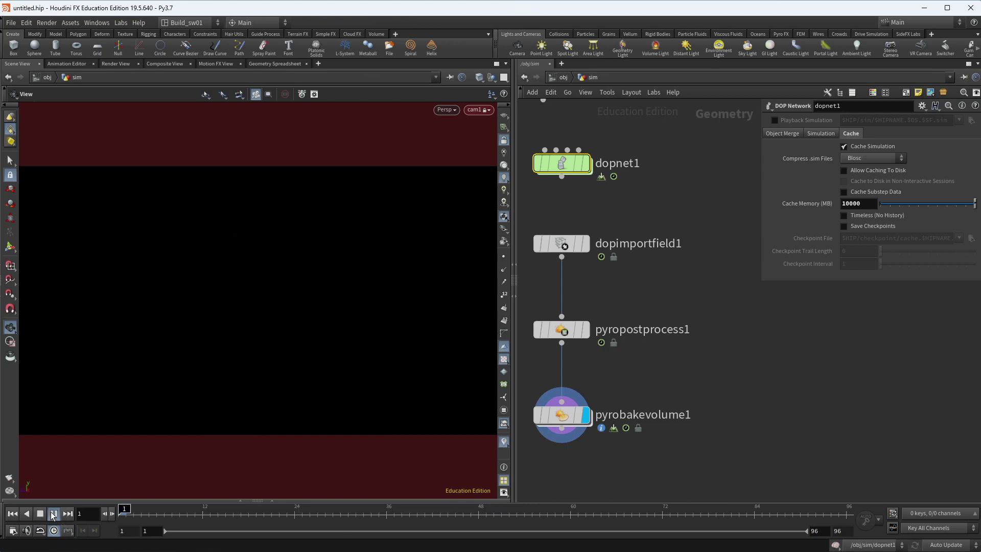
click(53, 514)
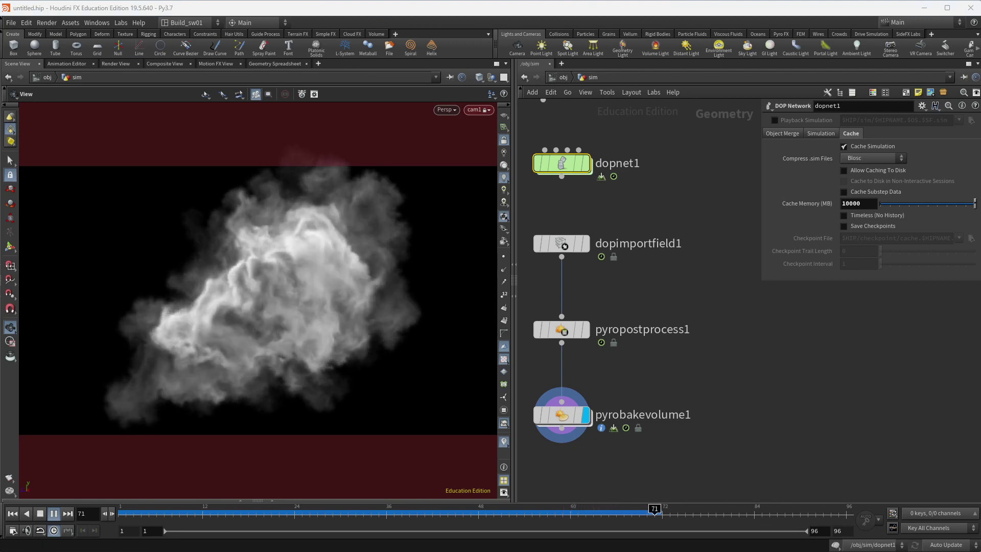
- Check the system's memory usage in Windows Task Manager, then return to Houdini and scrub the simulation to frame 96
key(ctrl+shift+Escape)
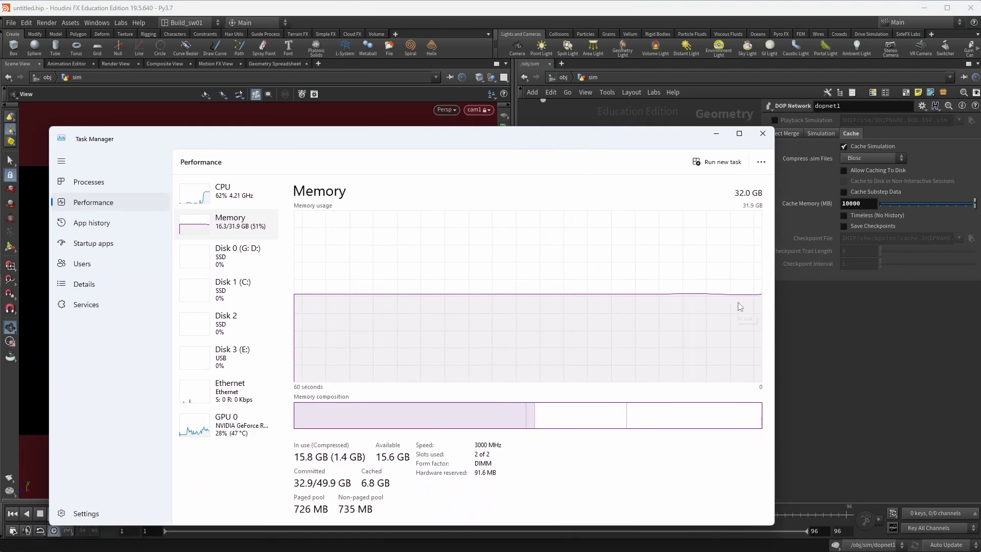
click(716, 134)
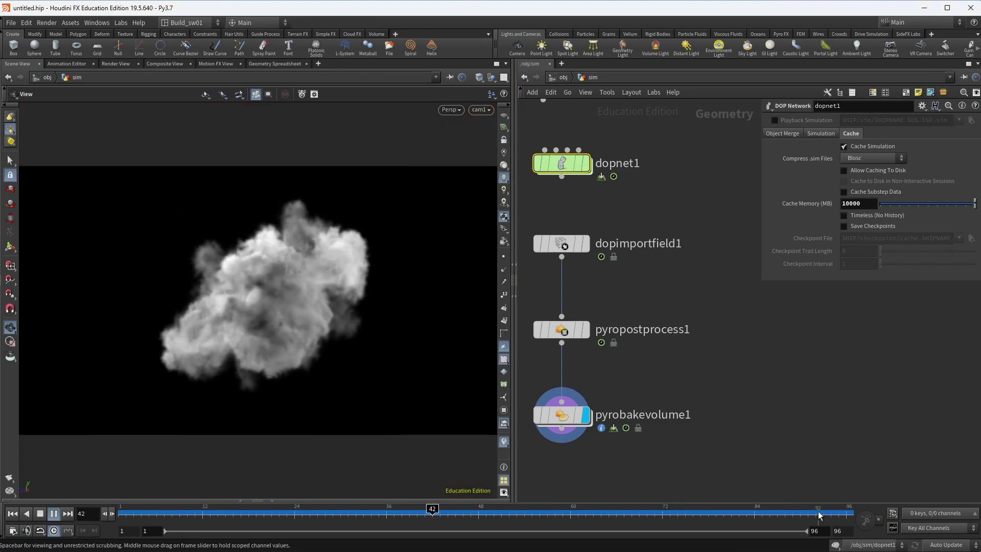
drag(818, 514, 878, 407)
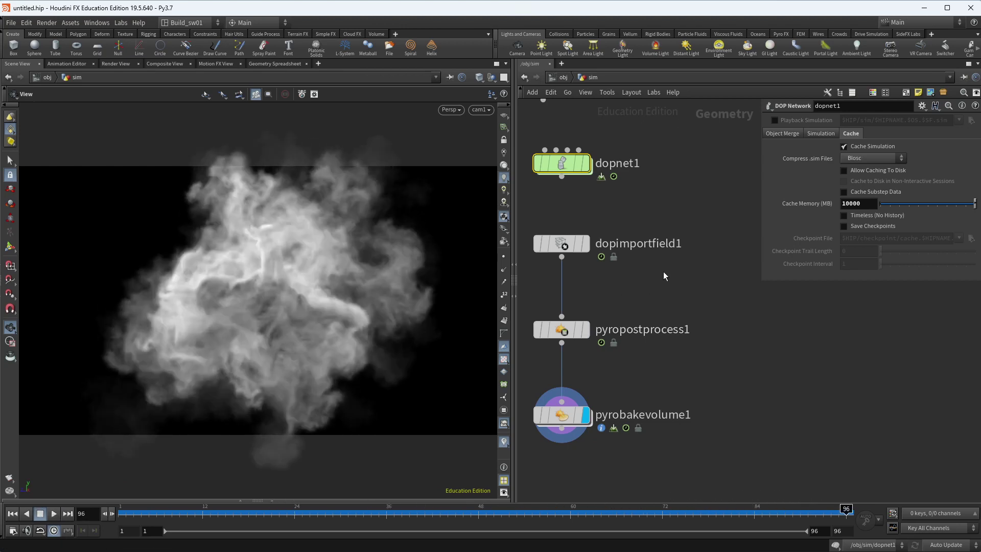
- Try a higher smoke Density Scale on pyrobakevolume1 and set it back to 1
click(811, 138)
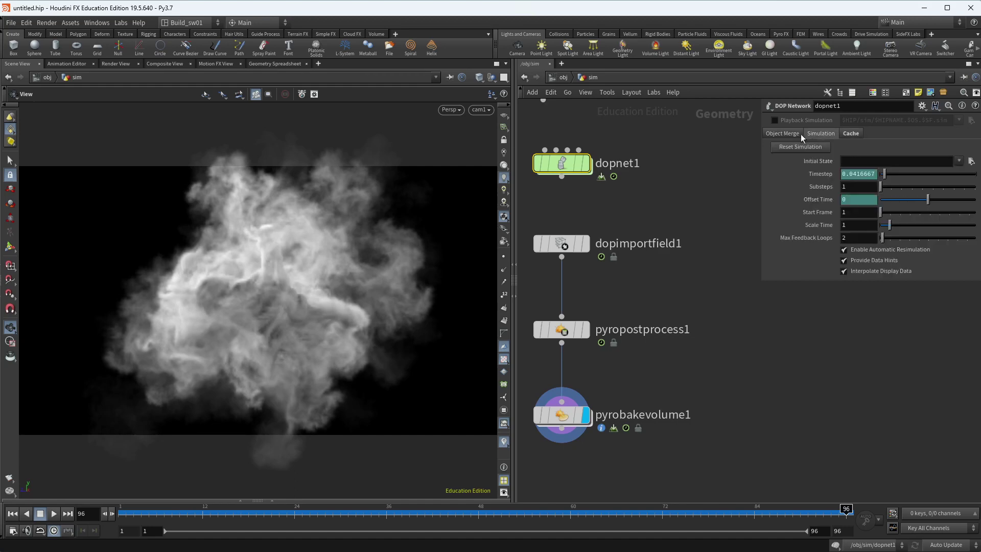
click(801, 134)
click(582, 408)
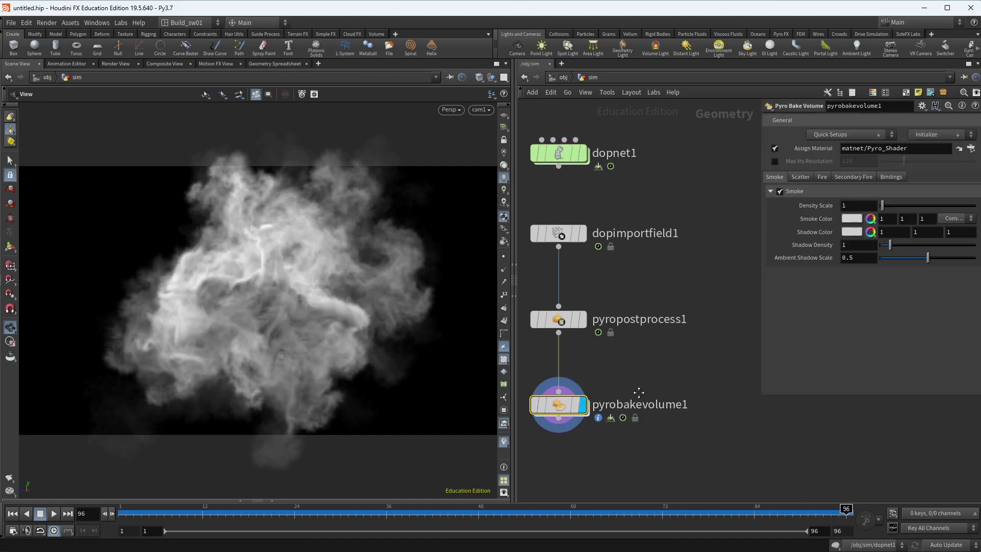
drag(890, 209, 869, 208)
text(1)
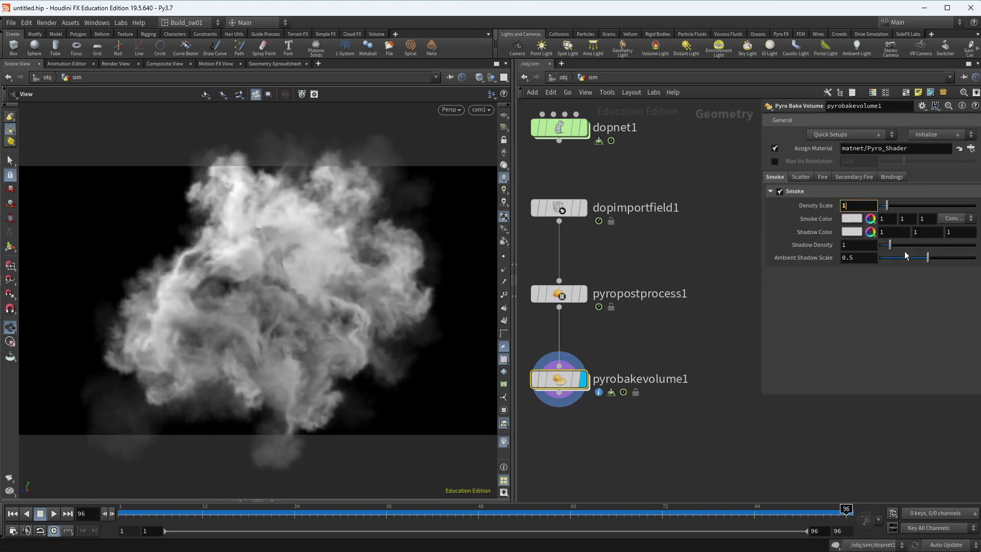
click(902, 231)
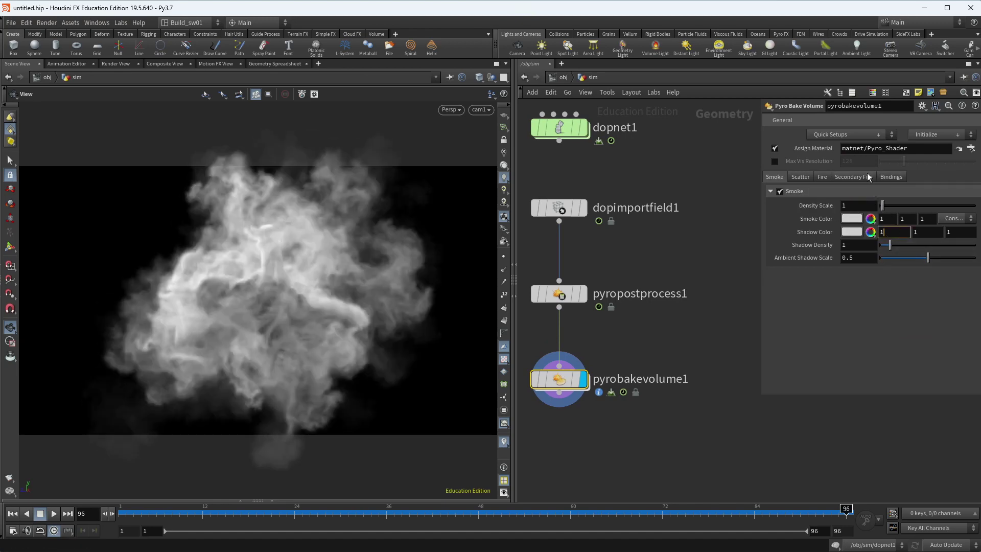
- Examine dopimportfield1's import settings and pyrobakevolume1's Scatter, Secondary Fire and Bindings settings
drag(759, 212, 720, 223)
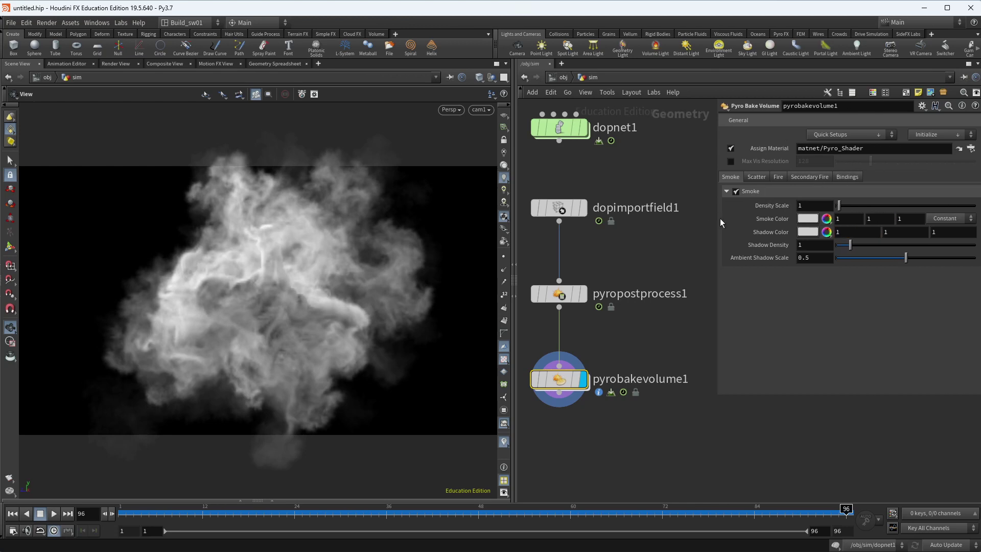
key(Up)
key(Up)
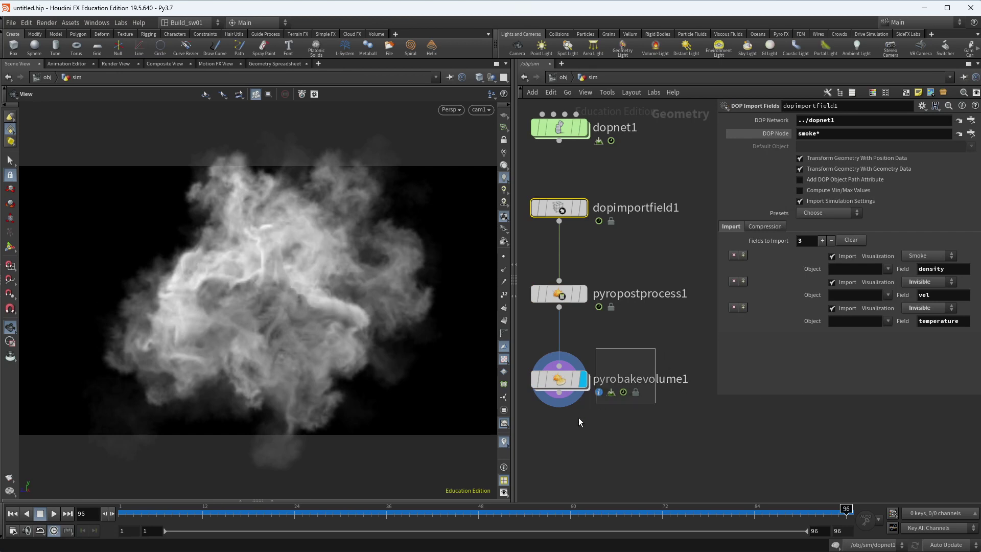
click(567, 394)
click(757, 177)
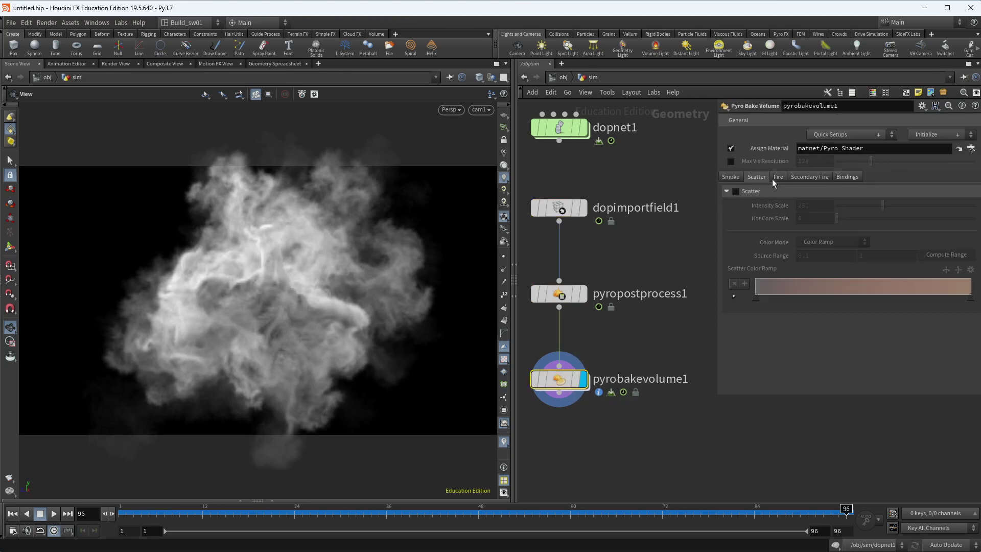
click(798, 175)
click(855, 174)
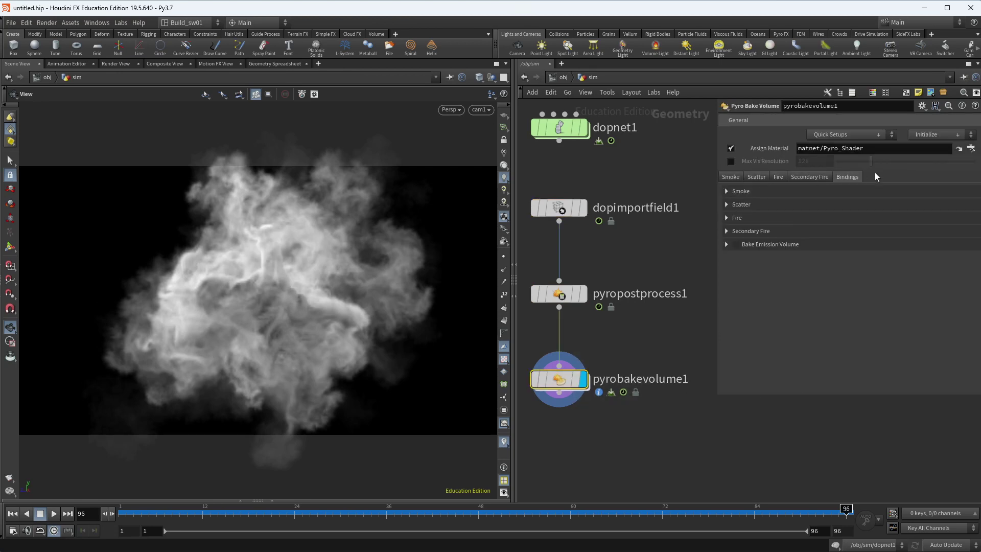
- Review the Smoke, Scatter, Fire and Secondary Fire volume bindings of pyrobakevolume1
click(749, 191)
click(744, 233)
click(752, 289)
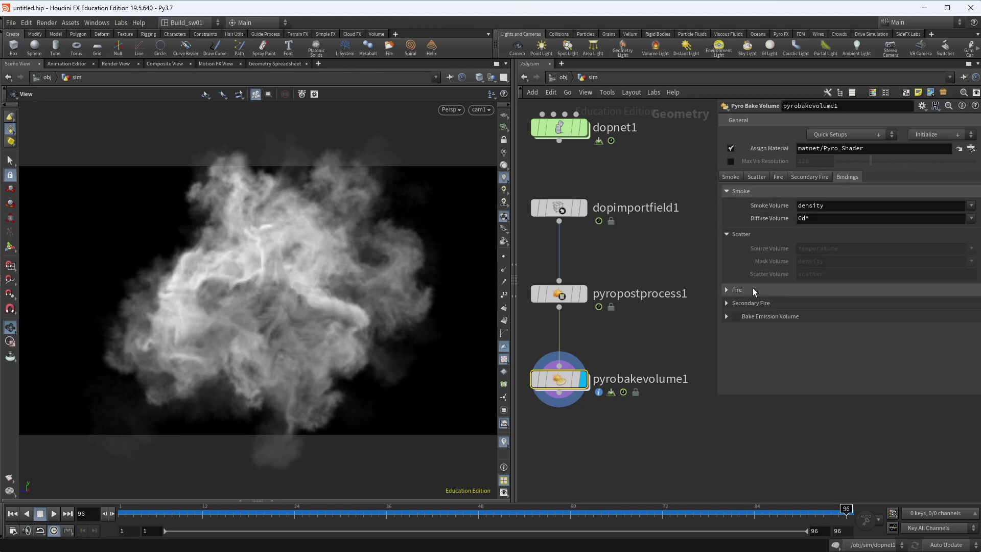
click(787, 346)
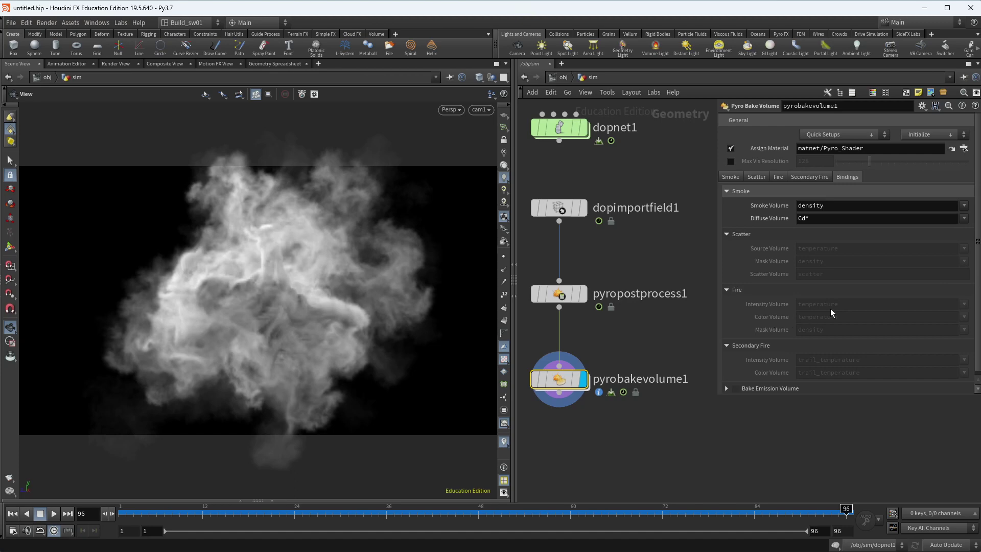
- Enable Fire on pyrobakevolume1, lower its Intensity Scale to 14 and check the result across the frames
click(776, 176)
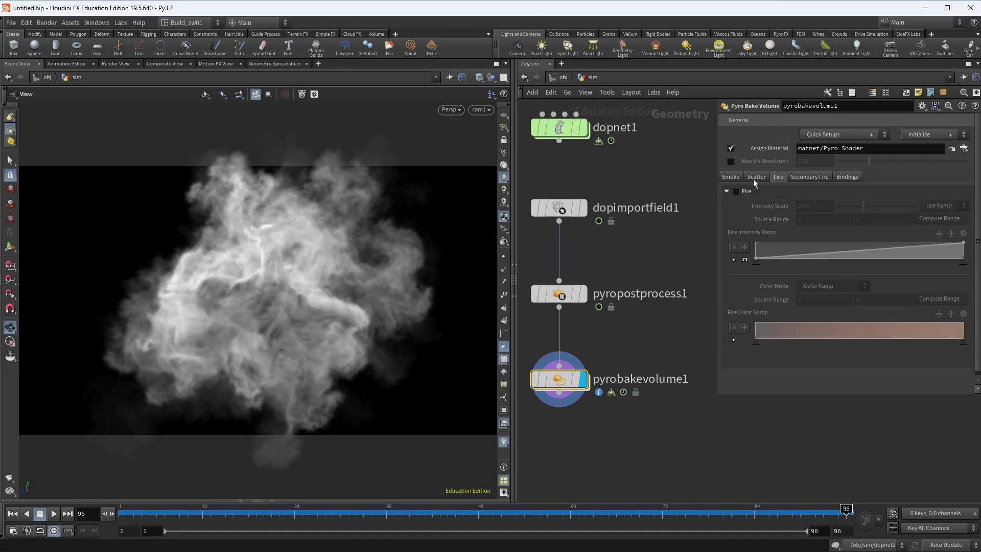
click(736, 192)
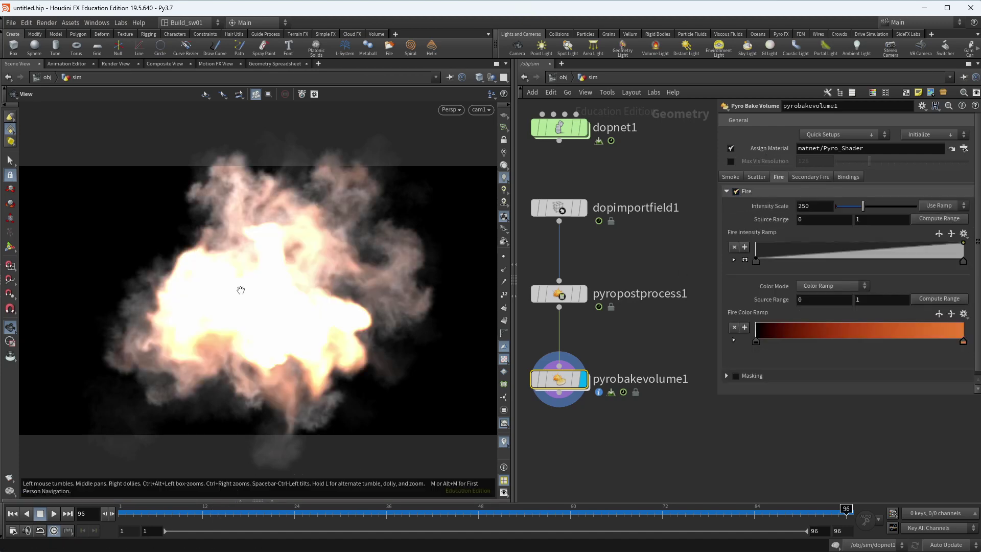
drag(225, 512, 555, 513)
drag(860, 207, 837, 205)
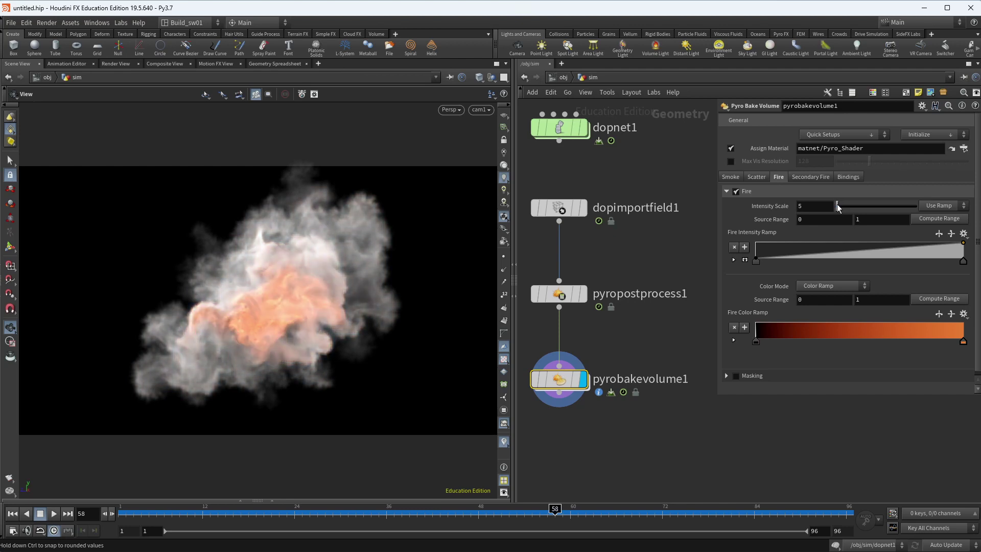
drag(130, 512, 739, 515)
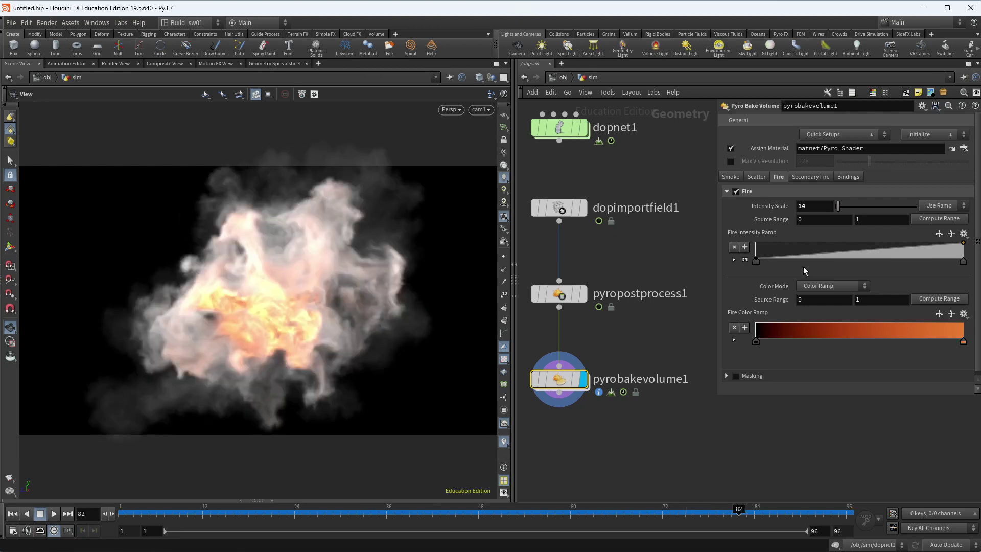
- Set the fire's Color Mode to Physical Blackbody and its Intensity Scale to 1
click(822, 287)
click(832, 308)
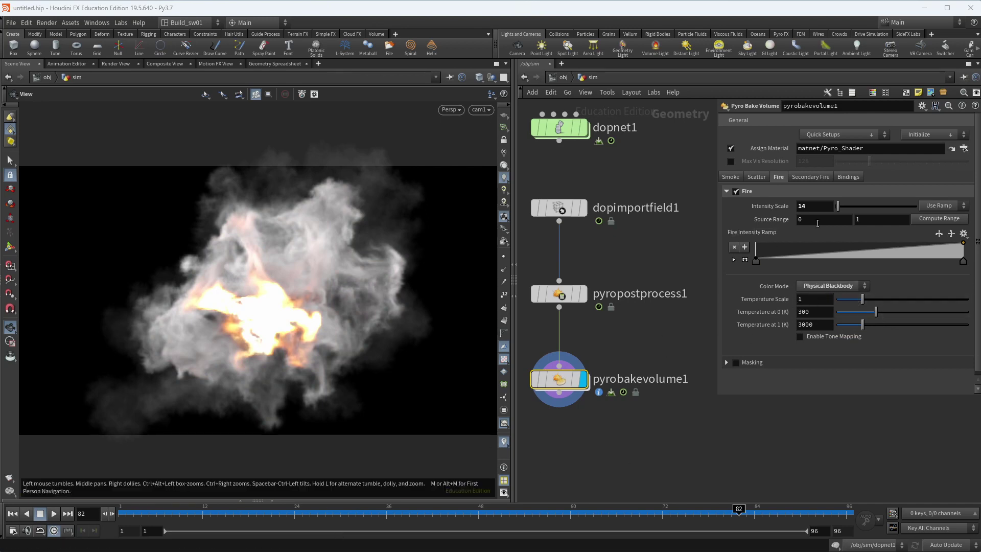
drag(814, 207, 785, 208)
text(1)
key(Tab)
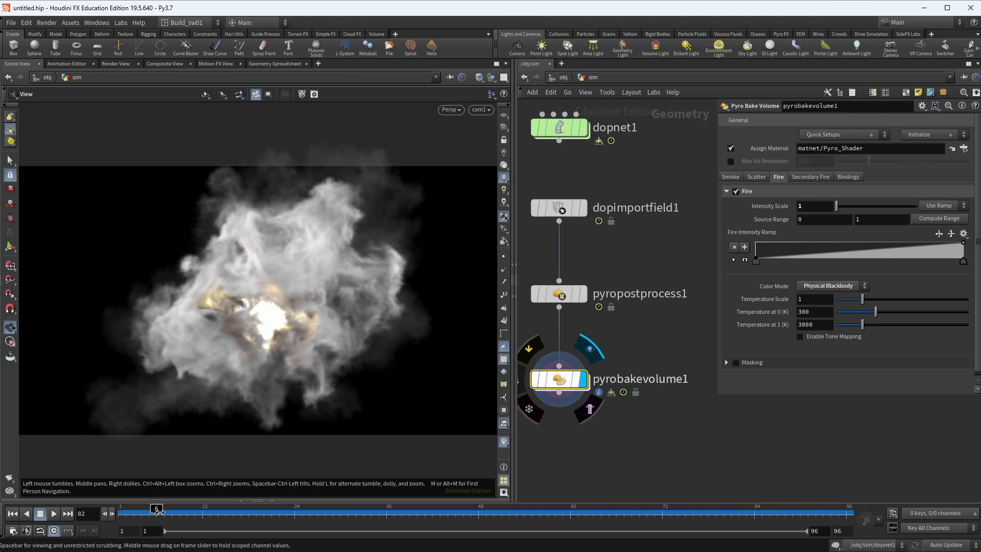
drag(217, 511, 443, 483)
- Enable tone mapping for the fire with Adaptation 0.533 and Burn 0.99, and preview the simulation from the first frame
click(801, 337)
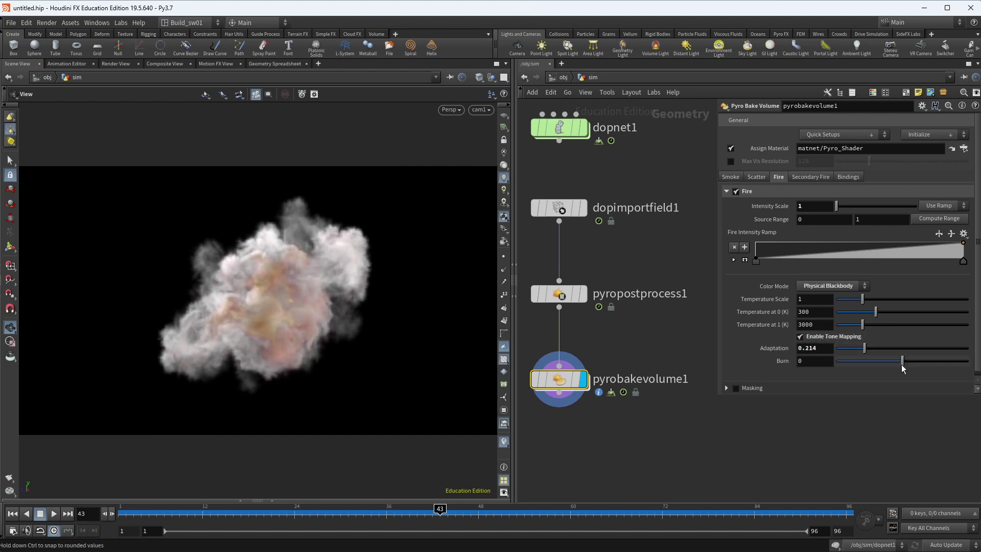
mouse_move(933, 363)
mouse_down()
mouse_move(880, 351)
mouse_move(906, 351)
mouse_up()
drag(133, 517, 173, 519)
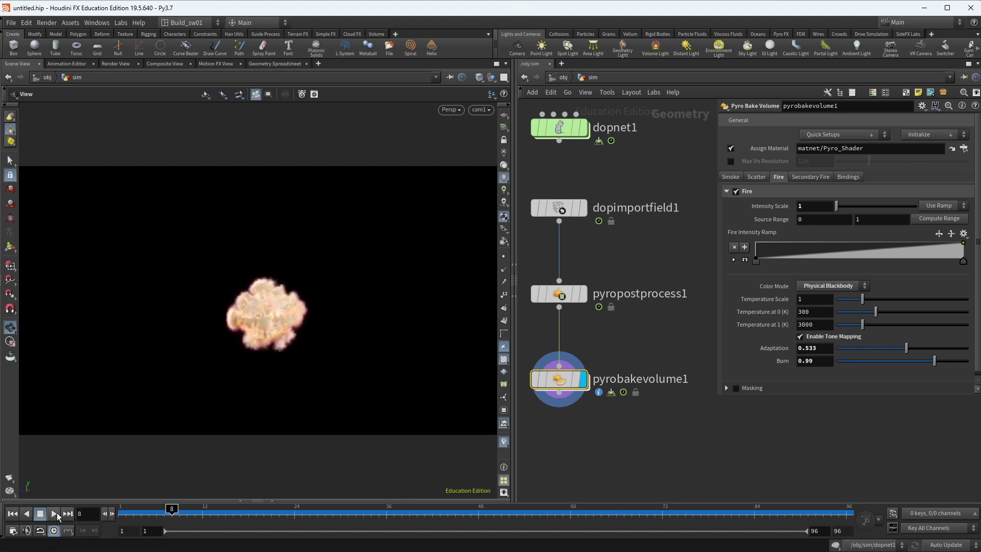
click(53, 513)
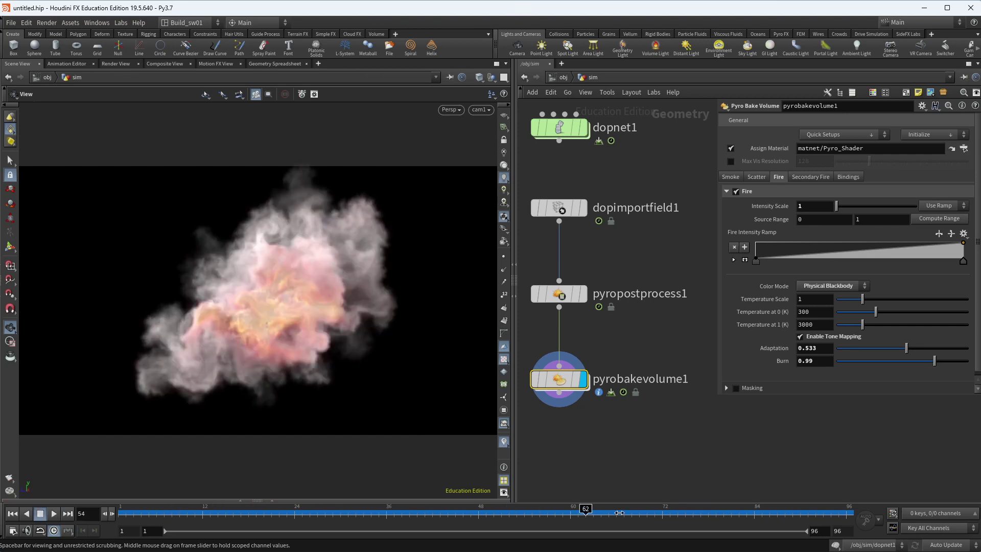
key(ctrl+Up)
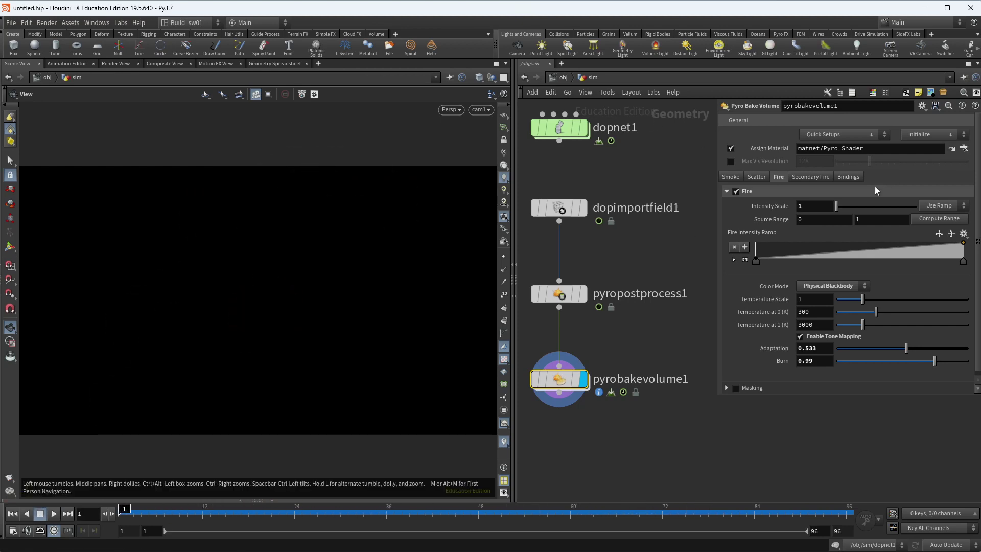
- Enable Scatter on pyrobakevolume1 and set its Color Mode to Physical Blackbody
click(753, 177)
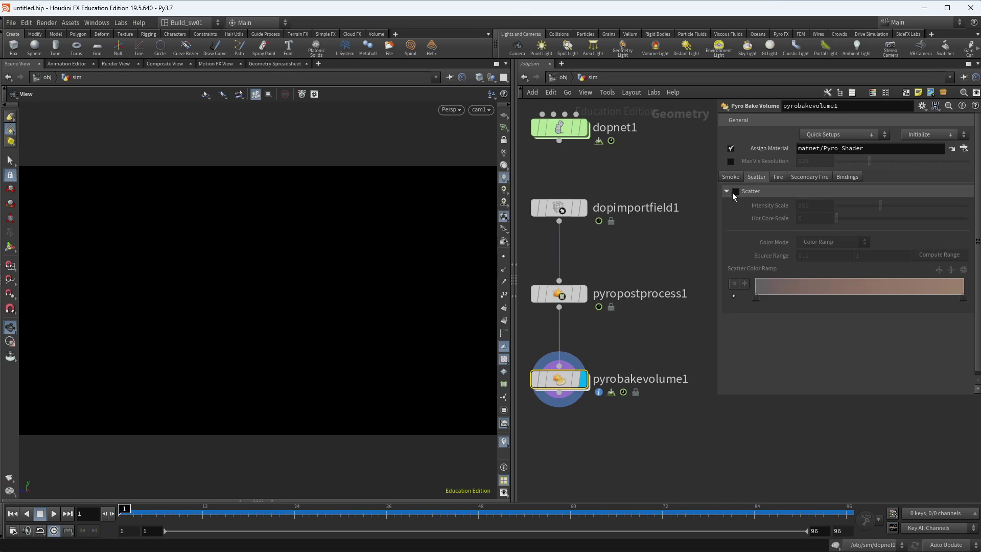
click(736, 191)
key(Up)
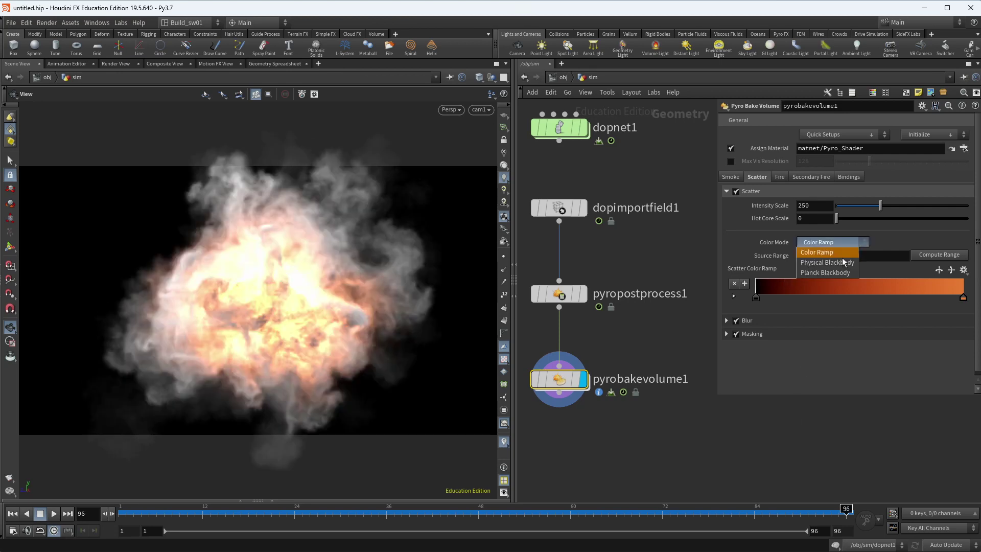
click(835, 263)
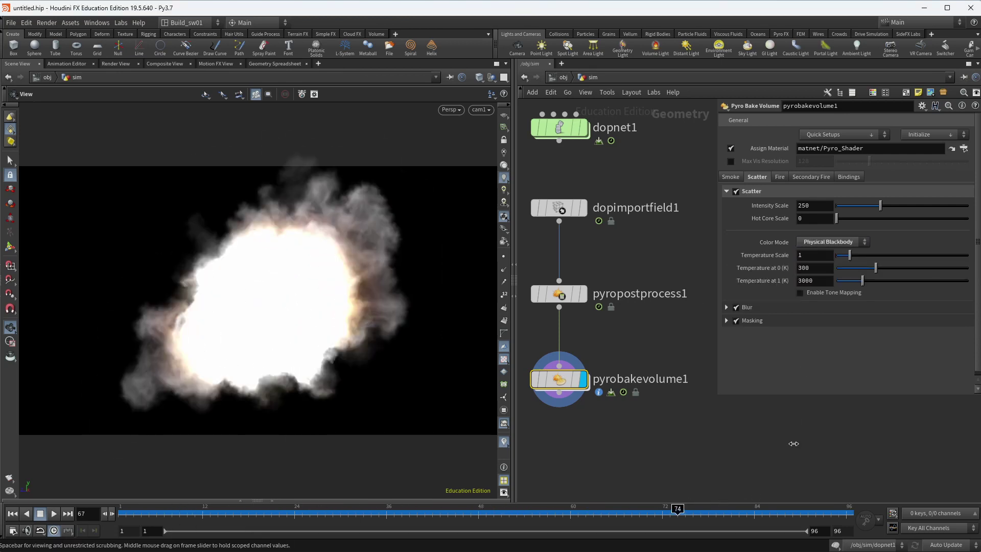
- Set the scatter's Intensity Scale to 1, preview the simulation and return to the first frame
double_click(798, 206)
text(1)
key(Return)
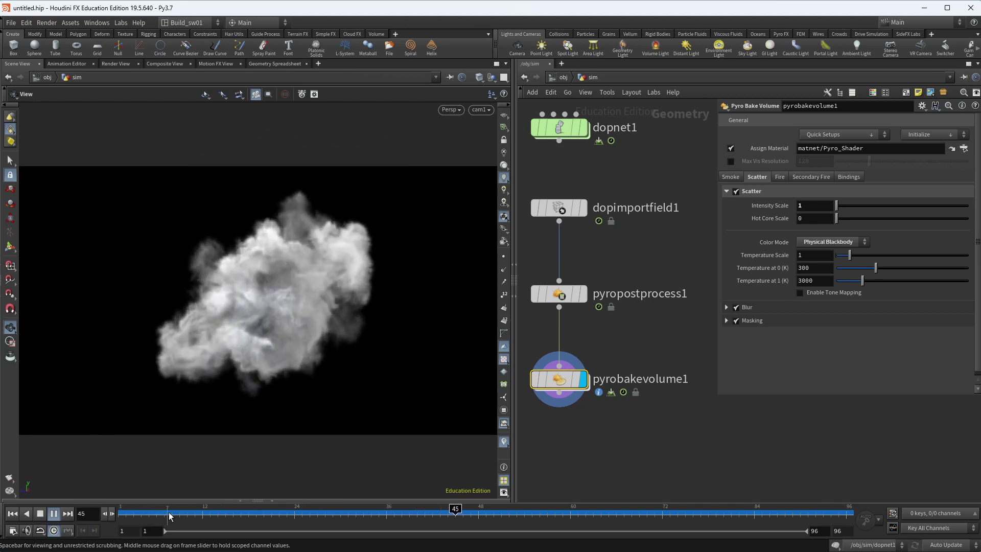
drag(201, 522, 440, 522)
key(ctrl+Up)
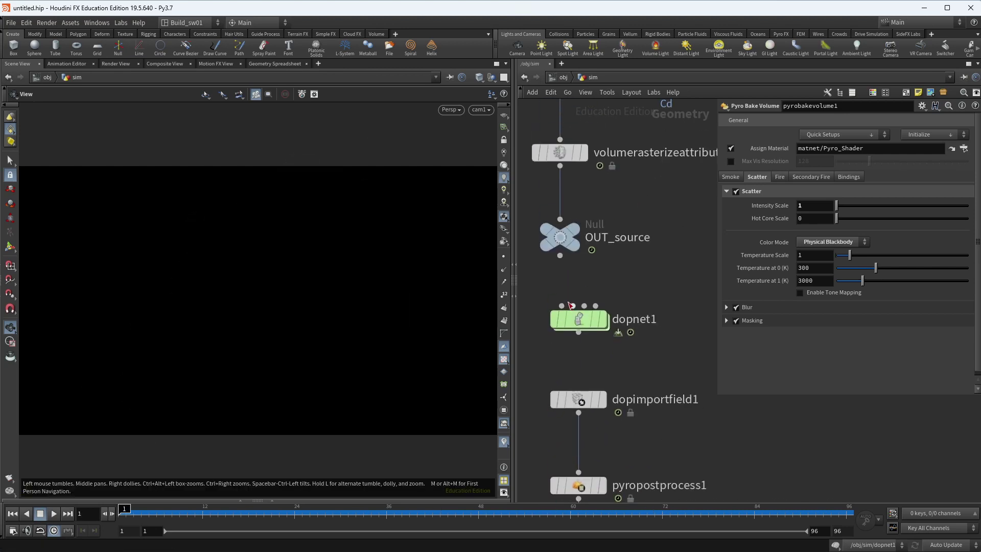
- Copy the Division Size parameter of smokeobject1 inside dopnet1
double_click(581, 314)
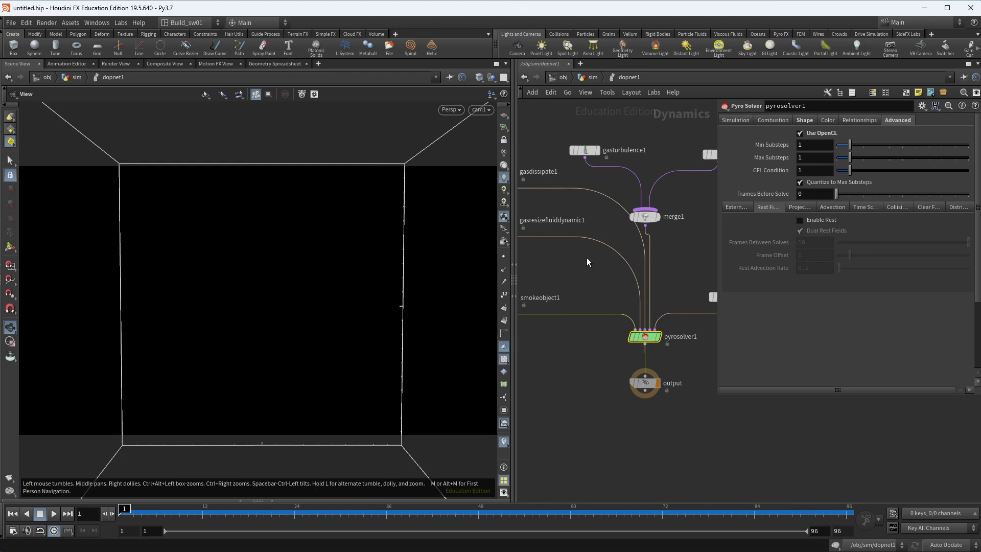
middle_drag(587, 262, 643, 354)
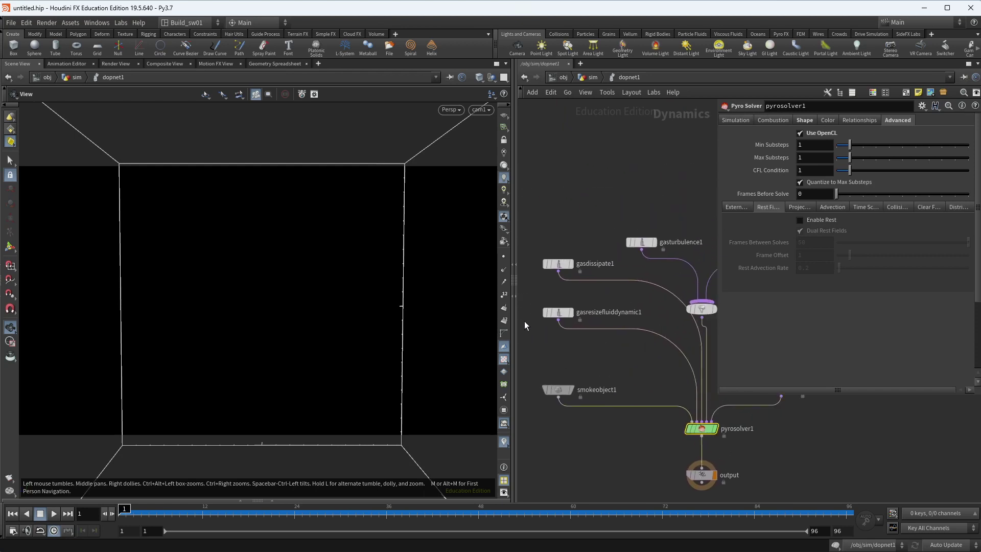
drag(516, 325, 430, 323)
click(507, 390)
scroll(546, 373, up, 5)
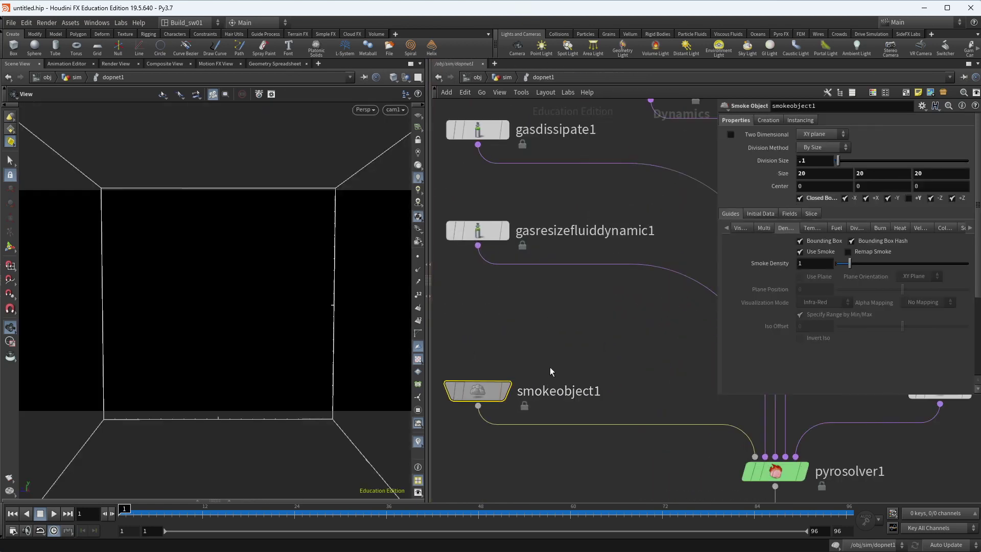
click(799, 159)
text(.)
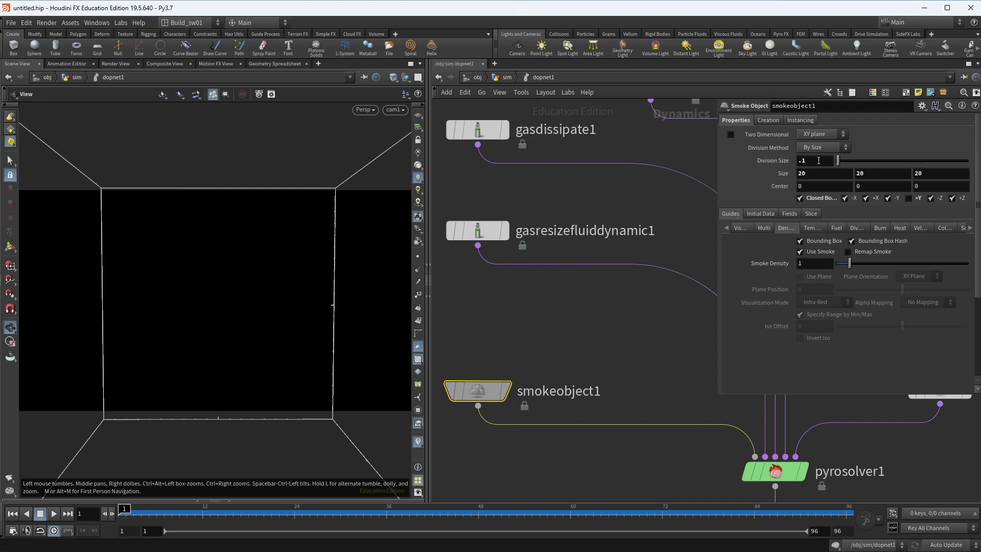
right_click(819, 160)
right_click(809, 161)
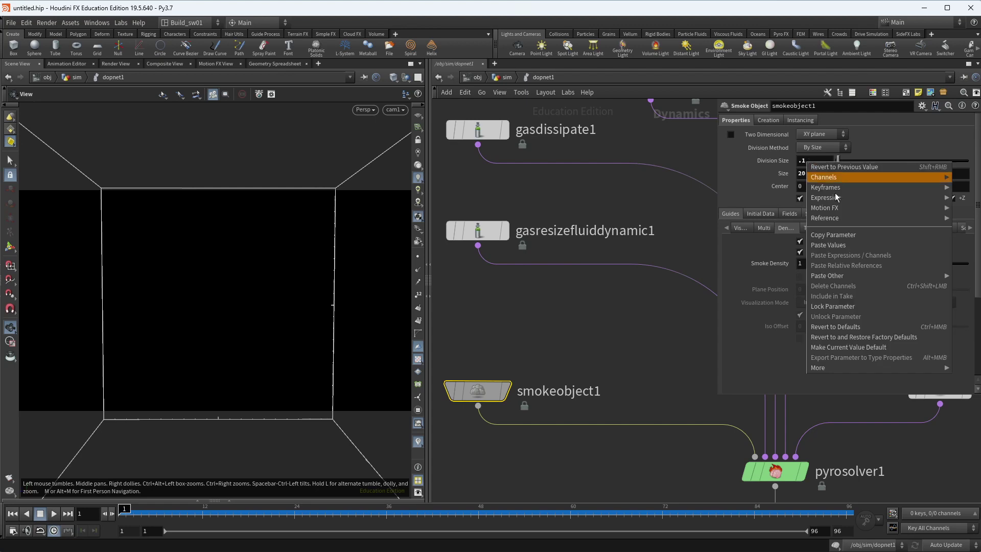
click(822, 236)
- Paste the copied Division Size as a relative reference into the Voxel Size of volumerasterizeattributes1
click(478, 233)
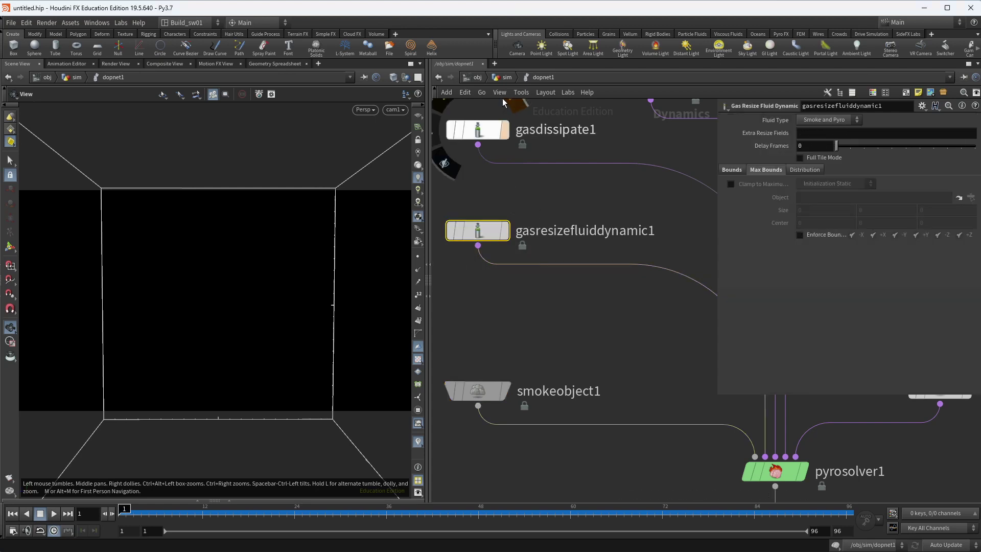
click(500, 78)
middle_drag(615, 203, 631, 405)
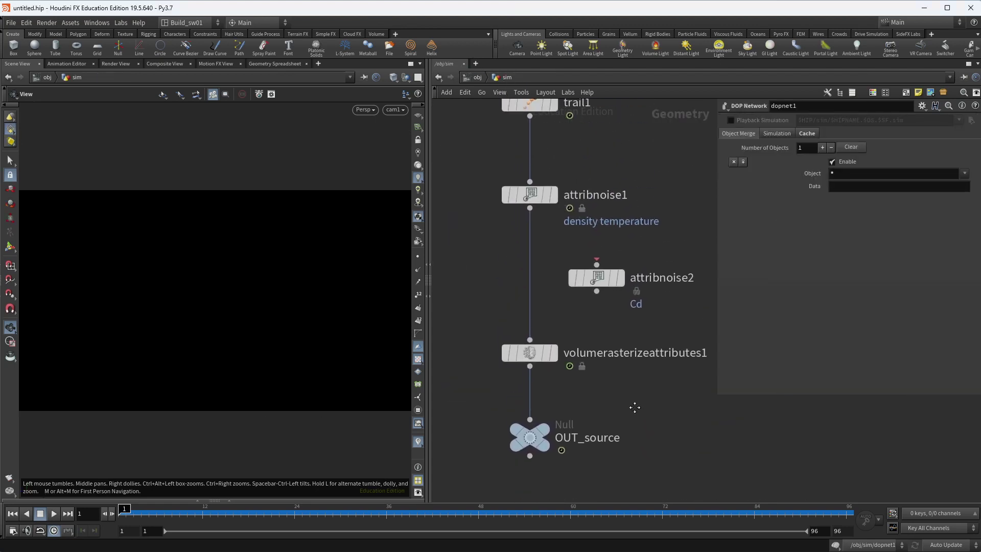
click(530, 354)
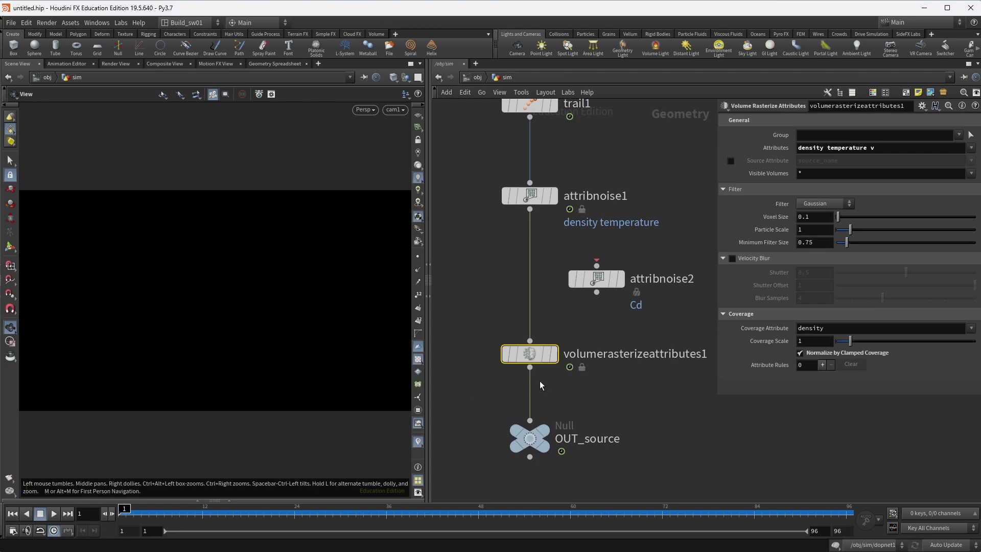
right_click(804, 218)
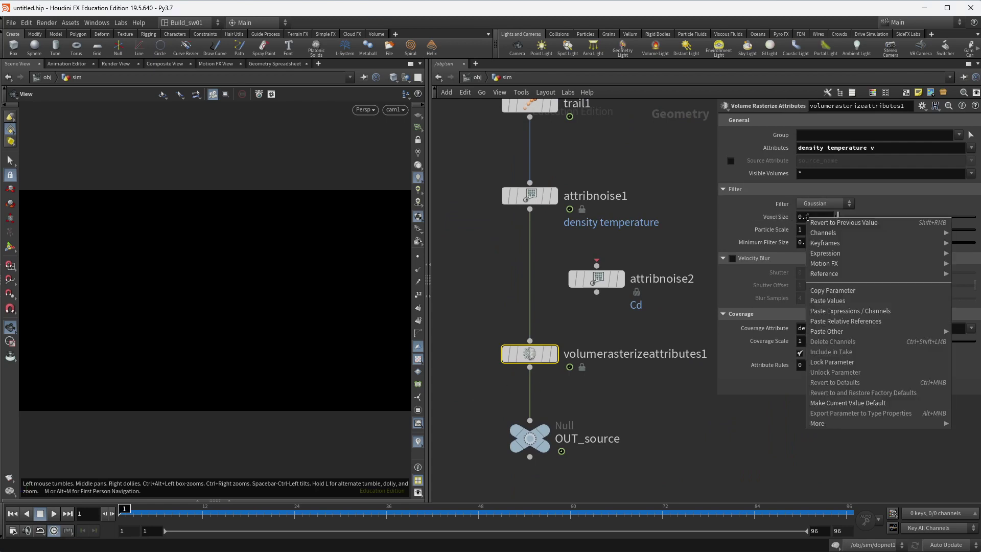
click(849, 324)
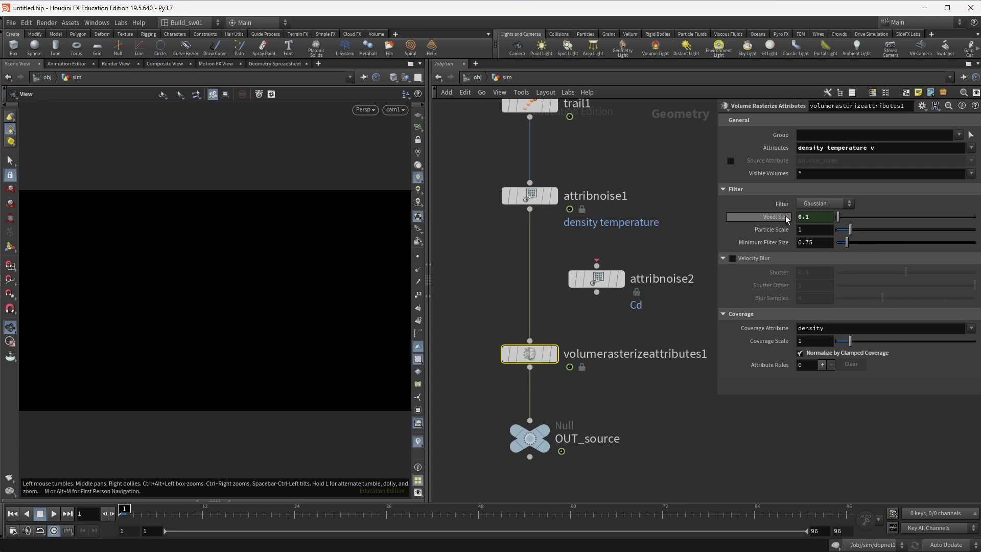
- Copy the Voxel Size of volumerasterizeattributes1 and paste it as a relative reference into pyrosource1's Particle Separation
right_click(816, 217)
click(861, 290)
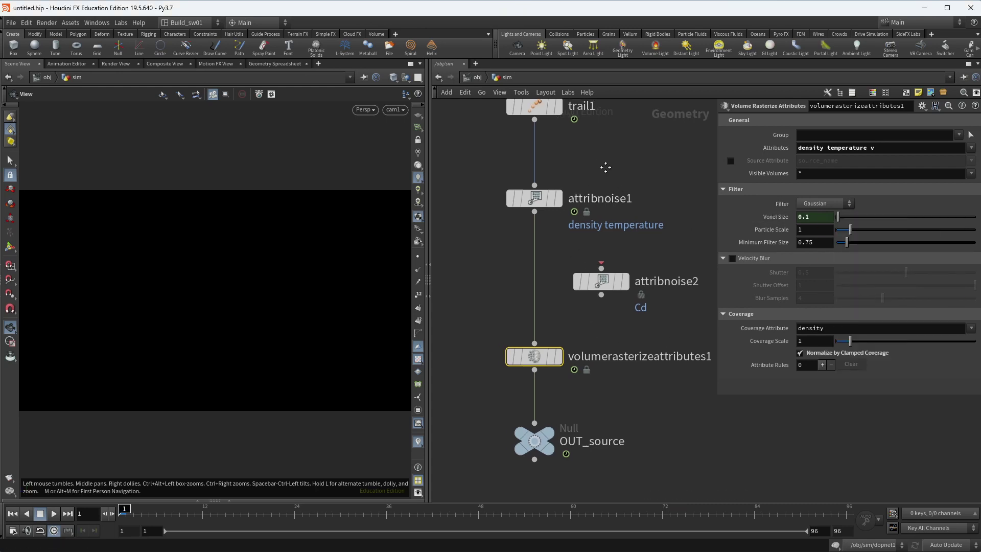
middle_drag(600, 162, 617, 317)
click(547, 197)
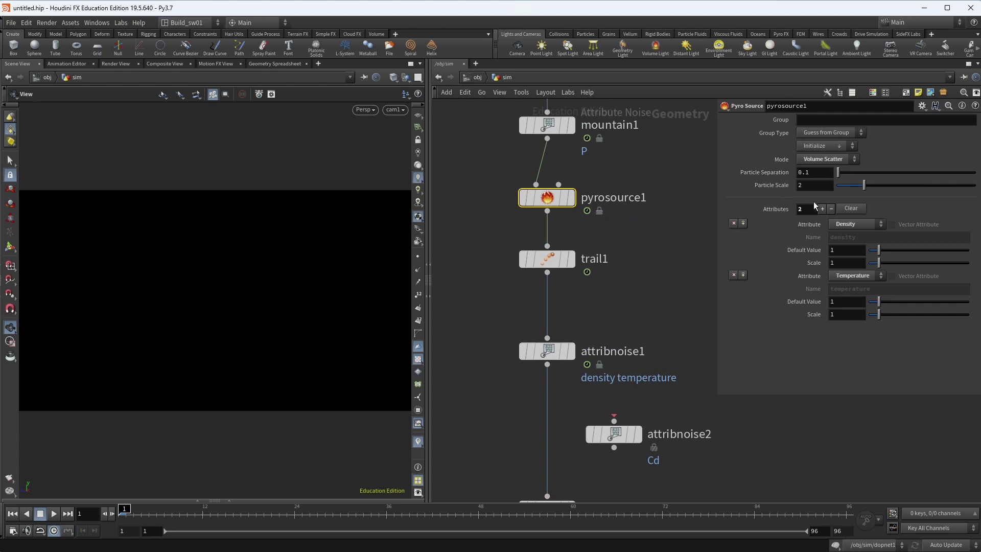
right_click(814, 172)
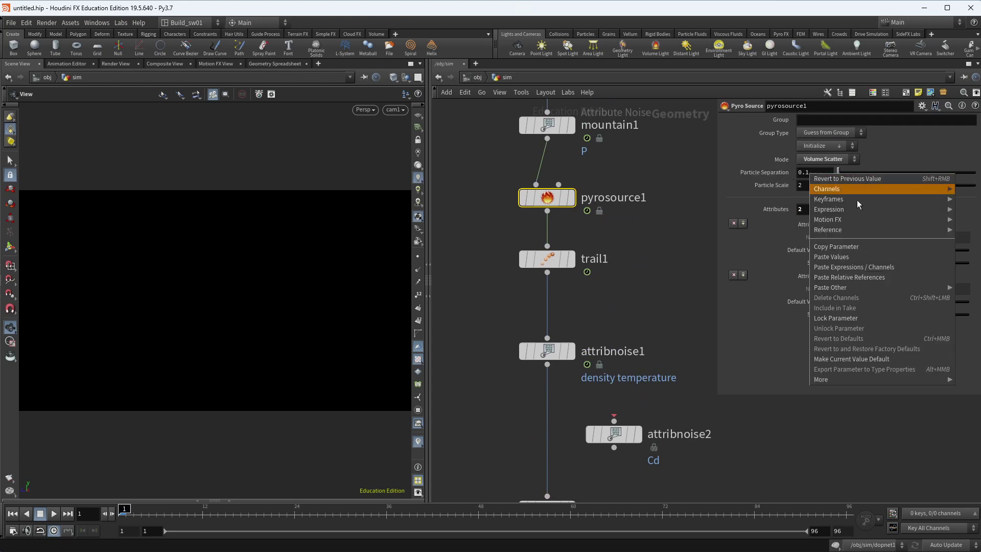
click(873, 278)
click(766, 173)
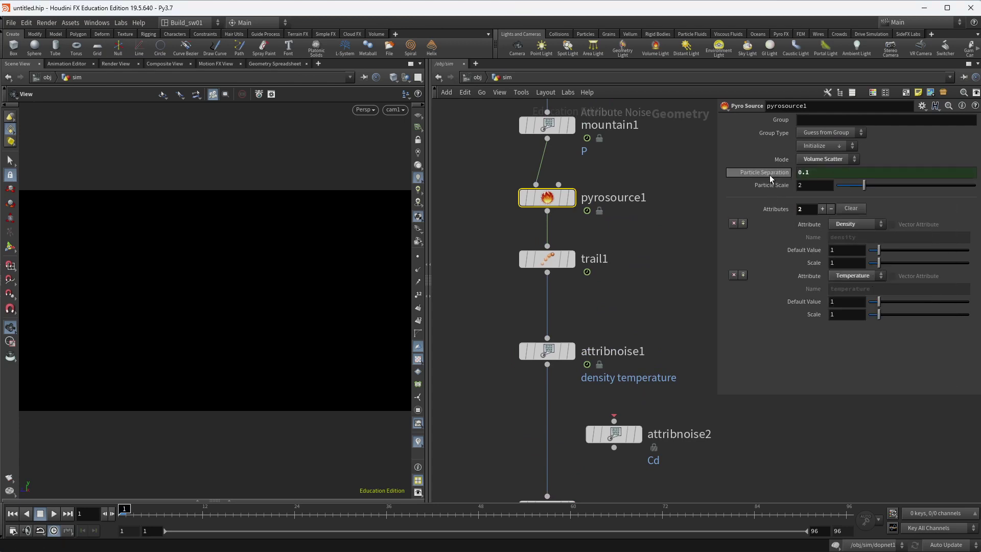
- Set the Division Size of smokeobject1 inside dopnet1 to .05
scroll(553, 250, down, 3)
click(565, 432)
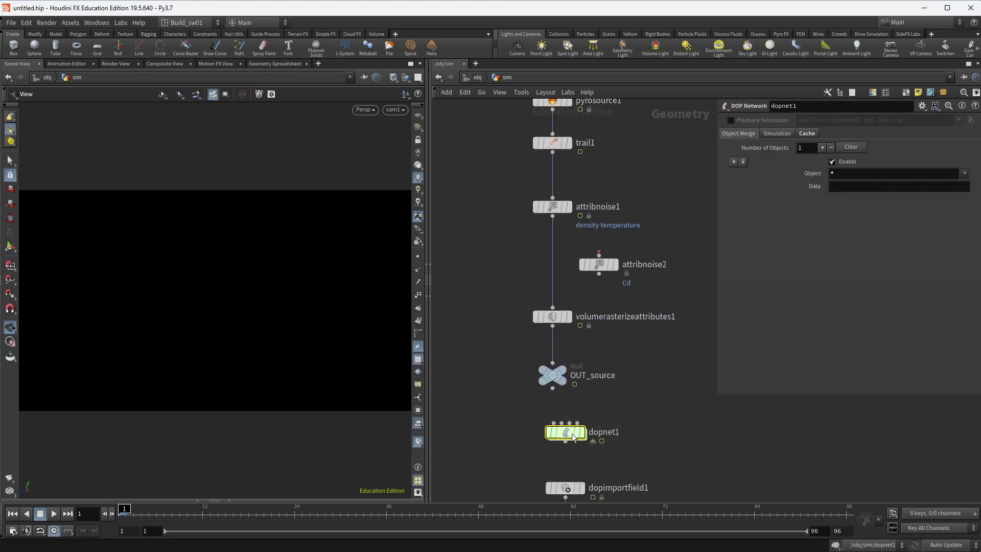
double_click(565, 432)
click(562, 391)
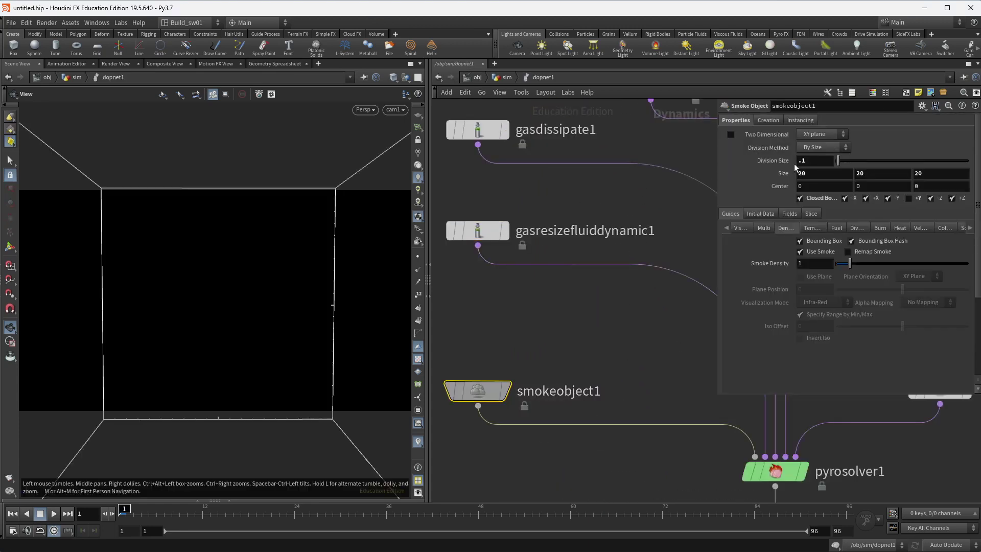
click(802, 160)
text(05)
key(Return)
- Select the gasdisturb1 node in dopnet1 and display its parameters
scroll(557, 315, down, 3)
middle_drag(691, 246, 588, 305)
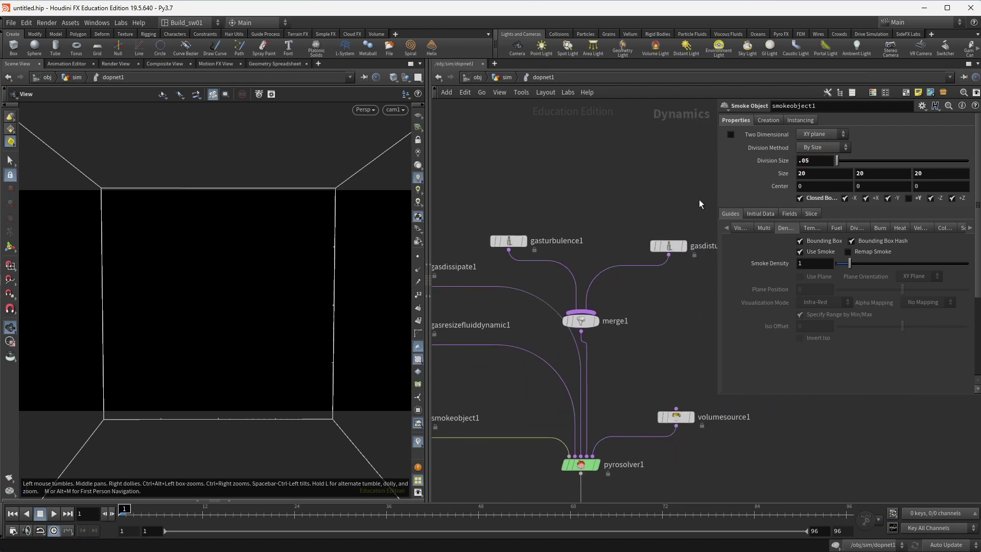
click(675, 247)
middle_drag(678, 268, 606, 303)
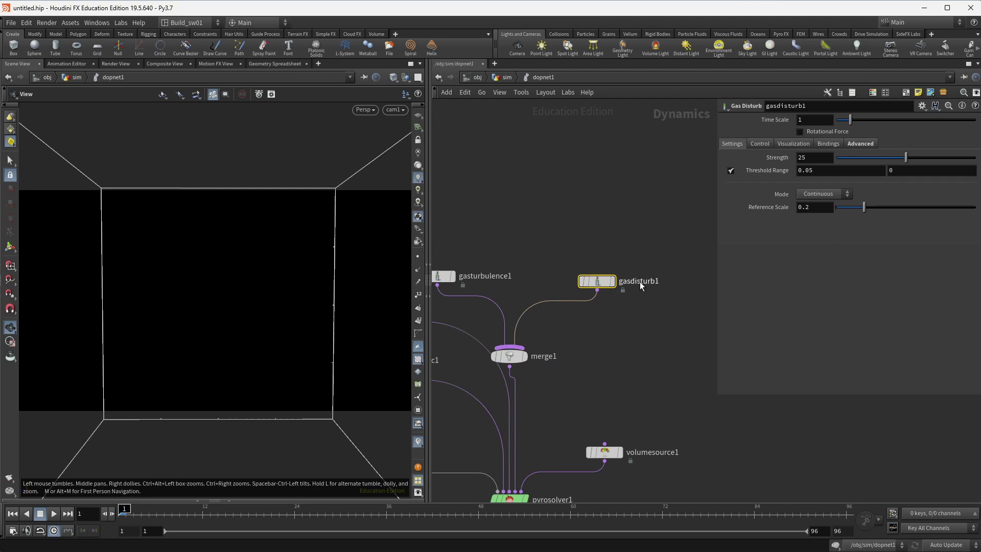
- Play the higher-resolution simulation in a widened viewport, then stop it and scrub back to frame 26
click(54, 513)
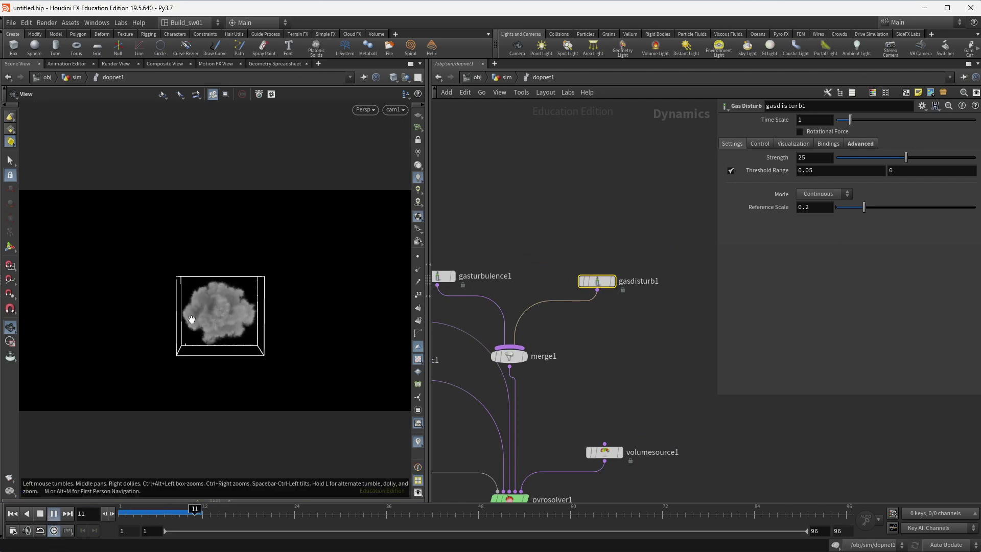
drag(430, 375, 622, 371)
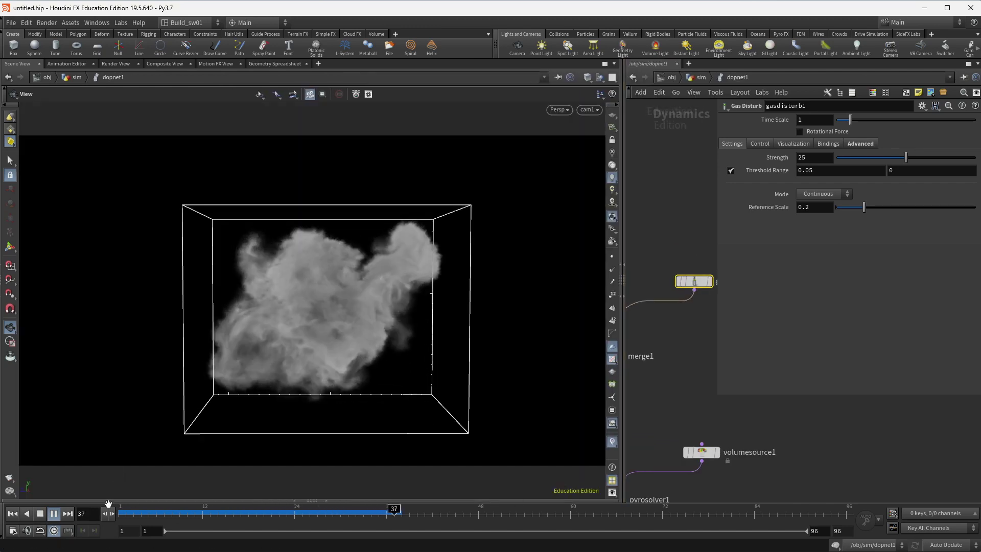
click(41, 513)
drag(208, 513, 309, 512)
- Turn off the Bounding Box of the Density guide on smokeobject1
scroll(691, 412, down, 2)
middle_drag(691, 412, 834, 451)
middle_drag(679, 328, 667, 346)
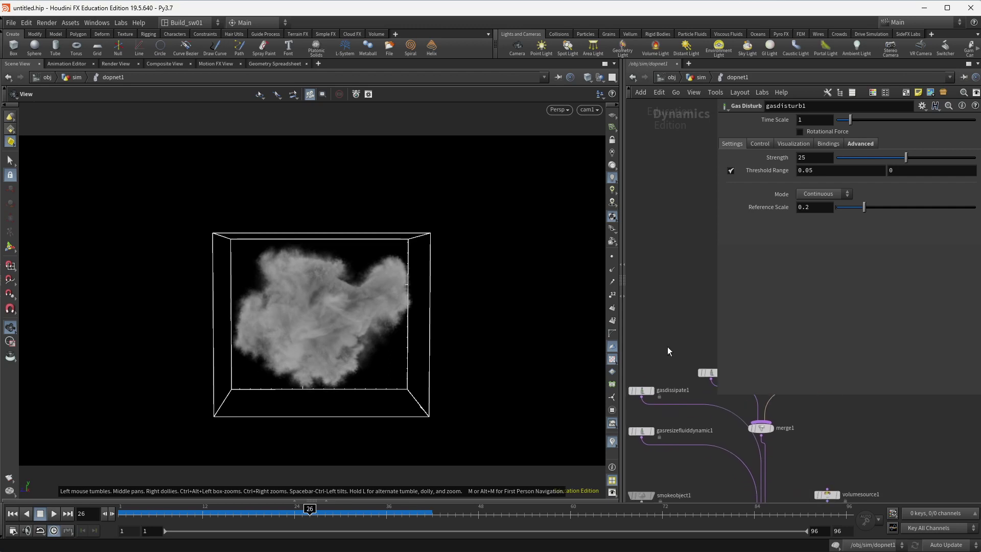
key(p)
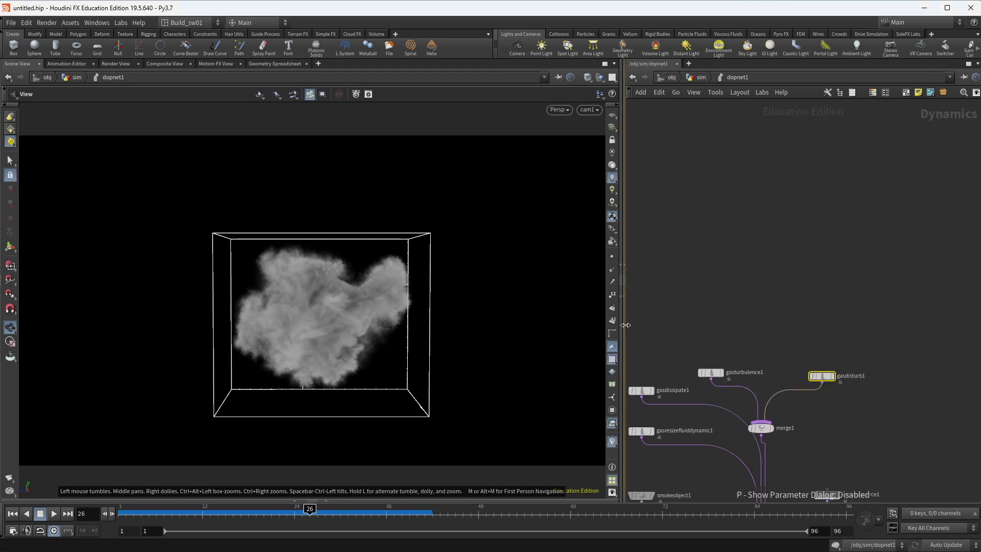
drag(623, 331, 453, 331)
key(h)
click(568, 359)
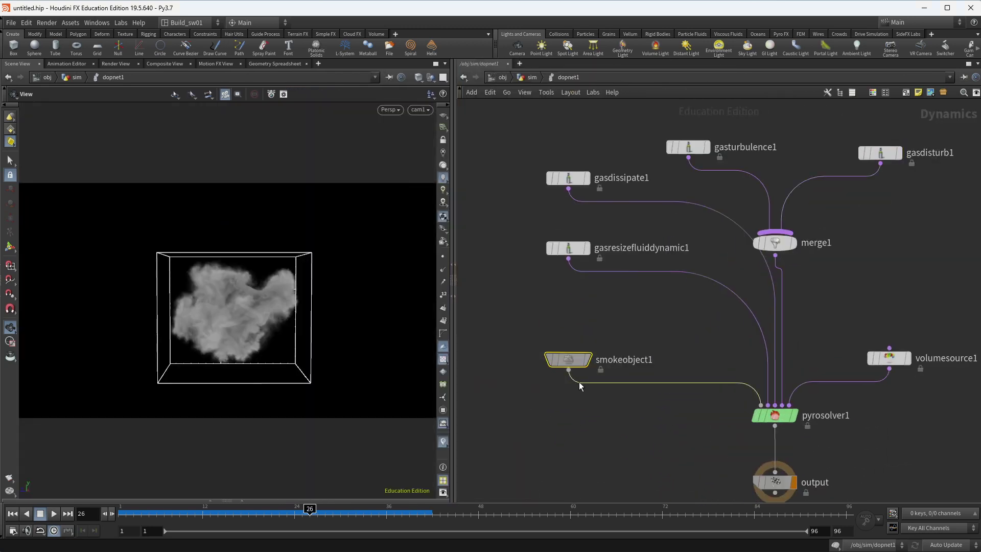
middle_drag(602, 418, 524, 453)
key(p)
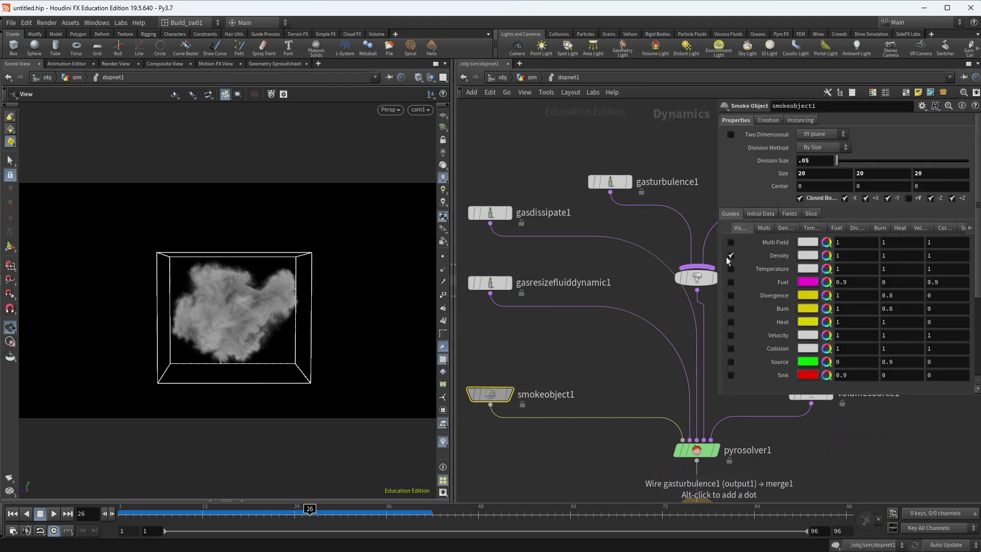
click(730, 256)
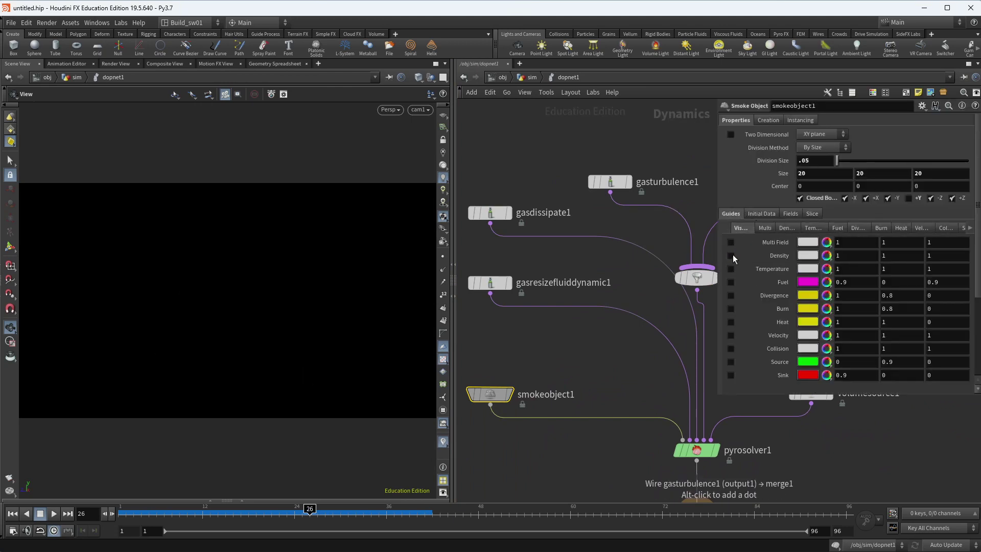
click(785, 228)
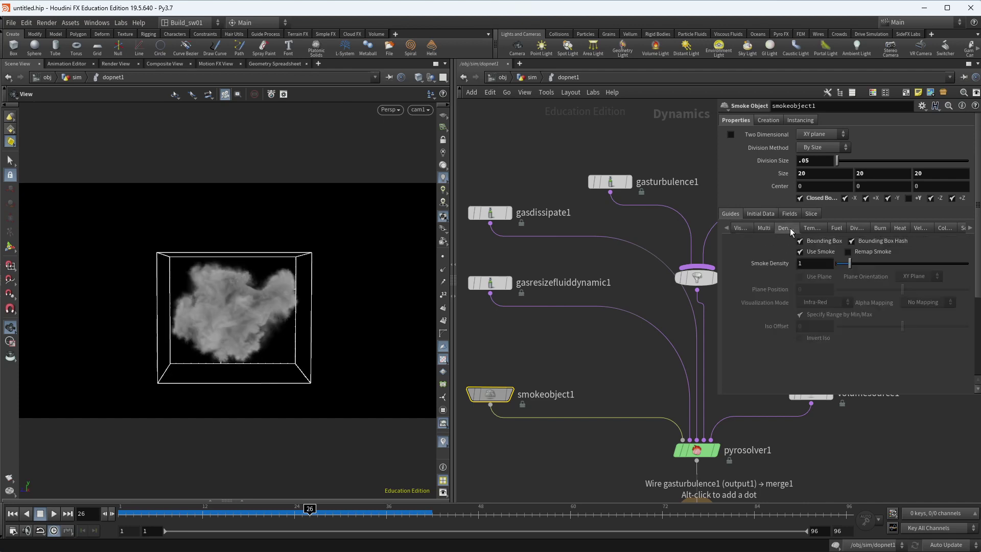
click(814, 243)
mouse_move(586, 357)
middle_down()
mouse_move(594, 356)
mouse_move(582, 361)
middle_up()
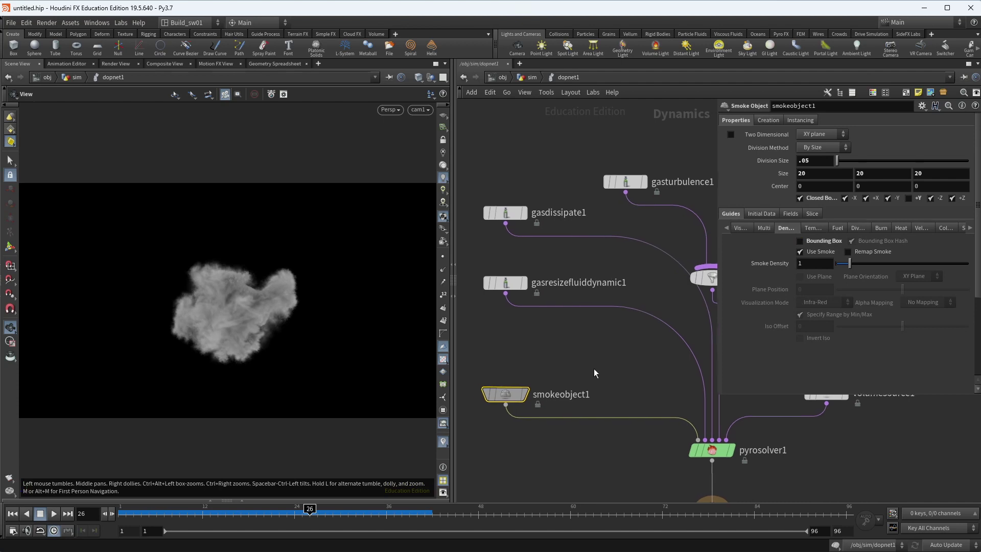
- Replay the simulation from the first frame in a large viewport without the parameter dialog, and scrub to frame 62
key(p)
click(13, 513)
click(56, 513)
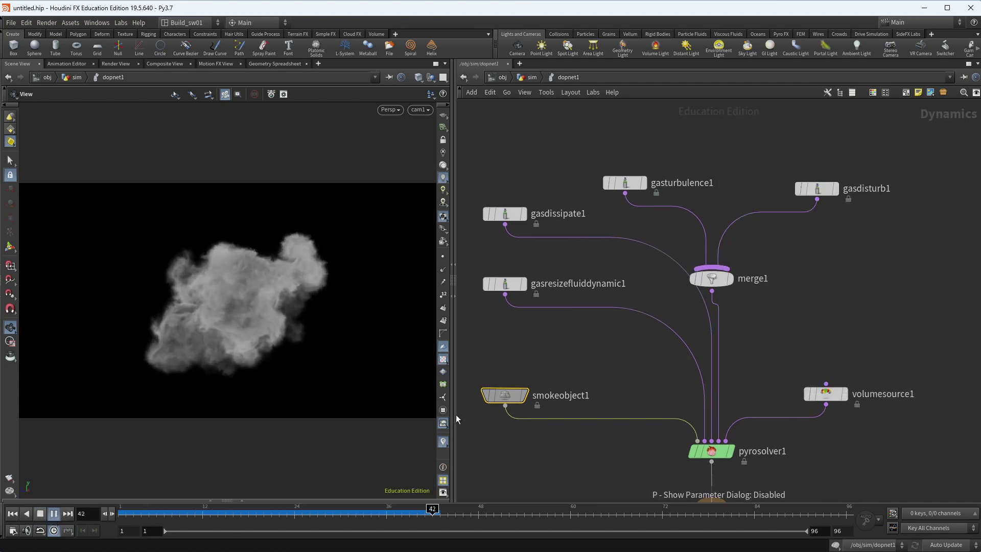
drag(666, 427, 672, 430)
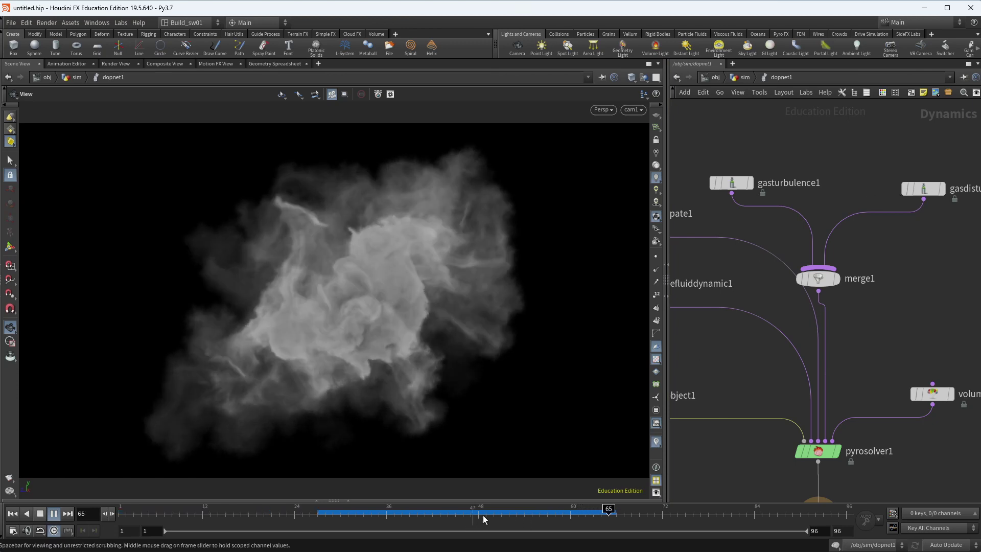
drag(484, 515, 586, 512)
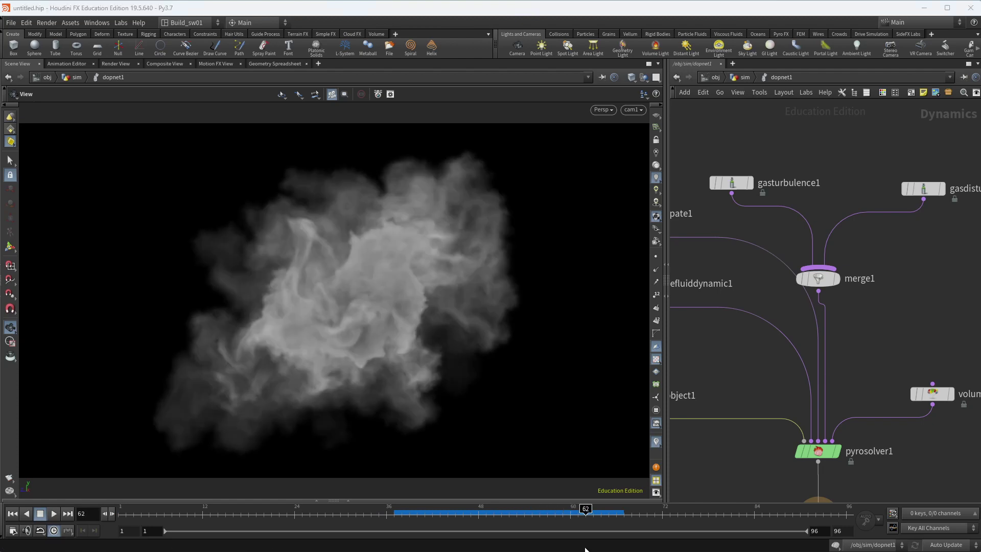
- Check the computer's memory usage in Task Manager, then return to Houdini
key(ctrl+shift+Escape)
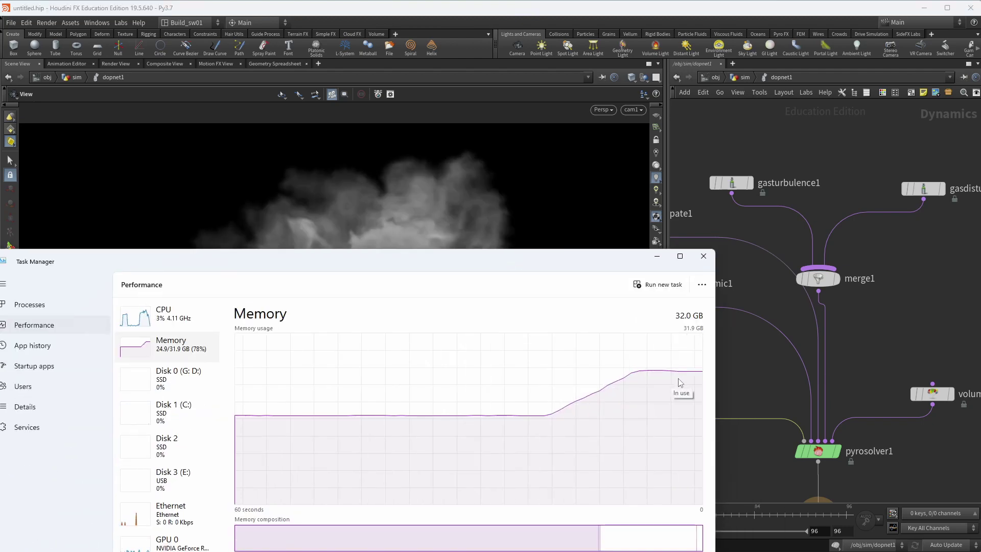
drag(570, 263, 581, 515)
click(13, 531)
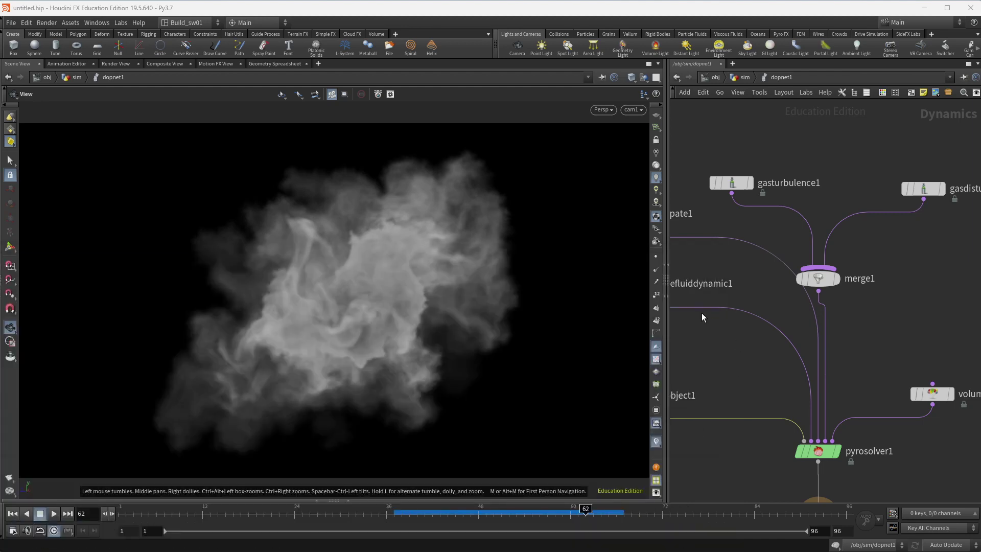
- Widen the network pane and redisplay smokeobject1's parameters to review its Division Size
middle_drag(779, 263, 781, 259)
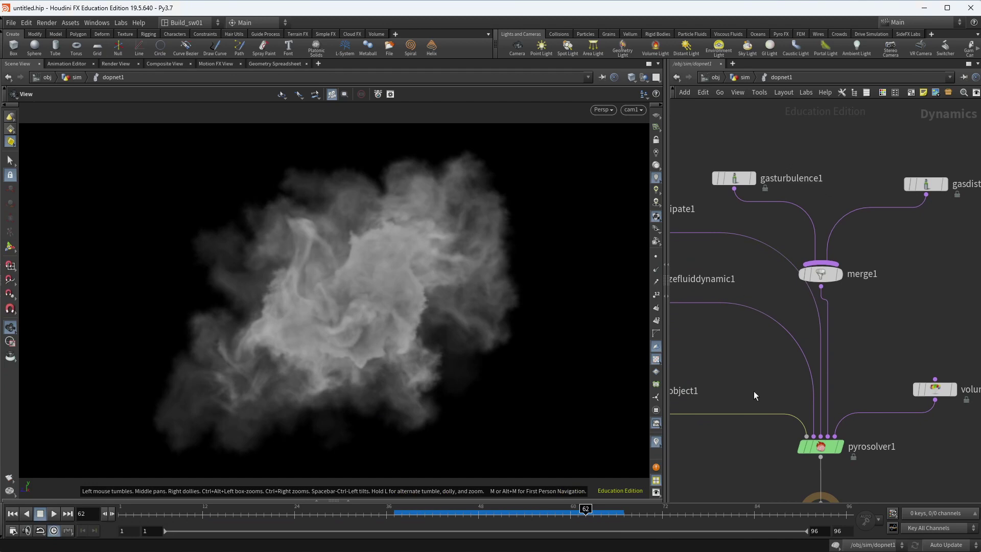
middle_drag(753, 391, 826, 347)
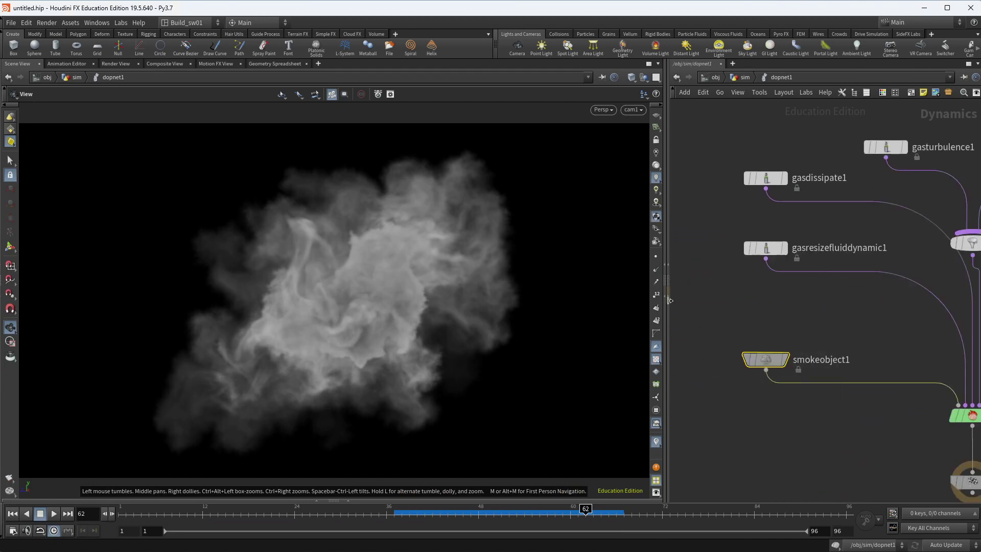
drag(670, 300, 483, 300)
middle_drag(606, 303, 528, 295)
key(p)
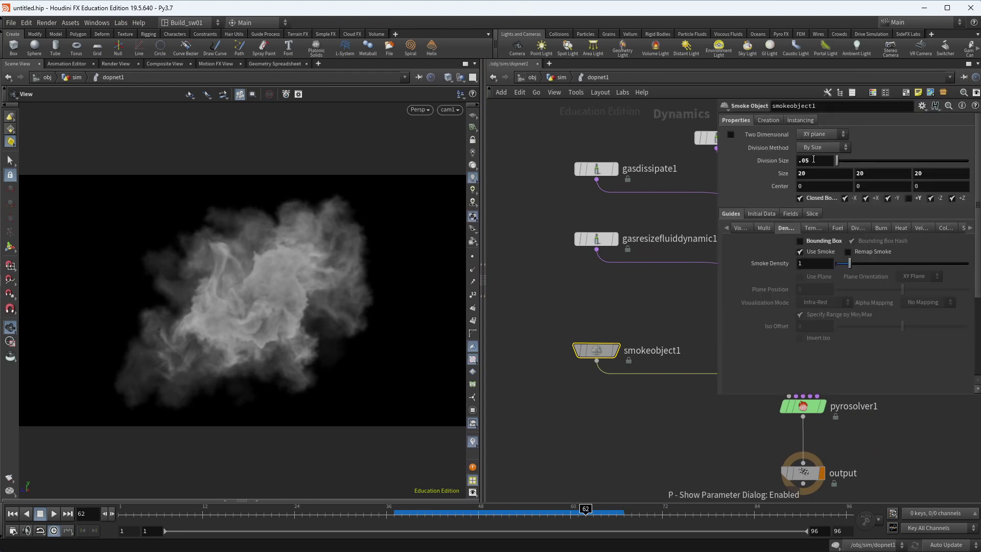
scroll(639, 425, down, 3)
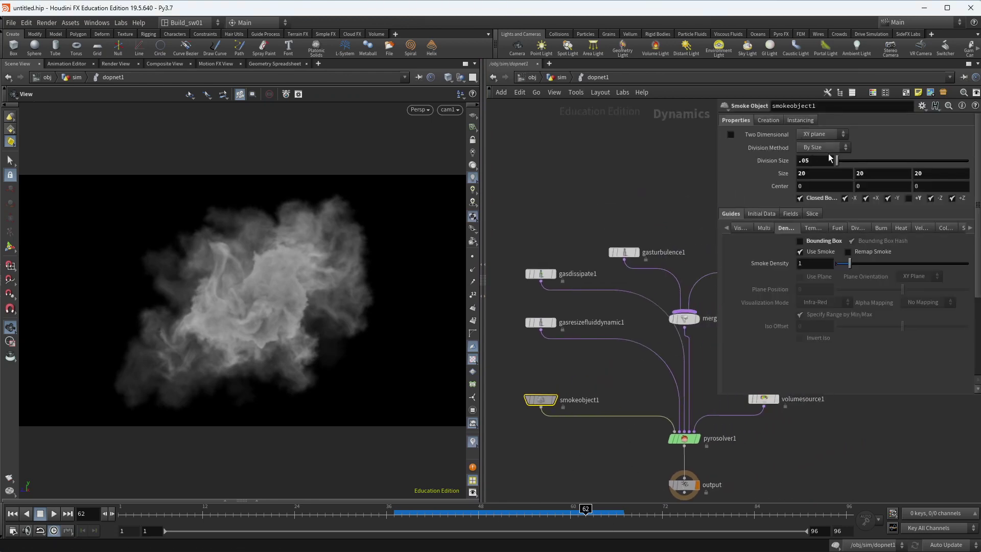
middle_drag(600, 250, 599, 219)
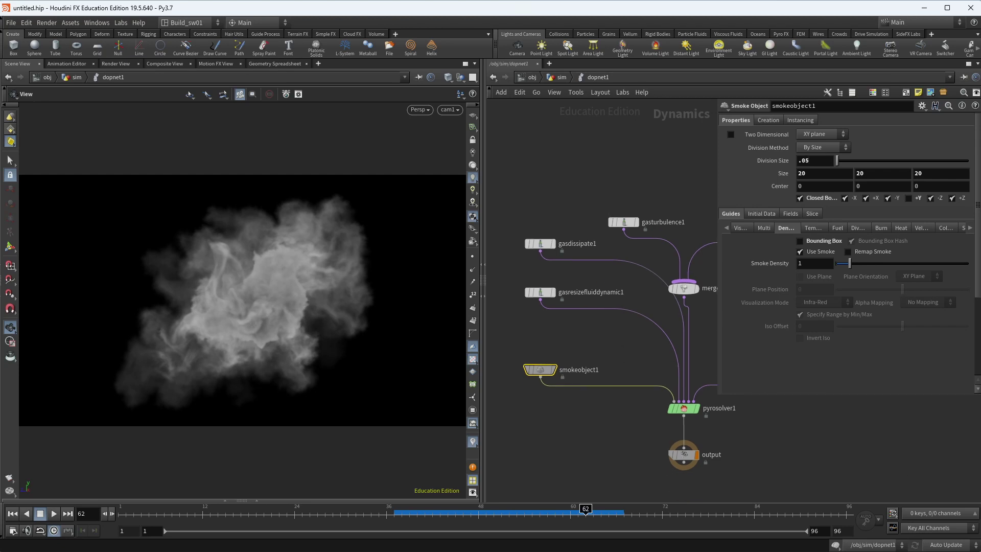
click(840, 531)
middle_drag(603, 373, 597, 354)
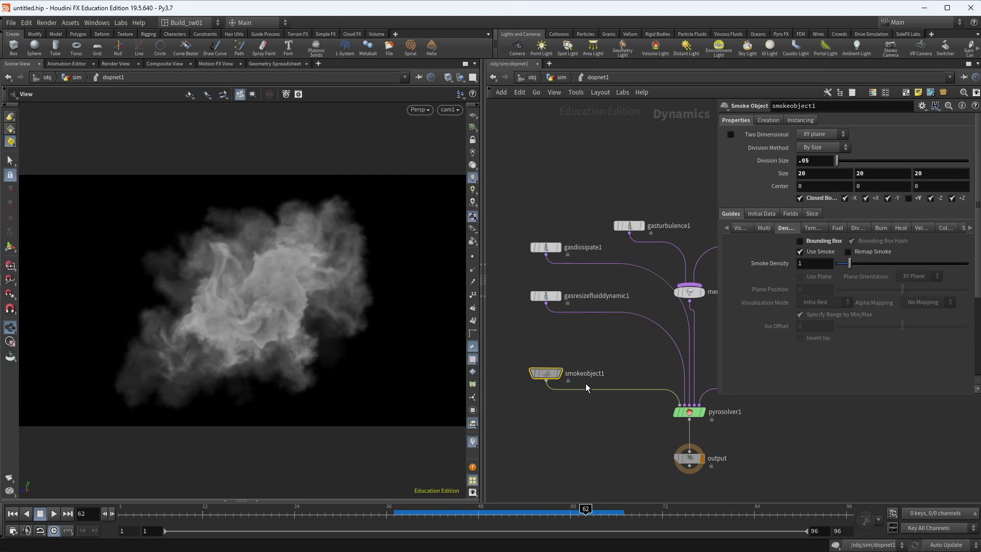
- Return to the sim network at frame 1, and move pyrobakevolume1 farther below pyropostprocess1 to make room for another node
key(u)
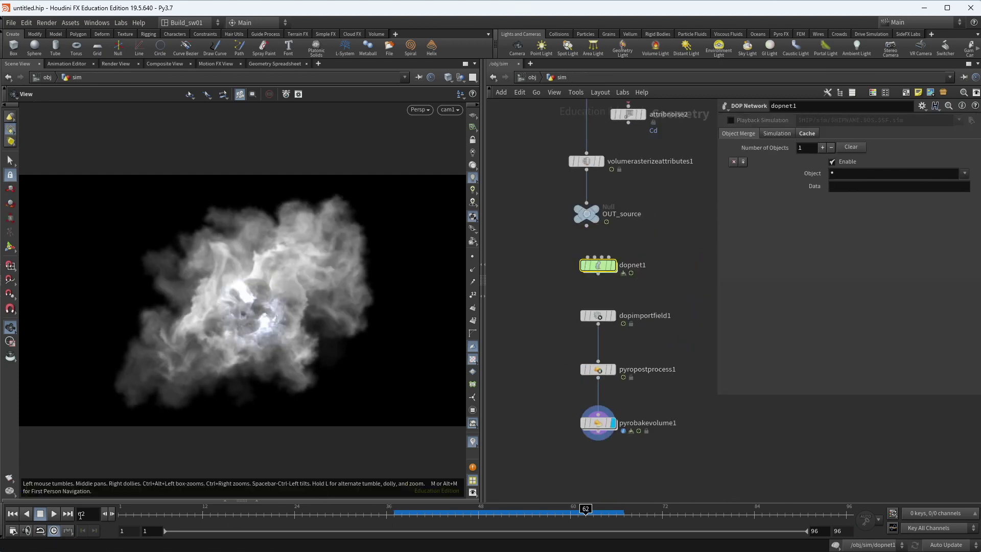
key(ctrl+Up)
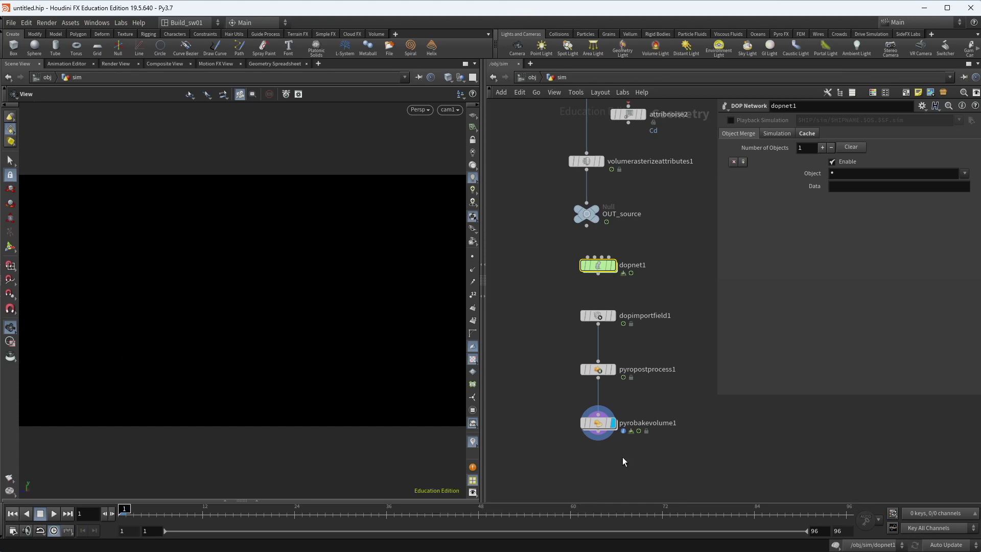
middle_drag(623, 460, 632, 391)
scroll(632, 391, up, 3)
drag(654, 304, 512, 401)
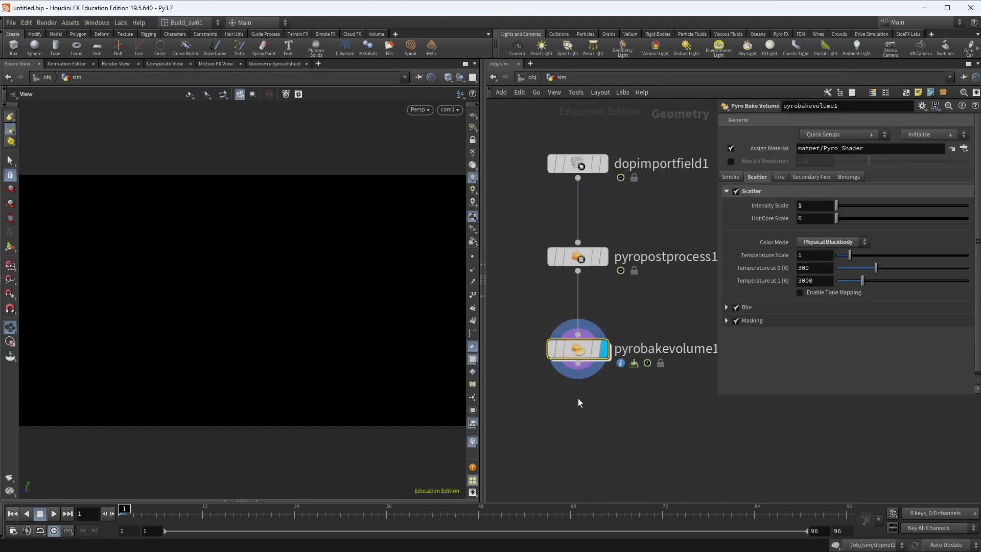
middle_drag(578, 397, 568, 456)
drag(574, 419, 575, 473)
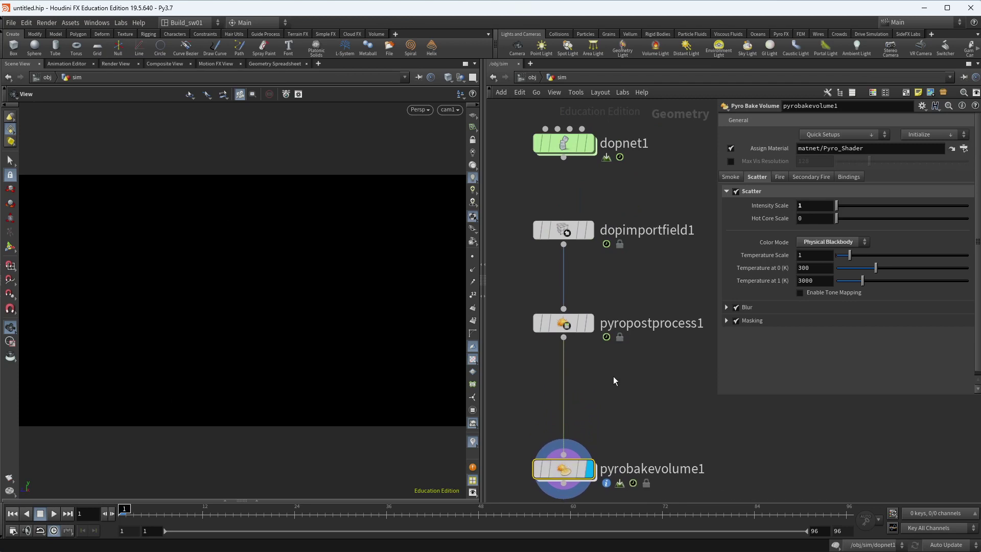
- Add a File Cache node beside the wire between pyropostprocess1 and pyrobakevolume1
key(Tab)
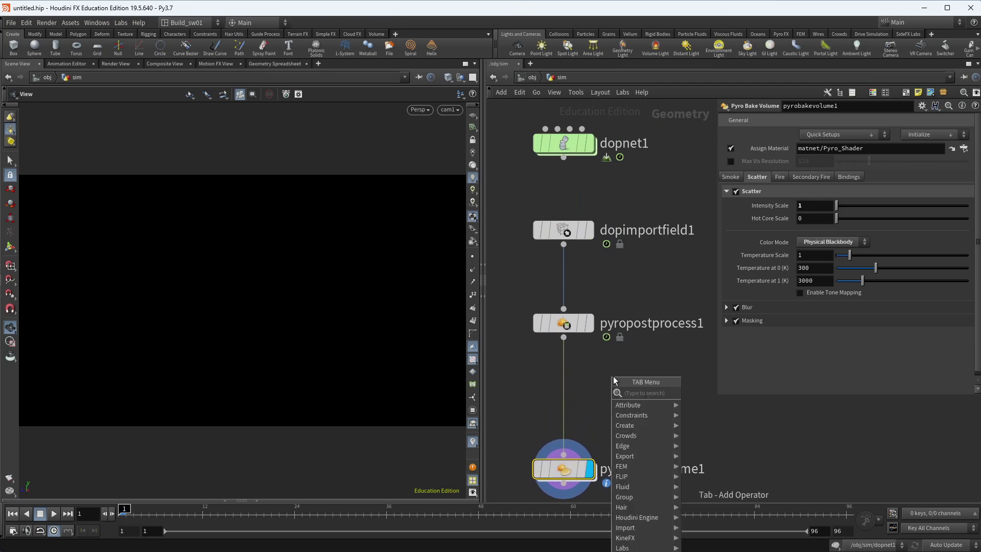
text(cach)
key(Down)
key(Down)
key(Return)
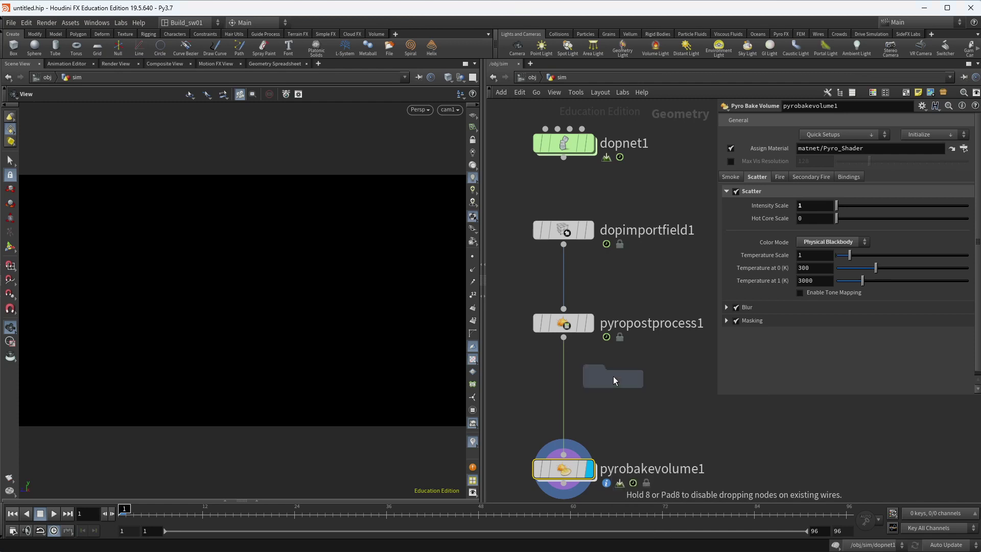
click(621, 364)
drag(621, 366, 647, 401)
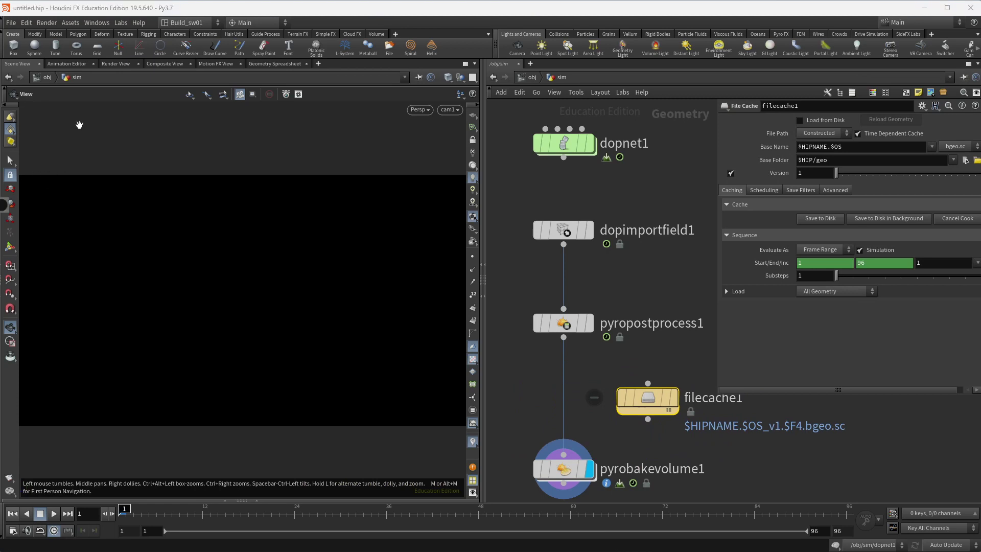
- Save the scene under the new name w09_smokeBaseB in the houdiniIIntro folder
click(10, 23)
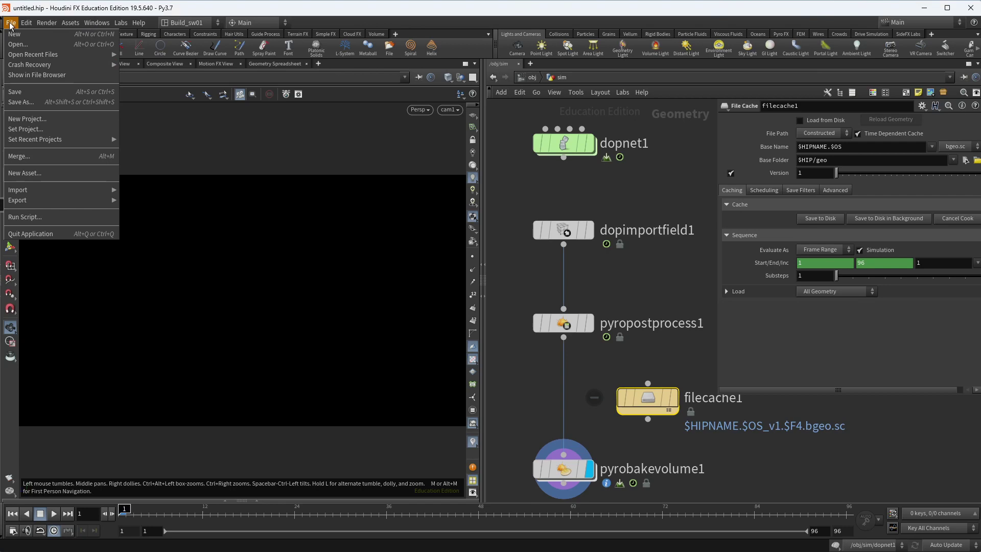
click(54, 103)
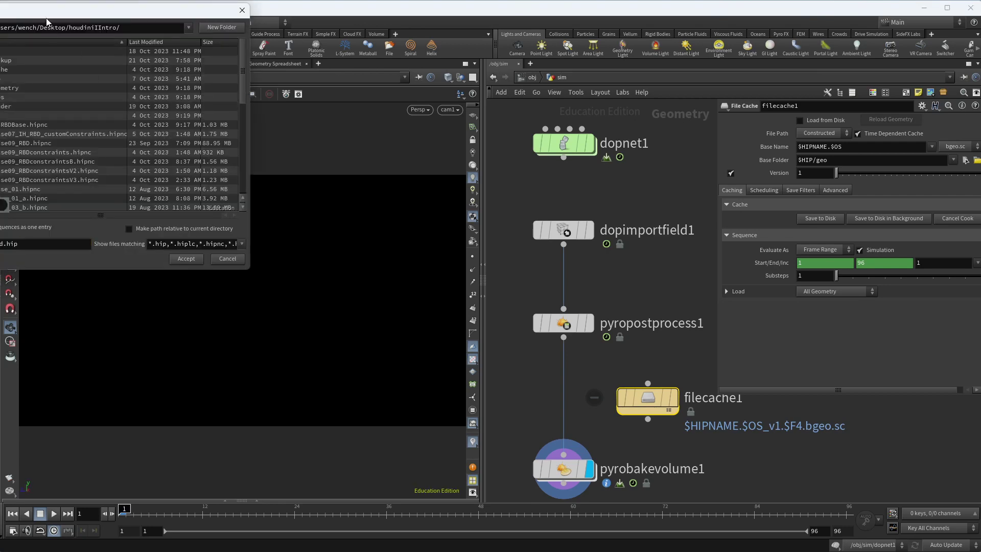
drag(46, 15, 229, 194)
scroll(242, 321, down, 3)
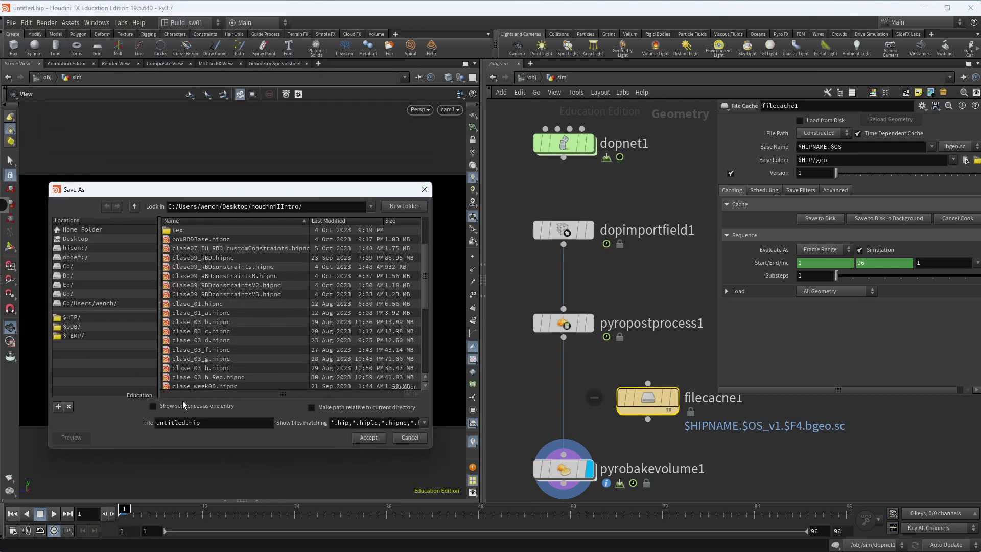
double_click(184, 423)
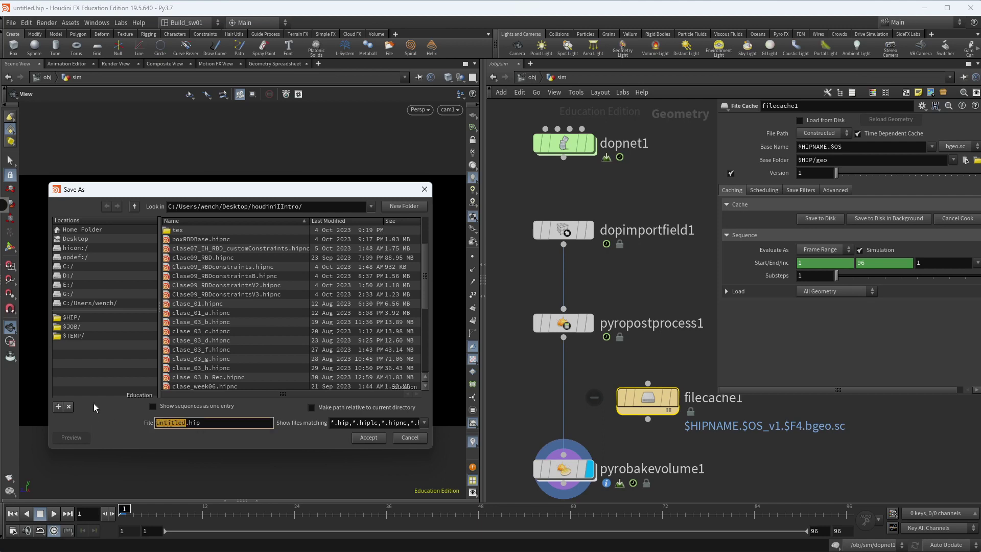
text(smoke)
text(w09-)
key(BackSpace)
text(_)
key(Right)
text(mokeB)
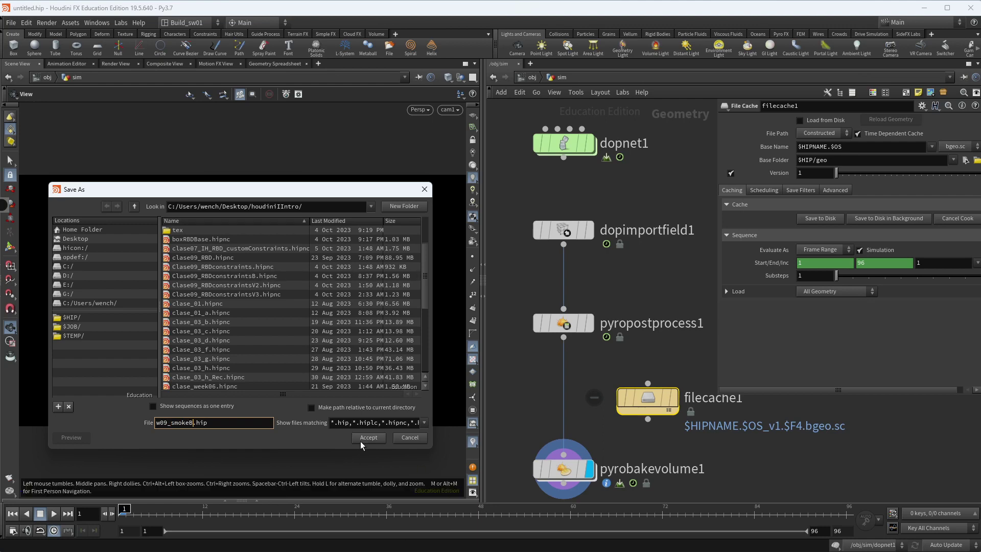
text(sea)
key(BackSpace)
key(BackSpace)
key(BackSpace)
text(aseB)
click(358, 439)
mouse_move(643, 409)
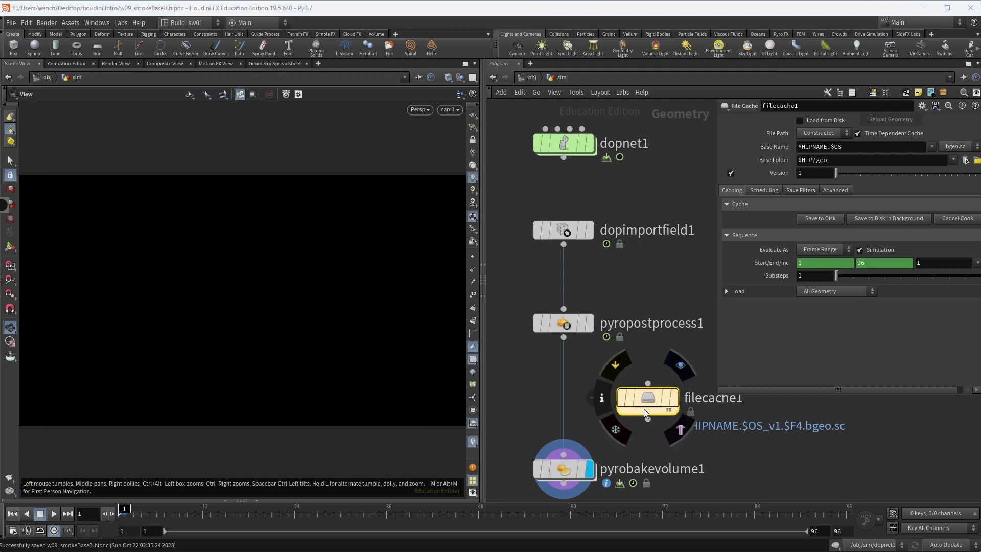
- Insert the File Cache node into the wire between pyropostprocess1 and pyrobakevolume1 and set its Base Name to $OS
drag(644, 409, 561, 394)
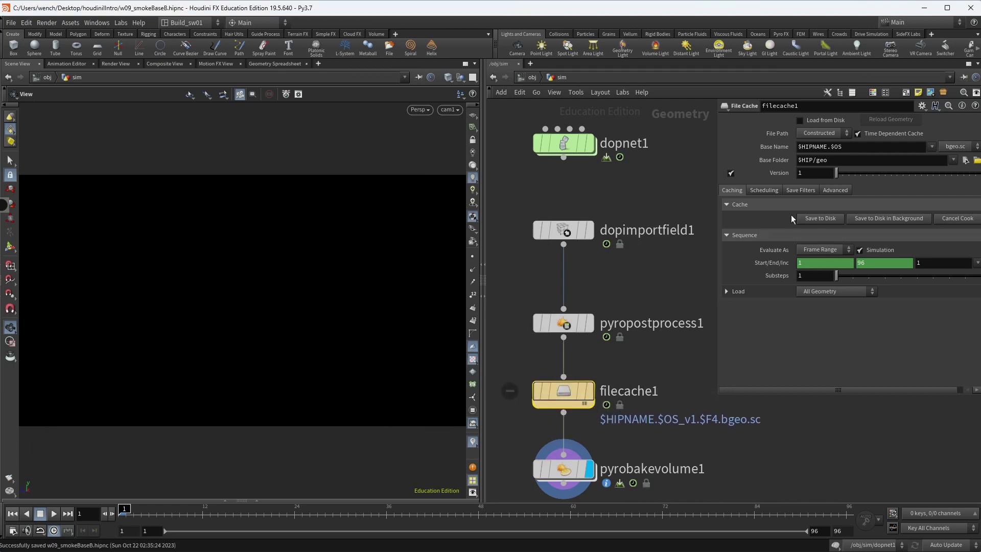
click(826, 148)
drag(832, 147, 795, 148)
key(BackSpace)
click(811, 146)
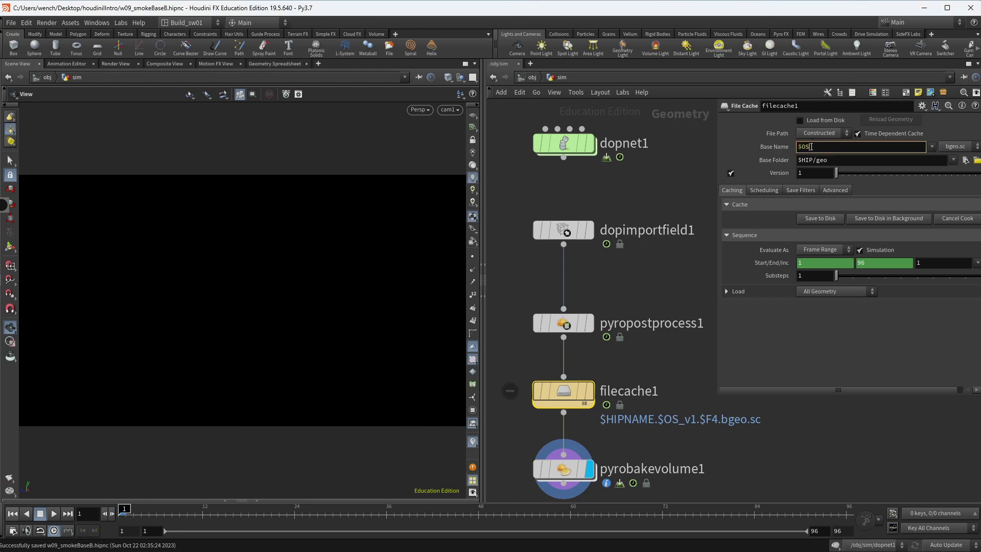
- Rename the File Cache node to cache_smokeBase01
double_click(637, 391)
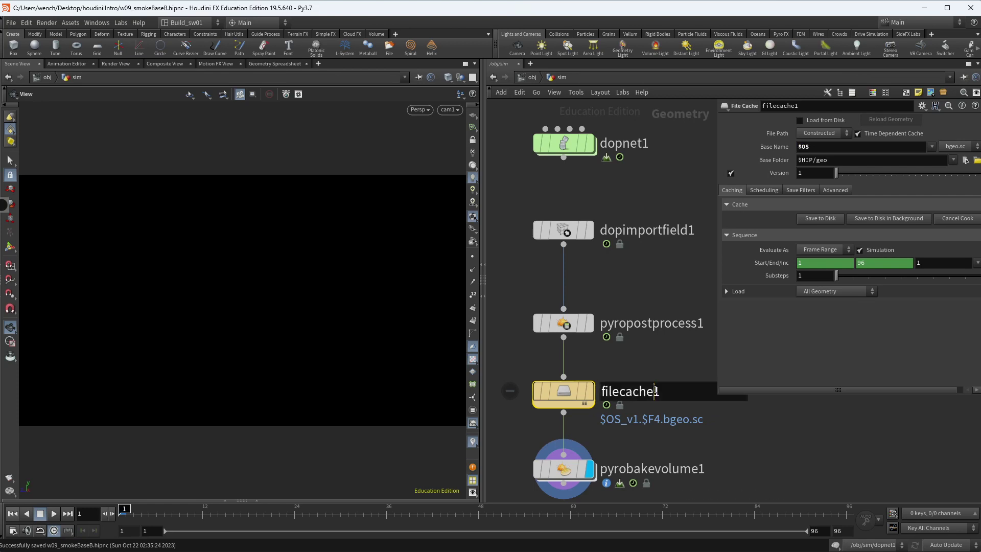
double_click(650, 392)
text(cache)
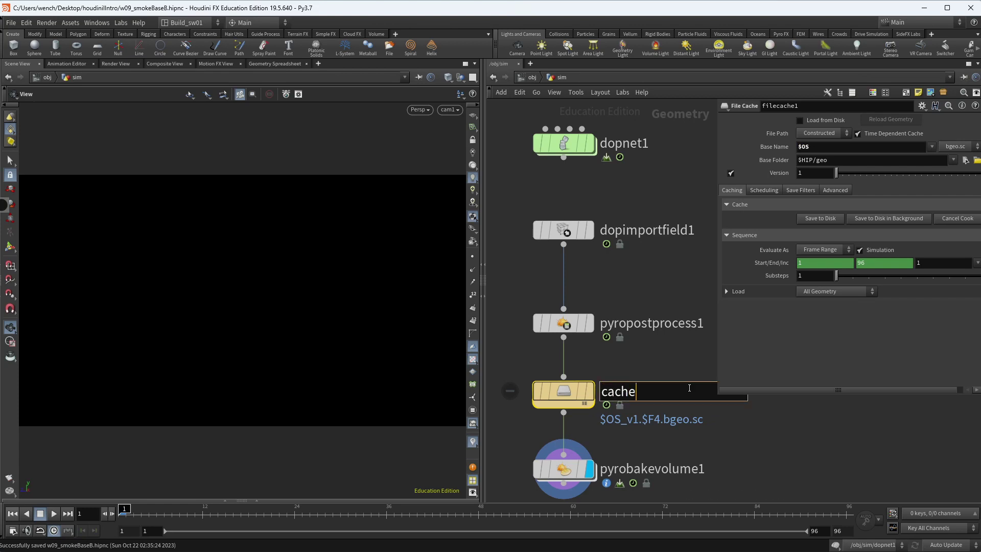
text(_smokeBase)
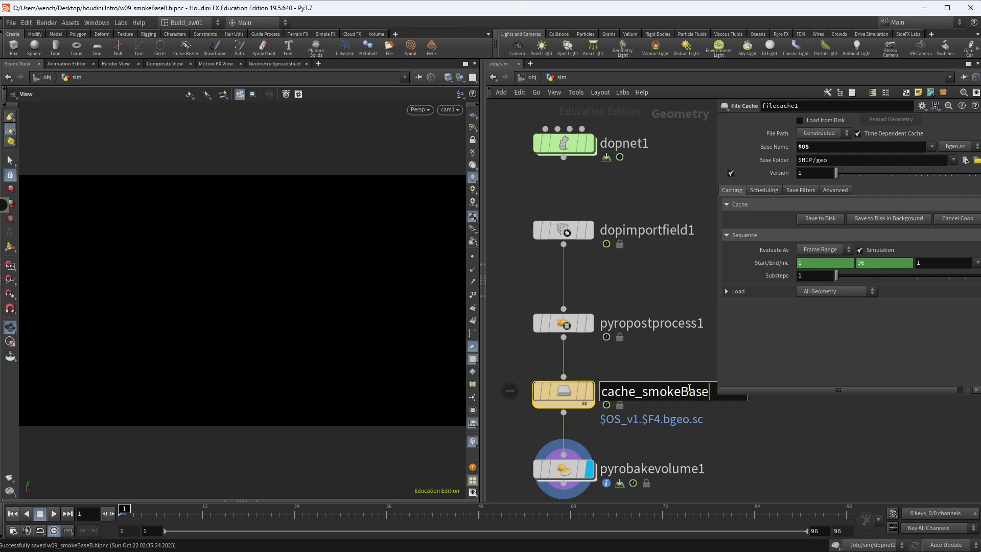
text(01)
key(Return)
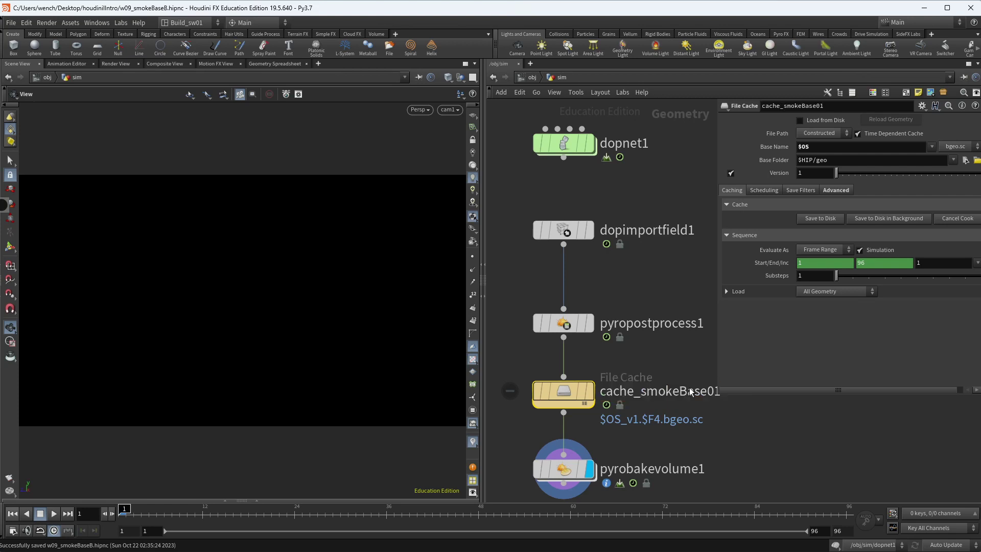
- Scrub the timeline to frame 79 to review the smoke loaded from disk by cache_smokeBase01
middle_drag(669, 372, 648, 403)
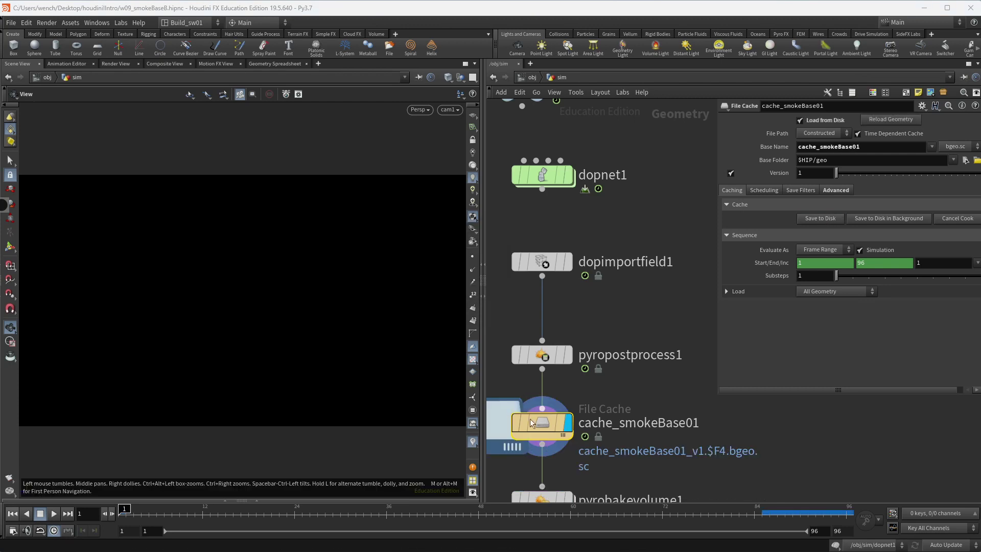
click(386, 509)
drag(386, 509, 715, 509)
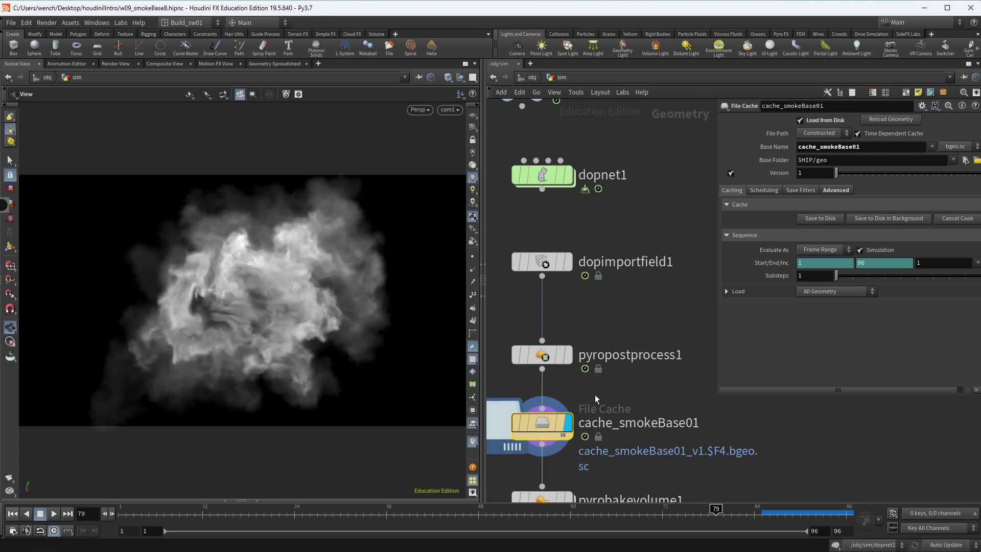
- Space cache_smokeBase01 and pyrobakevolume1 farther below pyropostprocess1, and display pyrobakevolume1
middle_drag(594, 395, 596, 302)
scroll(597, 303, up, 1)
drag(535, 474, 541, 413)
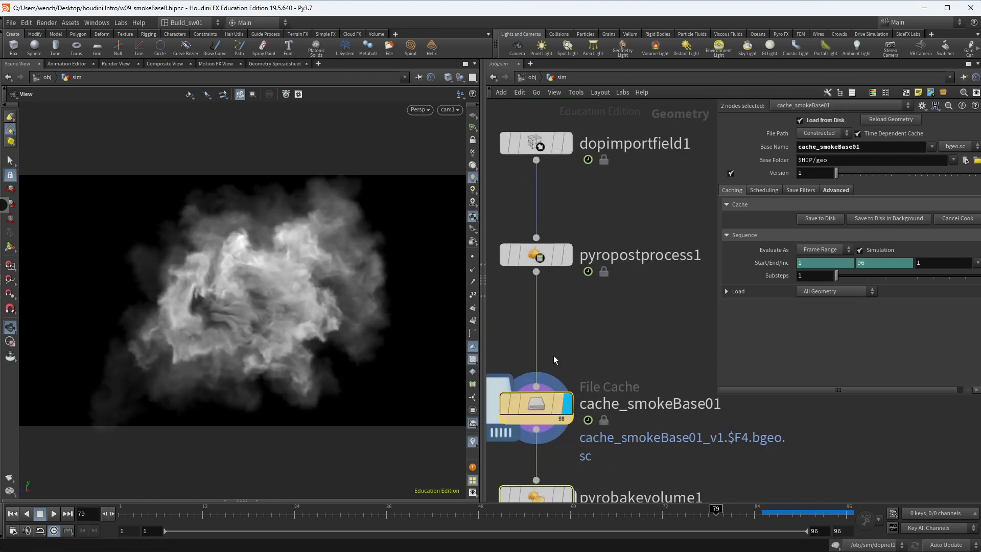
middle_drag(544, 336, 563, 250)
drag(638, 383, 572, 452)
drag(546, 416, 547, 439)
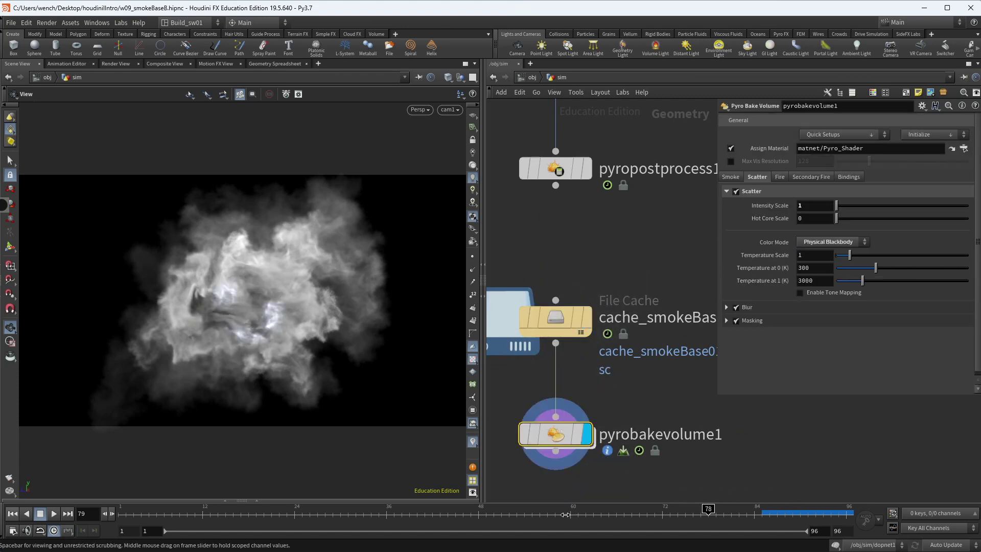
- Enable Use Blur Steps with 5 blur steps in pyrobakevolume1's scatter blur and check the glow at frame 84
drag(539, 515, 455, 514)
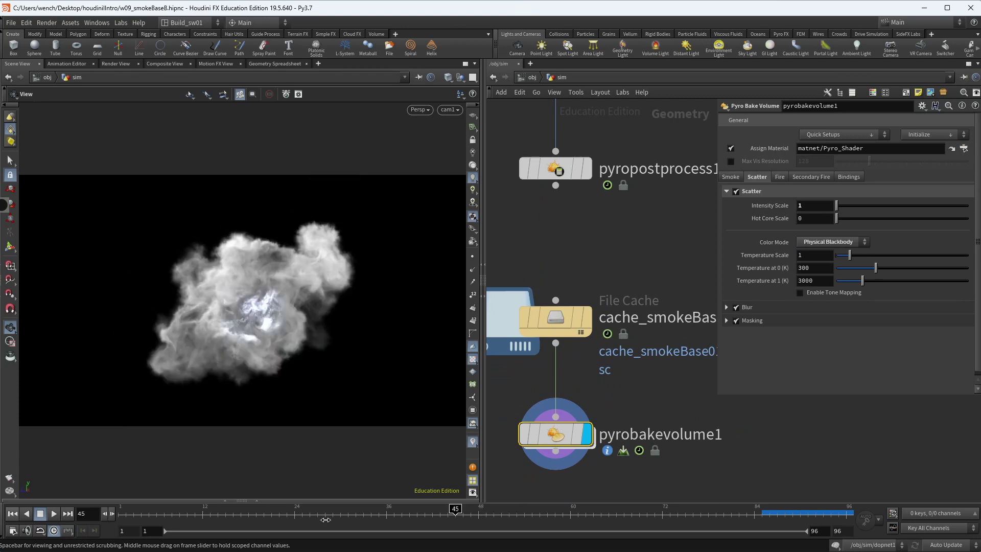
click(608, 515)
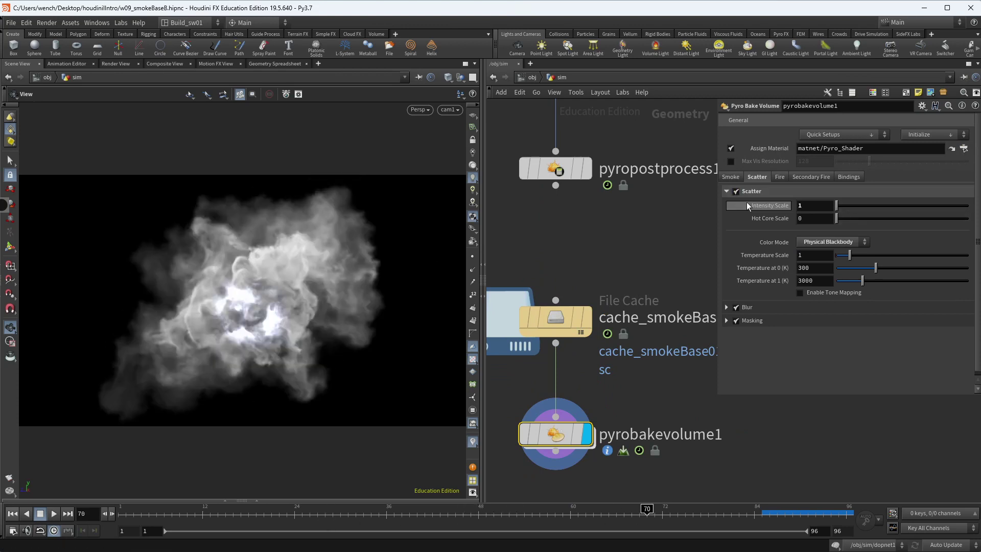
click(738, 307)
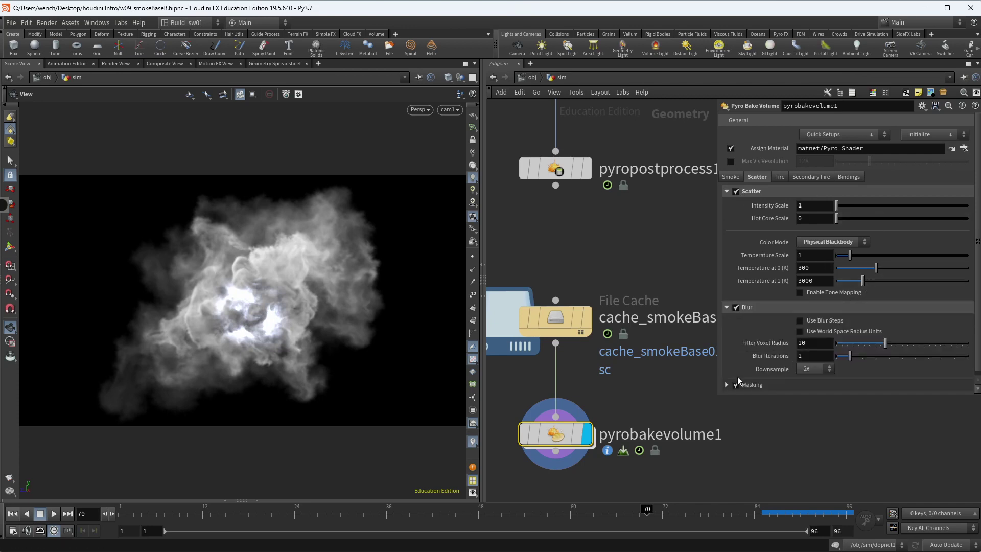
click(814, 321)
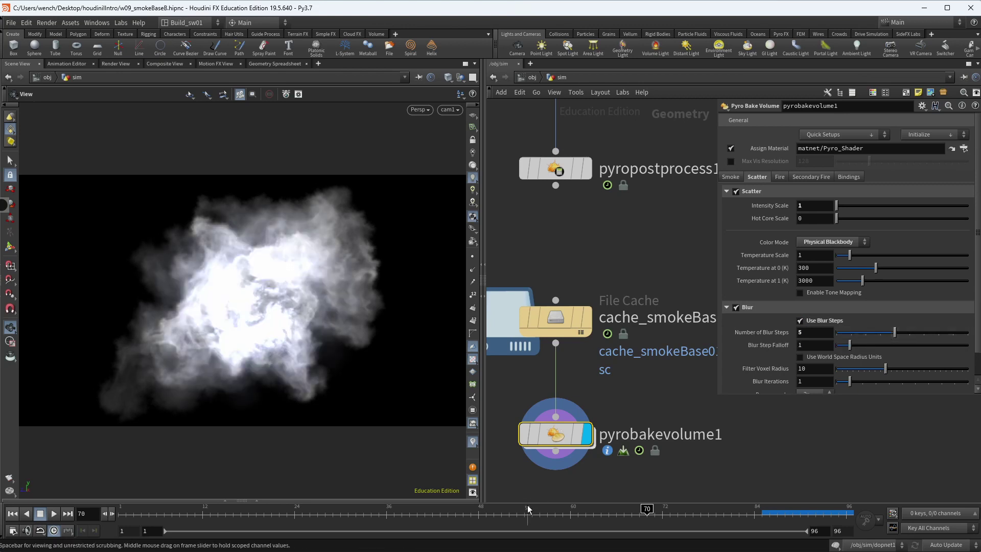
drag(615, 509, 727, 509)
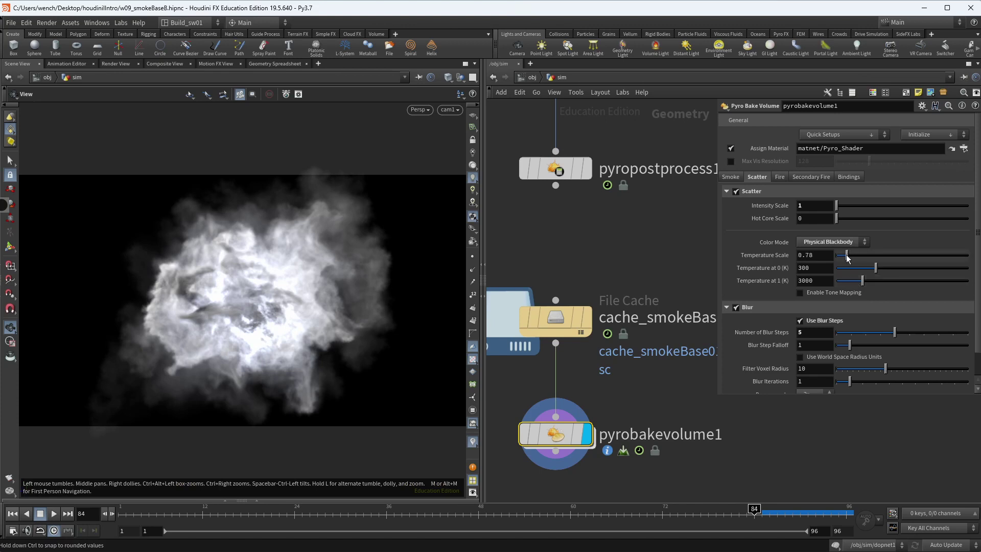
- Tune the scatter Temperature Scale to 0.82, comparing the glow at early and late frames
drag(845, 258, 842, 258)
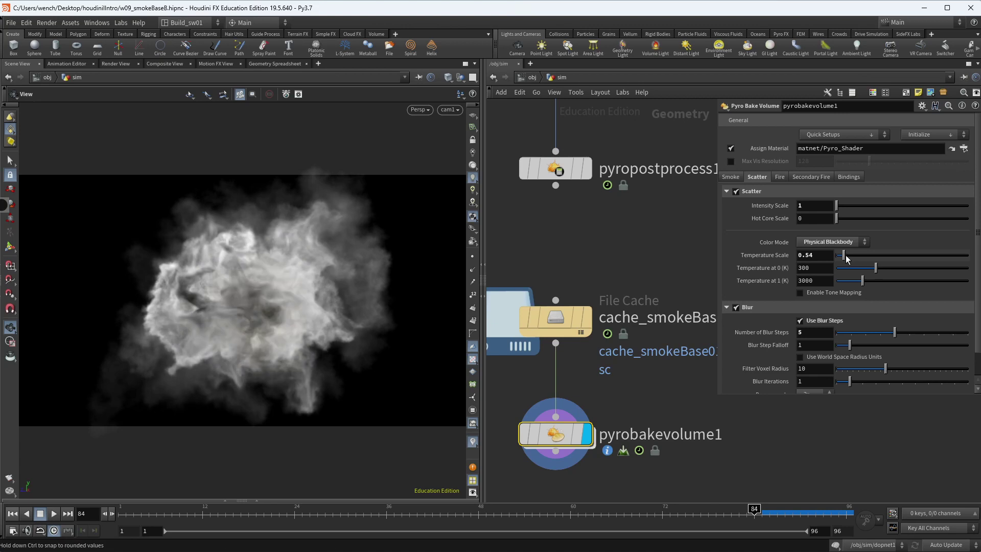
click(340, 512)
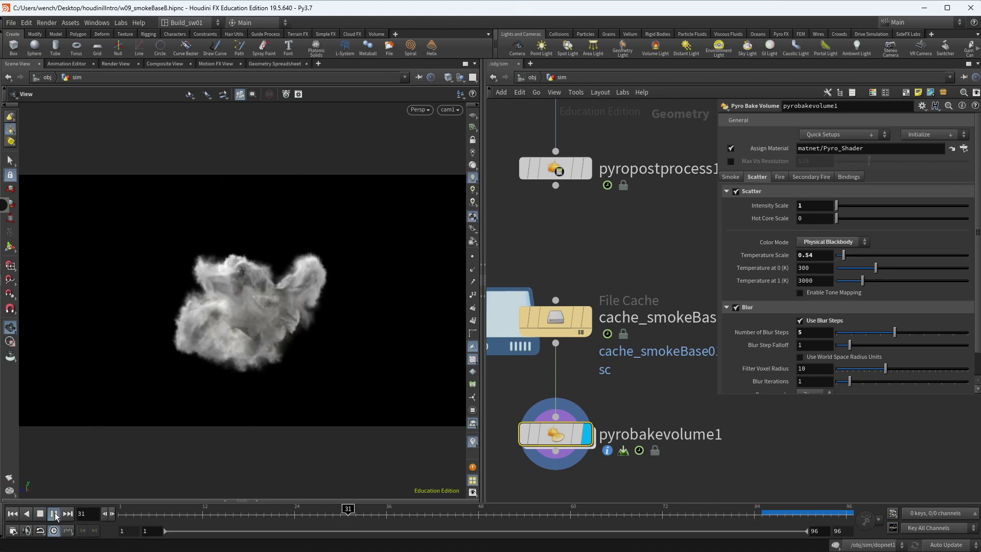
drag(159, 512, 294, 512)
drag(852, 260, 848, 260)
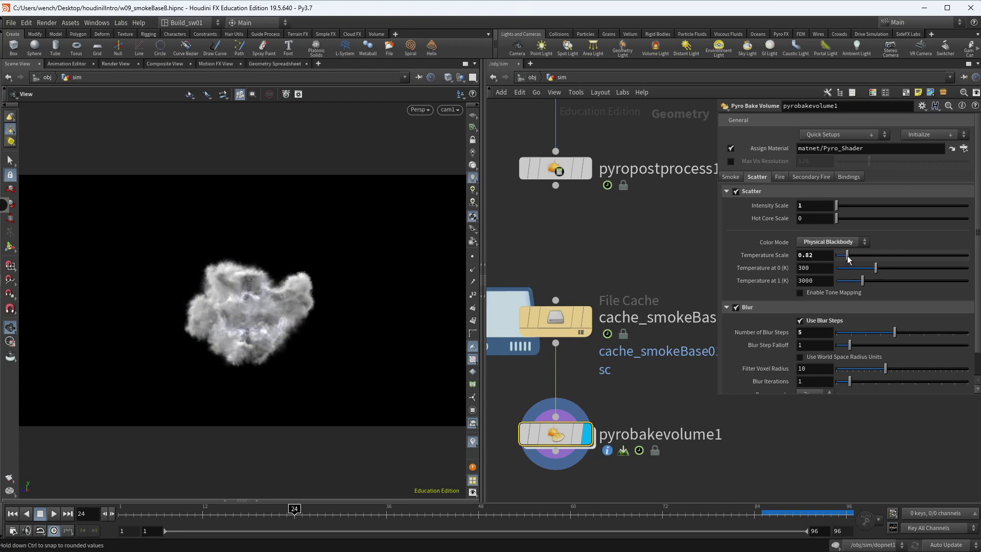
- Enlarge the parameter area and review the scatter glow through playback and at frames 36, 61 and 72
click(57, 513)
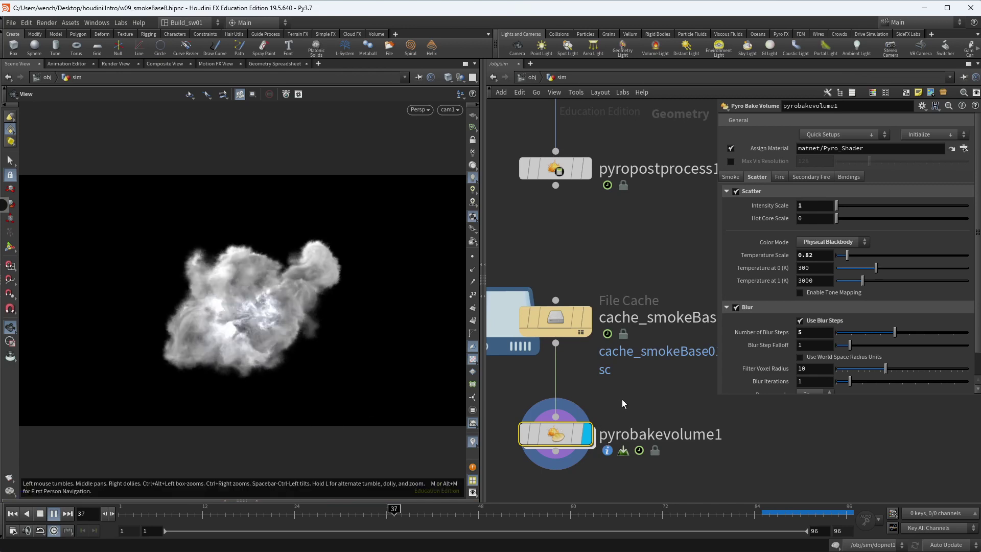
drag(405, 523, 386, 517)
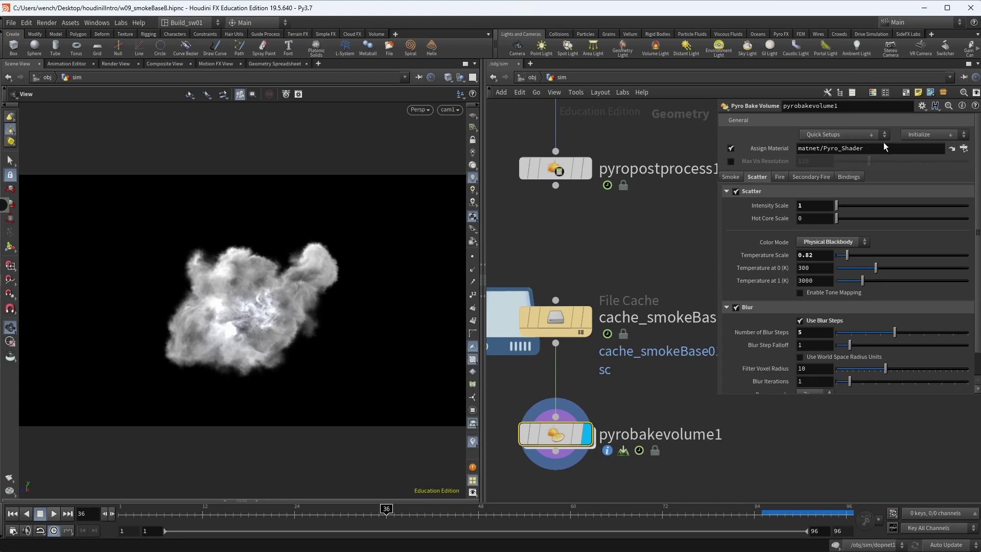
drag(766, 398, 766, 444)
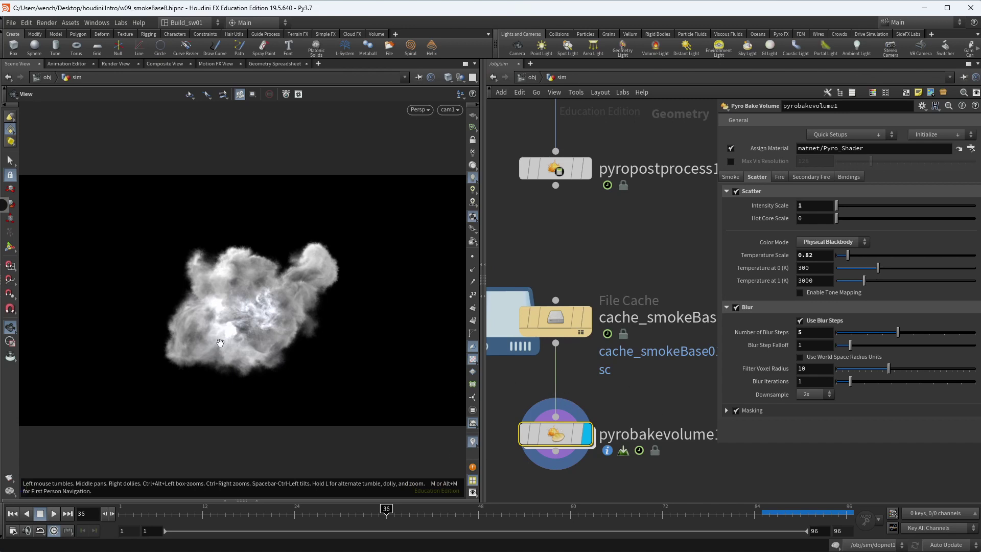
click(481, 516)
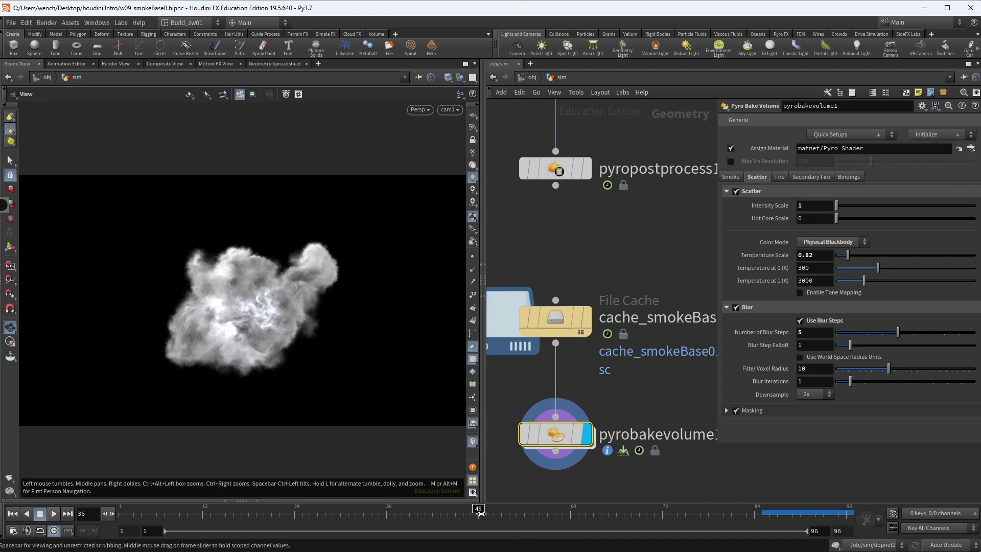
click(578, 514)
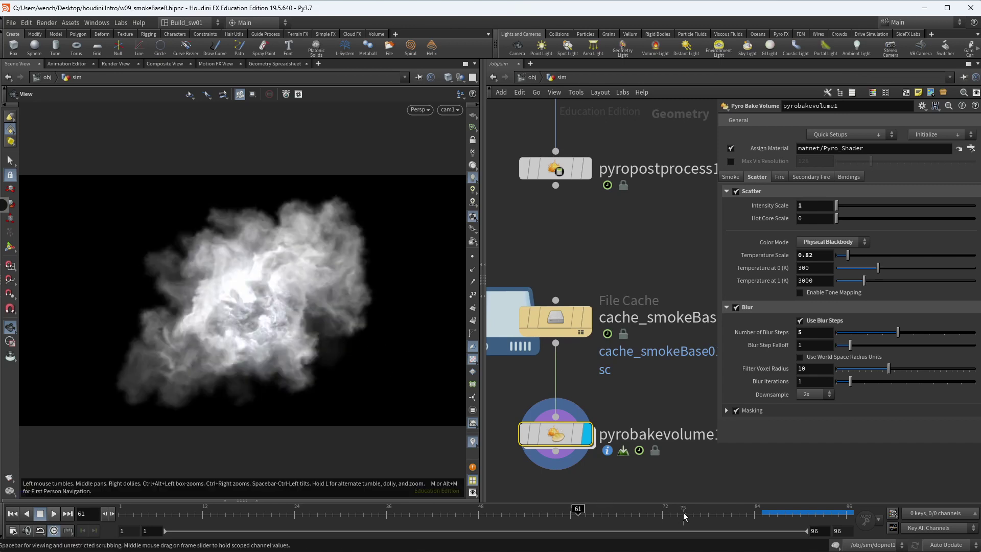
click(662, 512)
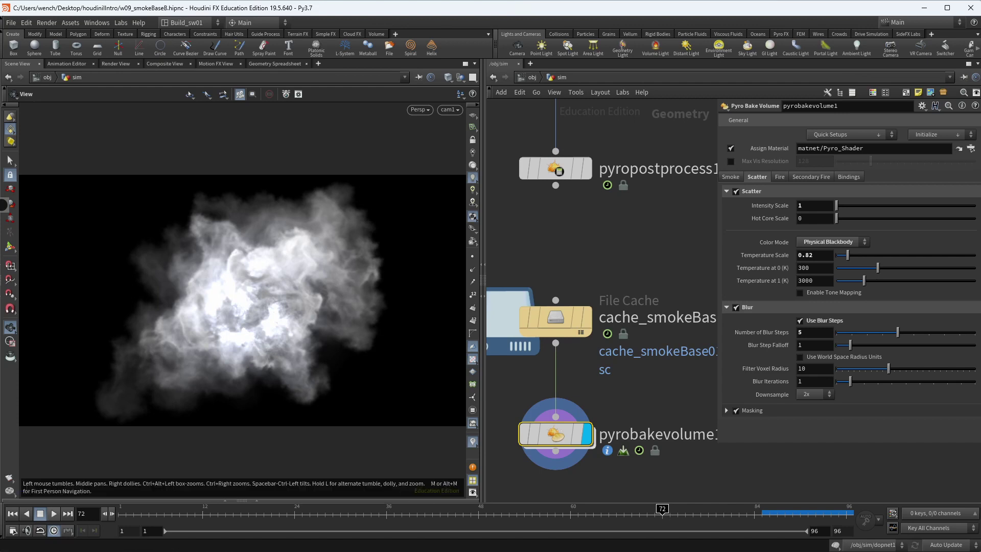
- Flipbook frames 1 to 96 of the camera view, review the explosion in MPlay, and close the player
click(12, 491)
key(Return)
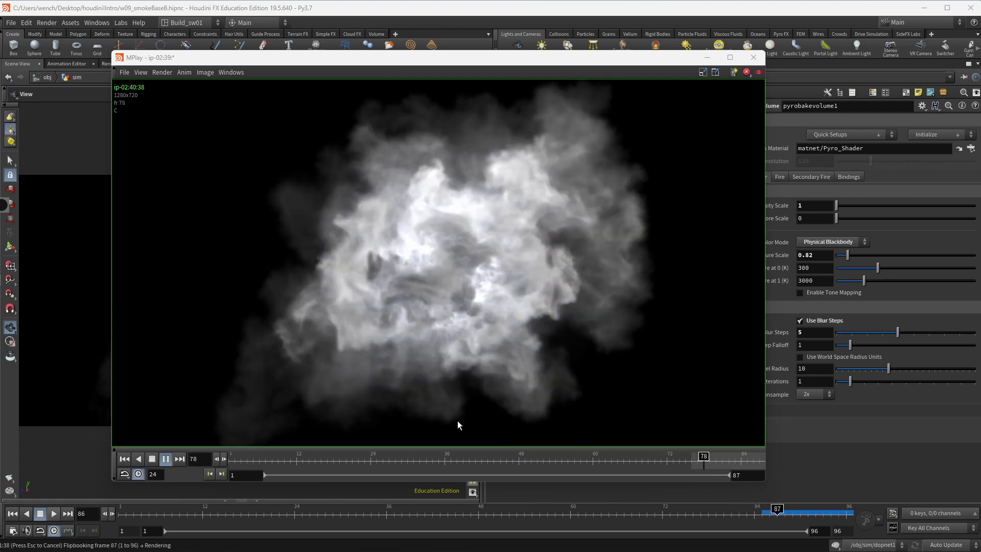
mouse_move(358, 458)
mouse_down()
mouse_move(597, 457)
mouse_move(583, 456)
mouse_up()
click(543, 457)
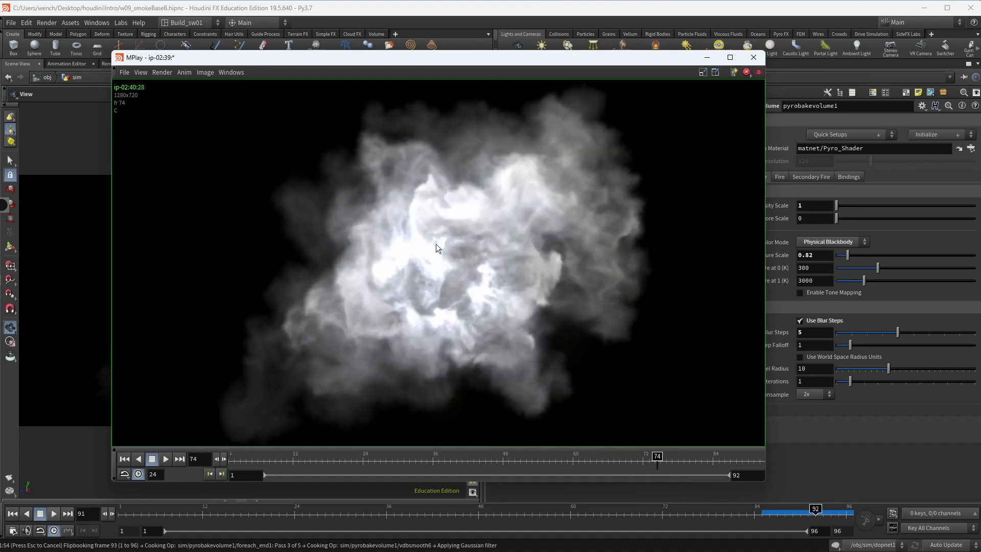
click(165, 459)
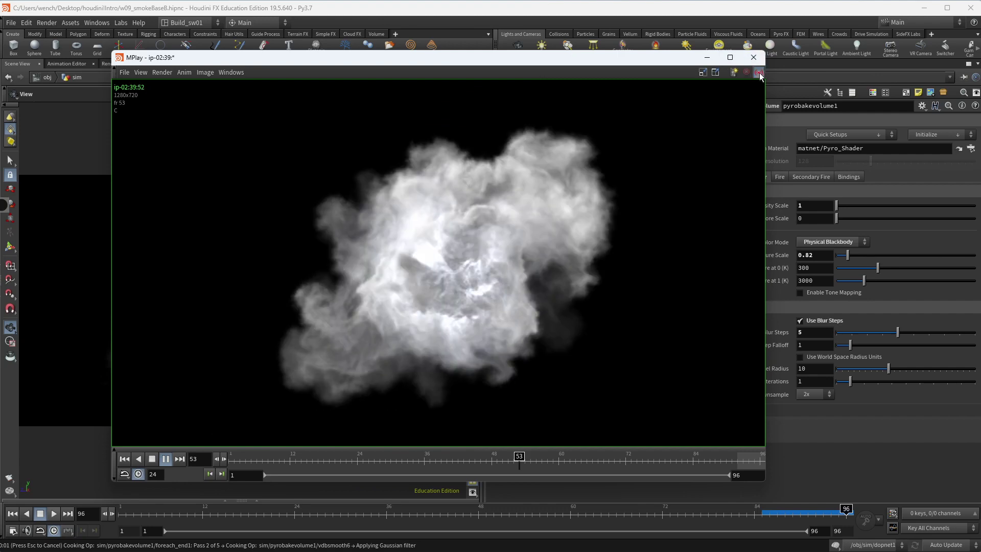
click(753, 57)
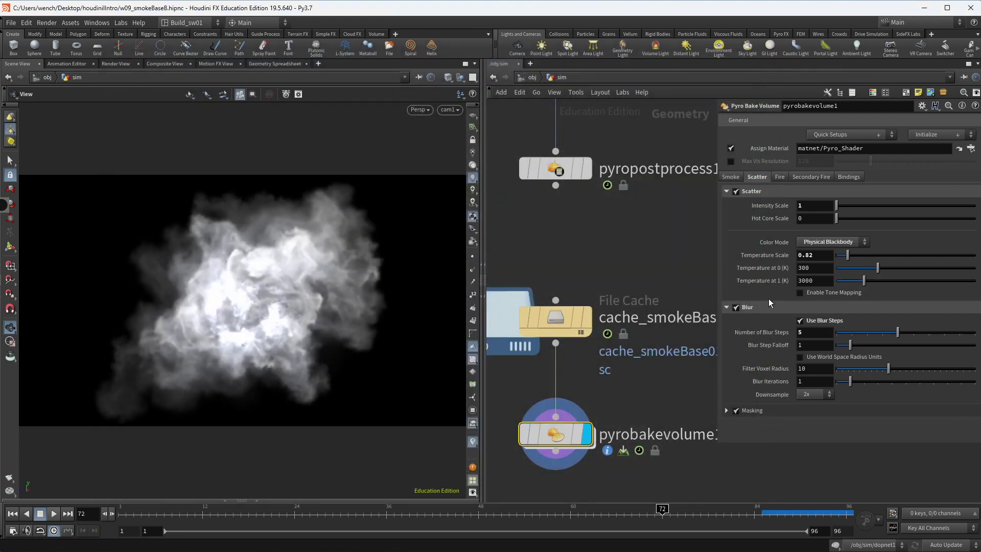
- Turn off pyrobakevolume1's scatter shading and turn on its fire shading
click(736, 191)
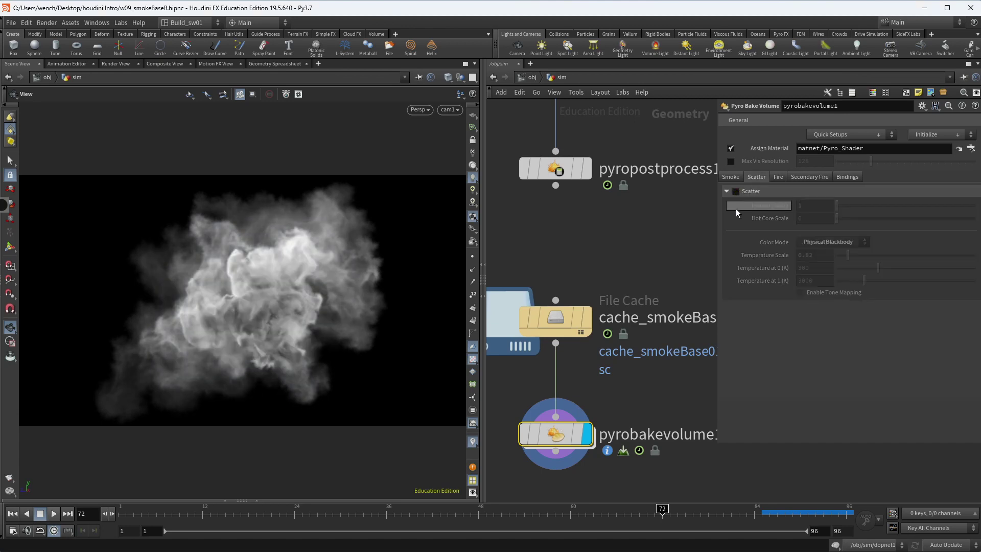
click(779, 177)
click(735, 191)
click(736, 191)
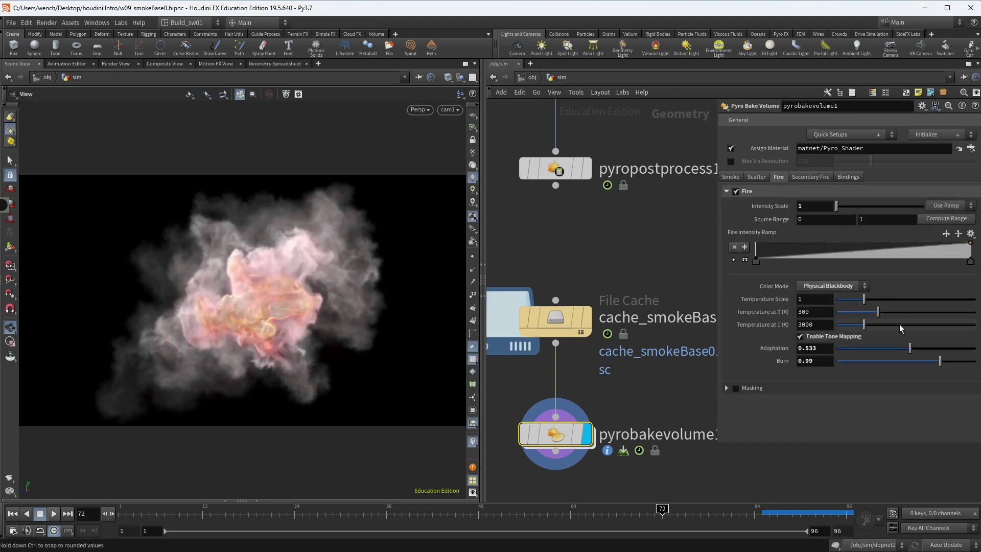
- Set the fire tone mapping Adaptation to 0.863, and switch the fire Color Mode to Color Ramp
drag(957, 352, 905, 349)
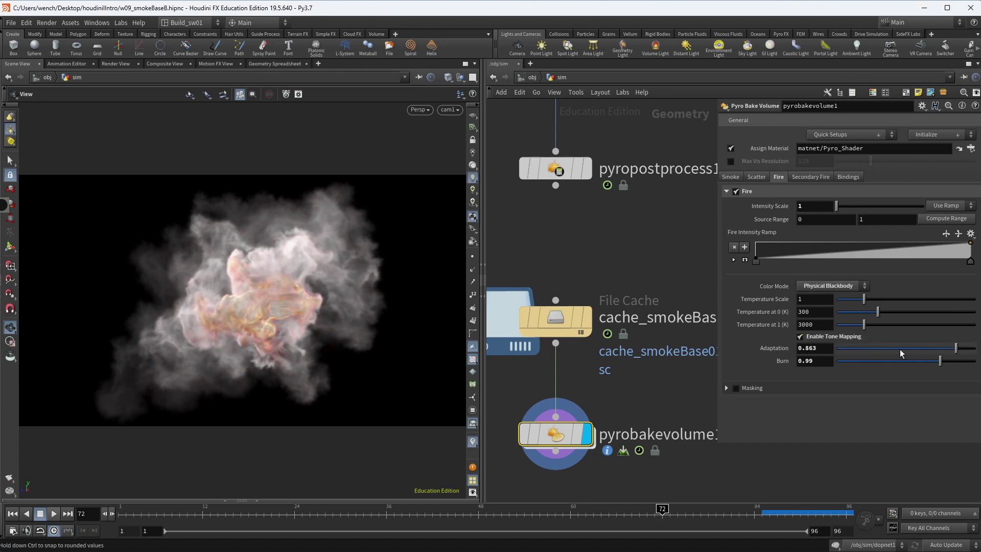
click(831, 286)
click(816, 296)
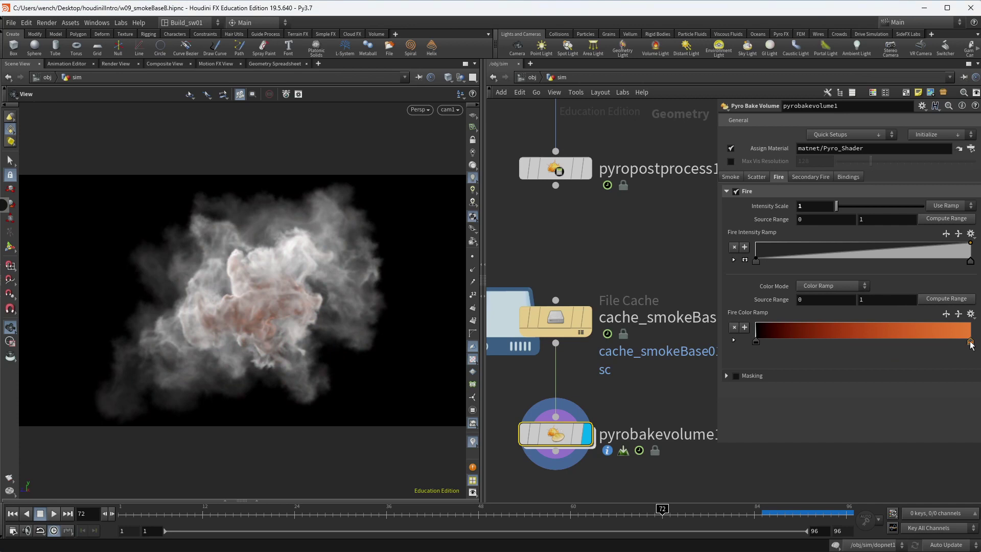
- Recolour the end point of the Fire Color Ramp to a pale blue of about R 0.44, G 0.72, B 1
double_click(971, 342)
drag(931, 236, 613, 213)
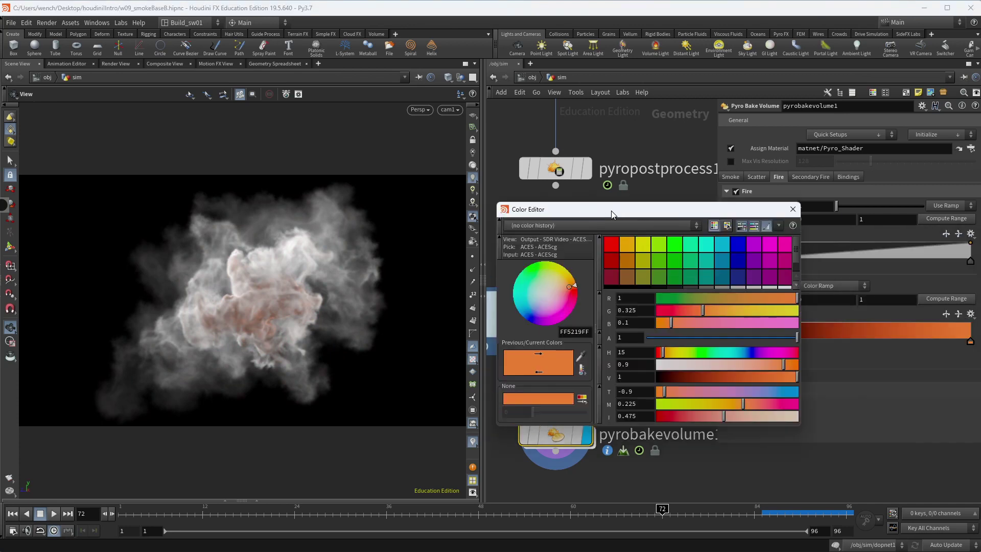
click(694, 271)
click(627, 245)
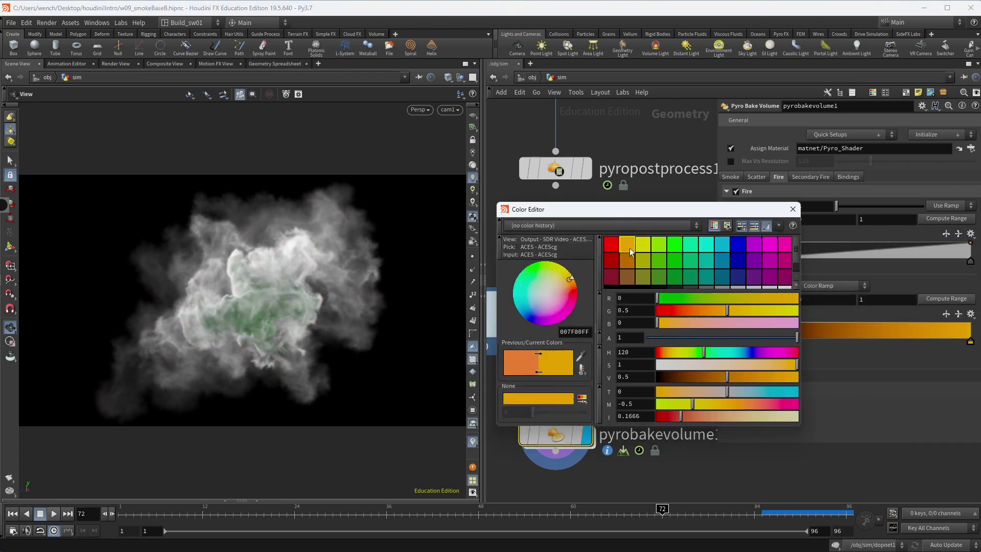
click(745, 248)
click(722, 249)
click(705, 249)
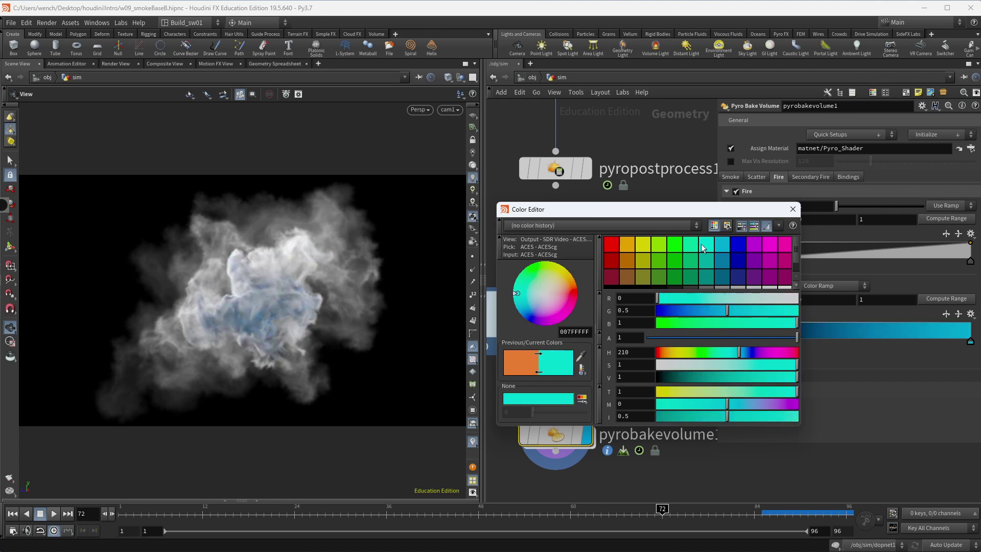
click(705, 261)
click(707, 248)
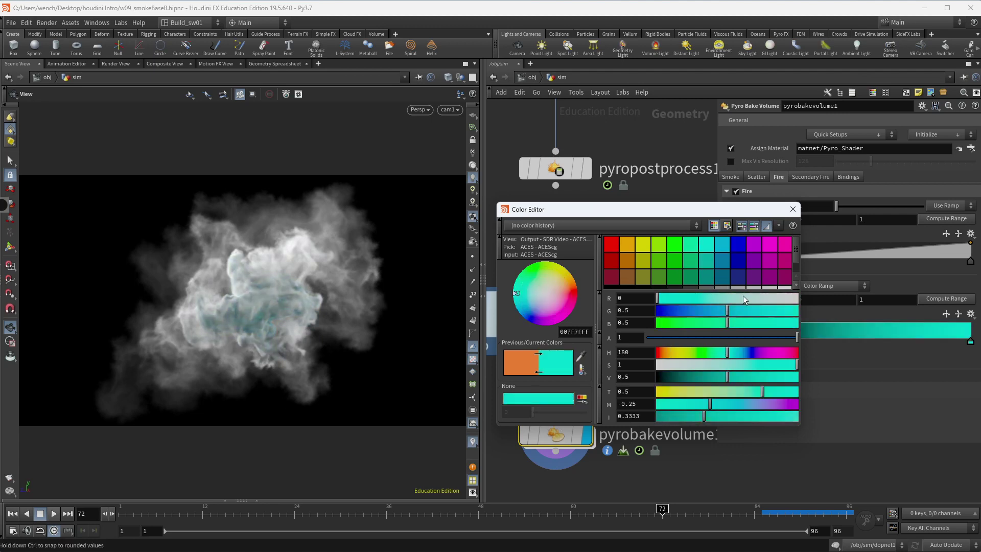
click(722, 260)
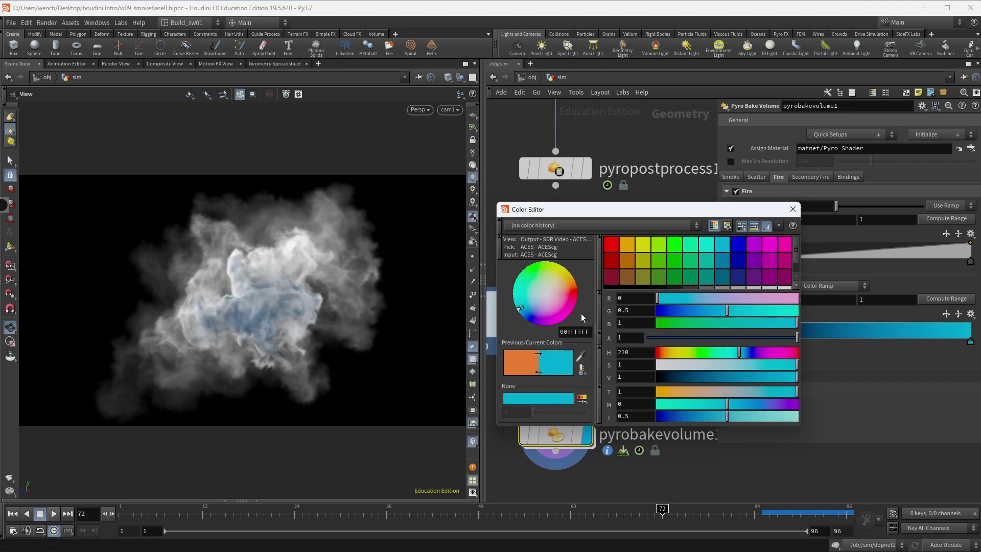
click(537, 296)
drag(521, 302, 532, 301)
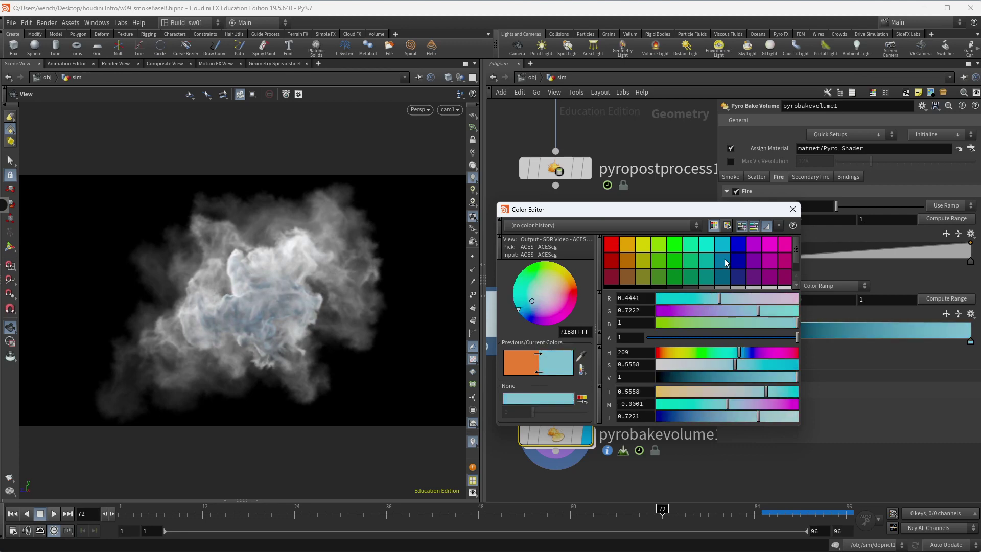
click(792, 209)
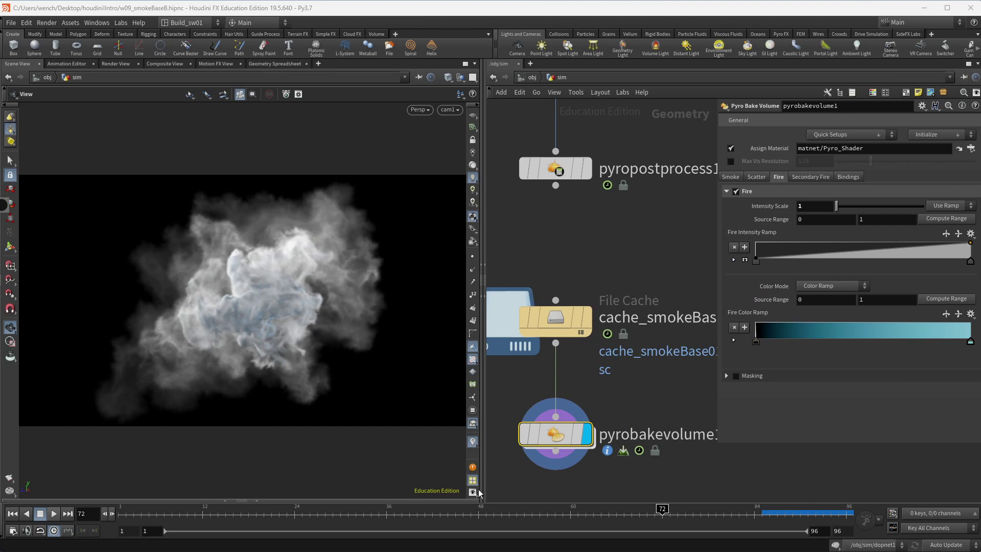
- Scrub to frame 66 and raise the fire Intensity Scale to 7
drag(437, 512, 450, 513)
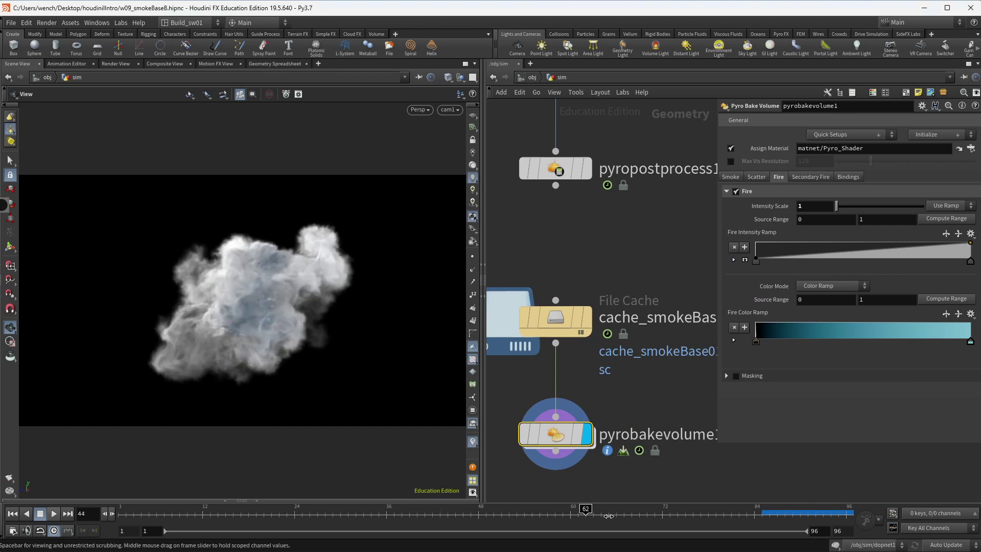
drag(608, 516, 616, 513)
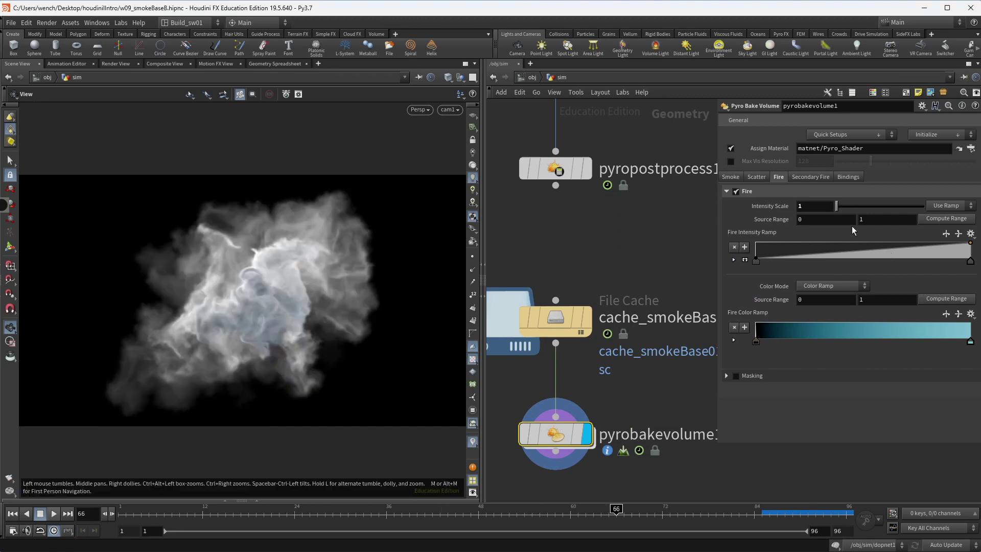
click(843, 206)
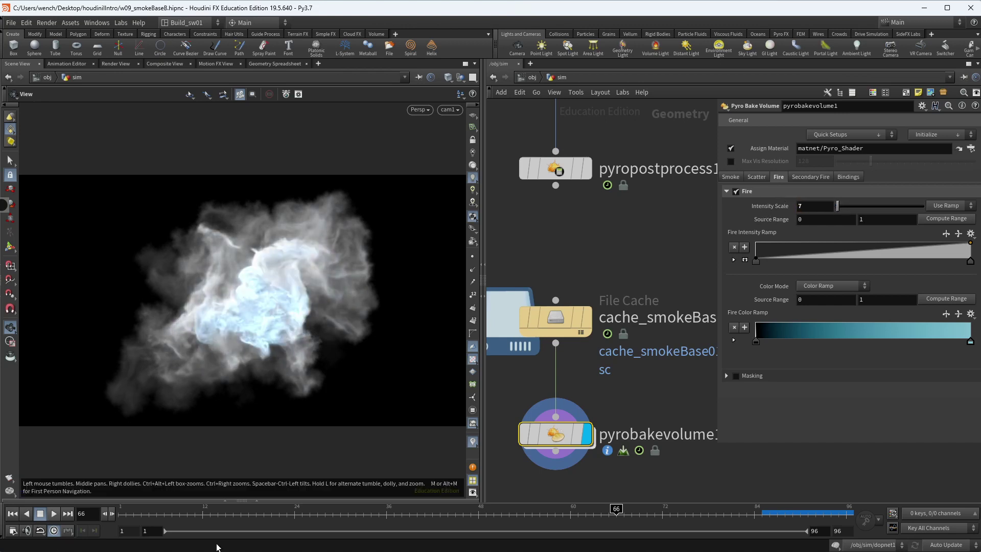
- Review the blue fire across the timeline, including frames 48, 72 and 79, and stop at frame 85
click(266, 512)
mouse_move(325, 512)
mouse_down()
mouse_move(807, 518)
mouse_move(778, 518)
mouse_up()
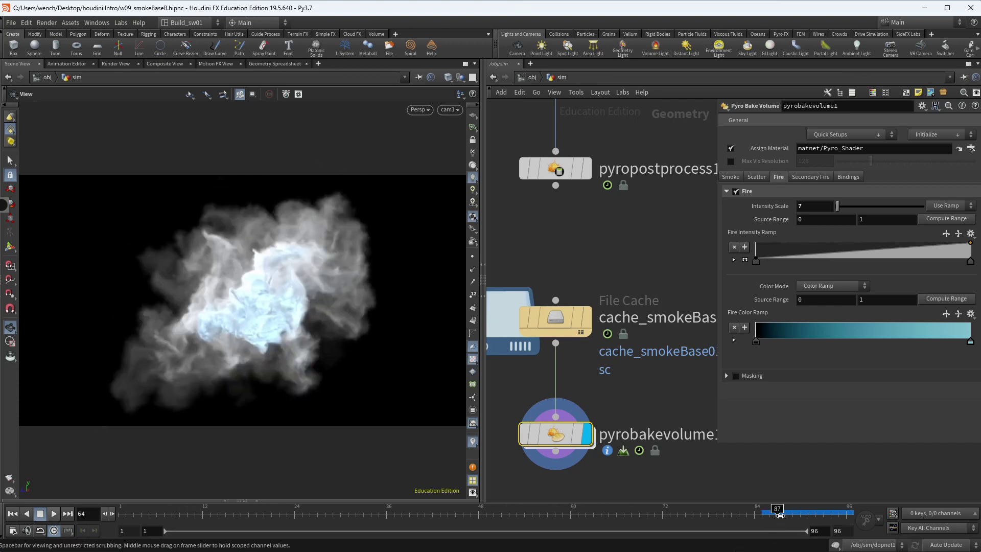
click(721, 513)
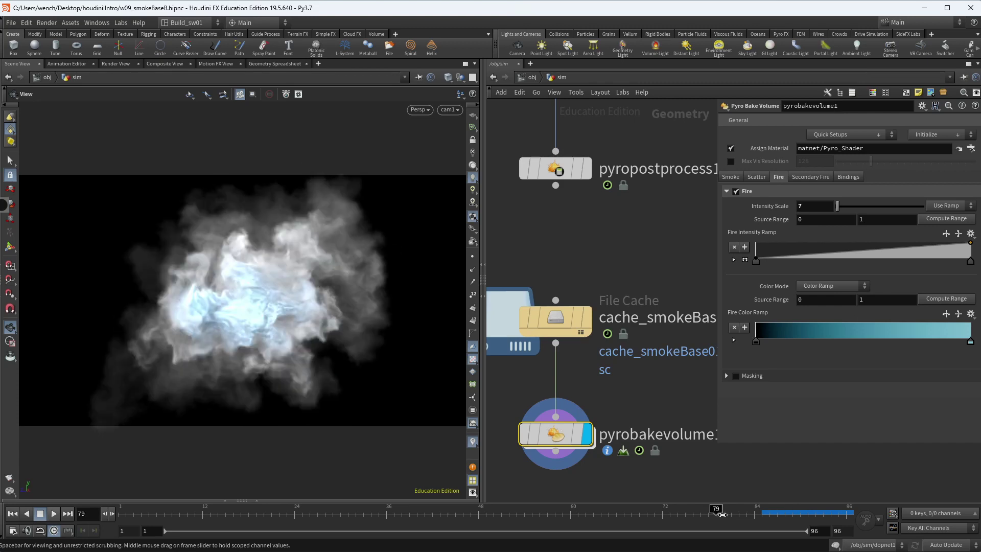
drag(650, 518, 664, 513)
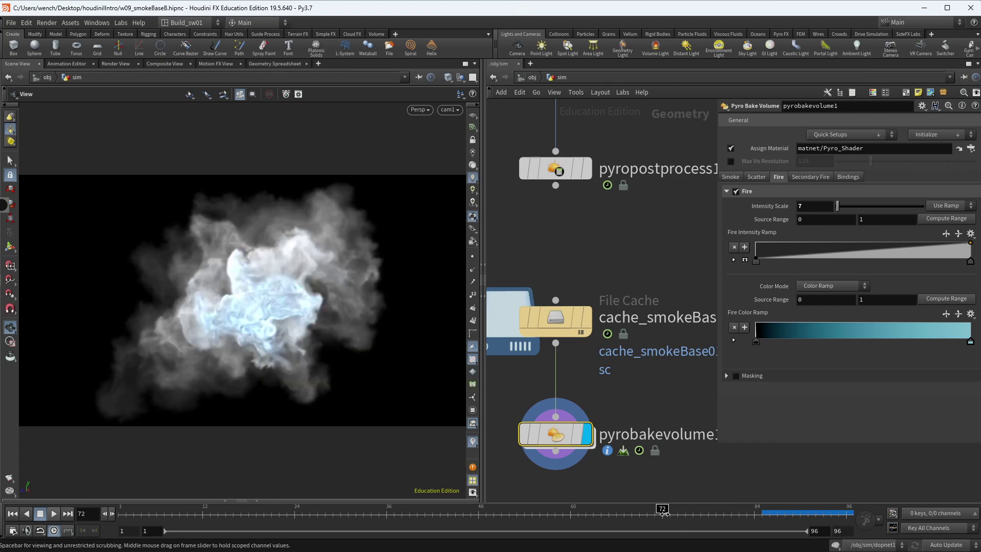
click(572, 519)
click(479, 515)
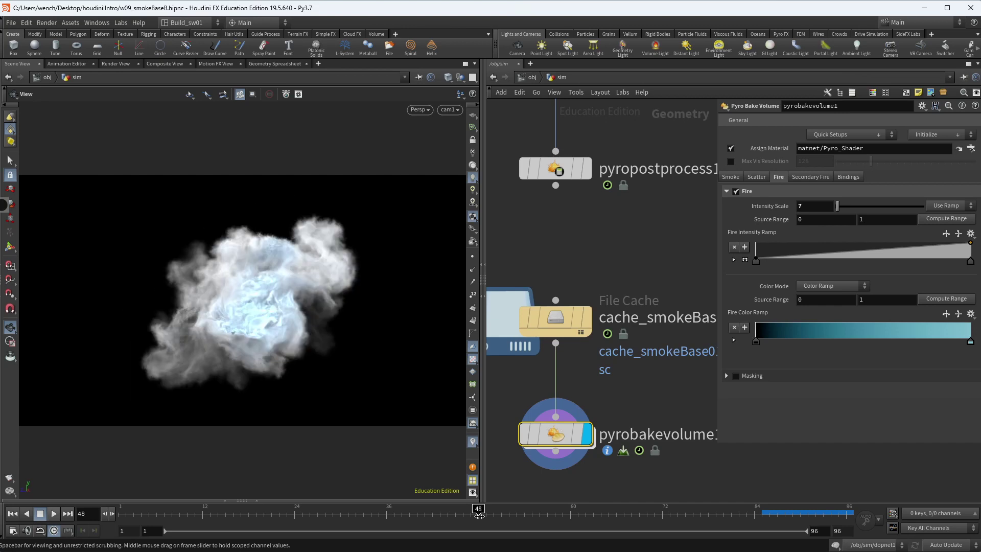
click(575, 517)
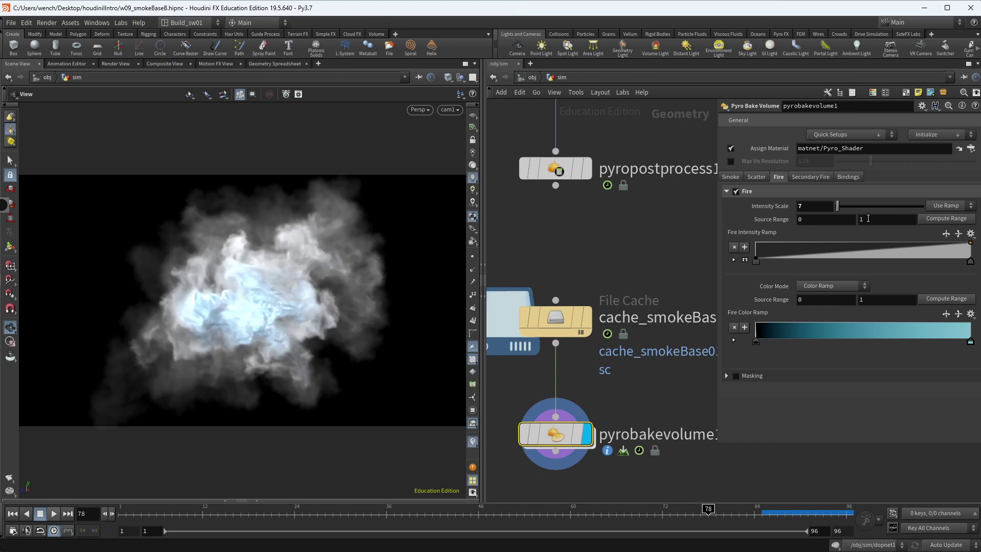
click(760, 511)
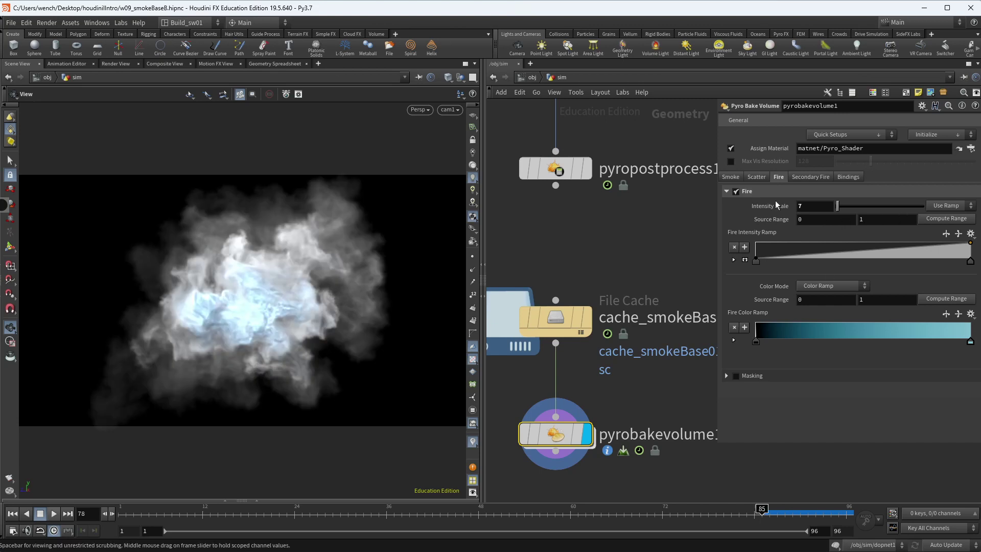
- Set the minimum of the fire intensity Source Range to 0.5
middle_drag(807, 221, 831, 218)
click(831, 219)
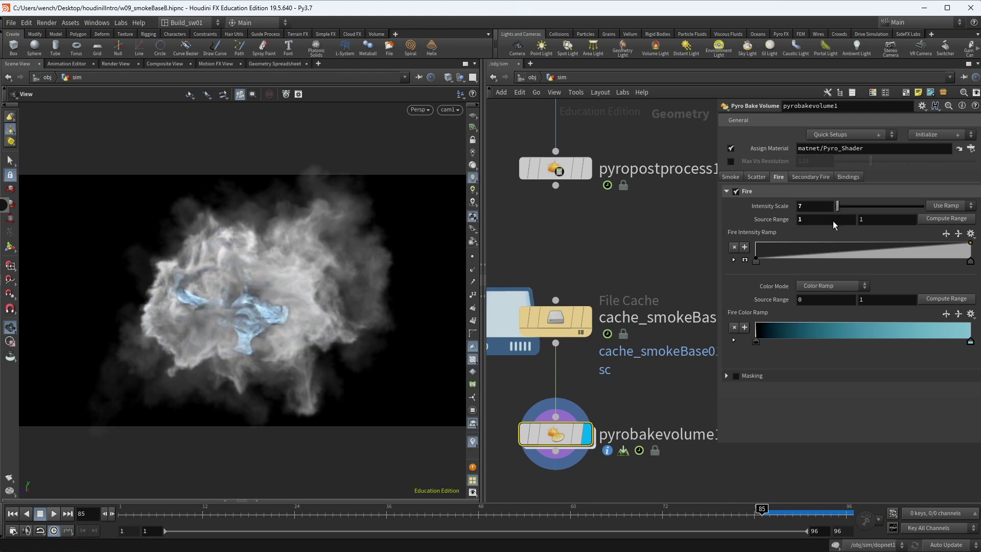
key(BackSpace)
text(.5)
click(880, 221)
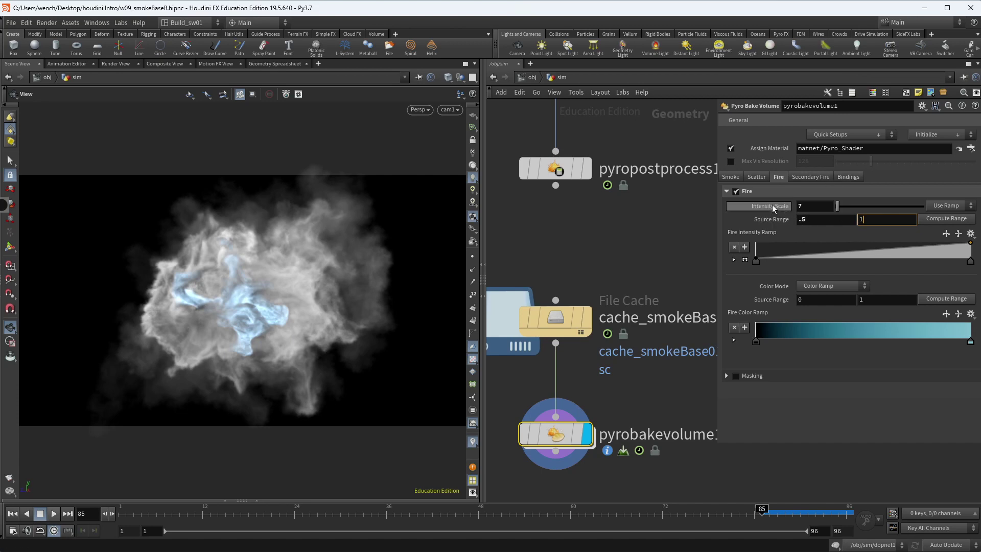
- Check pyrobakevolume1's volume bindings and the cache_smokeBase01 node, then return to the bake volume's fire settings
click(847, 176)
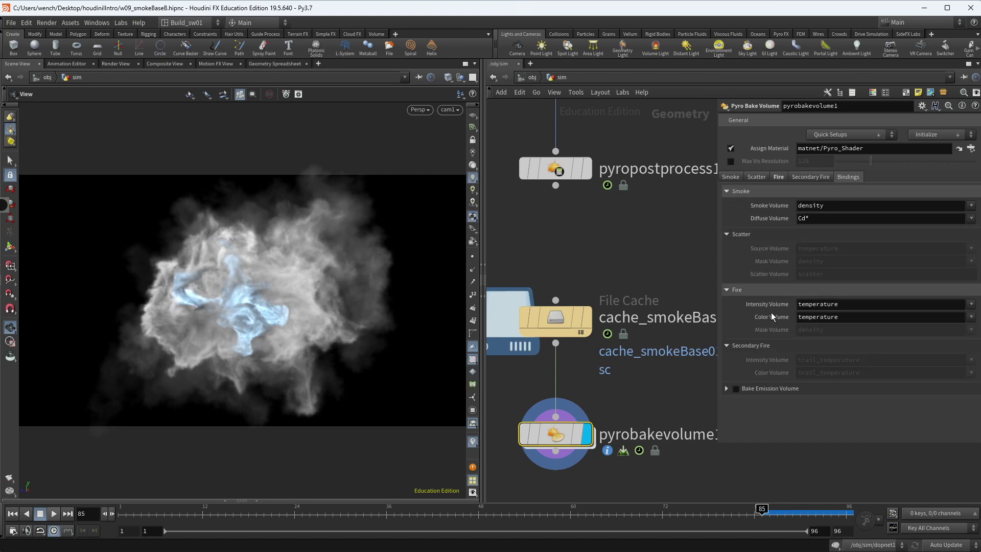
click(809, 176)
click(777, 177)
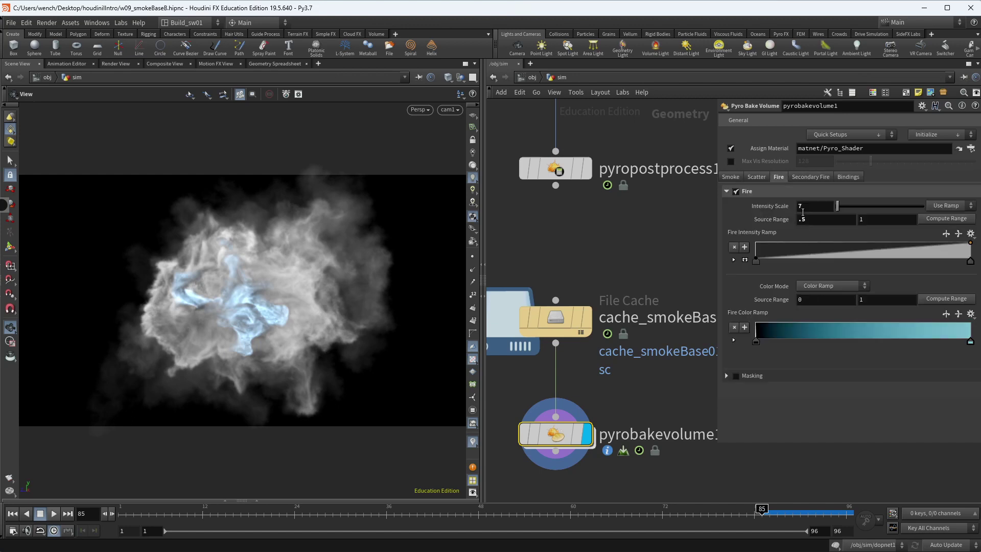
click(567, 324)
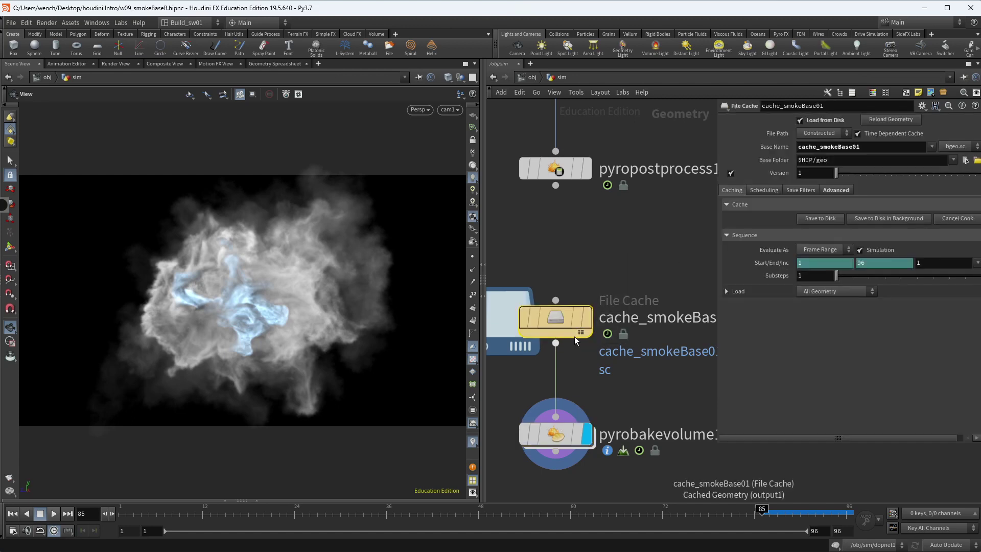
middle_click(570, 327)
scroll(632, 388, down, 1)
click(587, 421)
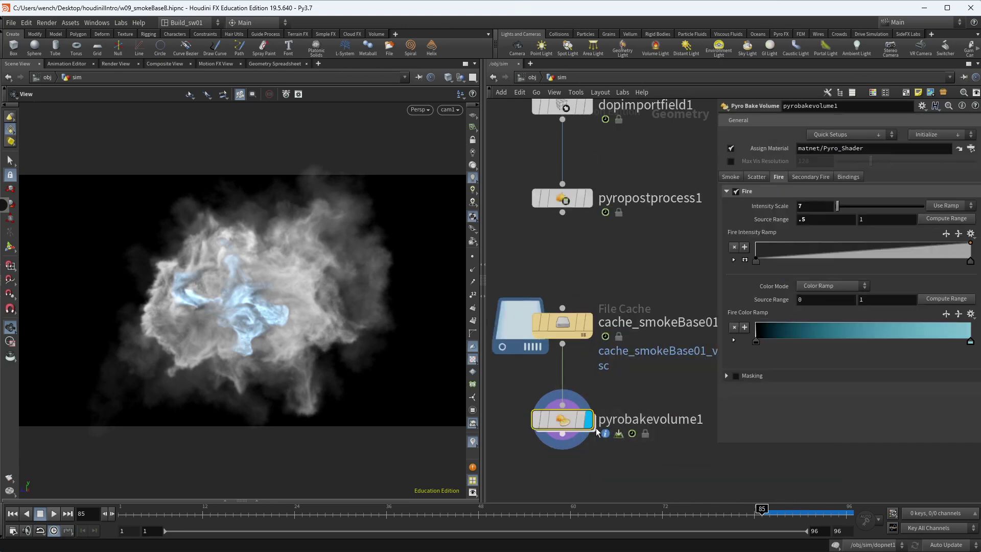
- Keep the fire Source Range minimum at 0.5 and add a low point about three quarters along the Fire Intensity Ramp
click(806, 220)
text(.5)
mouse_move(823, 221)
mouse_down()
mouse_move(798, 221)
mouse_move(807, 217)
mouse_up()
click(813, 223)
click(879, 222)
drag(872, 255, 927, 264)
click(678, 513)
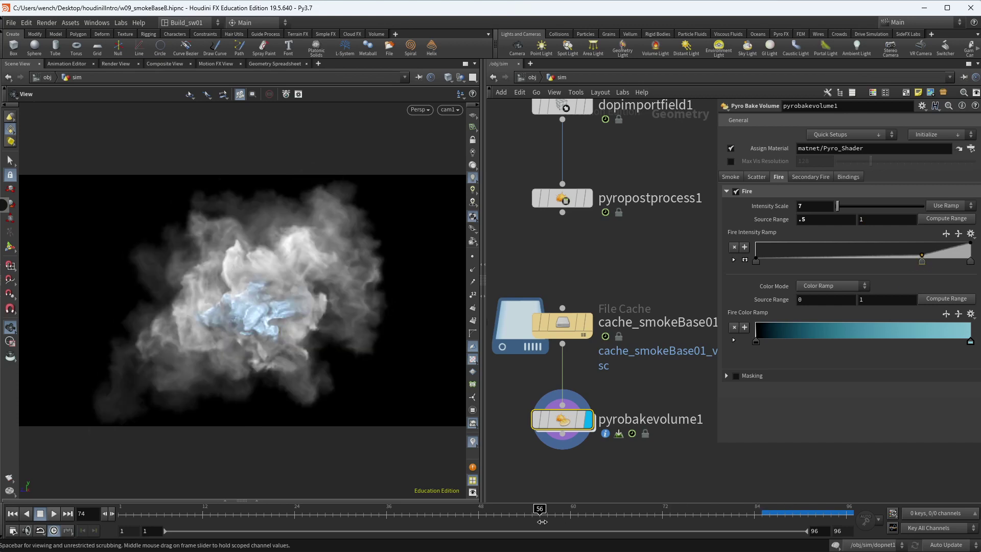
mouse_move(542, 521)
mouse_down()
mouse_move(278, 521)
mouse_move(555, 522)
mouse_up()
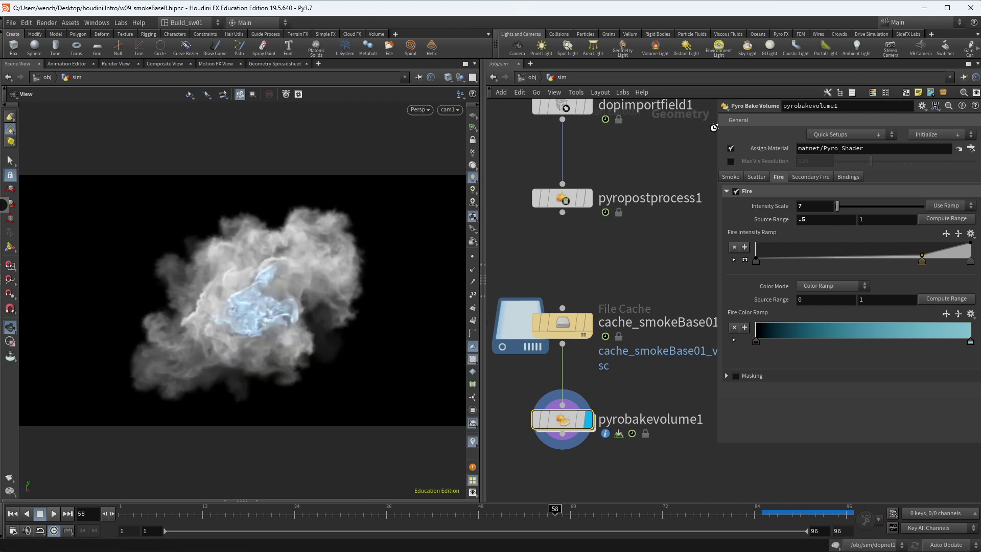
- Turn off pyrobakevolume1's fire shading, turn its scatter shading back on, and widen the parameter area
click(736, 191)
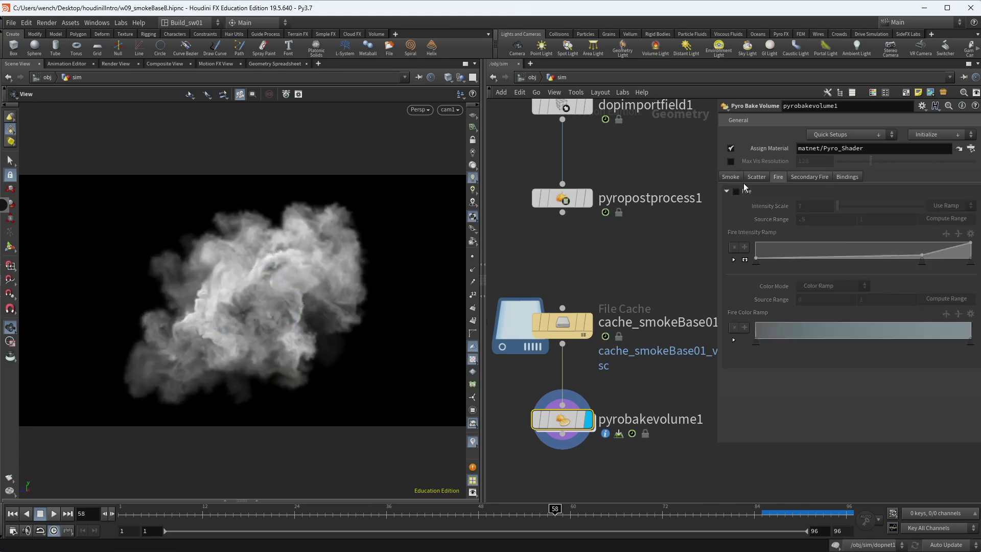
click(756, 177)
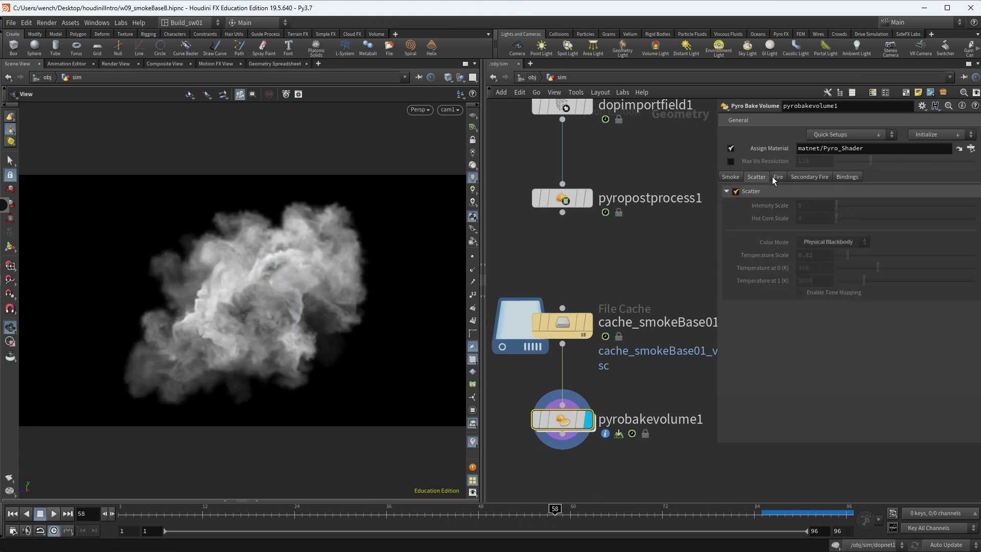
drag(718, 220, 695, 217)
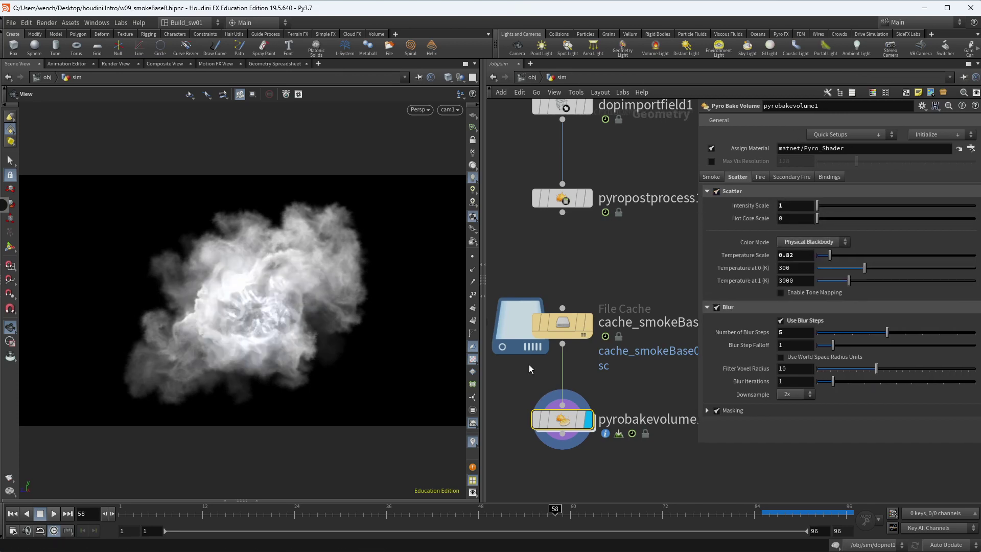
- Review the scatter glow at frames across the timeline, including 70 and 43, ending at frame 77
click(647, 510)
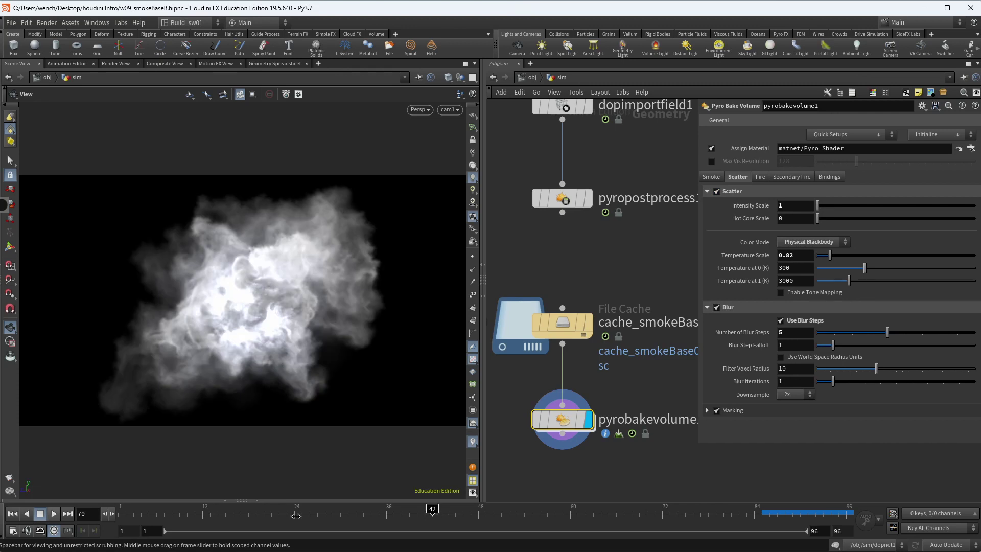
click(296, 515)
click(442, 515)
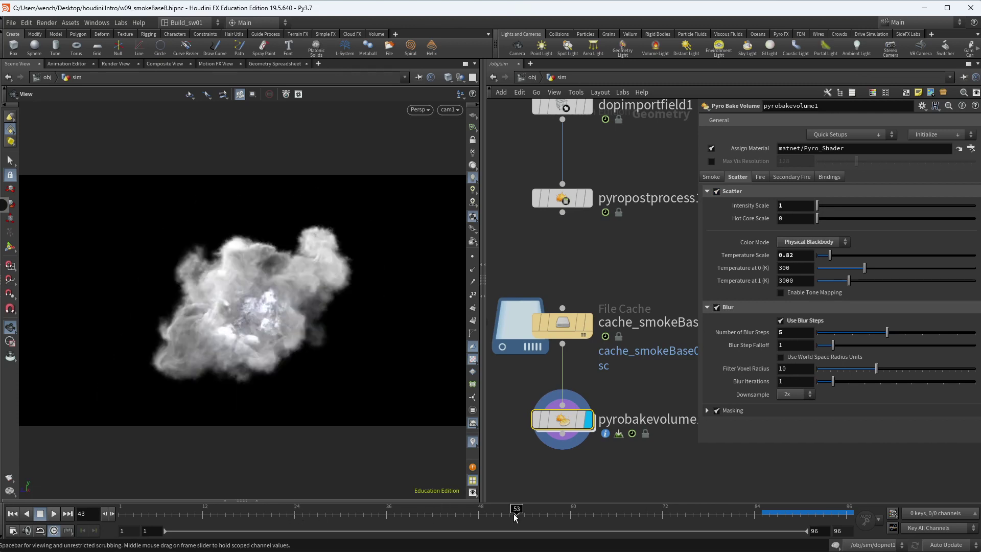
click(516, 515)
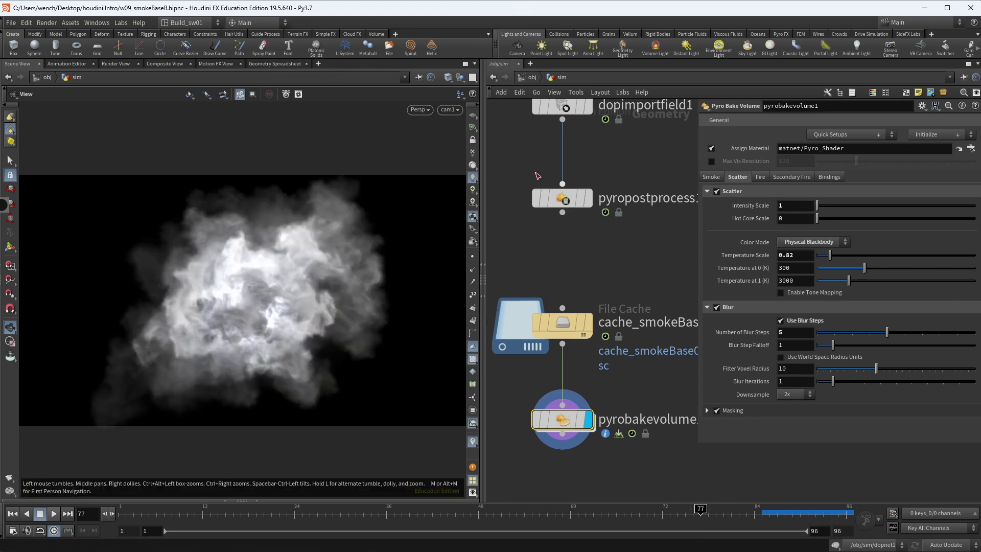
- Add a Null node below pyrobakevolume1, connect it to that node's output, and display it
scroll(556, 209, down, 1)
scroll(556, 221, down, 3)
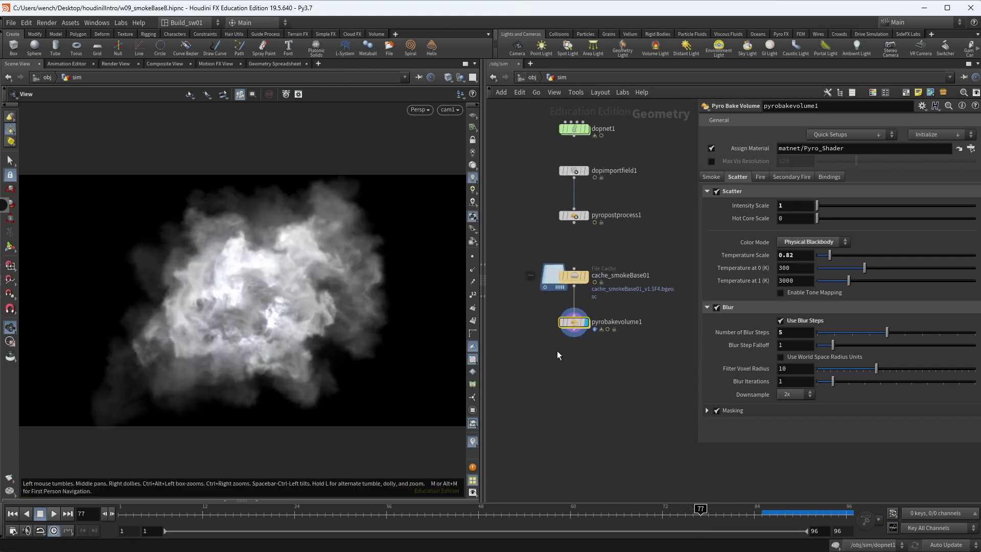
key(Tab)
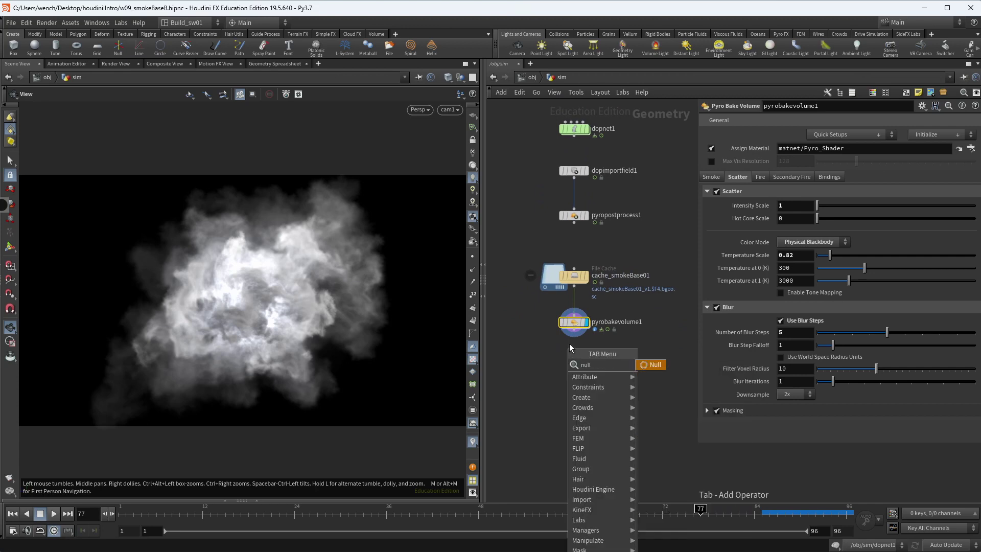
click(569, 344)
click(572, 353)
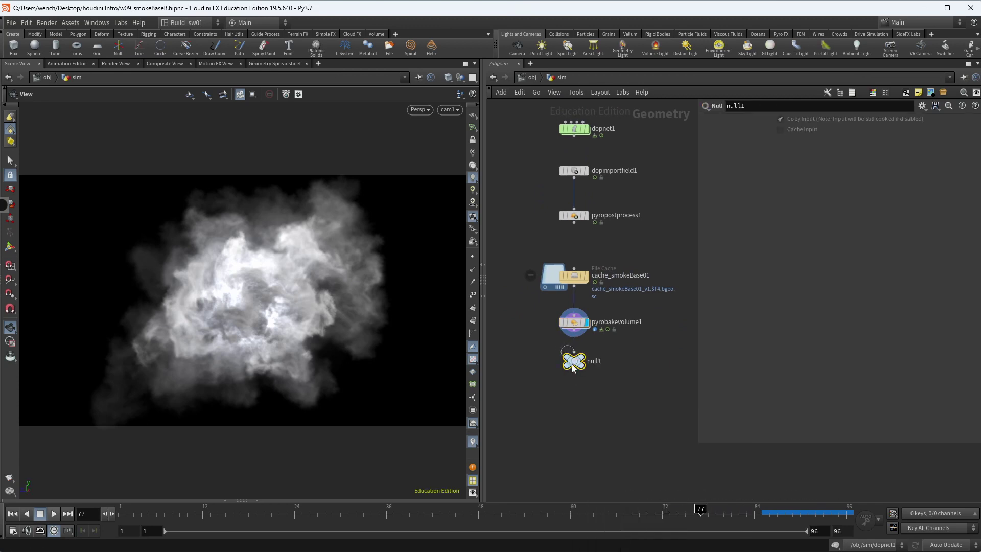
click(574, 337)
click(574, 352)
click(581, 359)
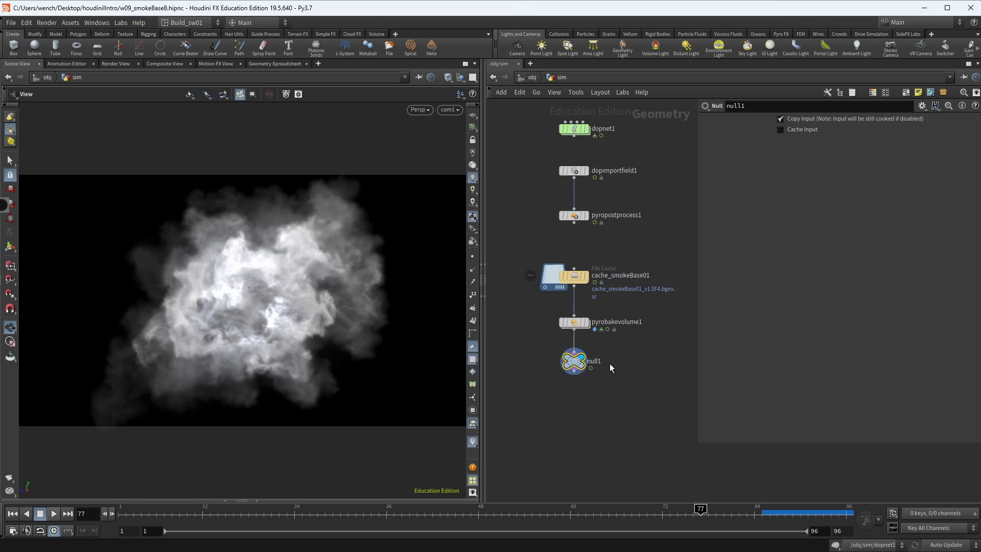
- Rename the new Null node to OUT_render
double_click(594, 361)
text(OUT_render)
key(Return)
- Turn off the render view's automatic updates, choose /obj/cam1 as its camera, and render frame 77
click(112, 66)
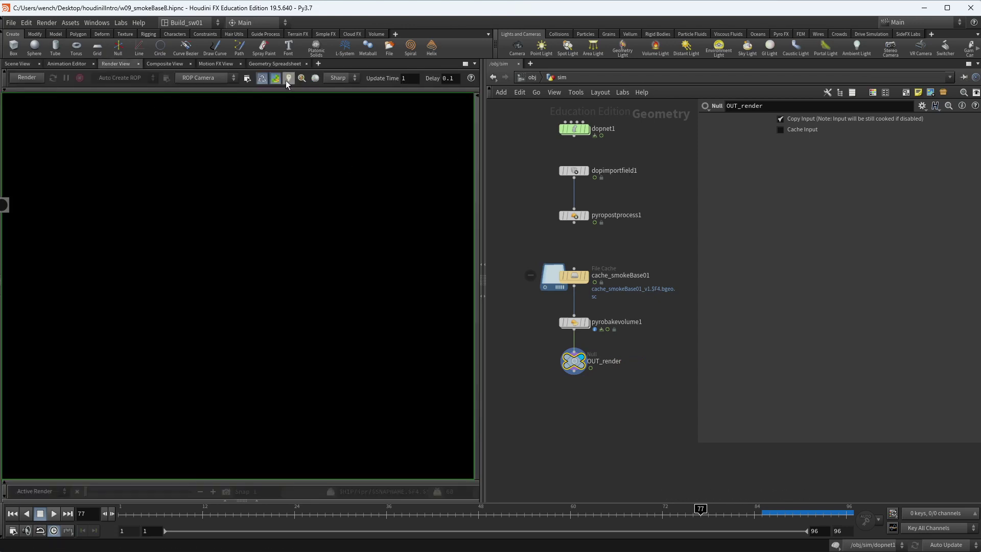
click(270, 80)
click(208, 78)
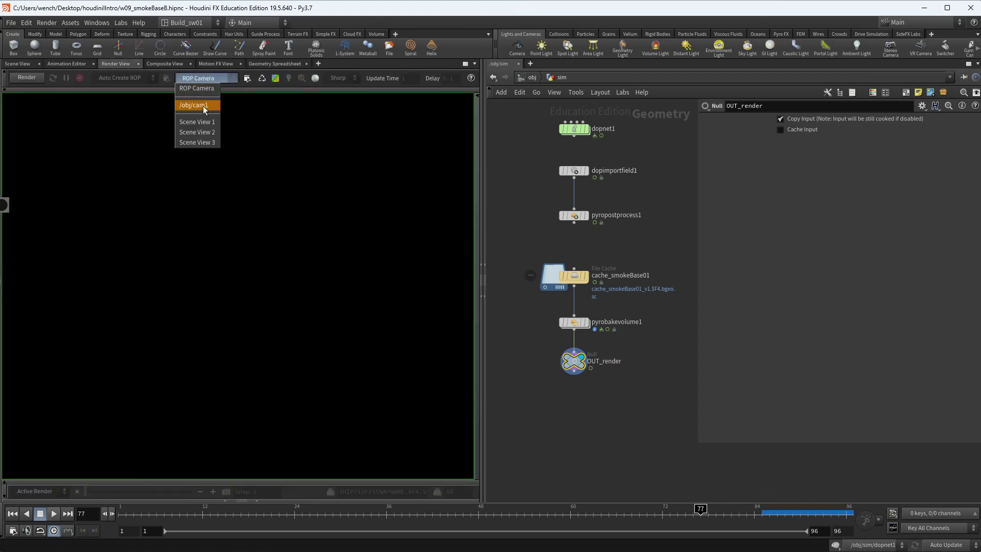
click(204, 106)
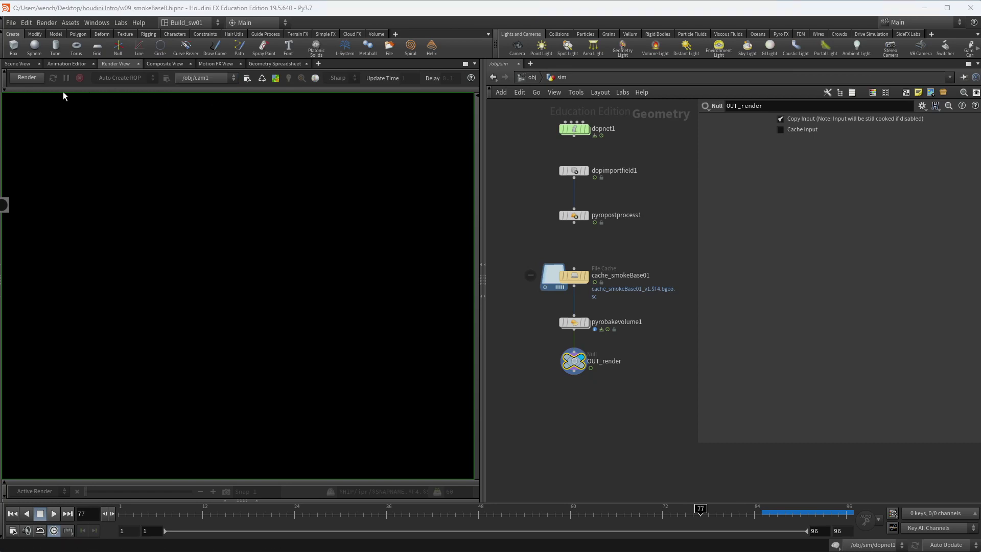
click(25, 78)
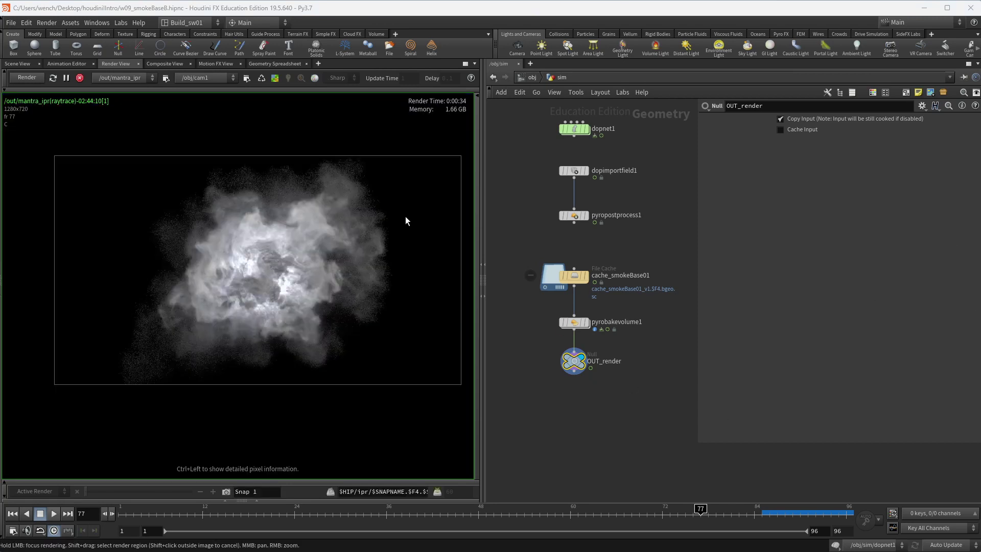
scroll(459, 108, up, 1)
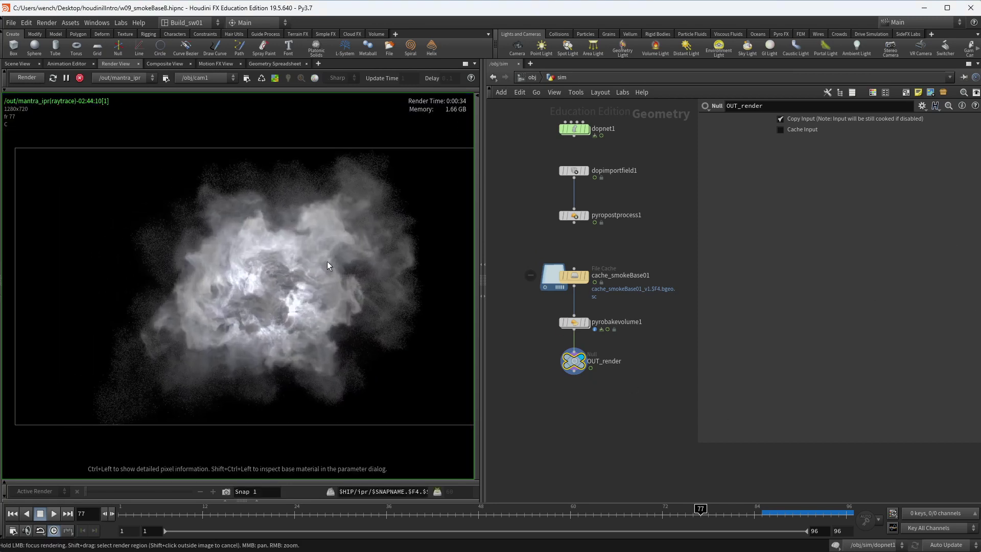
scroll(327, 261, up, 3)
scroll(301, 310, down, 3)
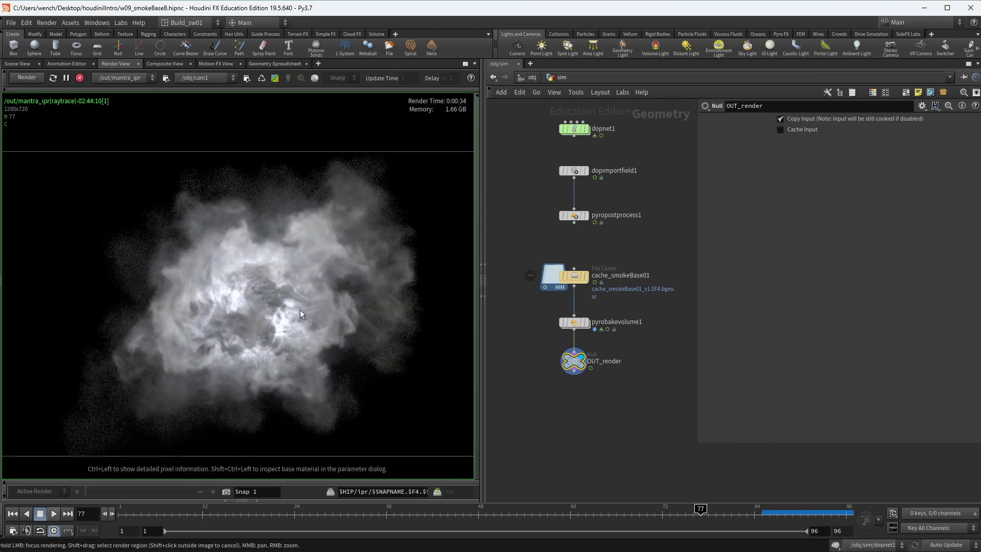
- Go to the out network, frame the mantra_ipr node, and show its rendering sampling settings
click(522, 78)
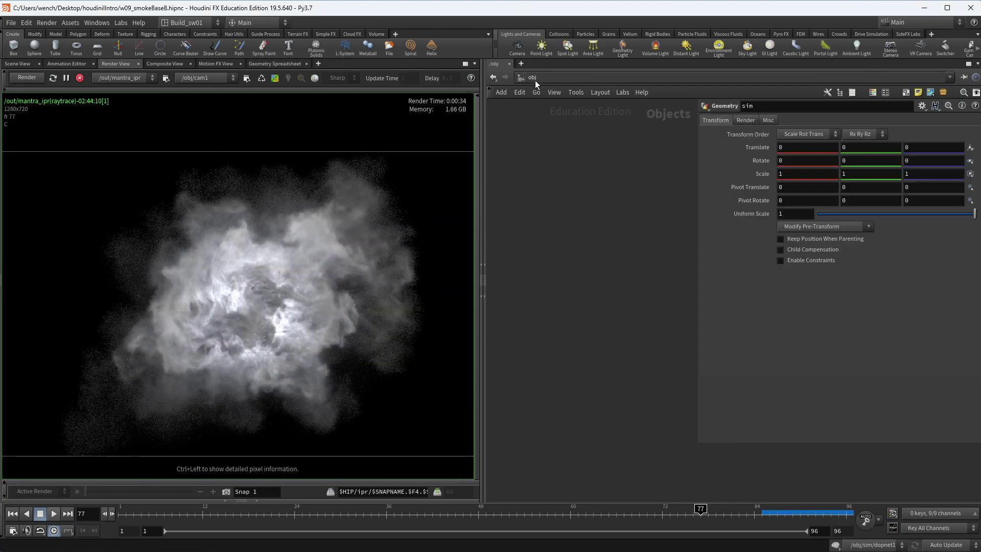
click(535, 80)
click(551, 138)
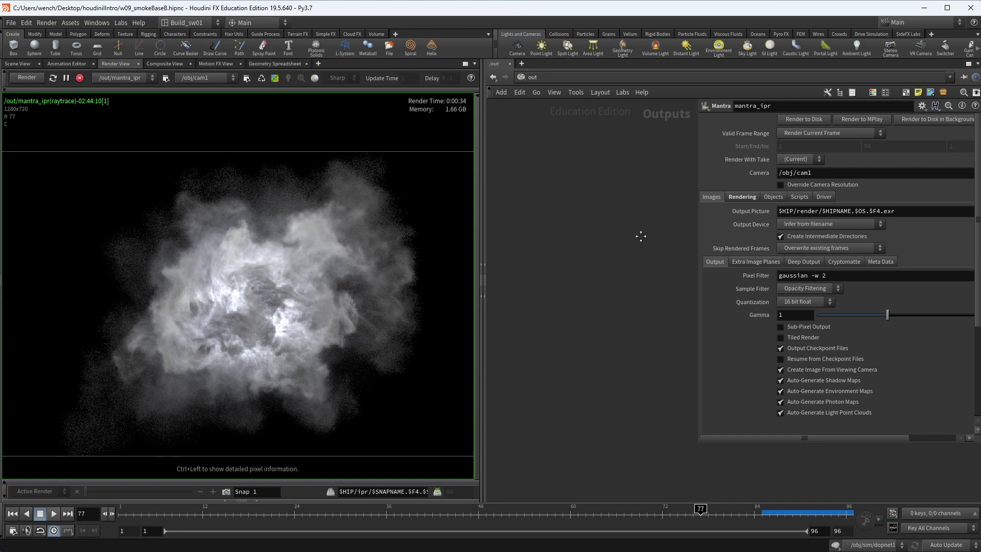
middle_drag(627, 268, 434, 289)
middle_drag(550, 294, 644, 273)
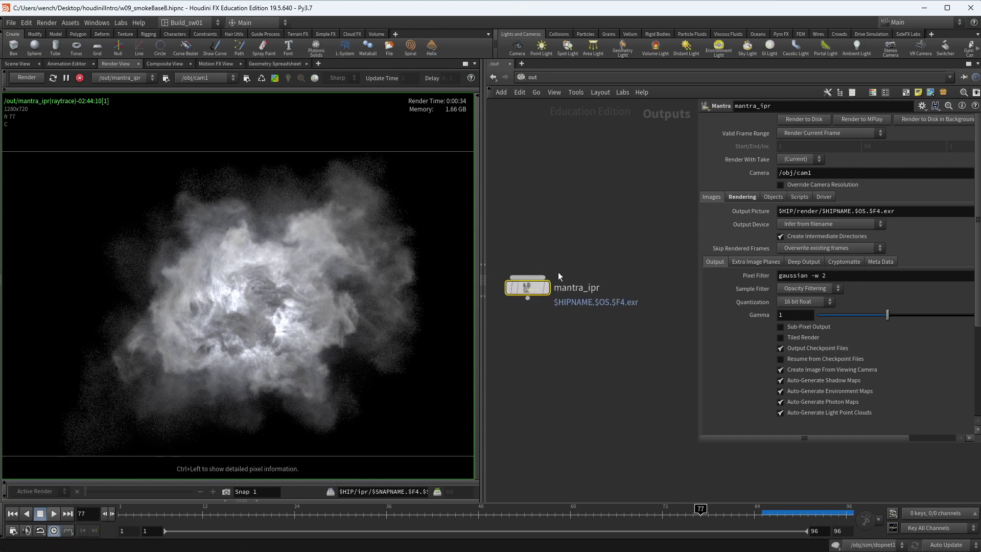
scroll(558, 271, up, 3)
drag(599, 240, 537, 323)
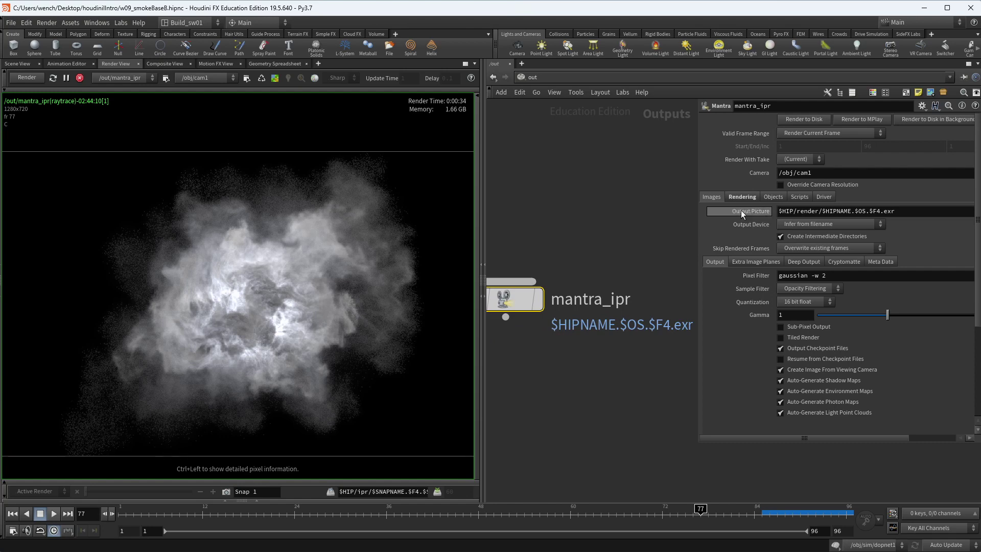
click(750, 197)
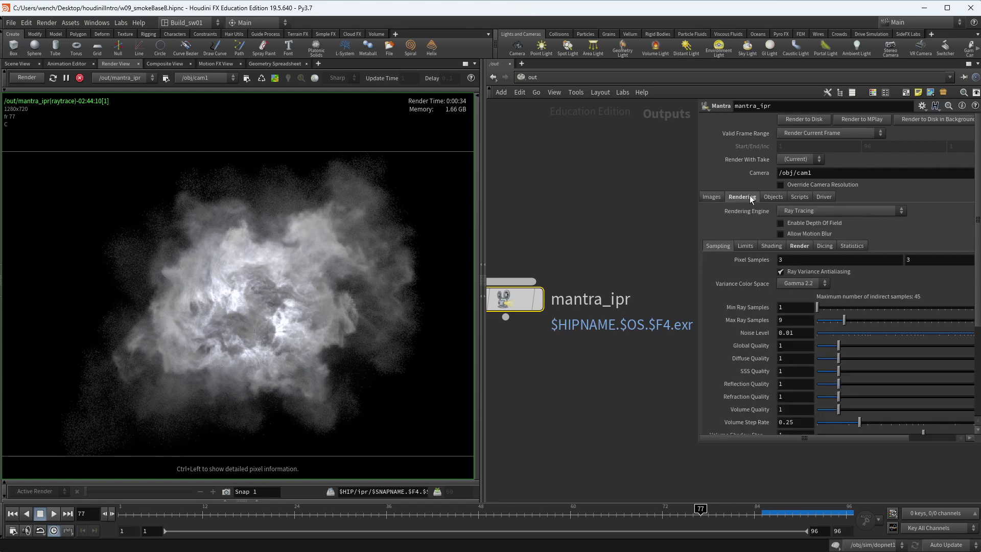
scroll(820, 354, down, 3)
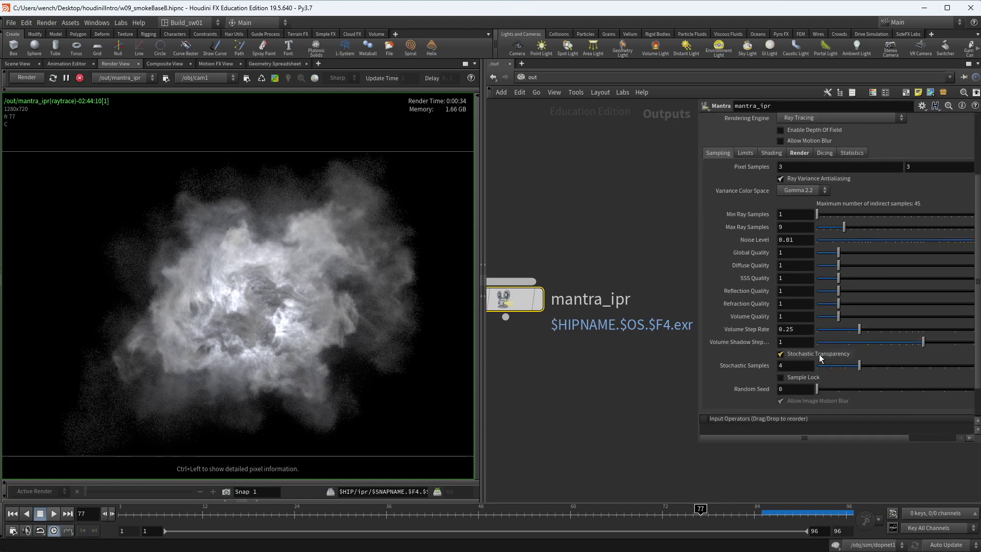
- Take a snapshot of the full render and define a render region over the noisy smoke at the explosion's right edge
scroll(422, 268, up, 6)
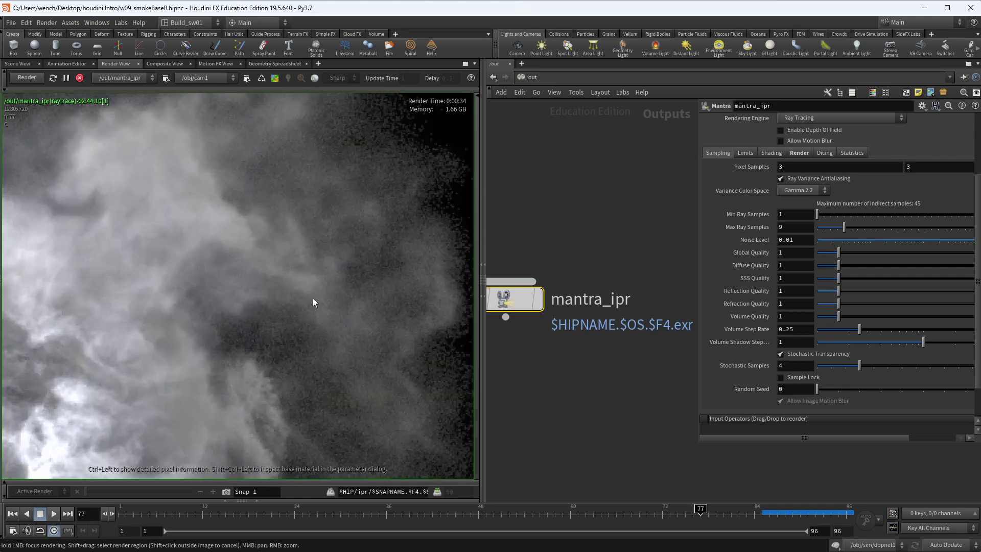
scroll(313, 303, down, 6)
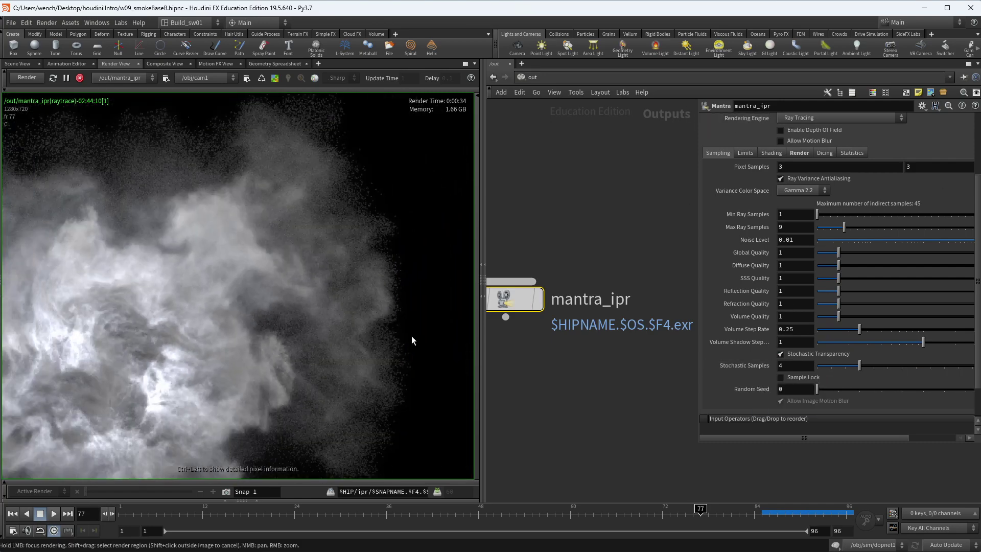
scroll(386, 286, down, 2)
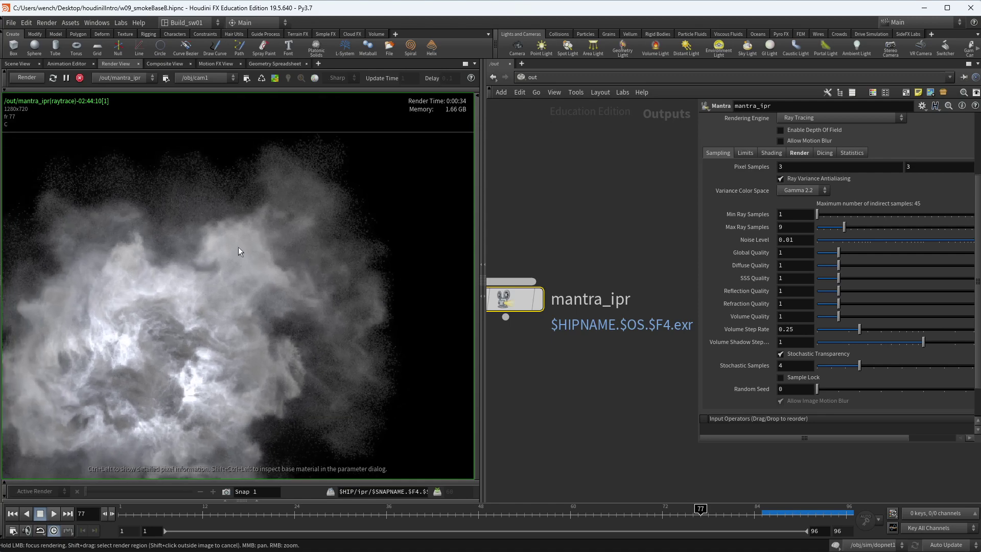
click(226, 491)
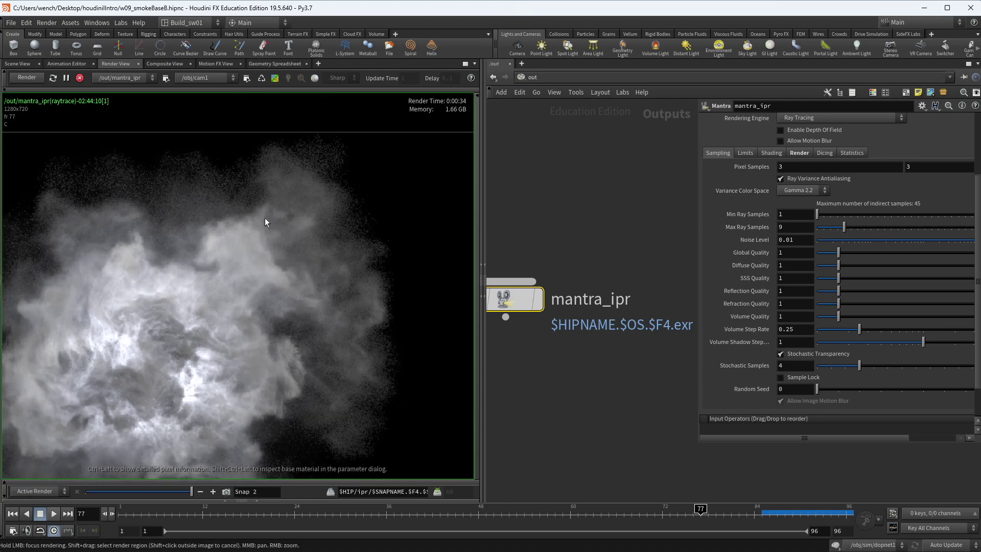
shift+drag(240, 222, 391, 388)
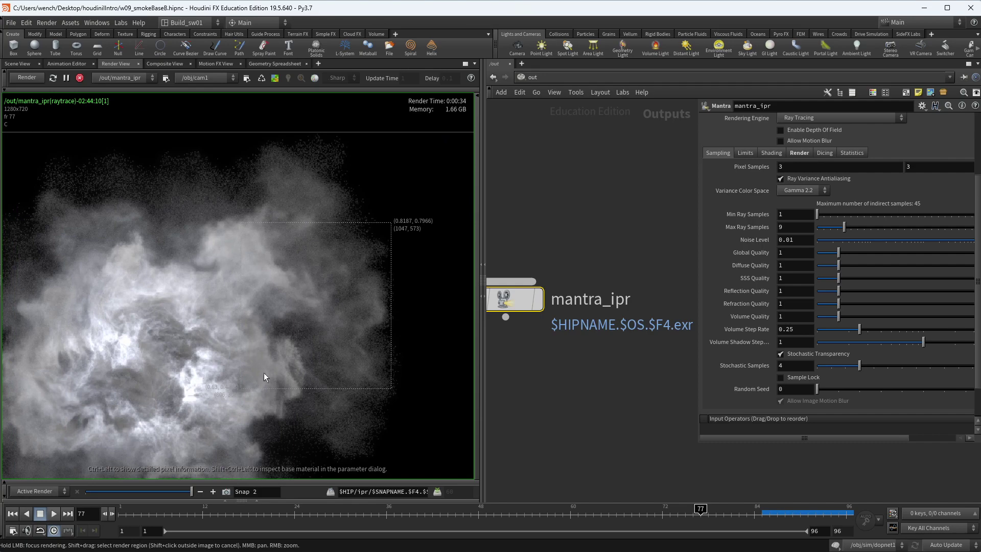
scroll(335, 293, up, 2)
middle_drag(335, 293, 287, 231)
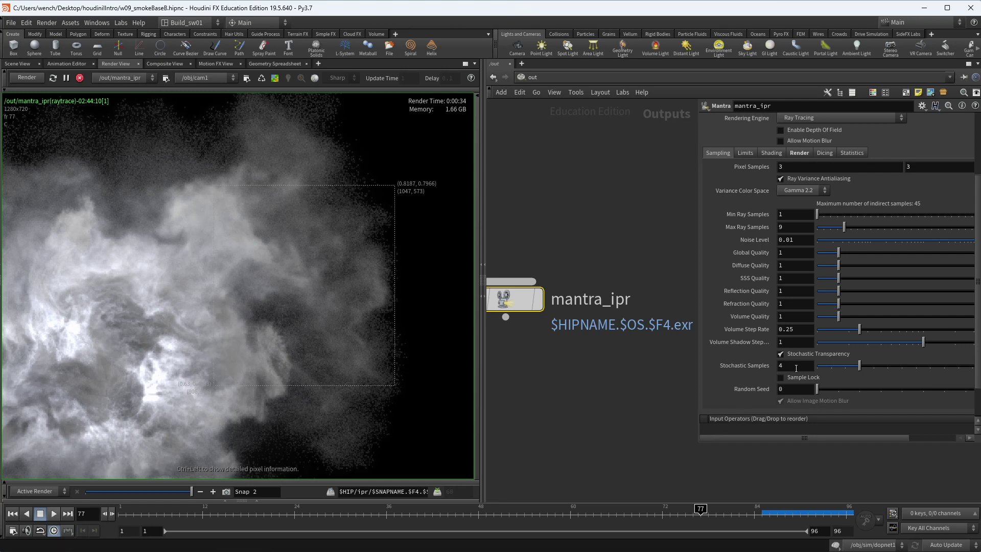
- Set mantra_ipr's Stochastic Samples to 8, turn automatic render updates back on, and inspect the region's noise
drag(861, 366, 918, 366)
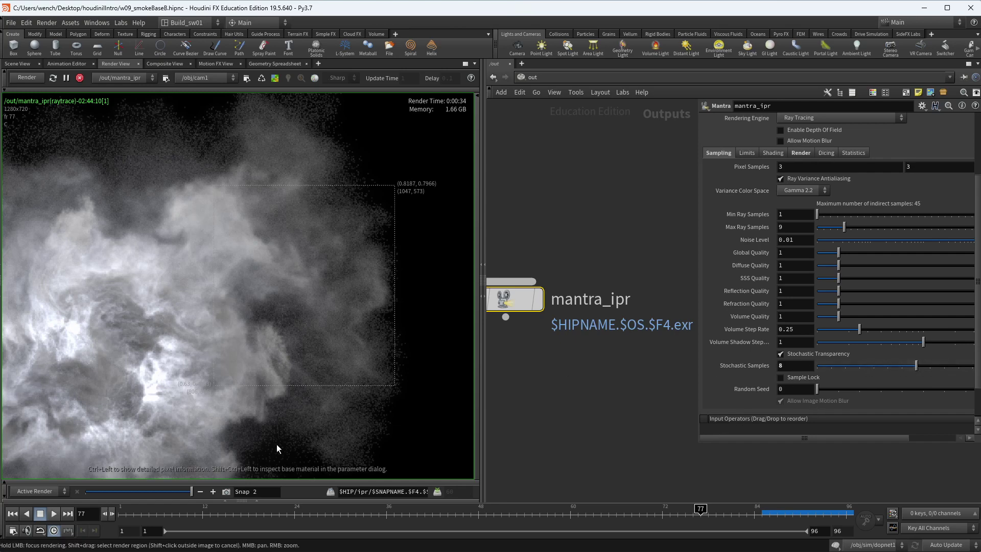
click(258, 79)
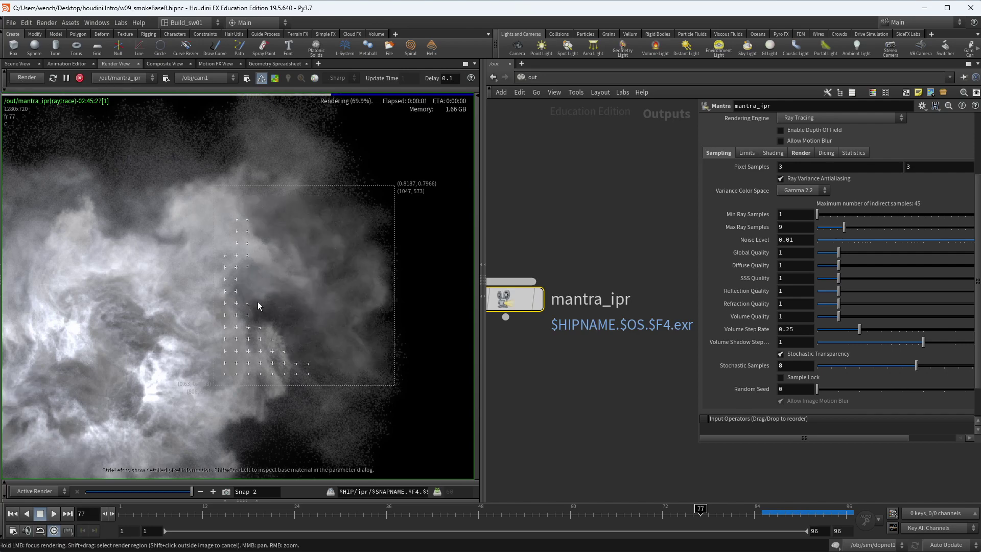
scroll(264, 330, up, 2)
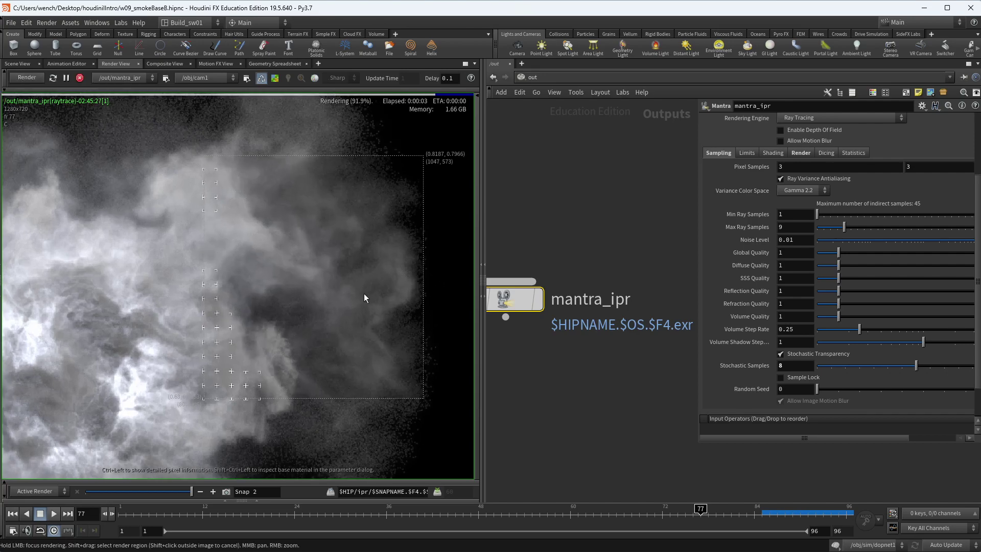
scroll(66, 474, down, 1)
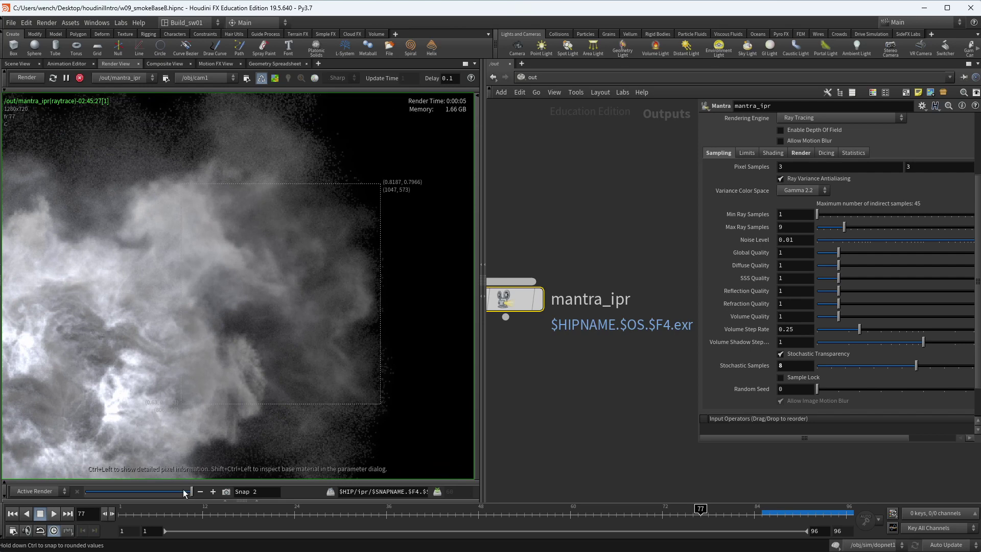
scroll(355, 312, up, 3)
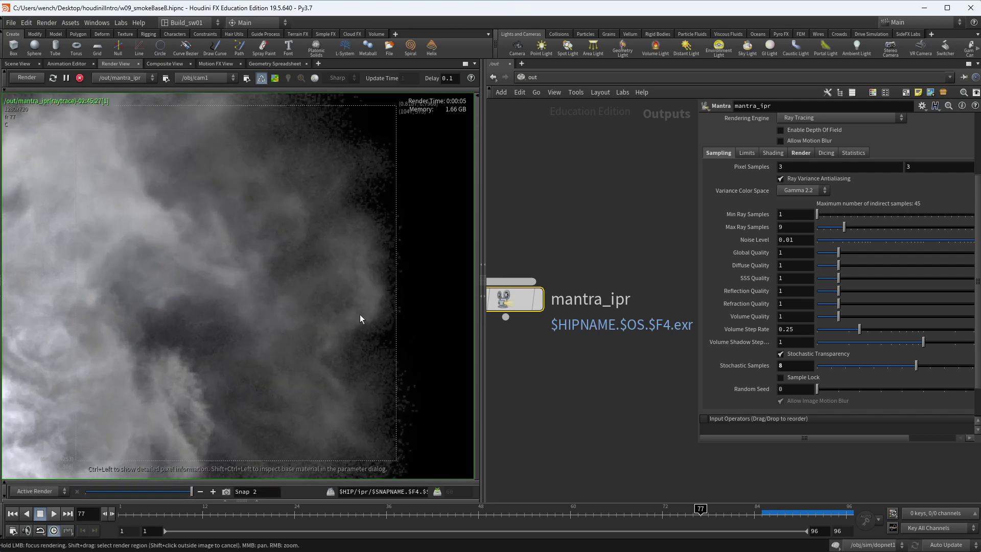
scroll(360, 315, up, 1)
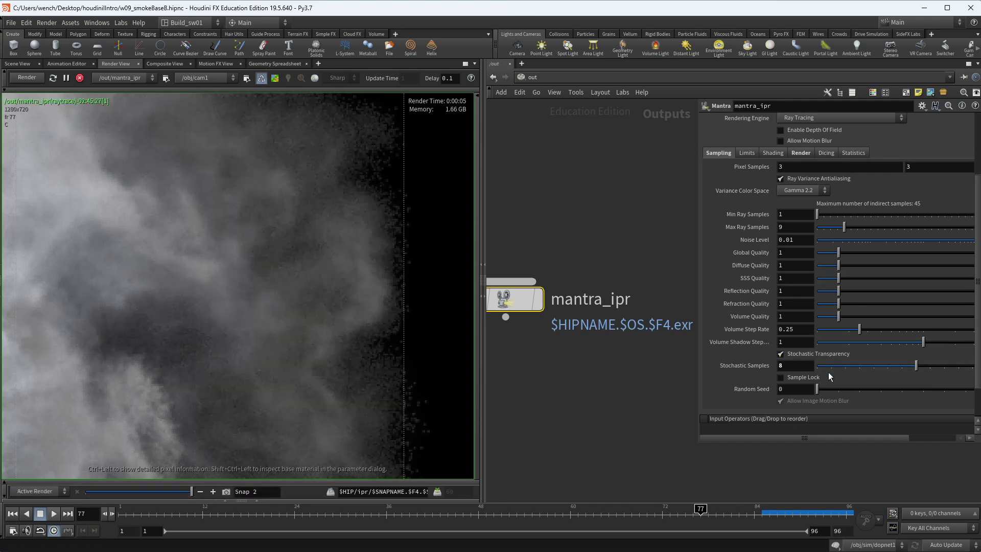
- Try a Volume Quality of 3 on mantra_ipr and check the noise in the render region
double_click(788, 316)
text(2)
click(791, 304)
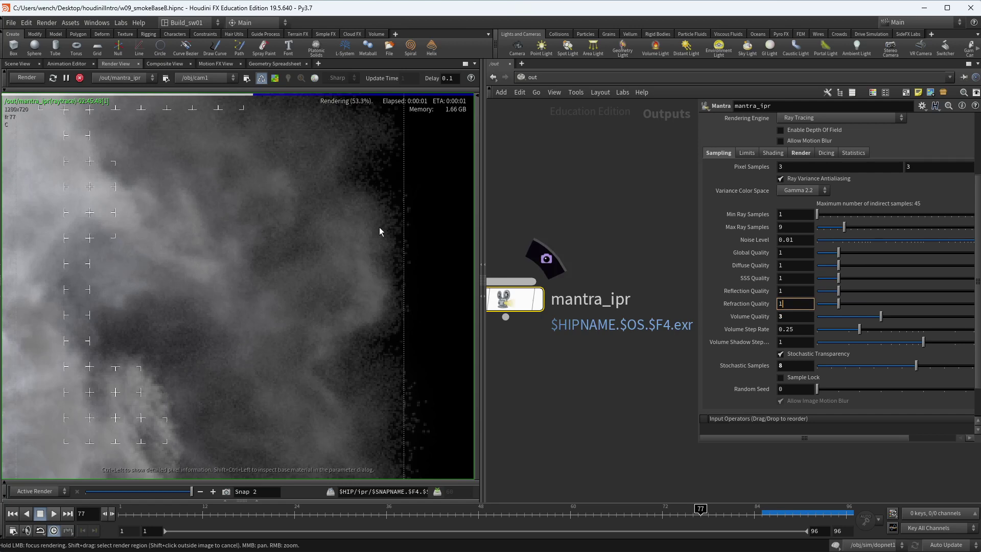
scroll(334, 296, down, 2)
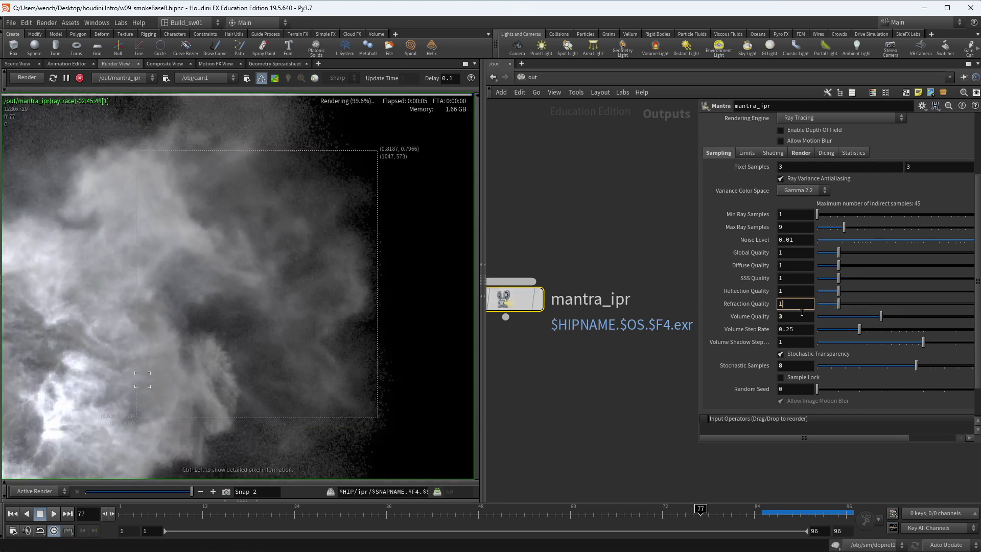
- Set Volume Quality back to 1 and take a snapshot of the re-rendered region
click(788, 320)
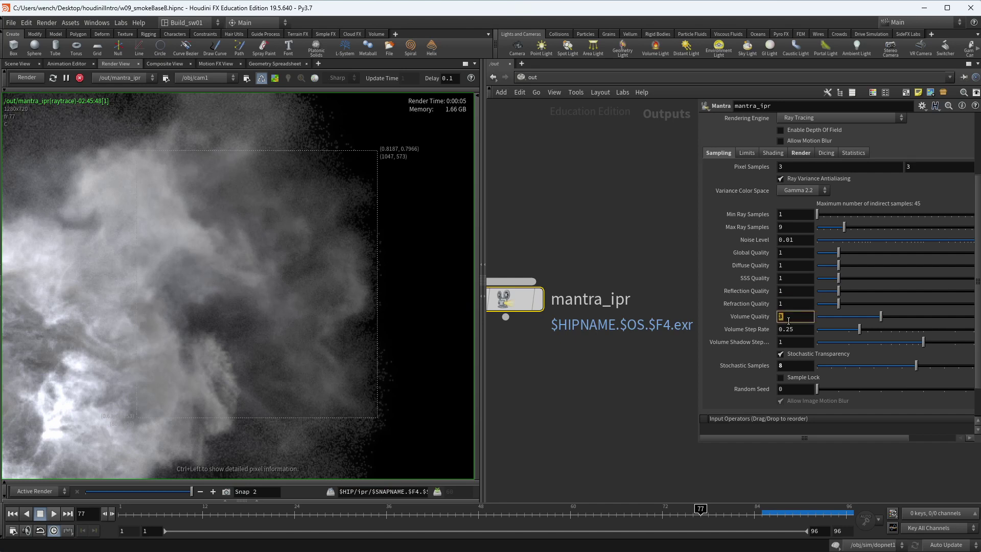
key(Return)
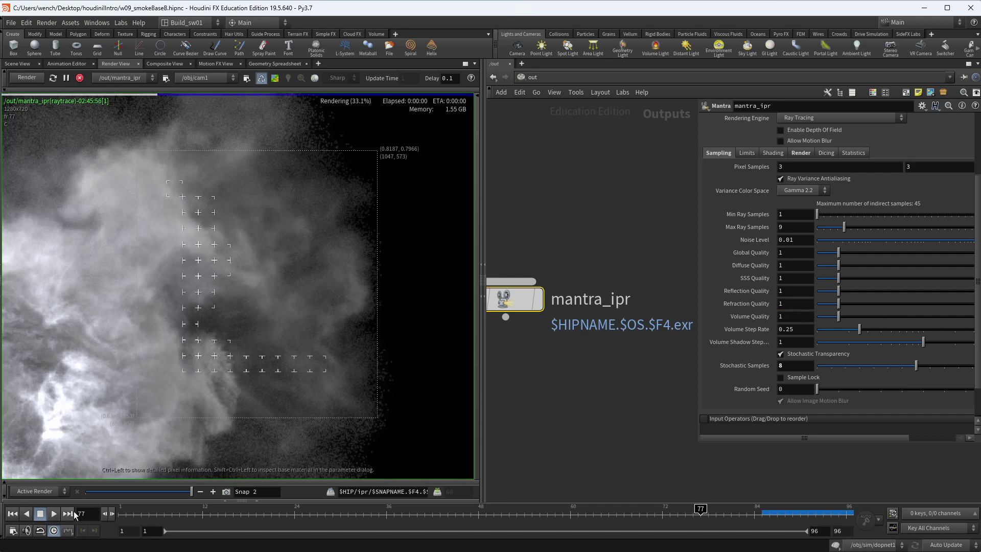
click(224, 492)
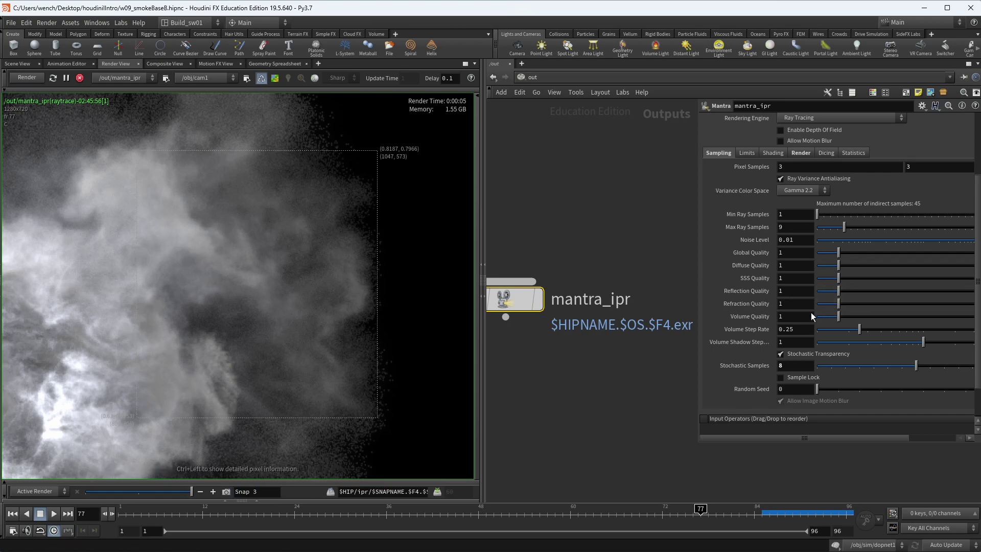
- Try a Volume Quality of 5 and compare the new region render with Snap 2
double_click(796, 317)
text(5)
key(Return)
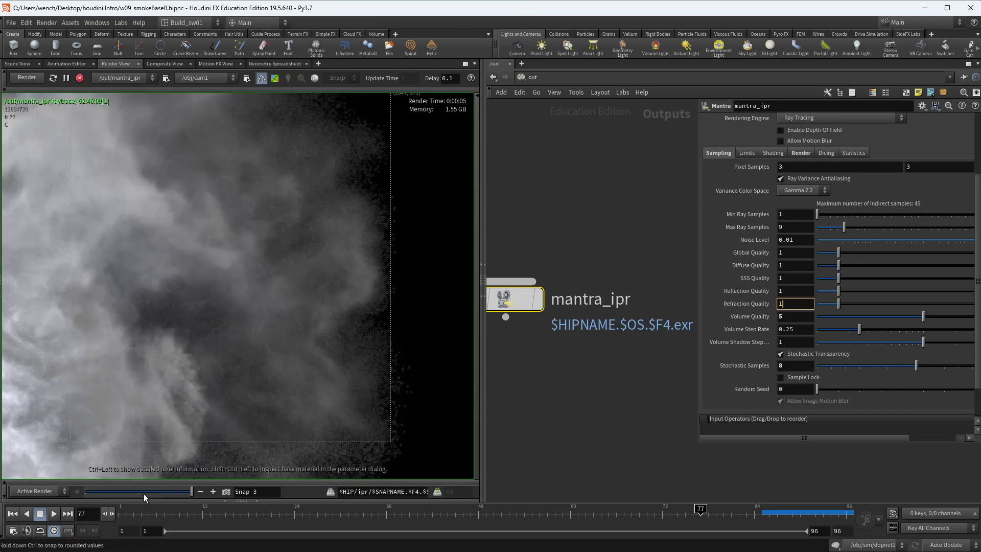
drag(141, 495, 157, 494)
scroll(252, 380, up, 3)
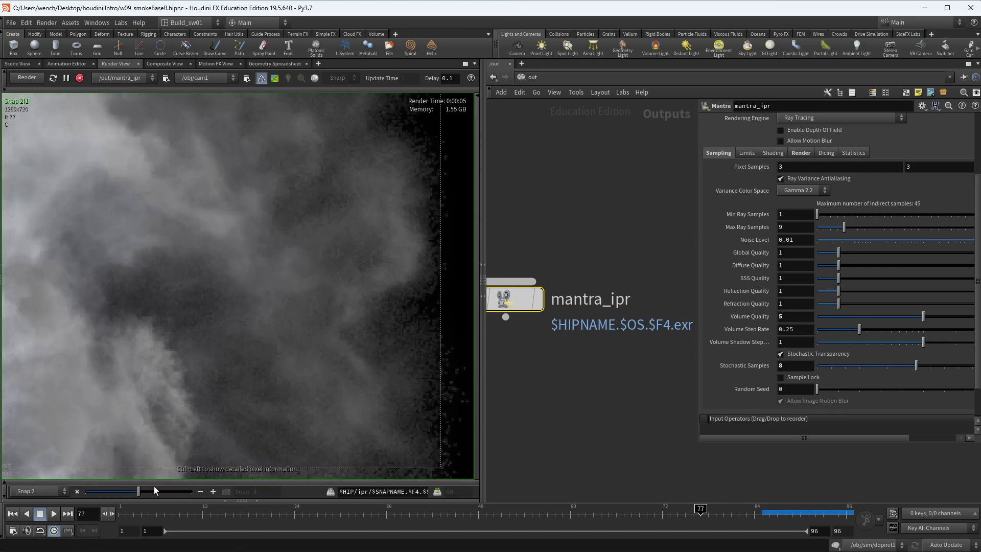
drag(155, 489, 193, 491)
- Return mantra_ipr's Volume Quality to 1 and open its ray limit settings
click(796, 316)
key(BackSpace)
text(1)
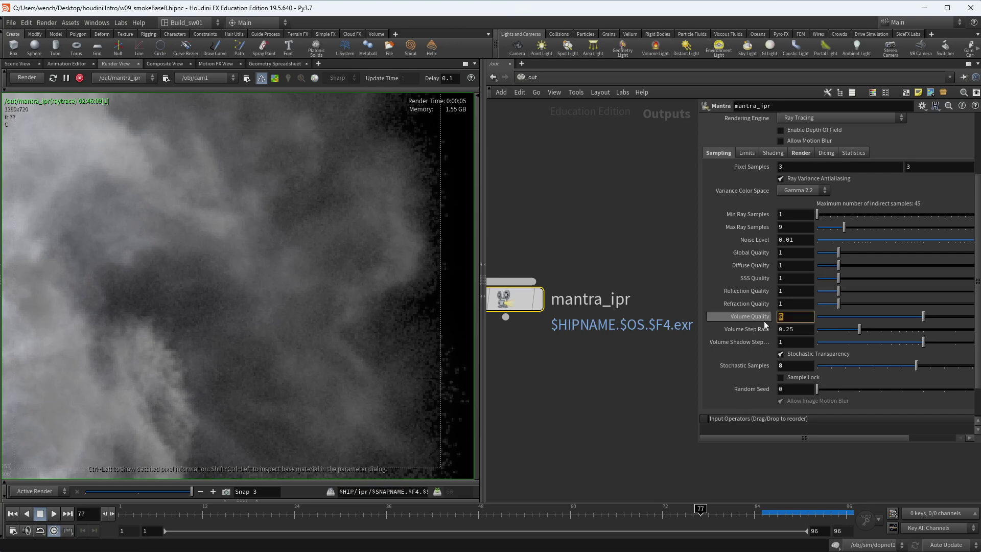
key(Tab)
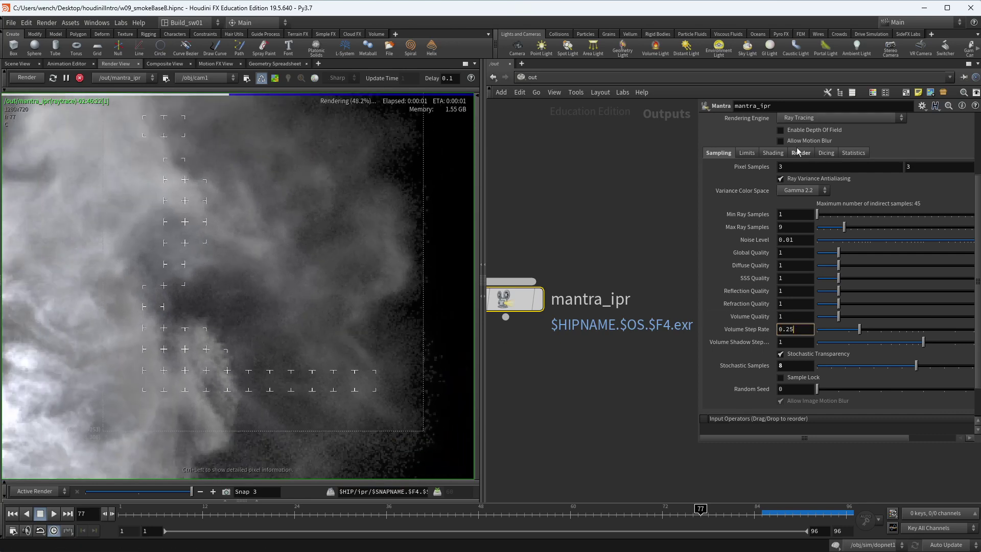
scroll(415, 132, down, 1)
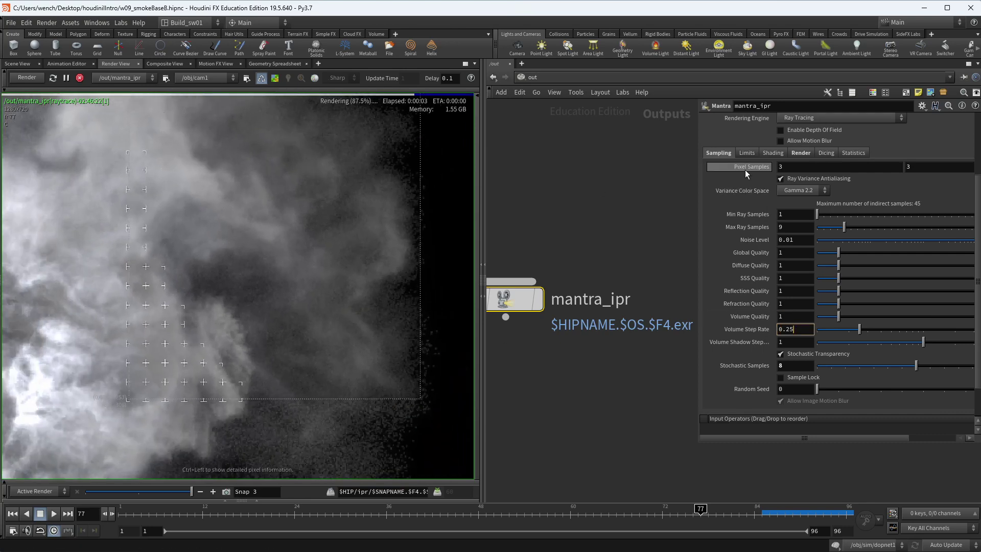
click(745, 152)
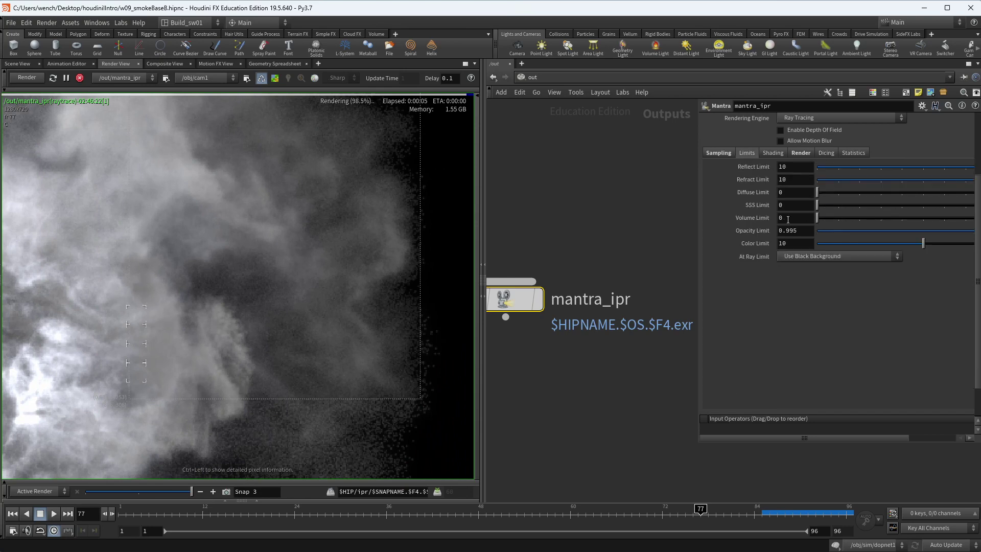
- Try a Volume Limit of 3 on mantra_ipr and inspect the re-rendered smoke region
text(2)
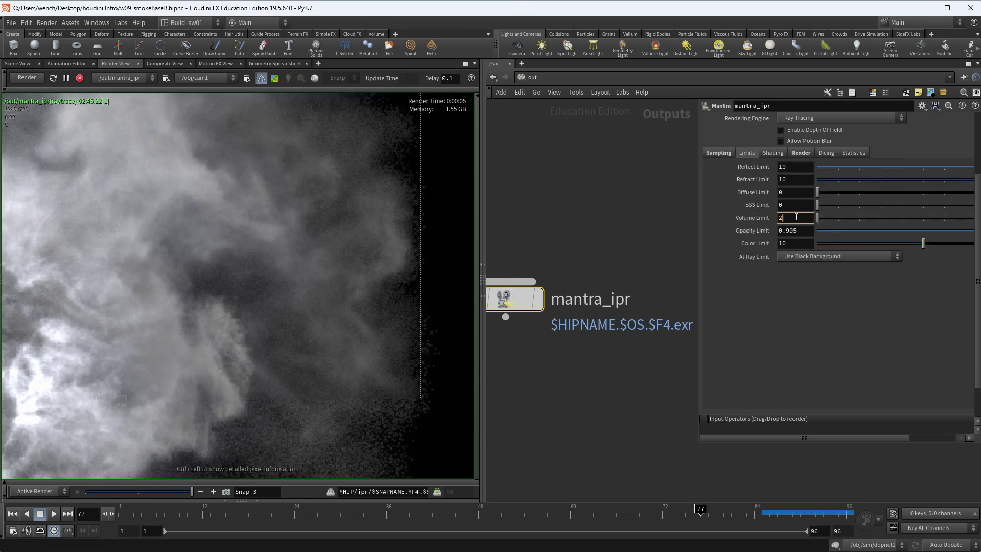
key(BackSpace)
text(3)
click(794, 206)
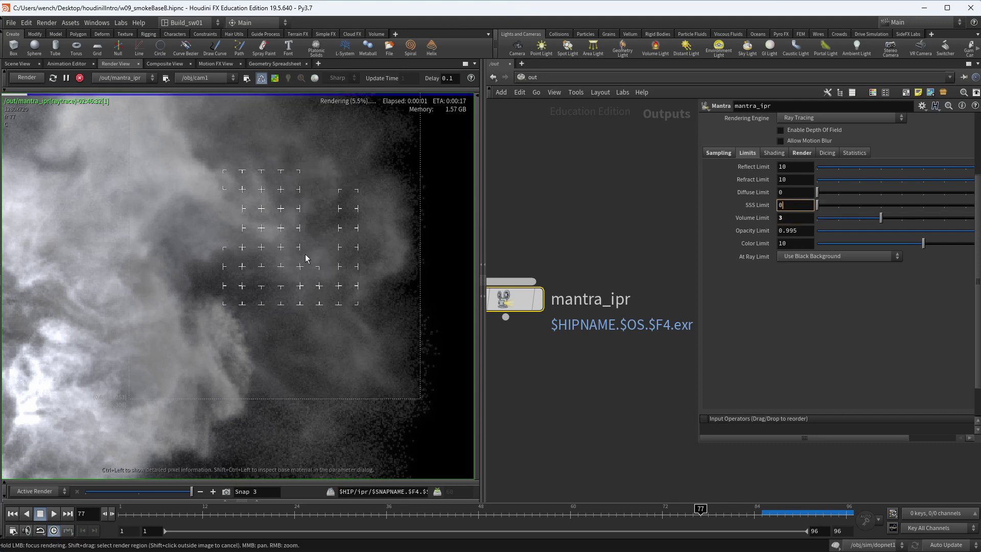
scroll(300, 250, down, 2)
middle_drag(299, 250, 315, 289)
scroll(316, 290, down, 1)
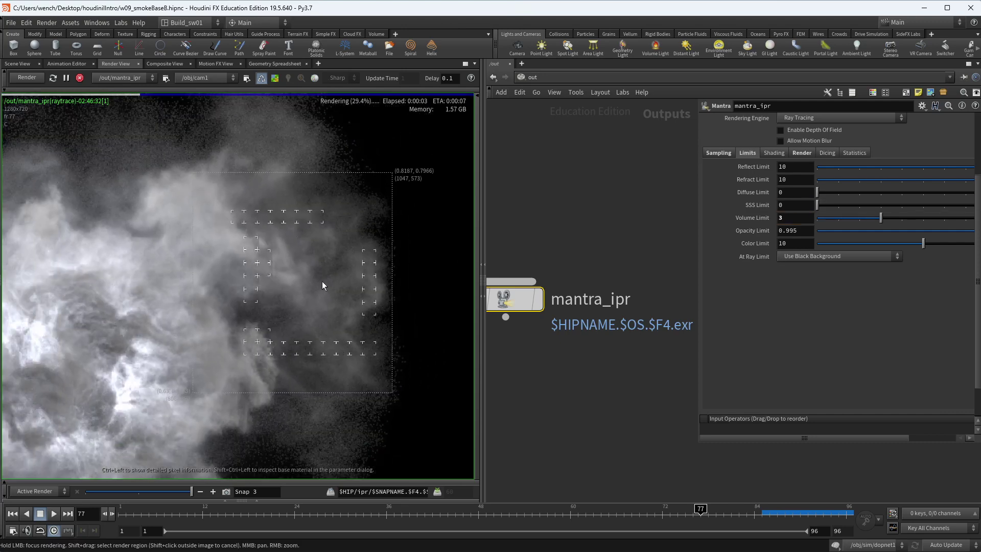
middle_drag(295, 253, 293, 326)
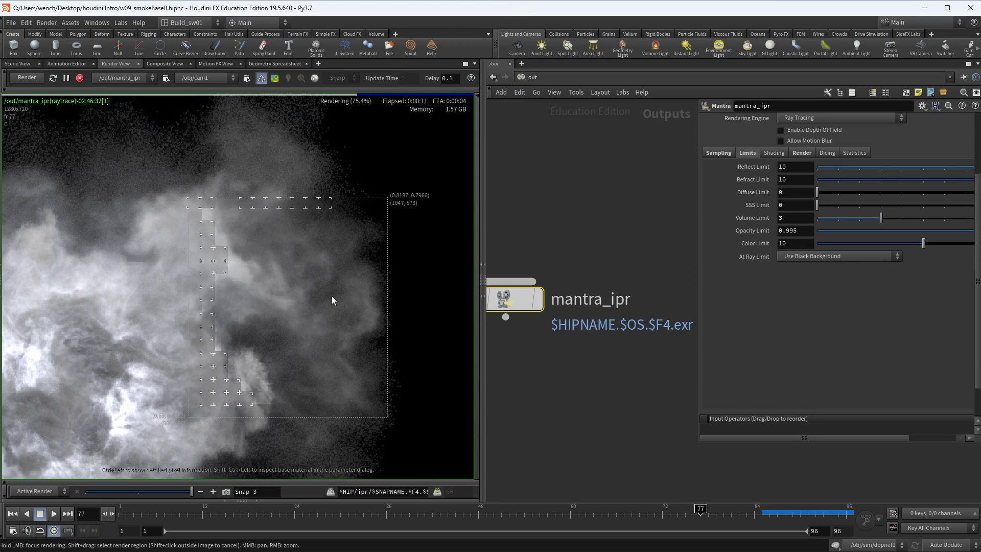
scroll(321, 300, down, 2)
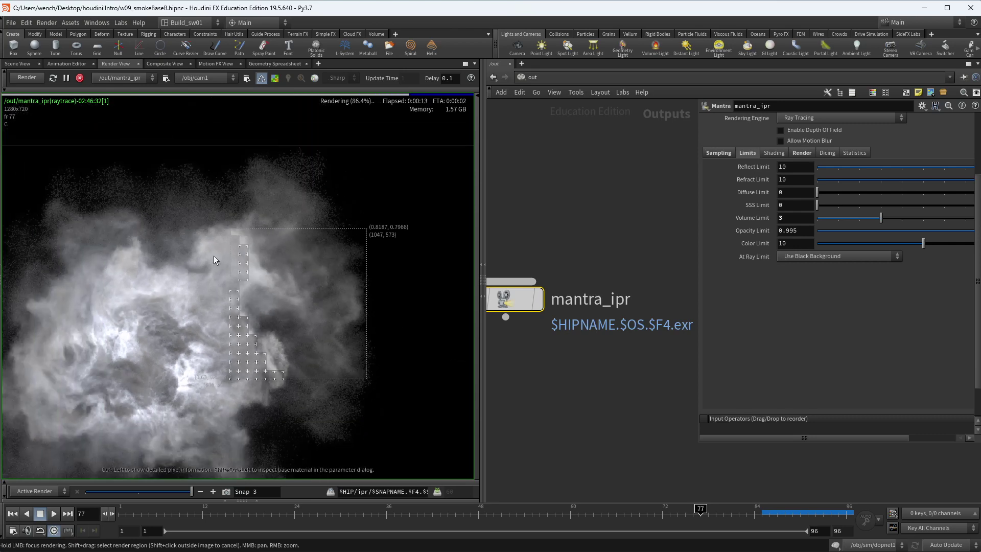
click(794, 218)
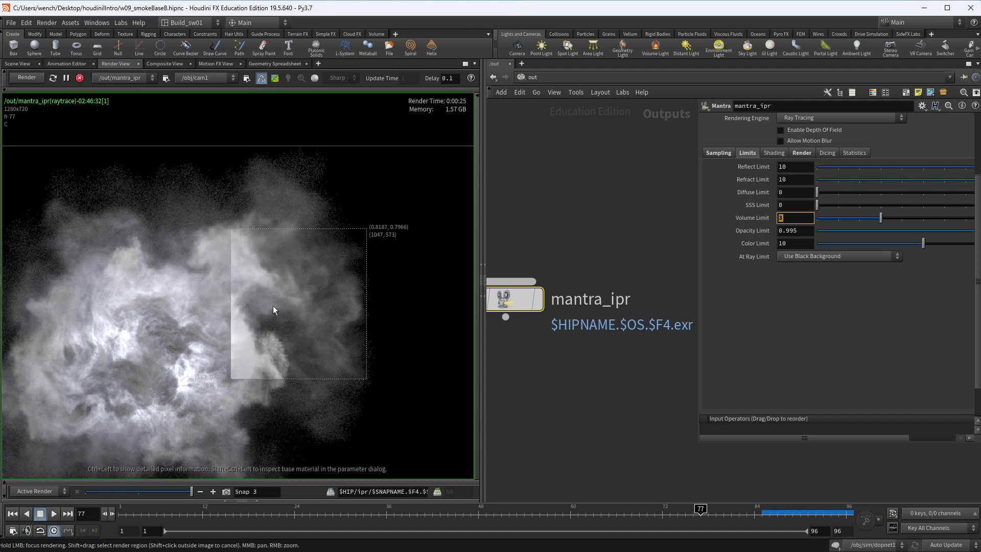
- Render a new region over the smoke's bright core, check the system load in Task Manager, and inspect the partial result
right_drag(273, 306, 173, 296)
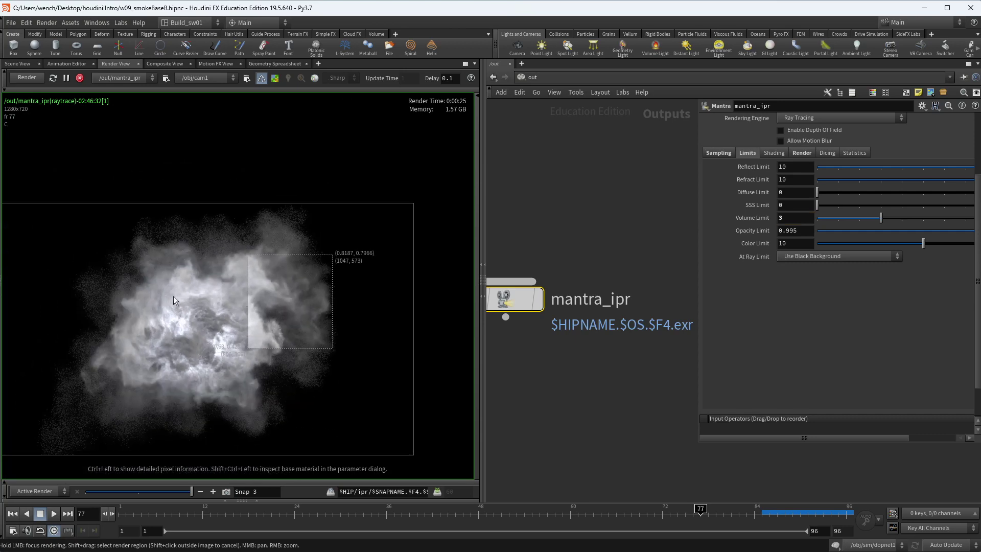
shift+drag(154, 277, 264, 371)
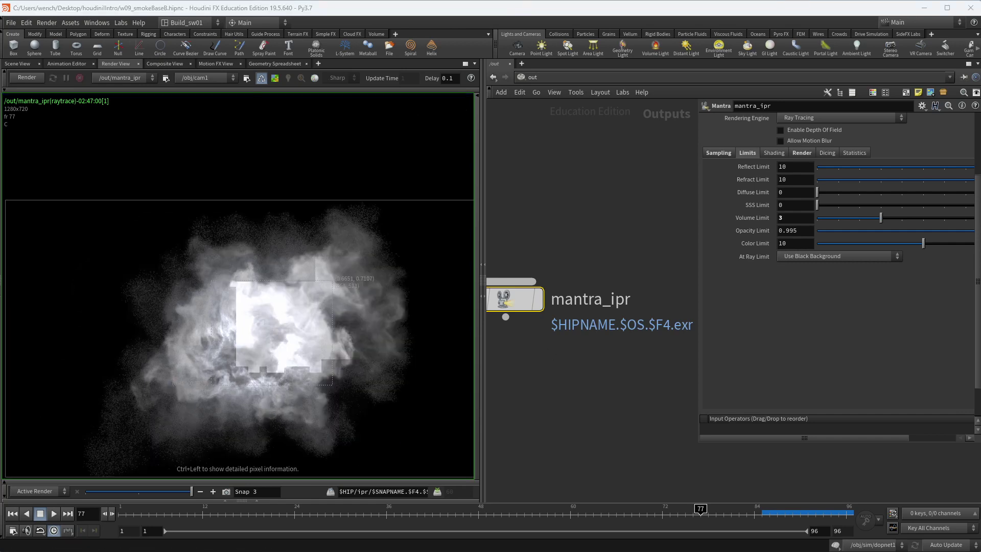
drag(545, 551, 665, 318)
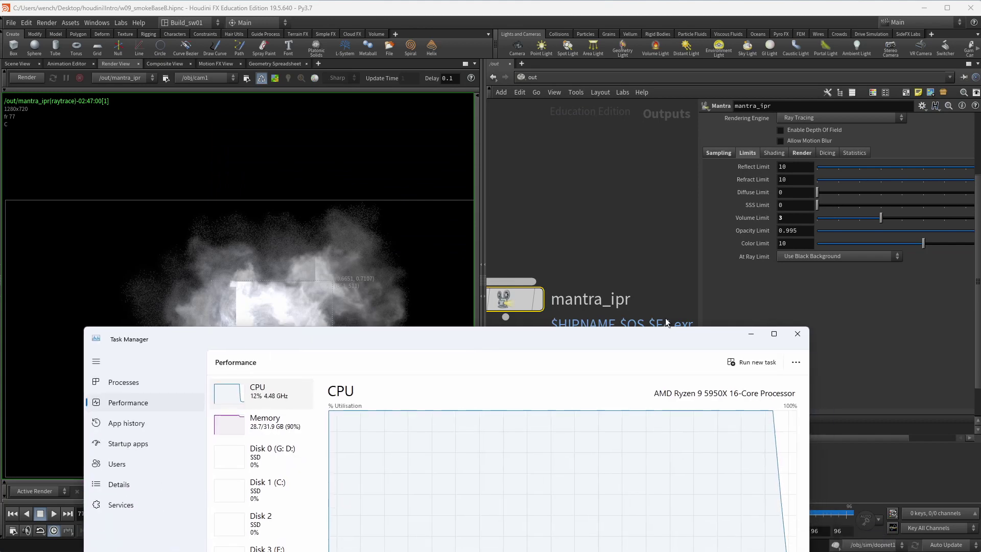
click(751, 334)
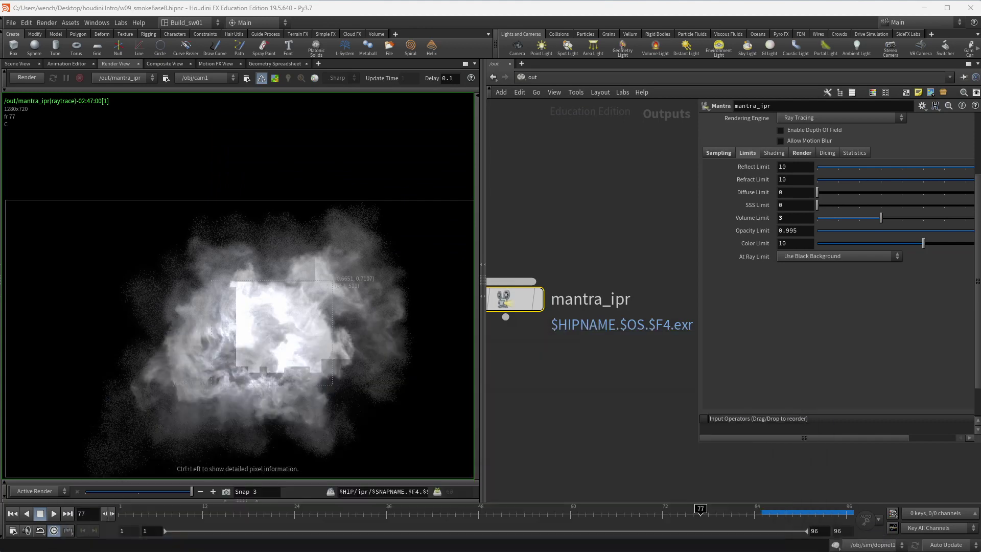
scroll(339, 308, up, 2)
scroll(339, 307, up, 1)
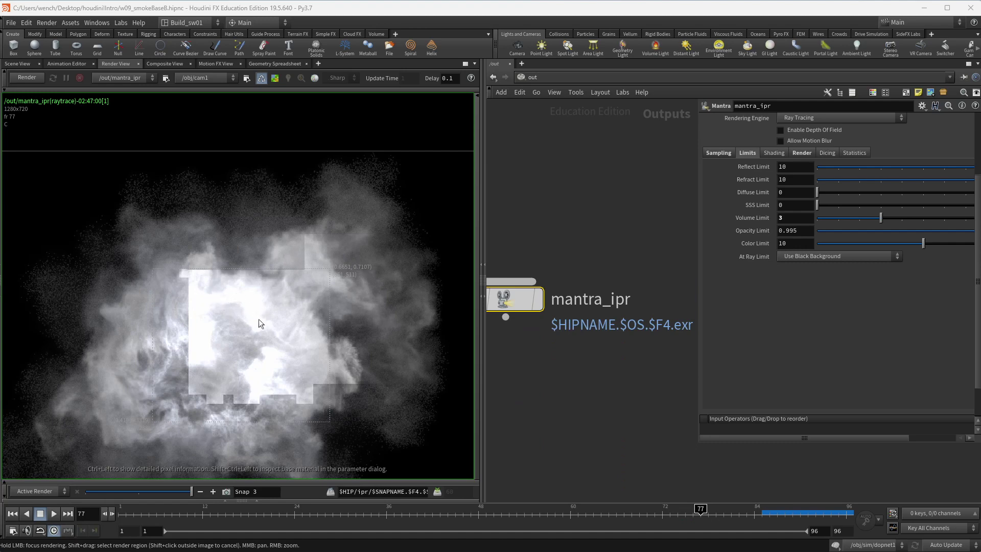
scroll(256, 308, up, 2)
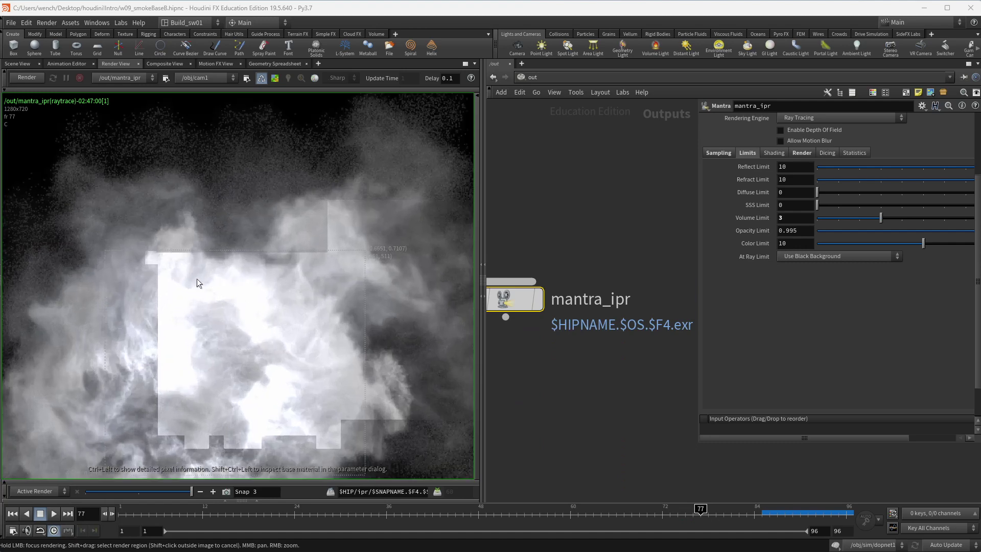
scroll(176, 372, down, 1)
- Open the Pyro_Shader material assigned on pyrobakevolume1 in the sim object and expand its Scattering Phase settings
click(531, 76)
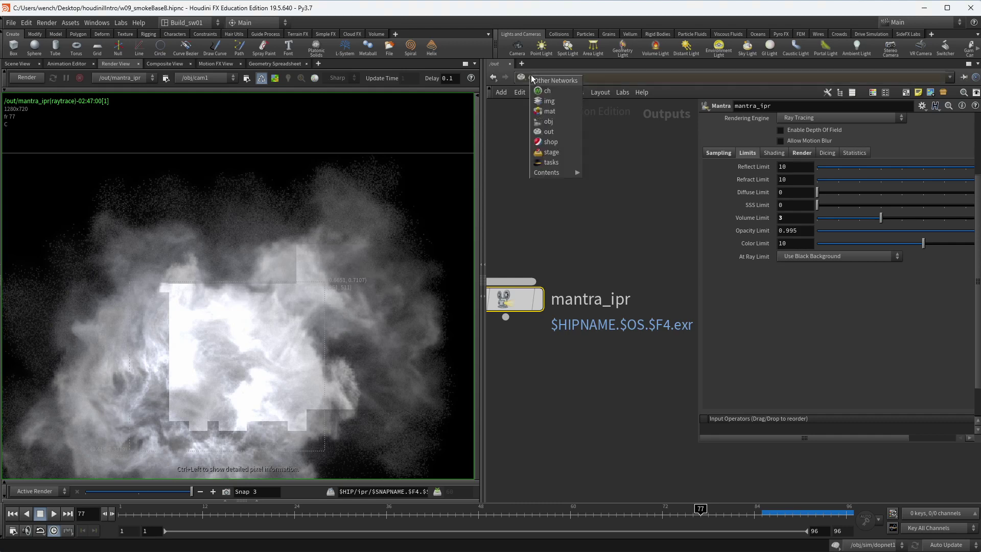
click(565, 121)
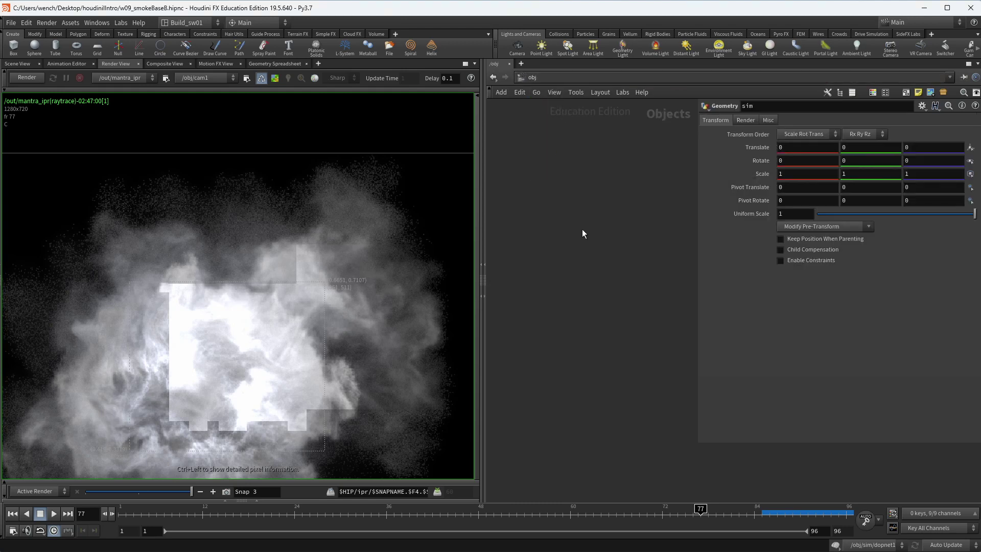
key(h)
scroll(543, 259, up, 1)
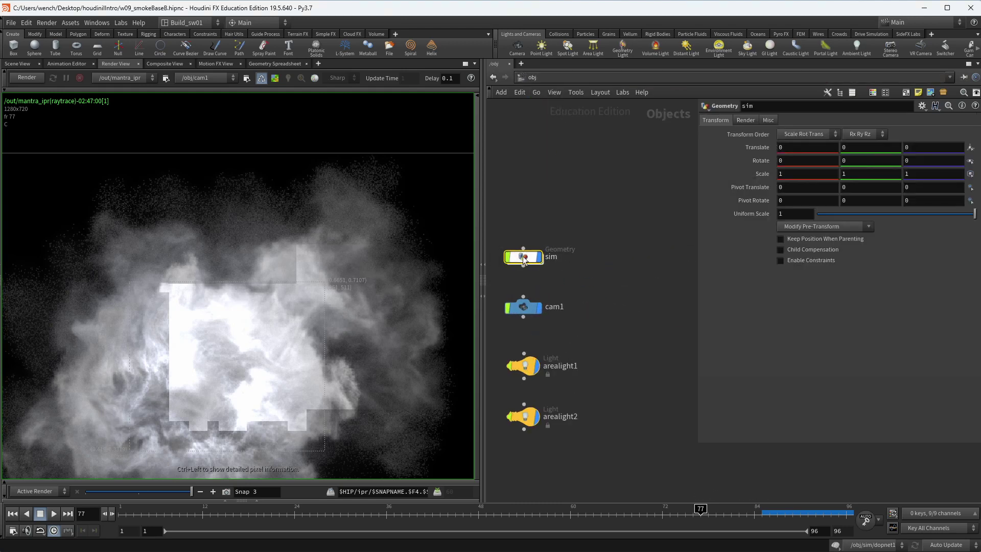
double_click(523, 256)
scroll(596, 308, up, 3)
click(550, 322)
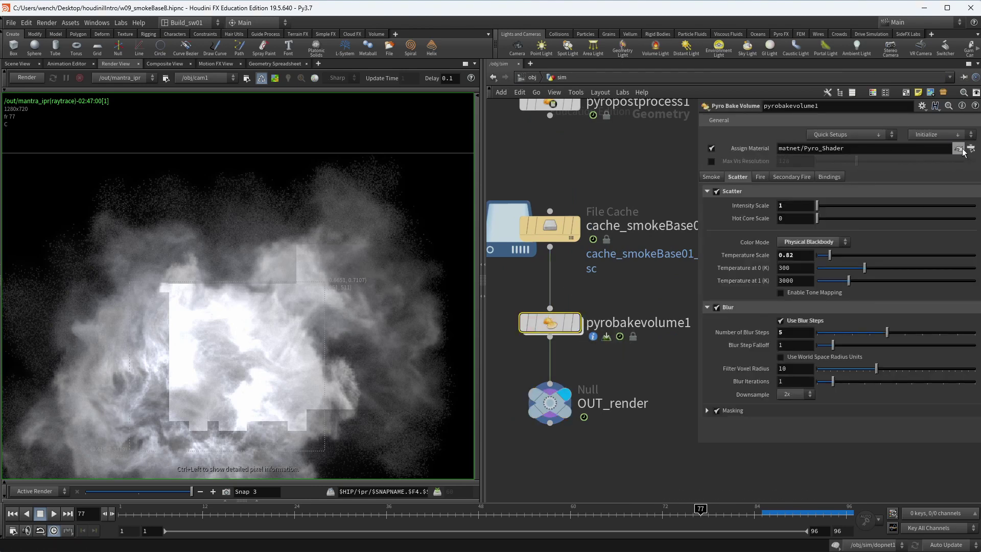
click(959, 148)
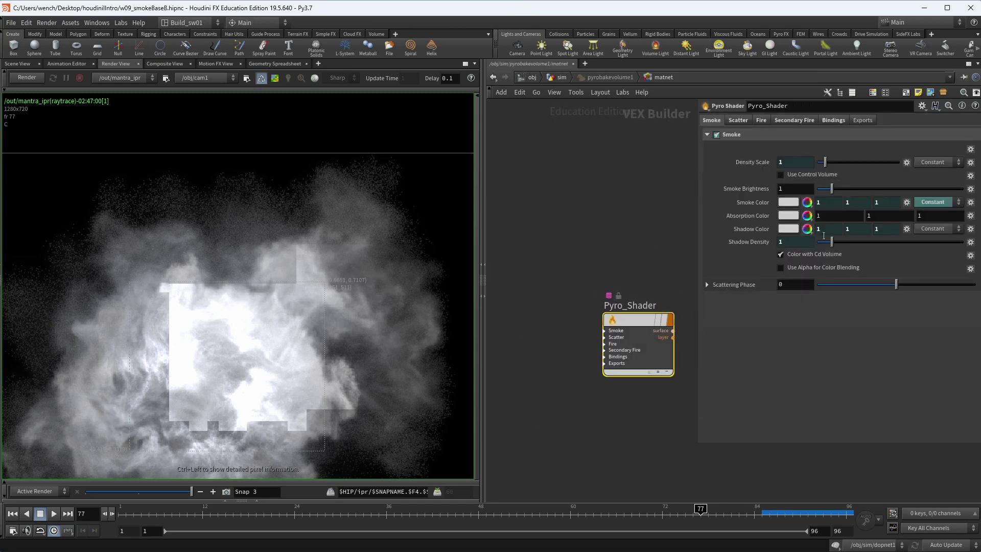
click(710, 285)
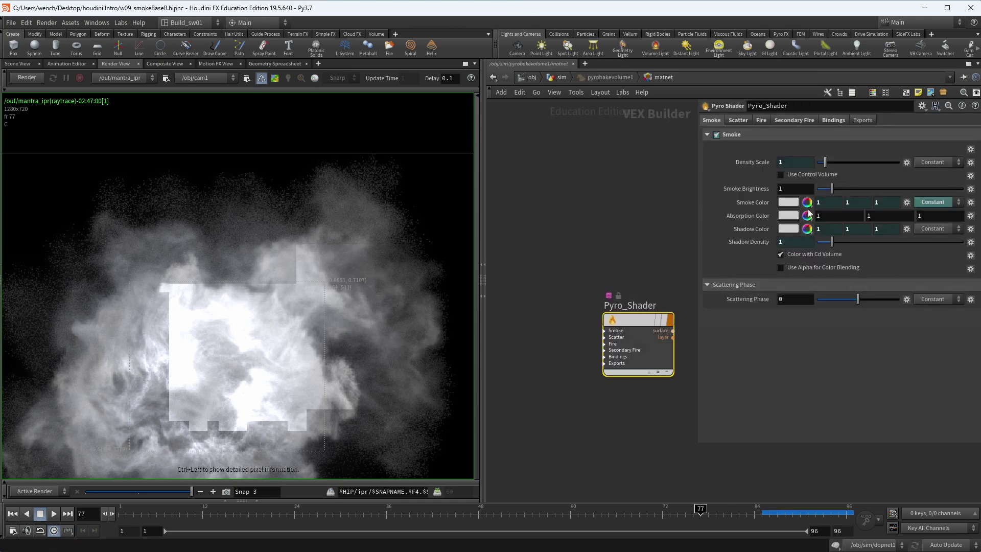
- Reopen Pyro_Shader from pyrobakevolume1 and compare its smoke settings with the region render
click(559, 78)
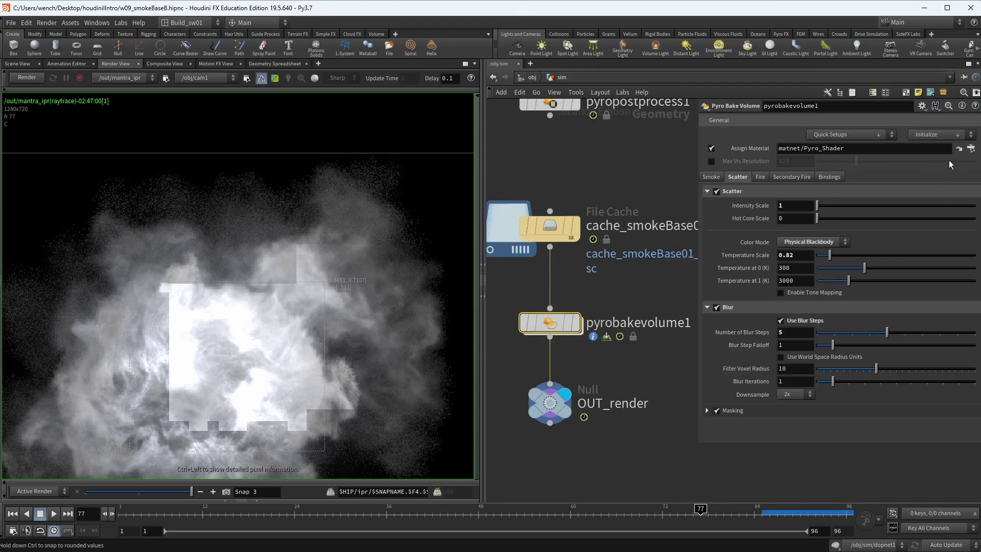
click(959, 148)
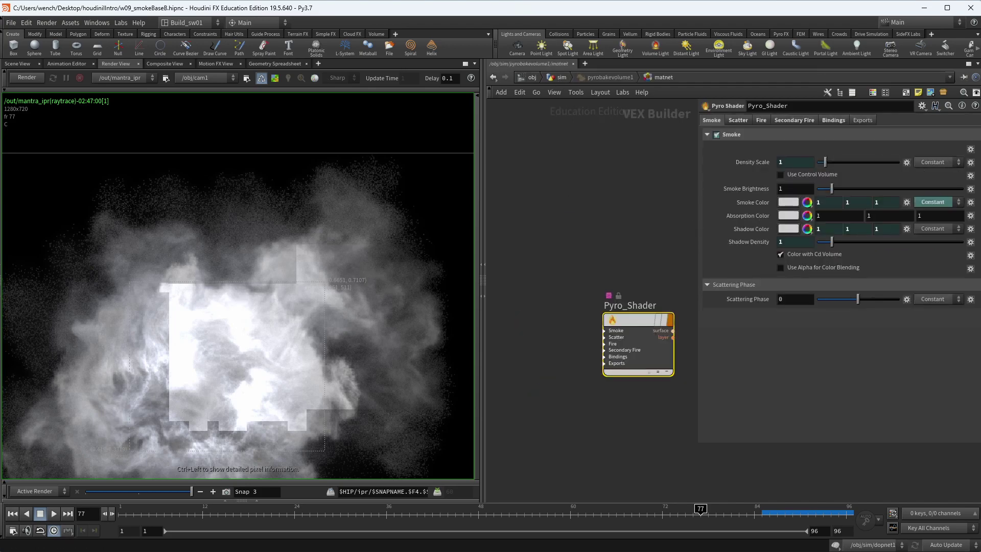
scroll(690, 219, up, 2)
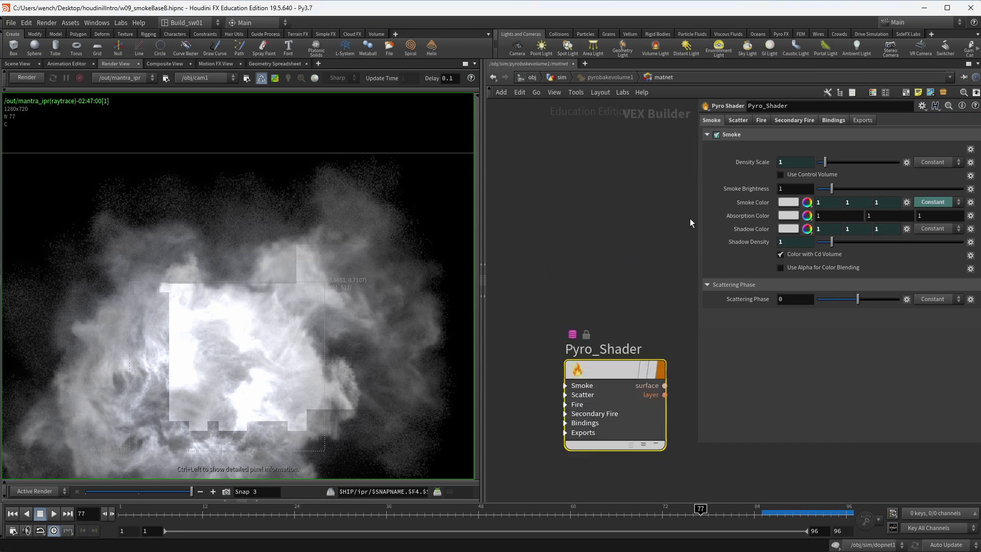
scroll(664, 199, up, 1)
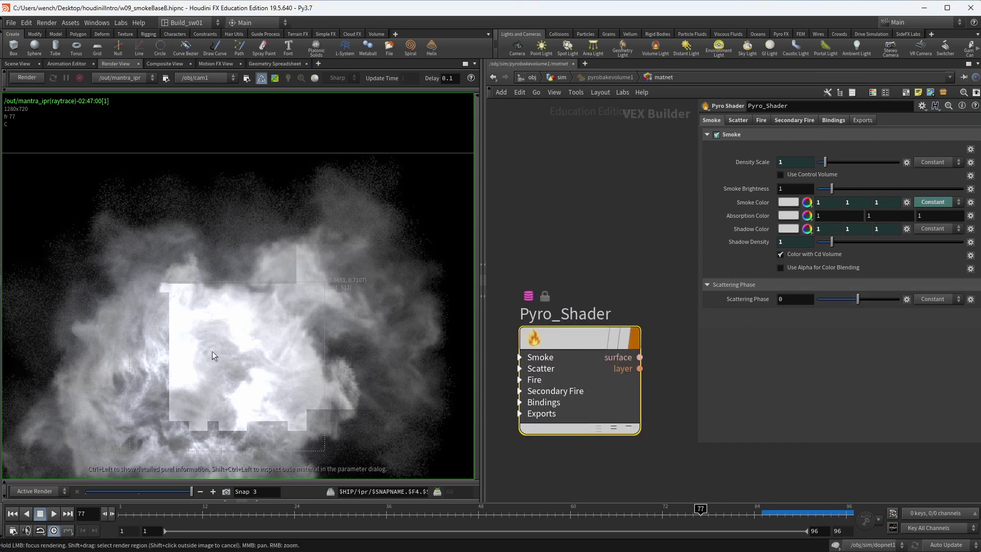
scroll(213, 351, down, 2)
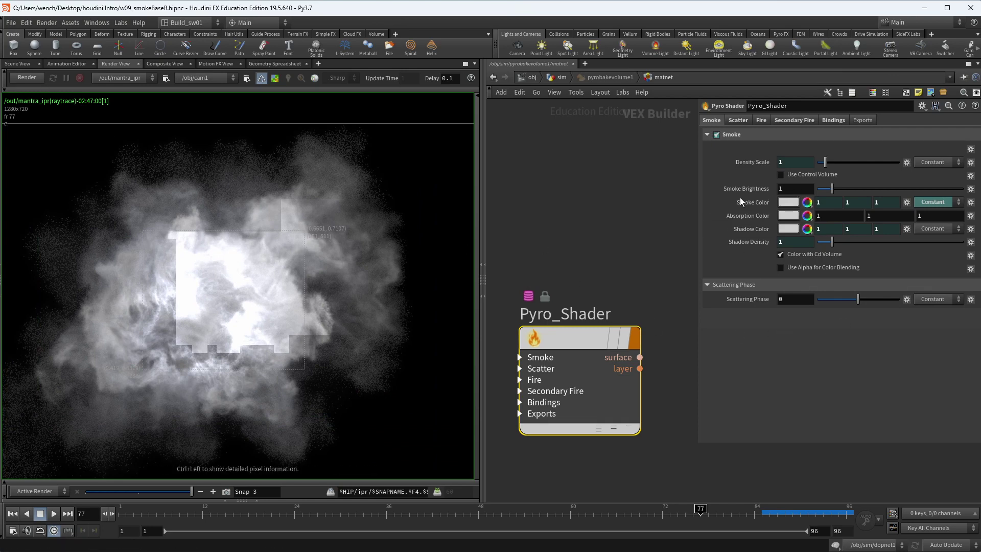
- Return to the out network and try a Volume Limit of 1 on mantra_ipr
click(558, 80)
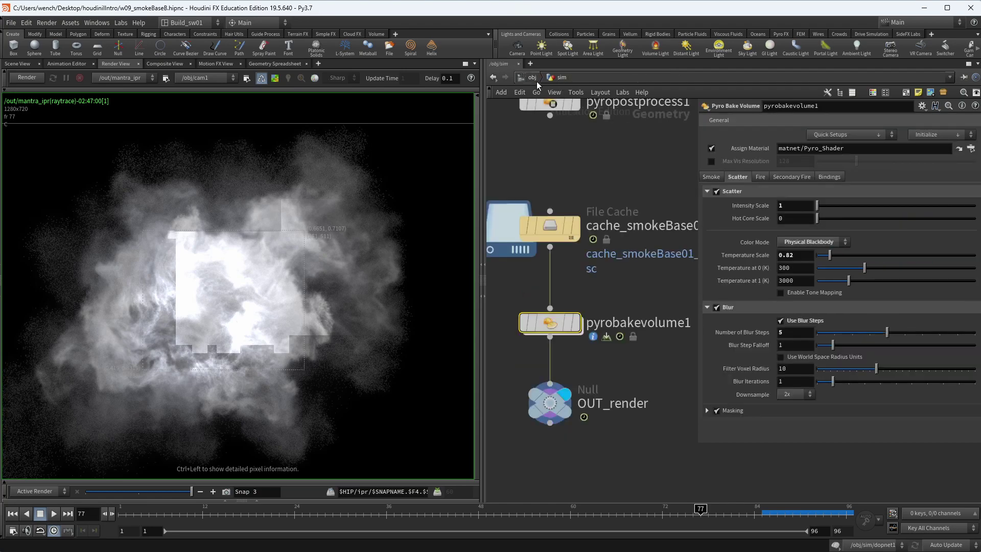
click(534, 77)
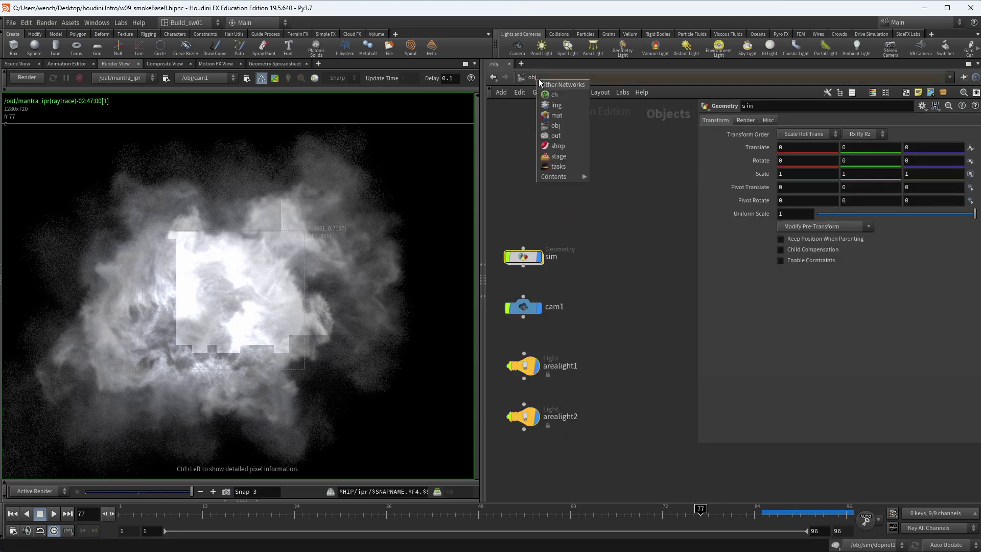
click(557, 136)
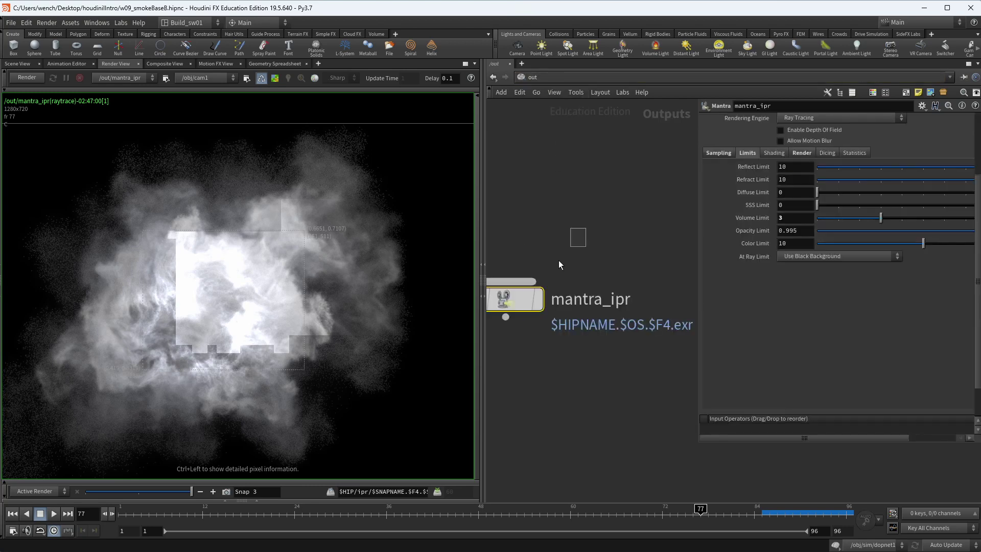
double_click(795, 220)
key(Return)
- Set mantra_ipr's Stochastic Samples to 4 and start a new render
click(718, 153)
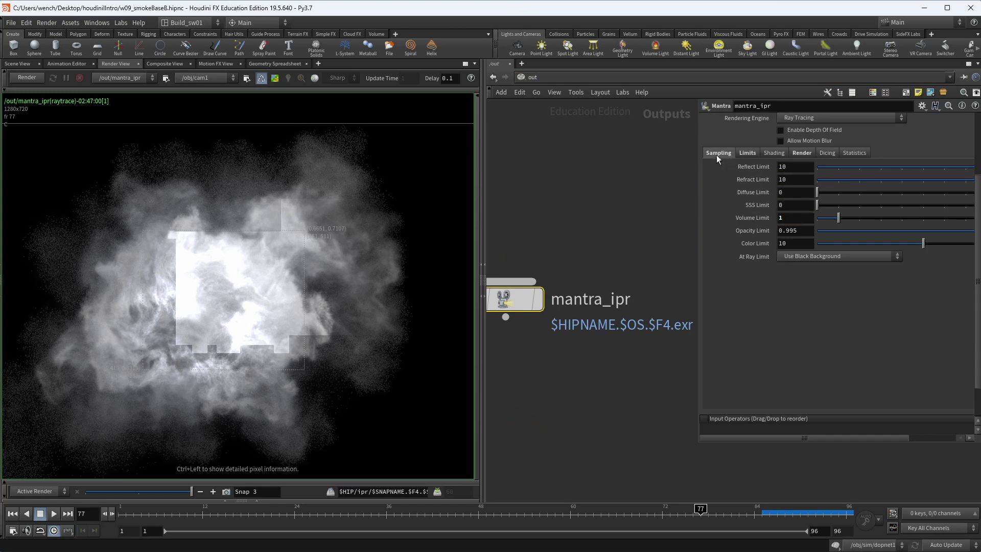
double_click(786, 365)
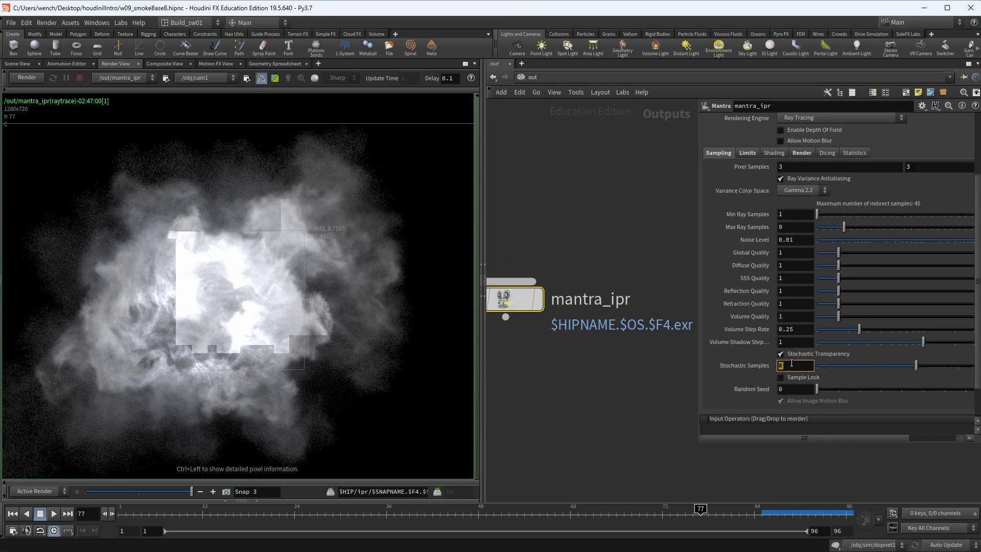
text(4)
key(Return)
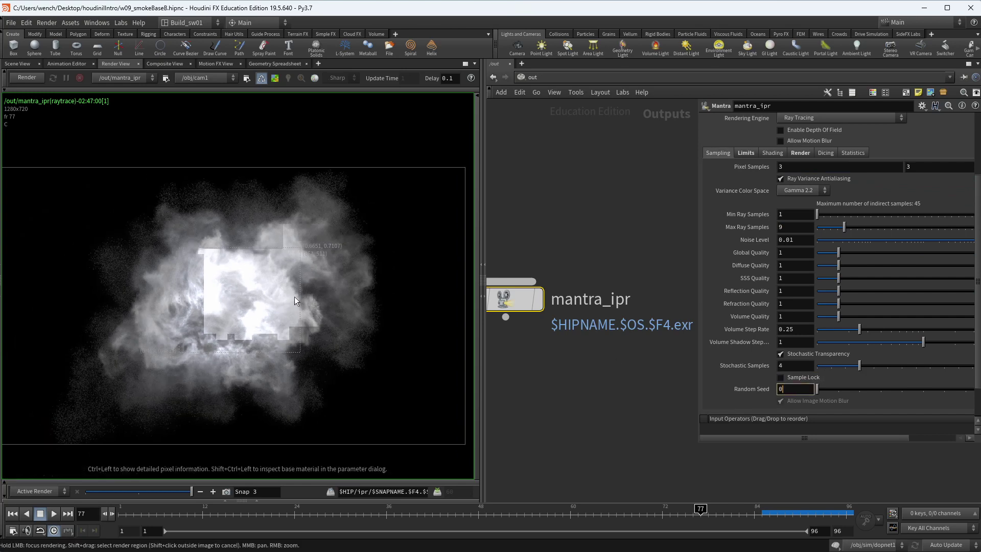
click(32, 78)
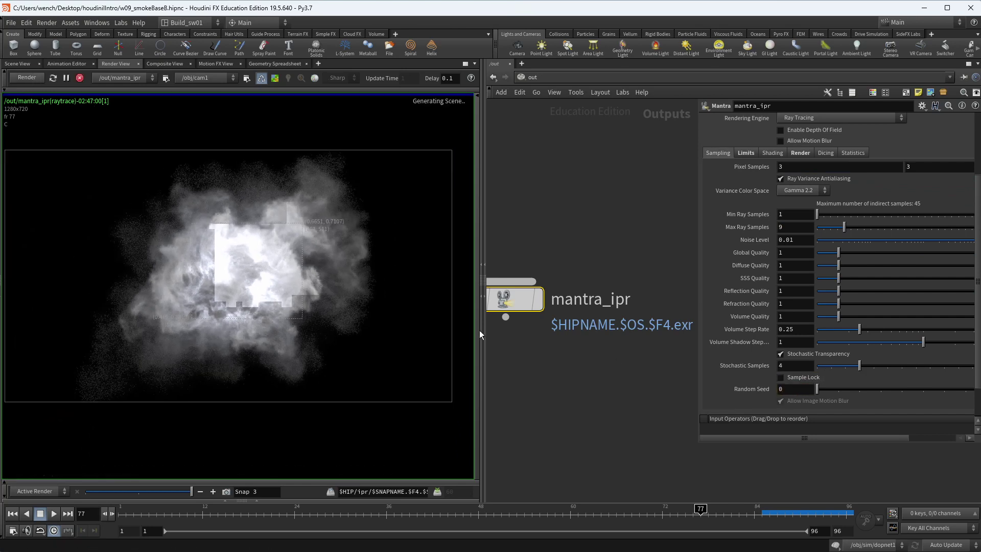
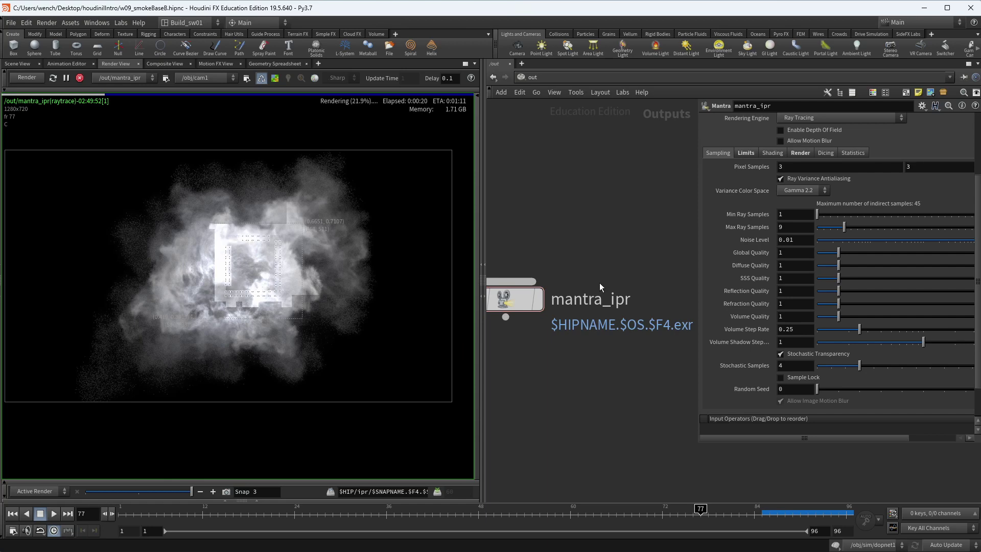
- Stop the render, set mantra_ipr's Volume Limit to 0, and render again
click(748, 155)
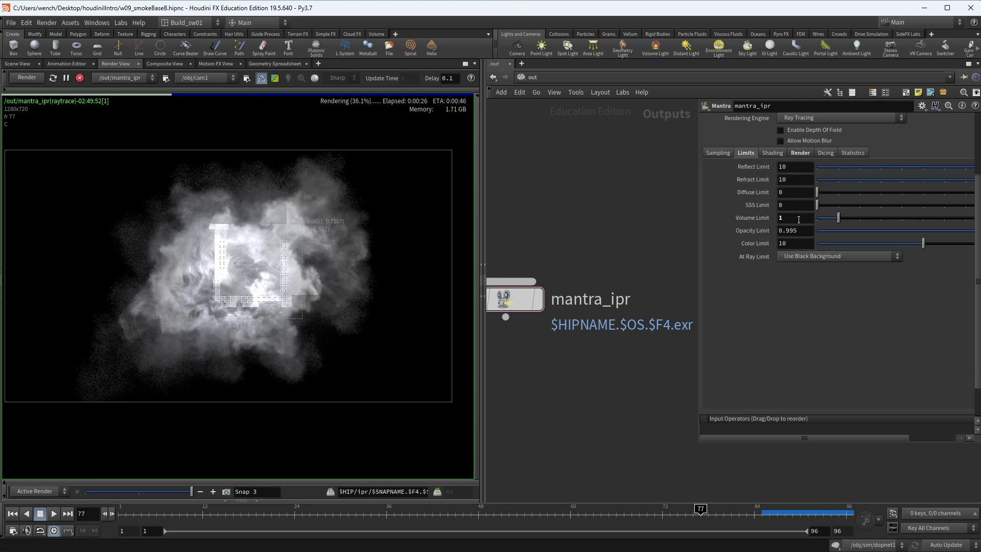
click(80, 77)
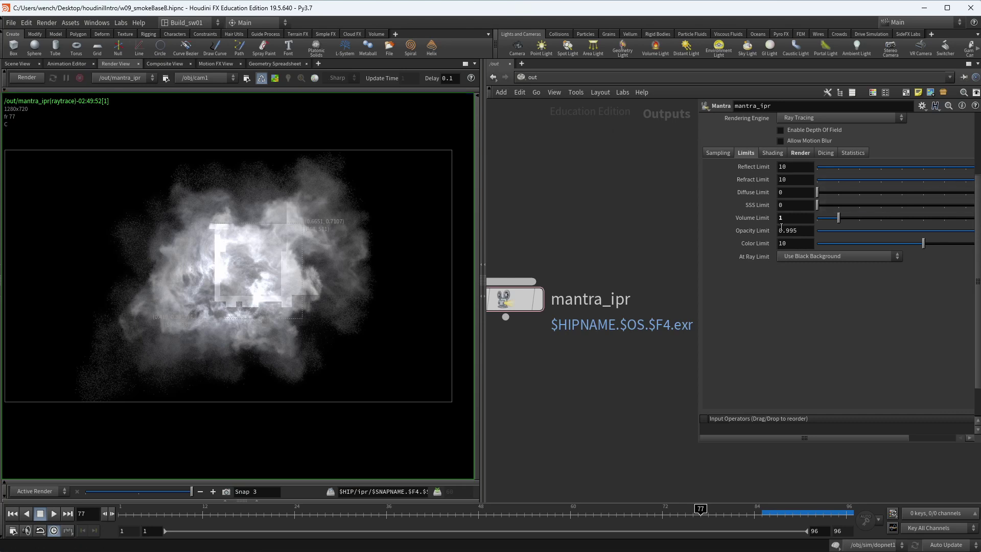
key(BackSpace)
text(0)
key(Return)
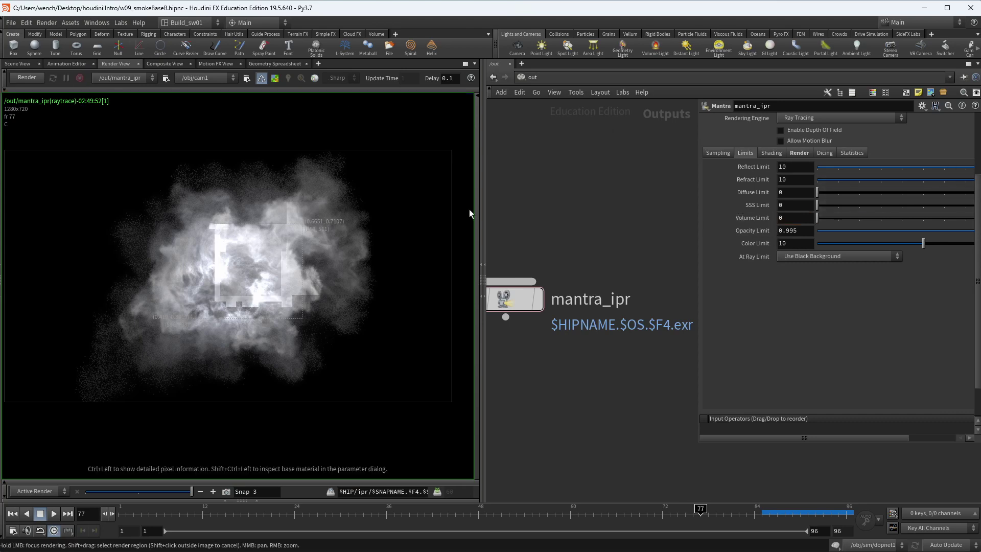
click(36, 80)
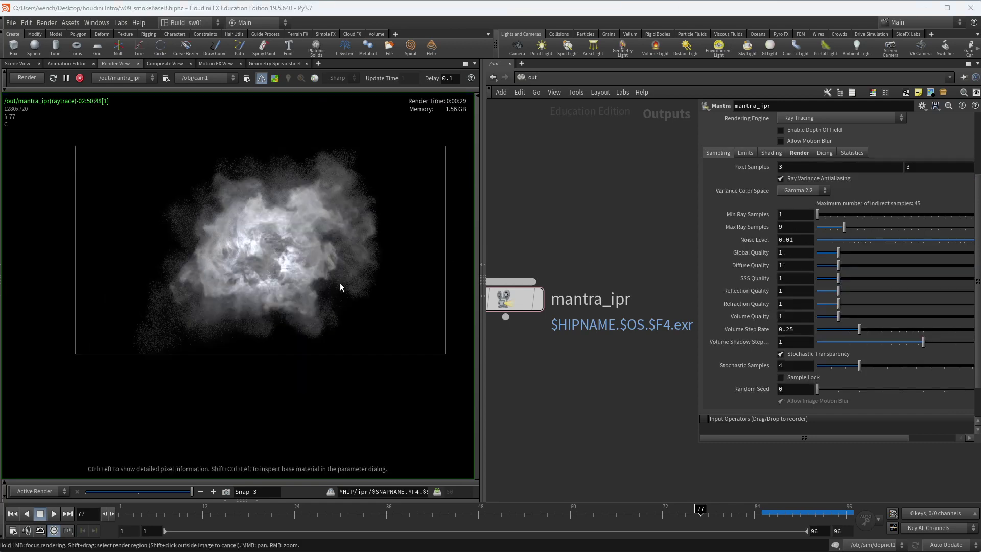
- Set mantra_ipr's Min Ray Samples to 2 and Max Ray Samples to 5
scroll(400, 156, up, 2)
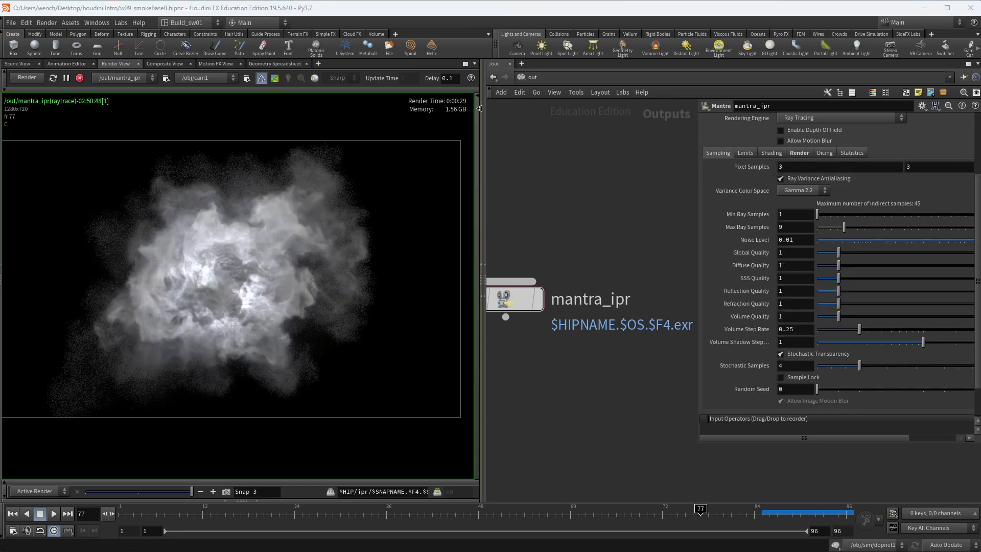
click(791, 215)
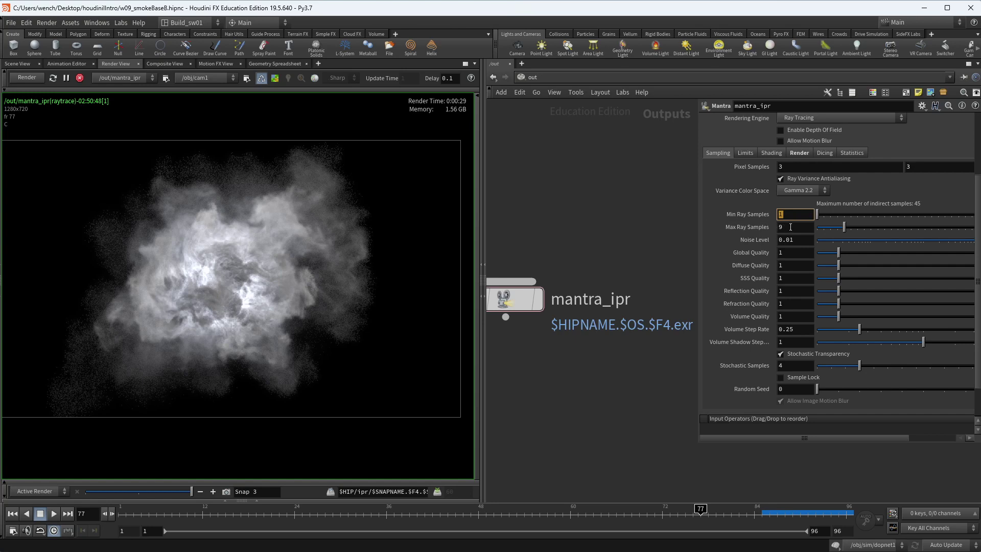
click(789, 227)
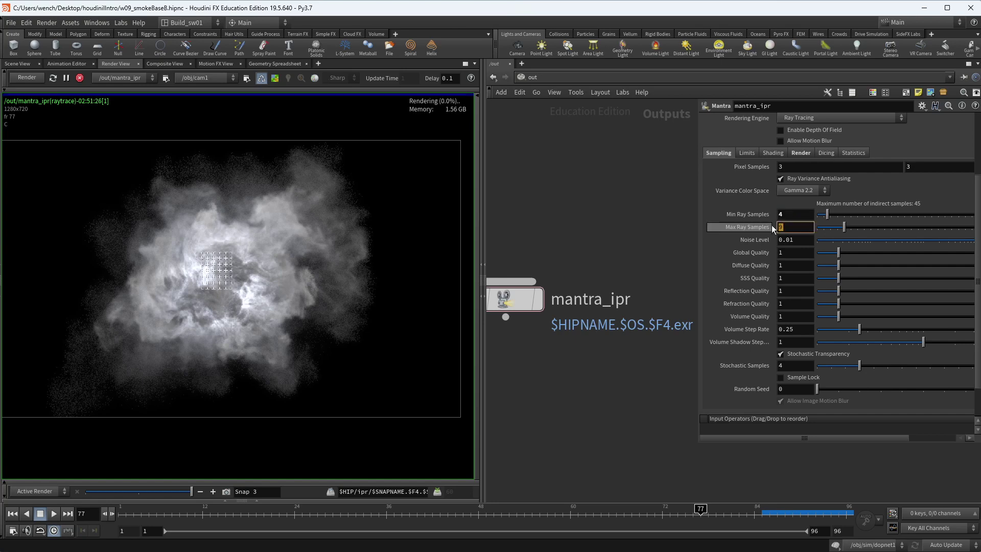
text(5)
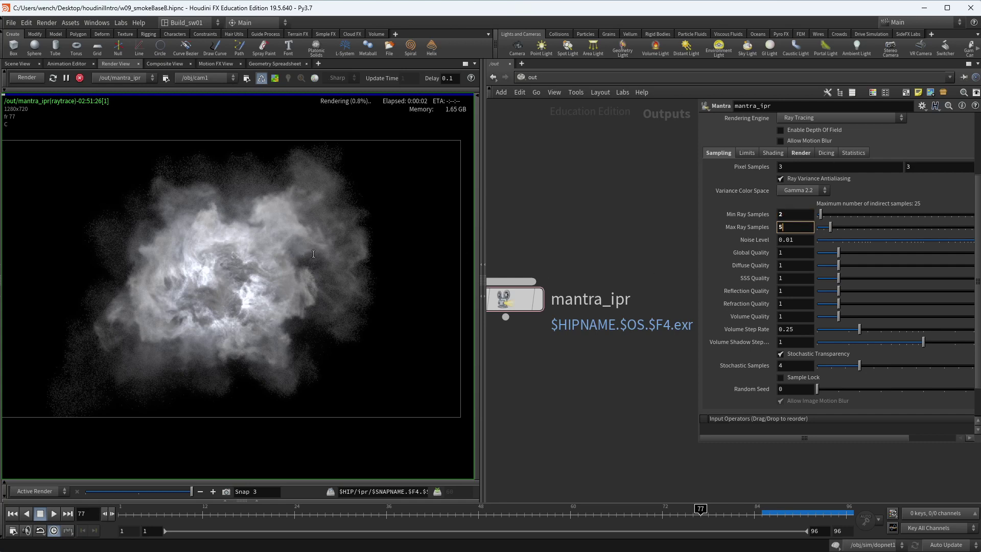
key(Return)
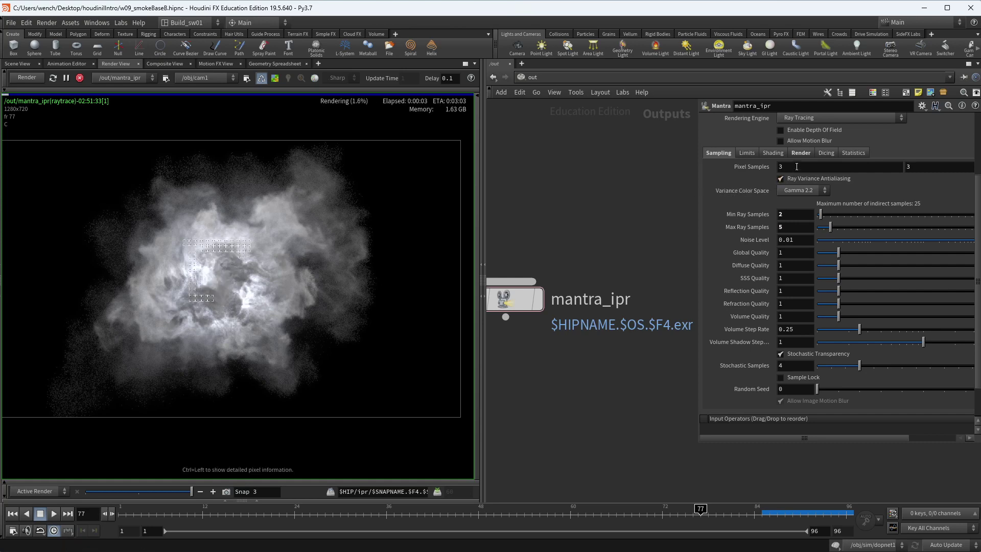
- Lower mantra_ipr's Pixel Samples to 1 by 1 for a faster test render
click(869, 167)
text(2)
key(Tab)
text(1)
key(shift+Tab)
text(1)
key(Return)
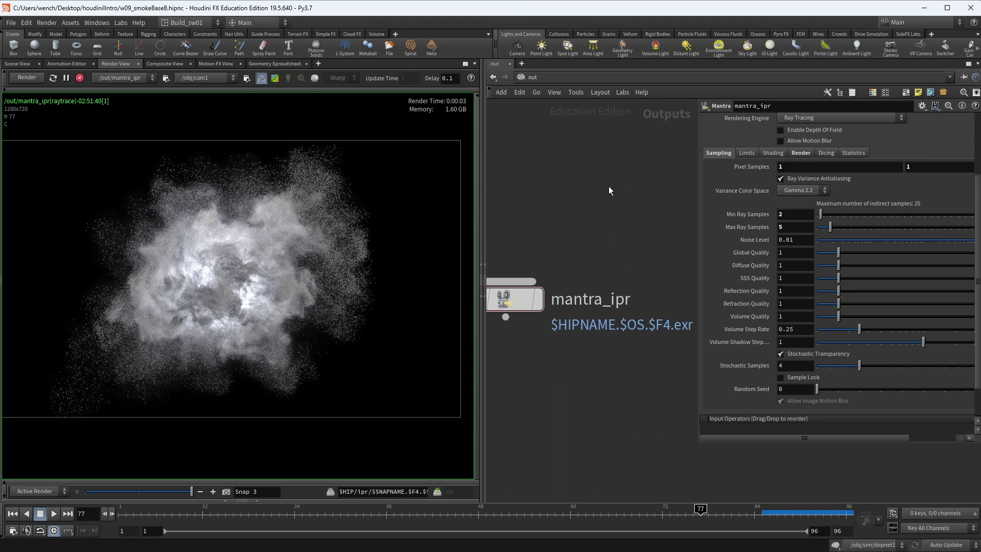
- Go to the sim object's network and open the Pyro_Shader material assigned on pyrobakevolume1
click(529, 77)
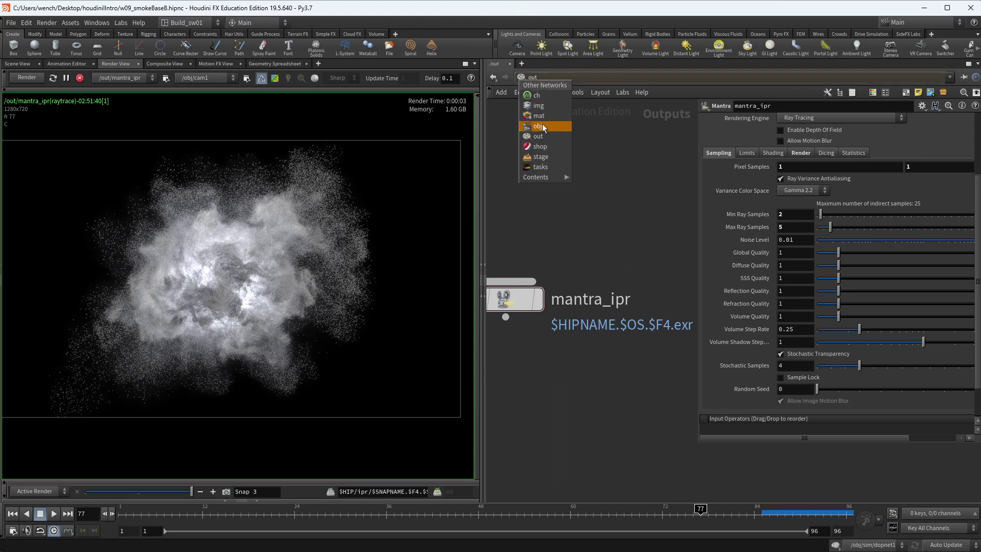
click(541, 126)
double_click(521, 258)
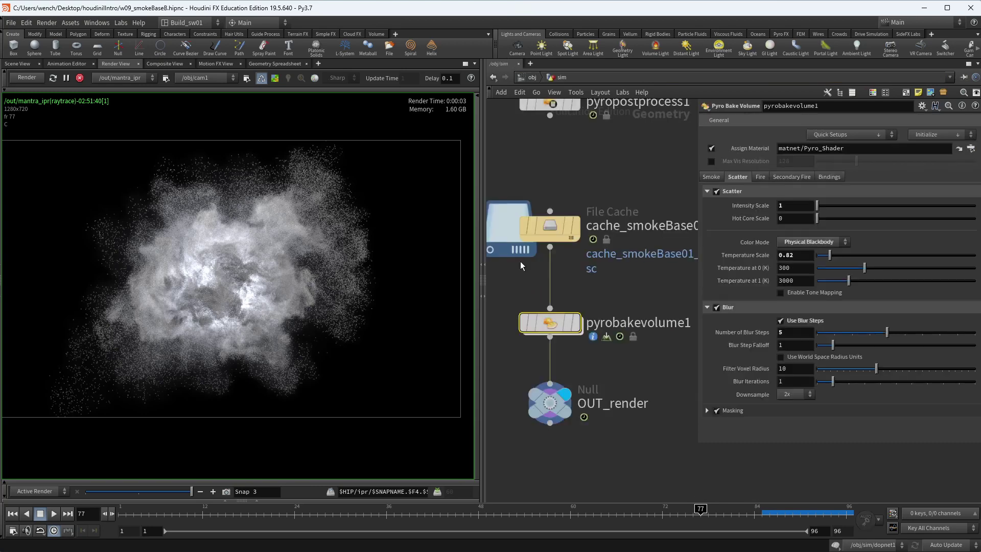
middle_drag(641, 287, 623, 275)
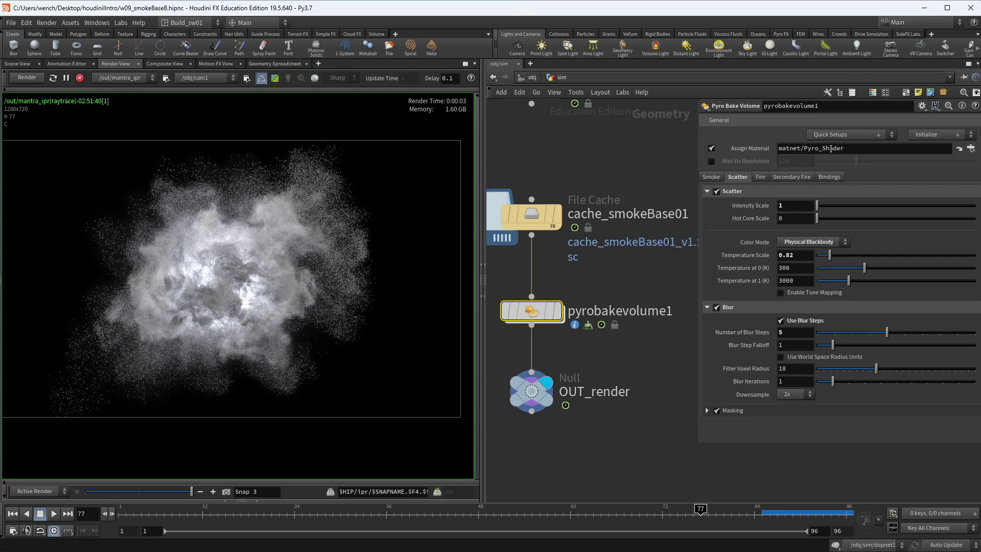
click(959, 148)
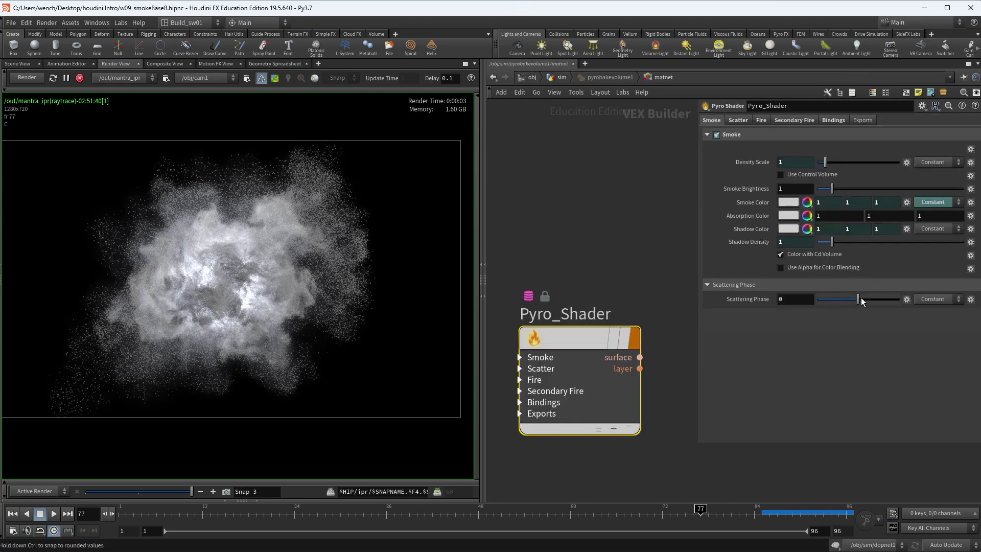
- Try Pyro_Shader Scattering Phase values of 0.41, -0.7 and 0.81, and settle on -0.52
drag(860, 297, 874, 298)
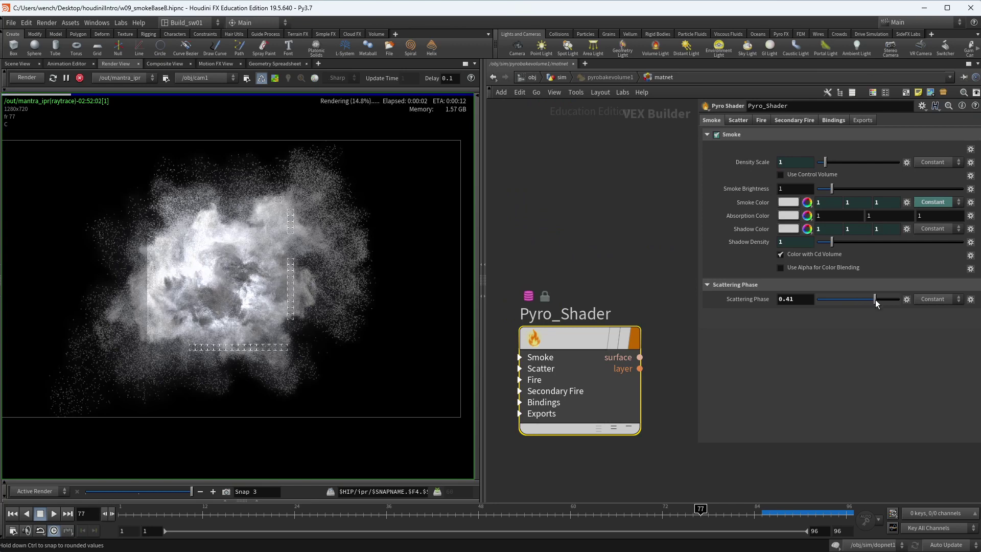
drag(879, 299, 830, 300)
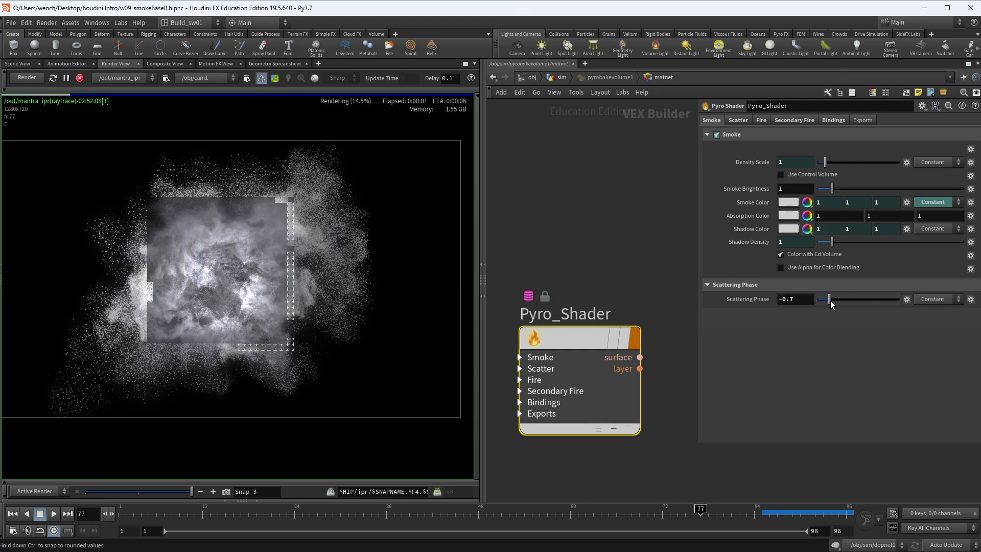
drag(830, 301, 891, 302)
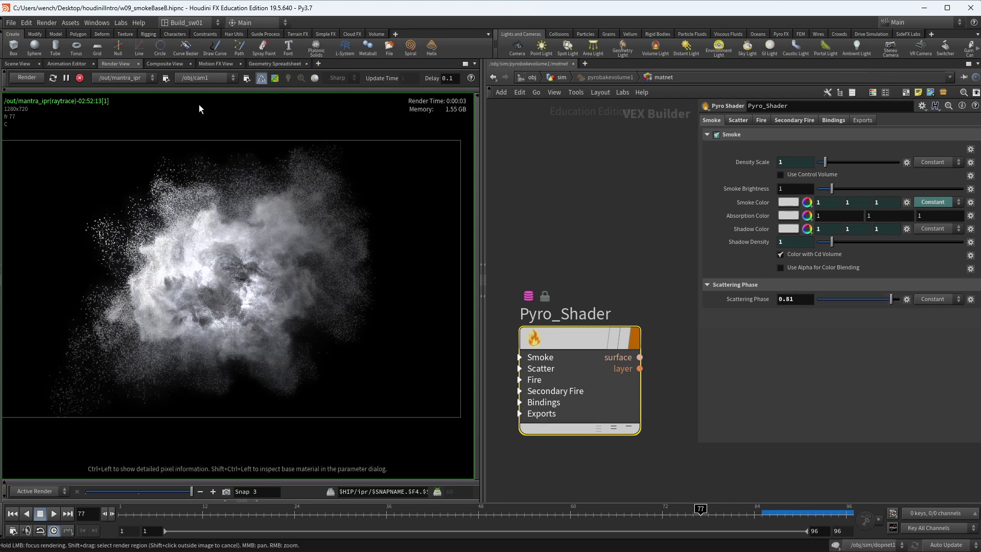
mouse_move(825, 304)
mouse_down()
mouse_move(867, 304)
mouse_move(837, 299)
mouse_up()
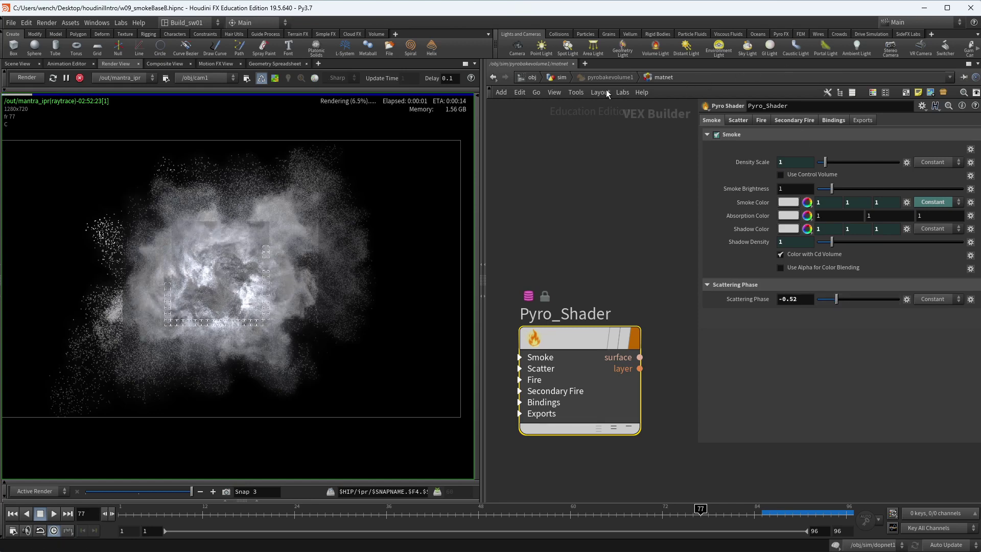
- Return to the out network and set mantra_ipr's Max Ray Samples to 9
click(551, 79)
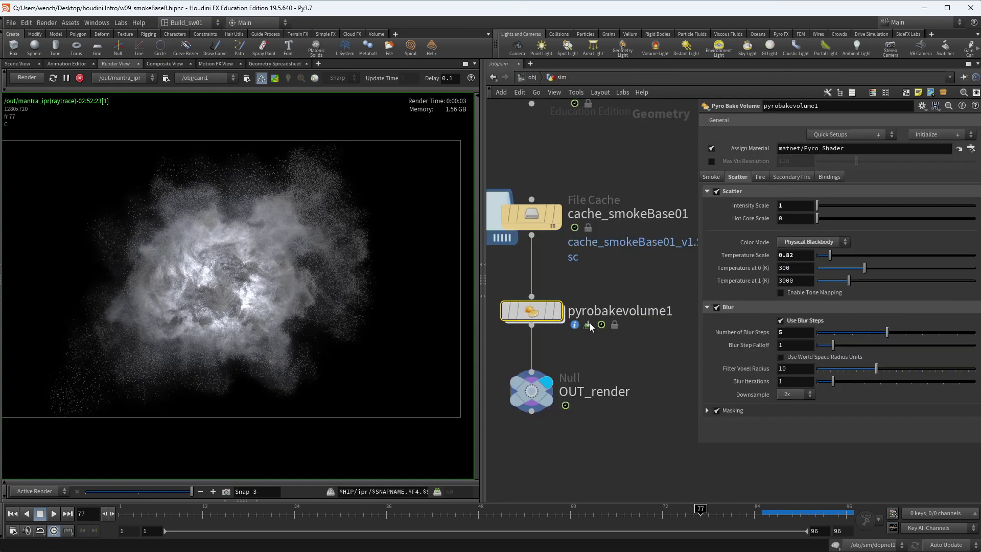
click(533, 79)
click(544, 80)
click(579, 138)
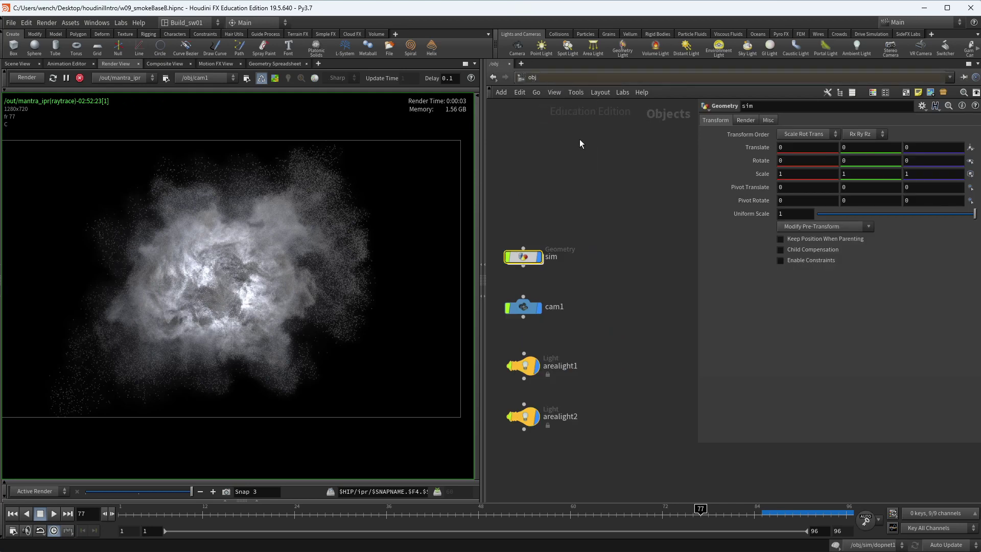
click(786, 167)
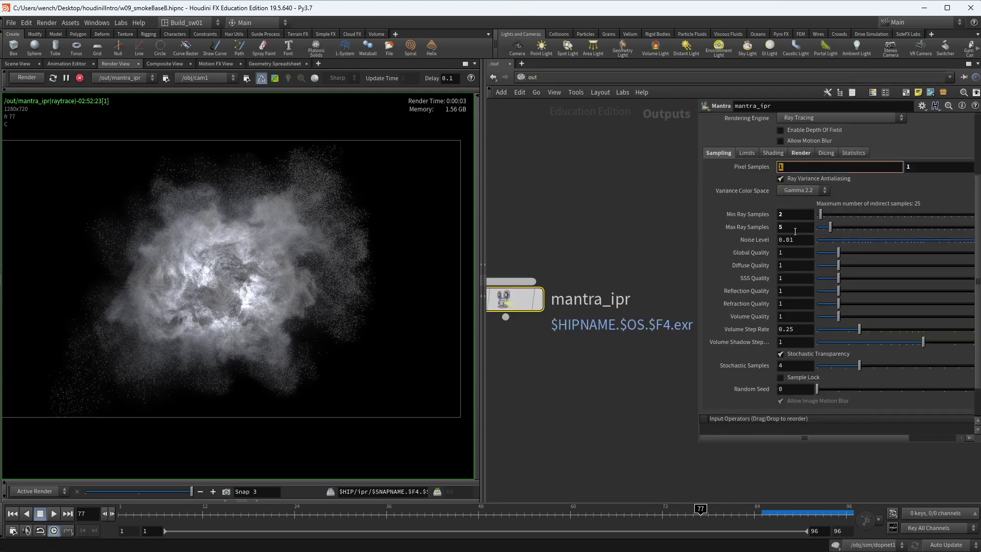
click(794, 227)
text(9)
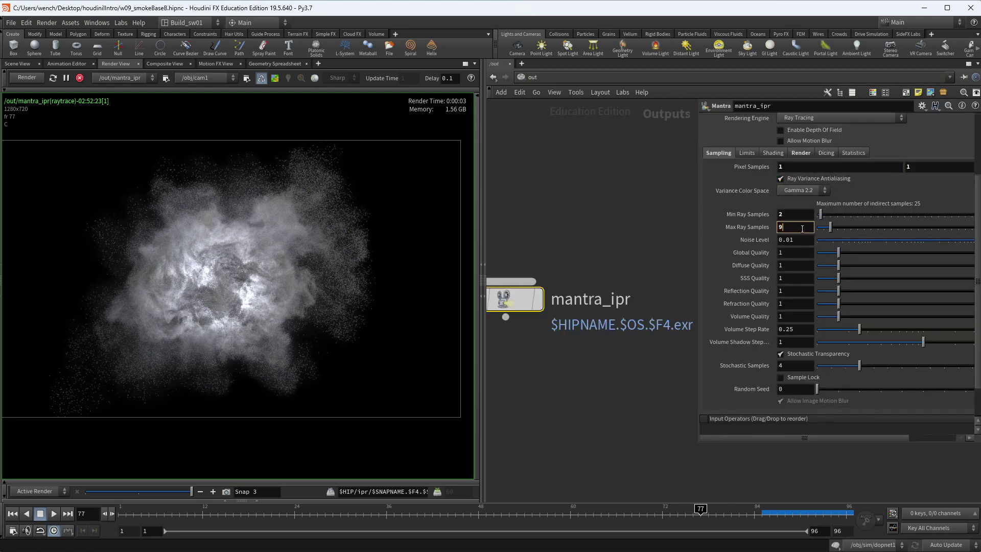
key(Return)
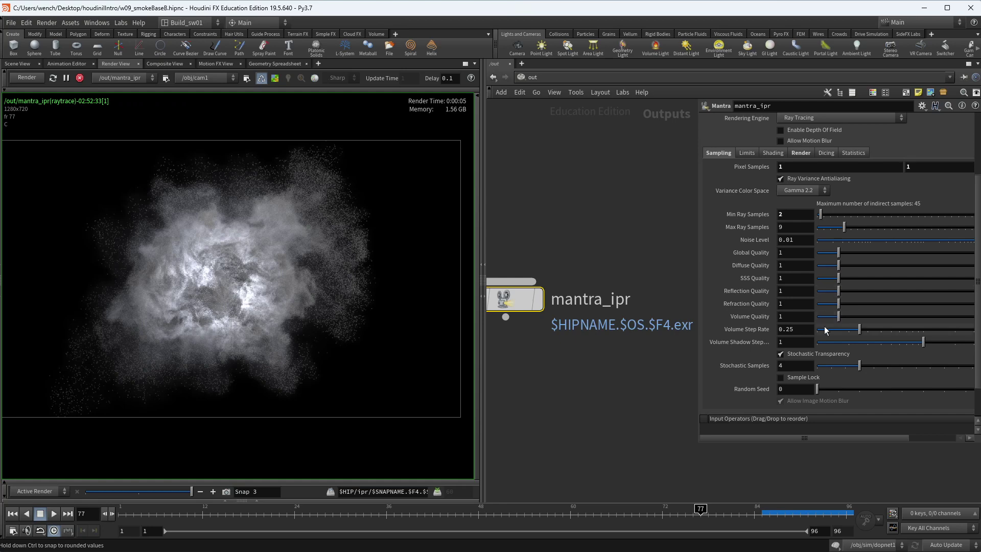
- Raise mantra_ipr's Stochastic Samples to 8 and set its Pixel Samples to 2 by 2
drag(860, 366, 916, 369)
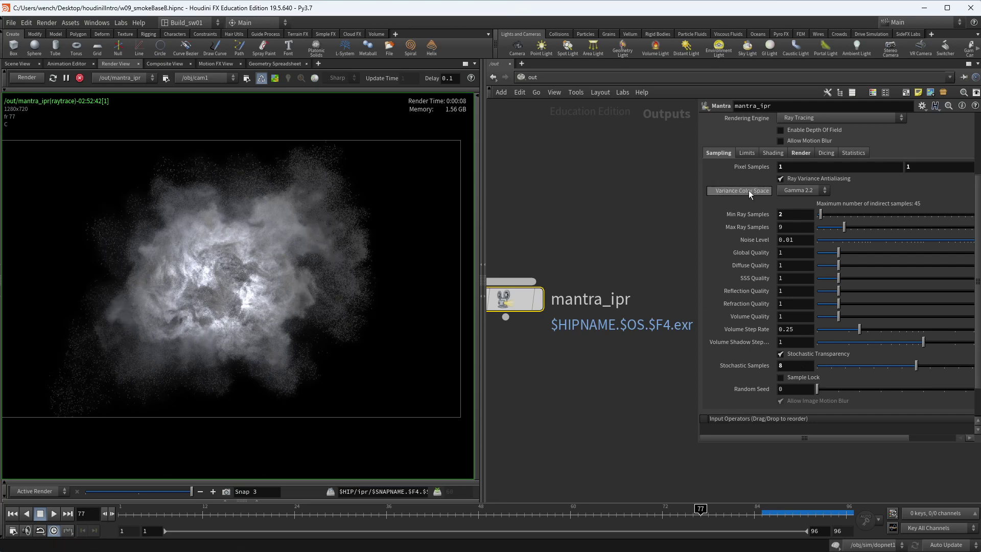
click(804, 167)
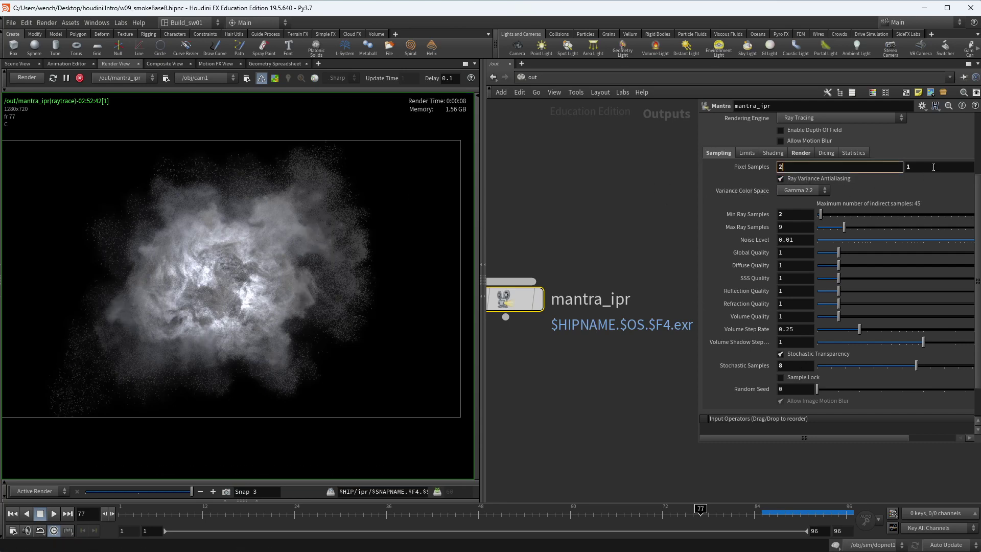
text(2)
key(Return)
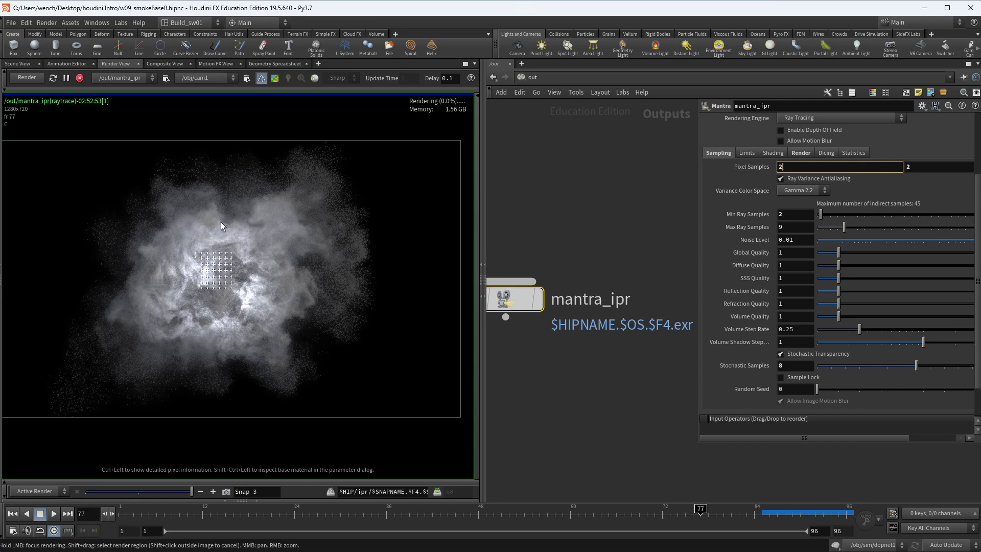
- Examine the new render up close for noise in the smoke and around its thin outer edges
right_drag(198, 200, 287, 192)
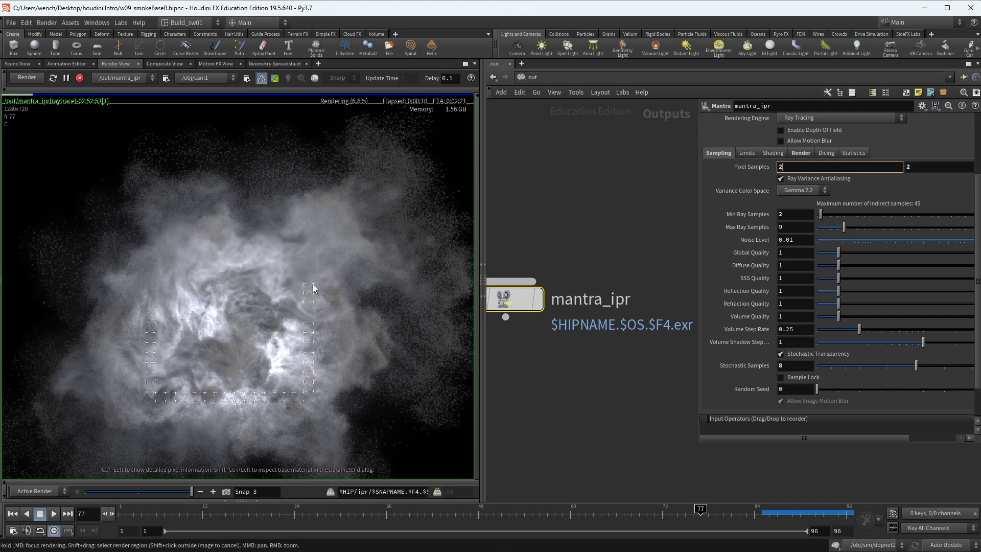
scroll(313, 286, down, 4)
middle_drag(564, 260, 618, 264)
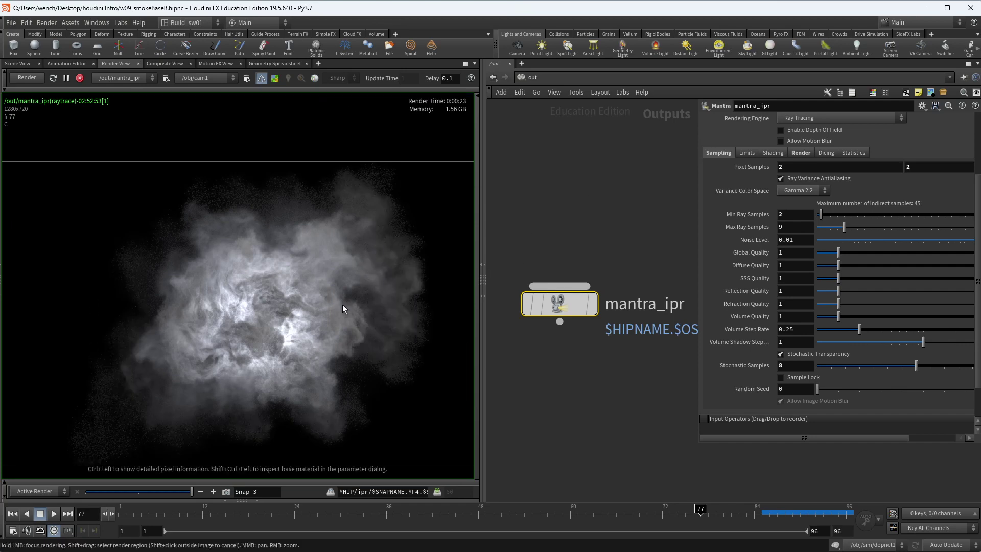
scroll(397, 286, up, 2)
scroll(327, 214, down, 2)
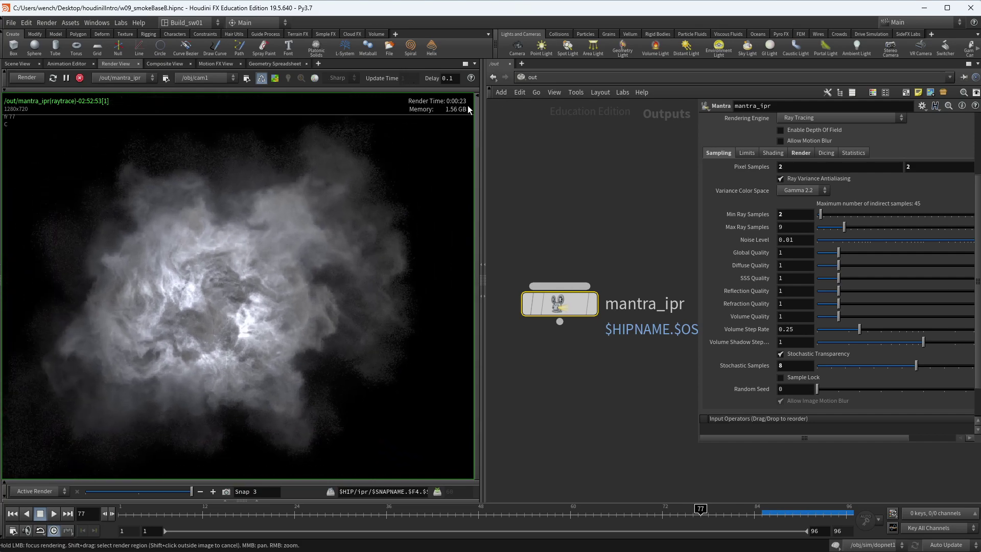
scroll(371, 231, up, 2)
scroll(373, 225, up, 2)
middle_drag(376, 212, 198, 285)
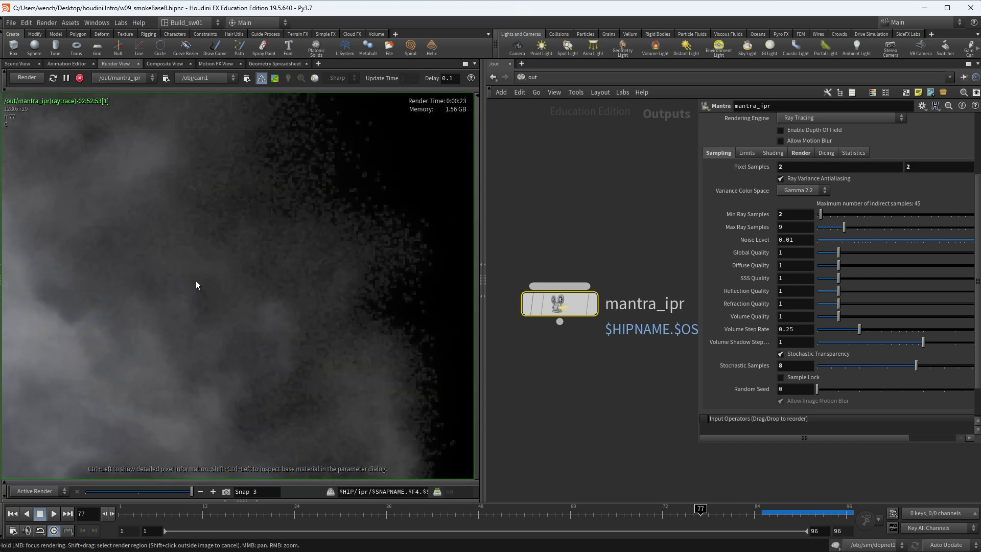
scroll(344, 256, down, 3)
scroll(314, 281, up, 2)
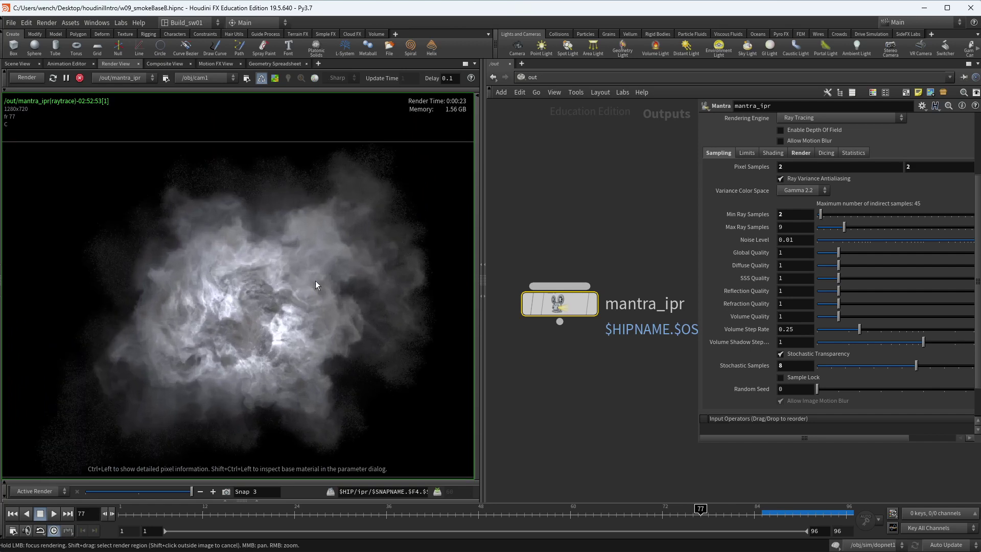
- Return to the sim object's network and review the chain from dopnet1 and dopimportfield1 down to OUT_render
click(539, 91)
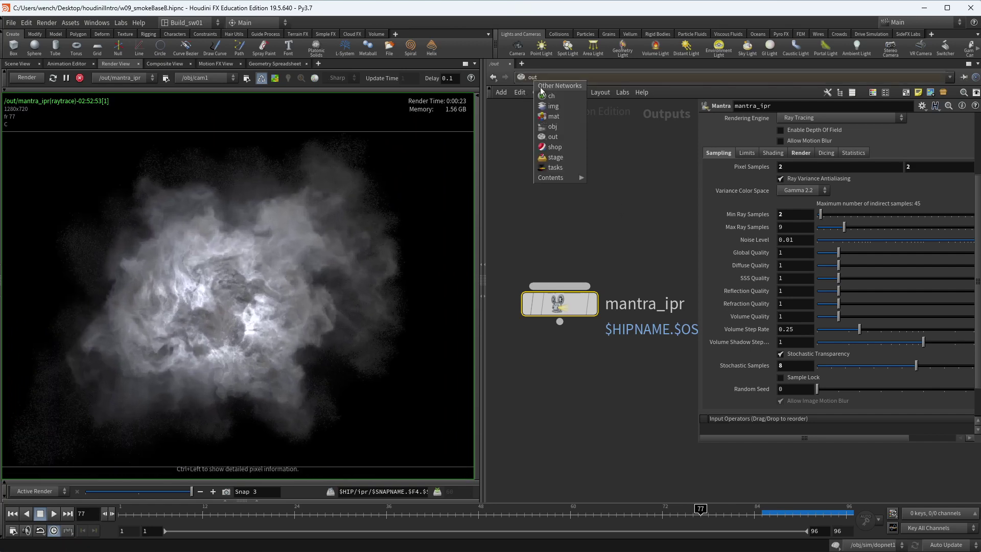
click(566, 131)
double_click(528, 256)
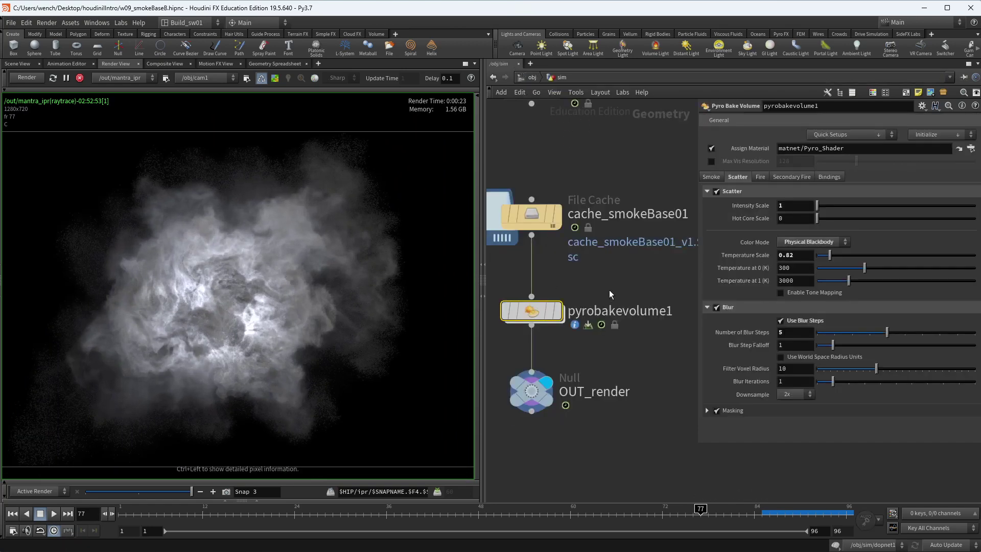
drag(589, 367, 533, 435)
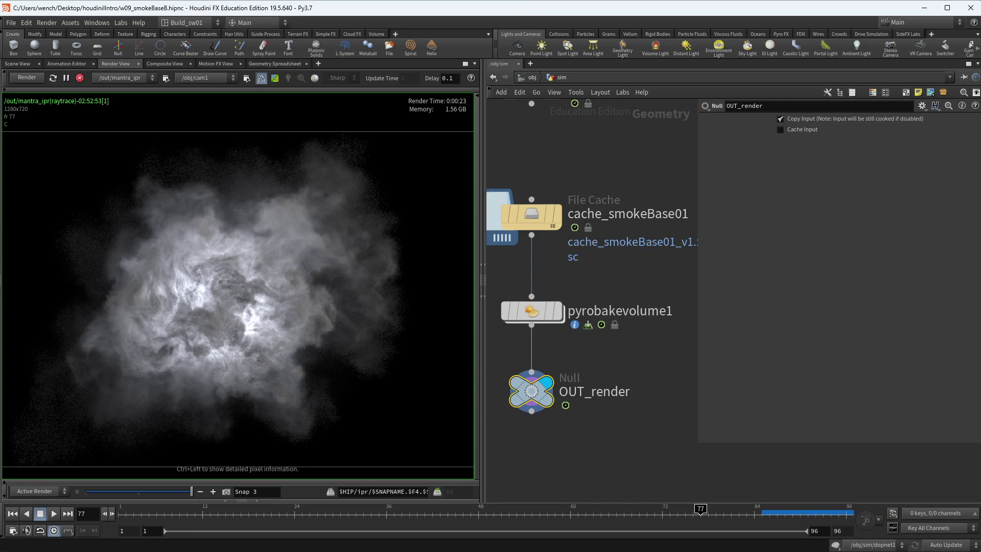
scroll(590, 442, down, 5)
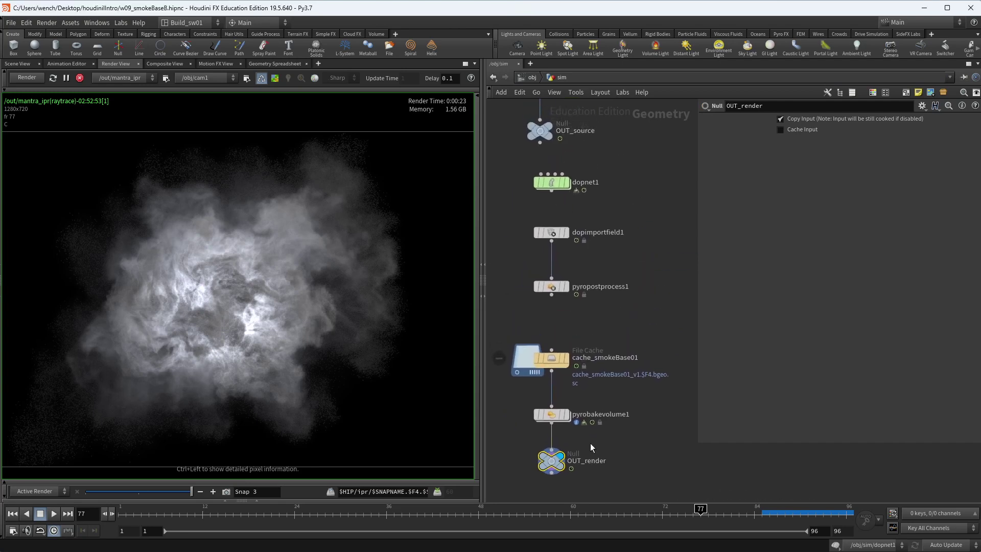
scroll(606, 159, down, 2)
click(563, 173)
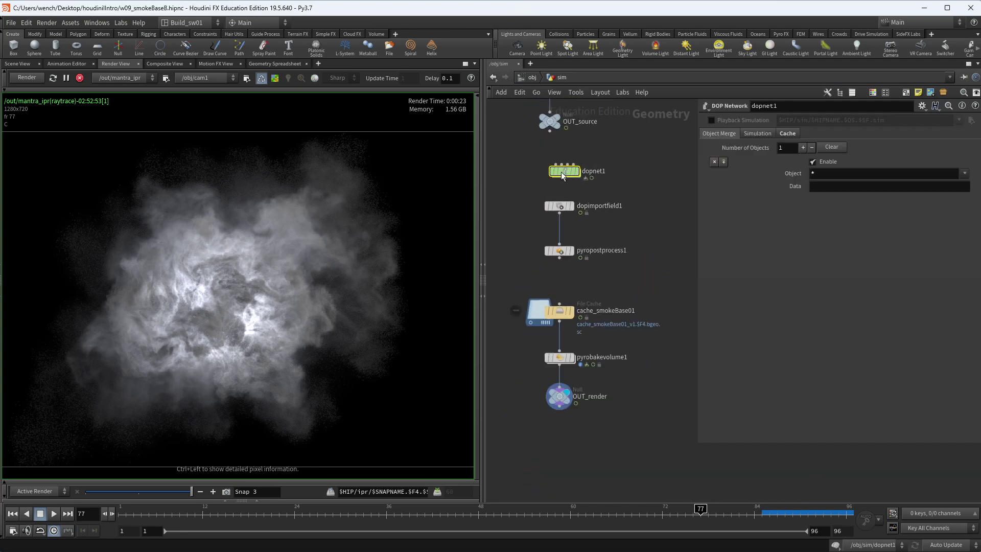
scroll(617, 155, up, 3)
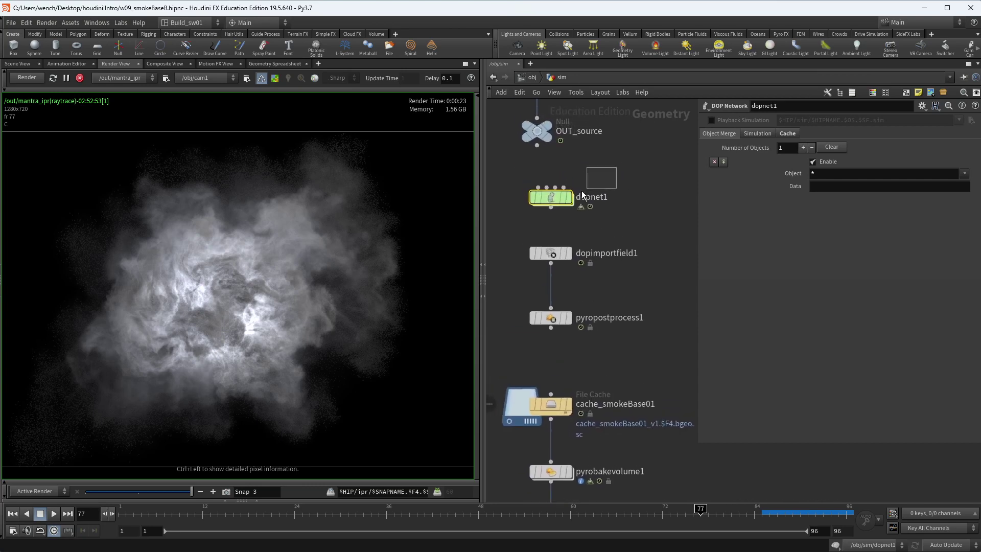
drag(569, 199, 558, 199)
mouse_move(546, 198)
click(551, 254)
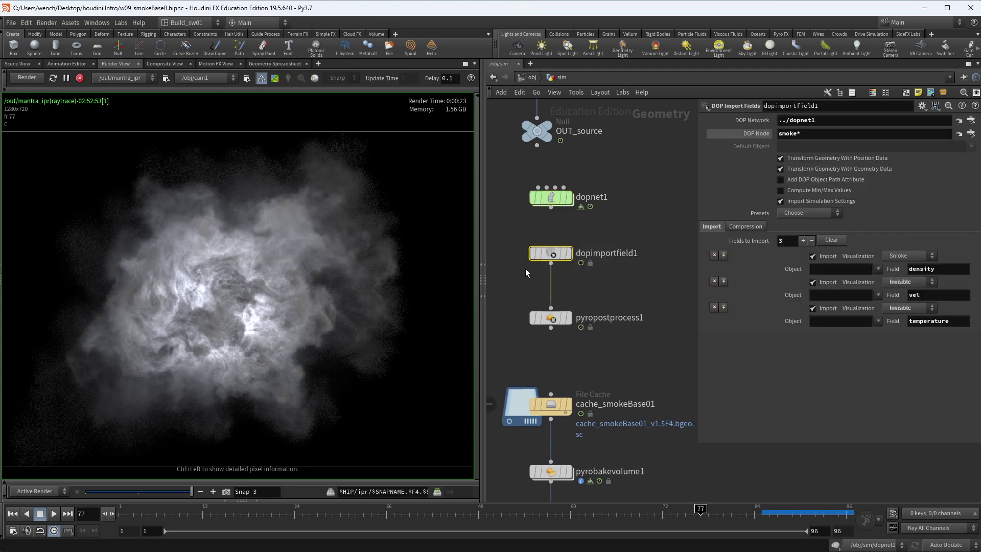
key(h)
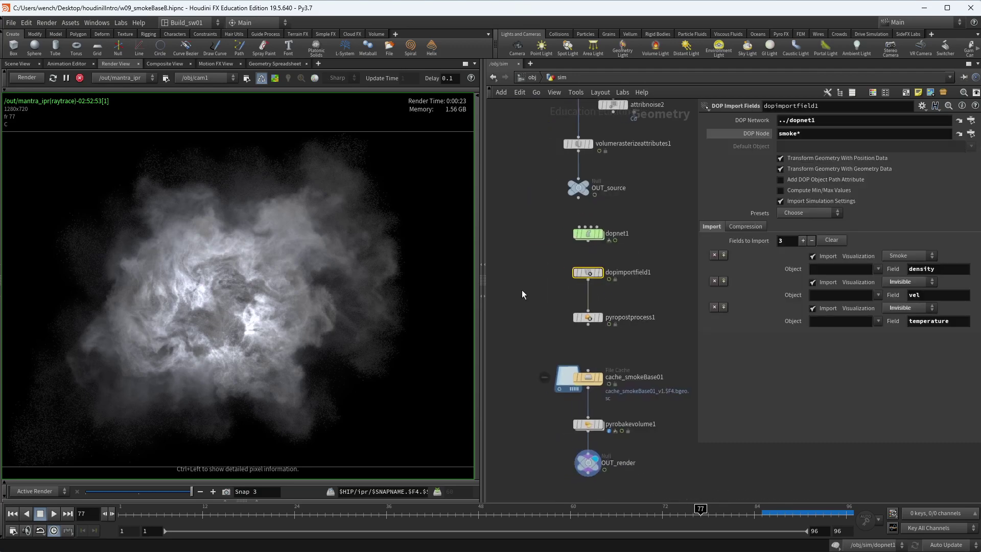
- Add a File Cache node beside the simulation chain and wire dopnet1's output into it
key(Tab)
text(cac)
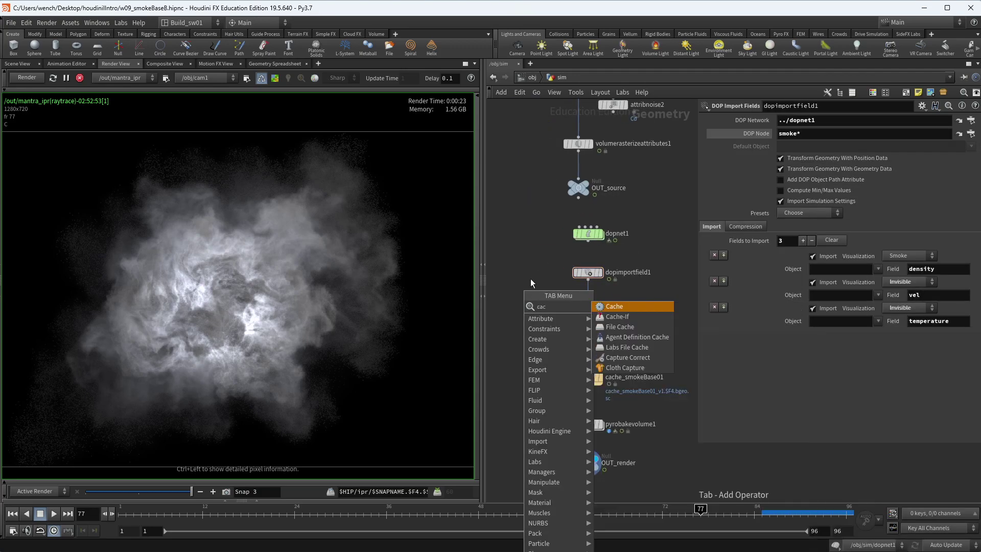
click(637, 327)
click(534, 265)
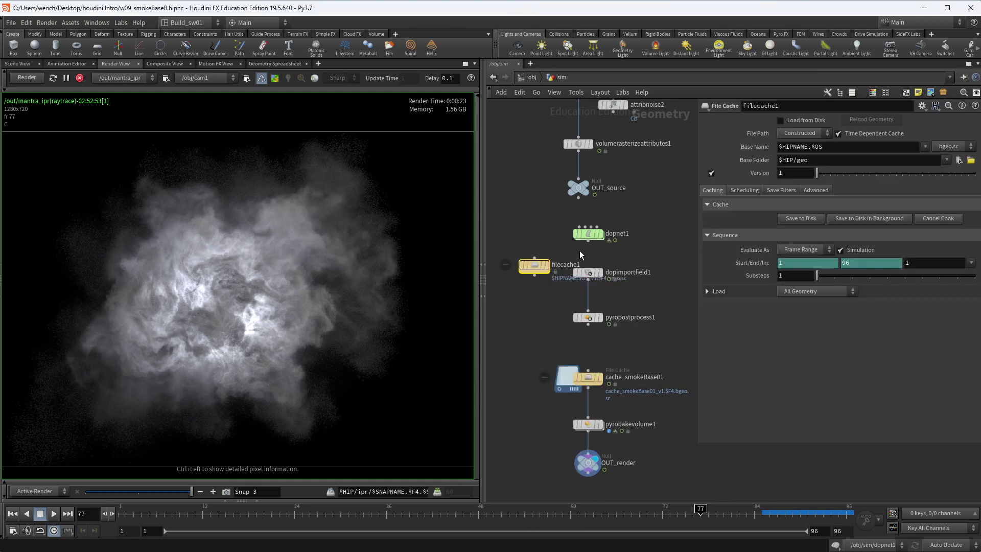
click(588, 240)
click(539, 267)
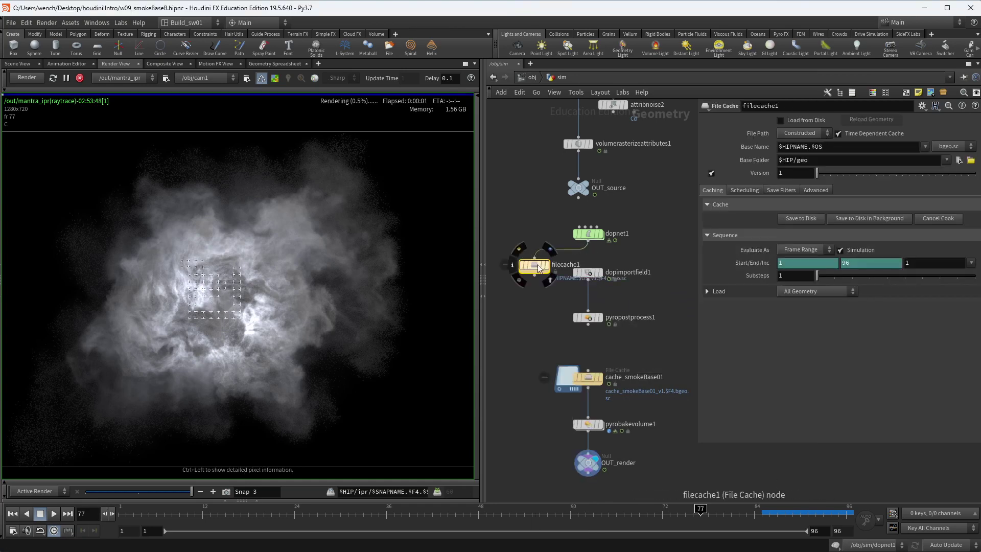
- Try wiring the new file cache directly after dopimportfield1, and delete the node again
drag(539, 268, 536, 304)
click(588, 279)
click(529, 296)
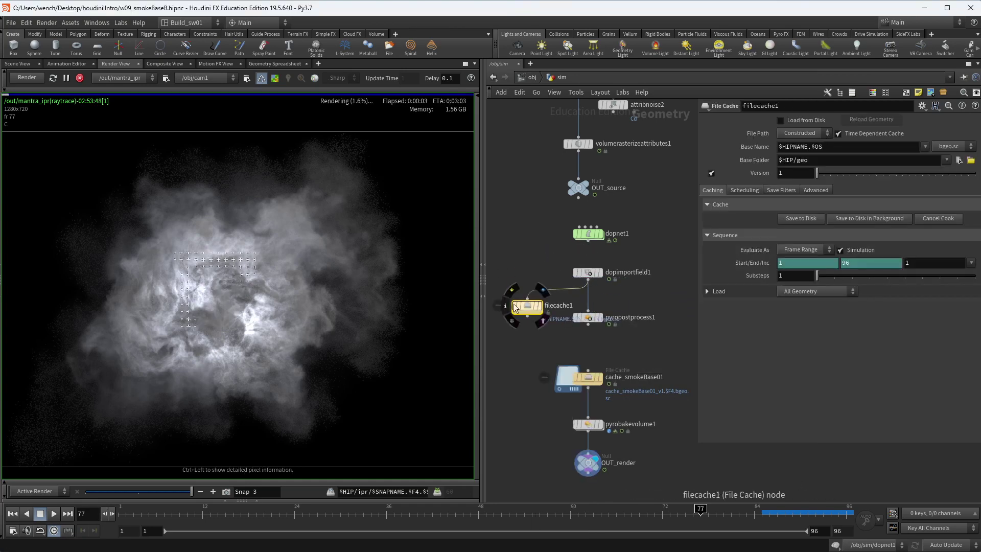
click(22, 64)
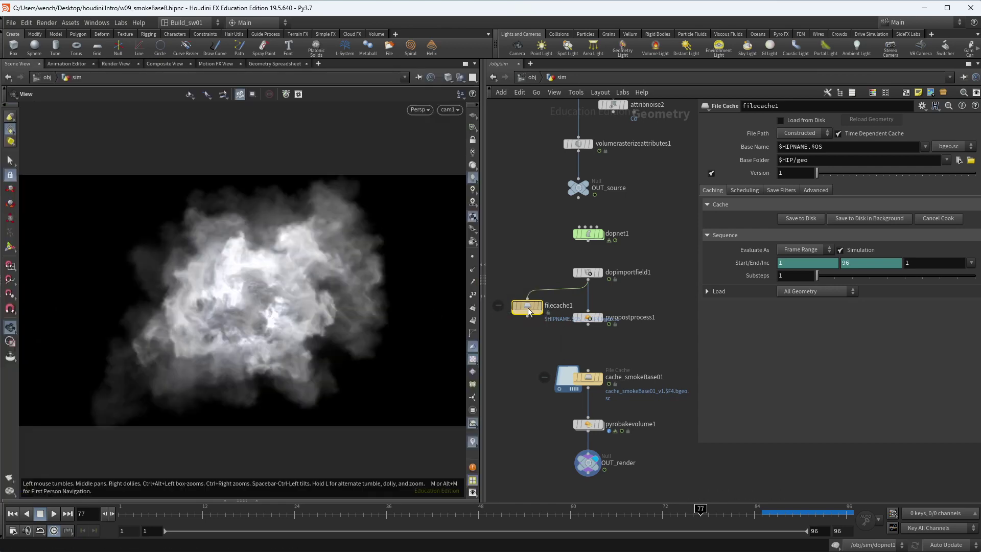
drag(531, 307, 525, 306)
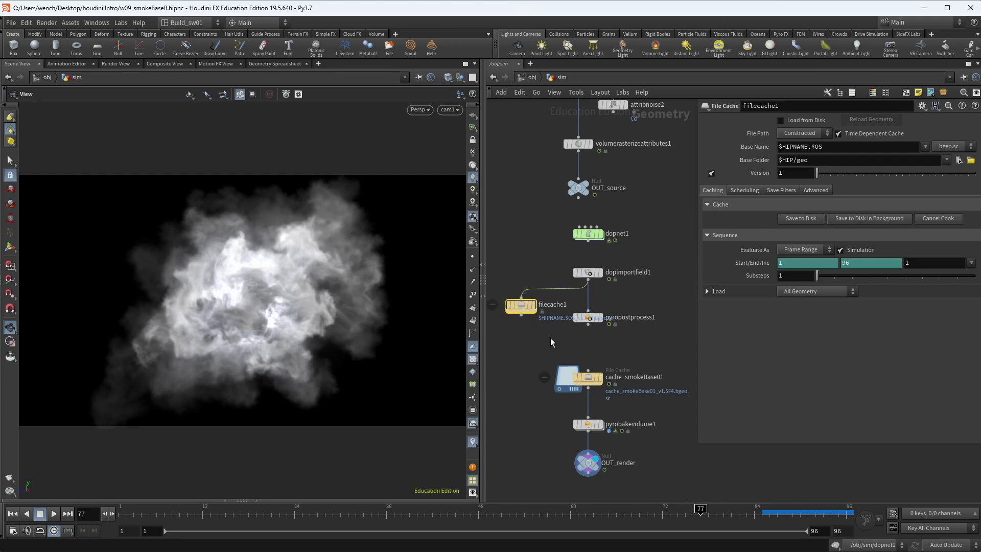
key(Delete)
- Inspect cache_smokeBase01 and pyrobakevolume1, and scrub through the cached explosion up to frame 87
scroll(637, 317, up, 3)
click(570, 401)
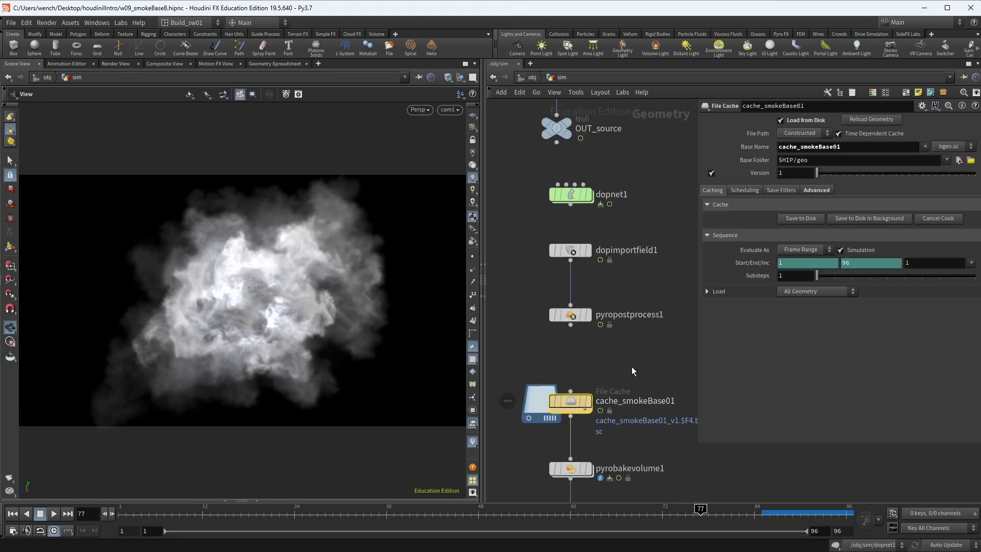
drag(644, 357, 549, 313)
middle_drag(653, 381, 645, 299)
drag(562, 401, 563, 400)
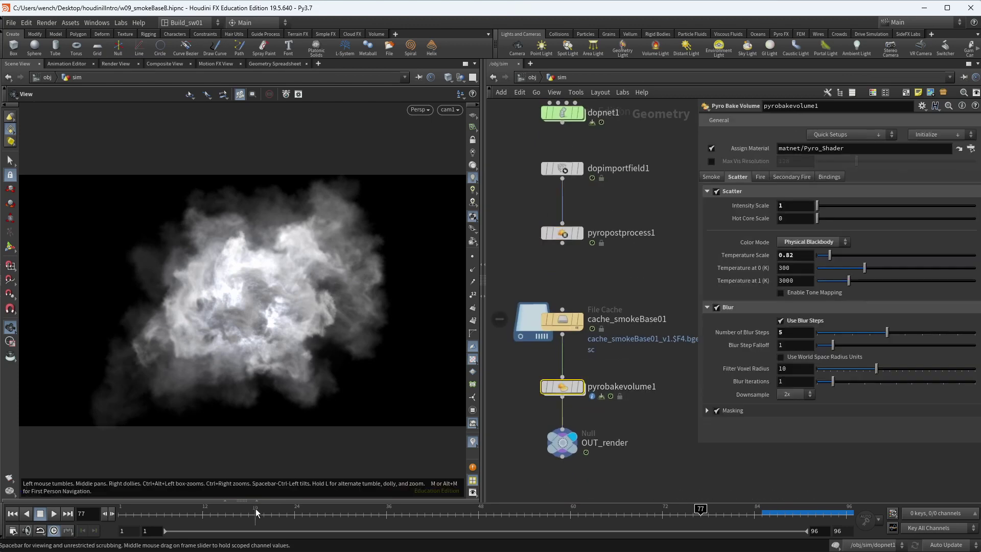
drag(261, 516, 736, 512)
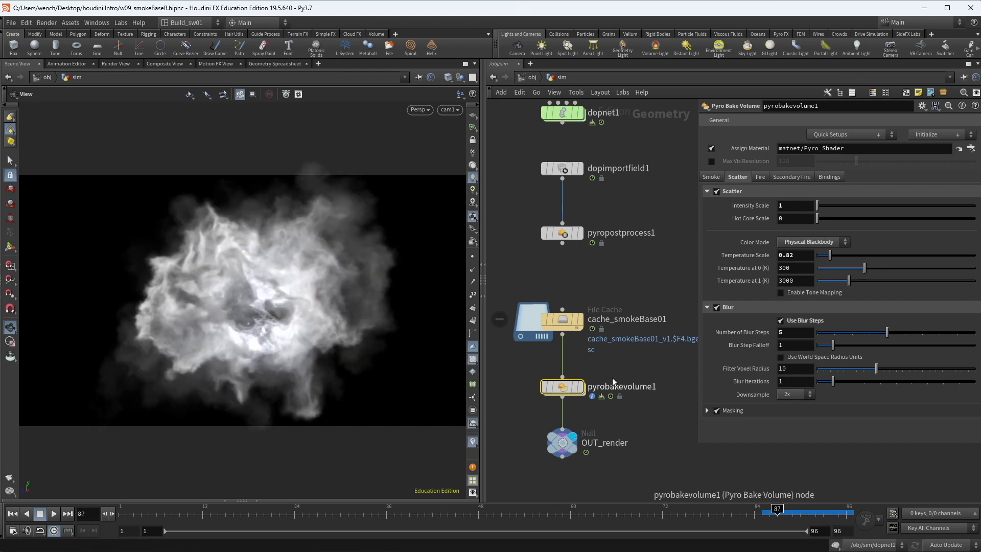
- Set pyrobakevolume1's scatter Temperature Scale to 0.5 and check the smoke at earlier frames up to frame 53
drag(622, 363, 531, 405)
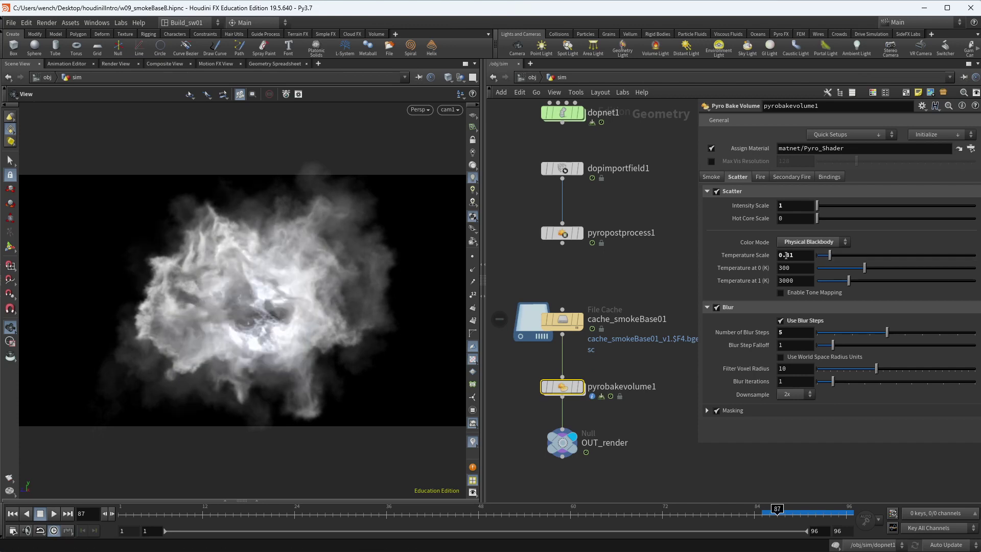
double_click(786, 254)
text(0.5)
key(Return)
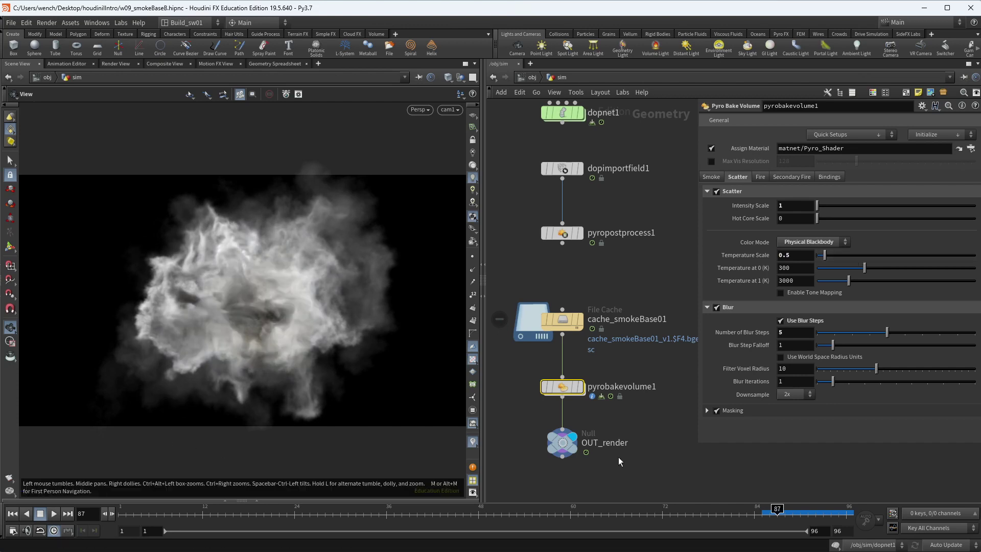
click(296, 520)
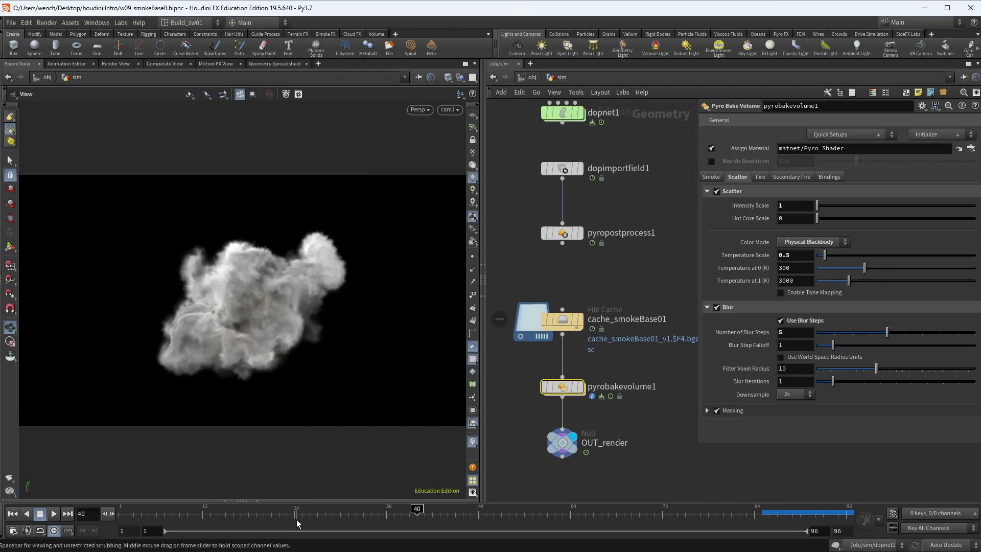
click(516, 519)
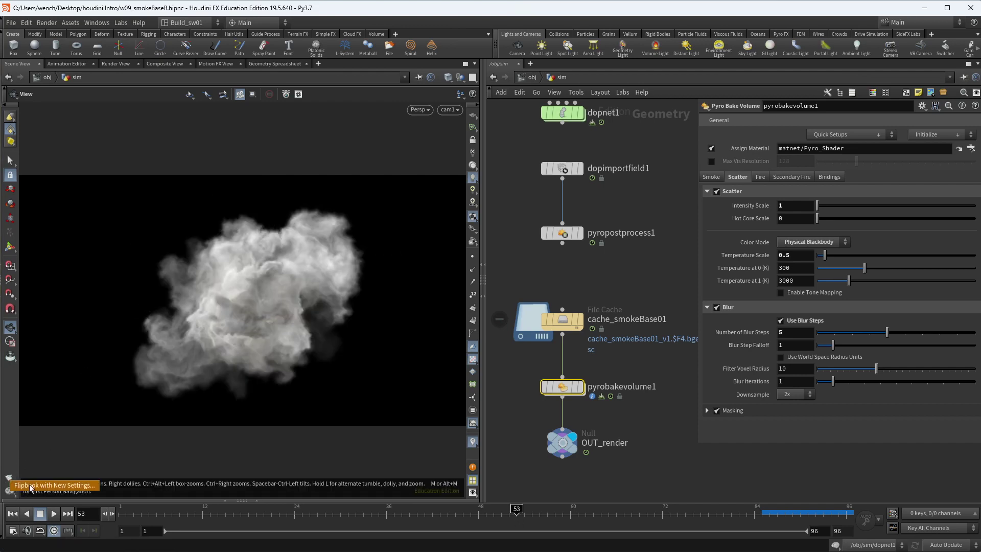
- Render a flipbook of the current viewport to MPlay over the full $RFSTART to $RFEND frame range
right_click(10, 491)
drag(42, 379, 161, 251)
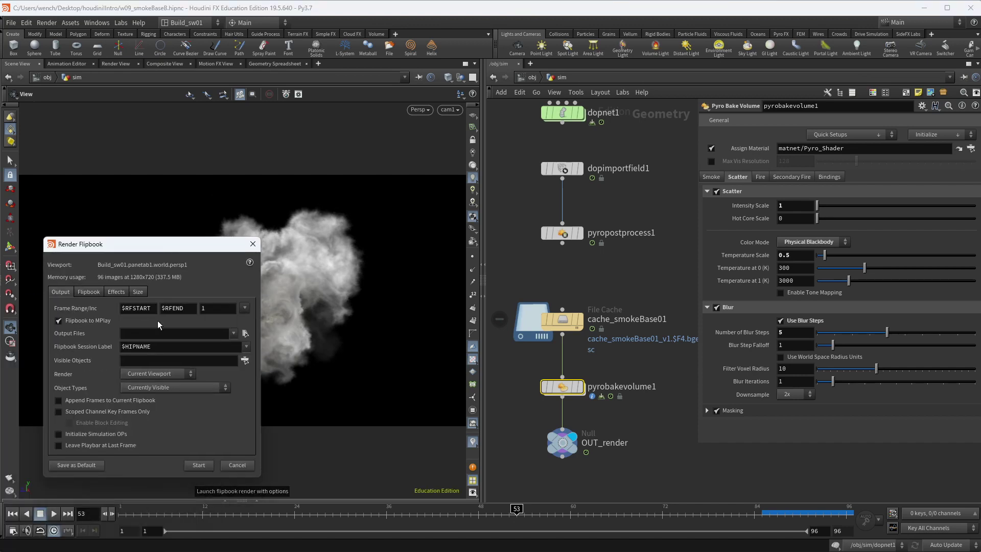
click(198, 464)
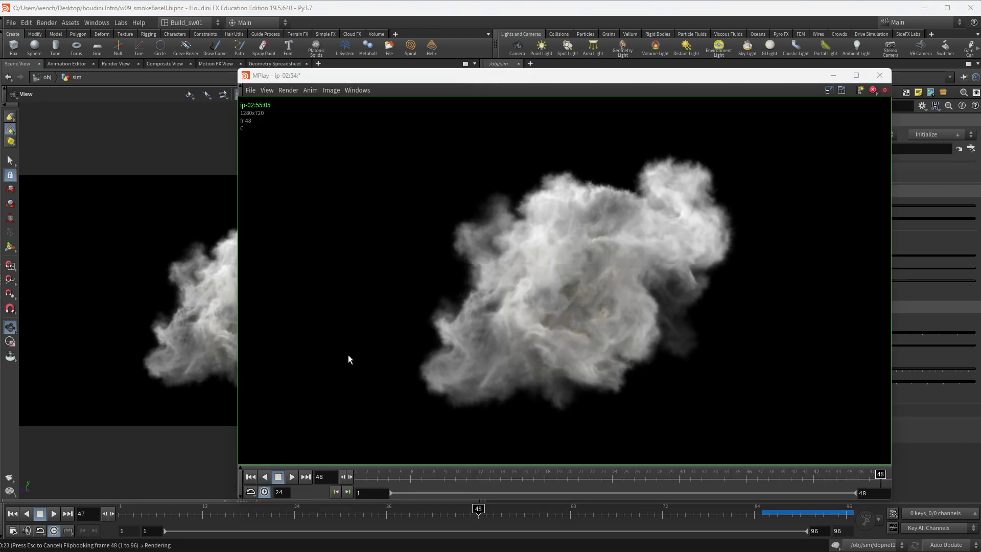
- Play and scrub the flipbook frames to judge the explosion's motion and shading, and close MPlay
drag(370, 475, 426, 475)
click(291, 476)
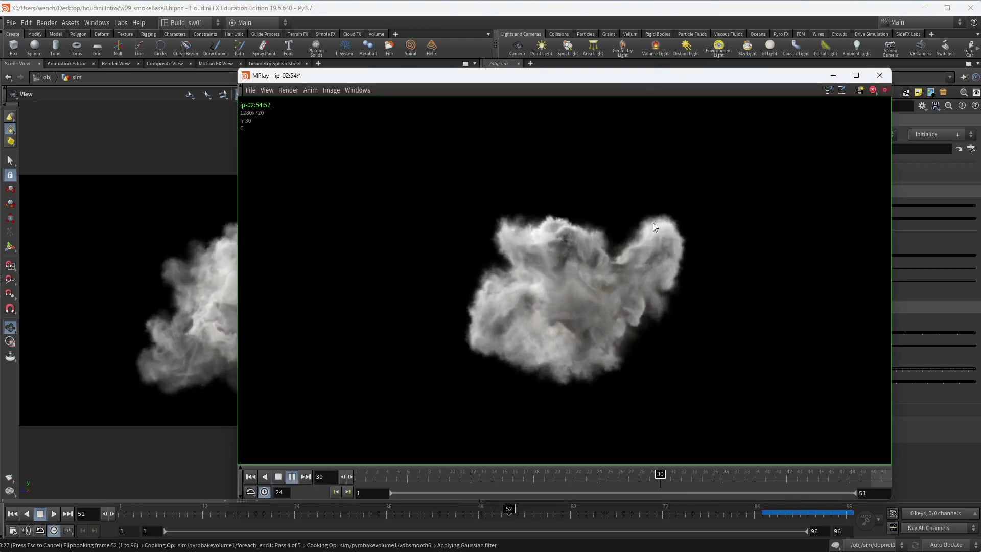
click(568, 475)
drag(589, 475, 729, 475)
drag(470, 476, 618, 475)
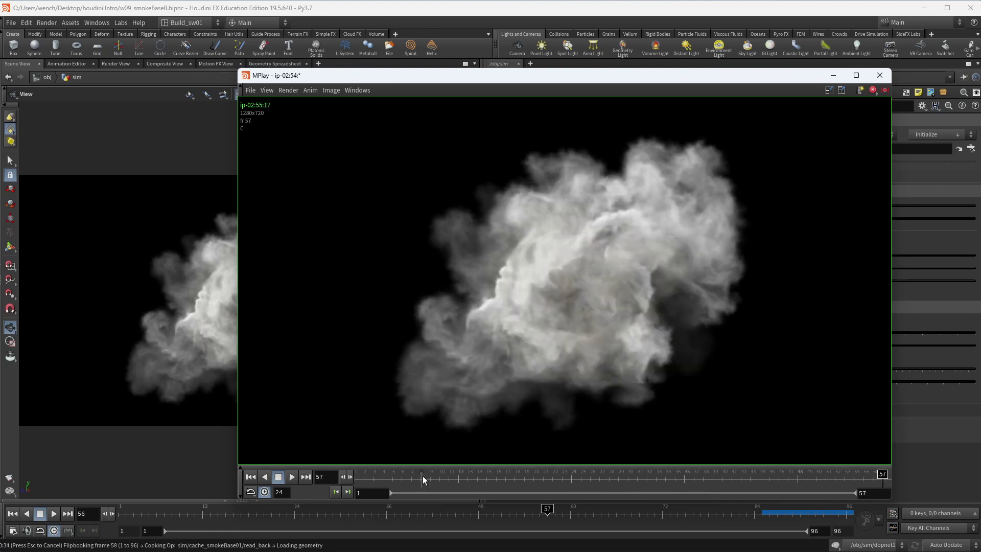
drag(423, 479, 744, 476)
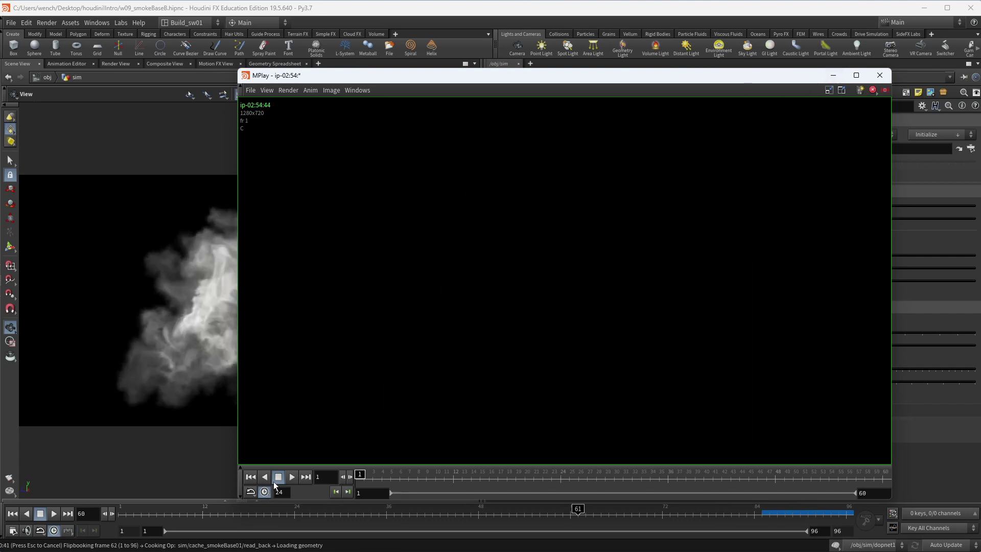
click(296, 476)
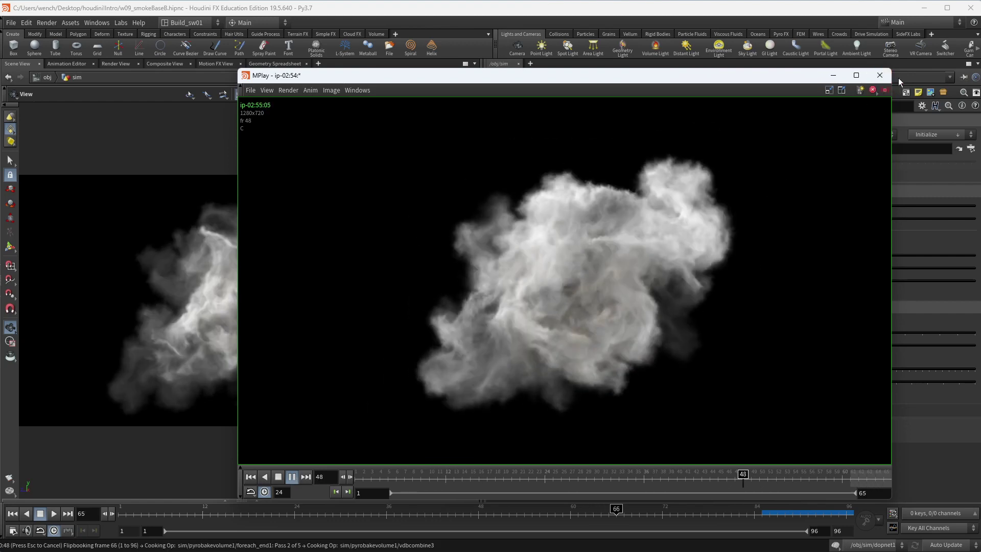
click(879, 76)
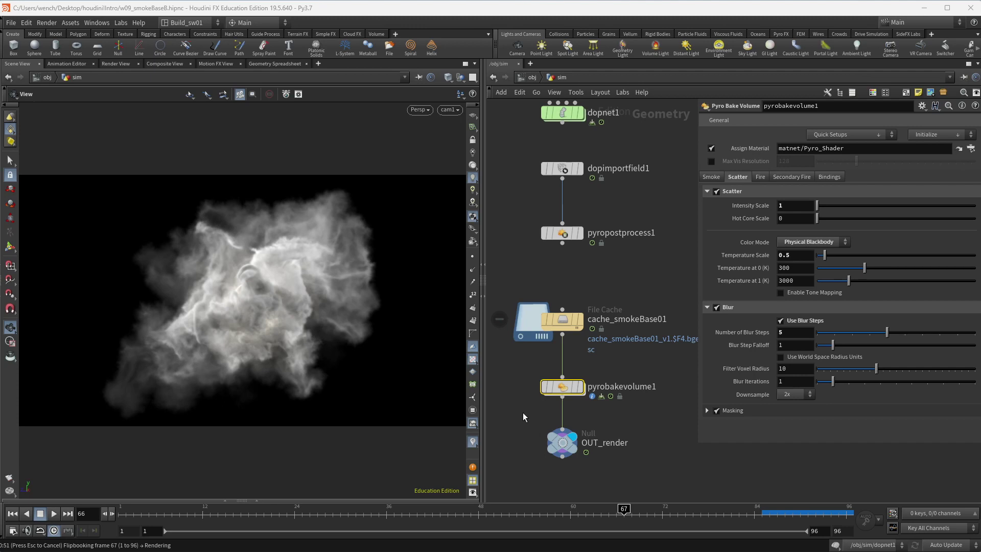
- Return the timeline to frame 1 and shift the chain from dopnet1 to OUT_render slightly aside from OUT_source
drag(612, 513, 121, 512)
scroll(629, 297, down, 5)
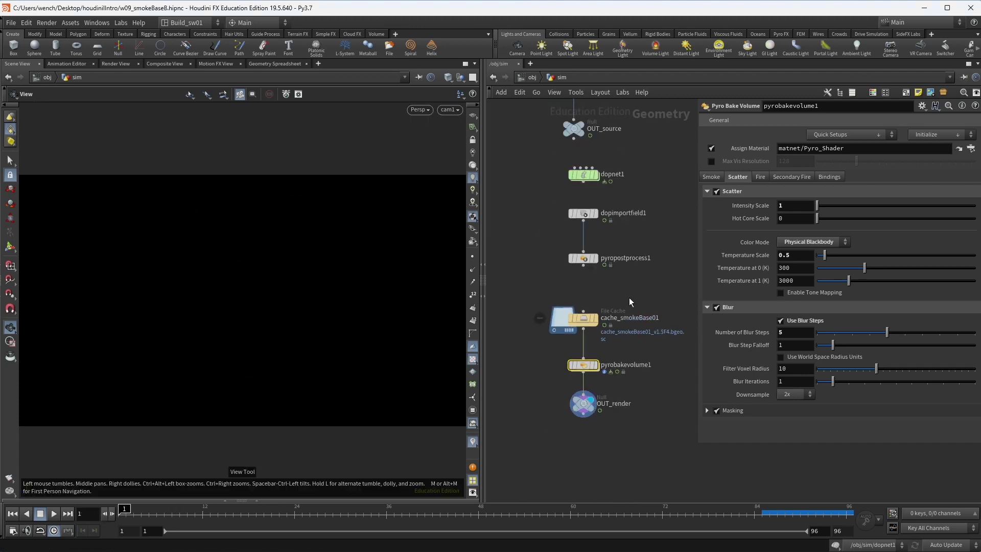
drag(620, 228, 562, 456)
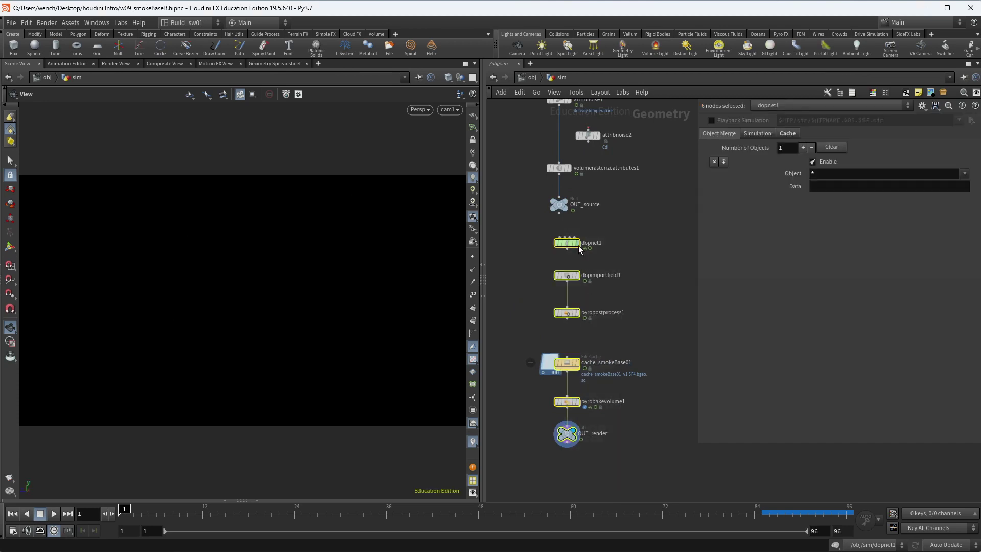
mouse_move(576, 244)
mouse_down()
mouse_move(554, 243)
mouse_move(560, 248)
mouse_up()
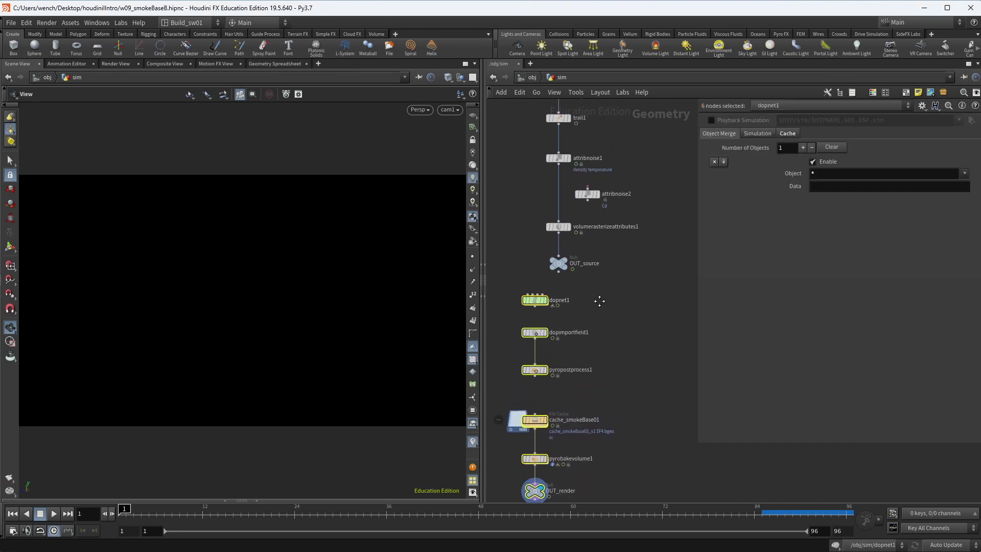
- Hide the network's parameter display and place a Pyro Solver geometry node beside dopnet1
key(p)
key(Tab)
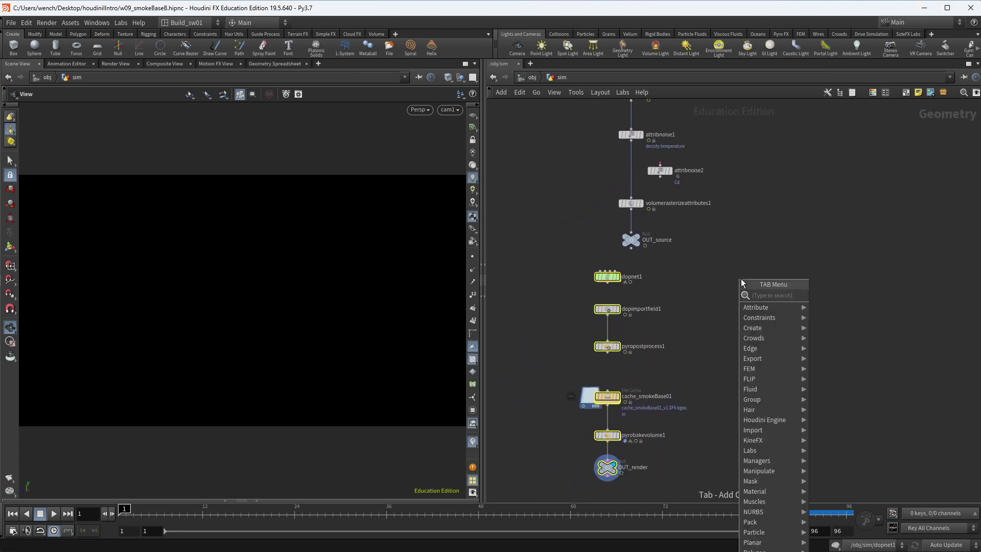
text(pyro)
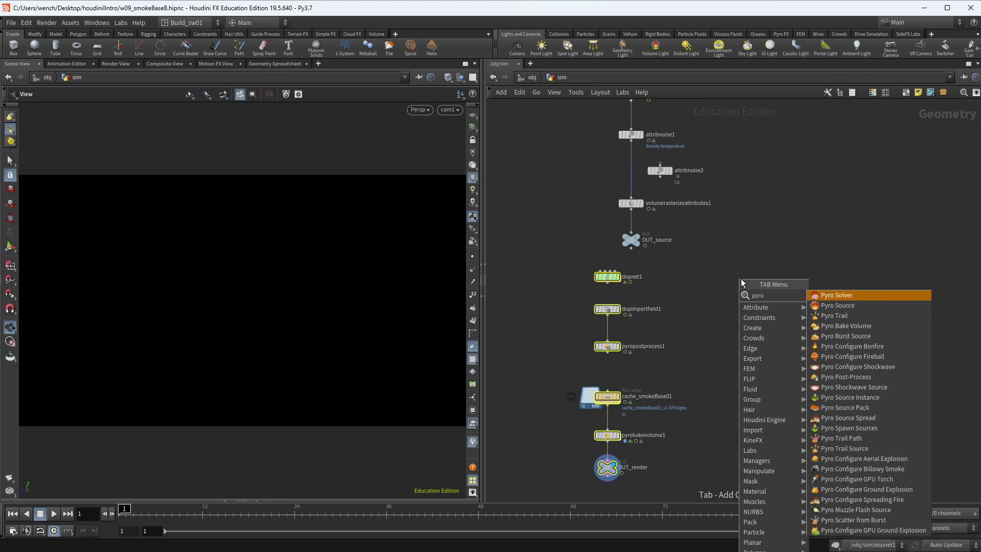
key(Return)
click(741, 278)
scroll(715, 276, up, 2)
drag(756, 278, 708, 270)
scroll(664, 276, up, 2)
scroll(708, 270, down, 3)
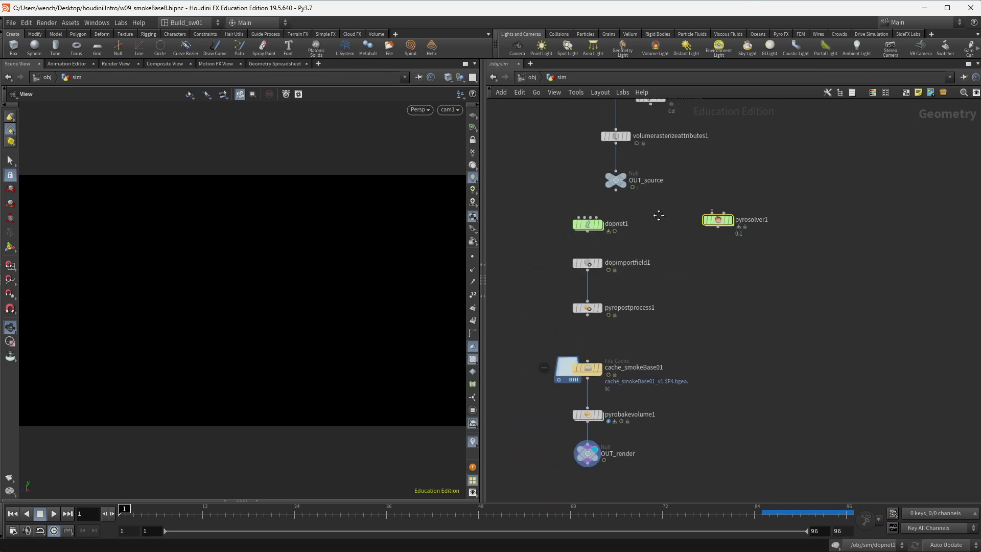
- Move the chain from dopnet1 to OUT_render further away from OUT_source to free space for the new solver
drag(648, 209, 554, 446)
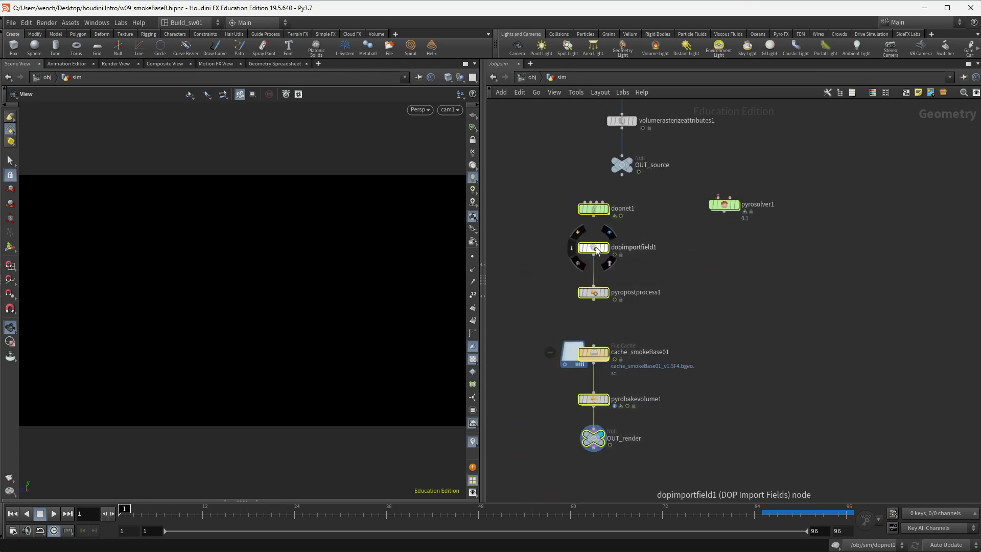
drag(592, 247, 518, 239)
click(516, 352)
- Wire OUT_source into the new Pyro Solver's first input, display the solver, and play and scrub its simulation
scroll(664, 250, up, 3)
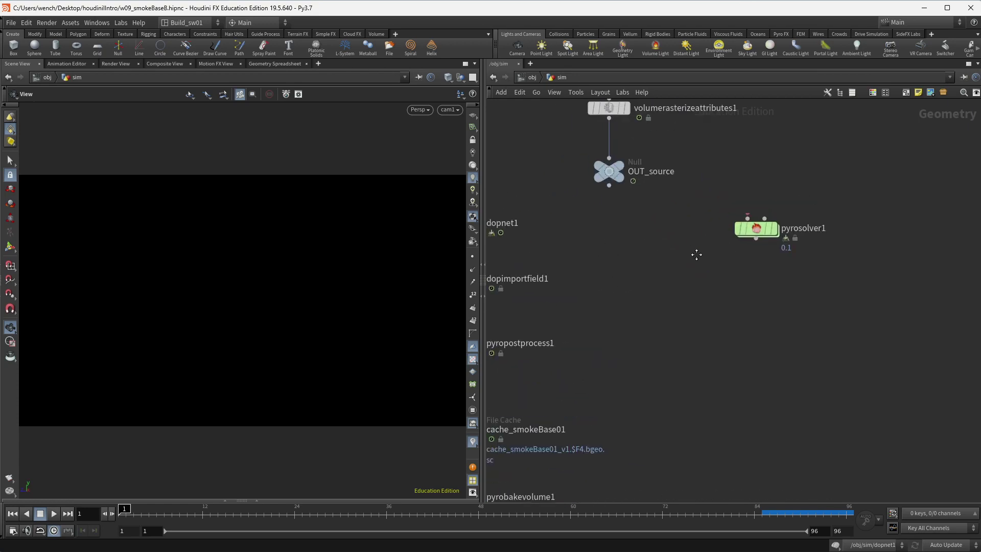
drag(781, 258, 680, 265)
drag(637, 215, 708, 268)
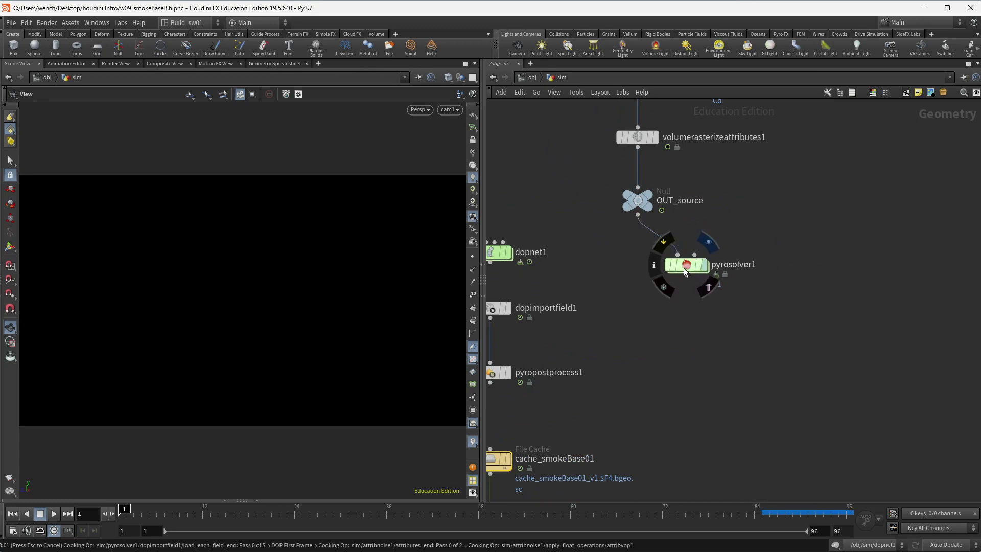
click(51, 513)
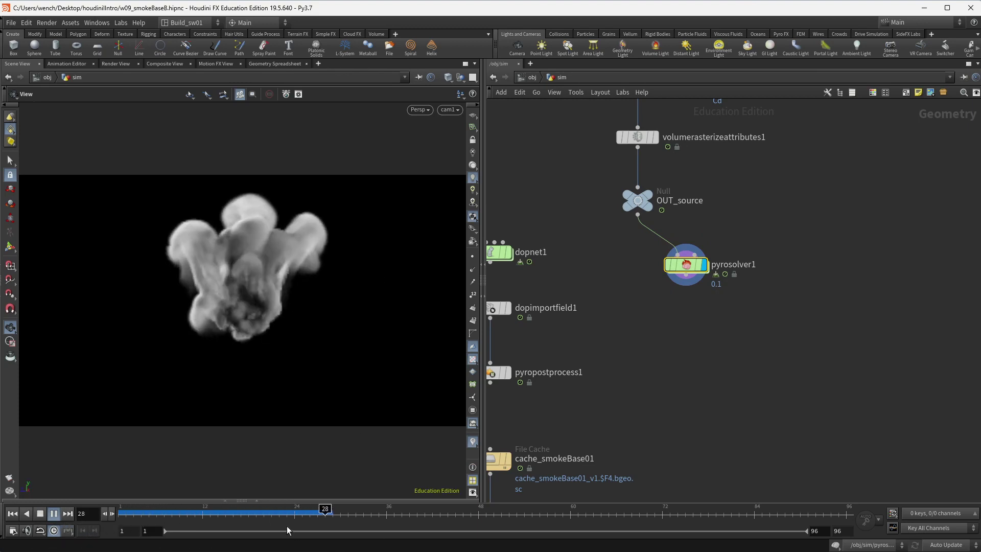
mouse_move(258, 515)
mouse_down()
mouse_move(364, 514)
mouse_move(302, 513)
mouse_up()
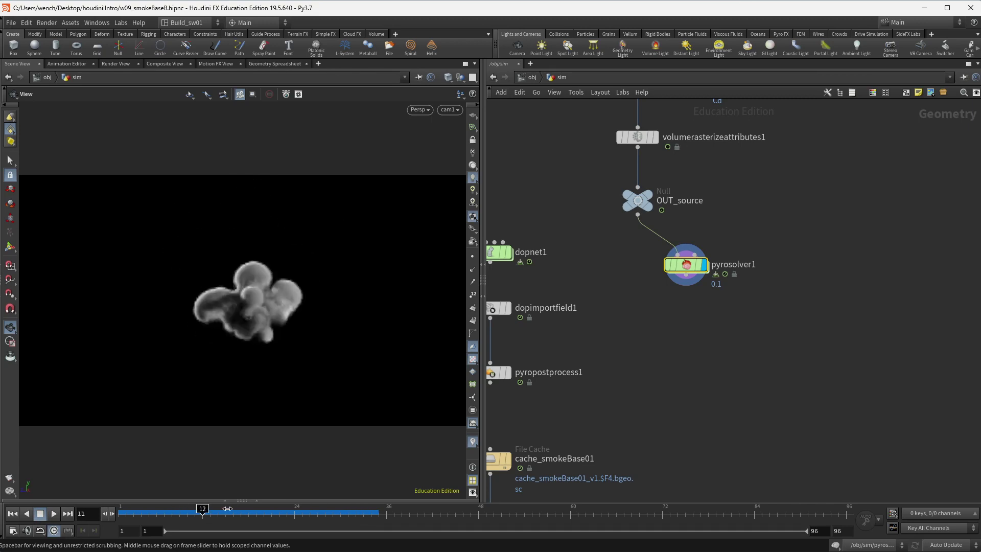
- Look inside the new Pyro Solver's FORCES network, return to sim, and open dopnet1 to compare its setup
middle_drag(673, 313, 710, 369)
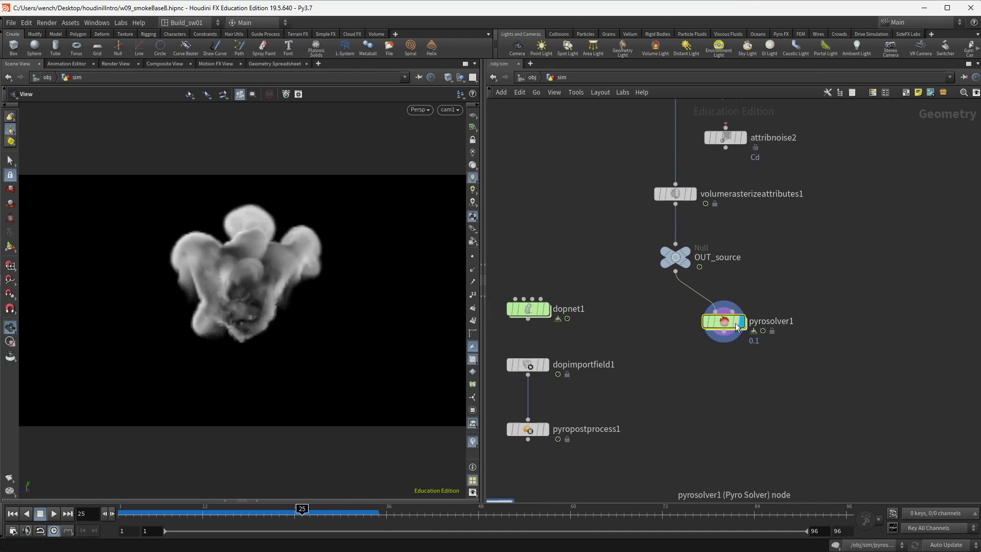
double_click(724, 322)
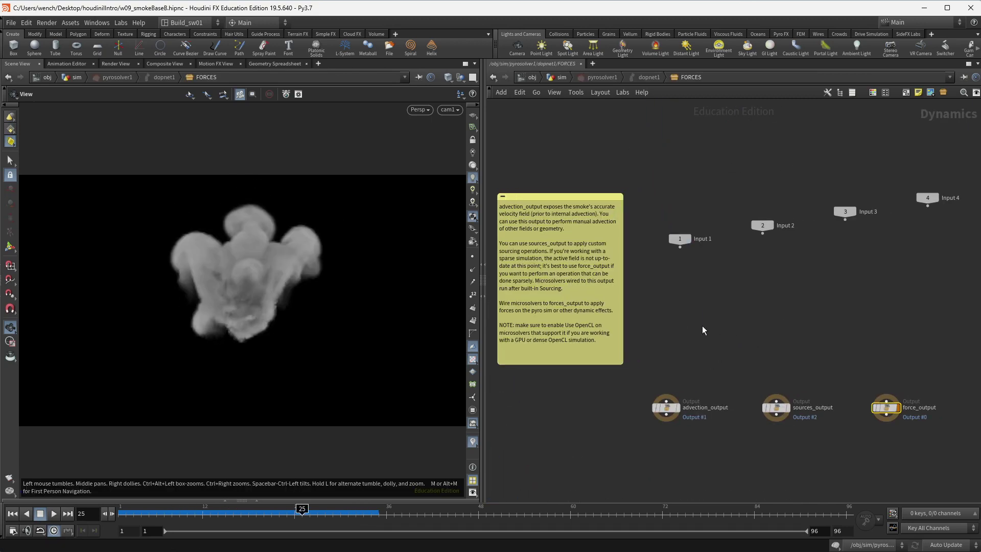
key(u)
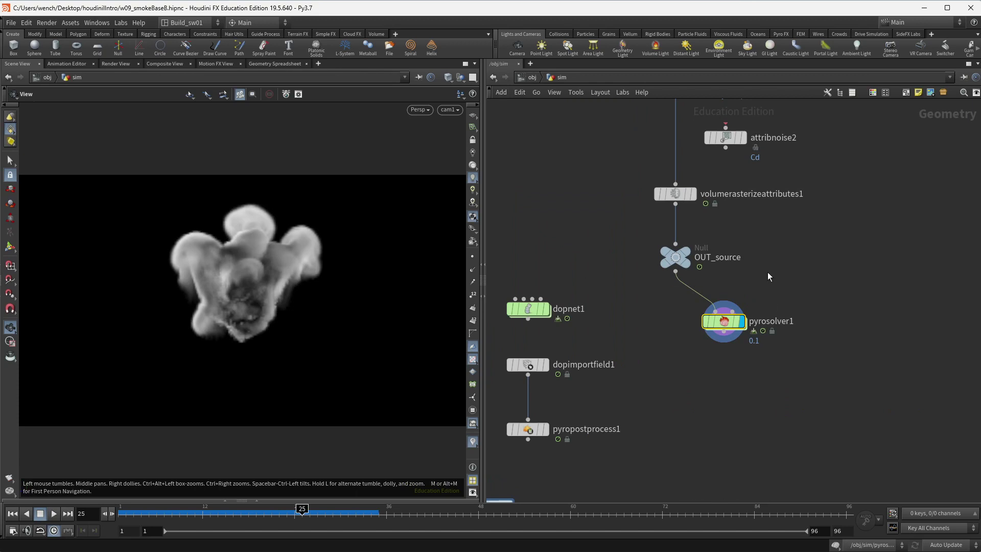
double_click(527, 309)
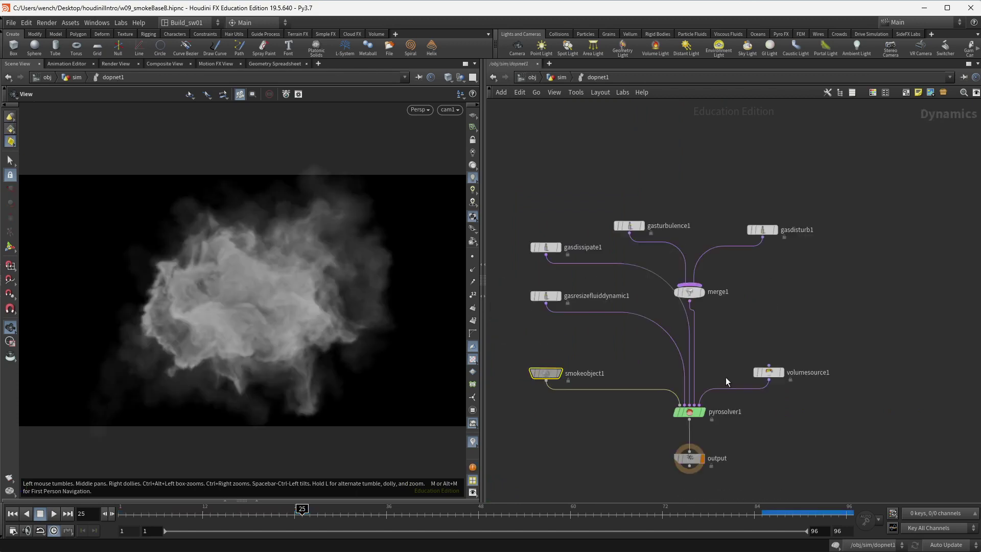
- Return to sim, reopen dopnet1 to check its gasresizefluiddynamic1 node, and go back to sim
key(u)
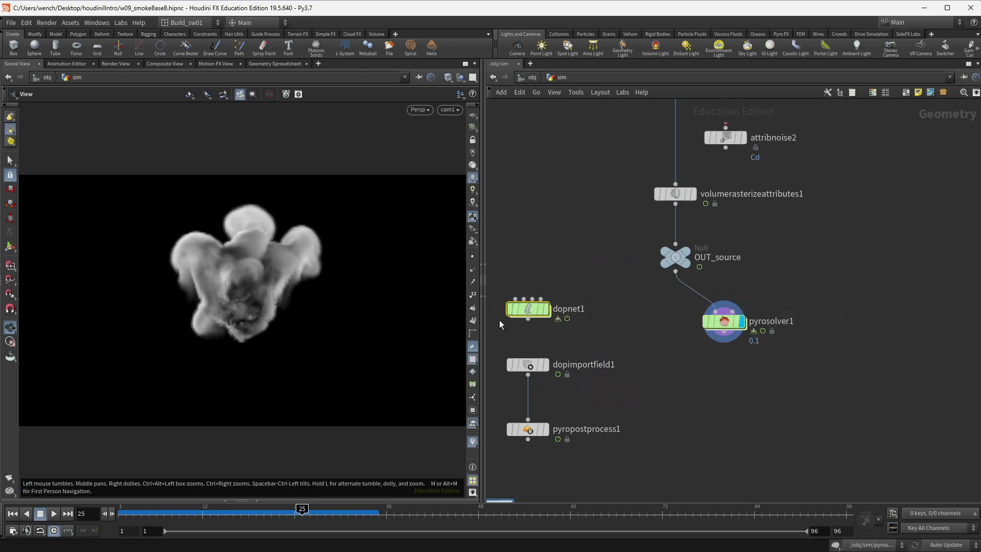
double_click(529, 310)
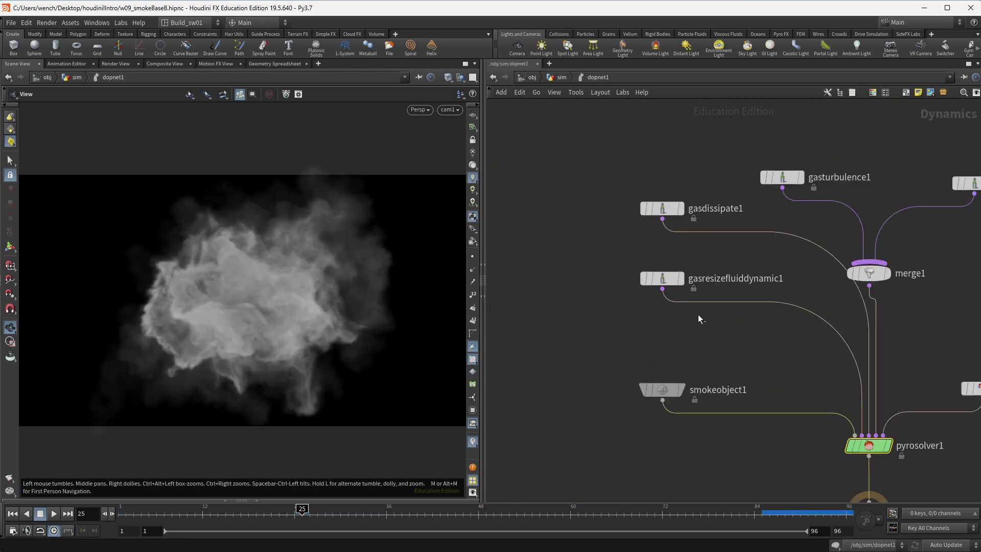
click(662, 278)
middle_drag(648, 308, 573, 336)
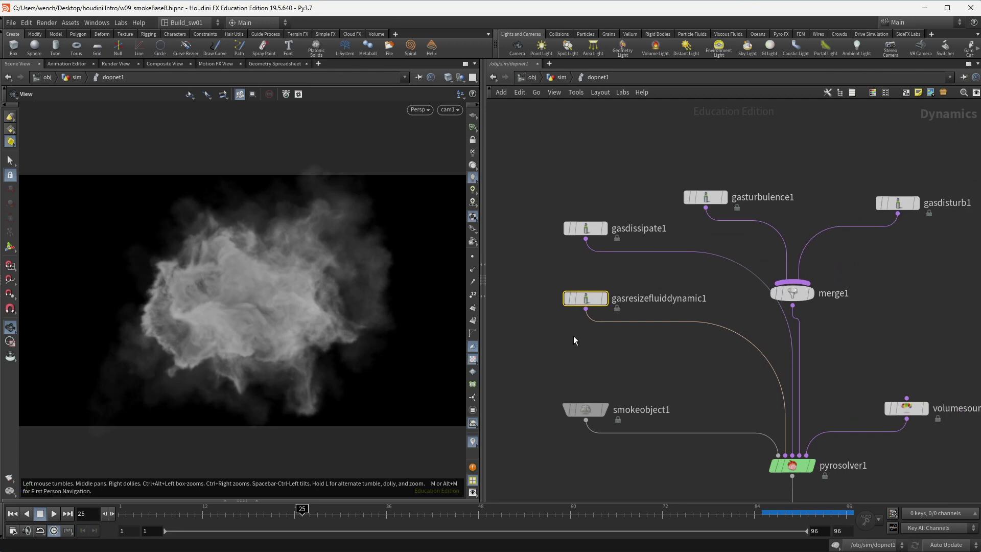
key(u)
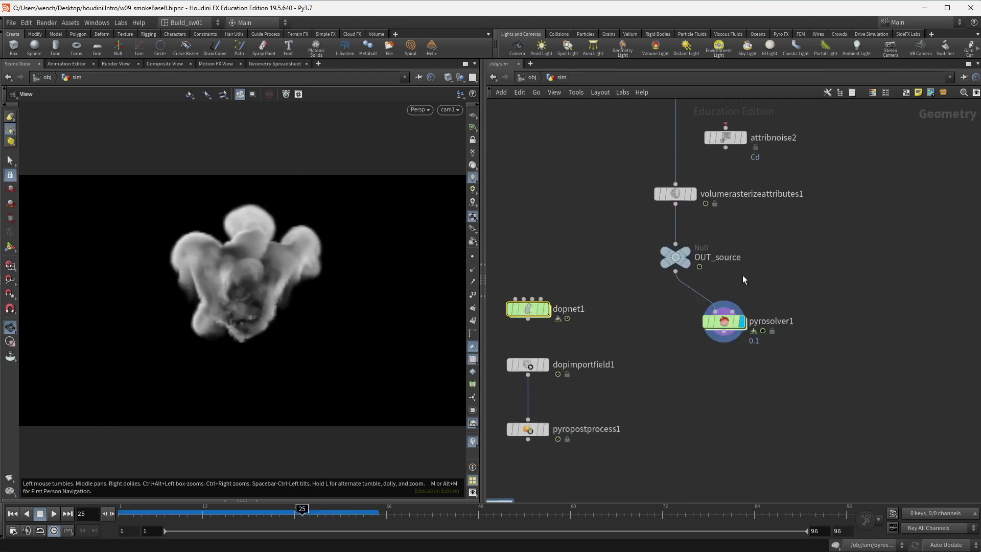
- Align pyrosolver1 beneath OUT_source and widen the network view with the solver's parameters displayed
drag(718, 324, 670, 322)
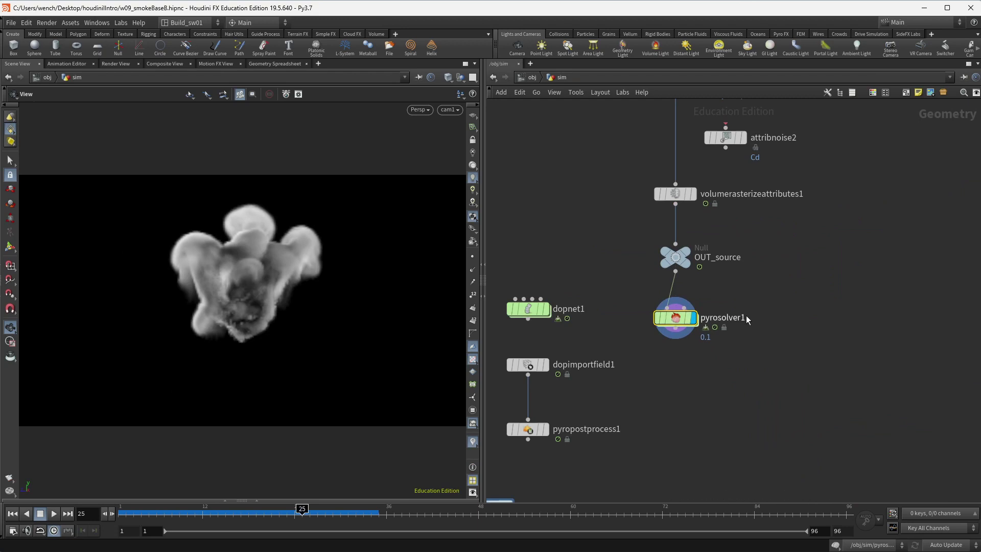
key(p)
middle_drag(631, 286, 535, 288)
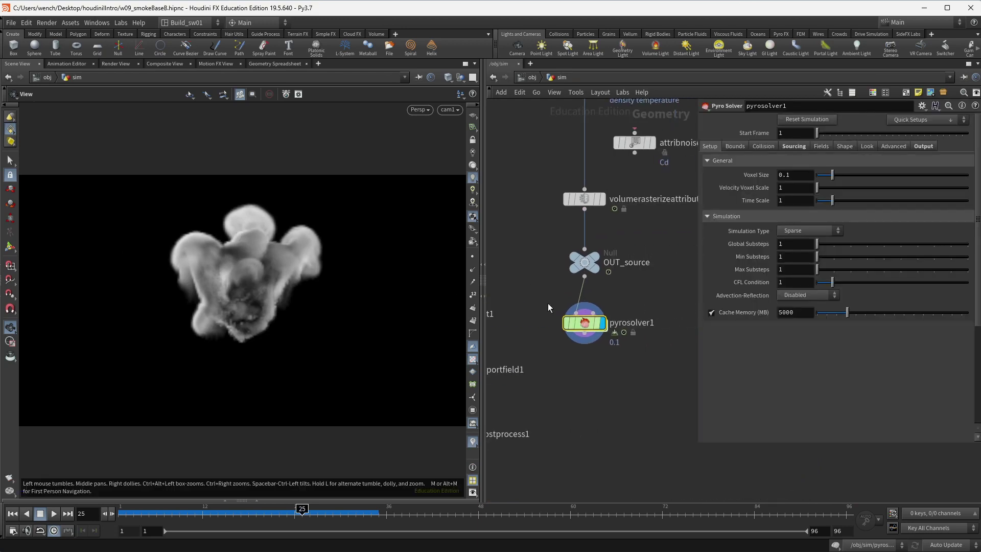
drag(593, 327, 593, 330)
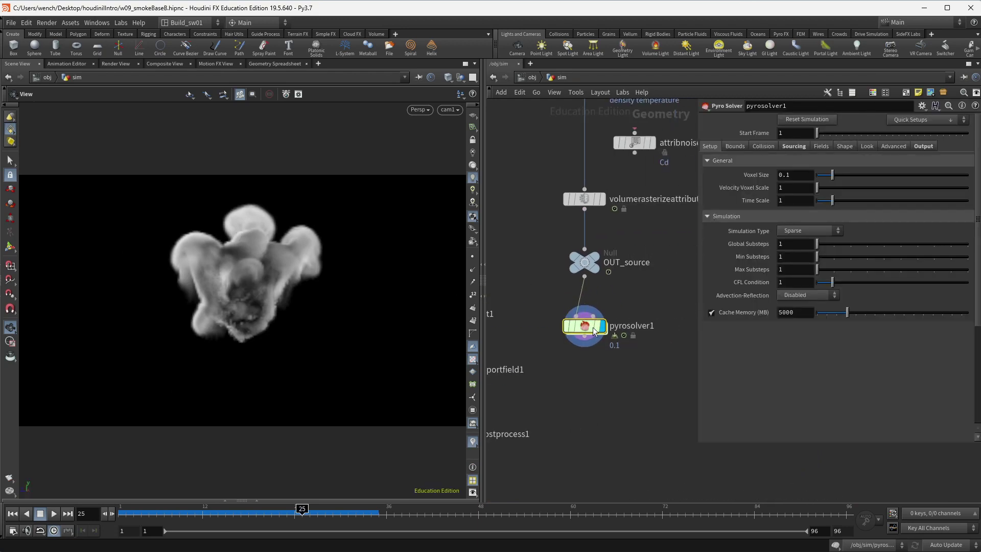
mouse_move(582, 330)
drag(483, 226, 408, 240)
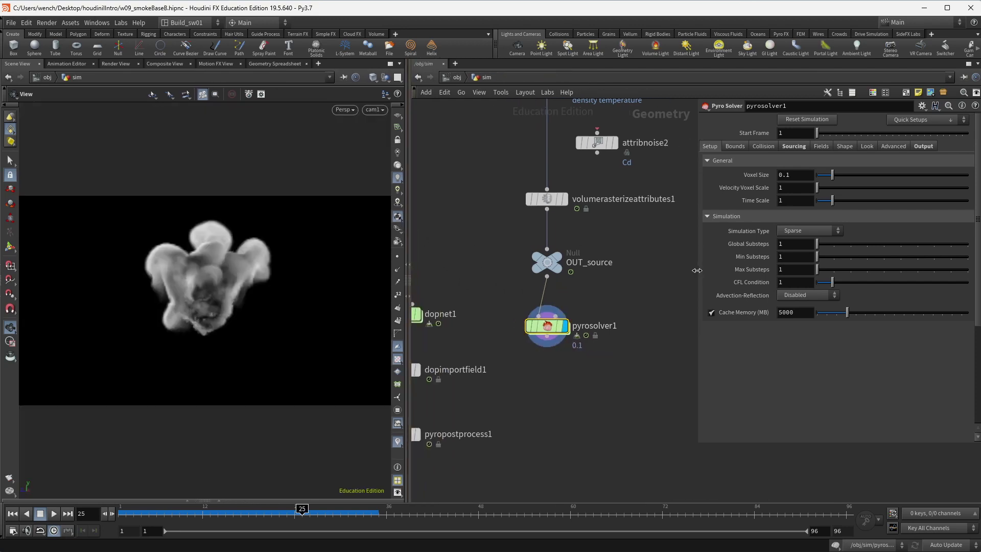
drag(696, 270, 724, 270)
- Allow editing of pyrosolver1's contents and open its internal network
right_click(548, 327)
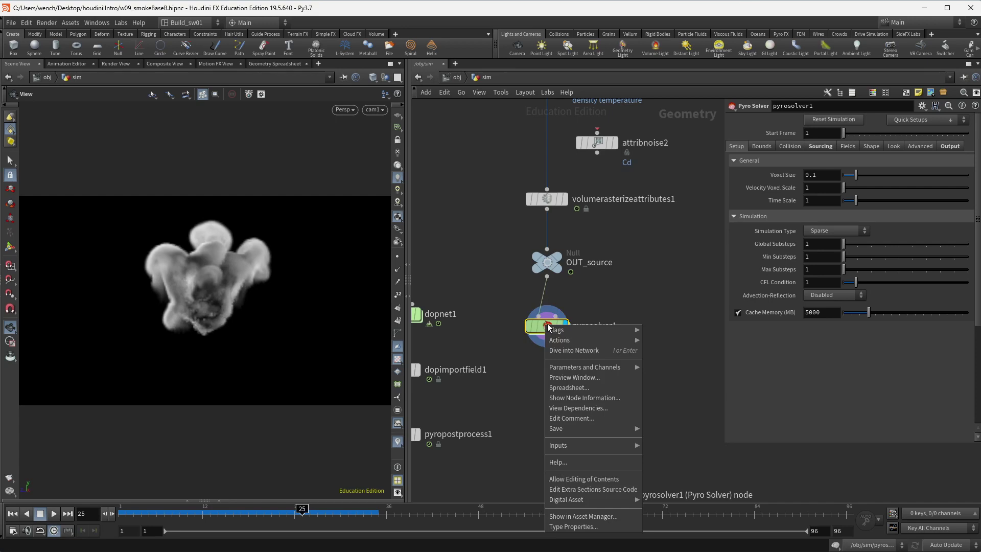
click(584, 481)
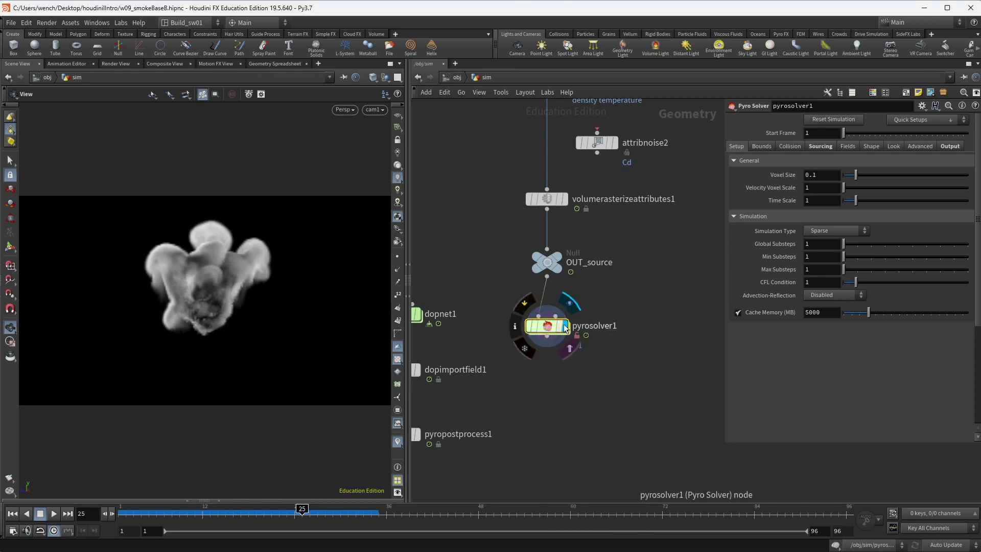
scroll(572, 330, up, 5)
scroll(554, 330, down, 2)
double_click(484, 325)
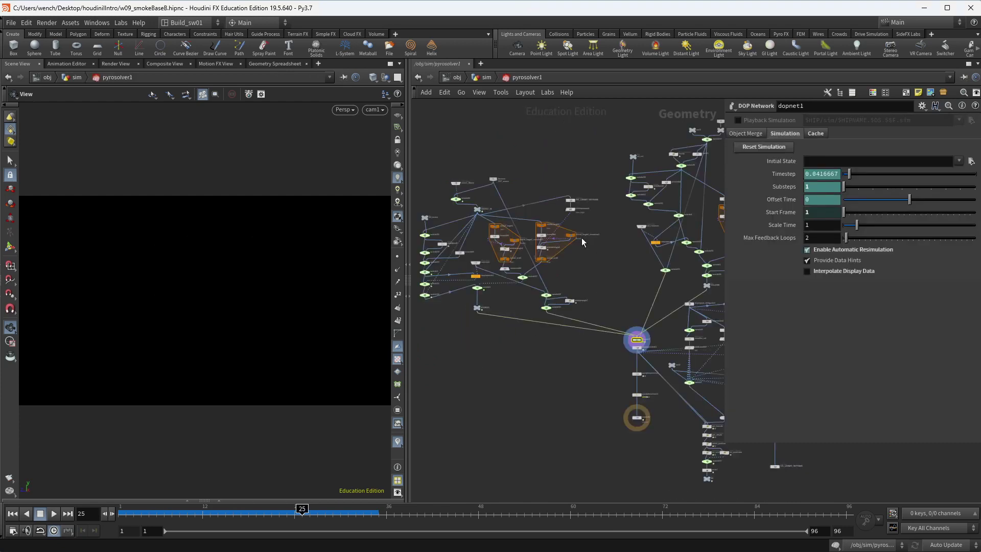
- Open the dopnet1 nested inside pyrosolver1, examine how its pyro_solver is wired, and return to sim
scroll(504, 339, up, 4)
scroll(505, 338, up, 3)
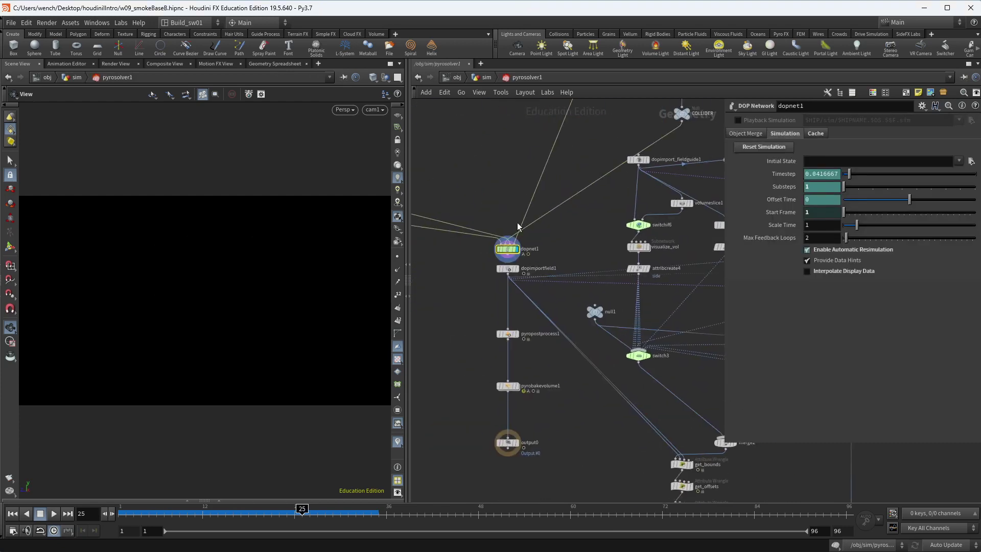
scroll(544, 265, up, 3)
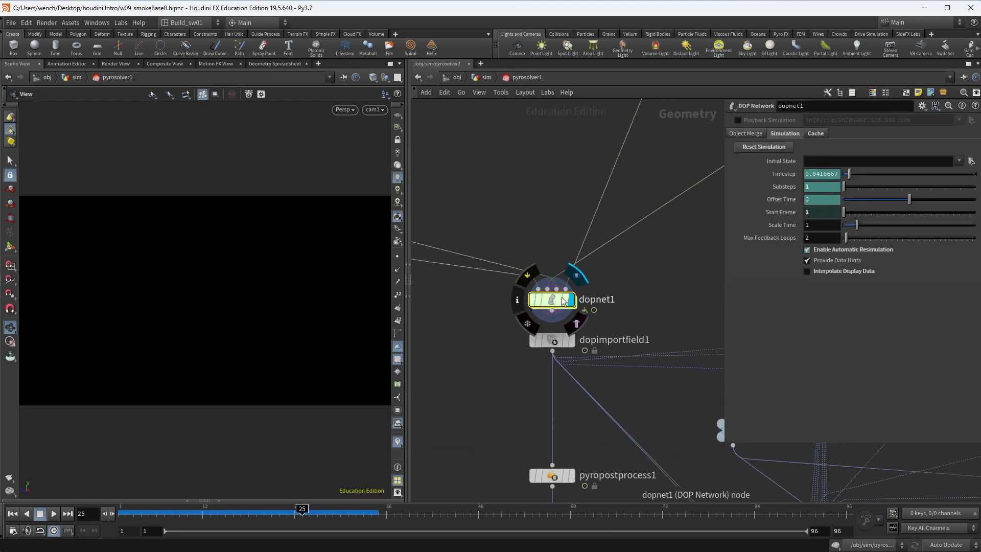
double_click(551, 300)
scroll(603, 352, up, 4)
scroll(602, 352, down, 4)
scroll(654, 348, up, 6)
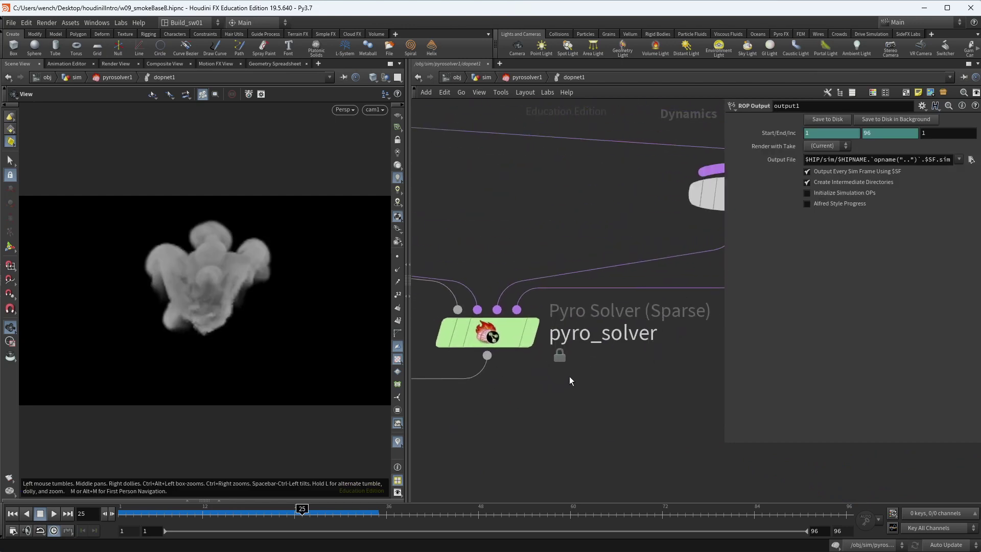
scroll(569, 376, down, 5)
scroll(683, 330, down, 3)
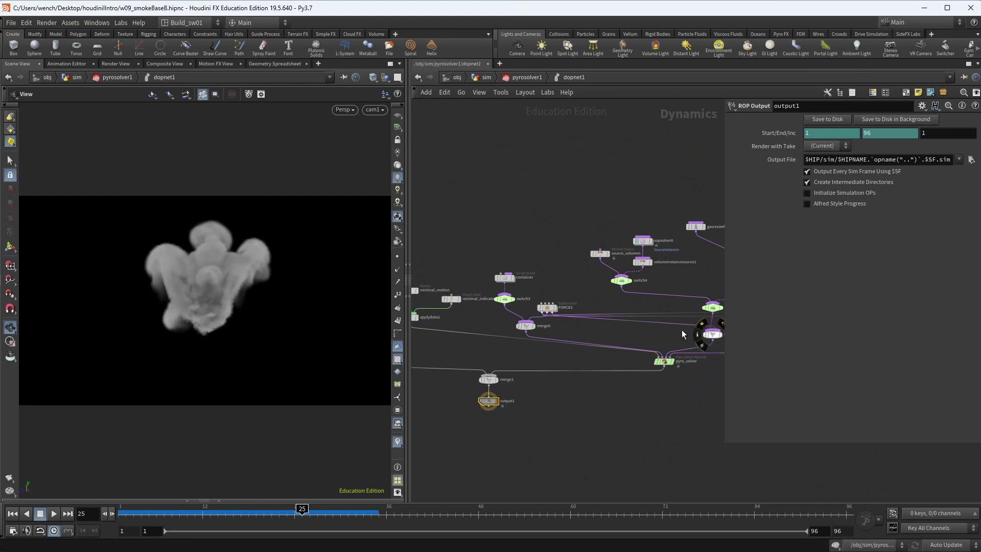
click(486, 77)
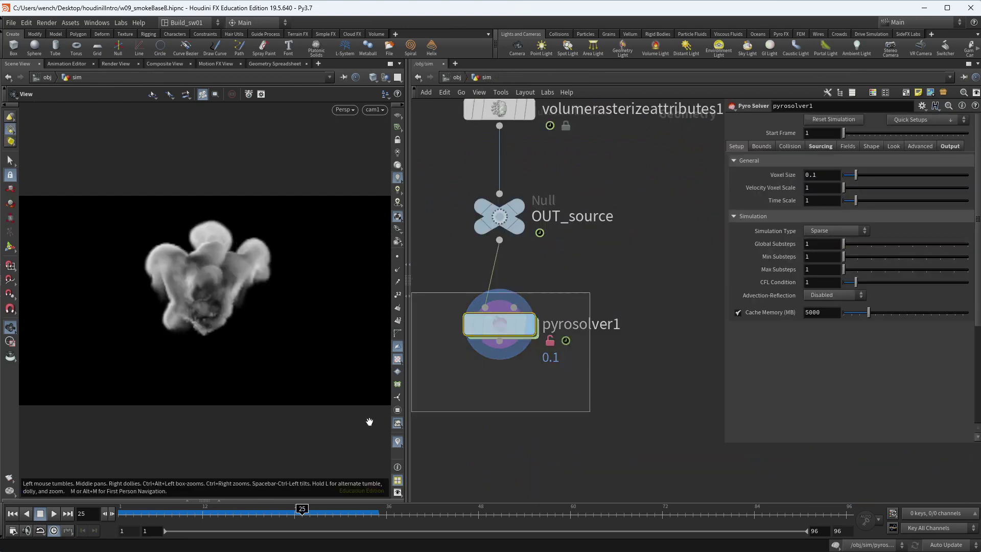
- Play pyrosolver1's simulation and scrub back to frame 10
click(54, 513)
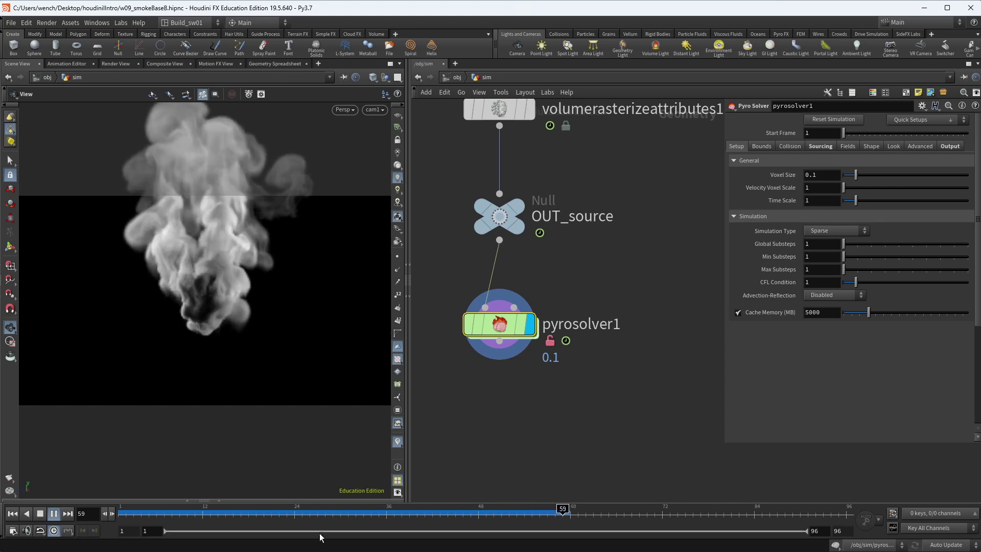
click(285, 514)
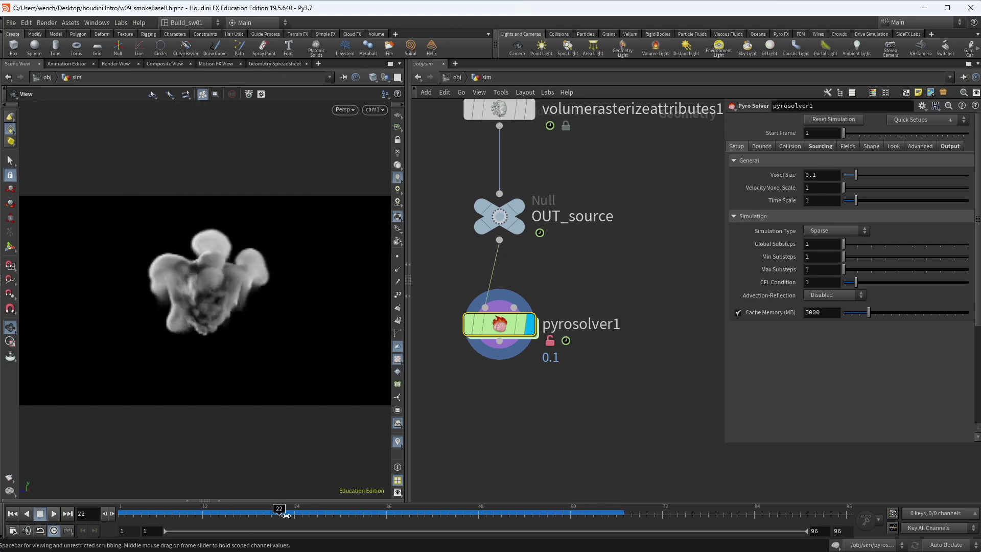
drag(285, 514, 187, 514)
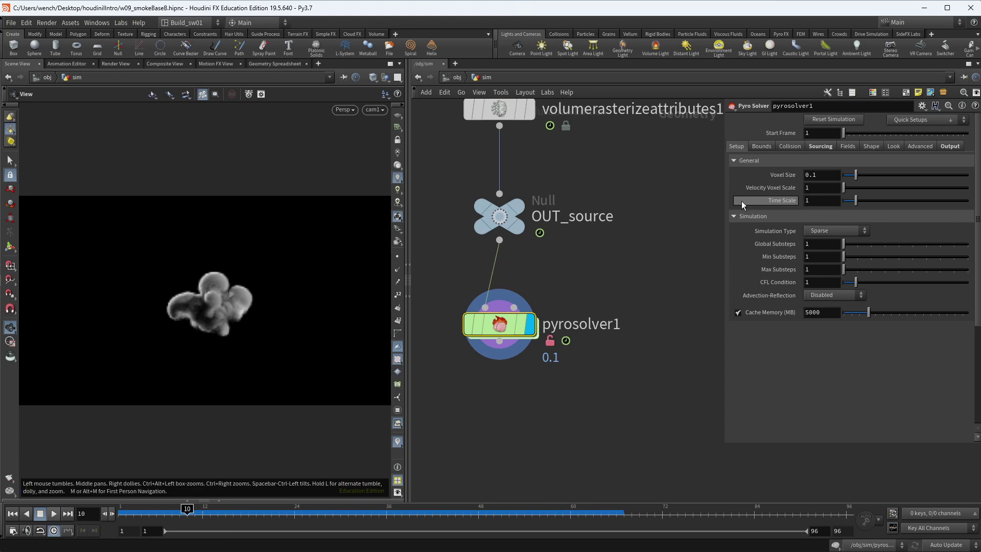
- Examine pyrosolver1's Shape settings, expanding Buoyancy to check its temperatures and looking into Flame Expansion
click(871, 146)
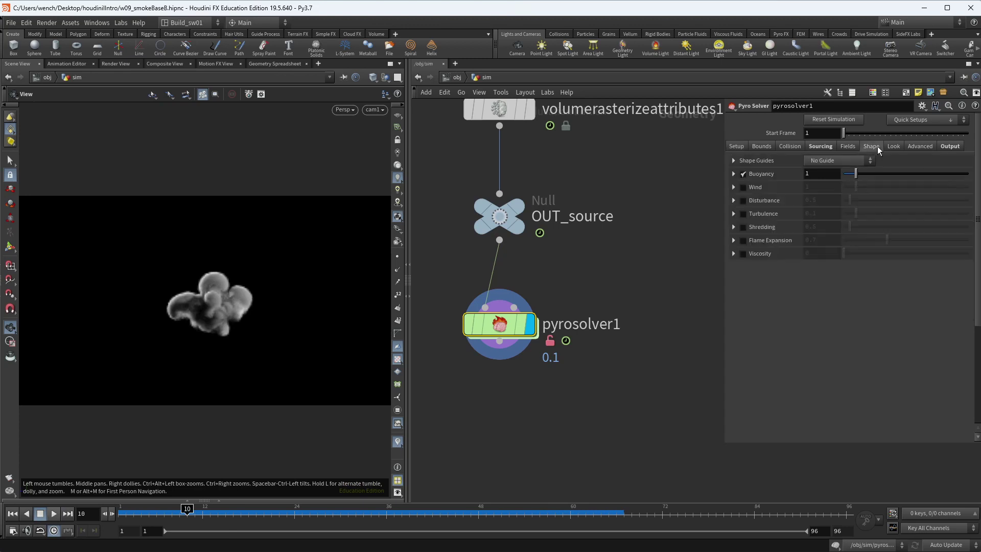
click(733, 187)
click(733, 187)
click(733, 174)
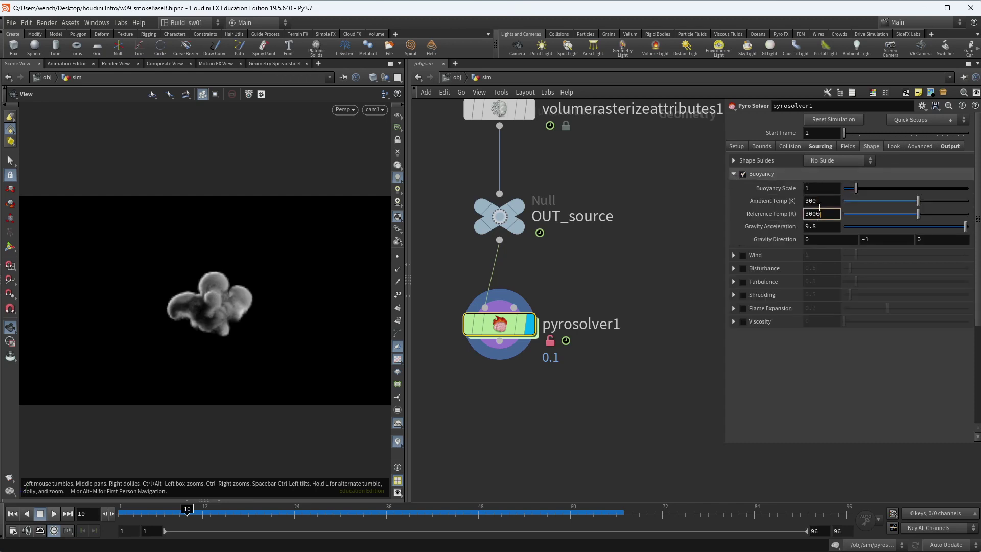
click(819, 202)
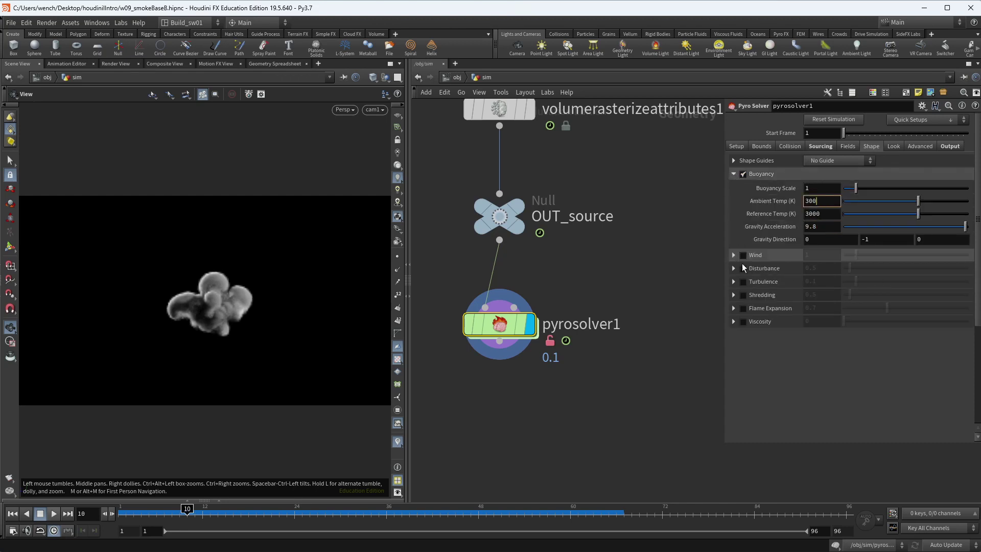
click(734, 309)
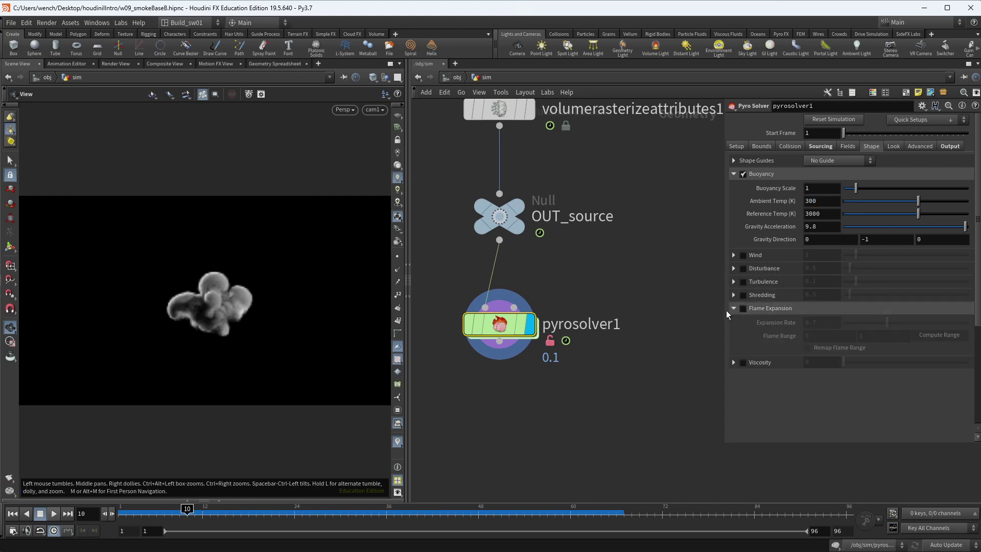
click(733, 310)
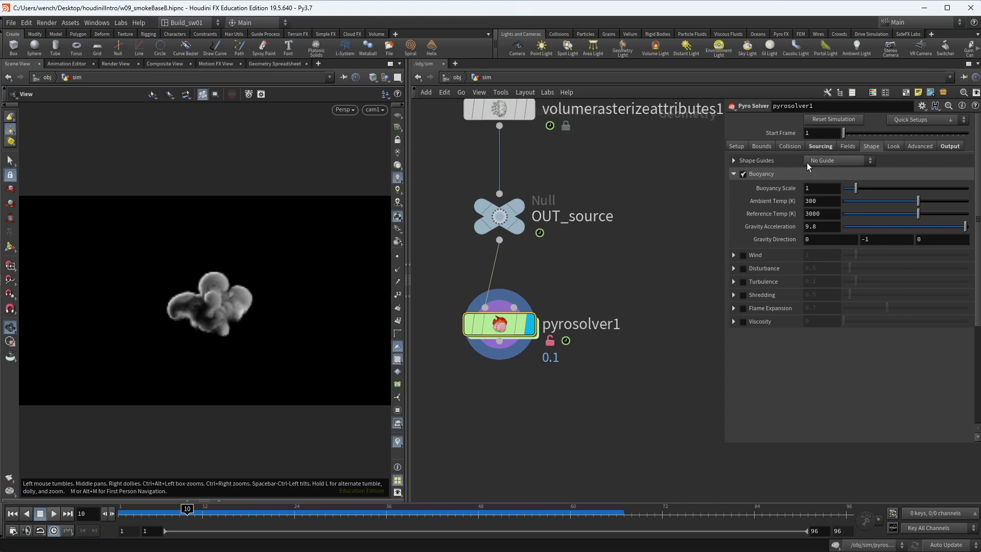
- Review pyrosolver1's Fields settings for density and temperature, and collapse both sections
click(846, 147)
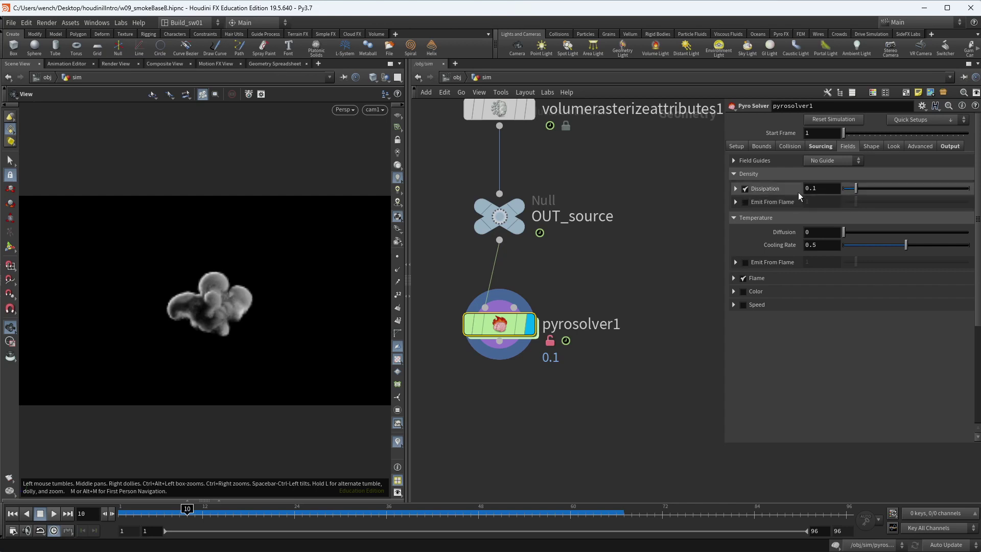
click(735, 263)
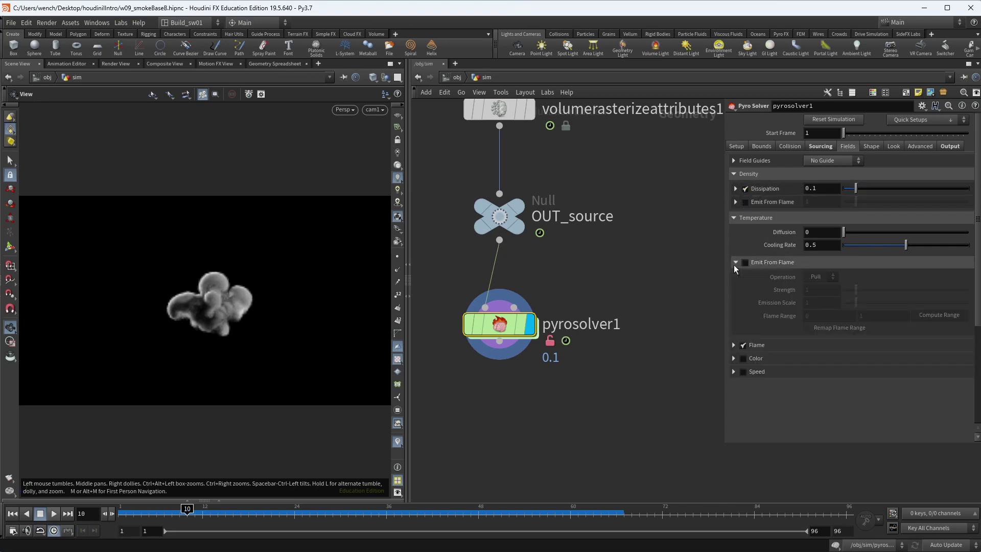
click(742, 219)
click(764, 173)
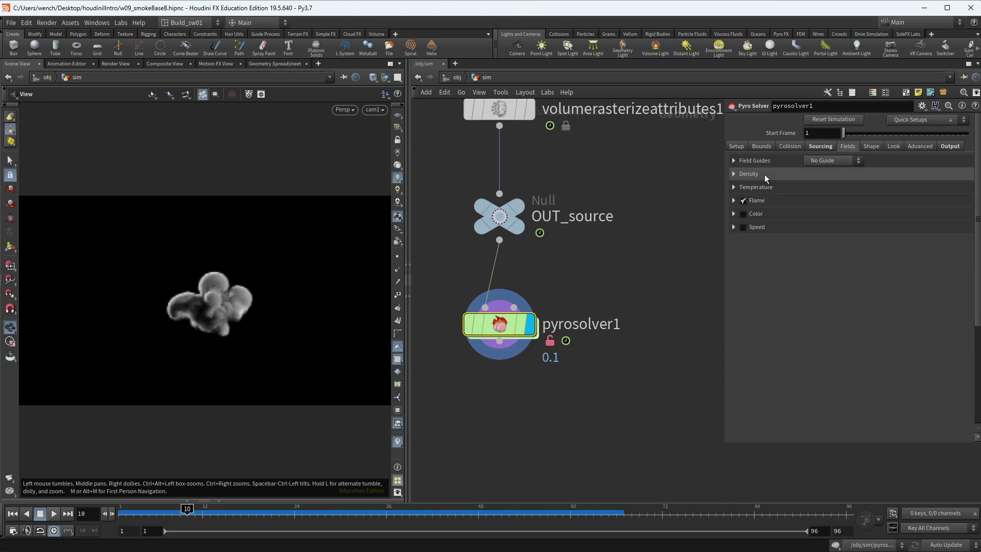
- Review the source chain from sphere1 through OUT_source down to pyrosolver1
middle_drag(629, 290, 608, 347)
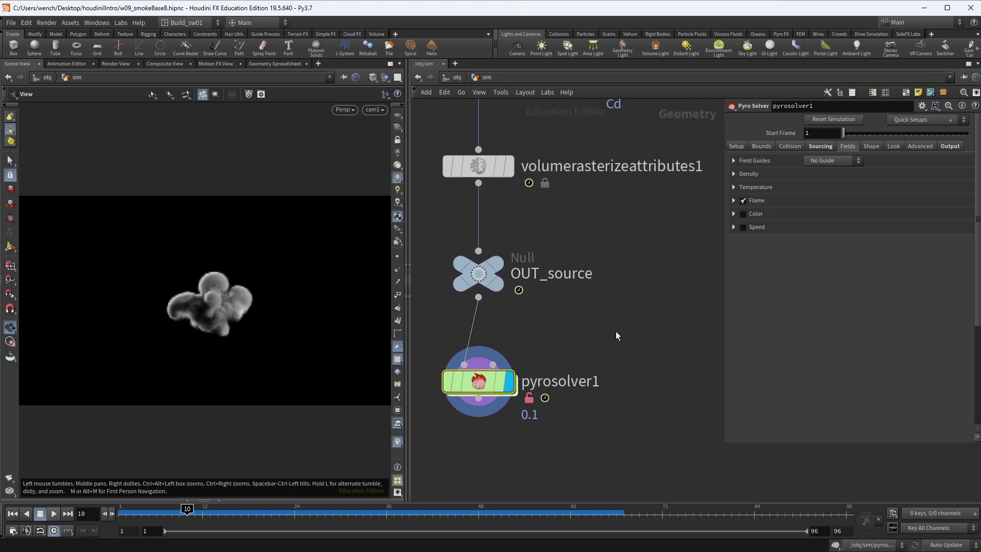
scroll(605, 311, down, 2)
middle_drag(609, 305, 583, 409)
scroll(582, 394, down, 3)
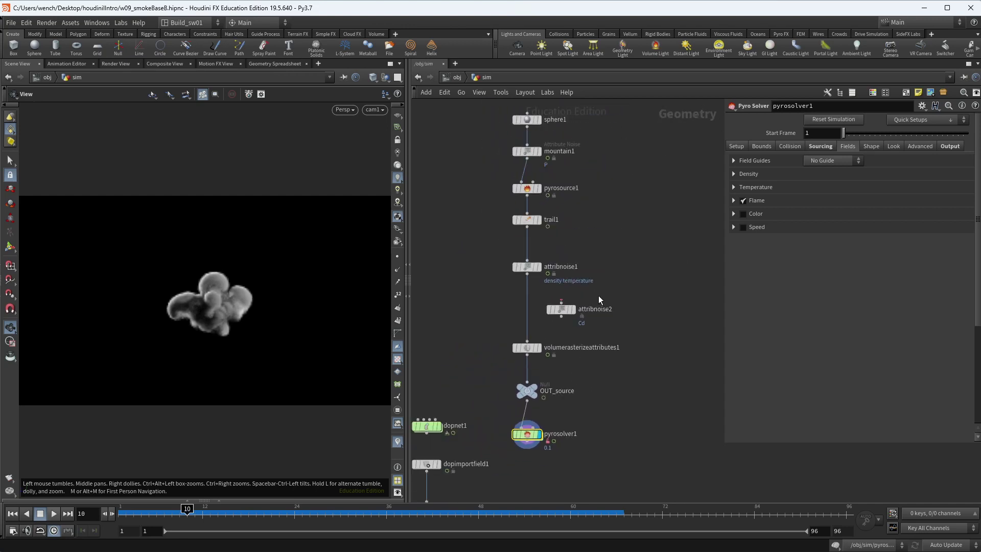
scroll(574, 422, up, 3)
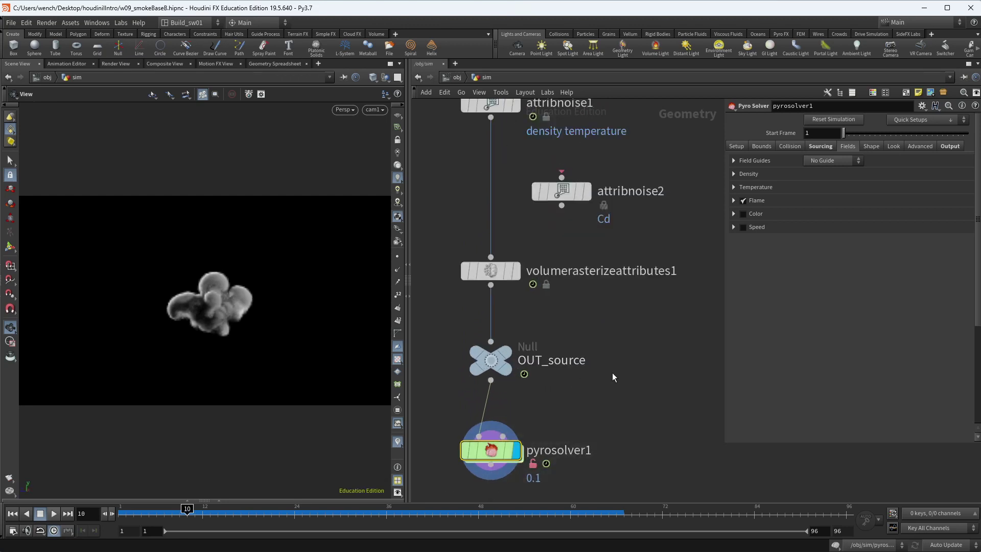
scroll(629, 362, down, 2)
drag(619, 387, 537, 303)
drag(654, 405, 561, 443)
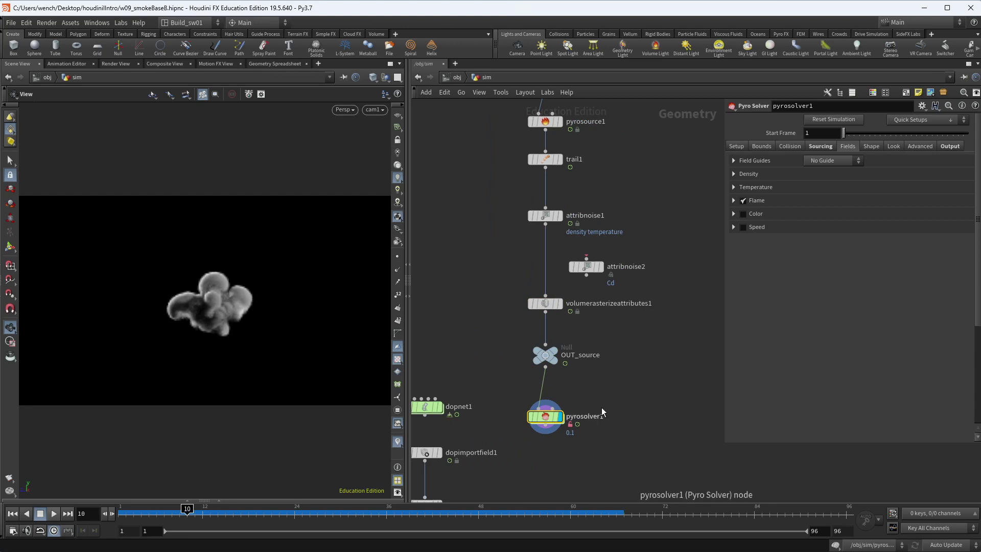
scroll(585, 414, up, 3)
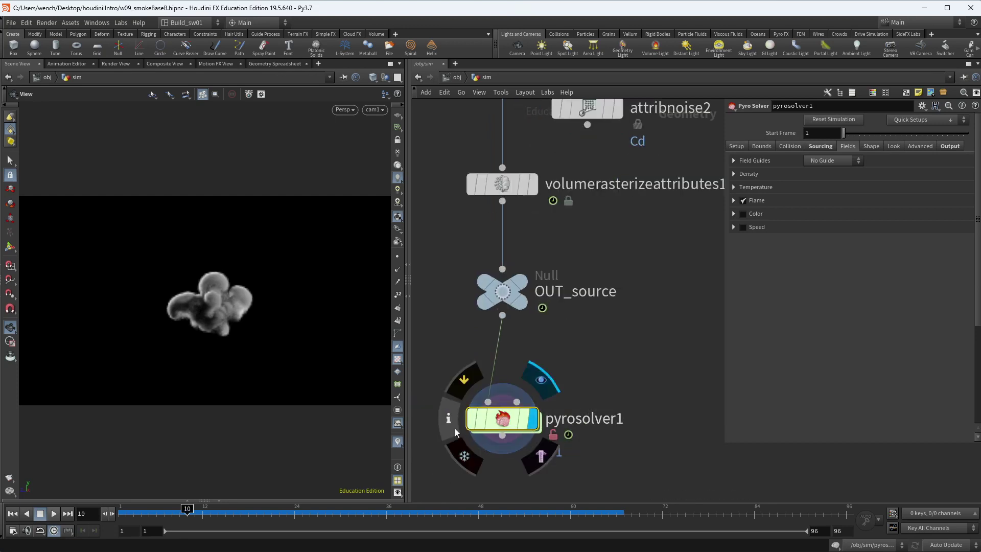
- Scrub the simulation to frame 38 and compare pyrosolver1 with the dopnet1 chain beside it
click(326, 515)
drag(326, 515, 400, 510)
scroll(540, 407, down, 2)
middle_drag(541, 407, 603, 413)
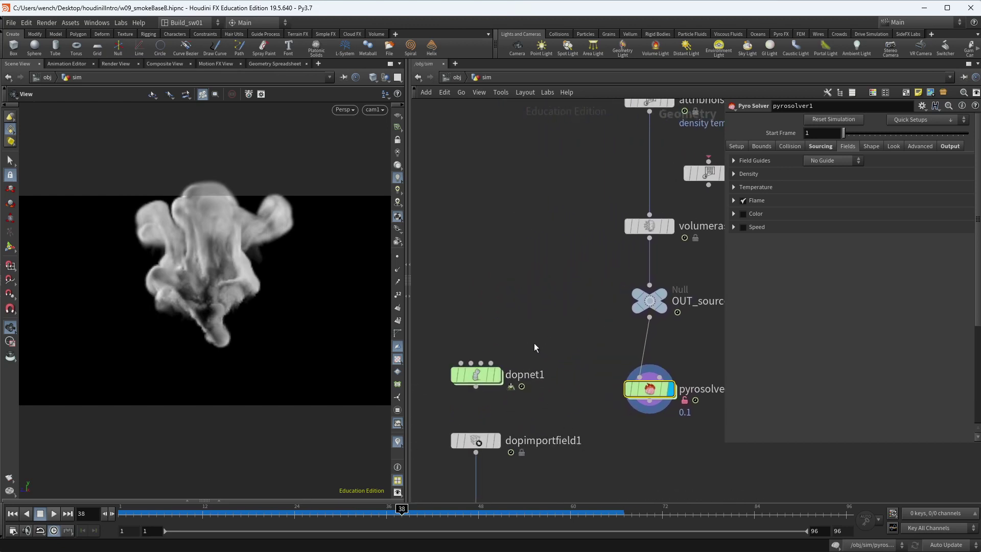
- Return to pyrosolver1 and open its Look settings for smoke and fire
middle_drag(534, 347, 482, 343)
scroll(612, 351, up, 3)
drag(616, 349, 500, 438)
scroll(596, 372, down, 2)
middle_drag(595, 372, 505, 370)
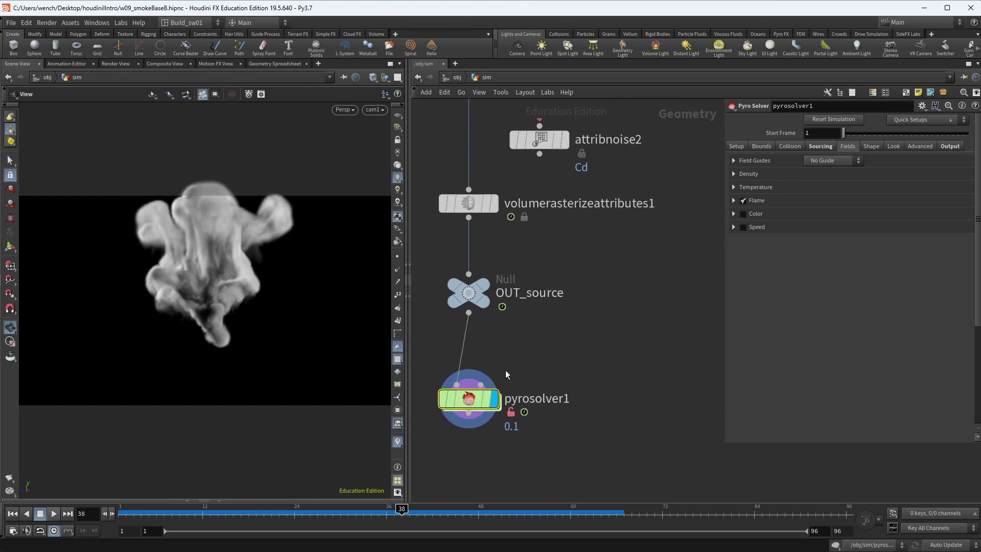
click(893, 146)
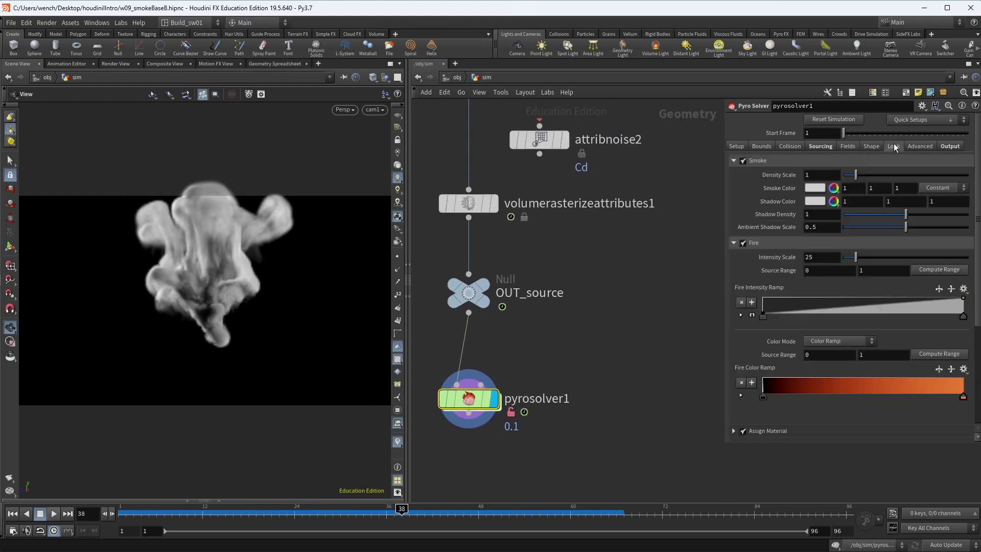
- Look inside dopnet1 at its hand-built solver nodes and return to the sim network
middle_drag(654, 294, 657, 306)
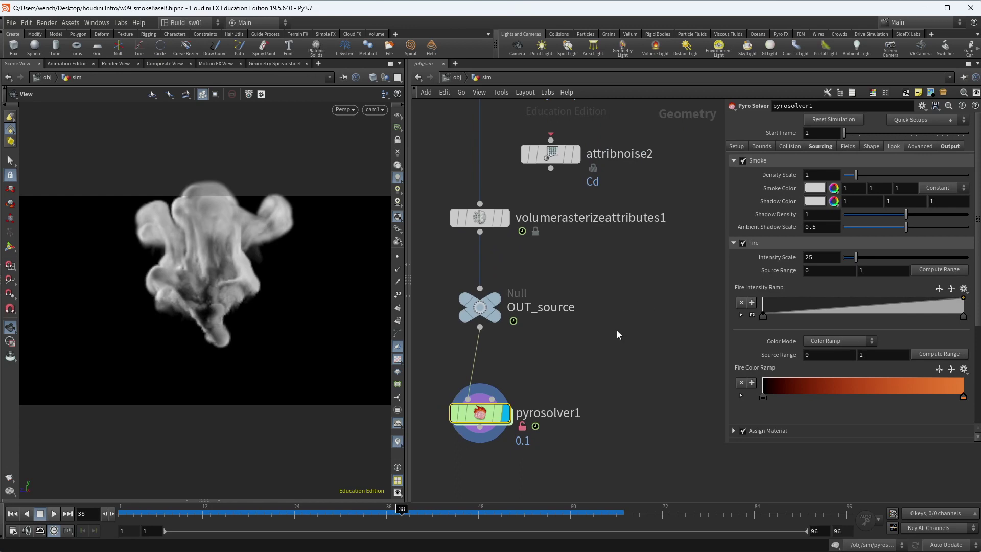
scroll(612, 358, down, 2)
mouse_move(619, 360)
middle_down()
mouse_move(650, 330)
mouse_move(631, 360)
middle_up()
scroll(609, 360, up, 3)
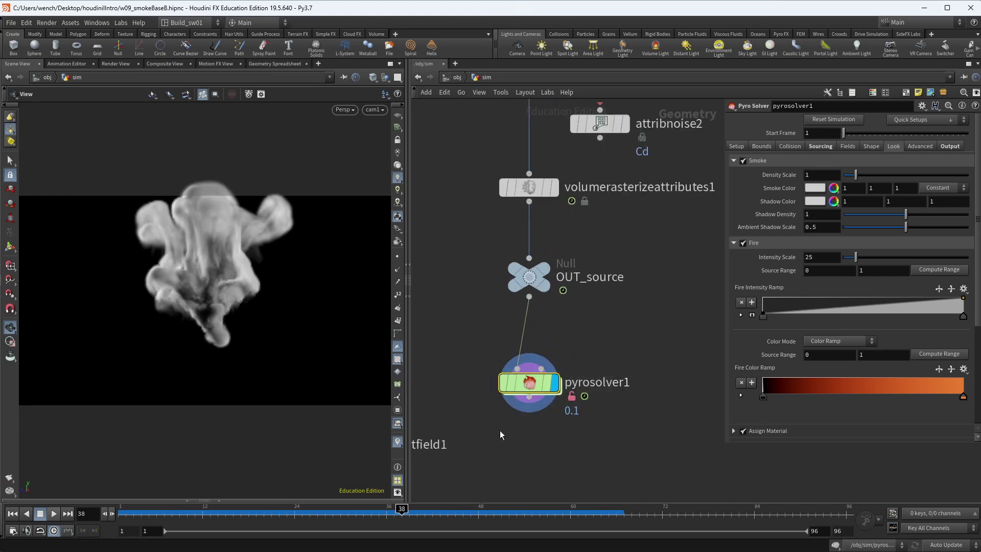
scroll(531, 346, down, 3)
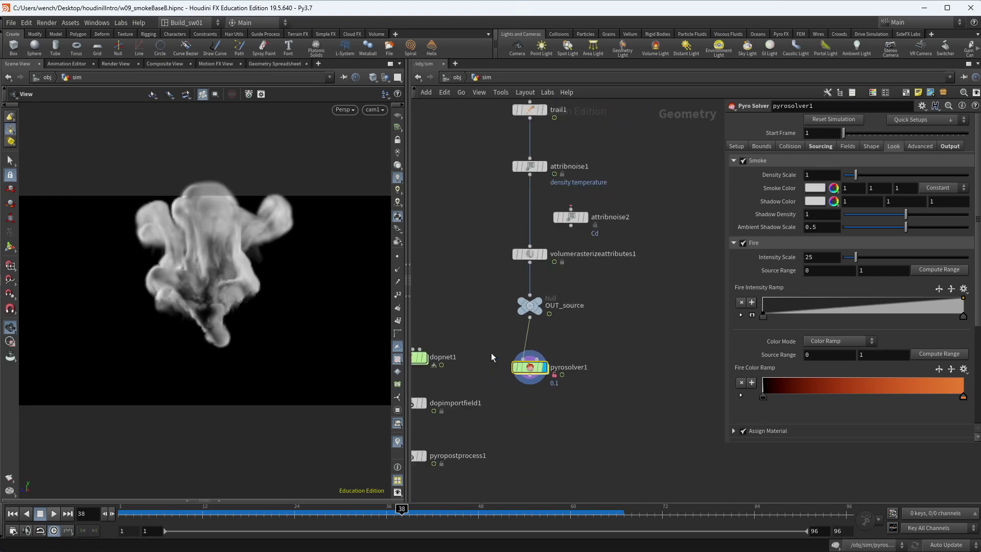
double_click(420, 358)
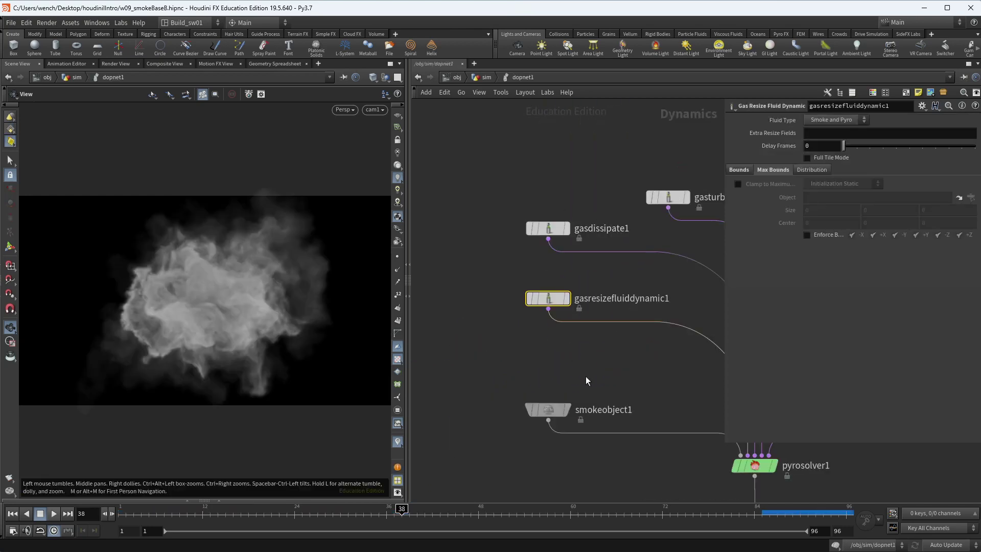
key(u)
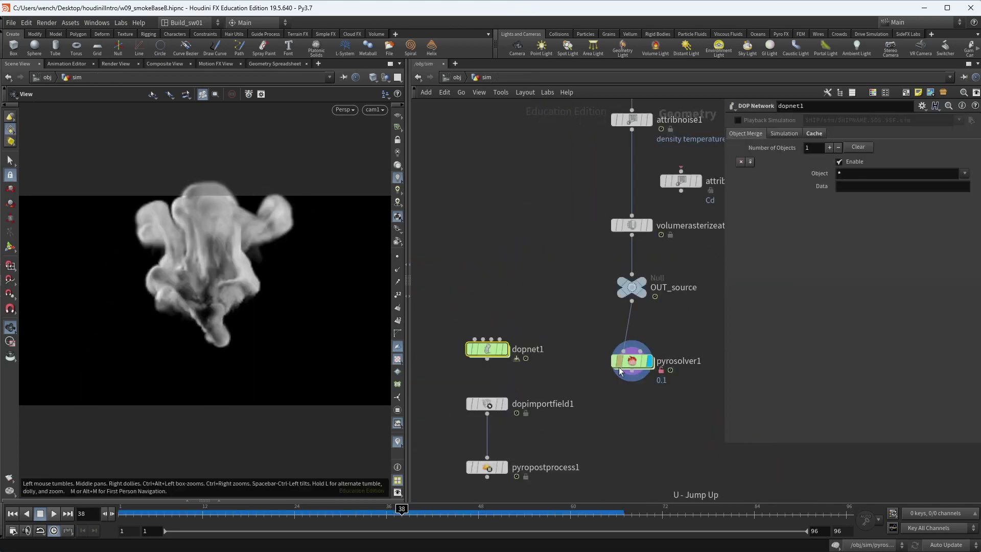
- Select pyrosolver1 again and hide the parameter pane in the network editor
click(634, 361)
middle_drag(634, 361, 534, 418)
scroll(566, 382, down, 2)
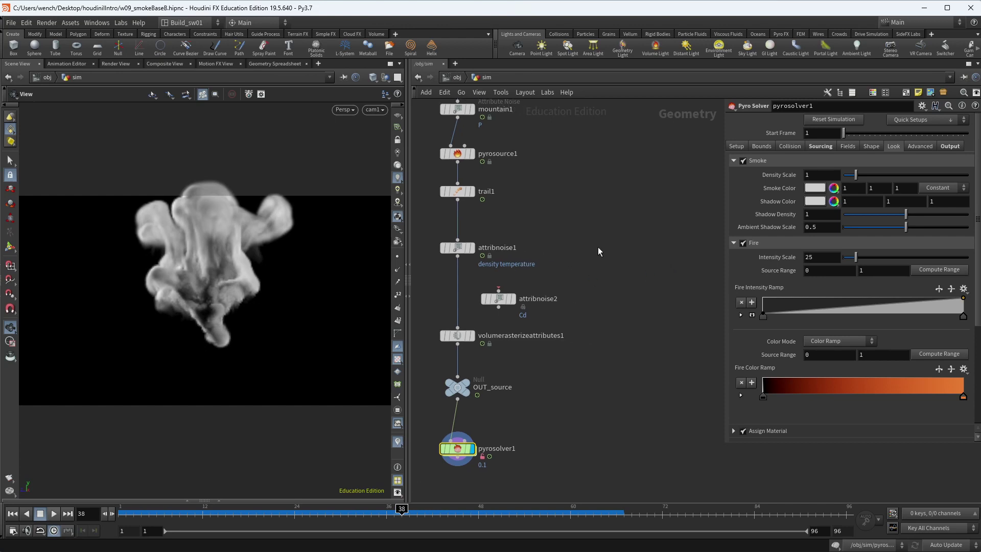
key(p)
- Display the baked explosion from pyrobakevolume1 and preview it up to frame 65
middle_drag(610, 366, 589, 220)
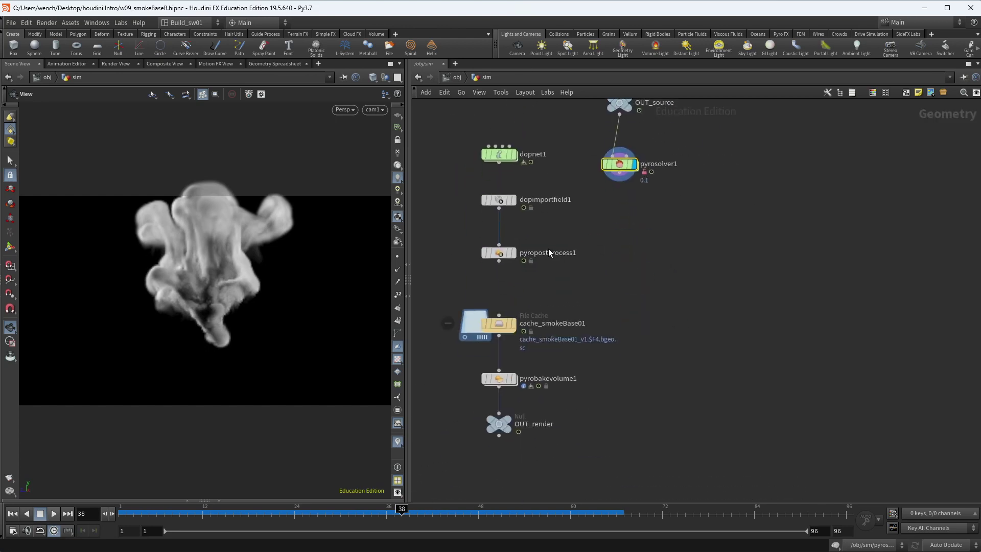
click(513, 378)
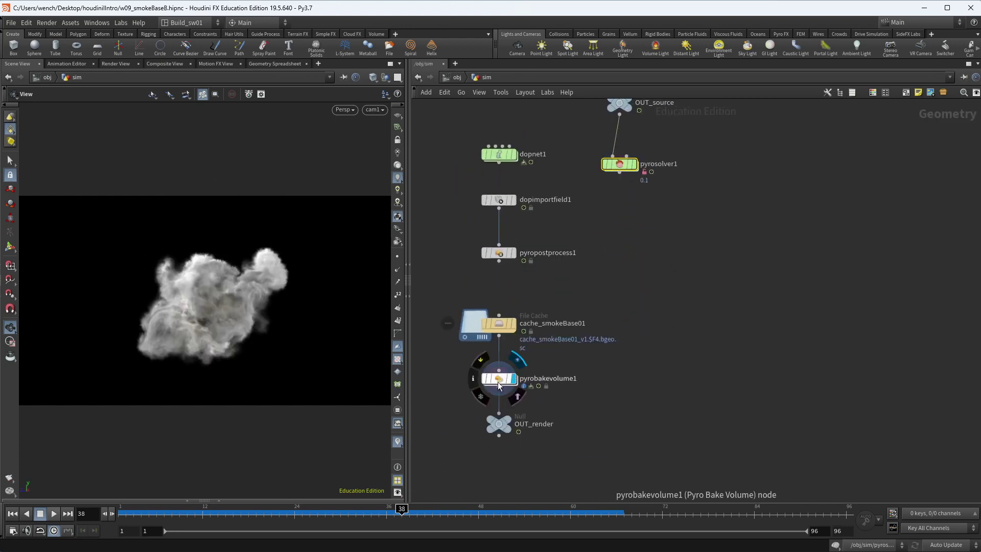
click(564, 514)
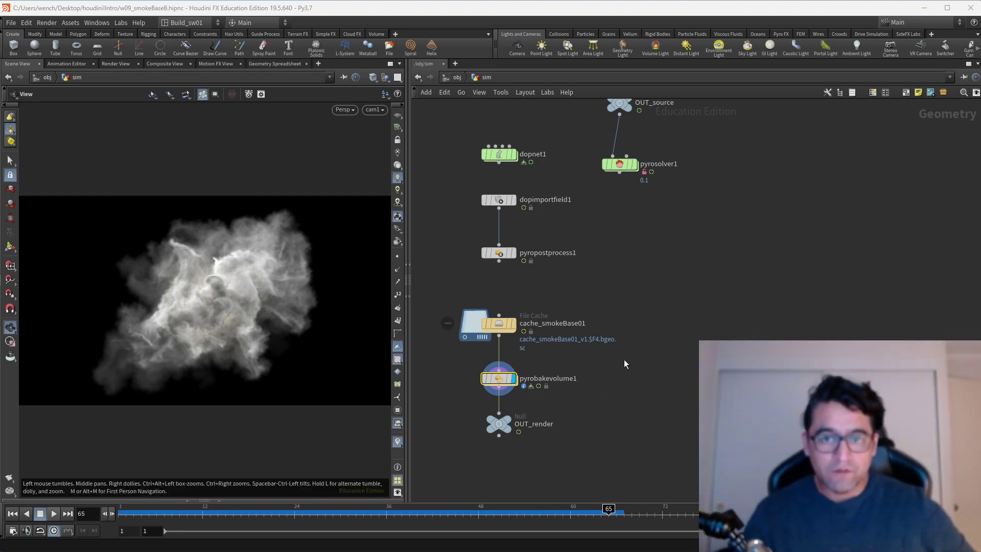
- Move the whole chain from dopnet1 down to OUT_render further away from pyrosolver1 and clear the selection
middle_drag(644, 306, 646, 366)
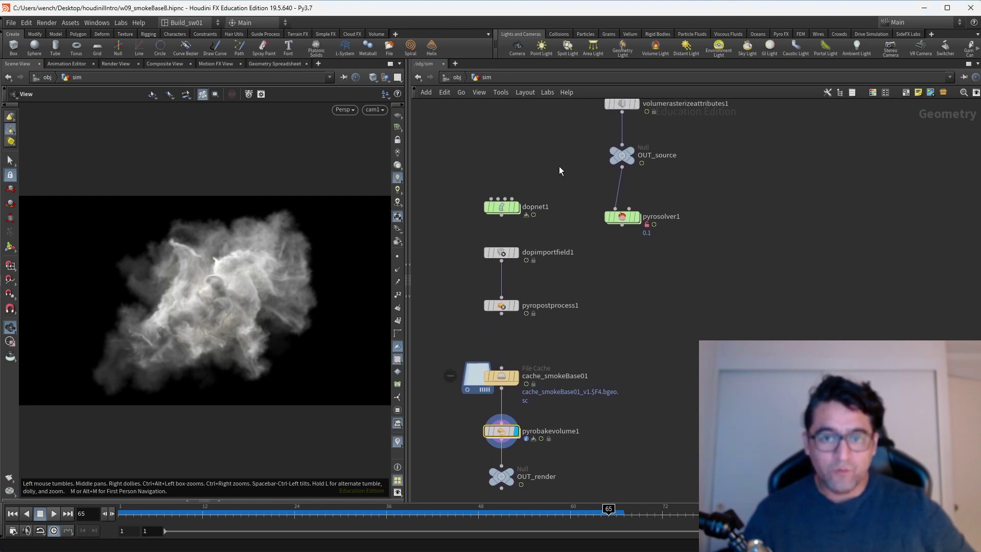
drag(559, 166, 490, 493)
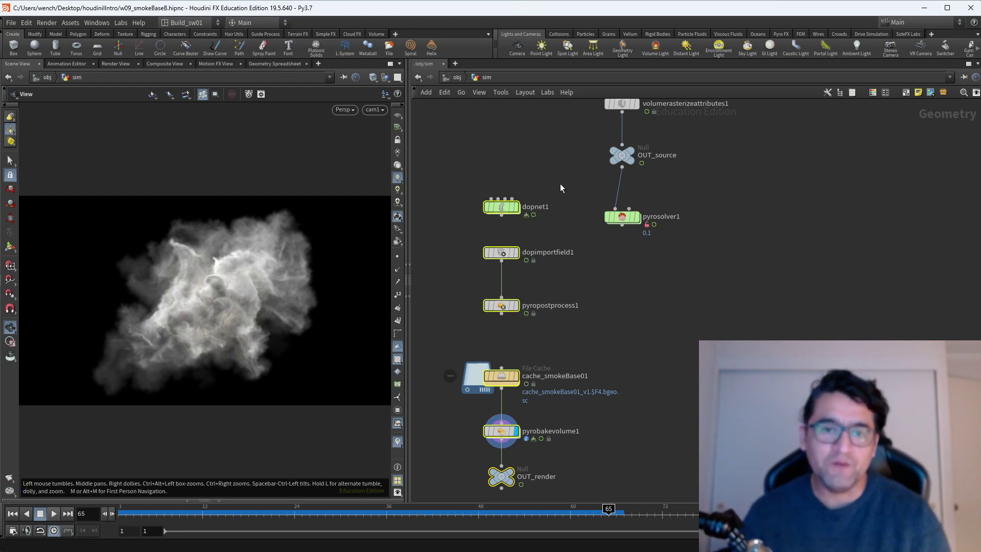
drag(559, 183, 437, 490)
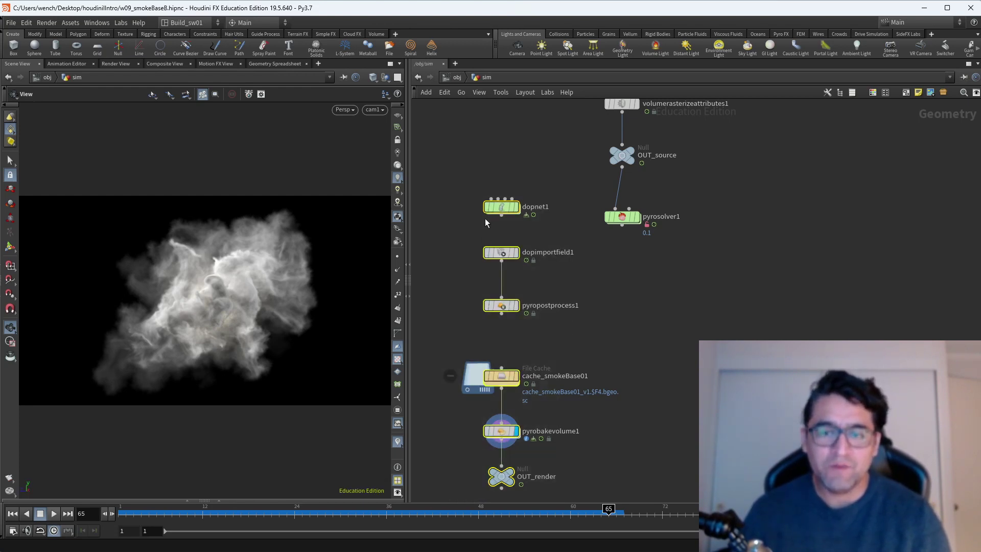
mouse_move(501, 214)
drag(501, 215, 474, 161)
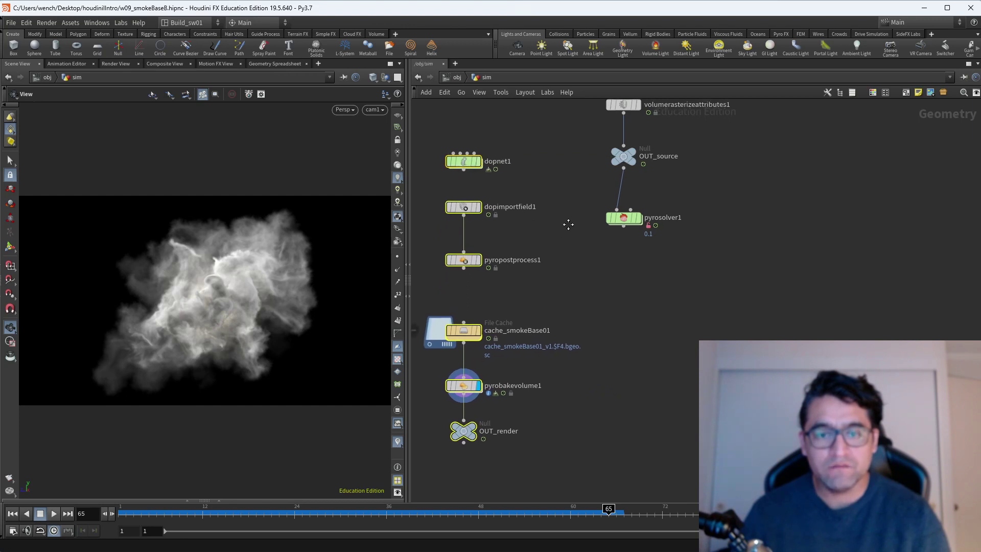
middle_drag(587, 237, 599, 251)
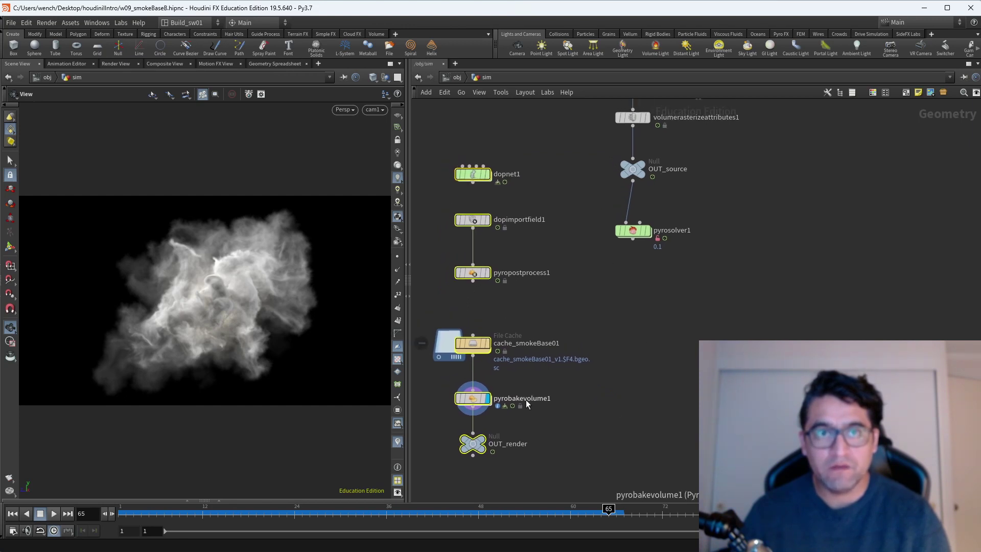
middle_drag(526, 399, 618, 370)
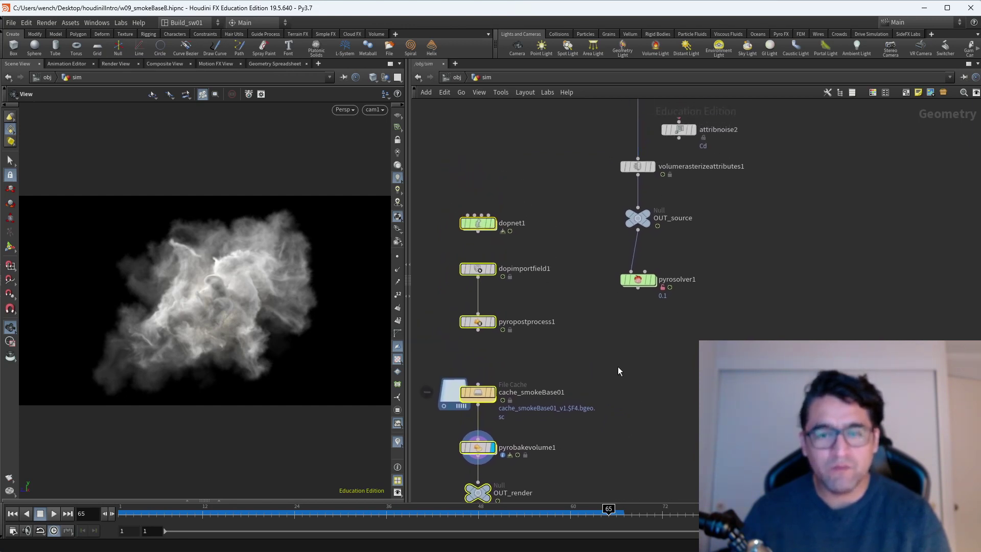
click(504, 272)
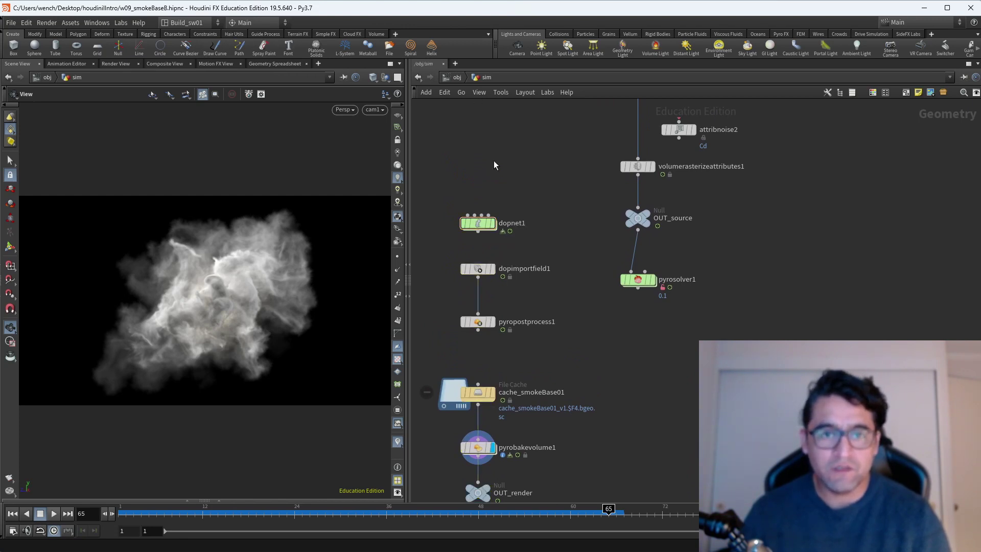
- Move pyrosolver1 slightly closer beneath OUT_source
middle_drag(549, 233, 439, 244)
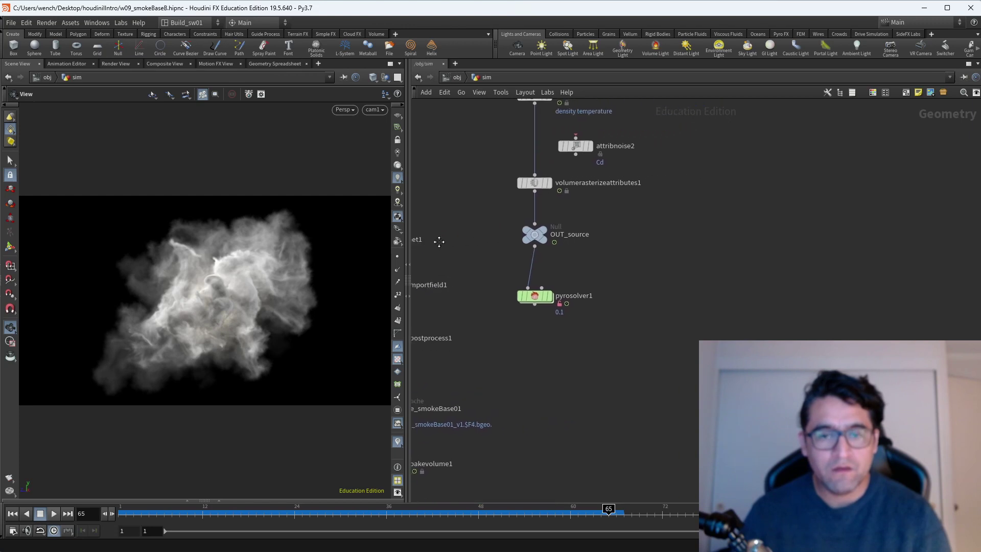
scroll(526, 260, up, 4)
click(543, 332)
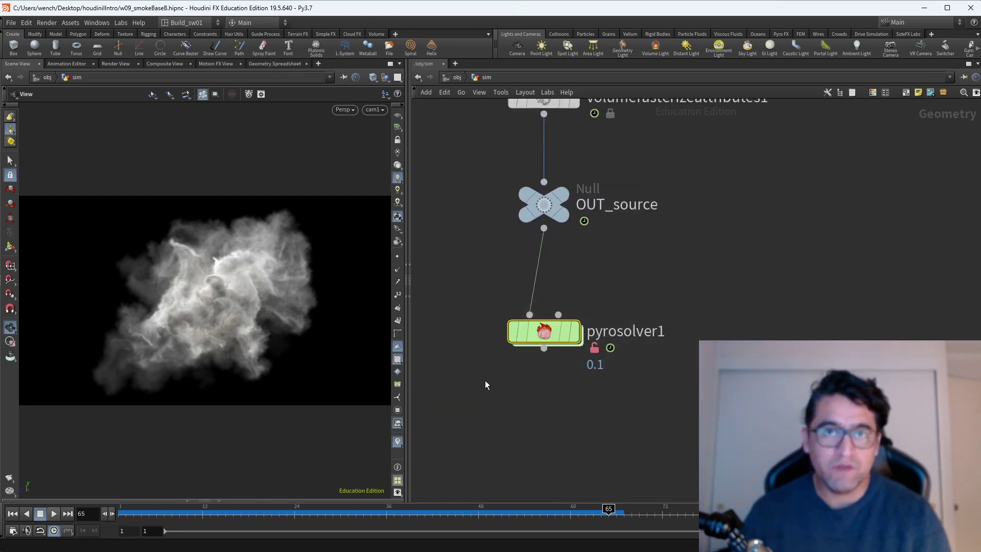
scroll(486, 385, down, 2)
middle_drag(494, 377, 496, 381)
mouse_move(534, 361)
mouse_down()
mouse_move(536, 339)
mouse_move(535, 348)
mouse_up()
scroll(649, 265, down, 2)
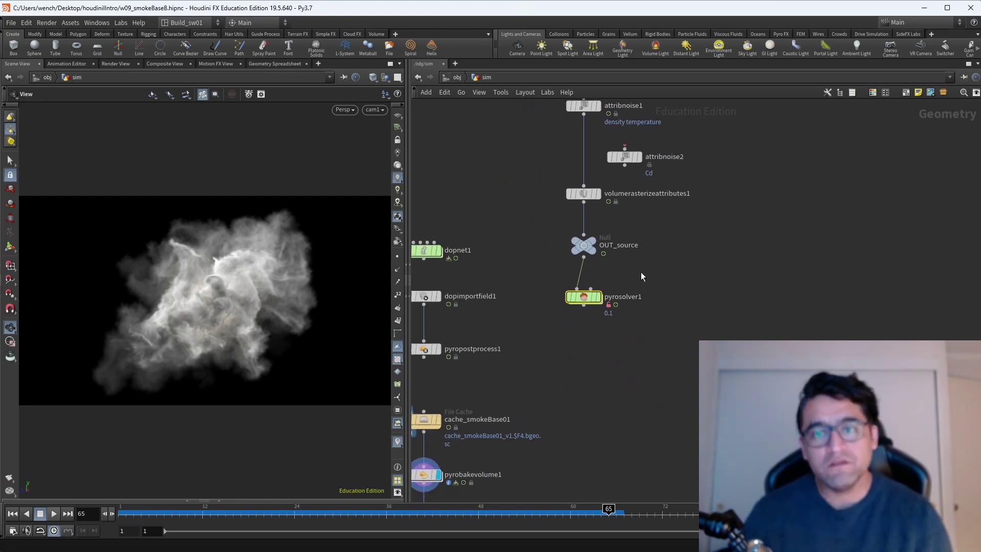
- Compare the volumerasterizeattributes1, OUT_source and pyrosolver1 nodes with the dopnet1, dopimportfield1 and pyropostprocess1 group by selecting each in turn
middle_drag(640, 272, 627, 343)
drag(686, 395, 551, 258)
mouse_move(586, 273)
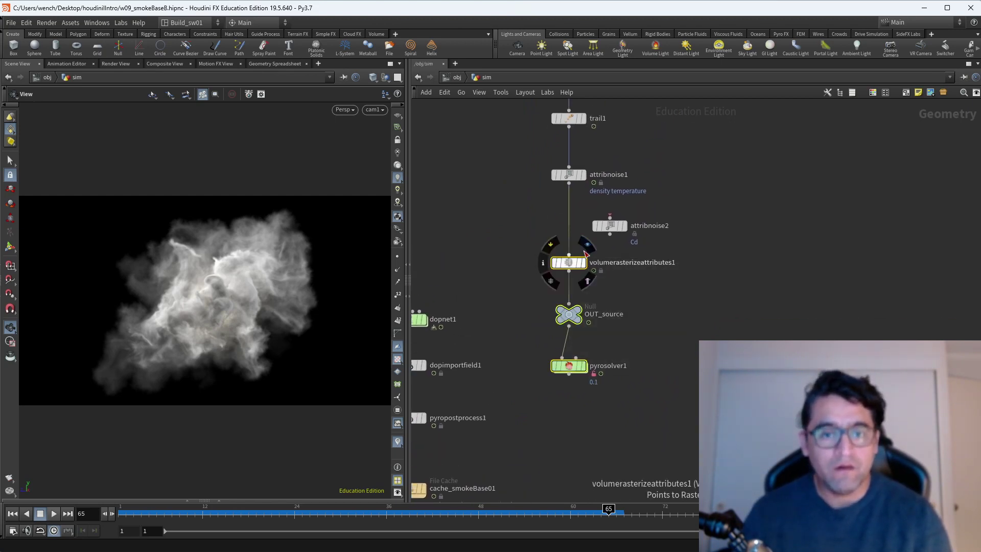
middle_drag(480, 358, 509, 237)
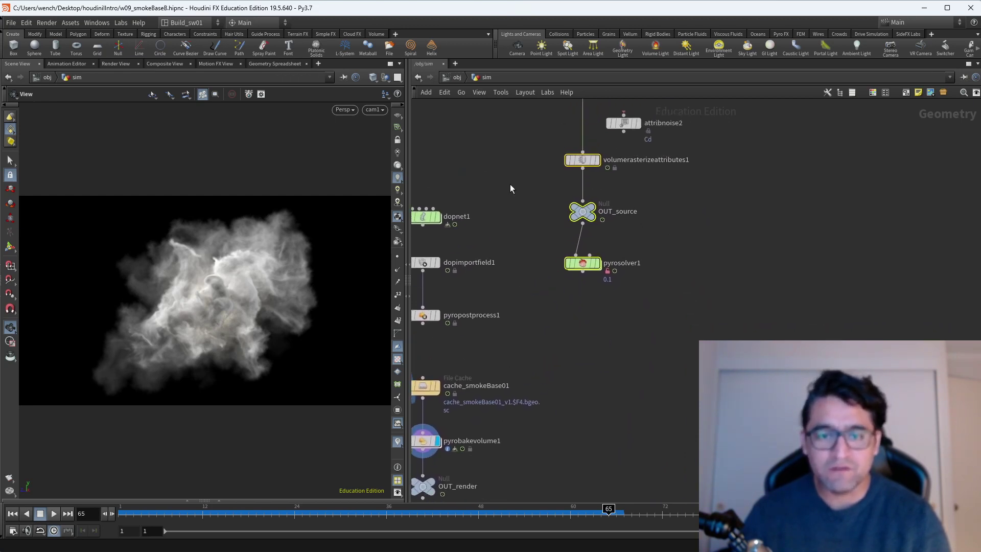
drag(510, 189, 411, 342)
middle_drag(493, 324, 518, 283)
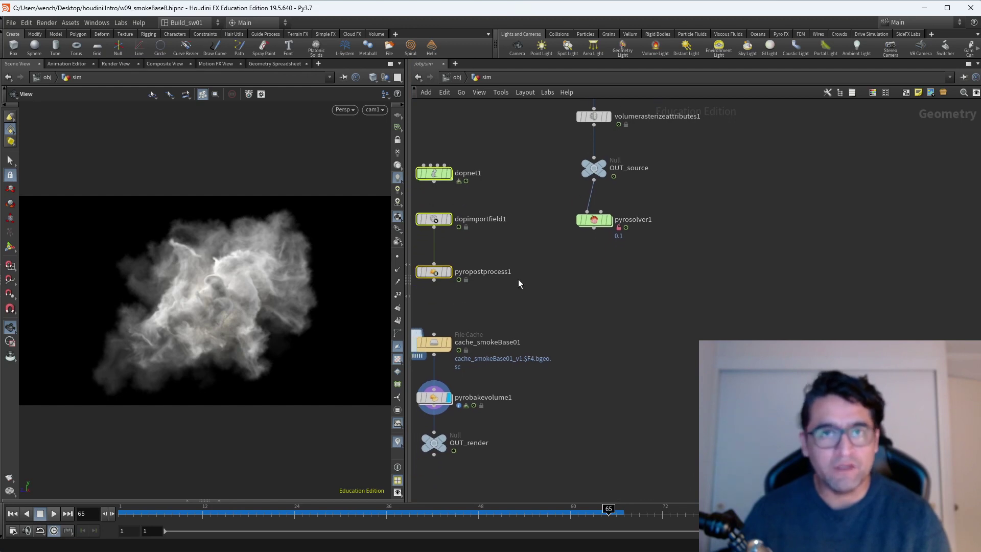
middle_drag(531, 177, 528, 232)
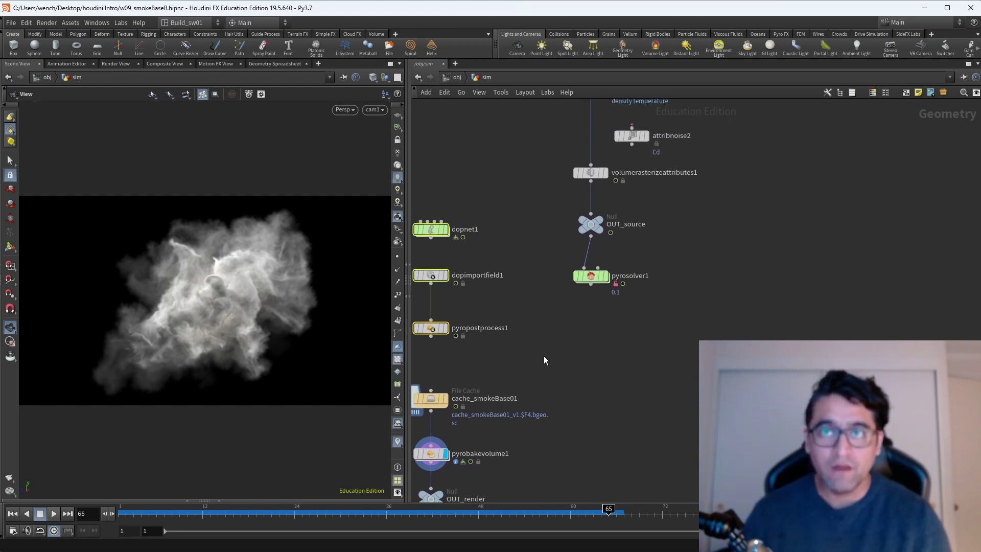